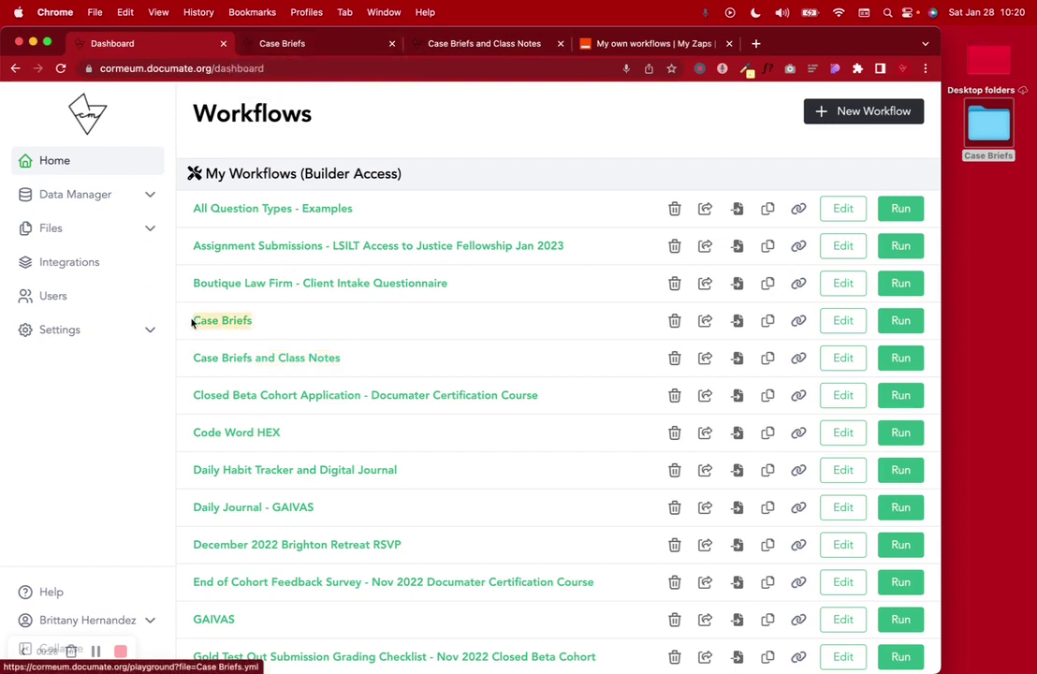
Step: Show the running Case Briefs form and examine its course choices and class date calendar without changing them
click(300, 43)
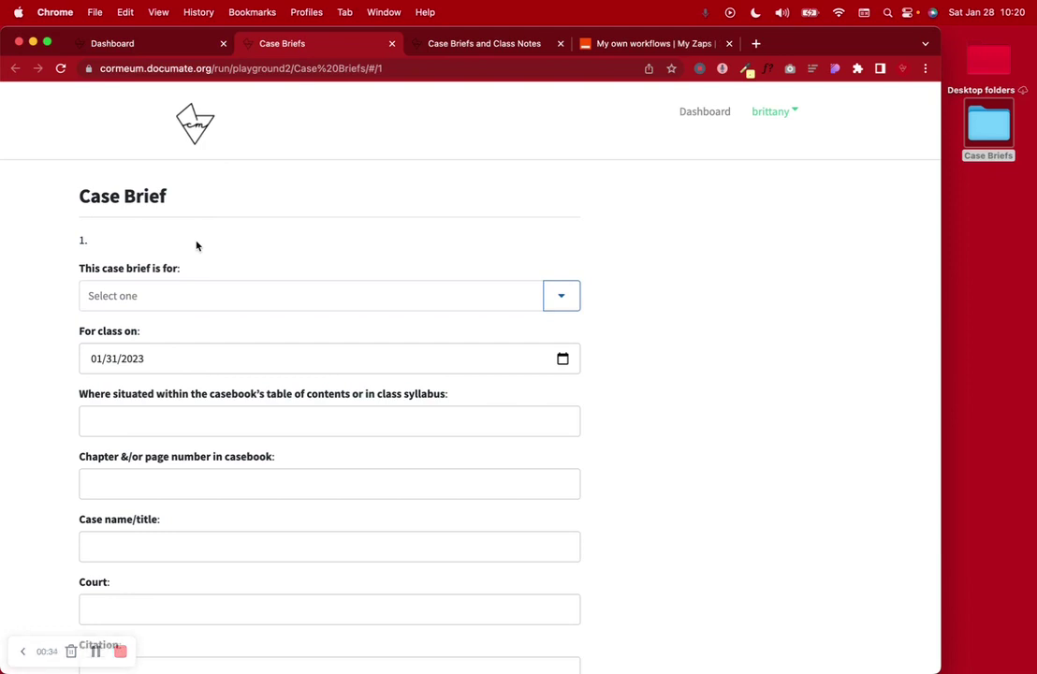
scroll(197, 245, down, 2)
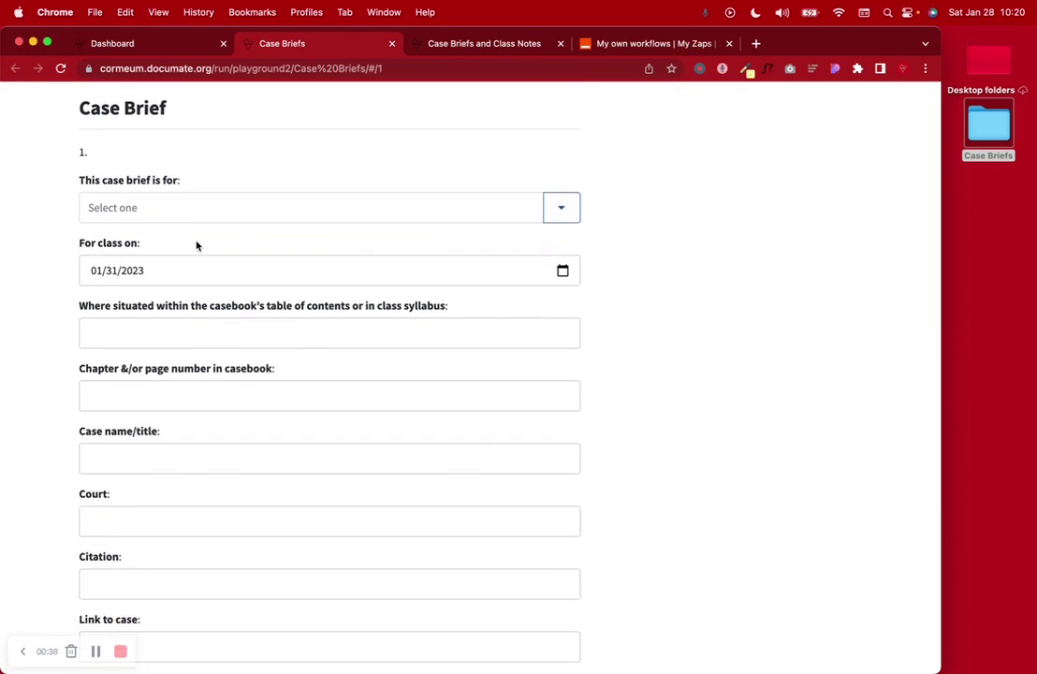
click(573, 210)
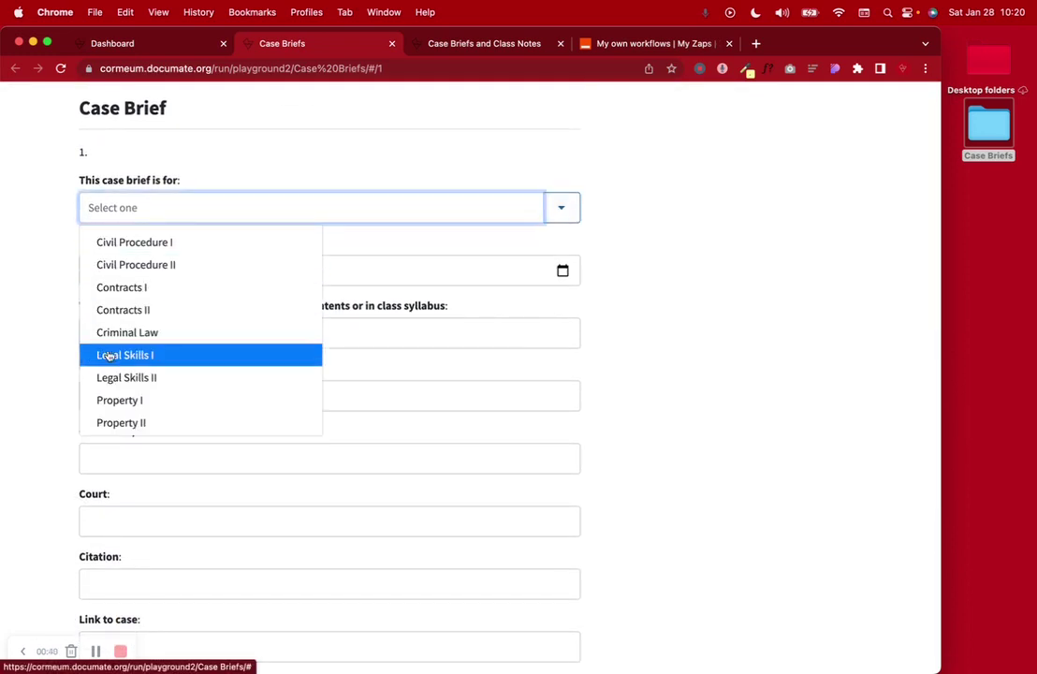
scroll(148, 283, down, 5)
click(17, 268)
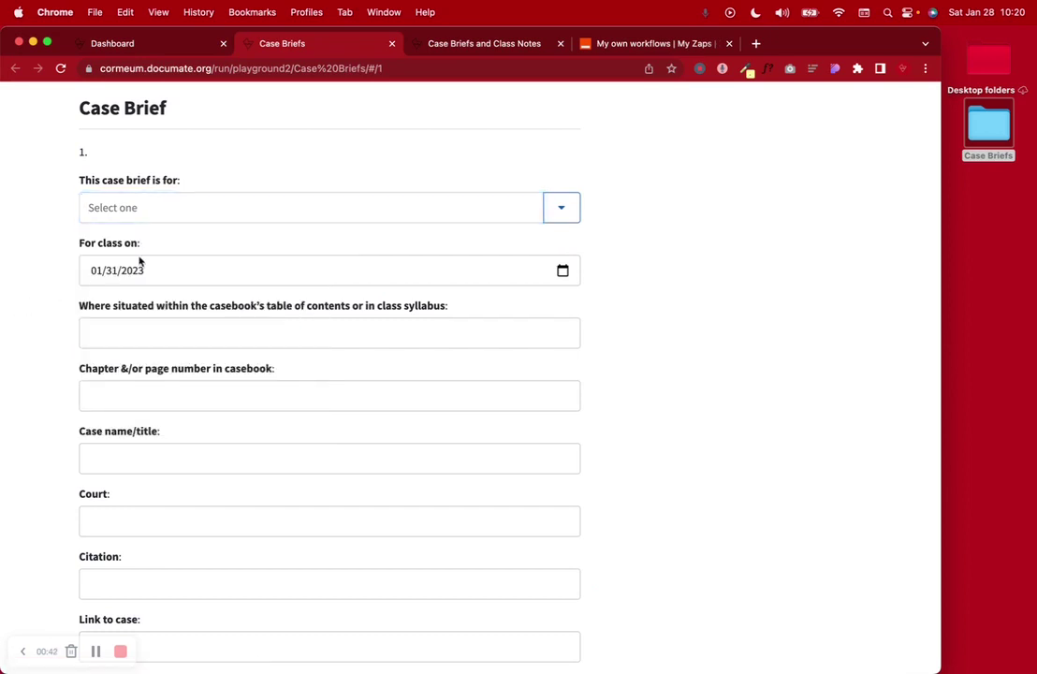
click(148, 270)
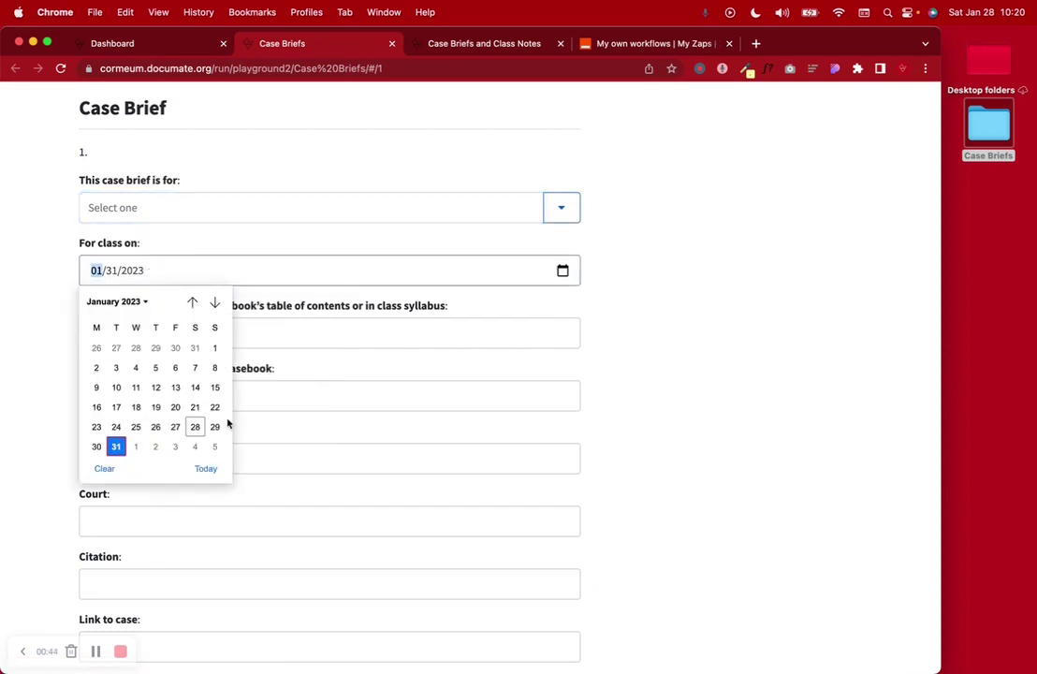
click(54, 309)
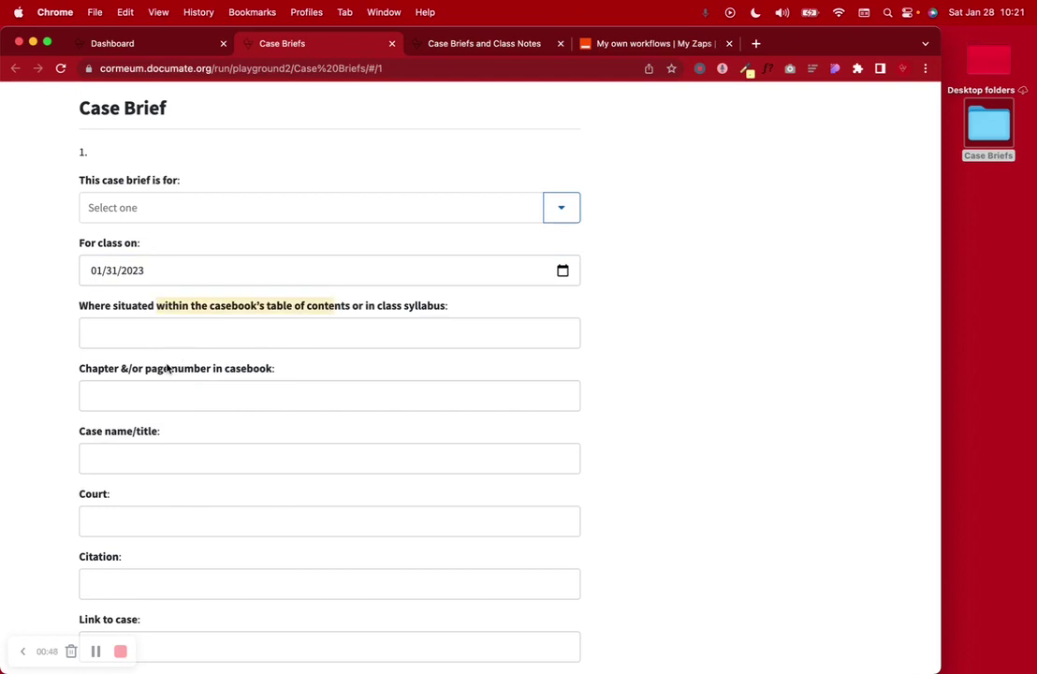
Step: Examine the rest of the Case Brief form's fields, from the casebook location and case name down to the additional notes
scroll(321, 368, down, 3)
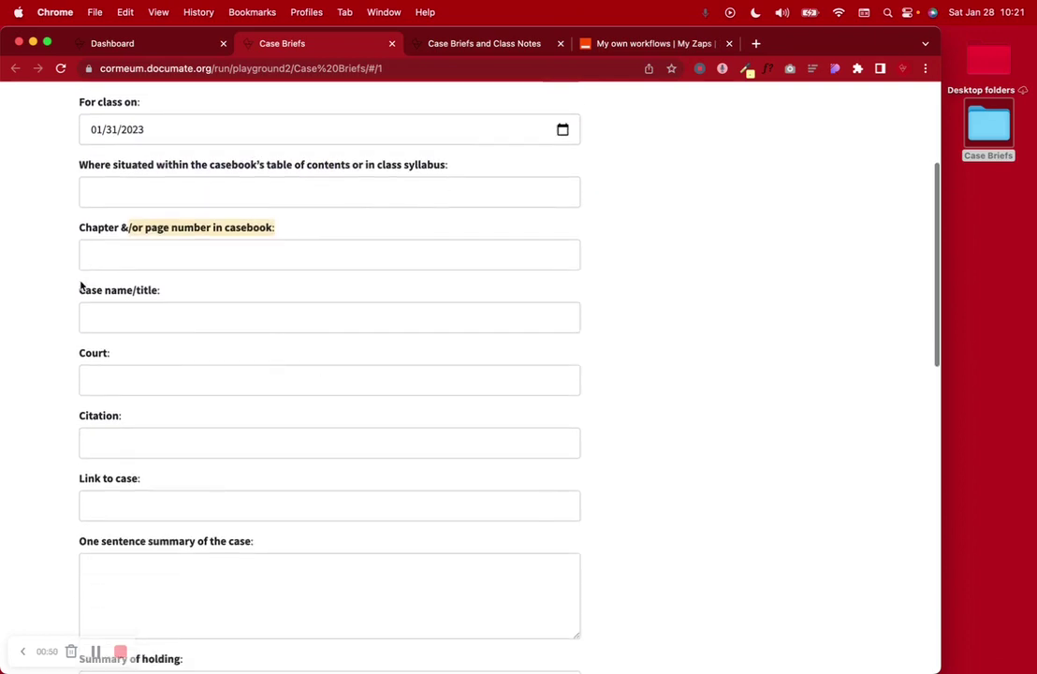
click(87, 435)
click(99, 480)
scroll(99, 481, down, 4)
click(234, 337)
click(107, 447)
scroll(110, 396, down, 5)
scroll(125, 446, down, 5)
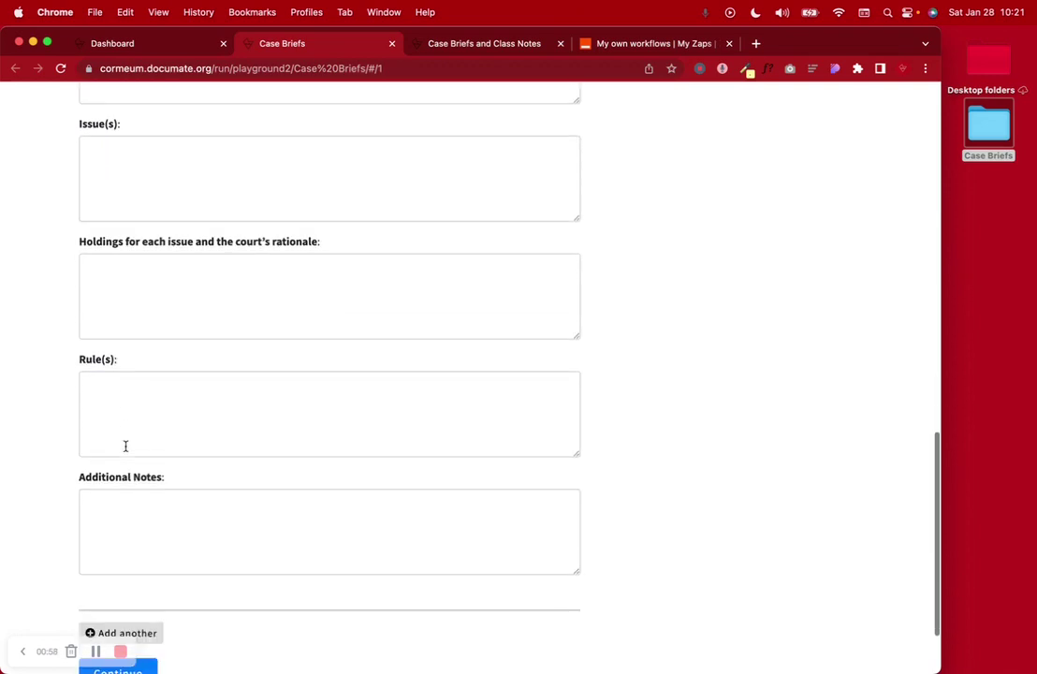
scroll(126, 445, down, 2)
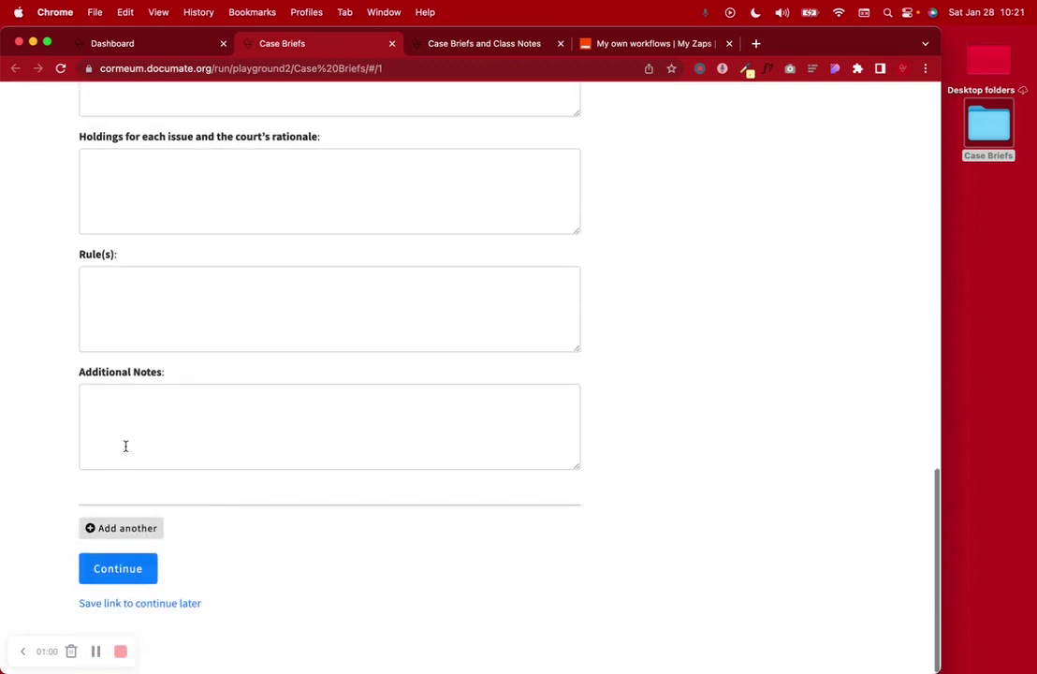
scroll(126, 445, up, 15)
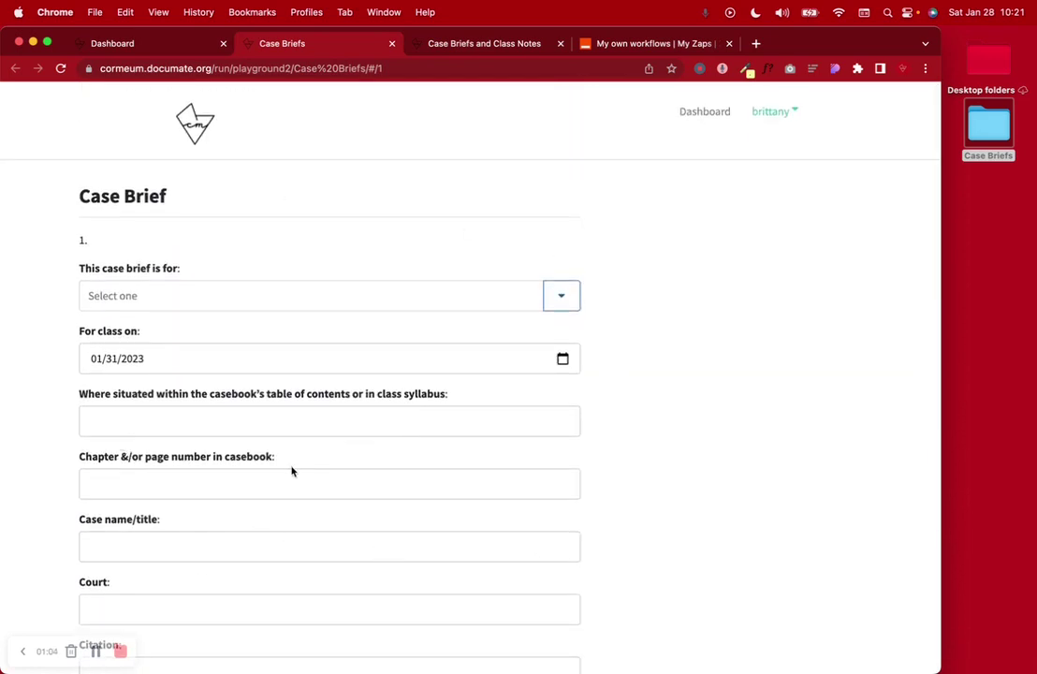
scroll(291, 470, down, 15)
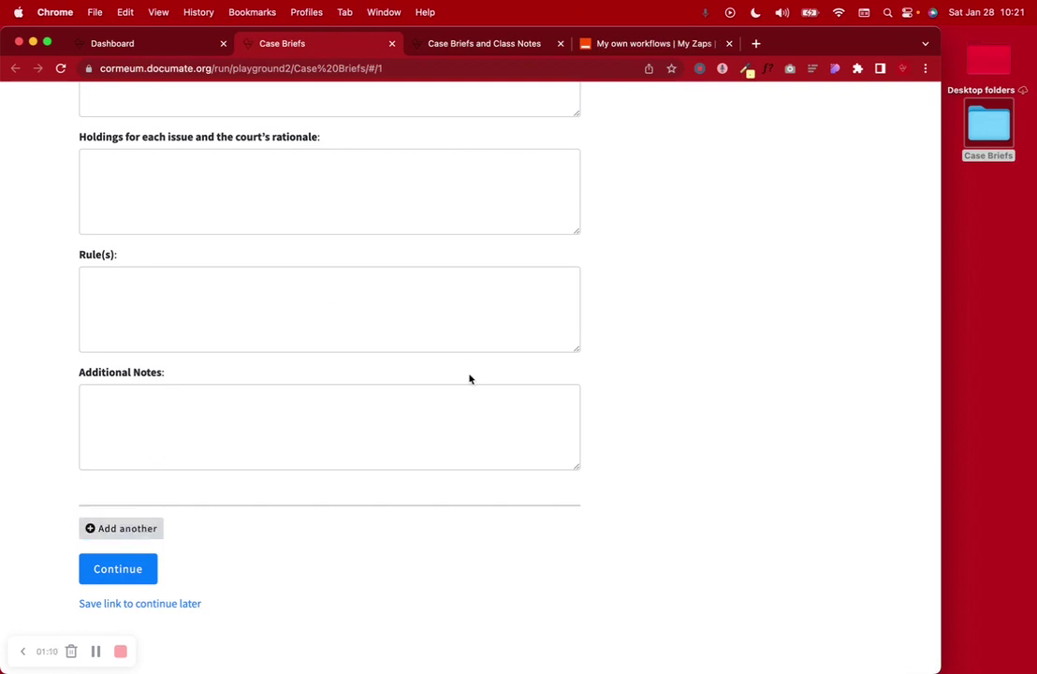
scroll(470, 378, up, 15)
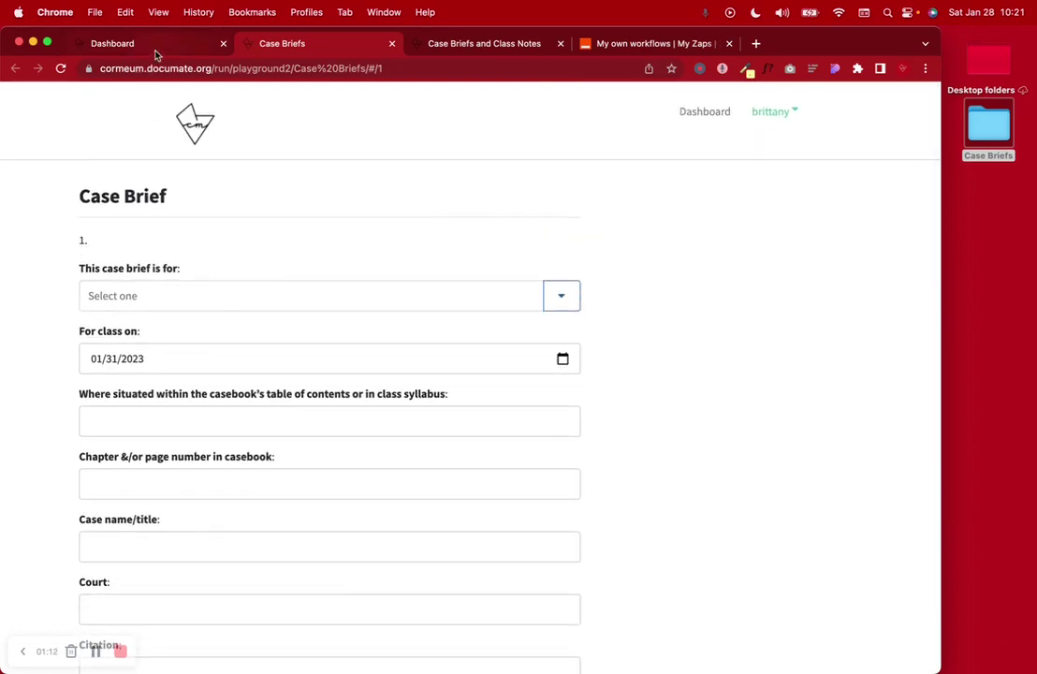
Step: Open the Case Briefs workflow for editing and open the "FINAL w RI Sep 1 2022 Case Brief" template in Word from the desktop Case Briefs folder
click(157, 47)
click(837, 322)
double_click(994, 124)
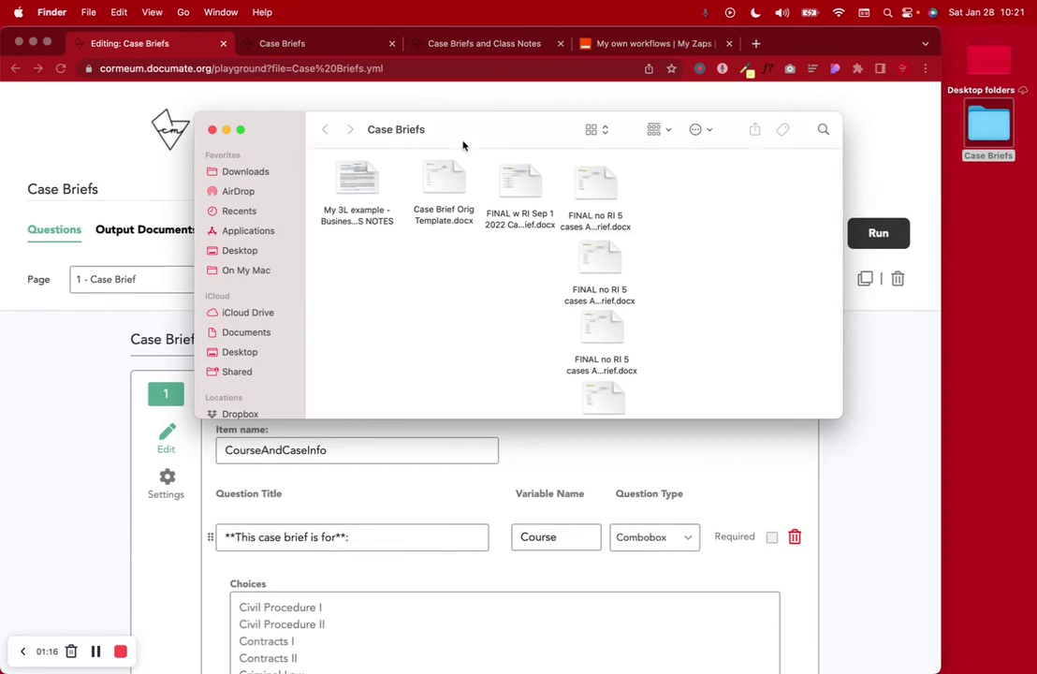
click(521, 175)
double_click(521, 175)
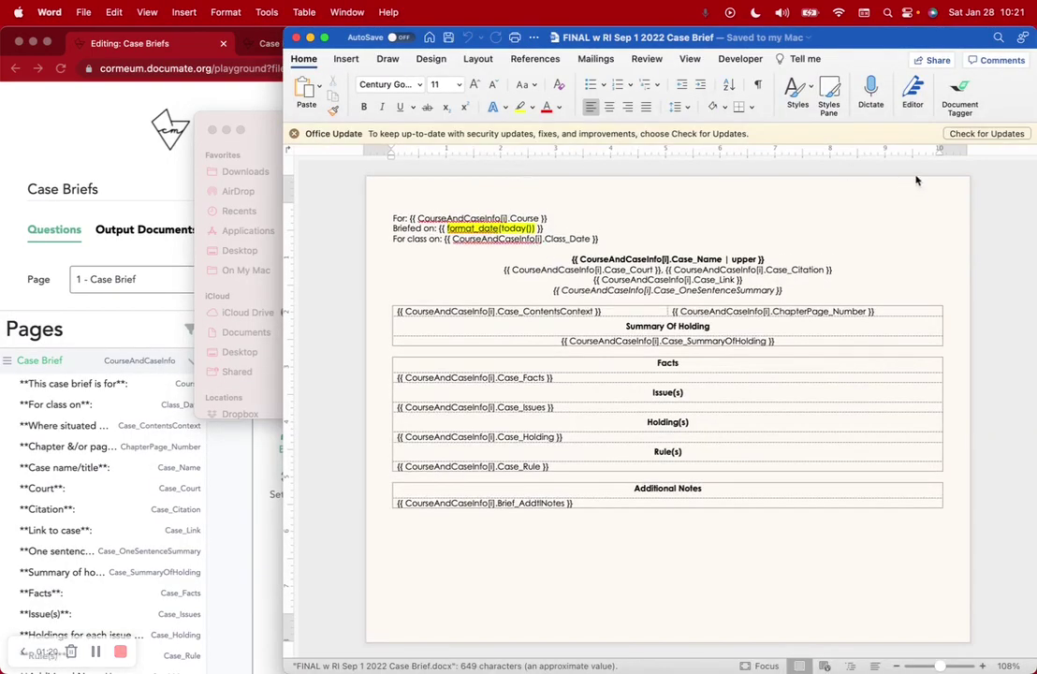
click(294, 134)
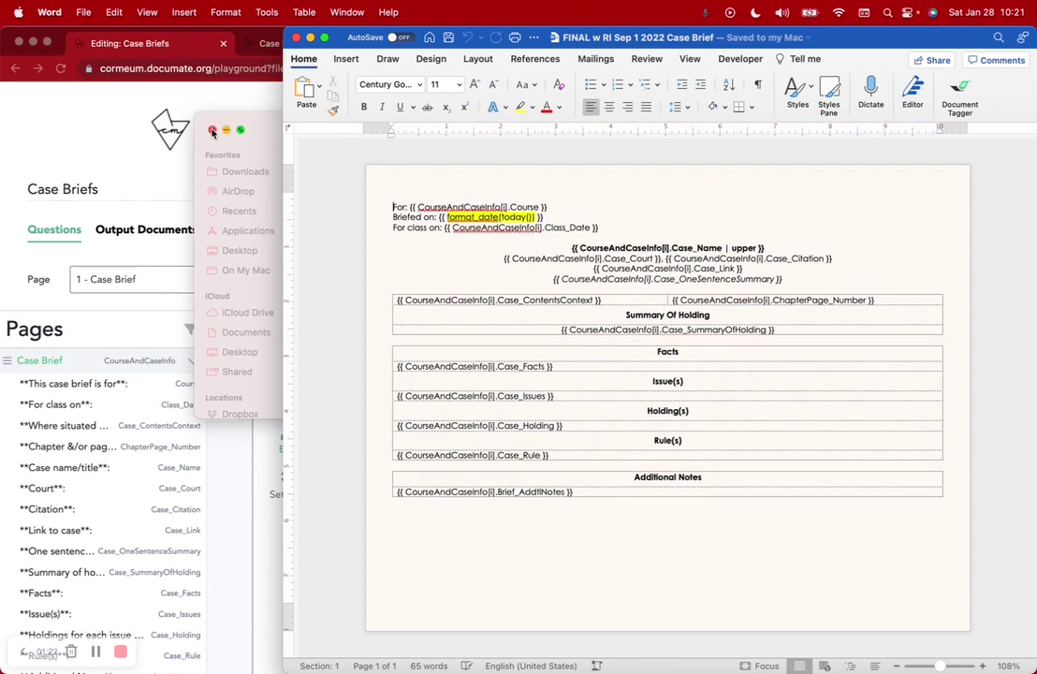
click(212, 131)
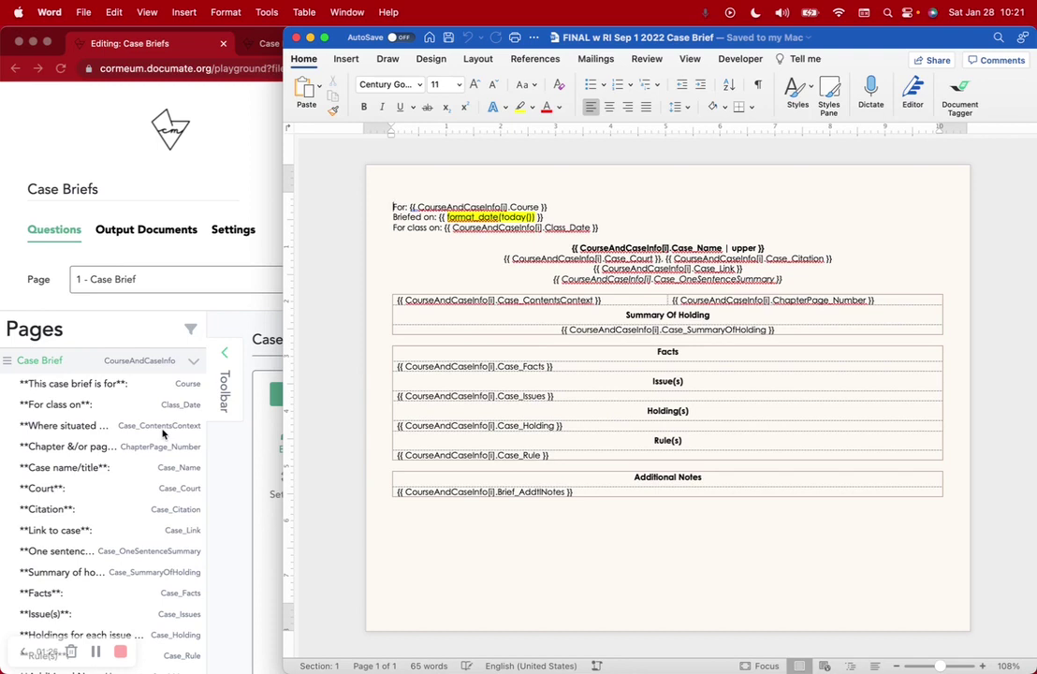
Step: Hide the table gridlines in the case brief template, look over its variable placeholders, and minimize the document
click(752, 108)
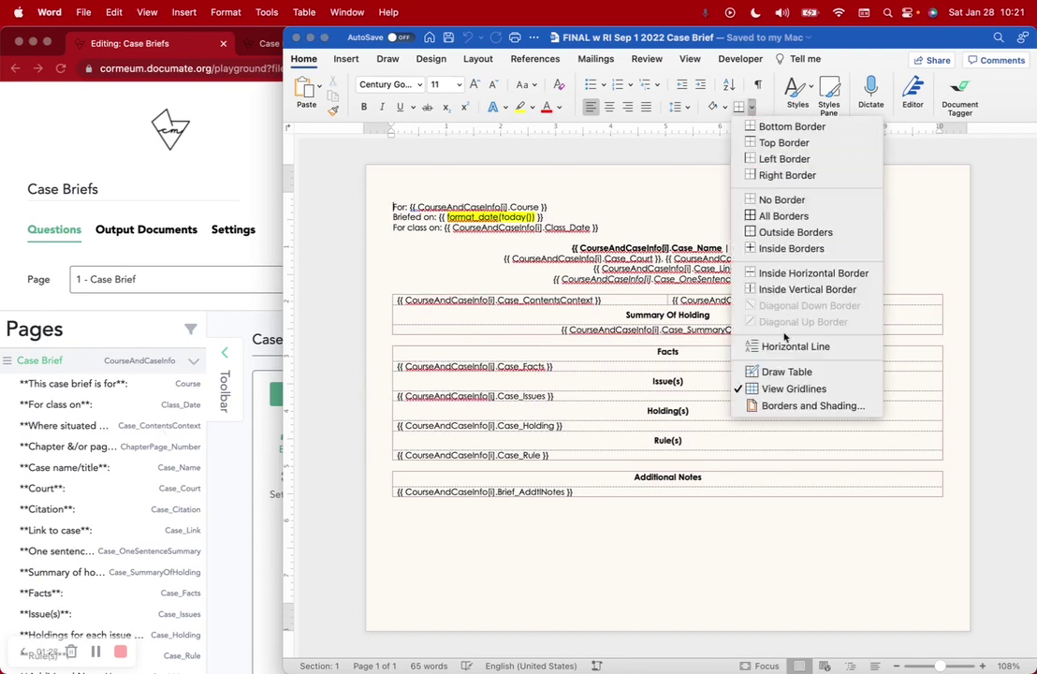
click(775, 389)
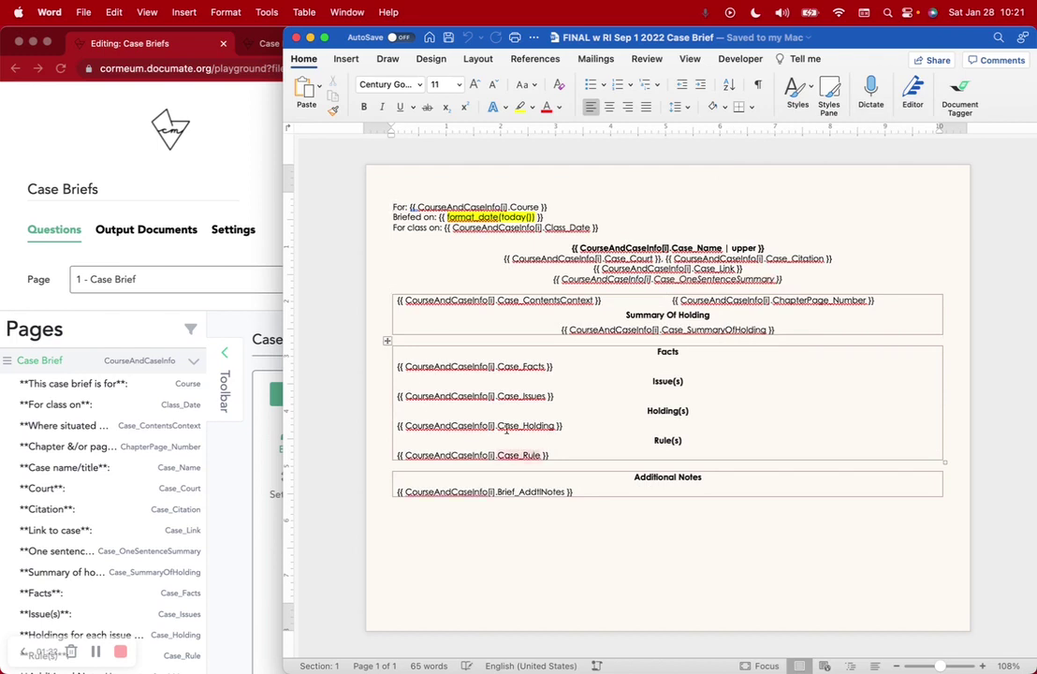
drag(397, 204, 541, 206)
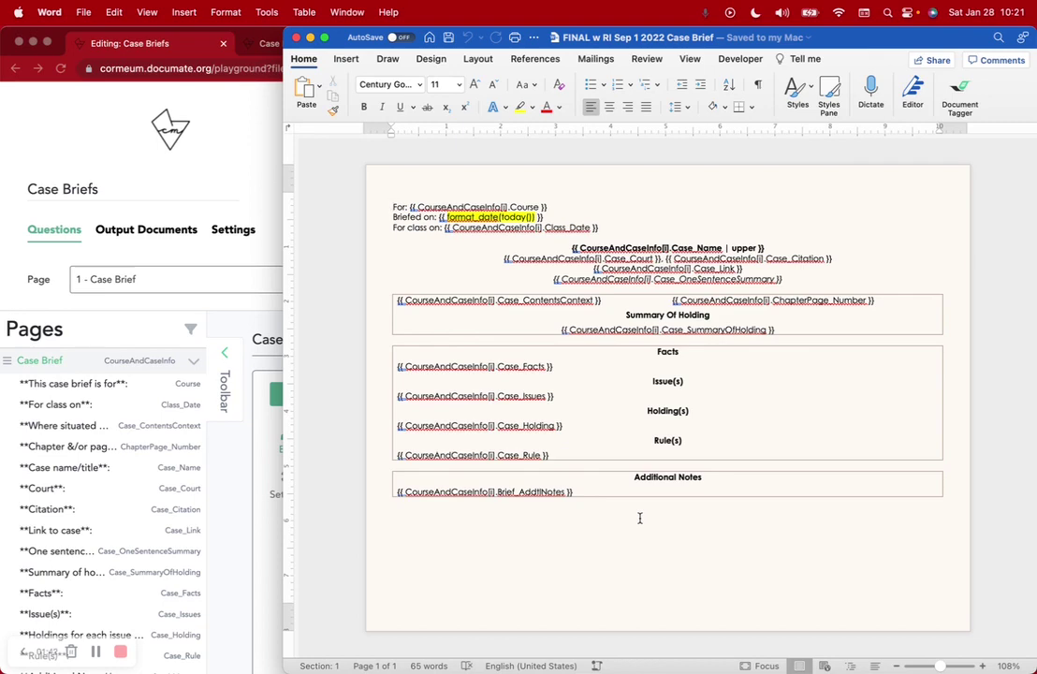
click(310, 37)
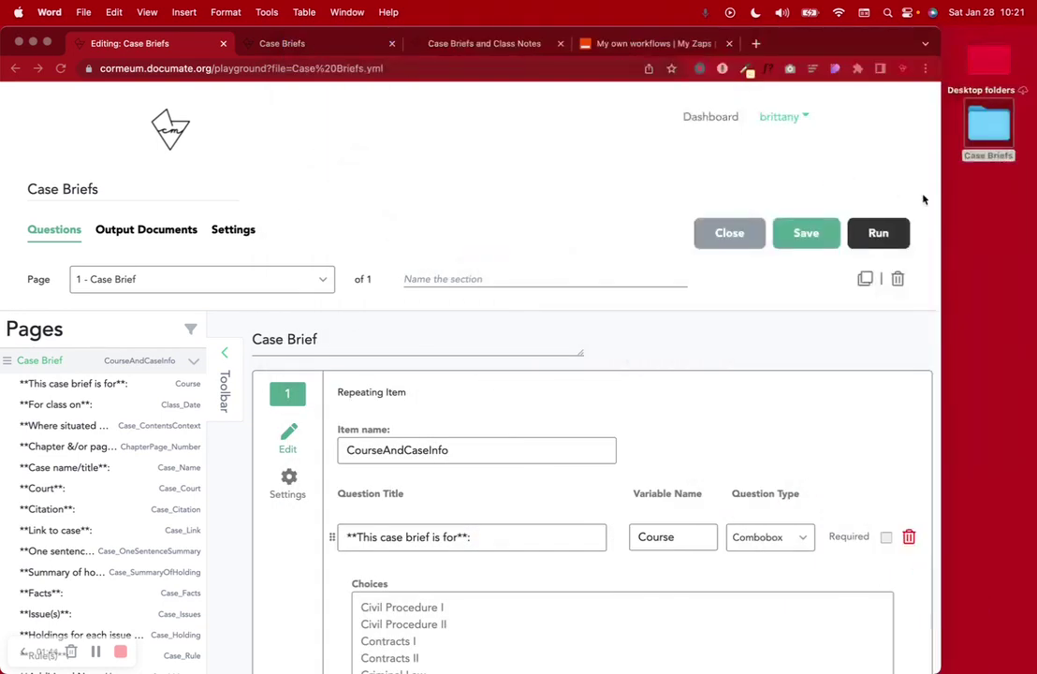
Step: Open the "My 3L example" Business Orgs notes from the desktop Case Briefs folder and widen the document window to the screen edge
double_click(989, 126)
double_click(351, 174)
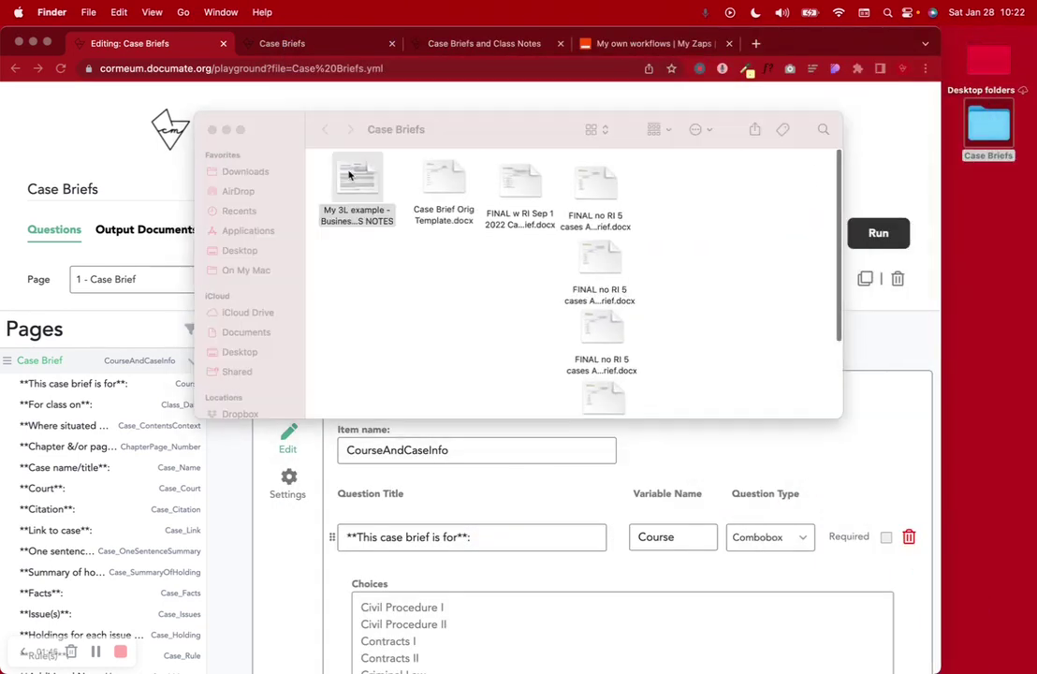
click(493, 276)
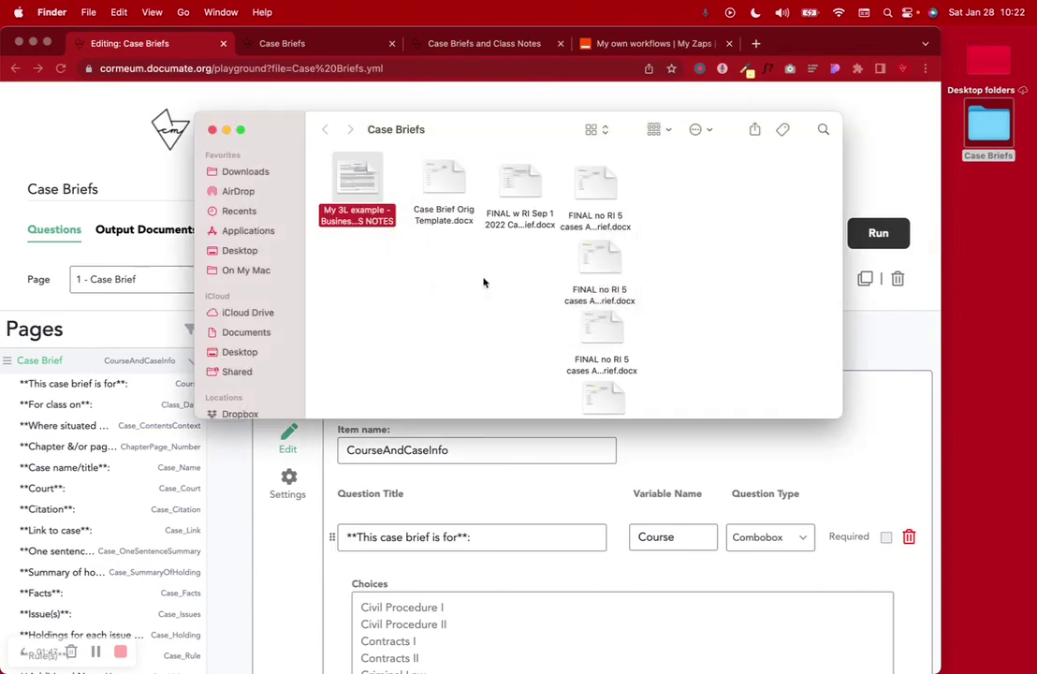
double_click(353, 184)
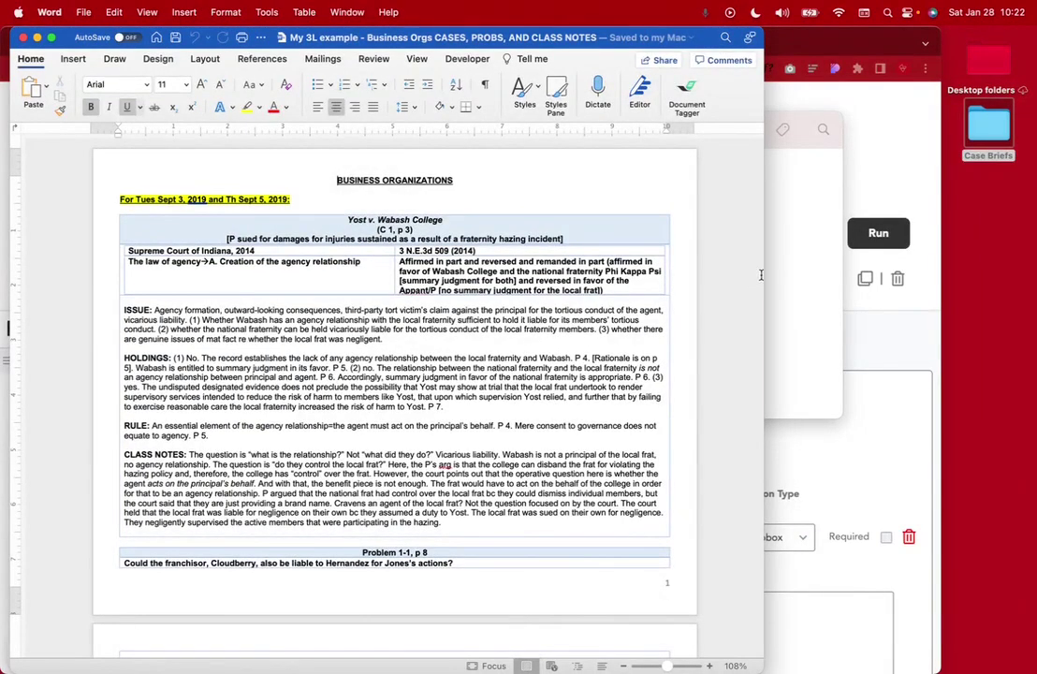
double_click(766, 273)
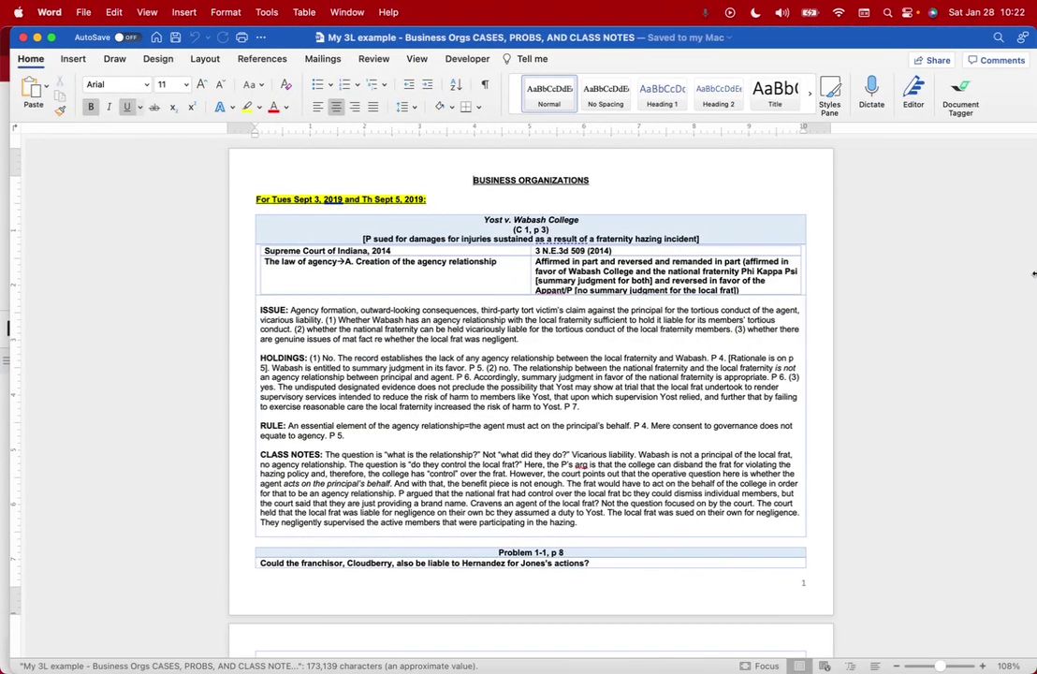
Step: Review the dated headings, case briefs and class notes in the Business Organizations example, and close the document and its folder window
triple_click(311, 198)
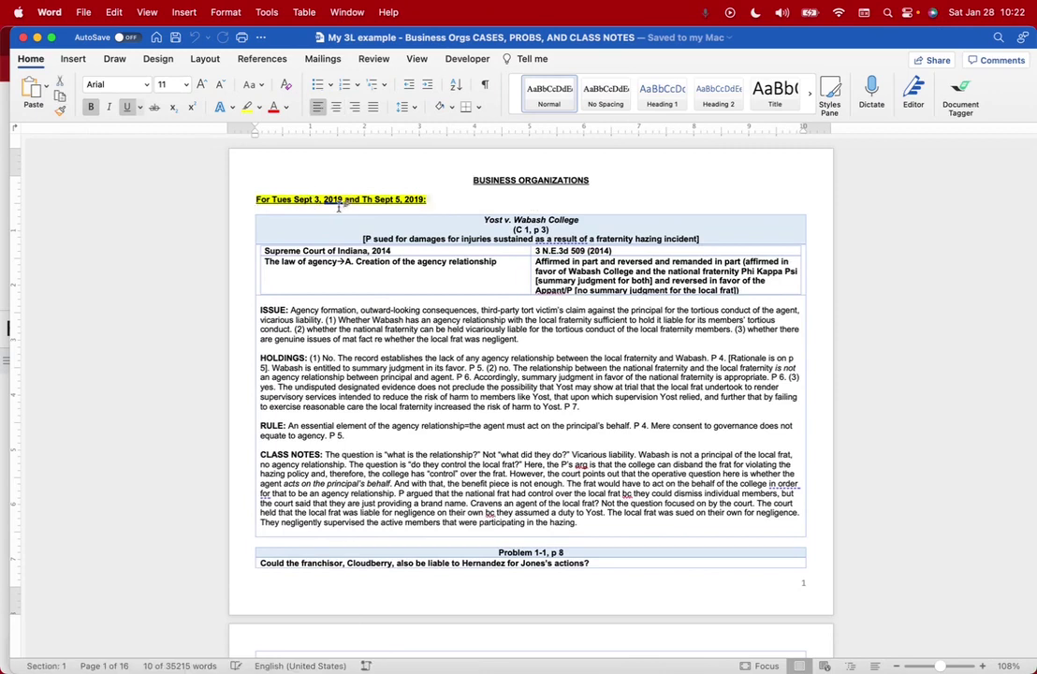
click(479, 222)
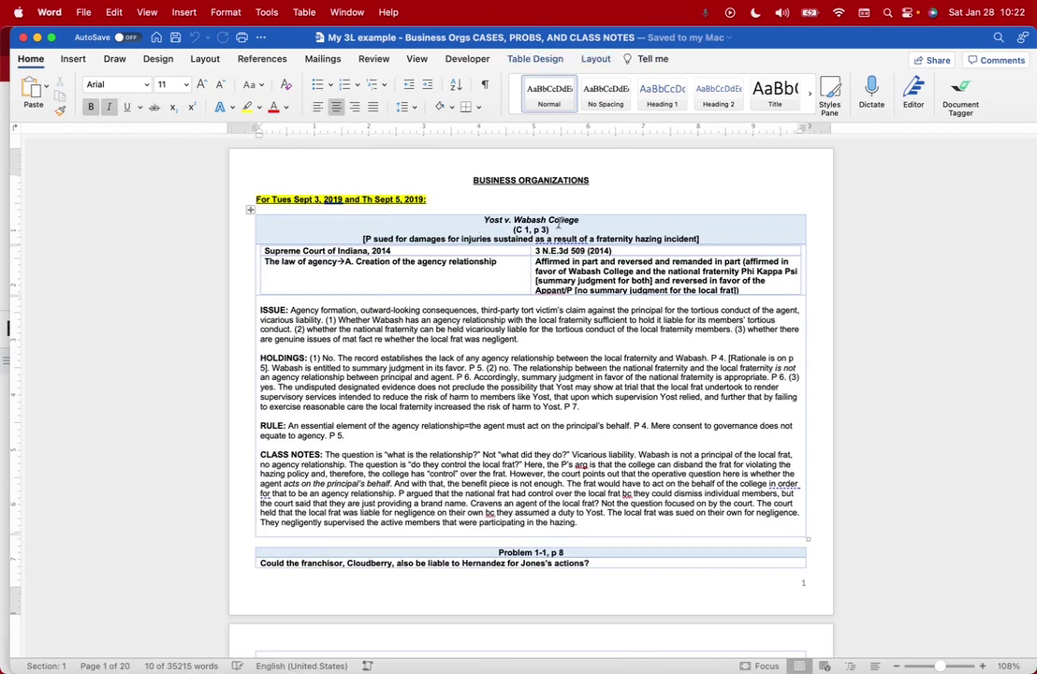
scroll(479, 450, down, 6)
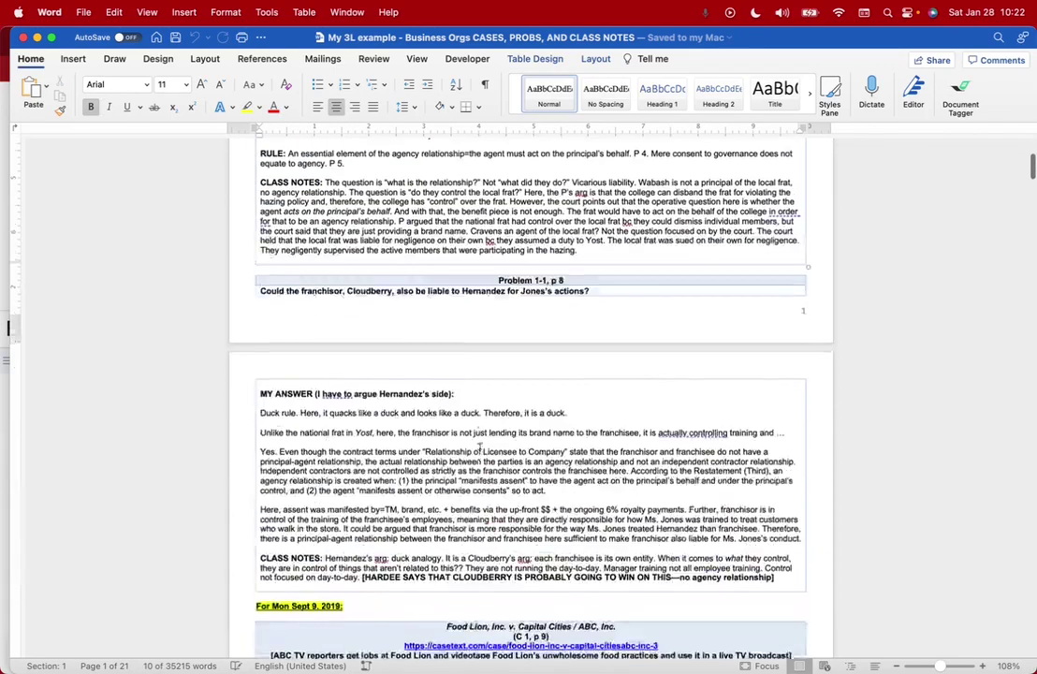
scroll(479, 449, up, 6)
scroll(479, 448, down, 8)
scroll(479, 449, up, 8)
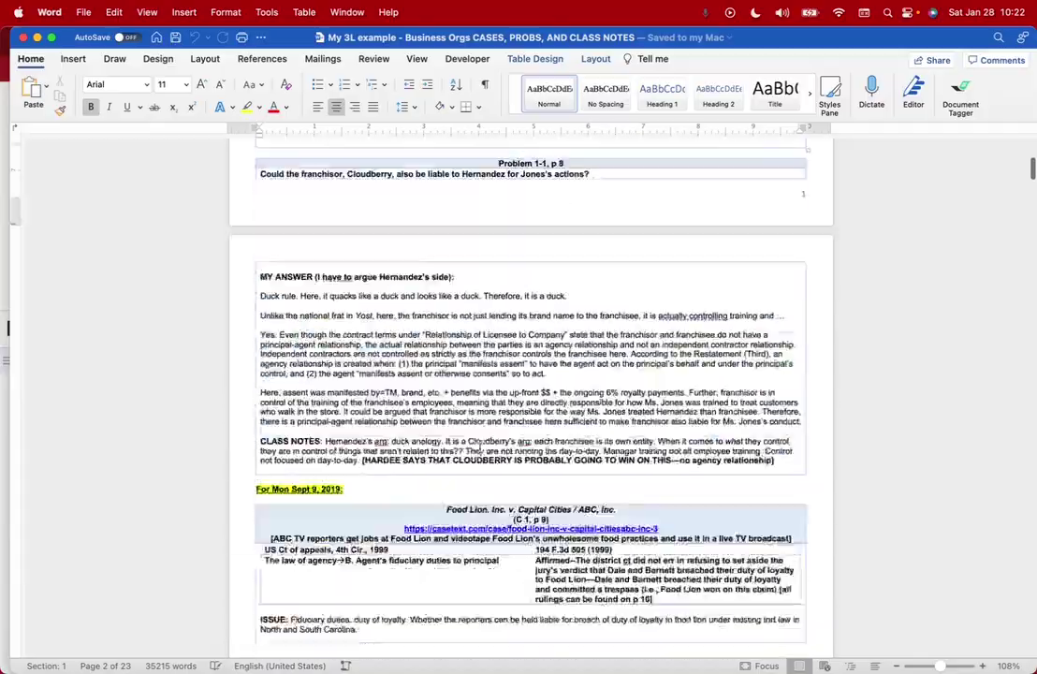
click(25, 39)
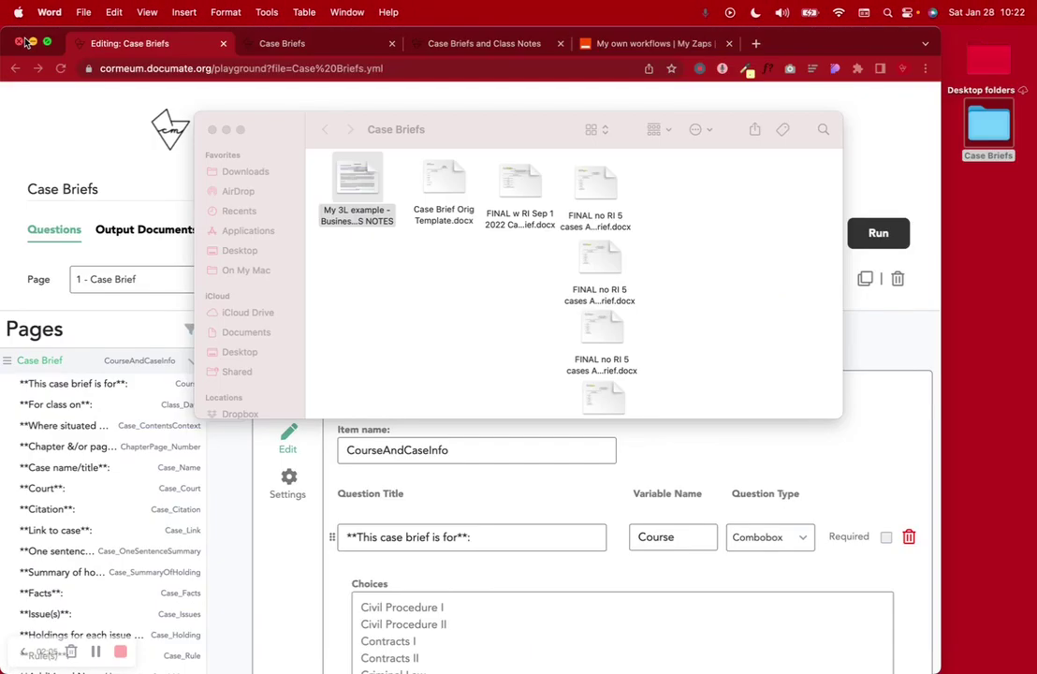
click(211, 131)
Step: Inspect the Case Briefs workflow's output document settings and the list of variables under its Case Brief page
click(293, 43)
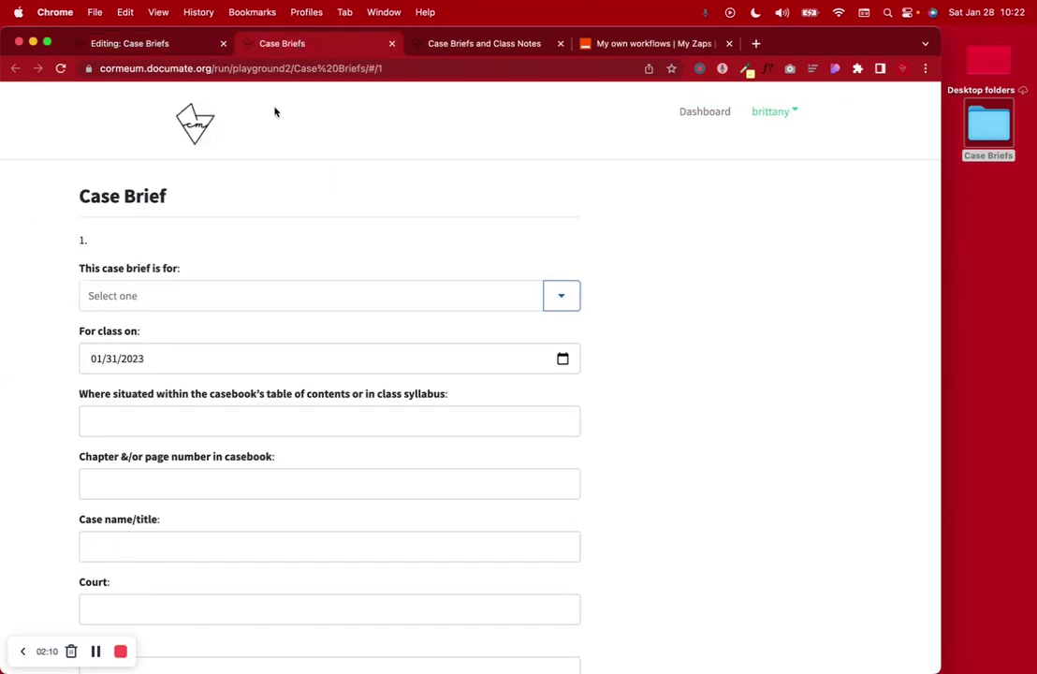
click(135, 44)
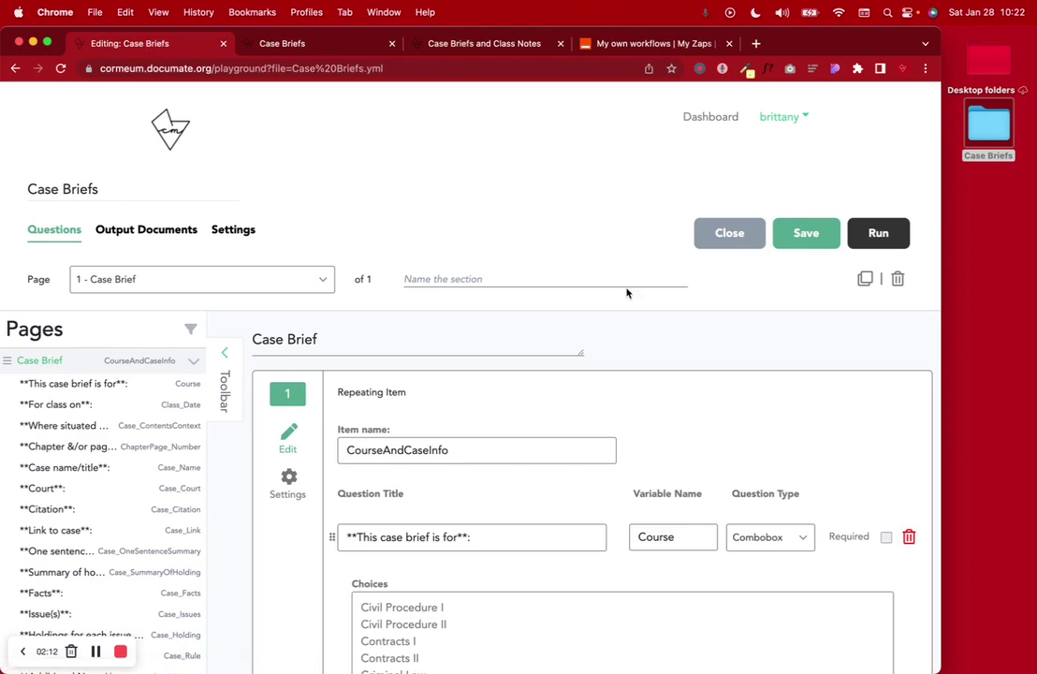
scroll(617, 416, down, 2)
scroll(468, 365, up, 1)
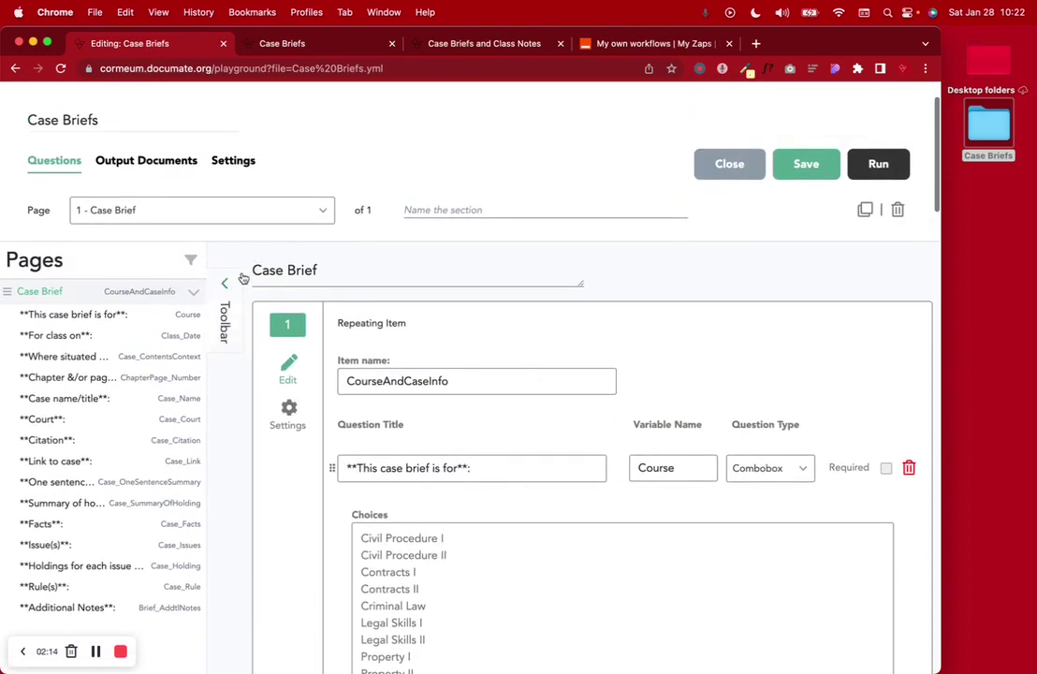
click(172, 168)
scroll(178, 171, down, 3)
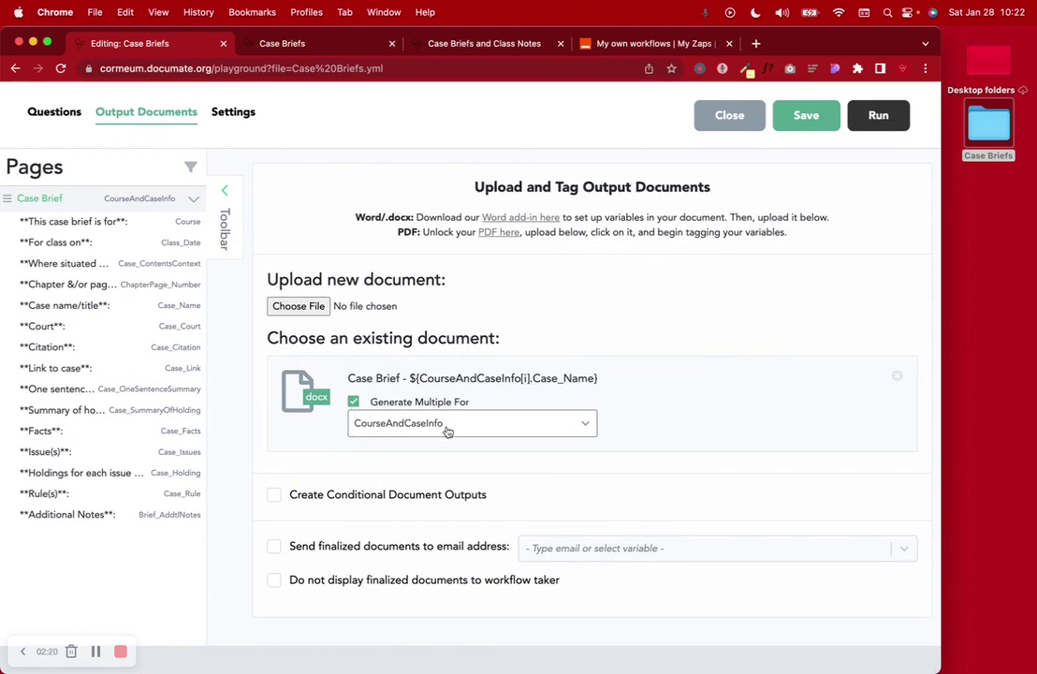
click(111, 198)
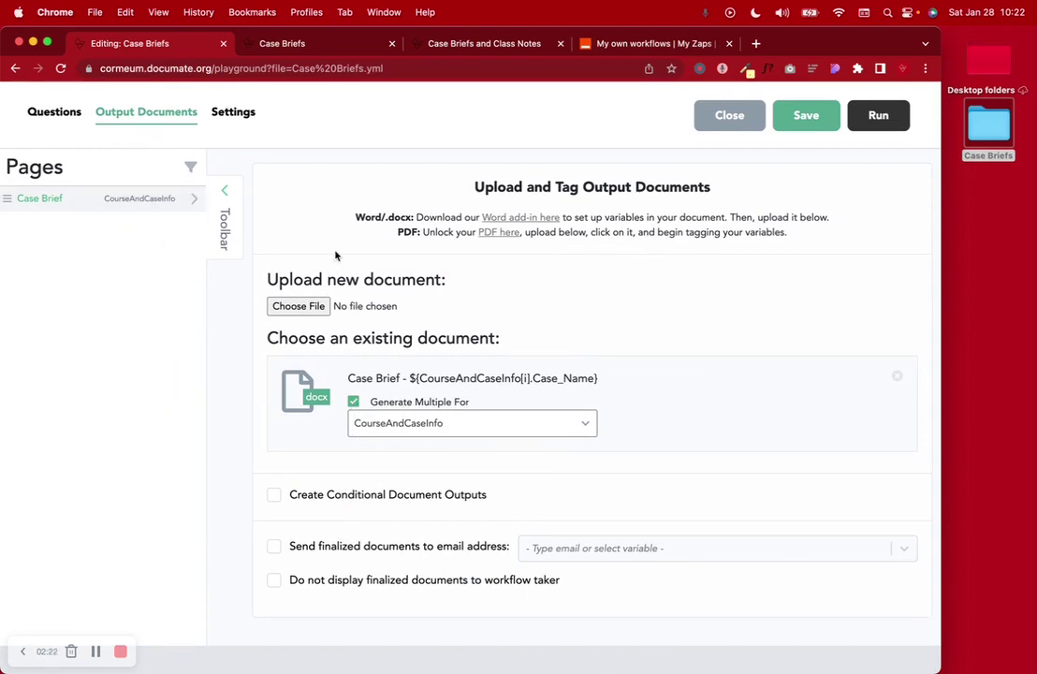
click(183, 198)
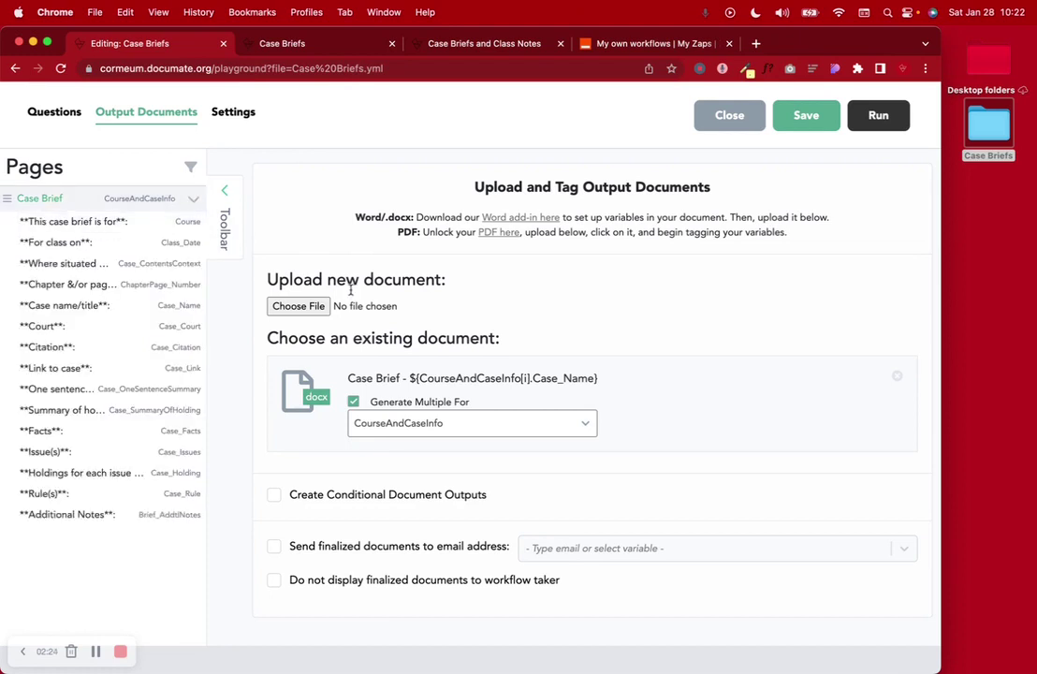
Step: Inspect the CourseAndCaseInfo repeating item among the workflow's questions, and review the running Case Briefs form from its first field to its last
click(71, 116)
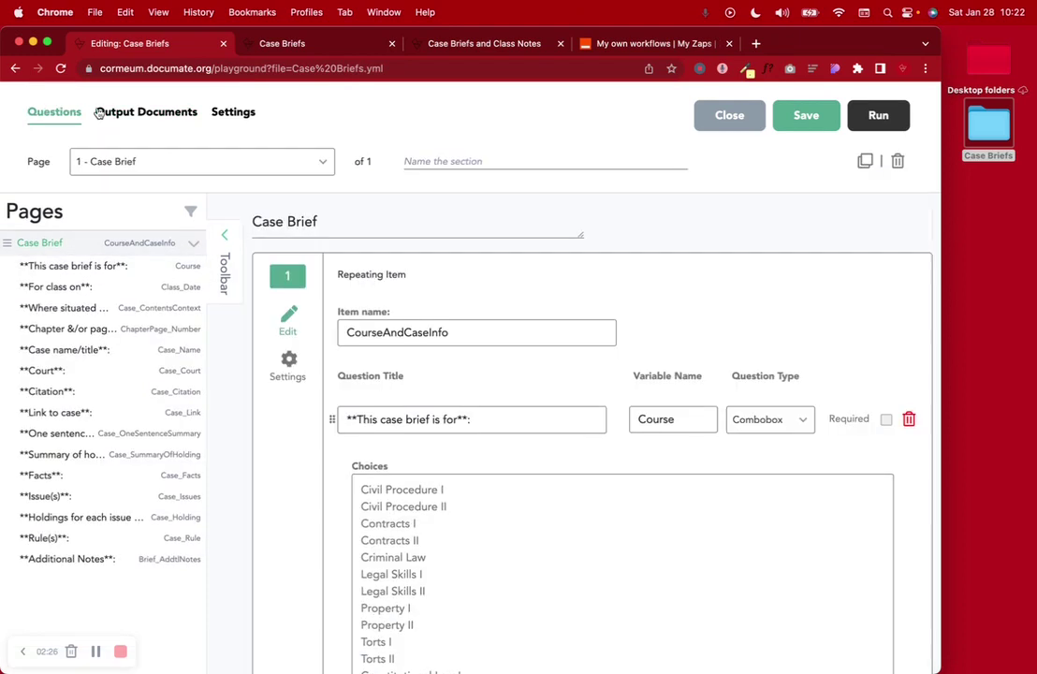
double_click(405, 331)
click(350, 222)
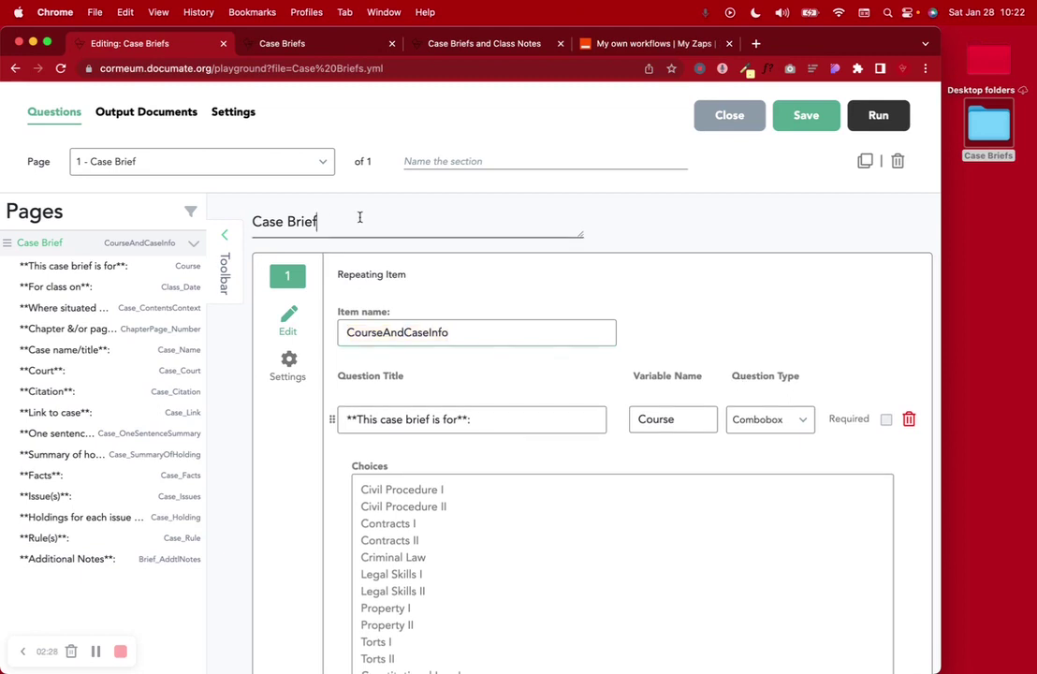
click(314, 51)
scroll(406, 302, down, 2)
scroll(406, 301, up, 2)
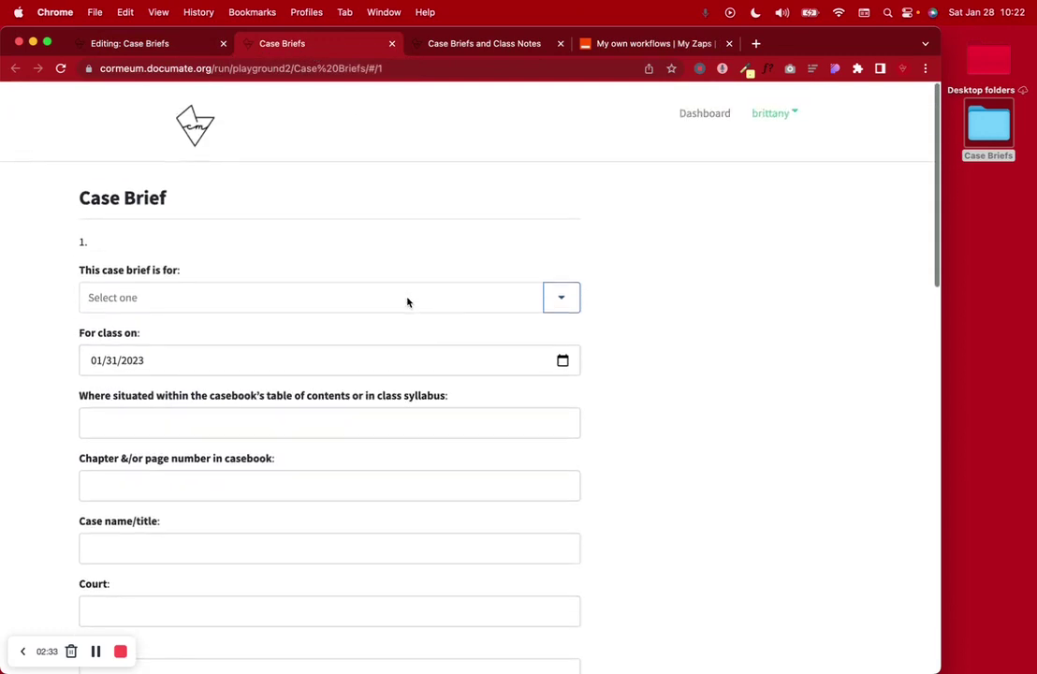
scroll(407, 300, down, 10)
scroll(408, 297, down, 4)
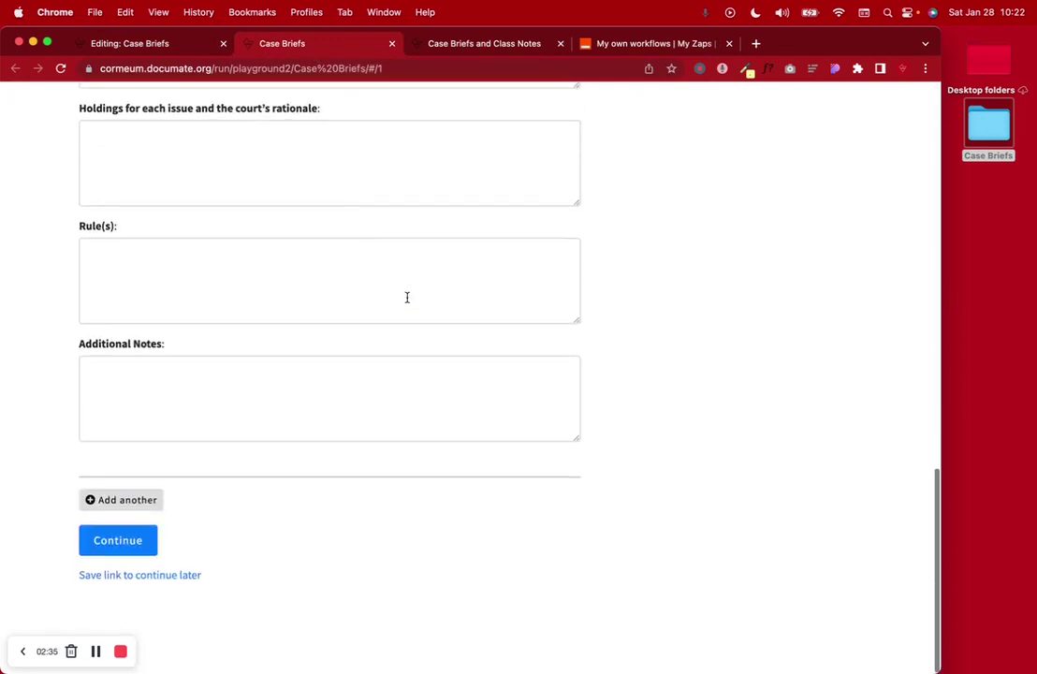
scroll(407, 297, up, 15)
Step: Switch between the workflow editor and the running Case Briefs form, and look at the form's account menu options
click(164, 44)
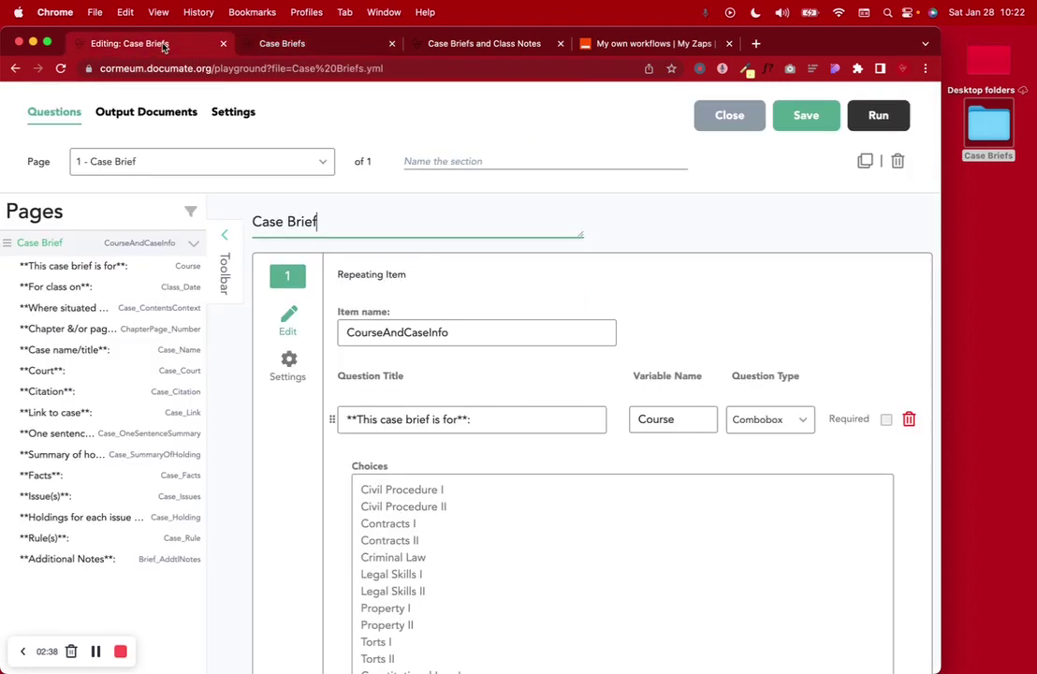
click(306, 44)
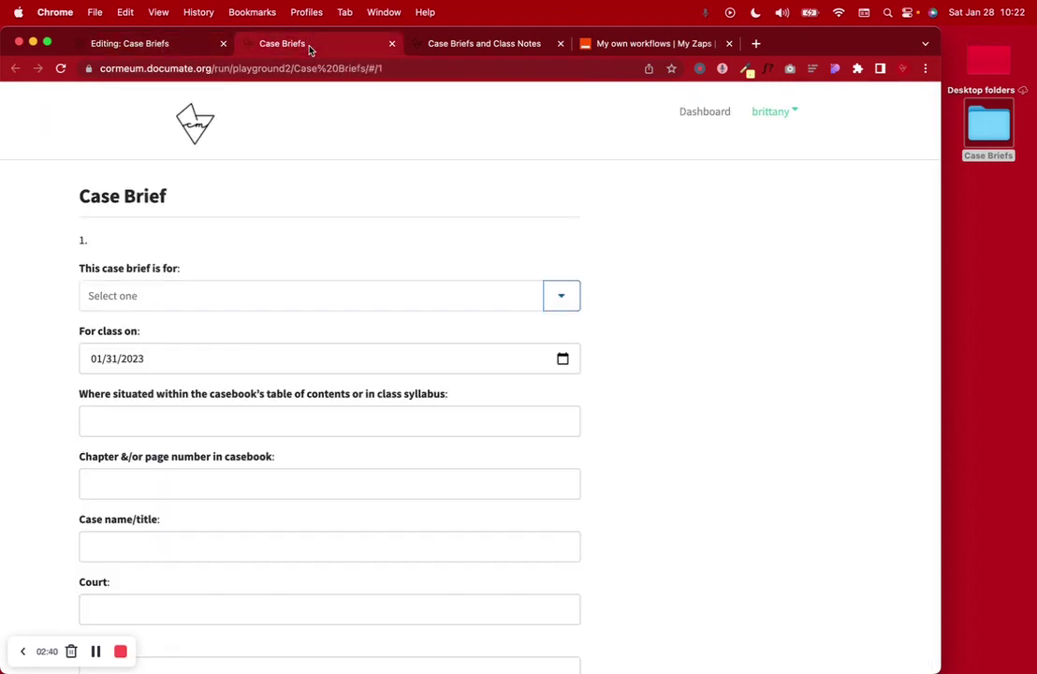
click(776, 112)
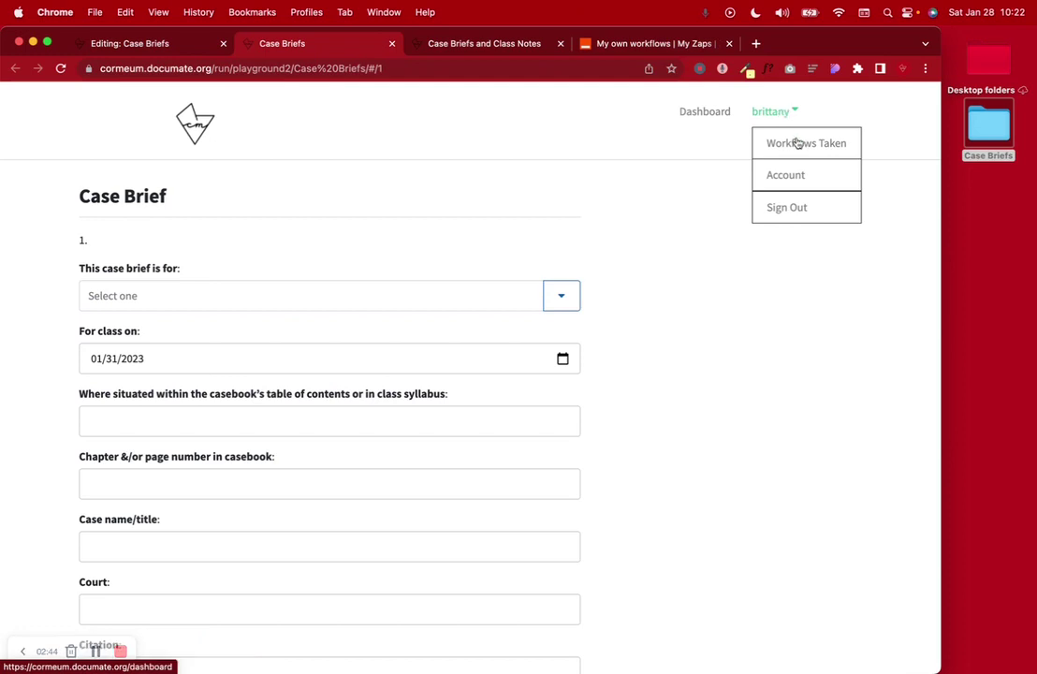
click(508, 233)
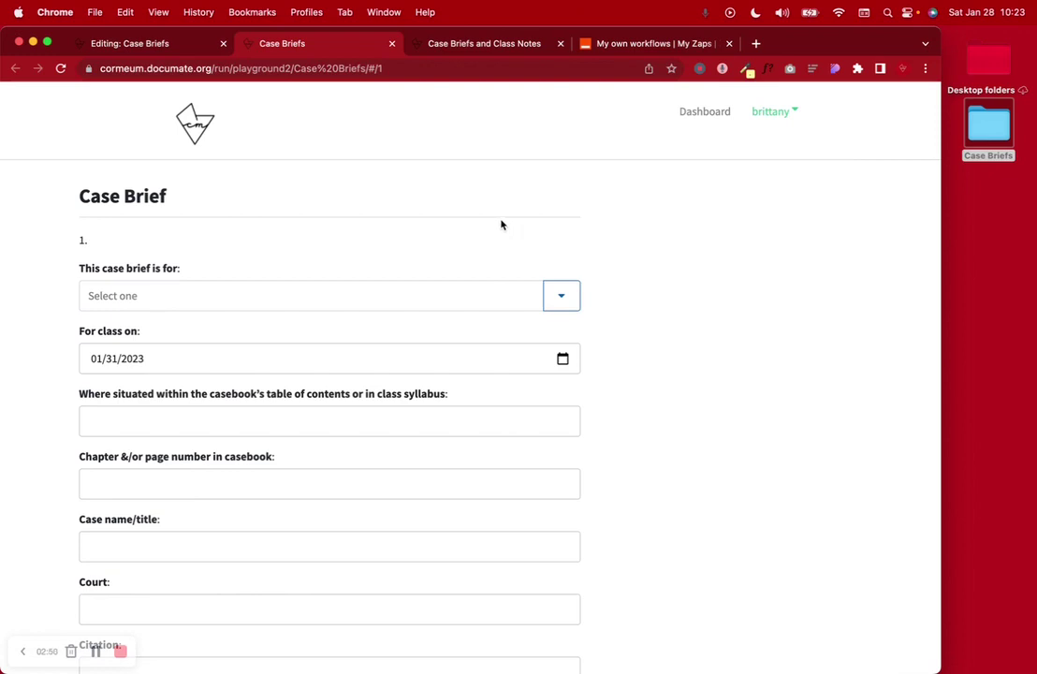
Step: Add a second page to the Case Briefs workflow containing a Repeating Item question
click(111, 41)
scroll(335, 408, down, 1)
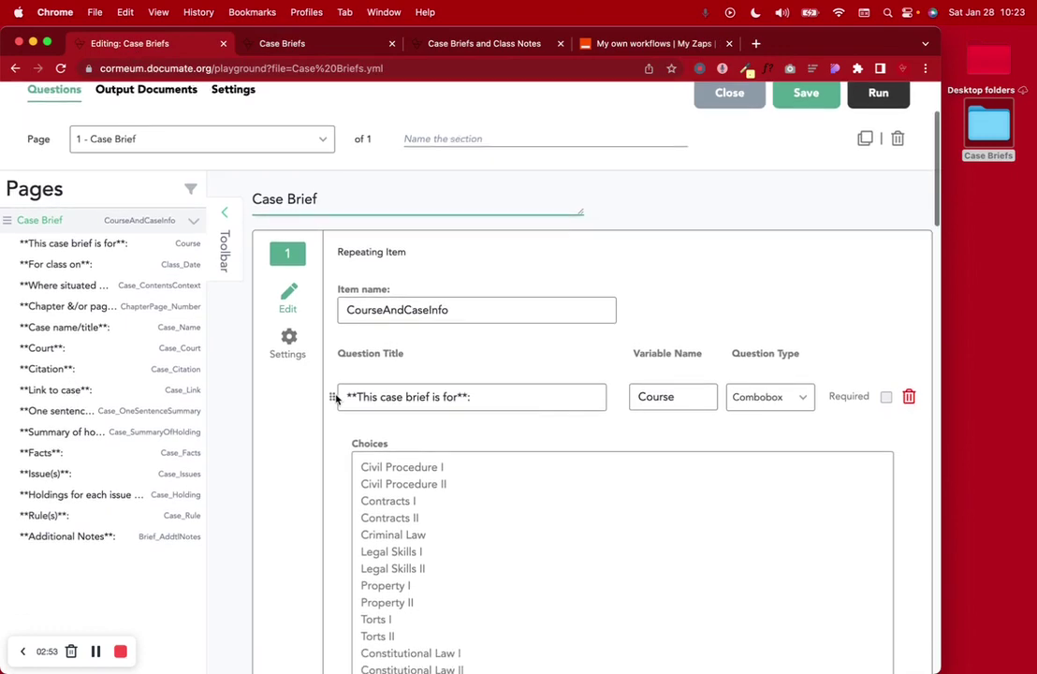
click(194, 222)
scroll(476, 416, down, 10)
scroll(476, 416, down, 15)
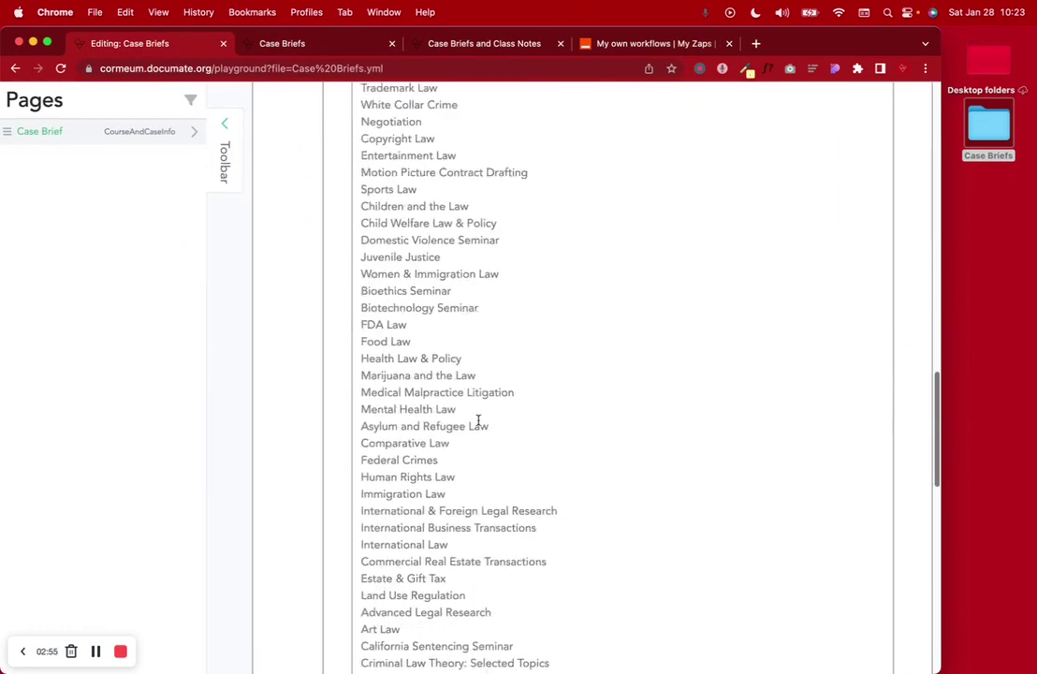
click(286, 607)
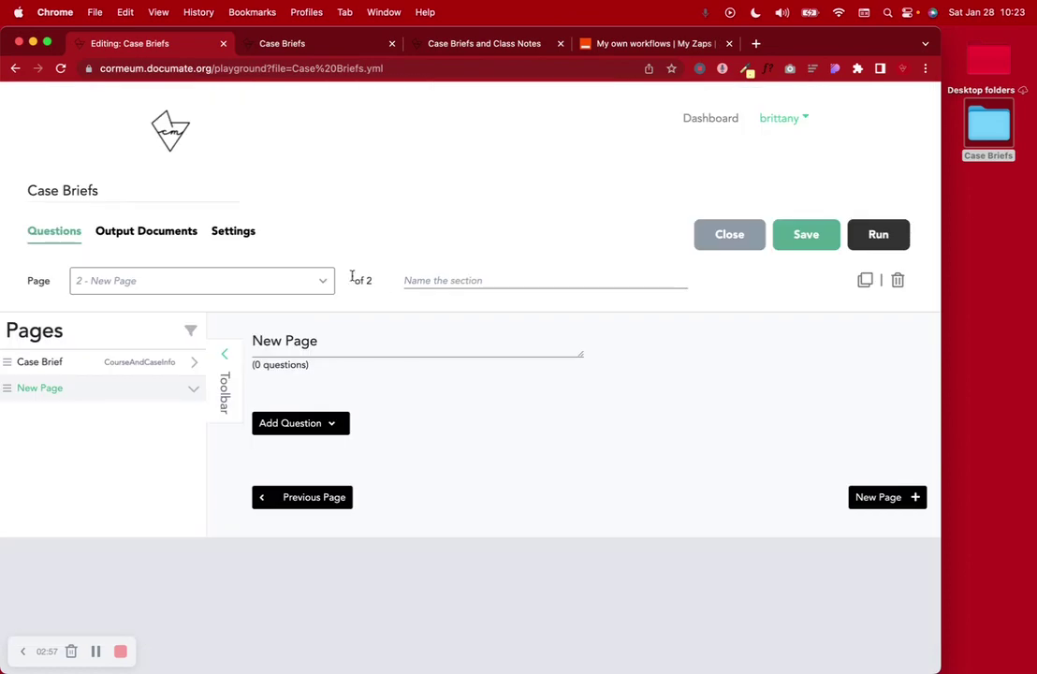
click(313, 428)
scroll(312, 432, down, 5)
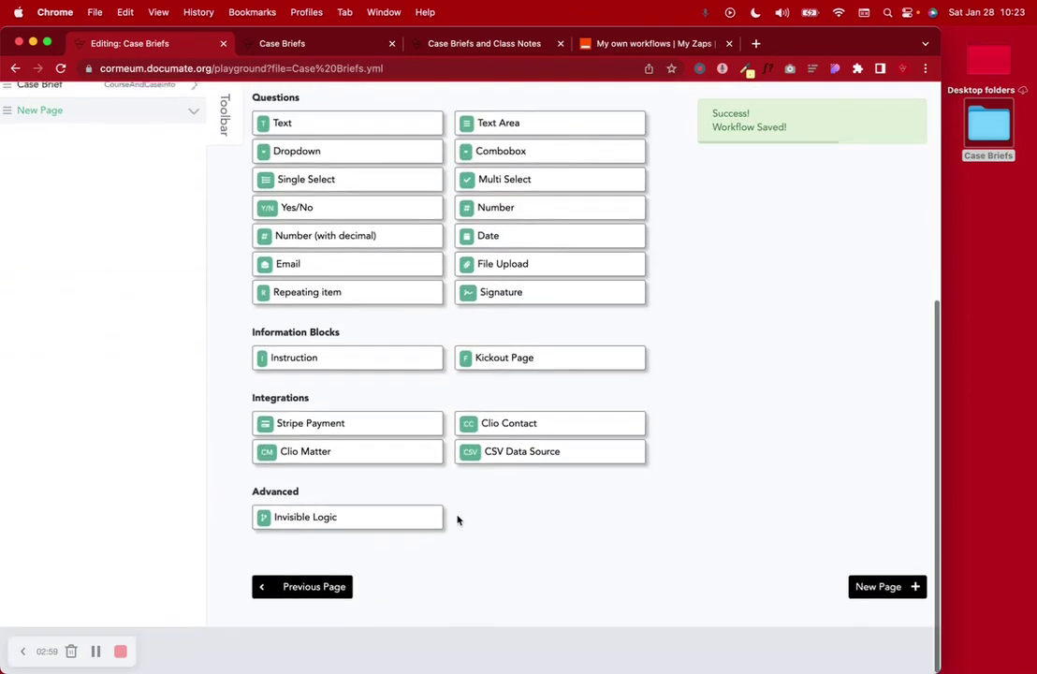
click(350, 315)
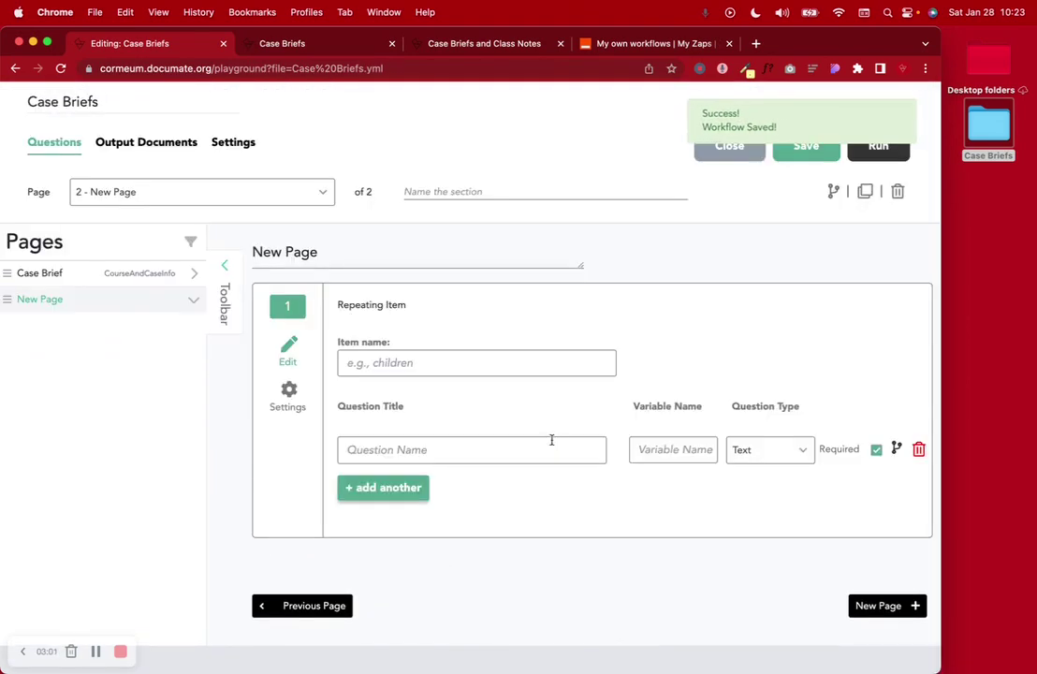
click(383, 361)
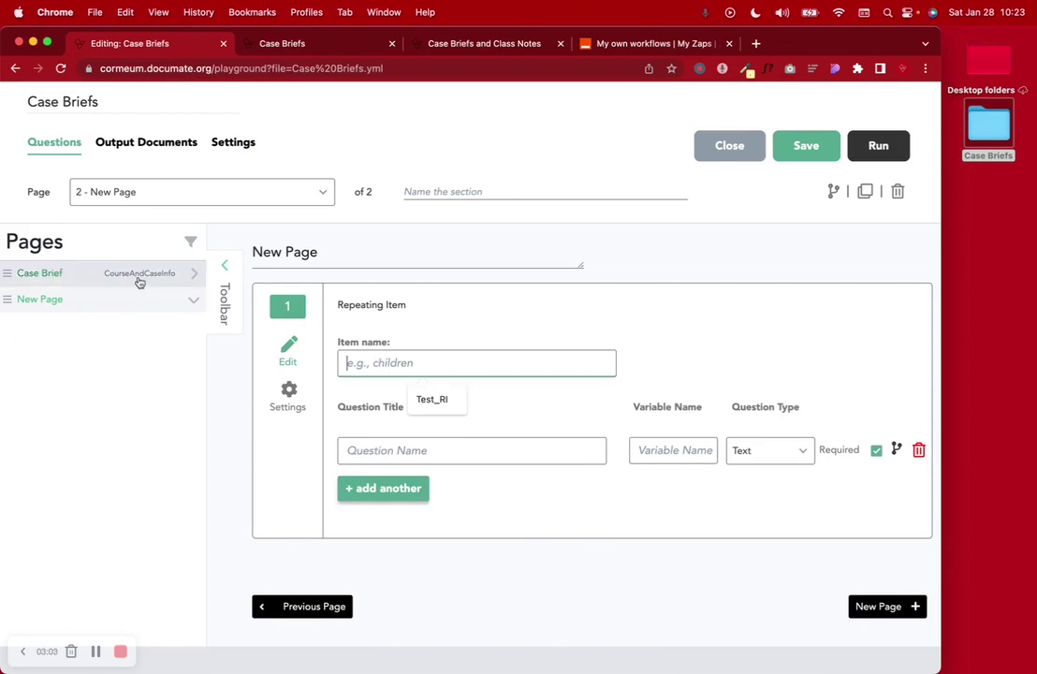
Step: Compare the asterisks in the Case Brief page's first question title with that question's bold label in the running form
click(185, 273)
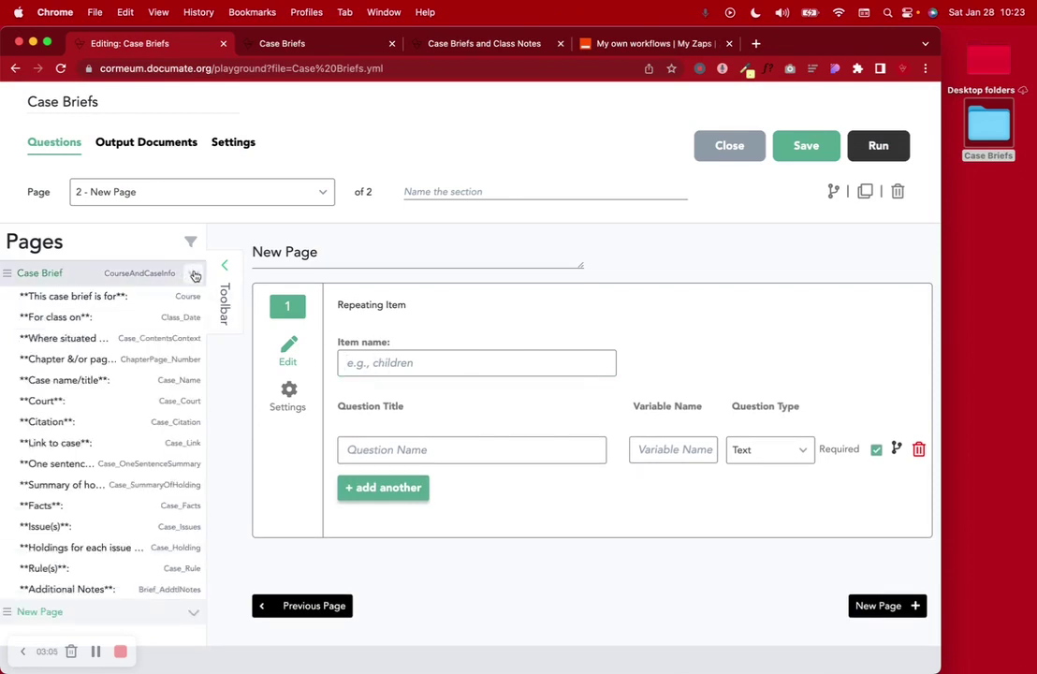
key(Tab)
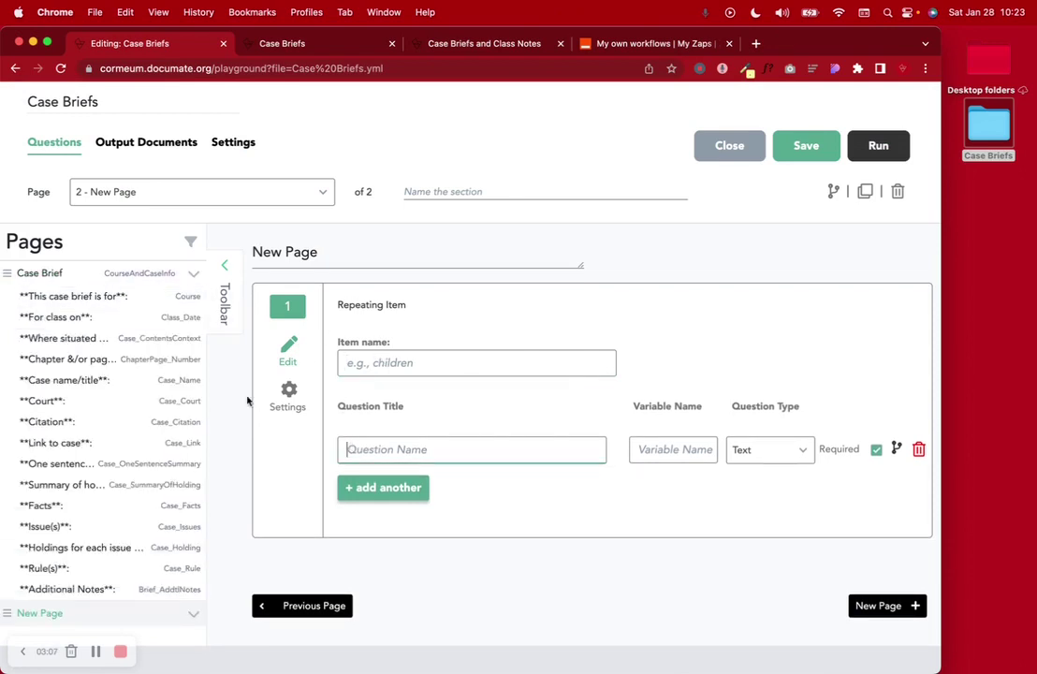
click(144, 296)
scroll(527, 491, down, 2)
scroll(526, 492, down, 2)
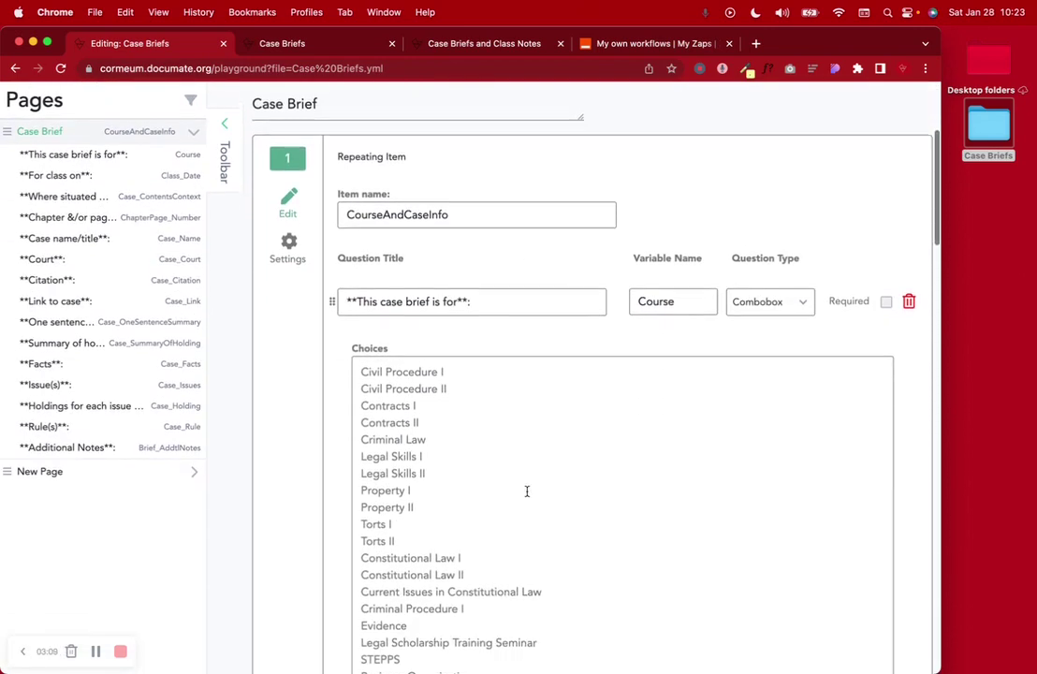
triple_click(455, 301)
click(467, 301)
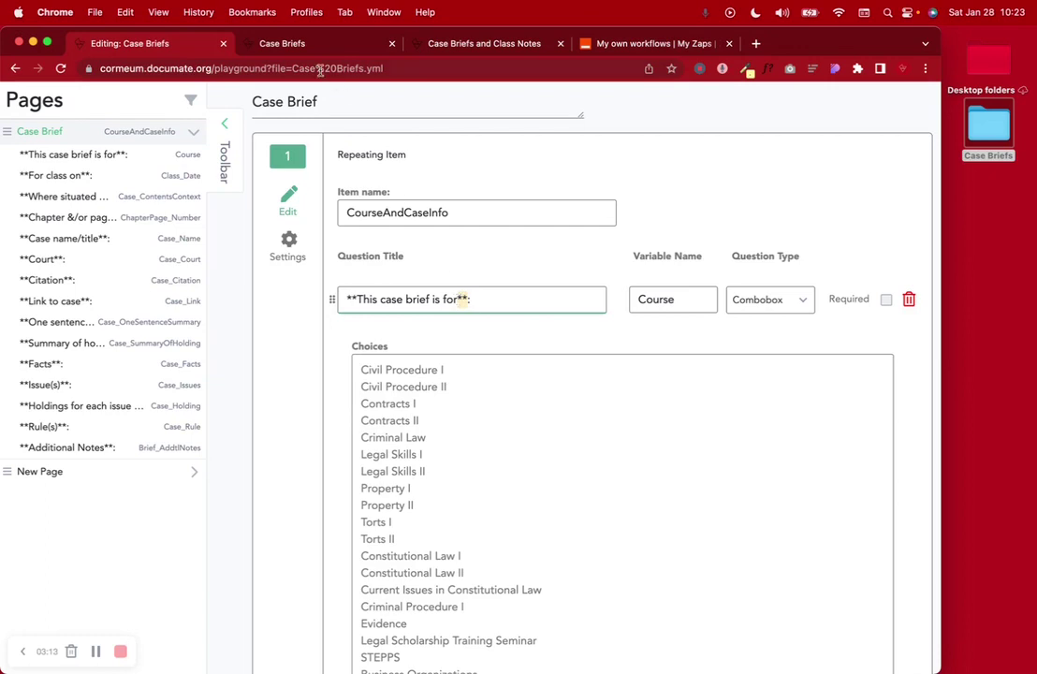
click(297, 45)
drag(142, 267, 192, 269)
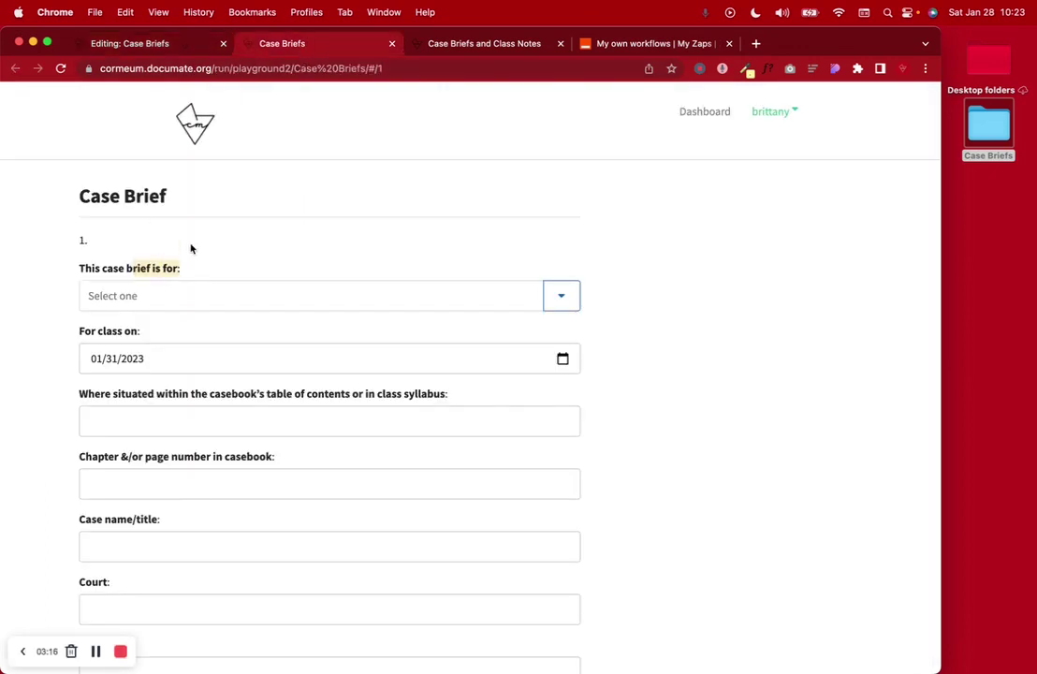
Step: Review the Course question's list of choices and the Case Brief page's remaining question titles, variable names and question types in the editor
click(152, 44)
scroll(501, 431, down, 1)
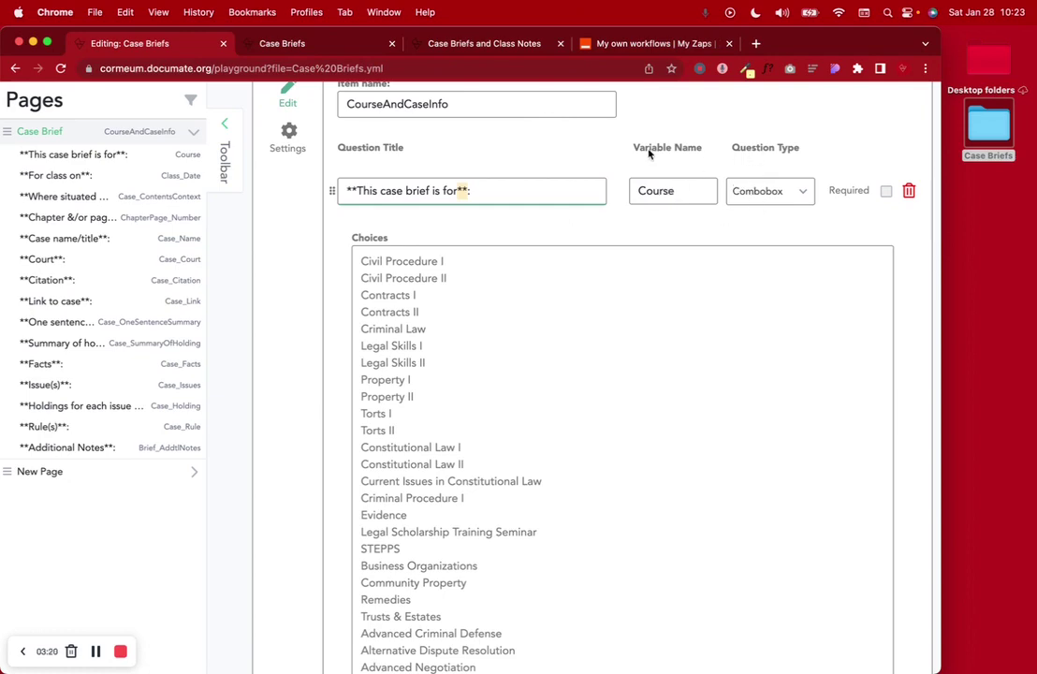
scroll(476, 220, down, 15)
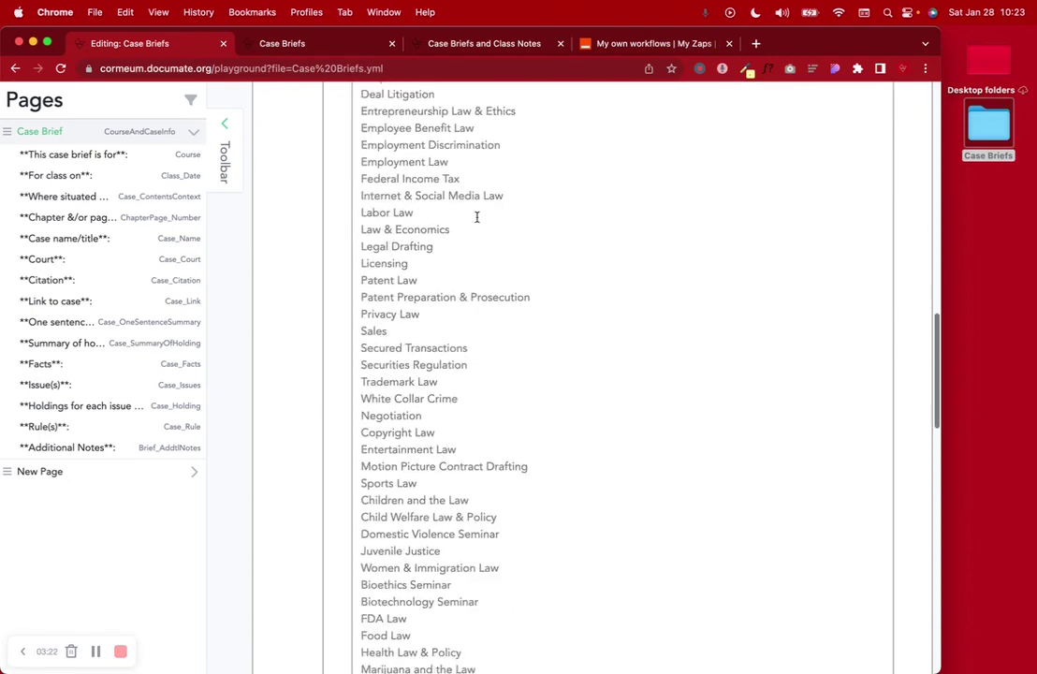
scroll(477, 217, down, 5)
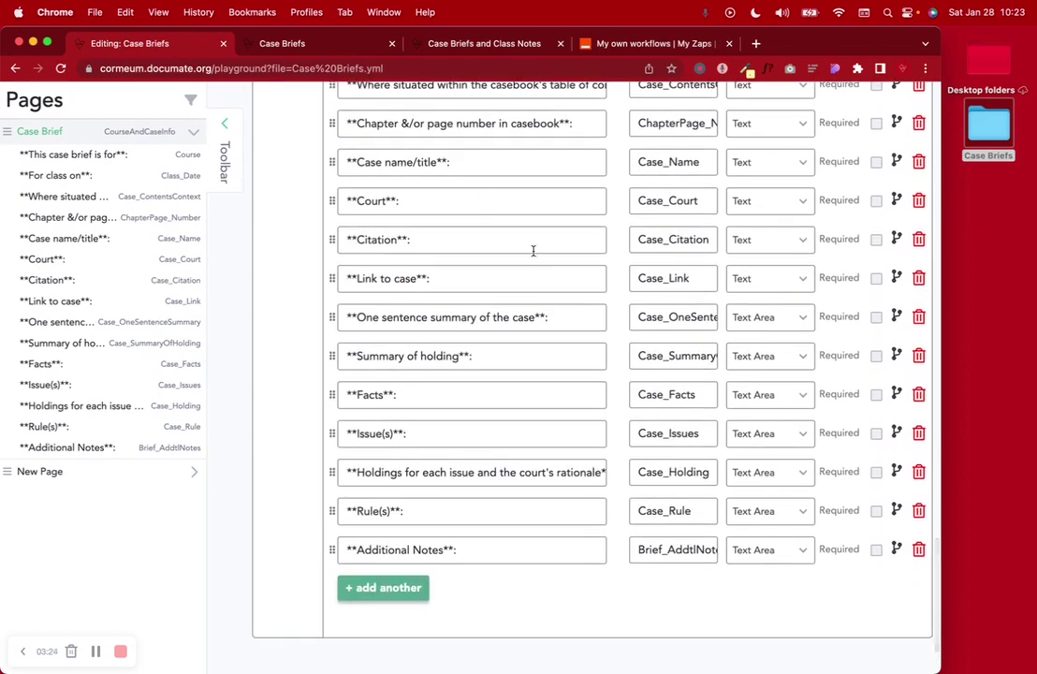
scroll(488, 375, up, 5)
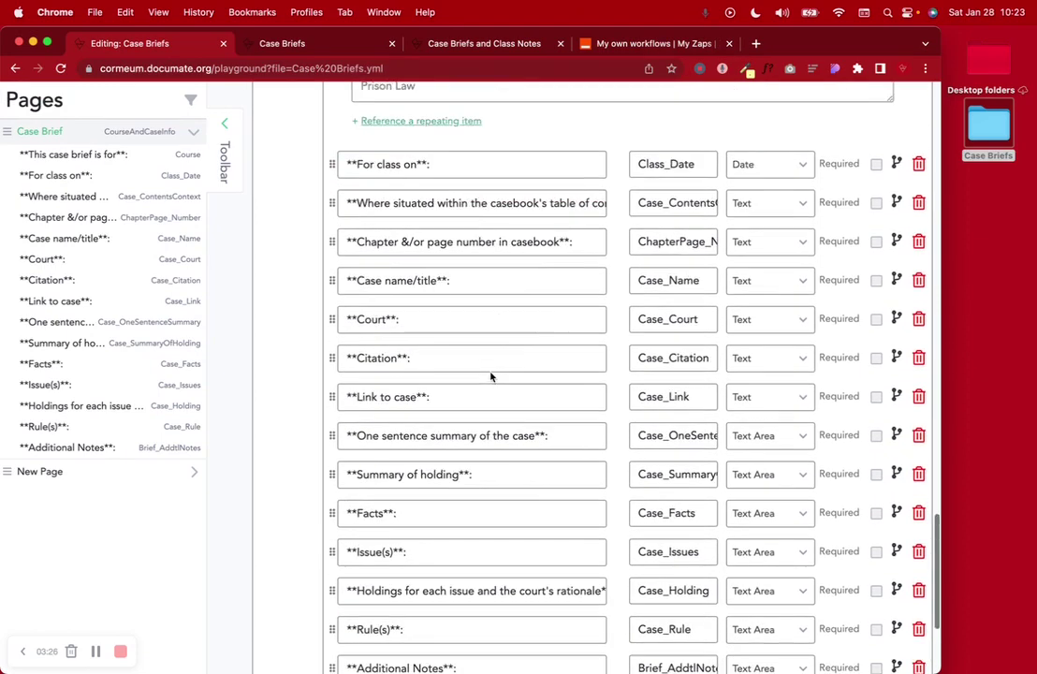
scroll(490, 373, up, 10)
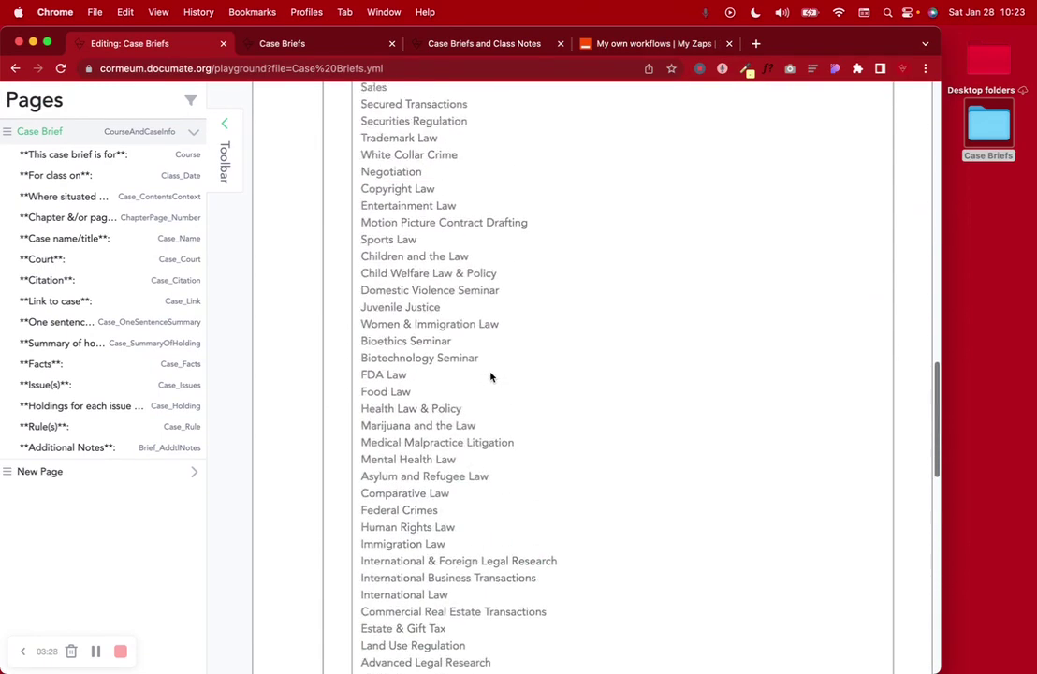
scroll(490, 376, up, 10)
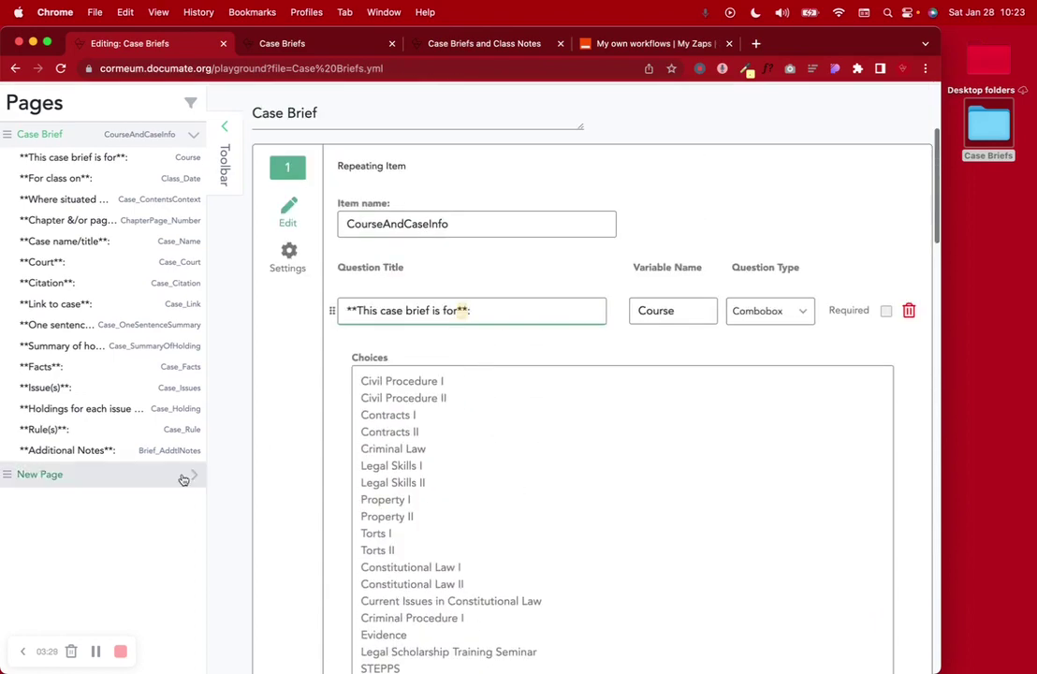
Step: Delete the blank second page with its empty repeating item from the Case Briefs workflow
click(113, 477)
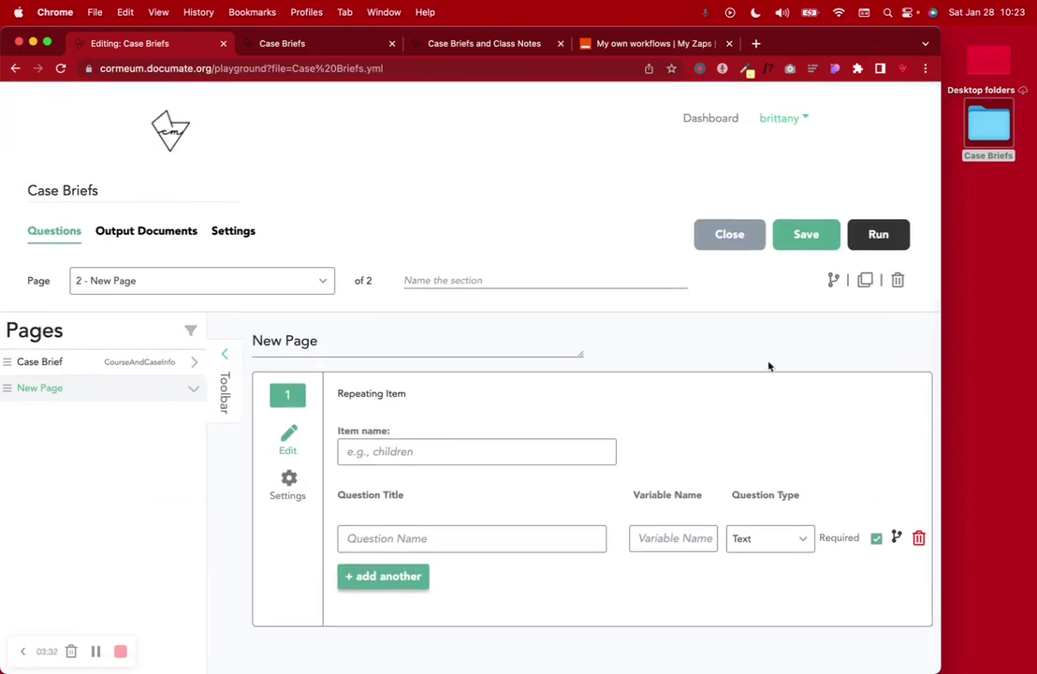
scroll(769, 366, down, 2)
click(341, 49)
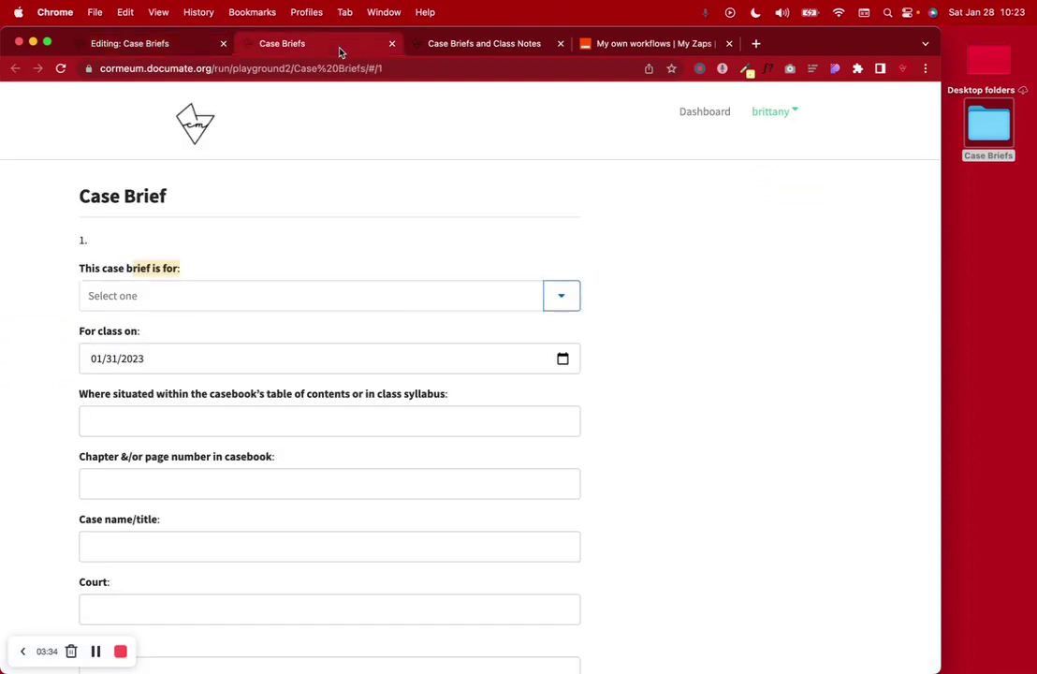
click(141, 44)
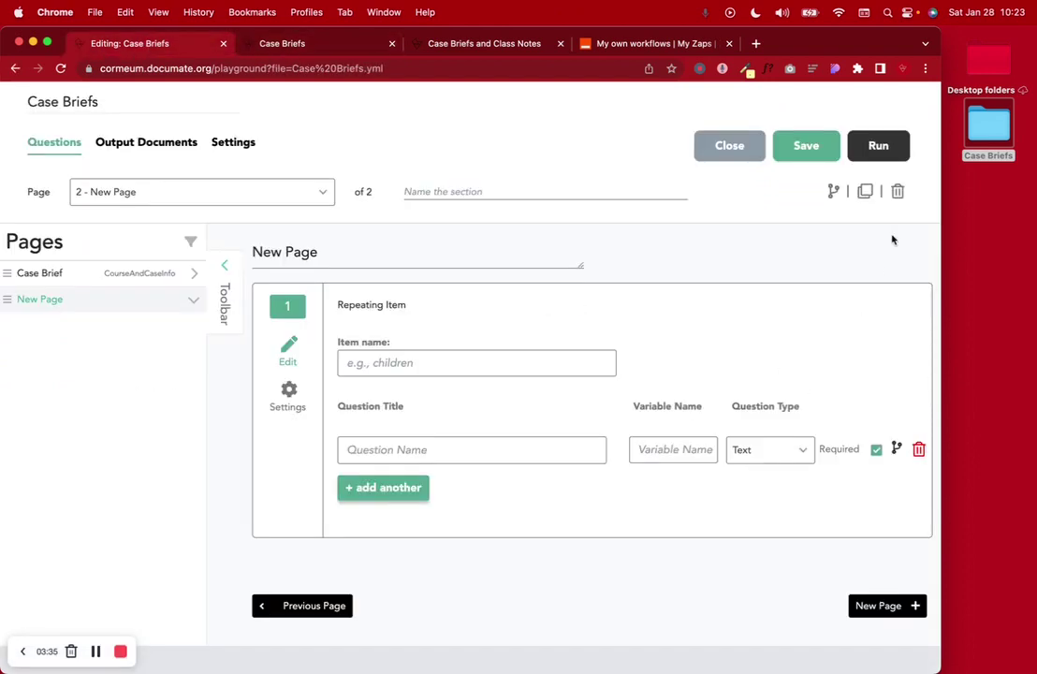
click(897, 191)
click(594, 145)
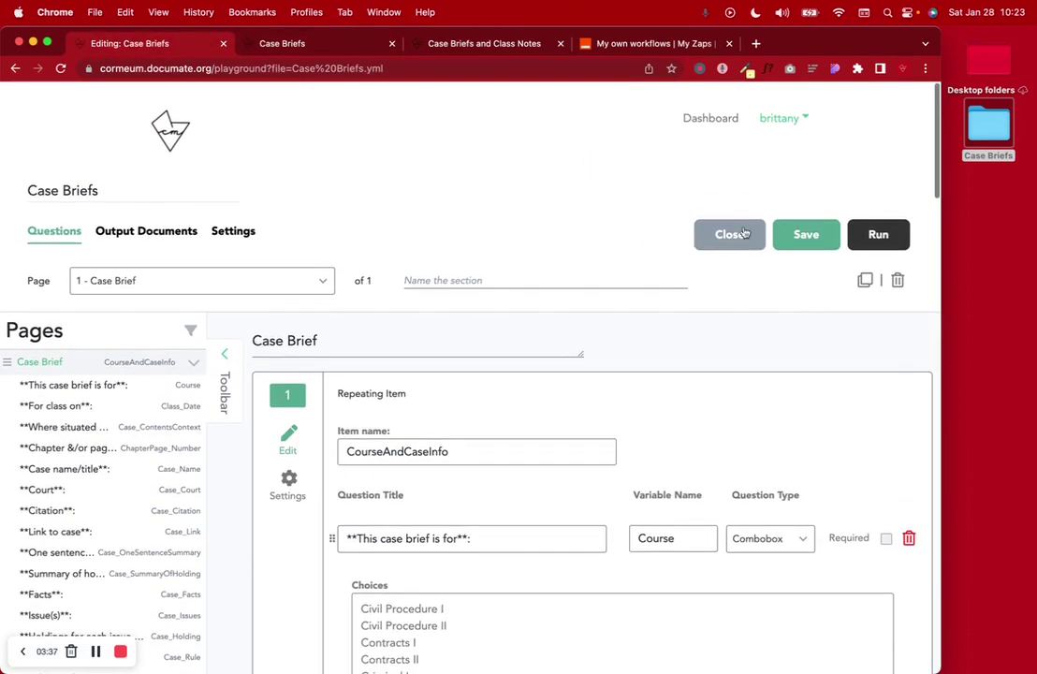
Step: Compare the running Case Briefs form with the Case Briefs and Class Notes form and its five case sections
click(309, 47)
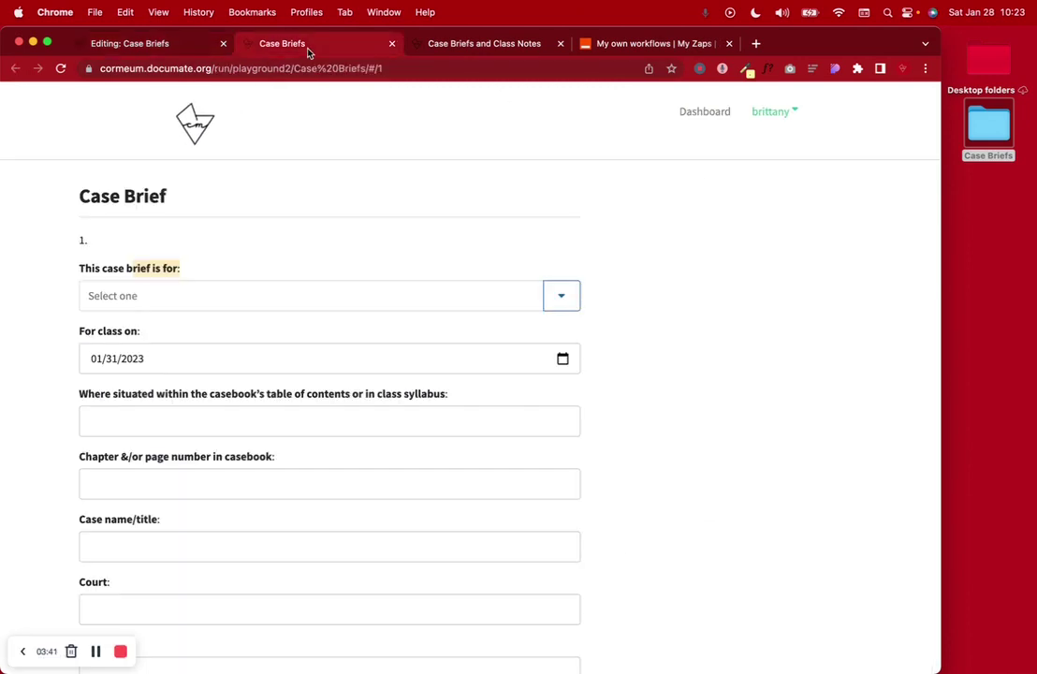
click(431, 53)
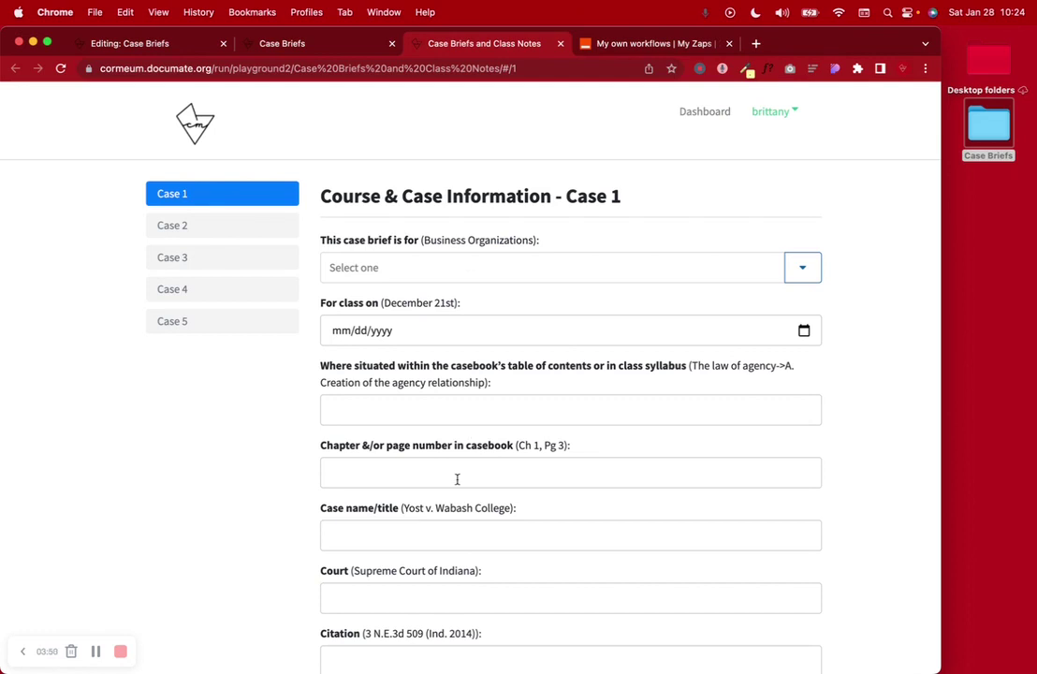
Step: Open the Case Briefs and Class Notes workflow for editing from the dashboard and view its output documents
click(180, 51)
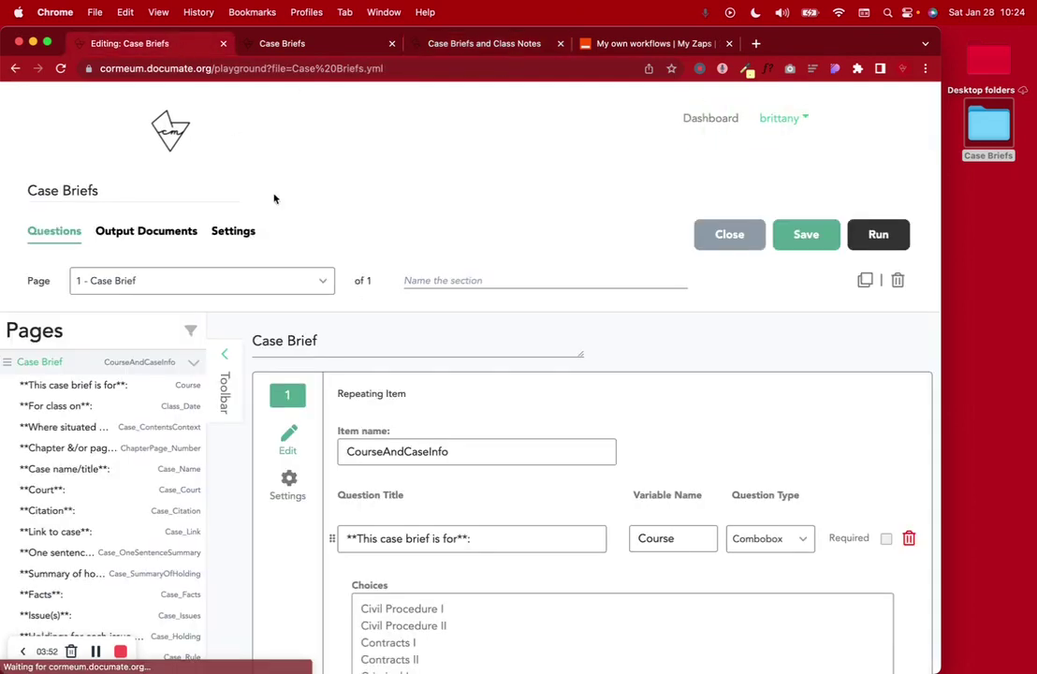
click(692, 119)
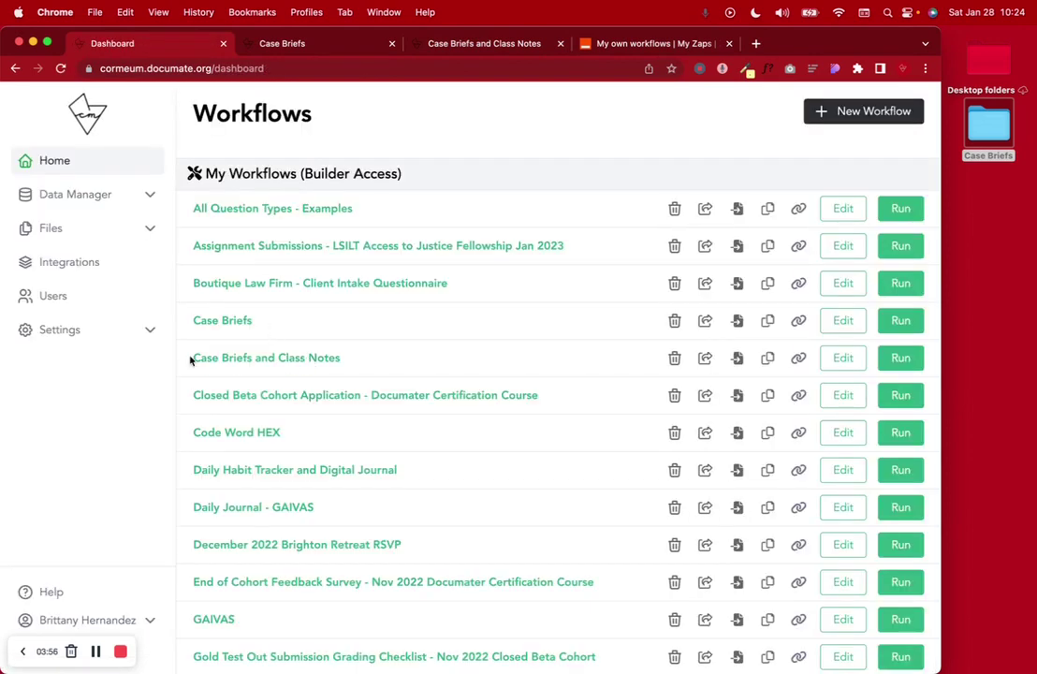
click(319, 217)
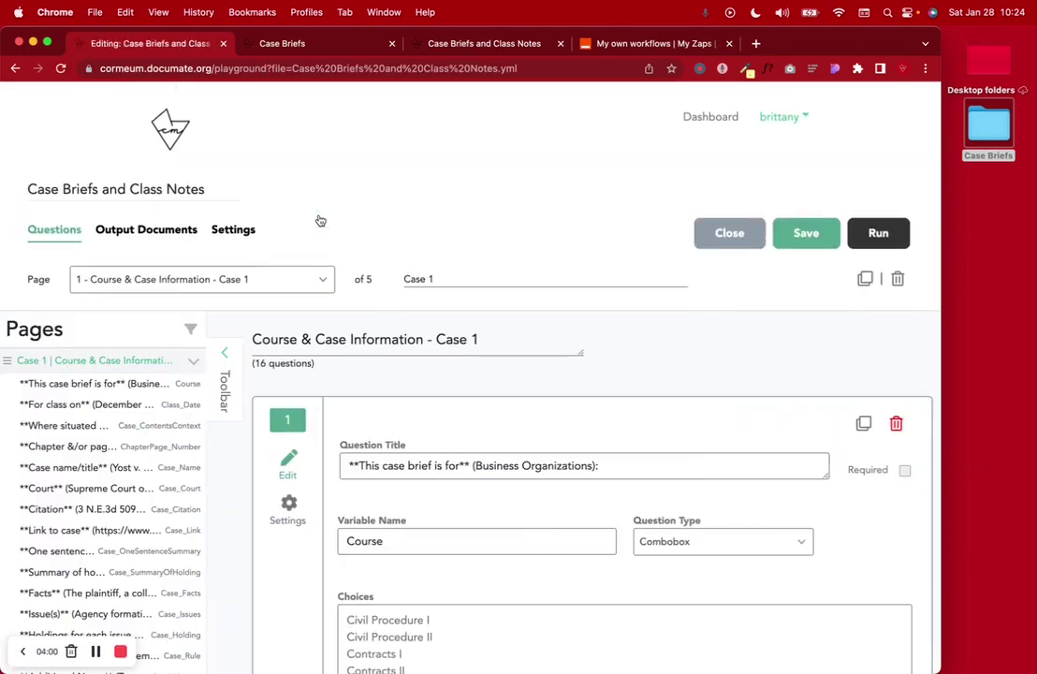
click(146, 232)
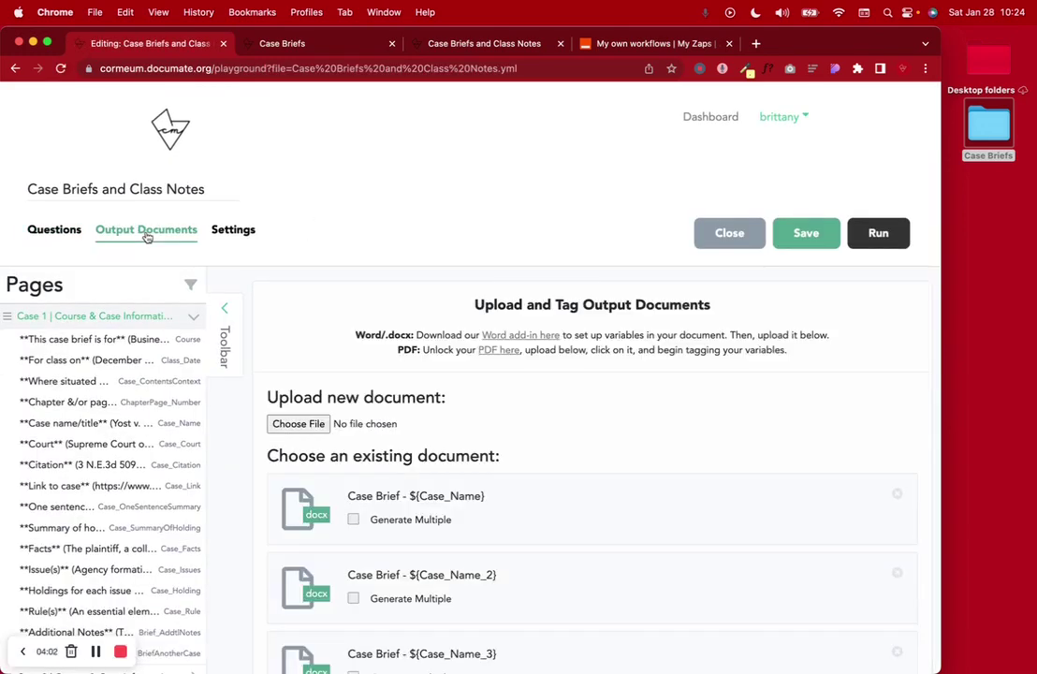
Step: Review the five Case Brief documents listed among the Case Briefs and Class Notes workflow's output documents
scroll(412, 375, down, 5)
scroll(412, 375, up, 2)
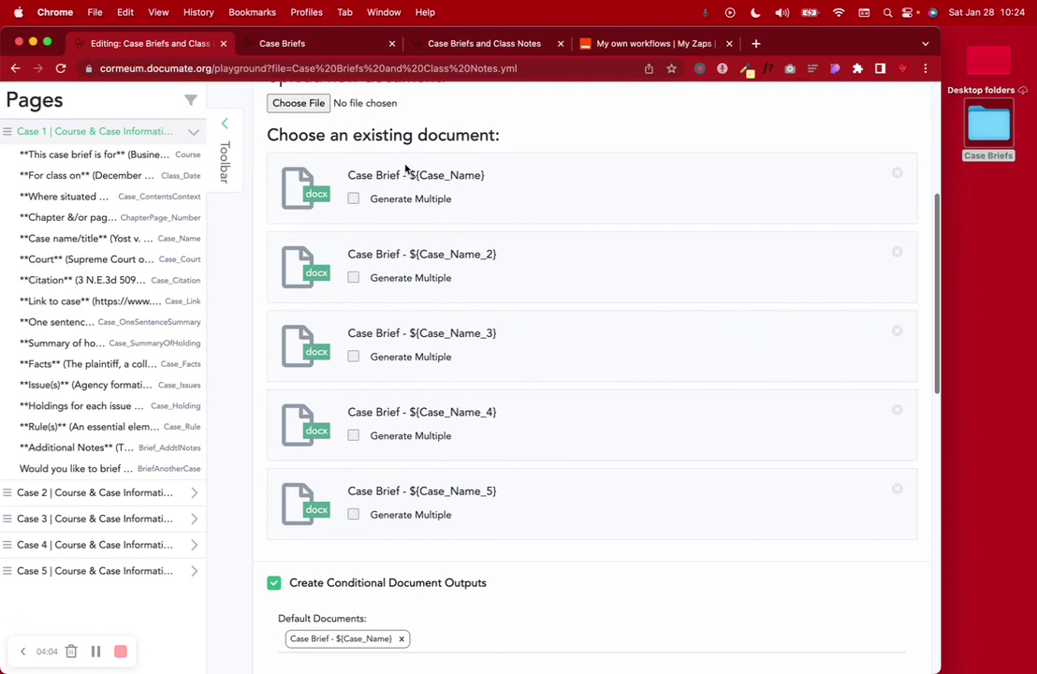
scroll(405, 168, up, 1)
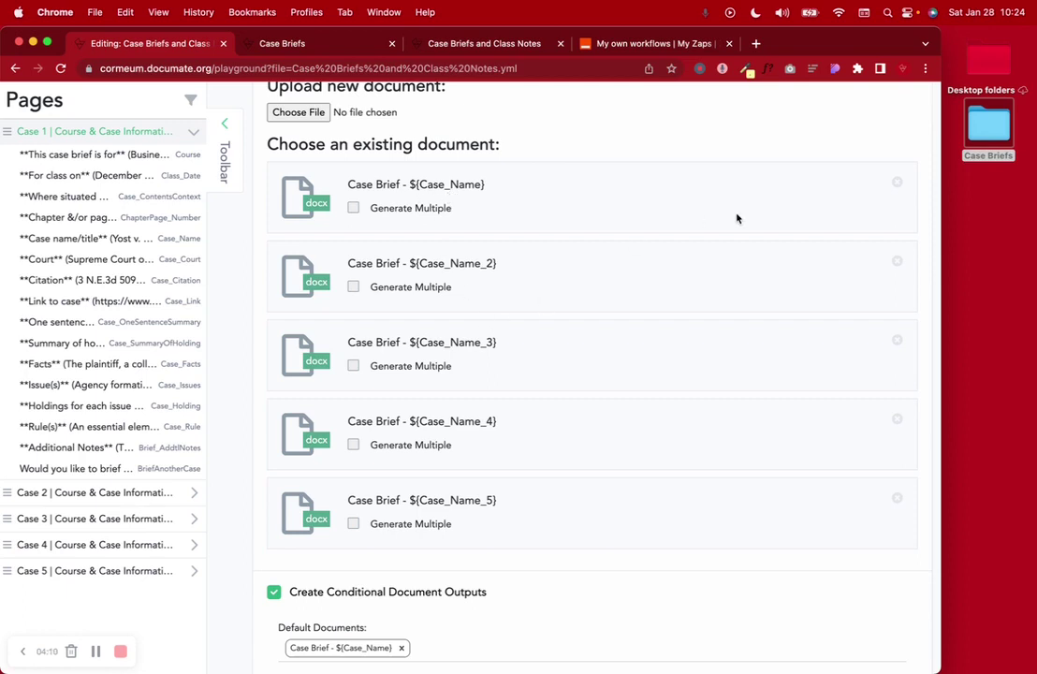
Step: Open the Case Briefs folder on the desktop, look through its Word template files for the separate cases, and close it
double_click(1012, 136)
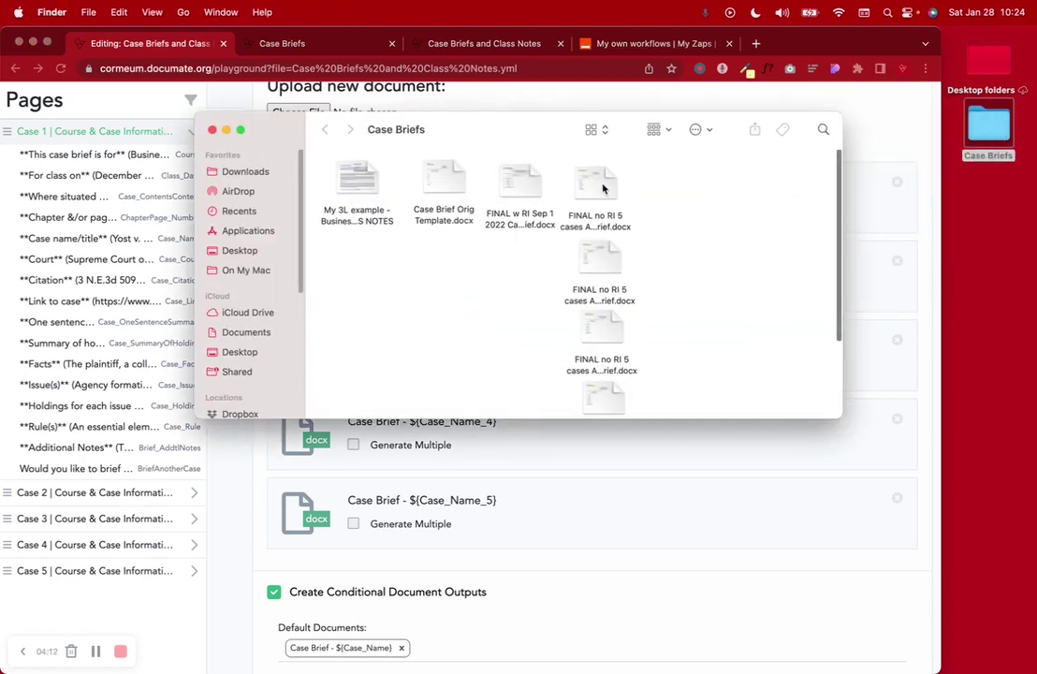
scroll(601, 432, down, 3)
scroll(608, 393, up, 2)
scroll(620, 365, down, 3)
scroll(619, 365, up, 3)
click(211, 129)
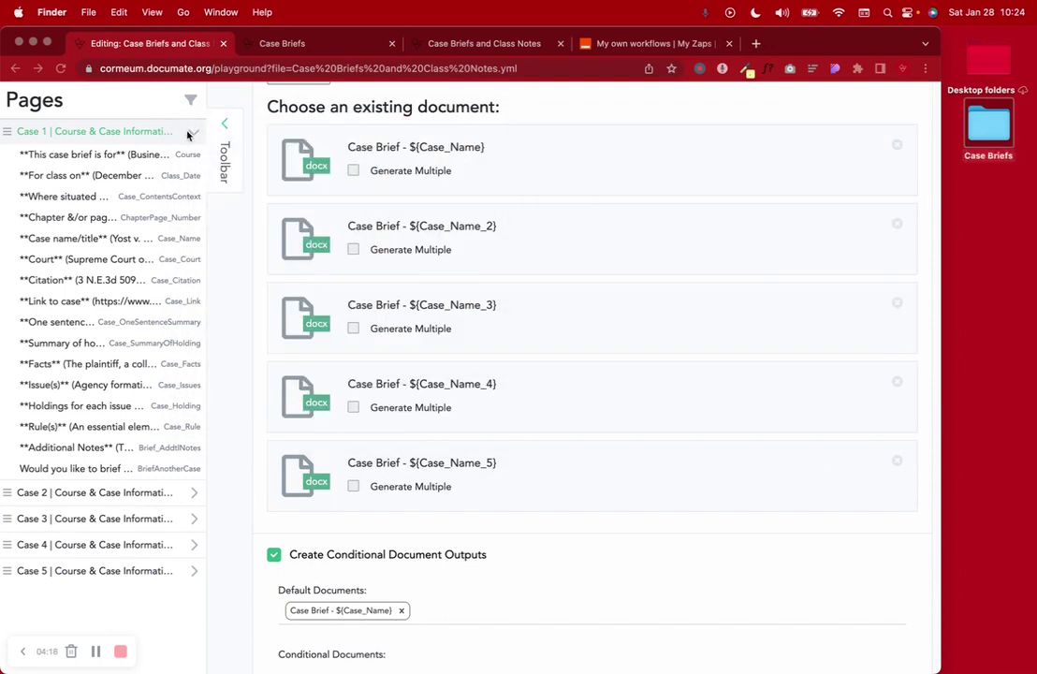
Step: Collapse the Case 1 question list and examine the default document and the BriefAnotherCase conditions that output the additional case briefs
click(192, 136)
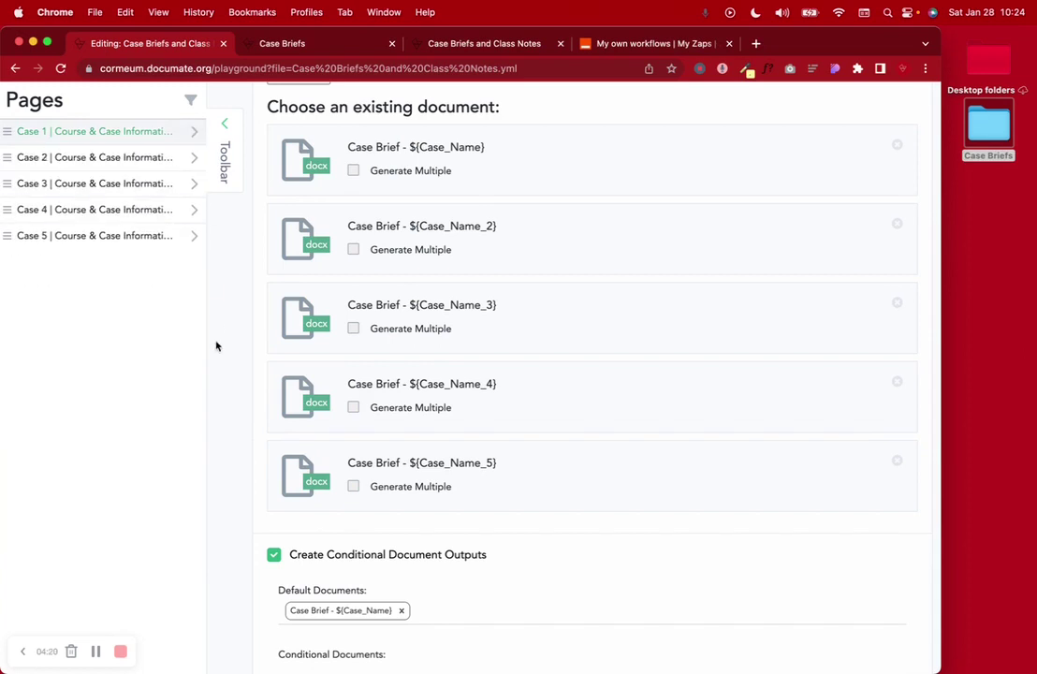
scroll(377, 400, up, 2)
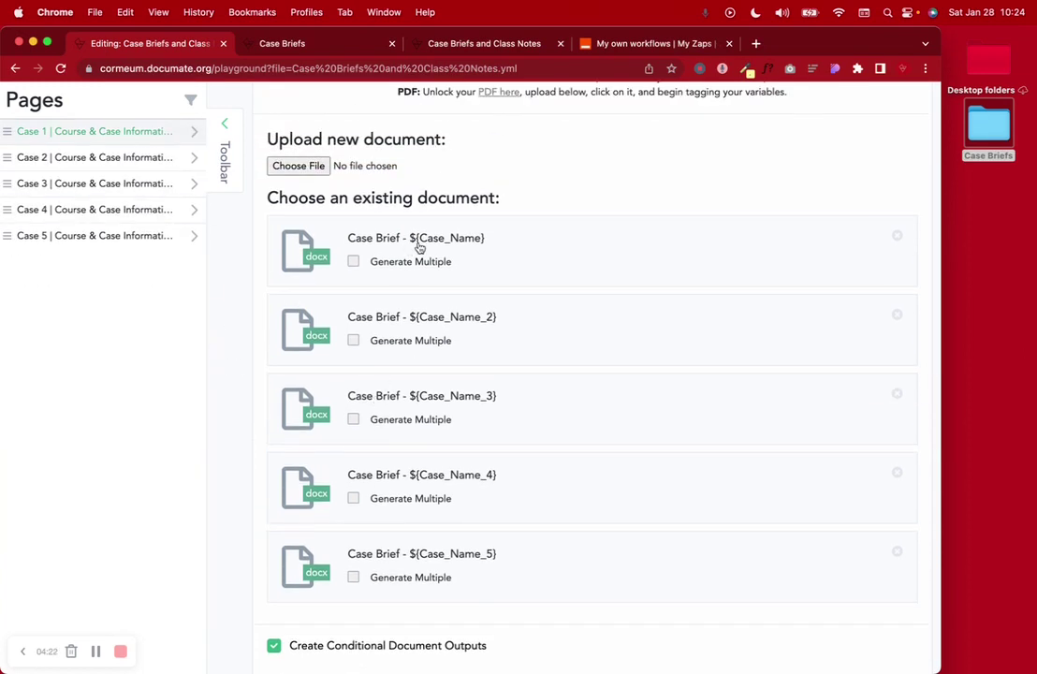
scroll(464, 242, down, 2)
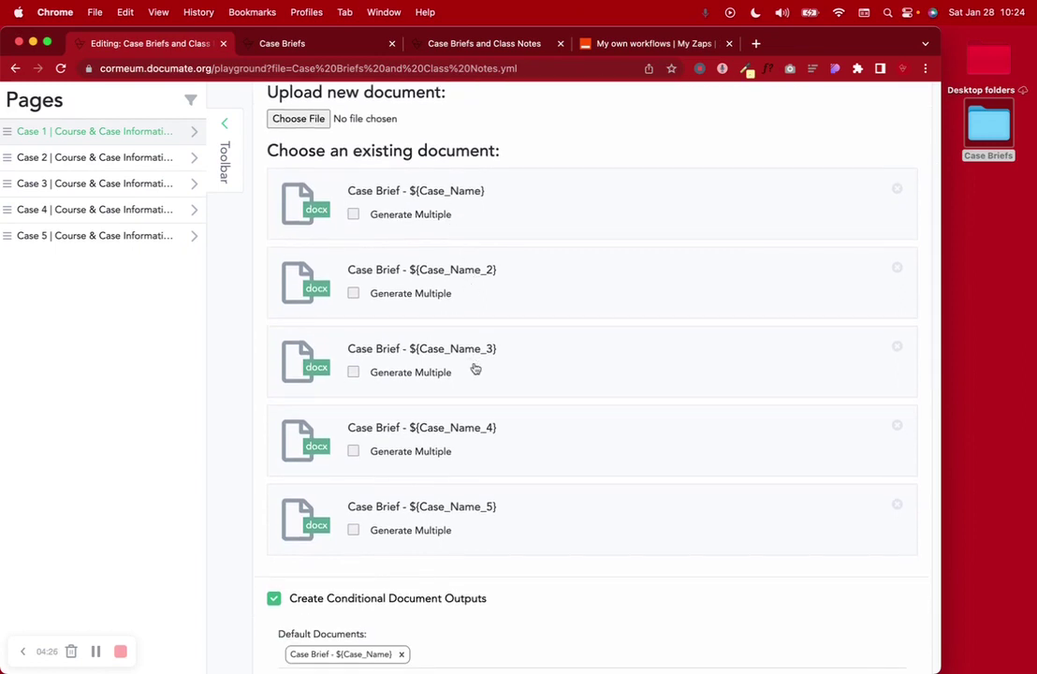
scroll(470, 533, down, 8)
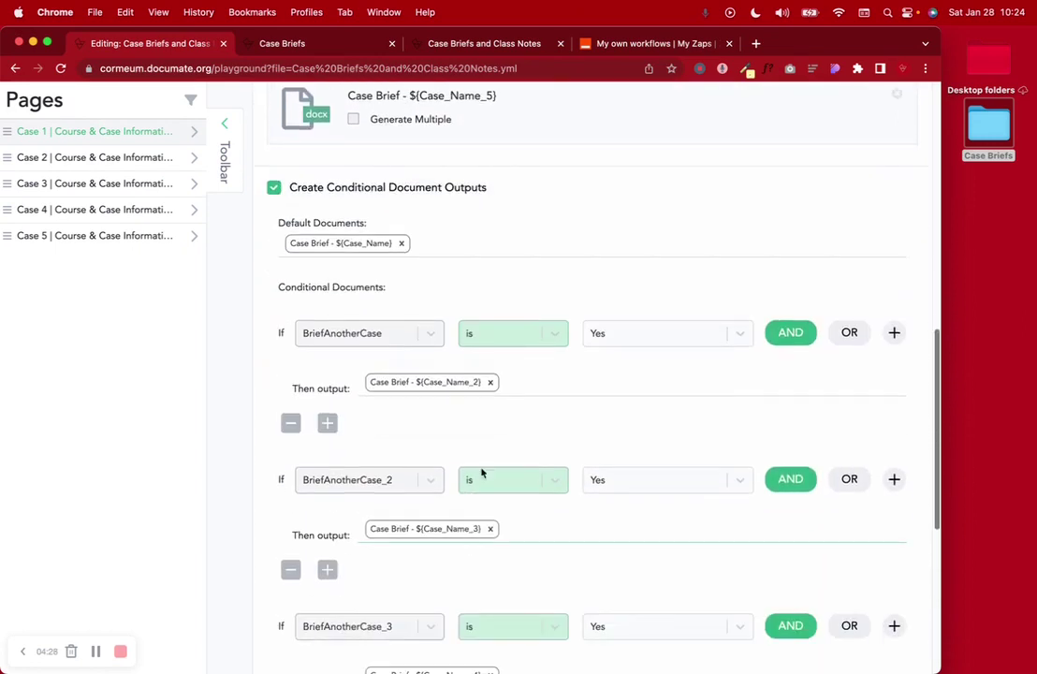
scroll(452, 453, down, 3)
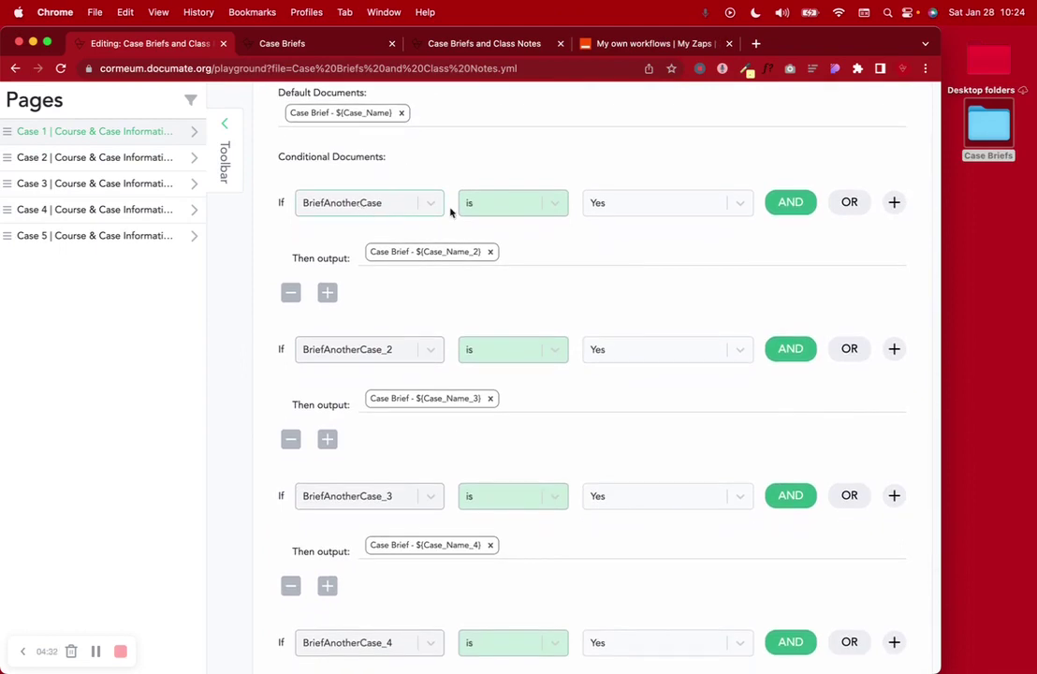
scroll(509, 298, down, 5)
scroll(508, 300, up, 6)
scroll(508, 302, up, 10)
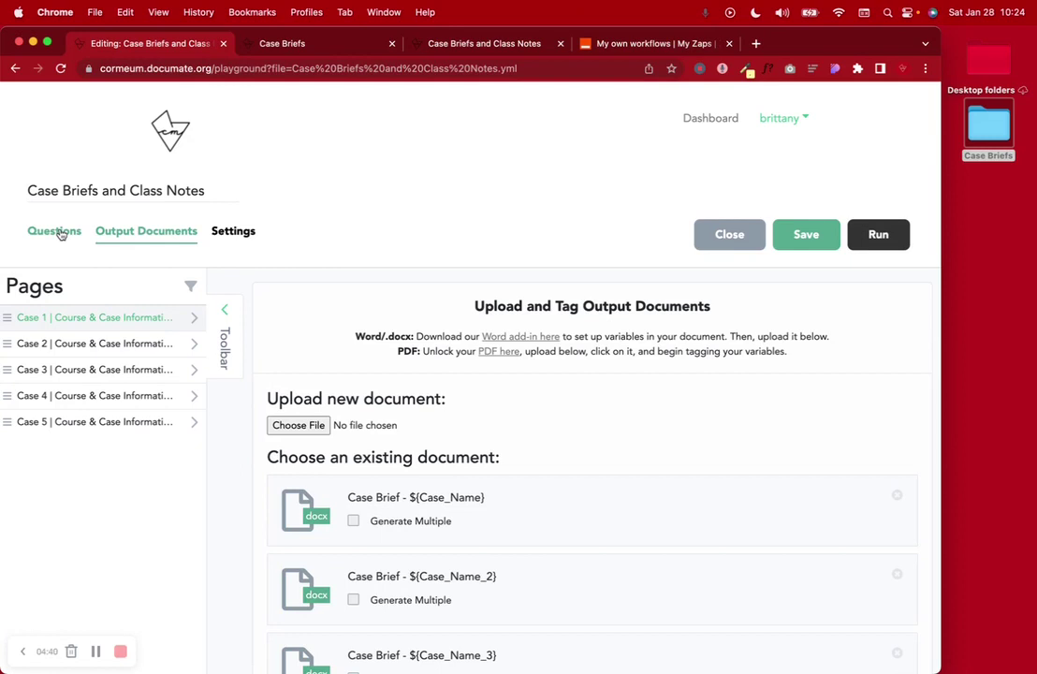
scroll(433, 575, down, 5)
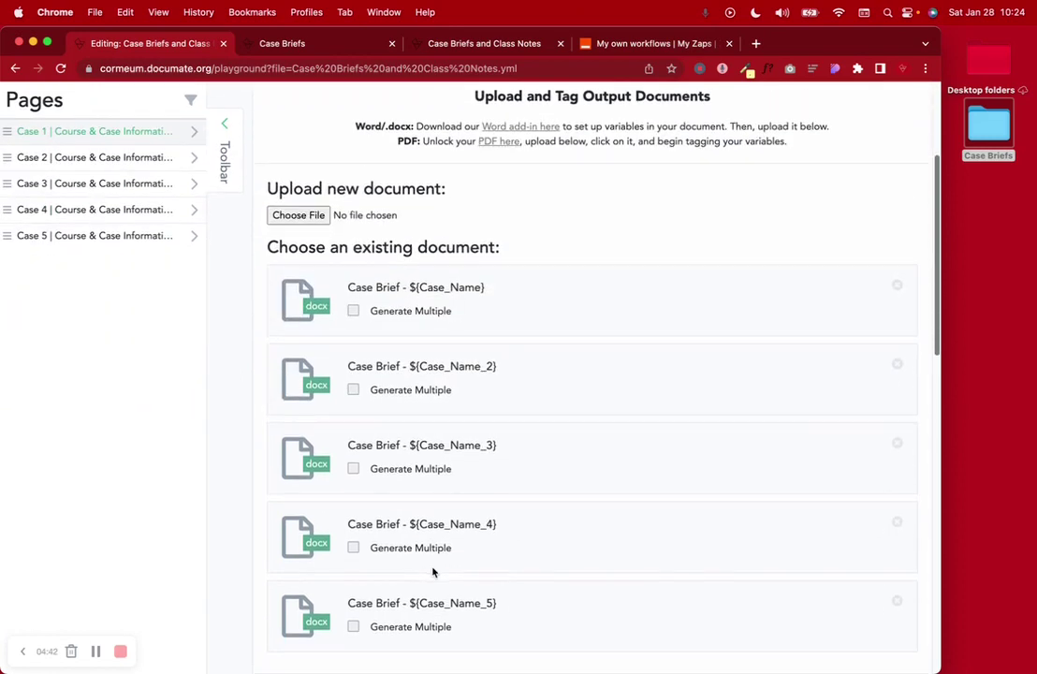
scroll(433, 570, up, 6)
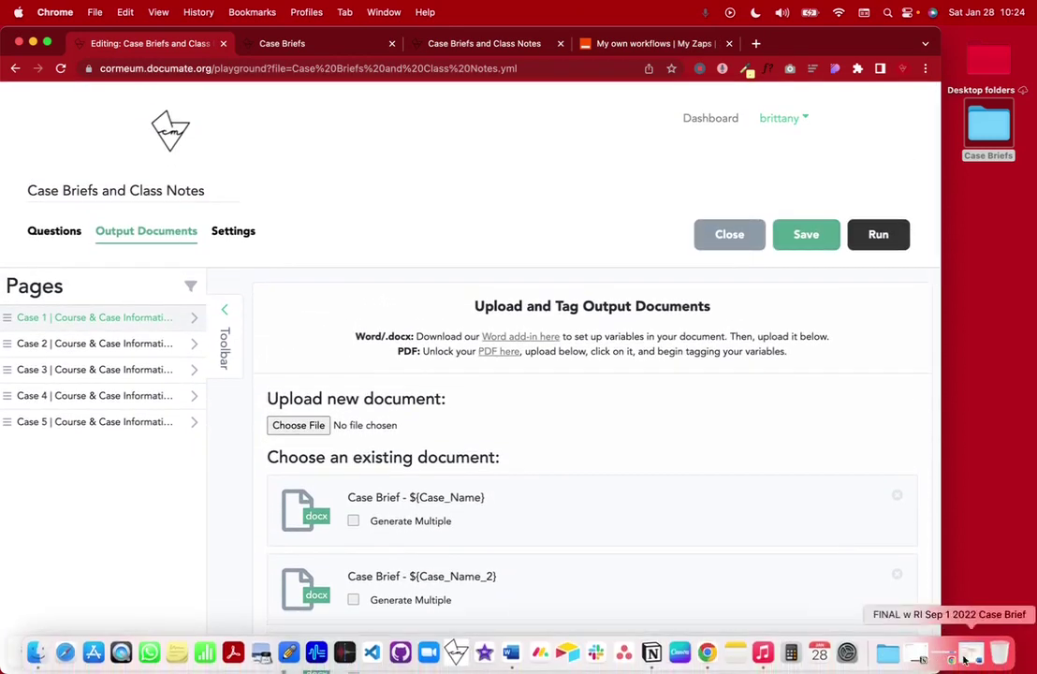
Step: Bring up the Word template FINAL w RI Sep 1 2022 Case Brief, examine its repeating-item tags, and close it
click(970, 658)
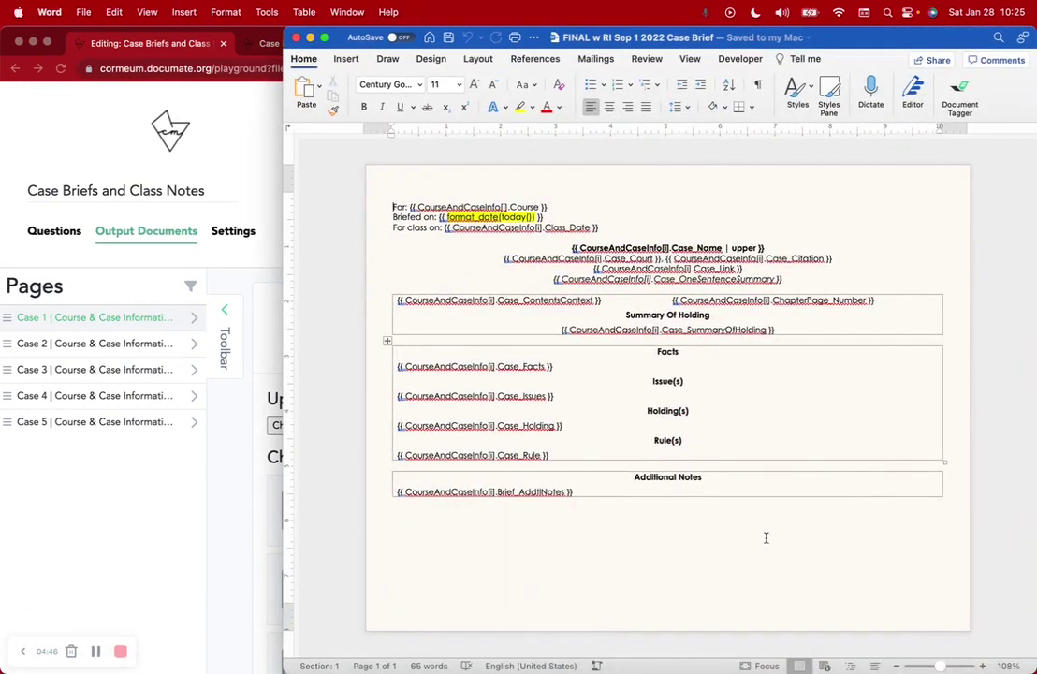
click(677, 426)
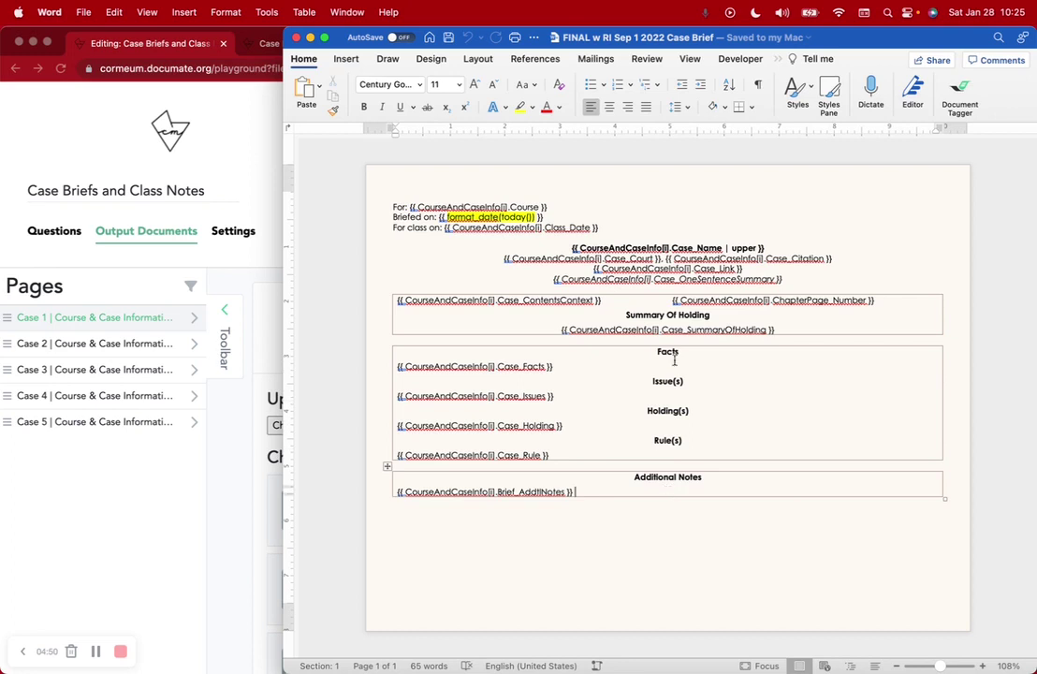
click(298, 39)
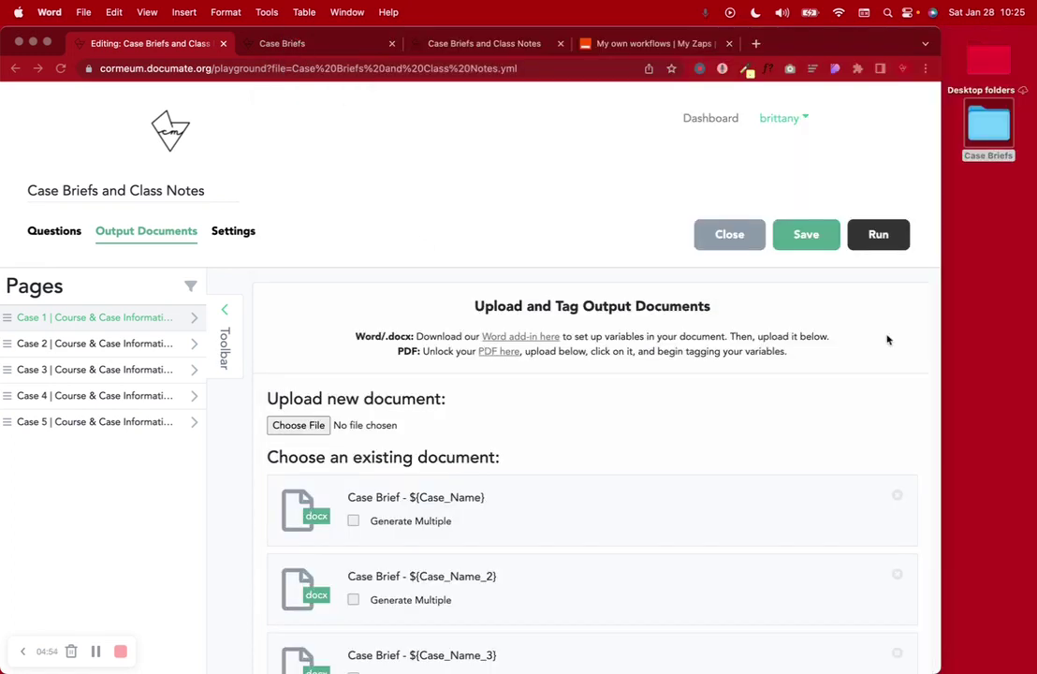
Step: Switch to Zapier and open the Case Briefs 1-5 Documate to Notion (Aug 31 2022) zap
click(988, 317)
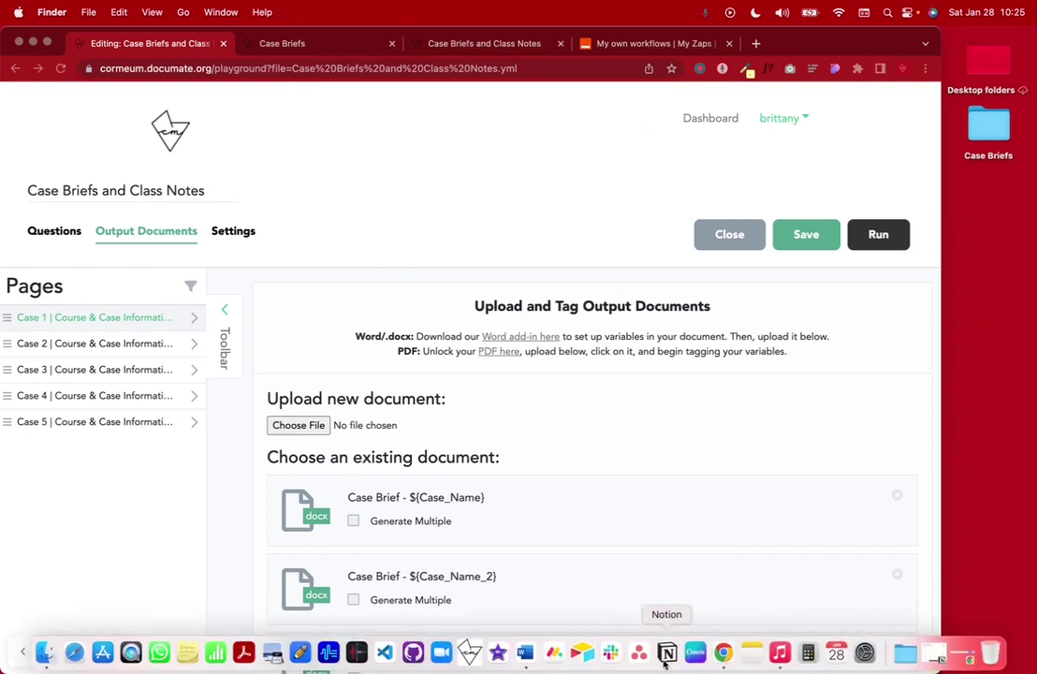
click(70, 233)
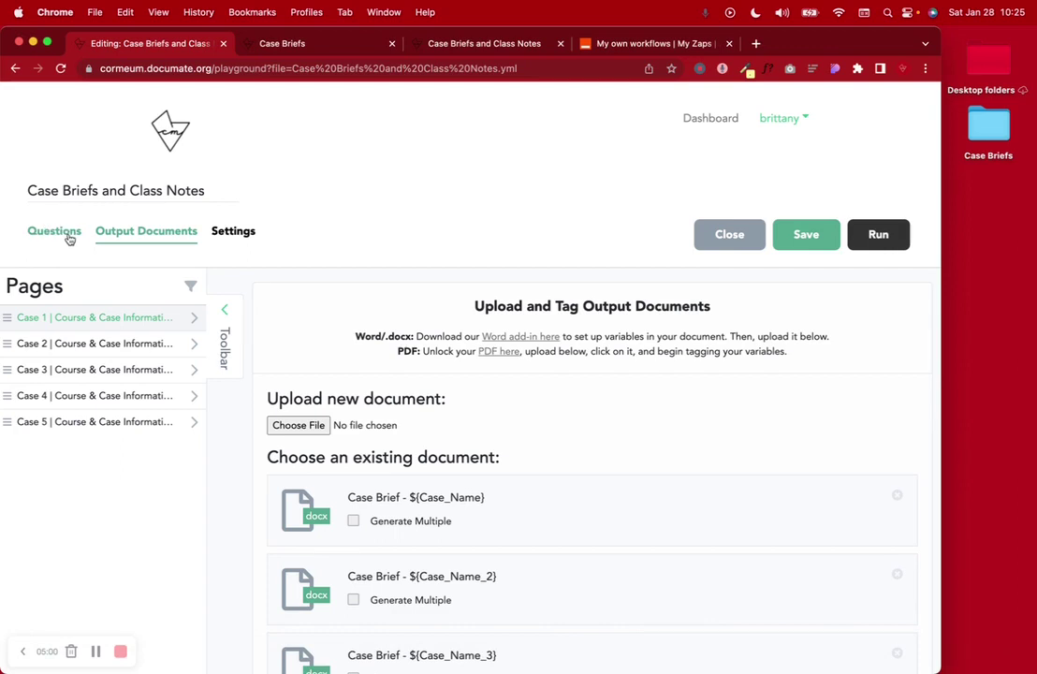
click(608, 44)
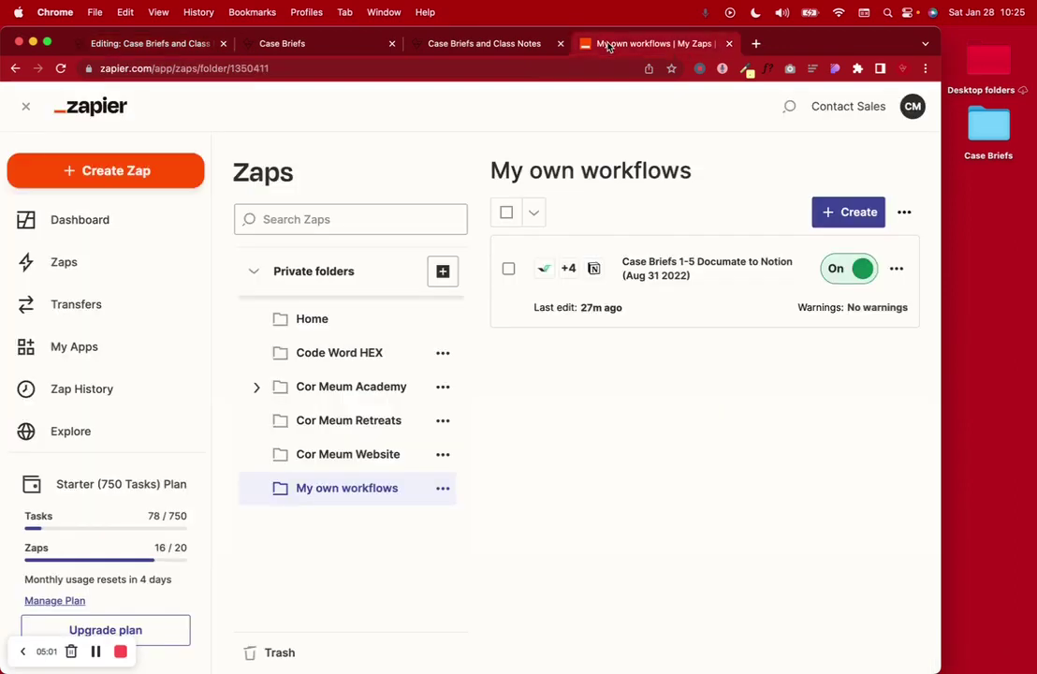
click(665, 268)
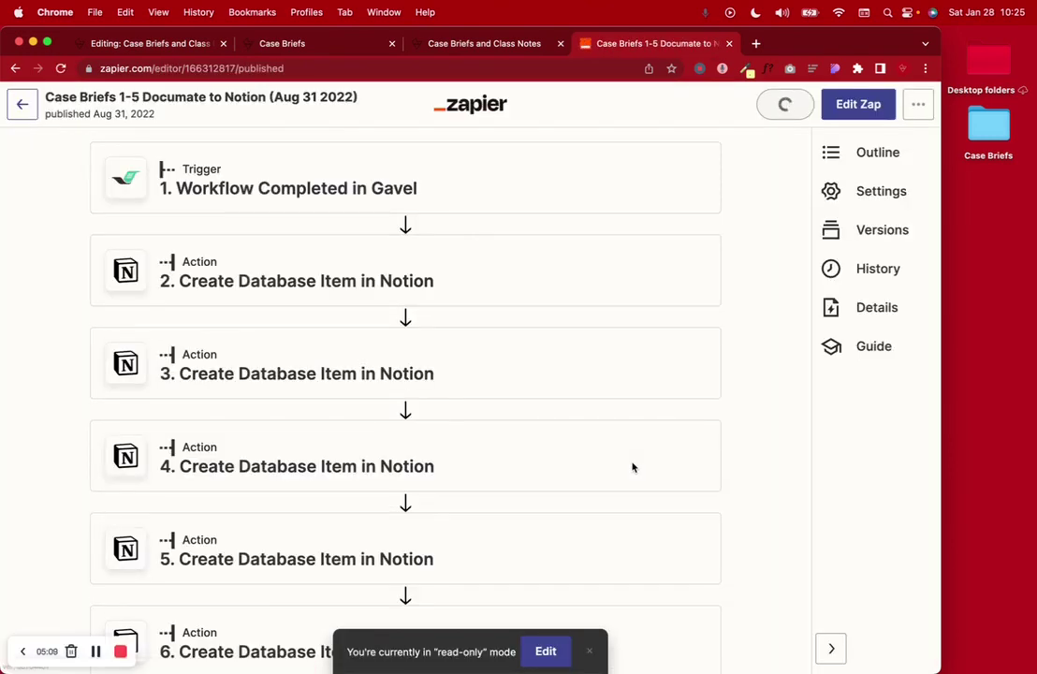
Step: Compare the Case Briefs and Class Notes form's case sections with the zap's workflow trigger and its Notion database actions
click(456, 47)
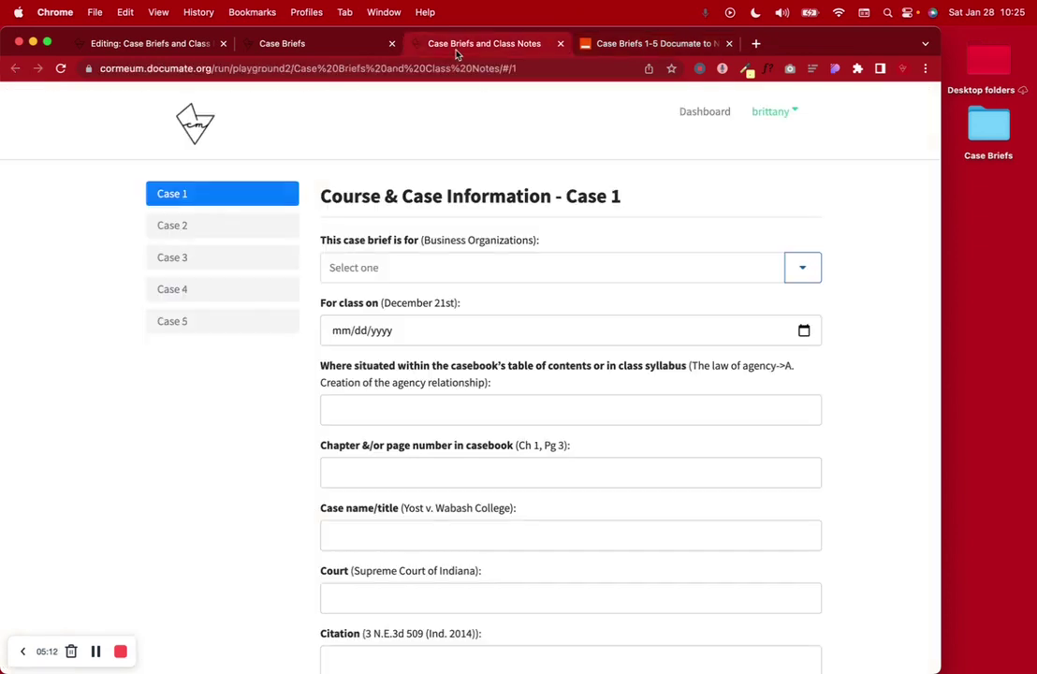
click(627, 45)
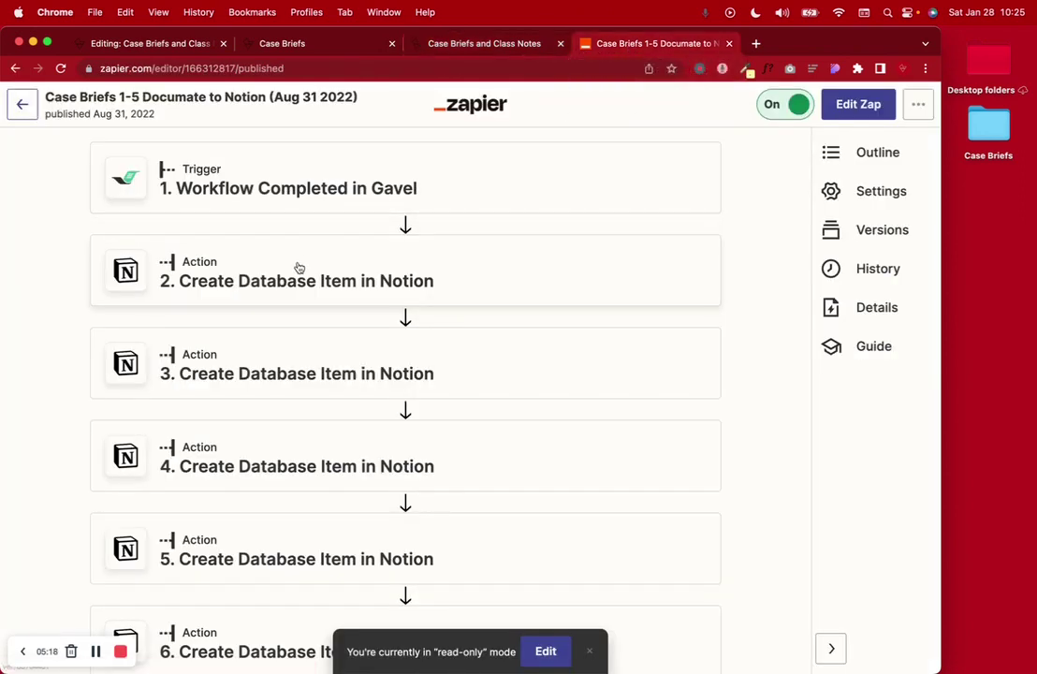
scroll(299, 269, down, 2)
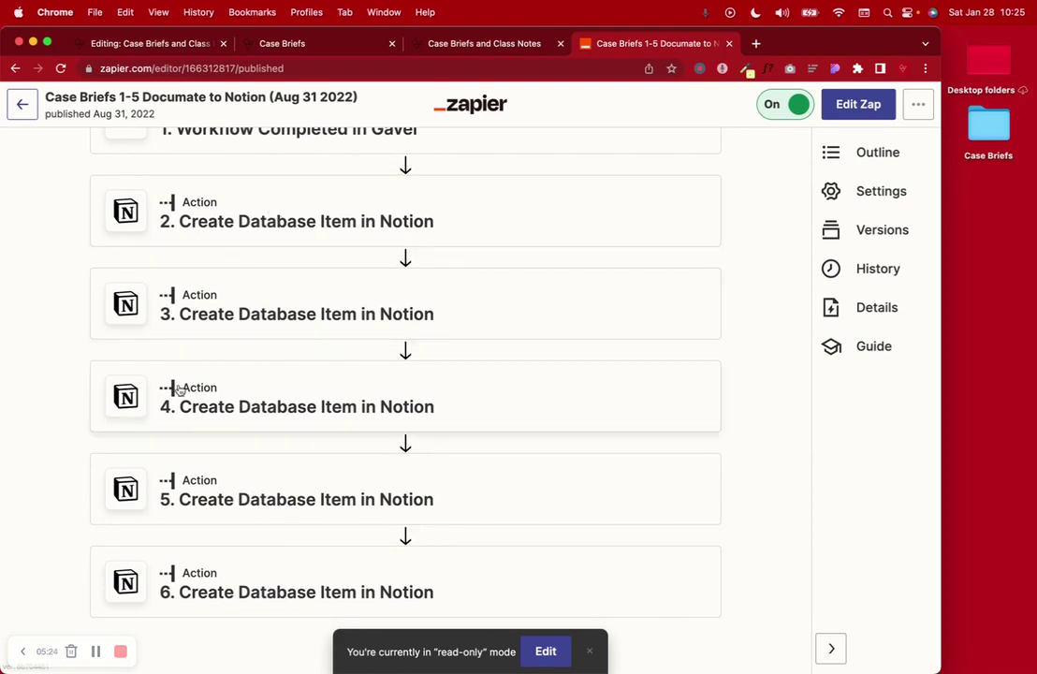
scroll(202, 616, up, 2)
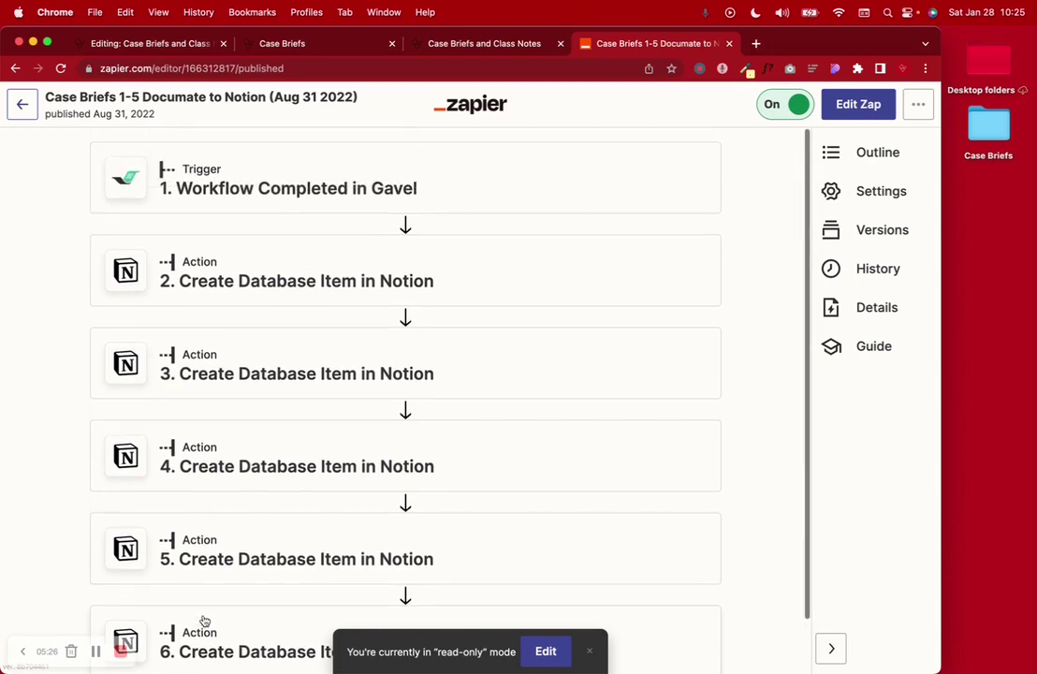
Step: Switch to Notion, enlarge its window to fill the screen, and view the late-January entries in the Case Briefs & Class Notes calendar
click(668, 655)
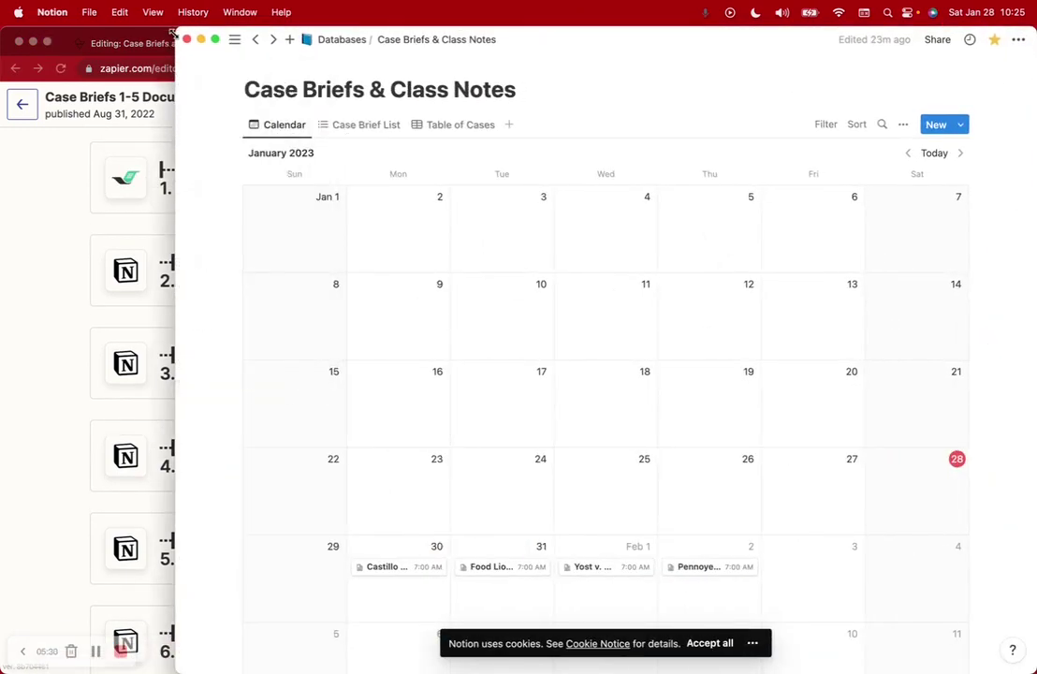
double_click(174, 29)
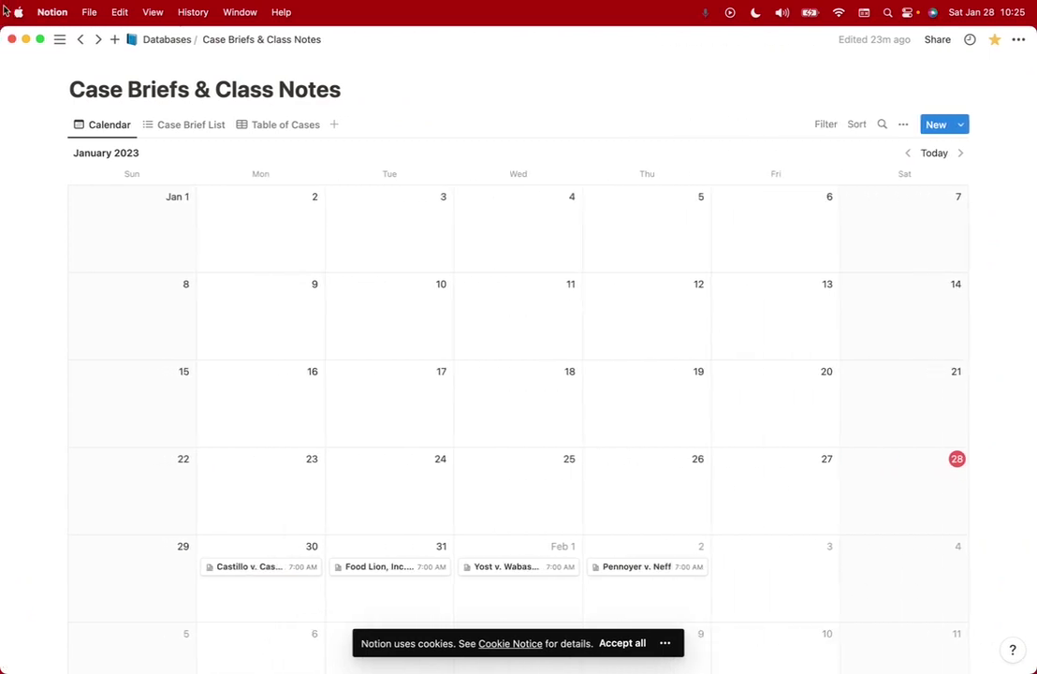
scroll(332, 324, down, 4)
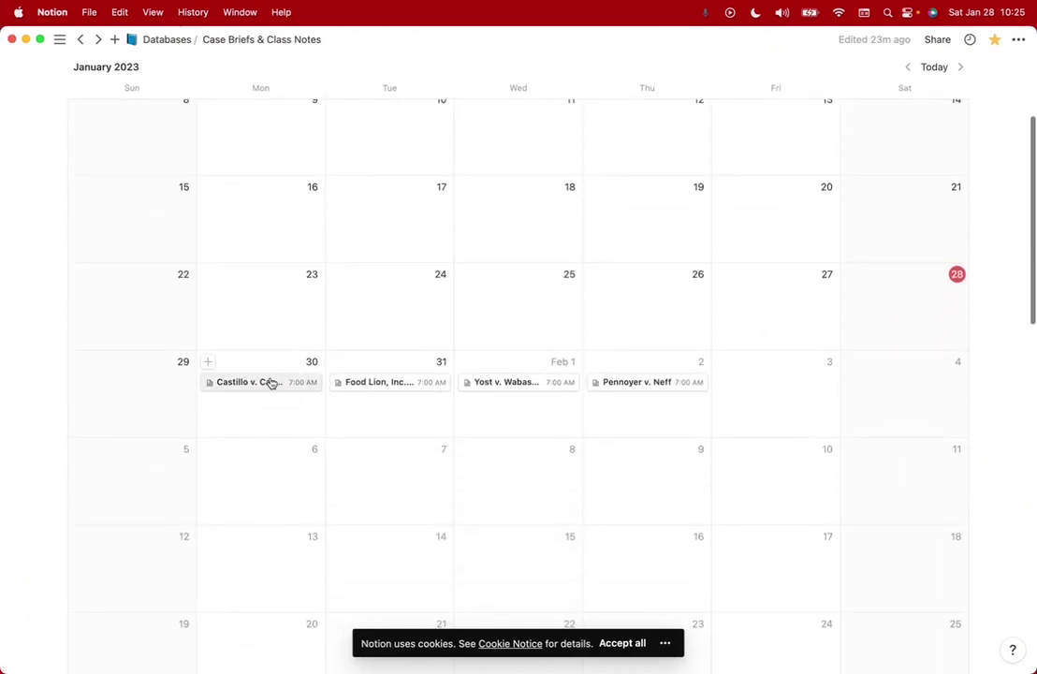
Step: Open the Castillo v. Case Farms of Ohio, Inc. entry, read through its brief properties from court to additional notes, and close it
click(271, 383)
scroll(438, 427, down, 2)
scroll(438, 427, up, 2)
scroll(438, 427, down, 12)
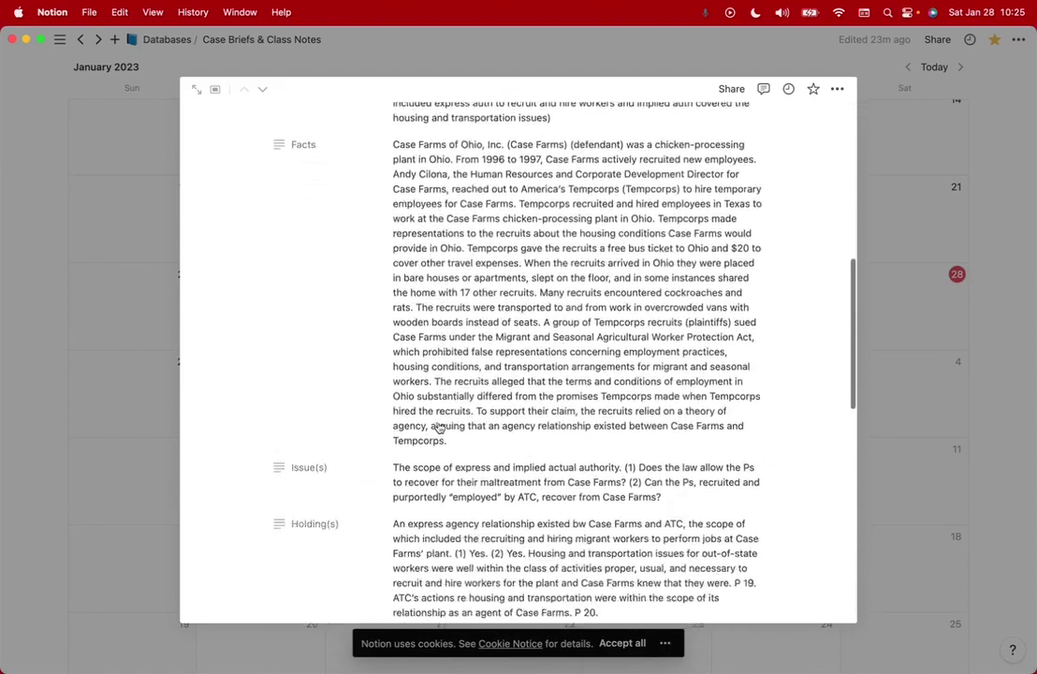
scroll(438, 427, down, 5)
scroll(437, 427, up, 15)
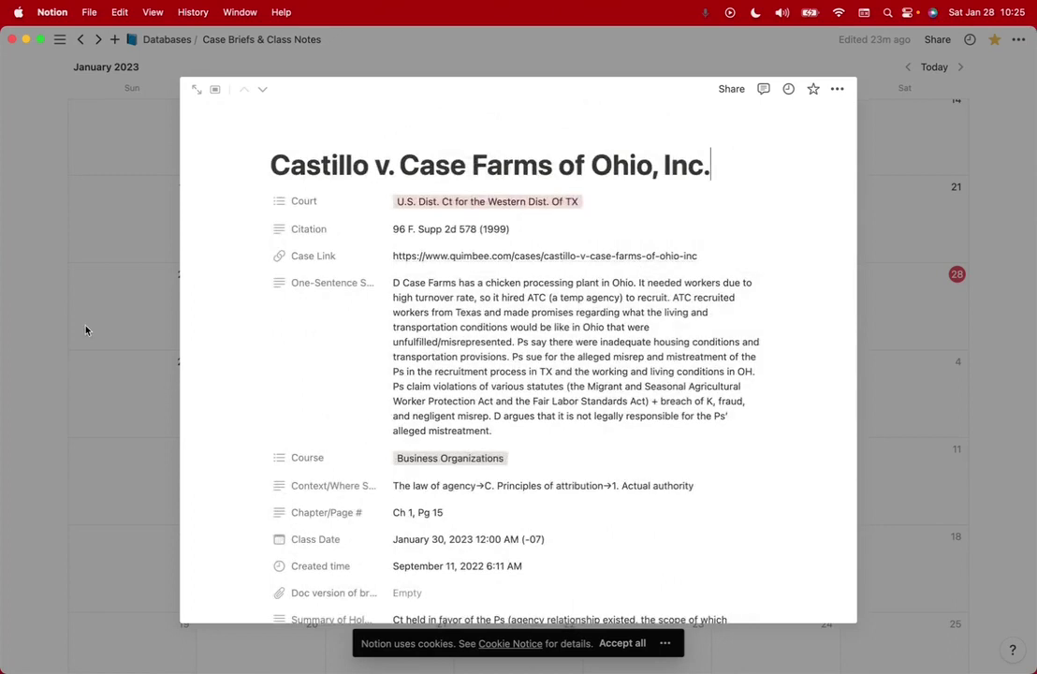
click(85, 329)
scroll(171, 343, up, 5)
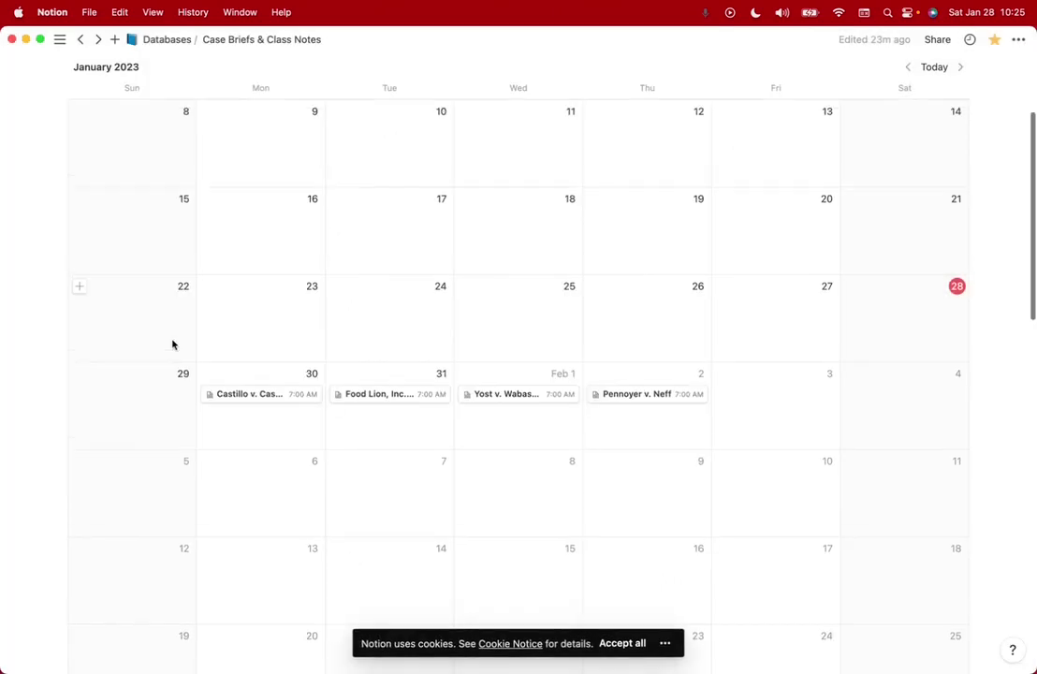
Step: Reopen the January 30 calendar entry to check its course and class date properties, and return to the calendar
scroll(172, 345, down, 2)
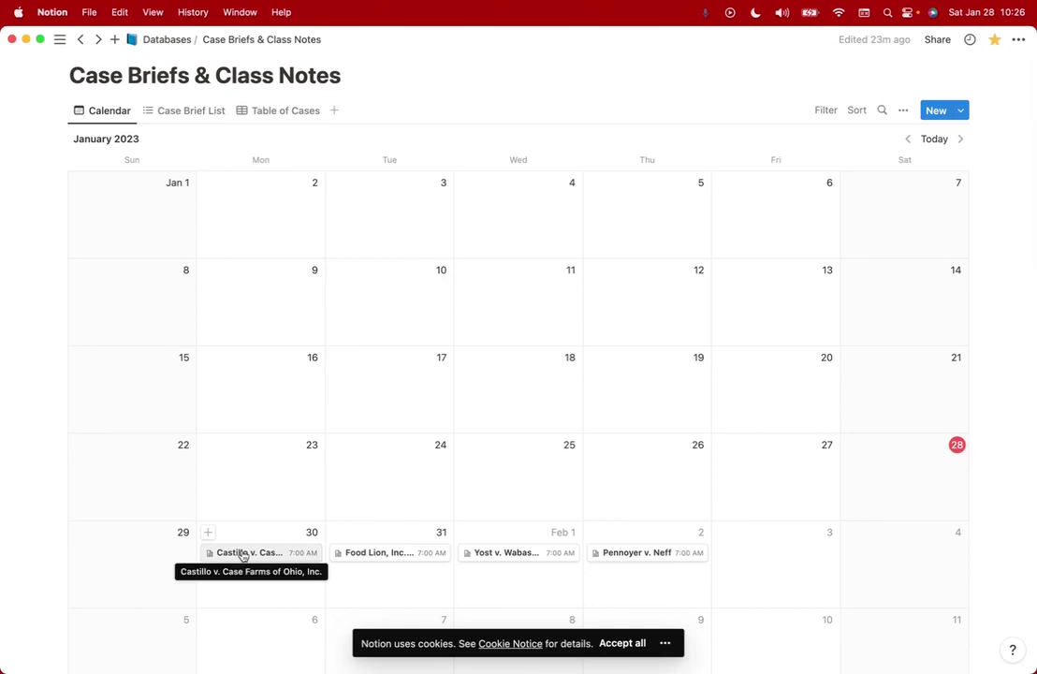
click(241, 555)
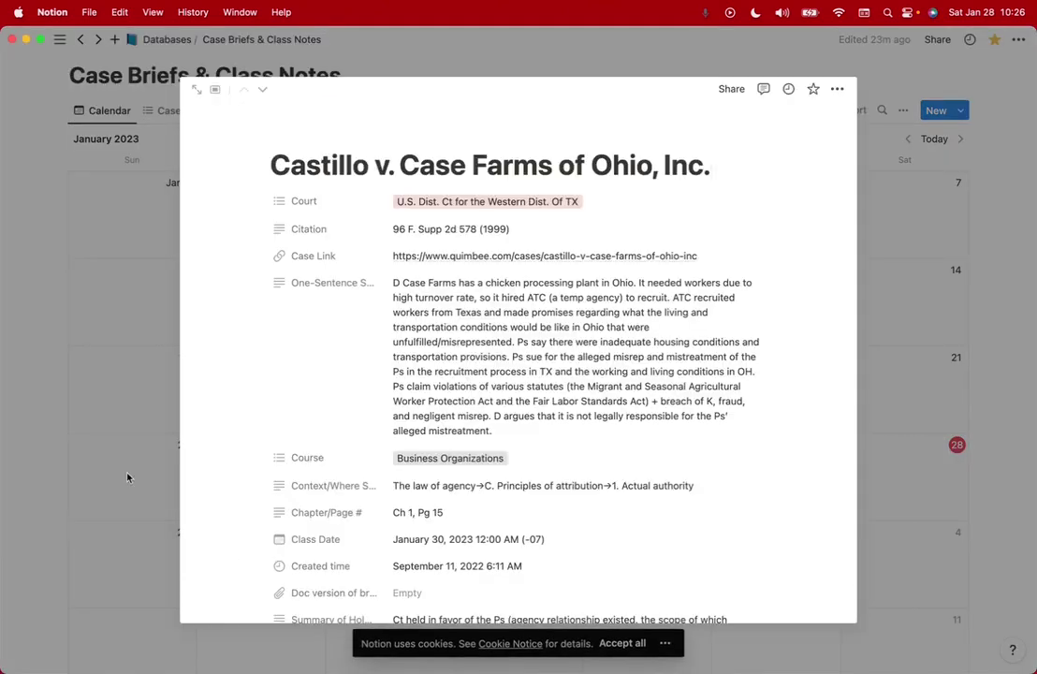
click(127, 477)
scroll(394, 389, down, 3)
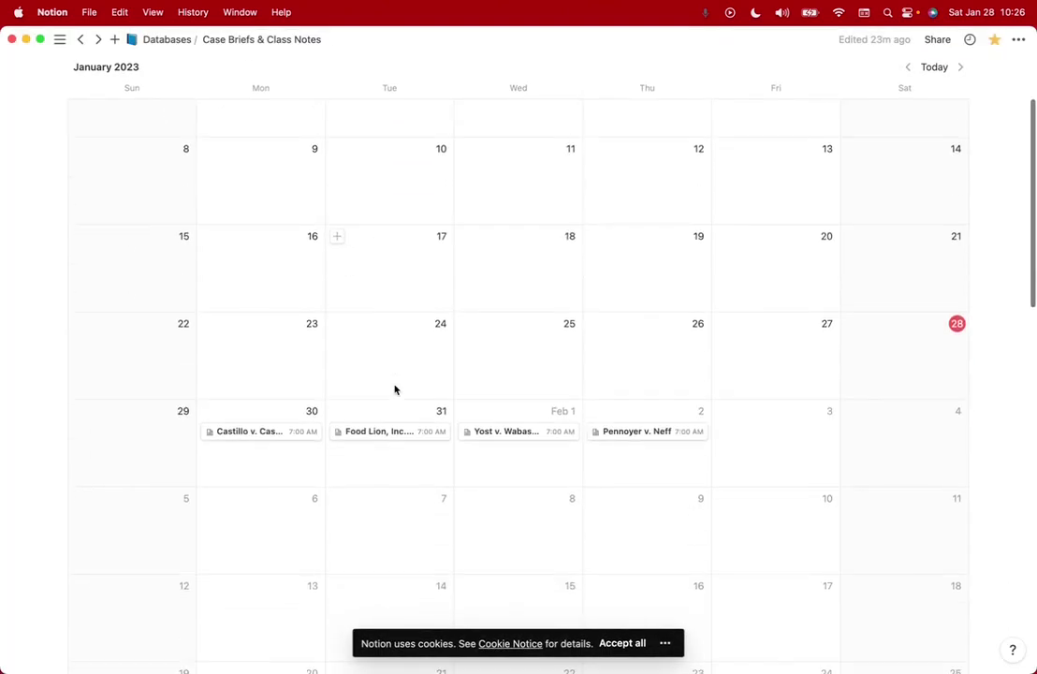
Step: Open the Food Lion, Inc. v. Capital Cities / ABC, Inc. entry, read through its brief properties, and close it
click(370, 431)
scroll(370, 436, down, 5)
scroll(369, 436, down, 10)
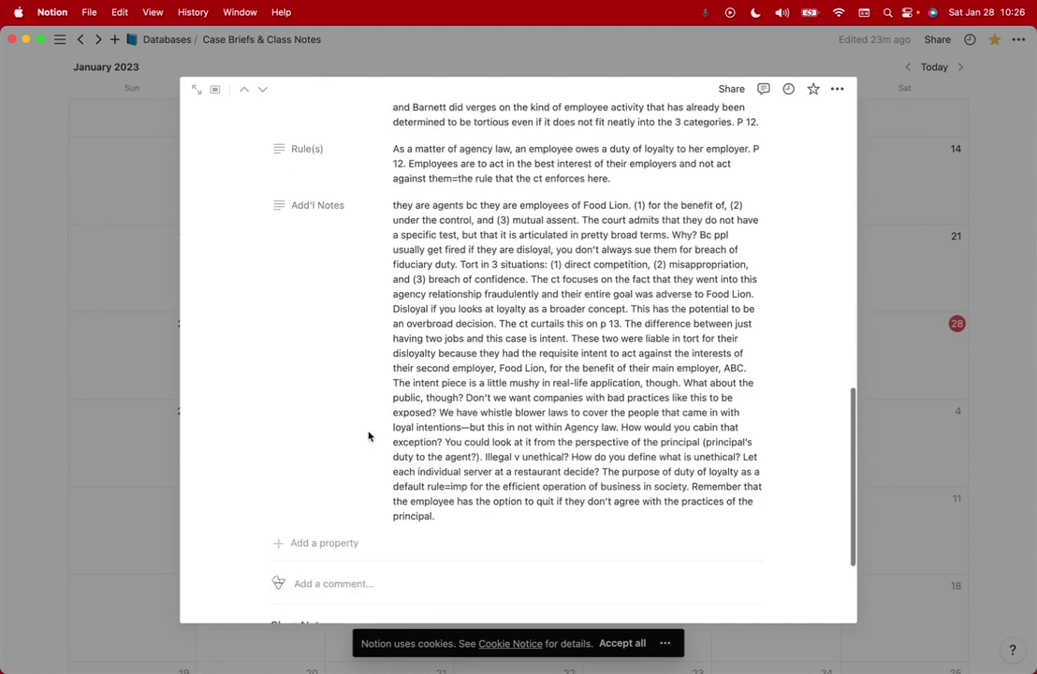
scroll(369, 436, up, 15)
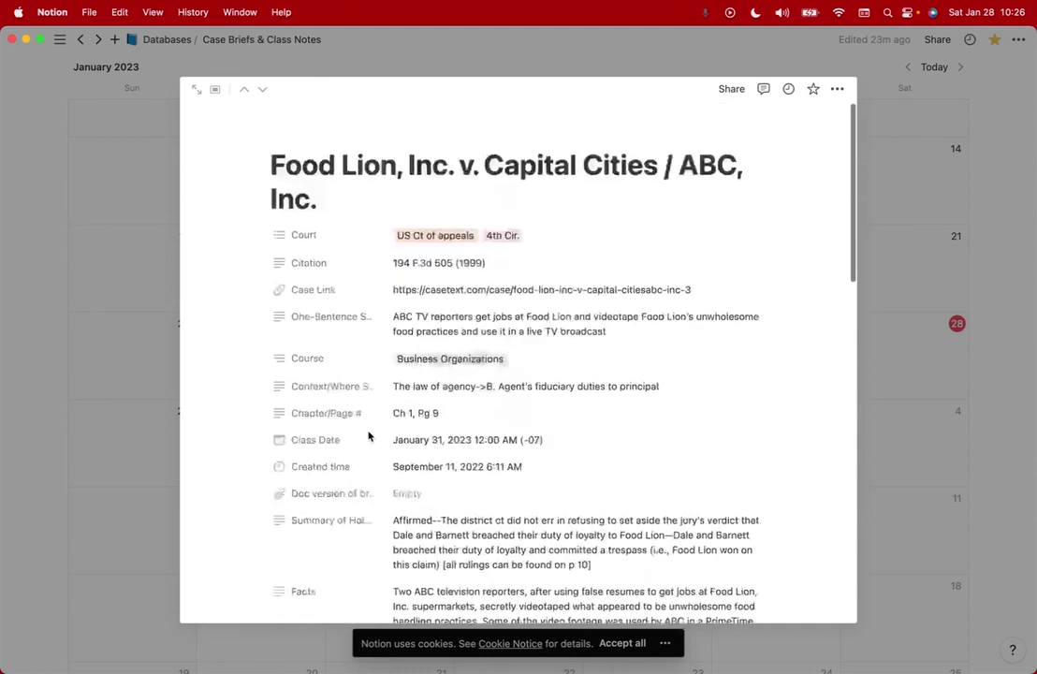
click(123, 391)
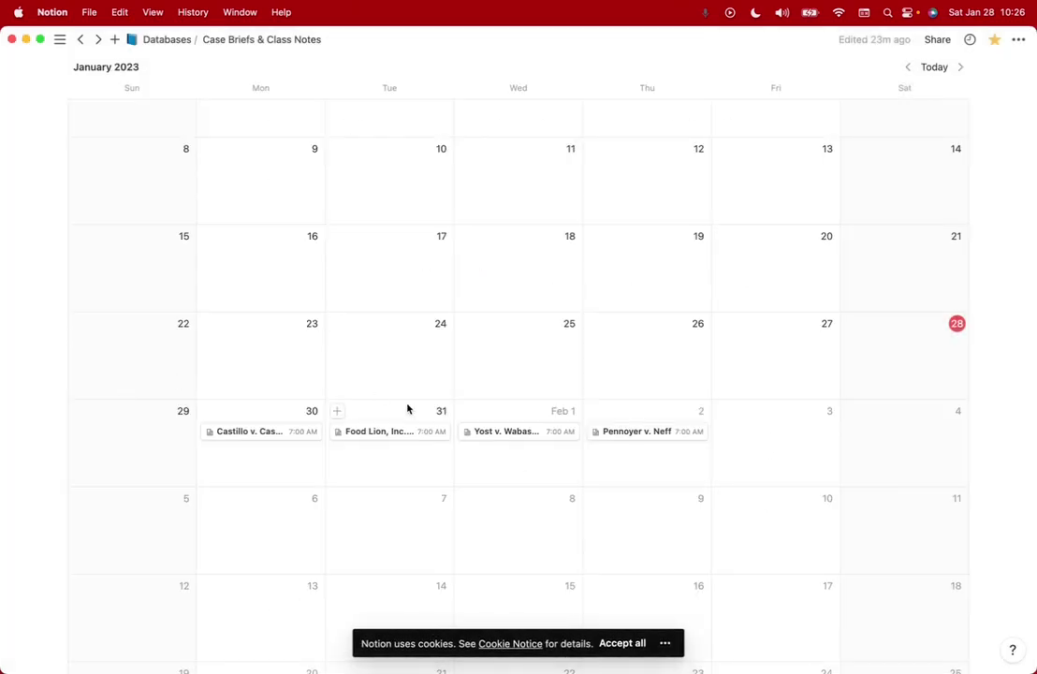
Step: View the Case Brief List, open the Table of Cases view, and look through its columns and case rows
scroll(407, 409, up, 4)
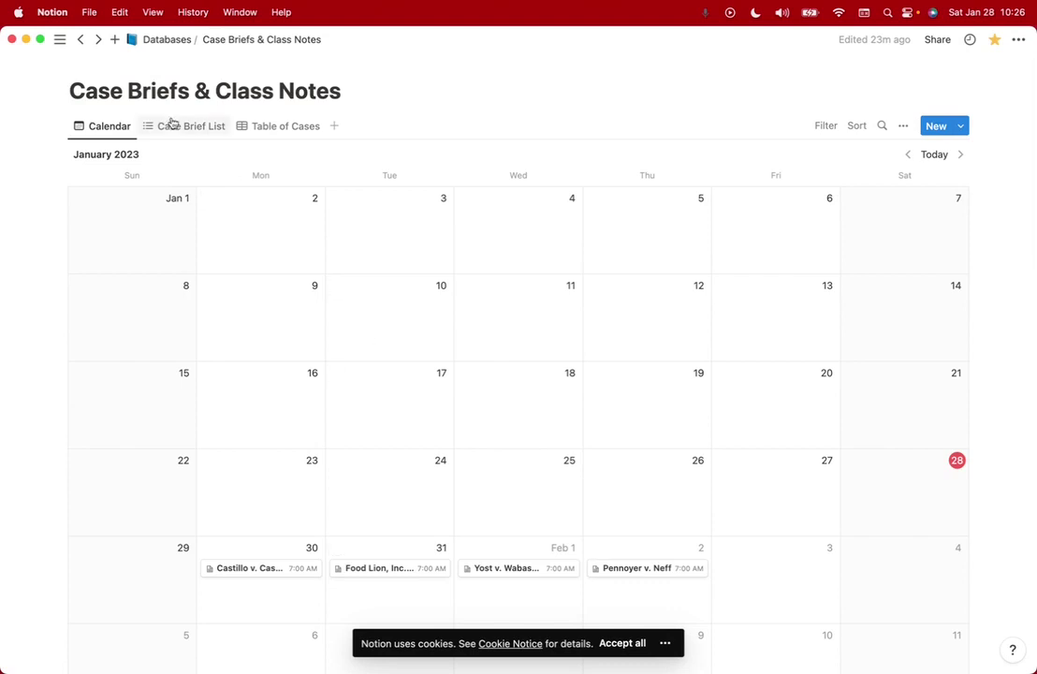
click(178, 126)
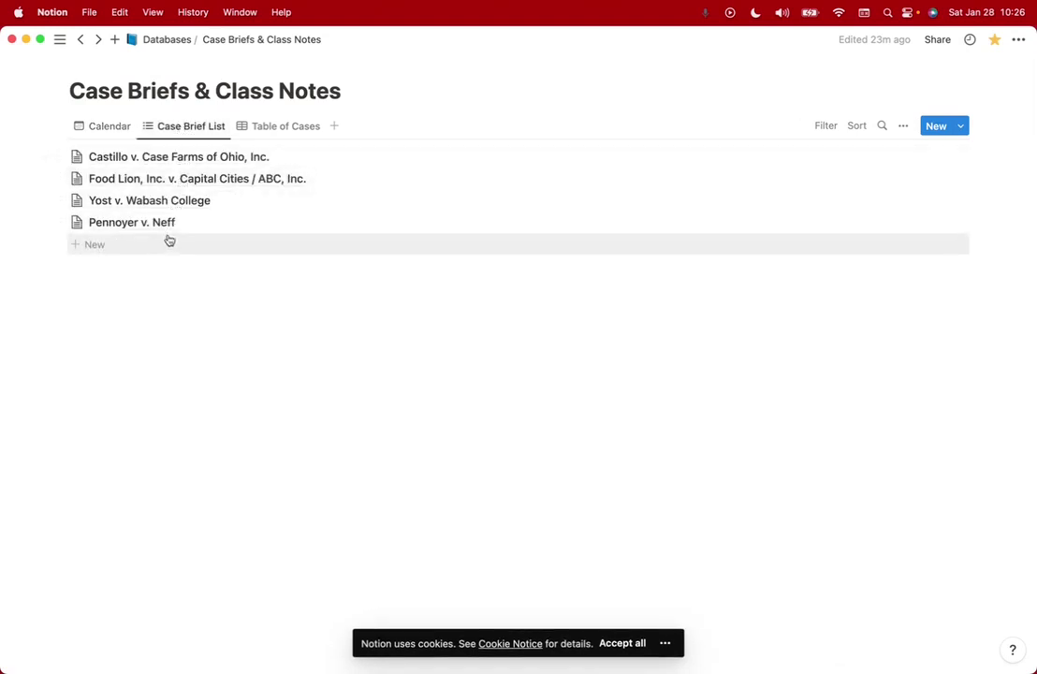
click(294, 132)
scroll(265, 290, right, 3)
scroll(264, 290, right, 10)
scroll(265, 290, left, 10)
scroll(264, 290, down, 10)
scroll(265, 290, down, 5)
scroll(265, 290, up, 15)
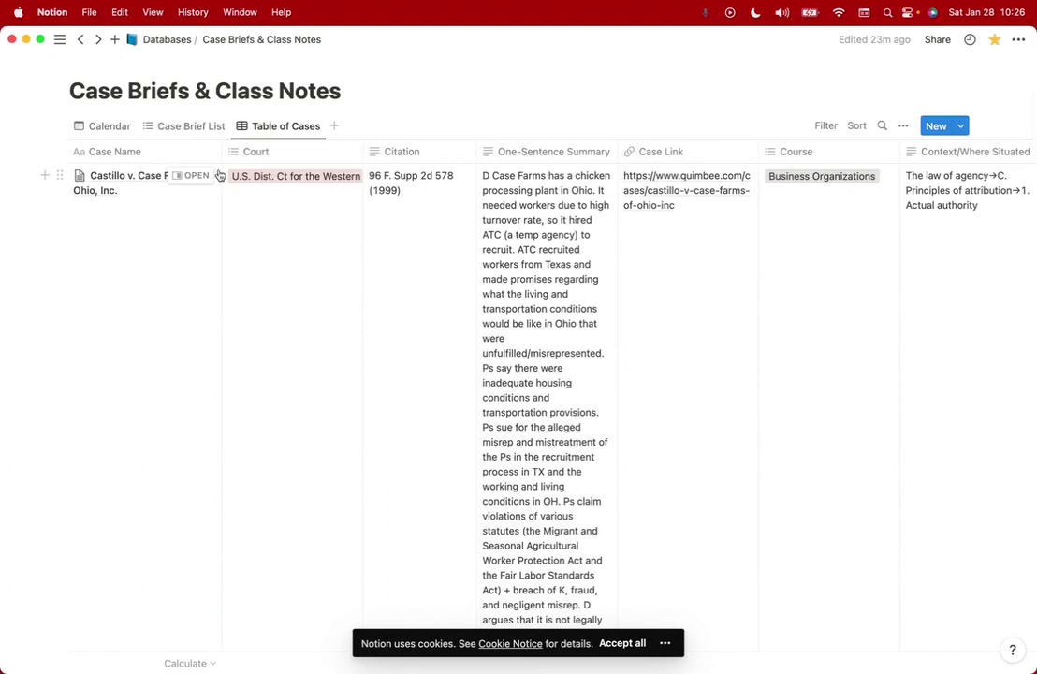
Step: Return to the Calendar view and narrow the Notion window so it sits beside the Zapier workflow
click(187, 129)
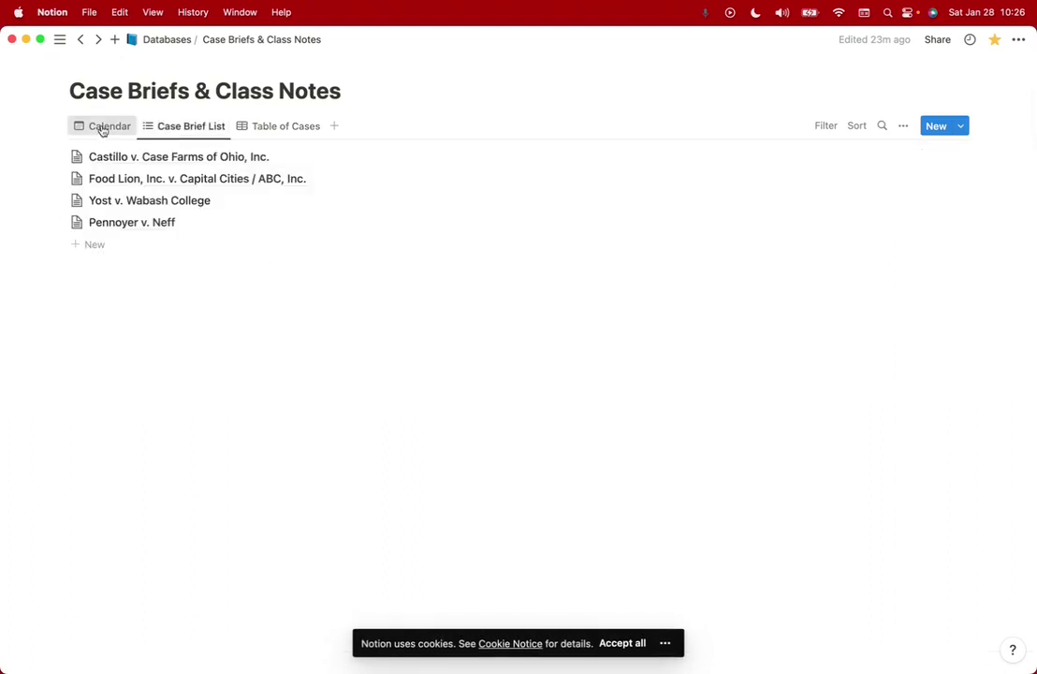
click(95, 135)
drag(1, 241, 501, 242)
click(63, 273)
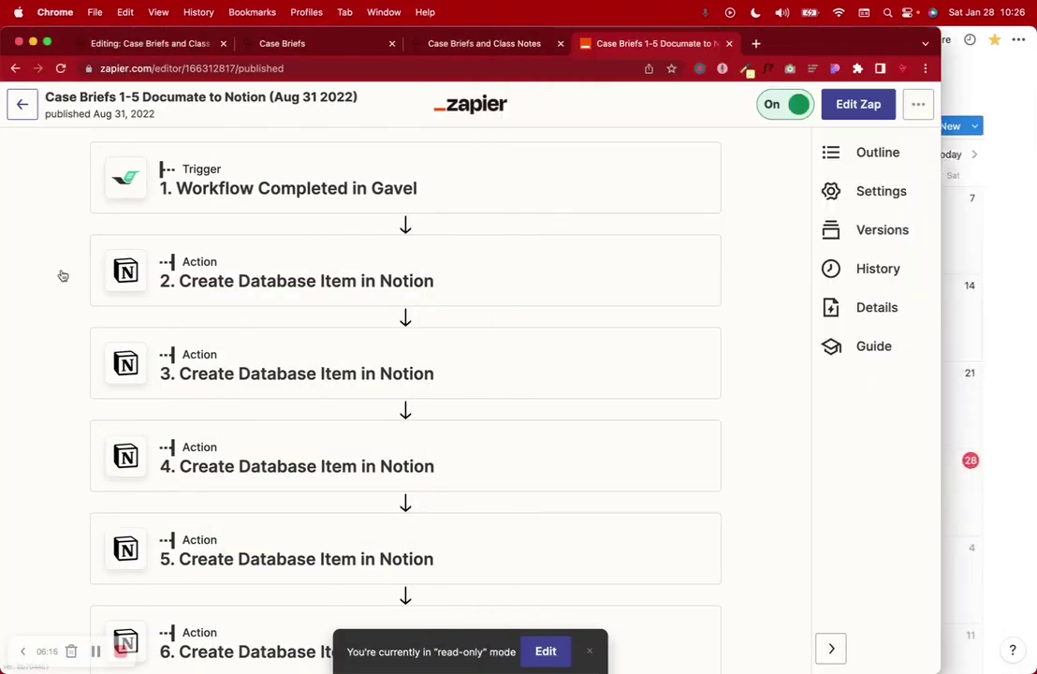
click(1008, 278)
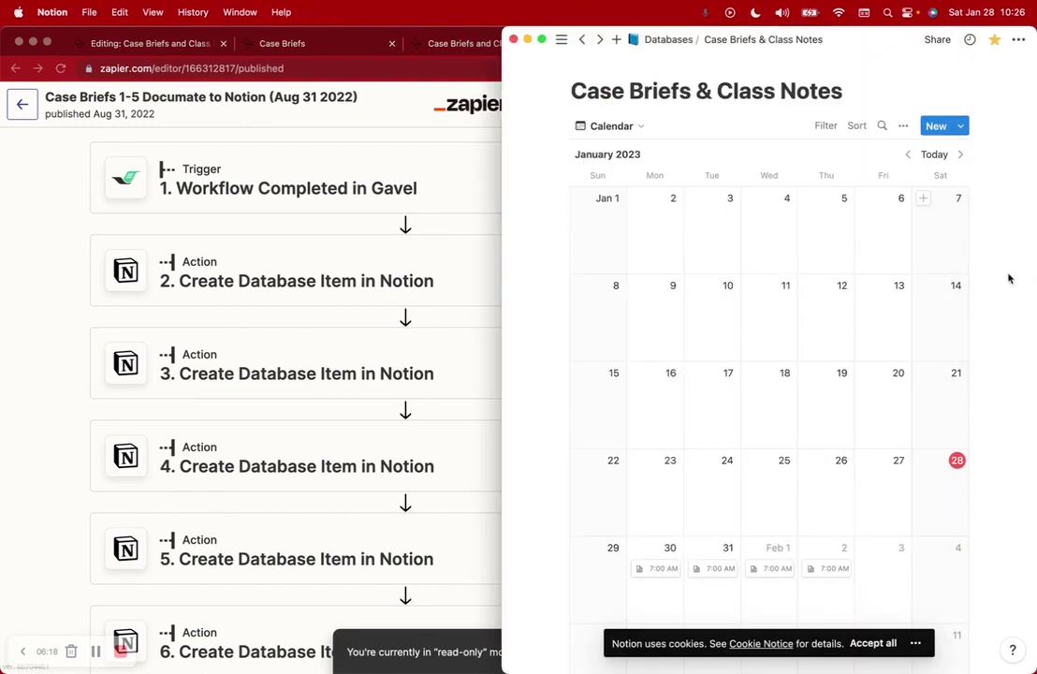
scroll(893, 413, down, 4)
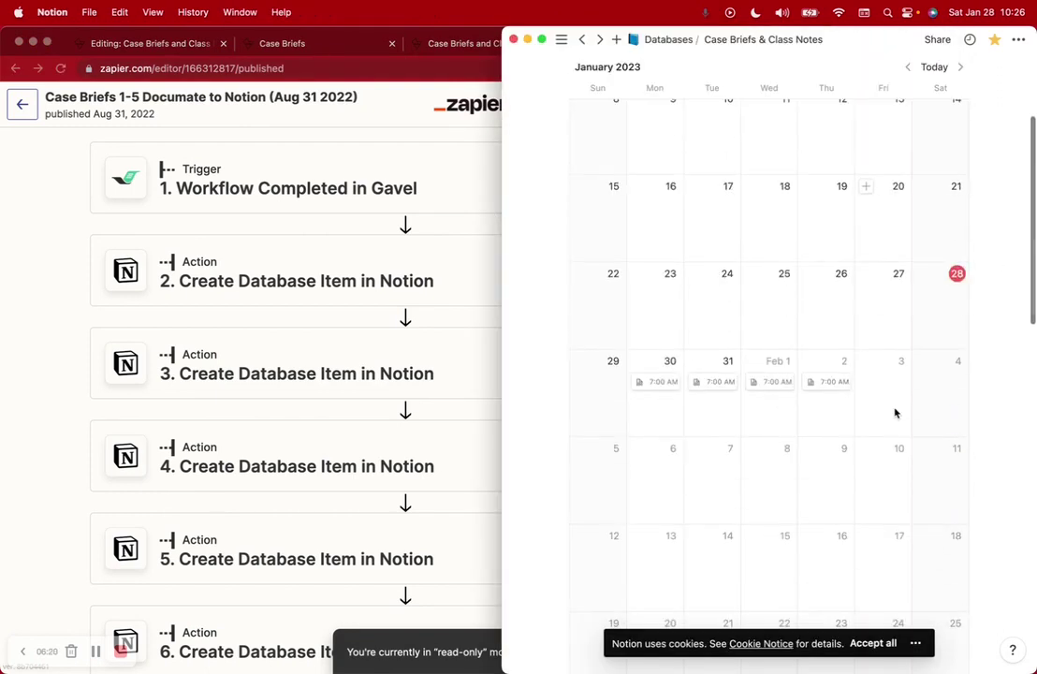
Step: Leave the open Zap for Zapier's My own workflows folder, and switch to Notion with its window widened to the full screen
click(59, 474)
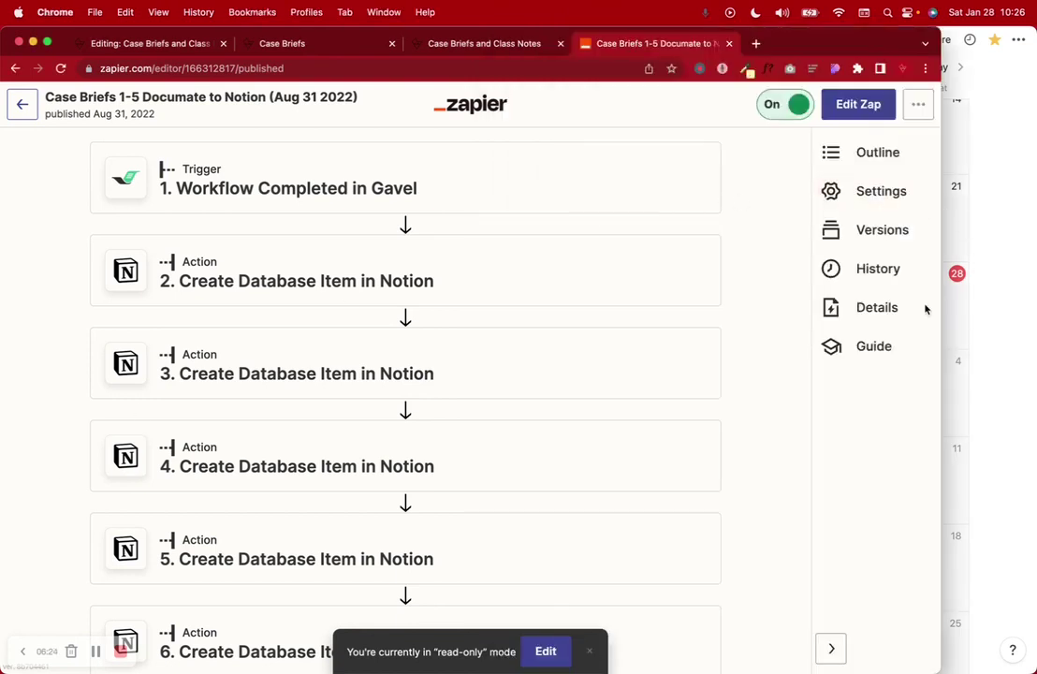
click(23, 107)
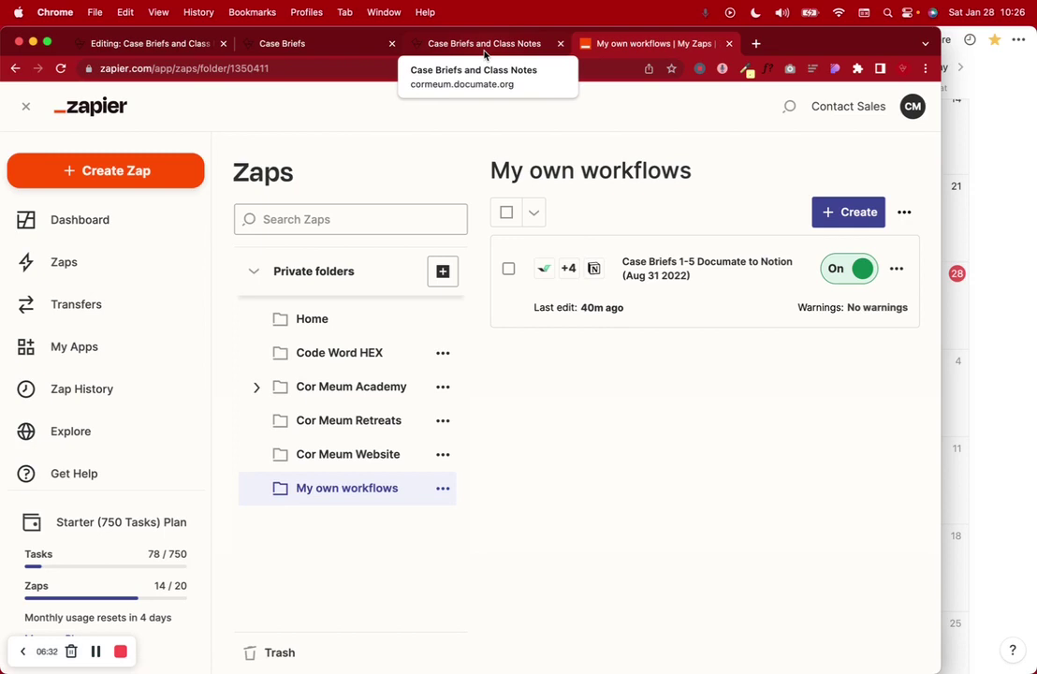
click(994, 349)
mouse_move(505, 307)
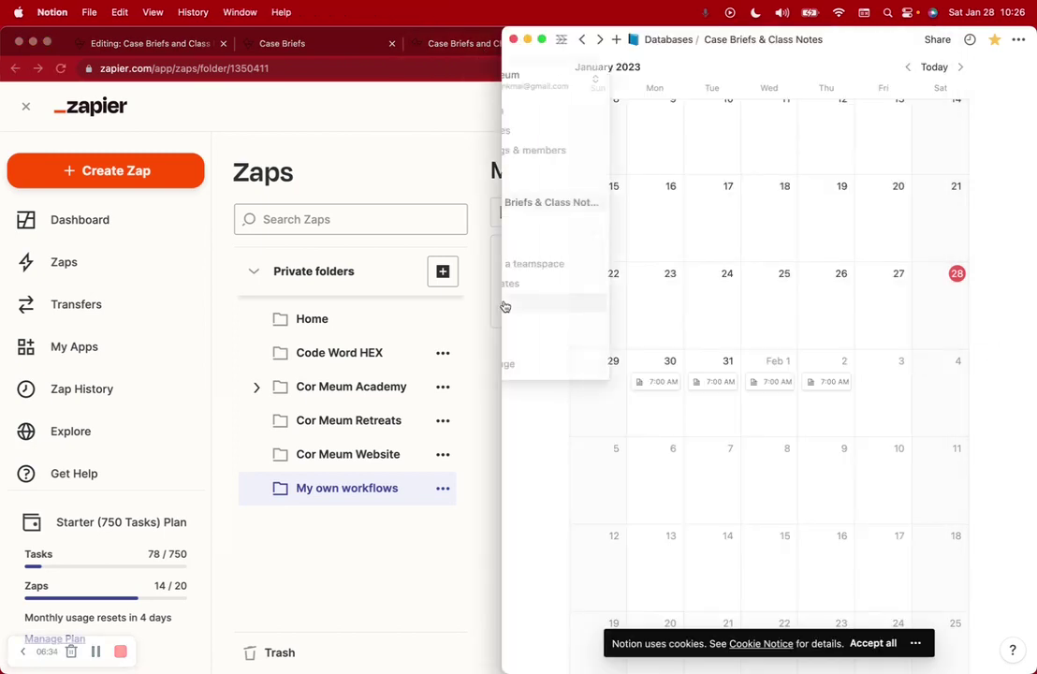
mouse_move(502, 446)
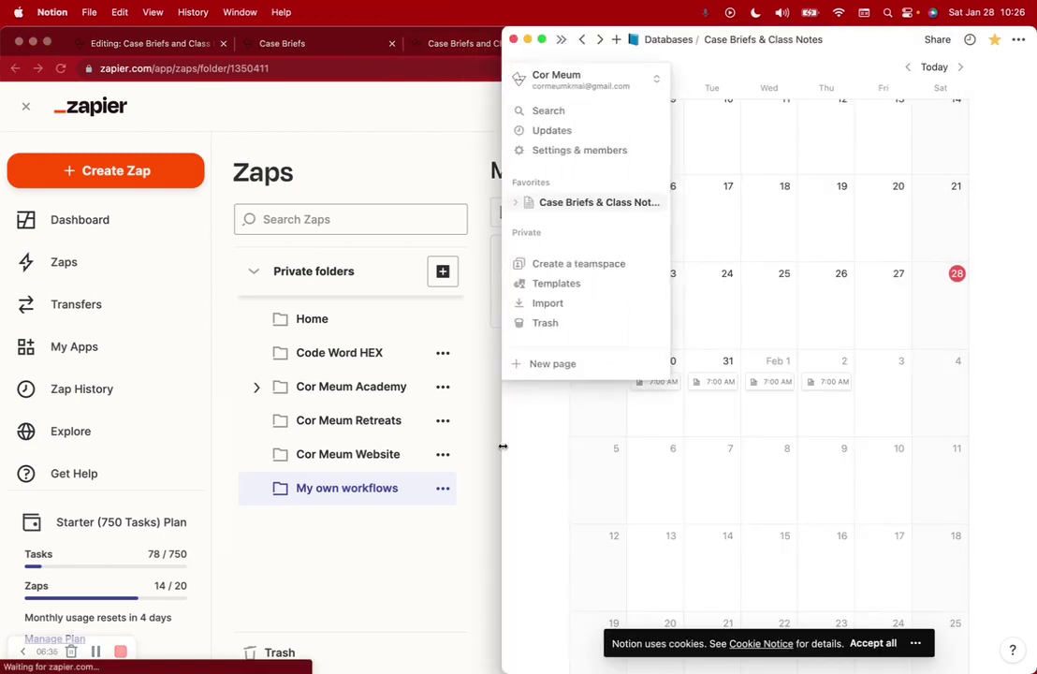
drag(503, 446, 2, 514)
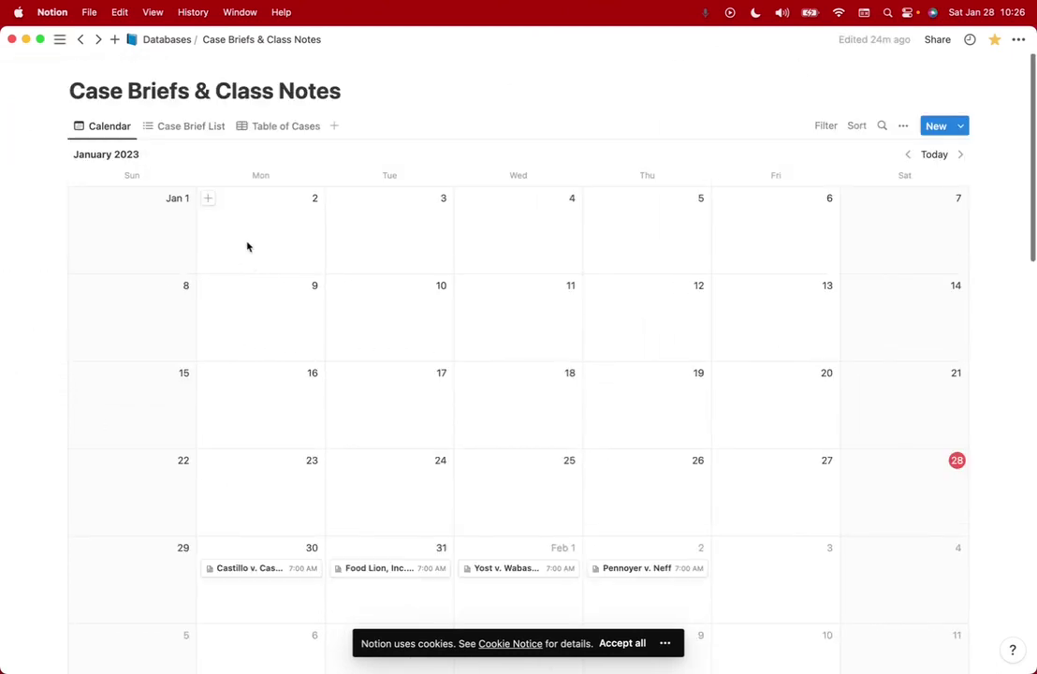
Step: Open the Table of Cases view again and scan its rows from Castillo v. Case Farms down to Pennoyer v. Neff
click(278, 135)
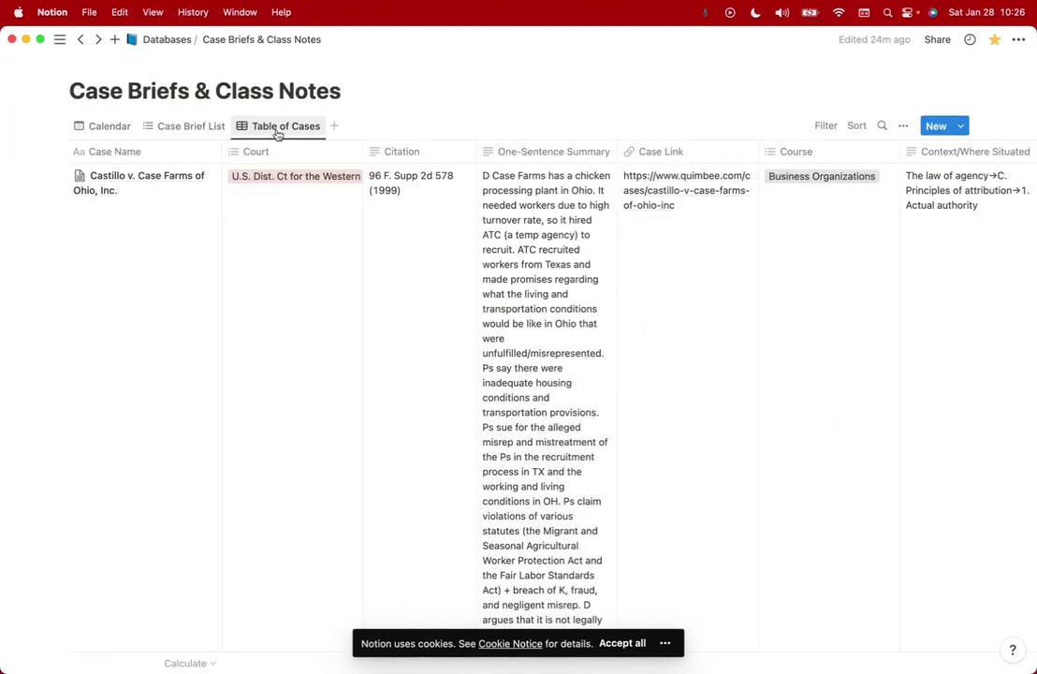
drag(2, 150, 182, 251)
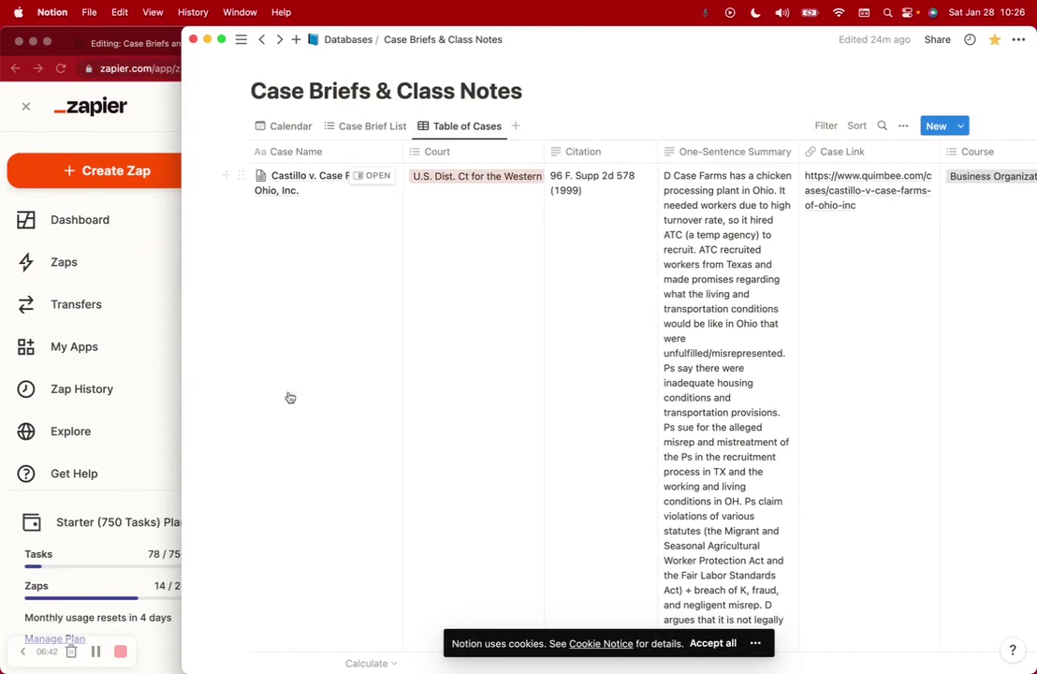
drag(181, 190, 1, 190)
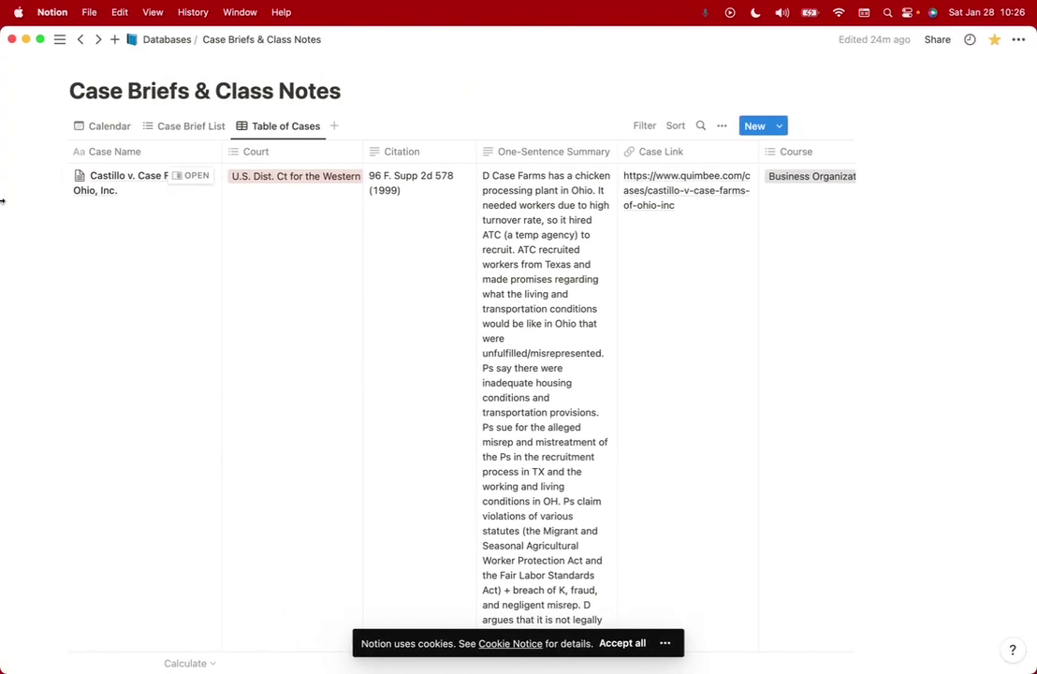
scroll(277, 313, down, 10)
scroll(277, 314, down, 10)
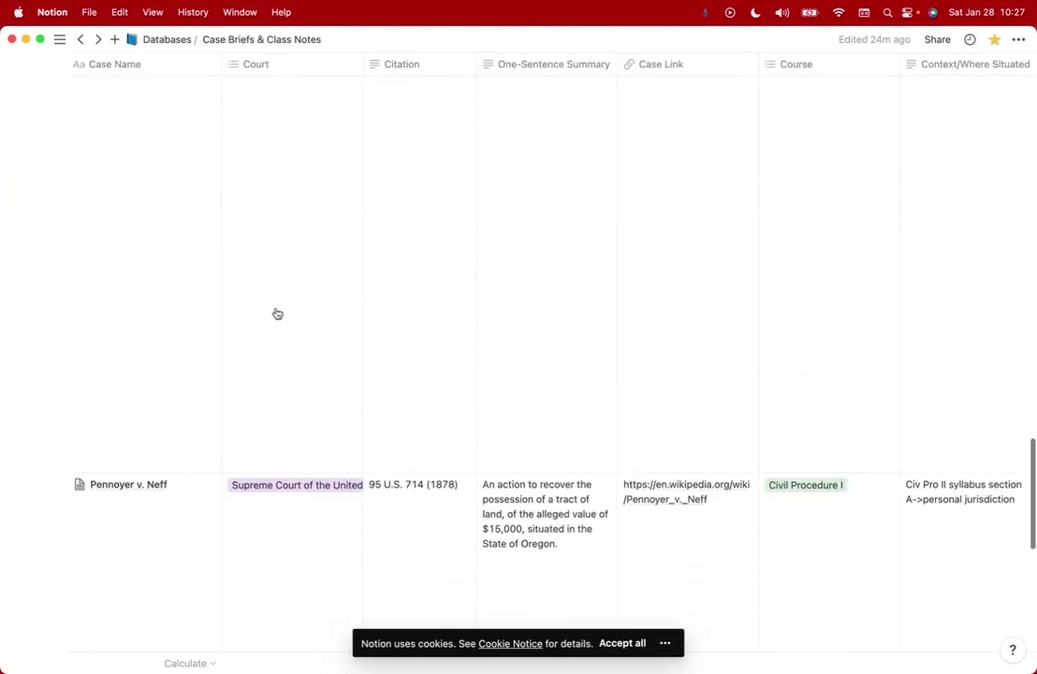
scroll(277, 313, up, 15)
scroll(277, 314, up, 10)
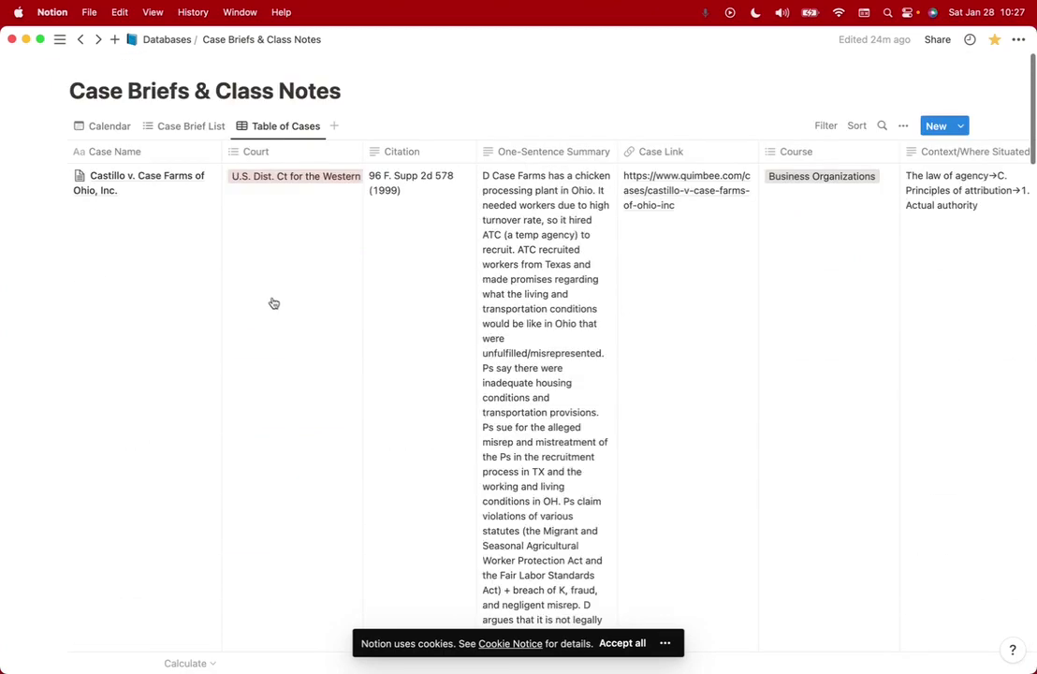
Step: Return to the Calendar view and look over the case entries from January 30 to February 2
click(108, 129)
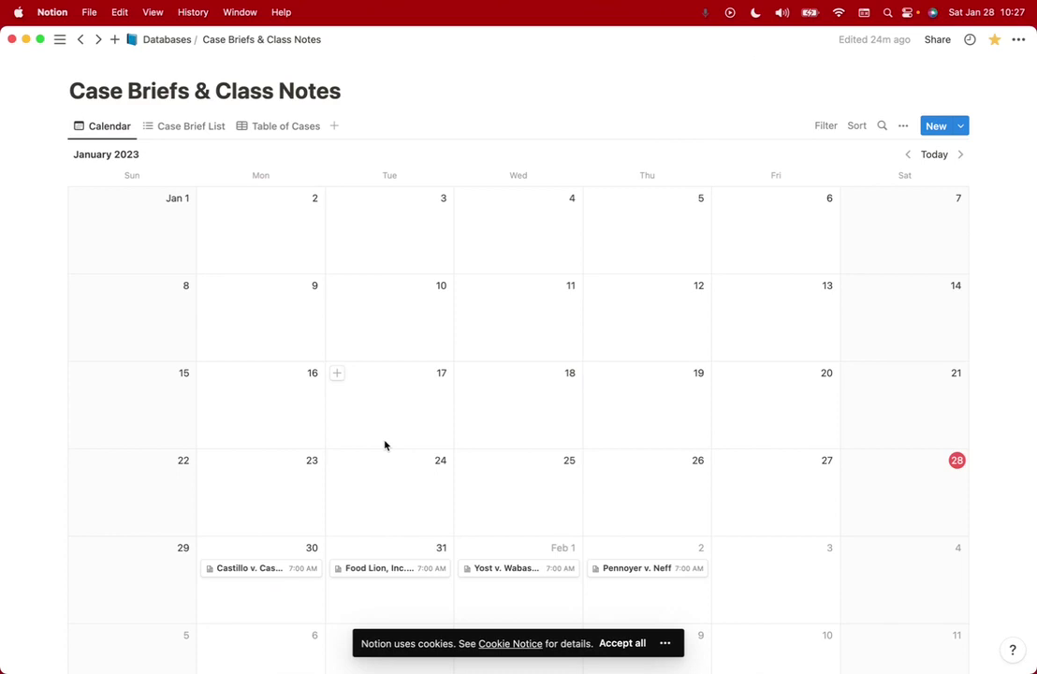
scroll(384, 445, down, 5)
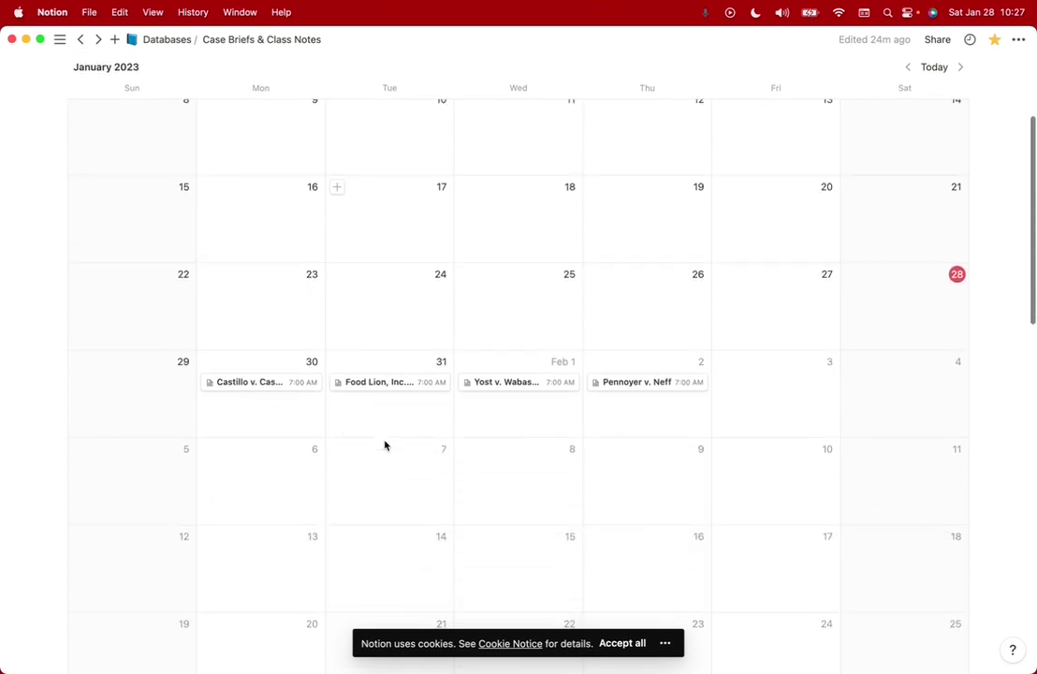
scroll(384, 445, up, 5)
scroll(307, 427, down, 3)
scroll(307, 427, up, 3)
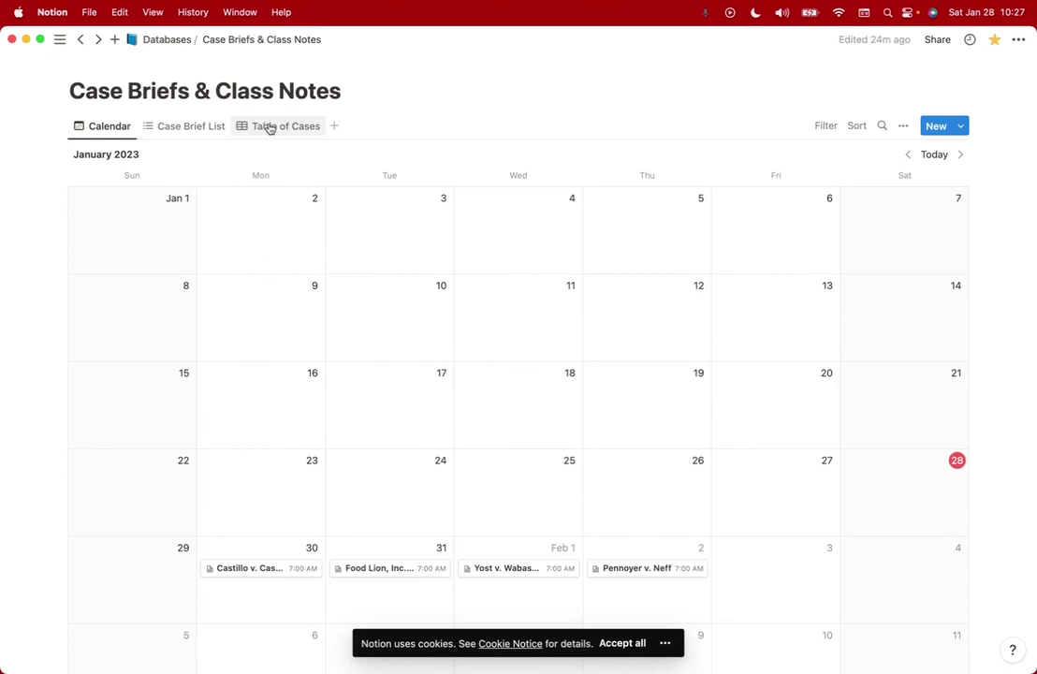
scroll(267, 417, down, 3)
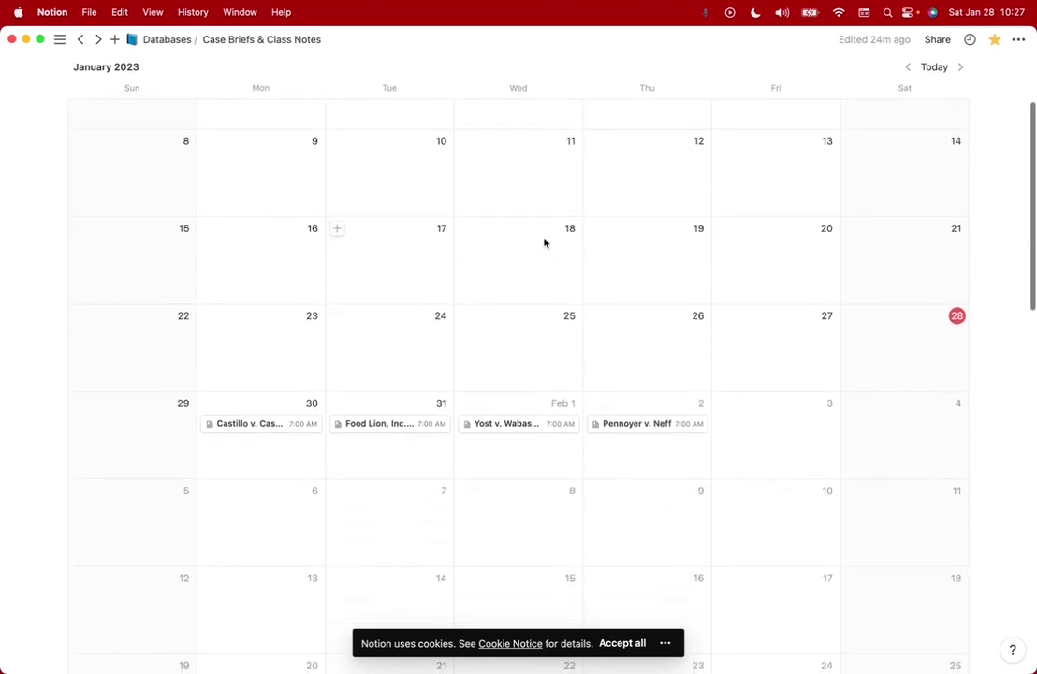
Step: Add a blank calendar entry on February 9, look through its empty brief properties, and close it
click(596, 492)
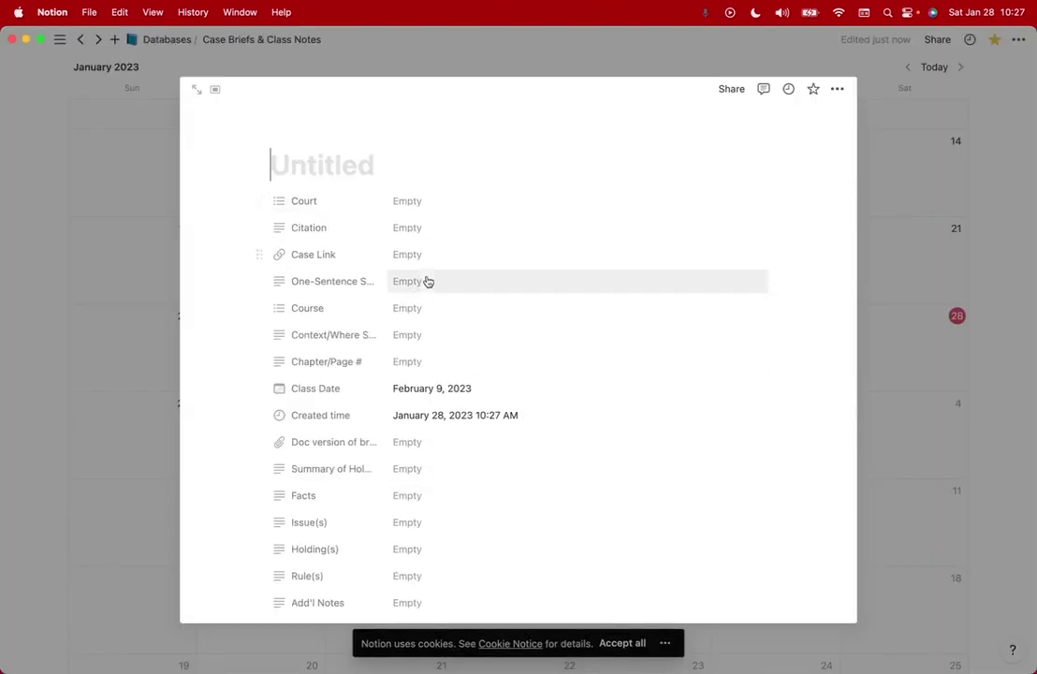
scroll(426, 375, down, 5)
scroll(426, 376, up, 5)
scroll(426, 377, up, 1)
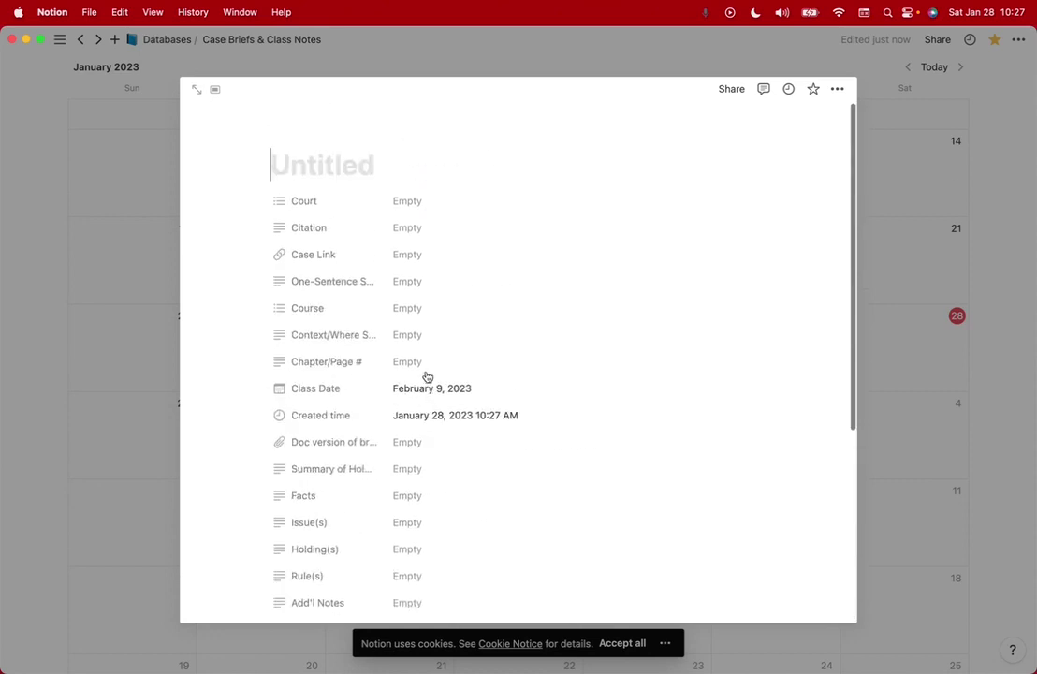
click(876, 137)
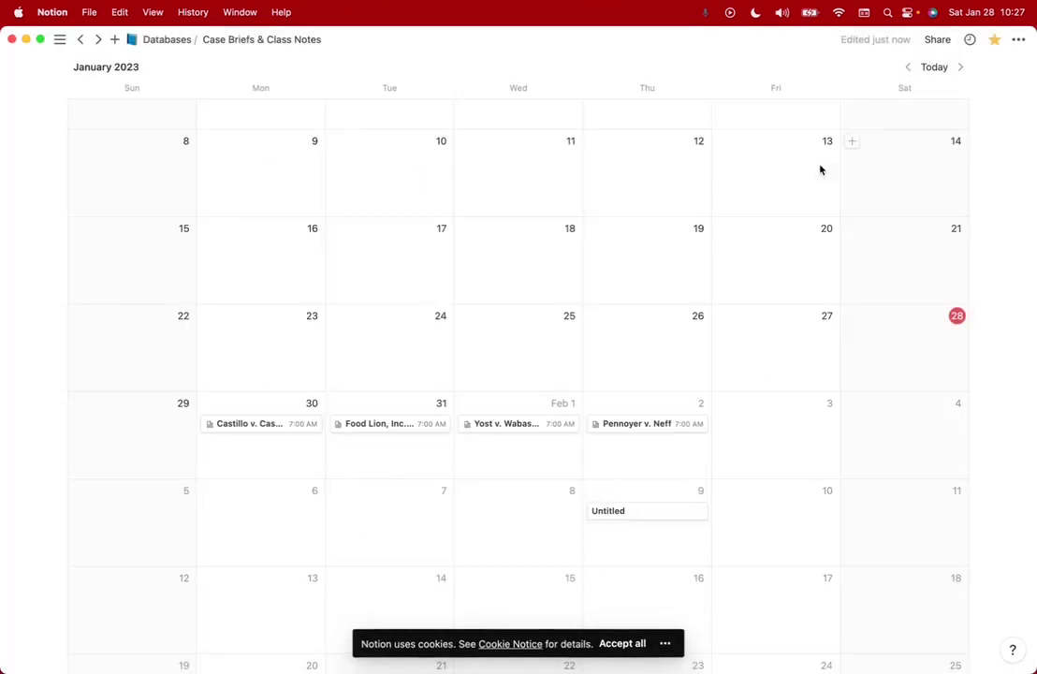
Step: Delete the untitled February 9 entry from the calendar
click(609, 514)
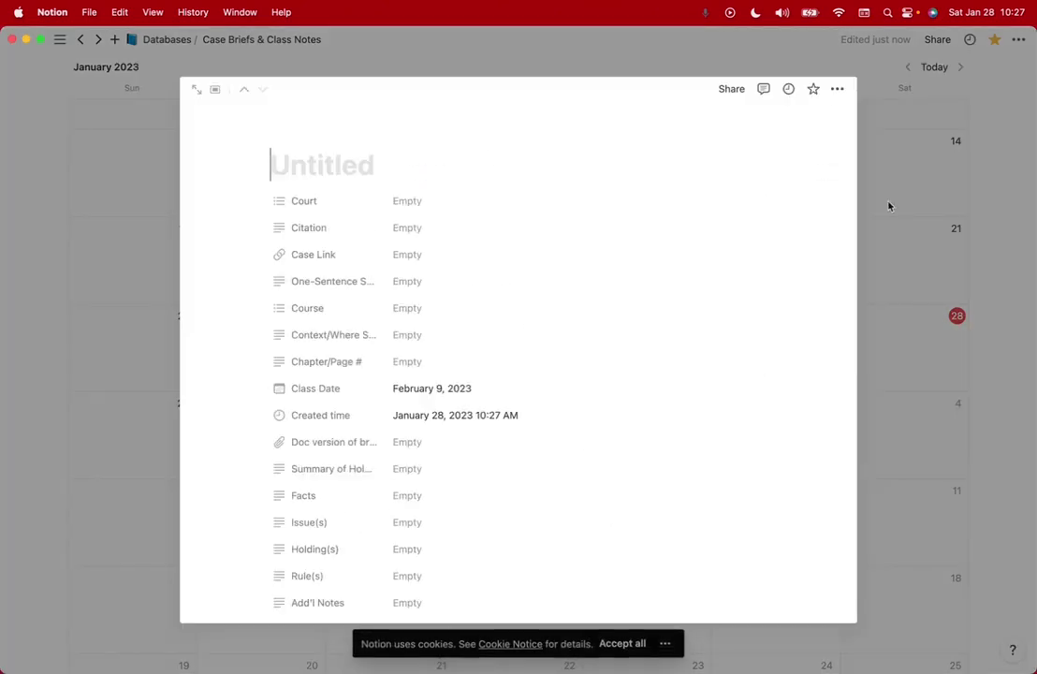
click(836, 89)
click(796, 464)
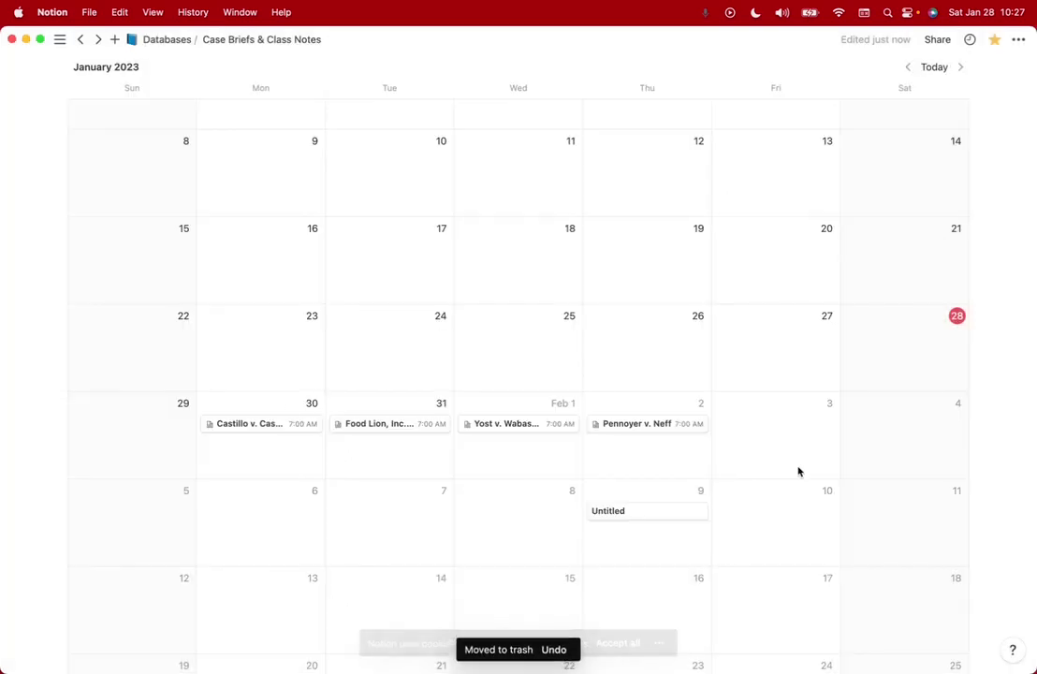
Step: Narrow the Notion window, switch to Chrome, and look through the single-case Case Briefs questionnaire
scroll(287, 407, up, 3)
mouse_move(2, 262)
key(super+Tab)
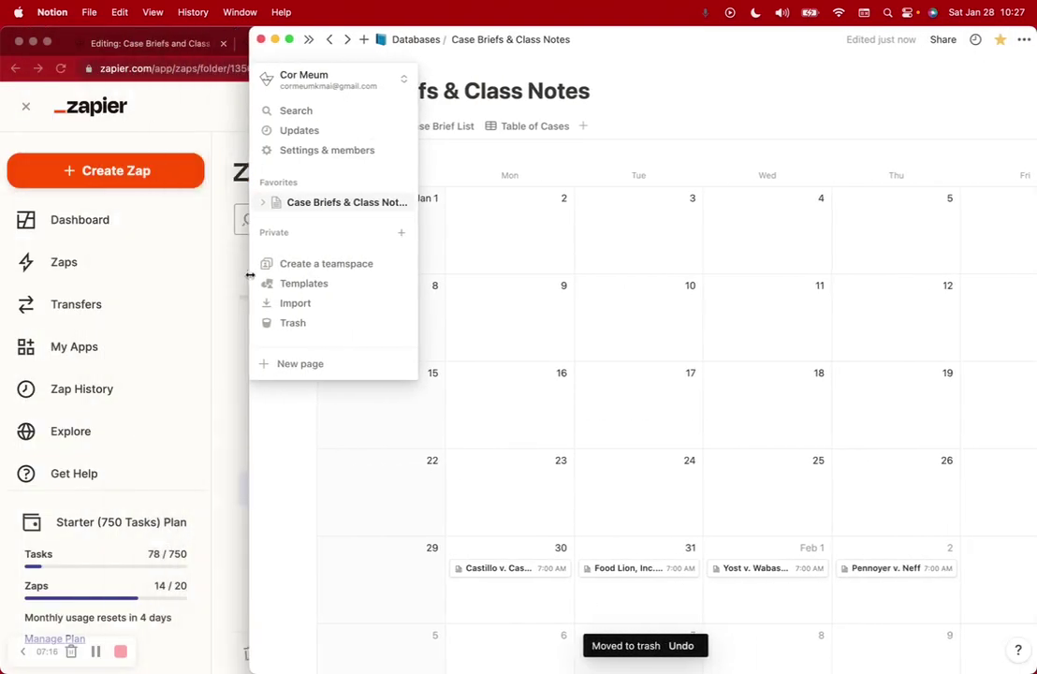
click(143, 44)
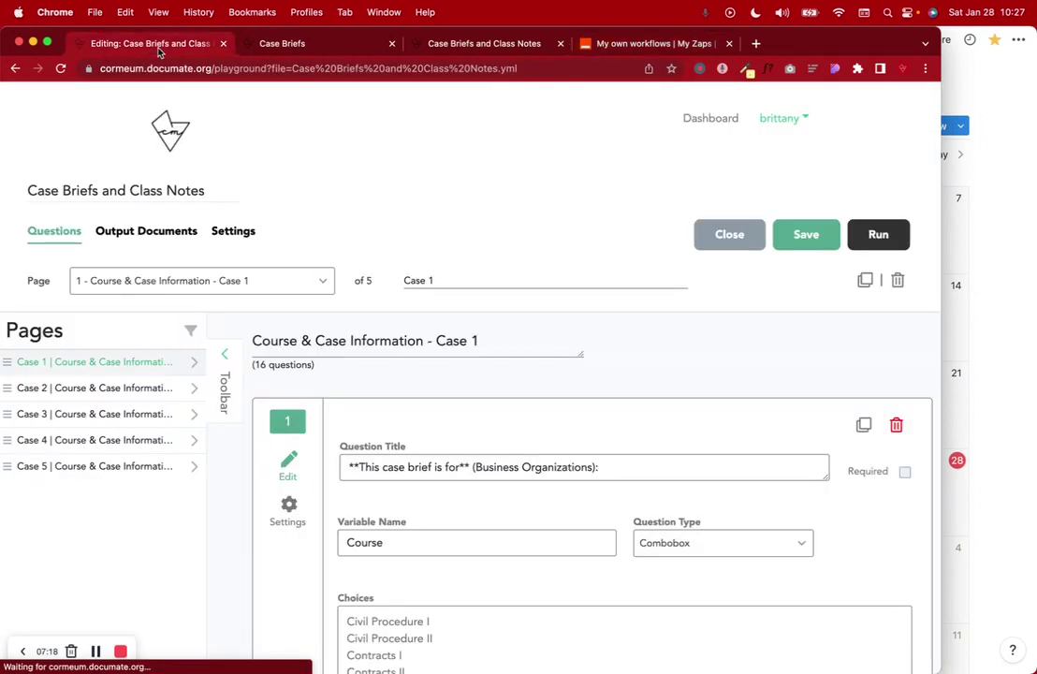
click(266, 45)
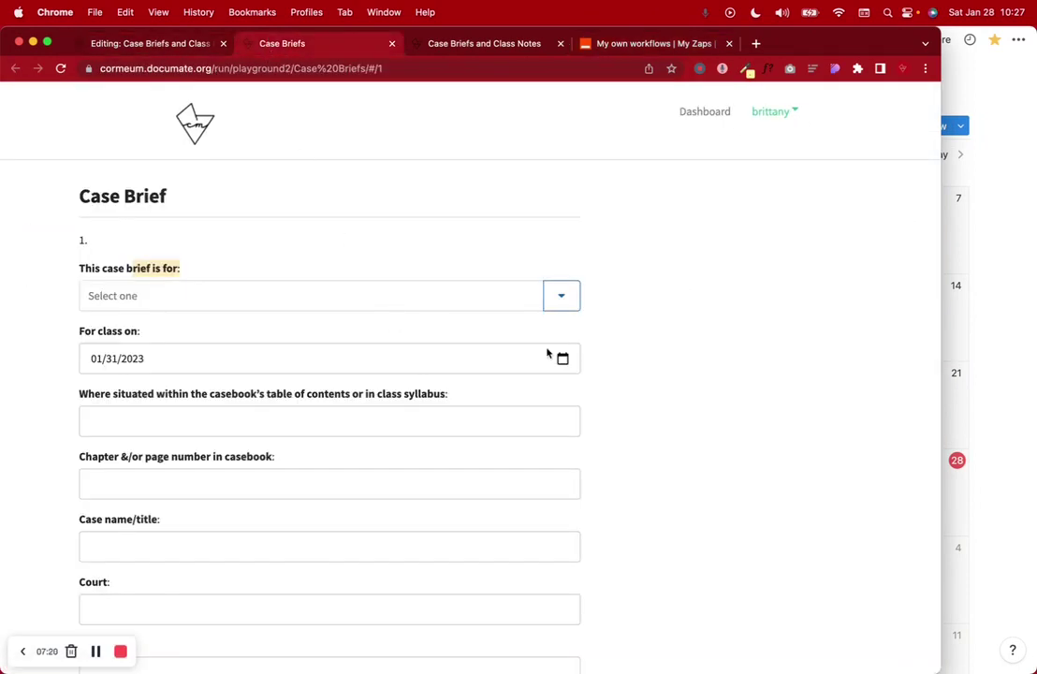
scroll(635, 398, down, 10)
scroll(636, 398, down, 3)
scroll(636, 397, up, 15)
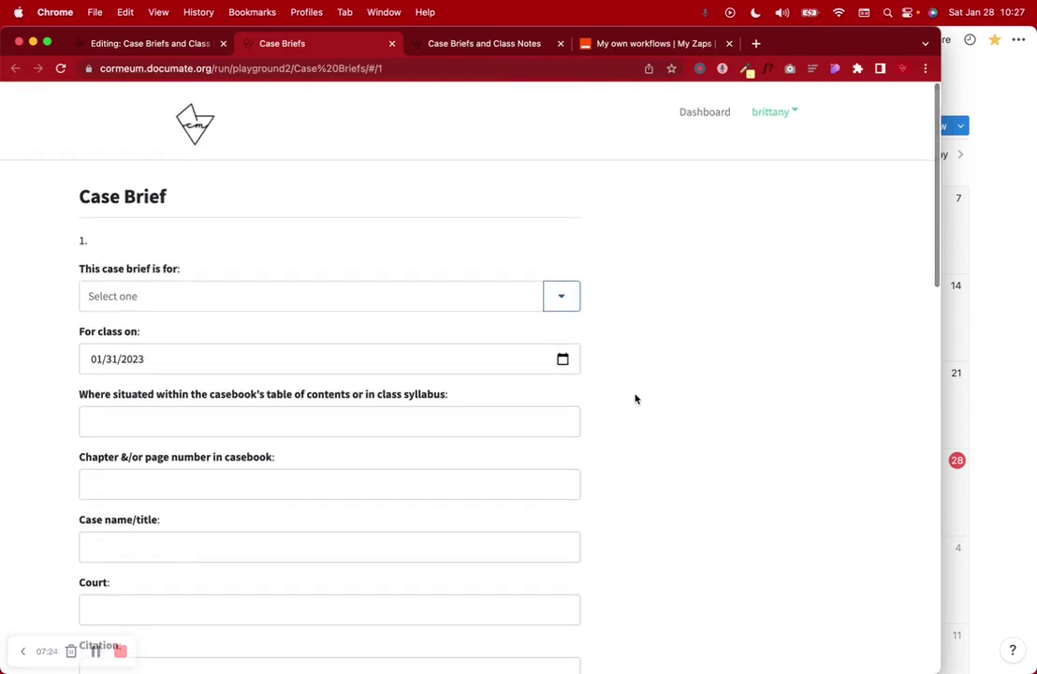
Step: Look through the multi-case Case Briefs and Class Notes questionnaire, including its course options and the Case 1 fields
click(443, 46)
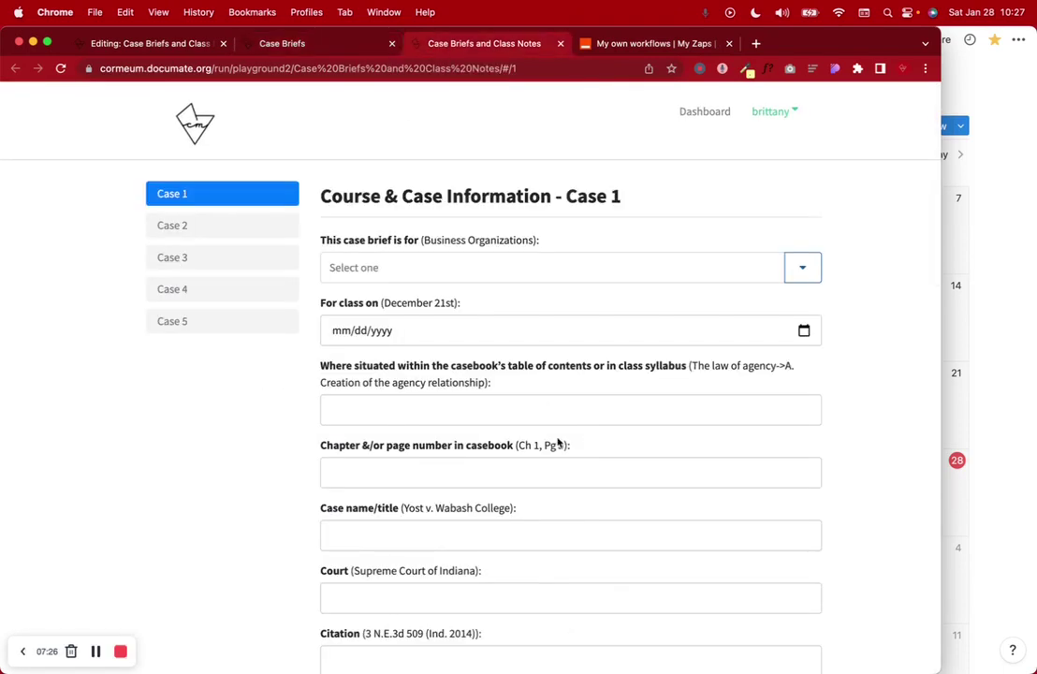
click(802, 267)
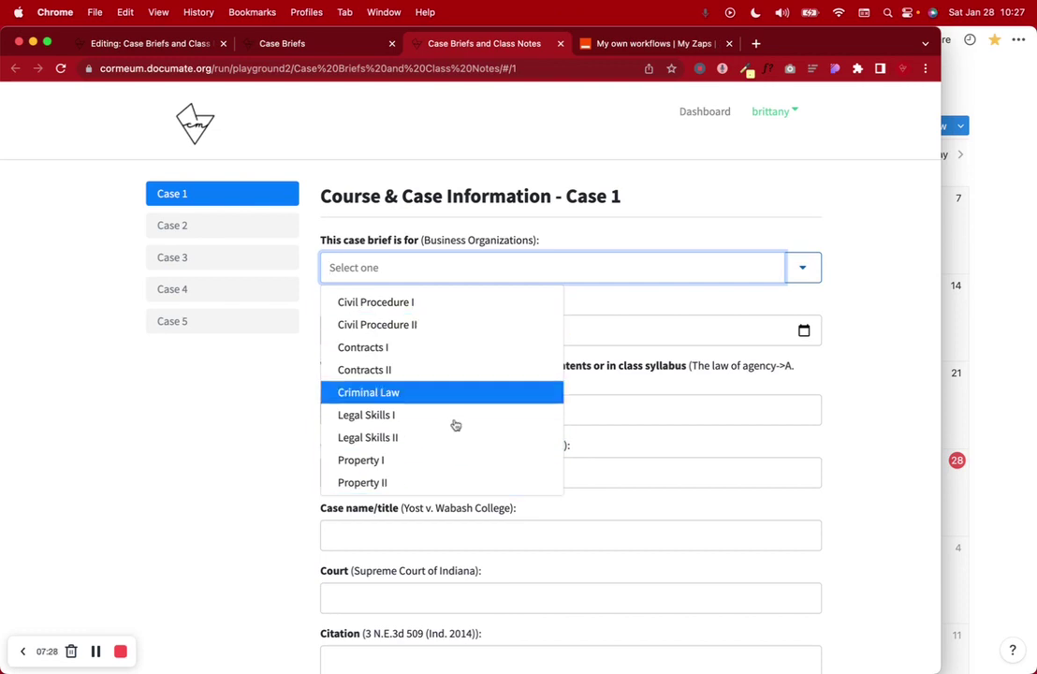
click(866, 292)
scroll(866, 293, down, 2)
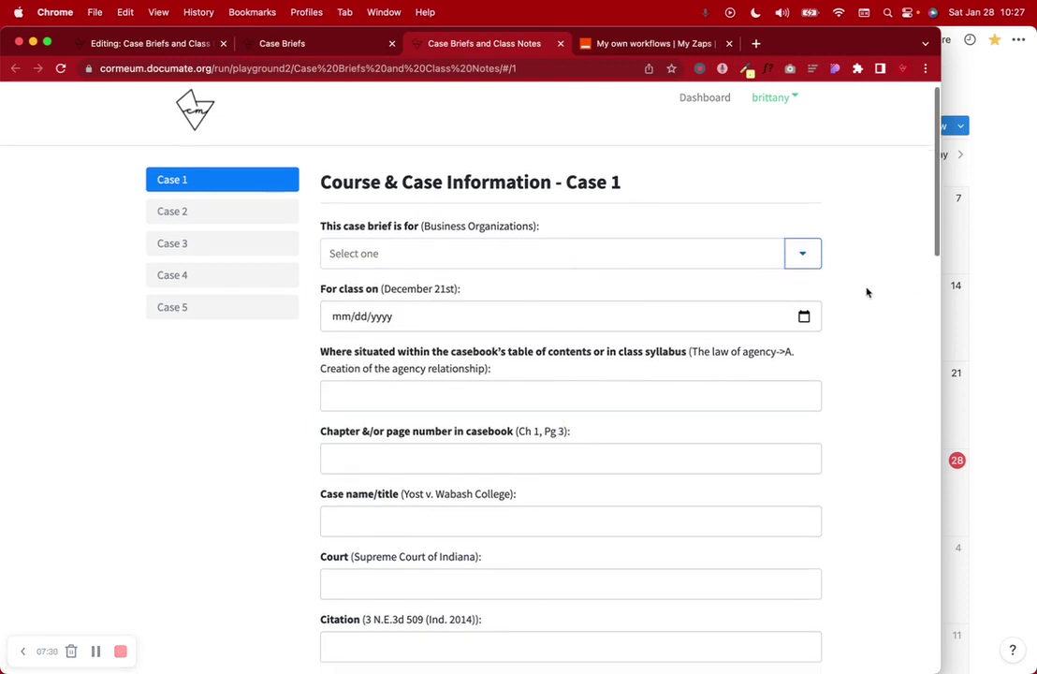
scroll(867, 293, down, 2)
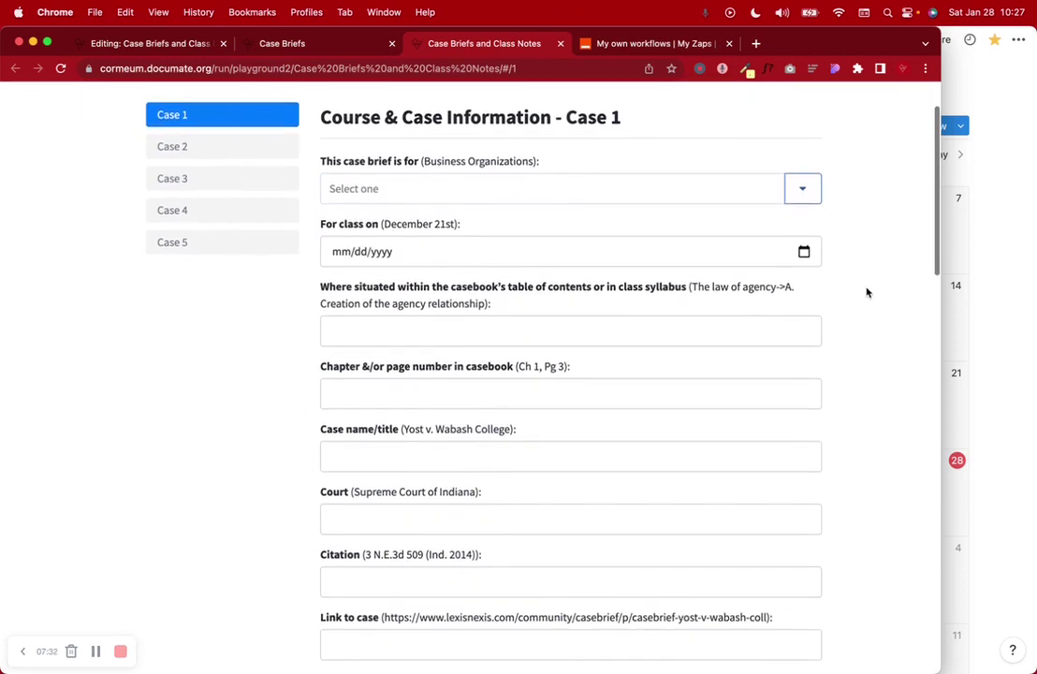
scroll(866, 292, down, 20)
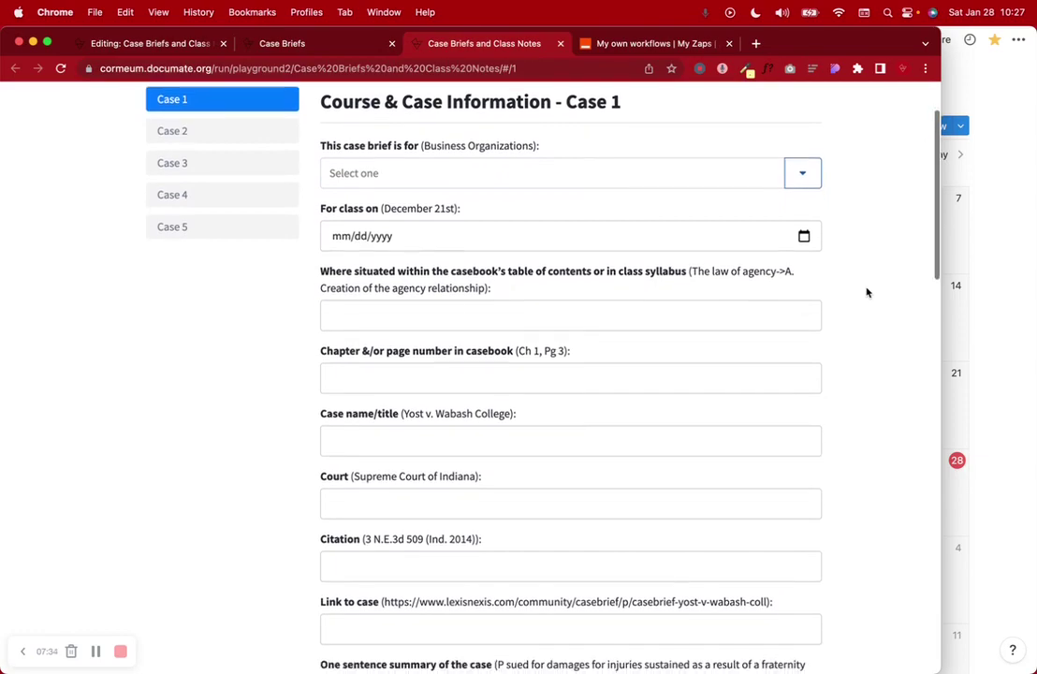
scroll(866, 293, up, 20)
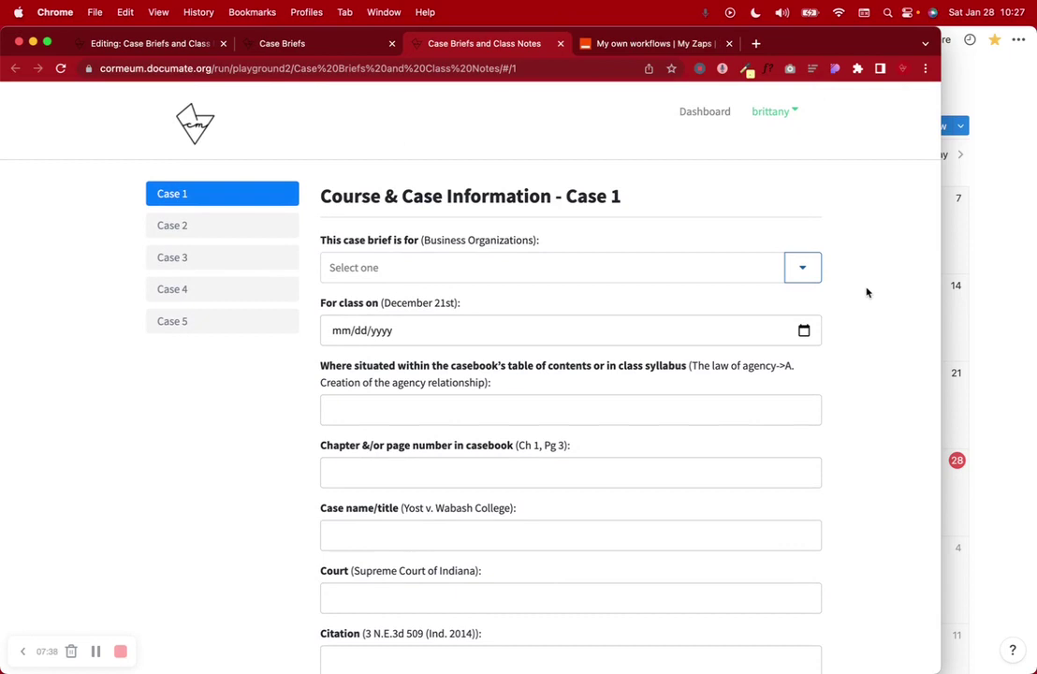
Step: Switch to Notion's case calendar and adjust the window width so the Chrome questionnaire stays partly visible beside it
click(999, 324)
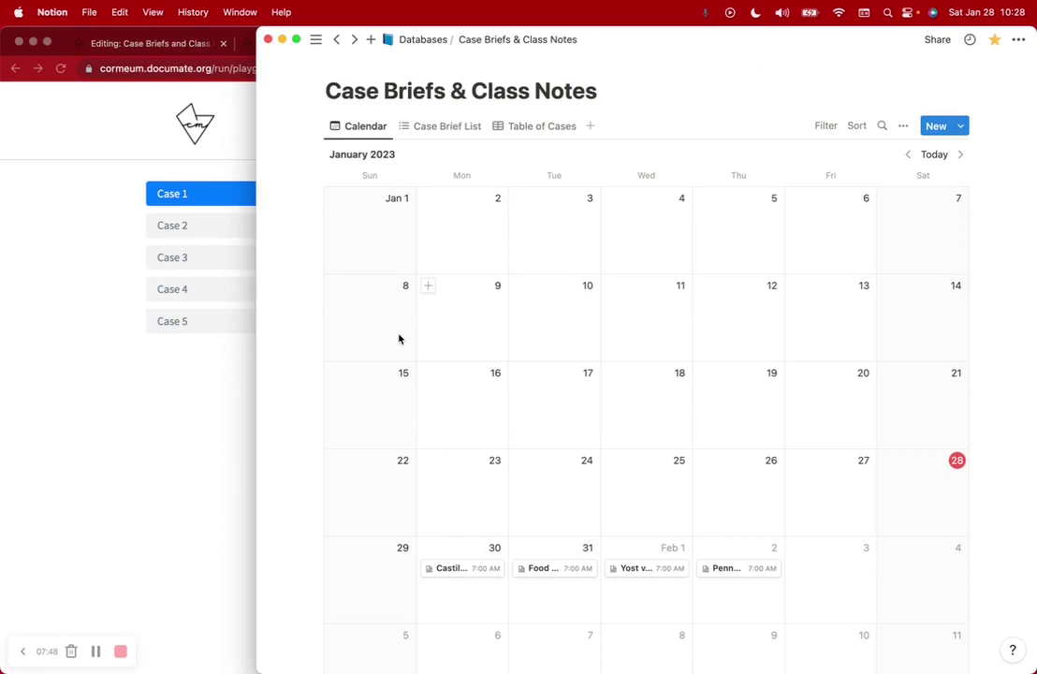
drag(255, 402, 125, 414)
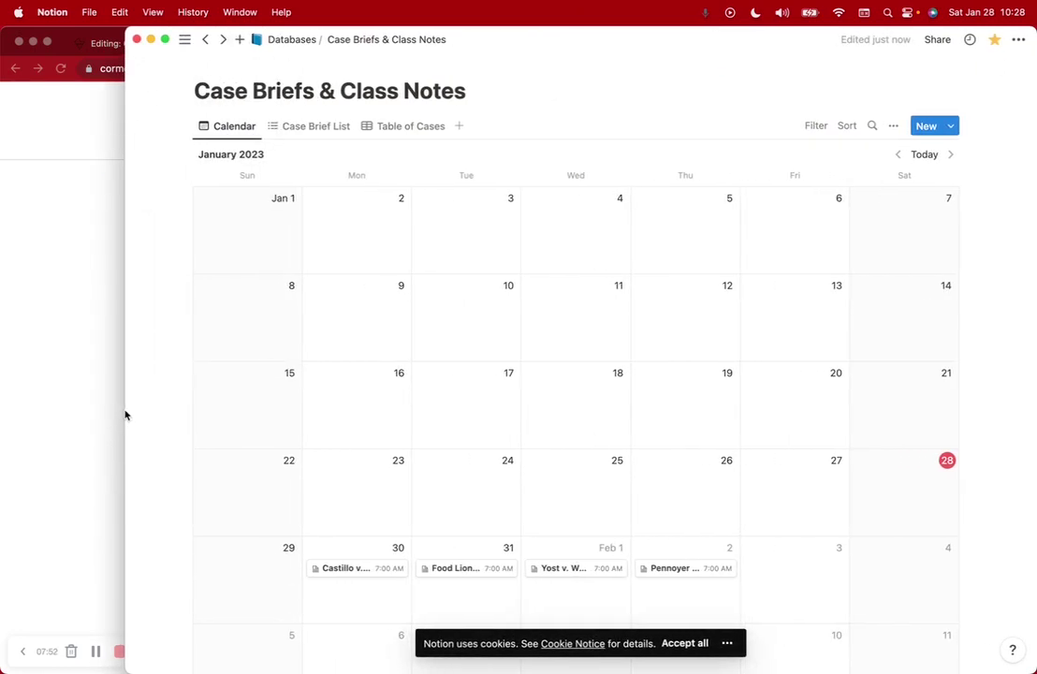
drag(125, 415, 271, 393)
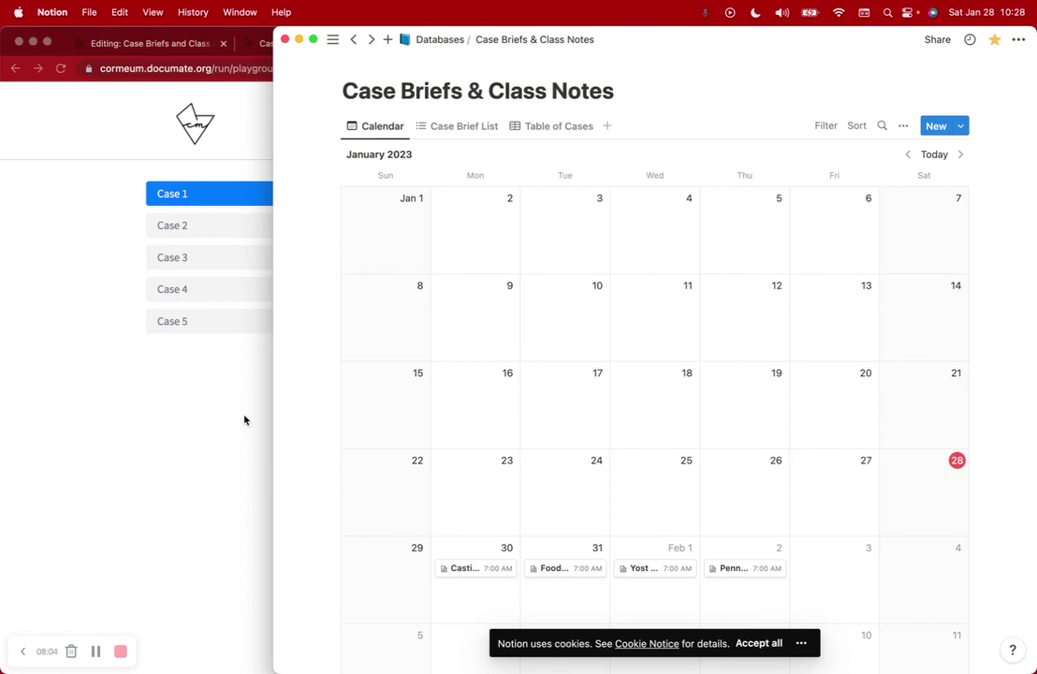
Step: Switch to Chrome and set Case 1's course to Legal Skills I and its class date to 01/28/2023
click(244, 420)
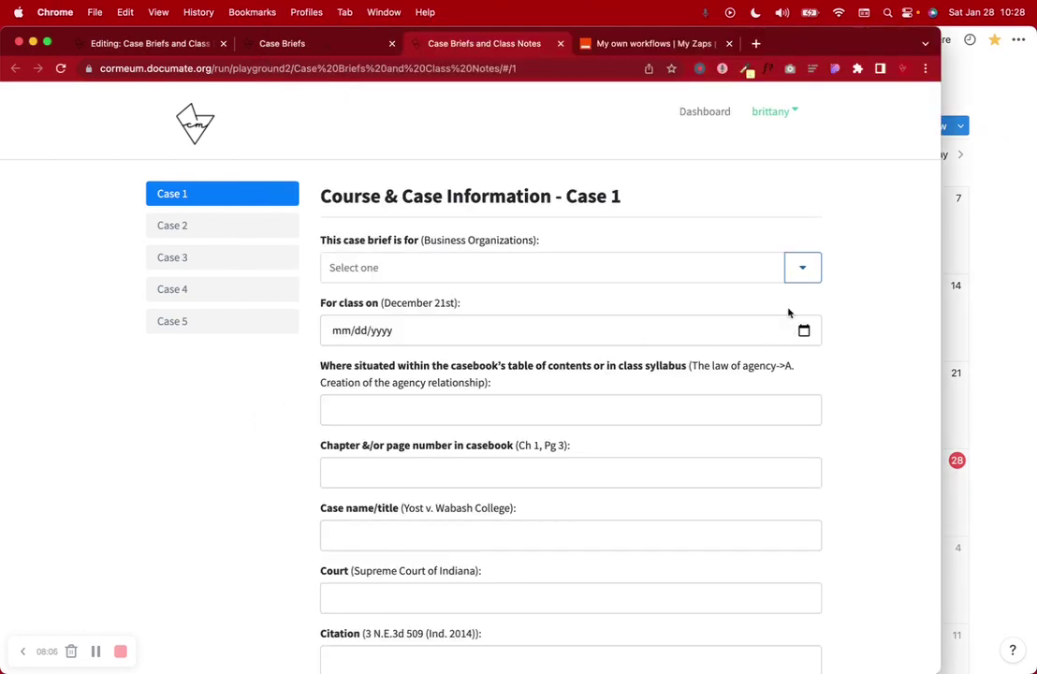
click(802, 267)
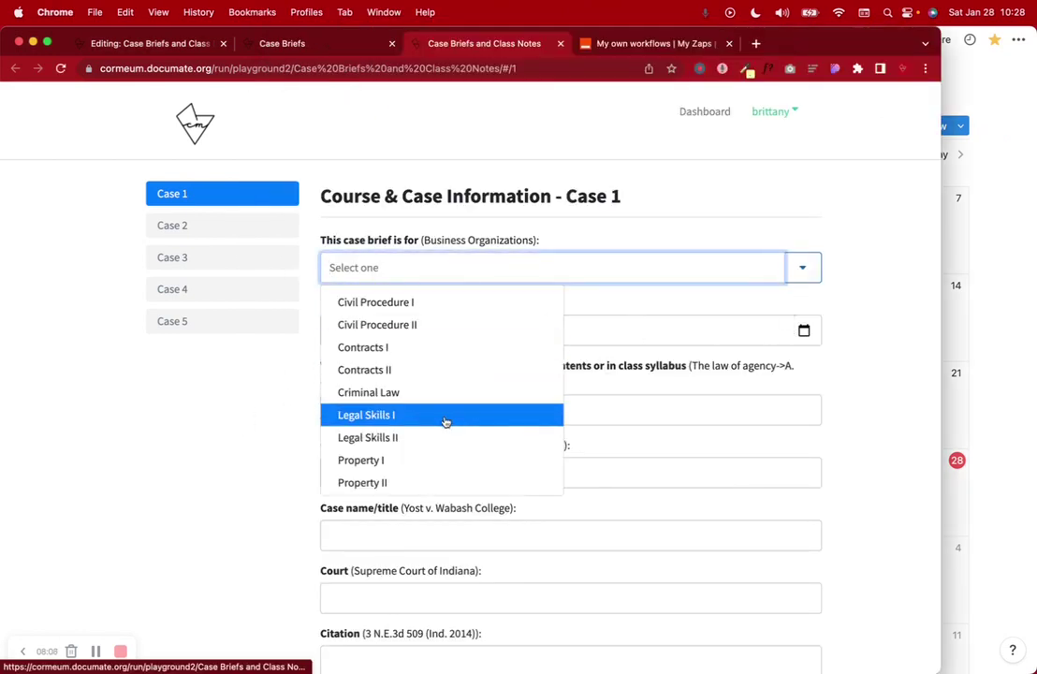
click(445, 420)
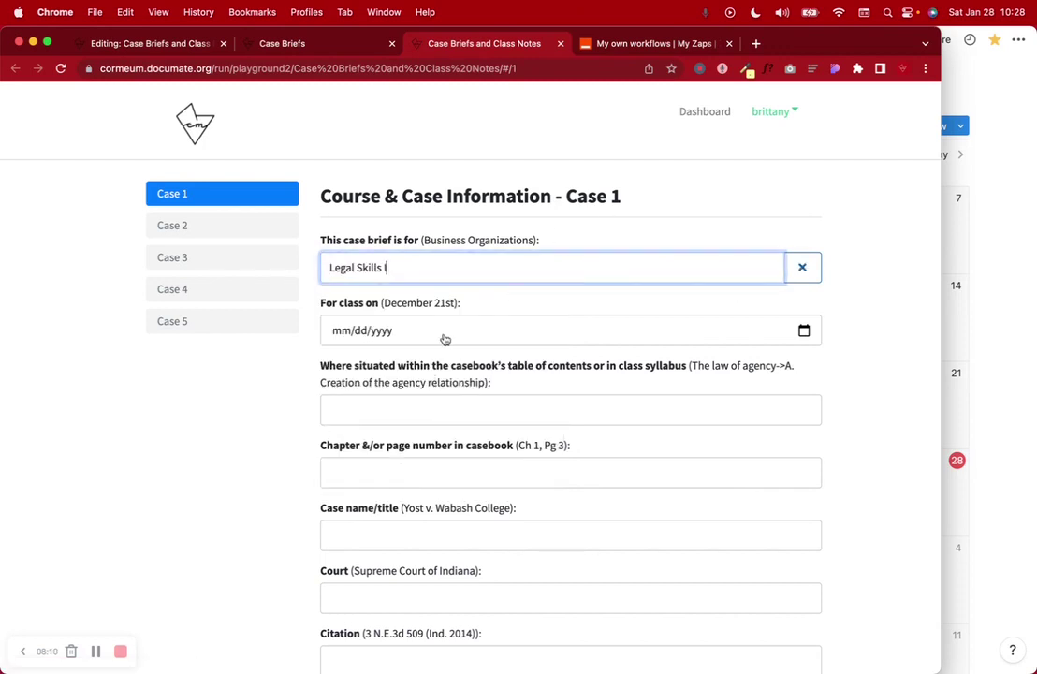
click(446, 338)
click(435, 484)
scroll(200, 475, down, 3)
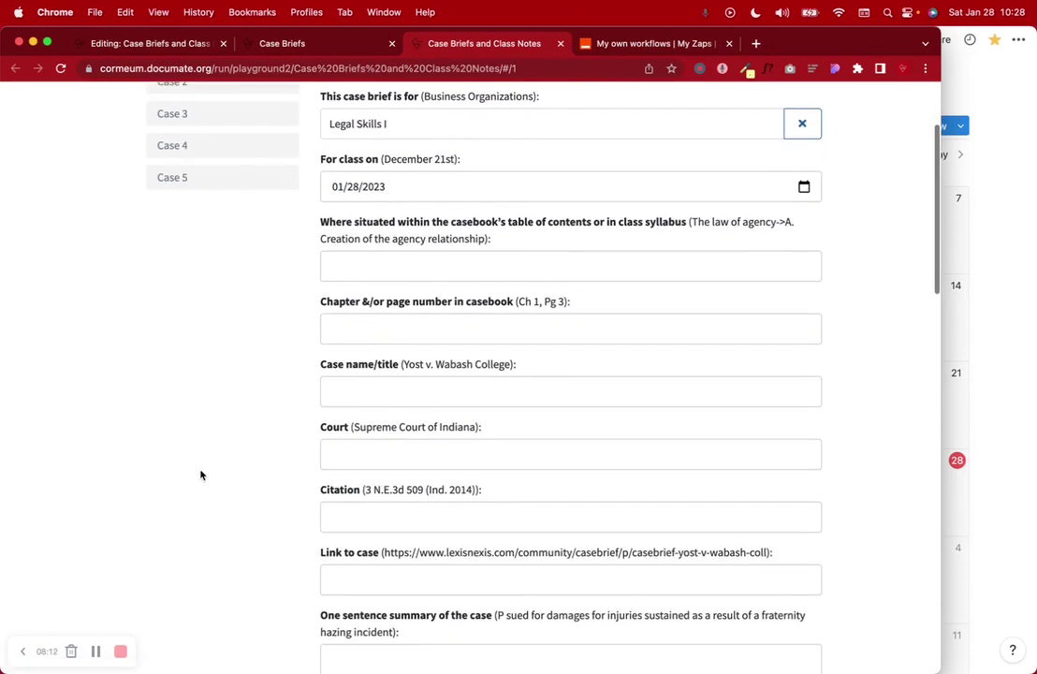
Step: Look through the remaining Case 1 questions down to the option to brief another case, checking against the Notion calendar
click(406, 264)
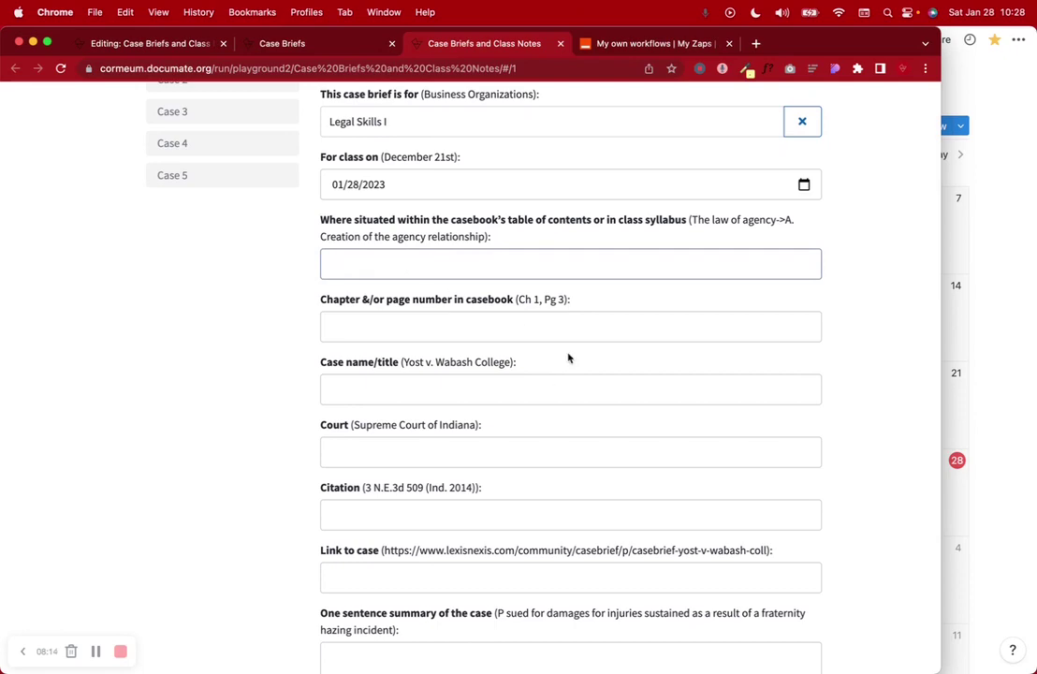
scroll(696, 487, down, 5)
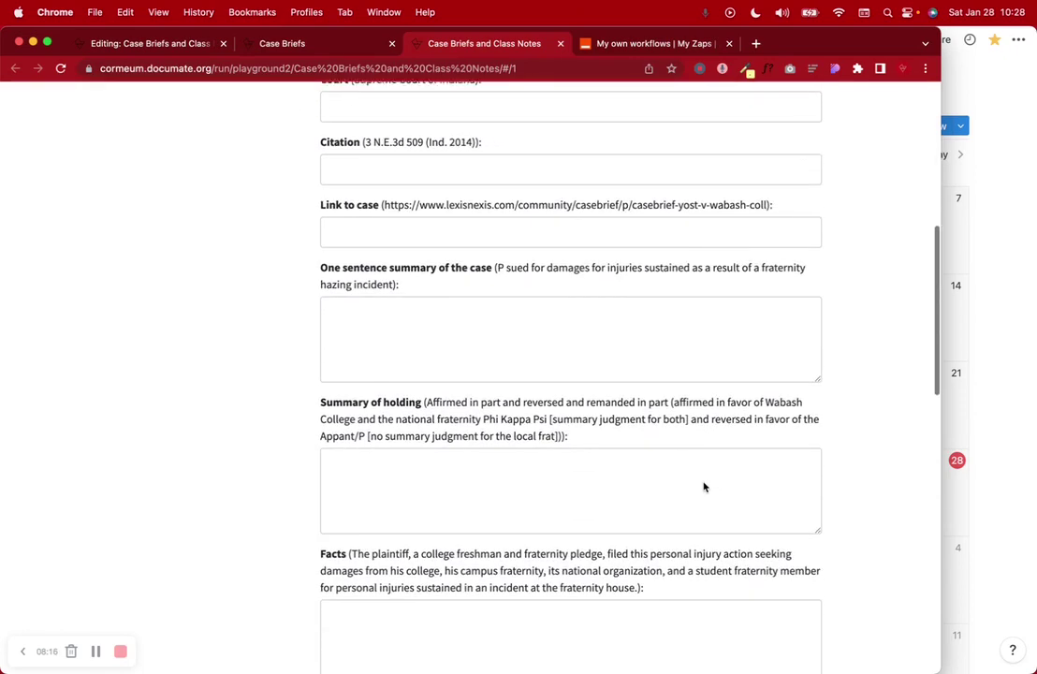
click(988, 388)
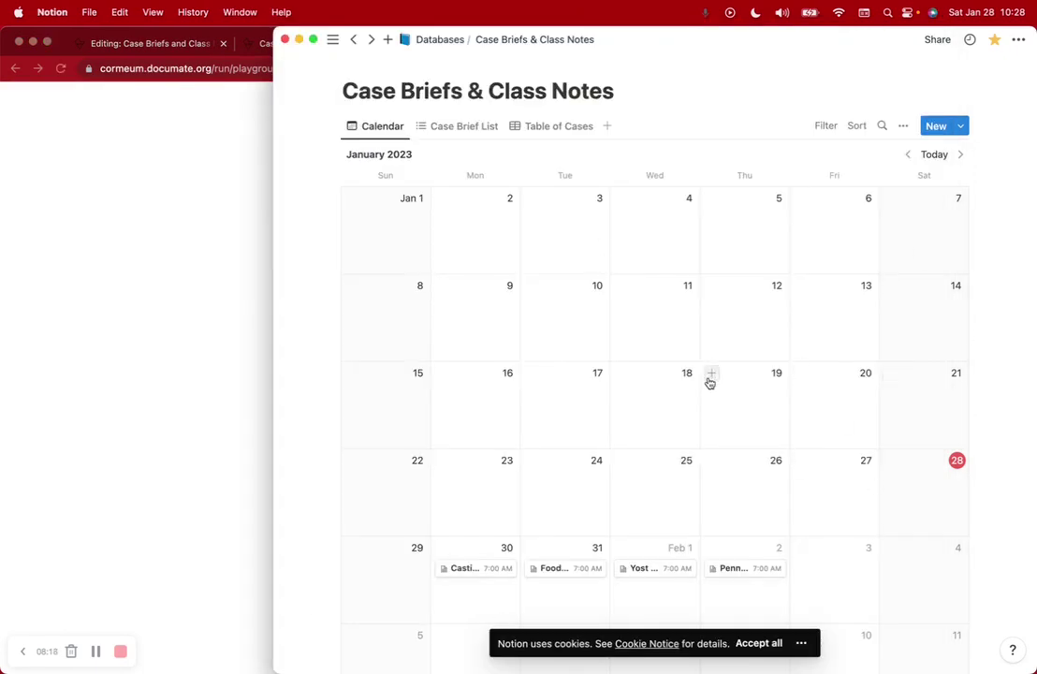
click(243, 370)
scroll(502, 588, down, 10)
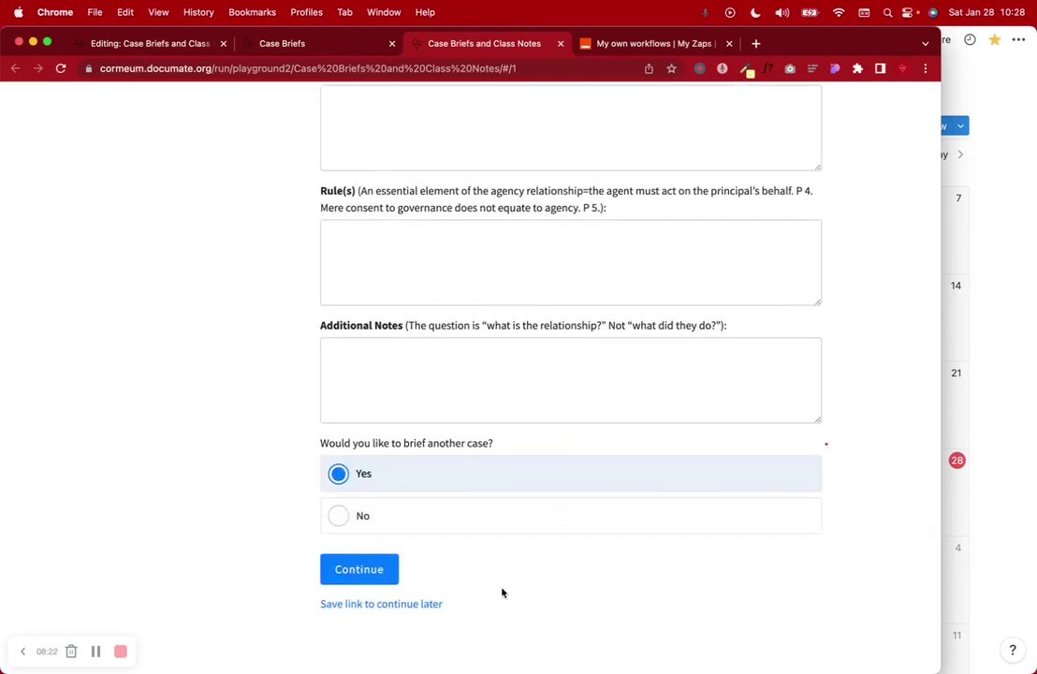
scroll(502, 592, up, 15)
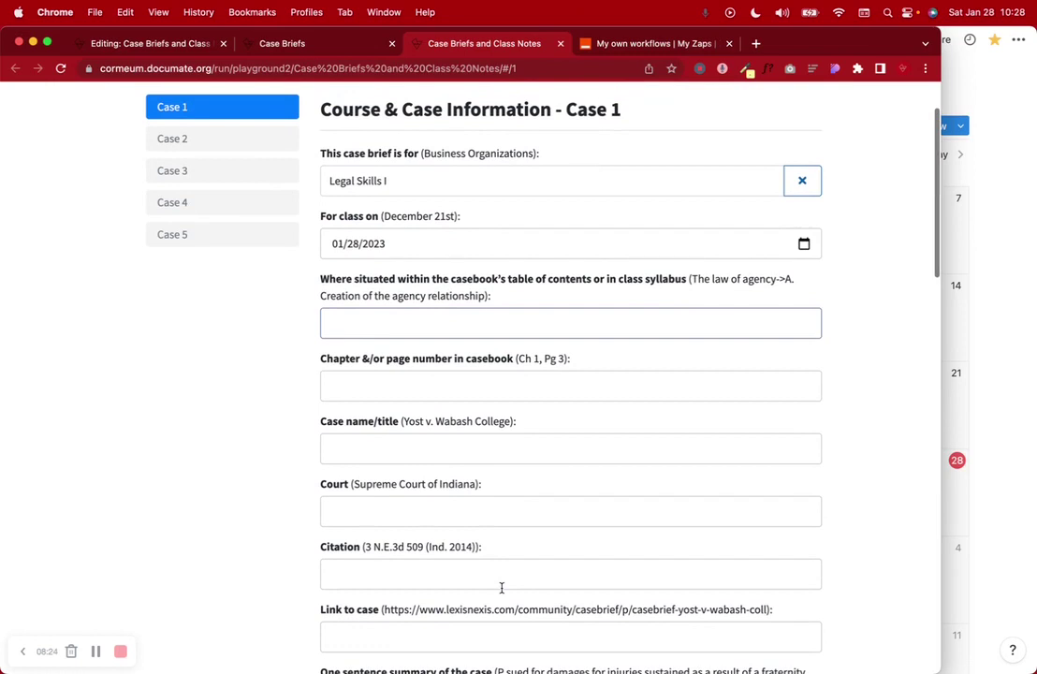
Step: Switch to Notion, open the January 31 Food Lion case brief, and export it in PDF format
click(1004, 306)
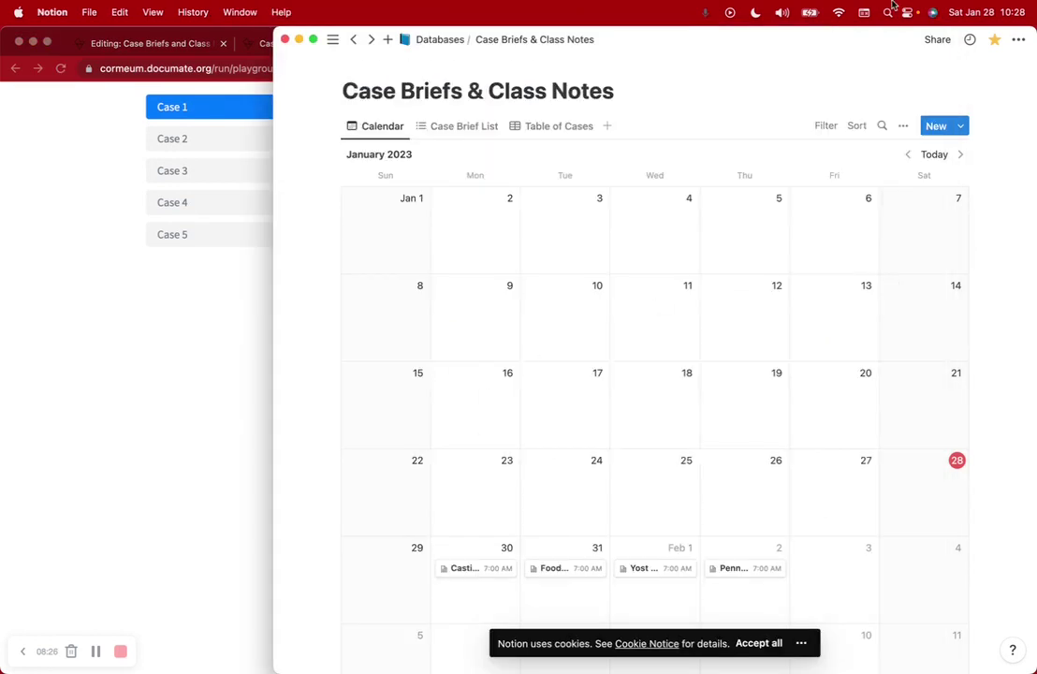
click(550, 567)
click(966, 89)
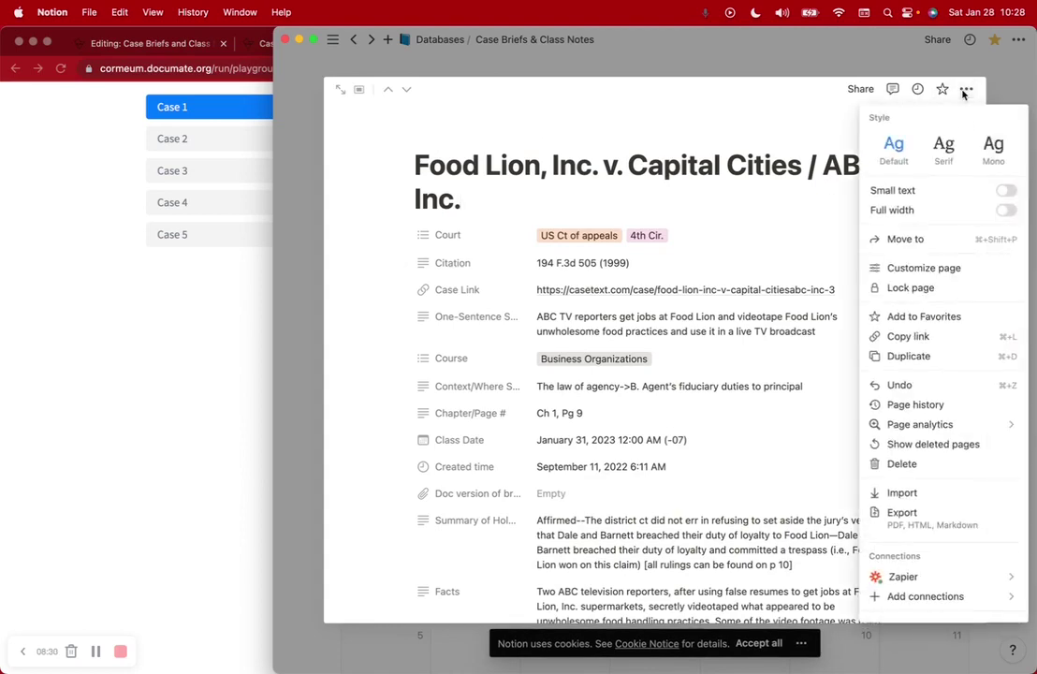
click(929, 512)
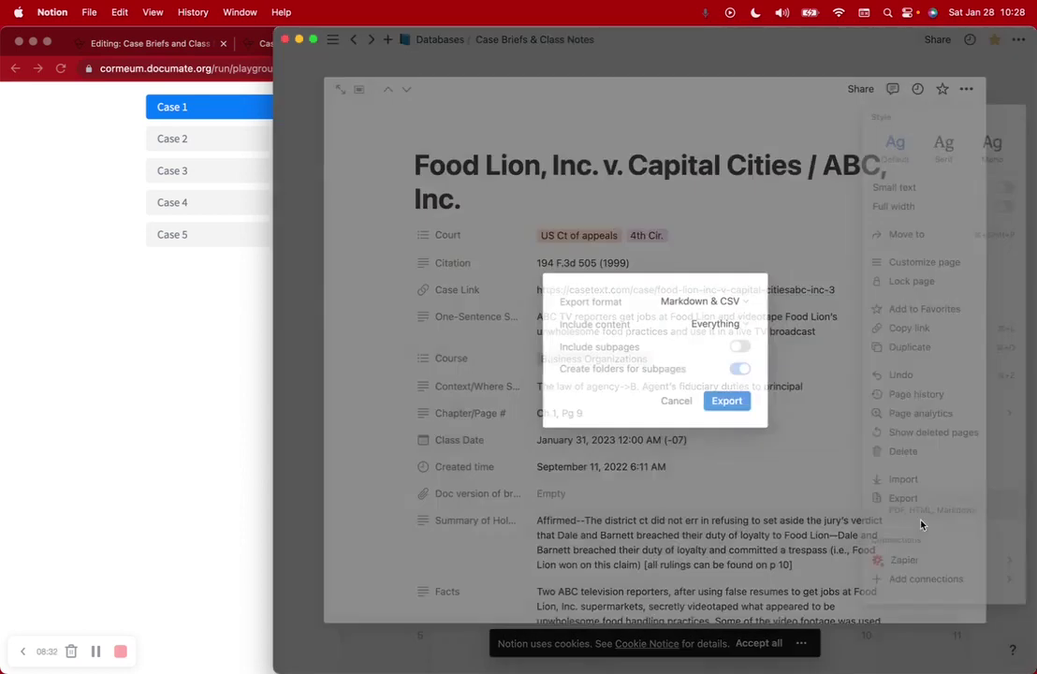
click(731, 300)
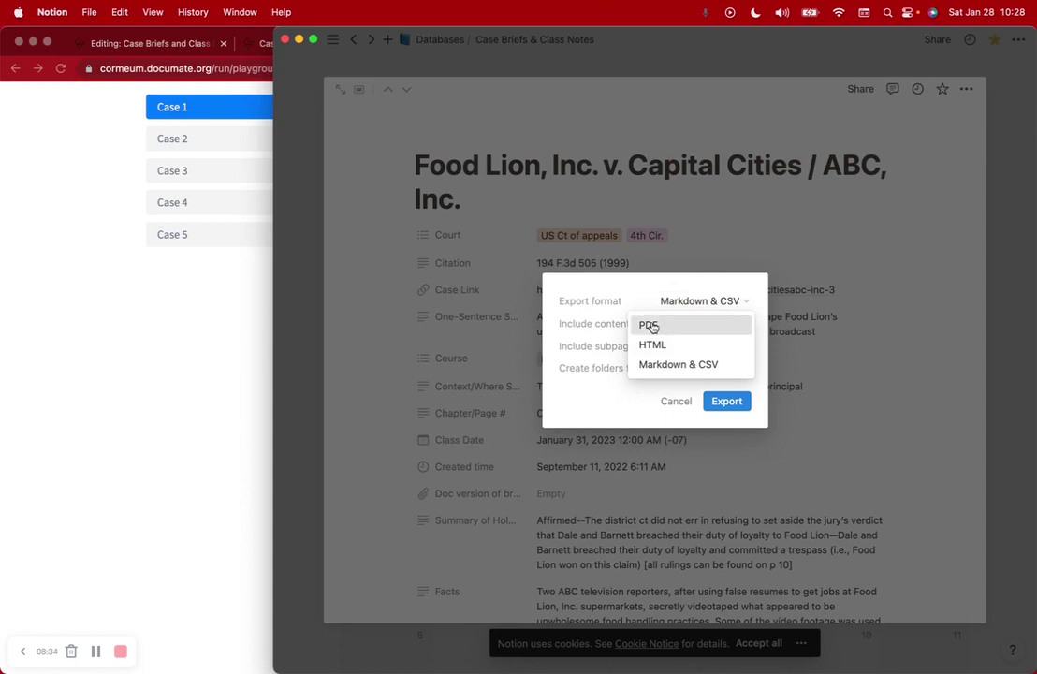
click(649, 324)
click(725, 425)
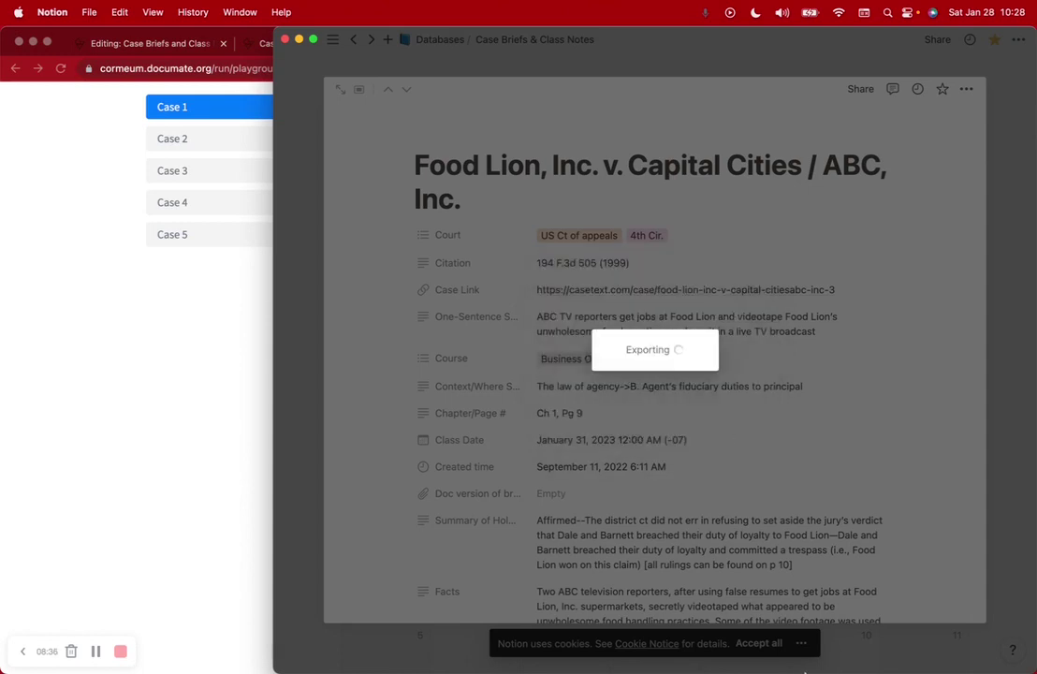
Step: Save the exported Food Lion brief in the Downloads folder under its suggested name
mouse_move(798, 667)
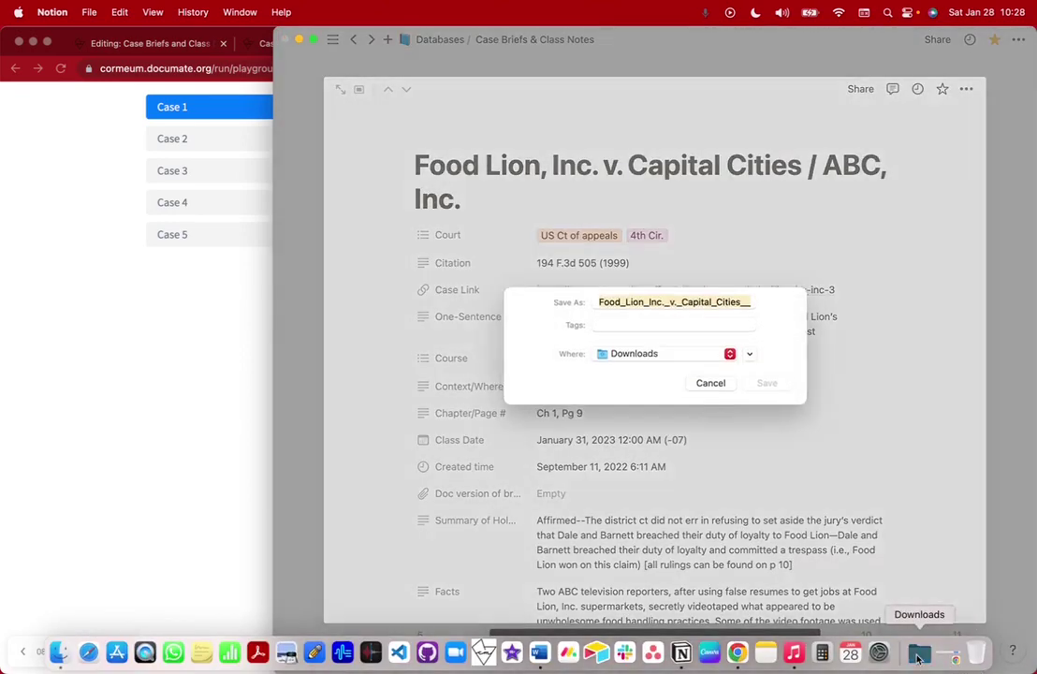
click(918, 655)
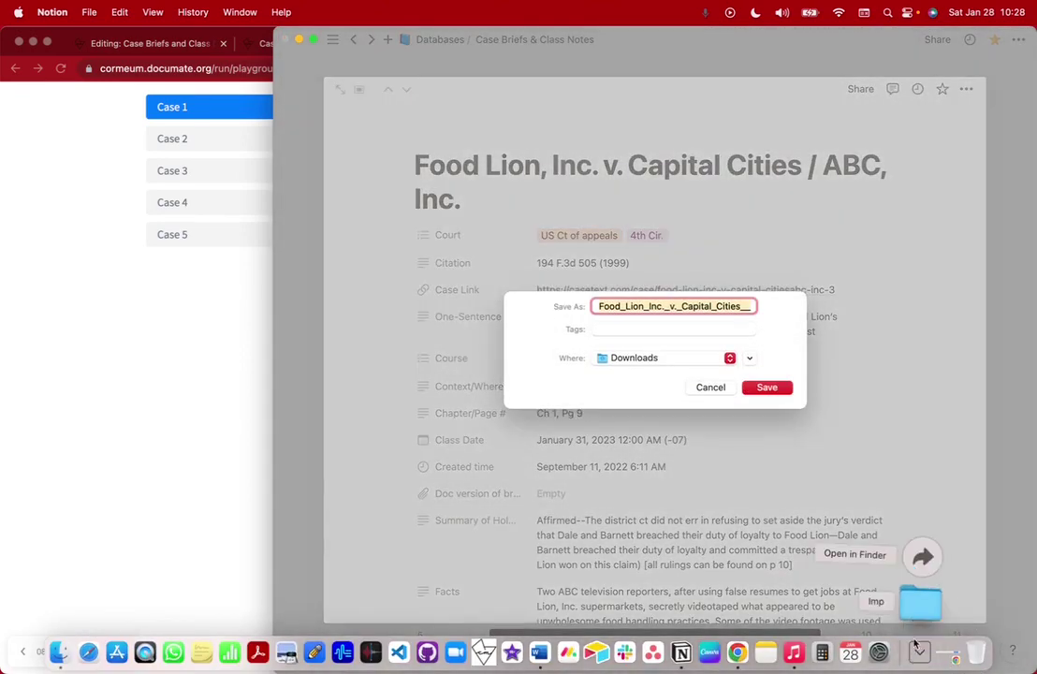
click(767, 387)
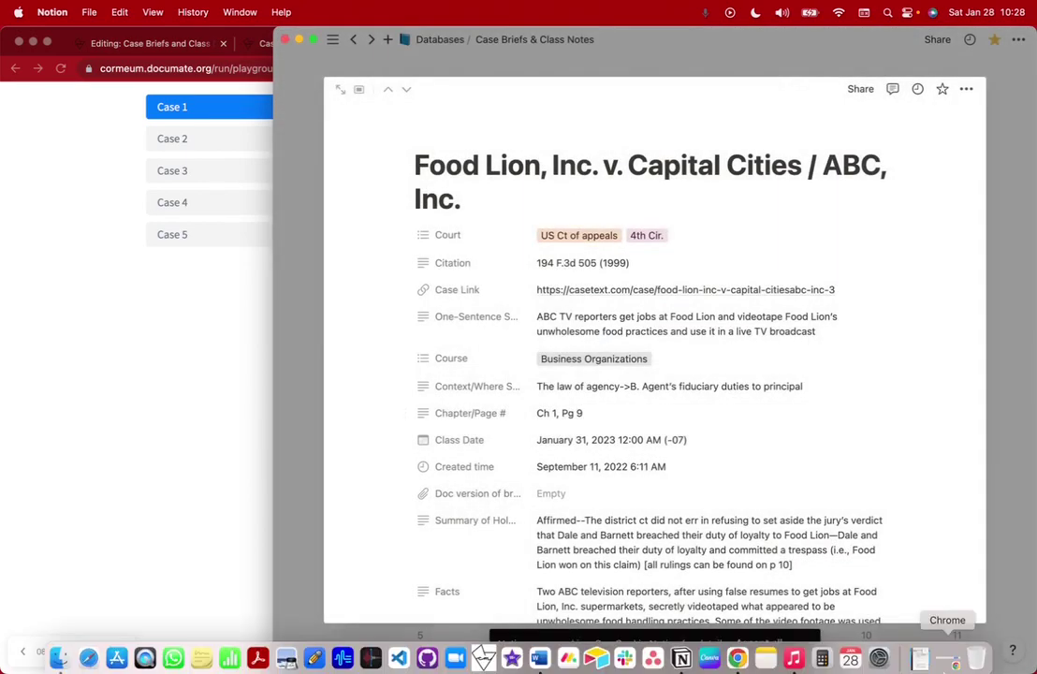
Step: Open the exported Food Lion PDF from Downloads, look through its pages, and close it
click(929, 657)
click(919, 599)
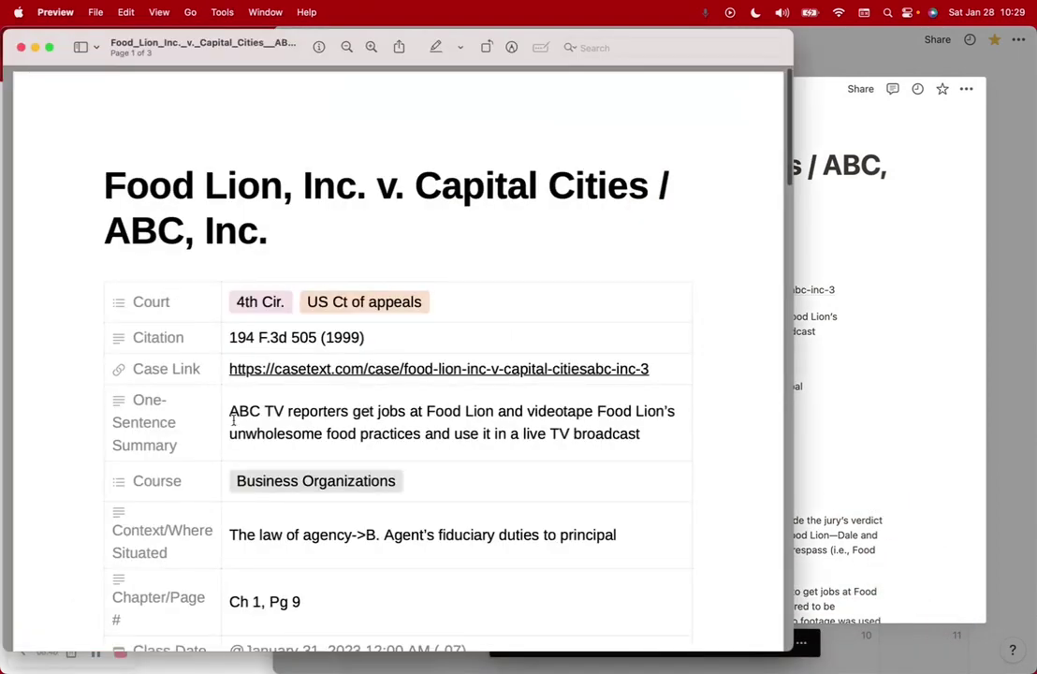
scroll(233, 420, down, 20)
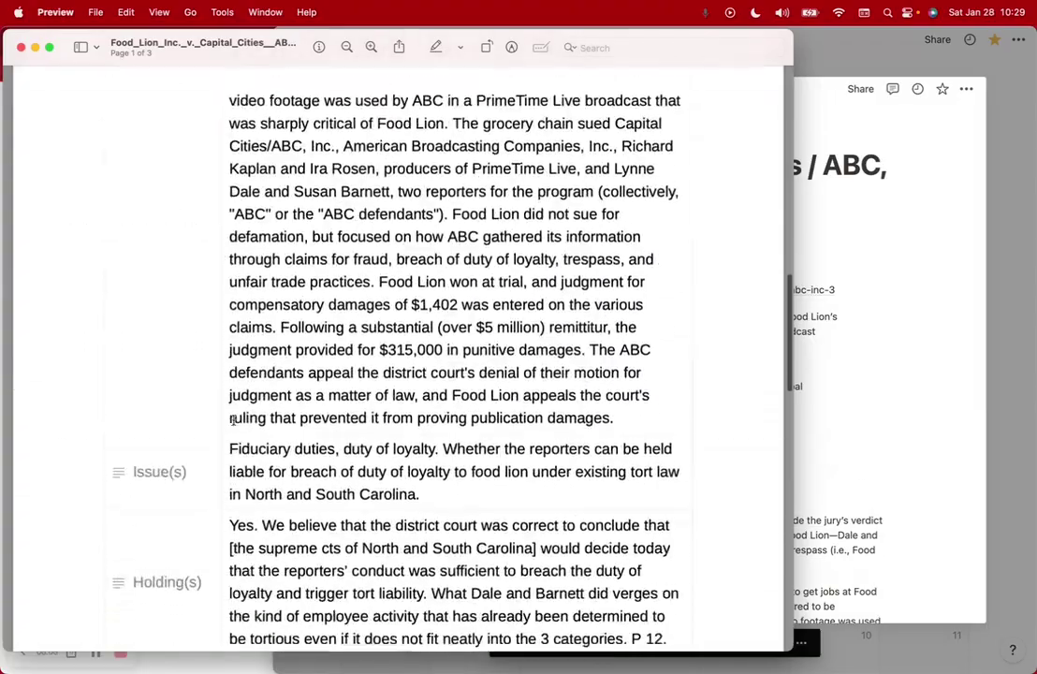
scroll(233, 420, down, 10)
scroll(233, 420, up, 5)
scroll(233, 420, up, 20)
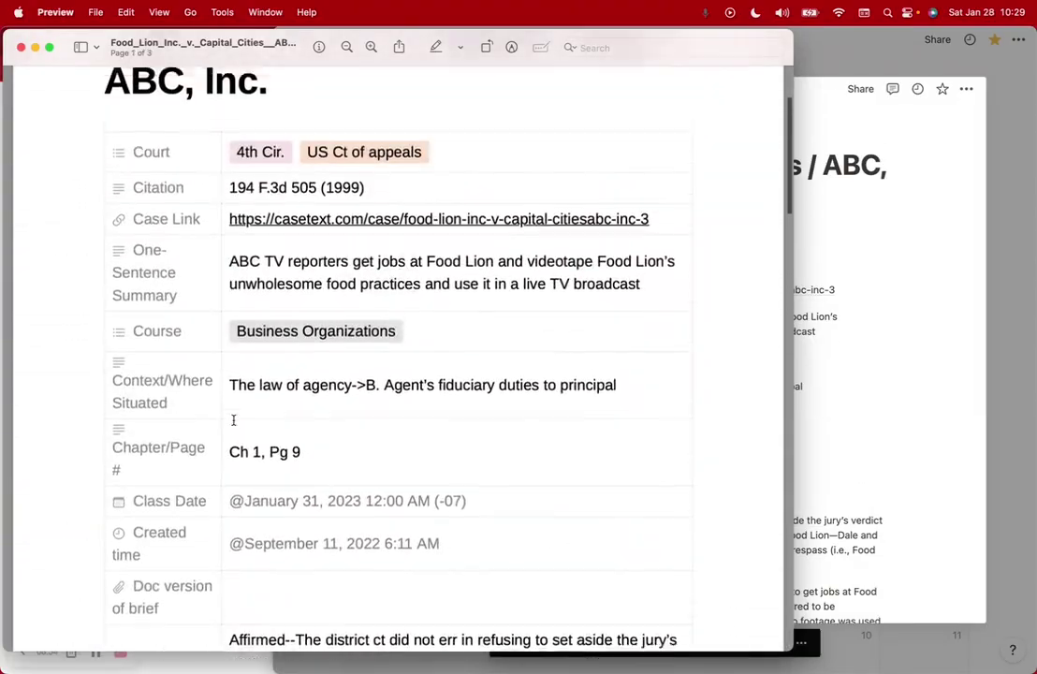
click(21, 47)
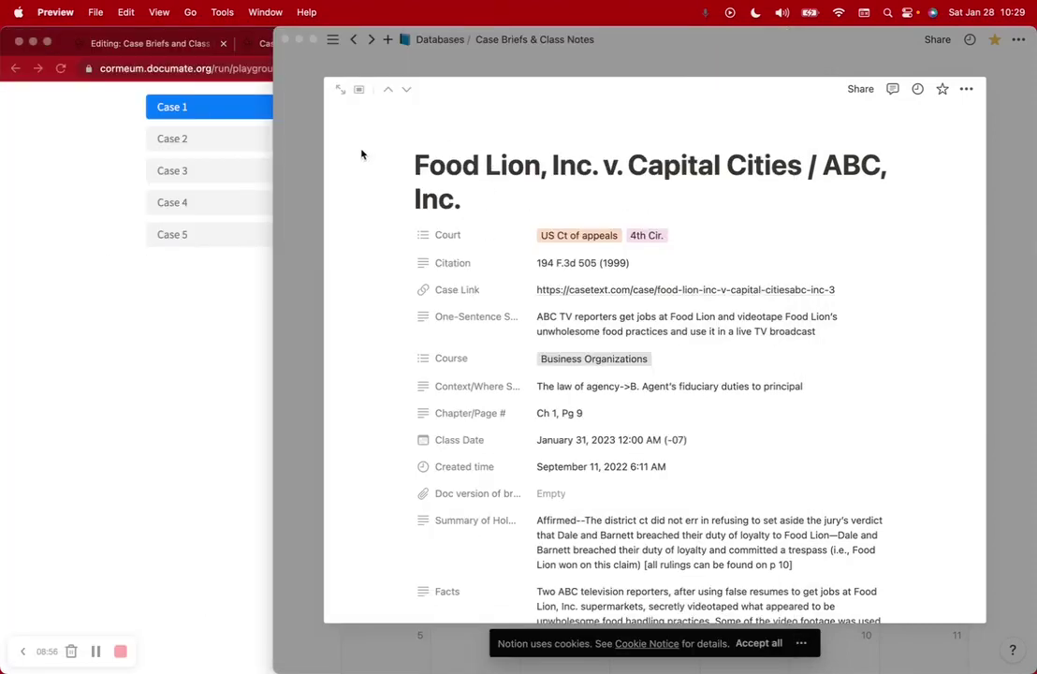
Step: Switch to Chrome to view the single-case Case Briefs questionnaire, and return to the Food Lion brief in Notion
click(195, 359)
click(315, 52)
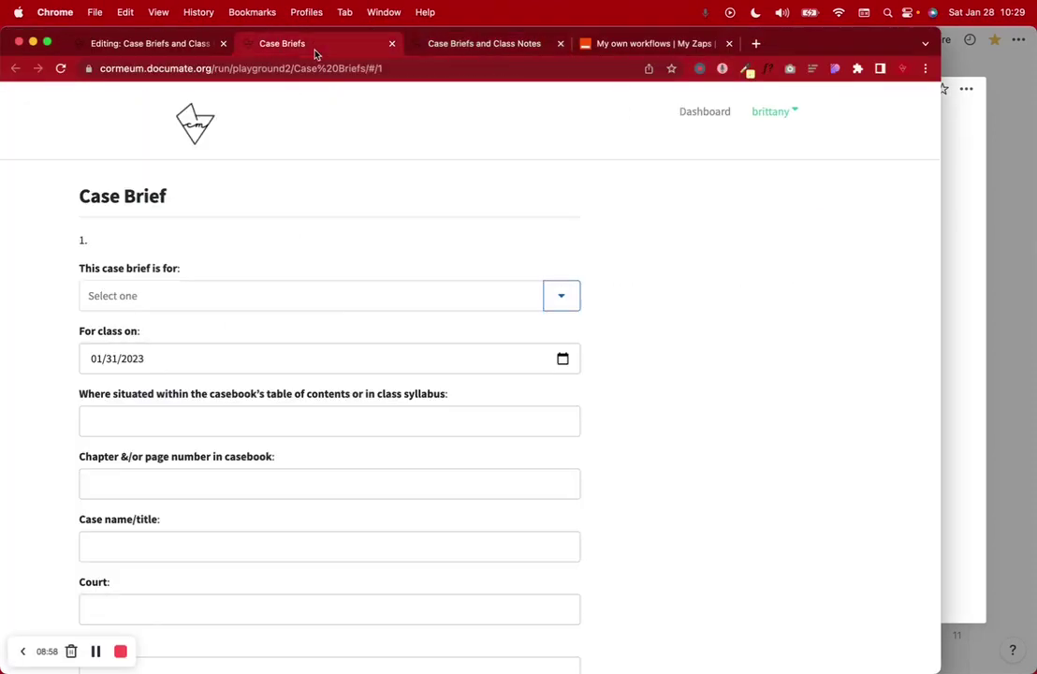
click(964, 287)
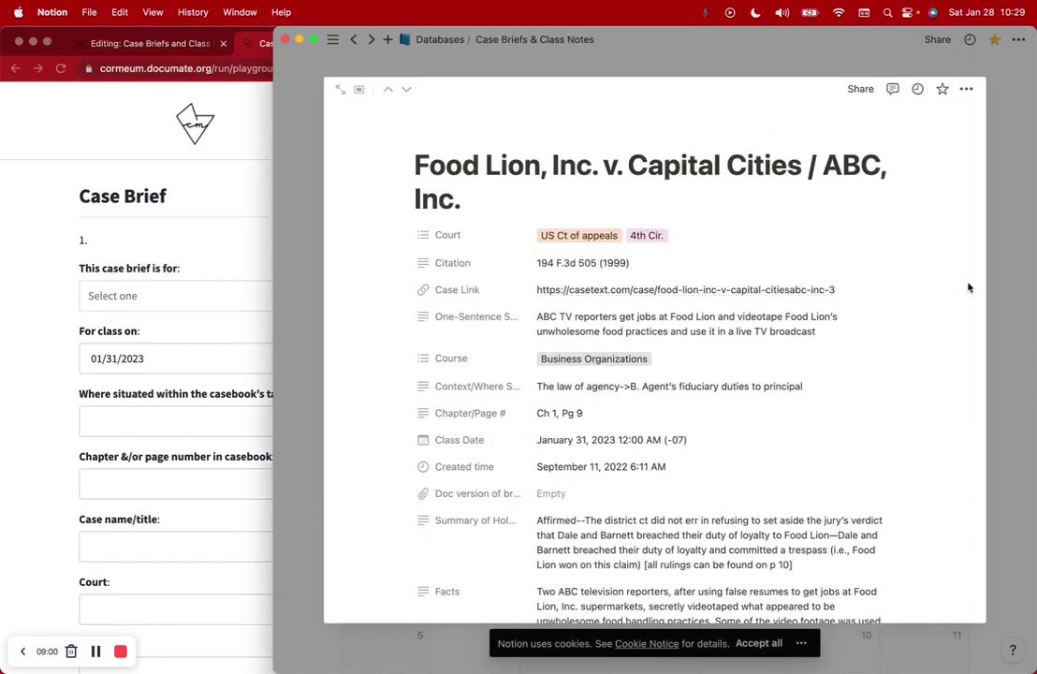
Step: Move the exported Food Lion PDF from Downloads to the Trash, and close the Notion brief to view the calendar
click(920, 652)
drag(921, 556, 980, 648)
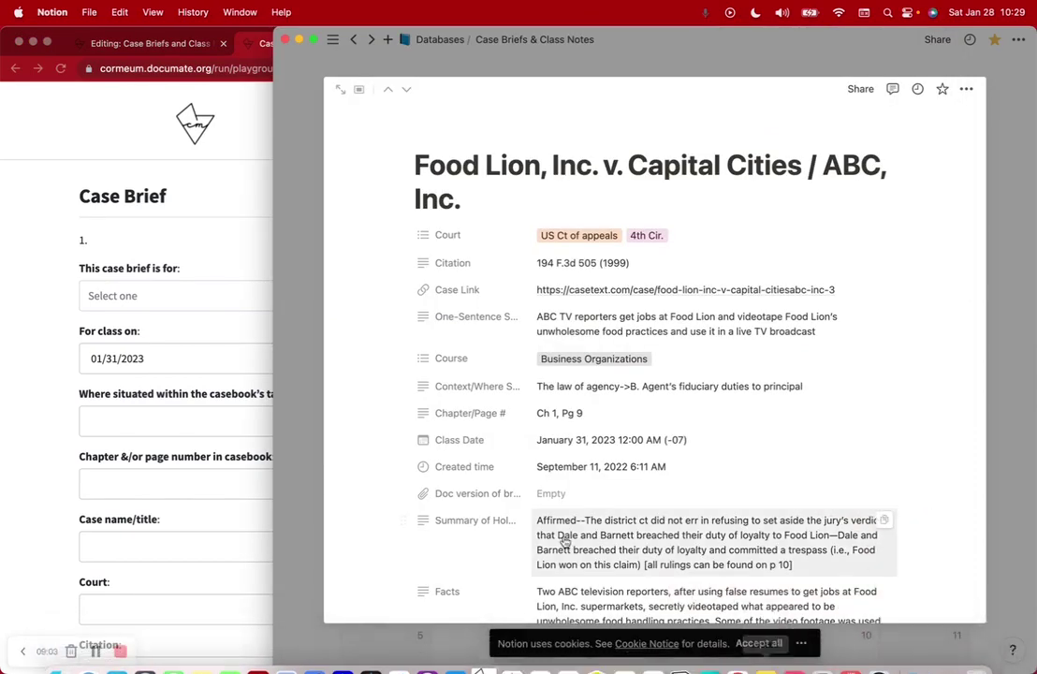
click(313, 155)
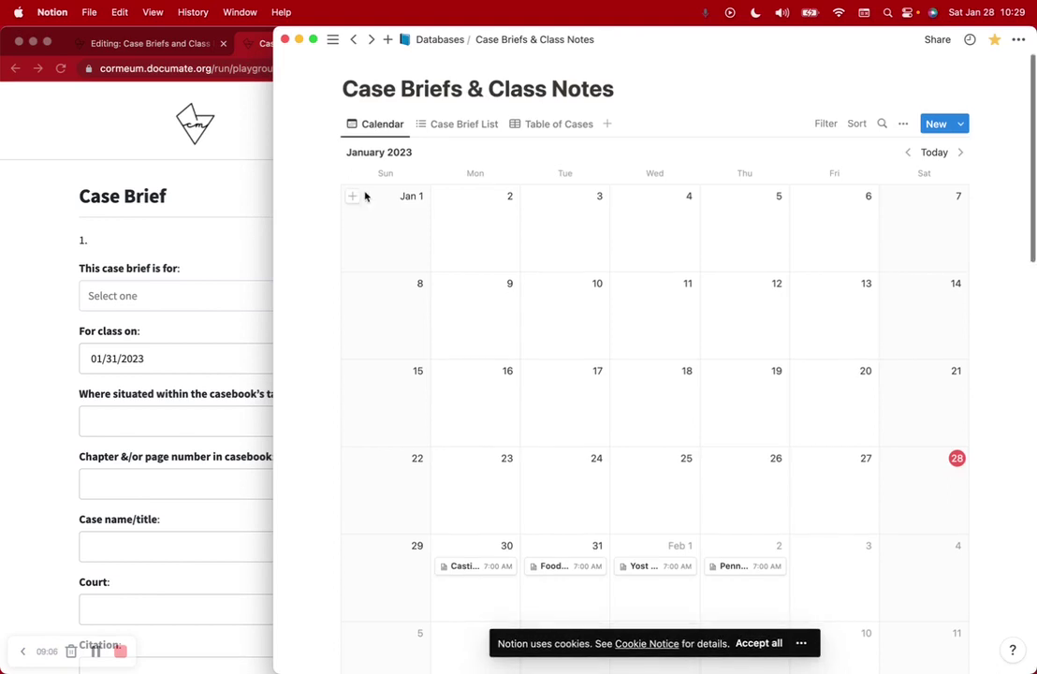
scroll(363, 197, down, 5)
scroll(363, 197, up, 5)
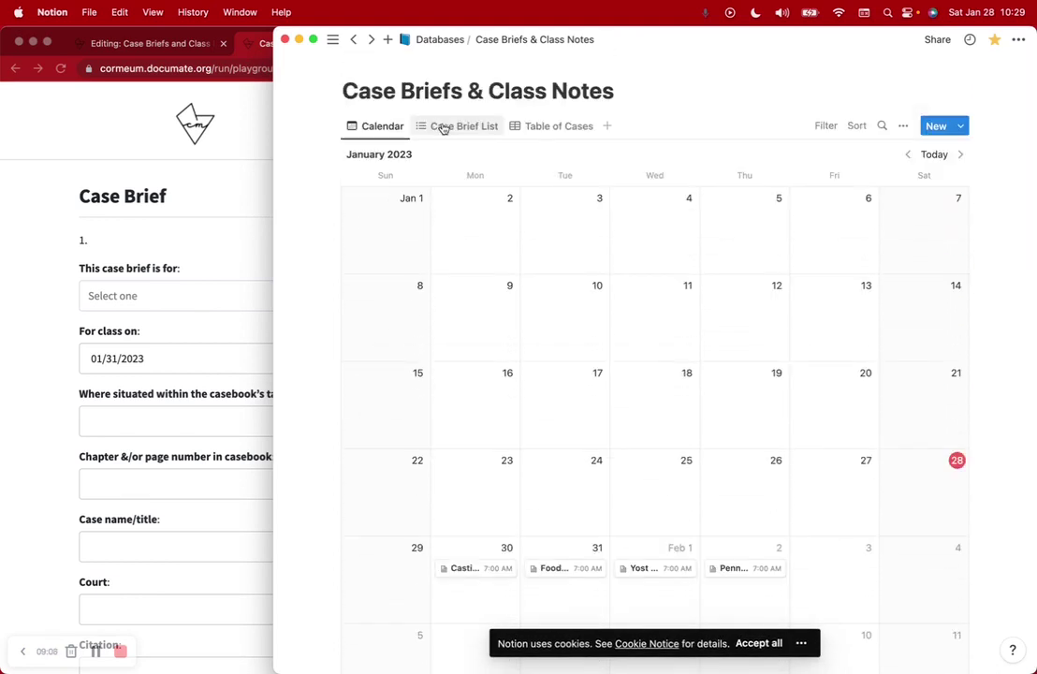
Step: View the Case Brief List and Table of Cases in the Notion database, and return to the Calendar view
click(444, 127)
click(516, 129)
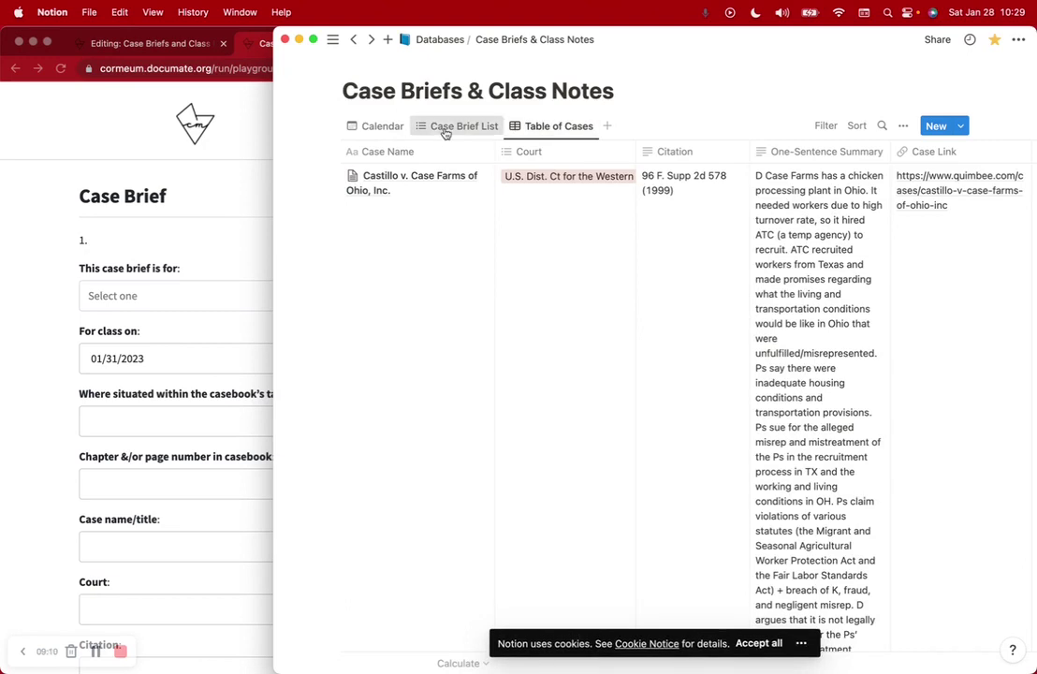
click(365, 127)
Step: Switch to Chrome and look through the fields of the single-case Case Briefs questionnaire
click(31, 365)
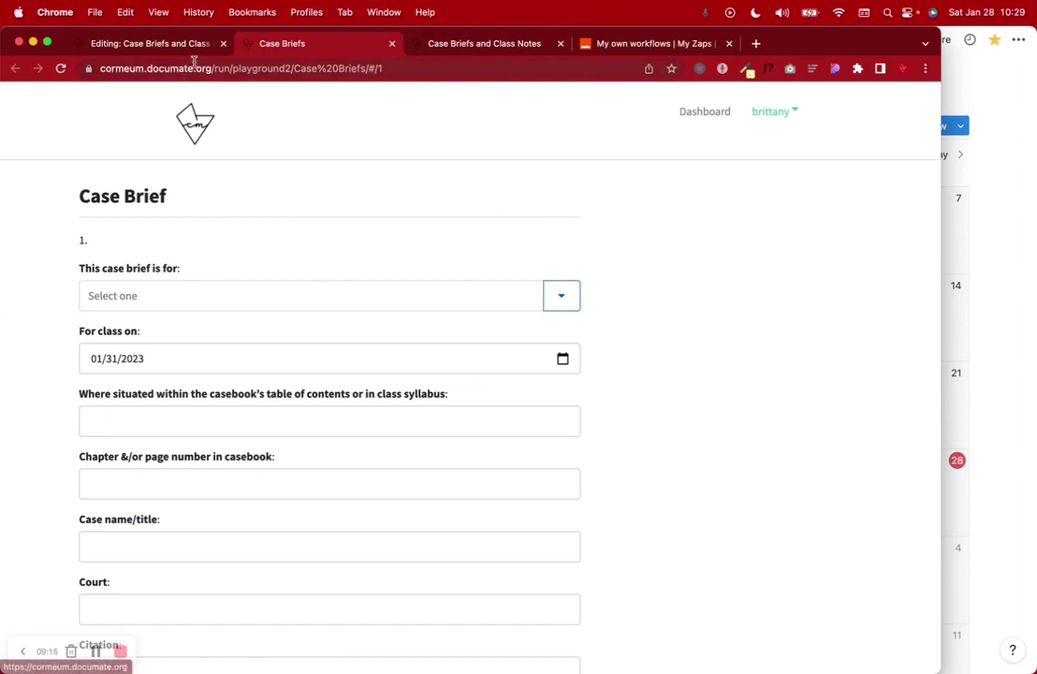
scroll(281, 354, down, 15)
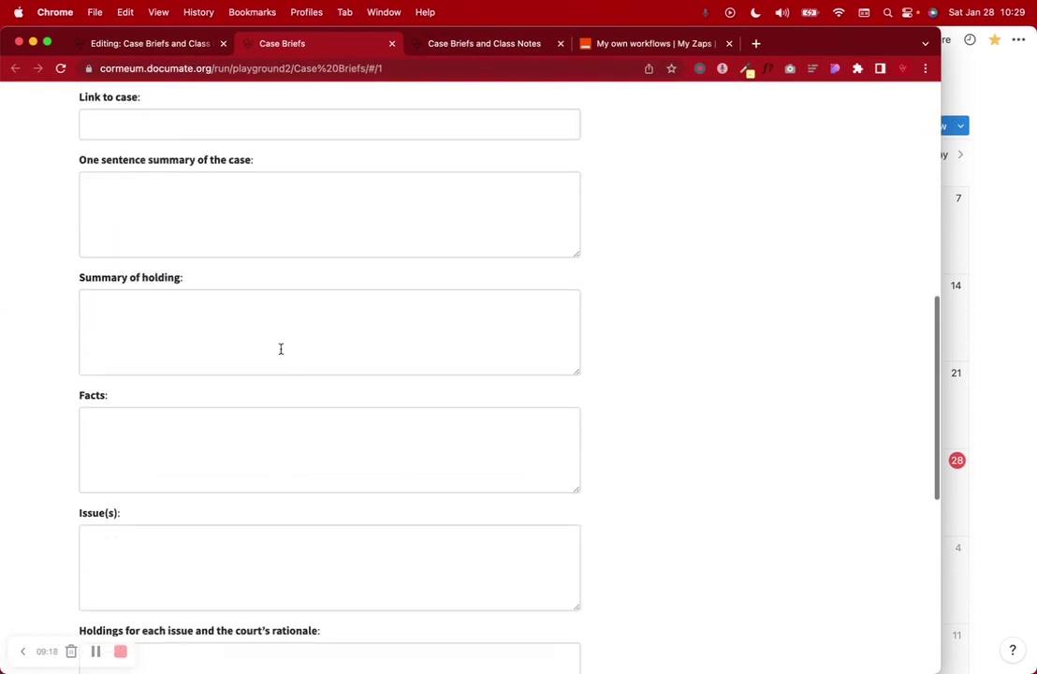
scroll(281, 349, up, 15)
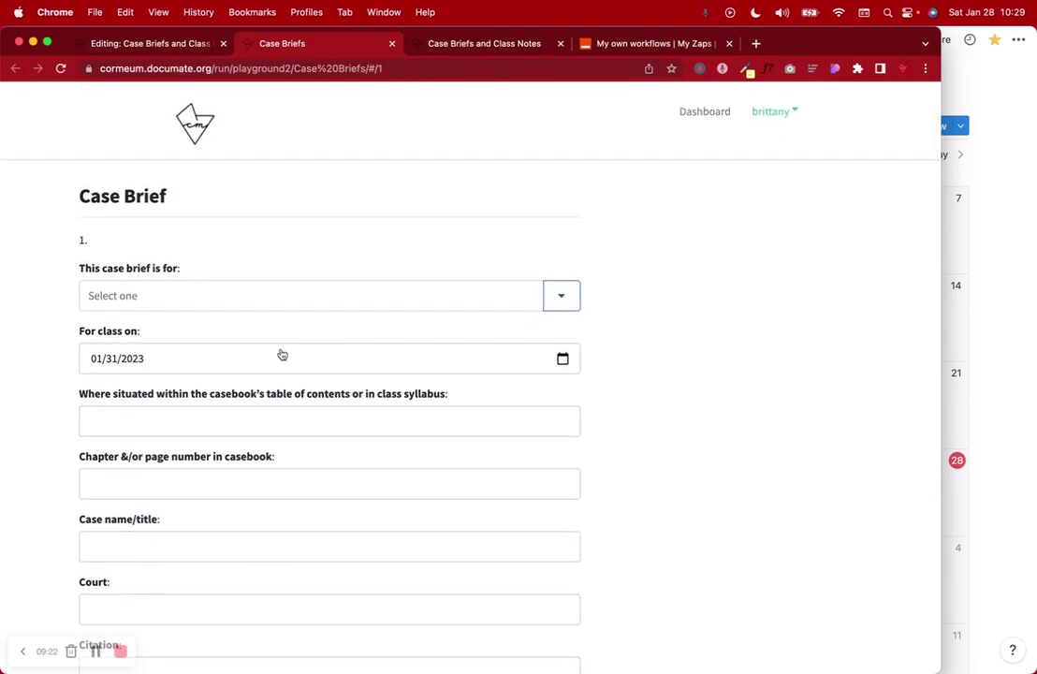
Step: Leave the Case Briefs and Class Notes editor for the dashboard and open the Case Briefs workflow for editing
click(157, 49)
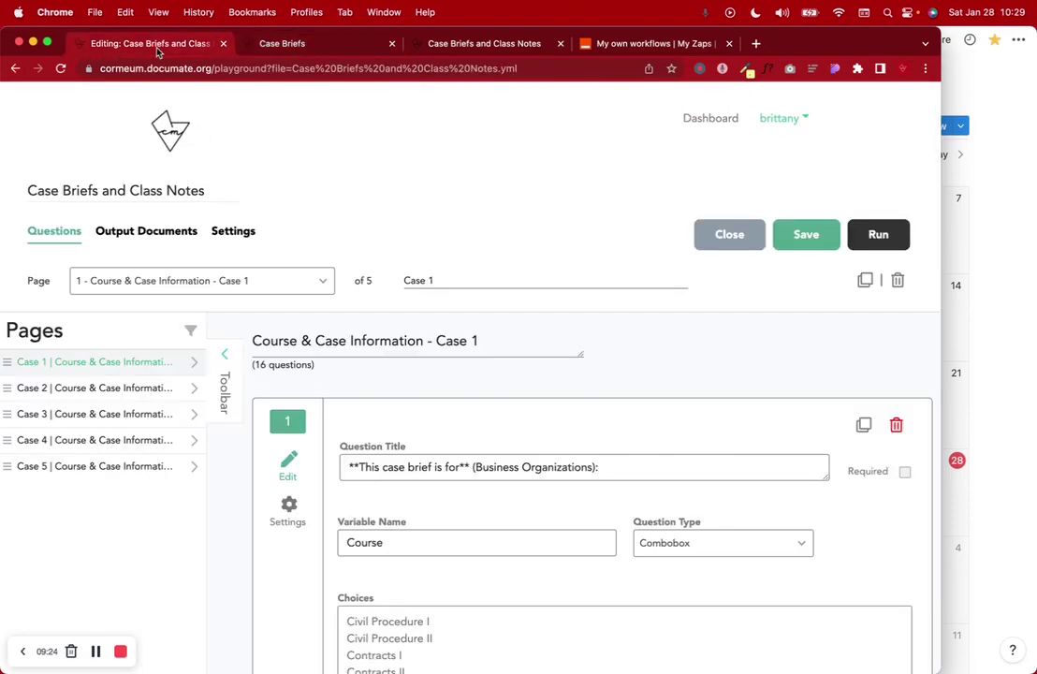
click(696, 118)
scroll(277, 362, down, 1)
scroll(276, 360, down, 5)
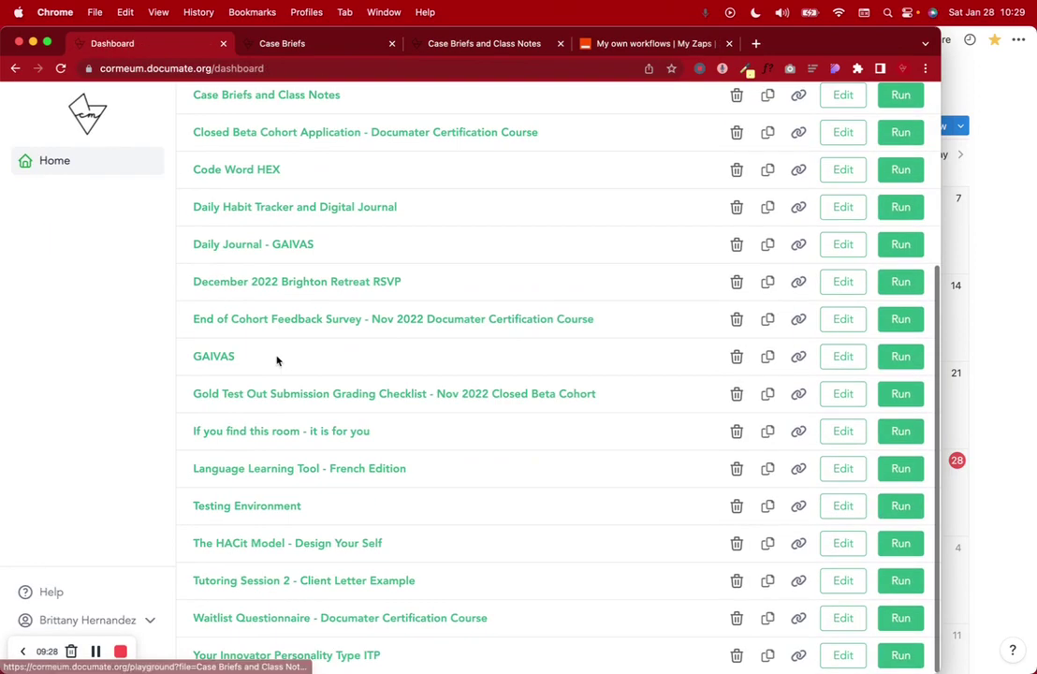
scroll(266, 232, up, 6)
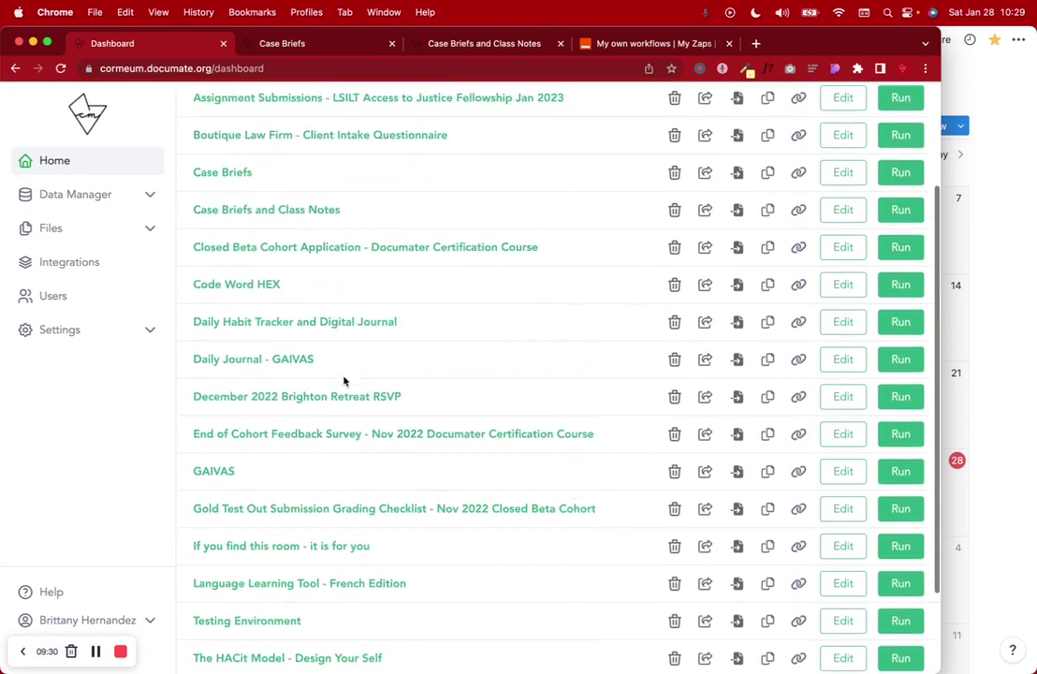
click(844, 321)
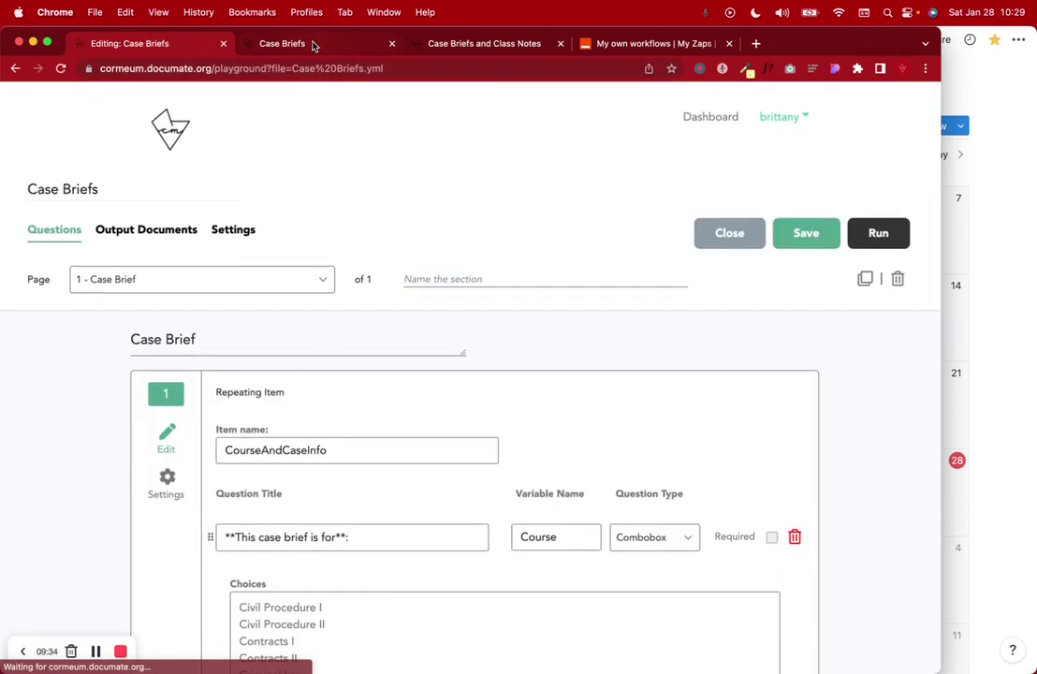
Step: Compare the course choices in the Case Briefs editor with the course list in the running questionnaire
scroll(437, 446, down, 3)
scroll(437, 446, down, 2)
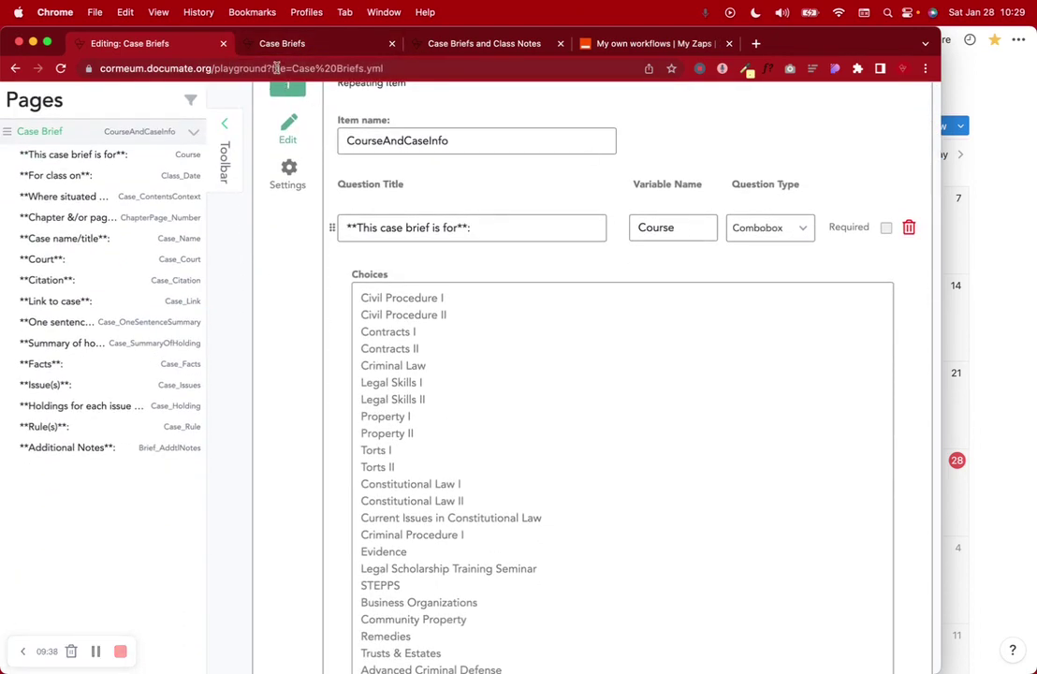
key(ctrl+Tab)
click(562, 295)
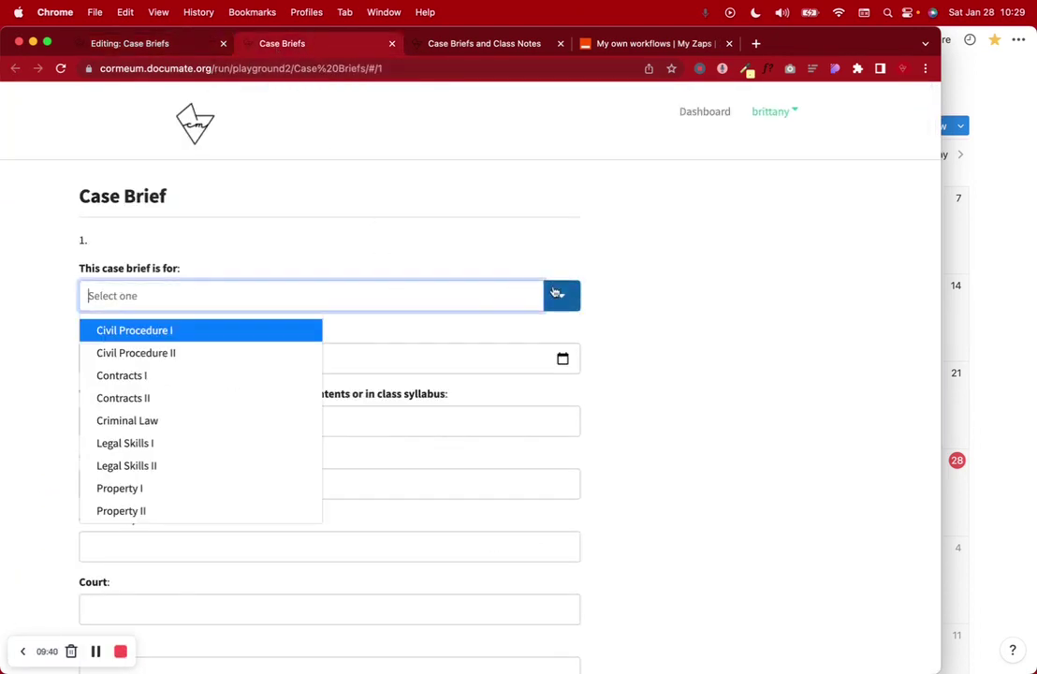
scroll(201, 468, down, 3)
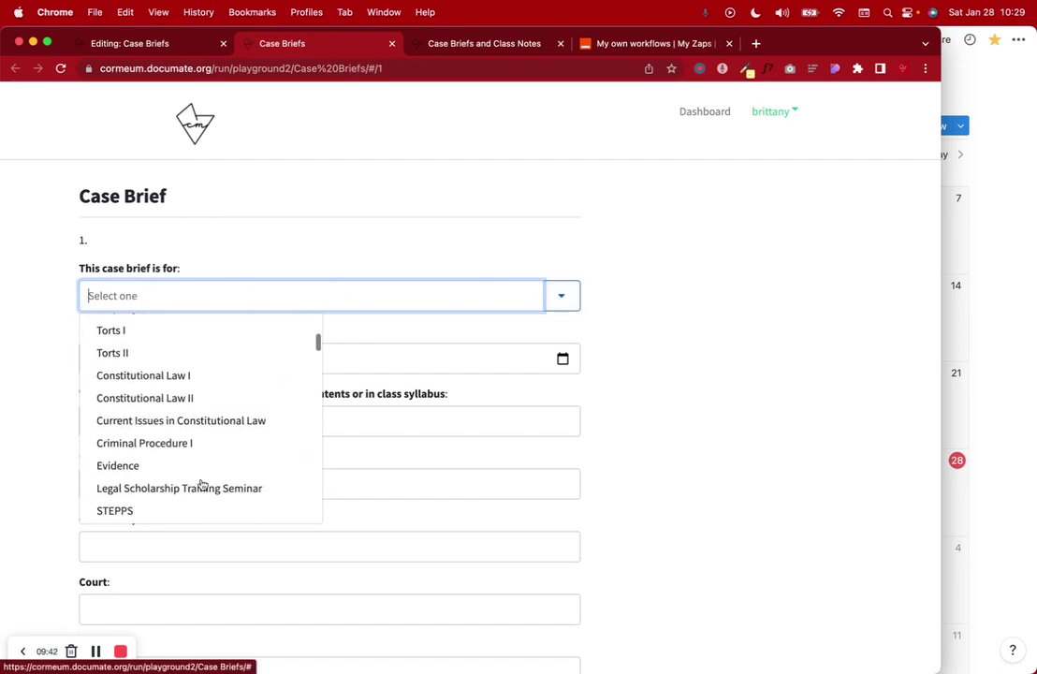
click(74, 215)
Step: Examine the question titles, variable names and question types in the CourseAndCaseInfo repeating item in the Case Briefs editor
click(150, 37)
scroll(560, 325, down, 15)
scroll(559, 324, down, 3)
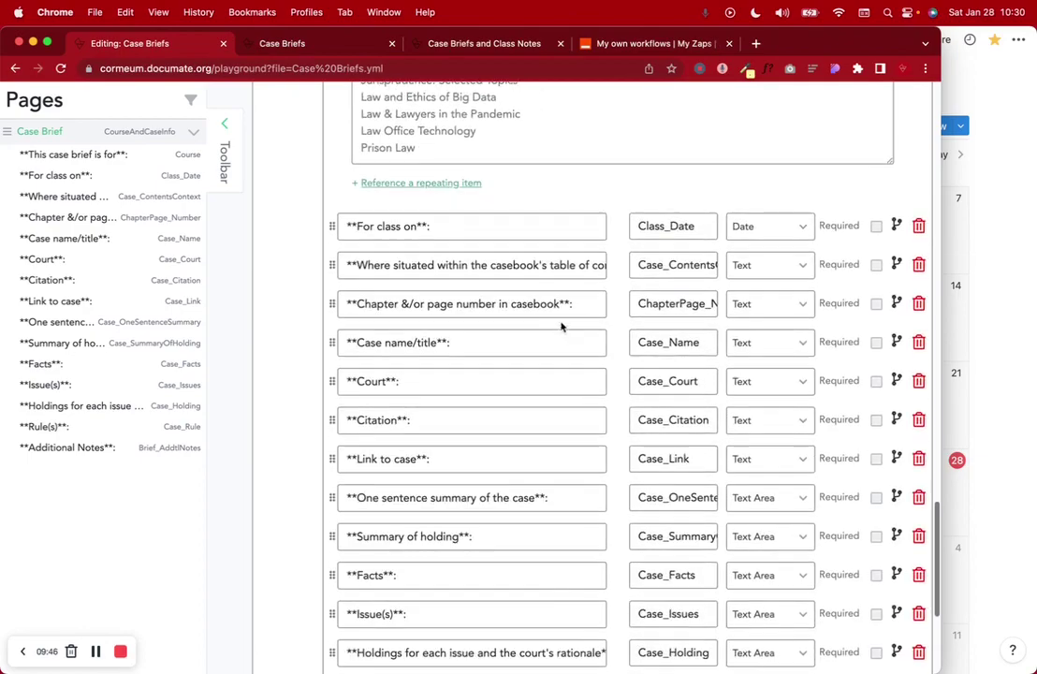
scroll(769, 522, down, 3)
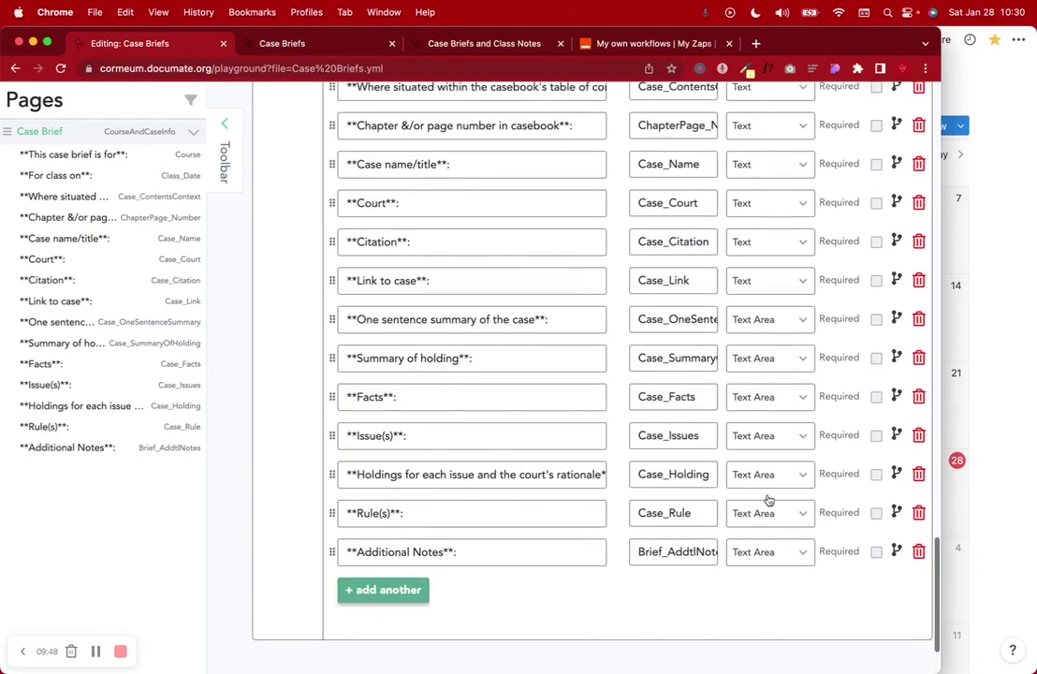
scroll(778, 567, up, 10)
scroll(777, 565, up, 10)
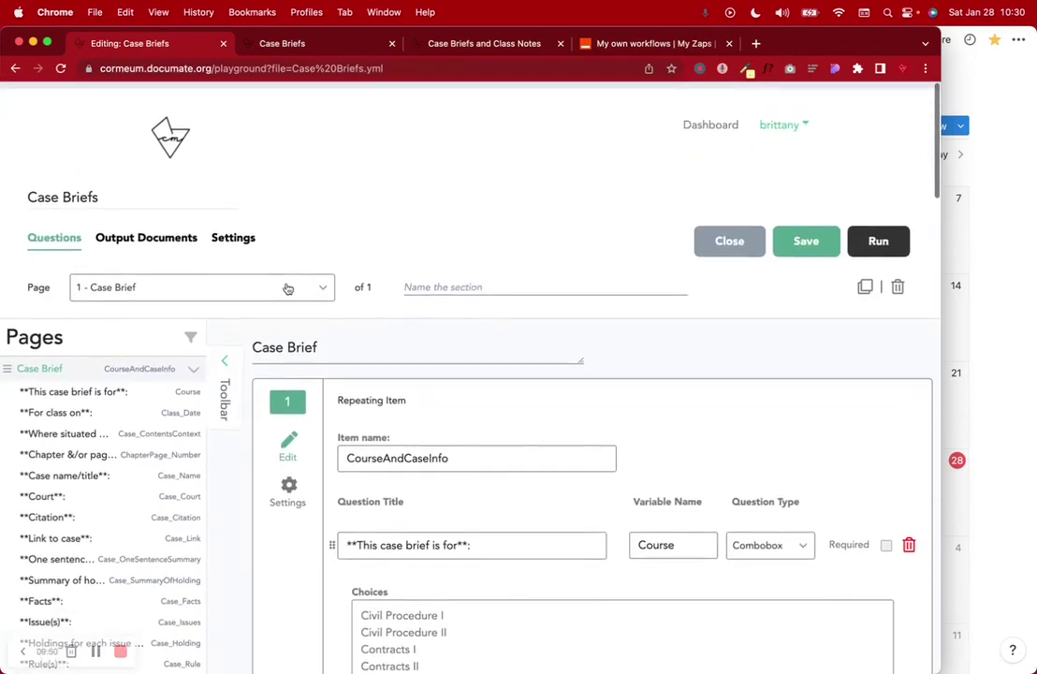
Step: Inspect the Case Briefs output document and the repeating-item and Case_Name variables in its file name, and minimize its details
click(134, 241)
scroll(414, 377, down, 2)
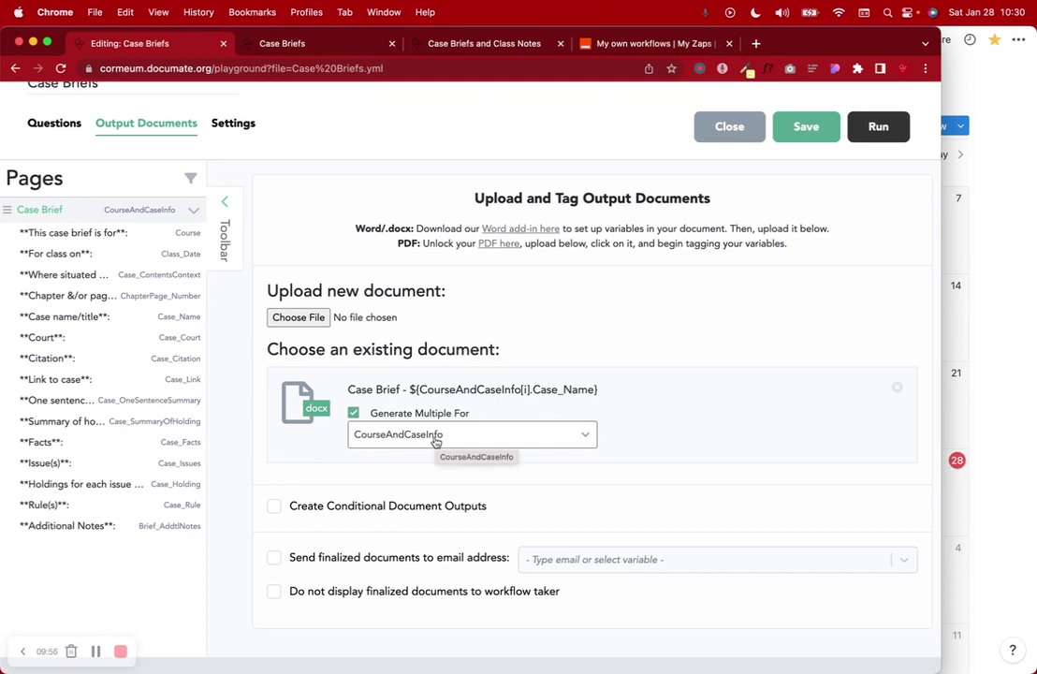
click(404, 388)
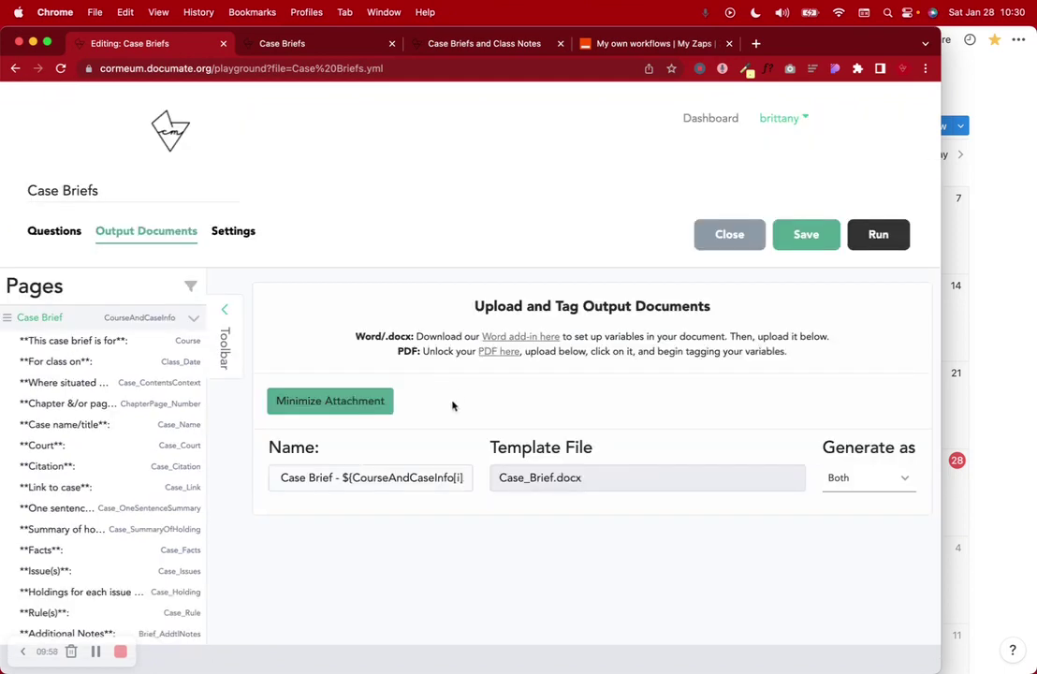
click(337, 478)
key(super+Right)
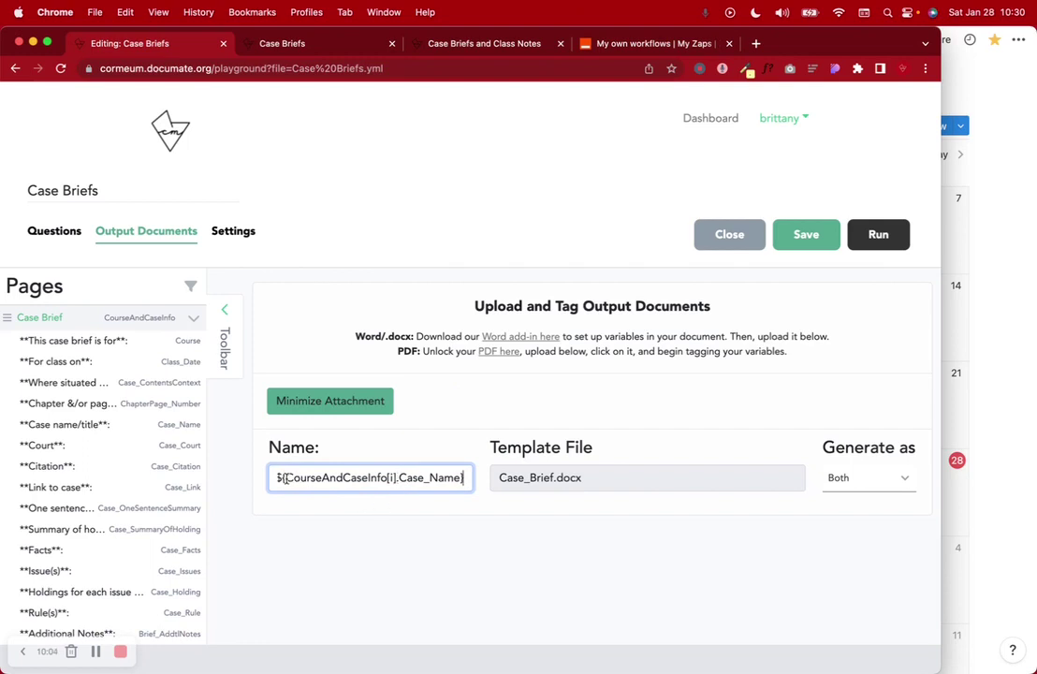
drag(302, 478, 442, 479)
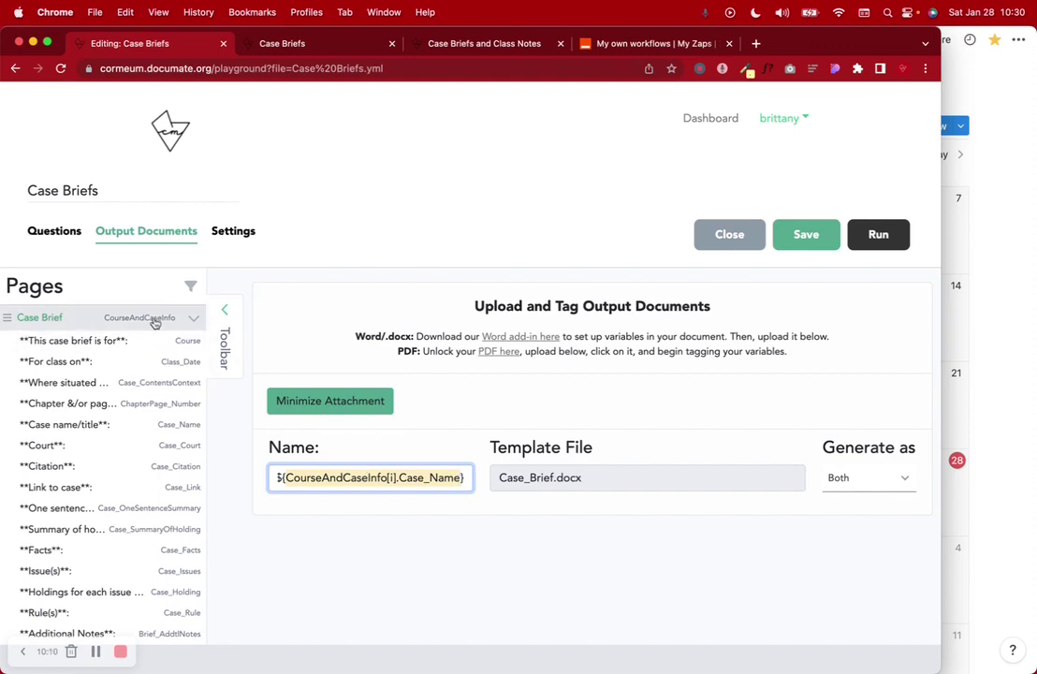
click(390, 478)
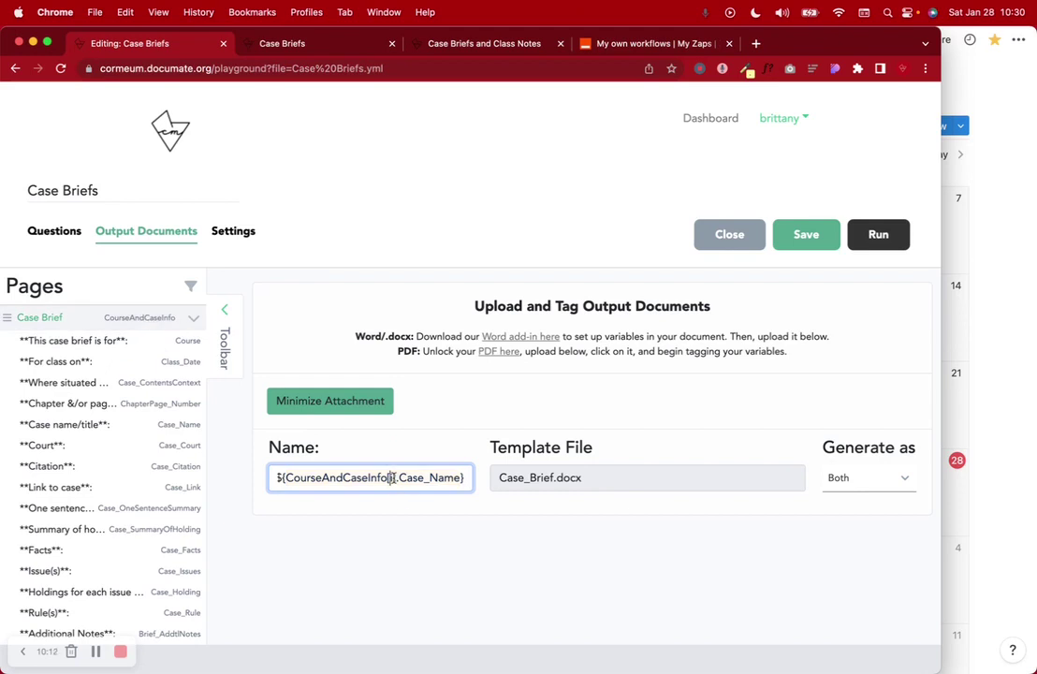
drag(399, 477, 456, 481)
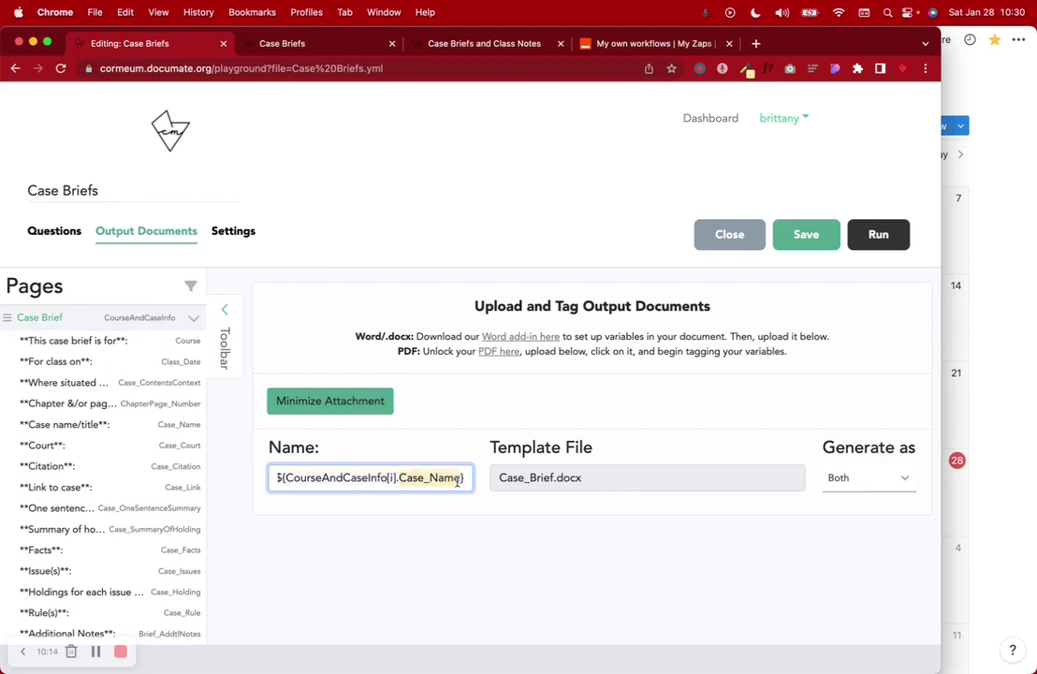
click(456, 574)
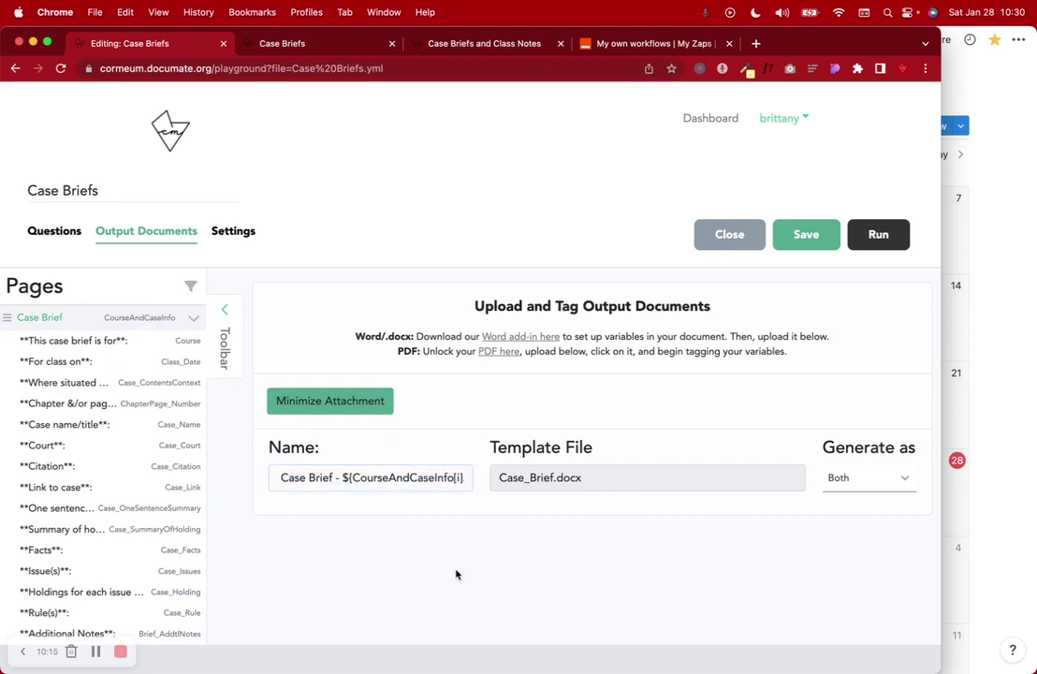
click(328, 401)
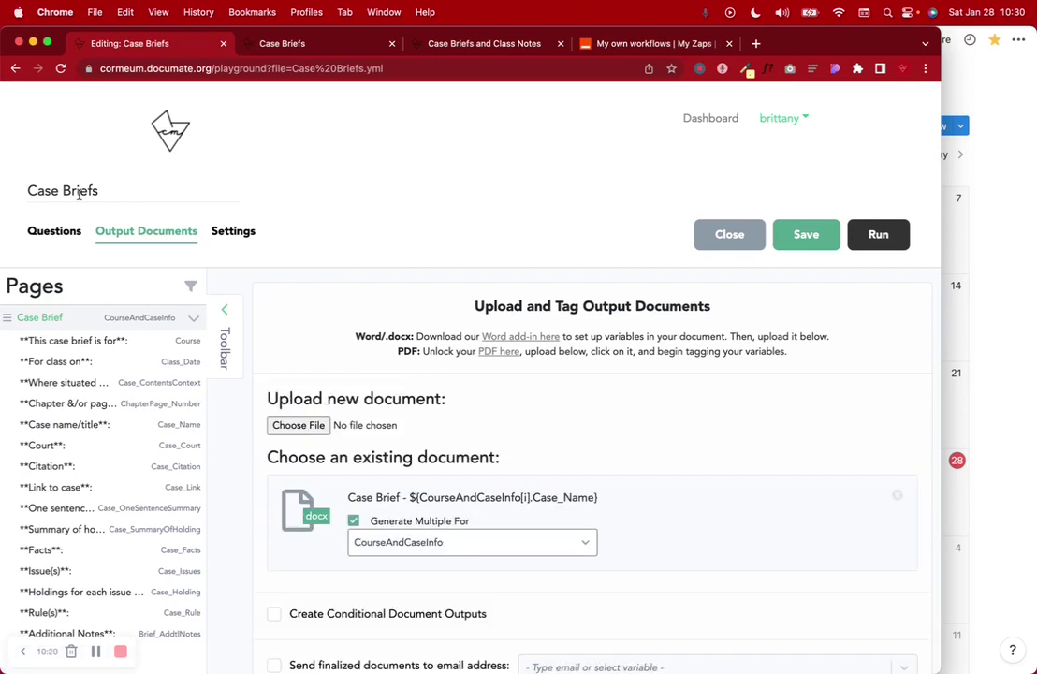
Step: Return to the Case Briefs questions, close the running Case Briefs questionnaire, and view the Case Briefs and Class Notes questionnaire
click(58, 231)
click(281, 47)
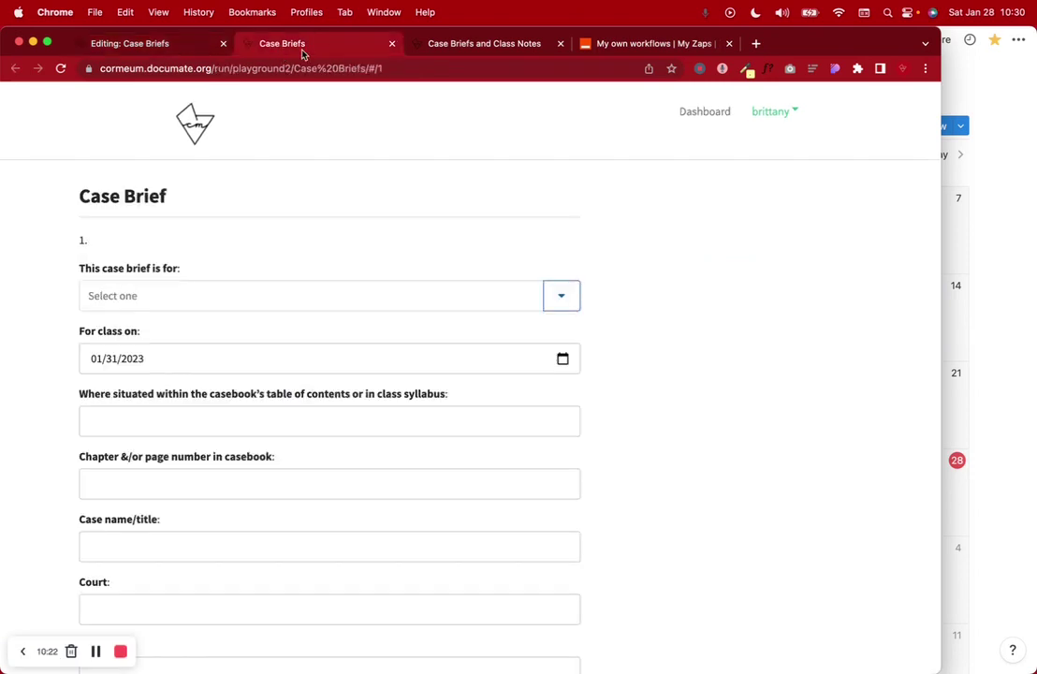
click(393, 44)
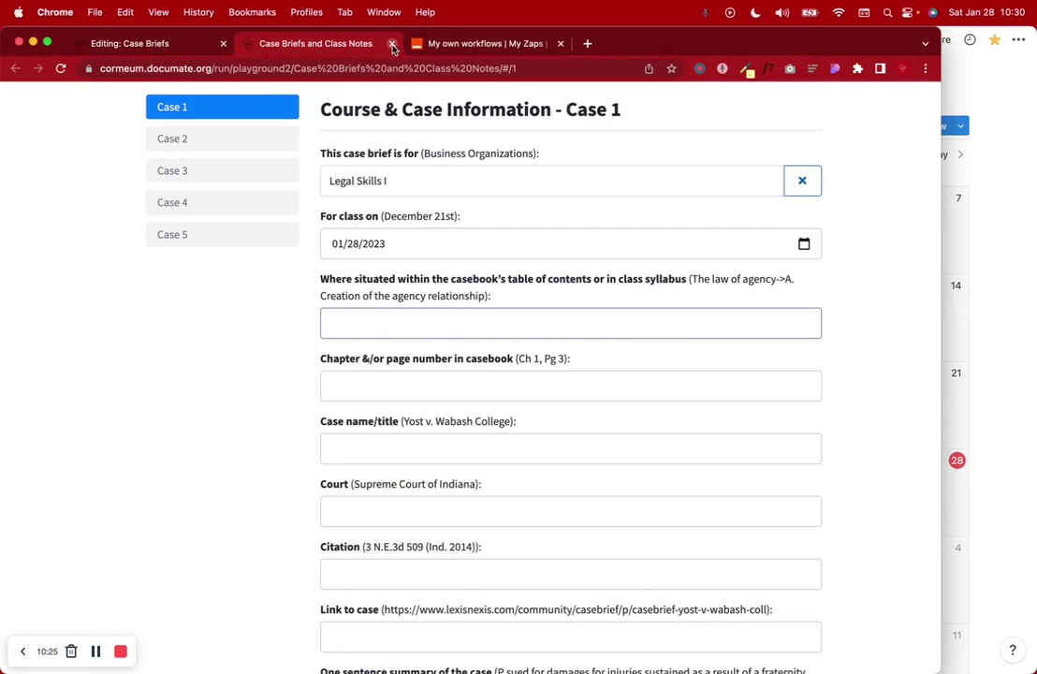
scroll(464, 294, up, 2)
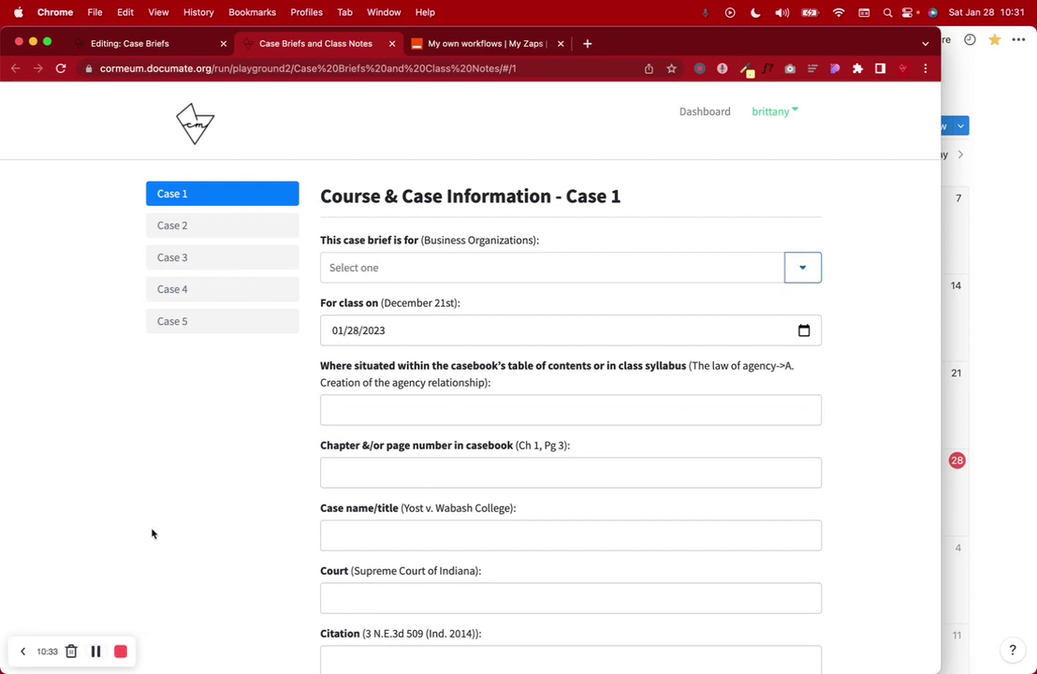
Step: Create a new workflow named "TEMPLATE Case Briefs and Class Notes" from the dashboard
click(153, 44)
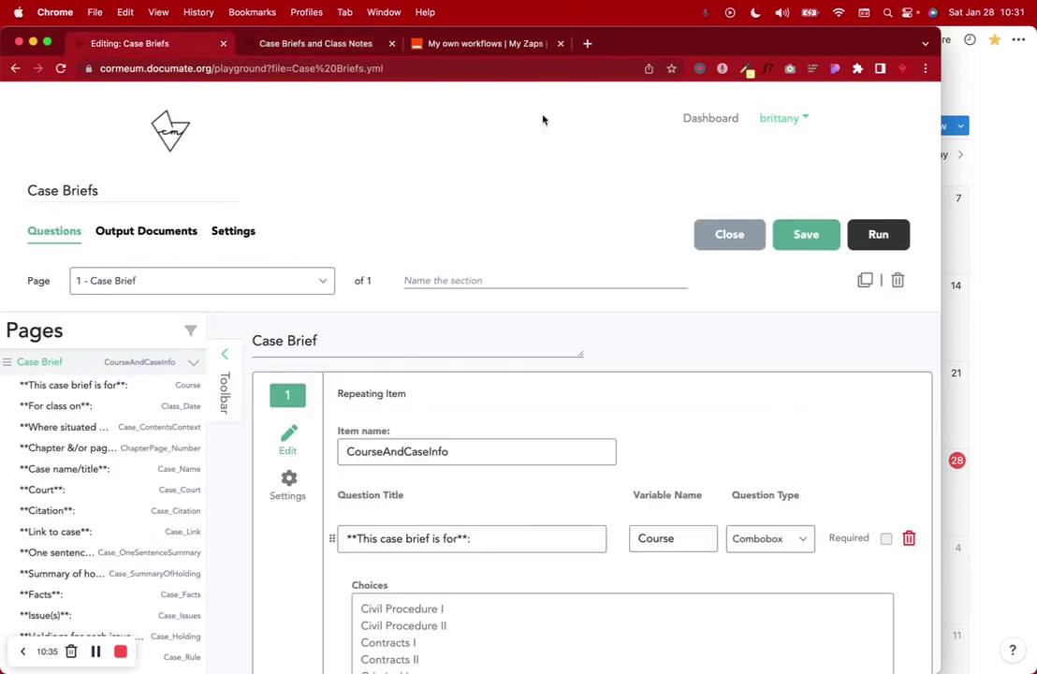
click(711, 119)
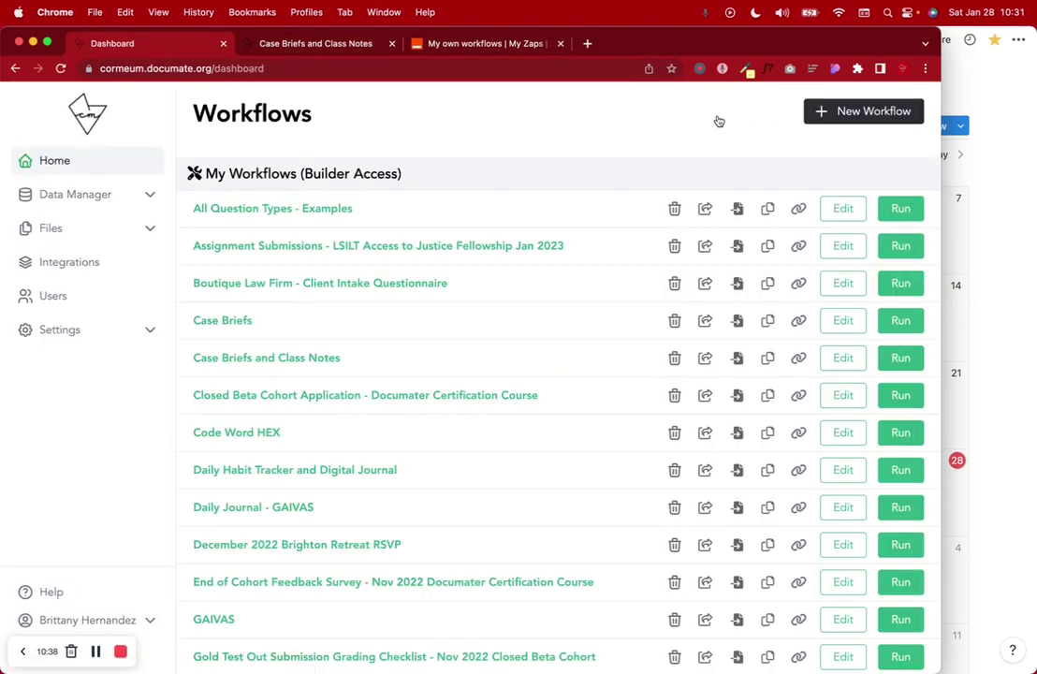
click(851, 114)
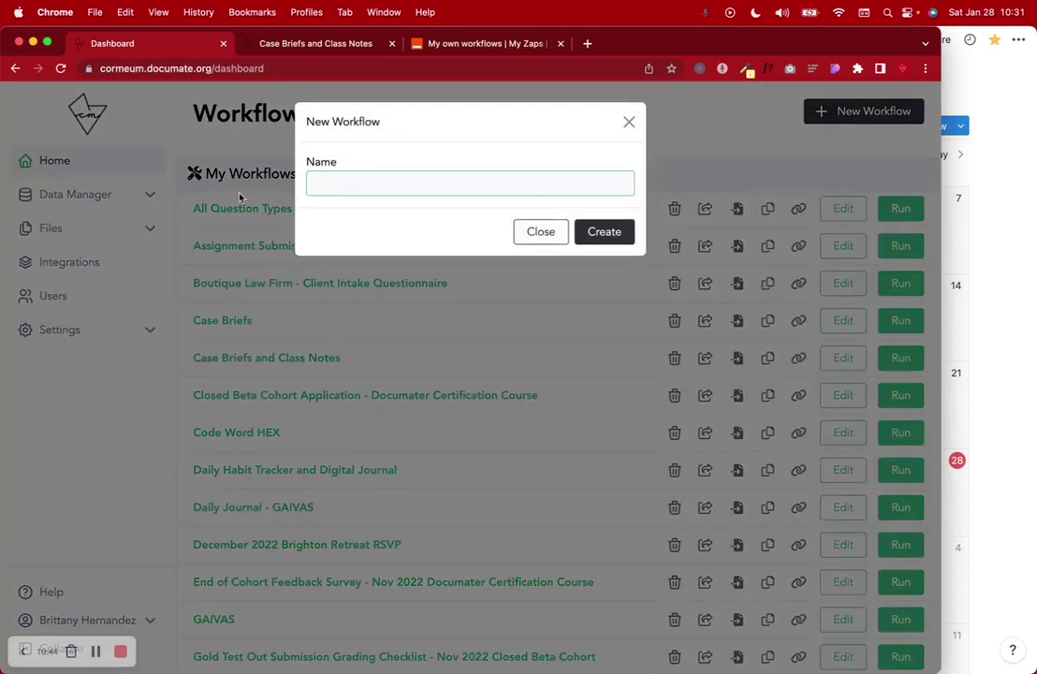
text(TEMPLATE Case)
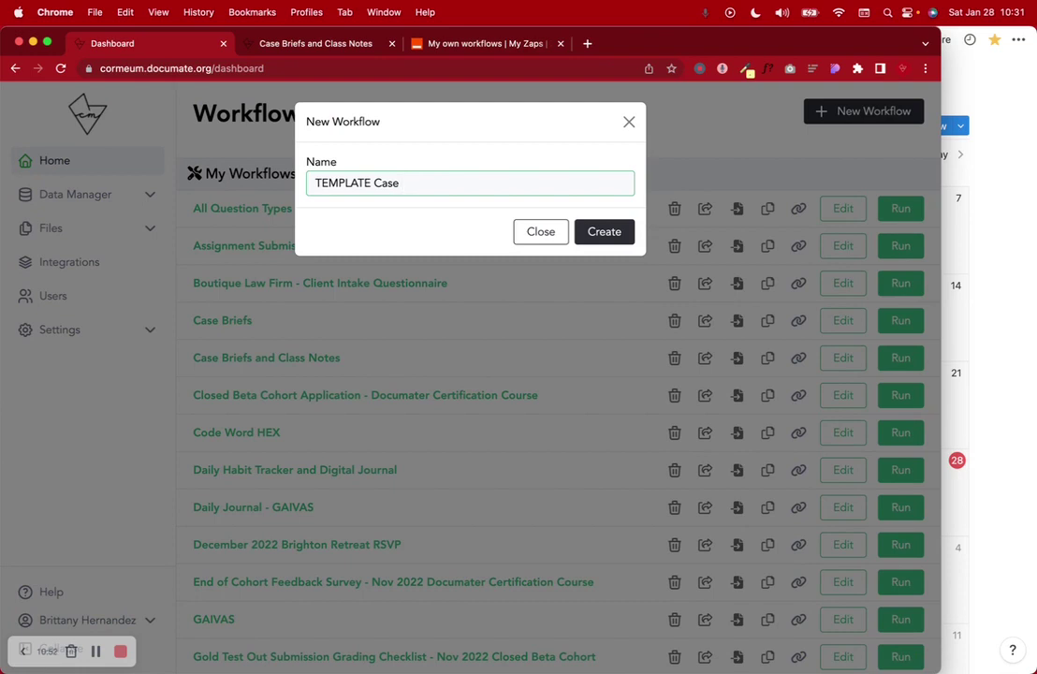
text(Briefs and Class Notes)
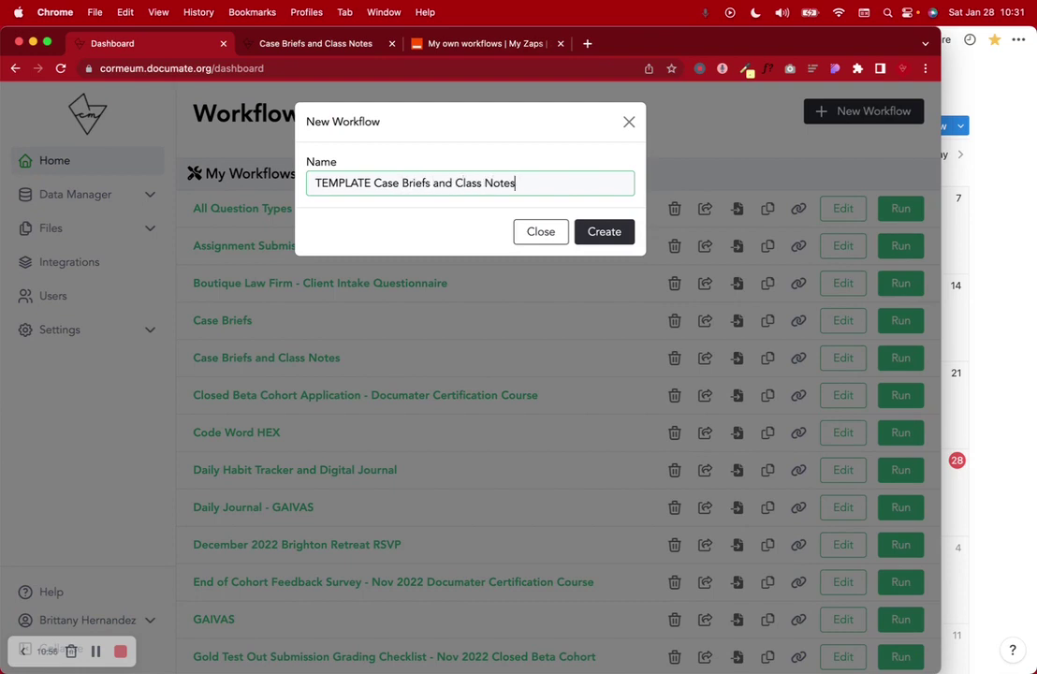
click(600, 235)
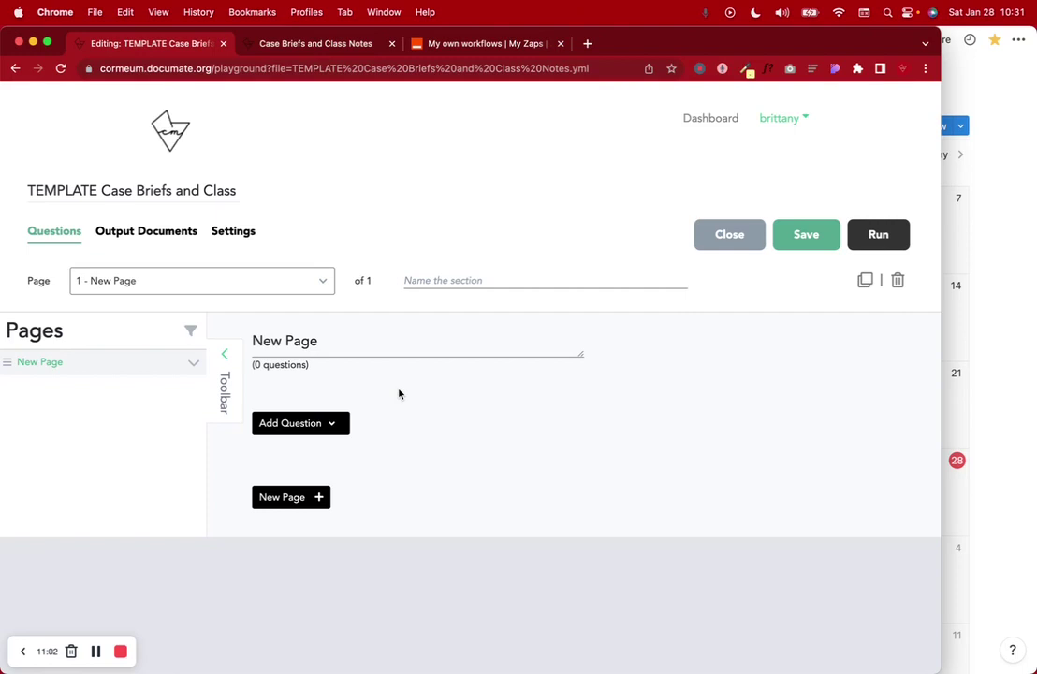
Step: Save the new template workflow, run it, and highlight the New Page heading in the running questionnaire
click(807, 232)
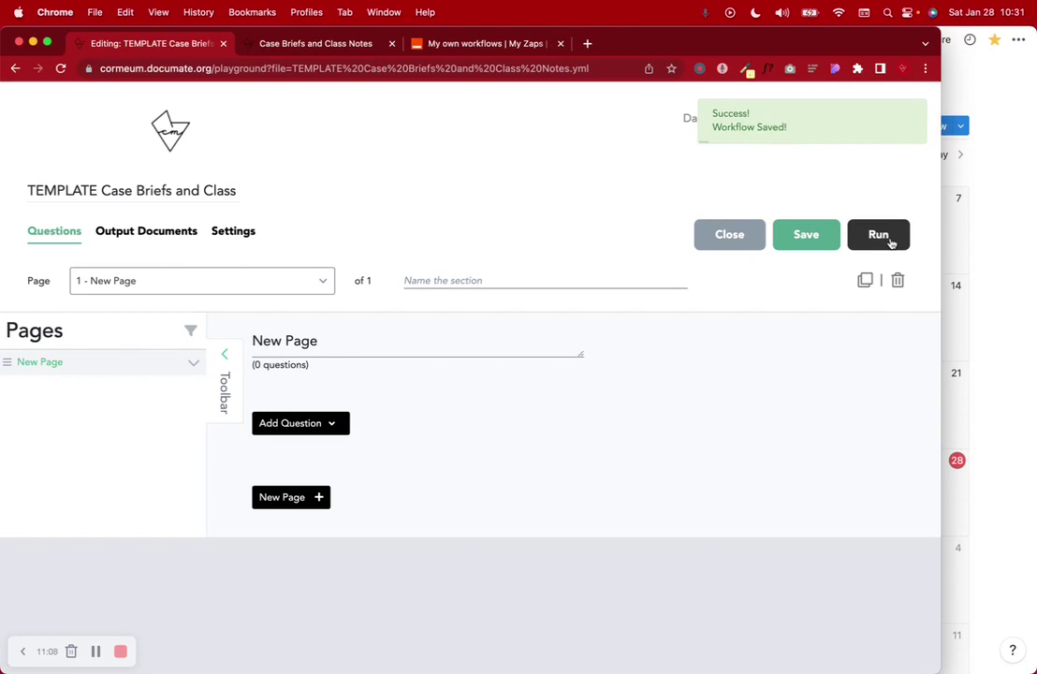
click(885, 238)
drag(75, 204, 286, 206)
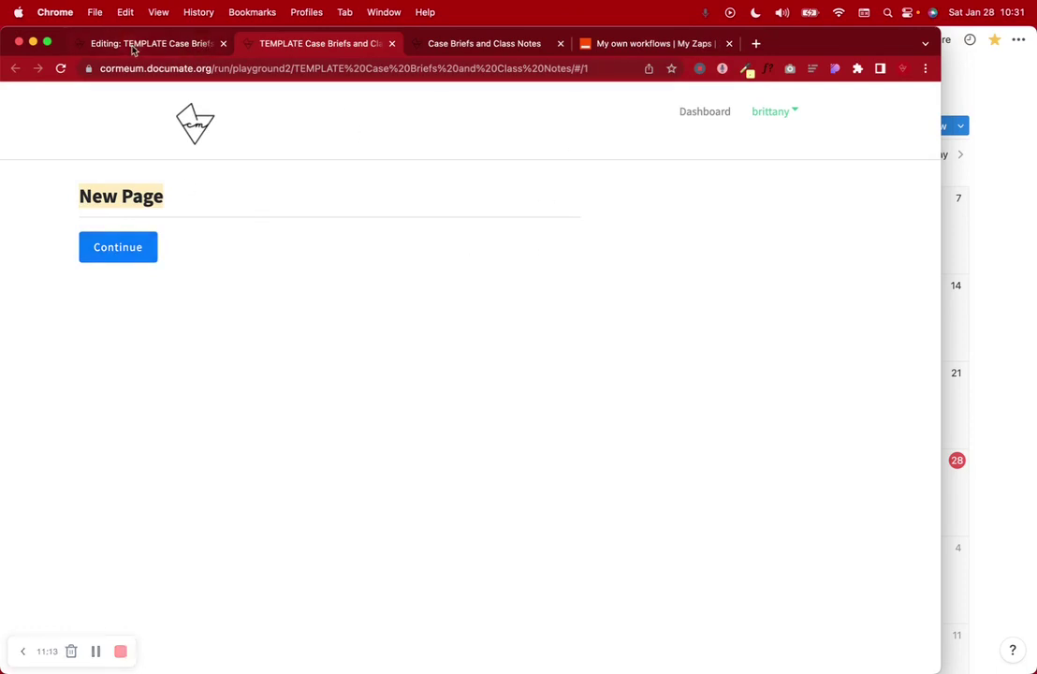
Step: Check the template's editor against its running page, and open the account menu on the running page
click(133, 47)
click(285, 45)
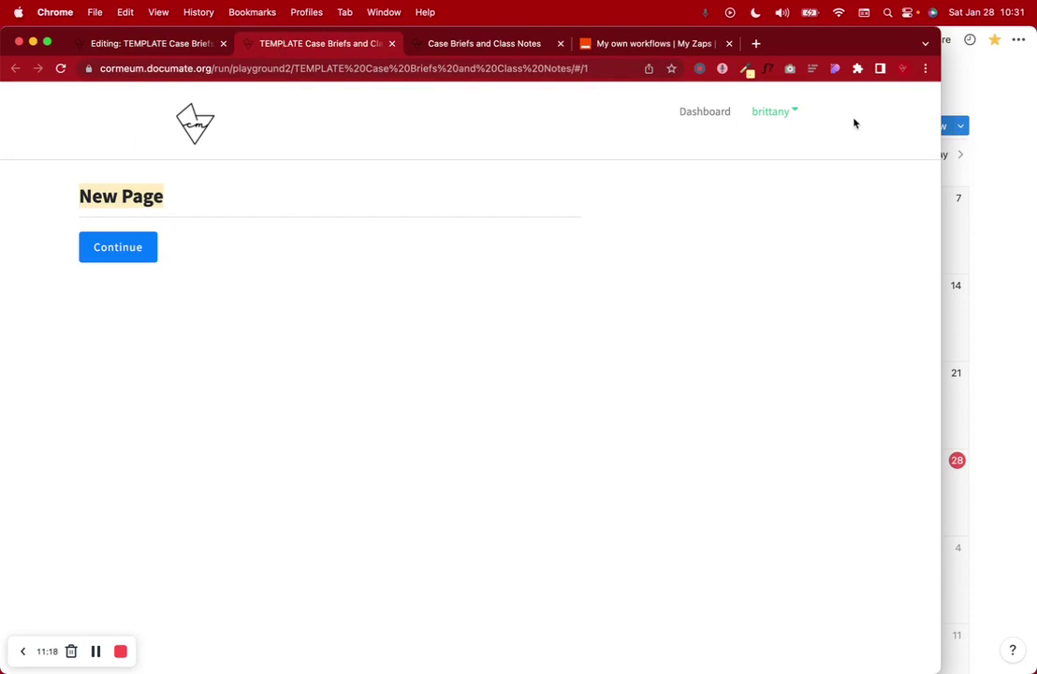
click(793, 112)
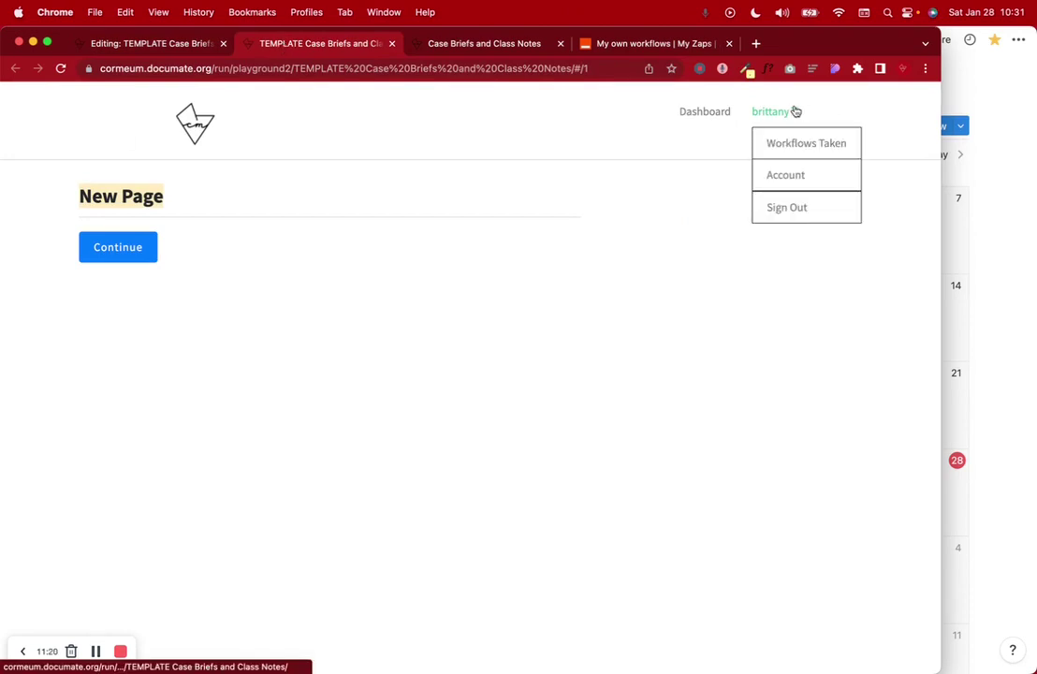
Step: Close the template's running page and reorder the browser tabs so the Case Briefs and Class Notes questionnaire precedes the template editor
click(281, 184)
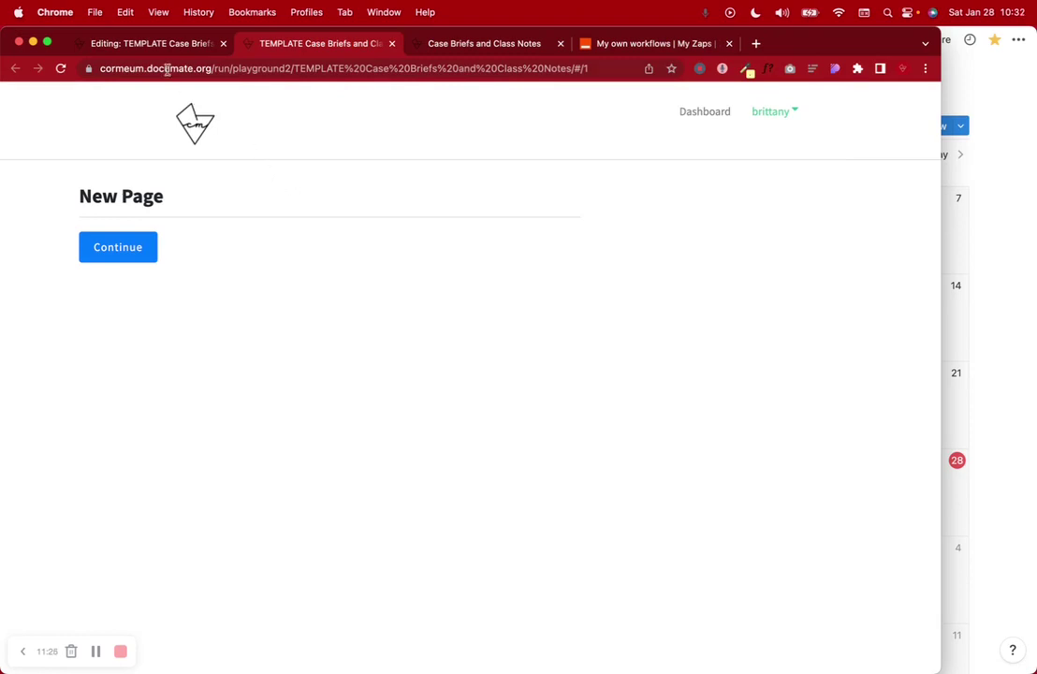
click(150, 44)
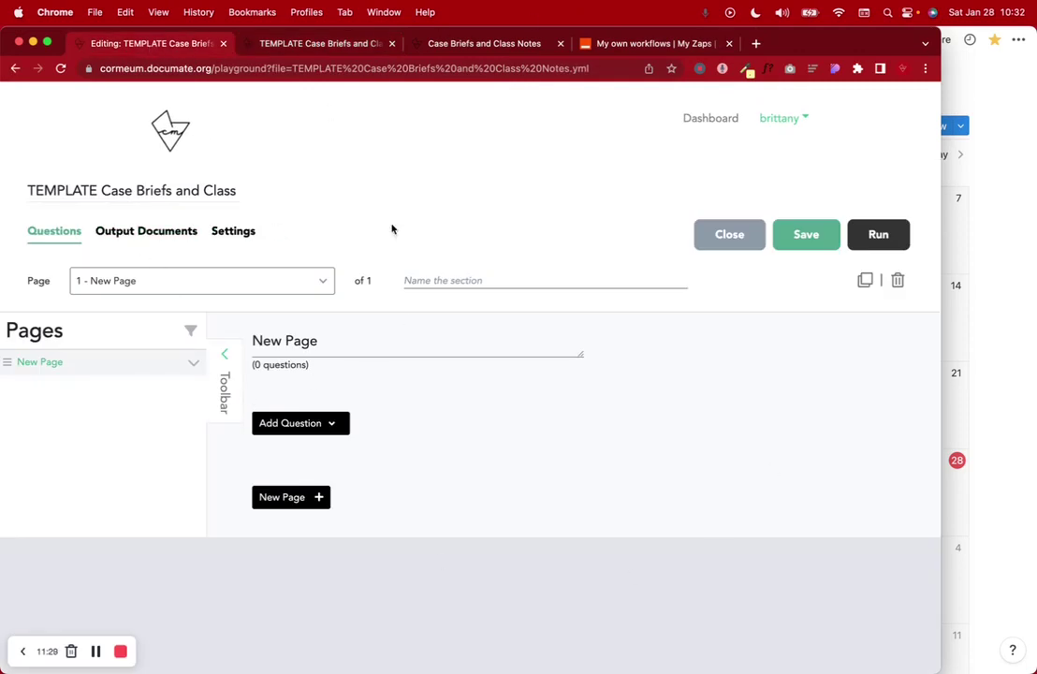
click(332, 44)
click(391, 44)
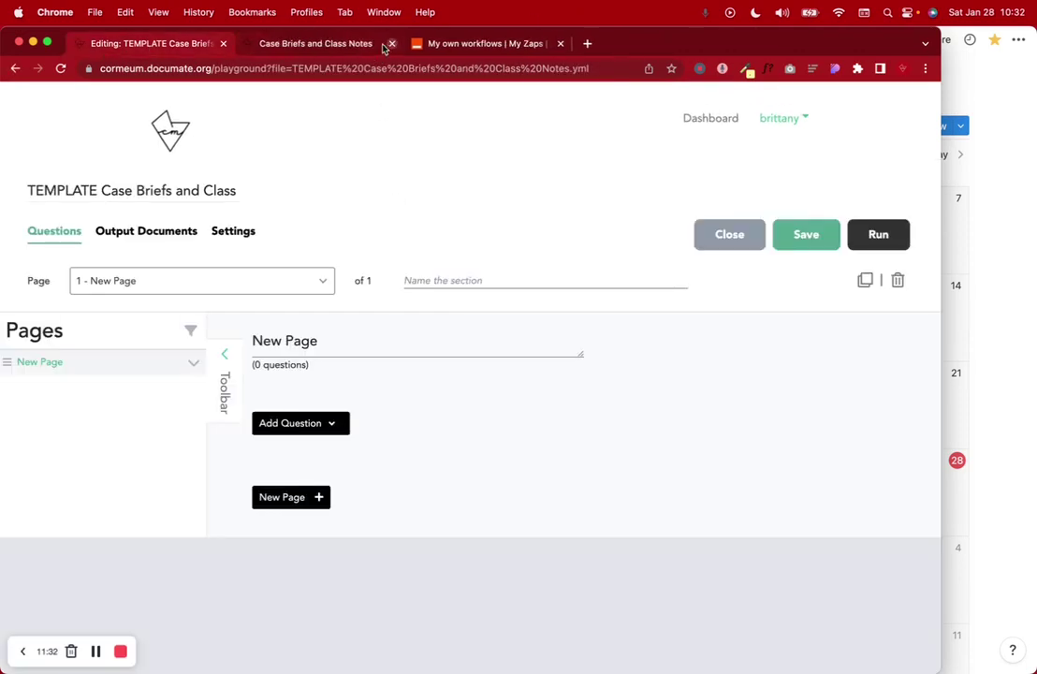
click(357, 47)
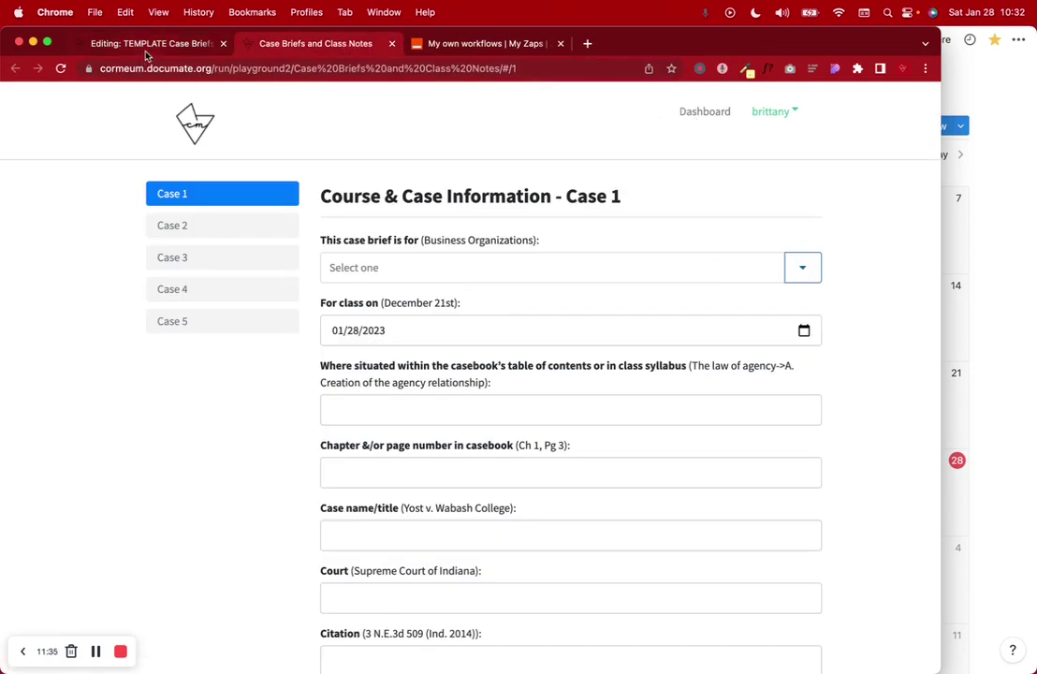
drag(125, 44, 256, 50)
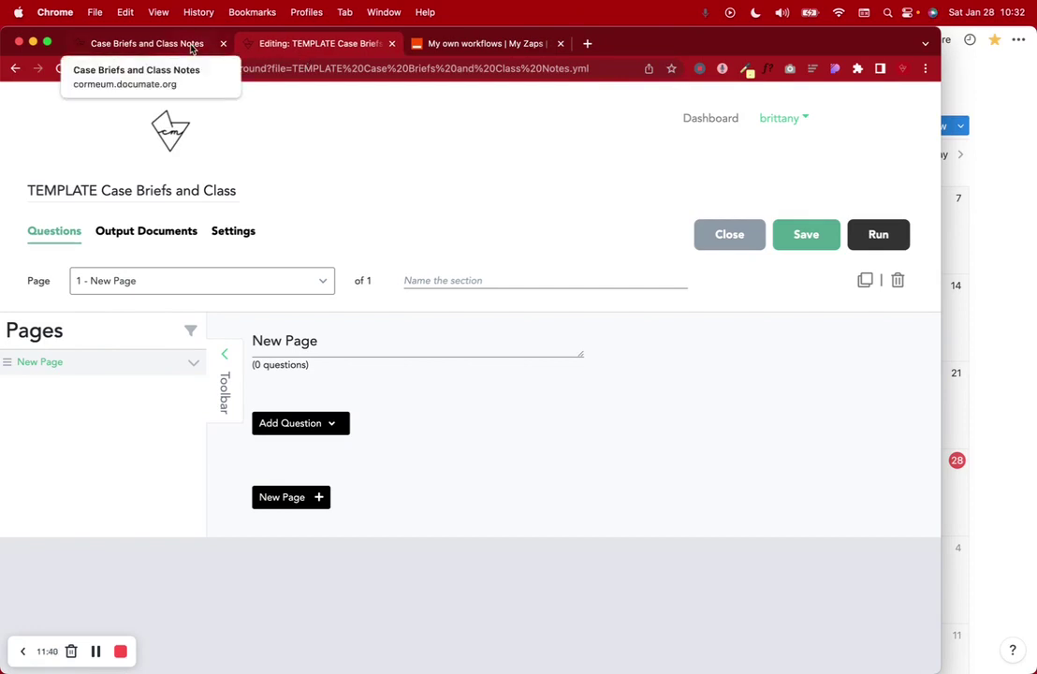
Step: Title the template's page "Course & Case Information - Case 1", copying the heading from the Case Briefs and Class Notes questionnaire
click(191, 45)
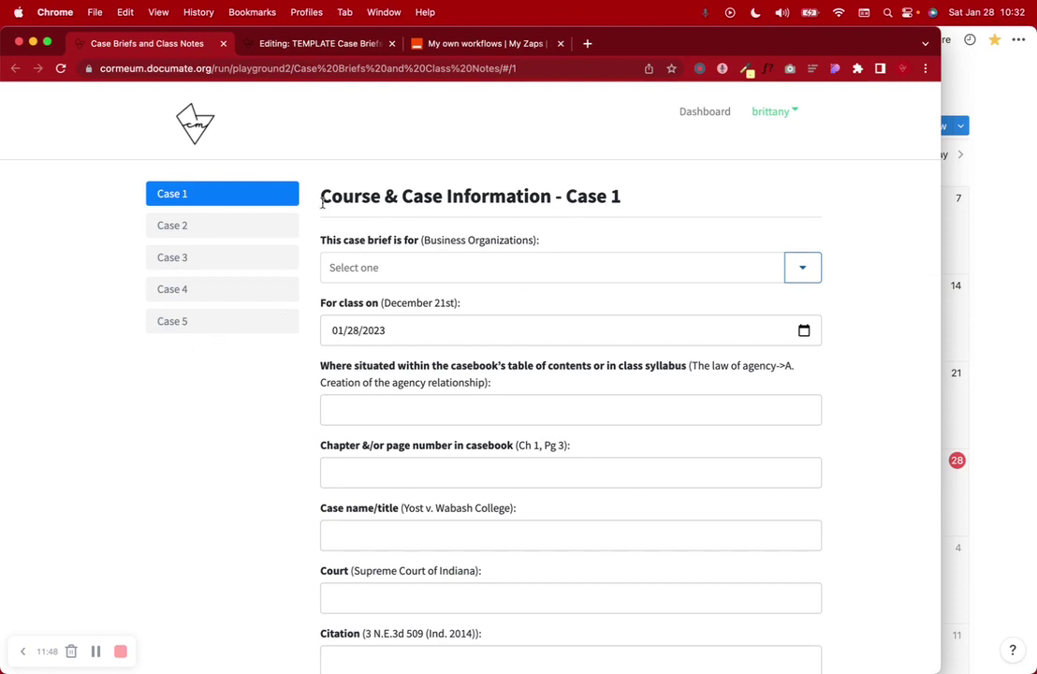
drag(317, 200, 693, 199)
key(super+c)
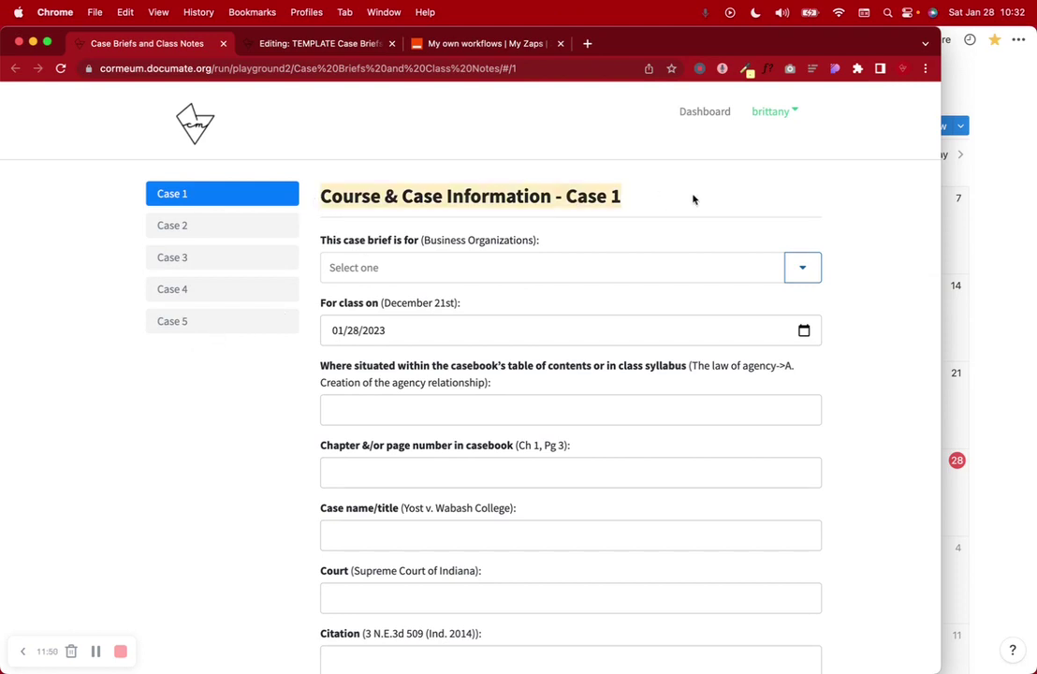
click(265, 44)
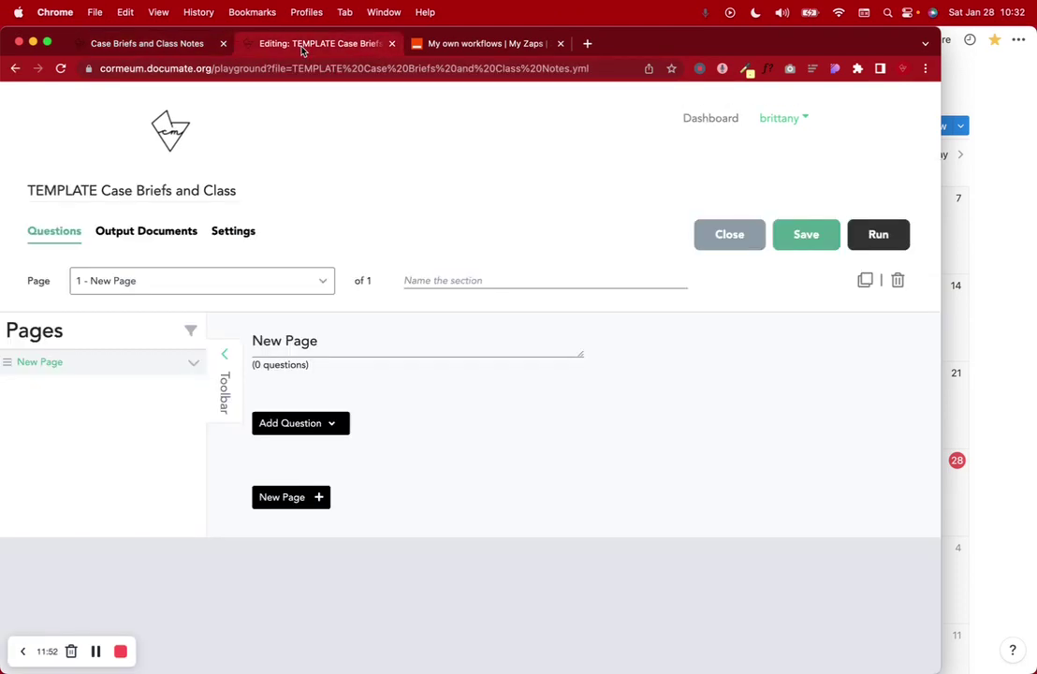
triple_click(294, 340)
key(super+v)
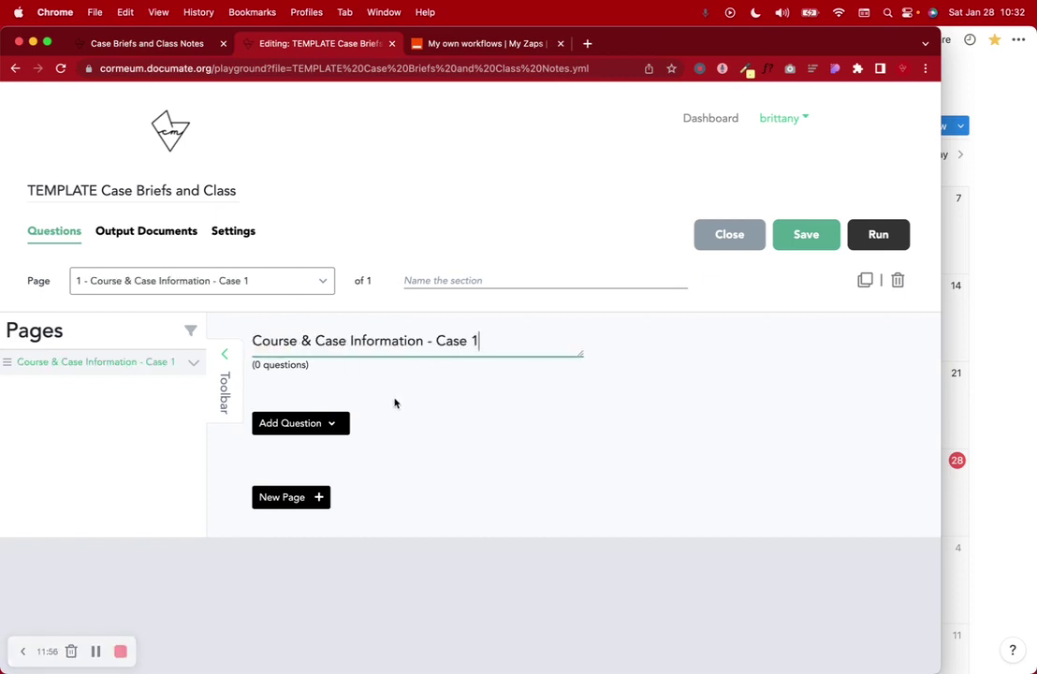
Step: Name the page's section "Case 1" and check it against the section list in the Case Briefs and Class Notes questionnaire
click(437, 279)
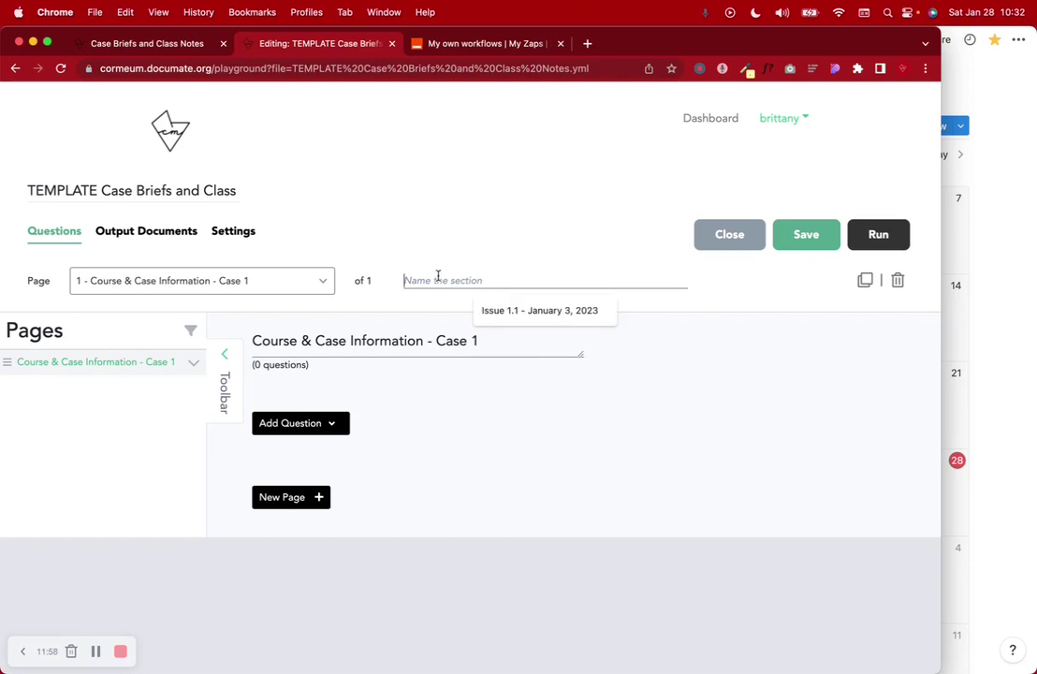
text(Case 1)
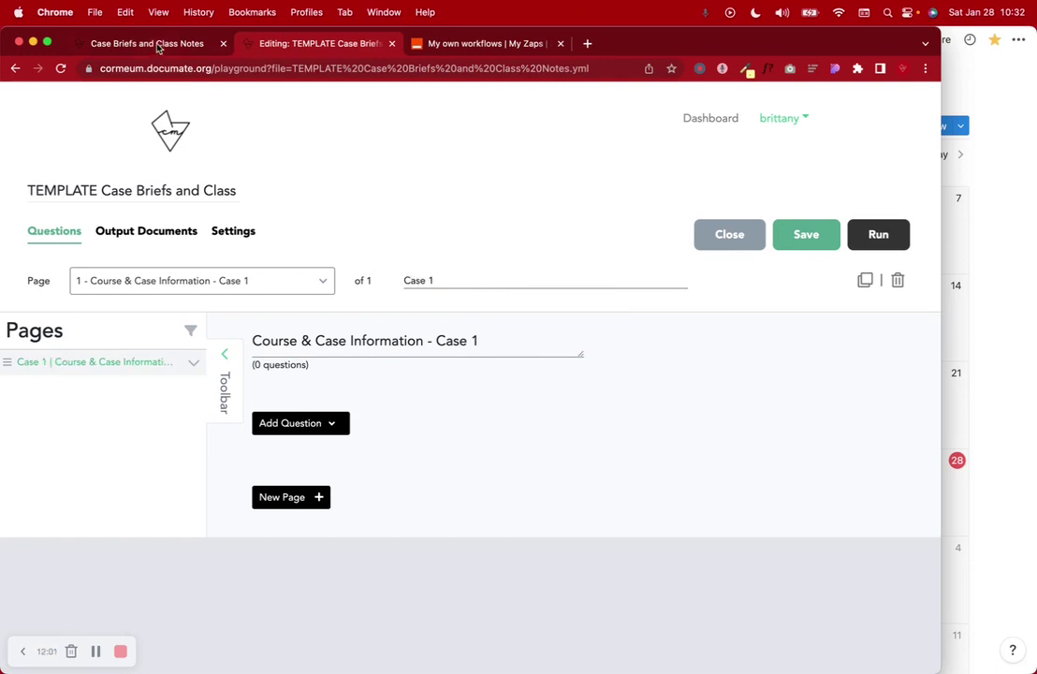
click(156, 43)
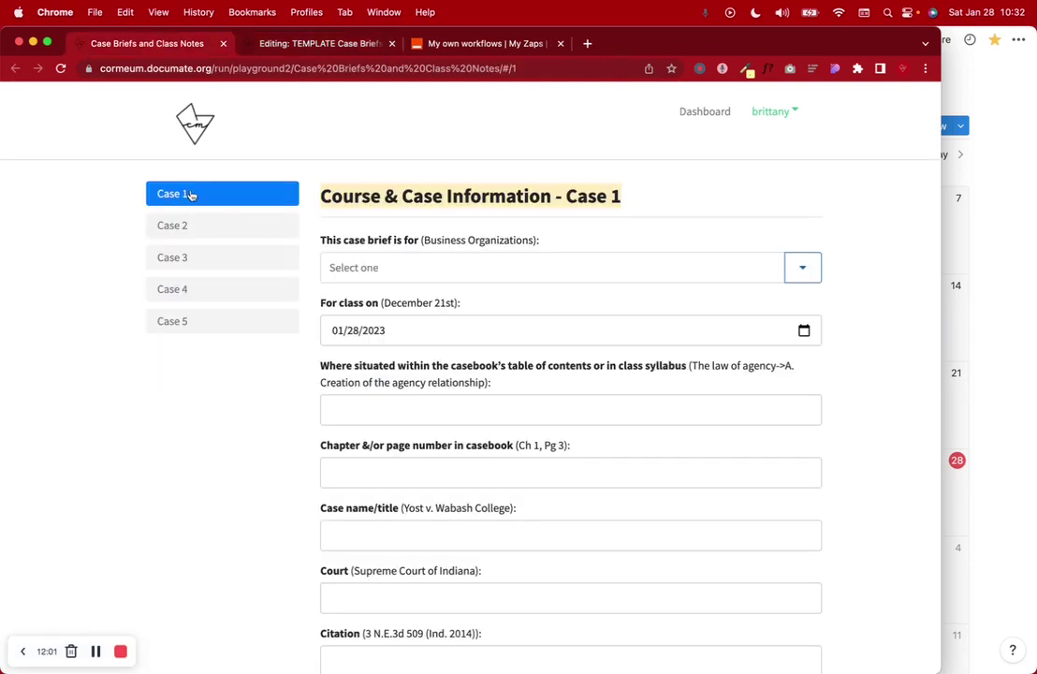
click(262, 44)
text(1)
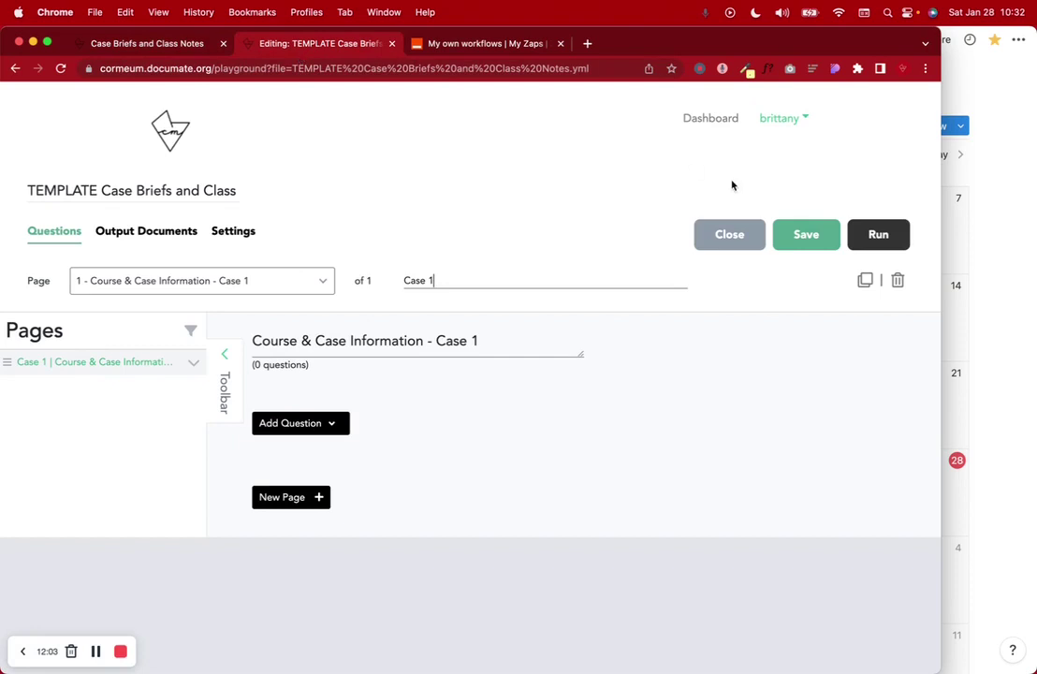
Step: Run the template workflow and compare its page heading with the Case Briefs and Class Notes questionnaire
click(877, 236)
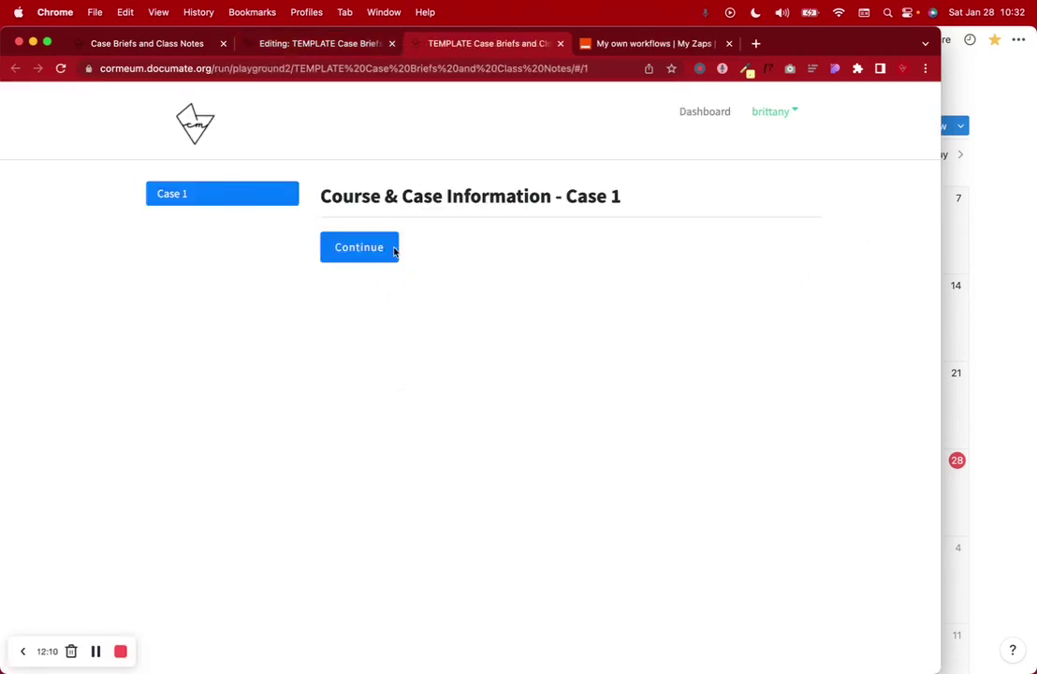
click(161, 45)
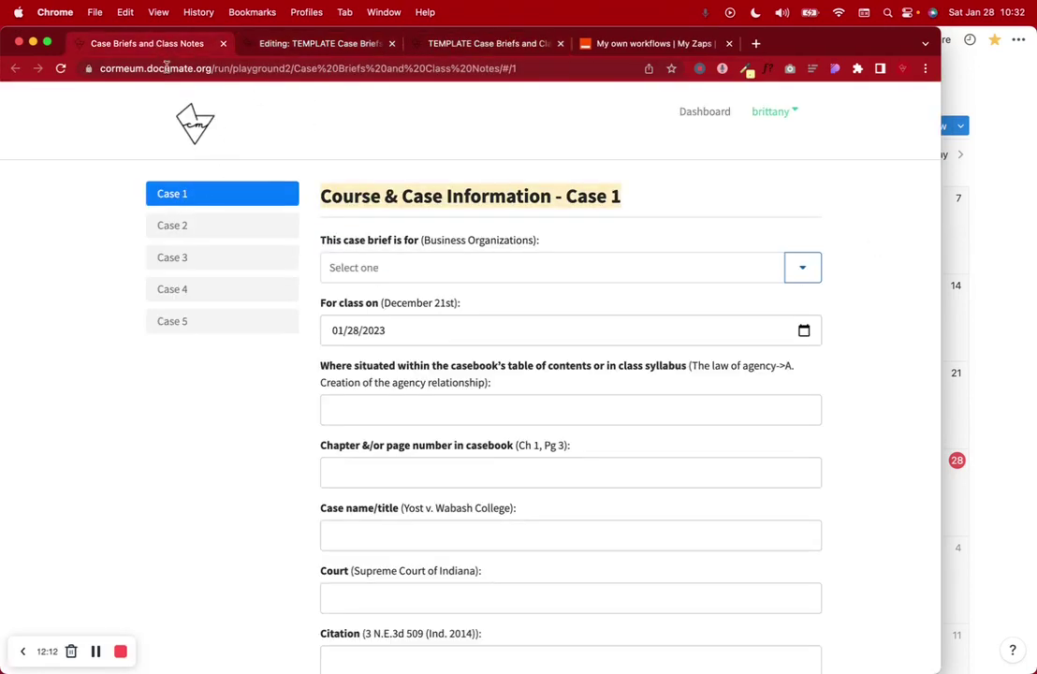
click(490, 45)
drag(323, 192, 636, 199)
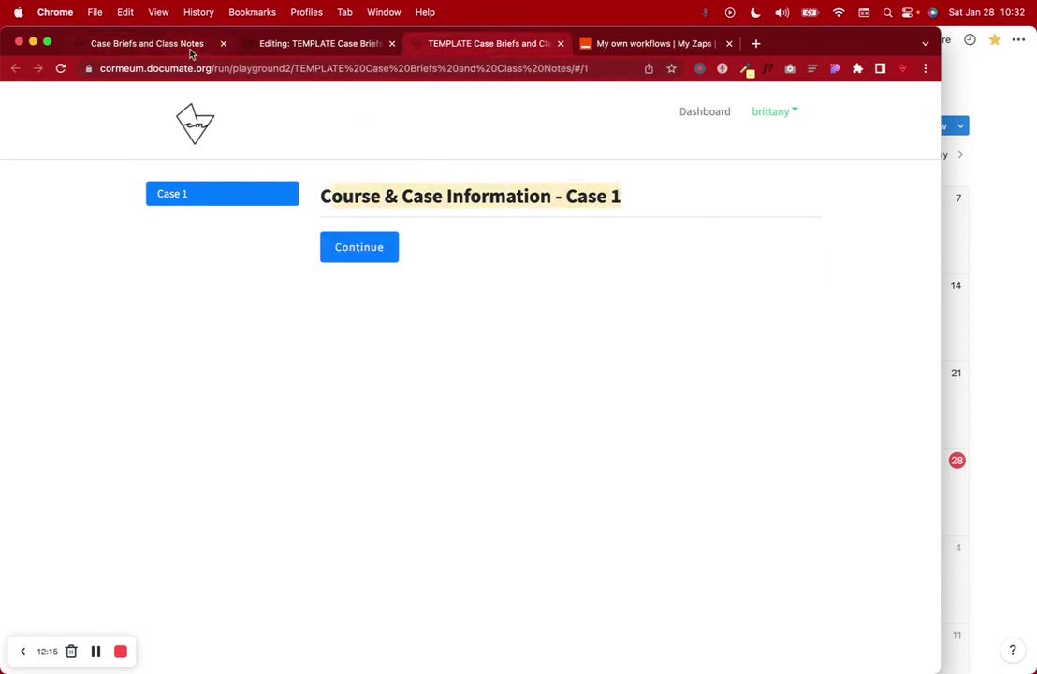
Step: Examine the "This case brief is for" question and its answer field in the Case Briefs and Class Notes questionnaire
click(165, 44)
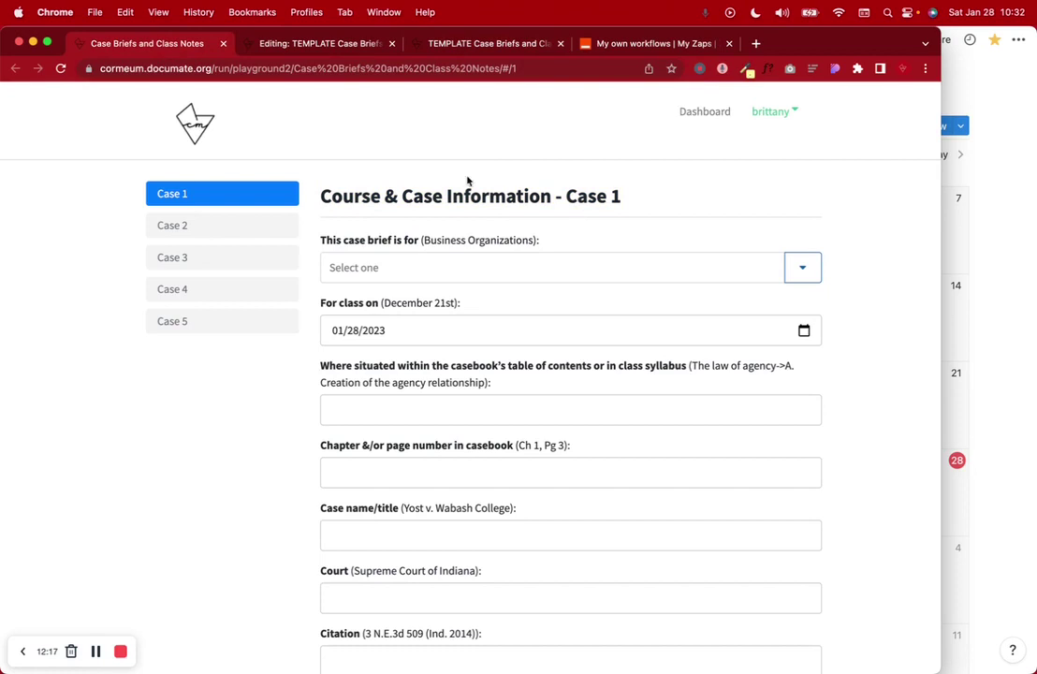
click(800, 267)
click(801, 267)
click(346, 264)
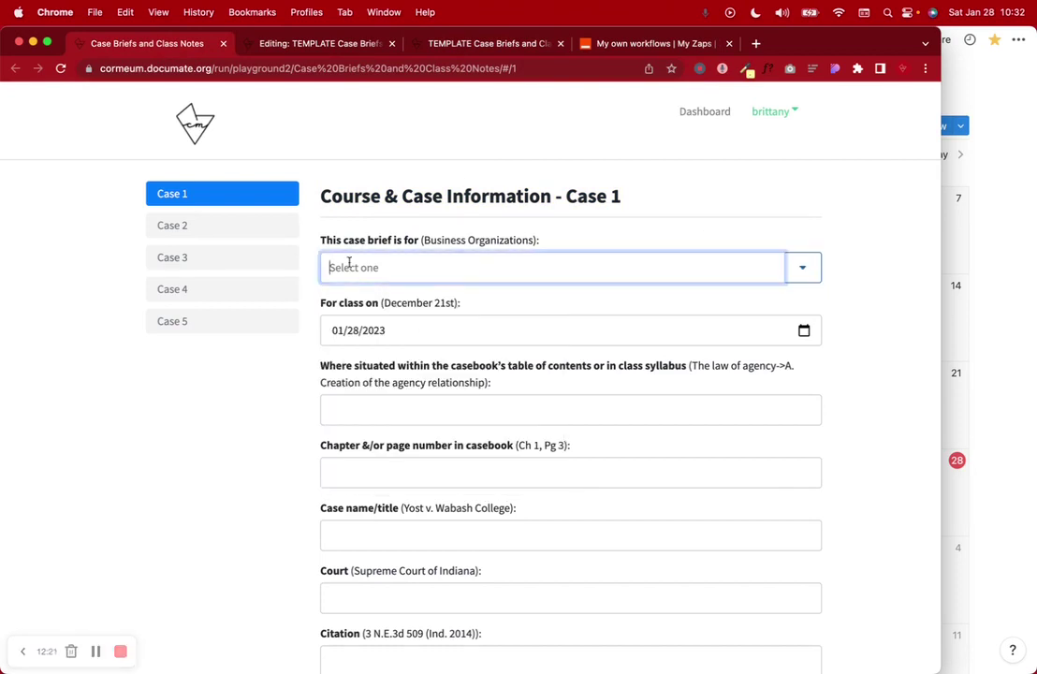
click(346, 241)
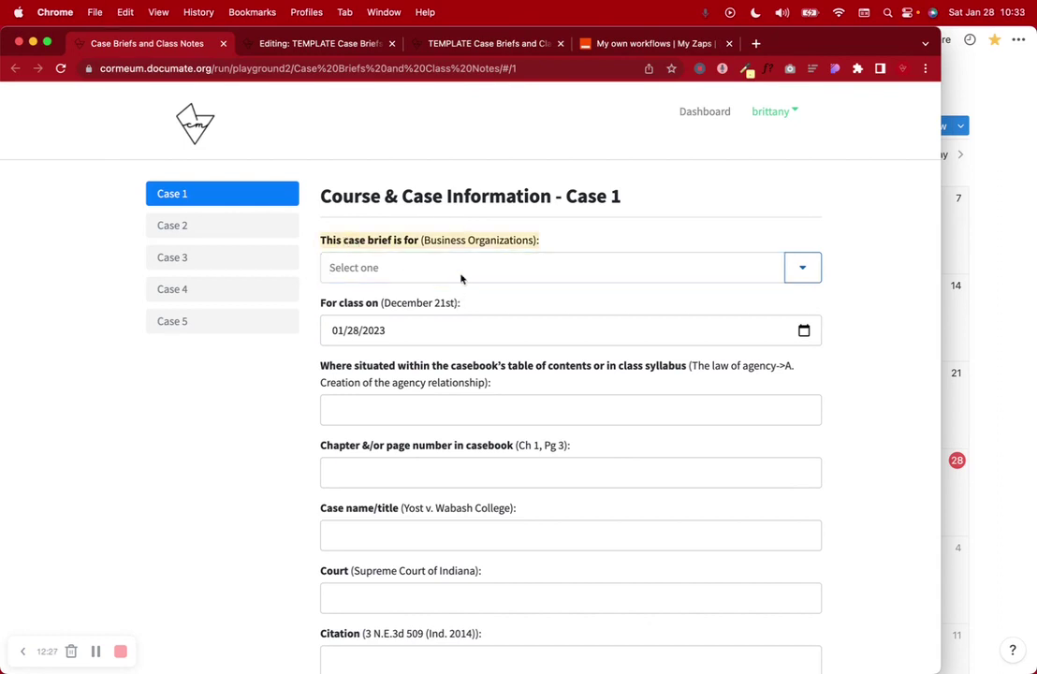
Step: Add a Combobox question to the template titled "This case brief is for (Business Organizations):", copied from the Case Briefs and Class Notes questionnaire
drag(423, 240, 551, 241)
triple_click(564, 246)
key(super+c)
click(329, 52)
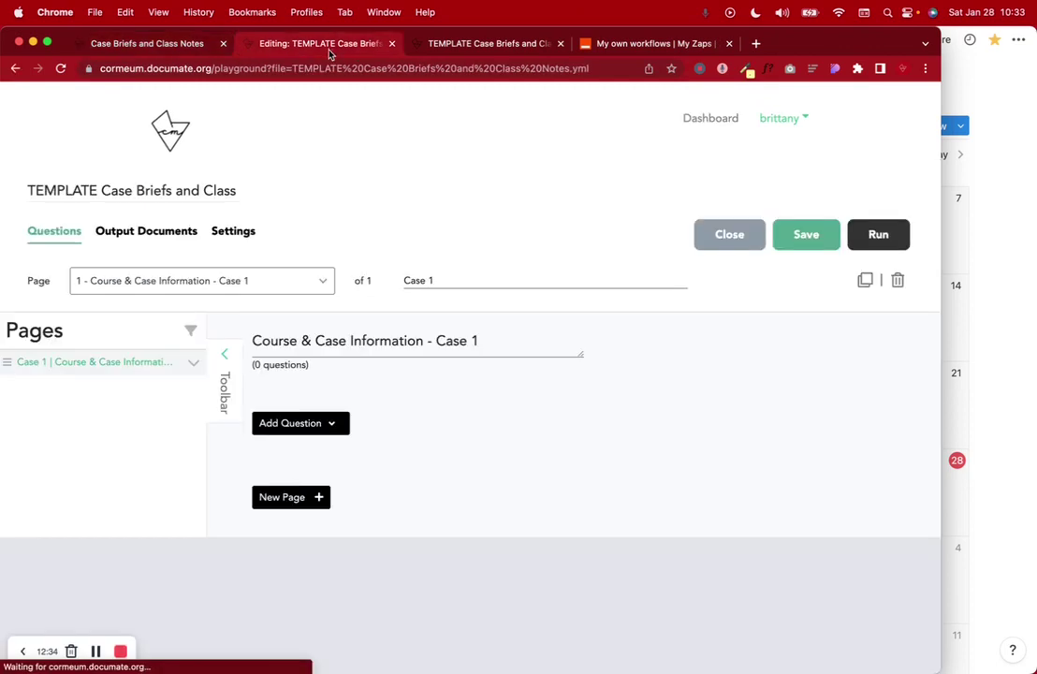
click(316, 433)
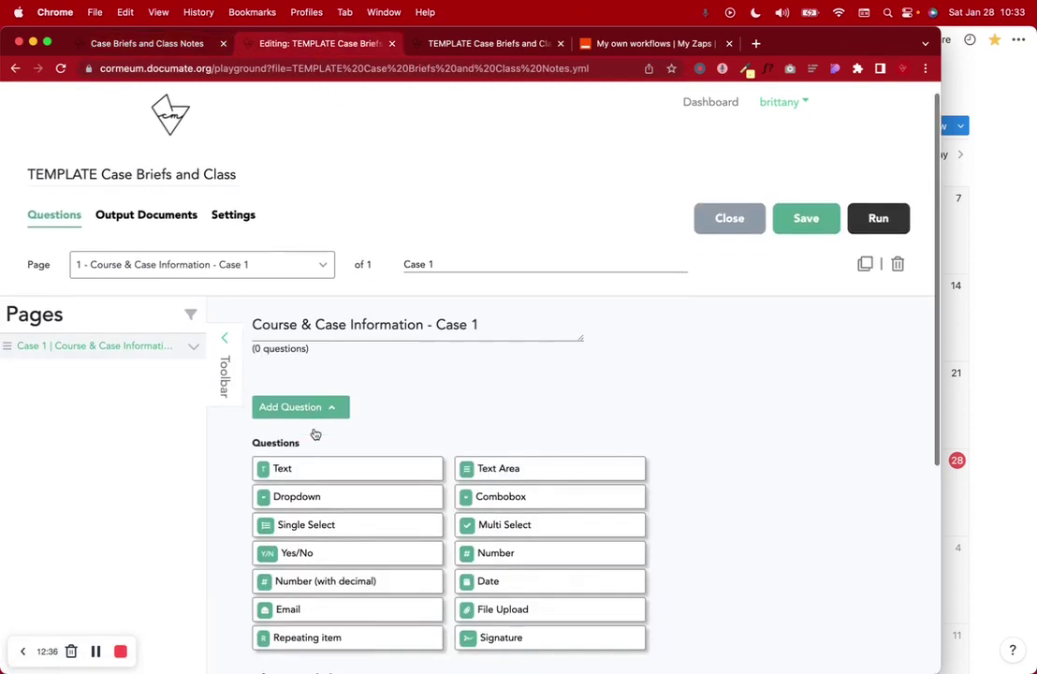
scroll(314, 430, down, 3)
click(501, 240)
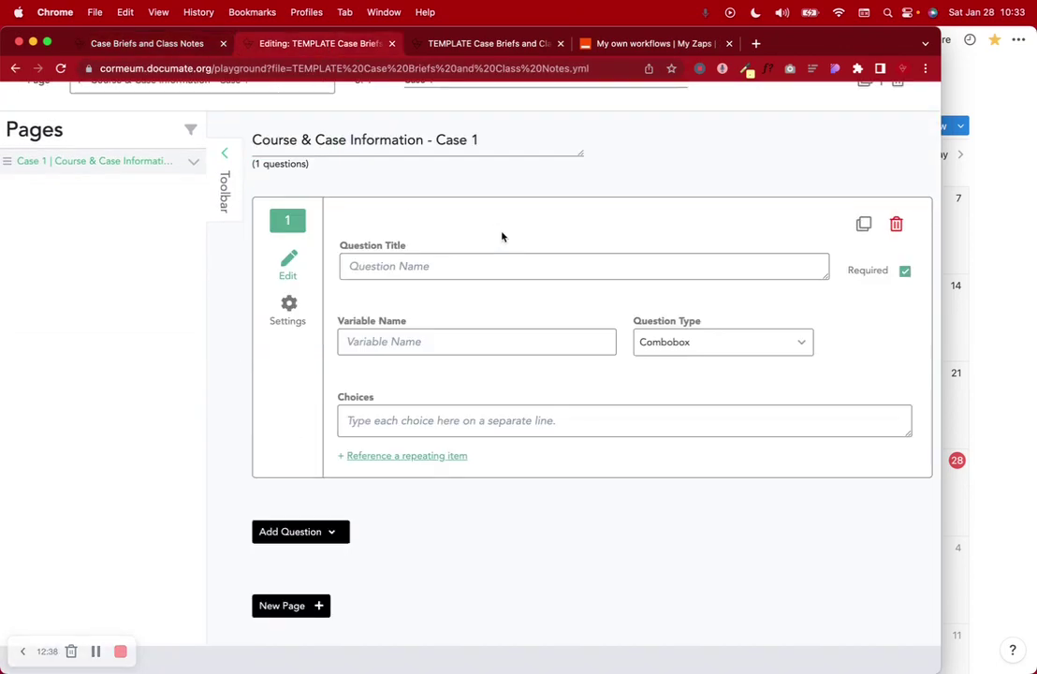
click(408, 278)
key(super+v)
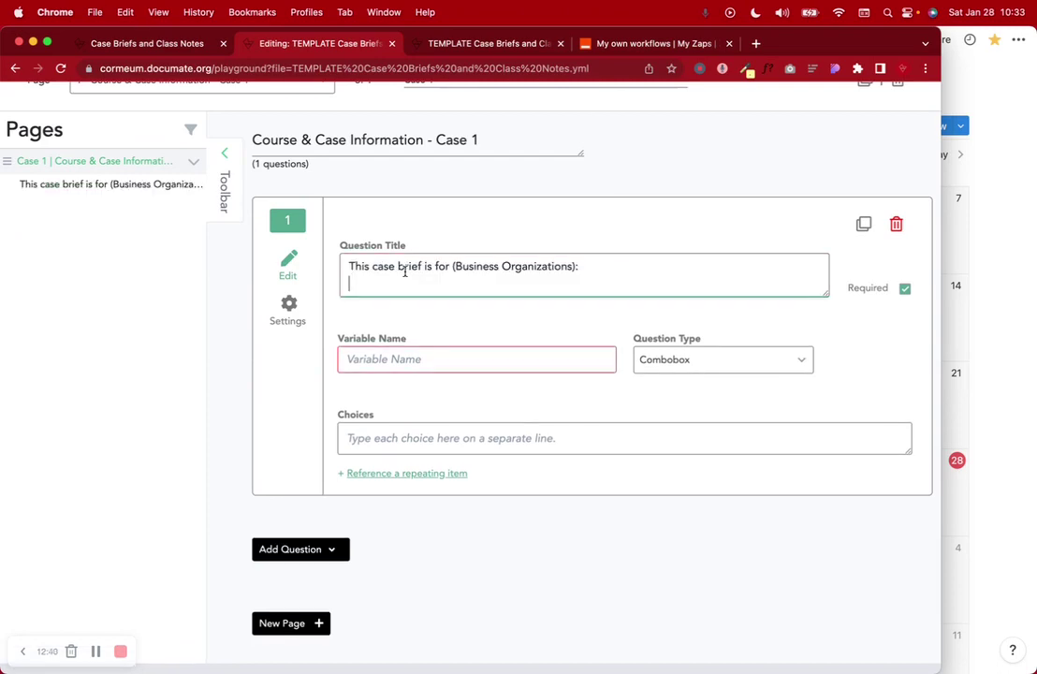
key(BackSpace)
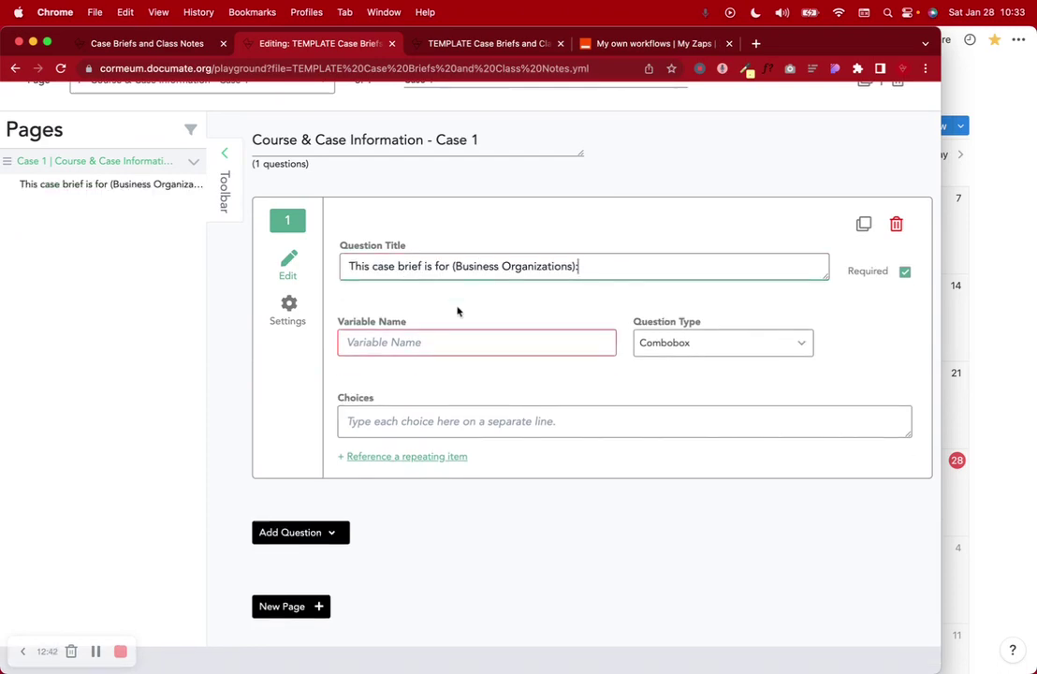
Step: Open the dashboard in a new browser tab and open the Case Briefs and Class Notes workflow for editing
click(148, 44)
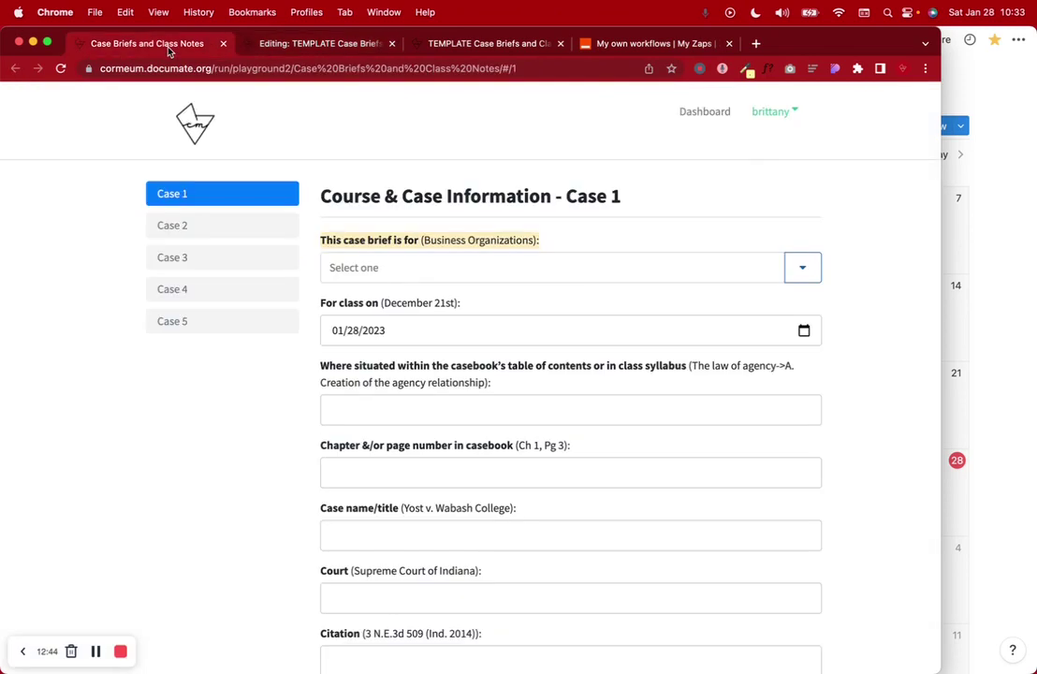
right_click(697, 118)
click(711, 123)
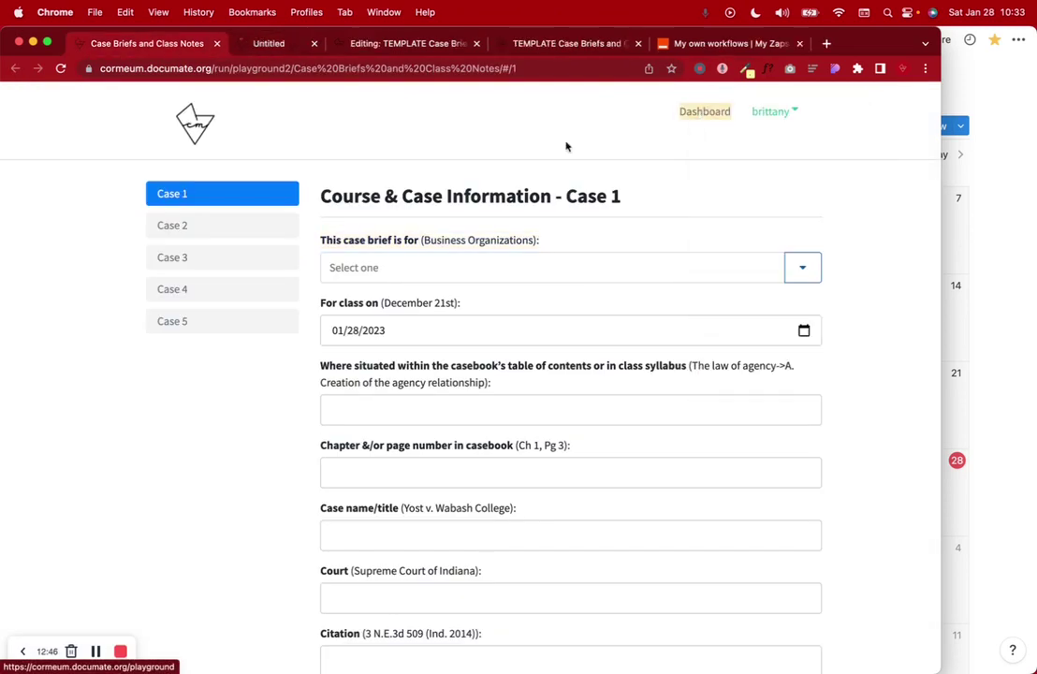
click(287, 54)
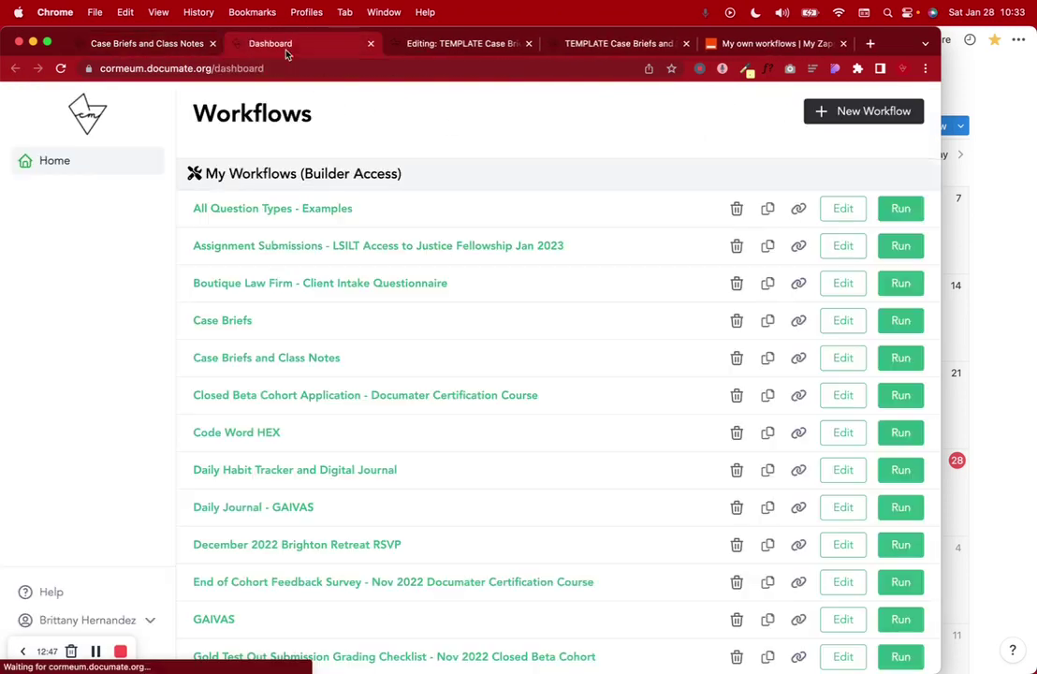
click(832, 363)
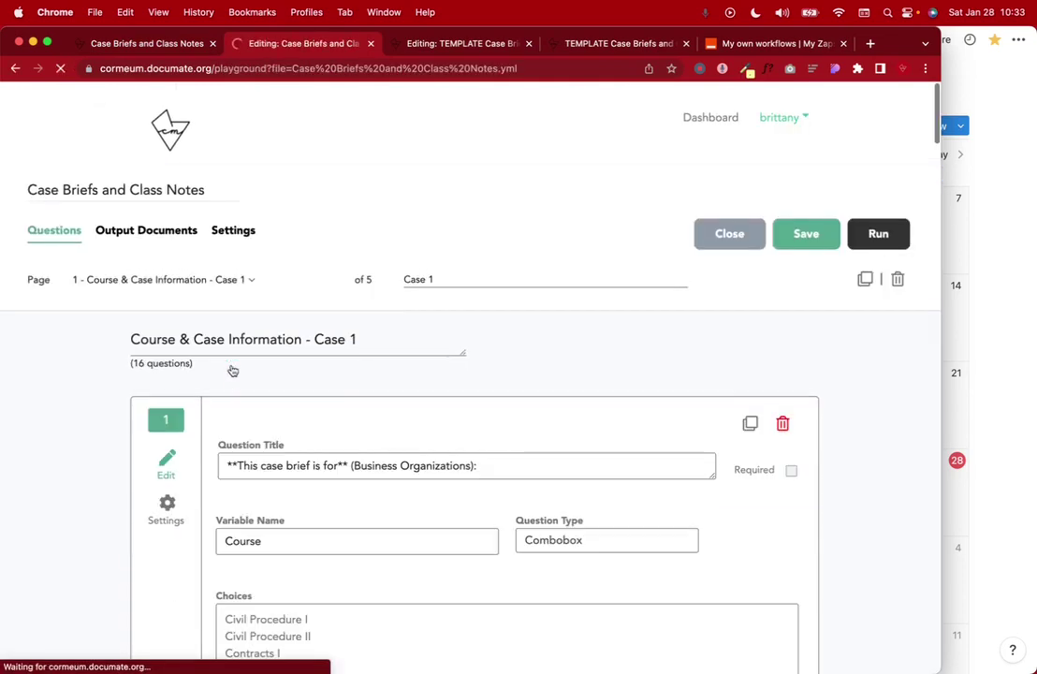
Step: Inspect the double asterisks around "This case brief is for" in the original question title and compare with the template's title
scroll(232, 371, down, 5)
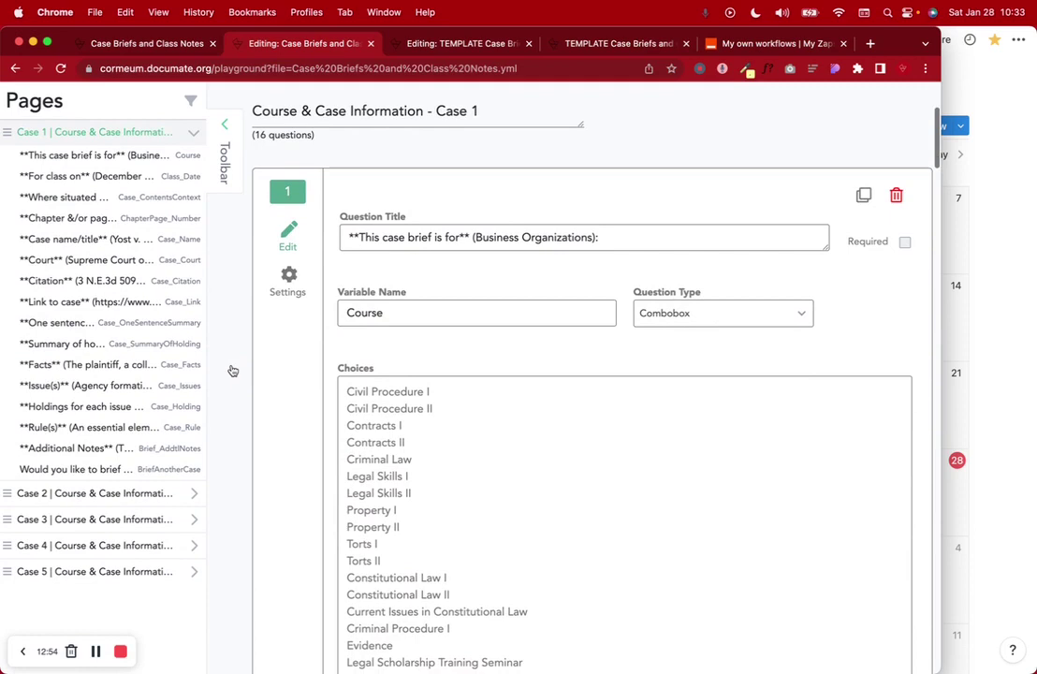
click(356, 235)
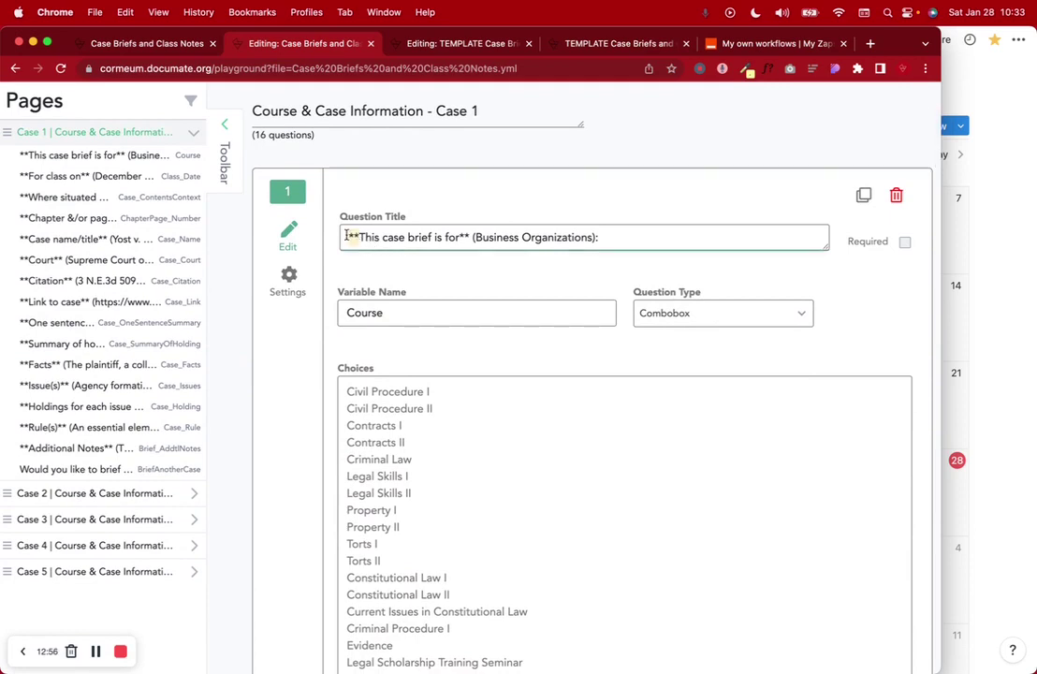
click(456, 237)
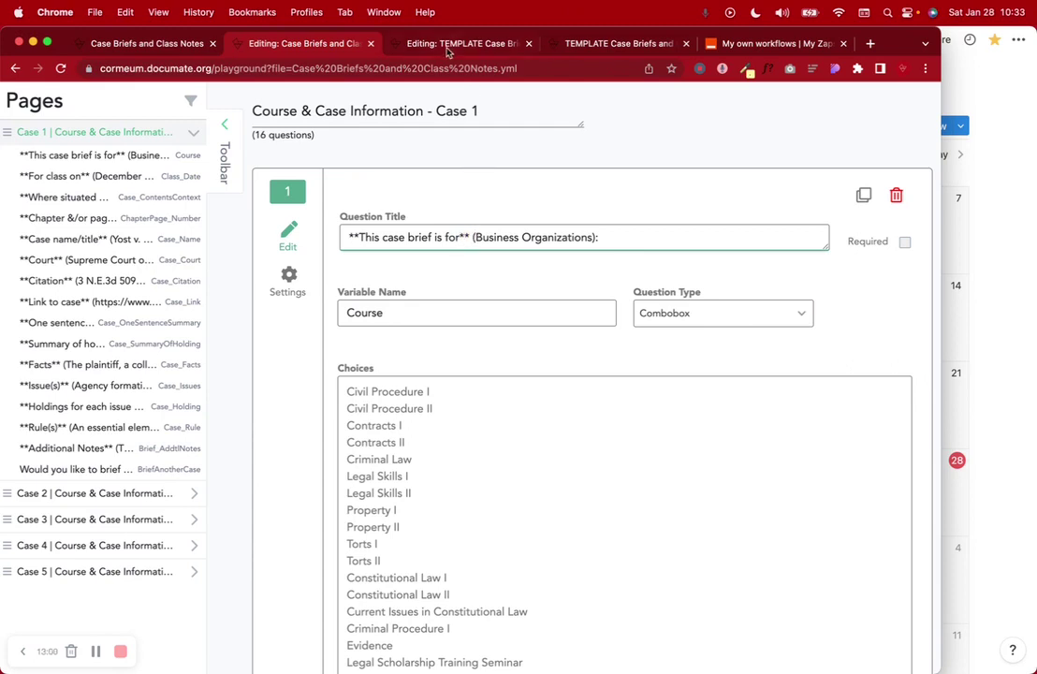
click(389, 47)
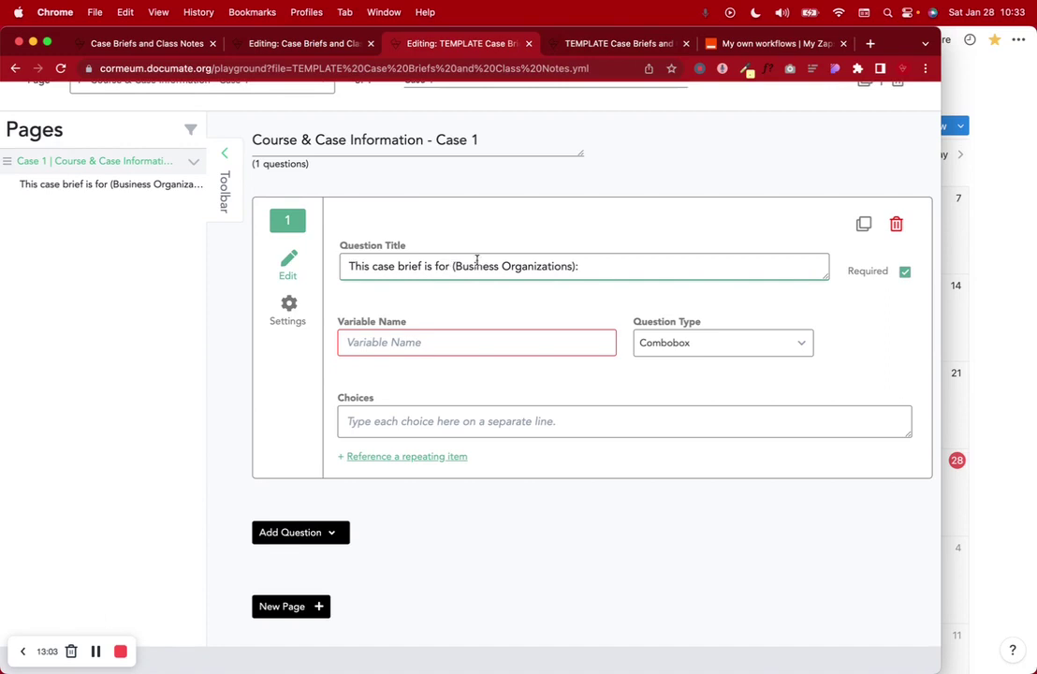
Step: Set the template question's variable name to "Course", copied from the first question of the Case Briefs and Class Notes workflow
click(258, 43)
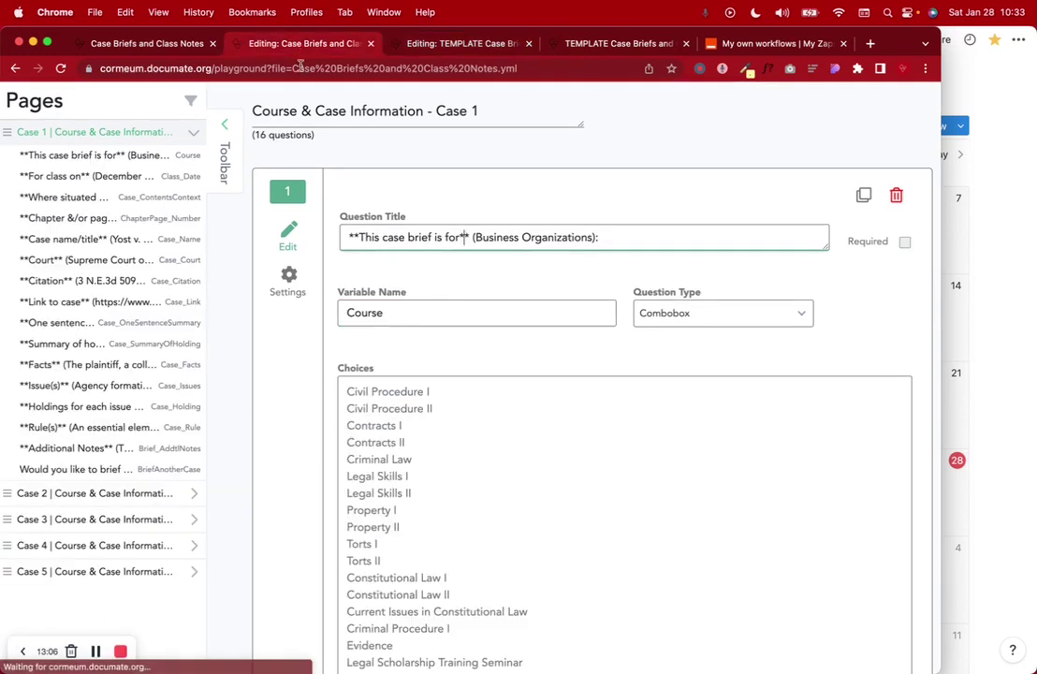
double_click(404, 316)
key(super+c)
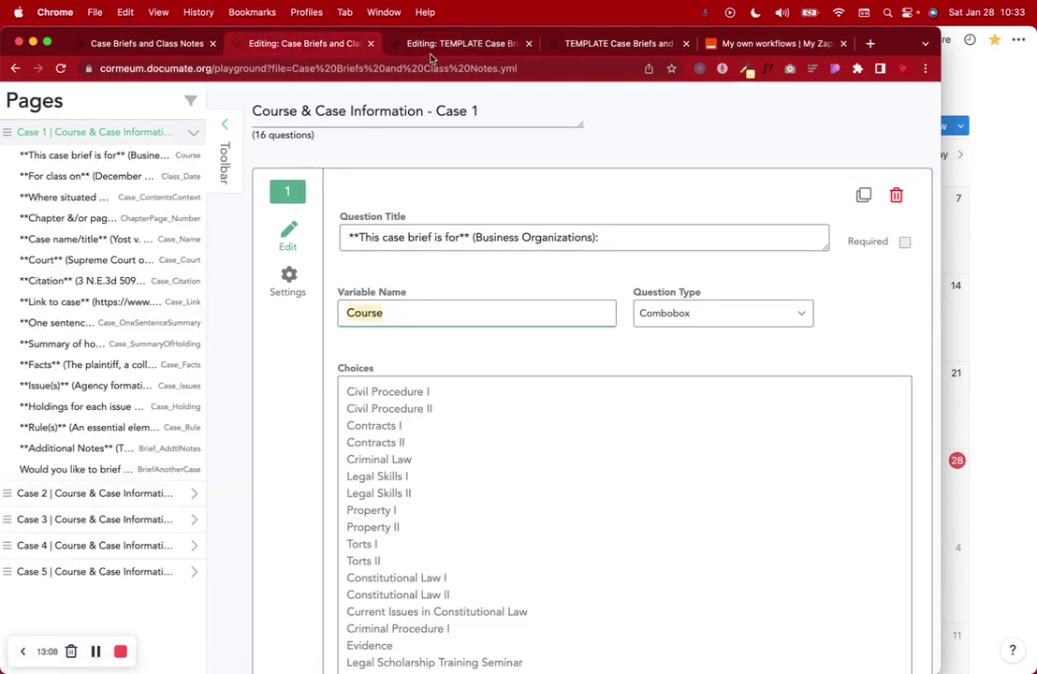
click(432, 43)
click(382, 342)
key(super+v)
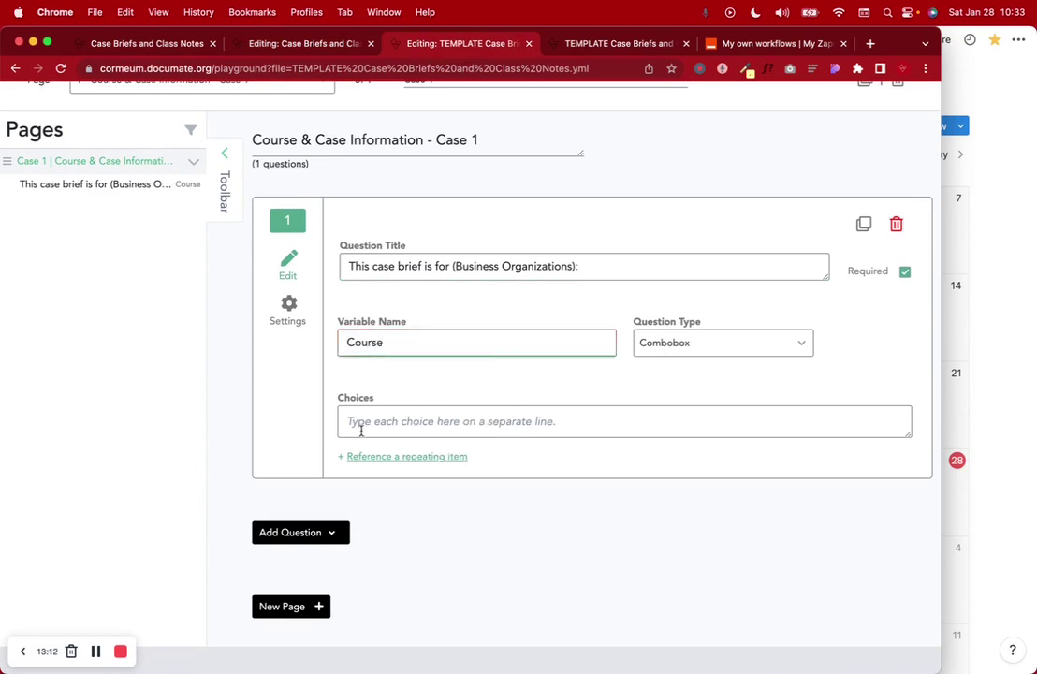
Step: Copy the full list of course choices from the Course question in the Case Briefs and Class Notes workflow
click(309, 43)
scroll(437, 367, down, 3)
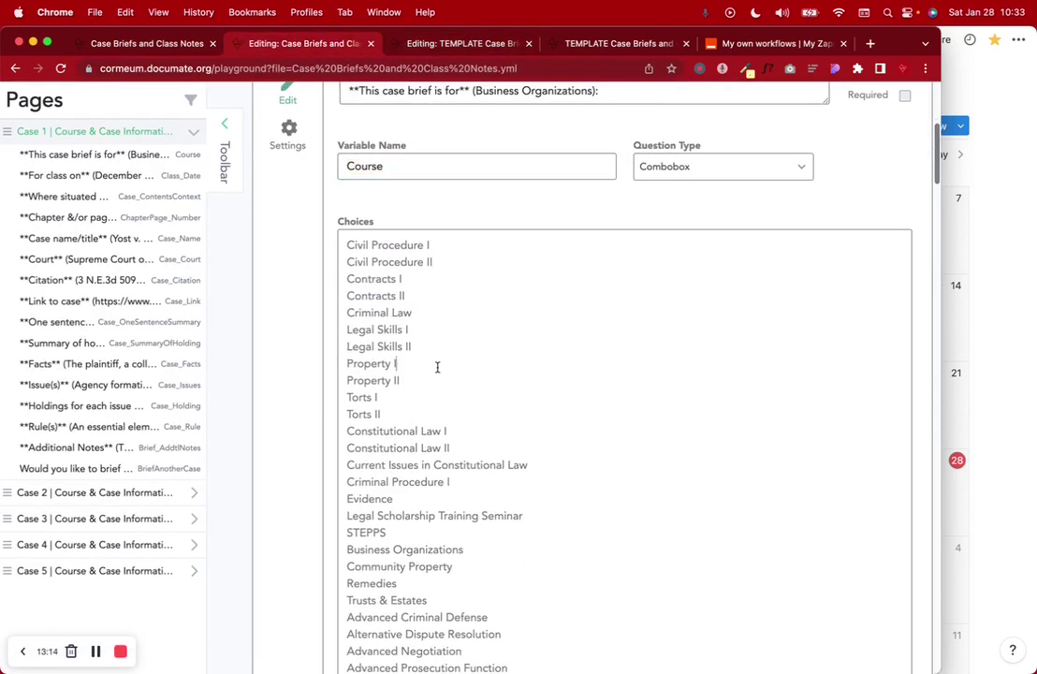
key(super+a)
scroll(437, 366, down, 10)
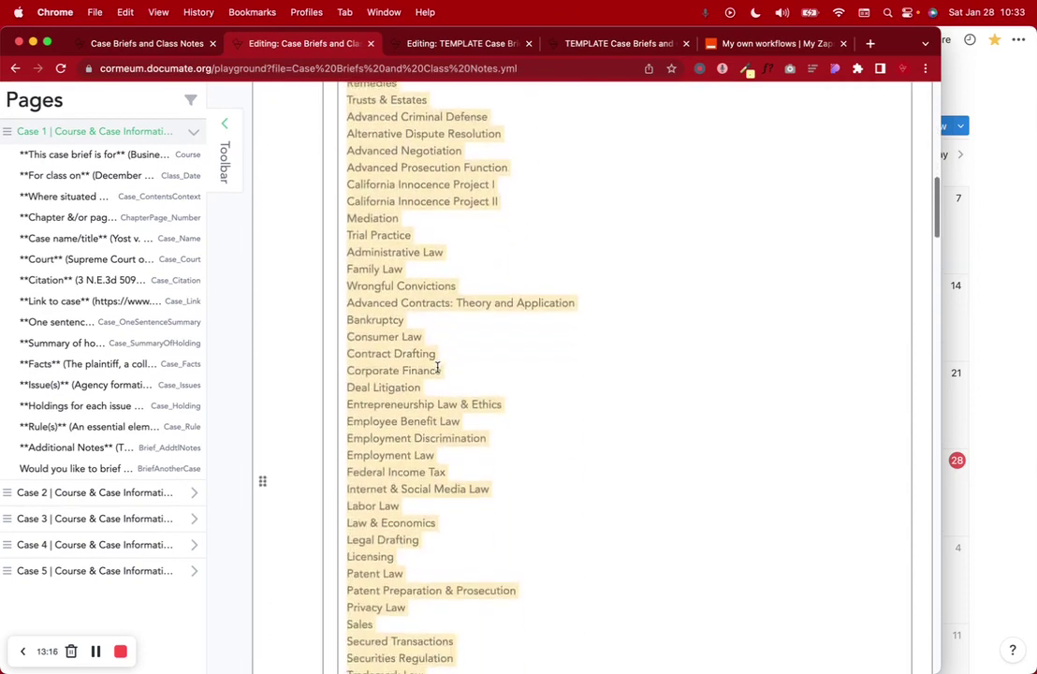
scroll(437, 367, down, 10)
scroll(437, 367, up, 10)
scroll(437, 367, up, 10)
Step: Paste the copied course list into the choices of the template's Course question and save the template
click(454, 51)
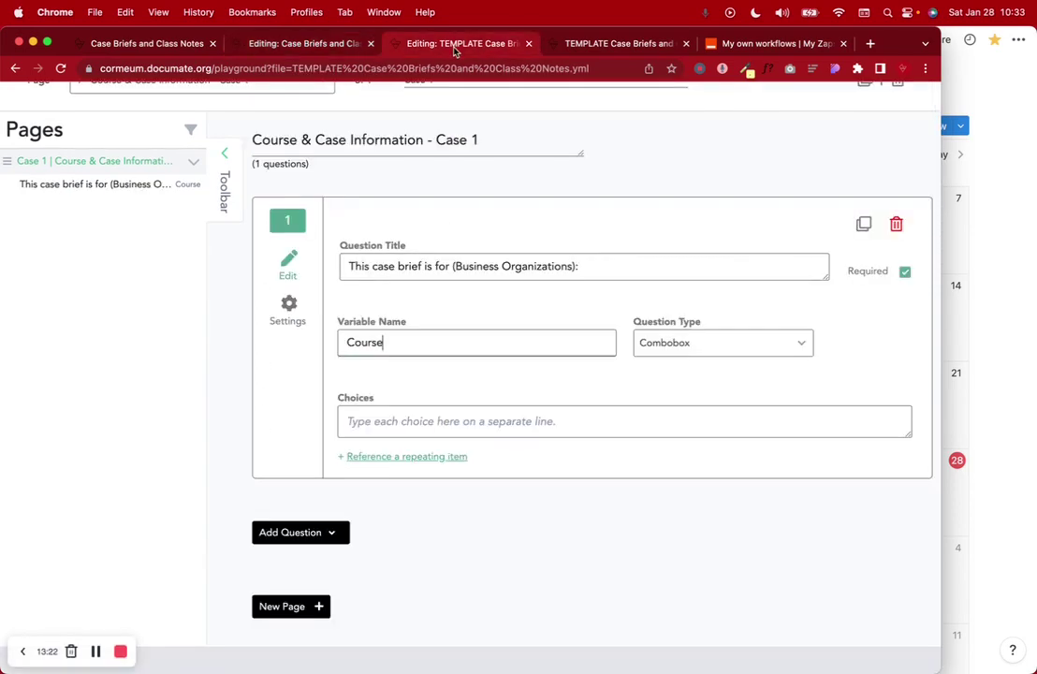
click(365, 423)
key(cmd+v)
scroll(367, 426, down, 10)
scroll(367, 425, down, 5)
scroll(368, 426, up, 10)
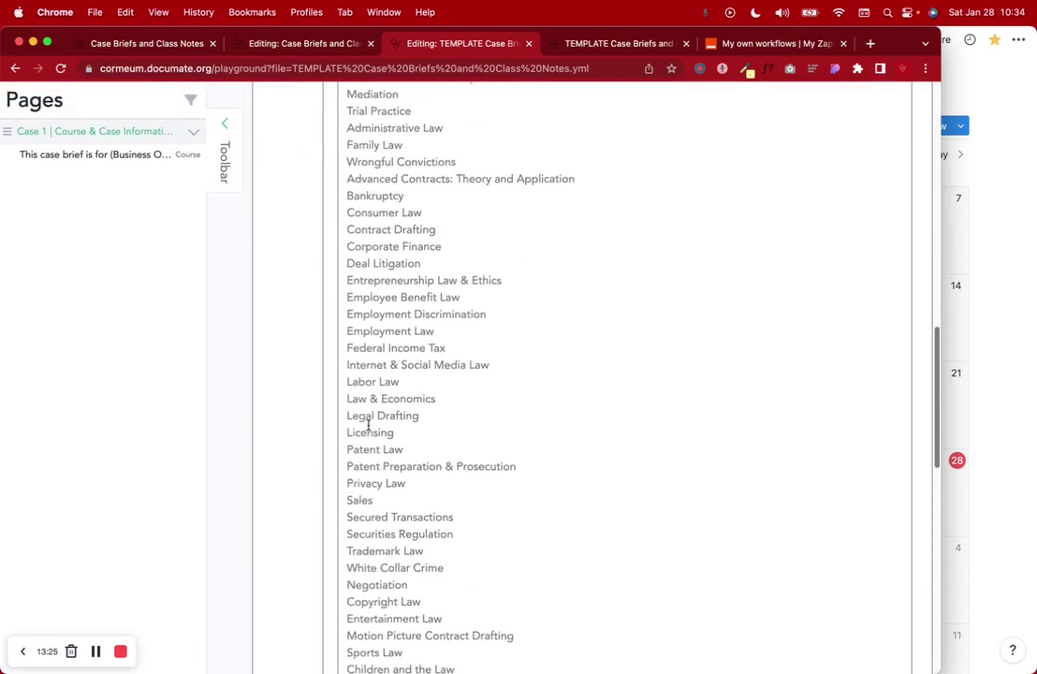
scroll(368, 425, up, 15)
click(802, 238)
Step: Browse the course choices in the running template questionnaire and test filtering the list with typed letters, leaving the answer empty
click(595, 45)
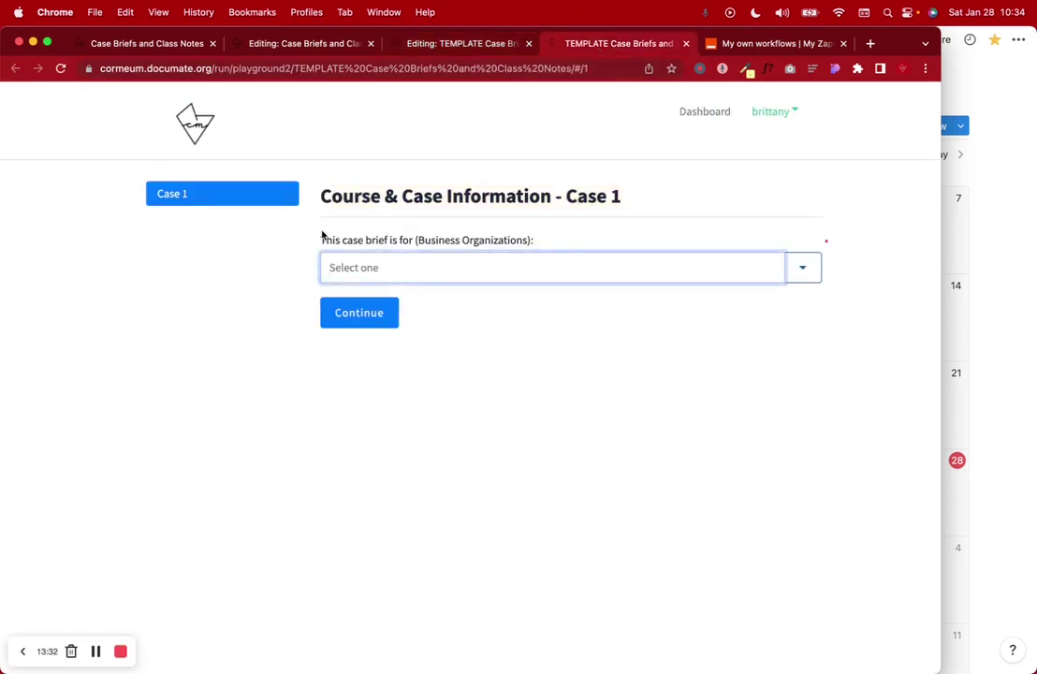
click(802, 268)
scroll(333, 415, down, 10)
scroll(337, 415, up, 10)
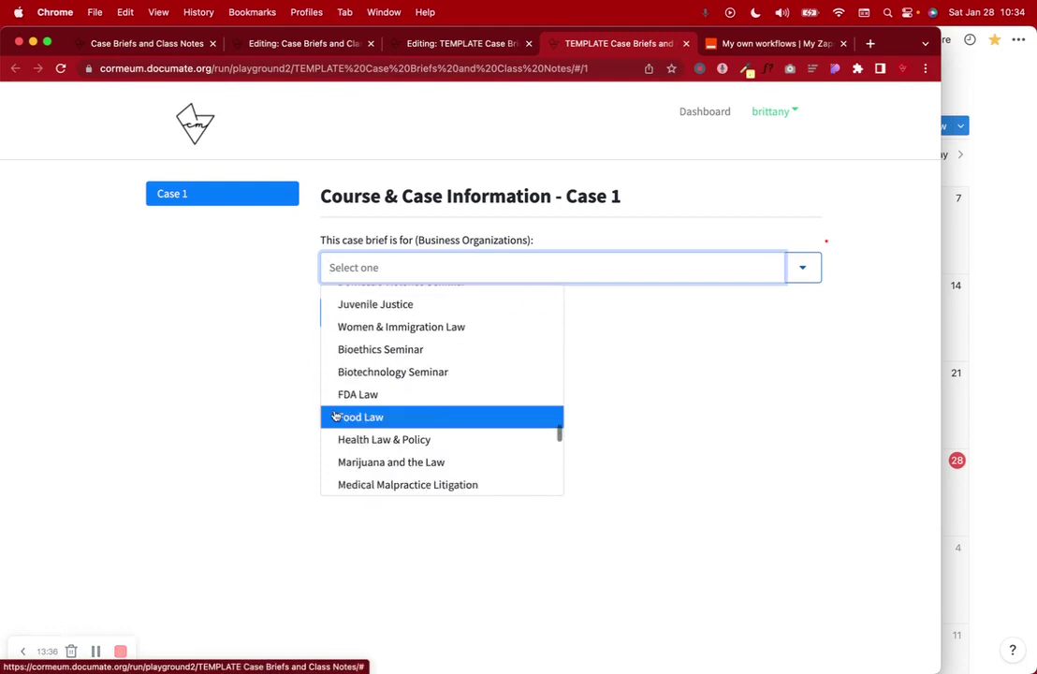
scroll(358, 406, up, 5)
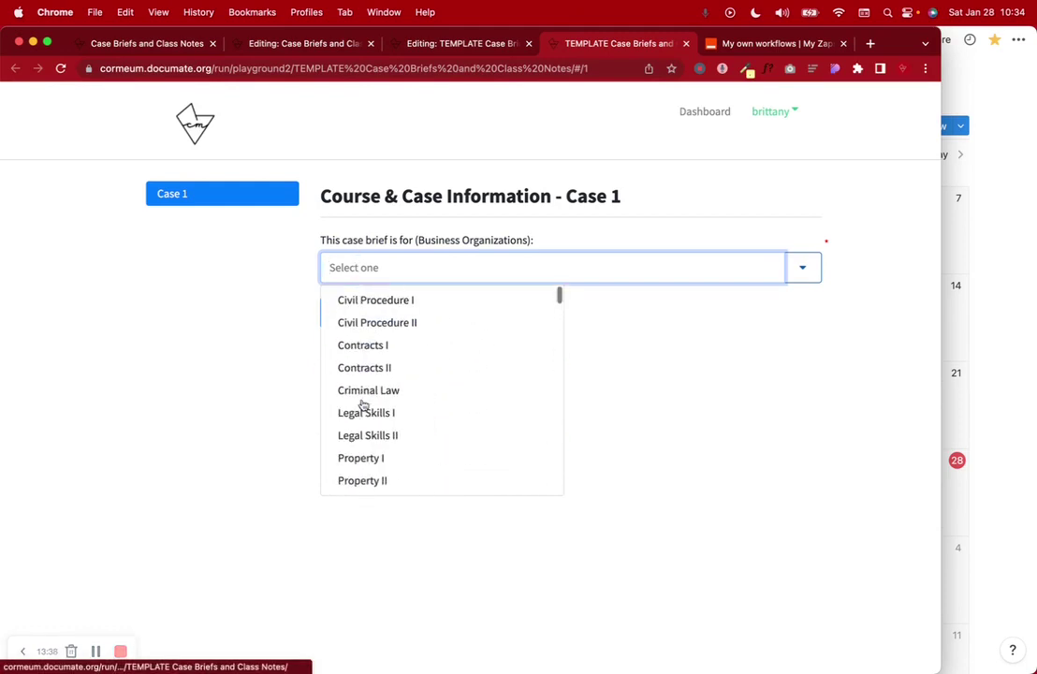
text(sdfg)
key(BackSpace)
key(BackSpace)
key(BackSpace)
key(BackSpace)
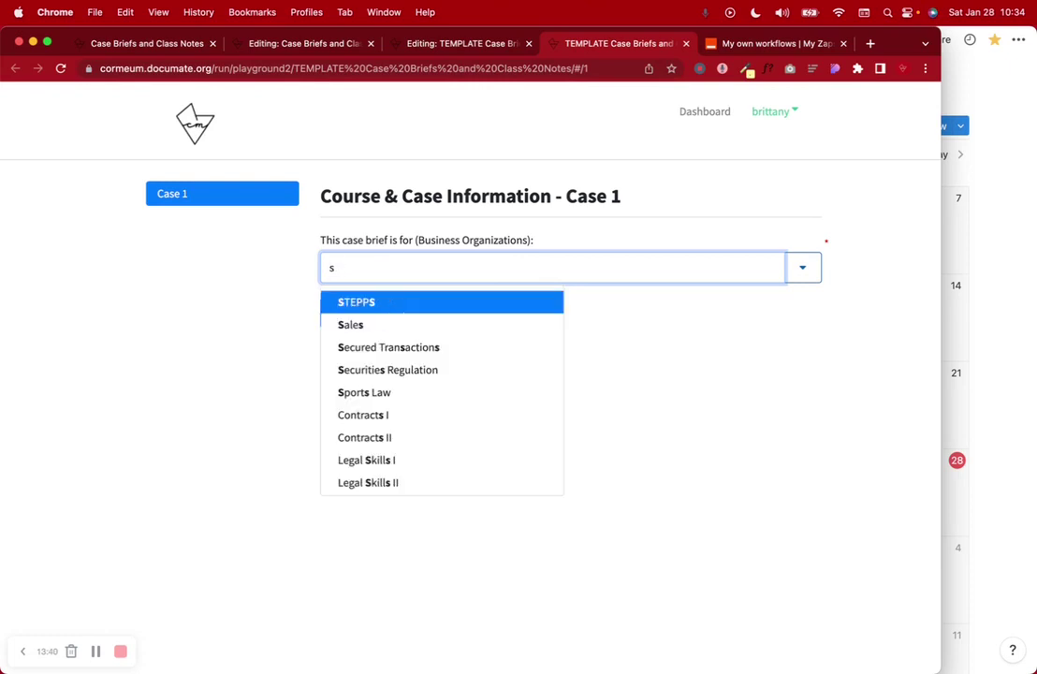
click(278, 320)
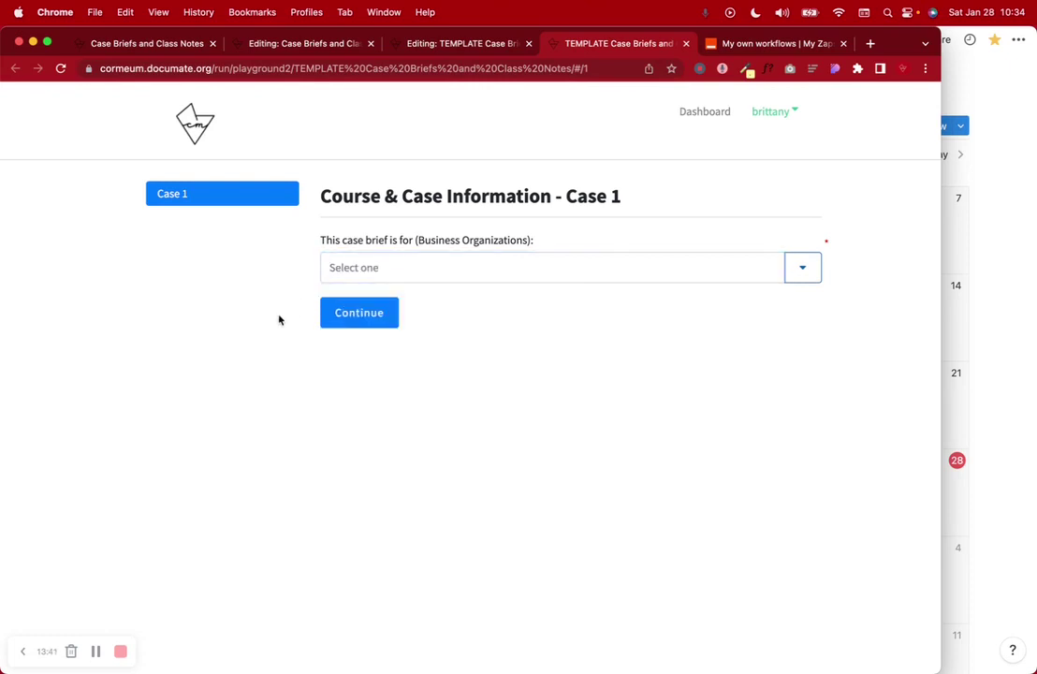
click(436, 44)
drag(269, 44, 425, 47)
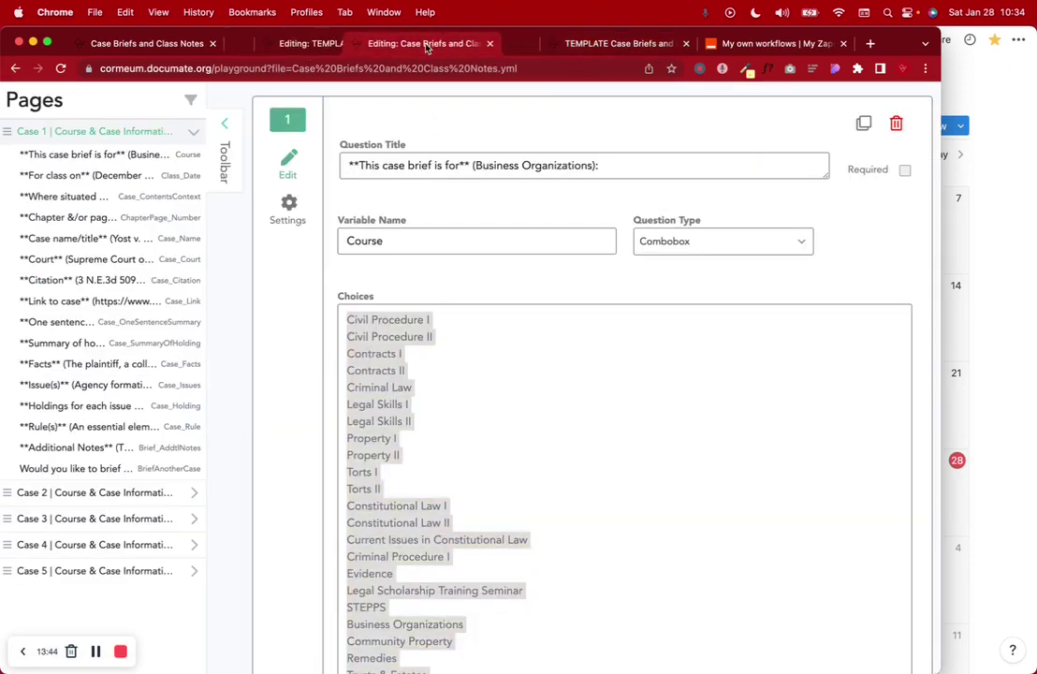
drag(296, 46, 428, 44)
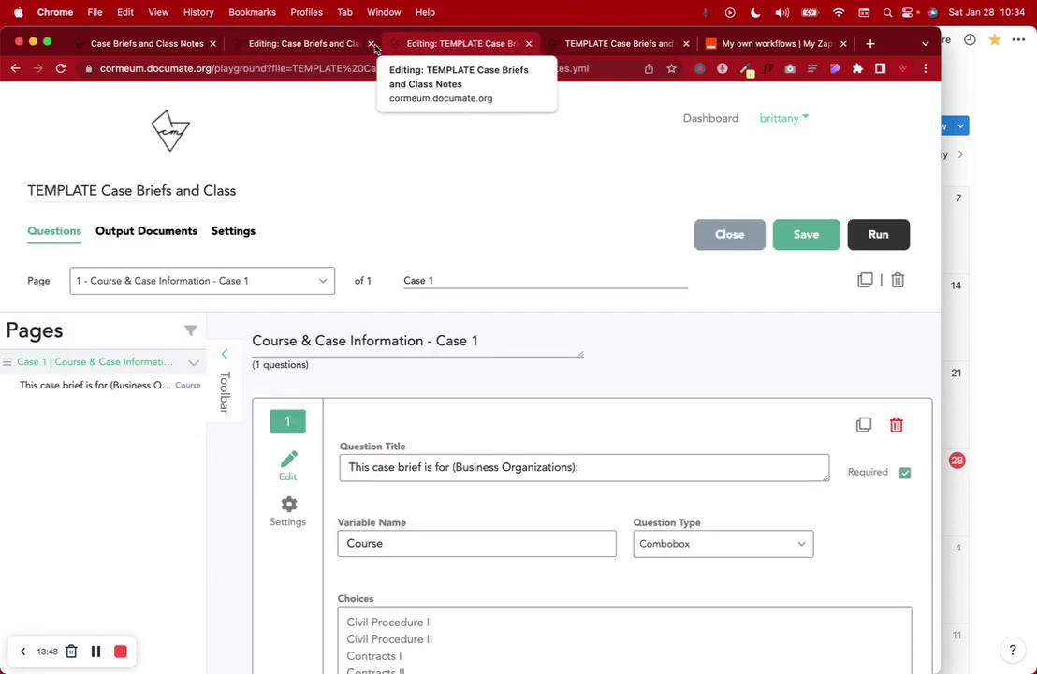
Step: Add a Date question to the template titled "For class on (December 21st):", copied from the running Case Briefs and Class Notes questionnaire
click(161, 47)
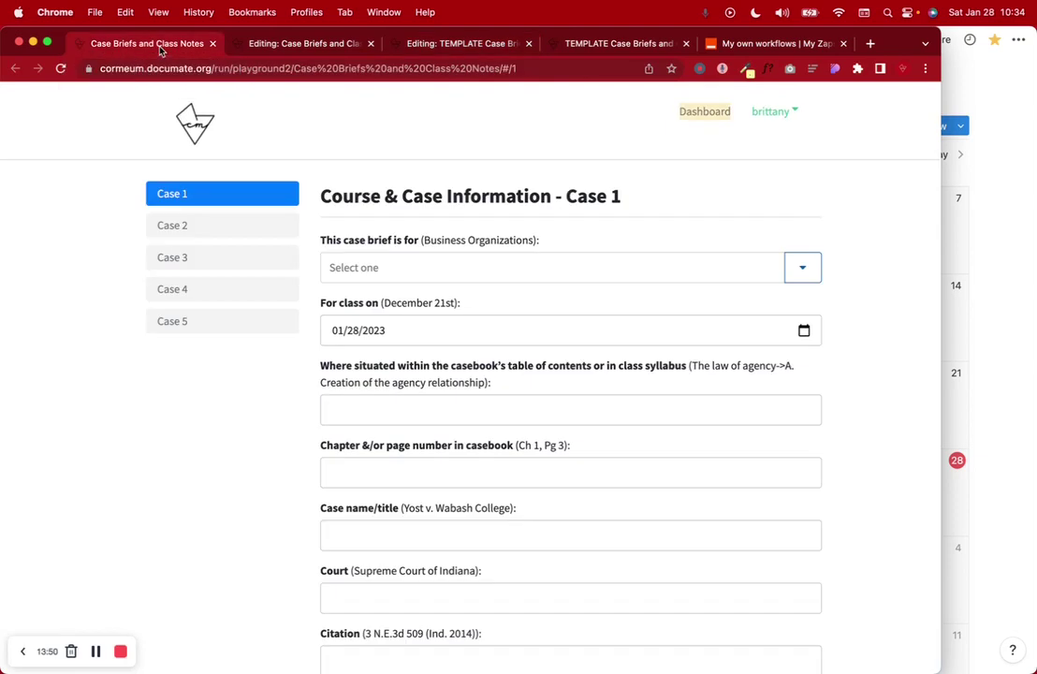
scroll(421, 343, down, 1)
drag(319, 266, 474, 269)
key(super+c)
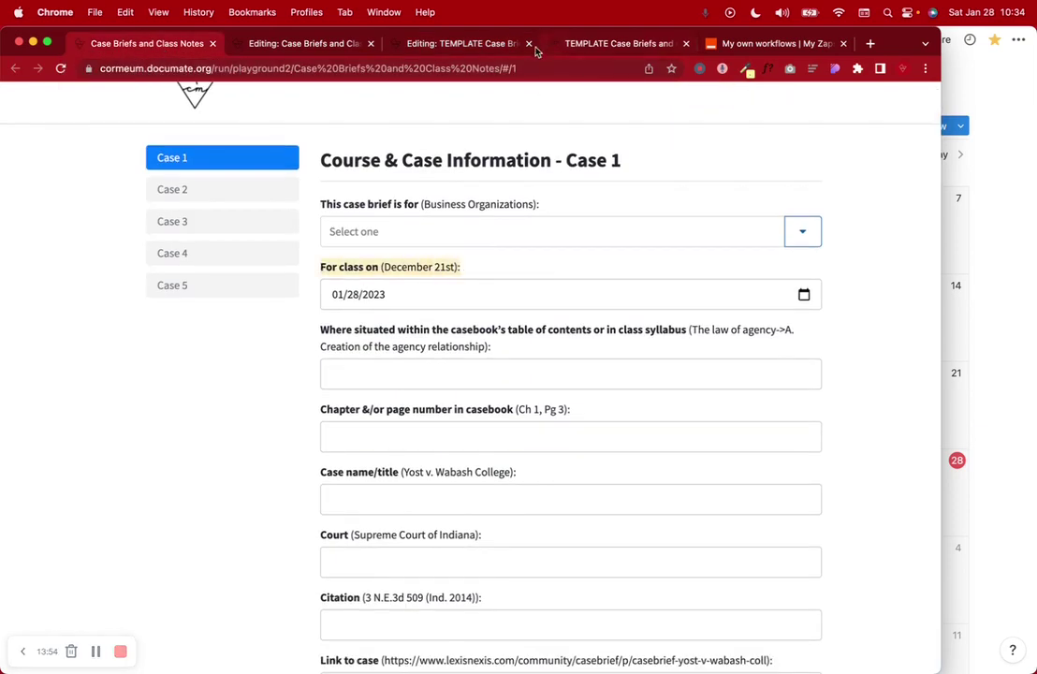
click(497, 46)
scroll(451, 437, down, 20)
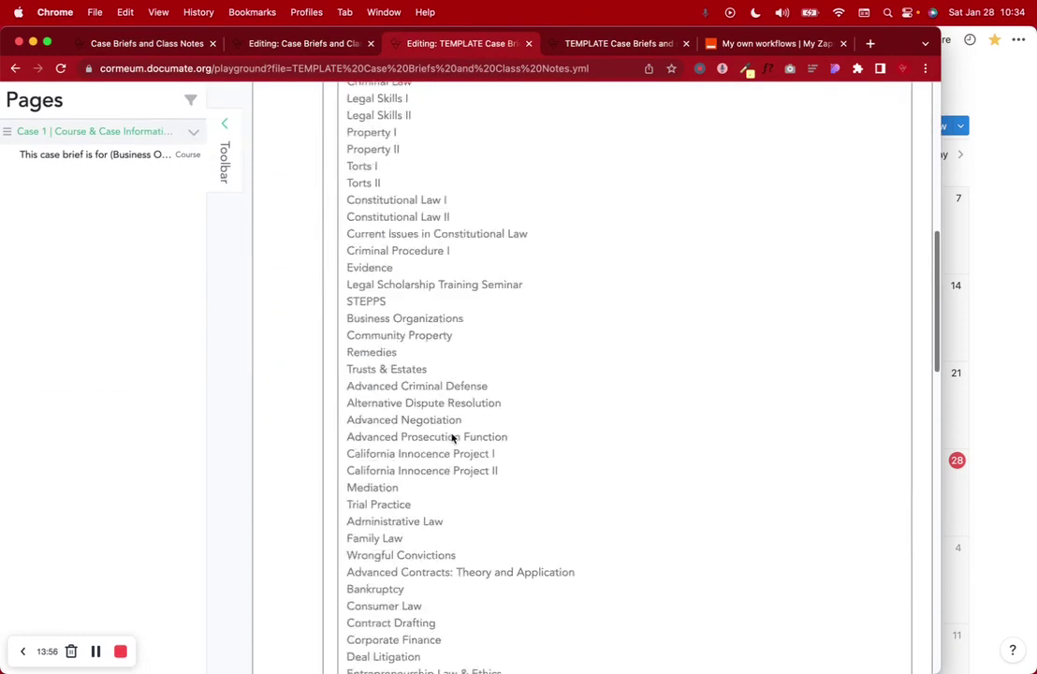
click(302, 531)
scroll(305, 539, down, 5)
click(481, 296)
click(396, 347)
key(super+v)
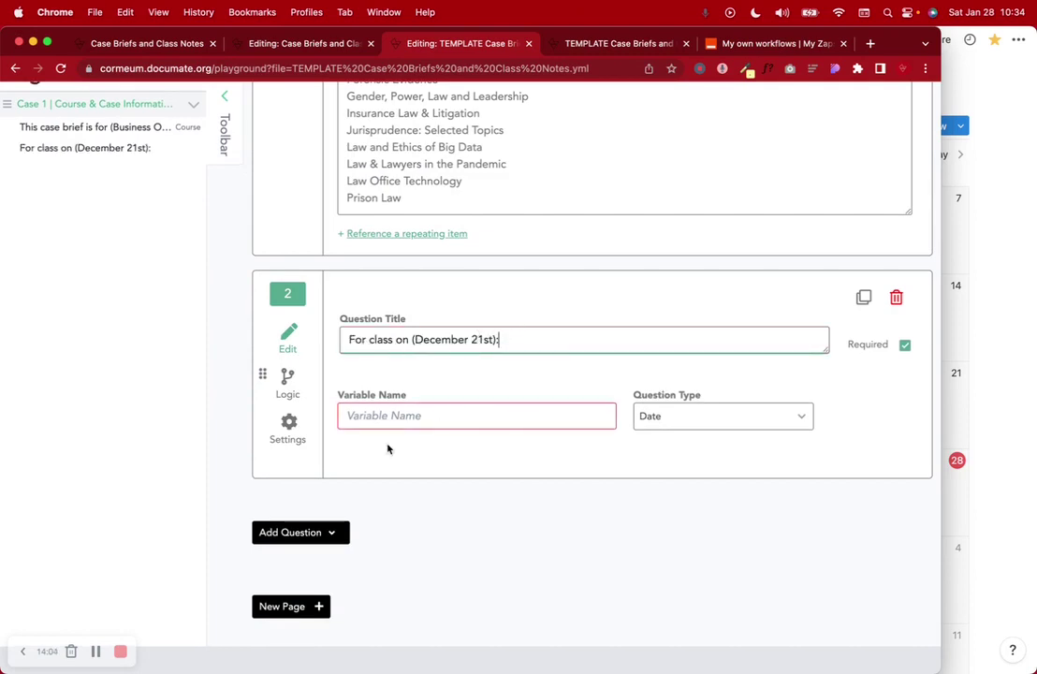
Step: Replace the template's first question title with "**This case brief is for** (Business Organizations):", copied from the original workflow's editor
click(302, 44)
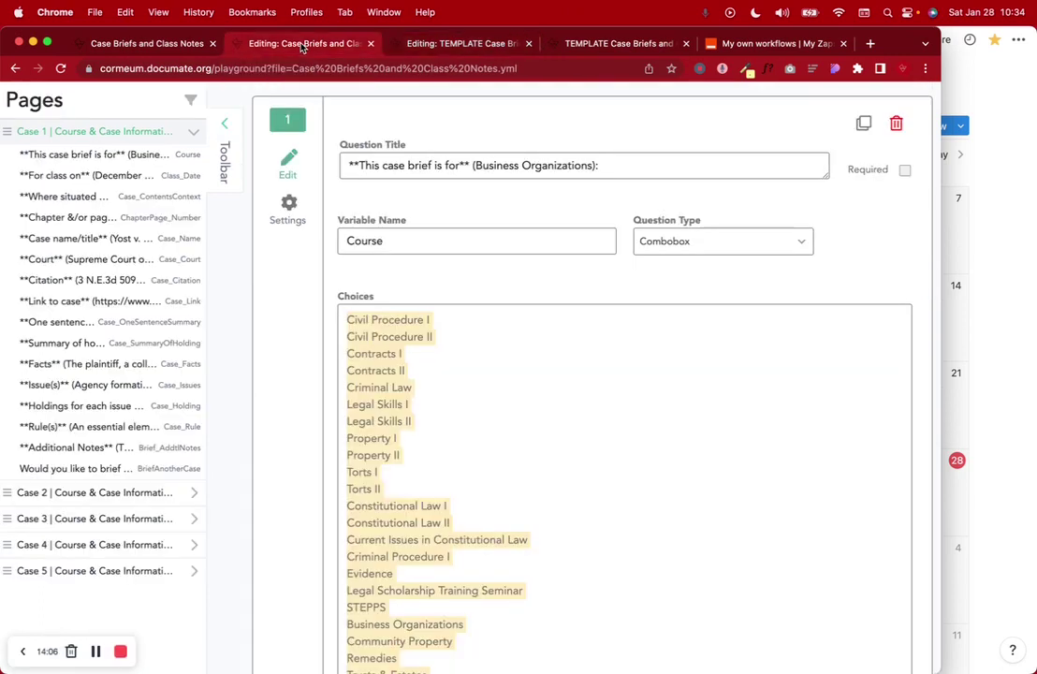
scroll(393, 178, down, 4)
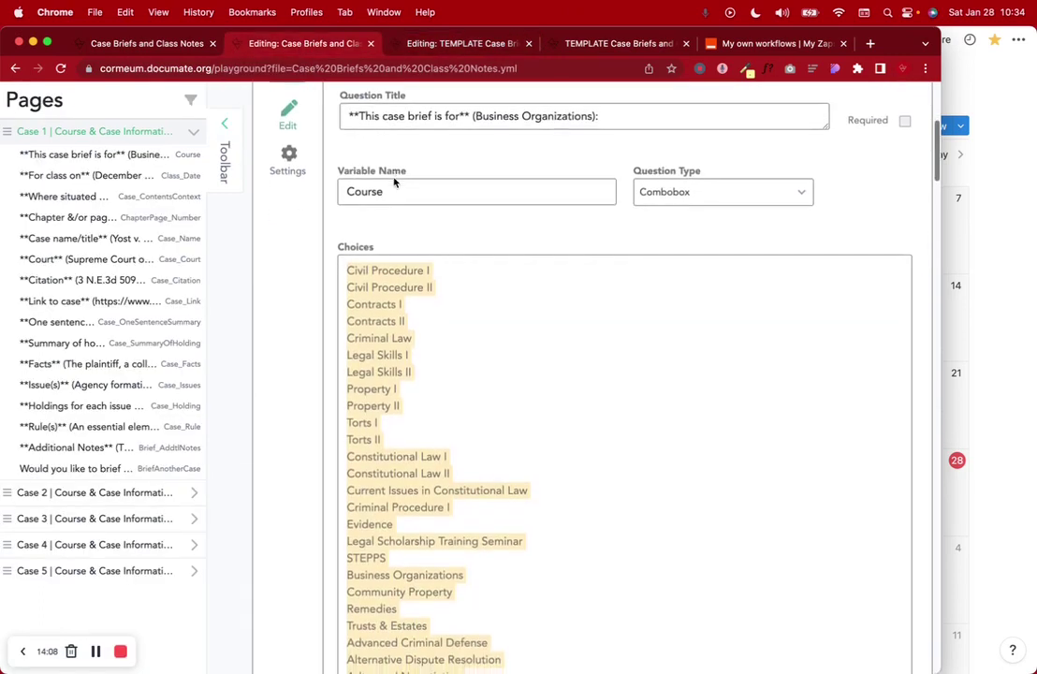
scroll(393, 177, up, 3)
triple_click(423, 110)
key(super+c)
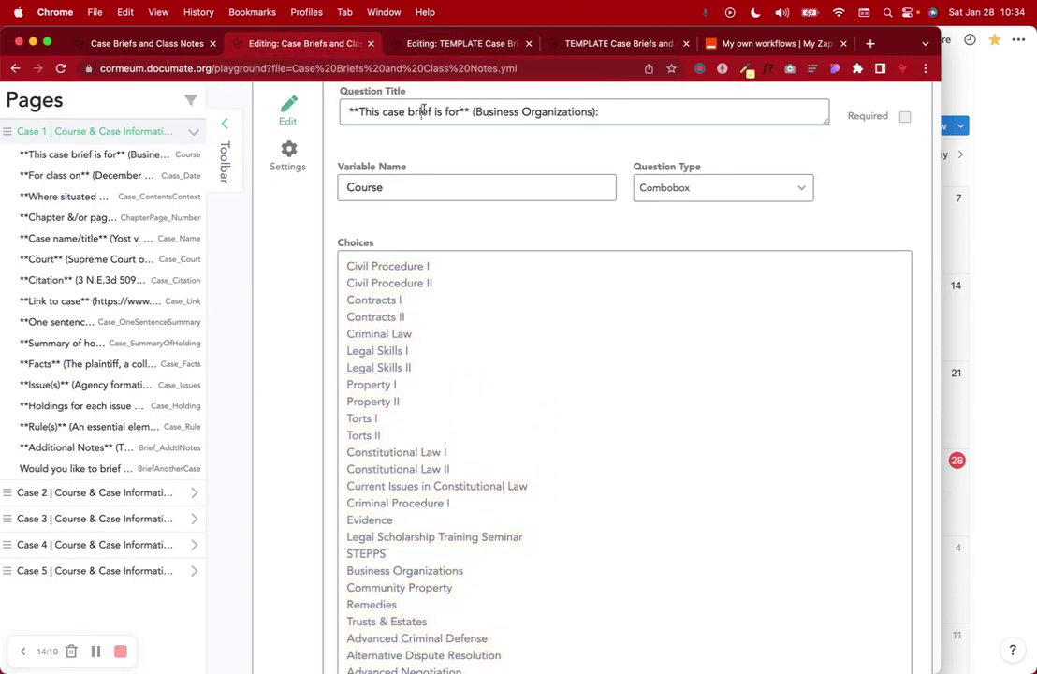
click(463, 43)
scroll(433, 243, up, 15)
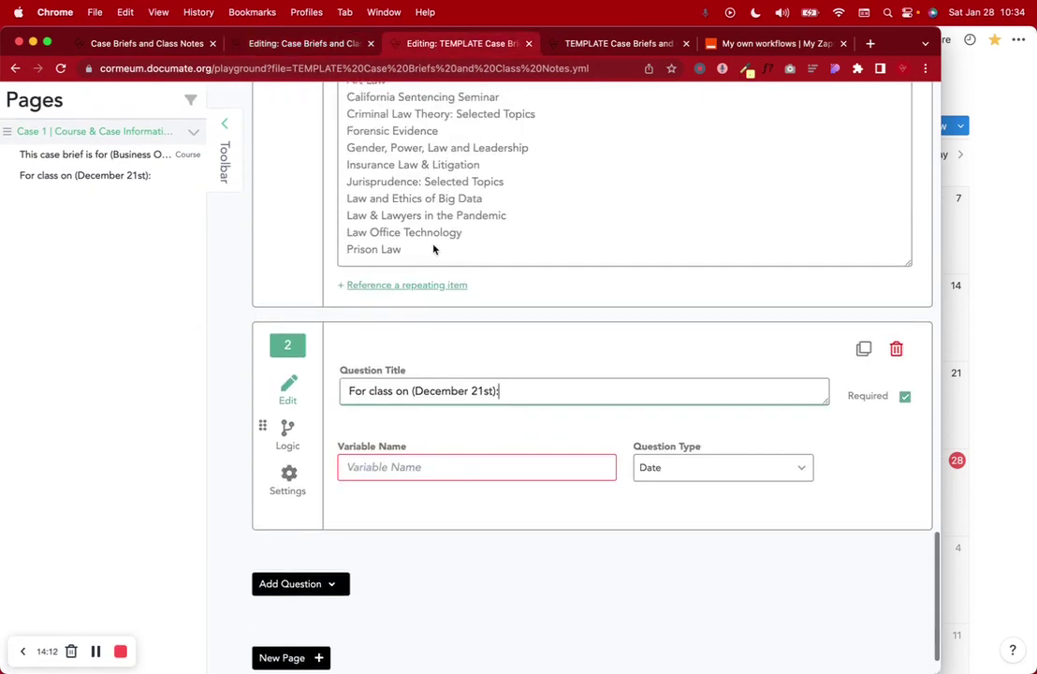
scroll(408, 294, down, 1)
triple_click(353, 468)
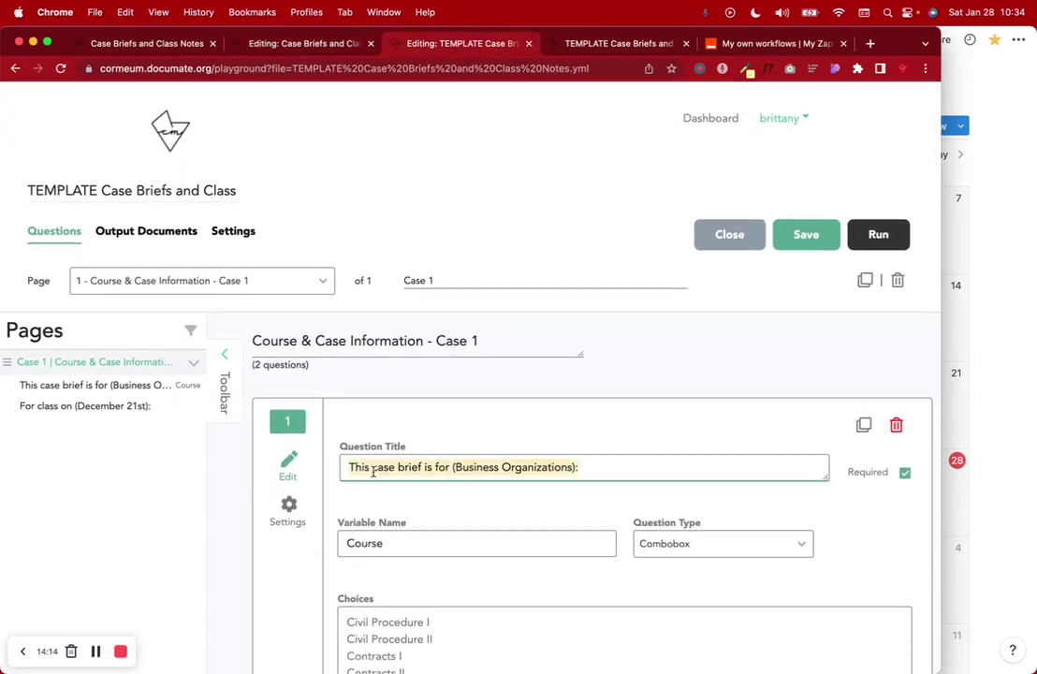
key(super+v)
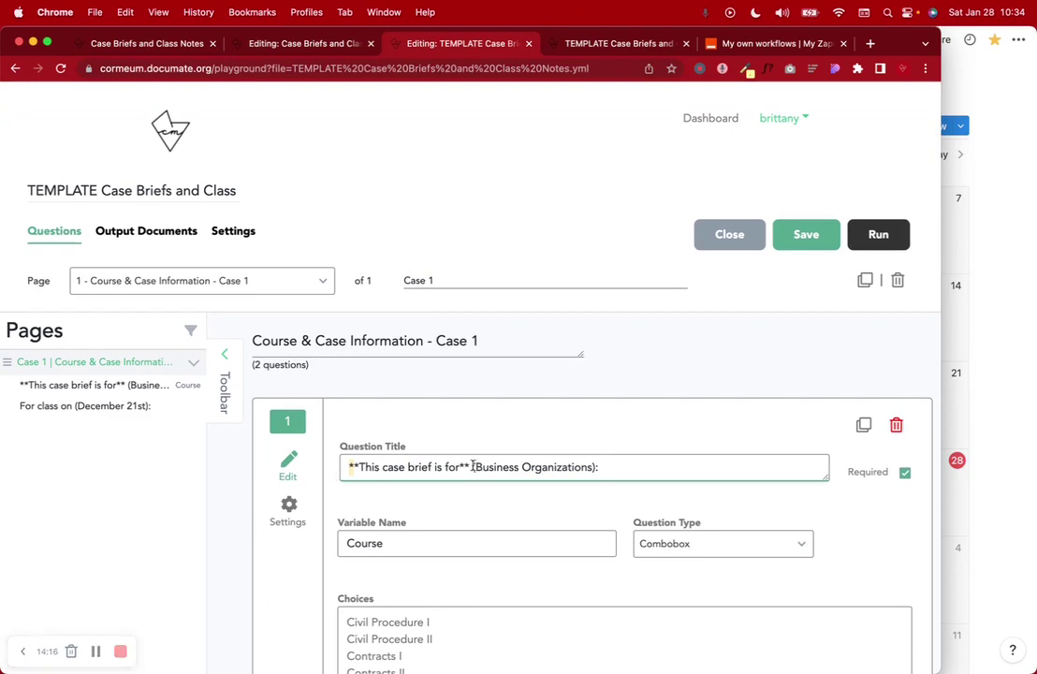
Step: Replace the template's second question title with "**For class on** (December 21st):", copied from the original workflow's editor
scroll(455, 463, down, 10)
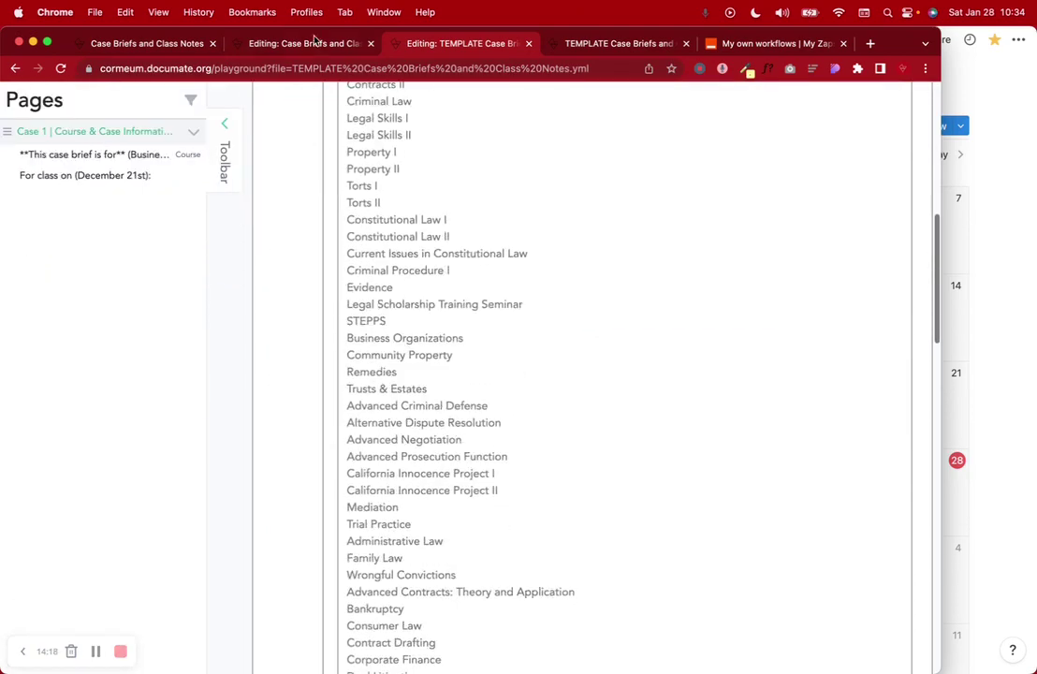
click(314, 43)
scroll(440, 407, down, 15)
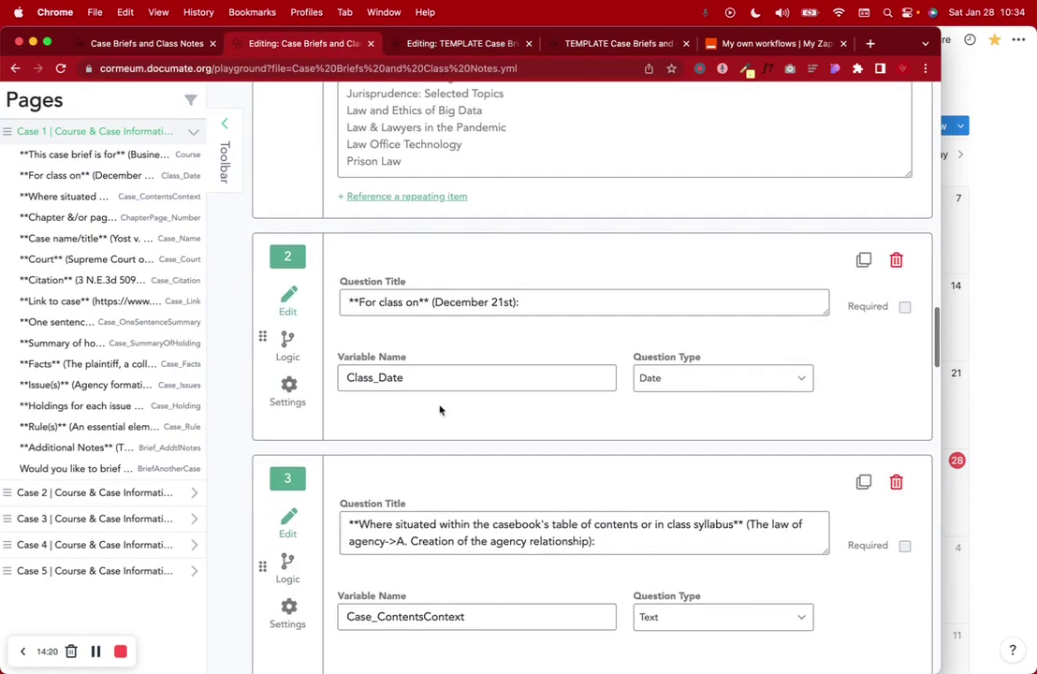
triple_click(404, 301)
key(cmd+c)
click(459, 43)
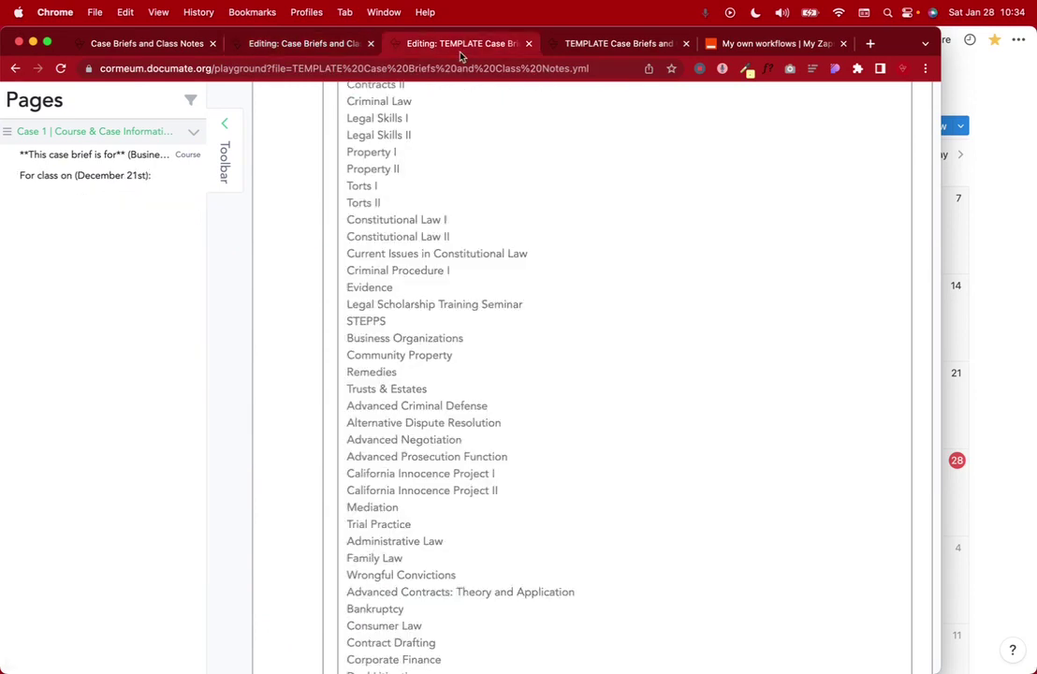
scroll(494, 404, down, 15)
triple_click(466, 338)
key(cmd+v)
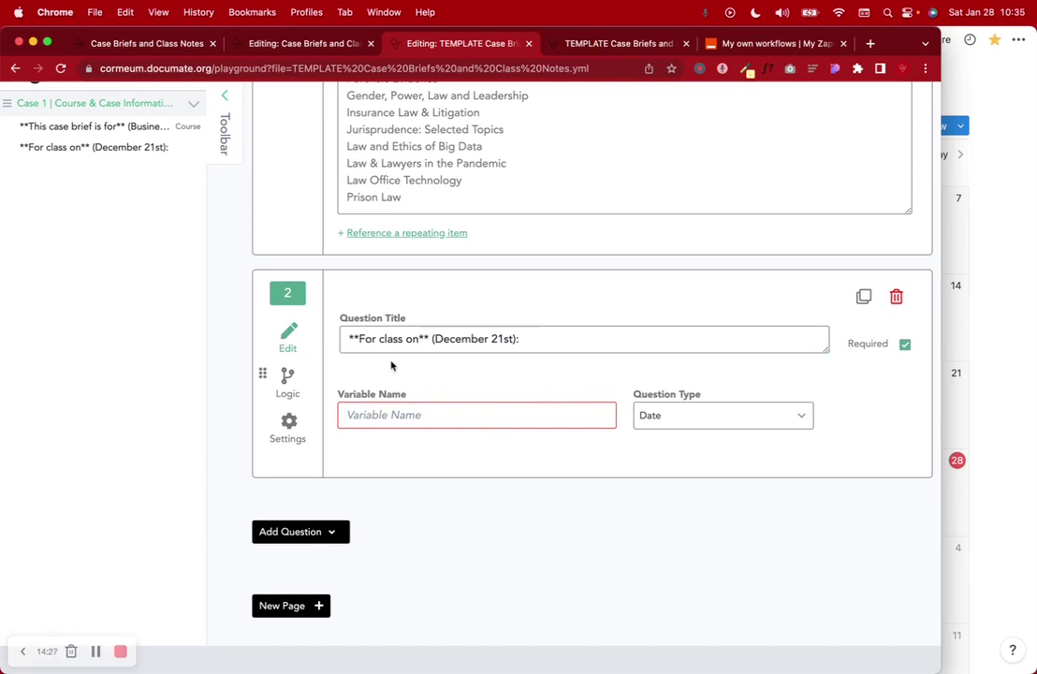
click(359, 339)
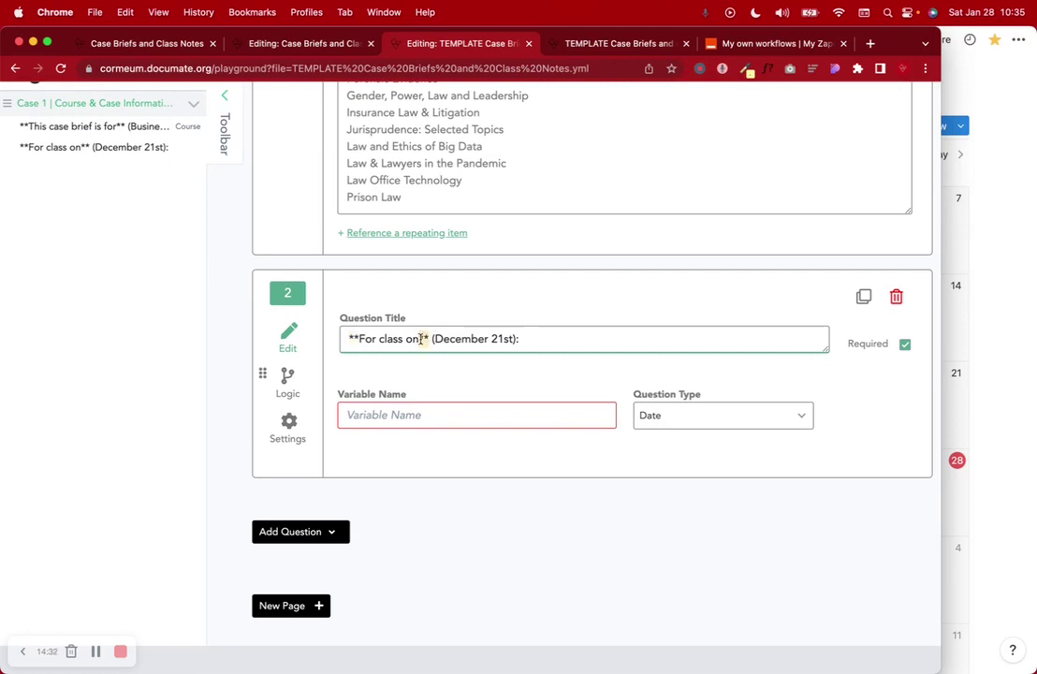
click(369, 418)
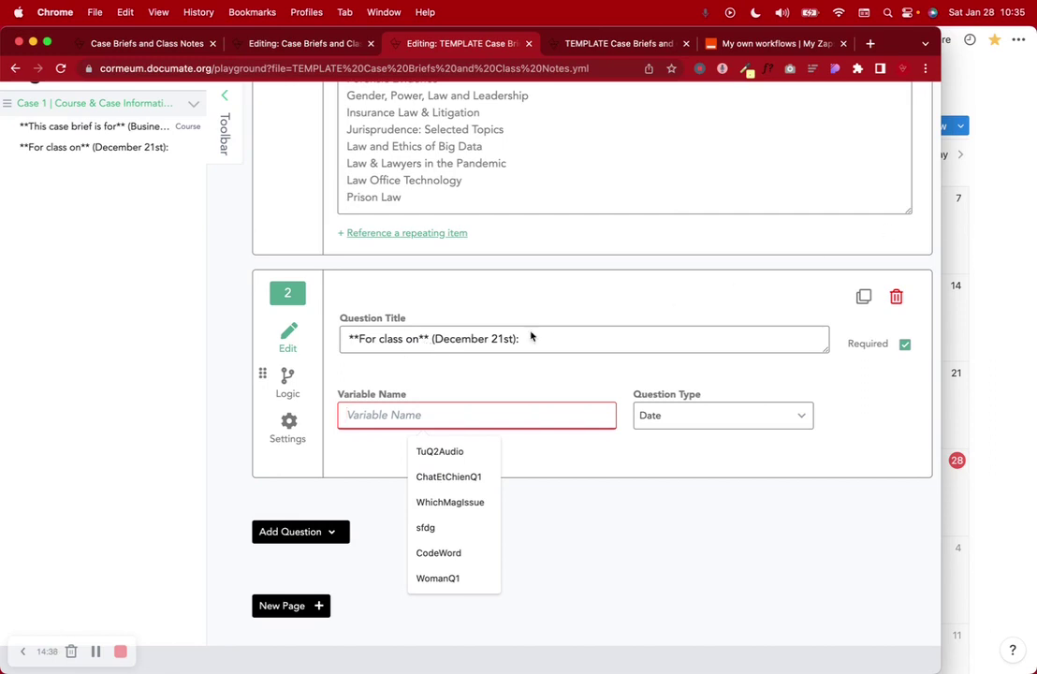
Step: Switch to Notion, check the available workspaces and lock the sidebar open in the current one
key(super+Tab)
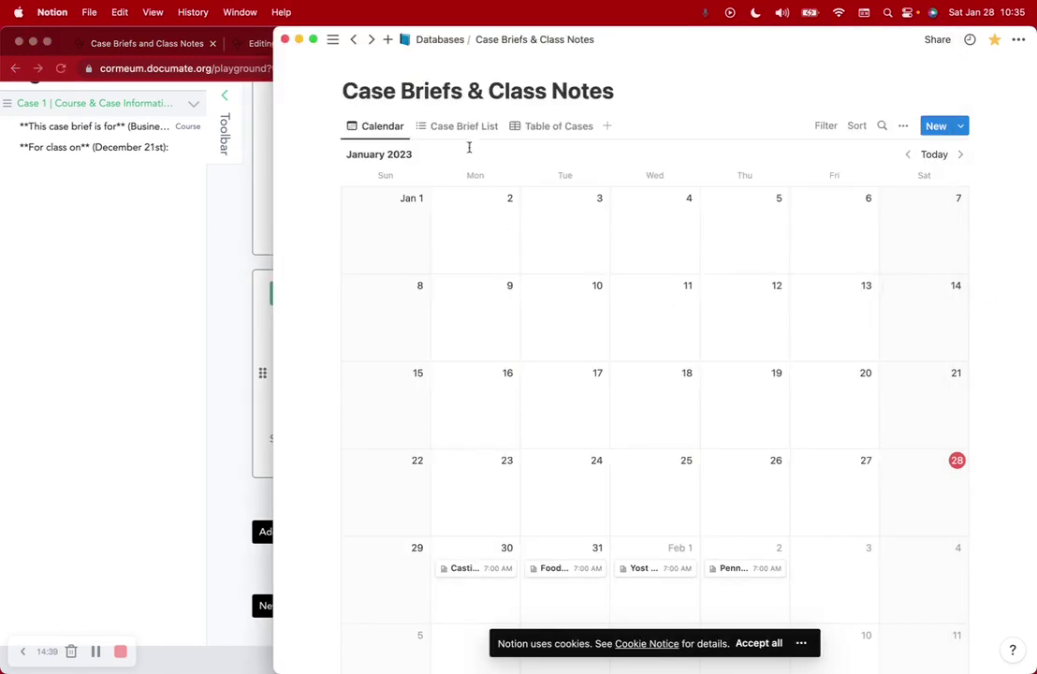
mouse_move(334, 42)
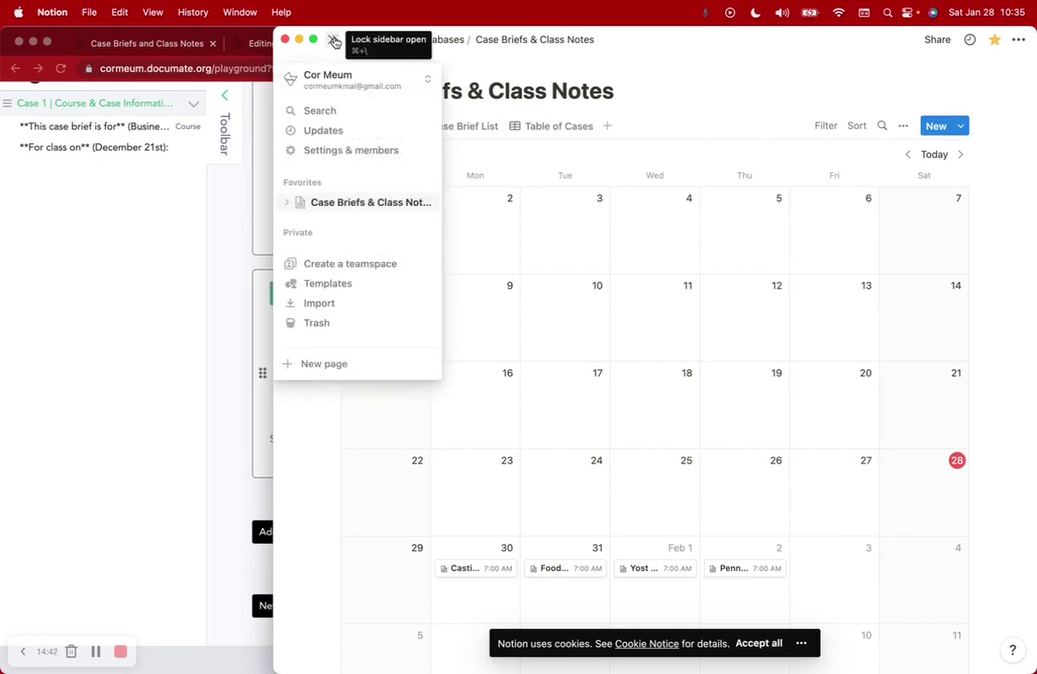
click(289, 203)
click(289, 204)
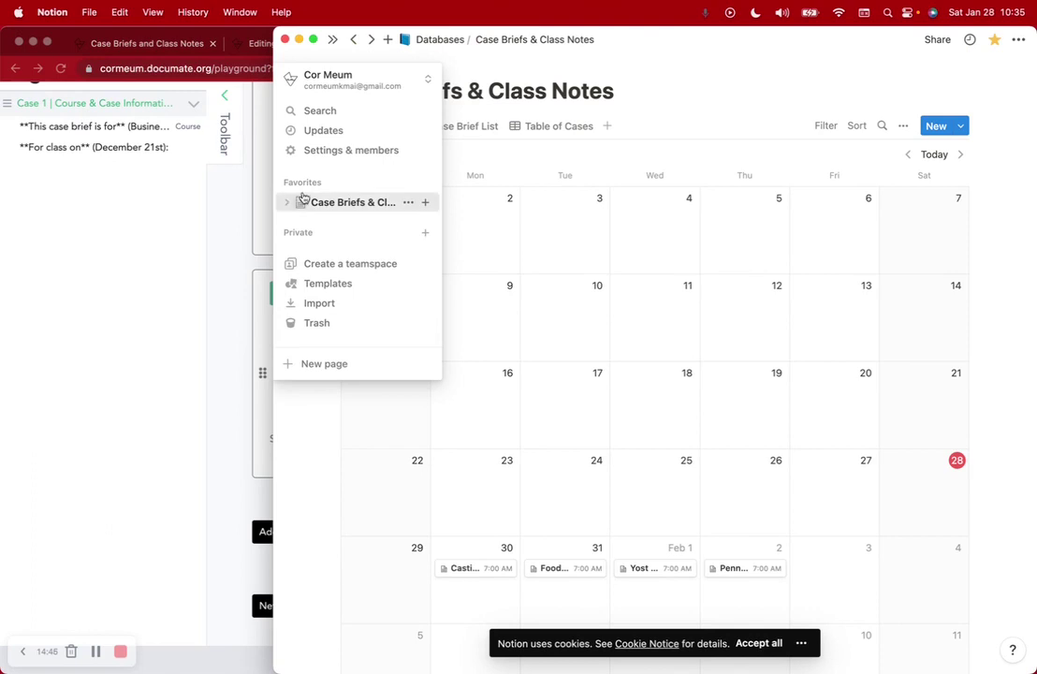
click(328, 84)
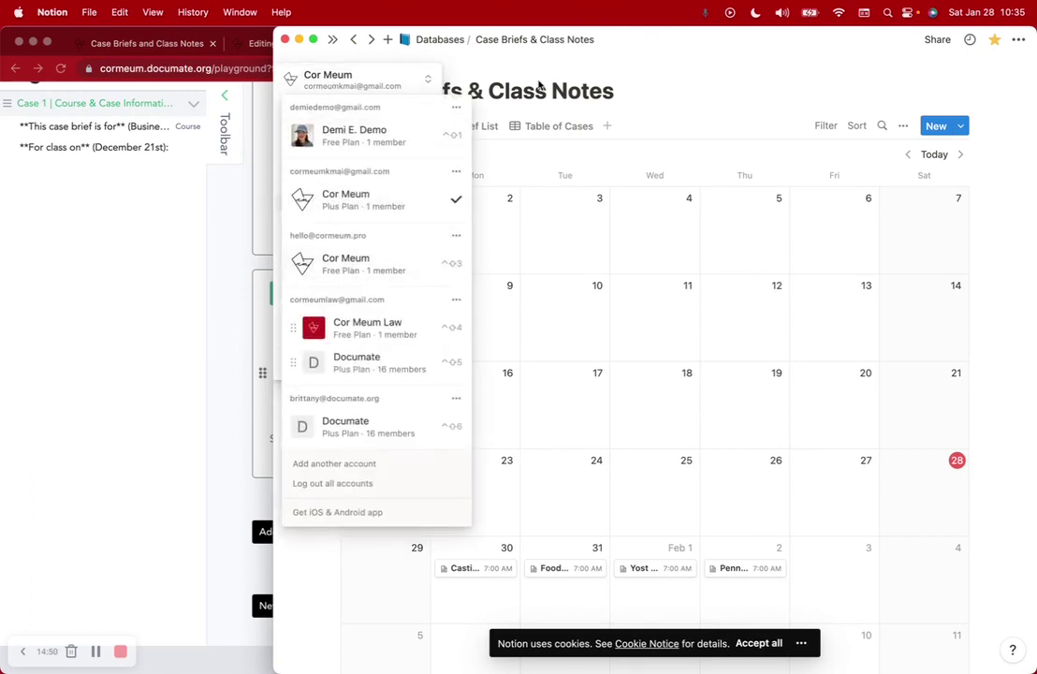
click(675, 68)
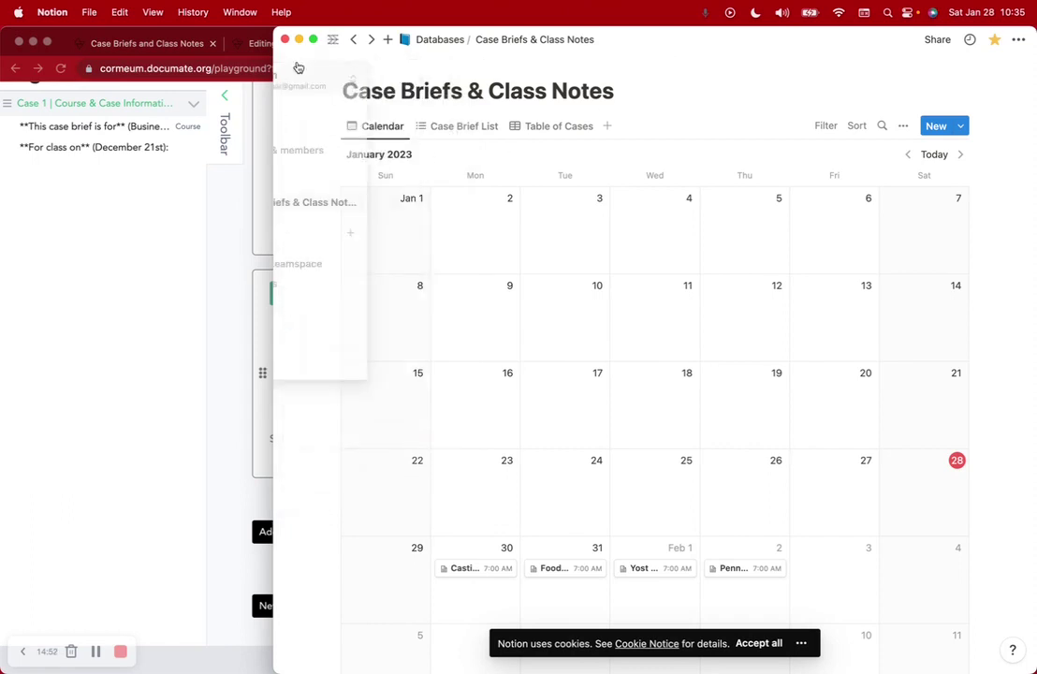
click(333, 39)
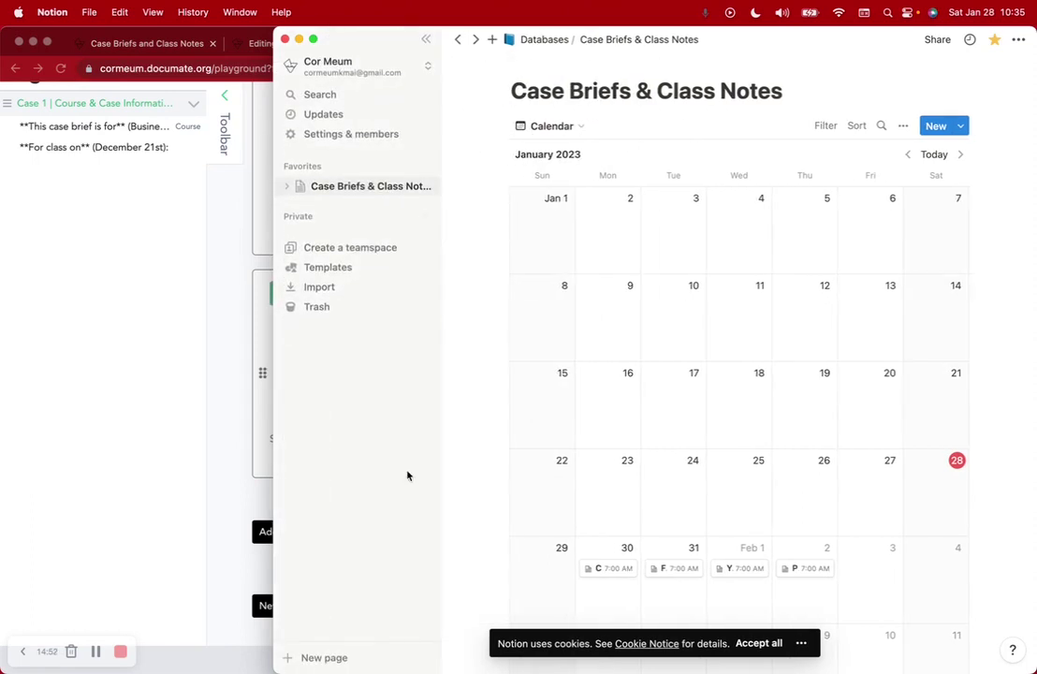
Step: Create a new private Notion page titled "Test formatting"
click(329, 660)
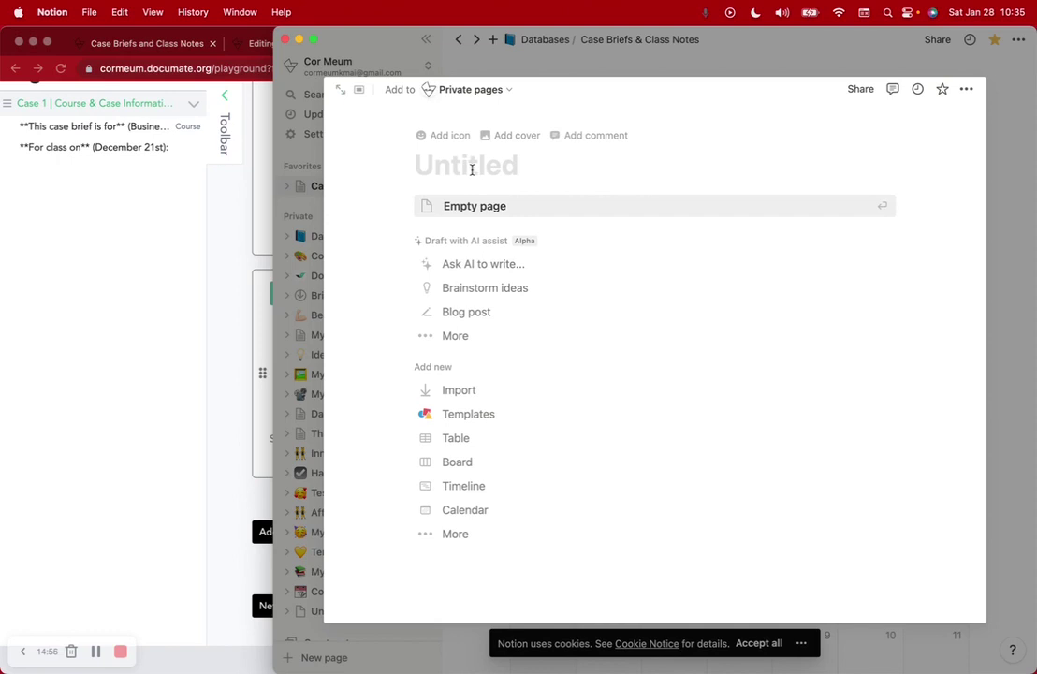
text(Test firmat)
key(BackSpace)
key(BackSpace)
key(BackSpace)
key(BackSpace)
key(BackSpace)
text(otmat)
key(BackSpace)
key(BackSpace)
key(BackSpace)
key(BackSpace)
text(rmattin)
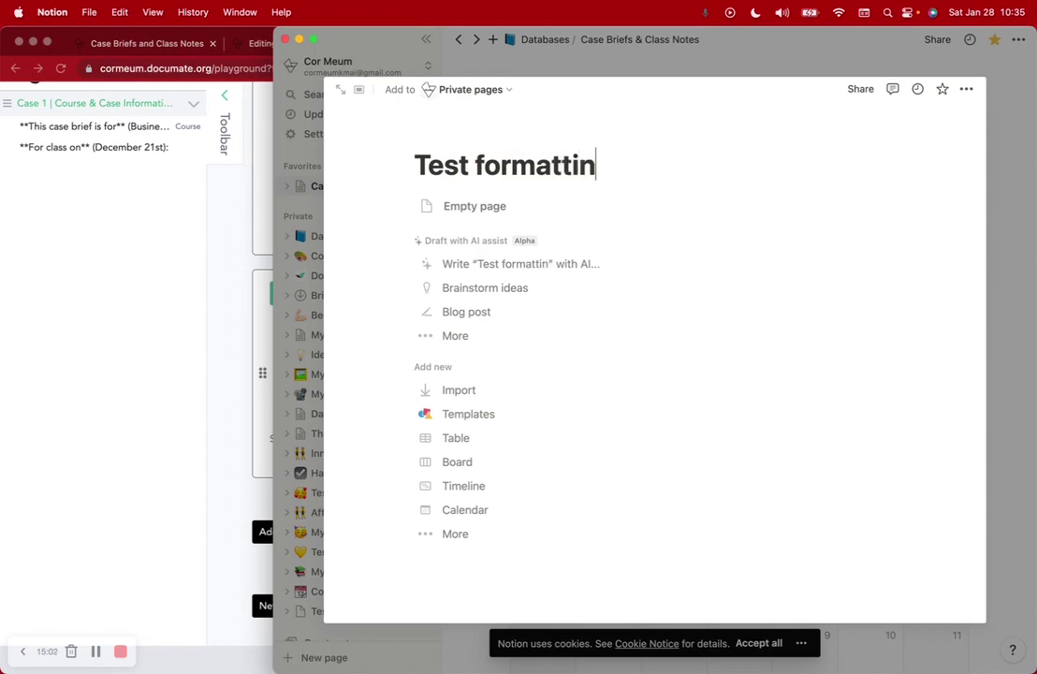
text(g)
Step: Turn on full width for the Test formatting page and start it as an empty page
click(965, 89)
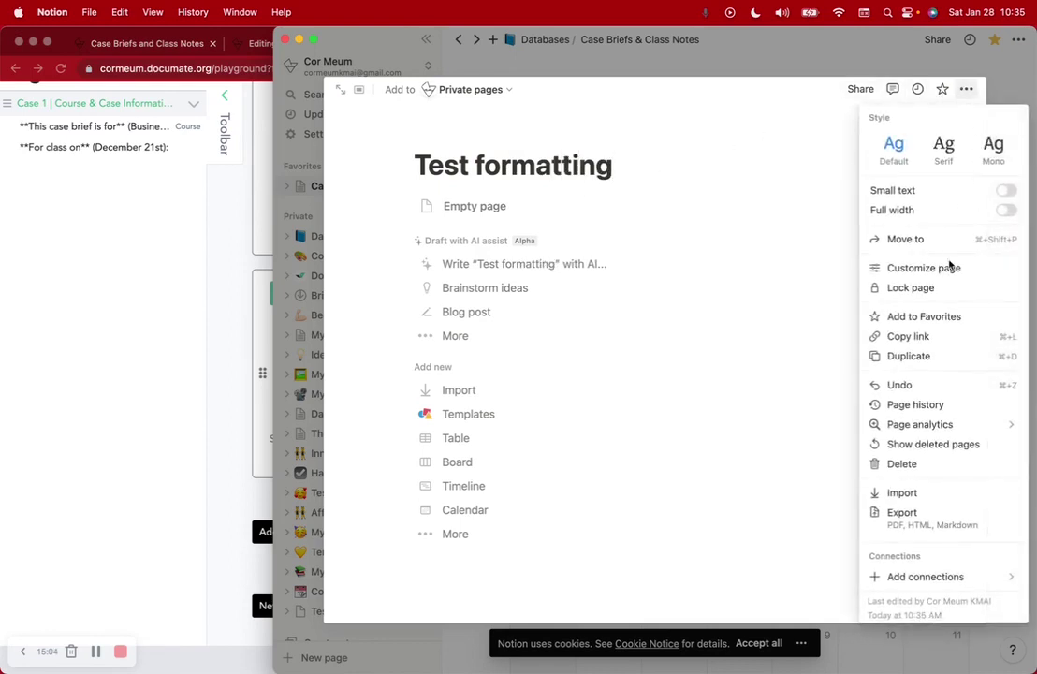
click(1005, 209)
click(484, 209)
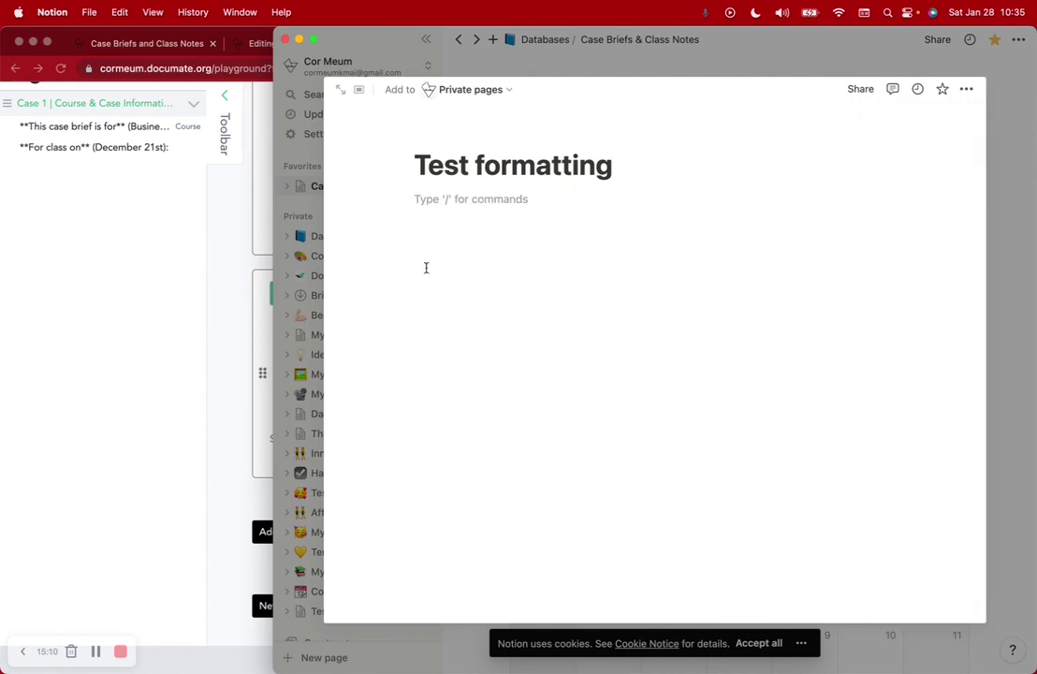
Step: Copy the second question's title from the Documate template into the body of the Notion test page
click(160, 298)
triple_click(432, 338)
key(cmd+c)
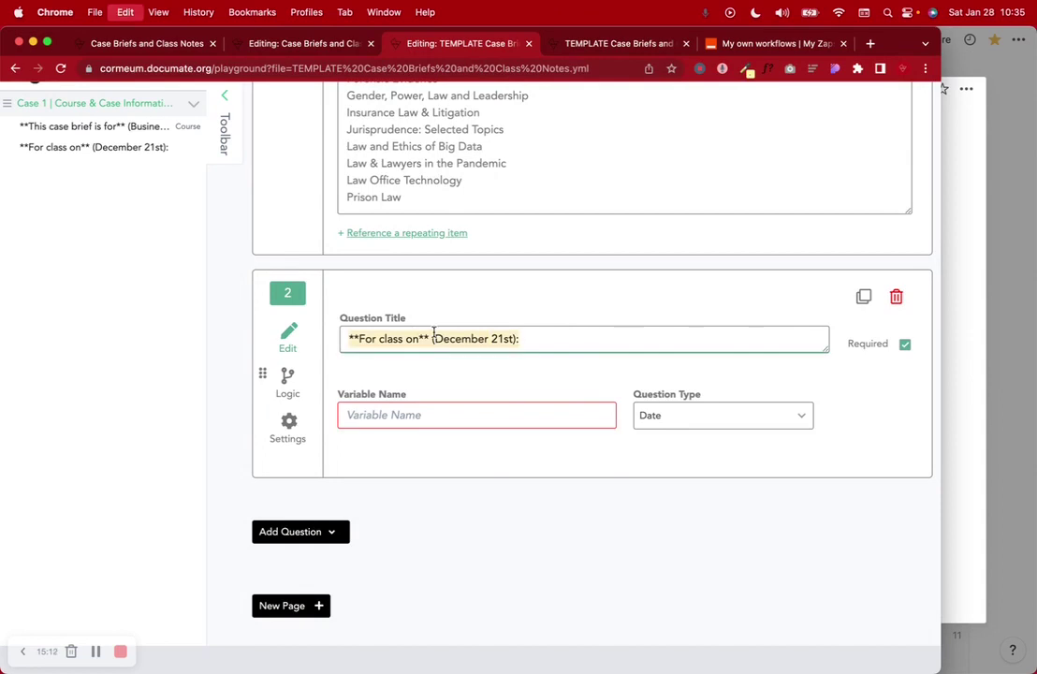
key(super+Tab)
key(super+v)
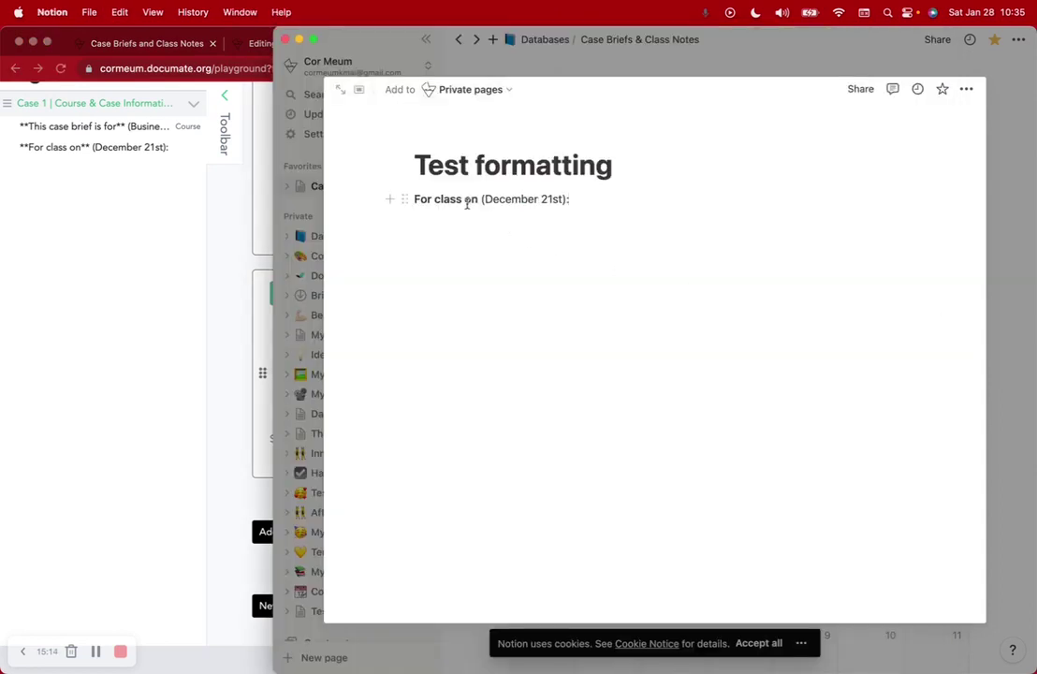
Step: Add a plain line reading "For class on (Decem)" below the pasted title, checking the wording against the Documate question
triple_click(516, 199)
click(552, 223)
key(Return)
text(for)
key(BackSpace)
text(F)
click(262, 348)
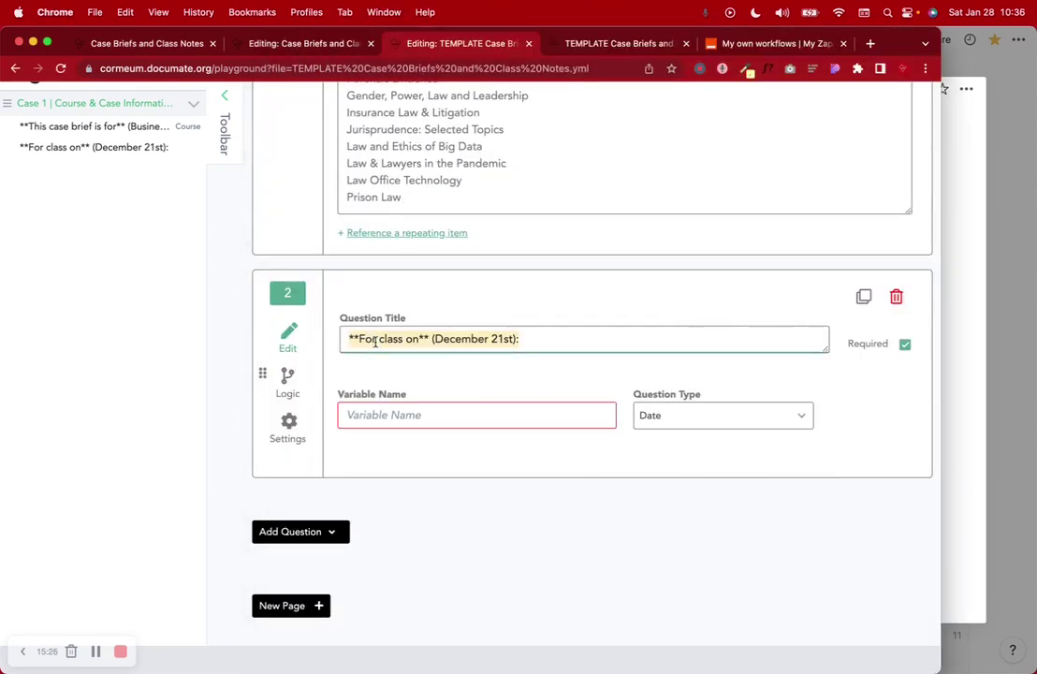
click(974, 315)
Step: Delete the pasted bold line and the empty lines above the plain line on the Notion page
triple_click(569, 199)
key(BackSpace)
click(471, 221)
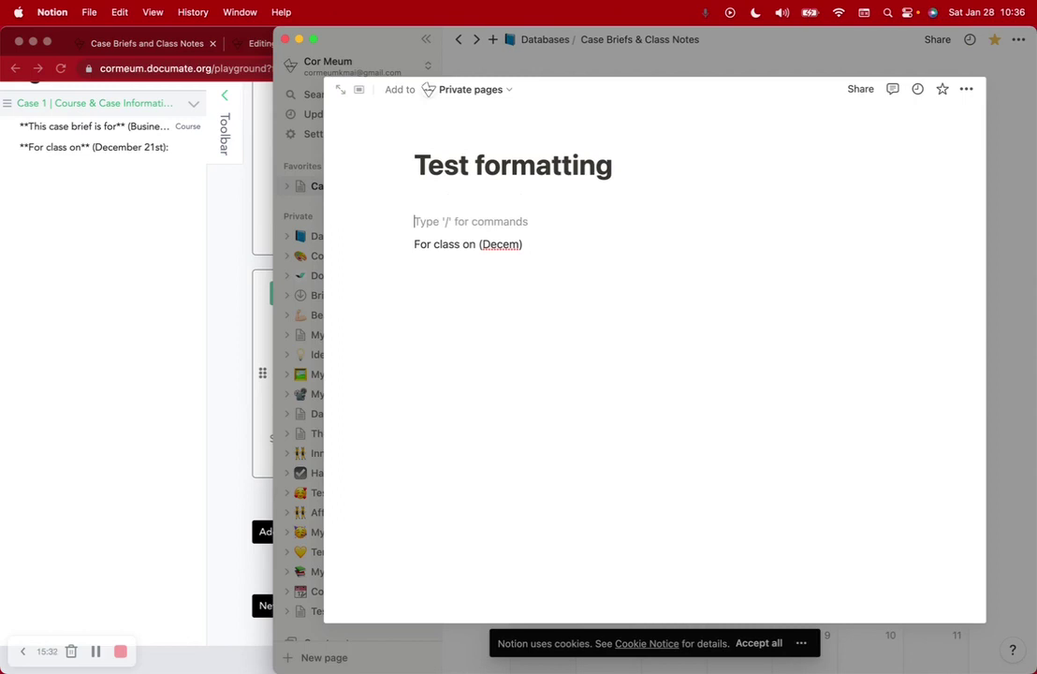
key(BackSpace)
key(BackSpace)
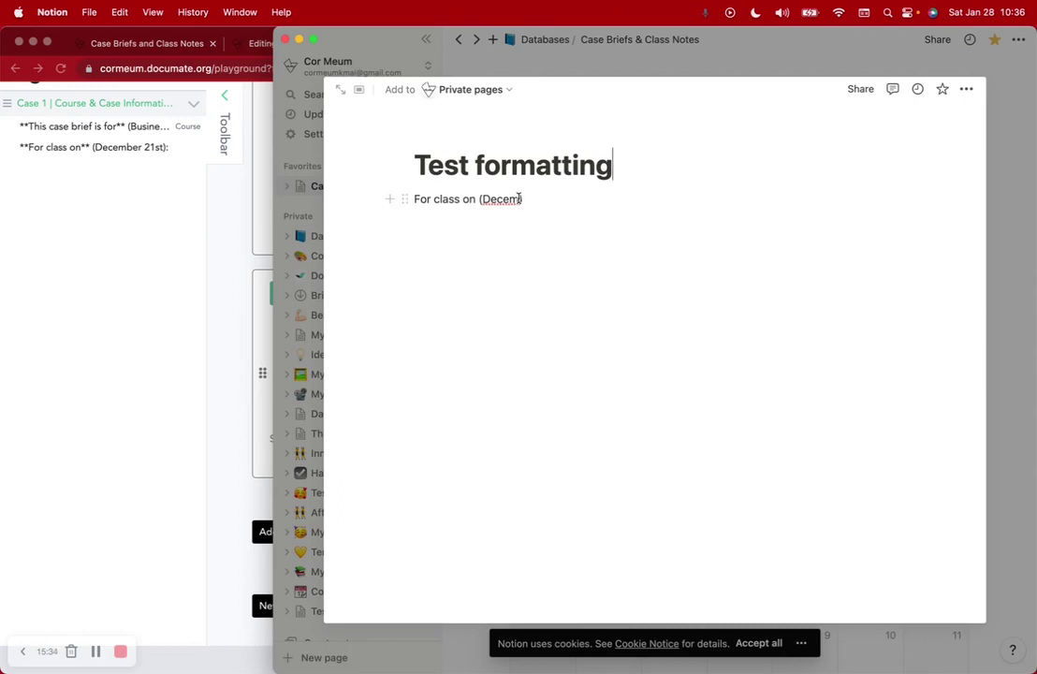
Step: Complete the plain line's date so it reads "For class on (Dec 21, 2023)"
key(BackSpace)
key(BackSpace)
text(21, 202)
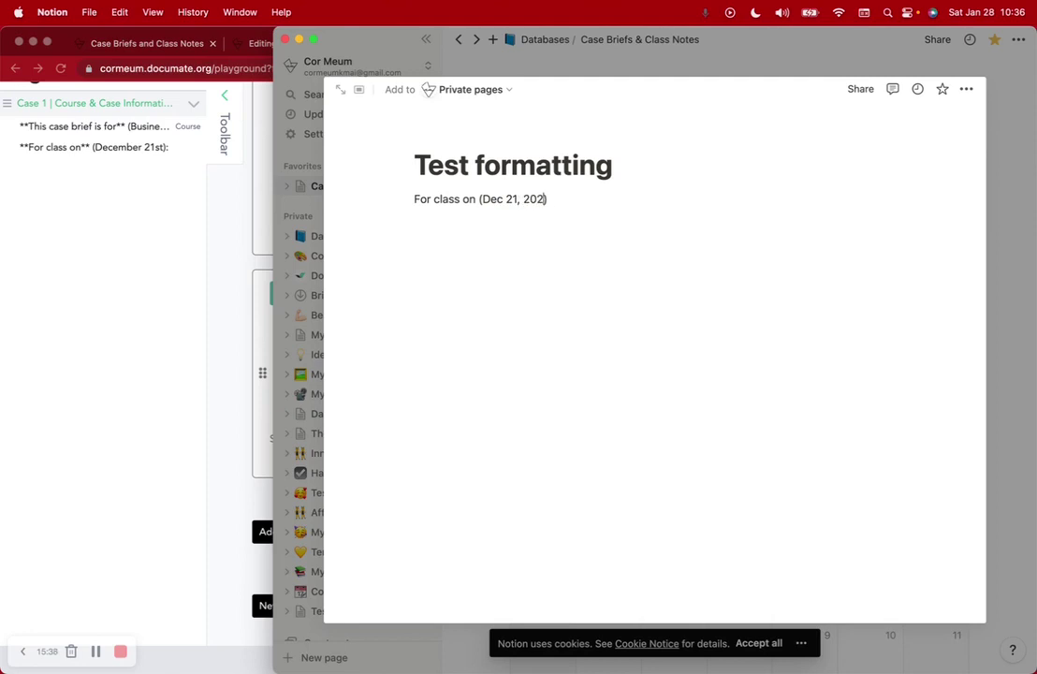
text(3)
click(537, 214)
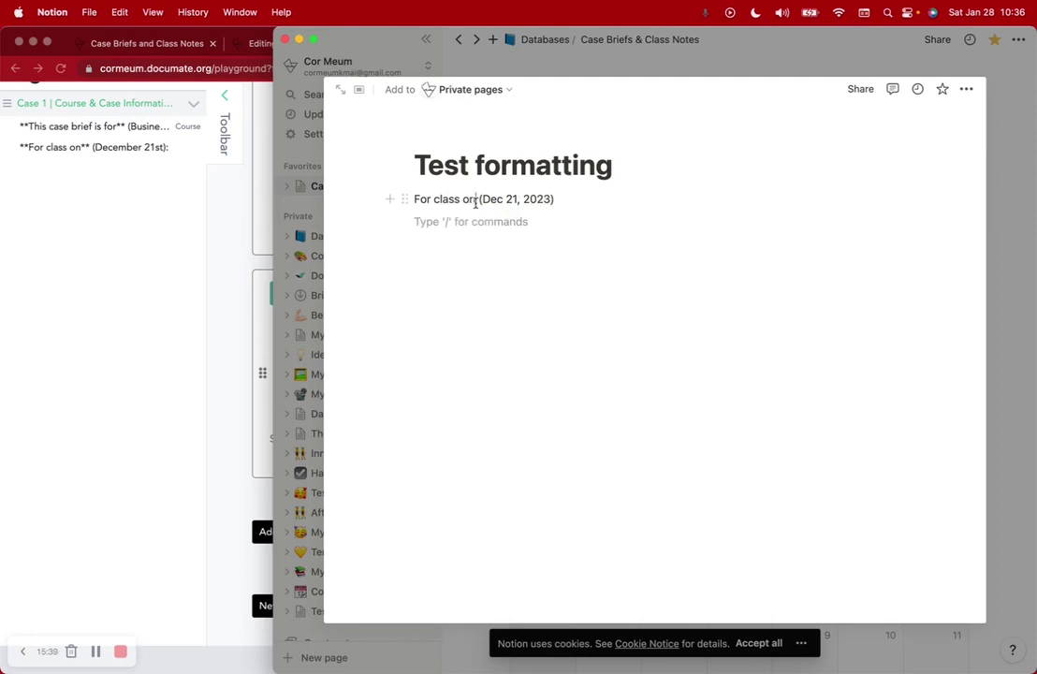
Step: Make the whole "For class on (Dec 21, 2023)" line bold
triple_click(475, 201)
key(super+b)
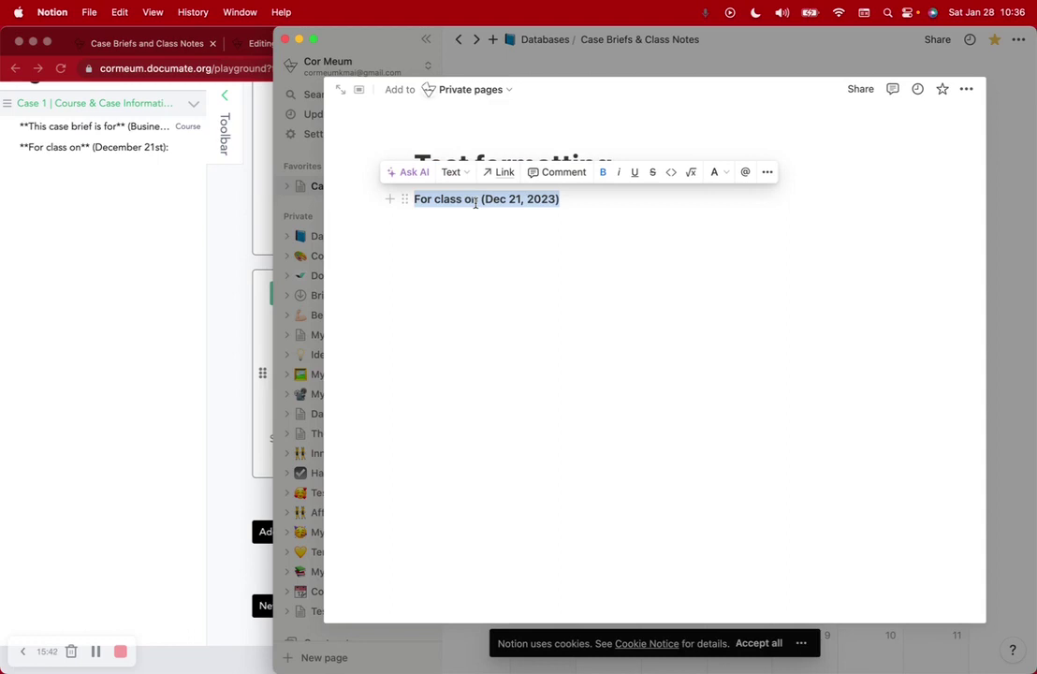
click(481, 229)
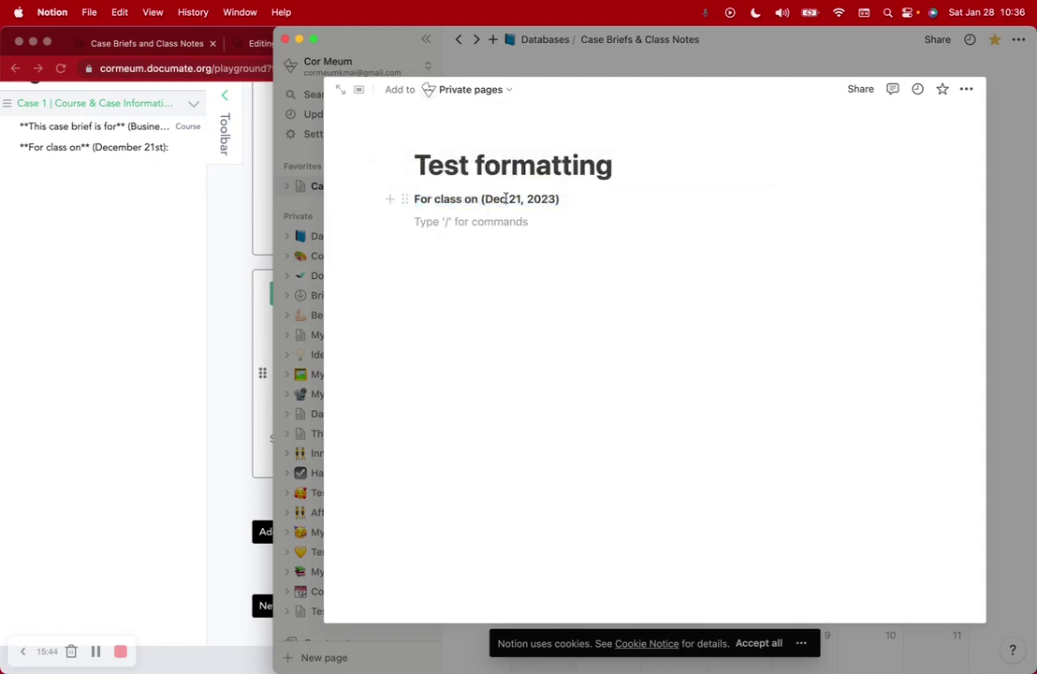
Step: Paste the bold Notion line beneath the second question's title in the Documate template and undo the paste
triple_click(506, 198)
click(282, 299)
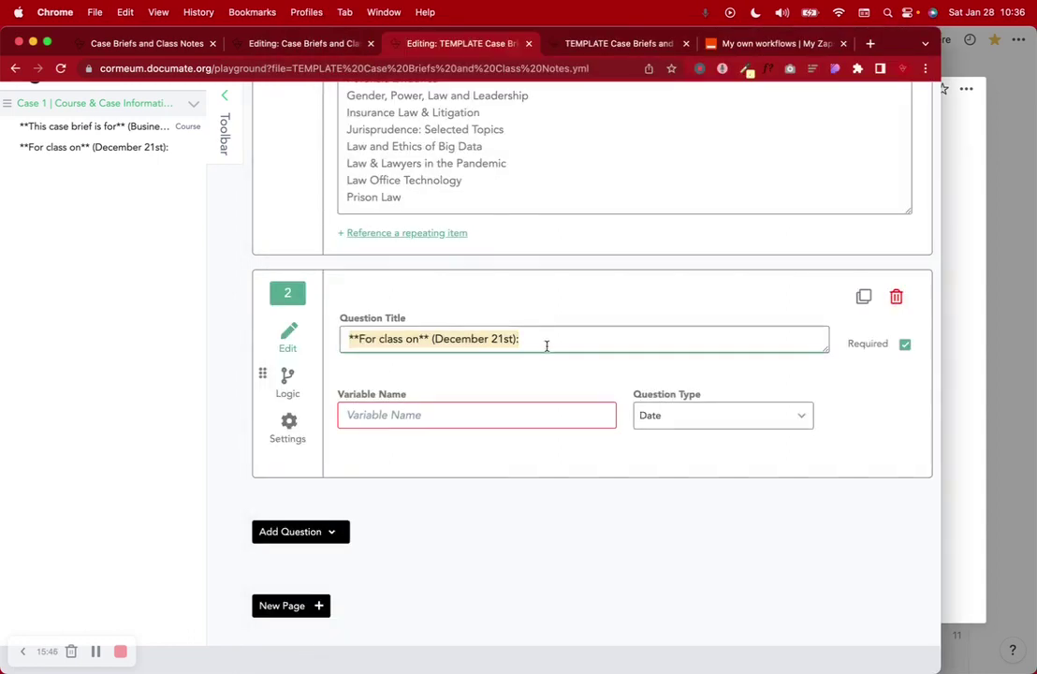
click(555, 331)
key(Return)
key(ctrl+v)
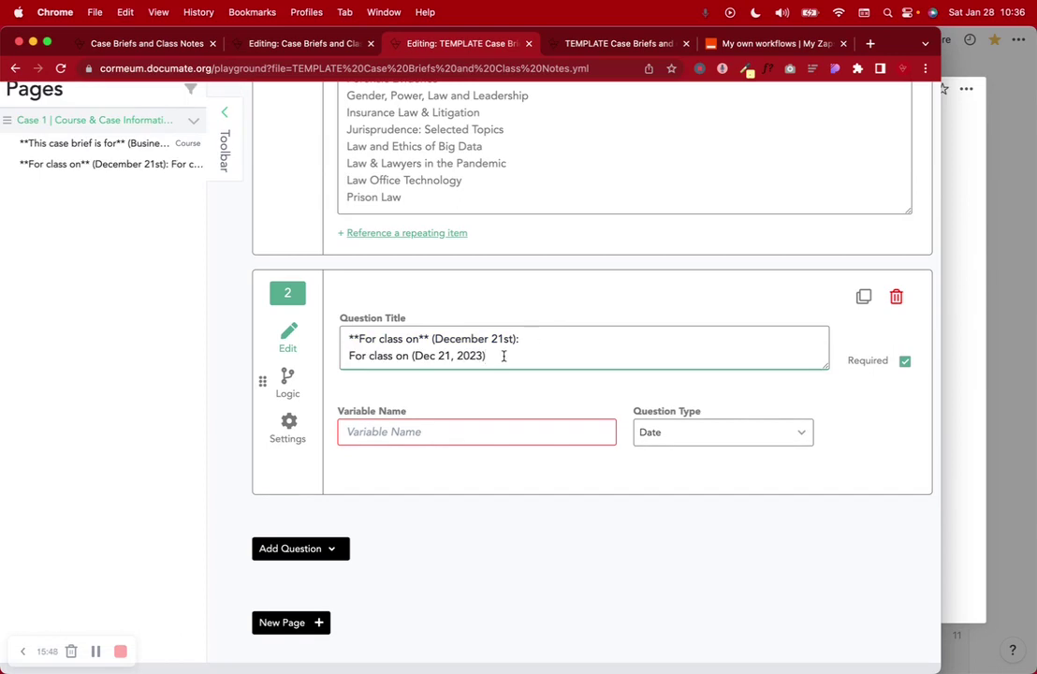
key(super+z)
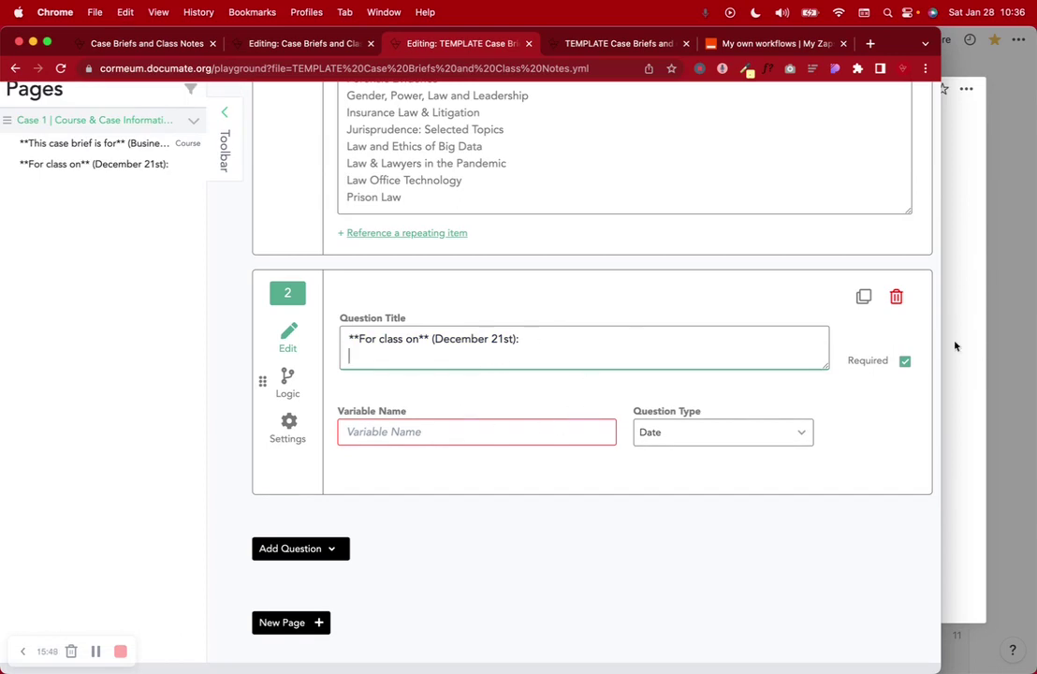
Step: Compare the running template's third question with its title markup in the workflow editor
key(ctrl+Tab)
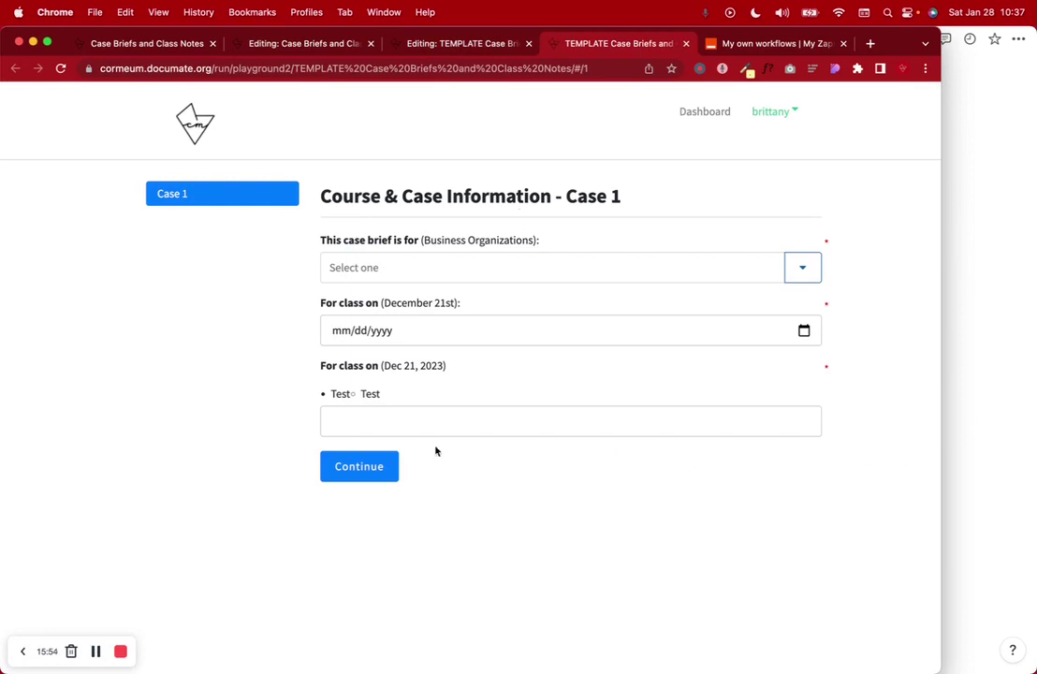
click(423, 44)
scroll(493, 470, down, 10)
scroll(490, 465, down, 10)
scroll(423, 358, up, 1)
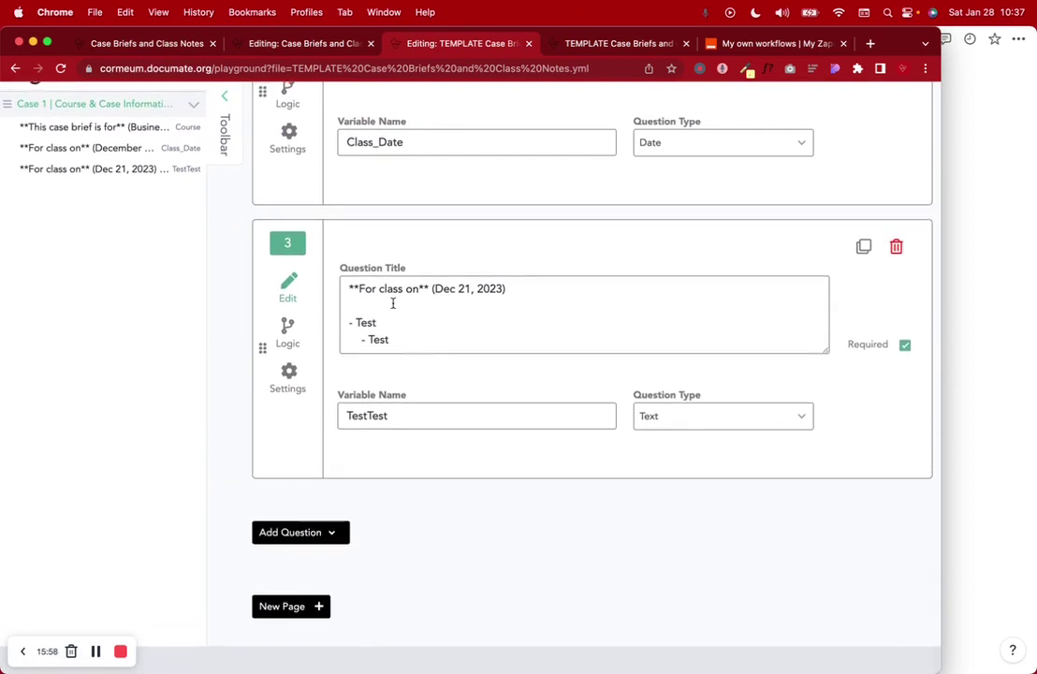
Step: Remove the leftover empty line after the second question's title "**For class on** (December 21st):"
scroll(393, 302, up, 3)
click(397, 246)
key(BackSpace)
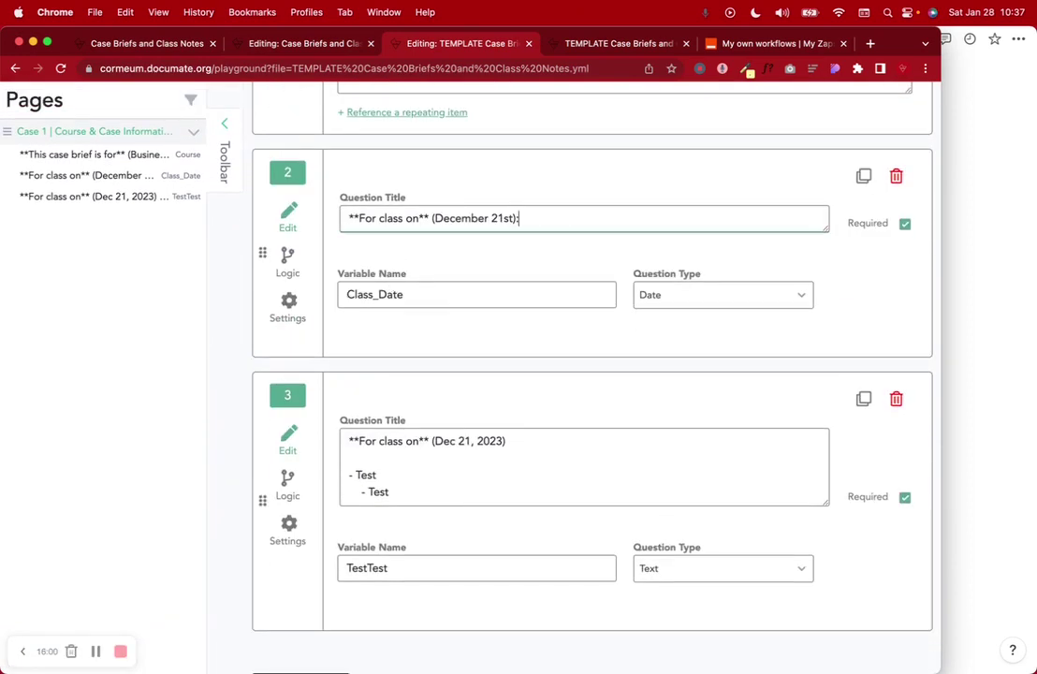
Step: Switch to Notion and examine the nested Test bullets on the Test formatting page
key(super+Tab)
click(553, 230)
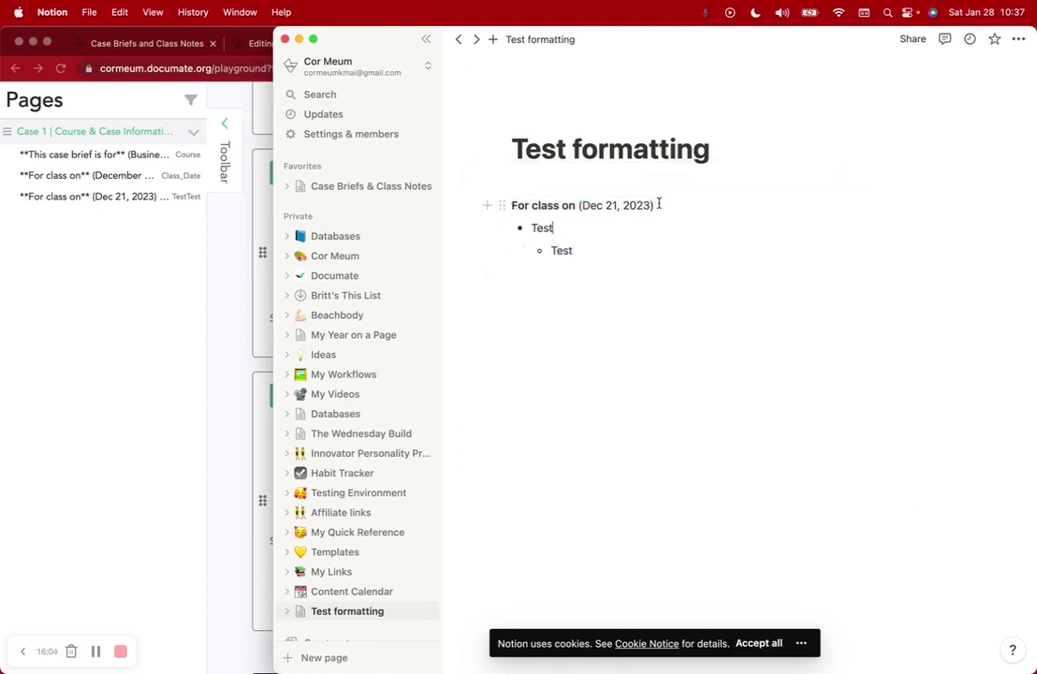
drag(530, 227, 577, 250)
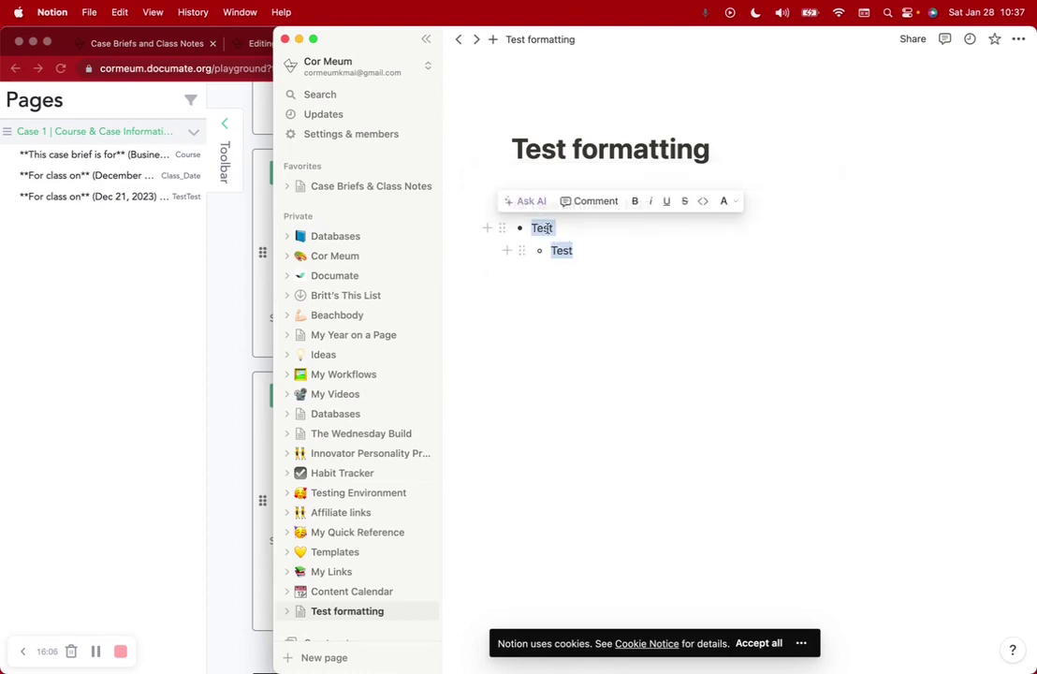
key(Up)
click(585, 253)
Step: Add a trial top-level bullet below the nested Test item and remove it again
key(Return)
key(shift+Tab)
key(BackSpace)
text(-)
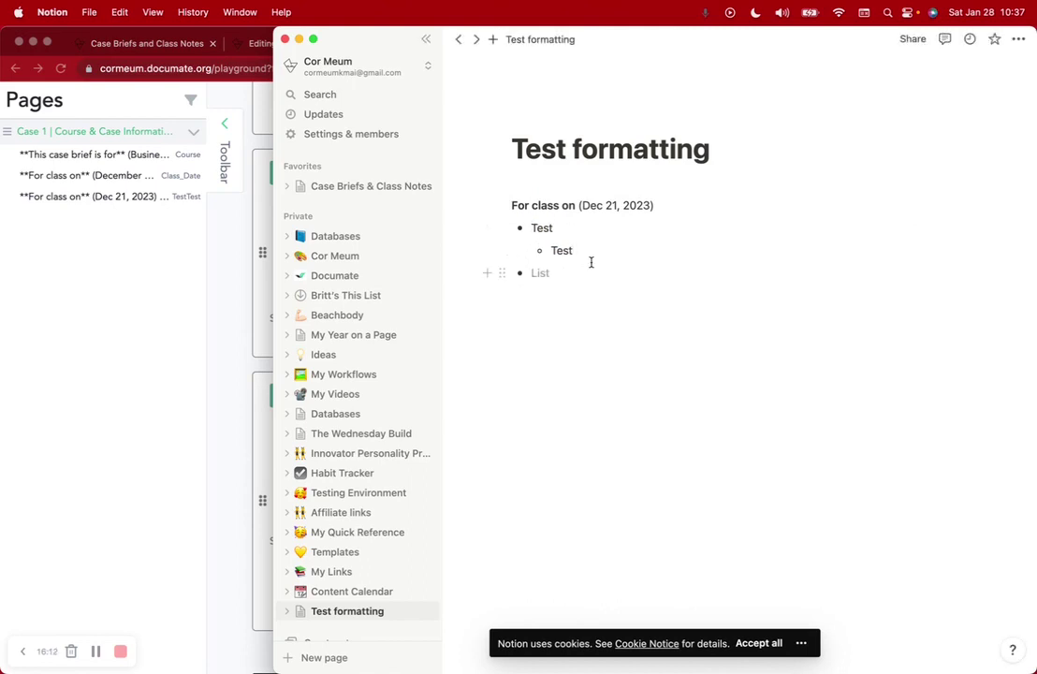
key(shift+Up)
key(shift+Up)
key(shift+Up)
key(shift+Down)
key(shift+Down)
key(shift+Down)
key(BackSpace)
key(BackSpace)
key(BackSpace)
Step: Add an Instruction question to the Documate template titled with the copied "**For class on** (Dec 21, 2023)" line and nested Test bullets
drag(574, 254, 479, 195)
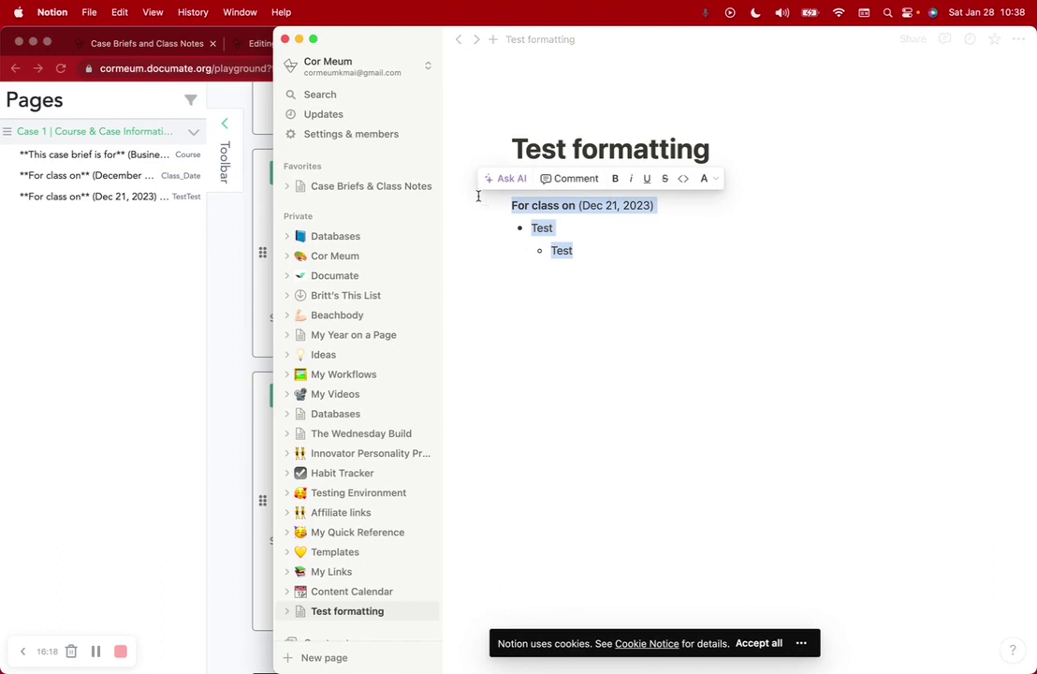
click(223, 420)
scroll(352, 488, down, 5)
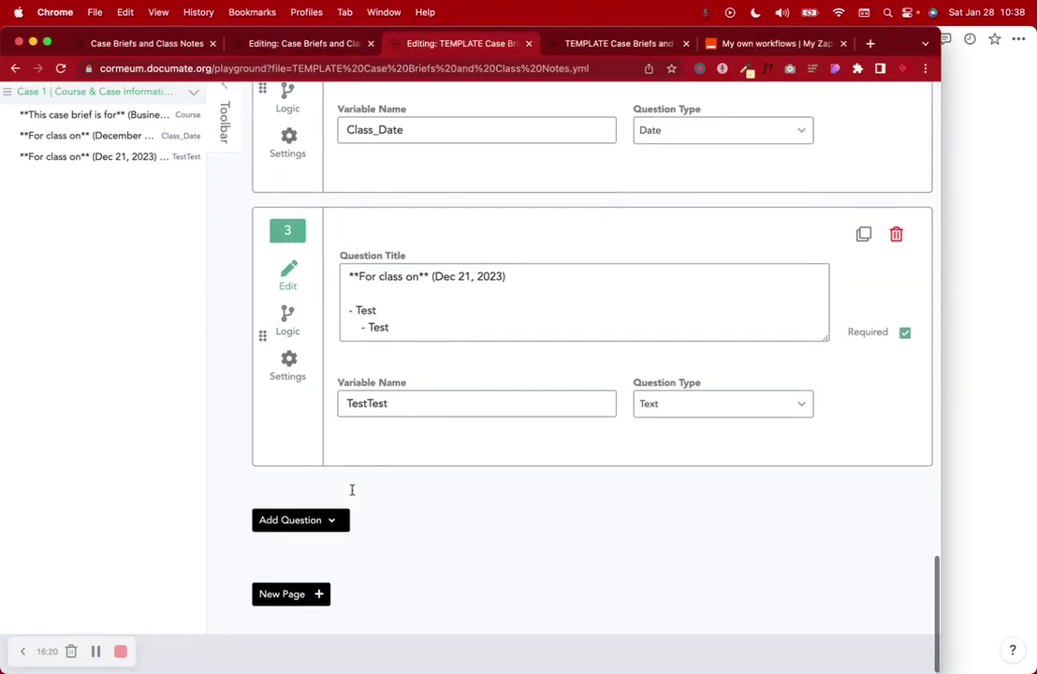
click(301, 532)
scroll(301, 537, down, 1)
click(305, 463)
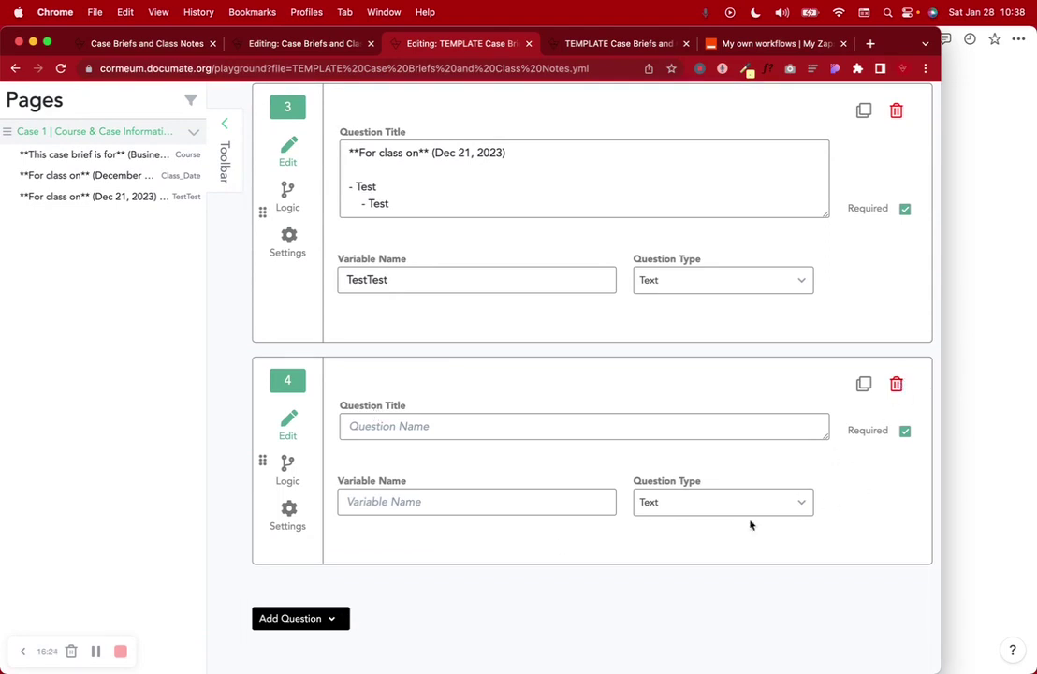
click(704, 510)
scroll(702, 548, down, 6)
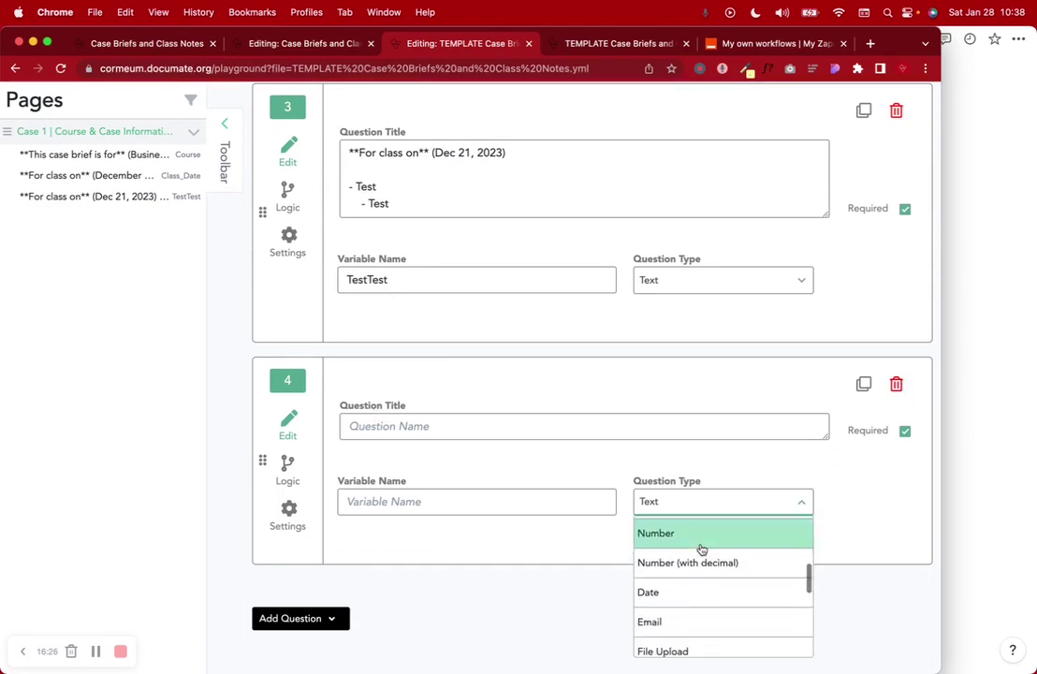
click(679, 564)
click(414, 426)
text(**For class on** (Dec 21, 2023)  - Test     - Test)
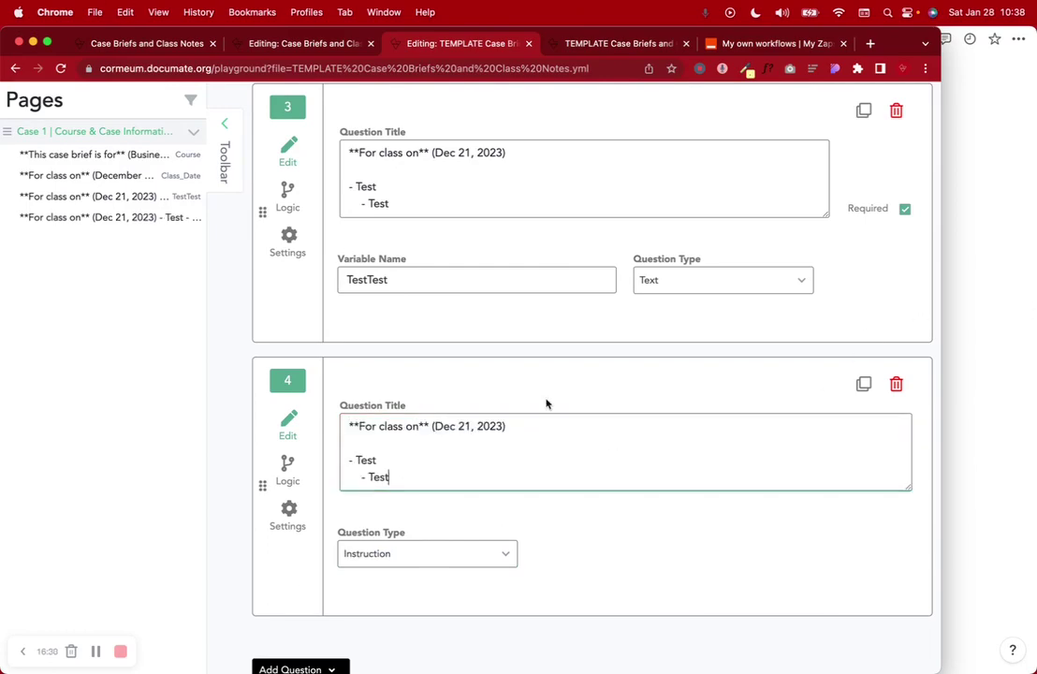
Step: Save the template workflow and reload the running questionnaire to check how the Instruction question's bullets are formatted
scroll(512, 488, up, 15)
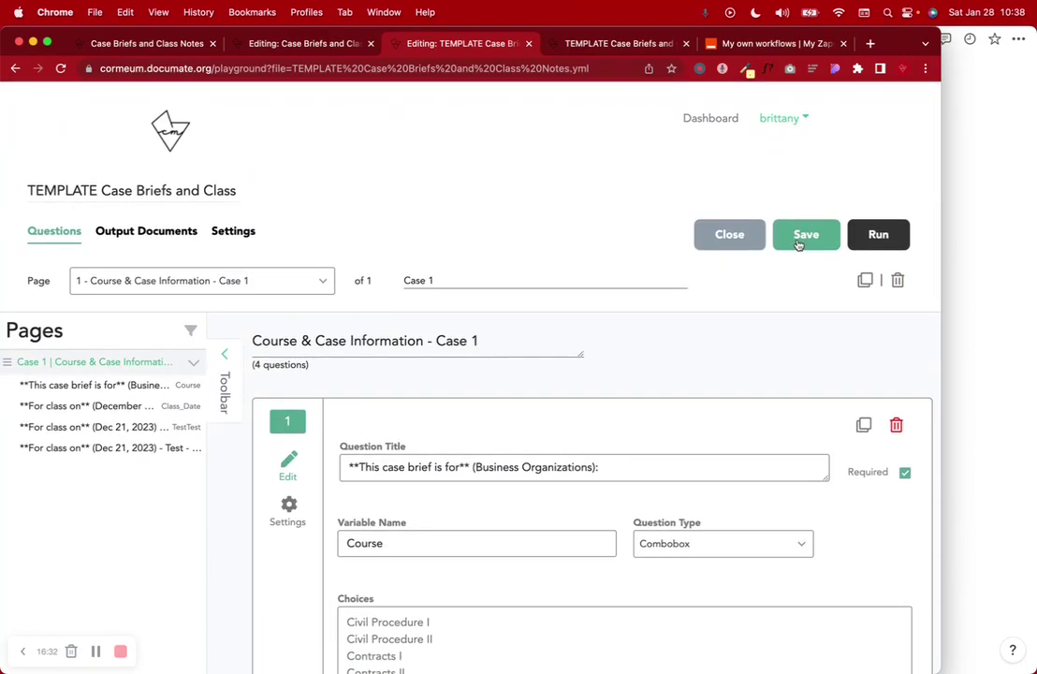
click(581, 51)
click(60, 67)
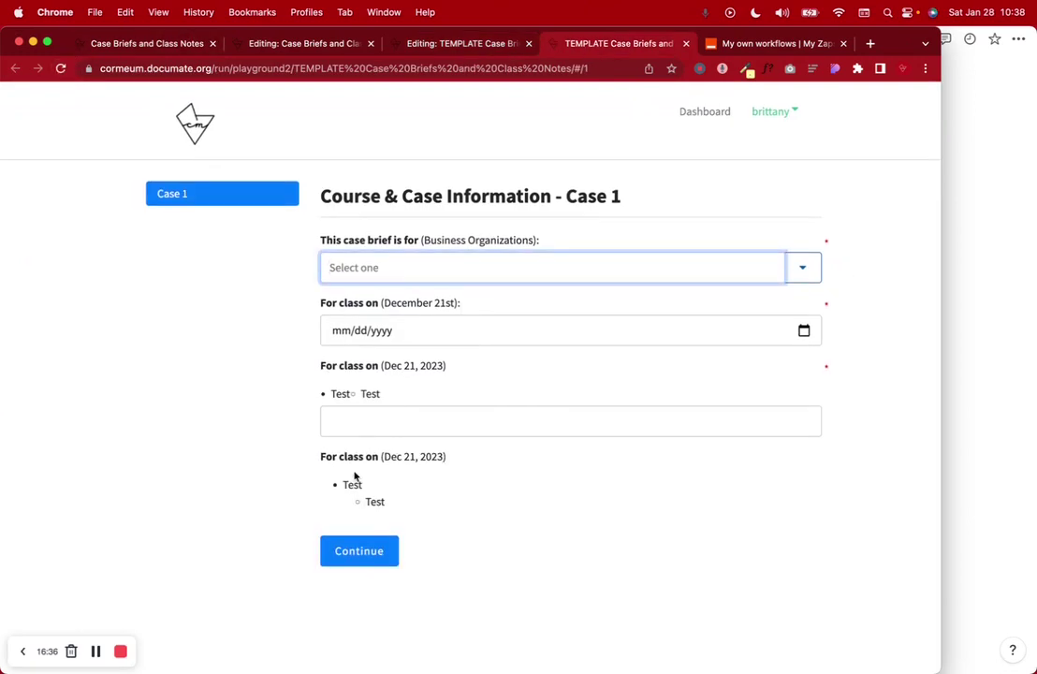
click(433, 508)
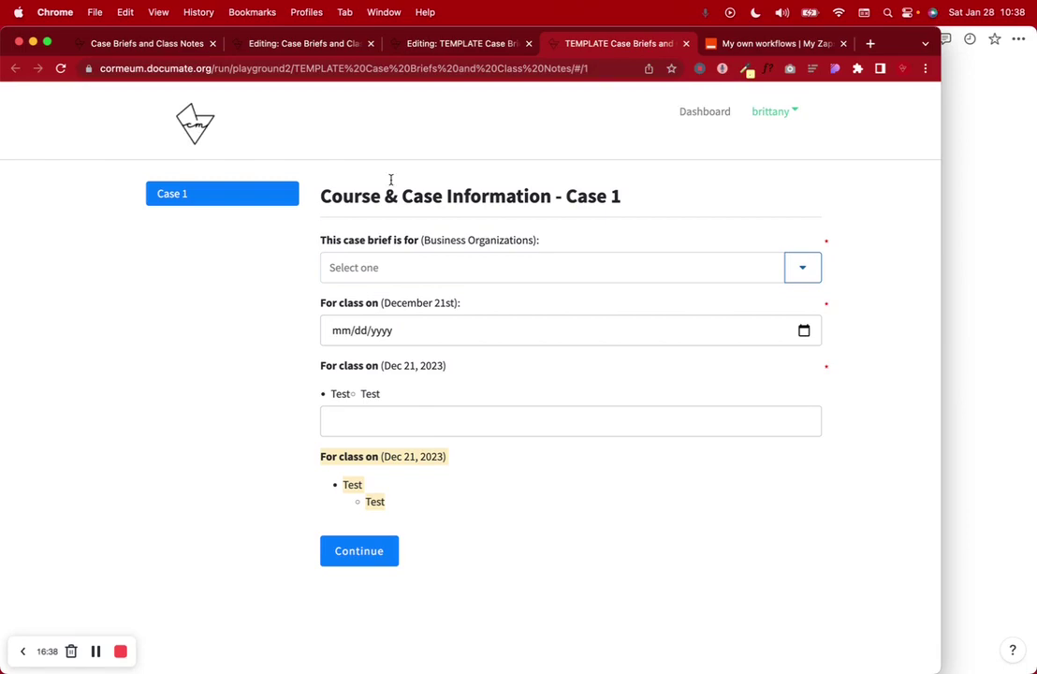
Step: Delete the Text and Instruction test questions titled "**For class on** (Dec 21, 2023)" from the template
click(462, 43)
scroll(475, 417, down, 20)
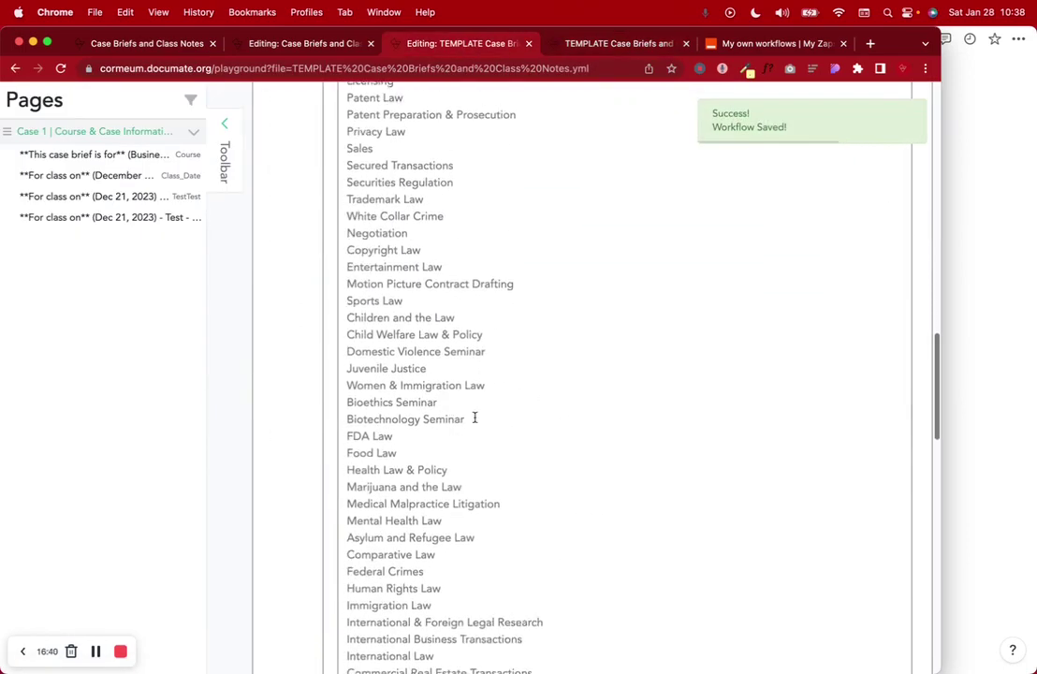
scroll(475, 422, down, 3)
scroll(477, 416, up, 4)
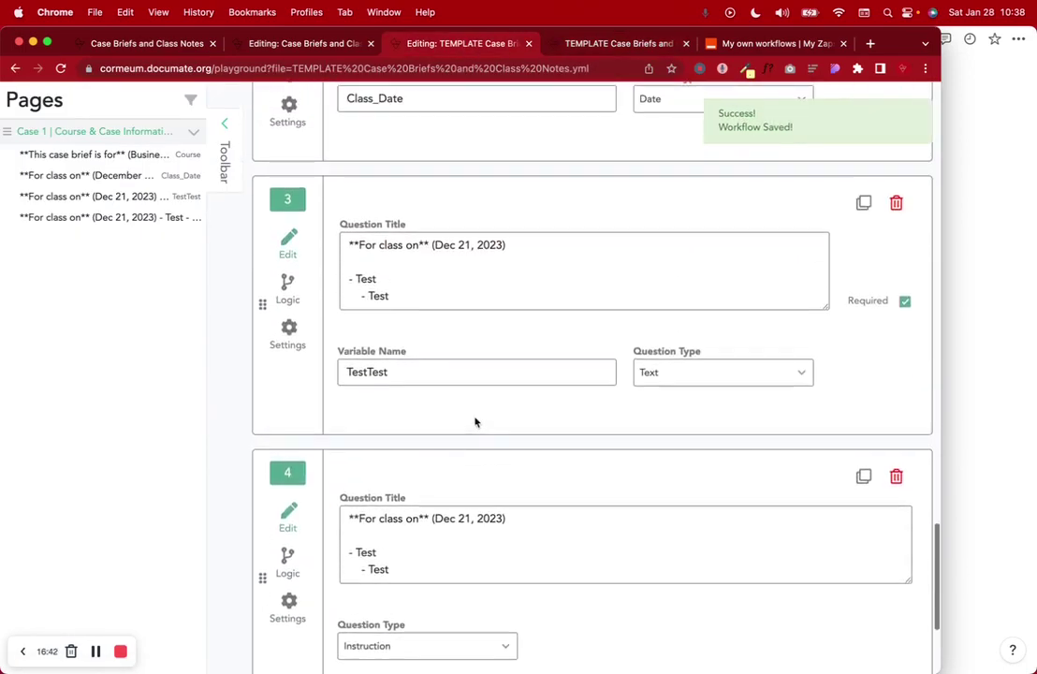
click(895, 202)
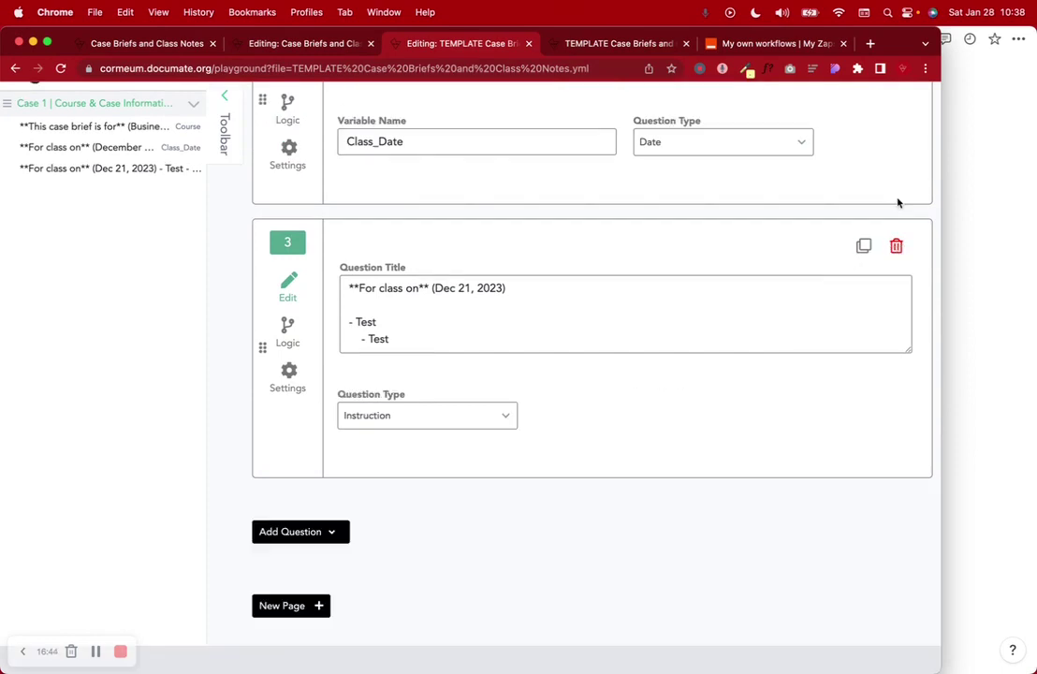
click(897, 245)
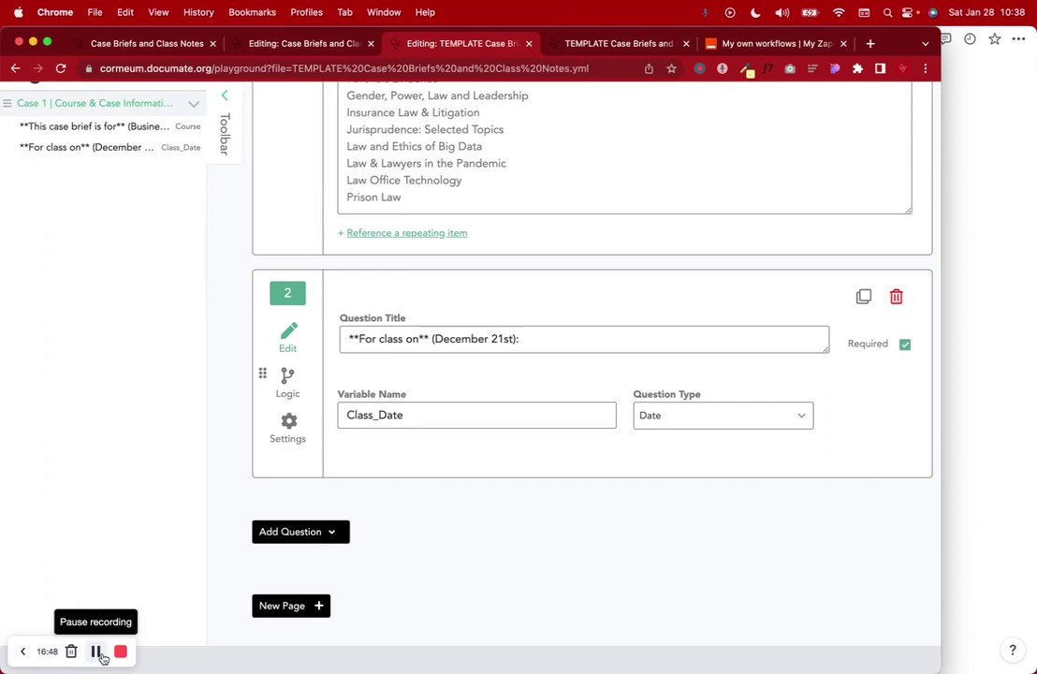
Step: Check the running template questionnaire's heading, the "This case brief is for" course options and the "For class on" date picker
key(ctrl+Tab)
drag(331, 194, 659, 192)
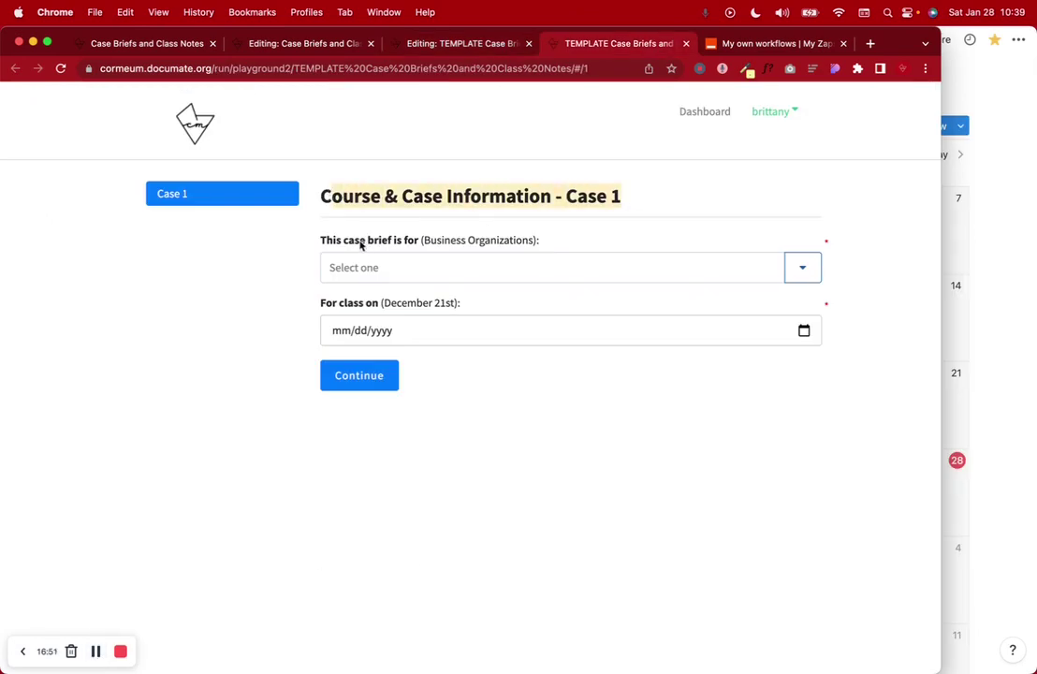
drag(329, 243, 547, 246)
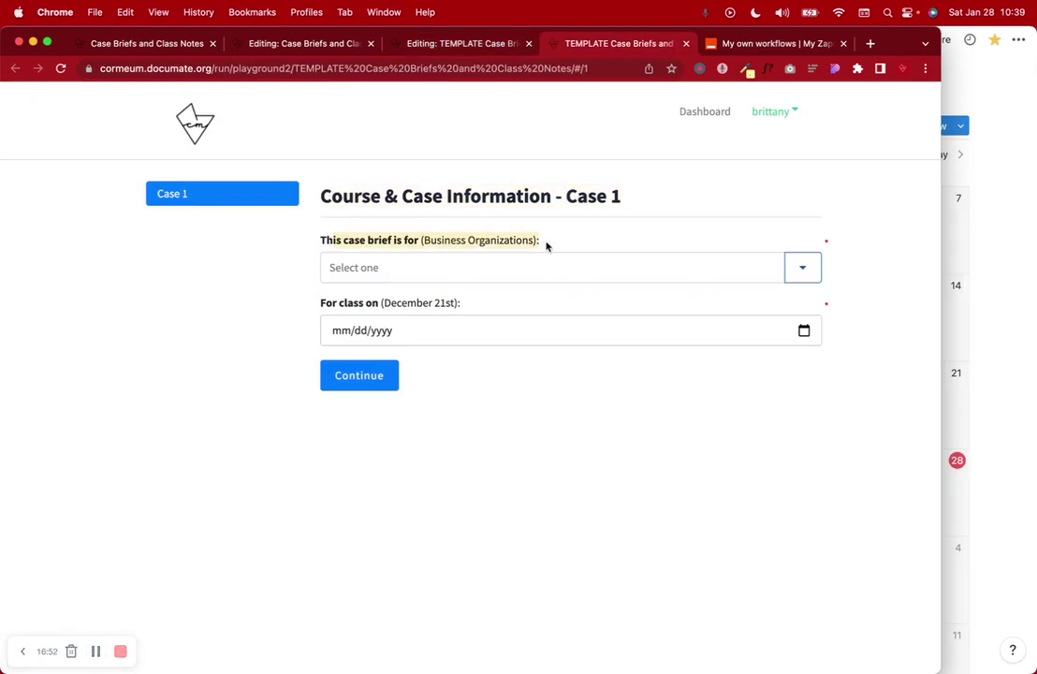
click(798, 270)
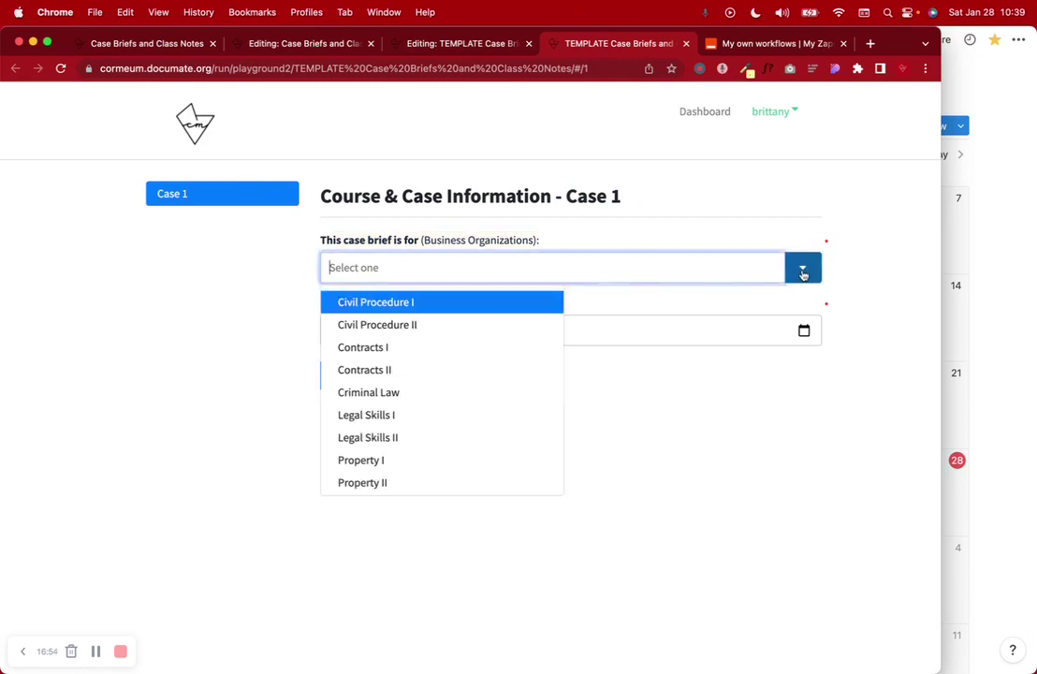
click(262, 303)
click(398, 340)
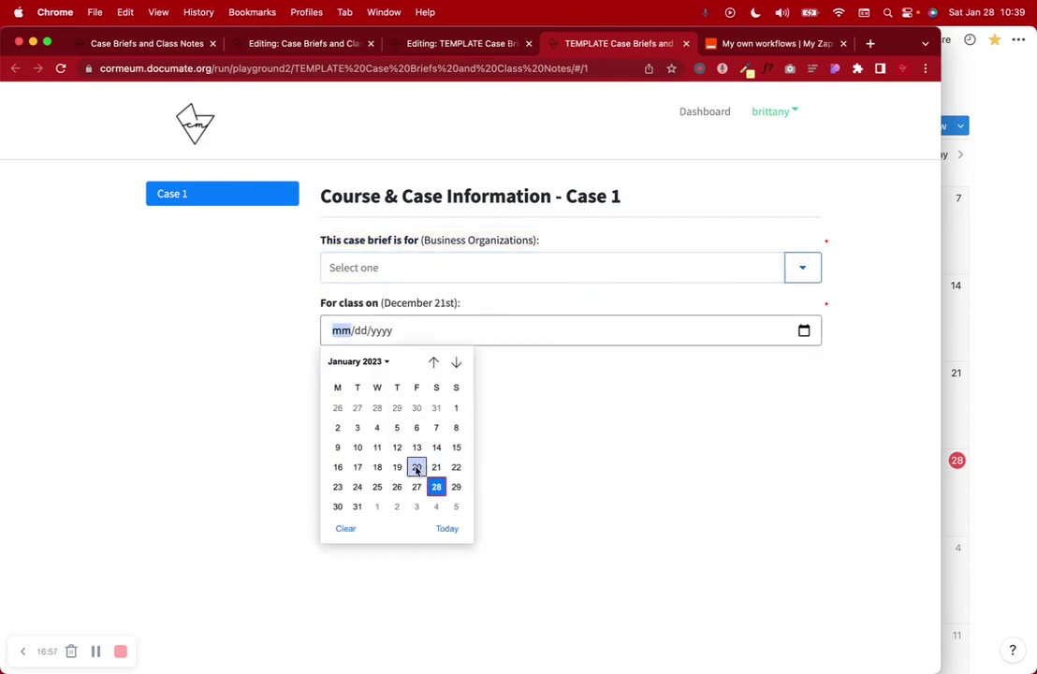
click(553, 460)
Step: Add spaces around the arrow in the original workflow's "Where situated" question title, making it "agency -> A.", and copy the full title
click(435, 44)
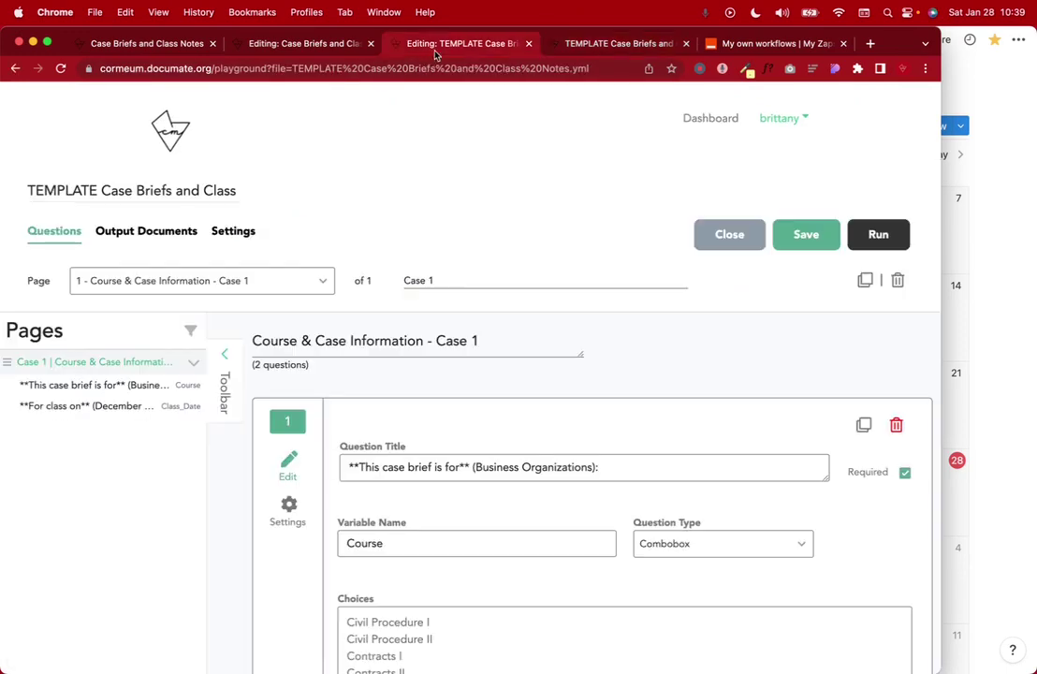
click(284, 44)
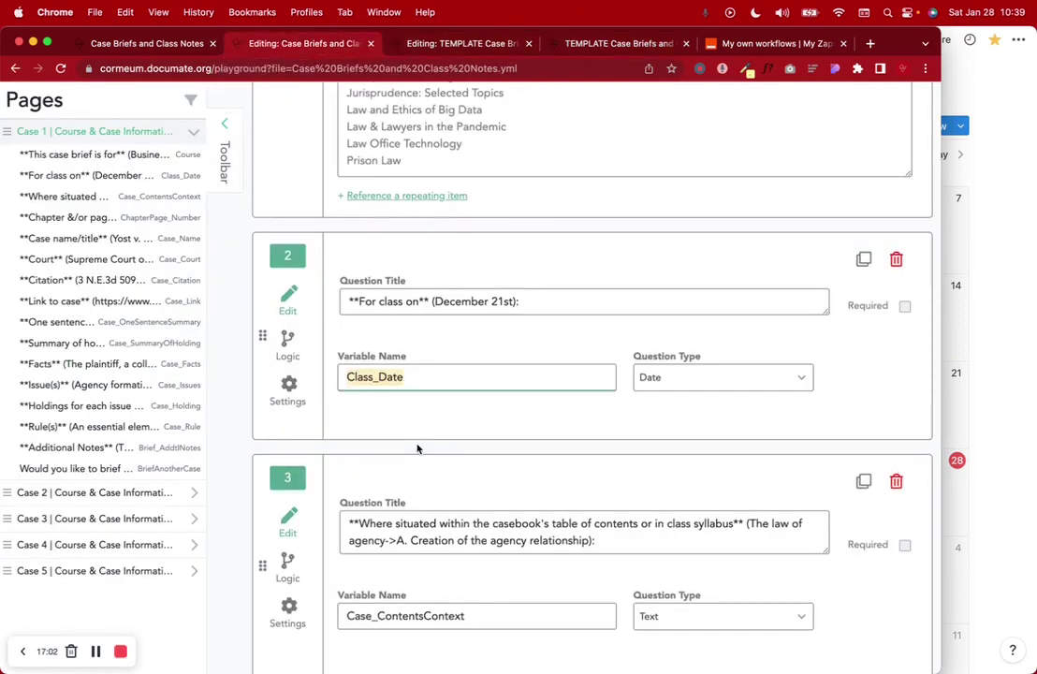
scroll(418, 447, down, 3)
click(409, 368)
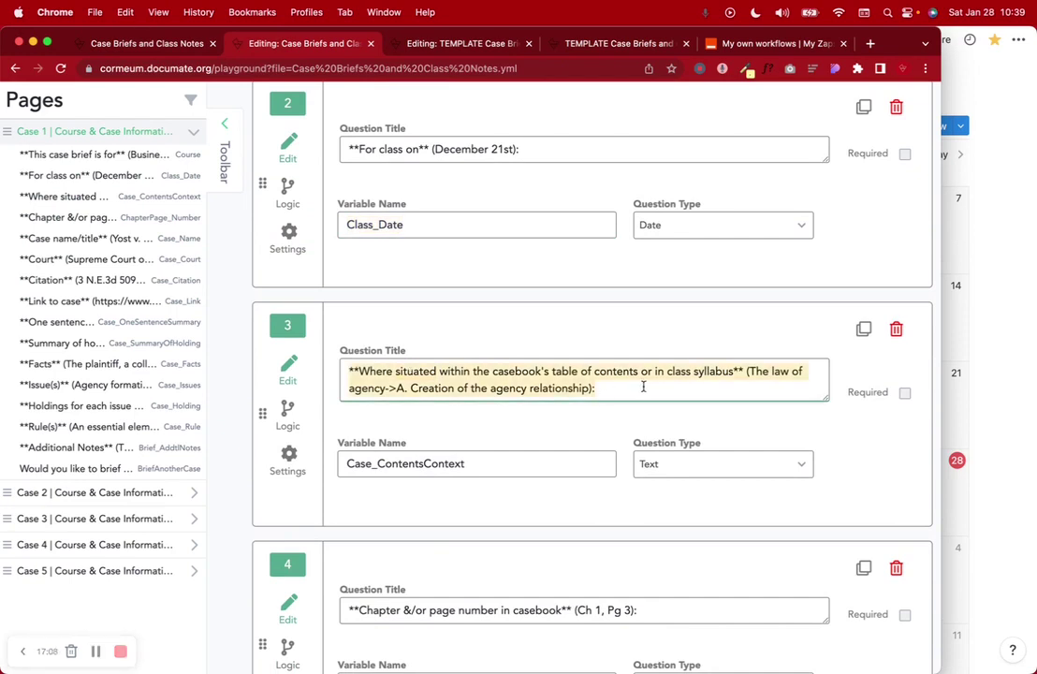
click(389, 387)
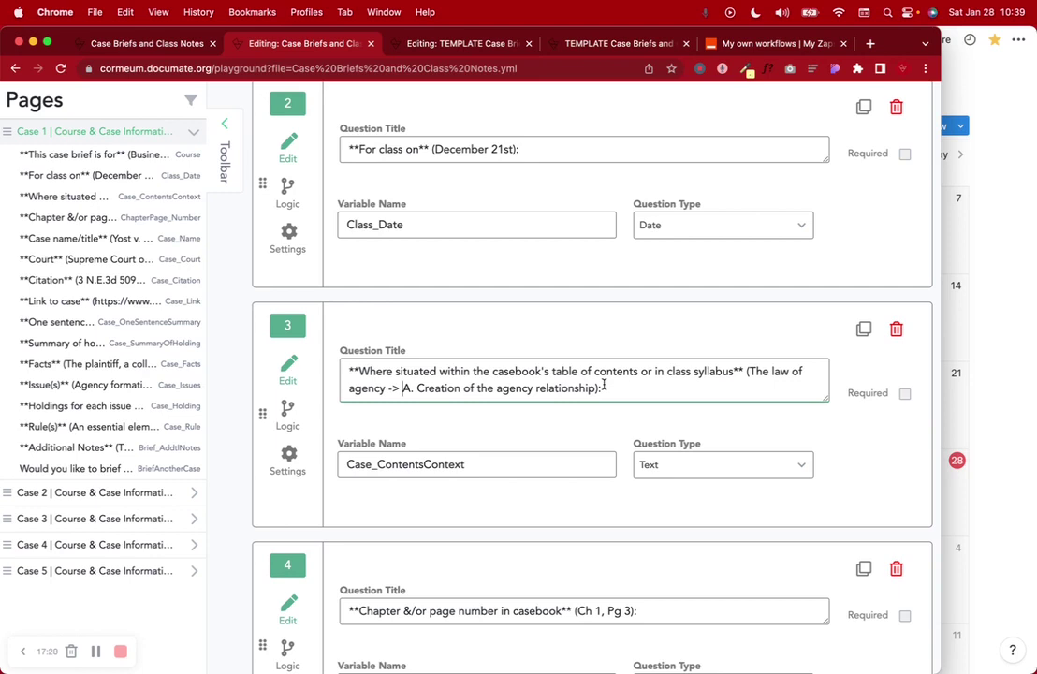
key(cmd+a)
key(cmd+c)
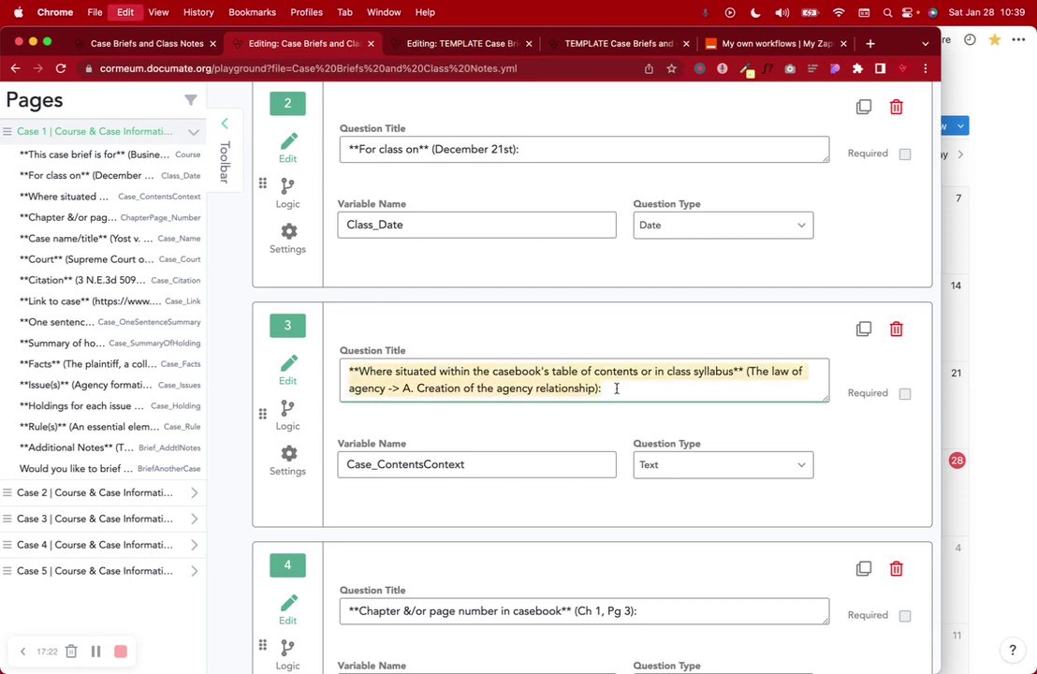
Step: Add a Text question to the template workflow using the copied "**Where situated within the casebook's table of contents or in class syllabus**" title
click(438, 44)
scroll(446, 421, down, 20)
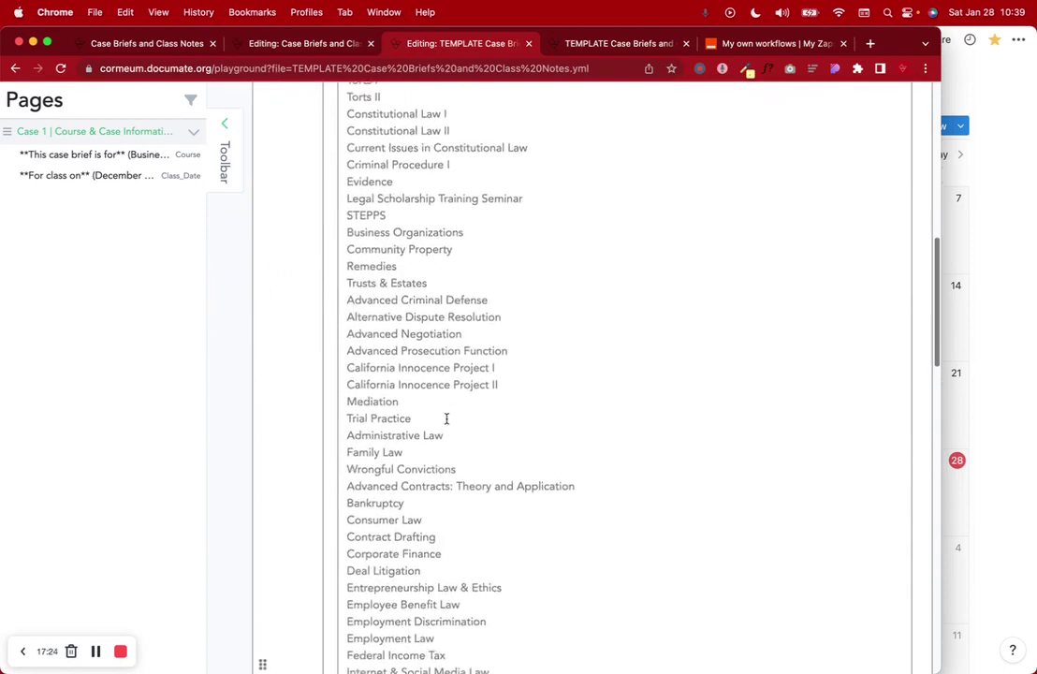
click(305, 48)
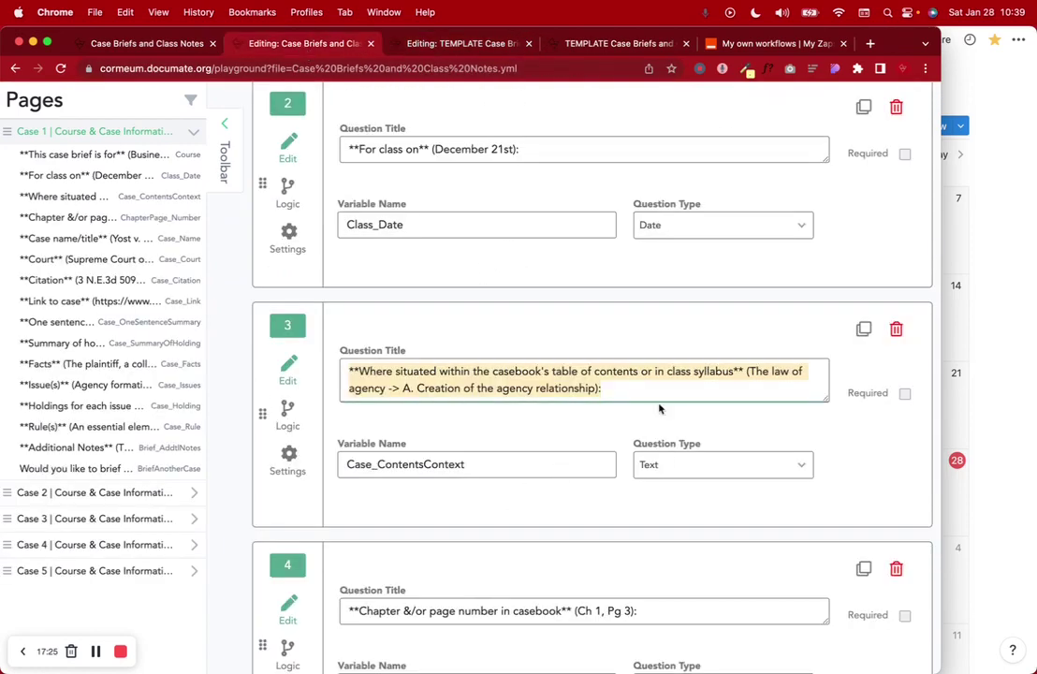
click(444, 38)
scroll(449, 440, down, 10)
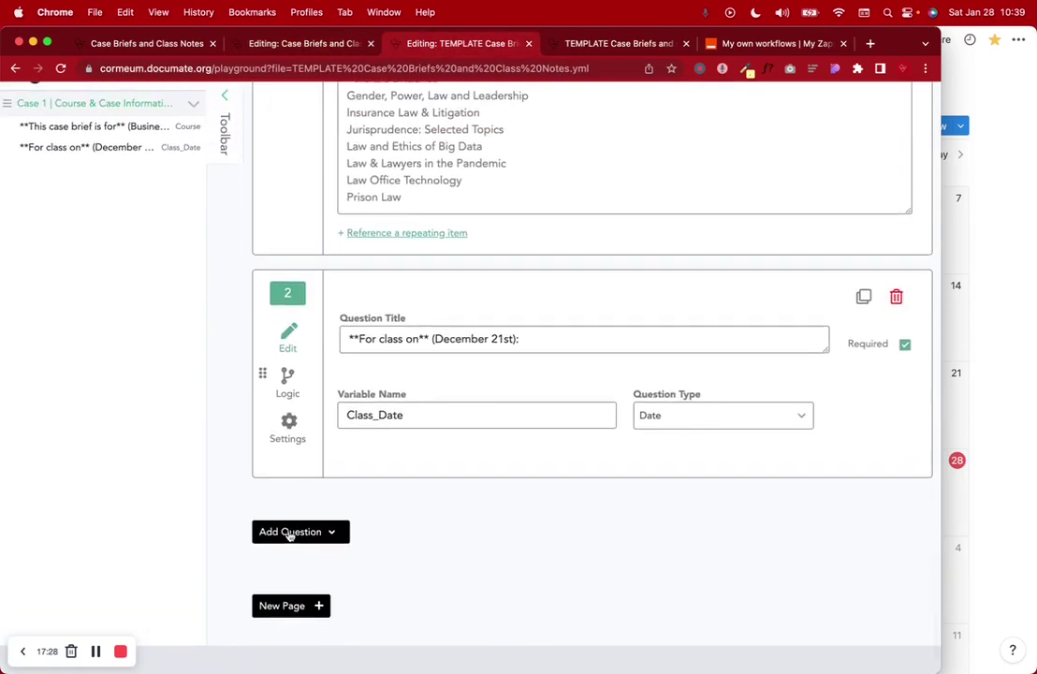
click(287, 532)
scroll(286, 531, down, 3)
click(300, 322)
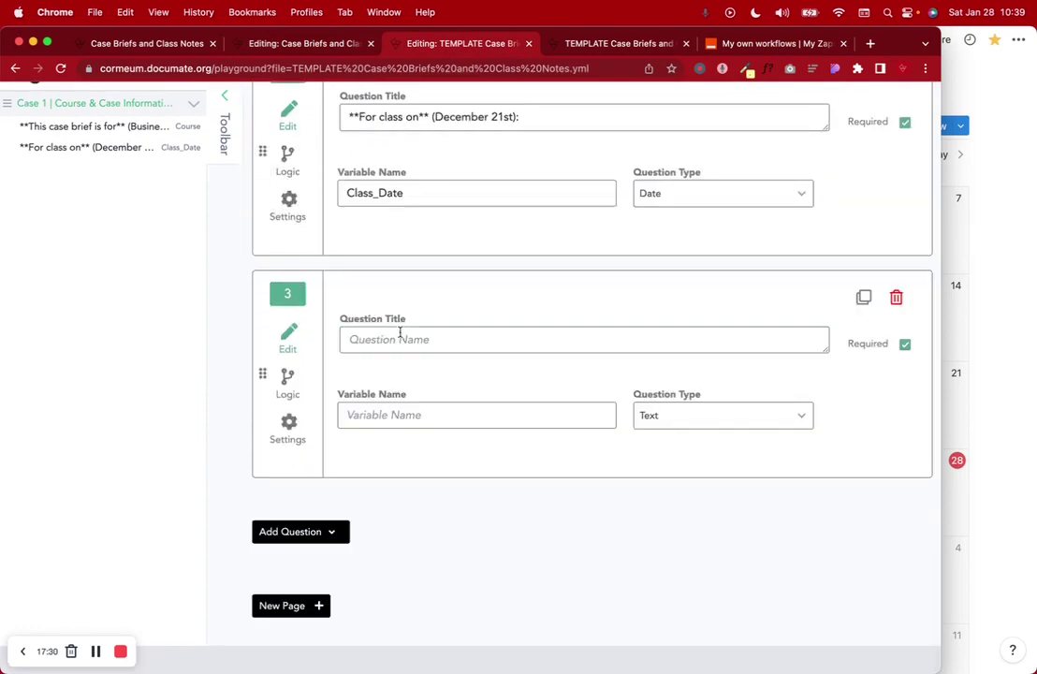
key(super+v)
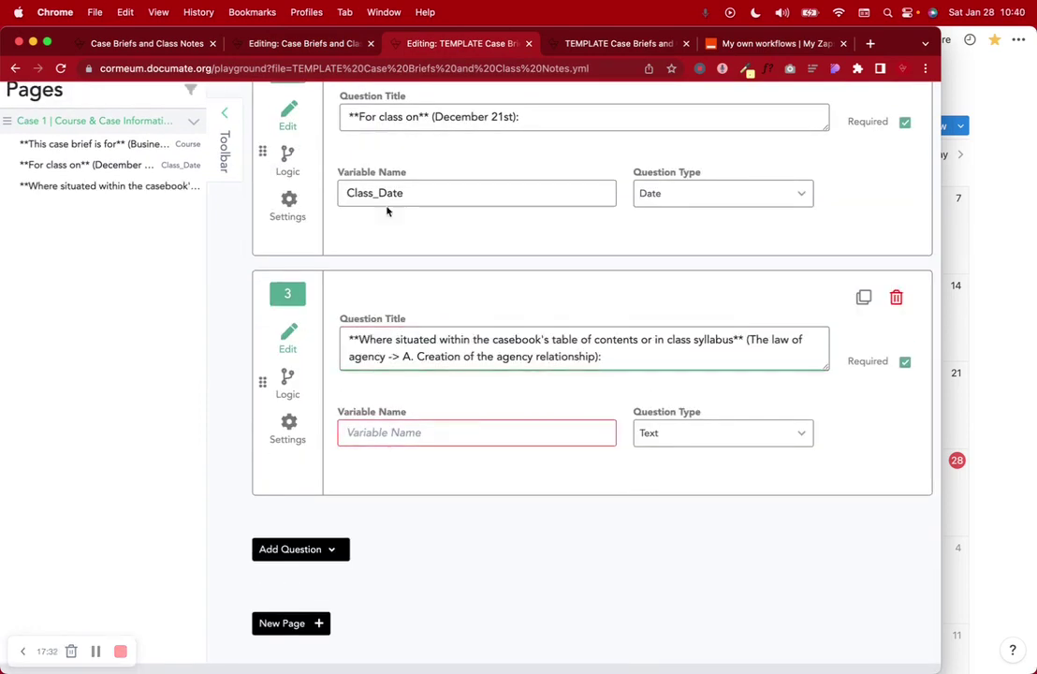
Step: Copy the variable name Case_ContentsContext from the original workflow into the template's new "Where situated" question
click(334, 51)
double_click(400, 464)
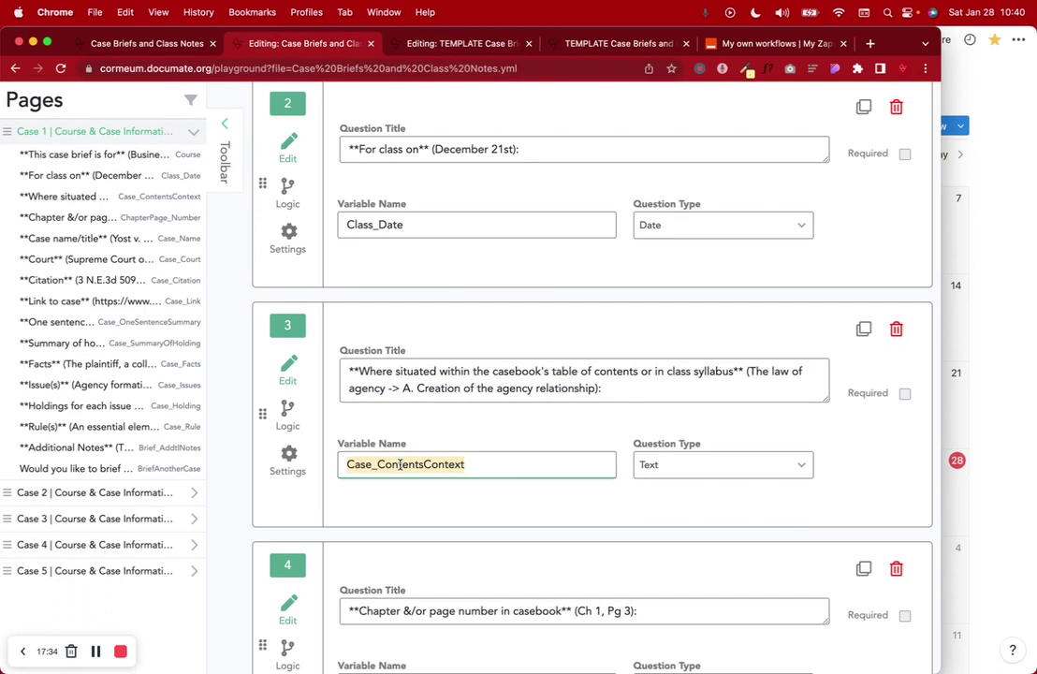
click(430, 45)
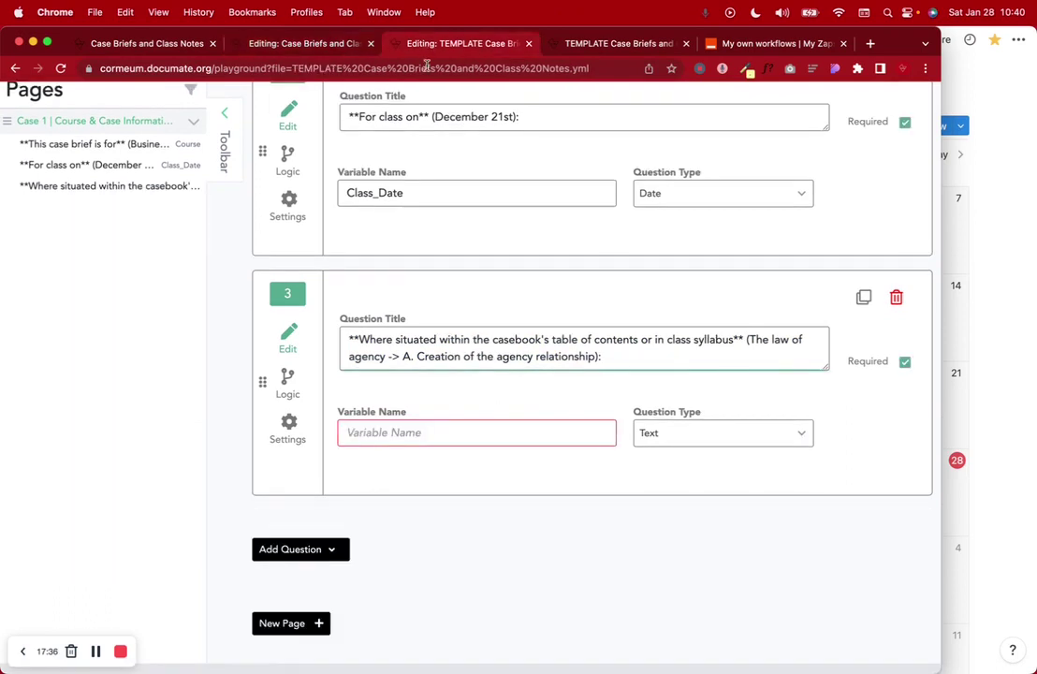
click(366, 430)
key(super+v)
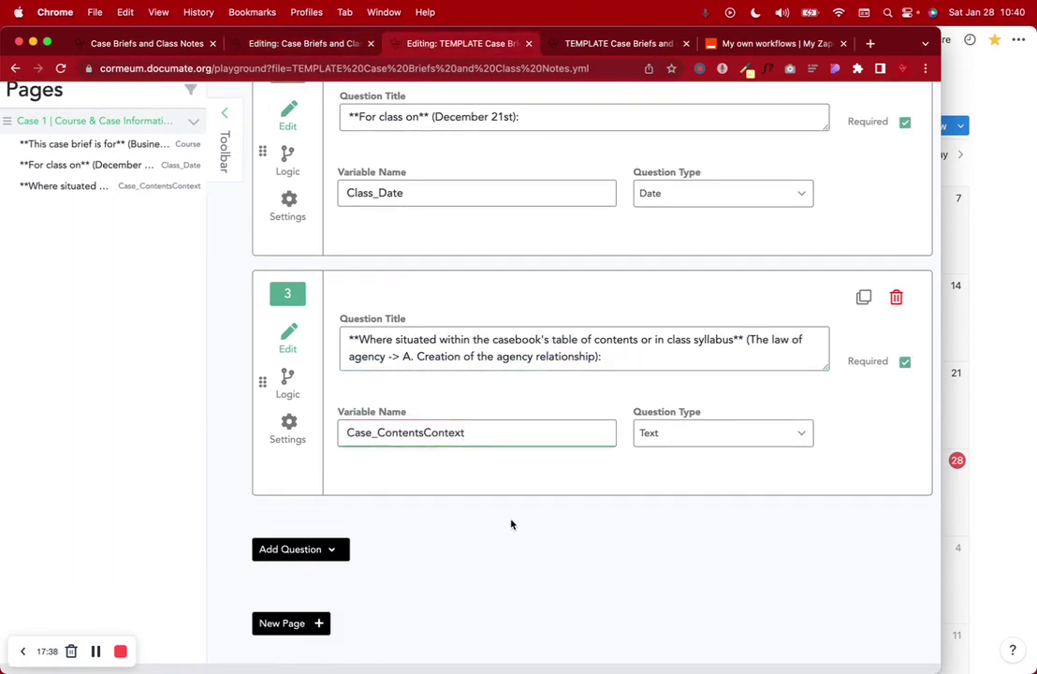
Step: Add a Text question to the template titled "**Chapter &/or page number in casebook** (Ch 1, Pg 3):", copied from the original workflow
scroll(511, 524, up, 20)
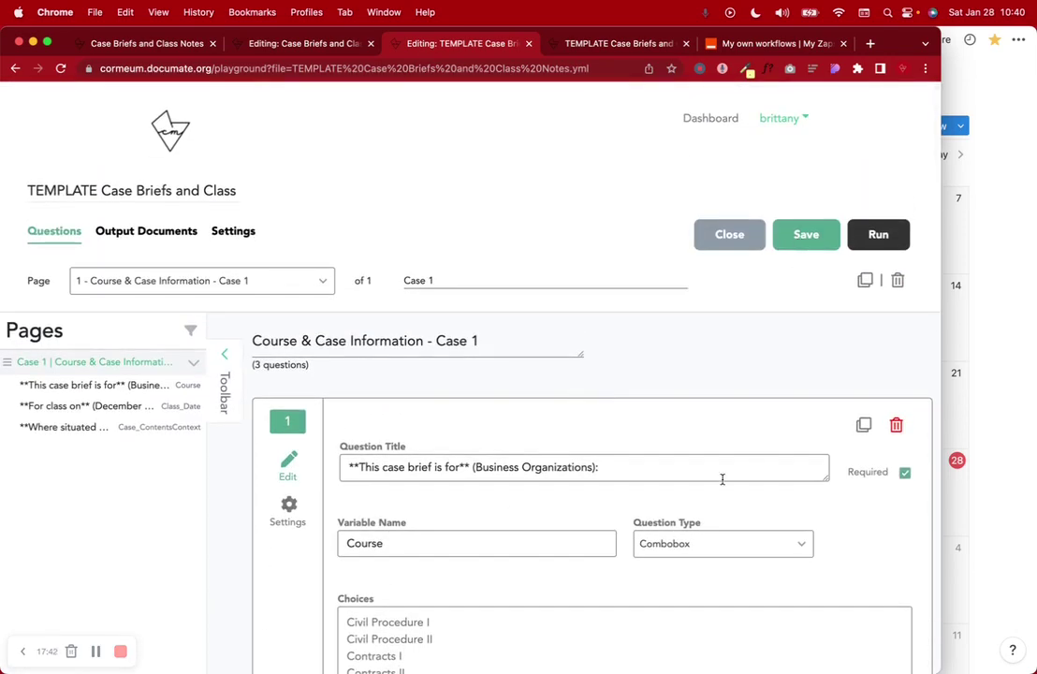
click(344, 45)
scroll(490, 419, down, 5)
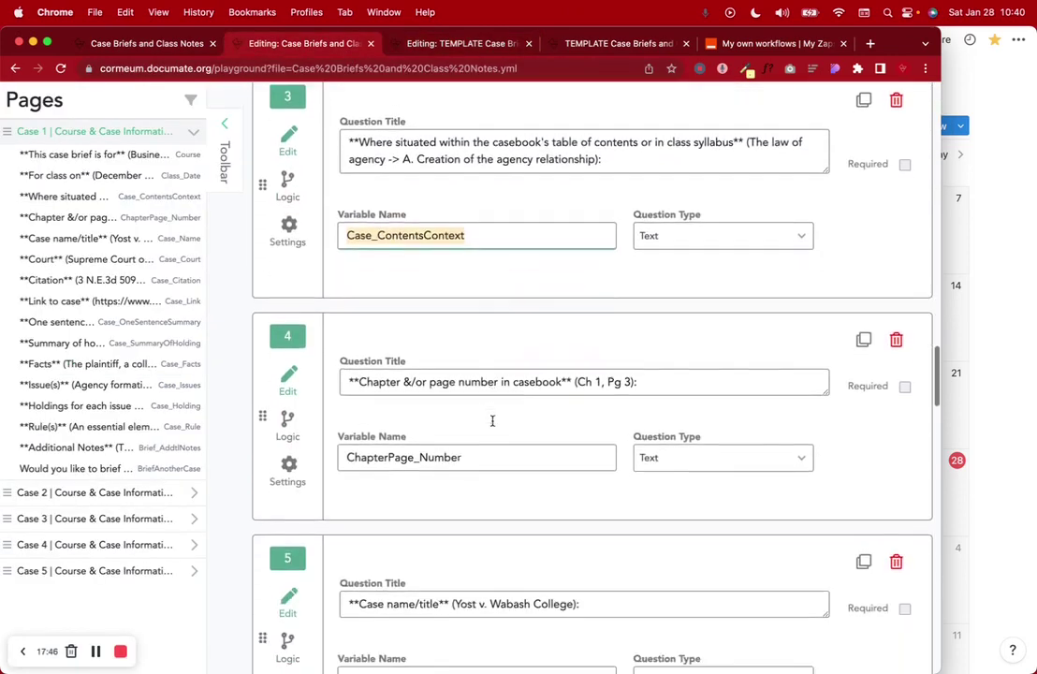
click(448, 300)
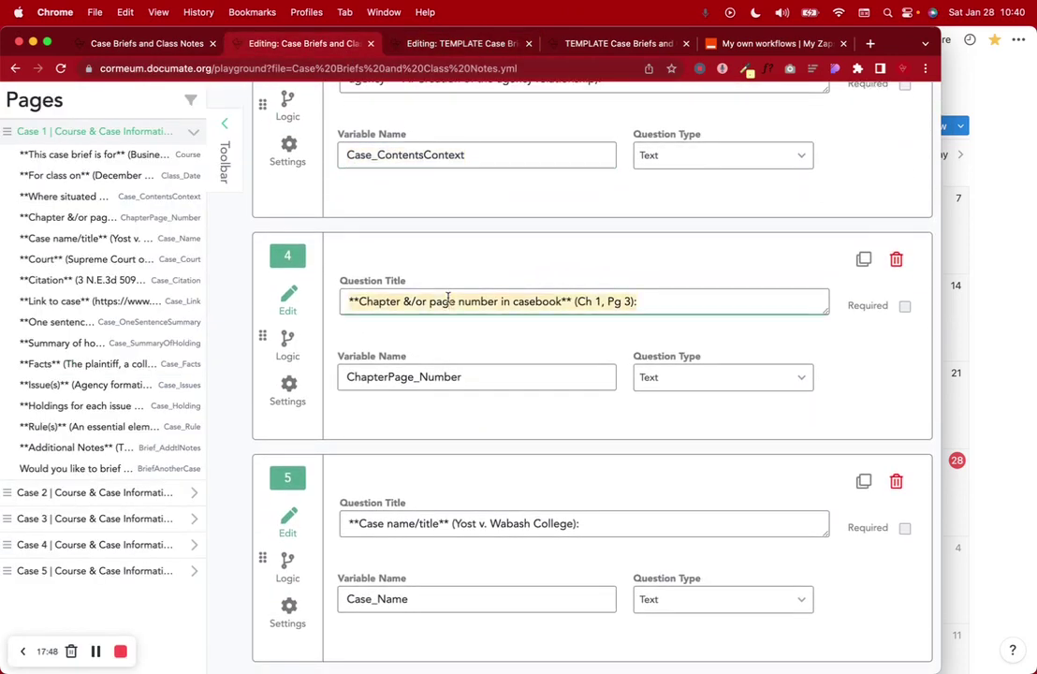
click(463, 43)
scroll(533, 449, down, 20)
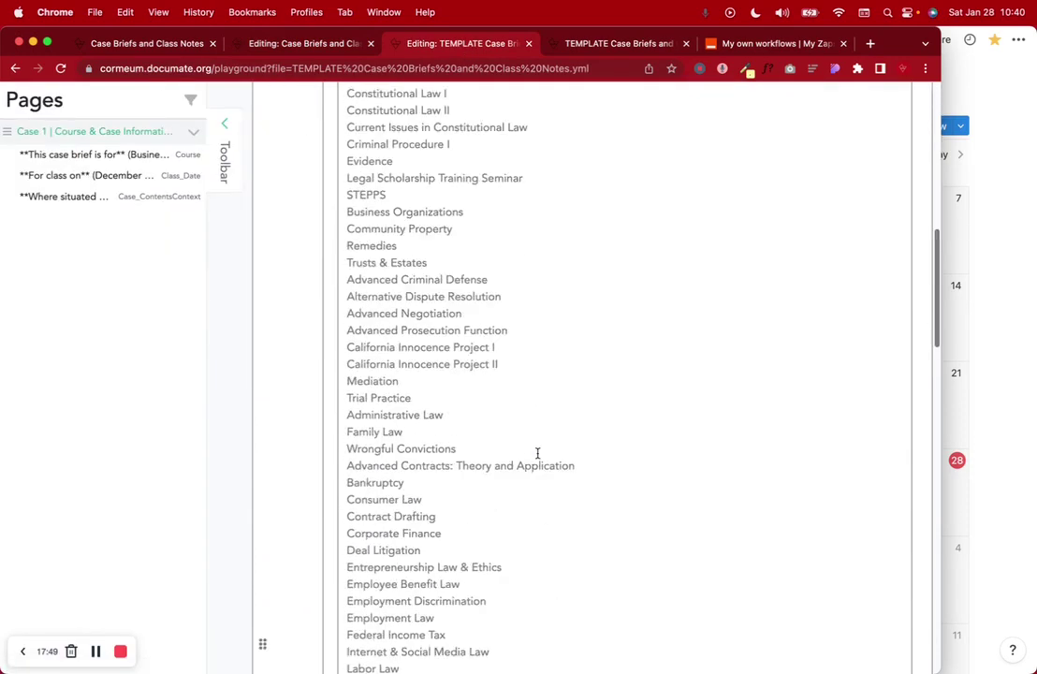
click(312, 532)
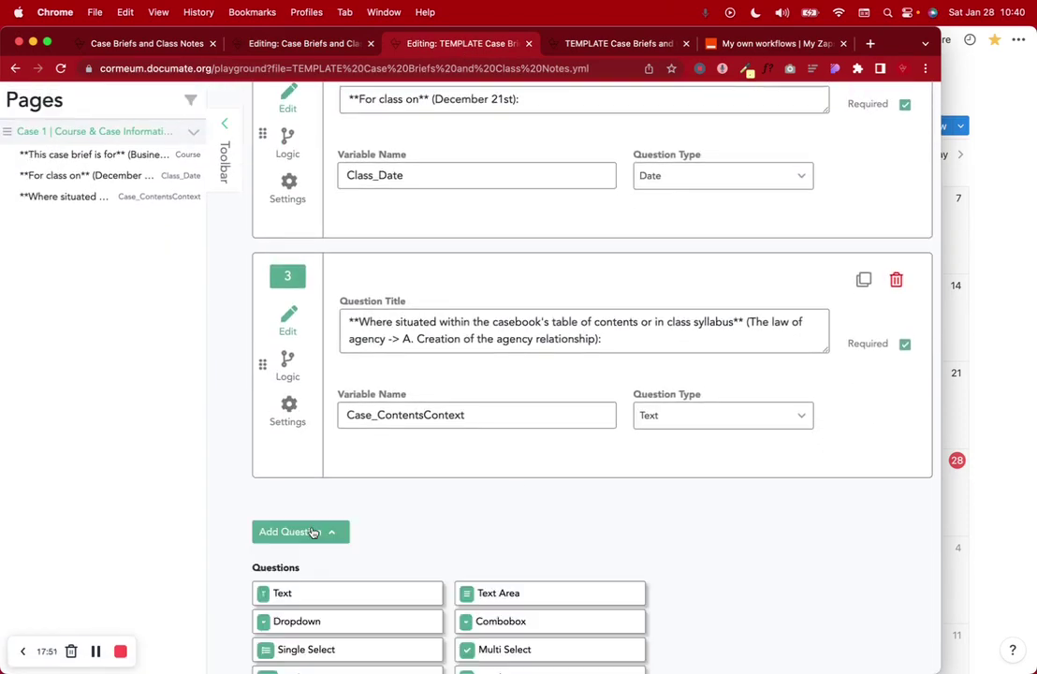
scroll(312, 532, down, 3)
click(298, 462)
click(380, 432)
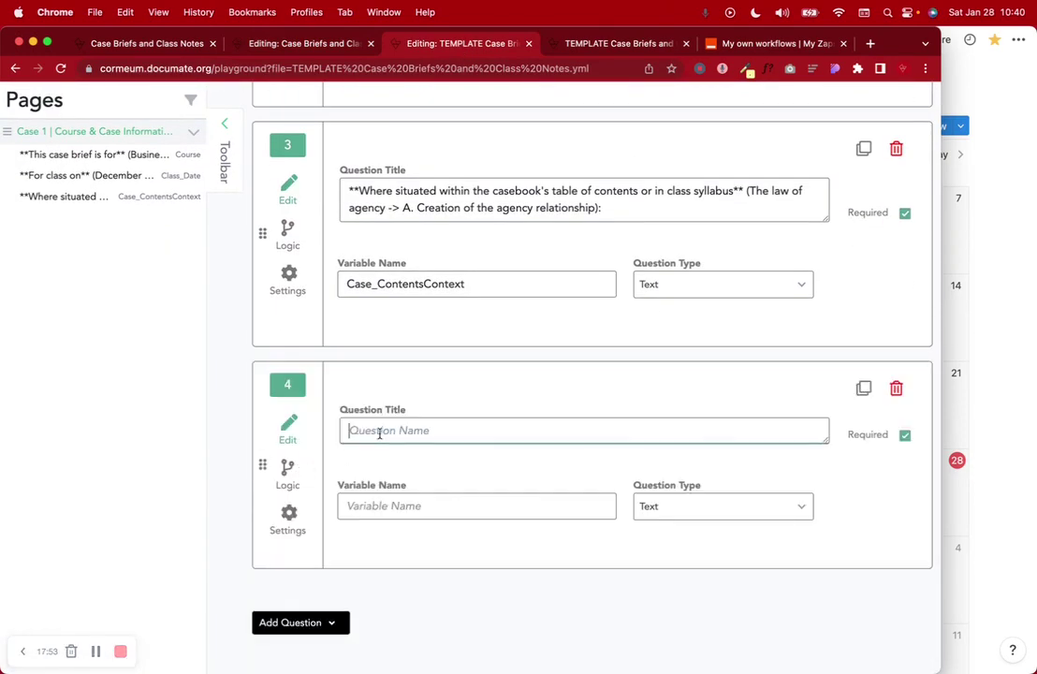
text(**Chapter &/or page number in casebook** (Ch 1, Pg 3):)
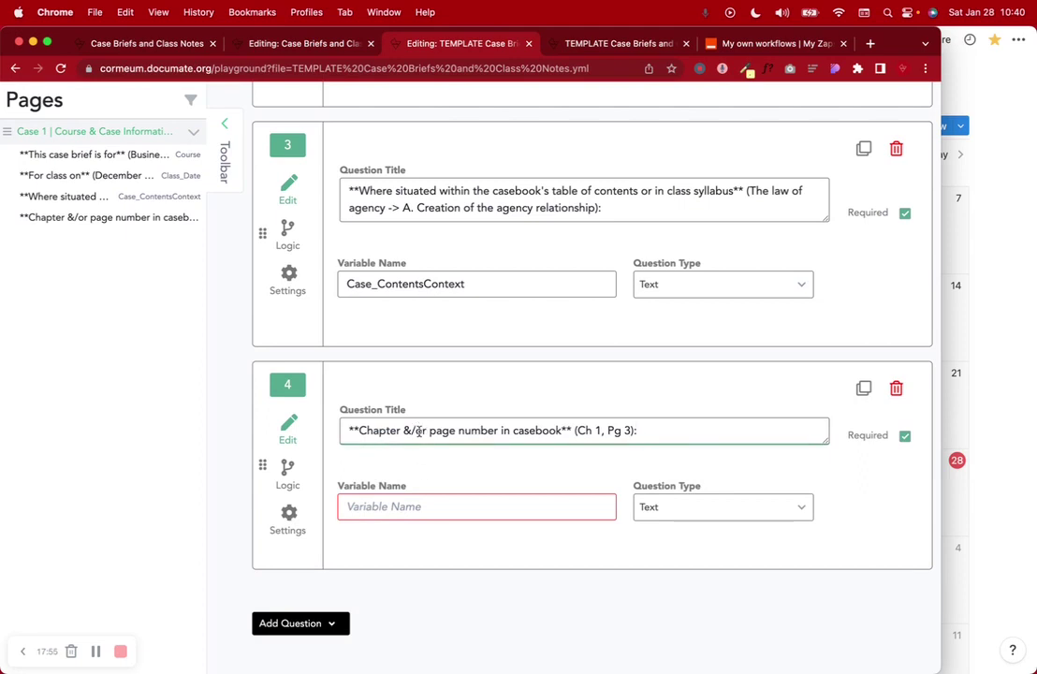
Step: Replace the ampersand with "and" in the template's chapter question title so it reads "Chapter and/or page number in casebook"
click(410, 431)
key(BackSpace)
text(and)
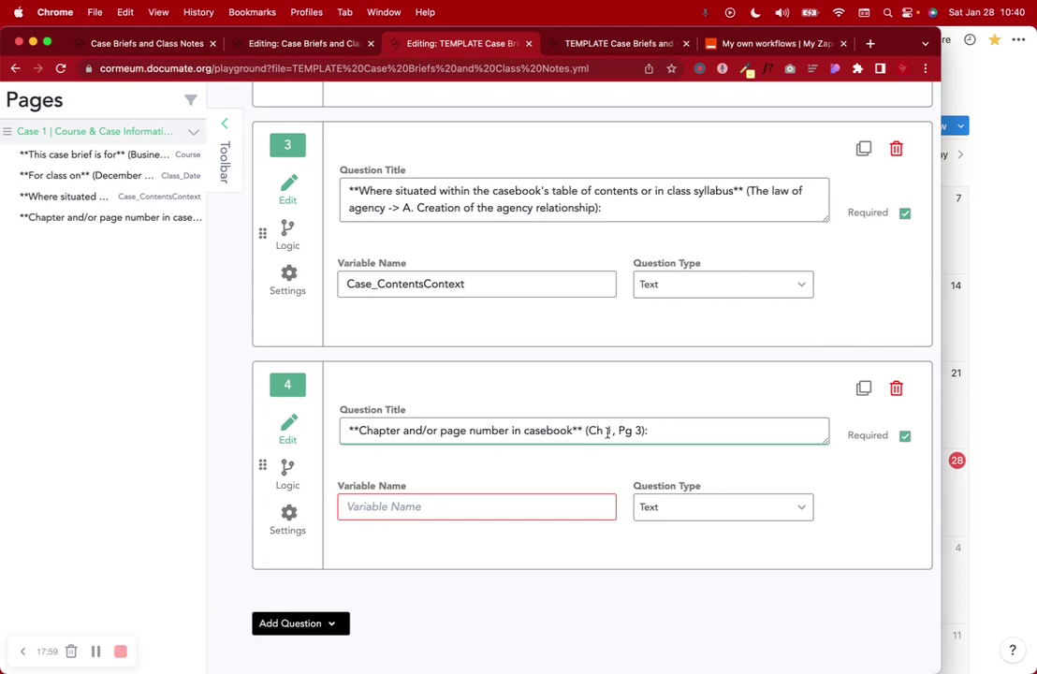
Step: Copy the variable name ChapterPage_Number from the original workflow into the template's chapter and page question
click(281, 43)
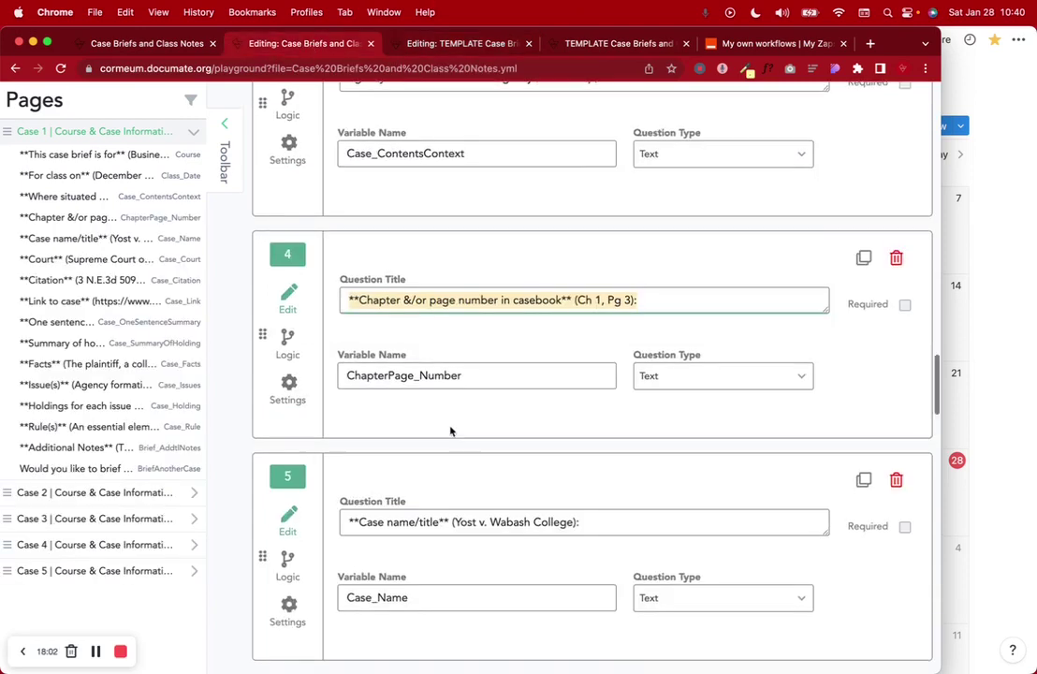
scroll(451, 431, down, 1)
double_click(474, 365)
key(cmd+c)
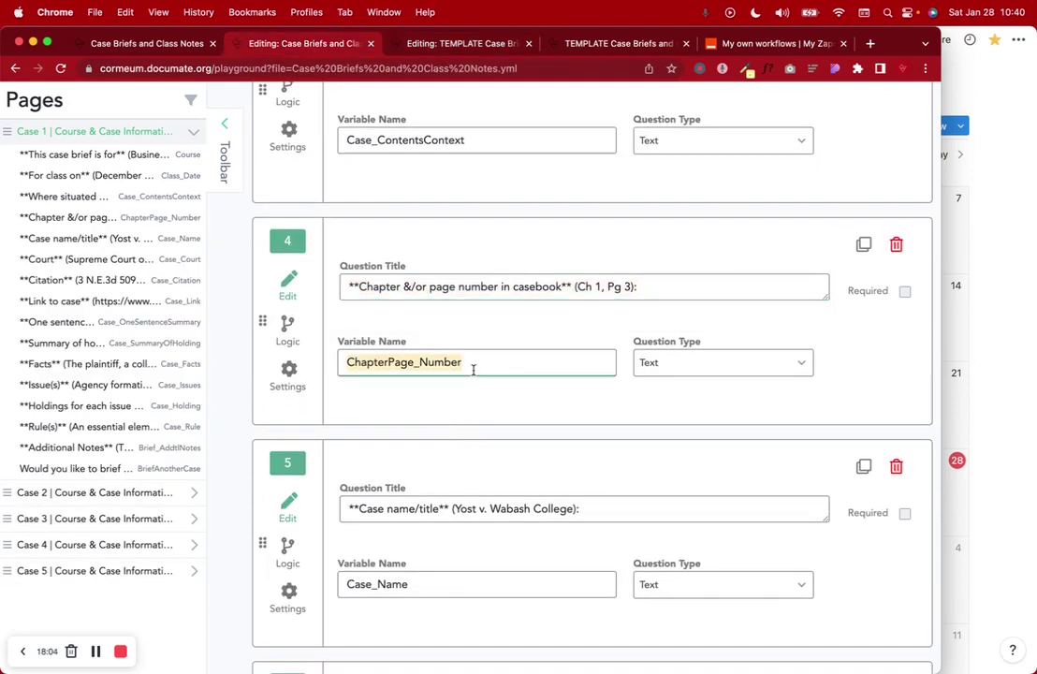
click(430, 47)
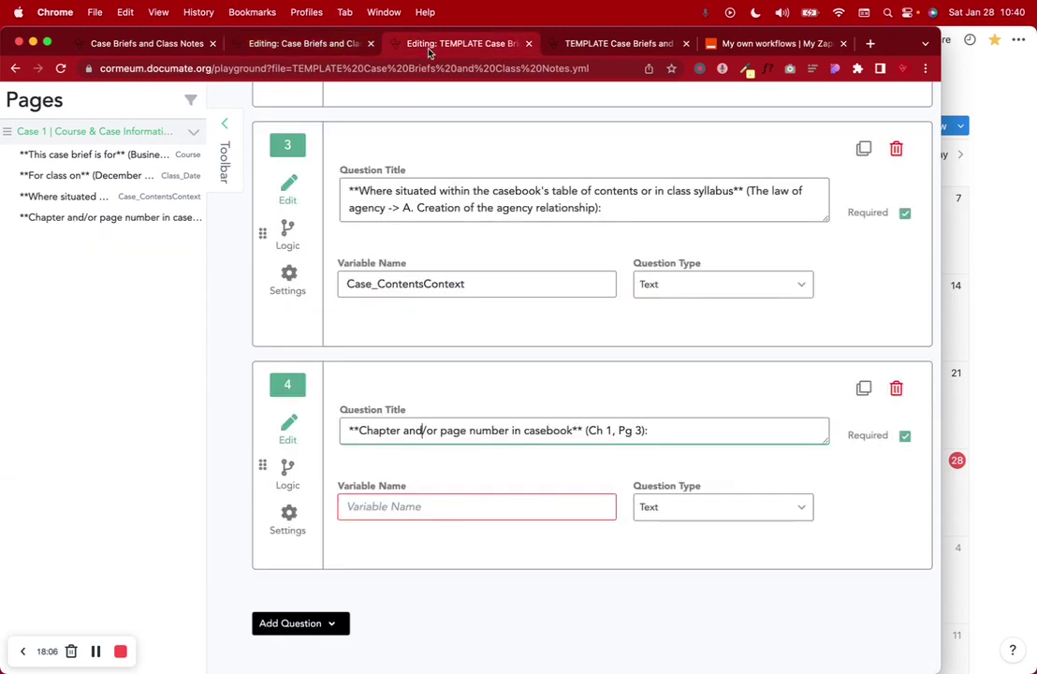
click(373, 505)
key(cmd+v)
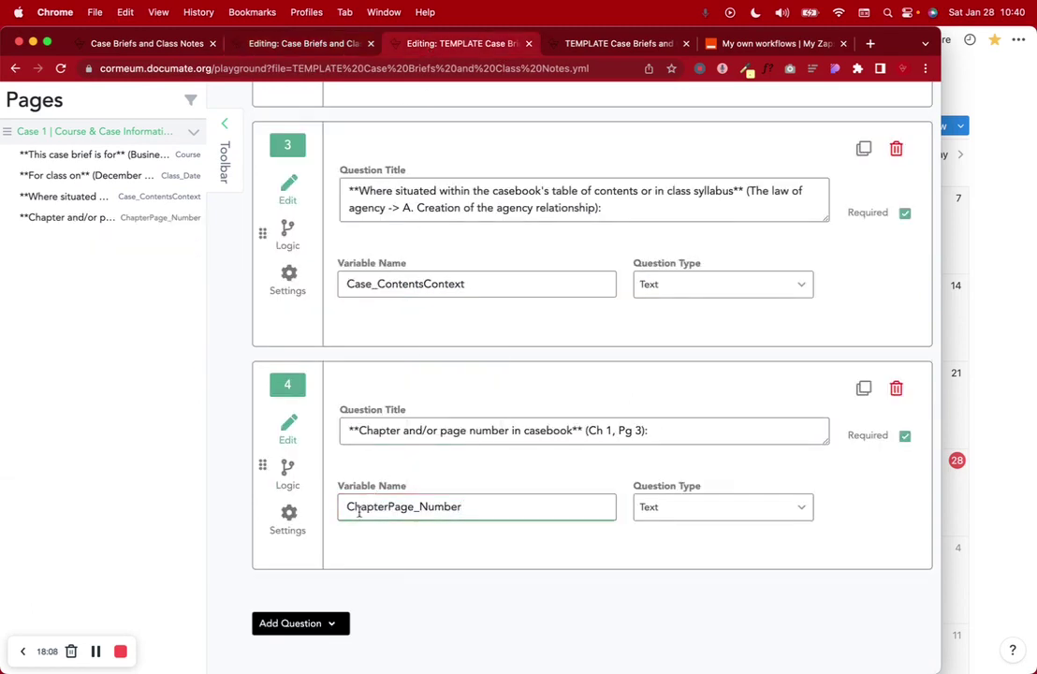
scroll(458, 527, up, 10)
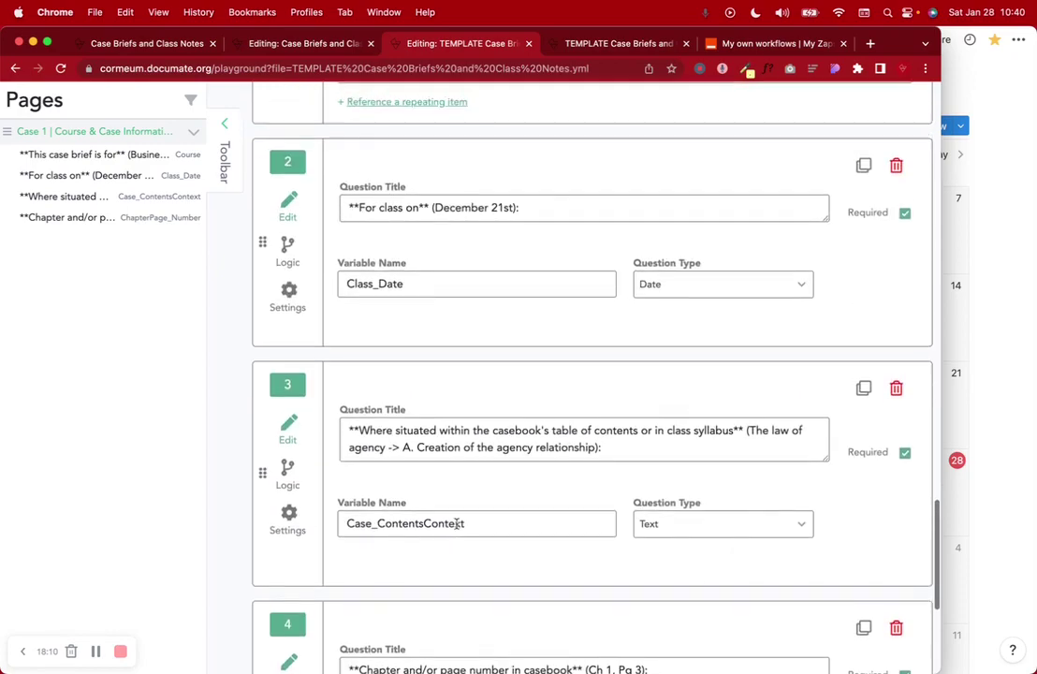
scroll(457, 527, up, 15)
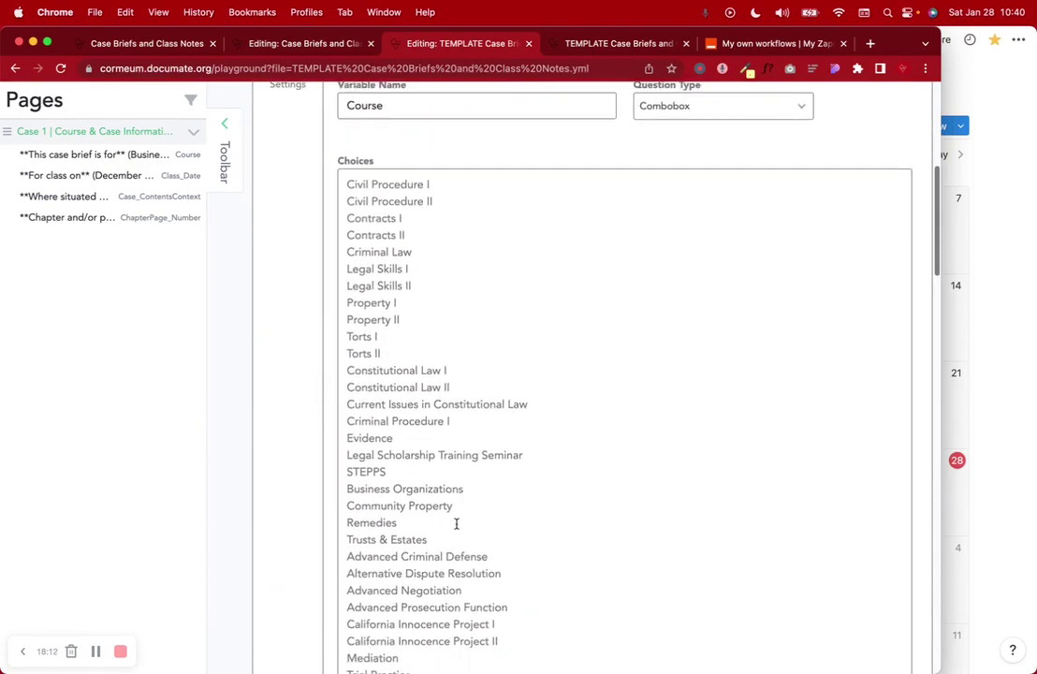
scroll(457, 524, down, 20)
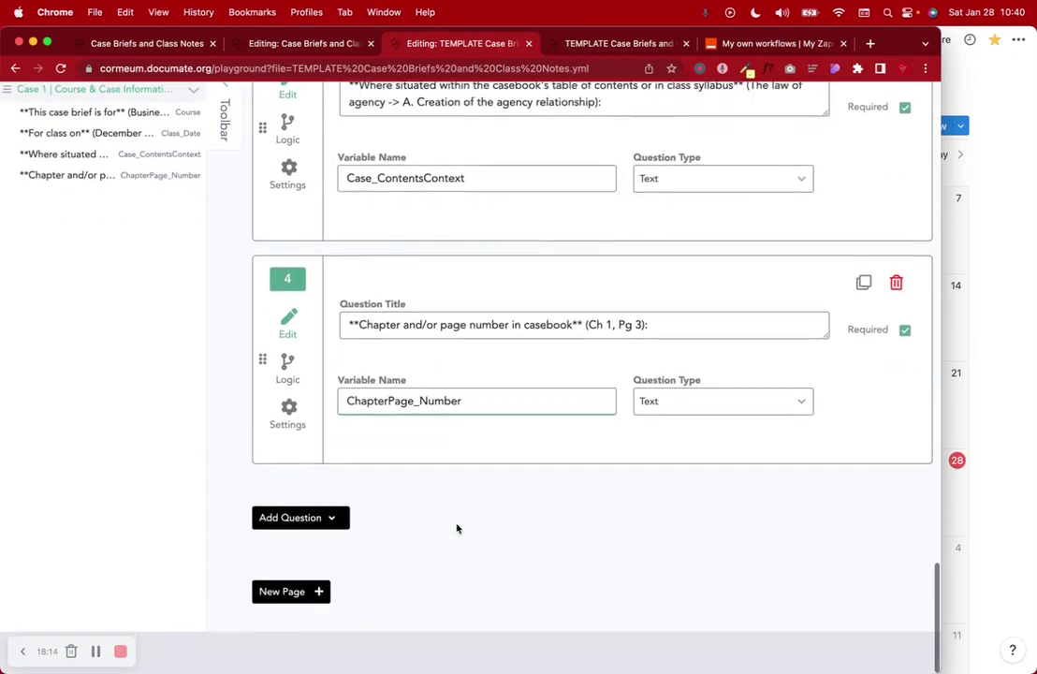
Step: Add a Text question to the template titled "**Case name/title** (Yost v. Wabash College):", copied from the original workflow
key(ctrl+shift+Tab)
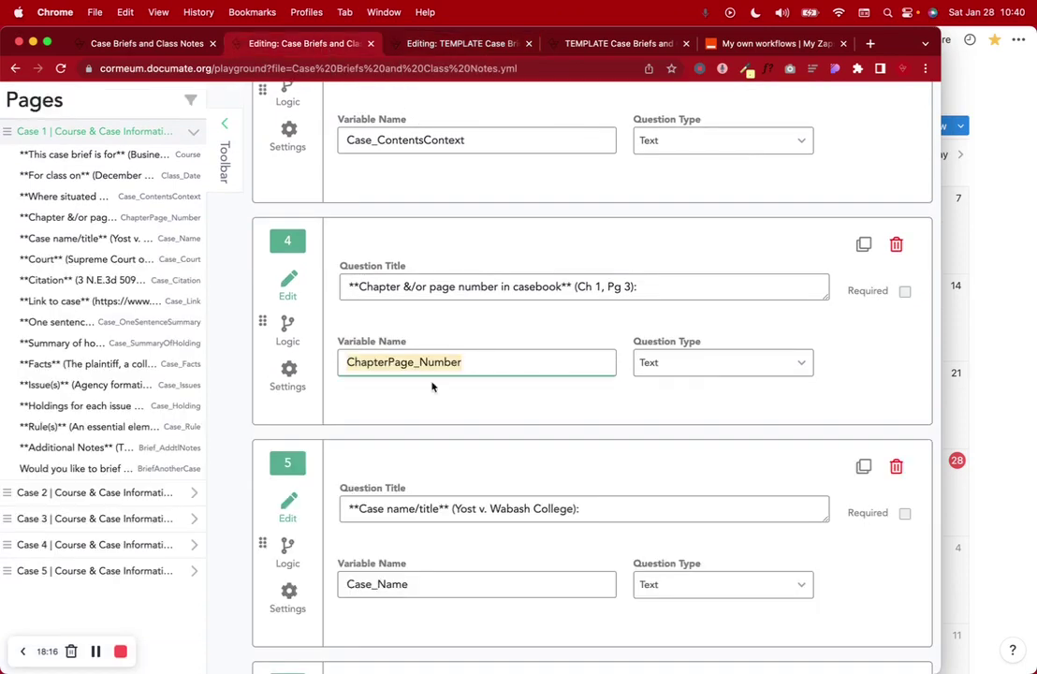
scroll(431, 385, down, 3)
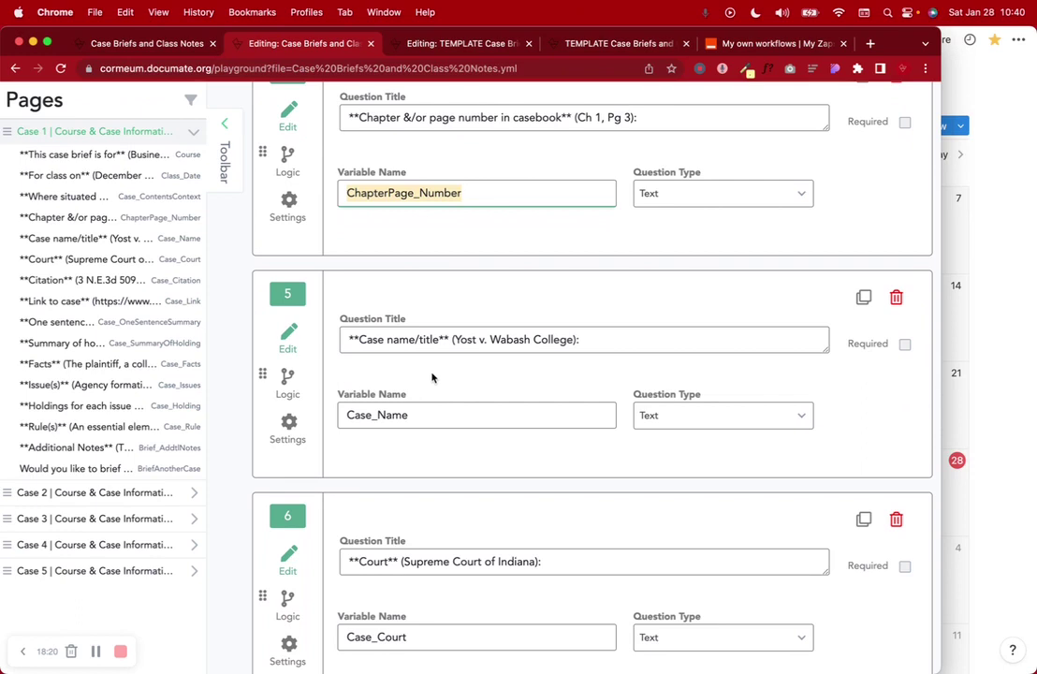
triple_click(415, 342)
key(super+c)
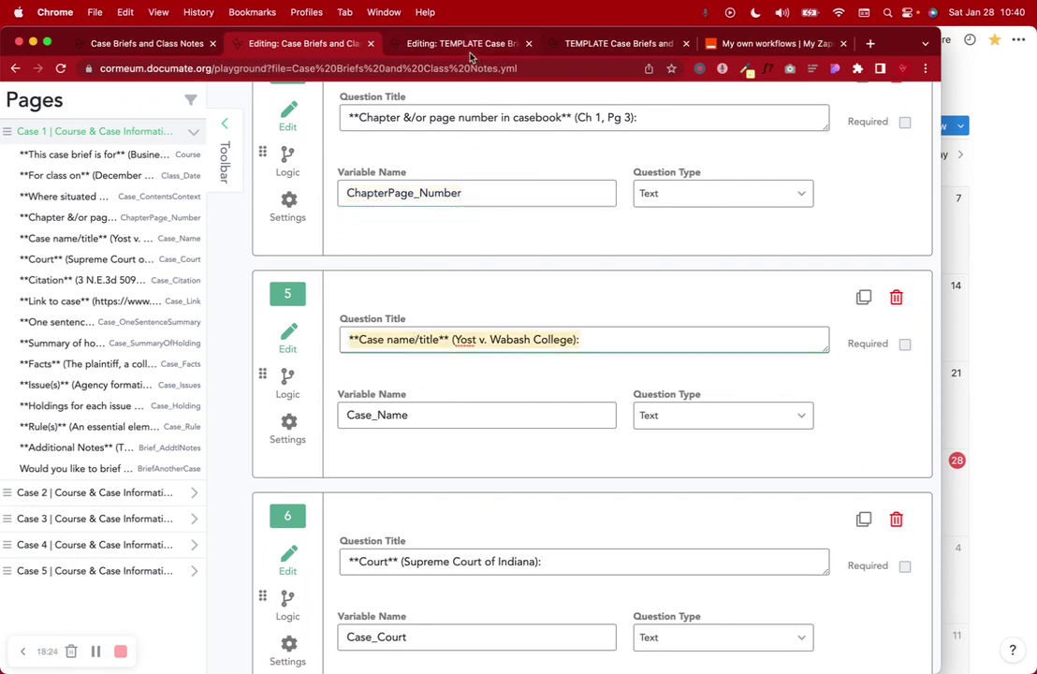
click(391, 43)
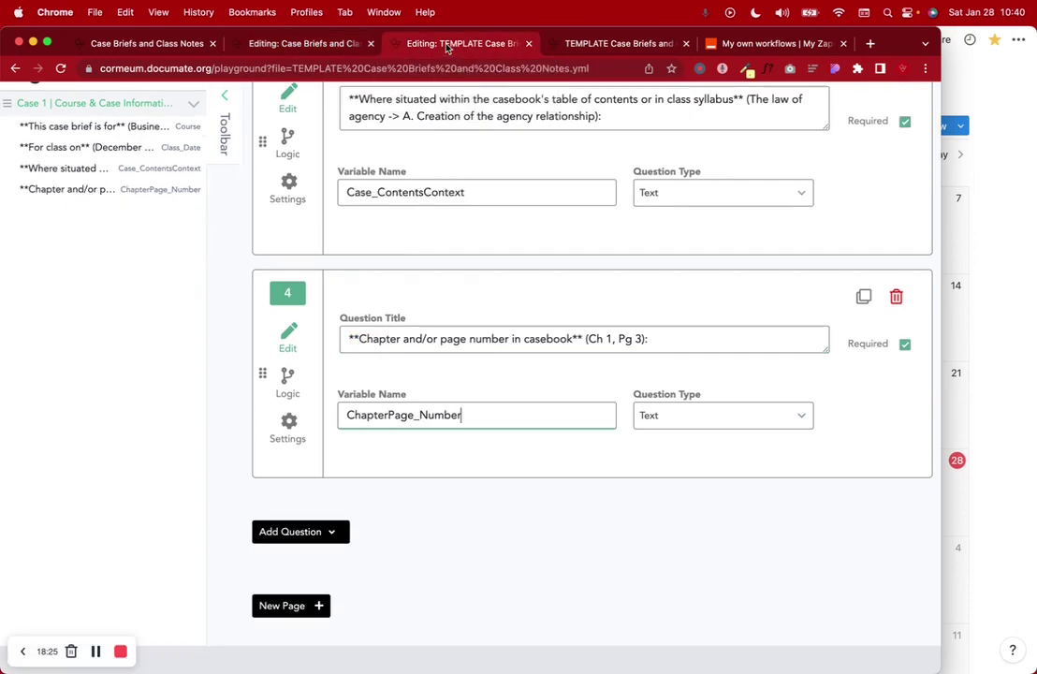
click(330, 532)
scroll(331, 539, down, 3)
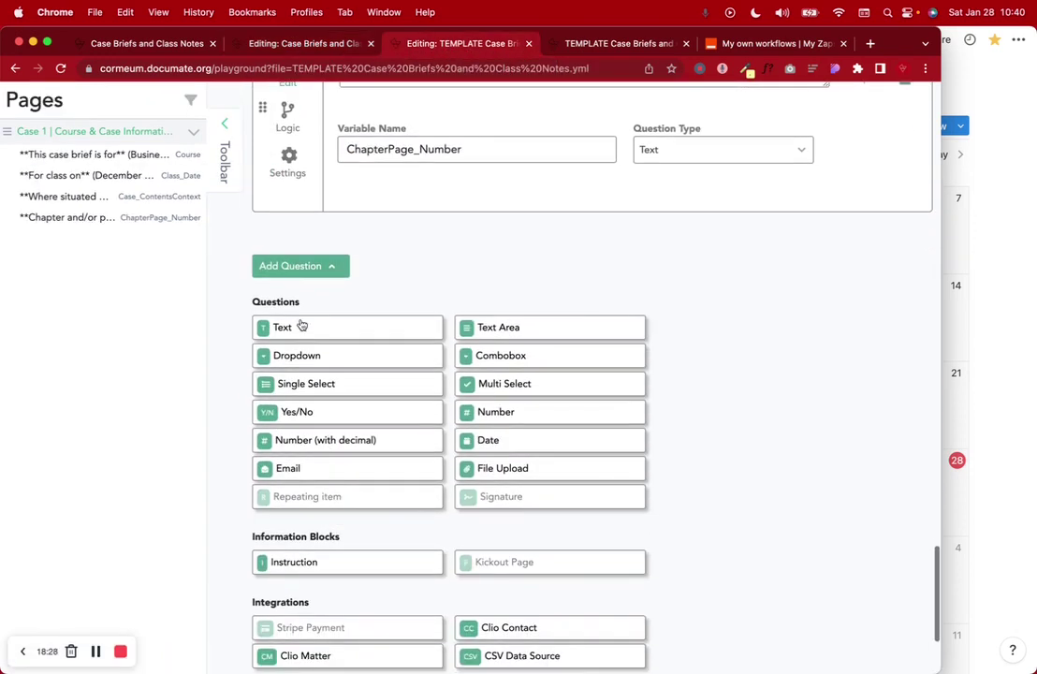
click(300, 327)
click(394, 342)
key(super+v)
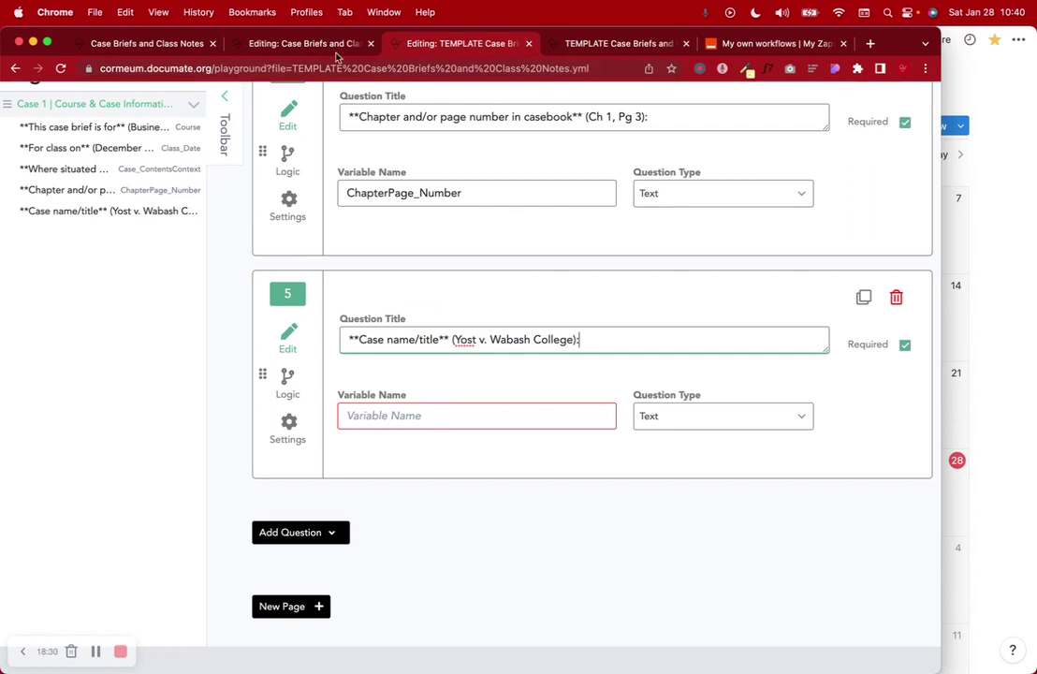
Step: Copy the variable name Case_Name from the original workflow into the template's case name question
click(306, 43)
double_click(412, 415)
key(super+c)
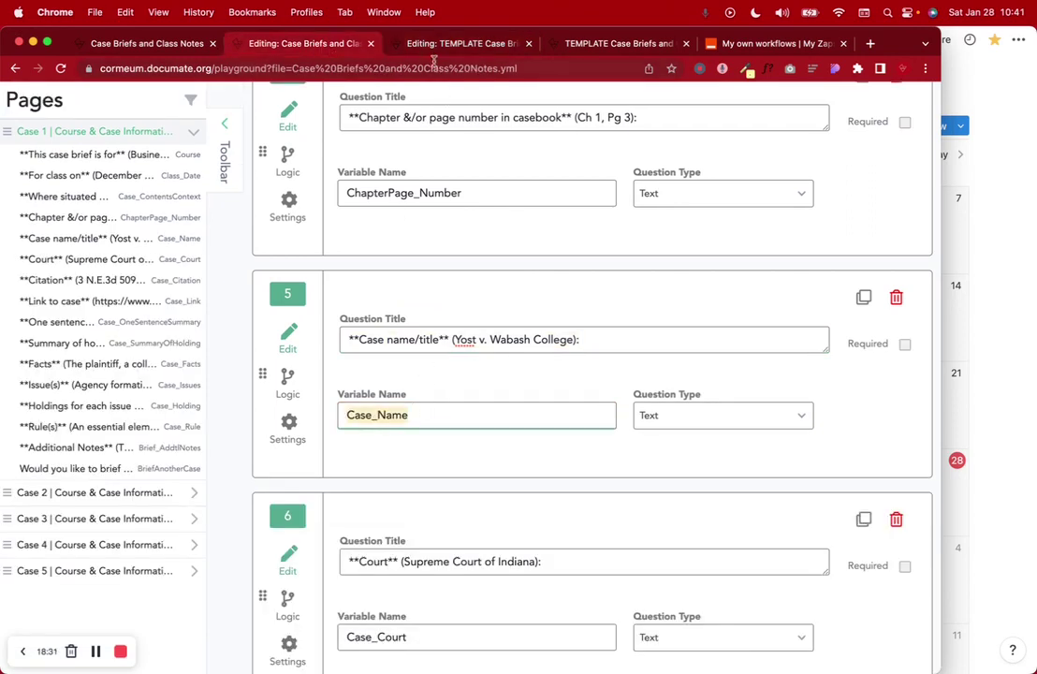
click(432, 47)
click(424, 416)
key(super+v)
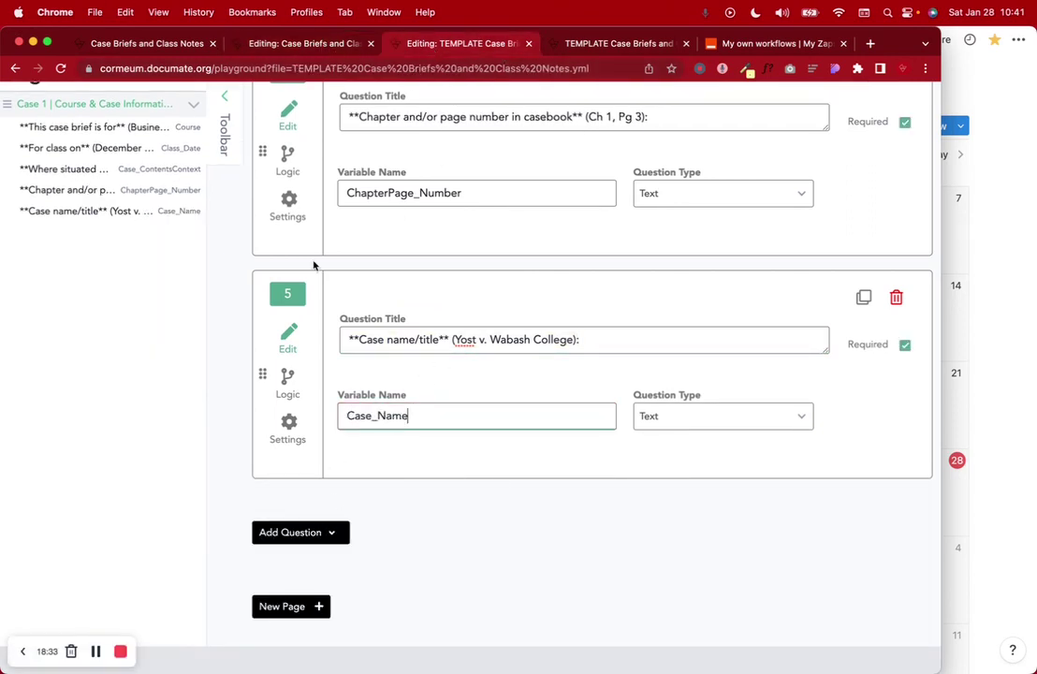
click(377, 538)
Step: Save the template workflow and reload its running preview to check the newly added questions
scroll(476, 304, up, 1)
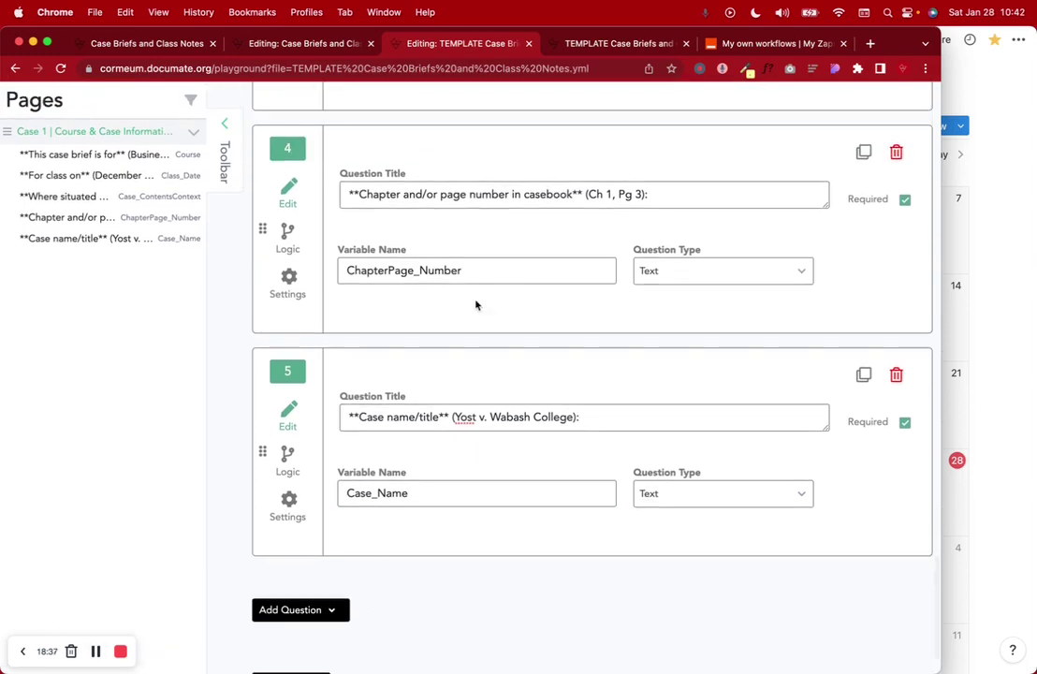
scroll(475, 304, up, 2)
scroll(808, 186, up, 15)
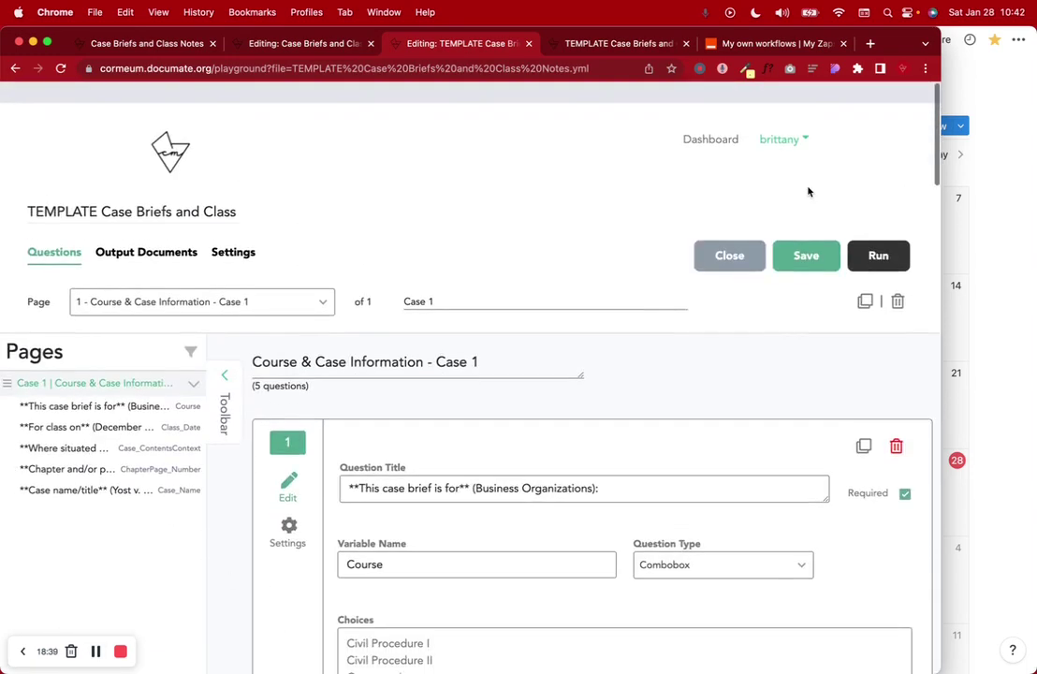
click(599, 44)
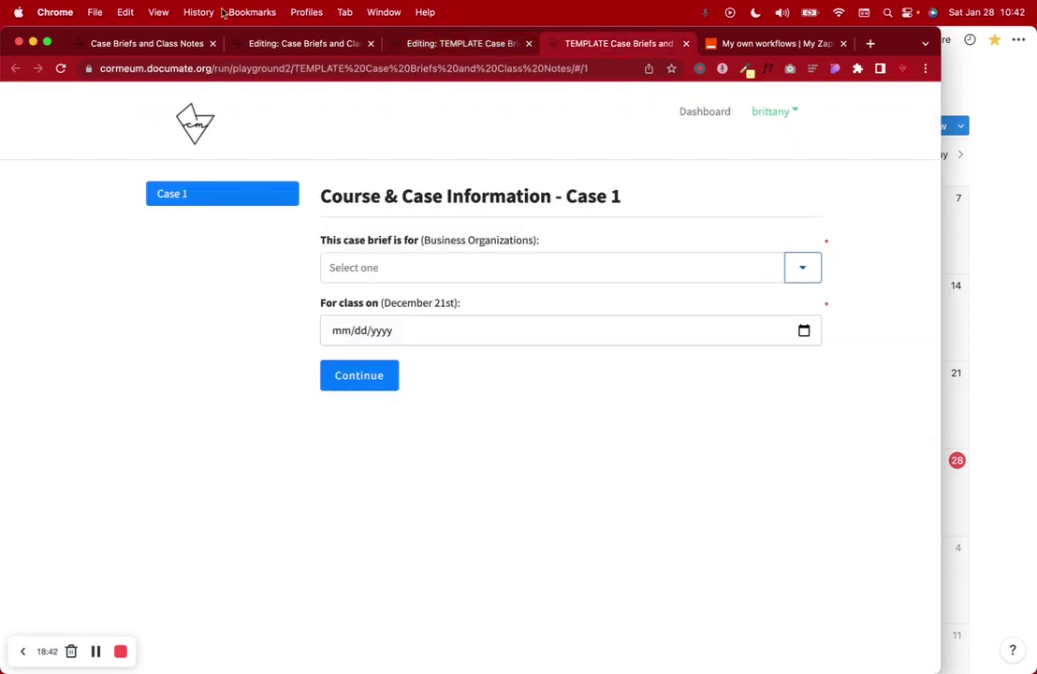
click(60, 70)
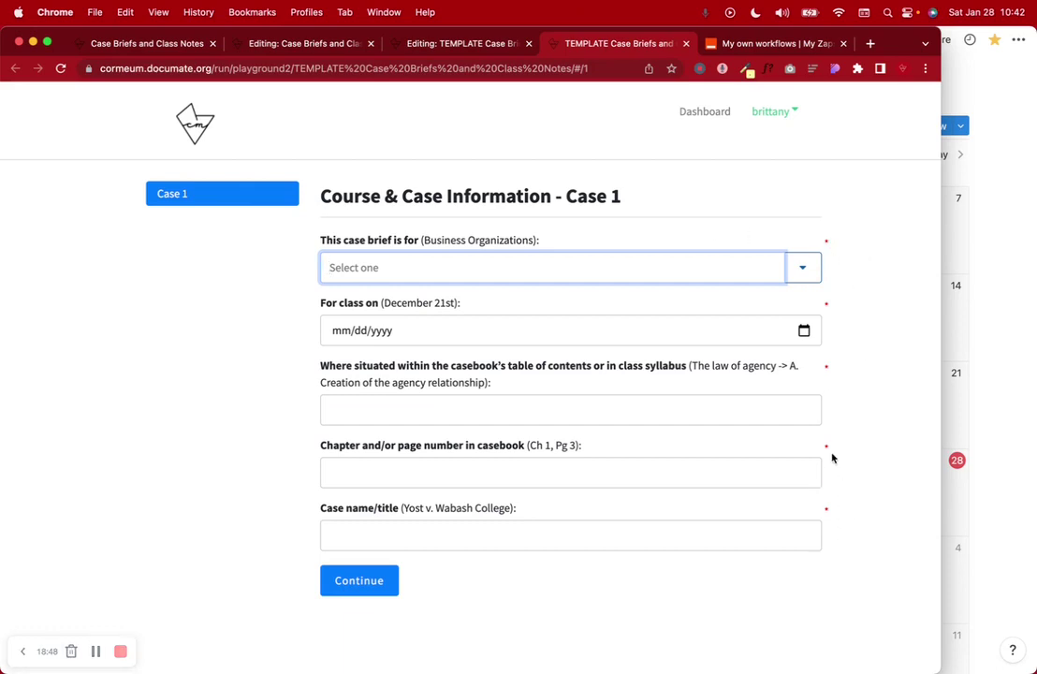
Step: Enable "Include Link for User to Continue Later" in the template's general settings and save the workflow
click(466, 45)
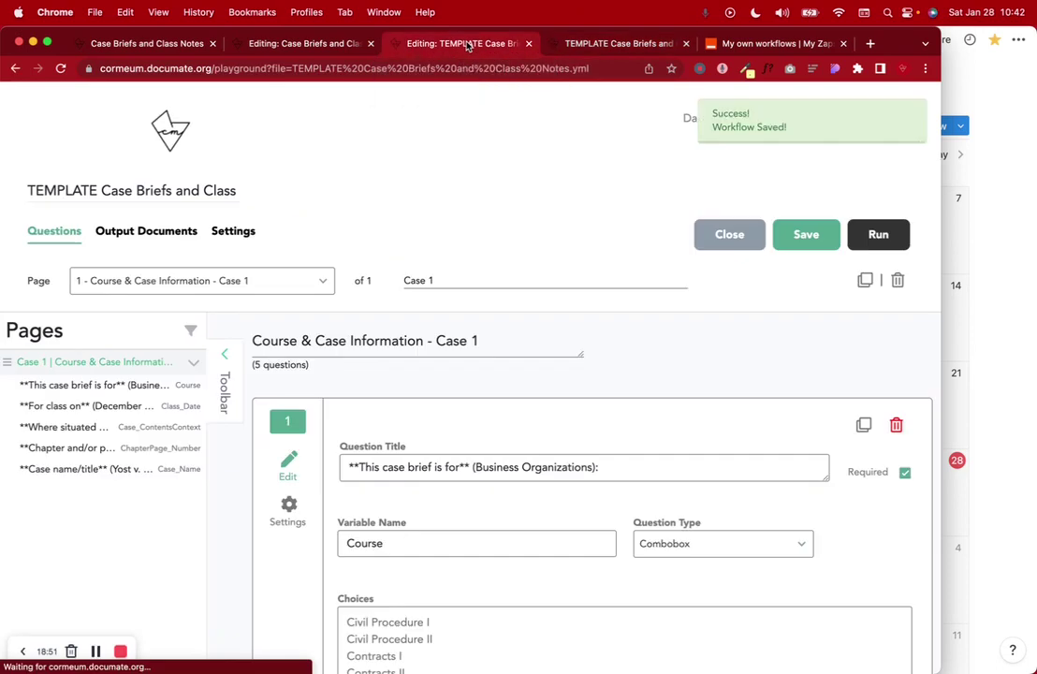
click(234, 231)
scroll(486, 440, down, 4)
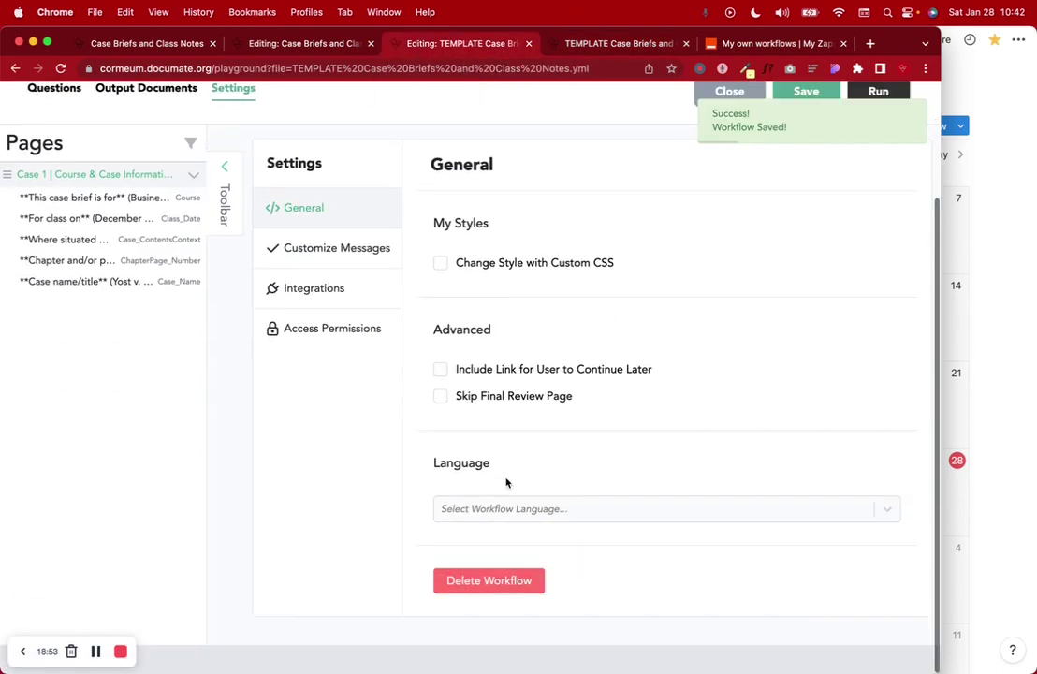
click(441, 370)
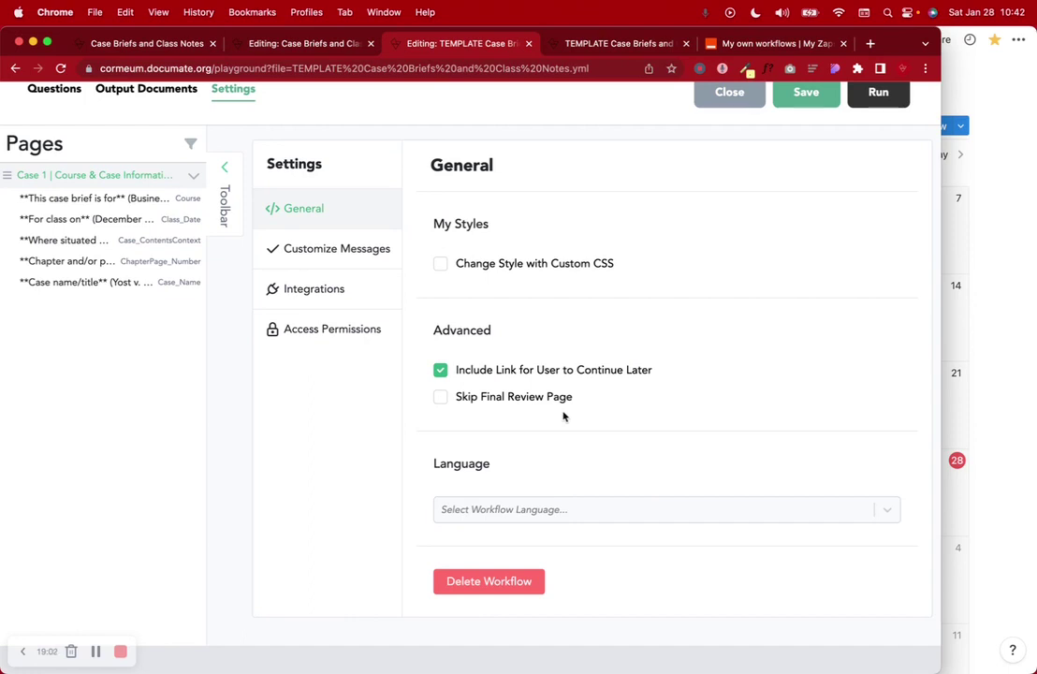
scroll(562, 415, up, 3)
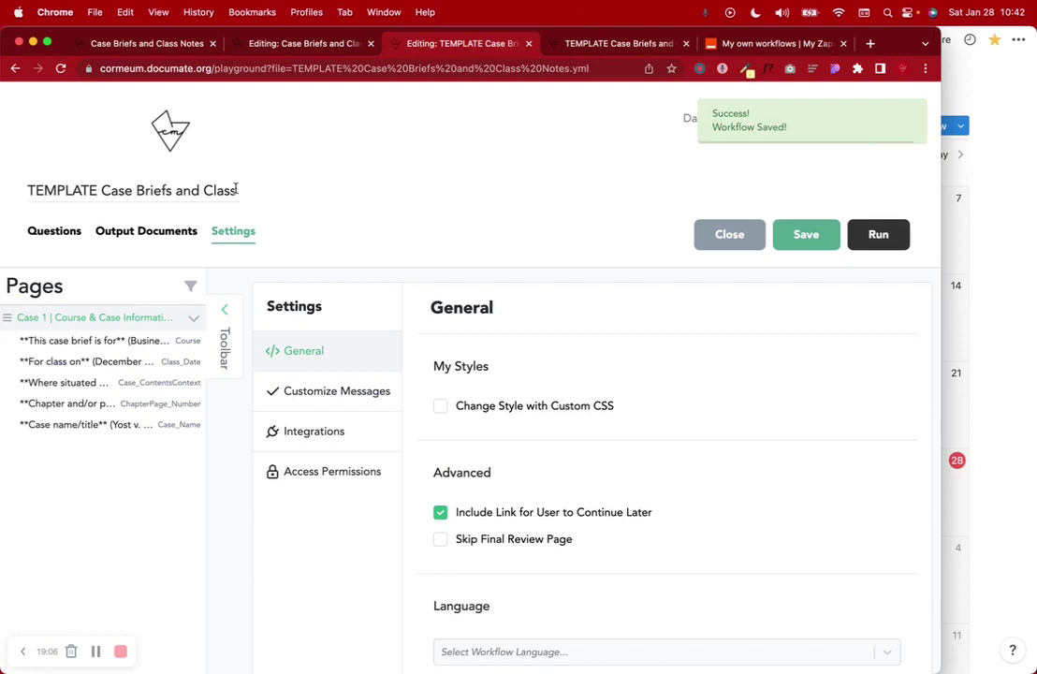
Step: Return to the template's questions and reload the running preview to check the continue-later link
click(65, 231)
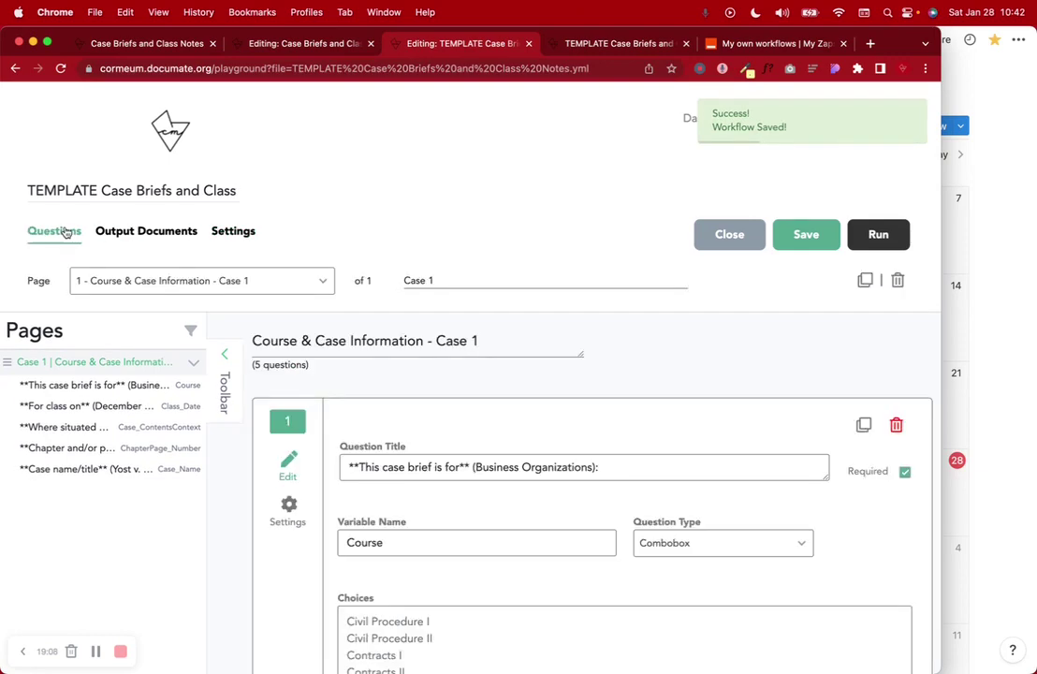
scroll(588, 495, down, 10)
scroll(587, 496, down, 10)
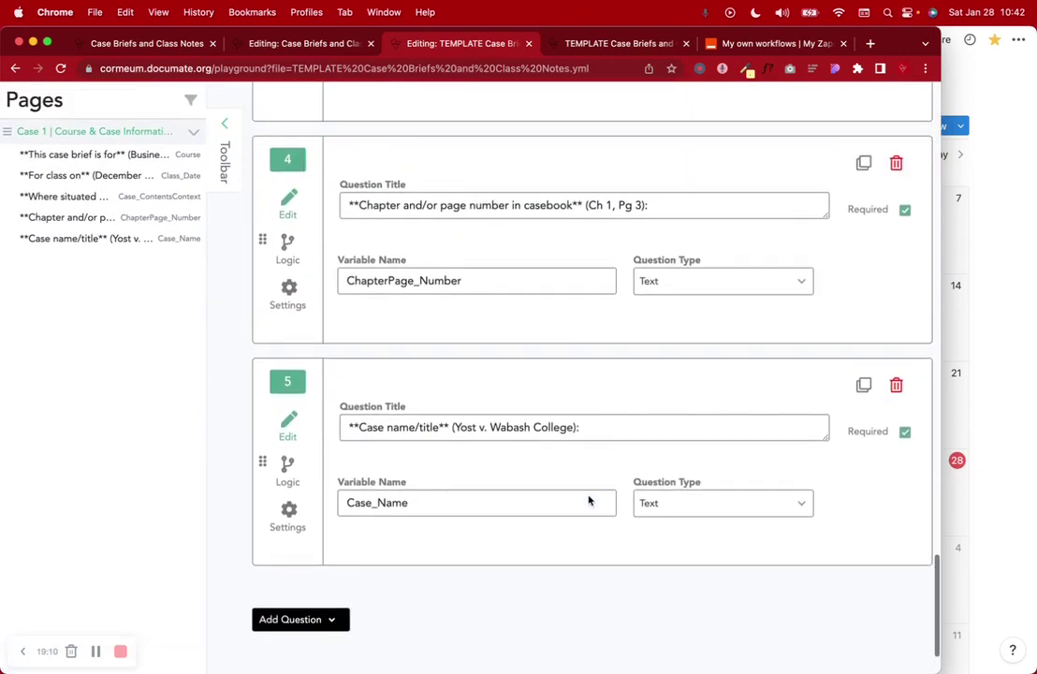
click(590, 51)
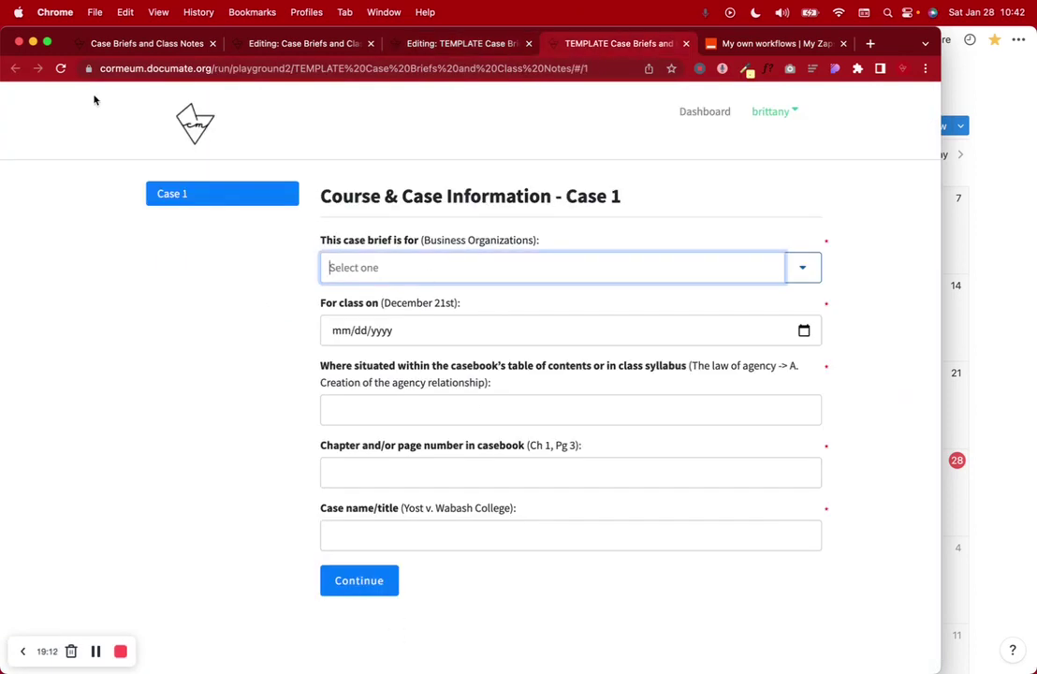
click(60, 68)
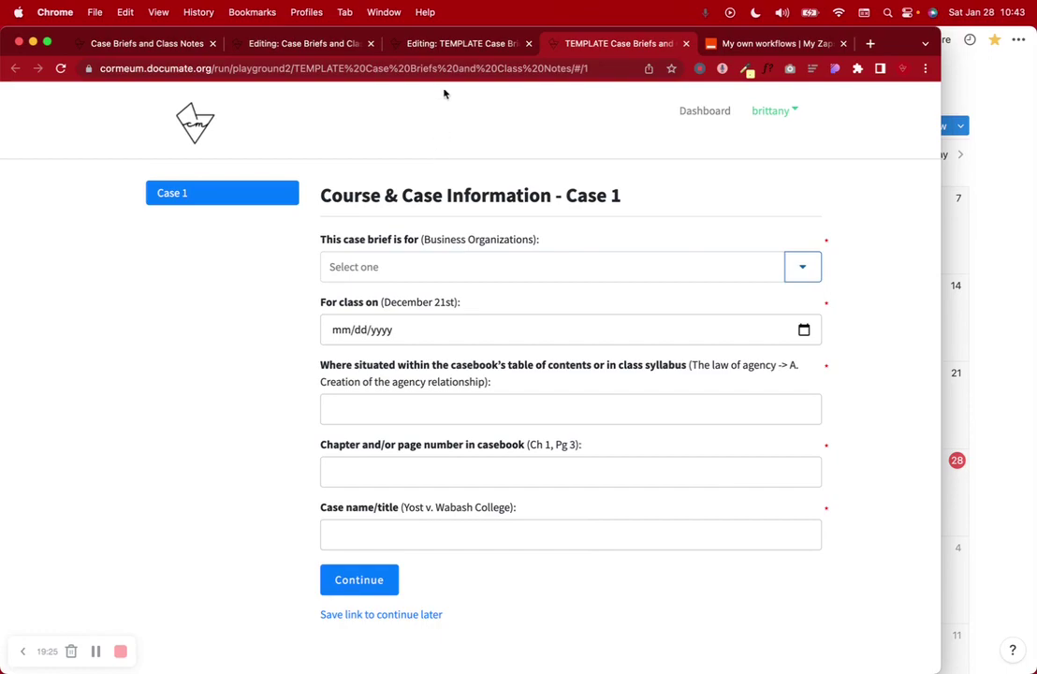
Step: Turn off the Required setting on the template's existing questions and save the workflow
click(433, 44)
scroll(754, 375, up, 15)
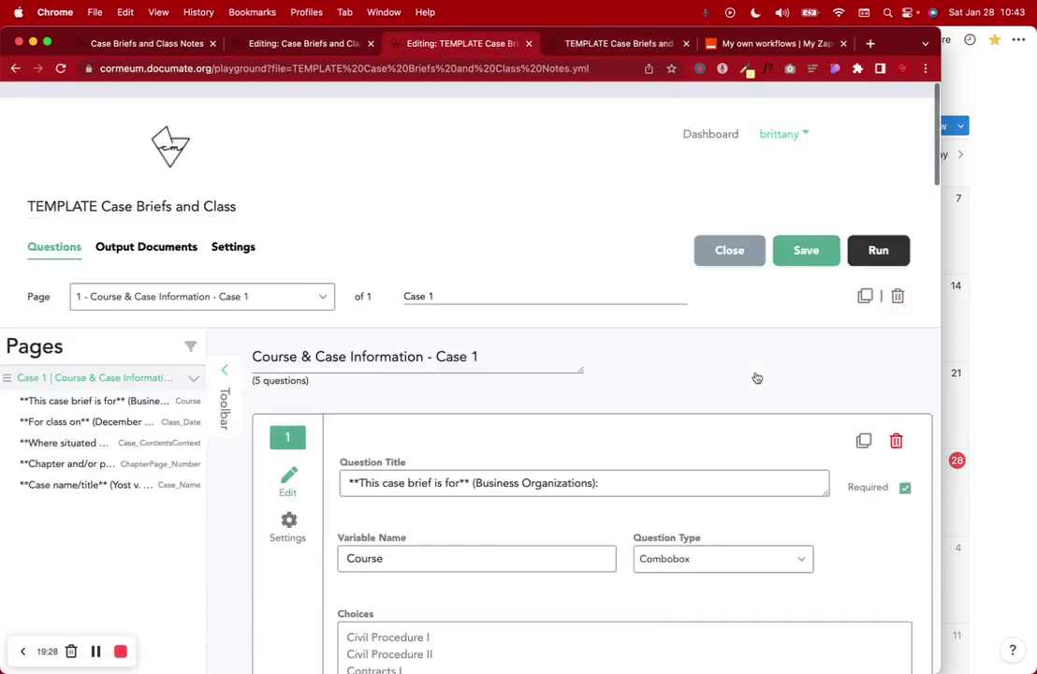
scroll(901, 463, down, 15)
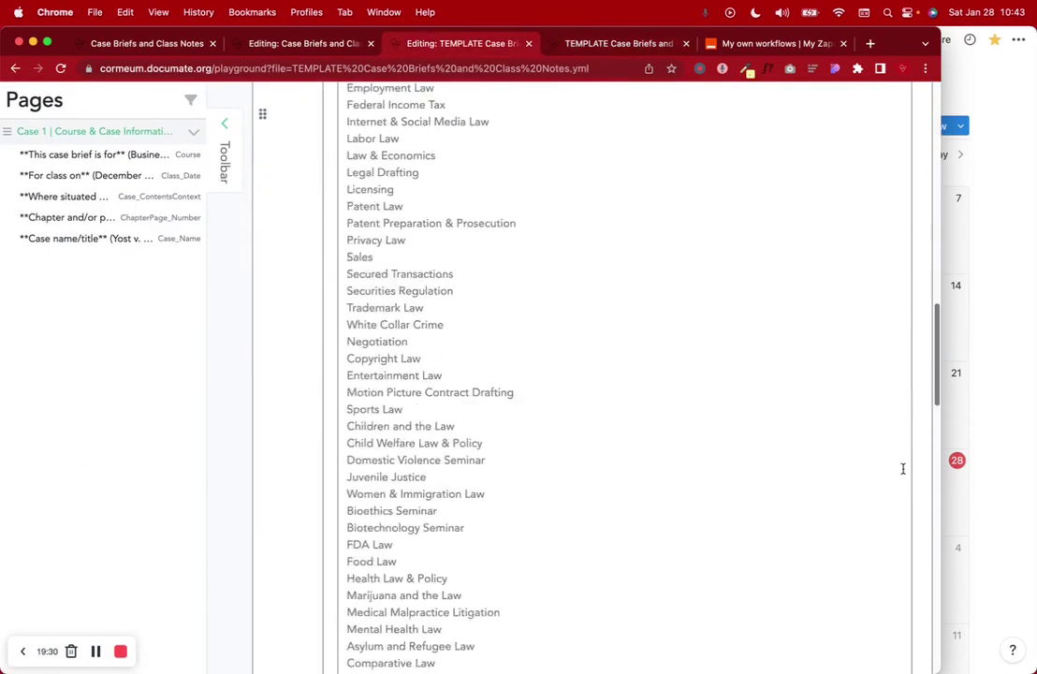
scroll(903, 468, down, 8)
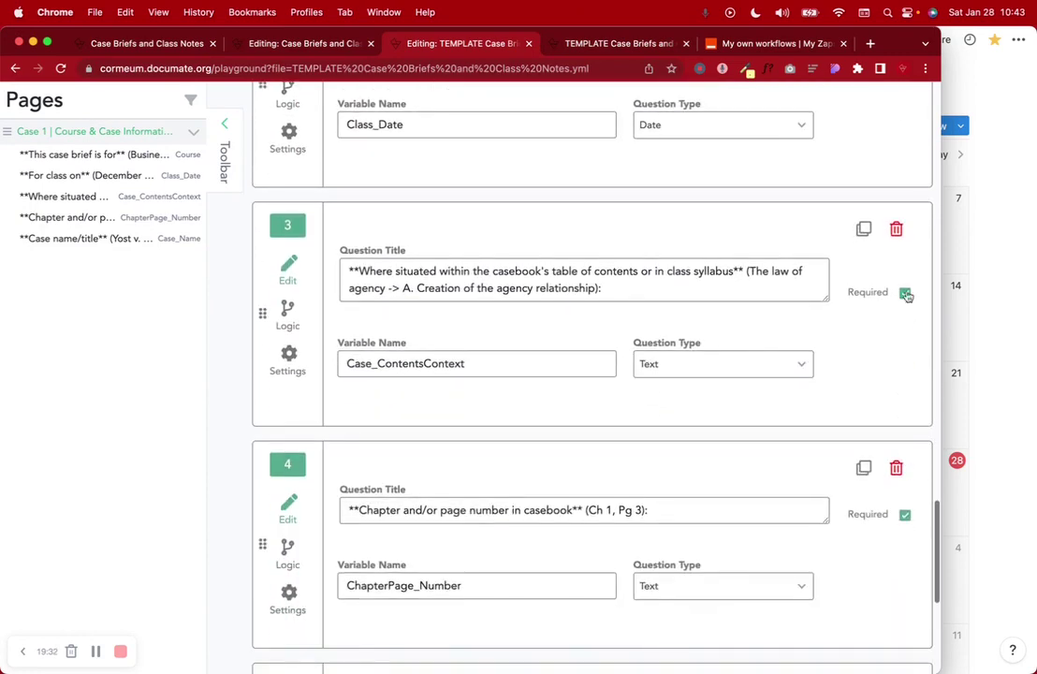
click(905, 294)
click(905, 514)
scroll(905, 517, down, 5)
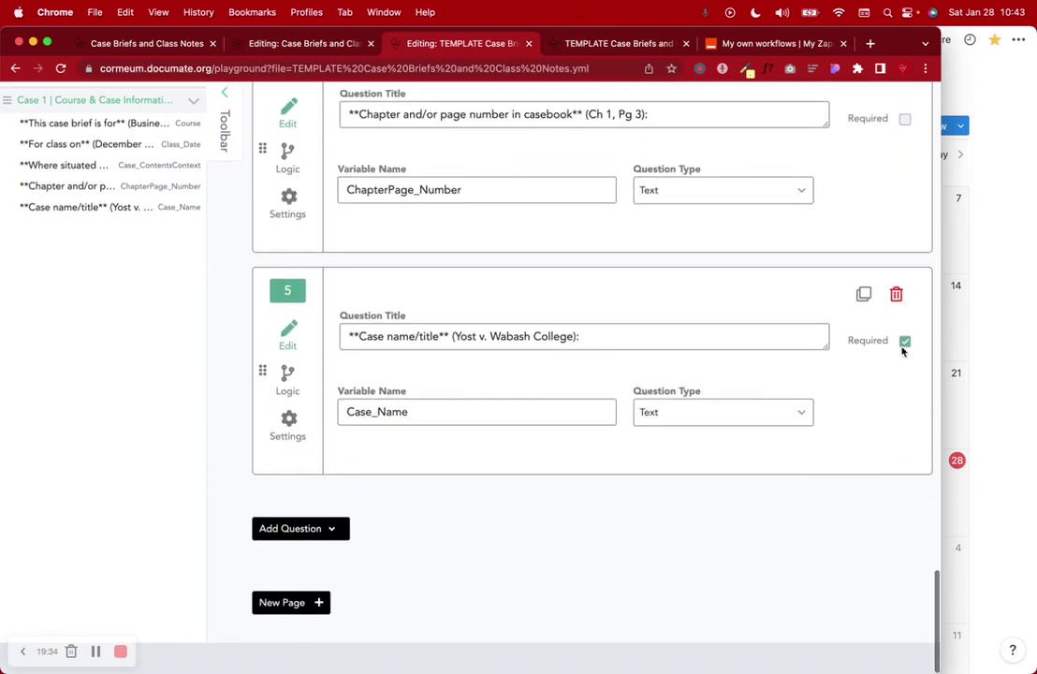
click(905, 344)
scroll(766, 473, up, 20)
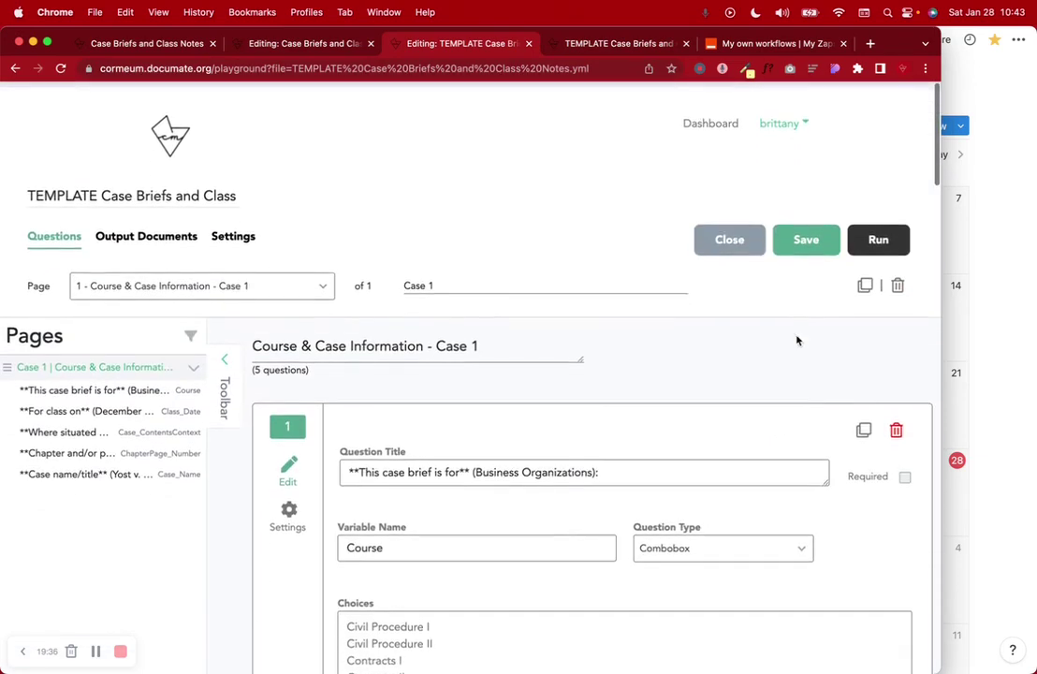
Step: Add a Text question to the template titled "**Court** (Supreme Court of Indiana):", copied from the original workflow
click(308, 47)
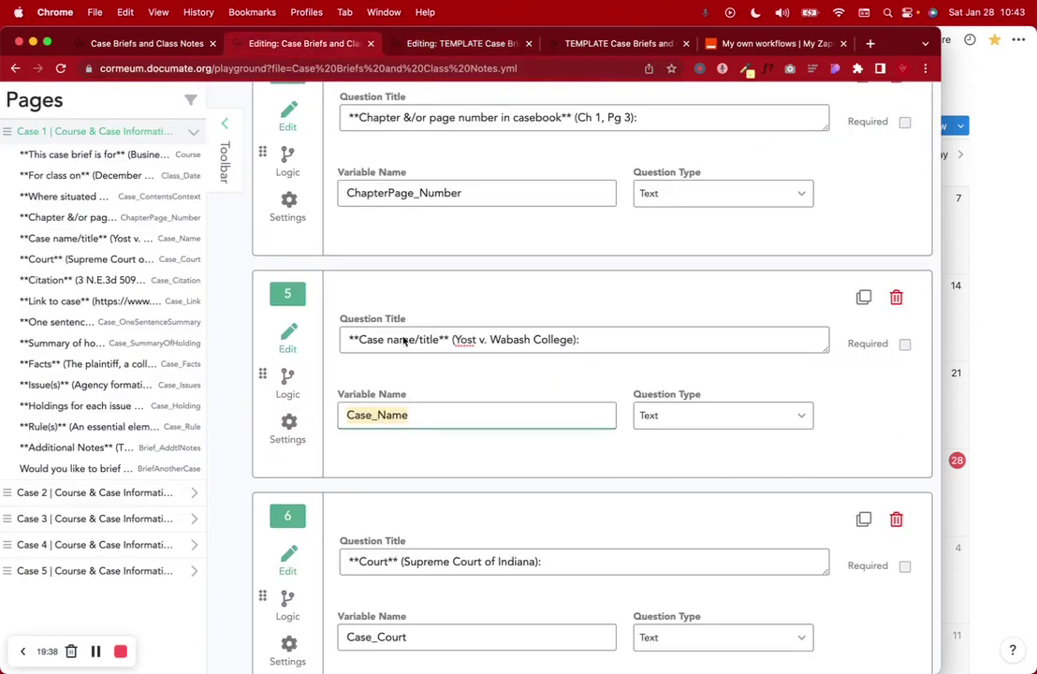
scroll(405, 339, down, 4)
scroll(417, 373, down, 3)
drag(450, 236, 414, 235)
key(super+a)
key(super+c)
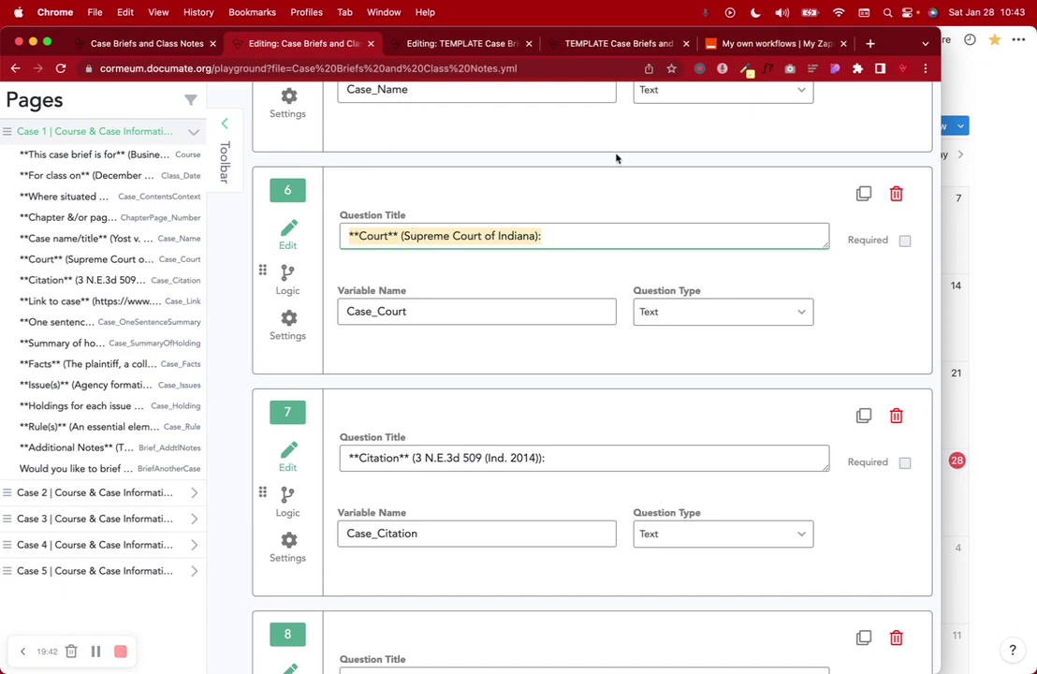
click(476, 43)
scroll(557, 520, down, 20)
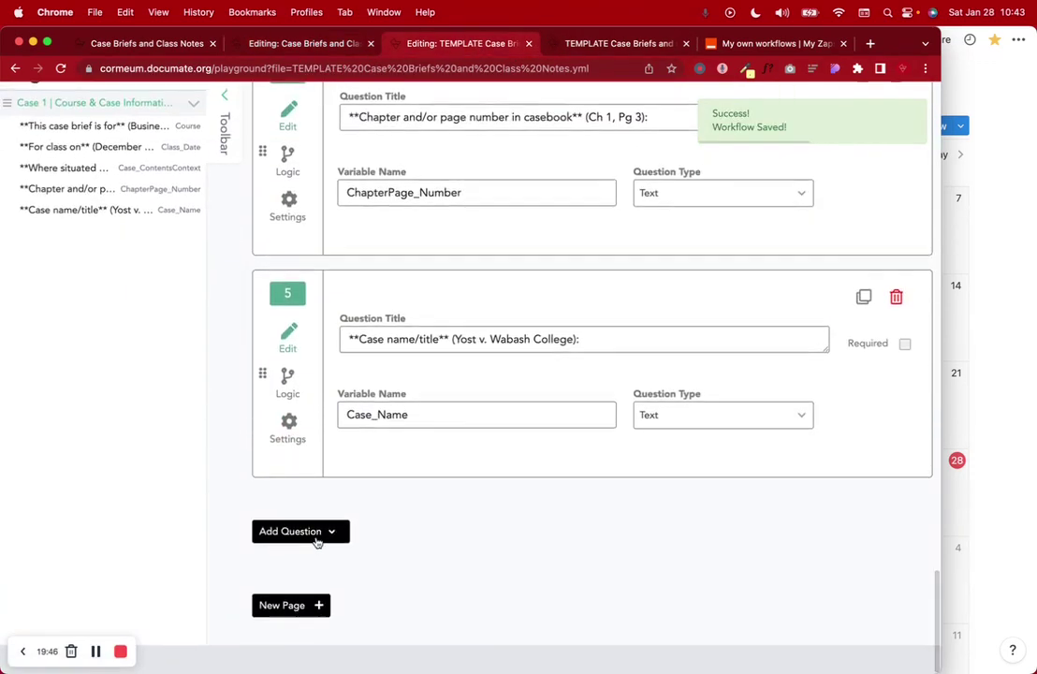
click(316, 531)
scroll(396, 597, down, 2)
click(338, 546)
click(386, 507)
key(super+v)
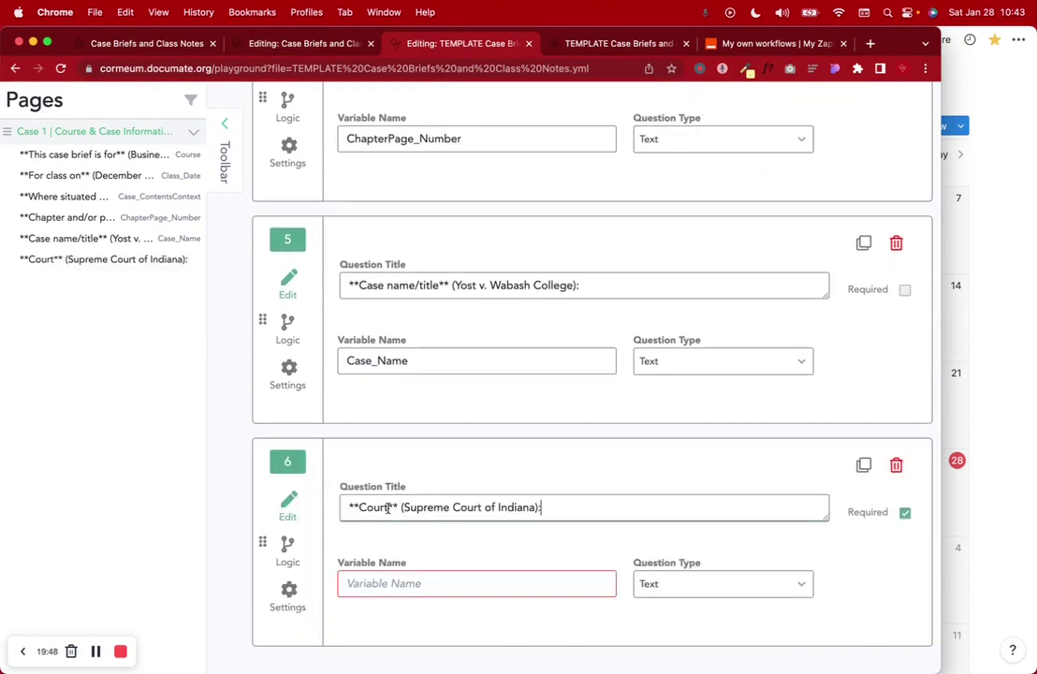
Step: Copy the variable name Case_Court from the original workflow into the template's court question and make that question not required
scroll(387, 507, down, 3)
click(338, 49)
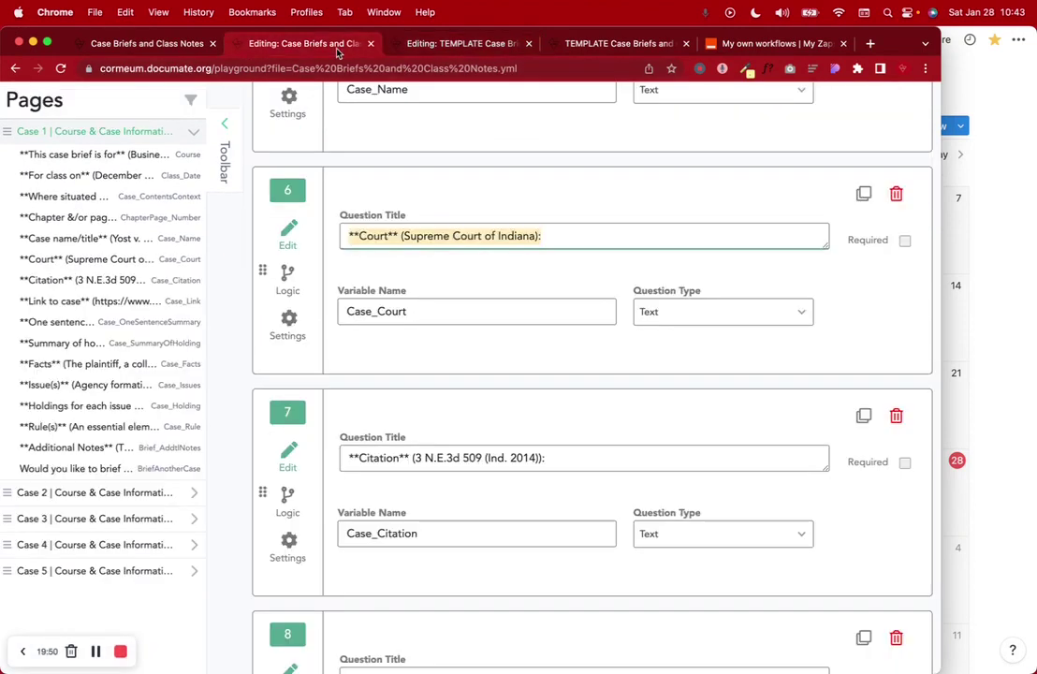
double_click(408, 309)
click(462, 44)
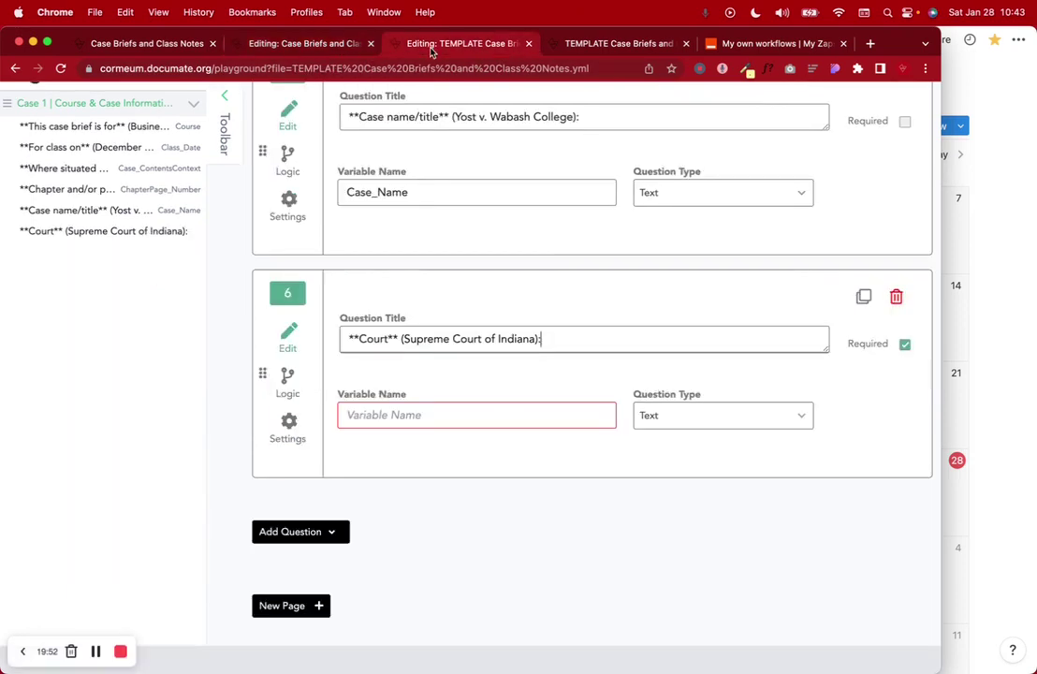
click(378, 412)
key(super+v)
click(904, 344)
click(309, 43)
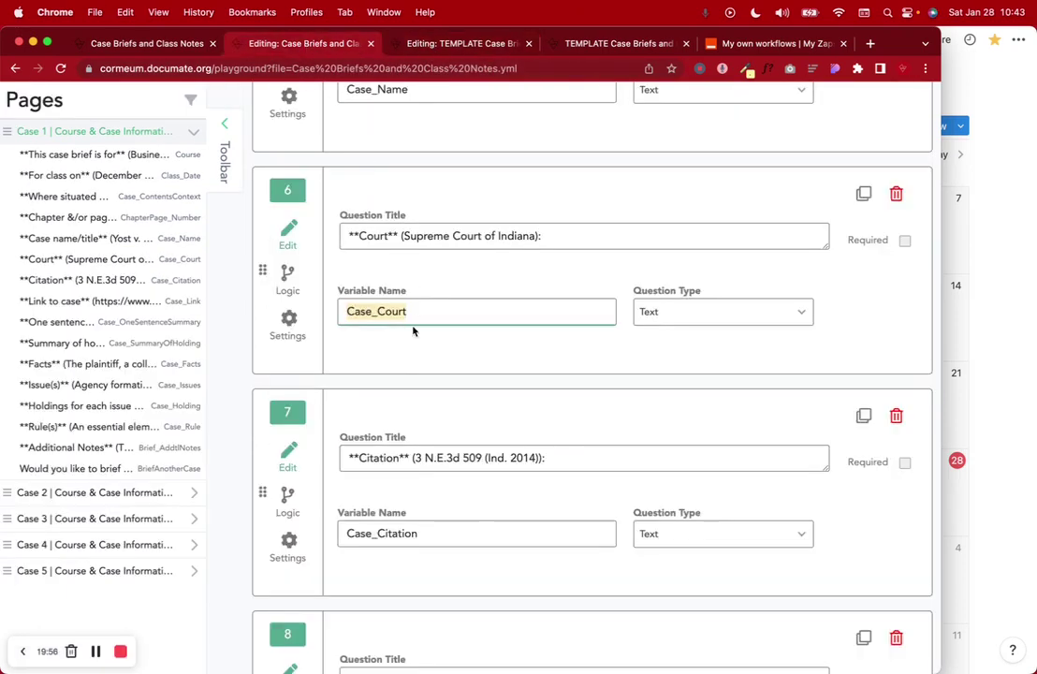
Step: Add a Text question to the template titled "**Citation** (3 N.E.3d 509 (Ind. 2014)):", copied from the original workflow
scroll(415, 332, down, 5)
triple_click(440, 226)
key(super+c)
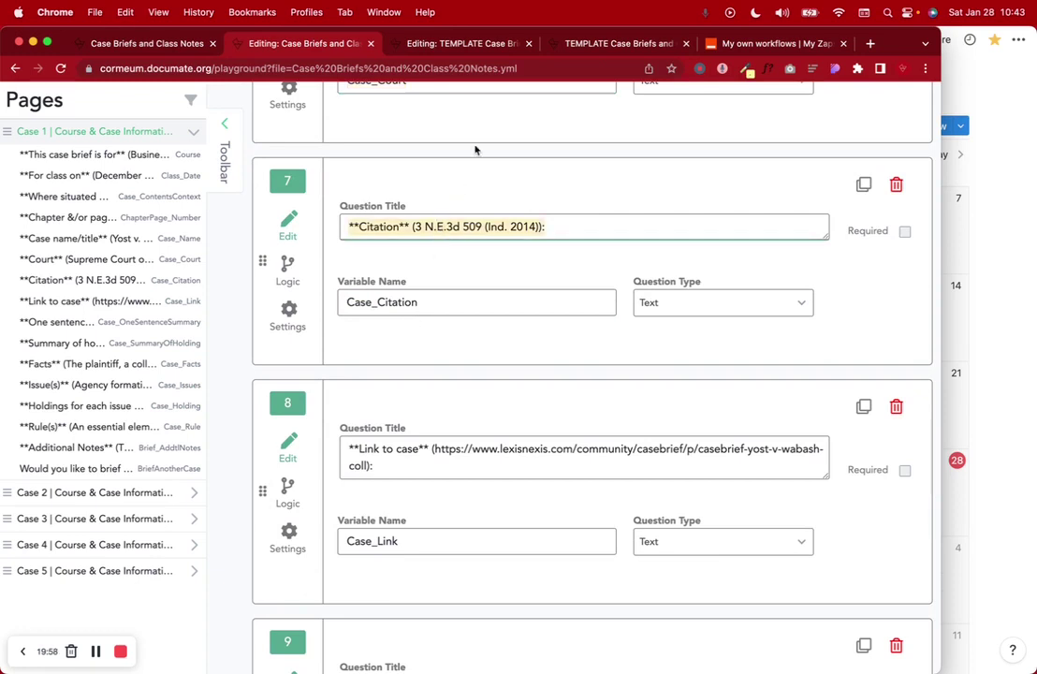
click(468, 43)
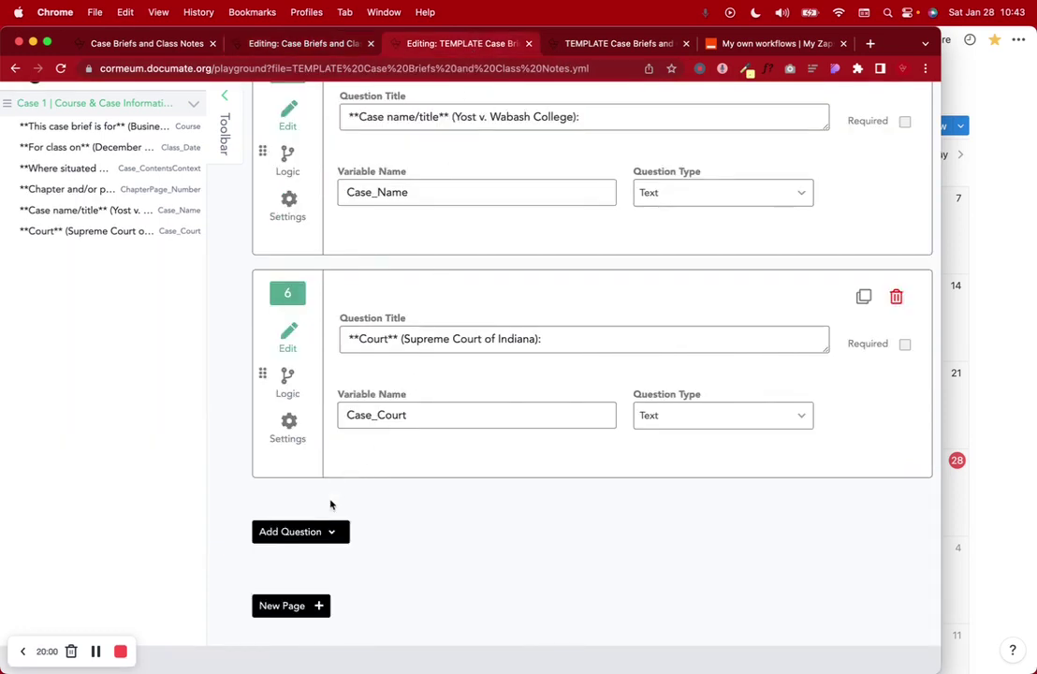
click(299, 531)
click(280, 592)
click(407, 558)
key(super+v)
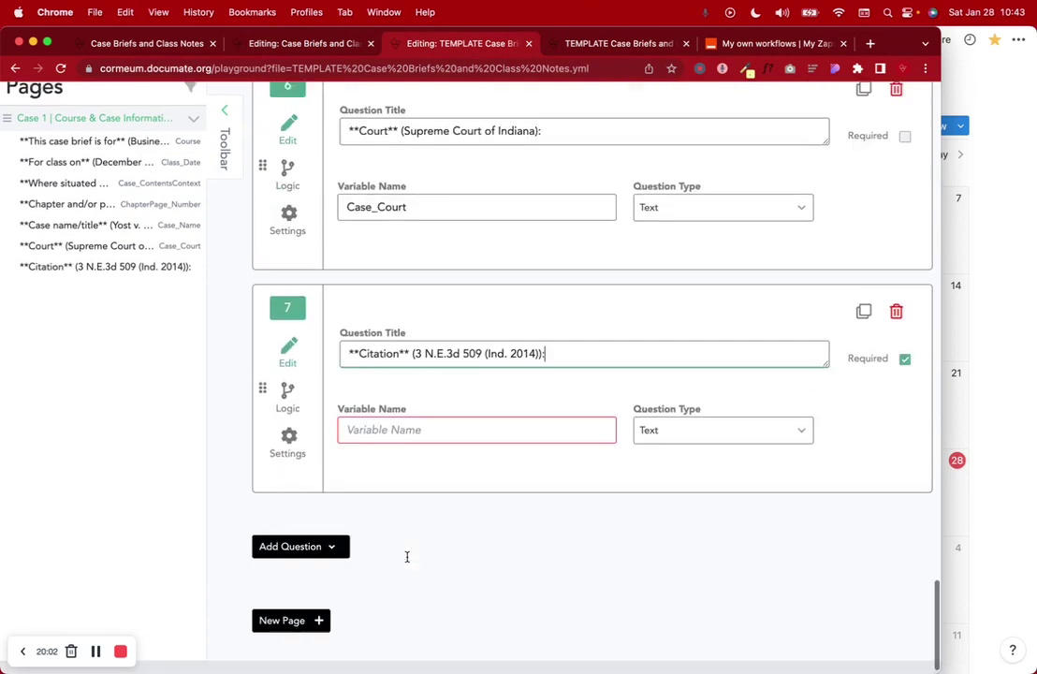
Step: Copy the variable name Case_Citation from the original workflow into the template's citation question
click(470, 415)
click(315, 47)
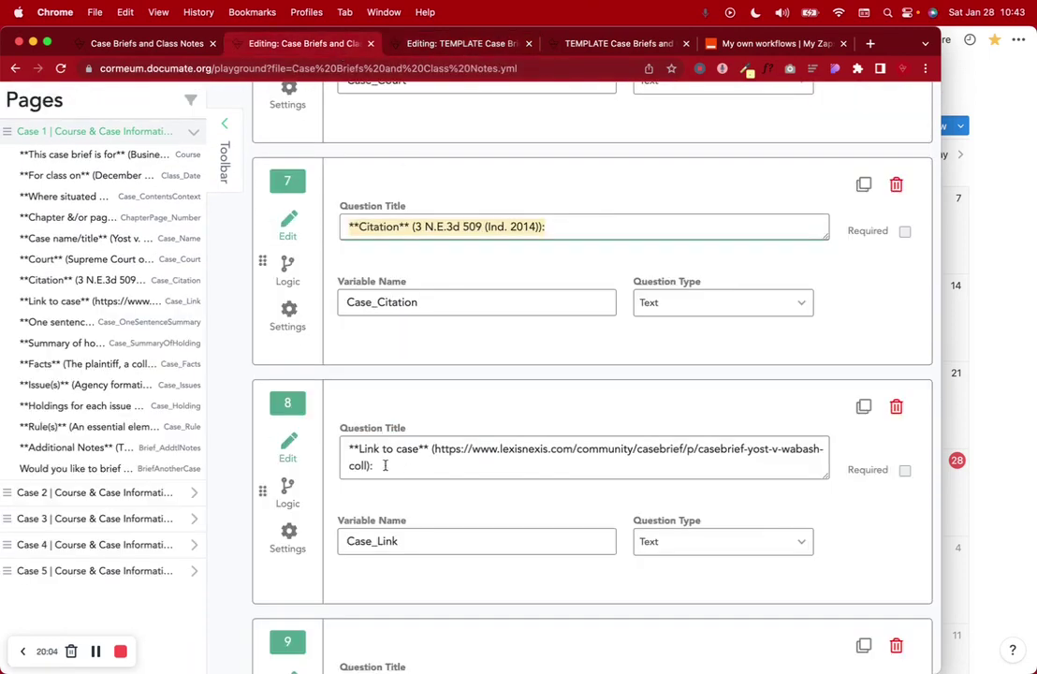
double_click(384, 301)
click(436, 47)
key(super+v)
click(344, 529)
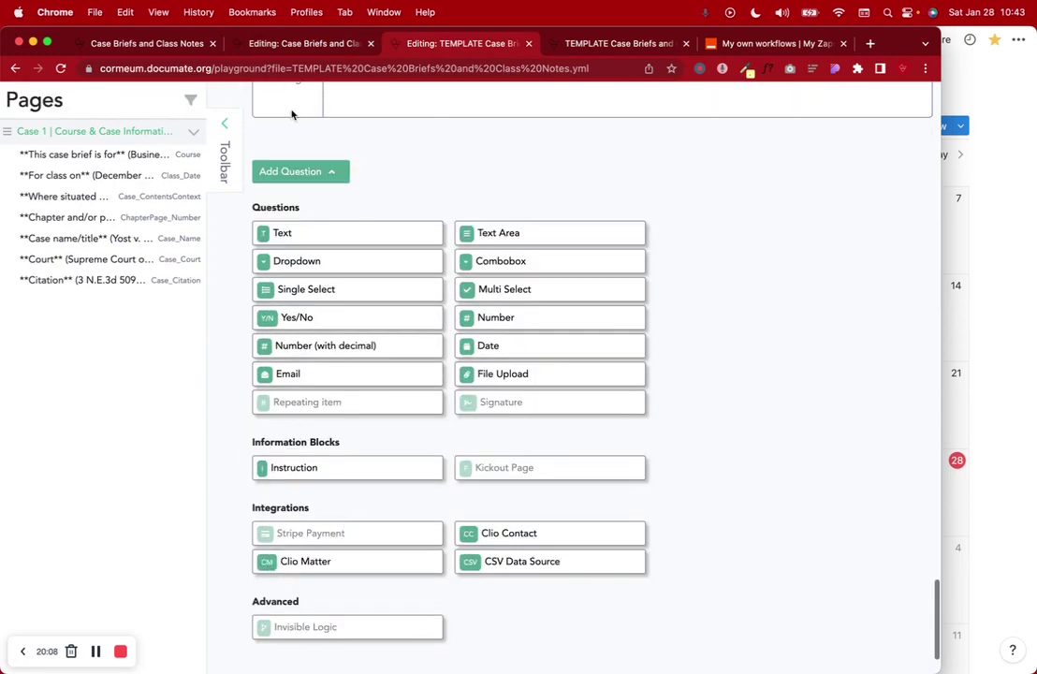
click(304, 43)
click(398, 348)
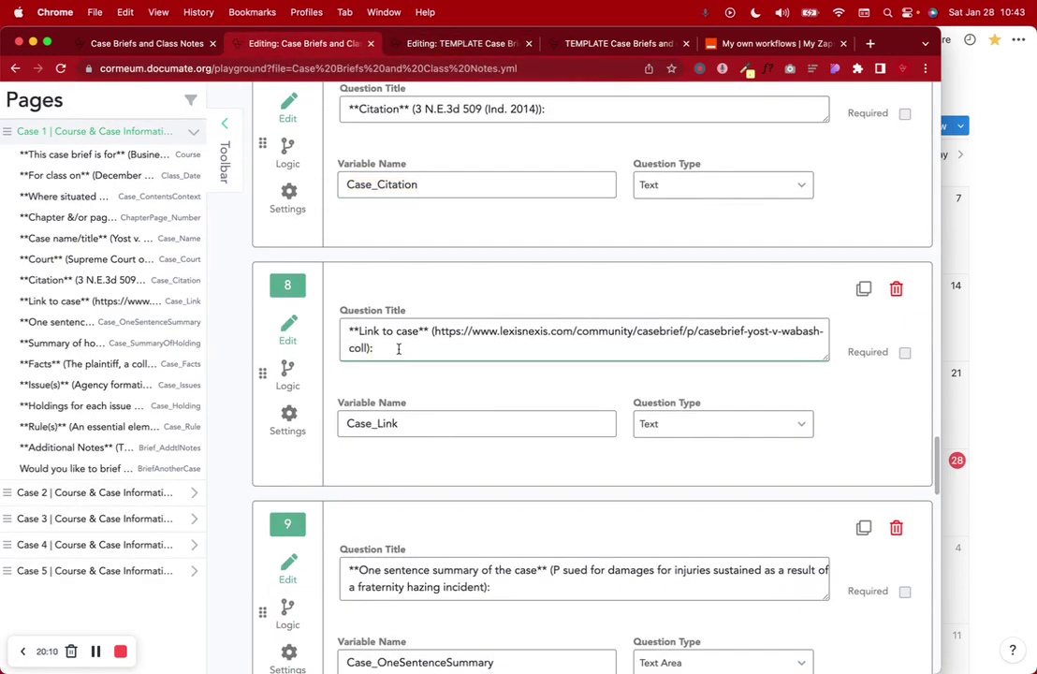
click(417, 45)
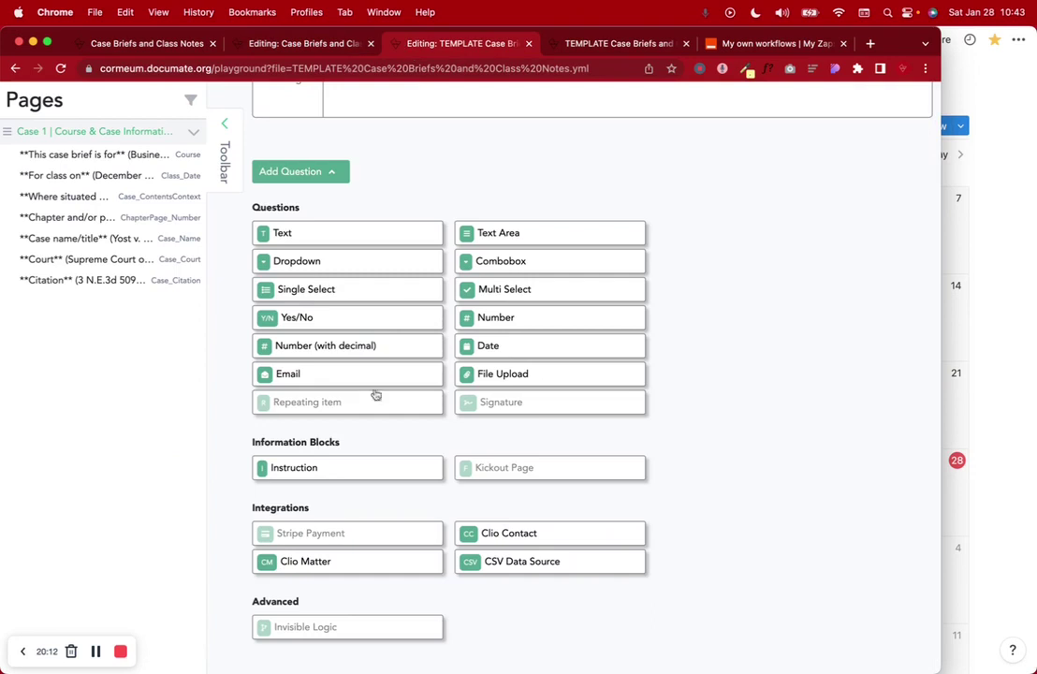
scroll(336, 228, up, 2)
click(330, 292)
click(359, 340)
key(cmd+v)
Step: Copy the variable name Case_Link into the template's link question and make the citation and link questions not required
click(322, 45)
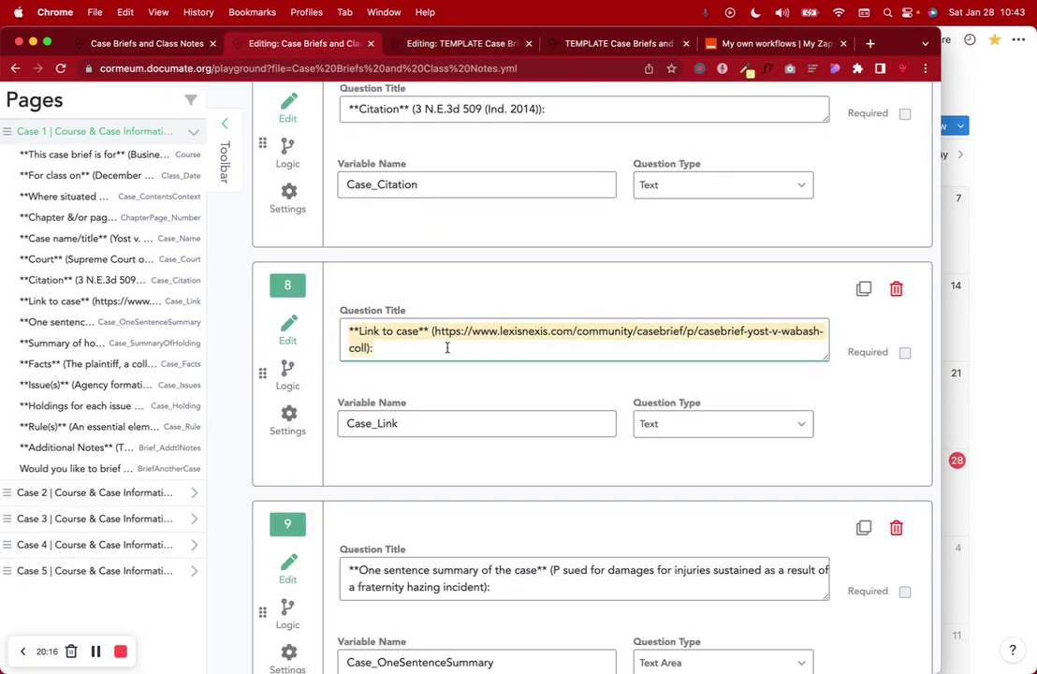
click(450, 43)
click(359, 430)
key(cmd+v)
scroll(826, 377, down, 1)
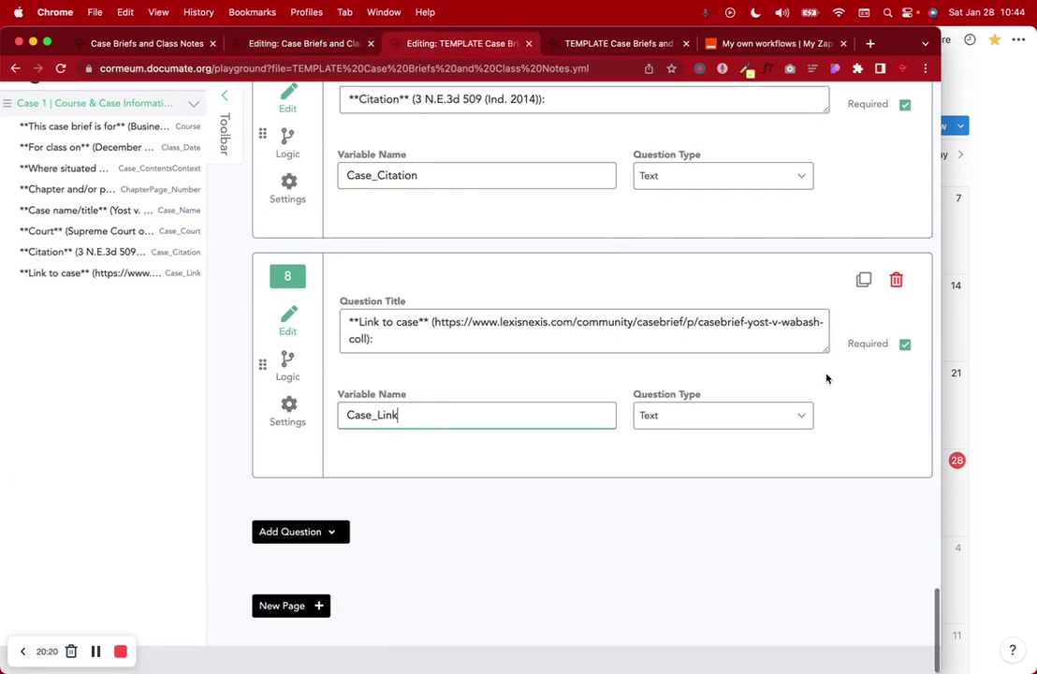
click(905, 344)
scroll(805, 308, up, 5)
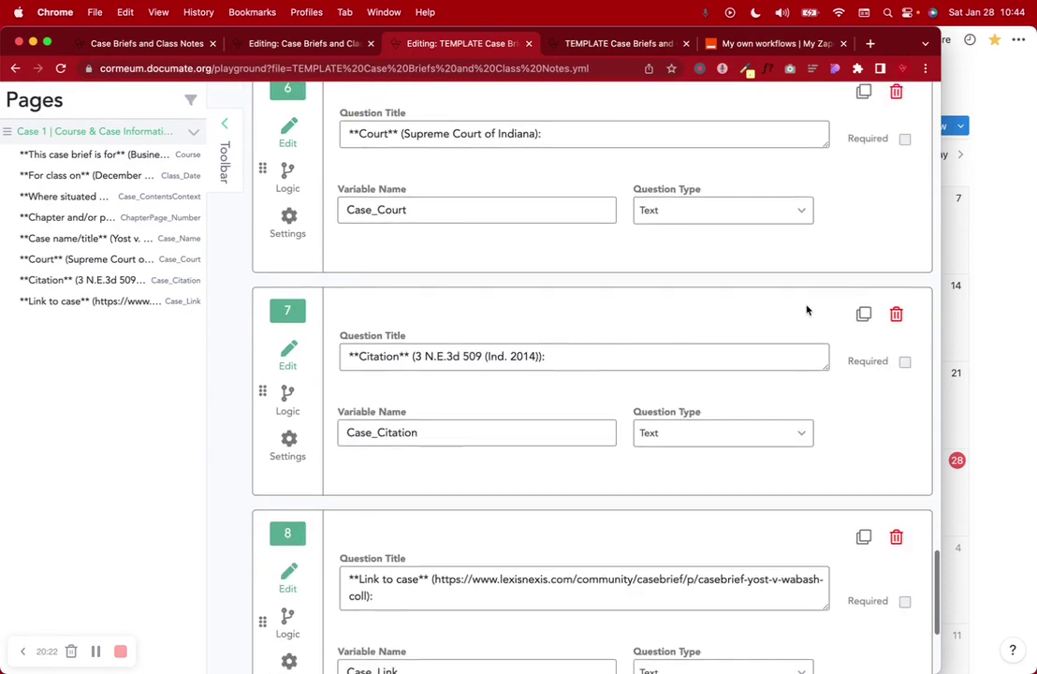
scroll(794, 285, down, 5)
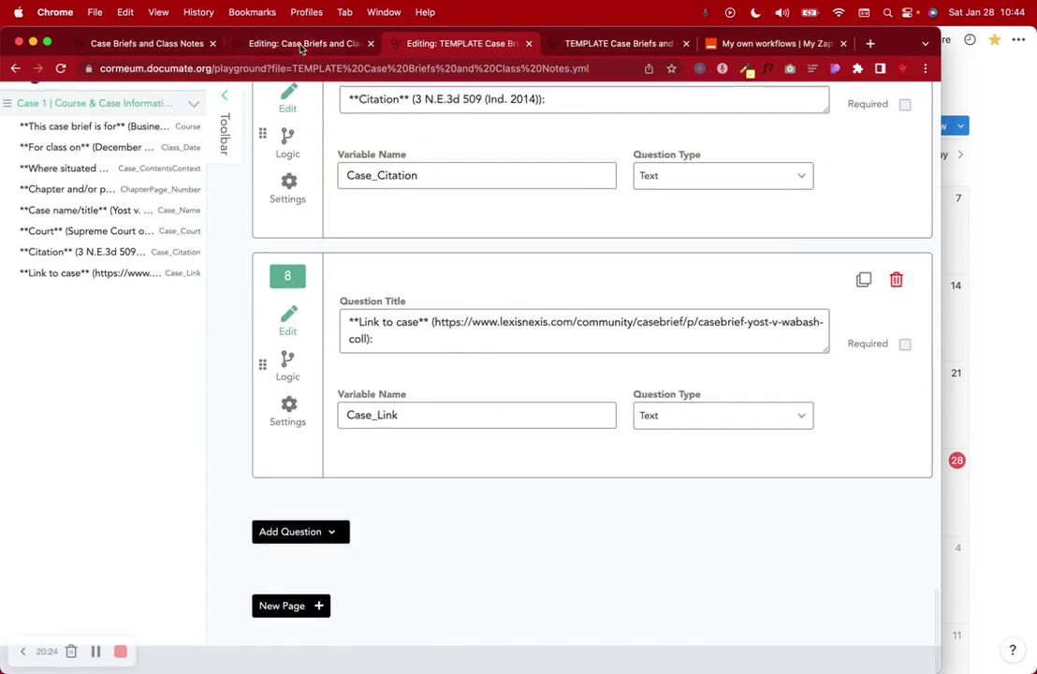
Step: Add a Text Area question titled "**One sentence summary of the case** (P sued for damages for injuries sustained as a result of a fraternity hazing incident):", copied from the original
click(259, 39)
scroll(419, 374, down, 5)
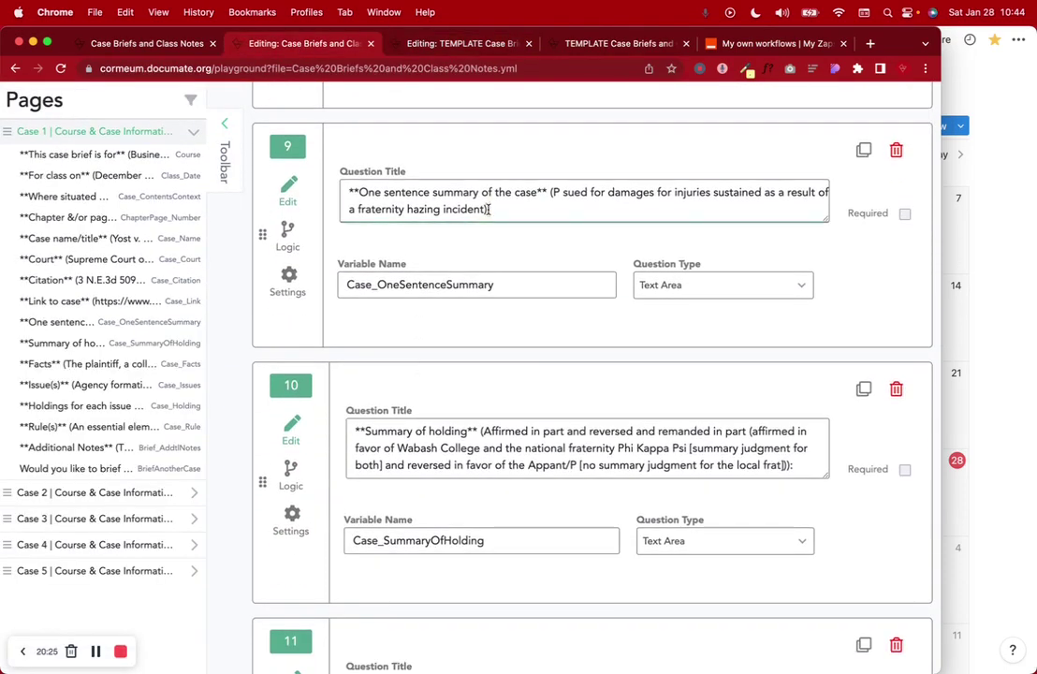
click(489, 209)
scroll(487, 209, up, 5)
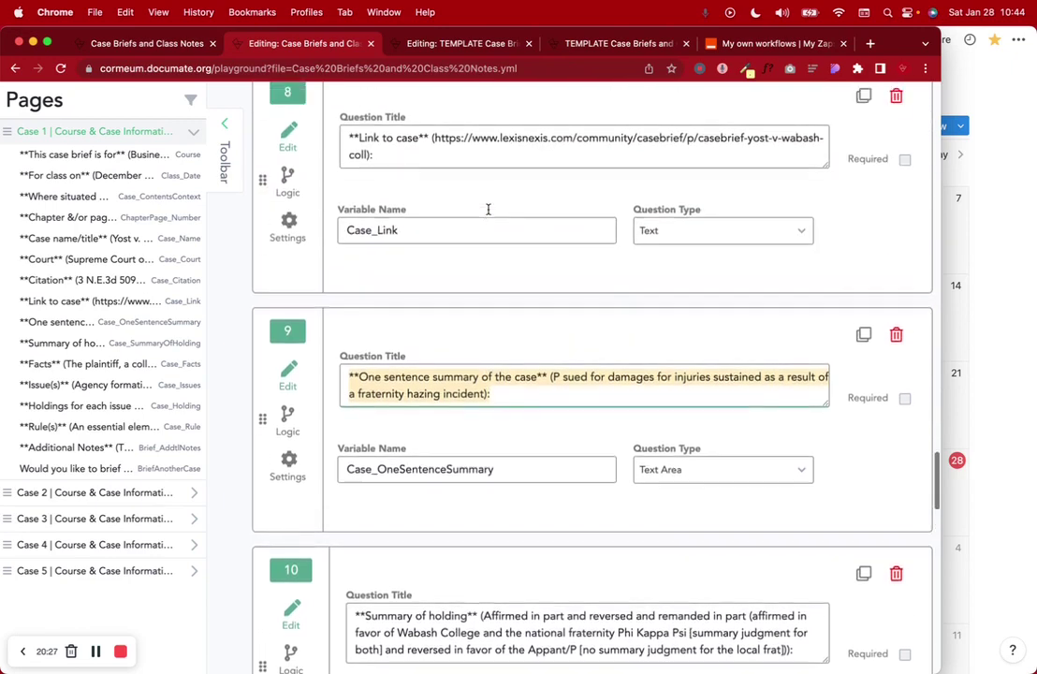
scroll(488, 213, down, 4)
scroll(488, 214, down, 2)
click(444, 42)
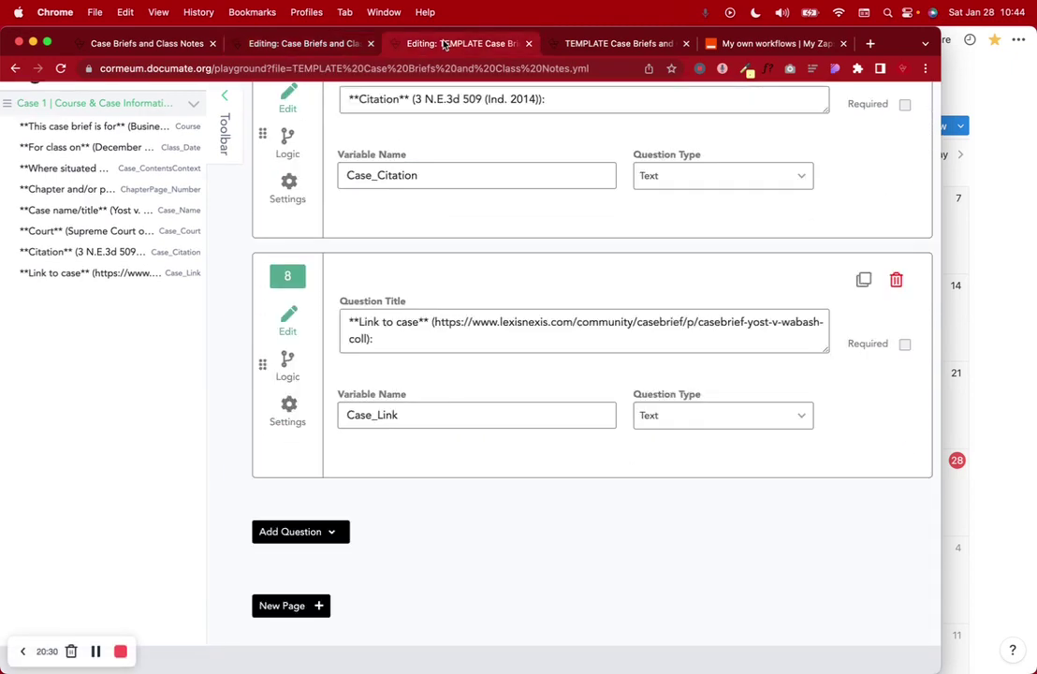
click(317, 531)
scroll(374, 468, down, 4)
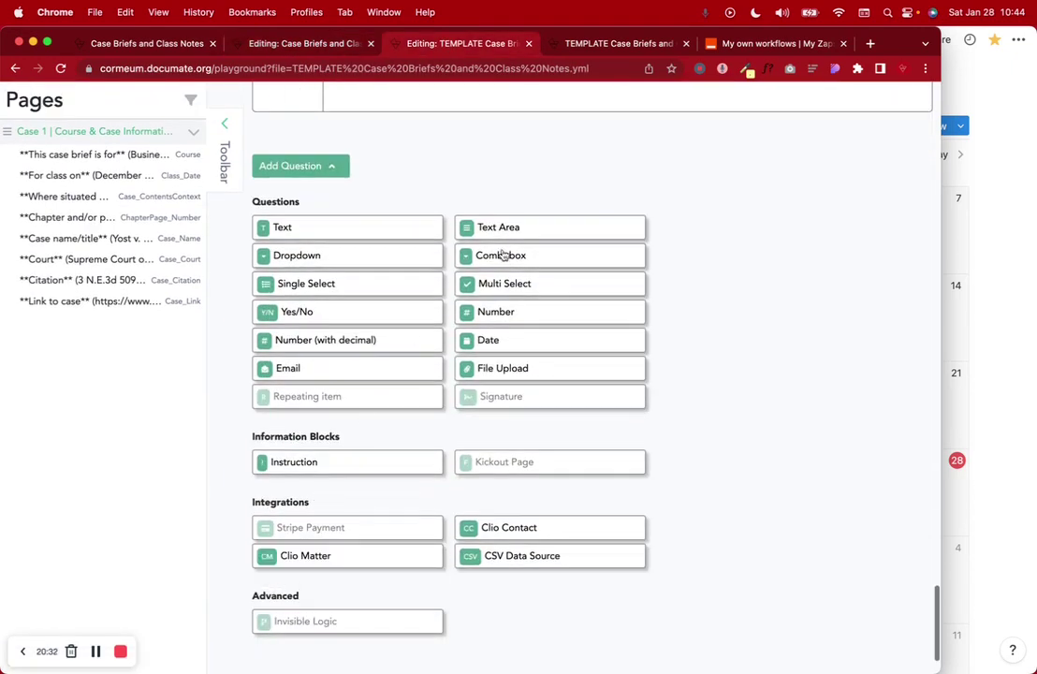
click(503, 229)
text(**One sentence summary of the case** (P sued for damages for injuries sustained as a result of a fraternity hazing incident):)
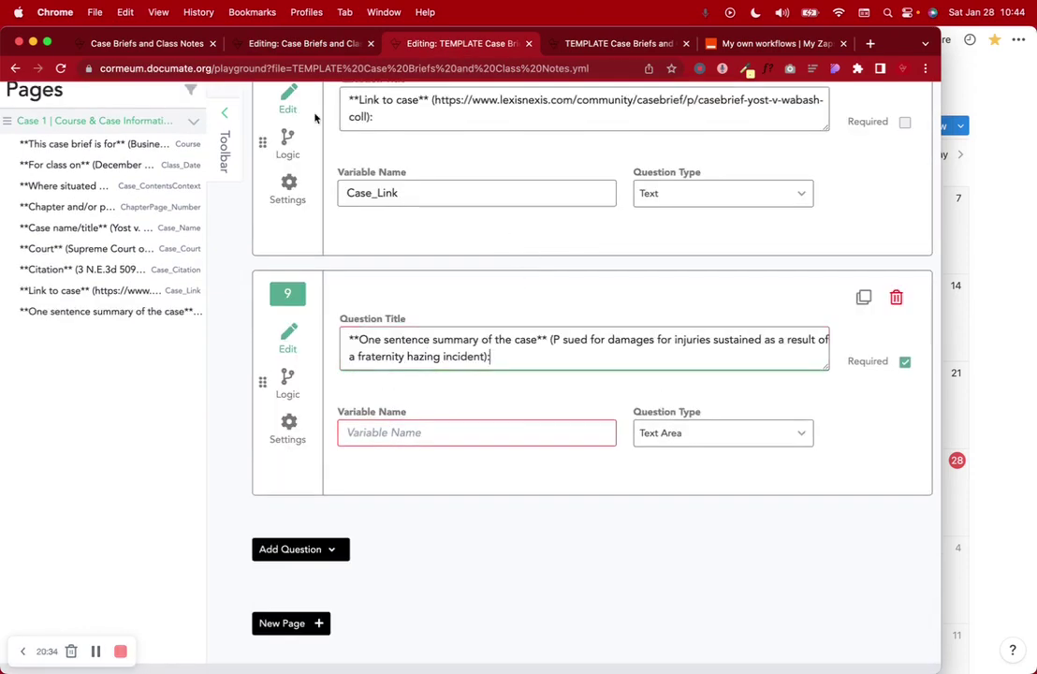
Step: Copy the variable name Case_OneSentenceSummary from the original workflow into the template's one-sentence summary question
click(303, 42)
double_click(403, 273)
key(super+c)
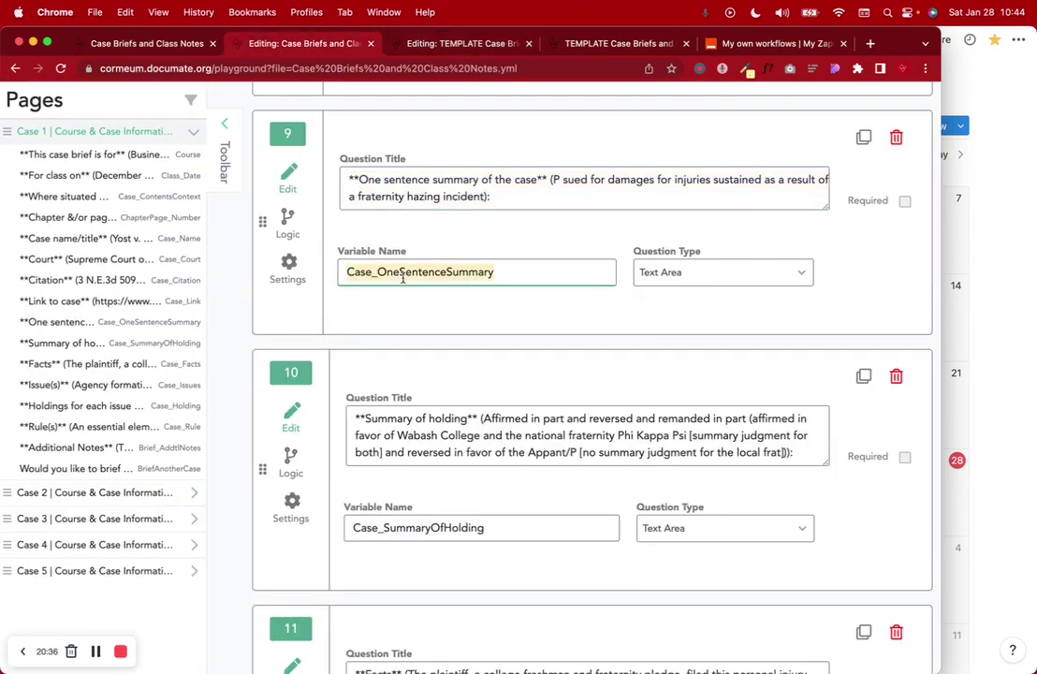
click(427, 42)
key(super+v)
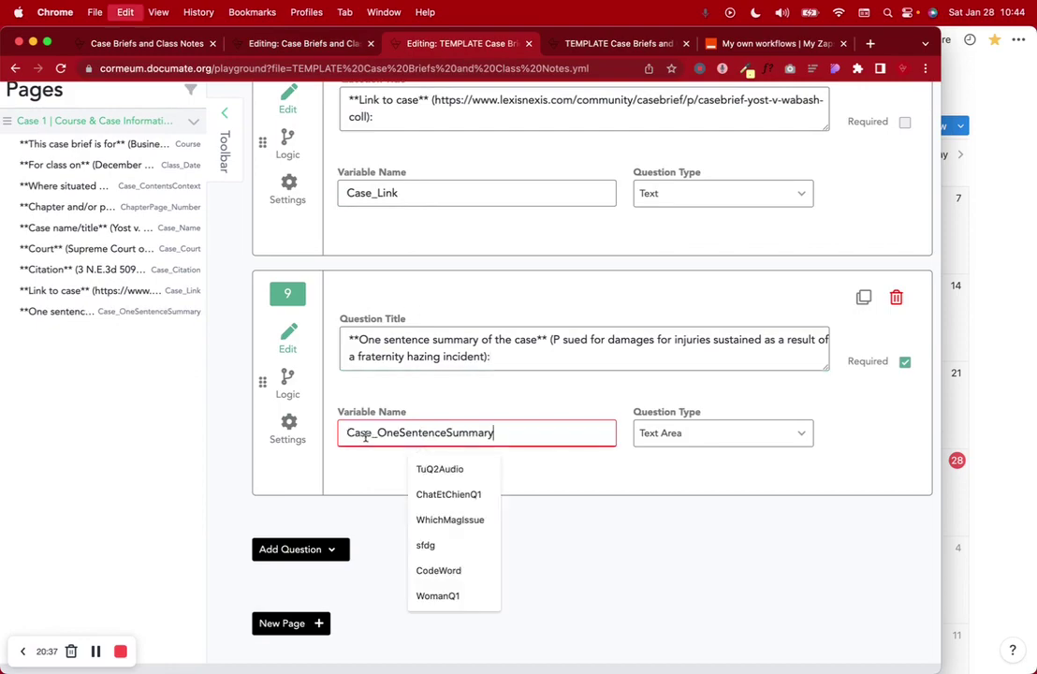
scroll(632, 517, up, 10)
scroll(631, 517, down, 10)
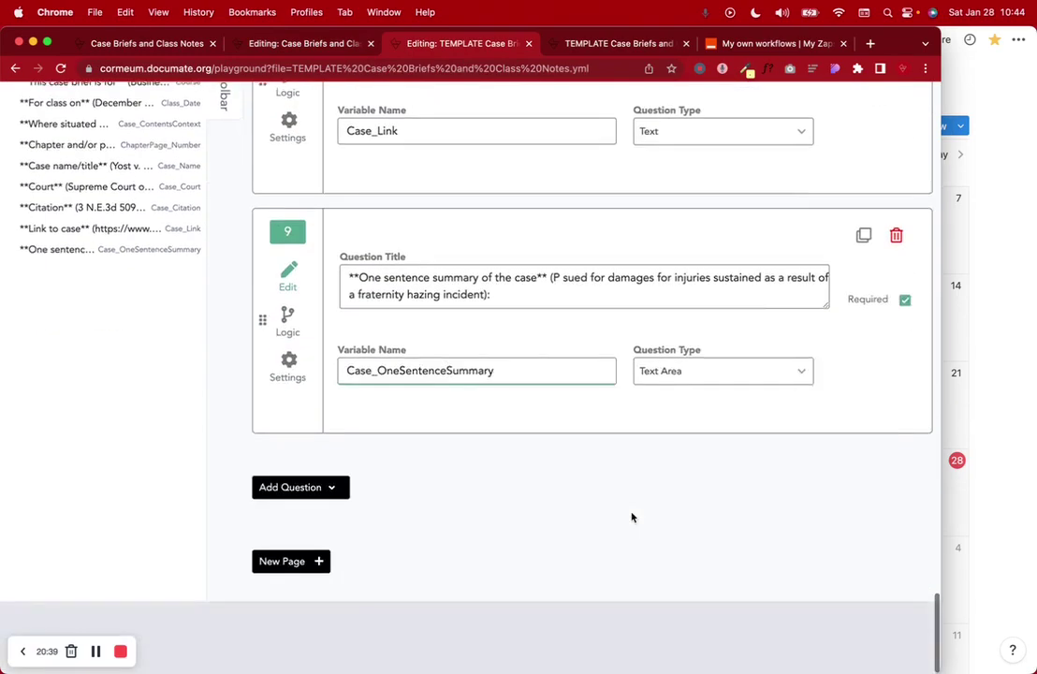
Step: Return to the template's running preview and compare the Text answer box for the case link with the Text Area box for the one-sentence summary
scroll(828, 468, up, 15)
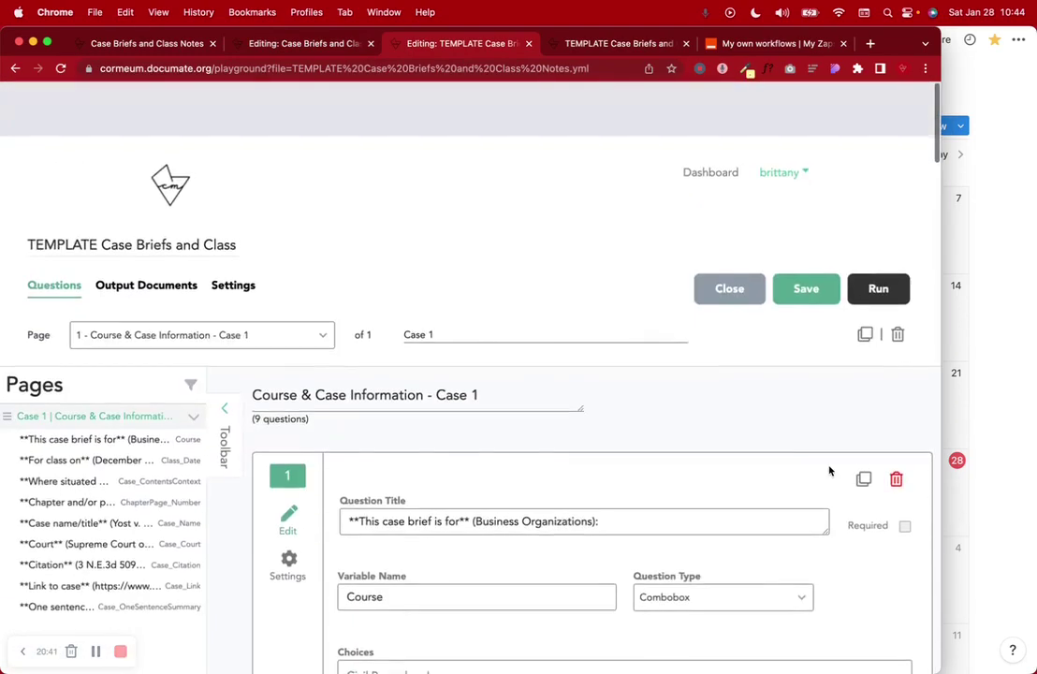
click(599, 43)
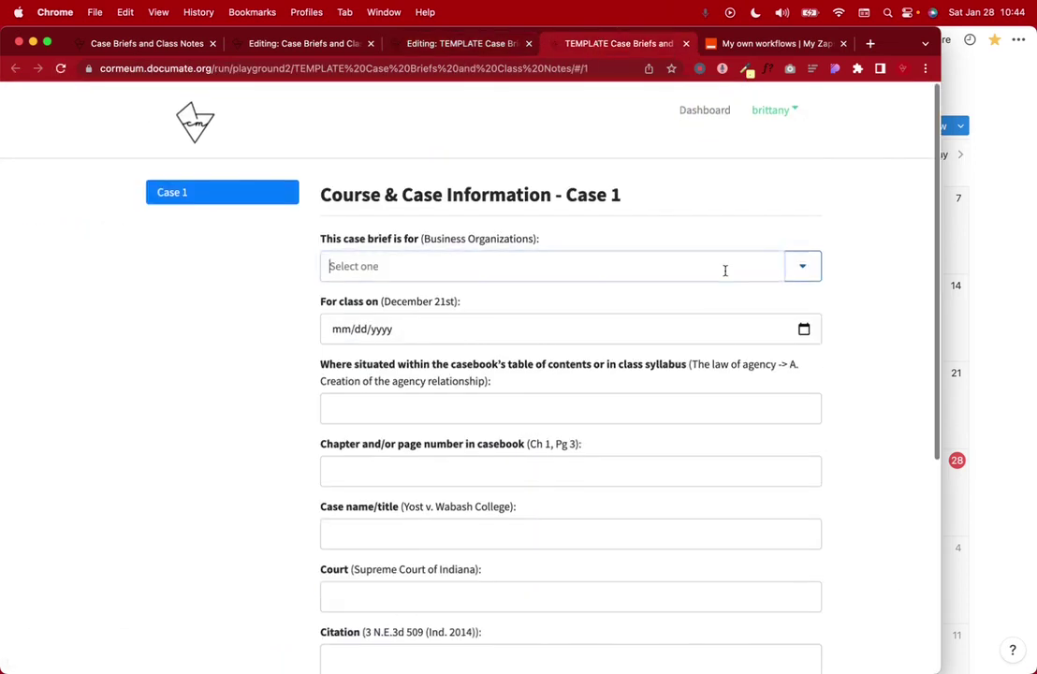
scroll(724, 271, down, 5)
click(361, 388)
click(382, 503)
click(359, 383)
click(370, 497)
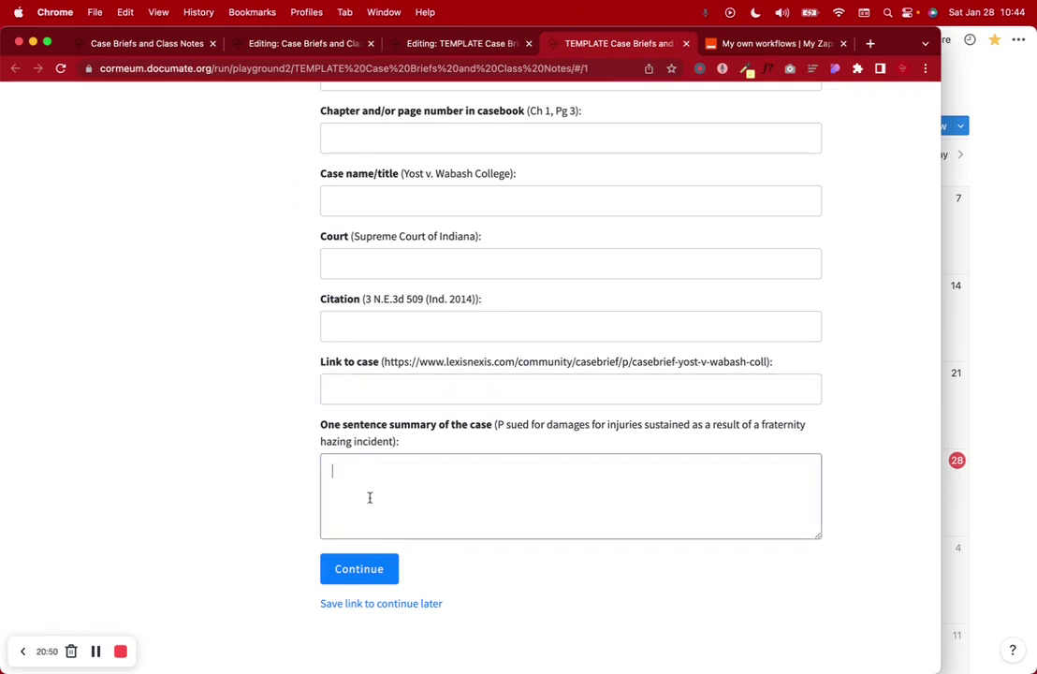
click(342, 393)
click(360, 465)
scroll(360, 468, up, 1)
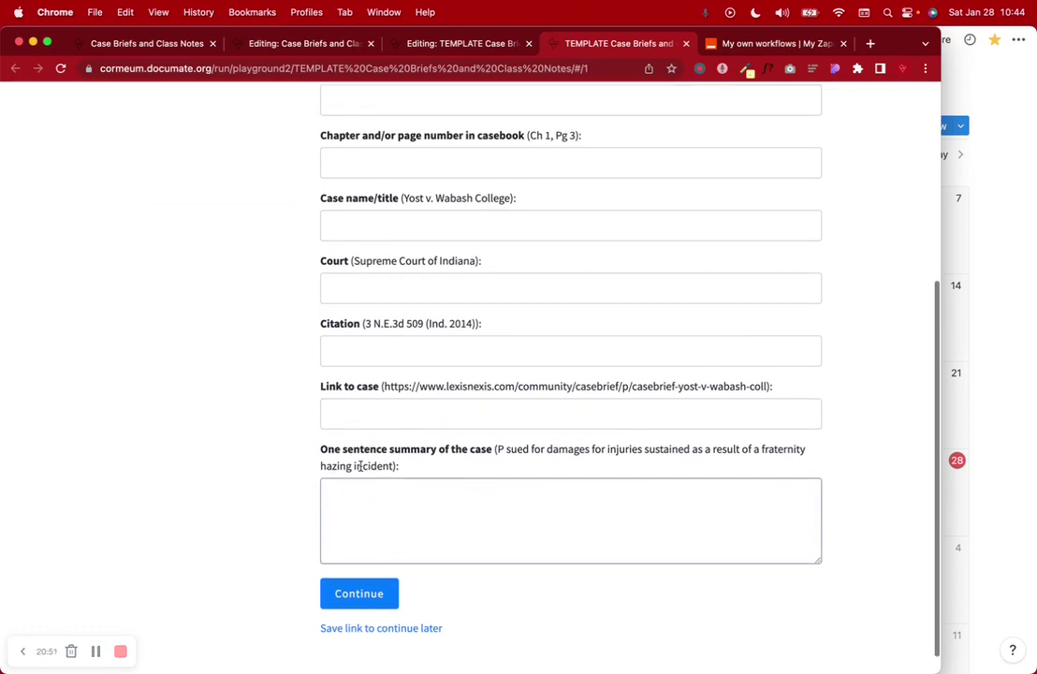
Step: Try entering the sample text "adsv" in the one-sentence case summary field and look over the form preview
text(adsv)
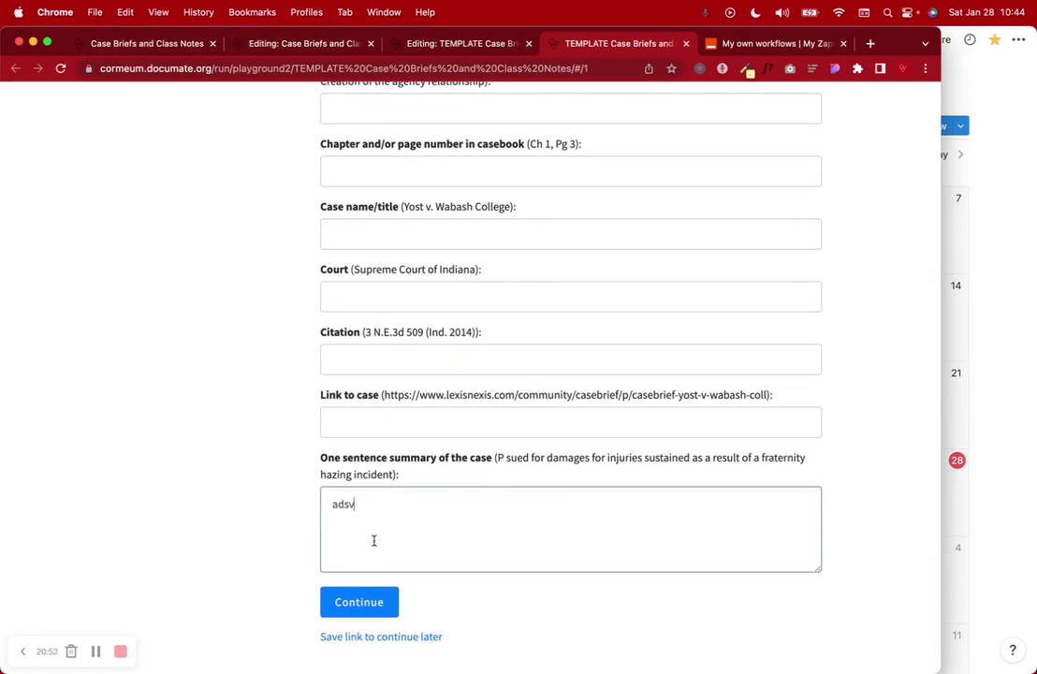
scroll(407, 258, up, 7)
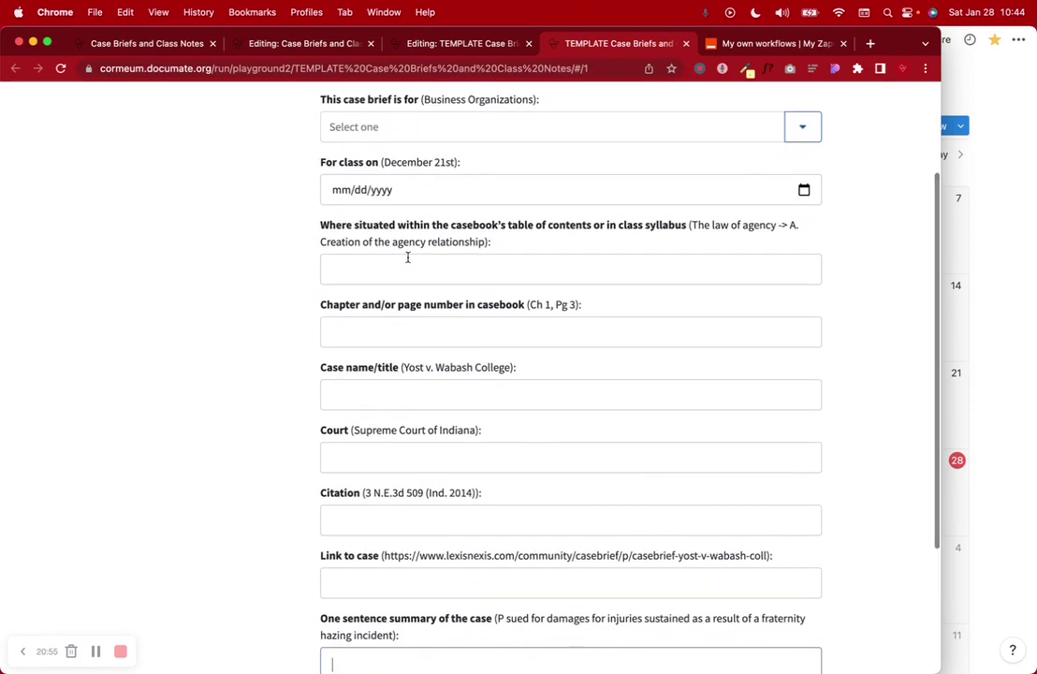
scroll(407, 257, down, 5)
scroll(406, 254, up, 5)
scroll(415, 264, down, 6)
scroll(416, 262, up, 1)
Step: Compare the template's last questions with the original Case Briefs form and copy the original's "Summary of holding" question title
click(450, 43)
scroll(453, 375, down, 6)
scroll(462, 486, down, 15)
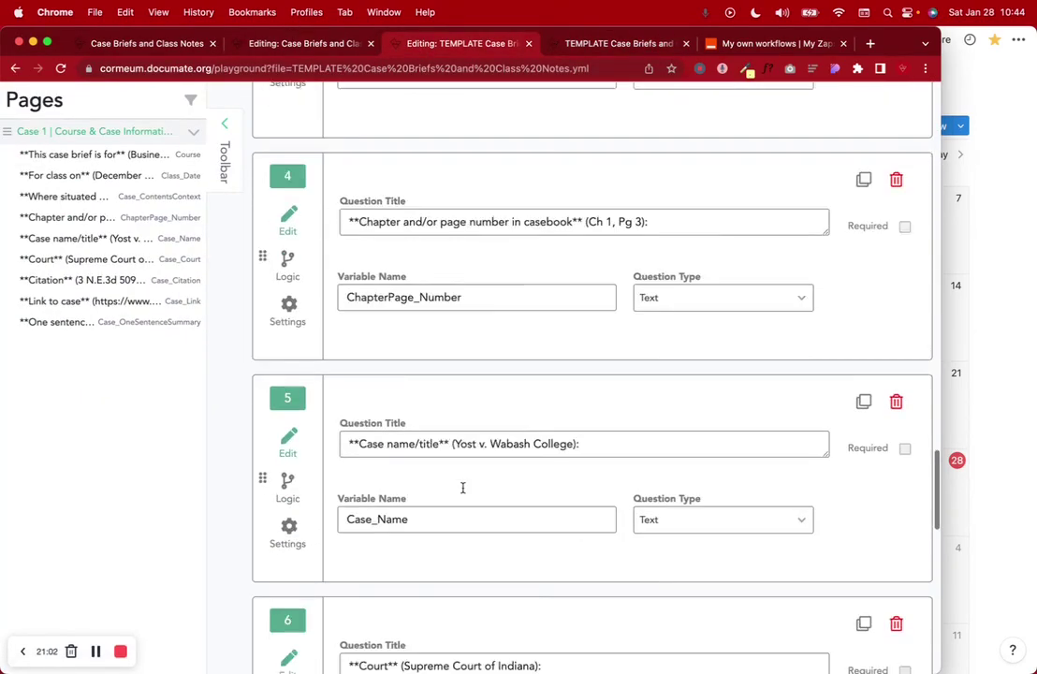
key(ctrl+shift+Tab)
scroll(451, 338, down, 3)
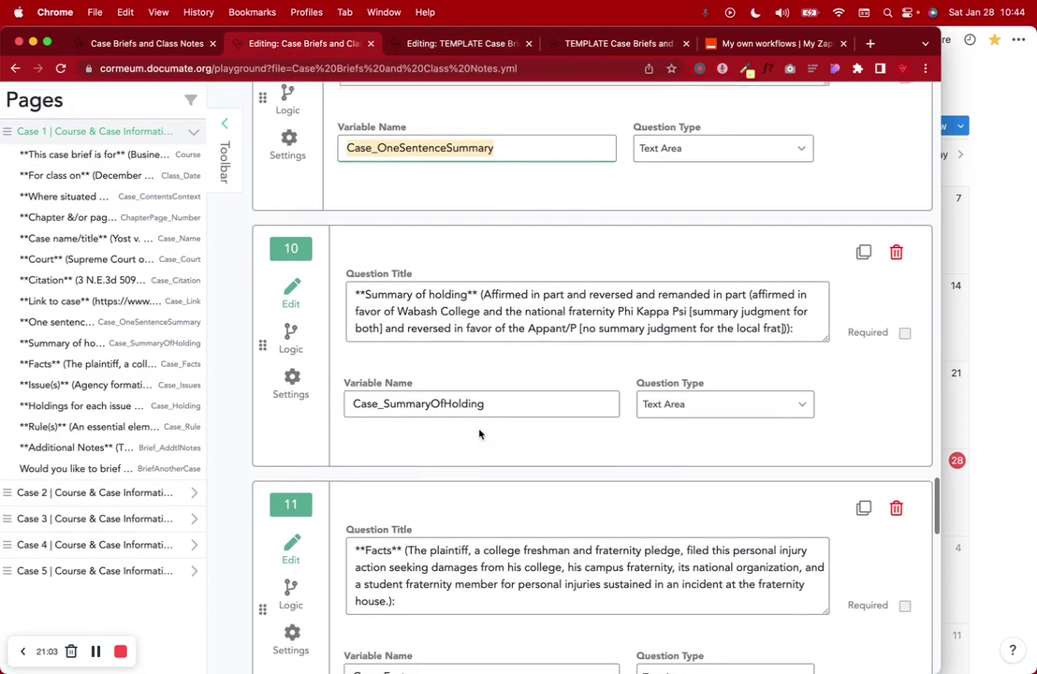
click(428, 298)
key(cmd+c)
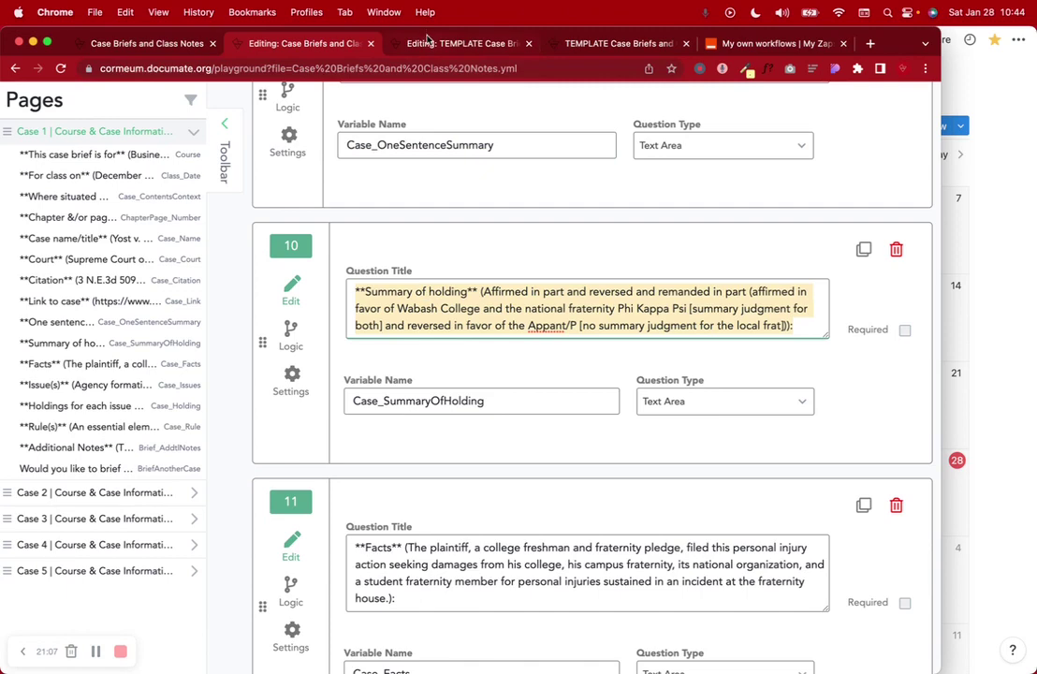
Step: Add a Text Area question at the end of the template and paste the "Summary of holding" text as its title
click(462, 43)
click(308, 531)
scroll(308, 531, down, 5)
scroll(309, 424, up, 1)
click(515, 234)
click(382, 341)
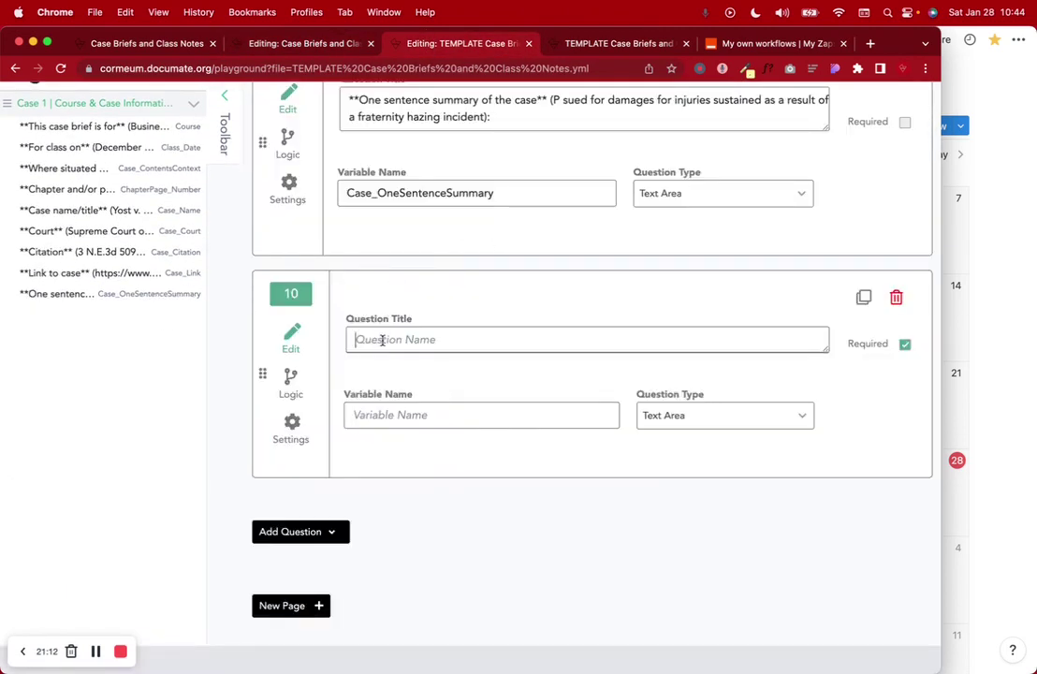
key(cmd+v)
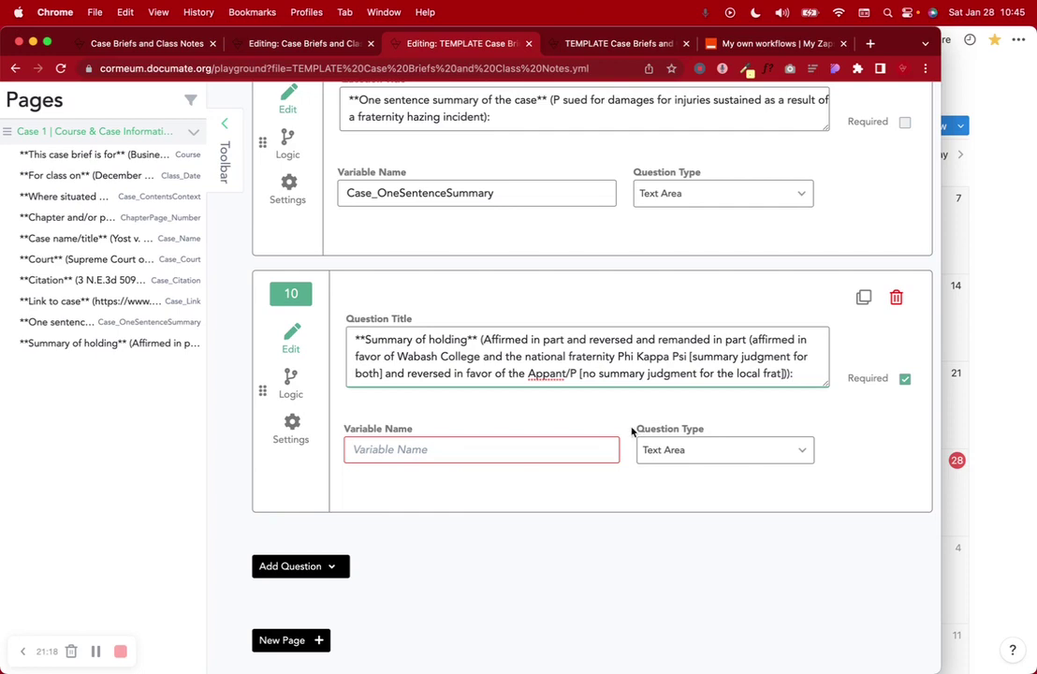
Step: Copy the variable name Case_SummaryOfHolding from the original form into the template's new question and make that question optional
click(315, 39)
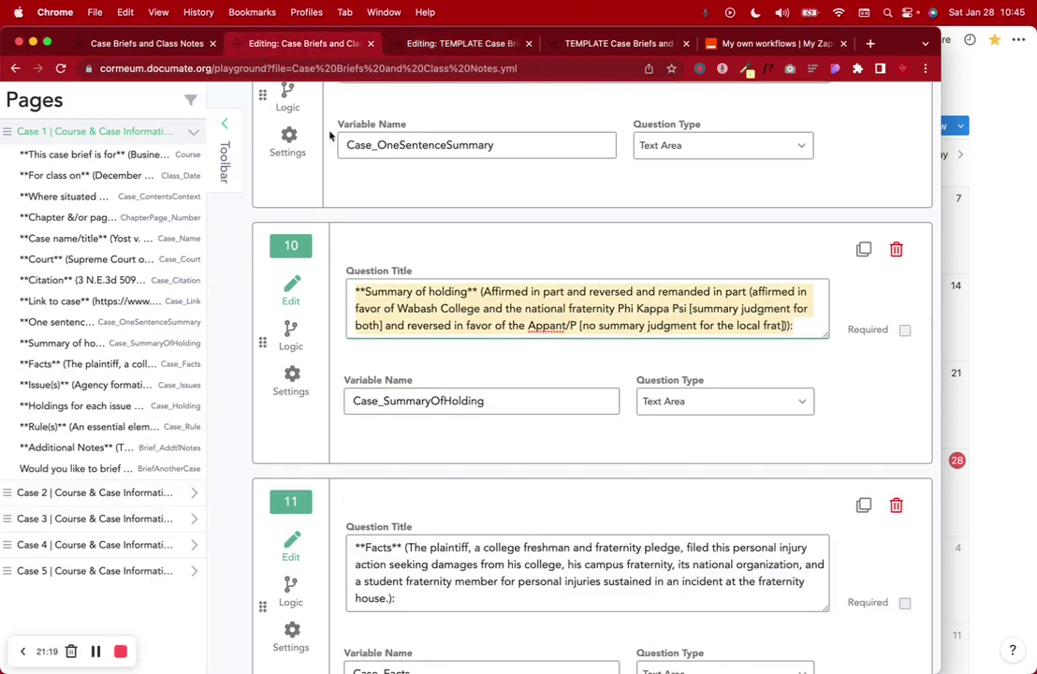
double_click(415, 400)
key(super+c)
click(425, 43)
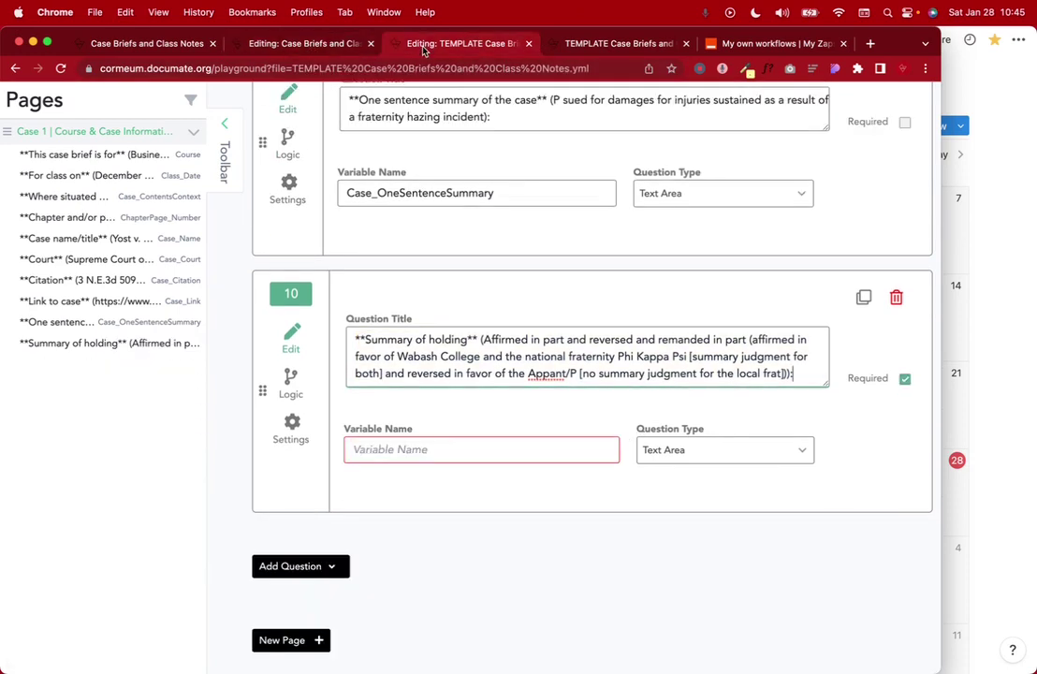
click(388, 454)
key(super+v)
scroll(388, 459, down, 1)
click(762, 265)
Step: Add a Text Area question to the template using the "Facts" question title copied from the original form
click(300, 43)
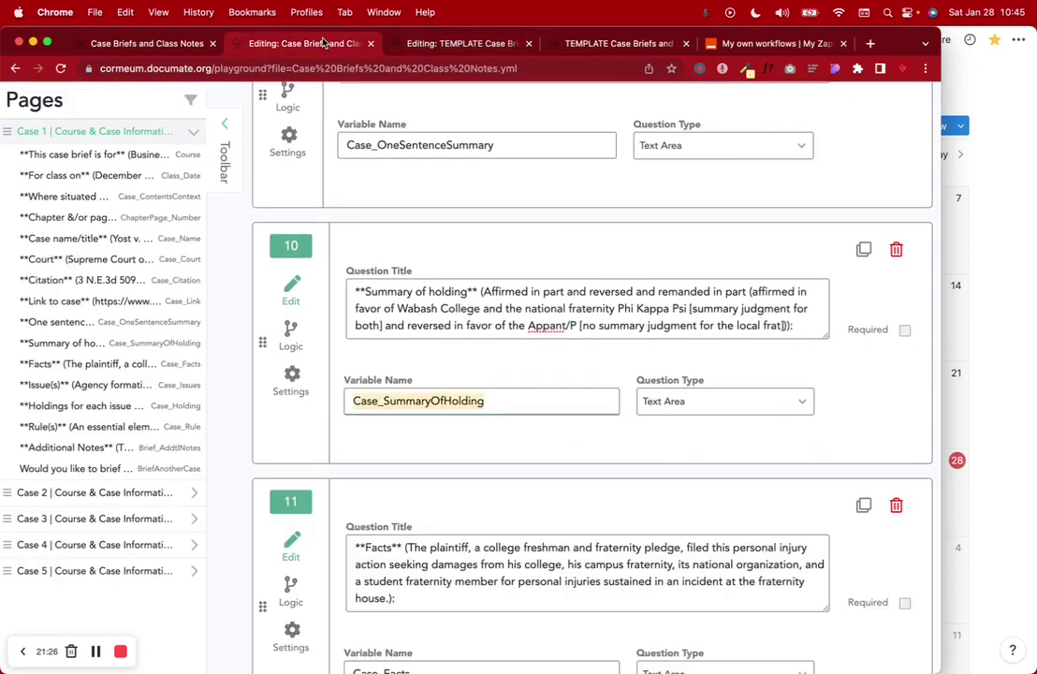
scroll(512, 429, down, 5)
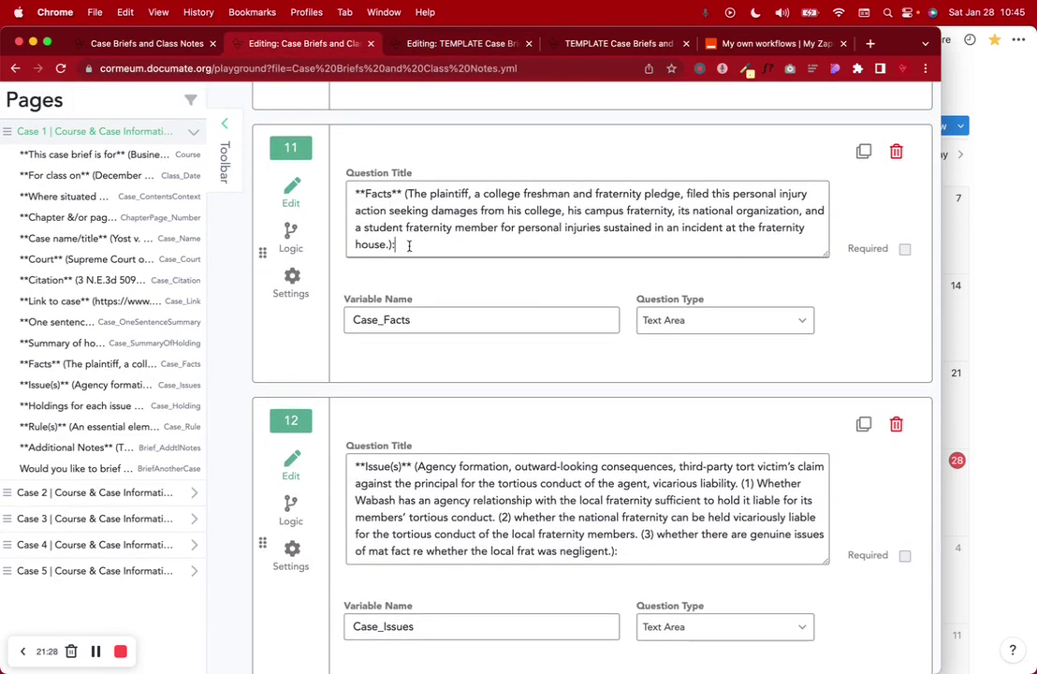
triple_click(409, 246)
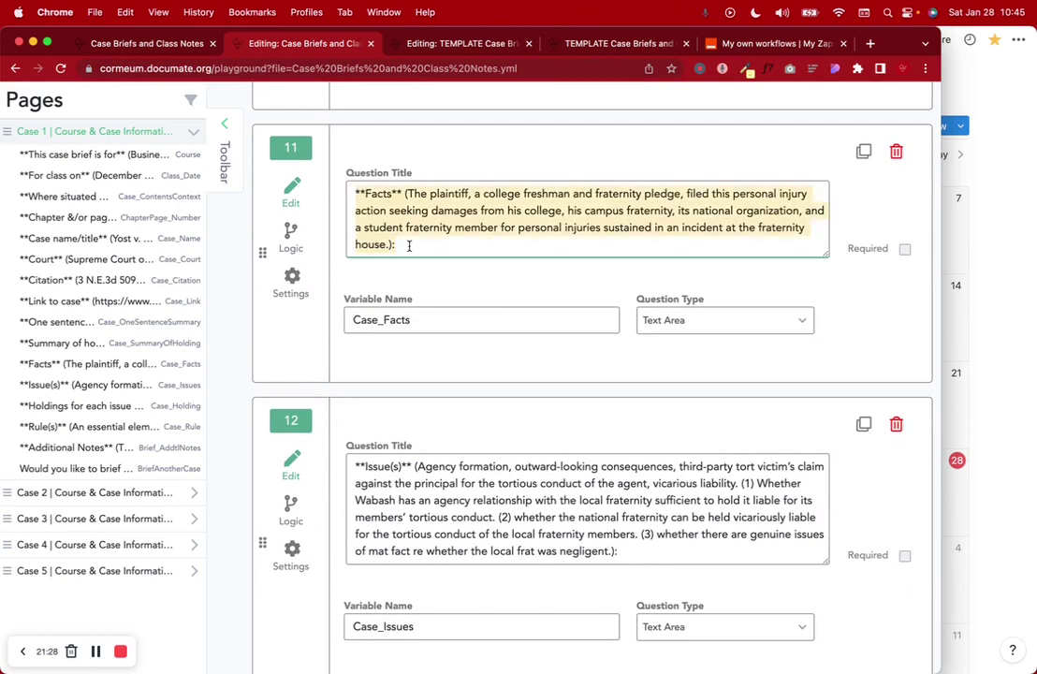
click(412, 44)
click(307, 532)
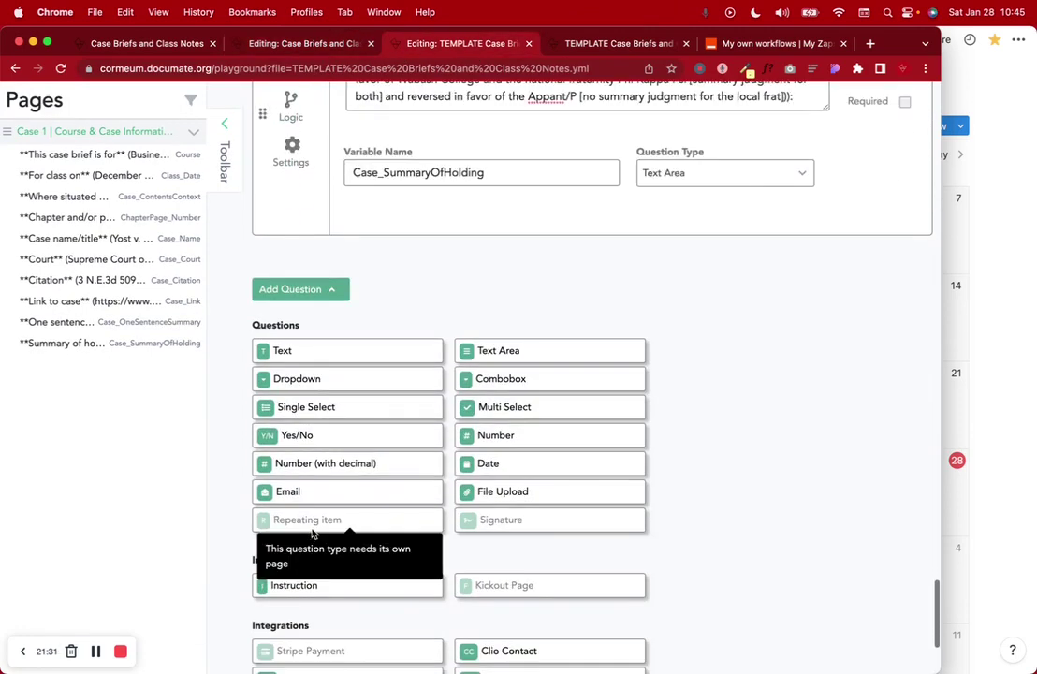
click(488, 379)
click(355, 339)
key(super+v)
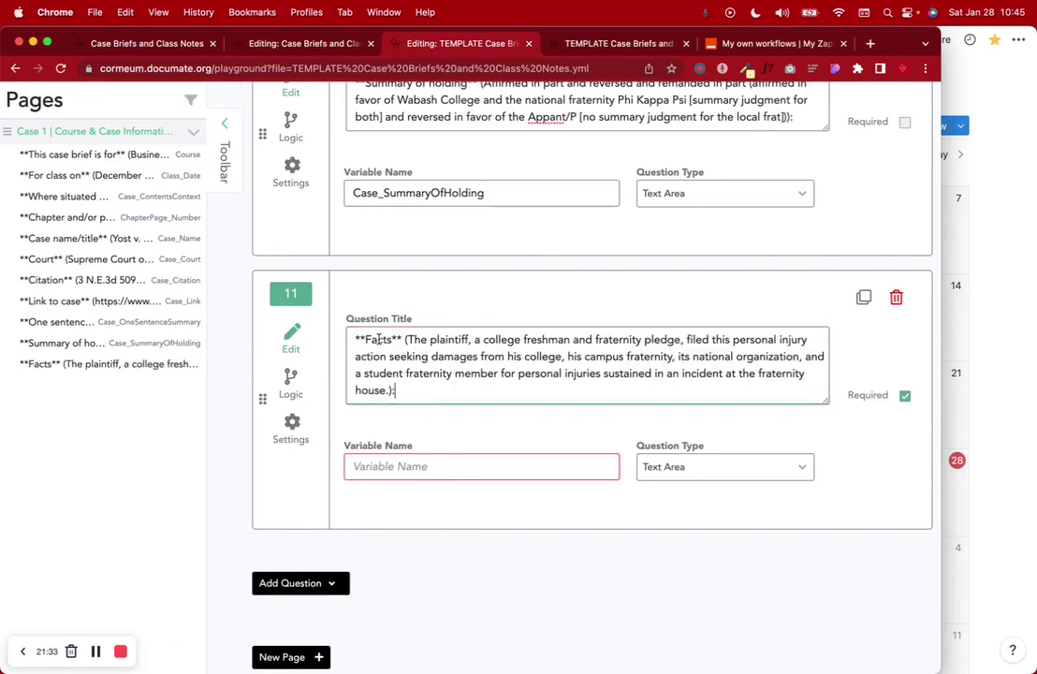
Step: Set the Facts question's variable name to Case_Facts, copied from the original form, and make the question optional
key(ctrl+shift+Tab)
double_click(418, 320)
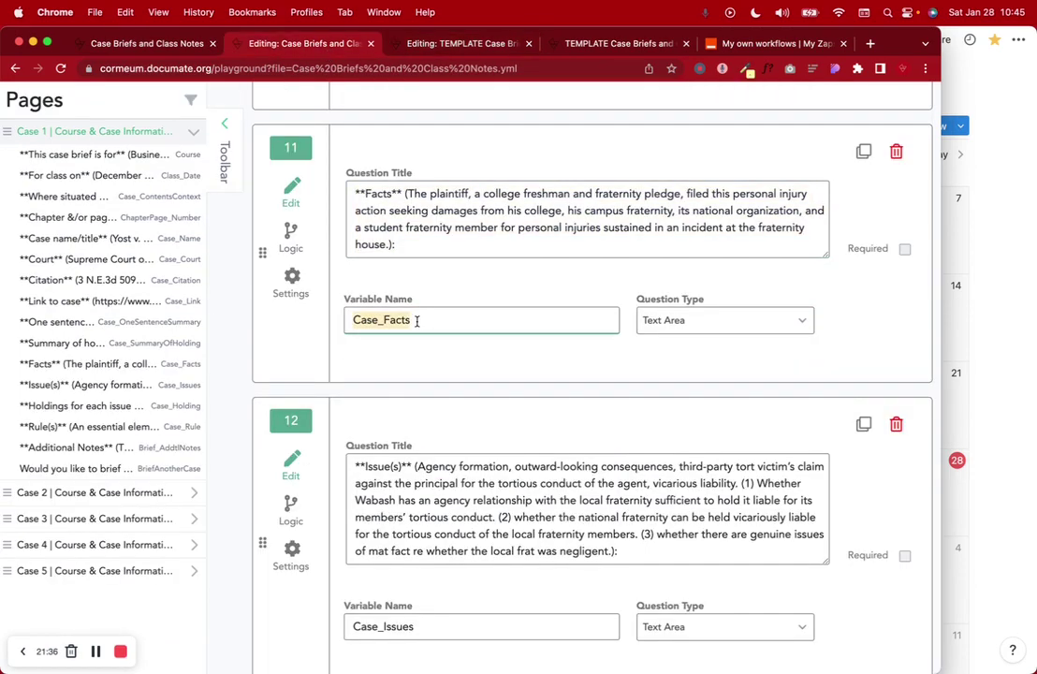
key(ctrl+Tab)
click(377, 460)
key(super+v)
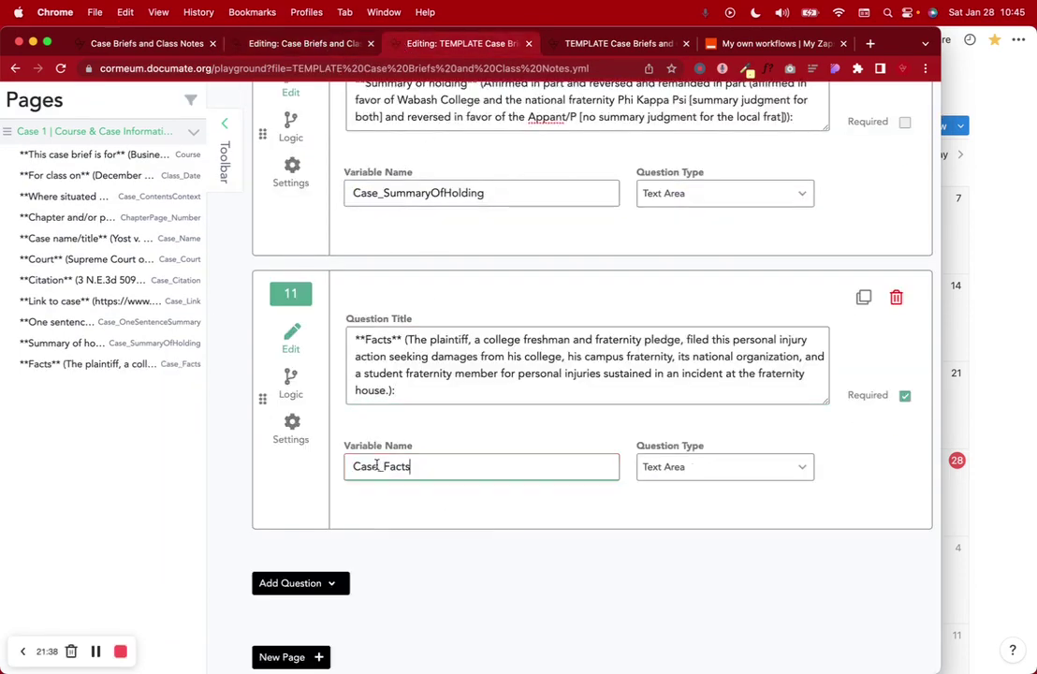
scroll(514, 496, down, 1)
click(904, 342)
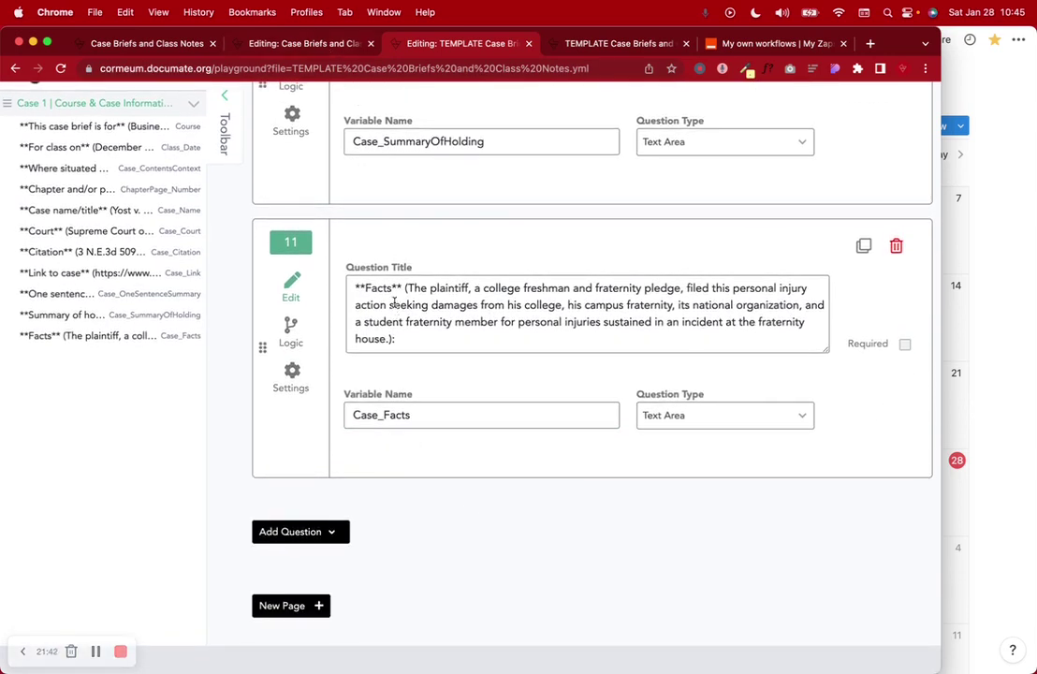
Step: Add a Text Area question to the template using the "Issue(s)" question title copied from the original form
click(316, 44)
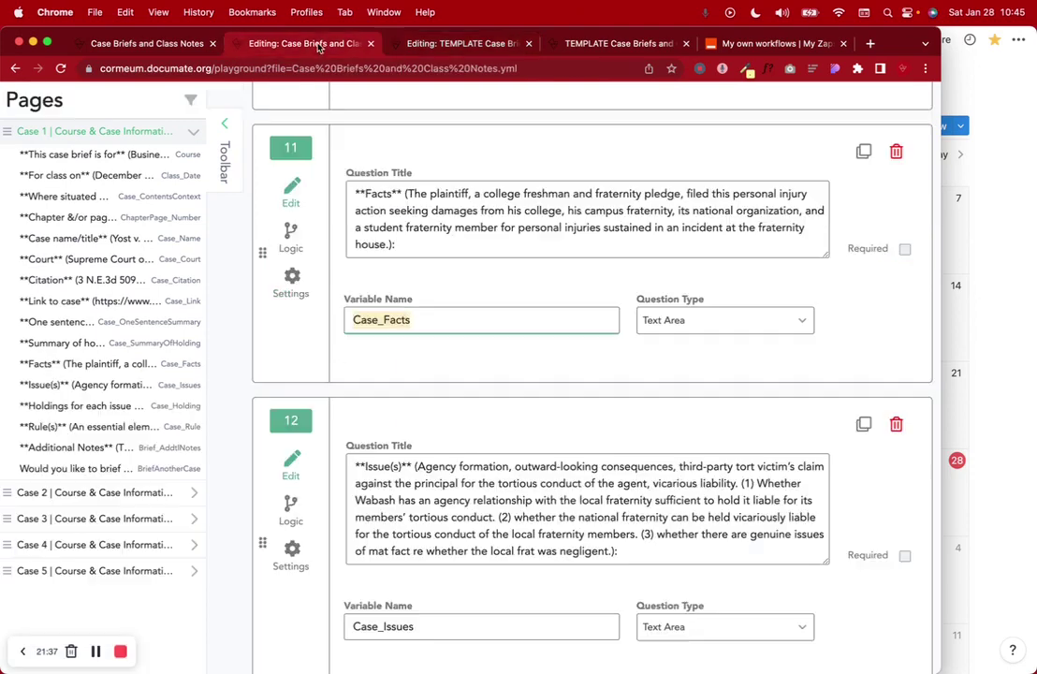
scroll(405, 364, down, 3)
click(634, 257)
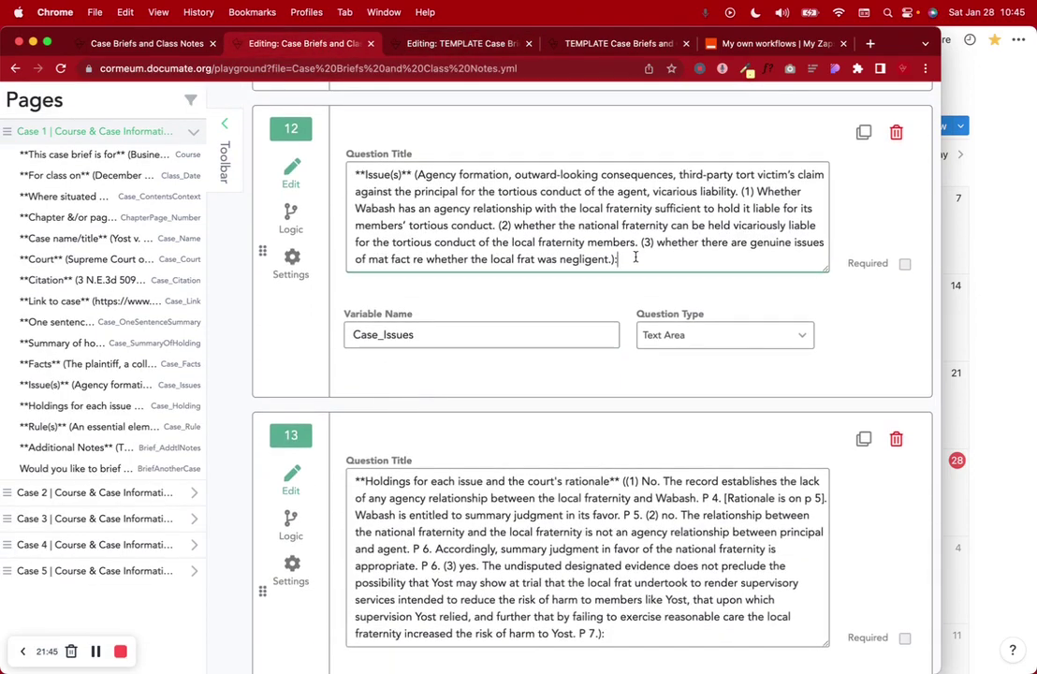
key(super+a)
click(463, 43)
click(308, 531)
click(493, 408)
click(356, 373)
key(super+v)
Step: Set the template's Issue(s) question variable name to Case_Issues, copied from the original form
click(304, 47)
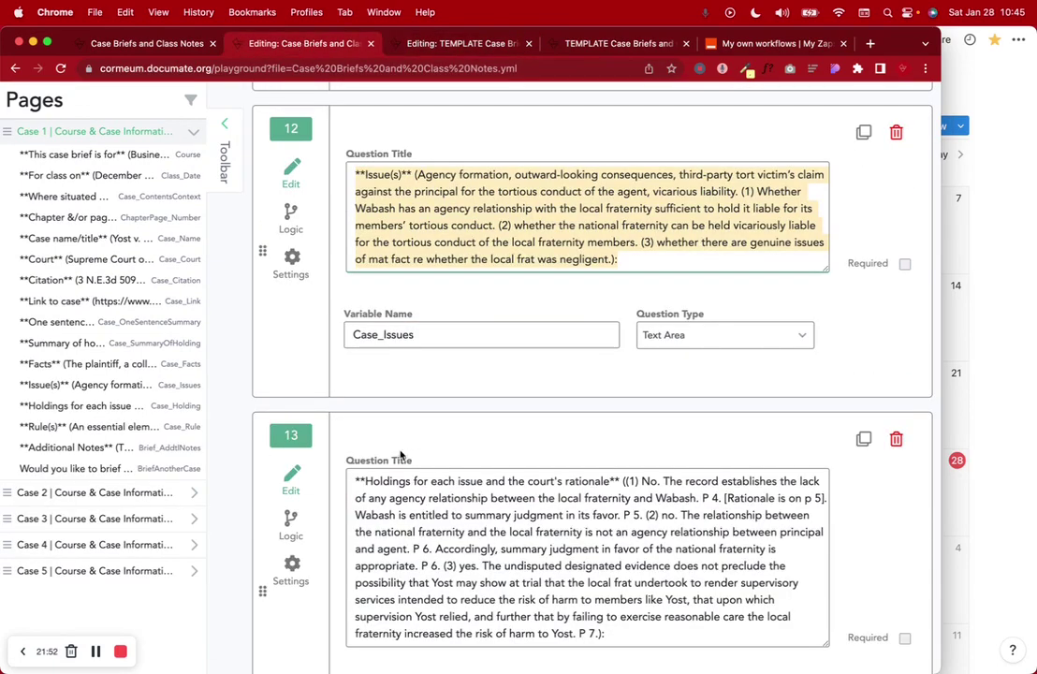
double_click(424, 333)
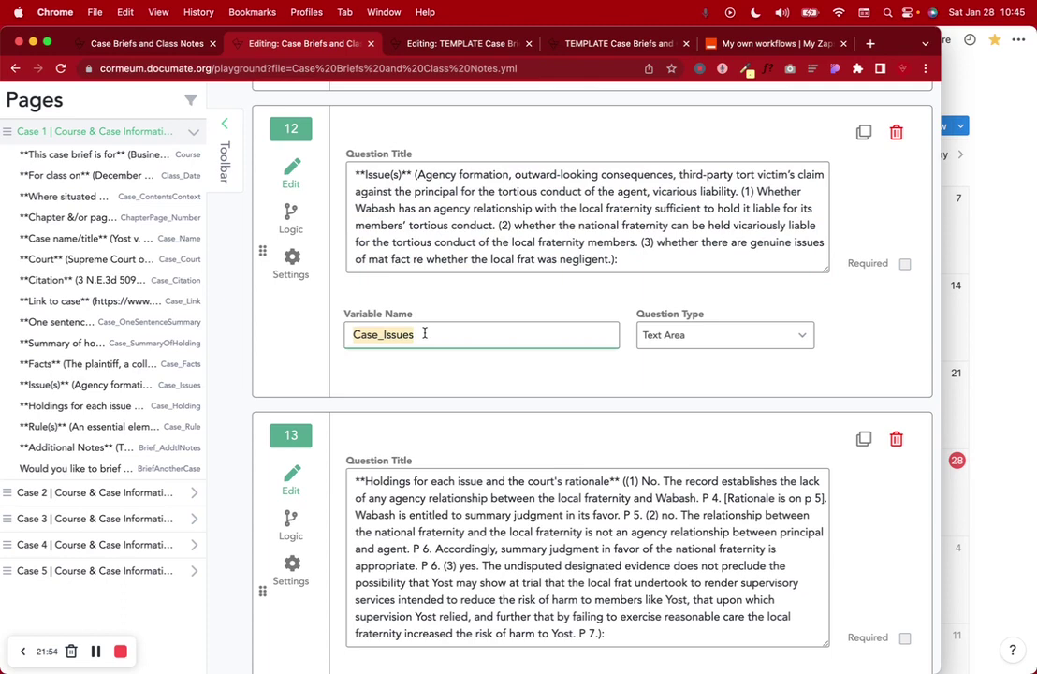
click(439, 45)
click(443, 534)
key(ctrl+v)
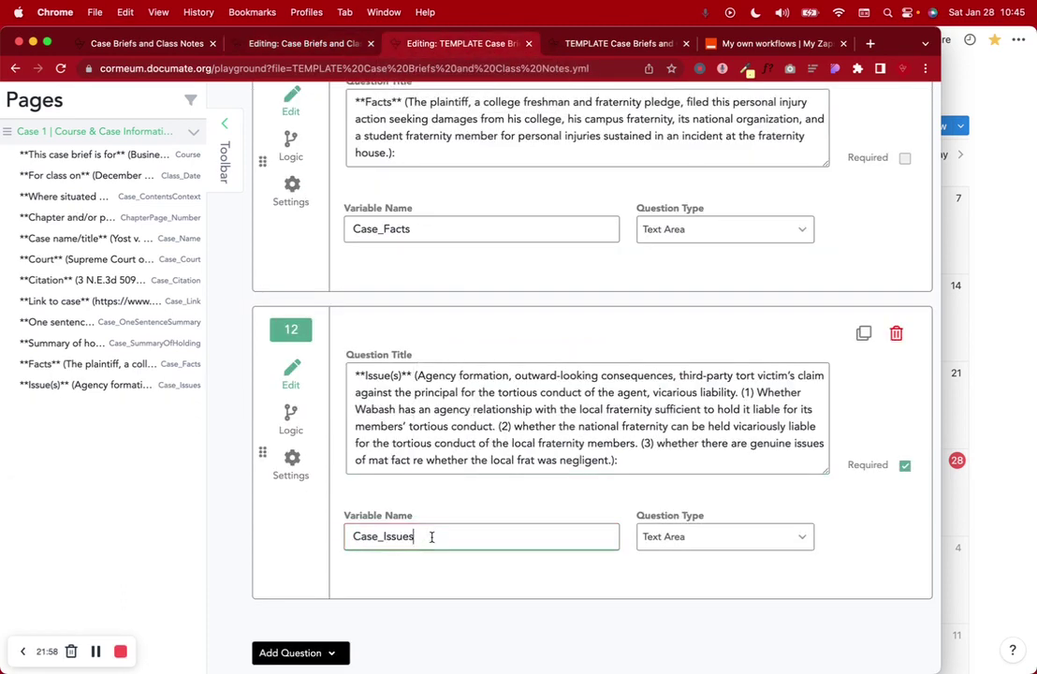
Step: Add a Text Area question to the template using the "Holdings for each issue and the court's rationale" title copied from the original form
scroll(435, 535, down, 3)
click(248, 43)
scroll(625, 326, down, 5)
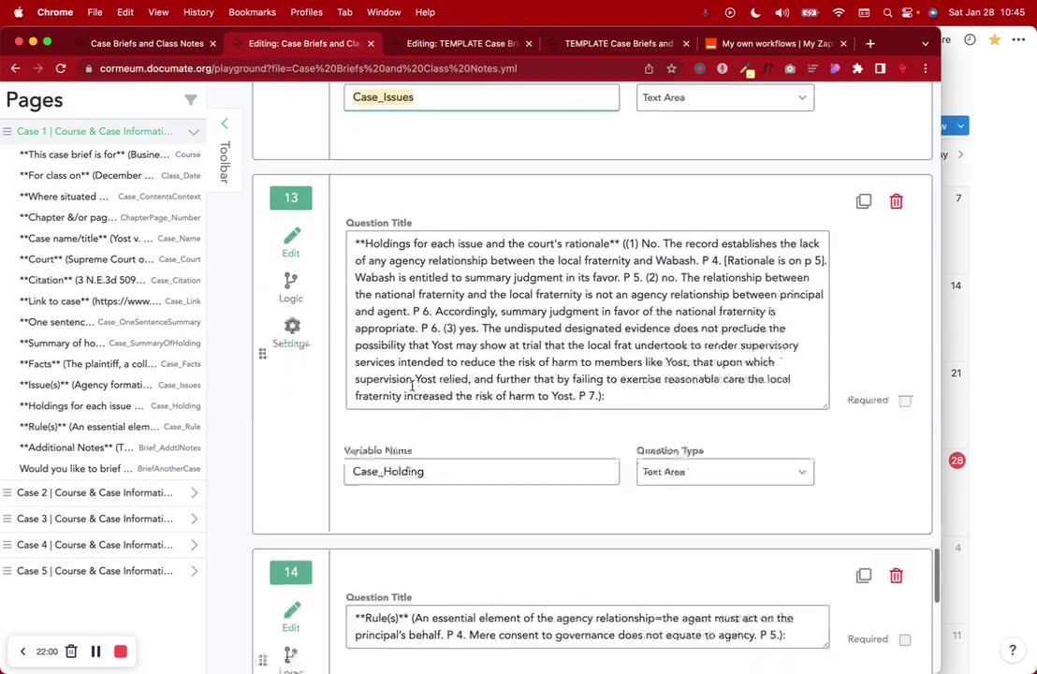
key(super+a)
key(super+c)
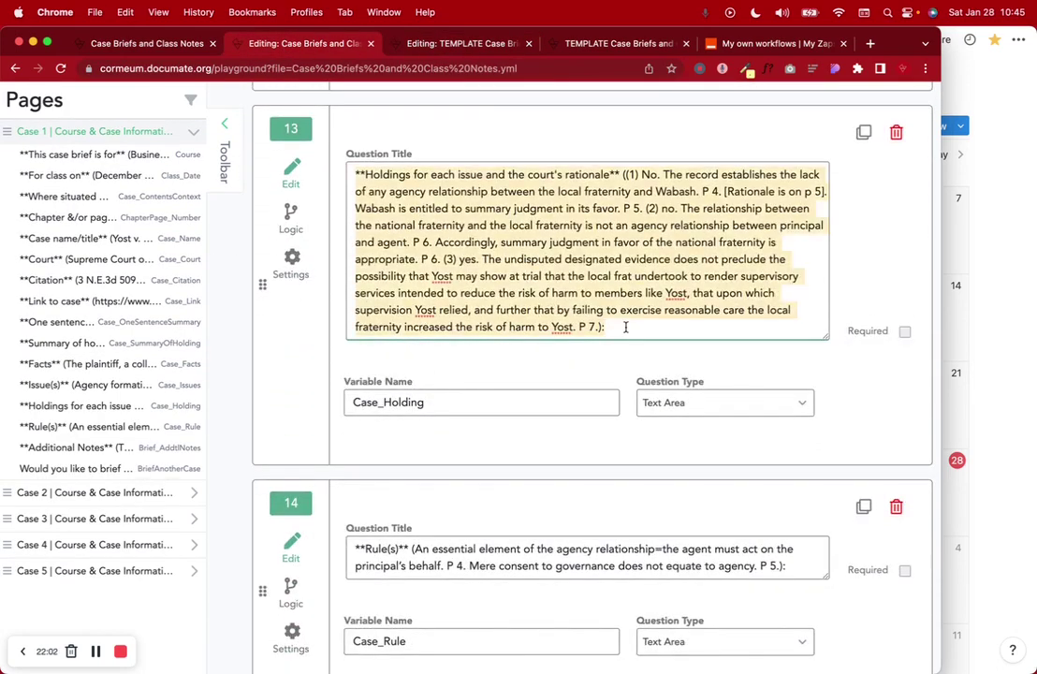
click(539, 47)
click(331, 530)
scroll(328, 533, down, 4)
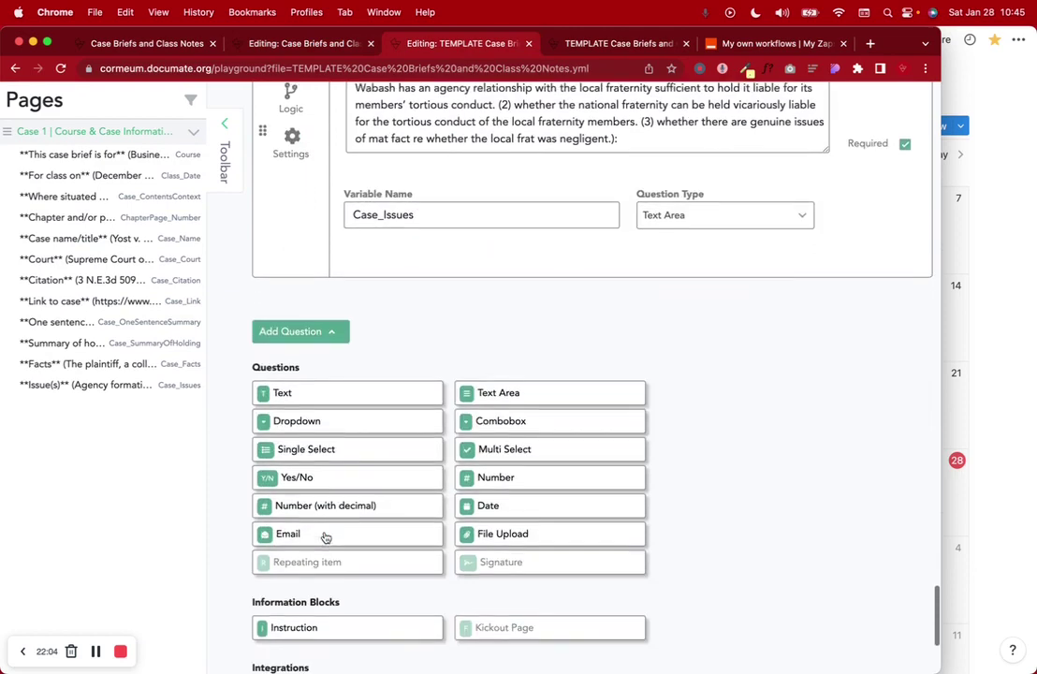
click(519, 389)
key(super+v)
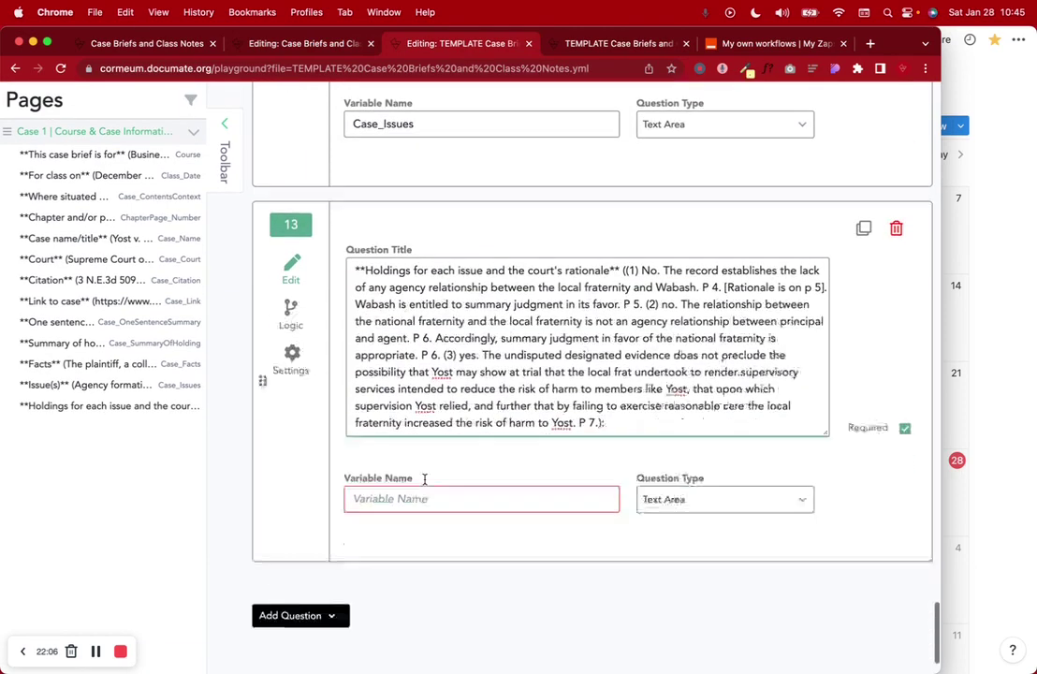
Step: Set the template's Holdings question variable name to Case_Holding, copied from the original form
scroll(424, 477, down, 2)
click(290, 43)
click(429, 403)
double_click(429, 403)
key(super+c)
click(423, 44)
click(421, 415)
key(super+v)
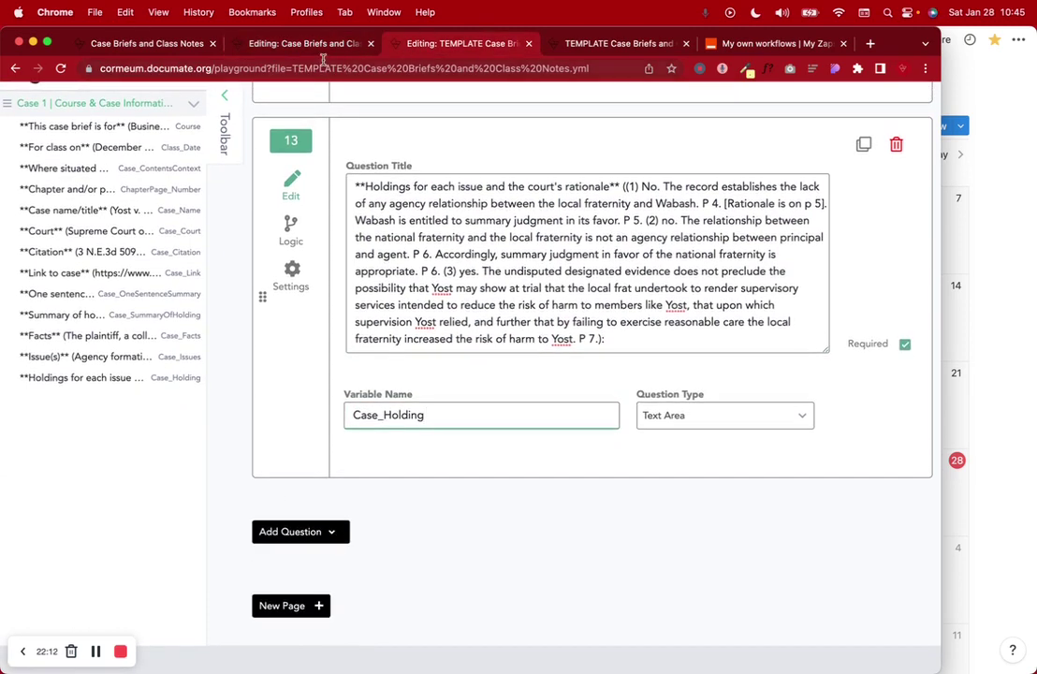
Step: Add a Text Area question to the template using the "Rule(s)" question title copied from the original form
click(318, 44)
scroll(460, 435, down, 4)
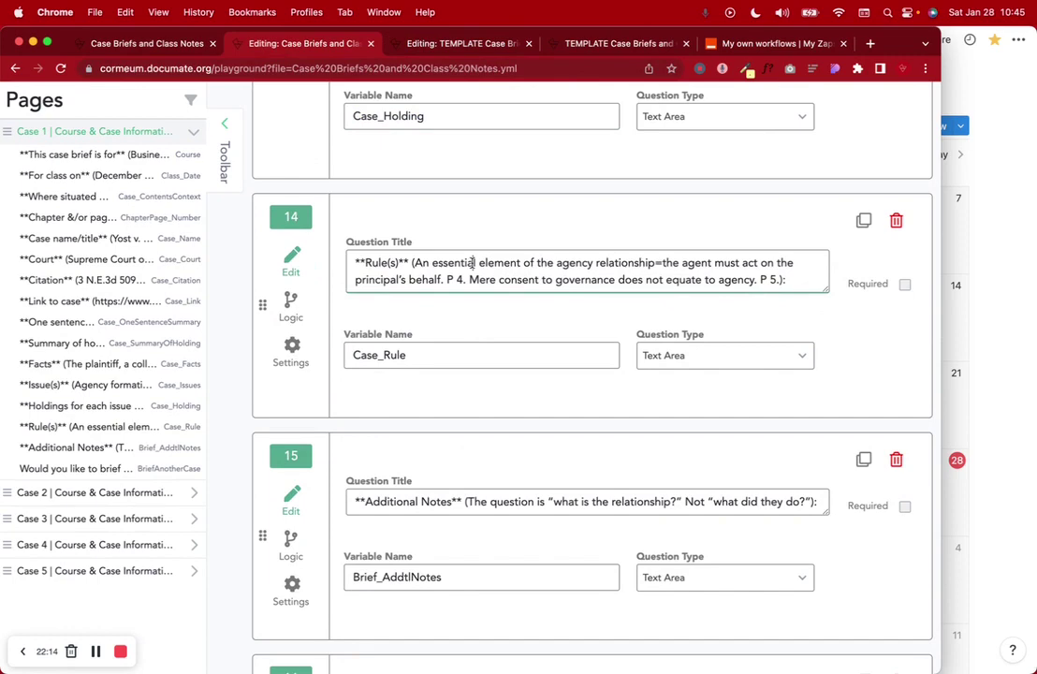
triple_click(473, 263)
click(447, 45)
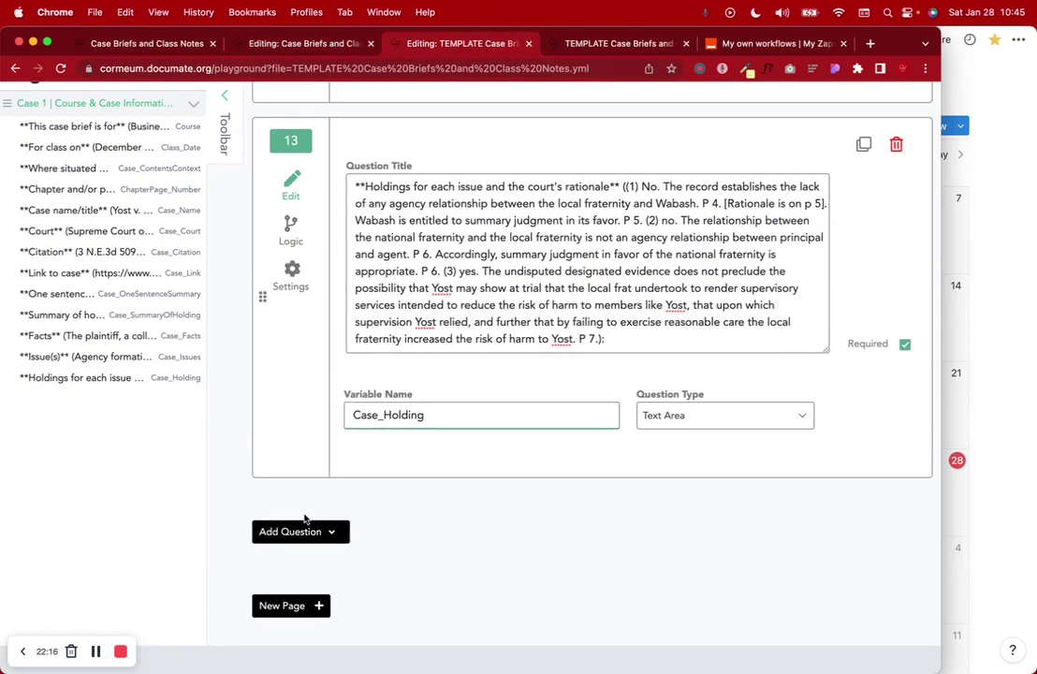
click(299, 531)
click(504, 599)
click(410, 560)
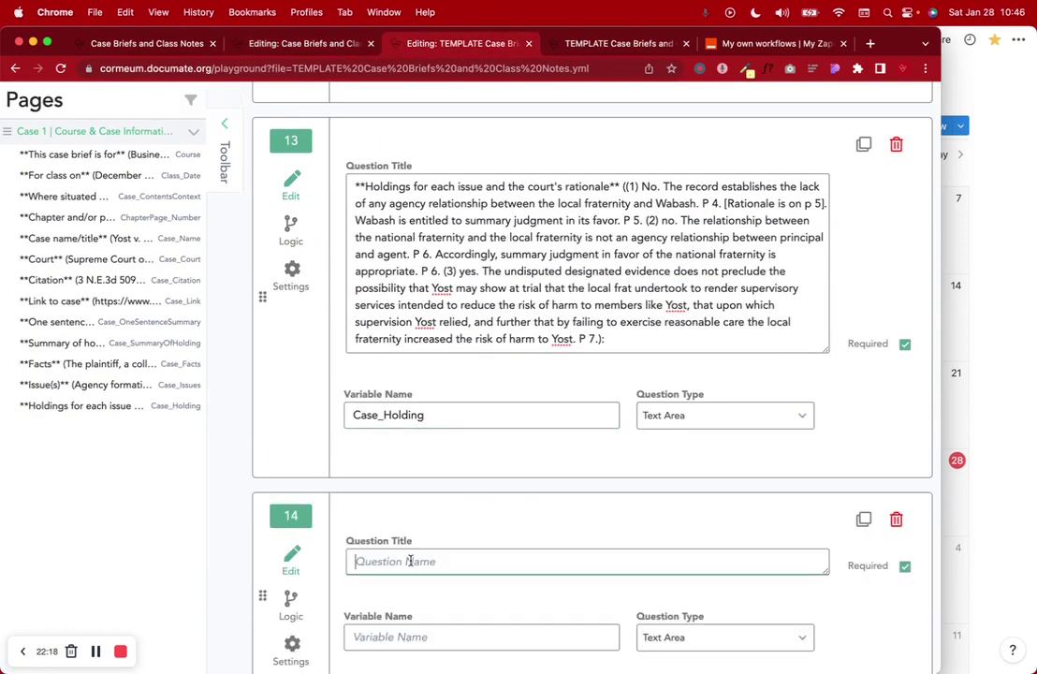
key(cmd+v)
Step: Set the template's Rule(s) question variable name to Case_Rule, copied from the original form
scroll(415, 562, down, 5)
click(302, 43)
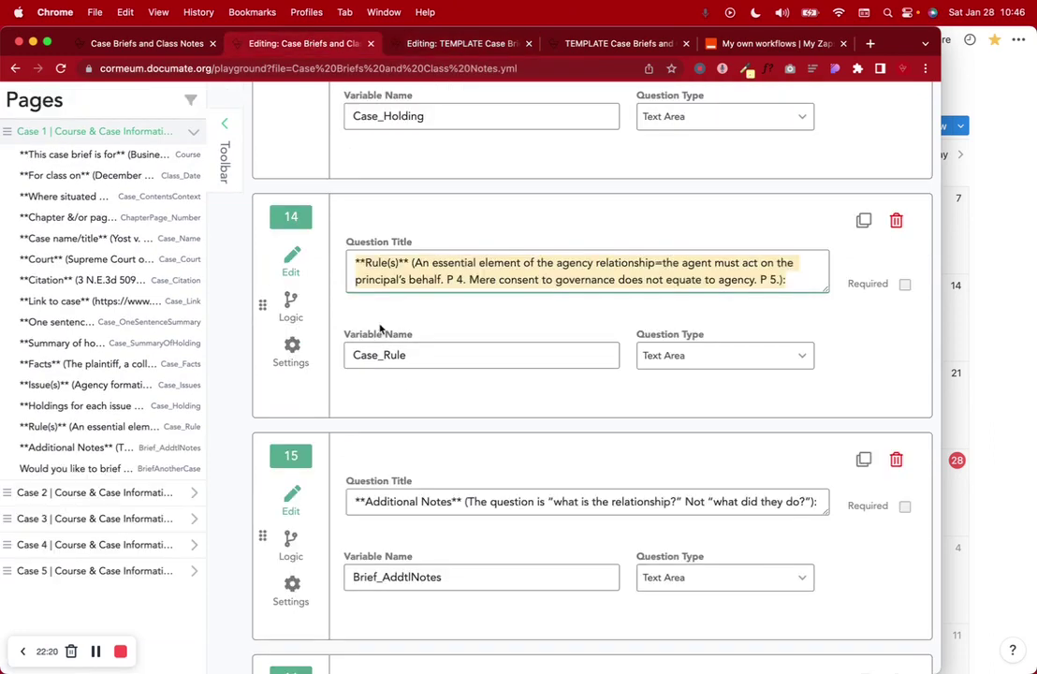
click(454, 43)
click(421, 414)
key(cmd+v)
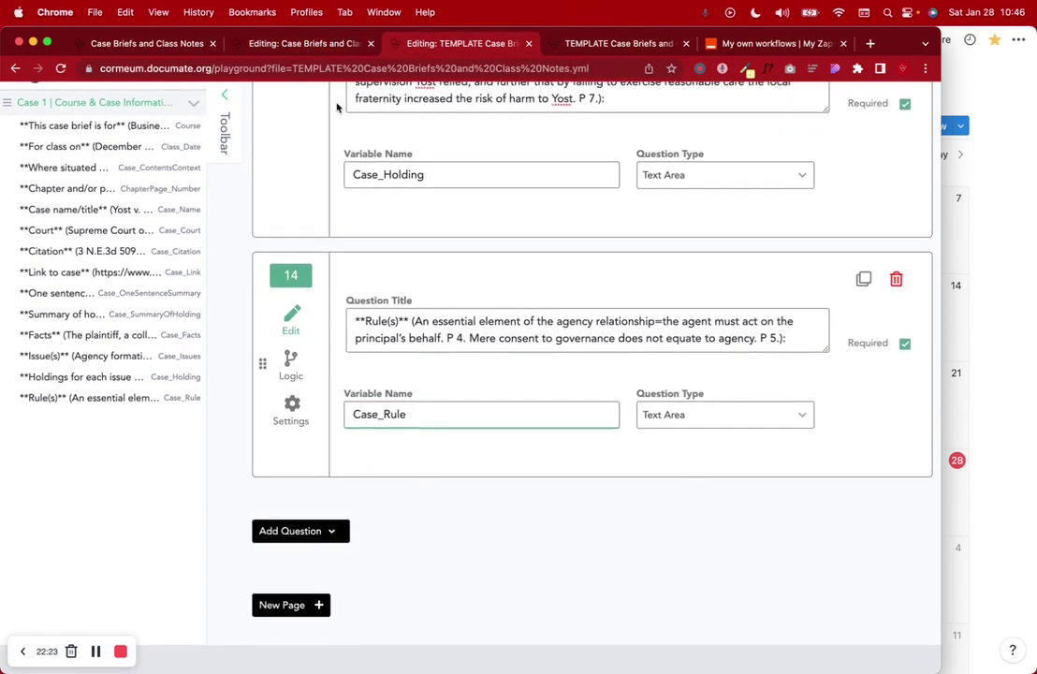
Step: Add a Text Area question to the template using the "Additional Notes" question title copied from the original form
click(339, 43)
scroll(470, 539, down, 4)
triple_click(444, 341)
click(451, 43)
click(308, 530)
scroll(308, 527, down, 3)
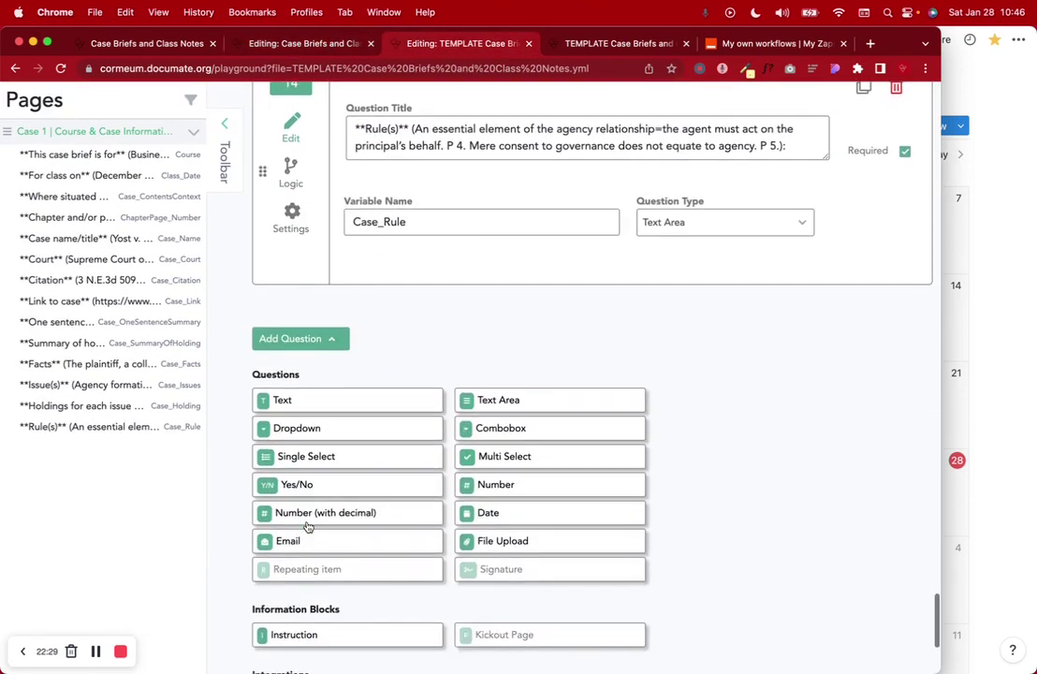
click(490, 403)
click(371, 369)
key(super+v)
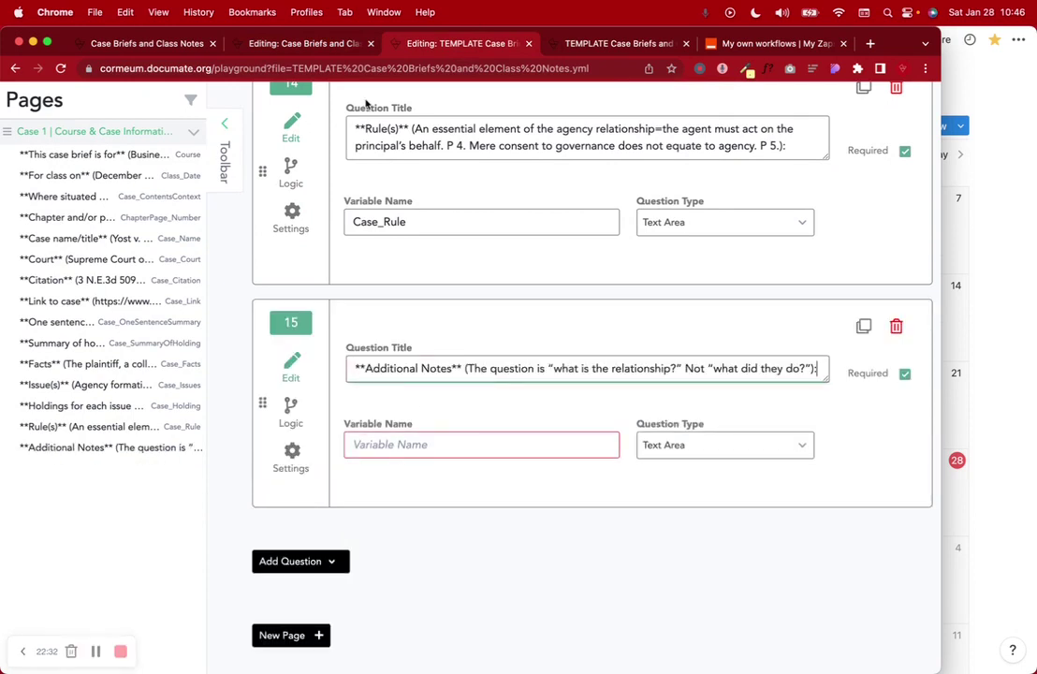
Step: Set the template's Additional Notes question variable name to Brief_AddtlNotes, copied from the original form
click(309, 43)
click(408, 413)
key(super+c)
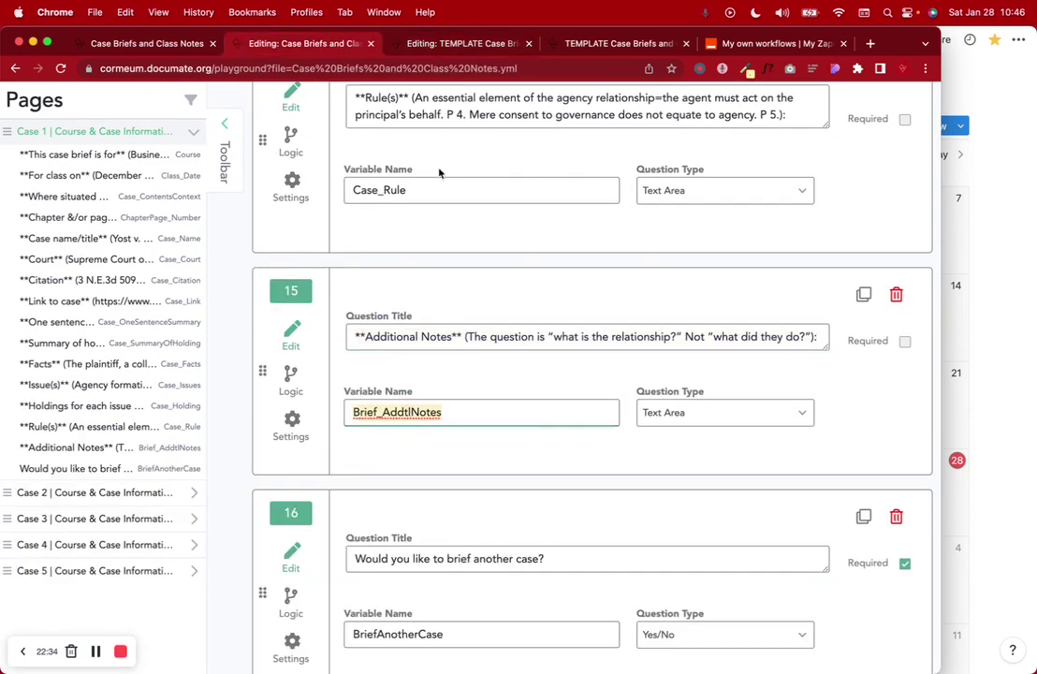
click(430, 44)
click(396, 409)
key(super+v)
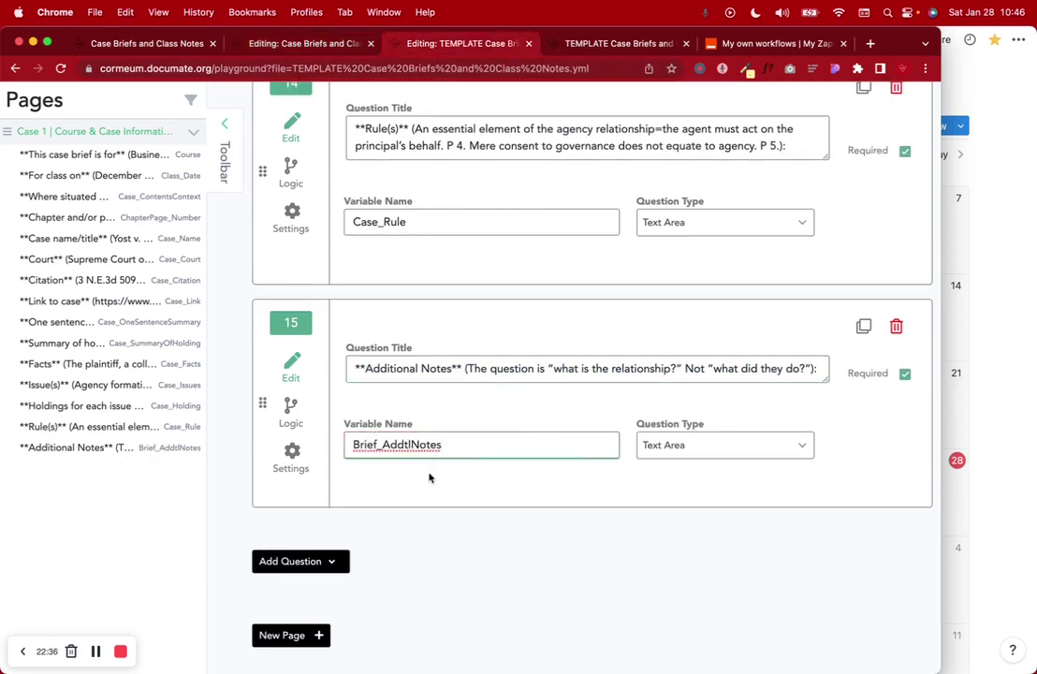
Step: Make the template's Additional Notes, Rule(s), Holdings and Issue(s) questions optional
scroll(538, 349, up, 1)
click(904, 382)
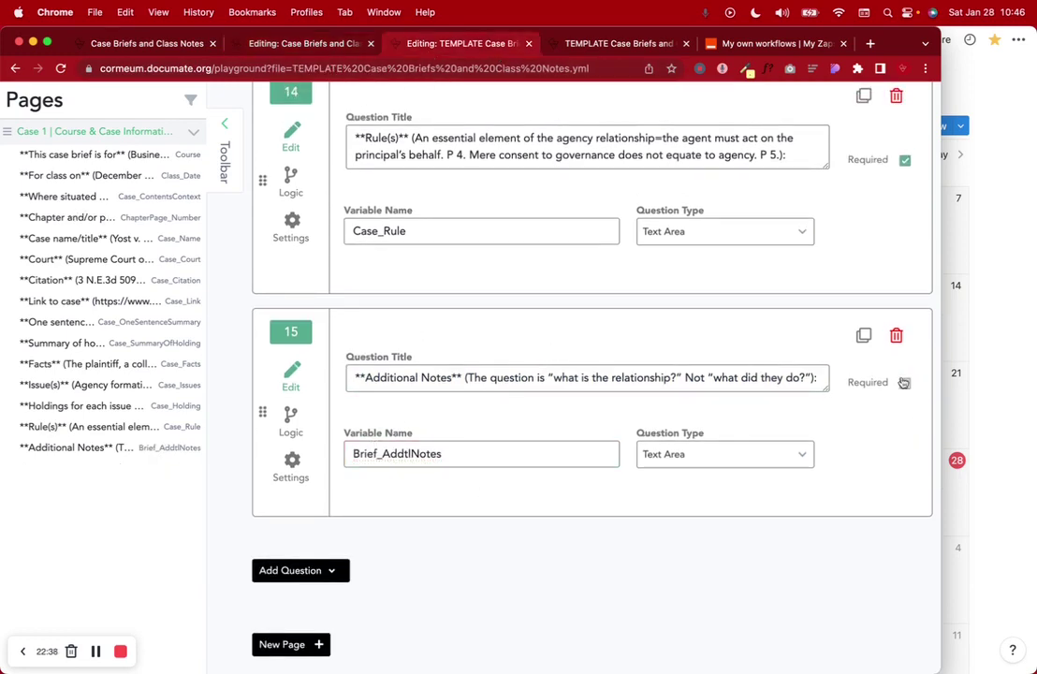
click(904, 161)
scroll(837, 354, up, 5)
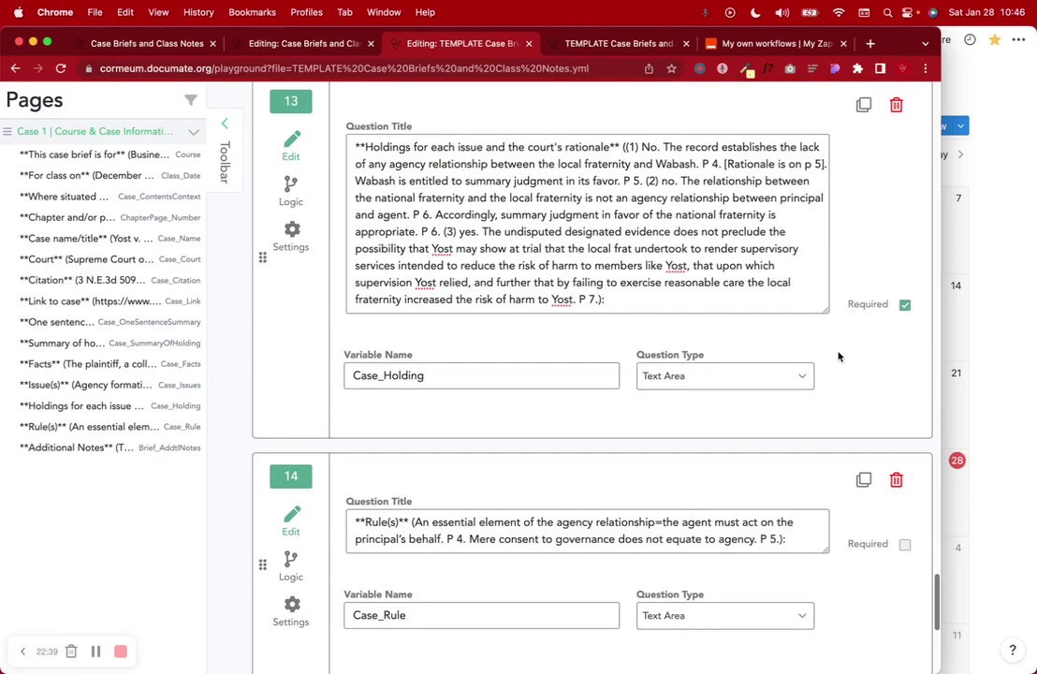
click(903, 307)
scroll(902, 305, up, 4)
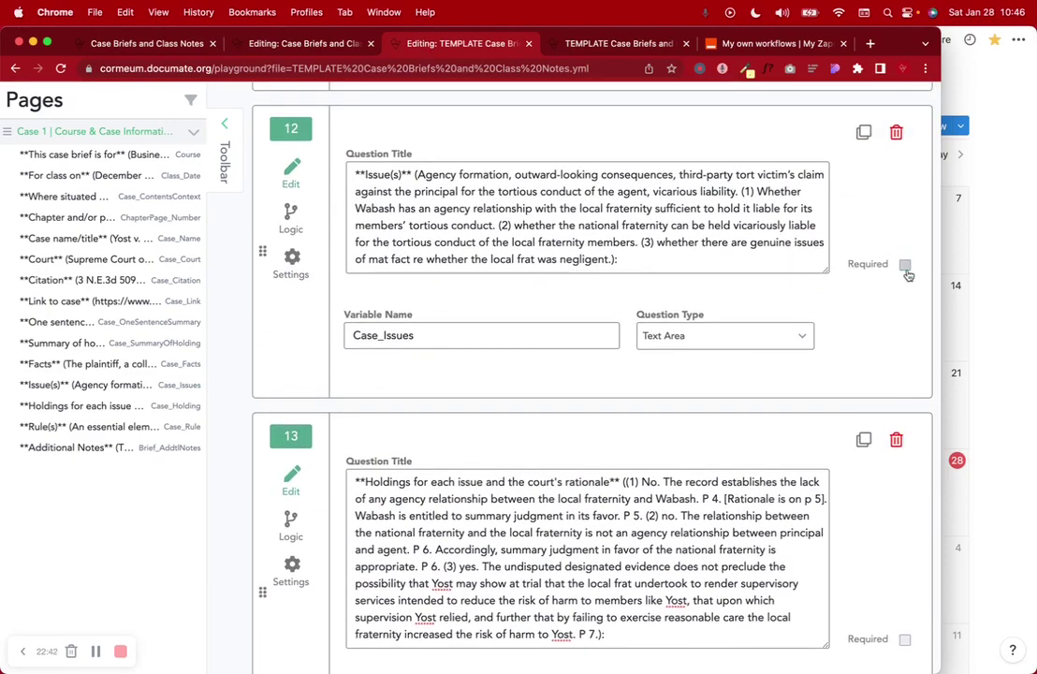
Step: Refresh the running template form and review the Case 1 questions, including Facts, Issue(s) and Holdings
scroll(906, 273, up, 20)
scroll(894, 292, up, 15)
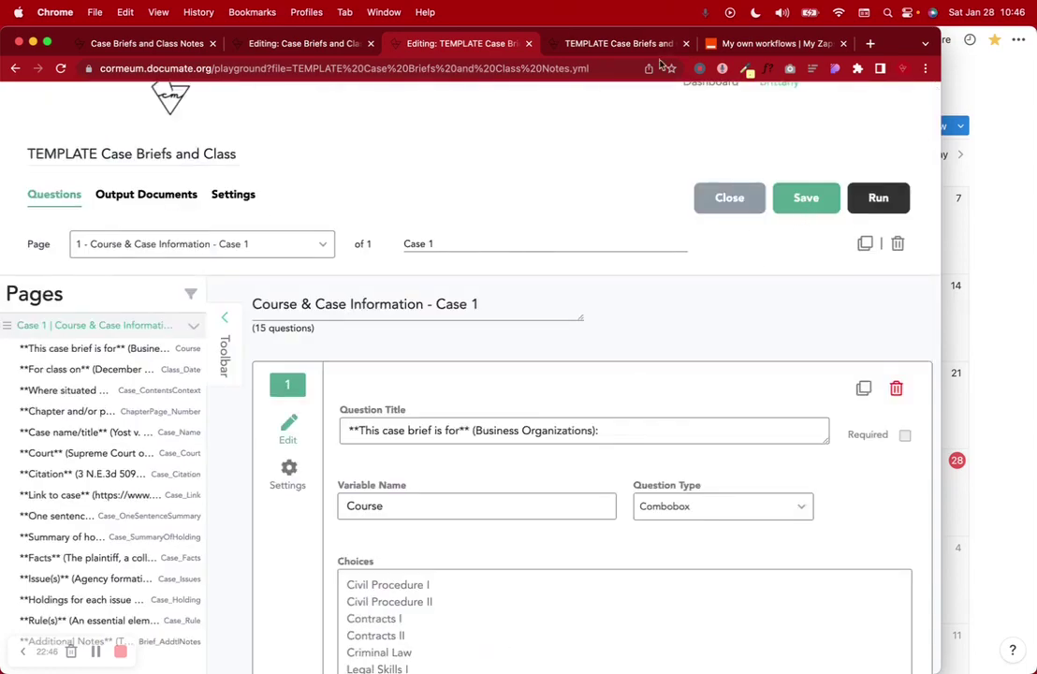
click(622, 44)
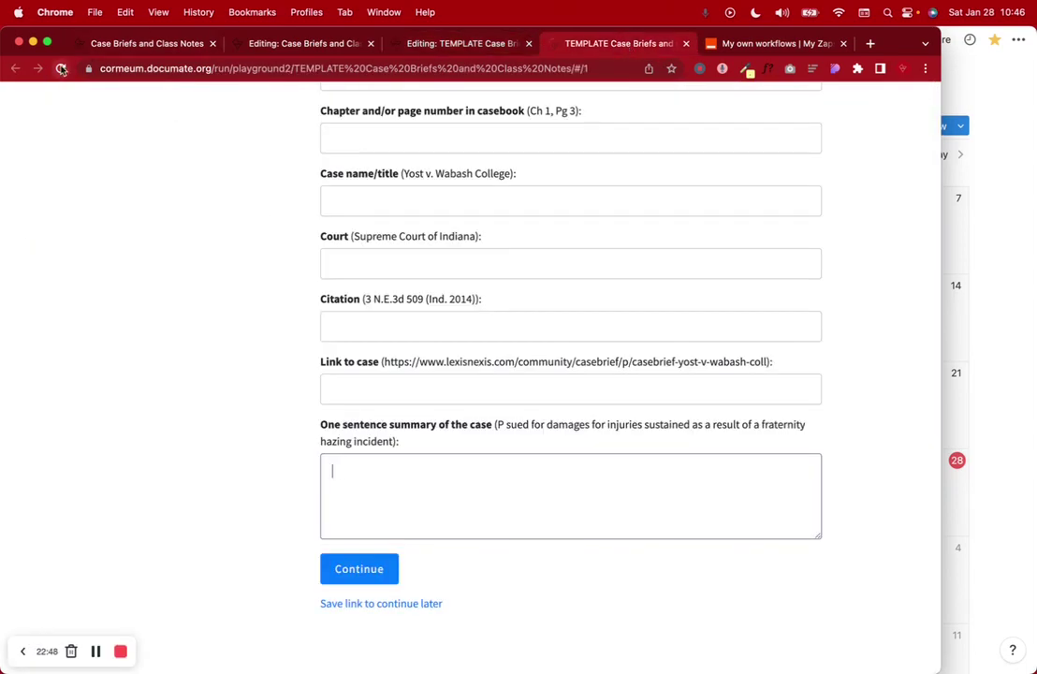
scroll(499, 260, up, 5)
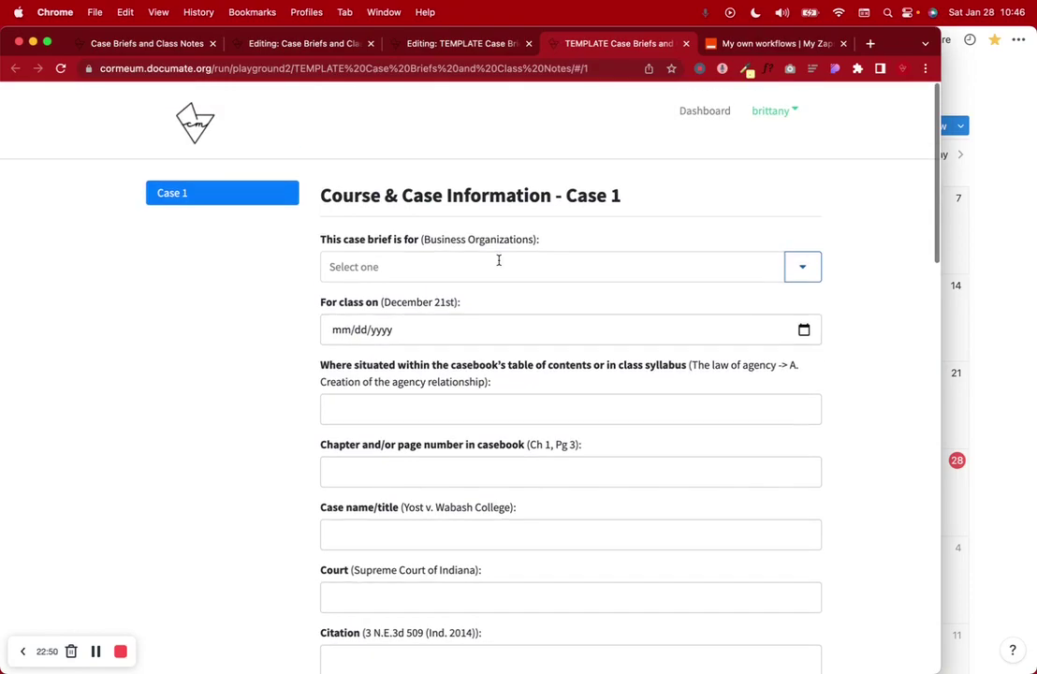
scroll(498, 260, down, 3)
scroll(499, 261, down, 15)
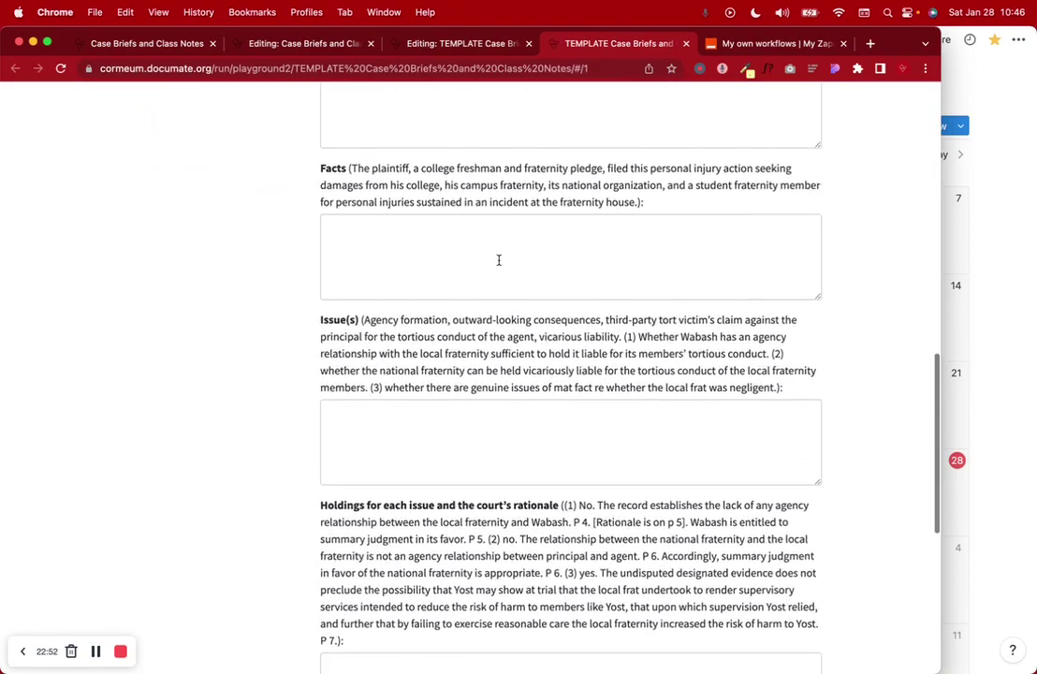
scroll(498, 260, up, 15)
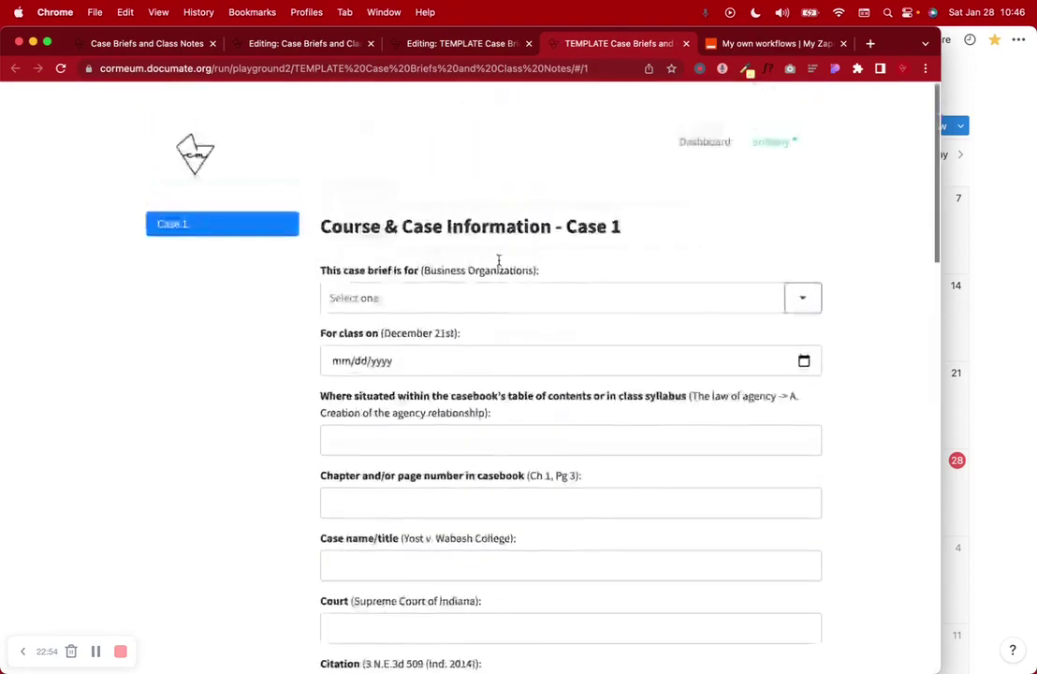
scroll(499, 260, down, 15)
scroll(499, 260, up, 1)
Step: Copy the "Would you like to brief another case?" question title from the original form
key(ctrl+shift+Tab)
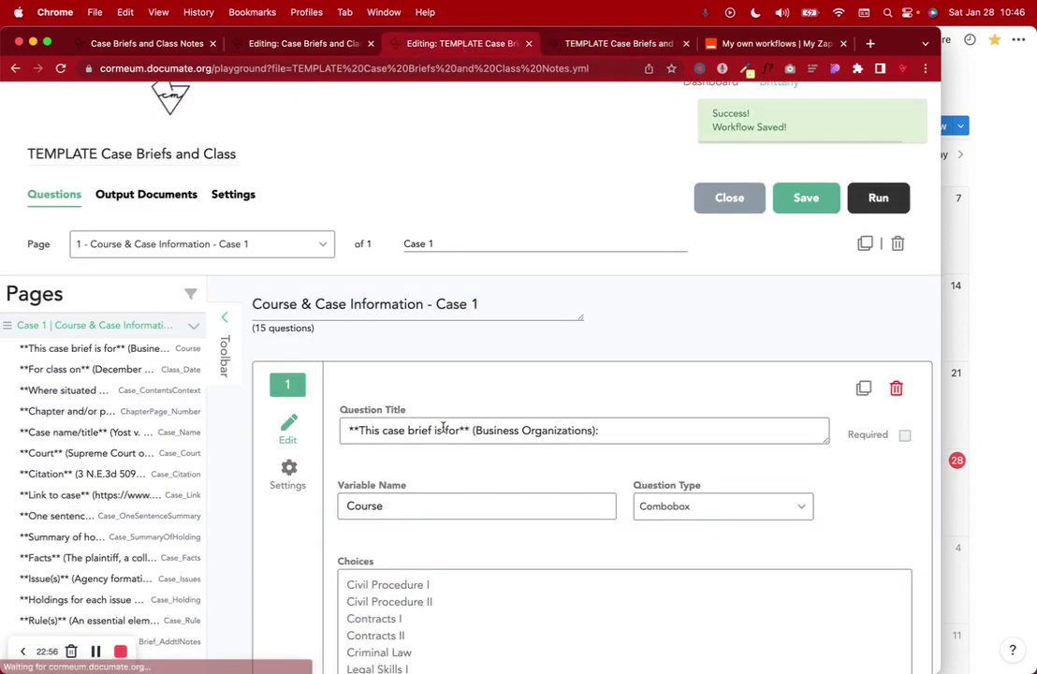
scroll(445, 416, down, 10)
click(310, 38)
scroll(411, 328, down, 5)
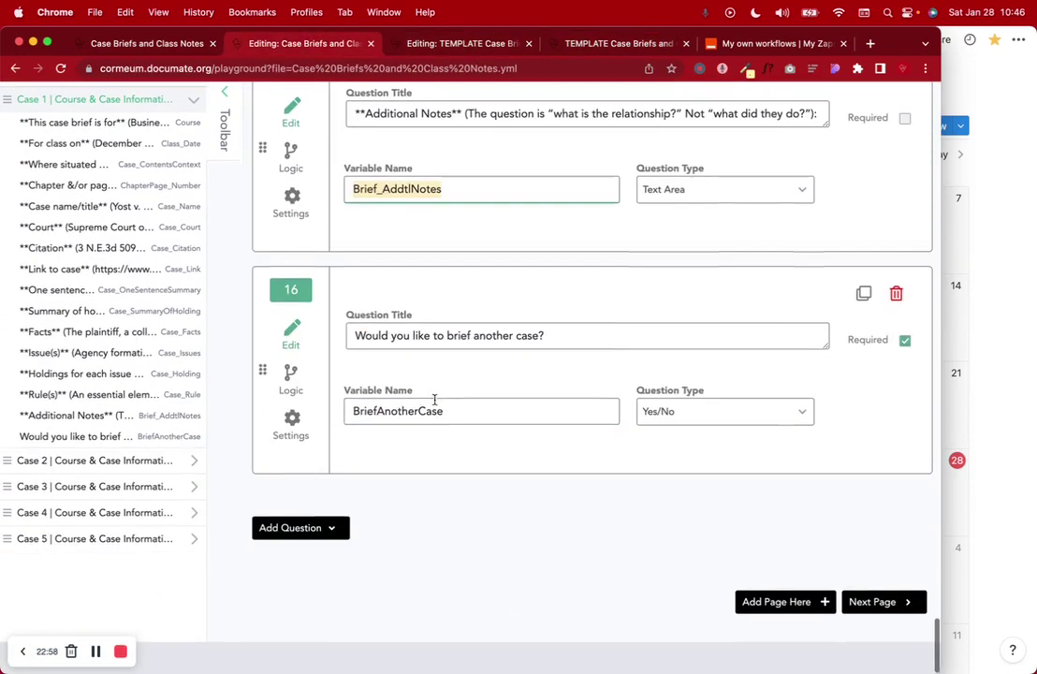
triple_click(423, 338)
key(cmd+c)
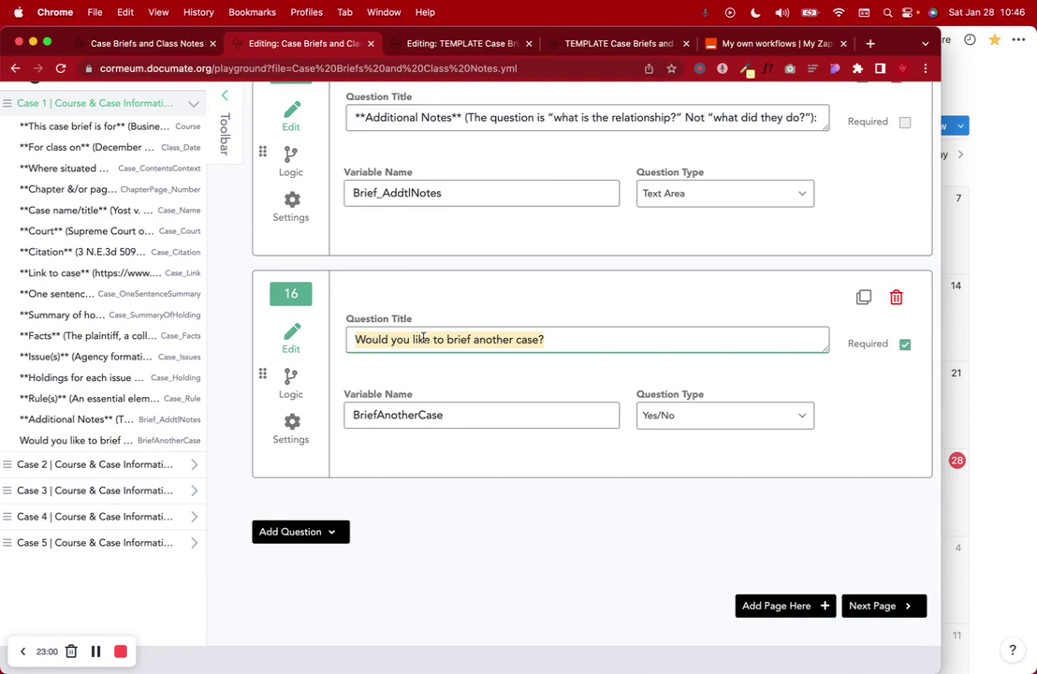
Step: Add a Yes/No question at the end of the template titled "Would you like to brief another case?"
click(479, 45)
scroll(551, 513, down, 20)
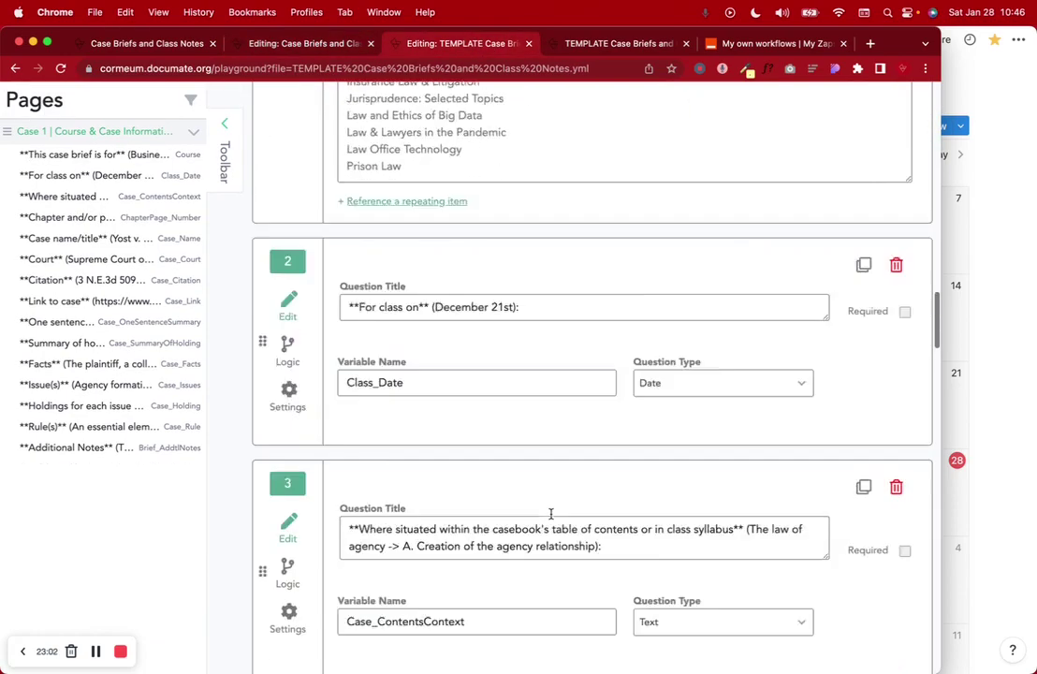
scroll(554, 505, down, 10)
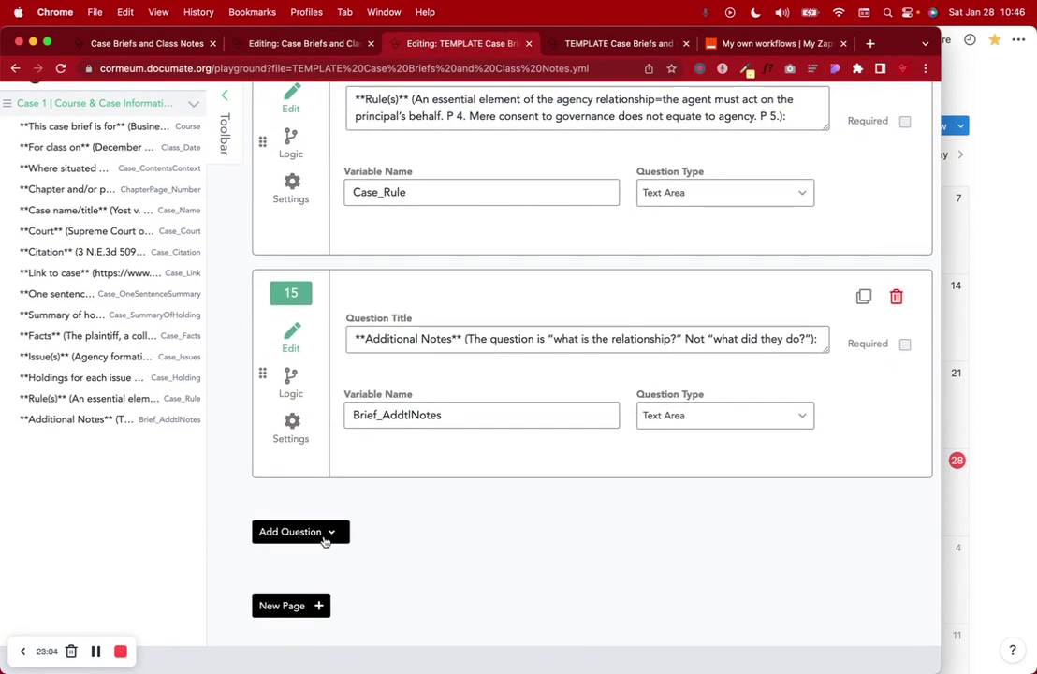
click(325, 539)
scroll(326, 542, down, 9)
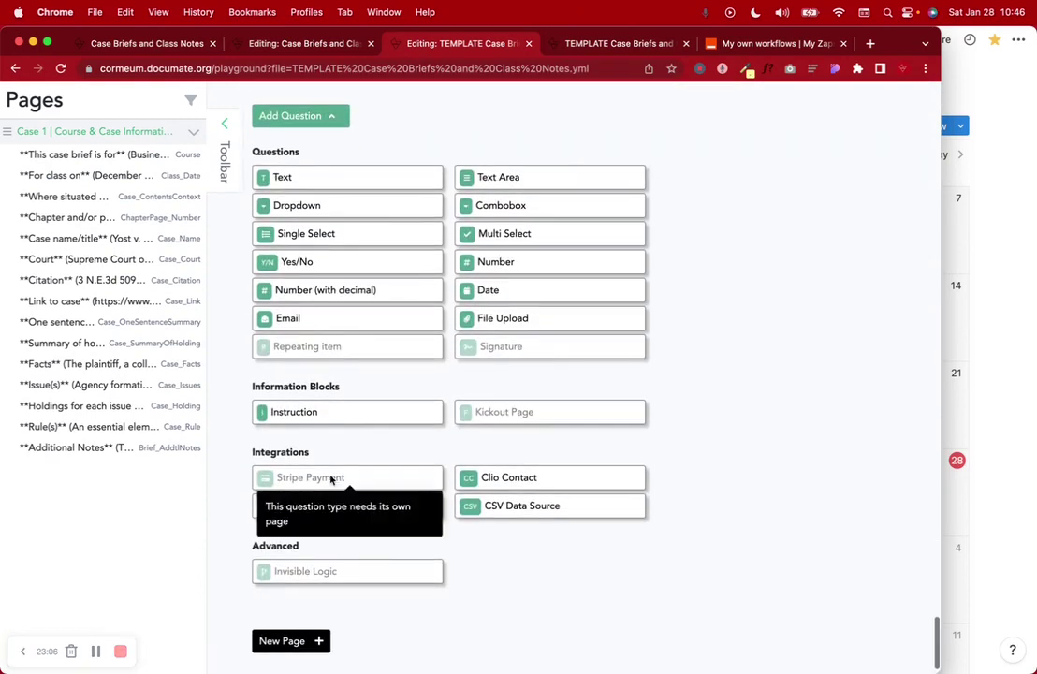
click(322, 263)
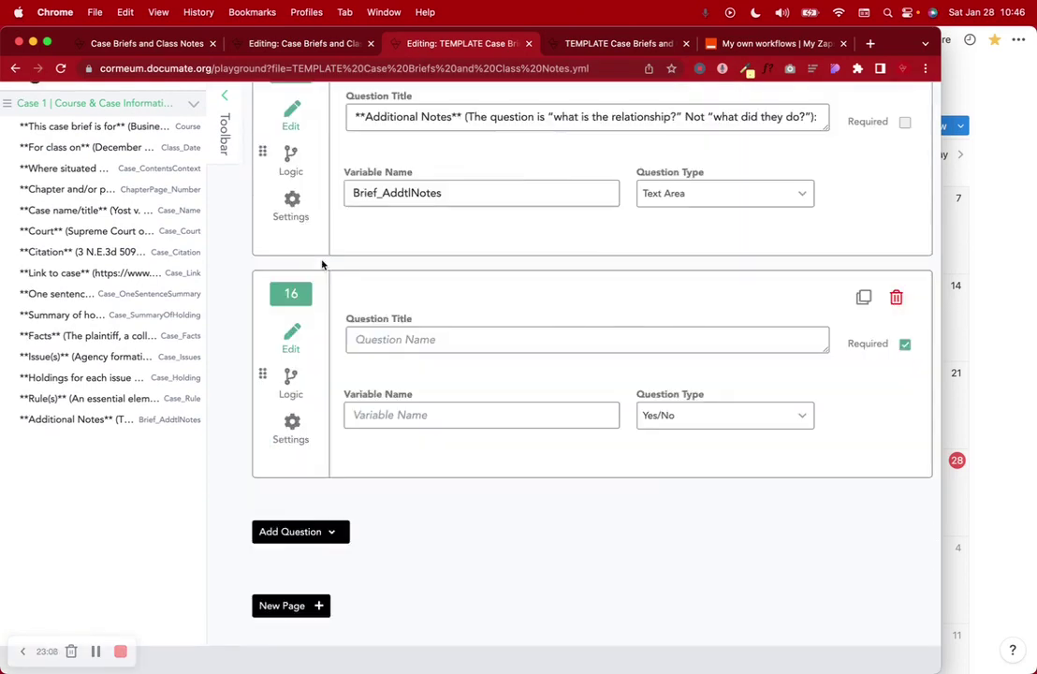
click(372, 340)
key(cmd+v)
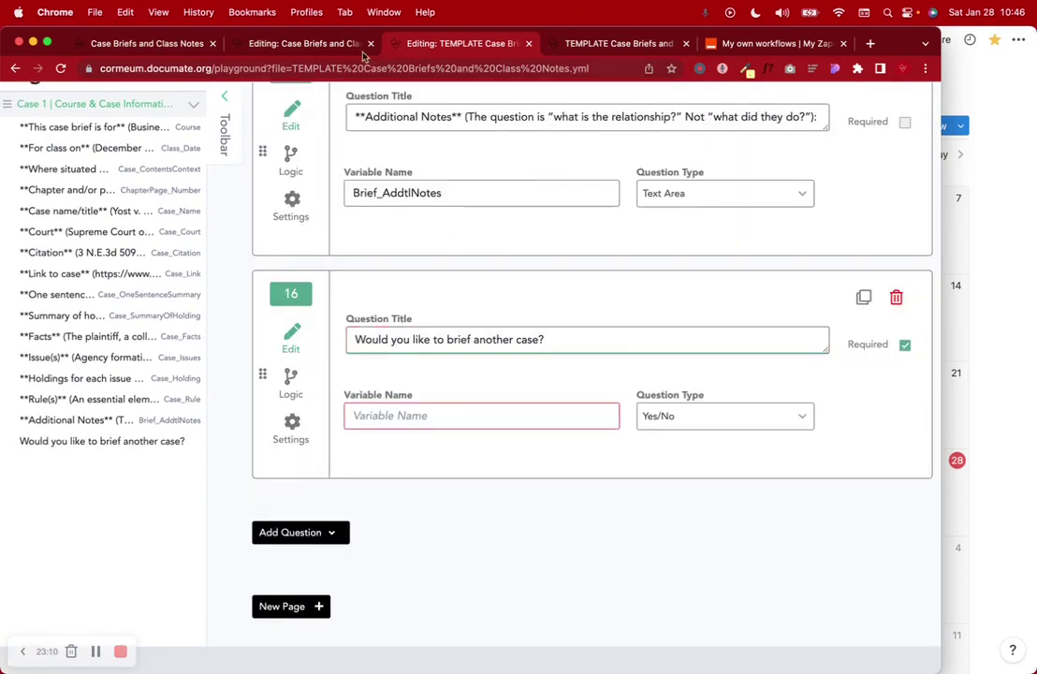
Step: Set the new Yes/No question's variable name to BriefAnotherCase, copied from the original form
click(308, 43)
double_click(423, 415)
key(cmd+c)
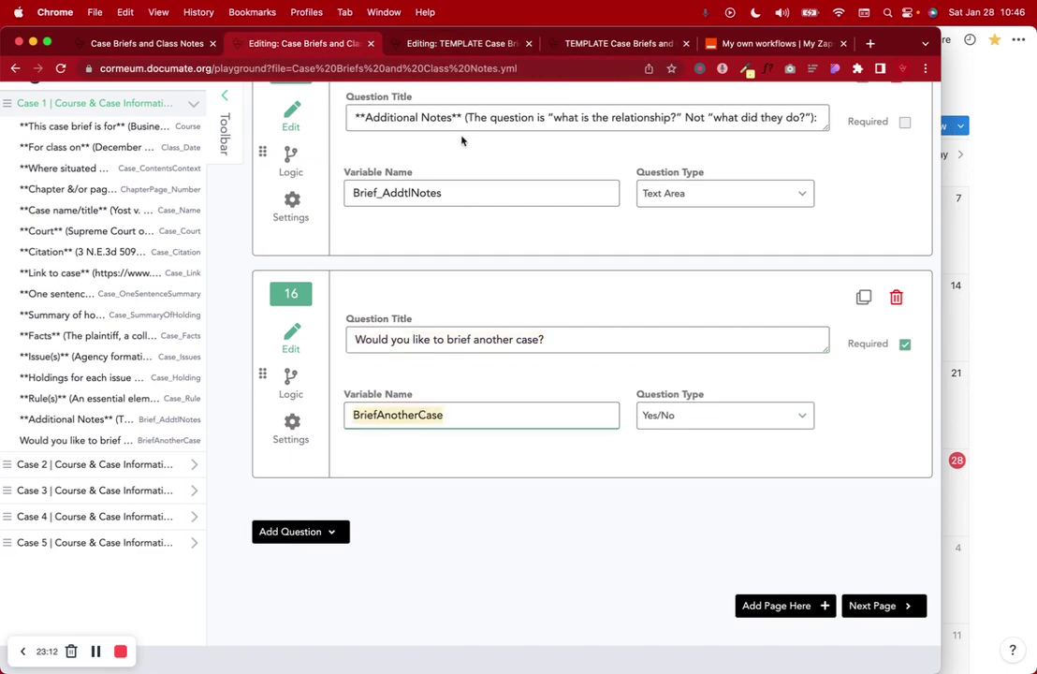
click(440, 45)
click(416, 415)
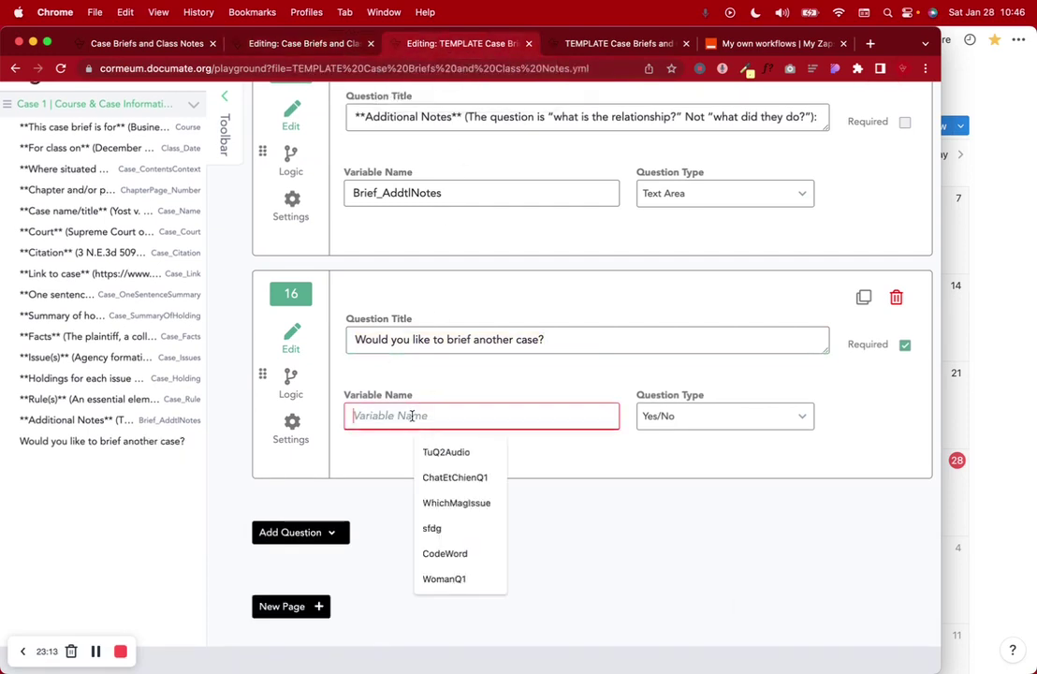
key(cmd+v)
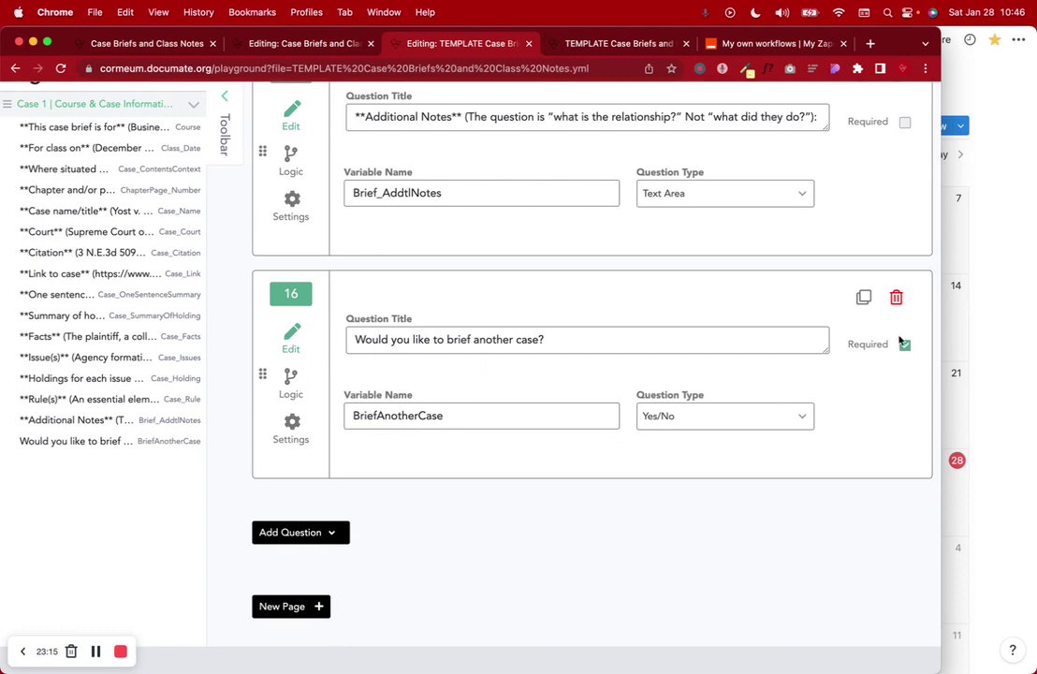
Step: Check the finished template page against the original form and save the template workflow
scroll(518, 251, up, 2)
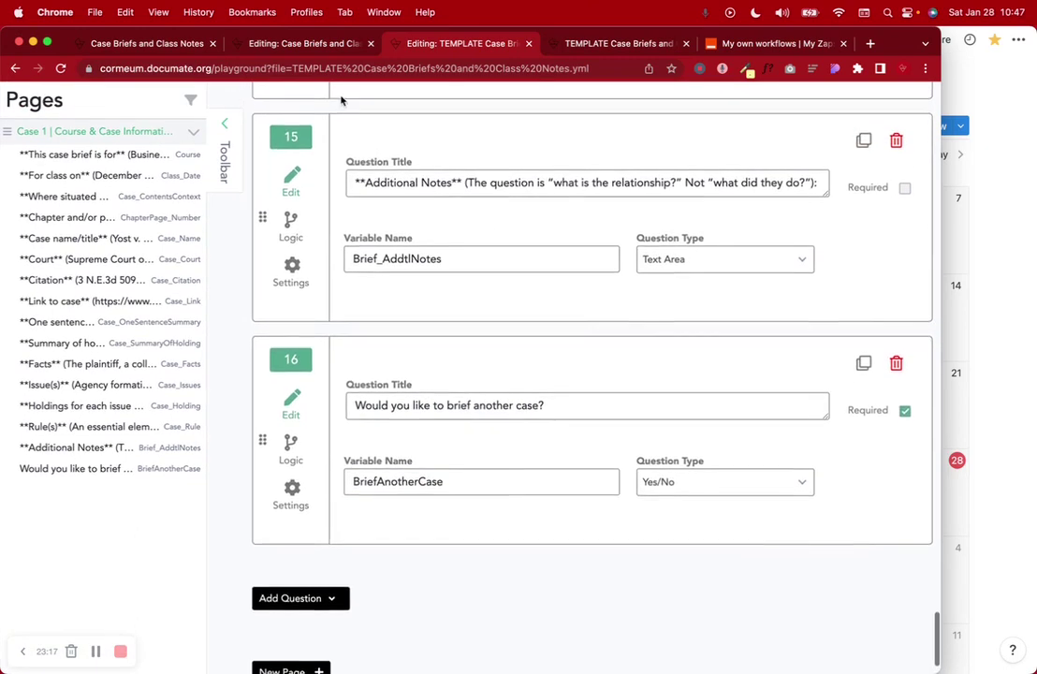
click(336, 43)
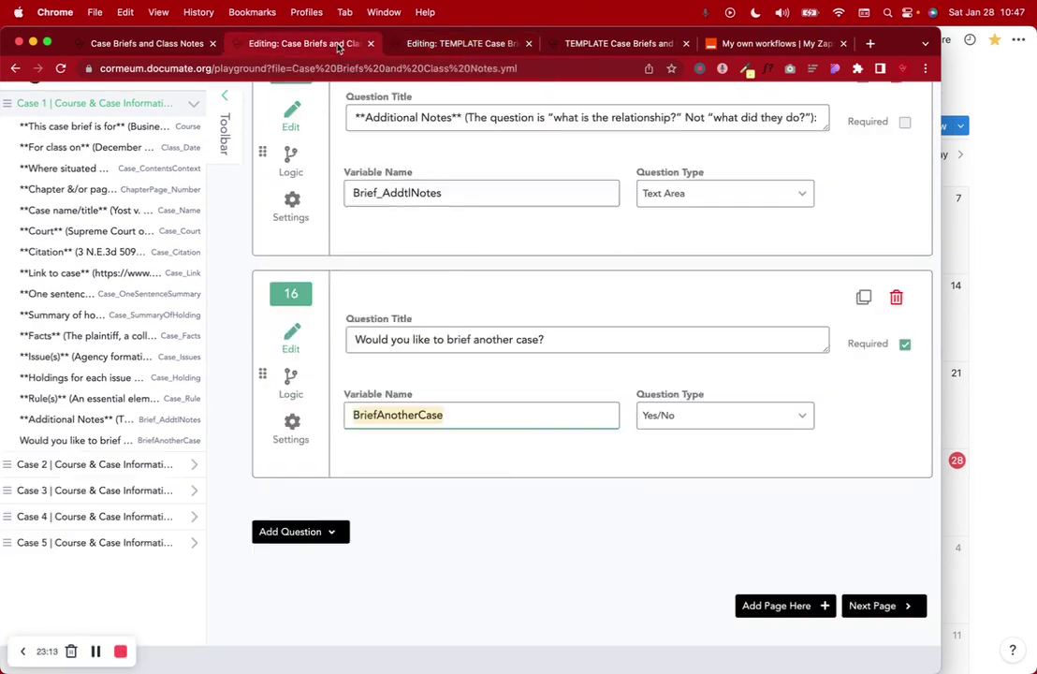
click(506, 44)
scroll(870, 449, up, 20)
scroll(833, 282, down, 1)
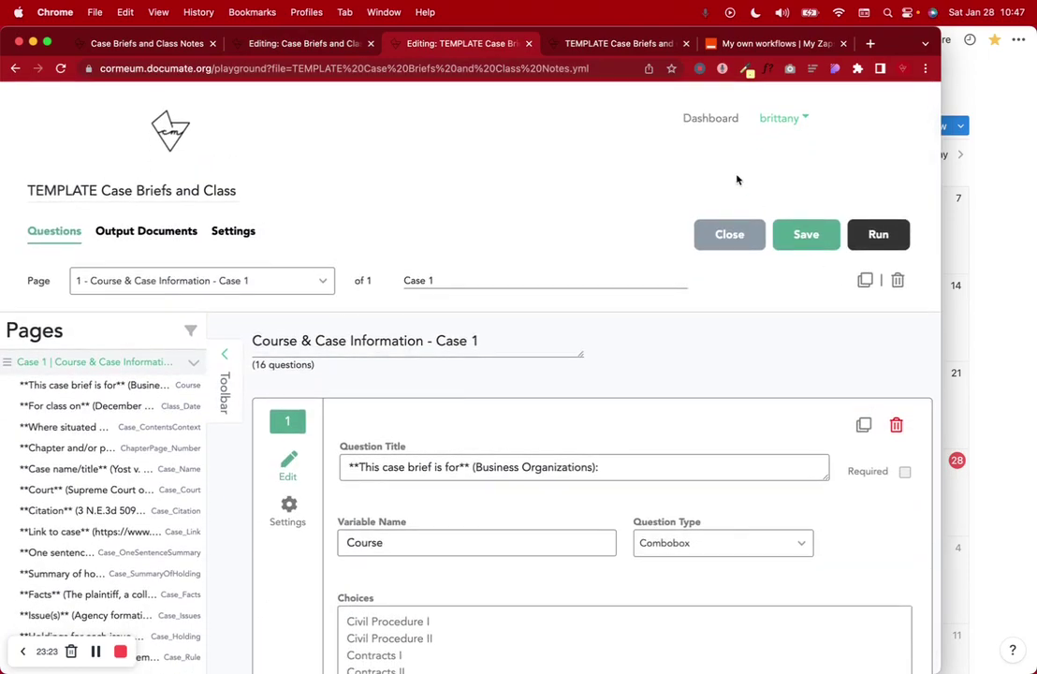
key(super+s)
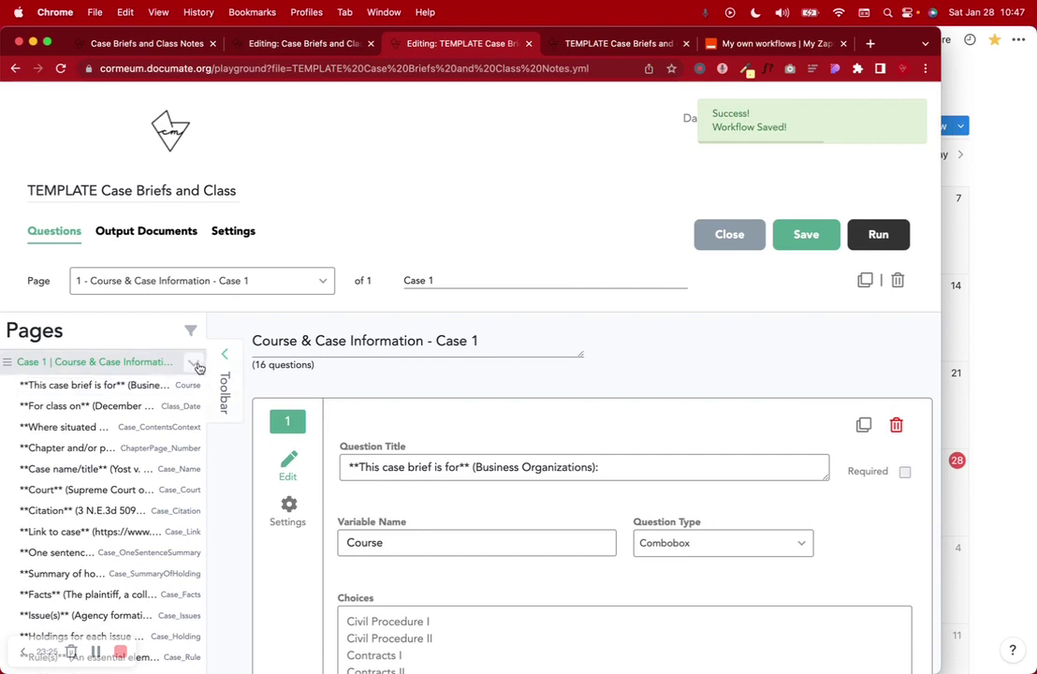
Step: Examine the question and variable name lists of the Case 1 to Case 5 pages in the original form
click(298, 43)
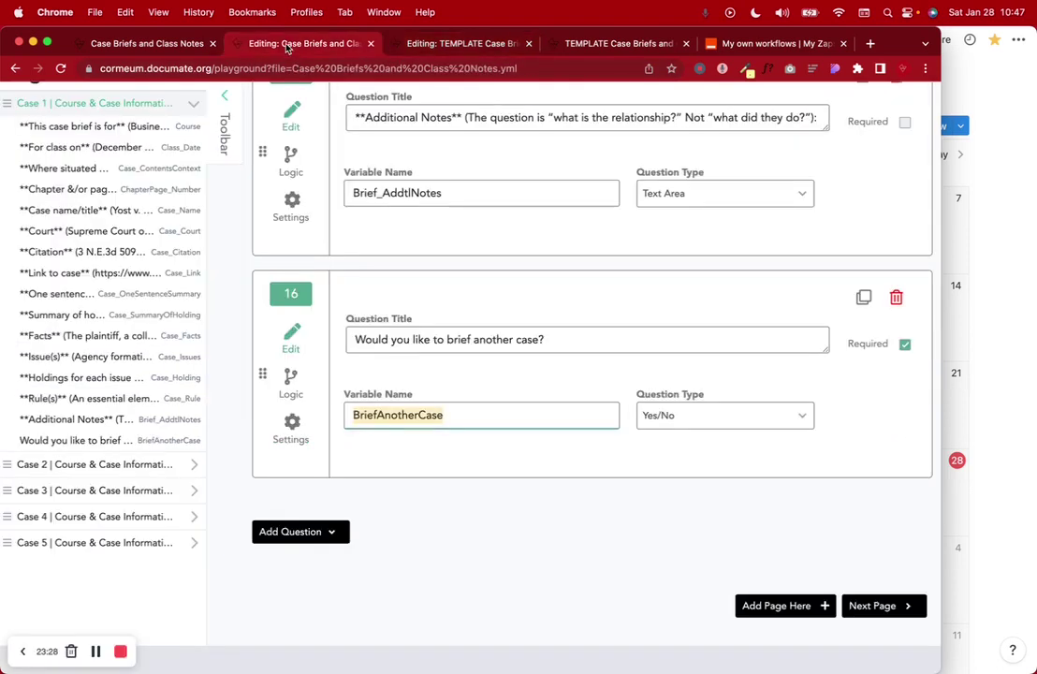
click(196, 105)
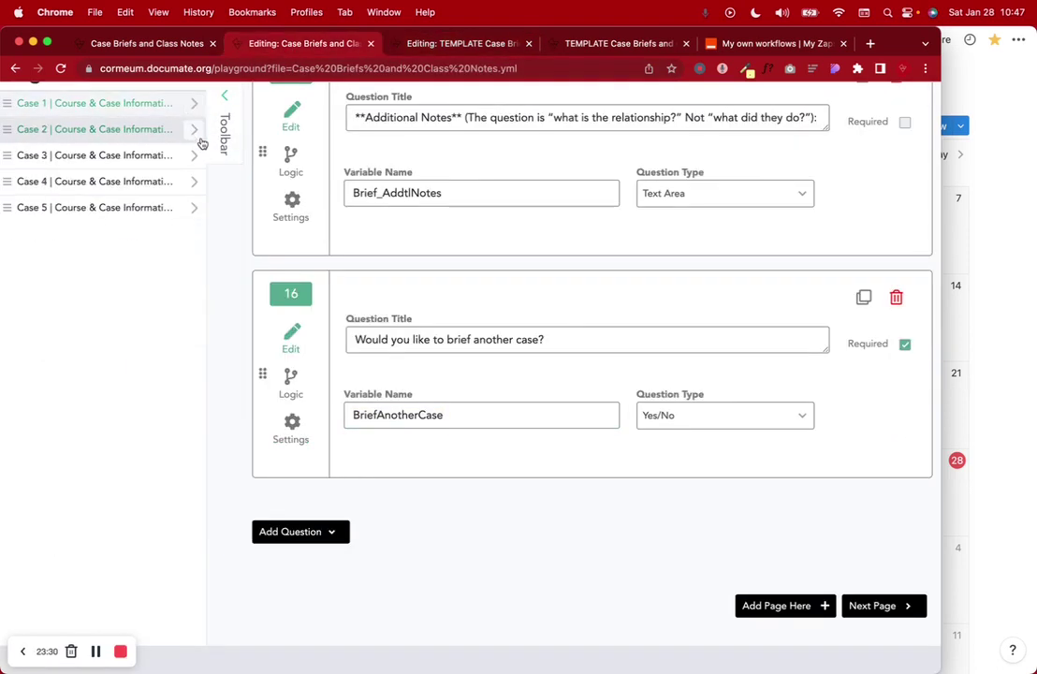
click(193, 130)
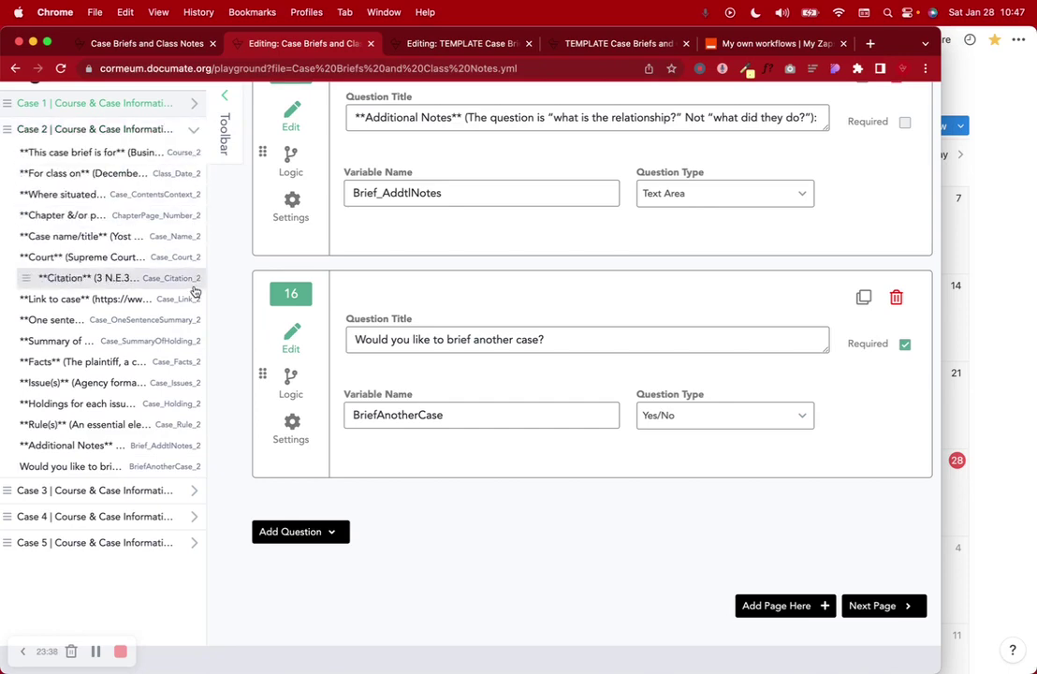
click(194, 103)
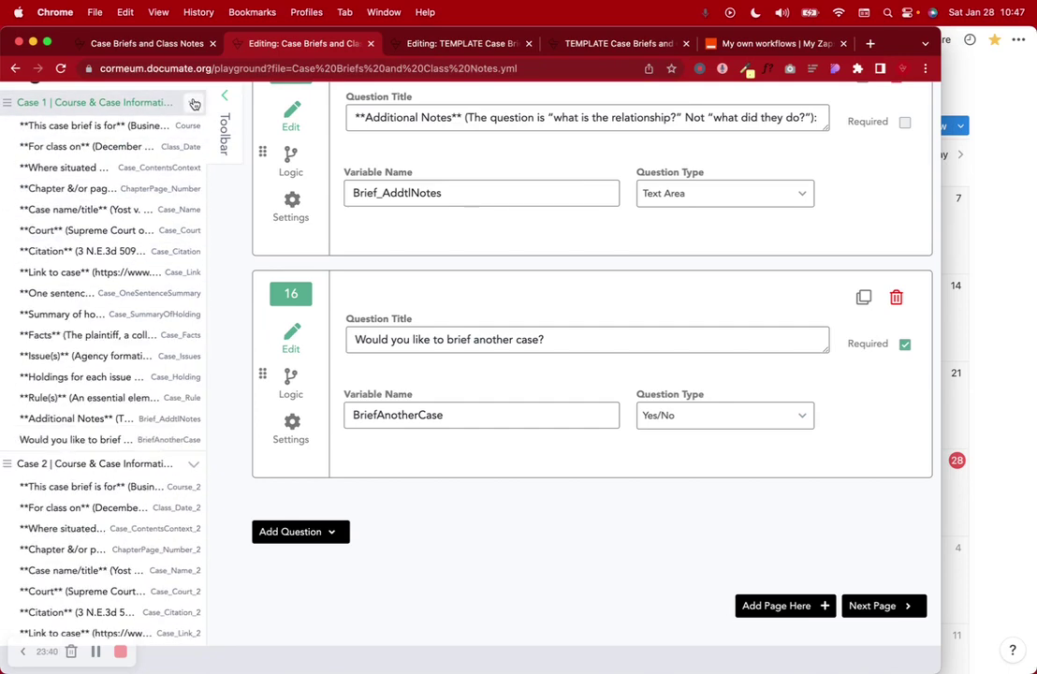
click(194, 103)
click(194, 129)
click(194, 155)
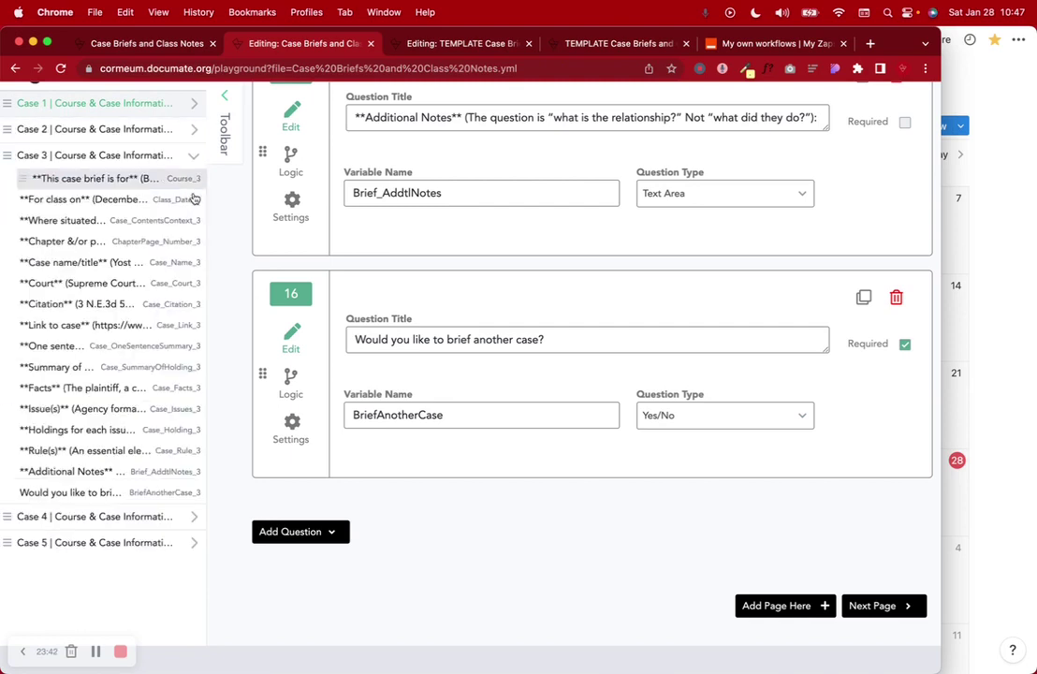
click(194, 156)
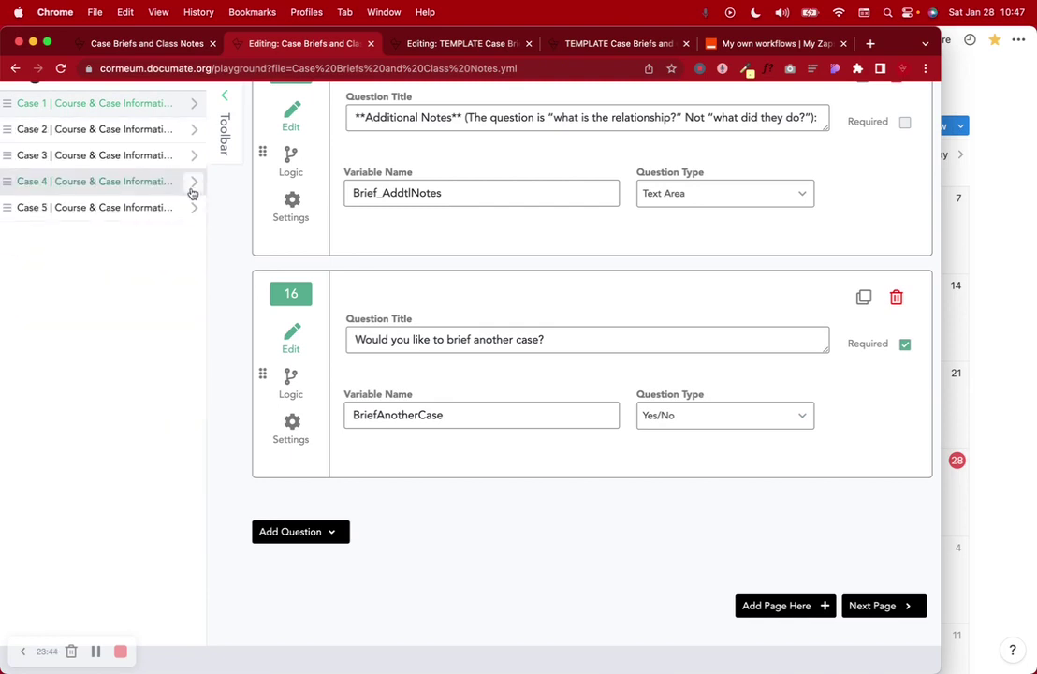
click(193, 182)
click(196, 184)
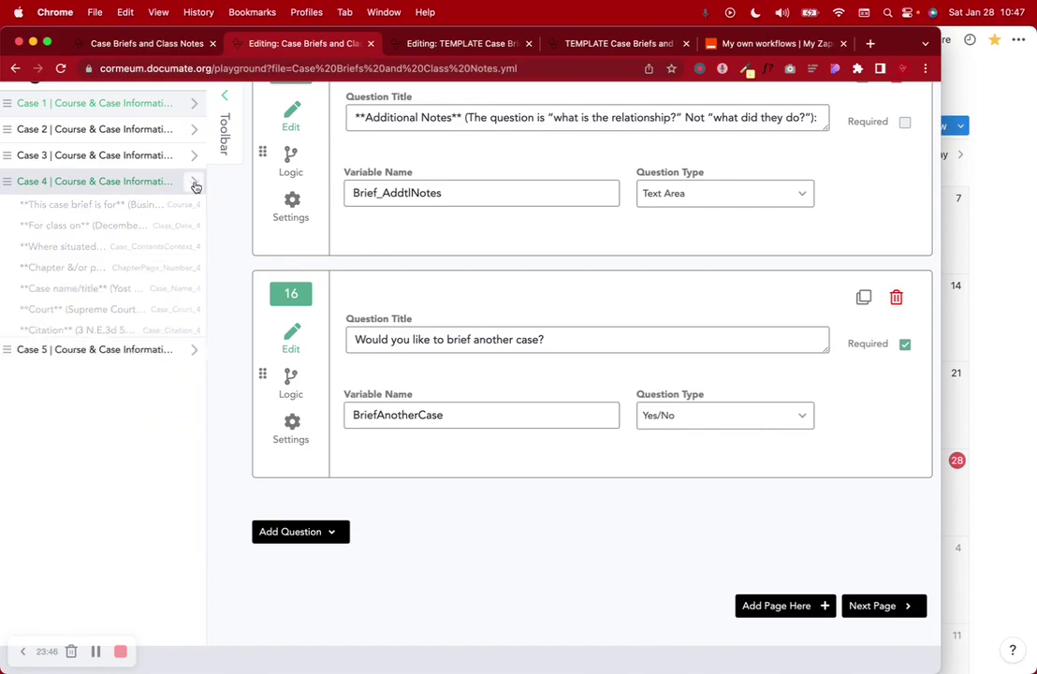
click(195, 208)
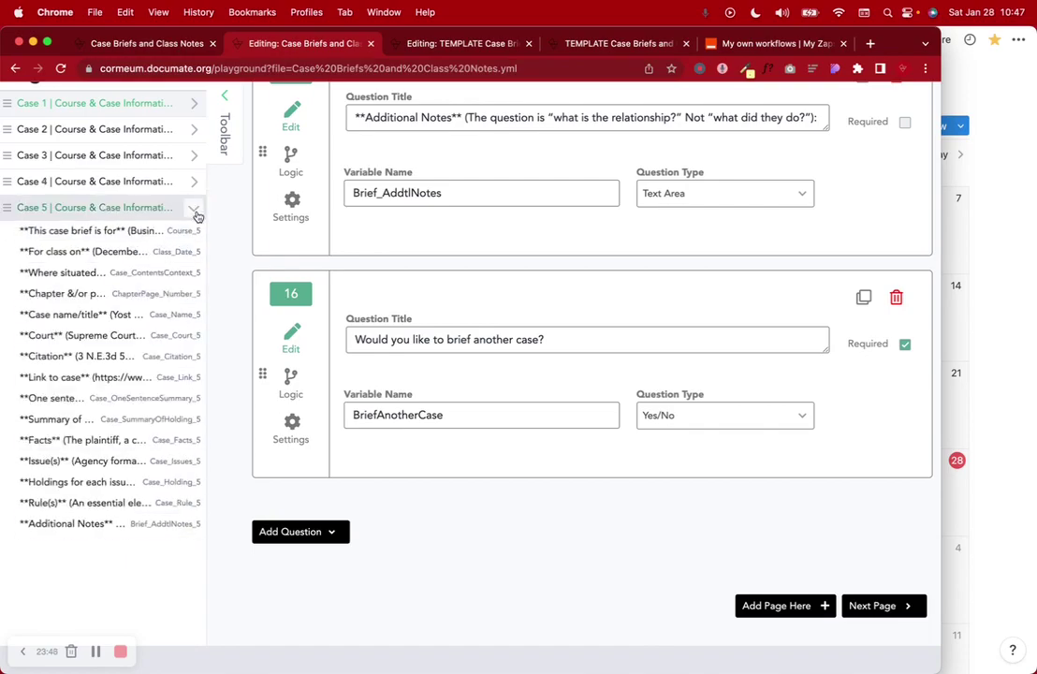
click(196, 210)
scroll(363, 231, up, 20)
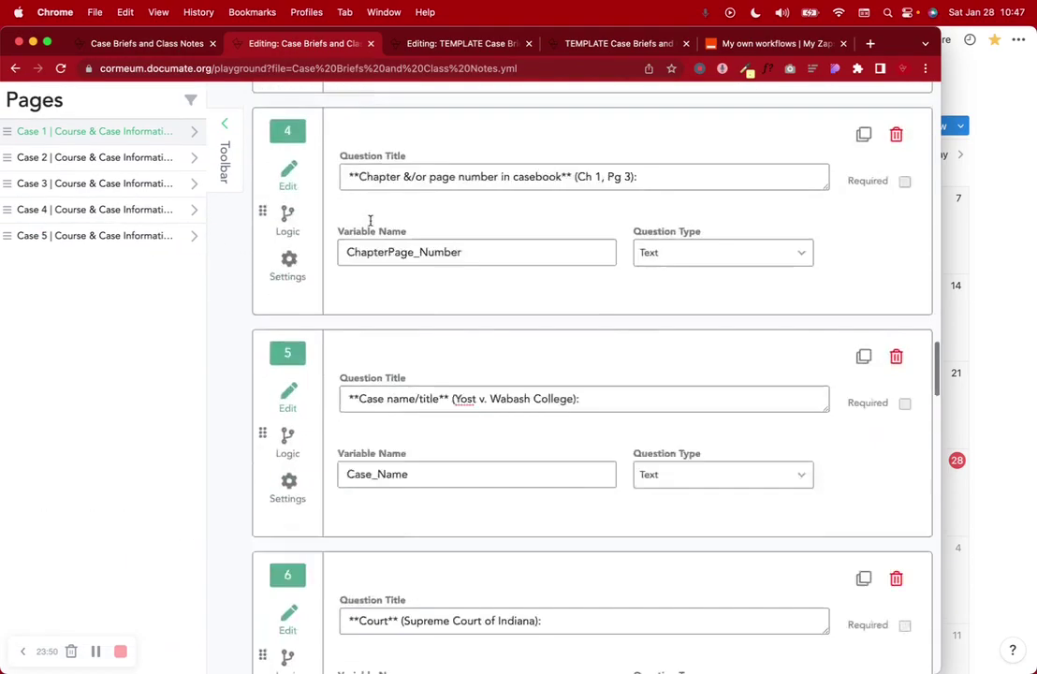
scroll(371, 220, up, 10)
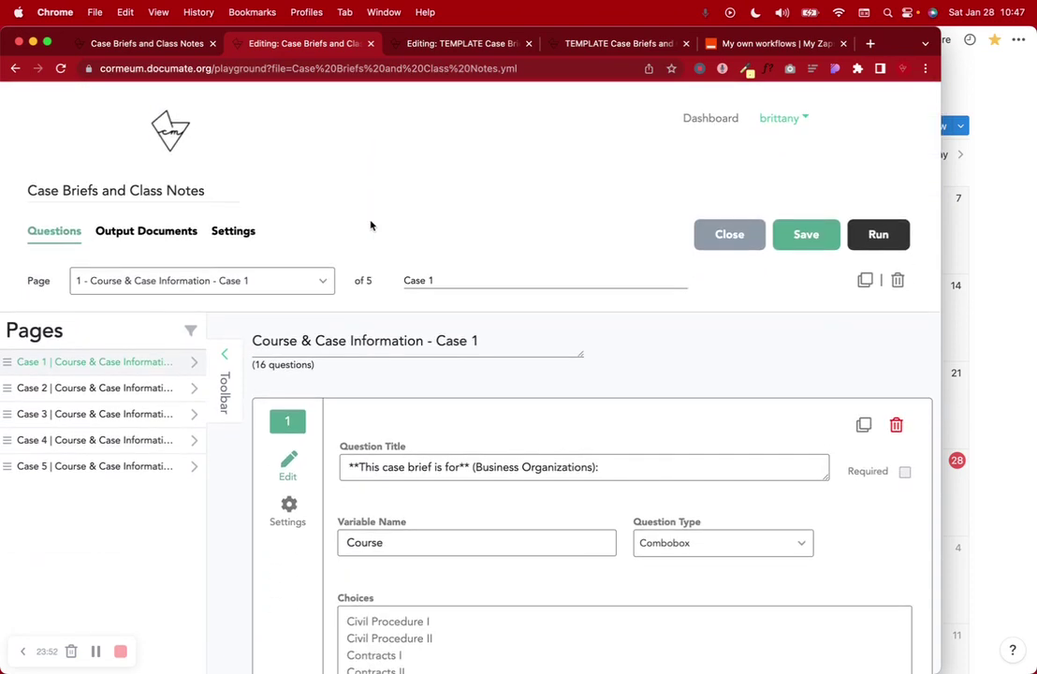
Step: Duplicate the template's Case 1 page to create a second page with the same questions
click(456, 52)
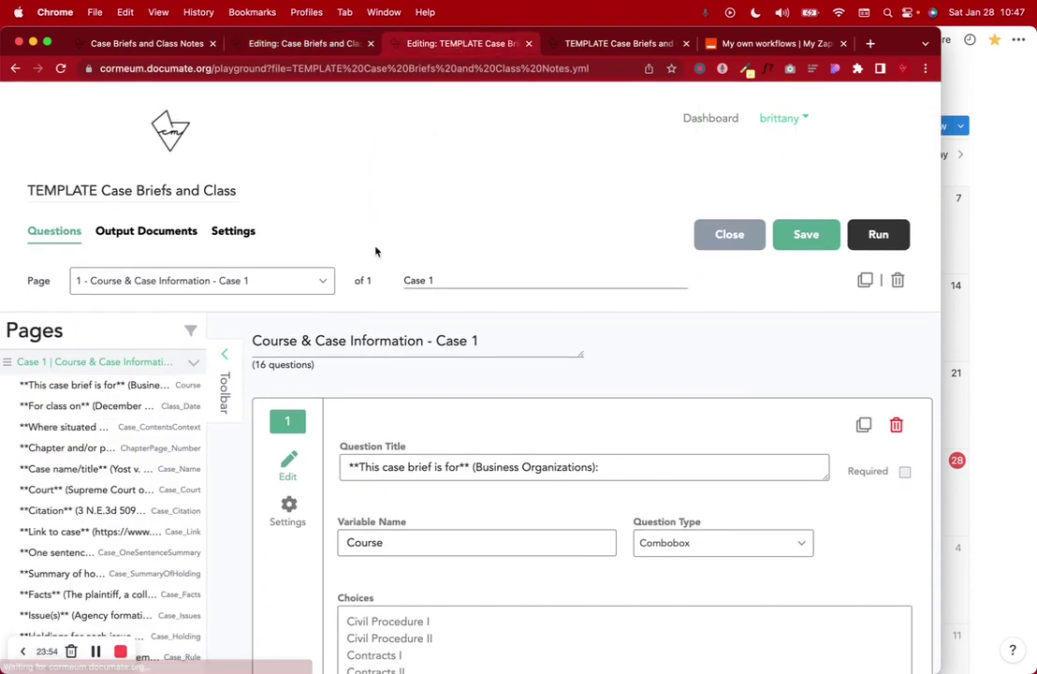
click(195, 365)
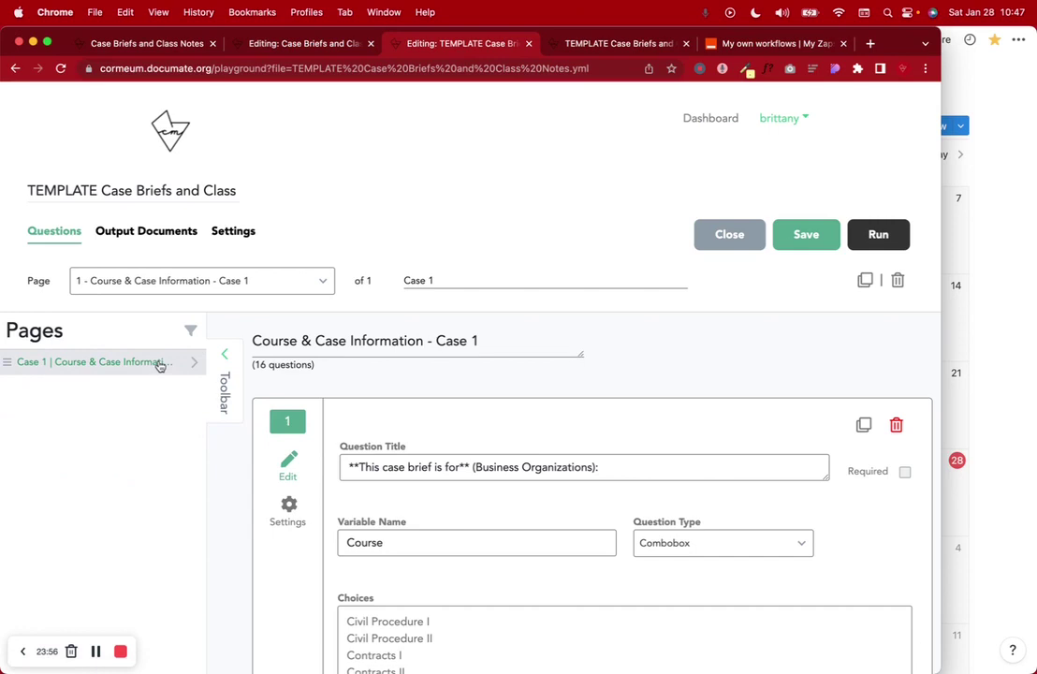
click(195, 365)
click(197, 363)
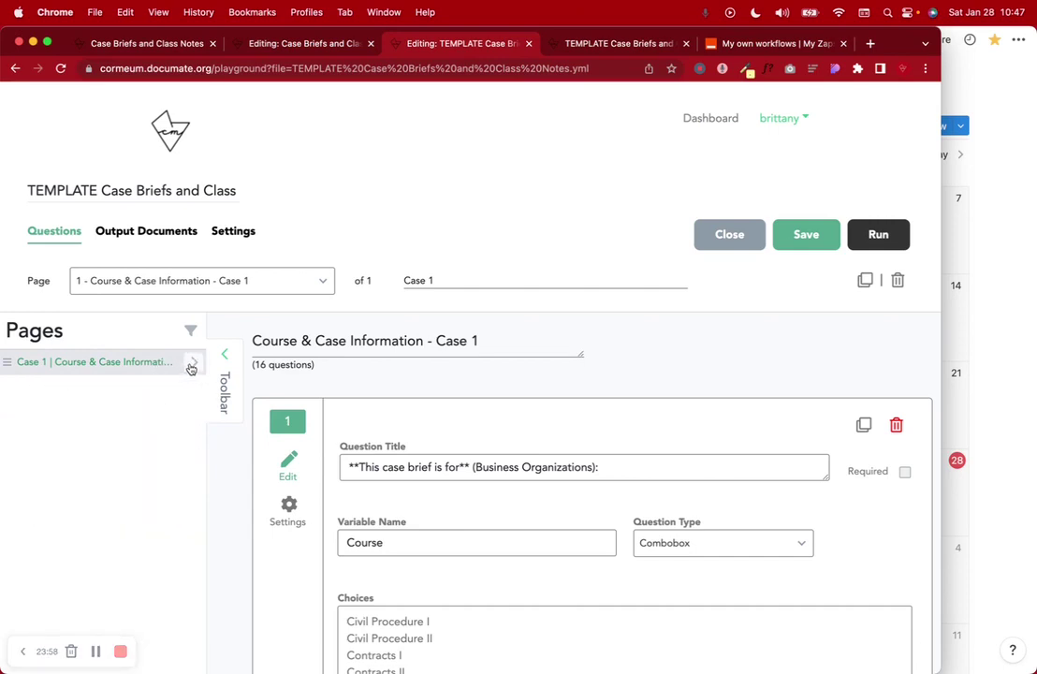
scroll(796, 347, down, 1)
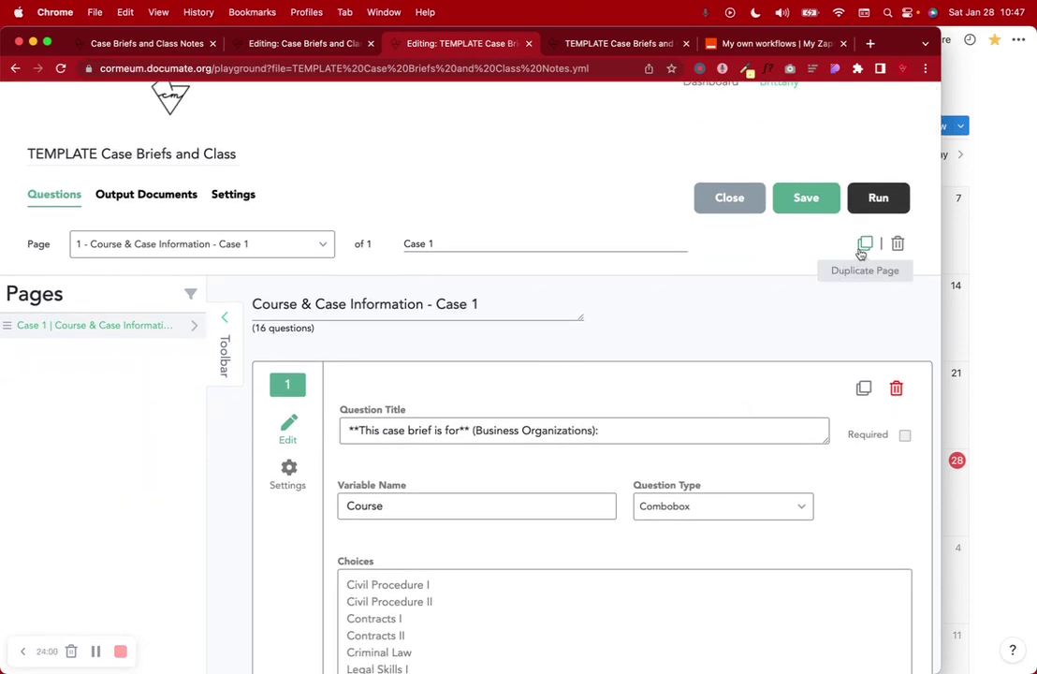
click(865, 243)
scroll(295, 481, down, 5)
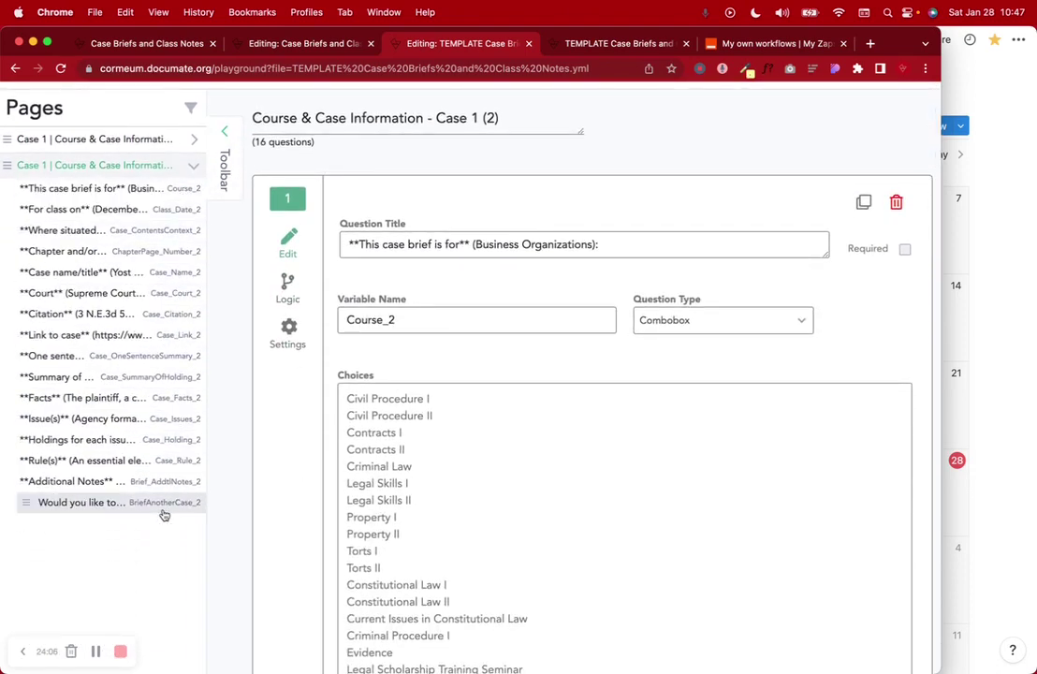
click(194, 166)
Step: Remove the "(2)" suffix from the duplicated page's title
scroll(496, 269, up, 5)
click(510, 346)
key(BackSpace)
key(BackSpace)
key(BackSpace)
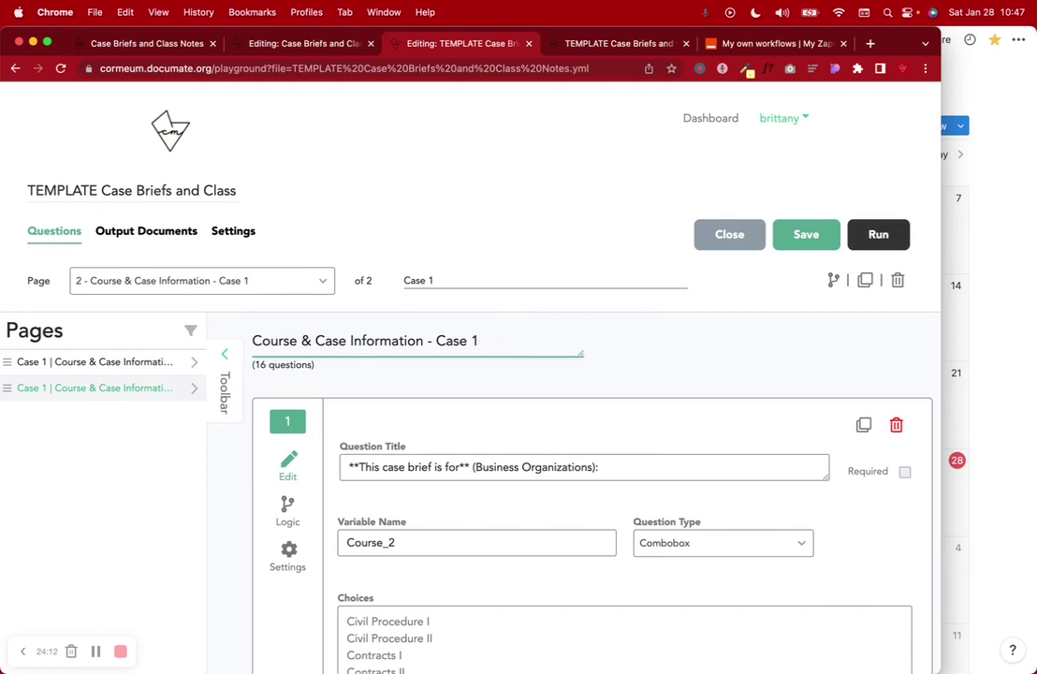
Step: Add a Show if condition on the BriefAnotherCase variable to the duplicated page's logic, checking the variable against the Case 1 question list
scroll(411, 468, down, 15)
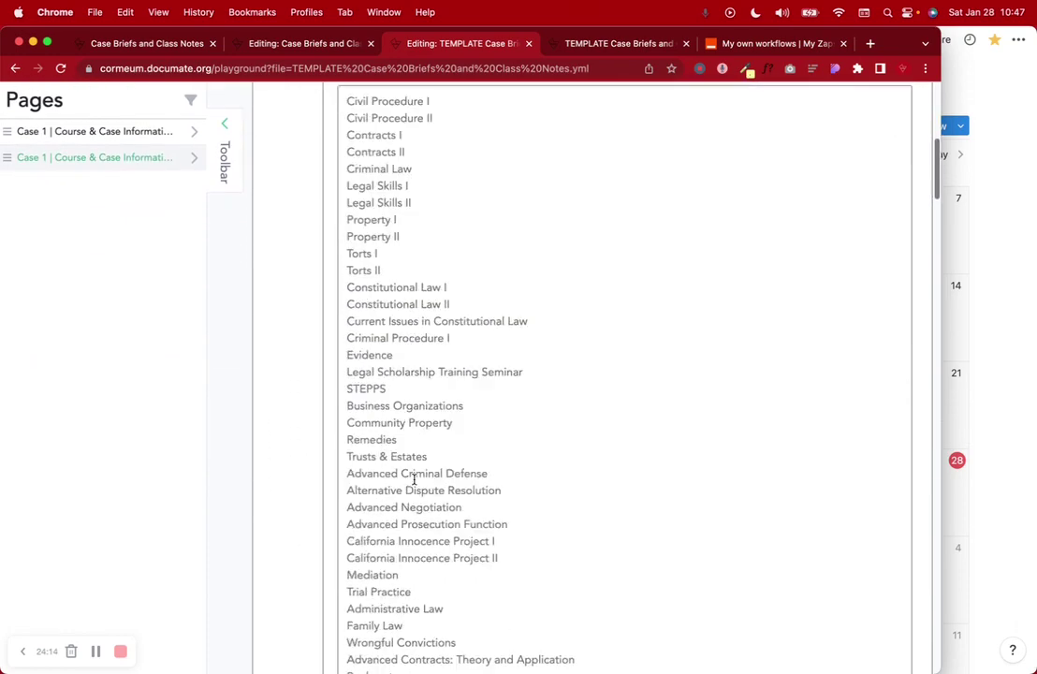
scroll(414, 479, down, 20)
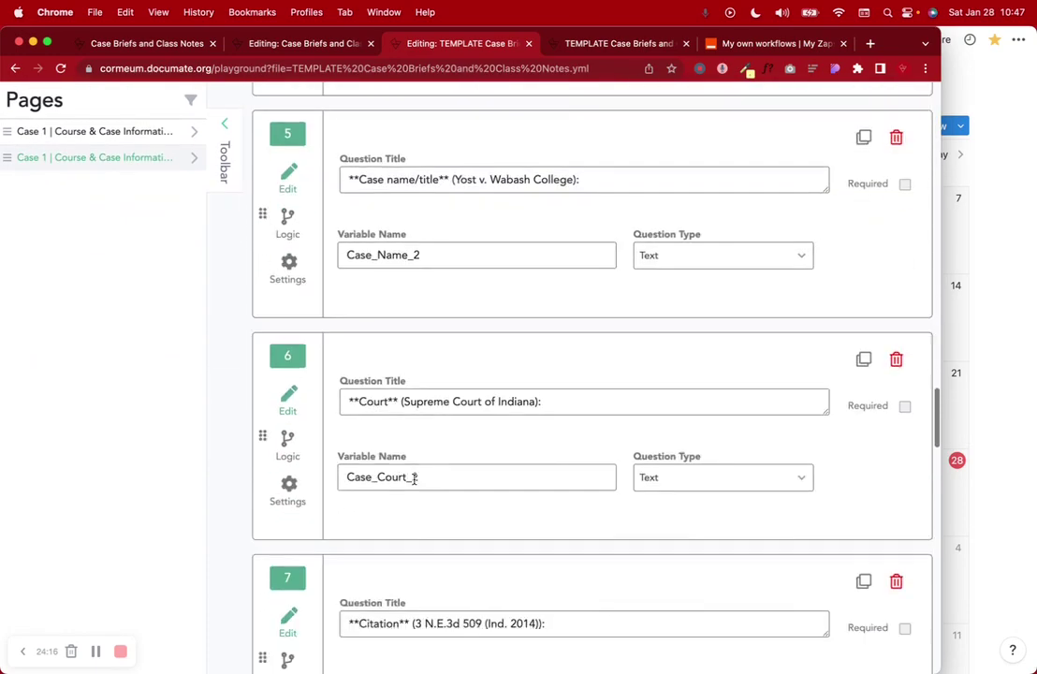
scroll(415, 479, down, 20)
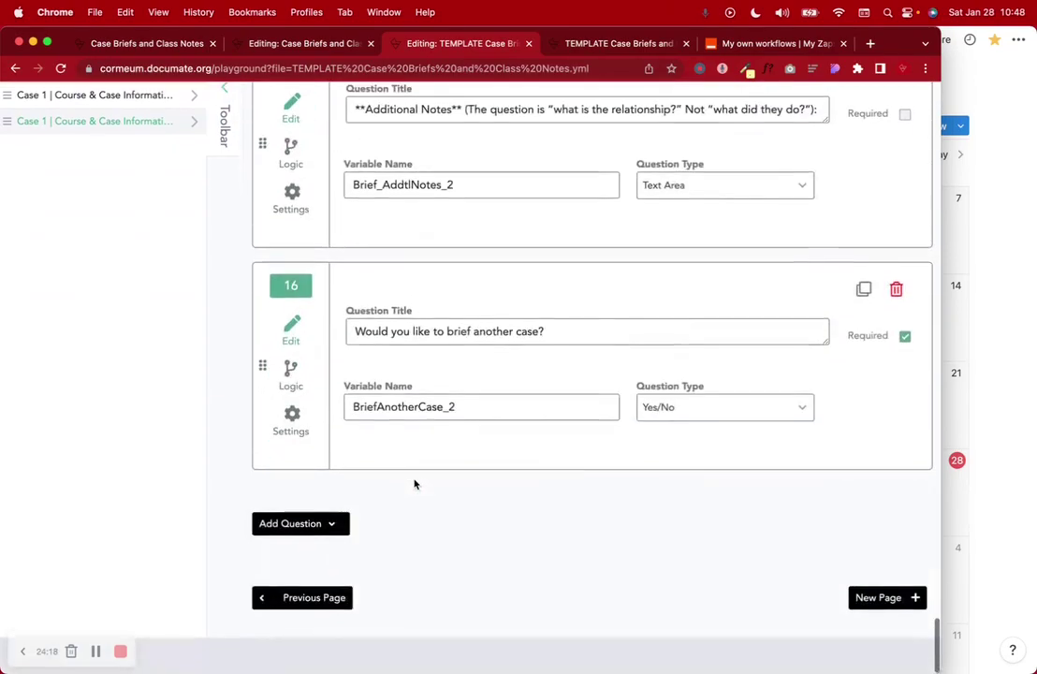
scroll(414, 482, up, 20)
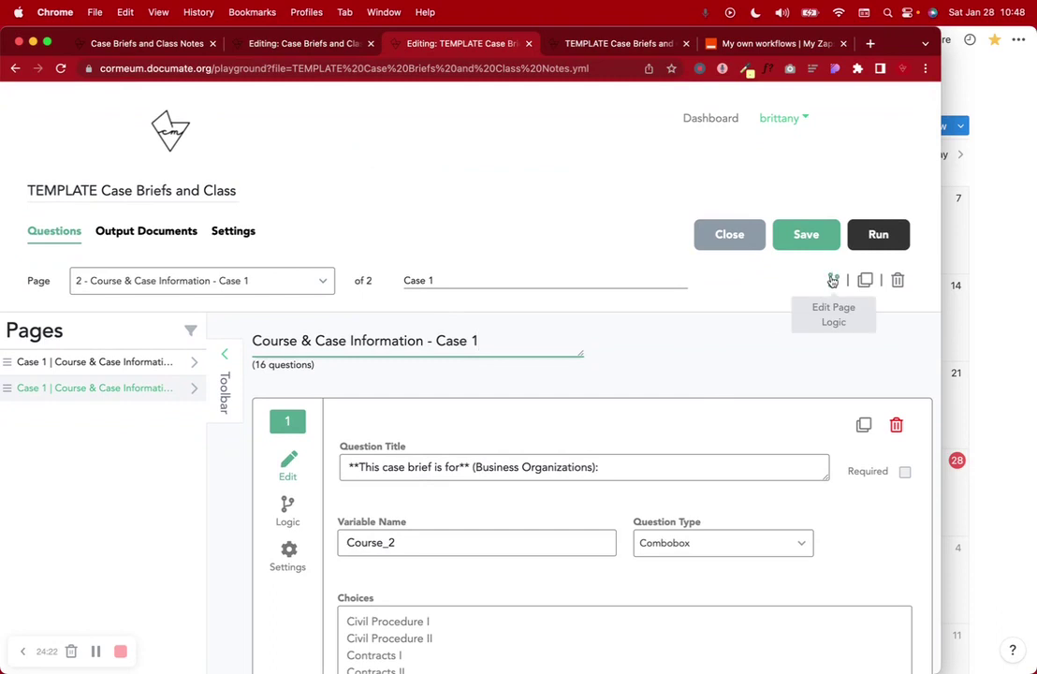
click(832, 282)
click(663, 377)
click(671, 430)
click(805, 378)
scroll(817, 489, down, 5)
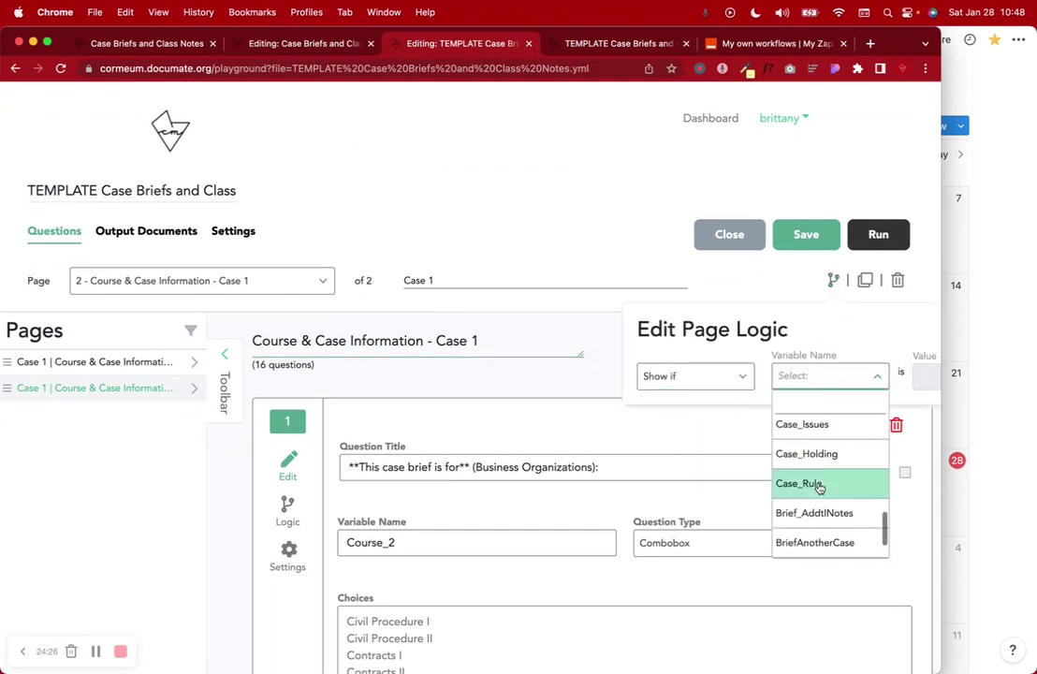
click(811, 544)
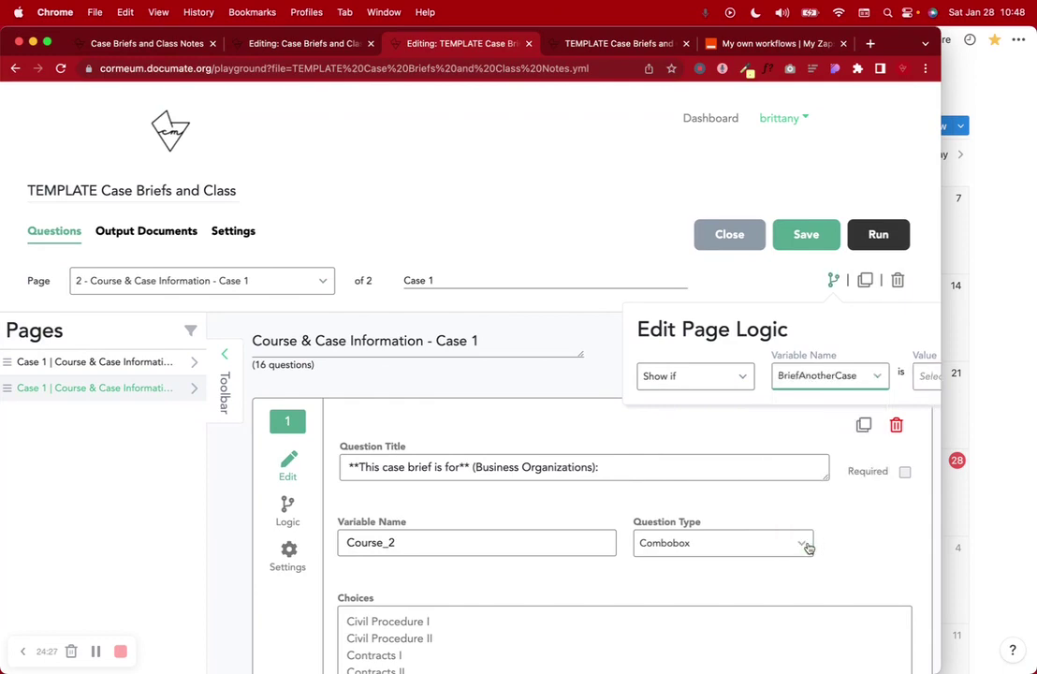
click(194, 361)
scroll(159, 486, down, 6)
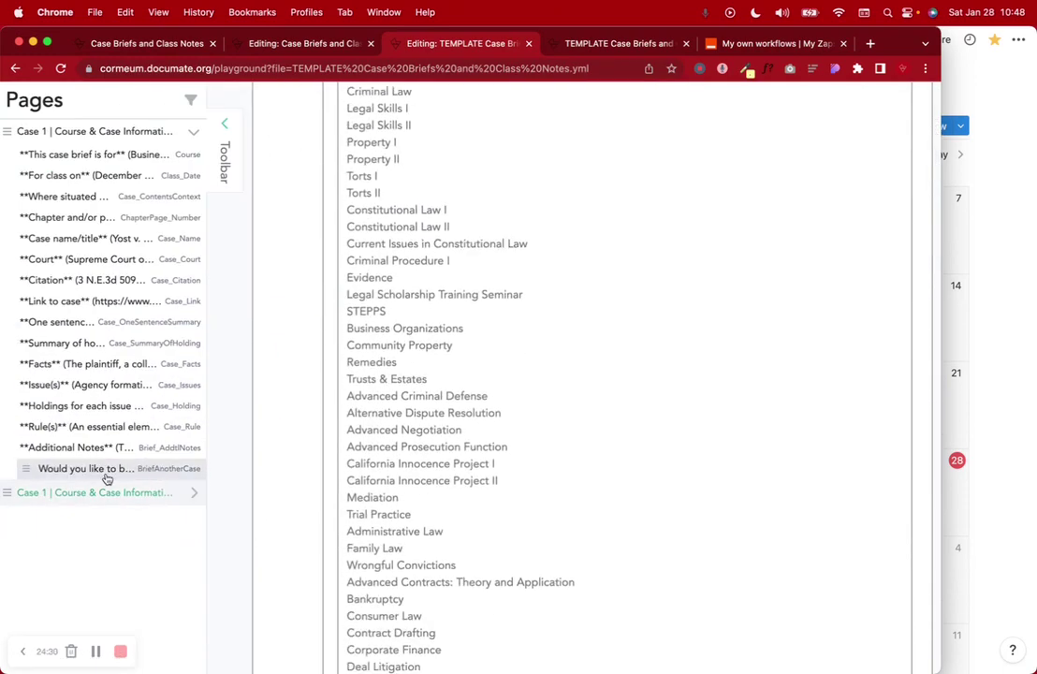
scroll(106, 475, up, 6)
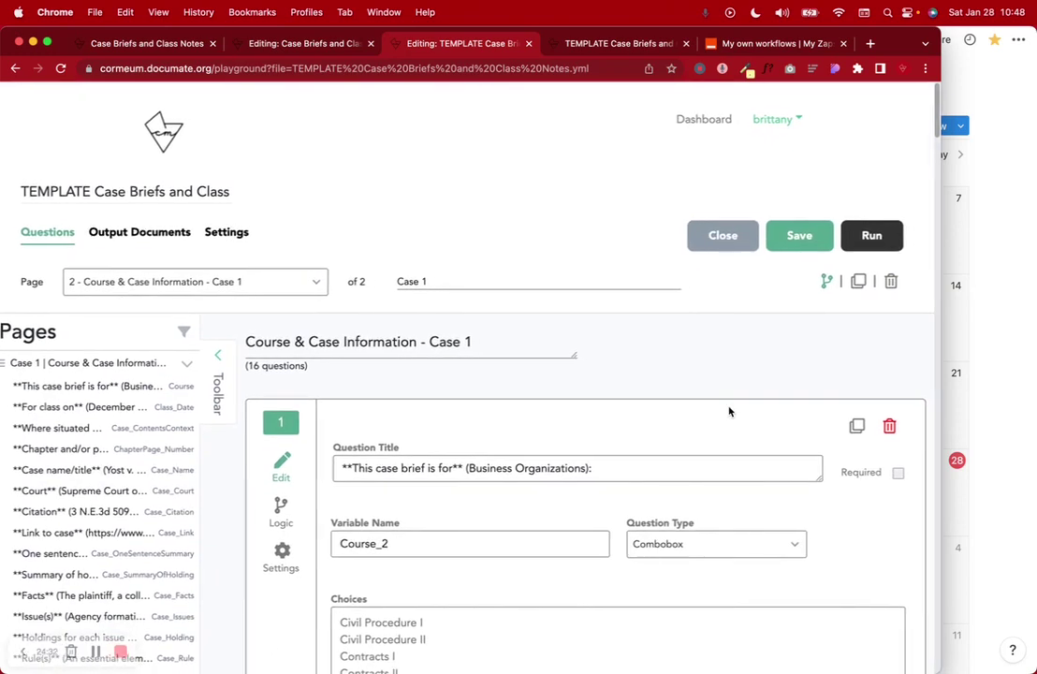
Step: Choose the condition value that shows the duplicated page when BriefAnotherCase is answered Yes, and save the template workflow
click(833, 279)
scroll(836, 375, right, 3)
click(845, 377)
click(842, 432)
scroll(701, 243, left, 3)
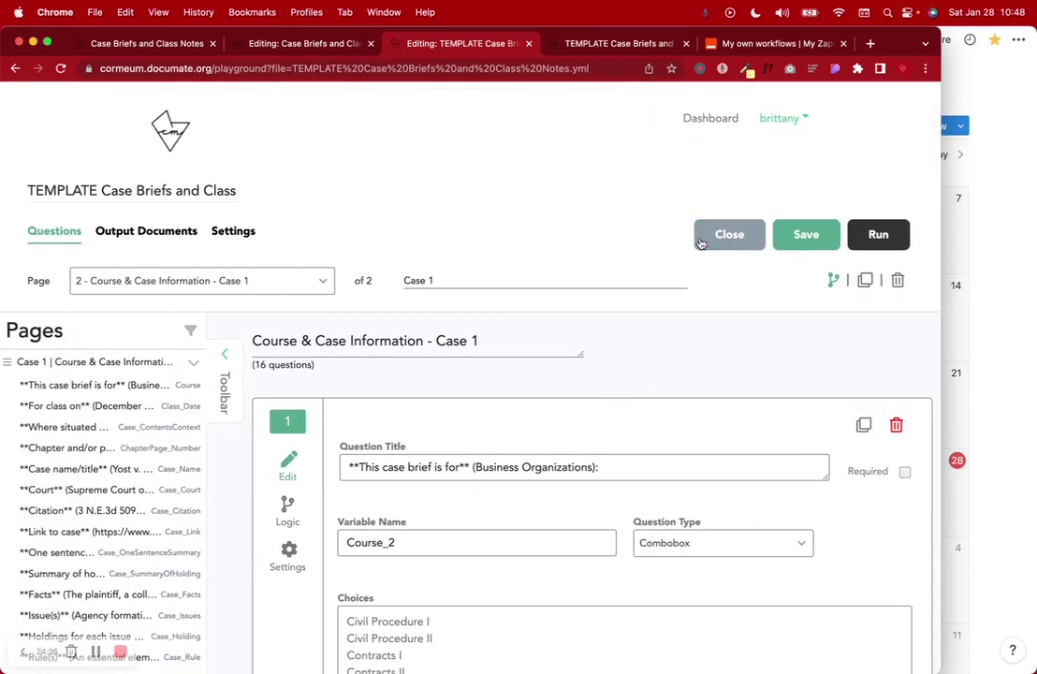
click(802, 242)
Step: Retitle the second page "Course & Case Information - Case 2" with the section label "Case 2", and save the workflow
click(194, 362)
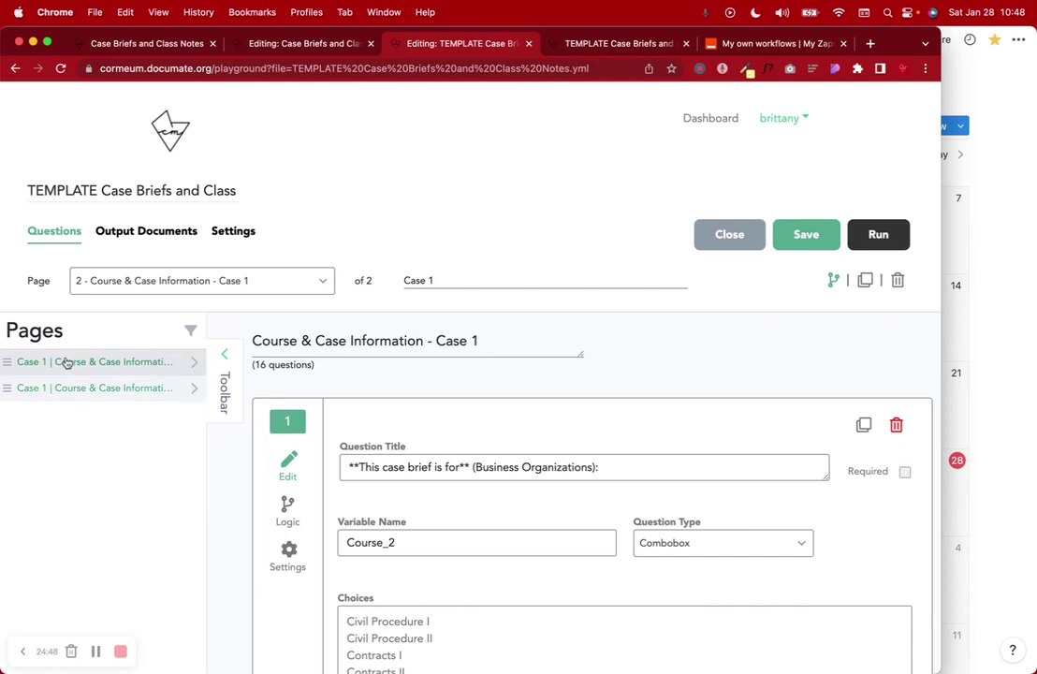
click(481, 341)
click(449, 278)
text(2)
key(BackSpace)
key(BackSpace)
text(2)
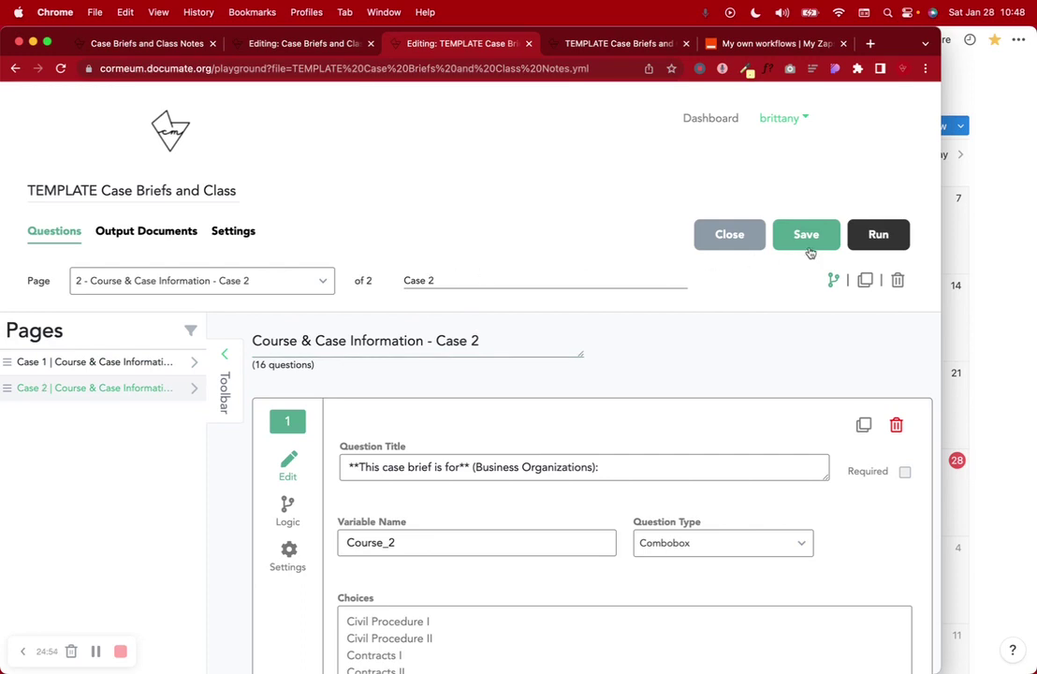
Step: Reload the running template form, answer Yes to briefing another case on the Case 1 page, and continue to the following page
click(572, 44)
click(60, 68)
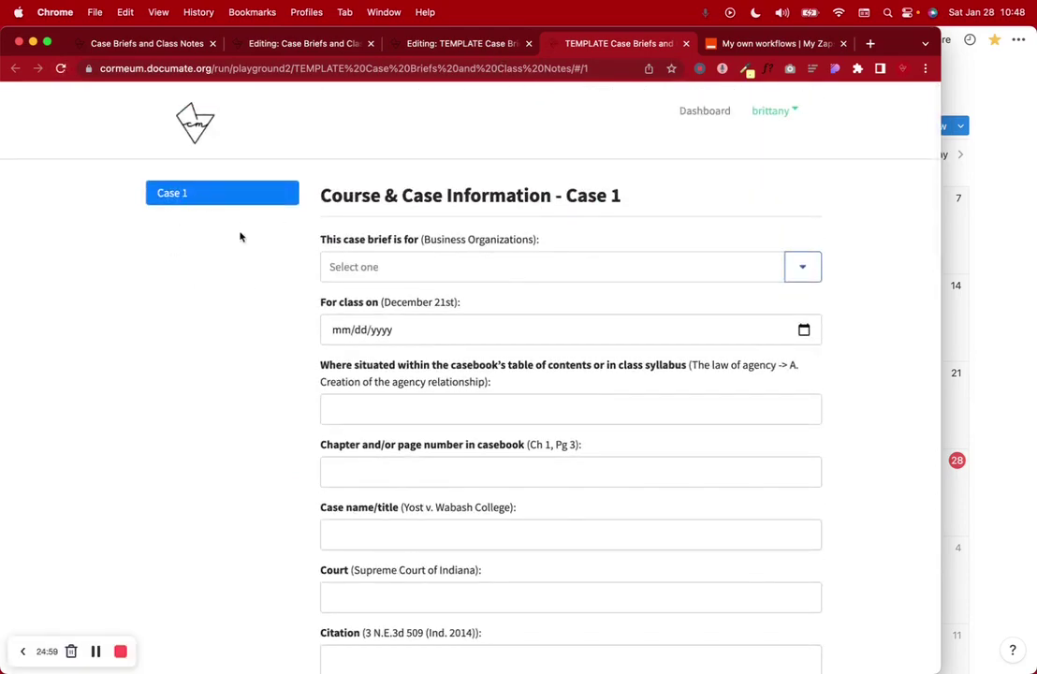
scroll(479, 389, down, 15)
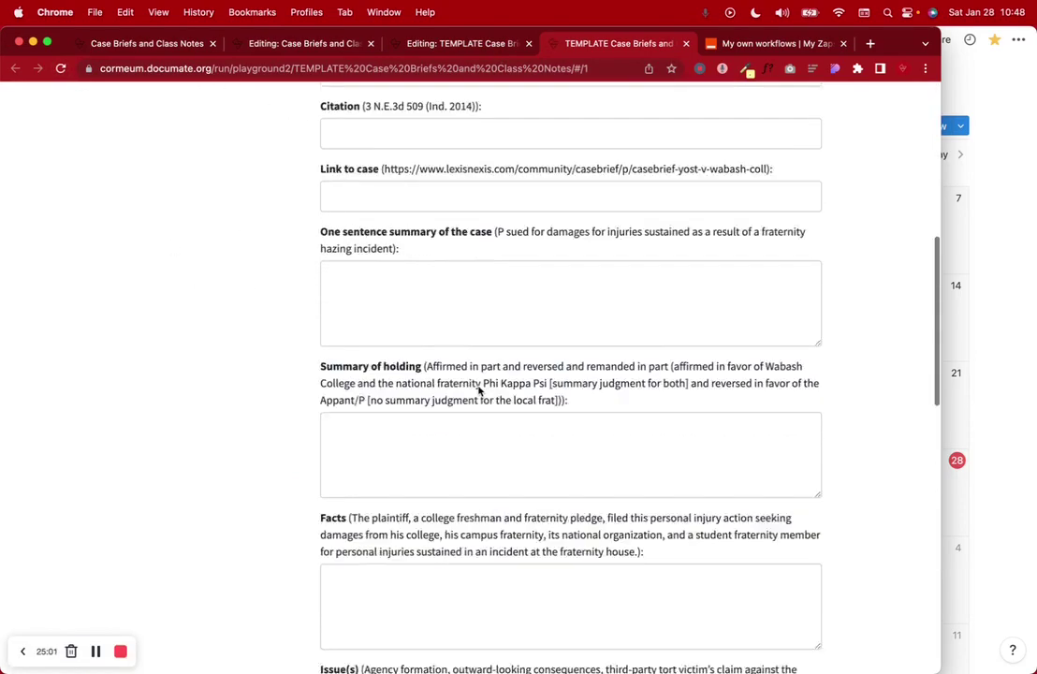
click(366, 473)
click(370, 568)
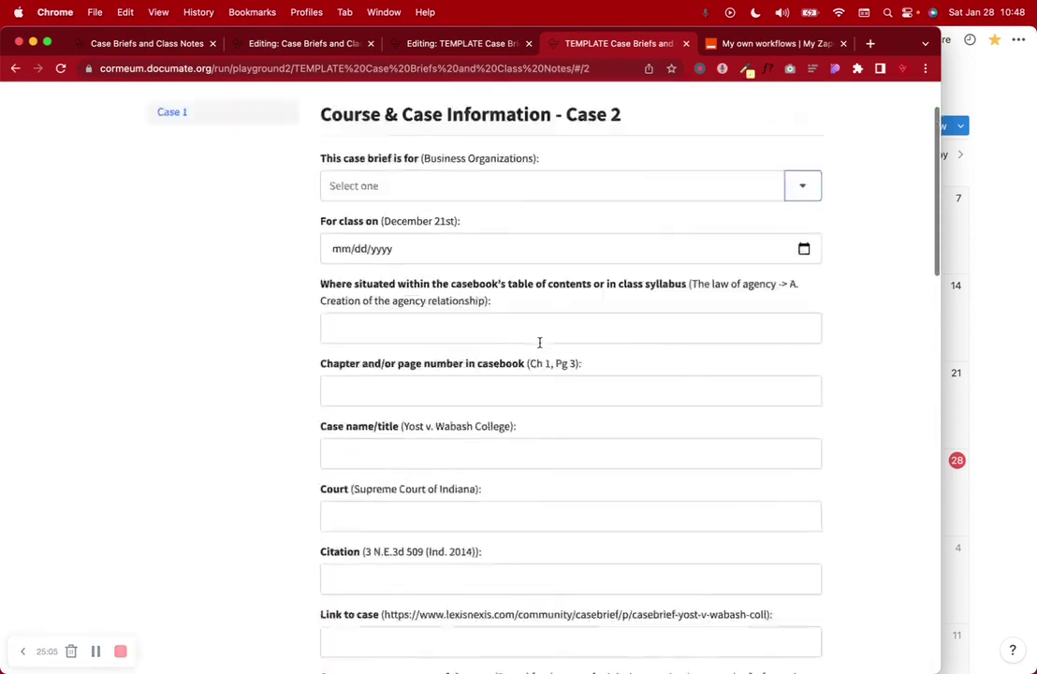
Step: Examine the running form's Case 2 page, including its heading, course choices and remaining questions
drag(337, 201, 637, 206)
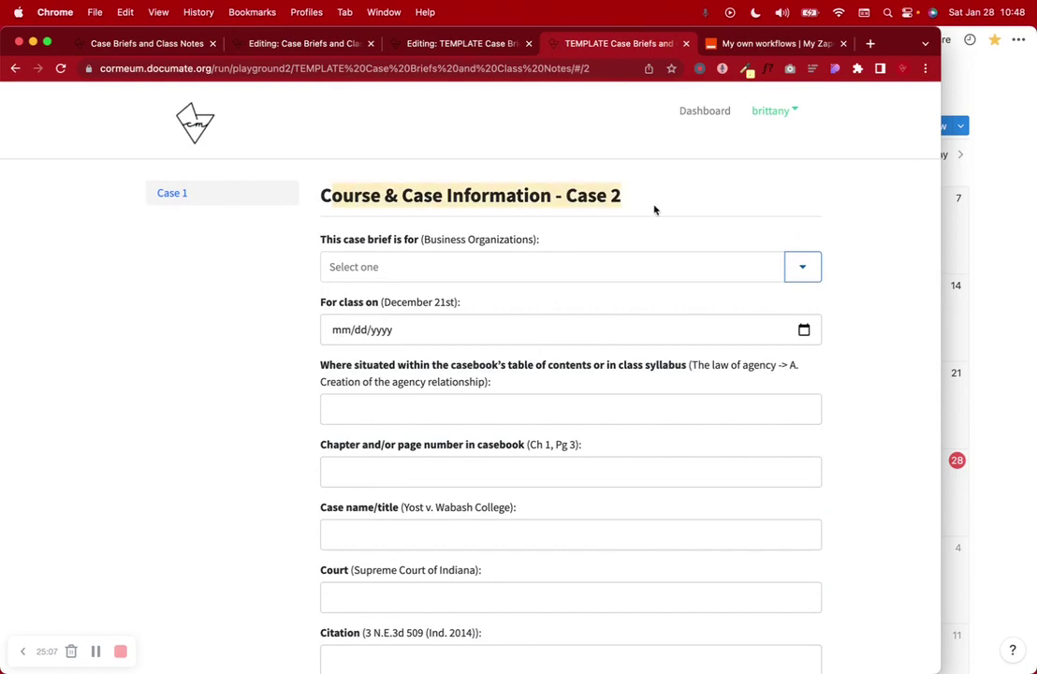
click(802, 267)
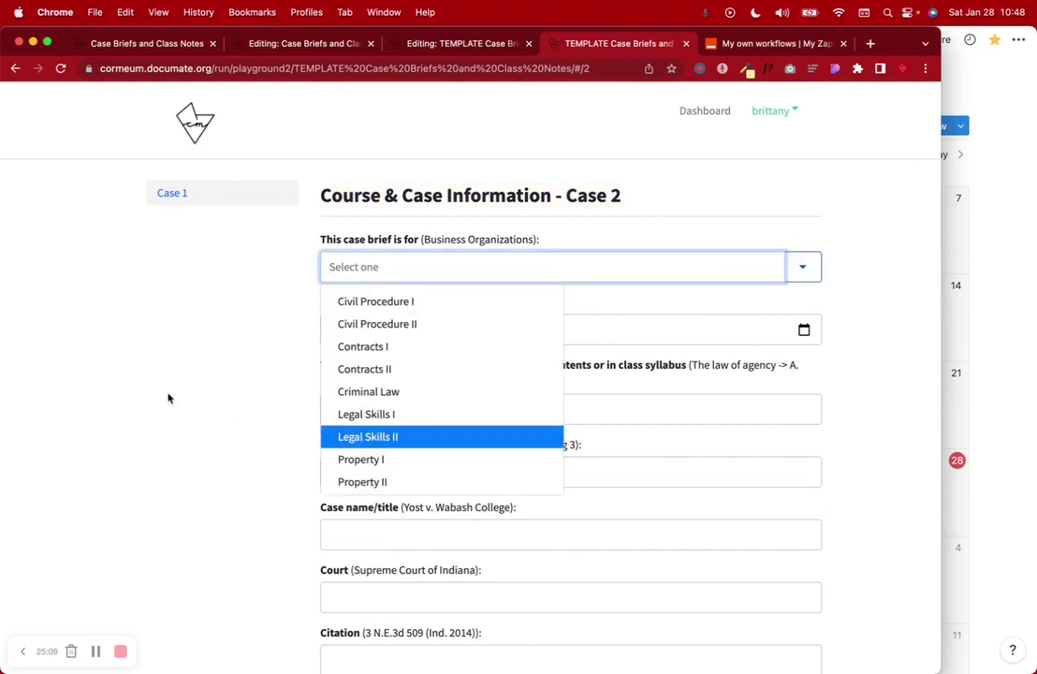
scroll(150, 398, down, 1)
scroll(149, 398, down, 15)
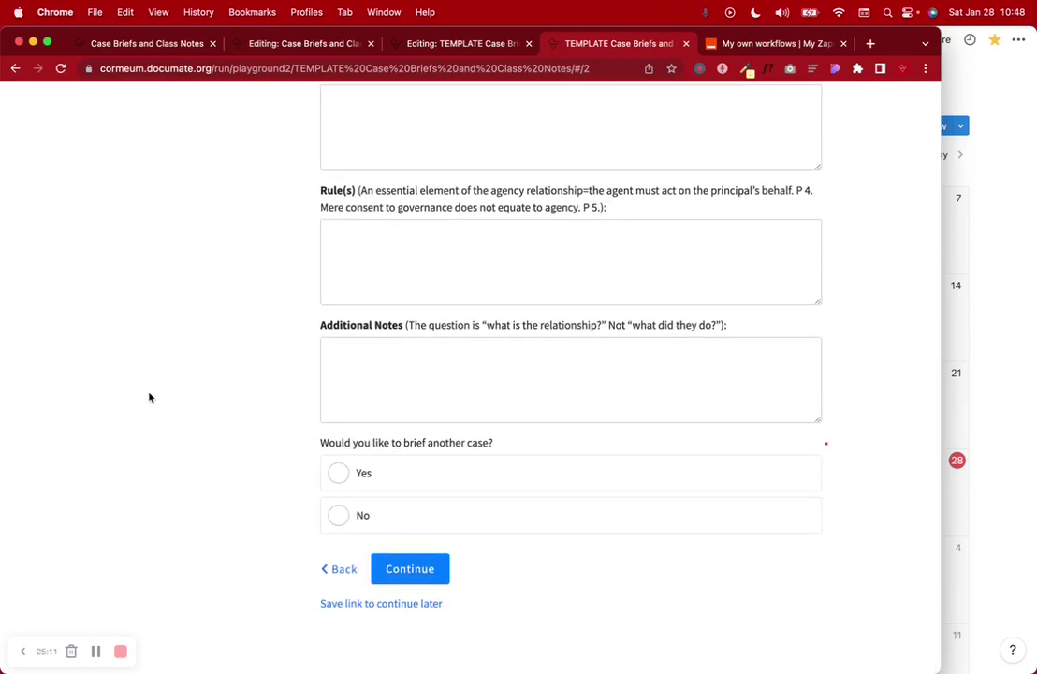
scroll(275, 426, up, 15)
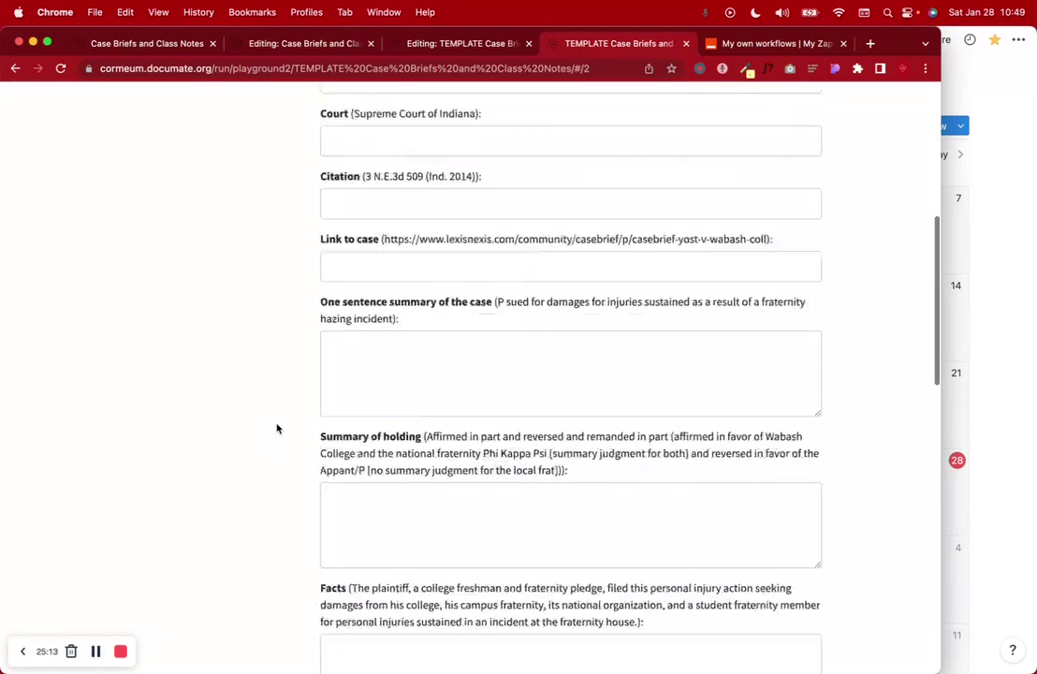
Step: Set the template's document completion message to "Thank you!" and save the workflow
click(450, 44)
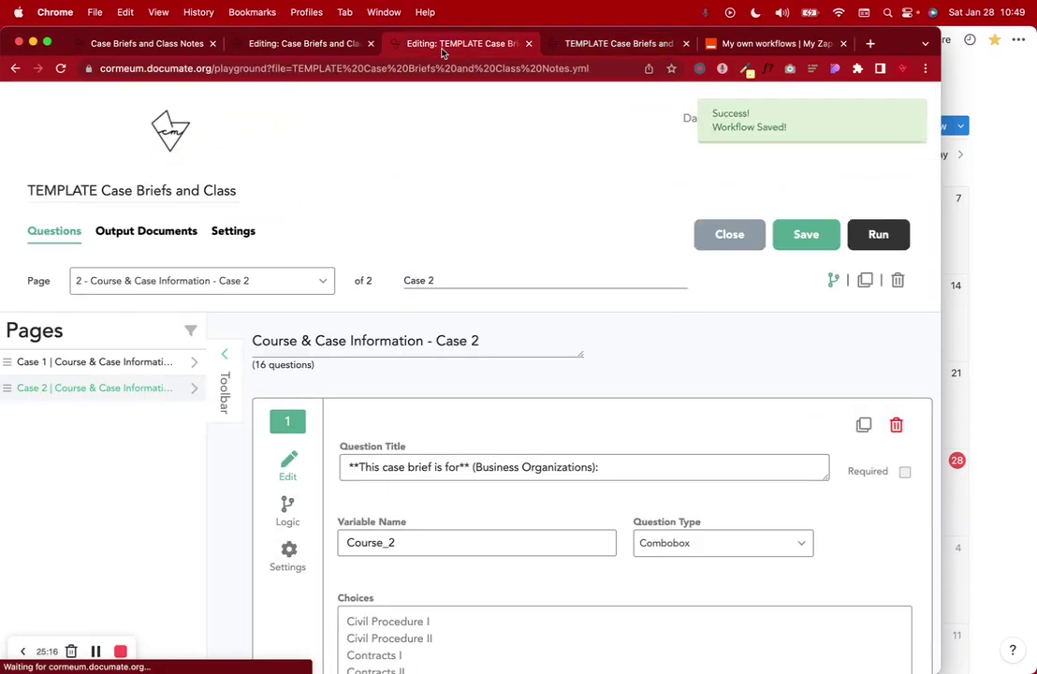
click(224, 237)
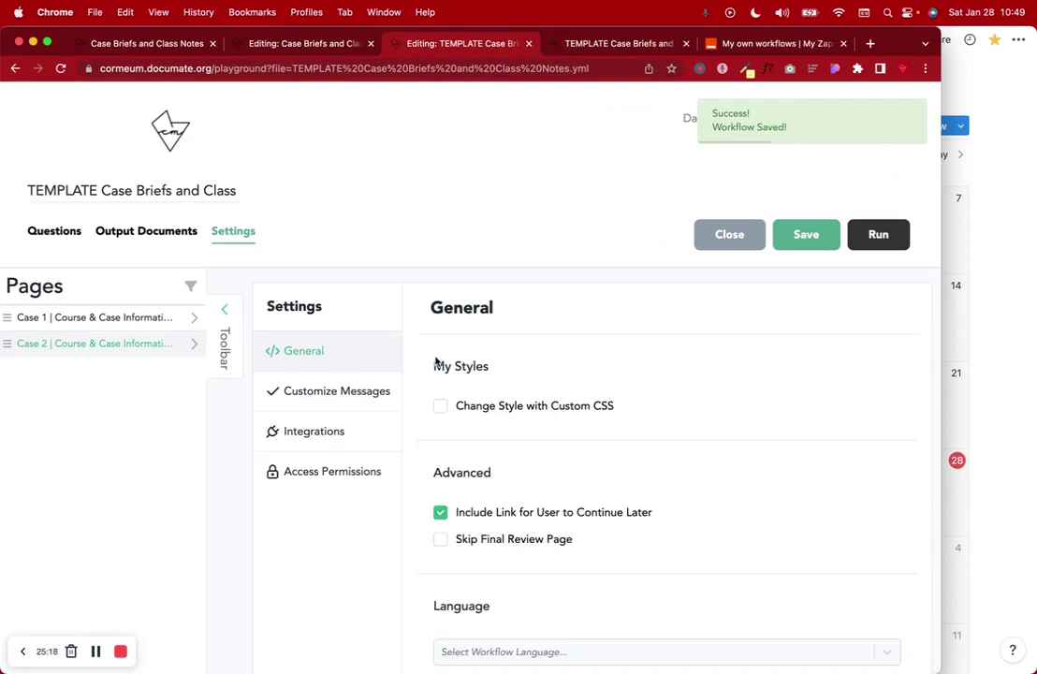
click(322, 395)
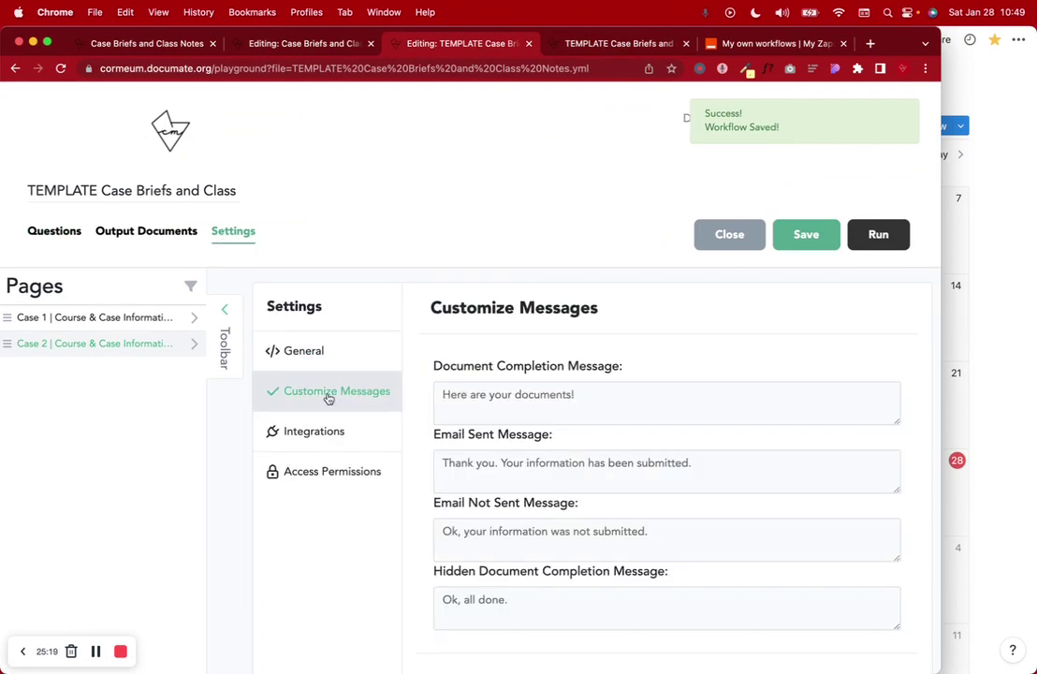
triple_click(528, 394)
text(Thanks)
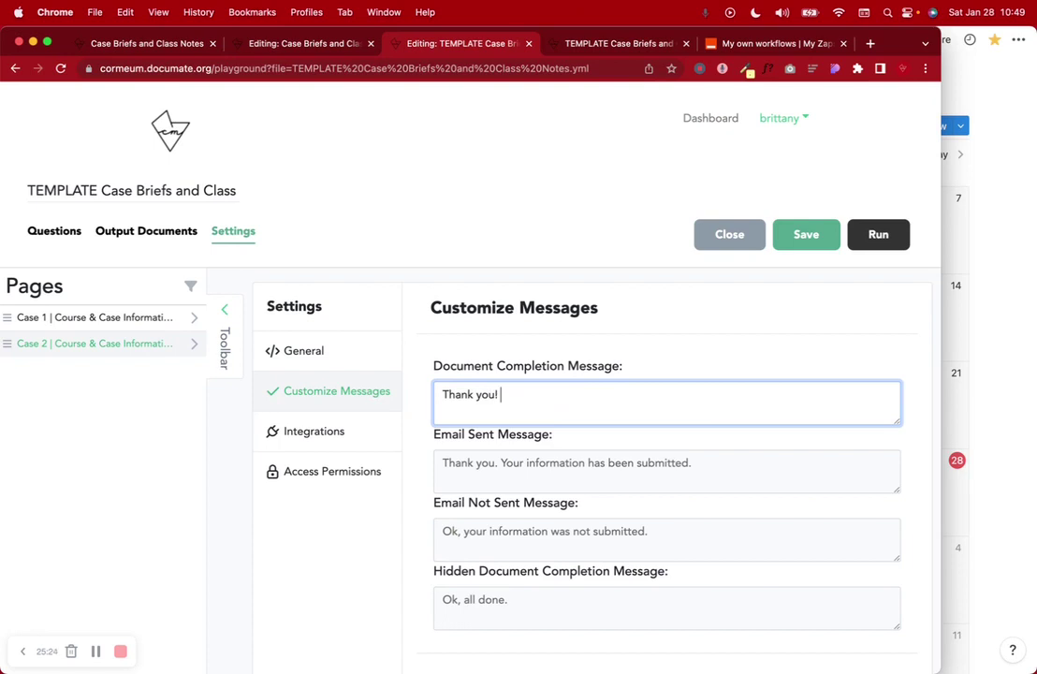
click(792, 239)
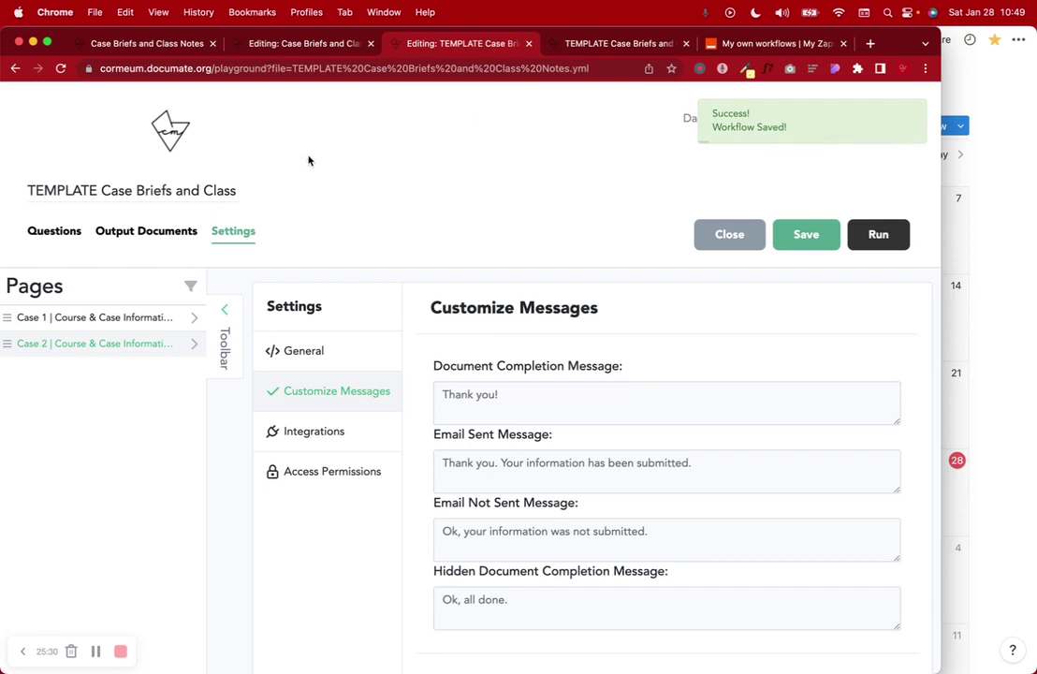
Step: Reload the running template form and open the workflow dashboard in a new browser tab
click(583, 46)
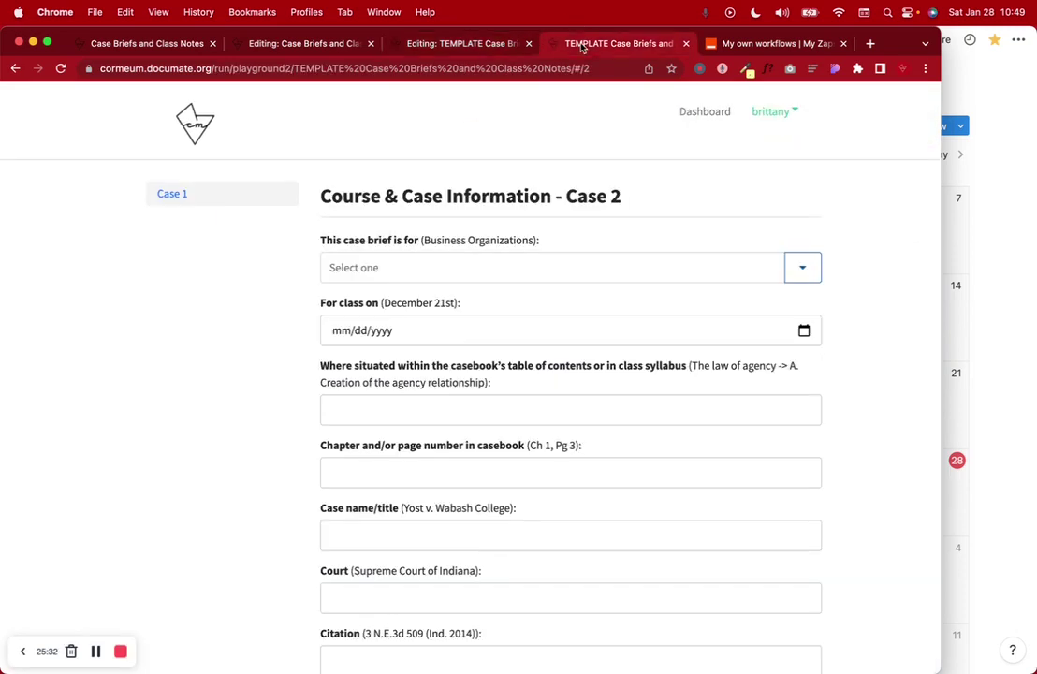
click(60, 69)
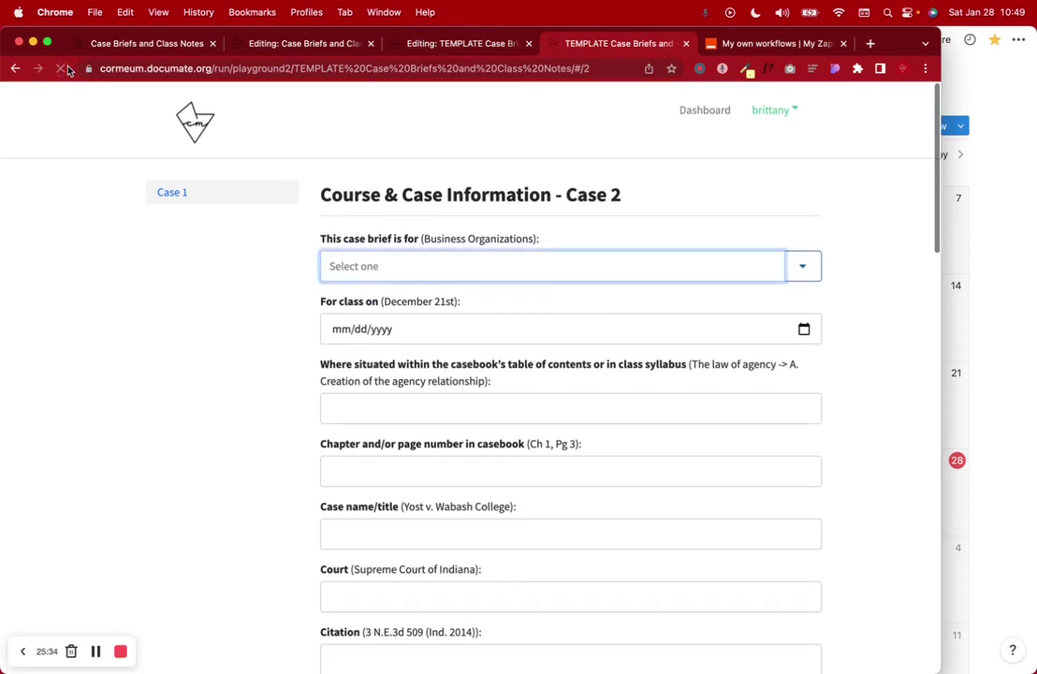
click(770, 110)
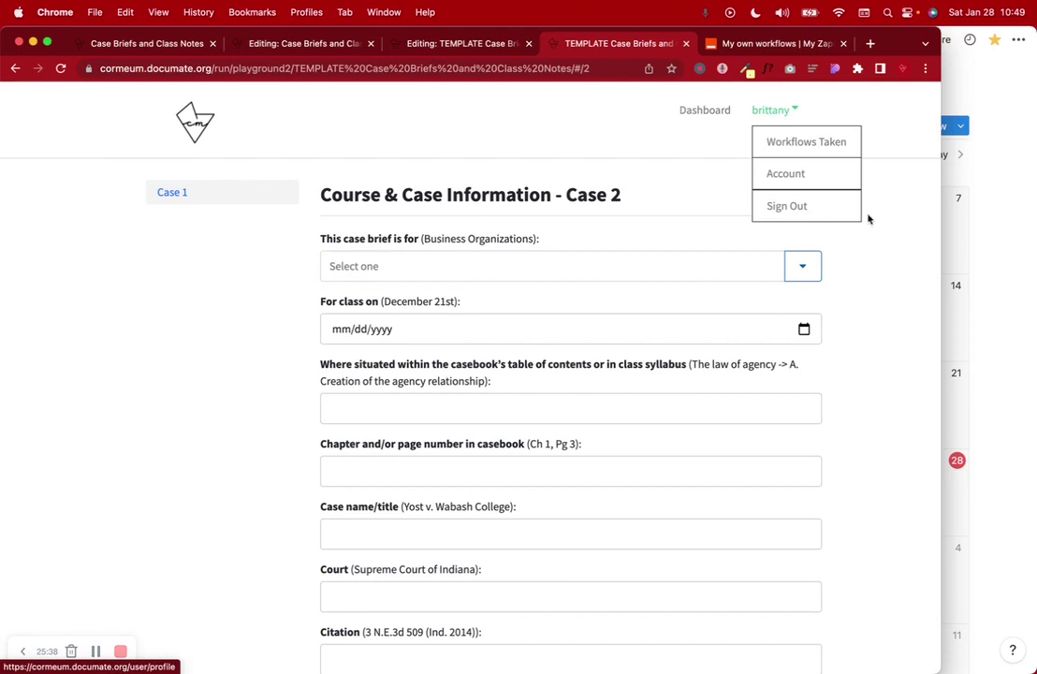
click(869, 254)
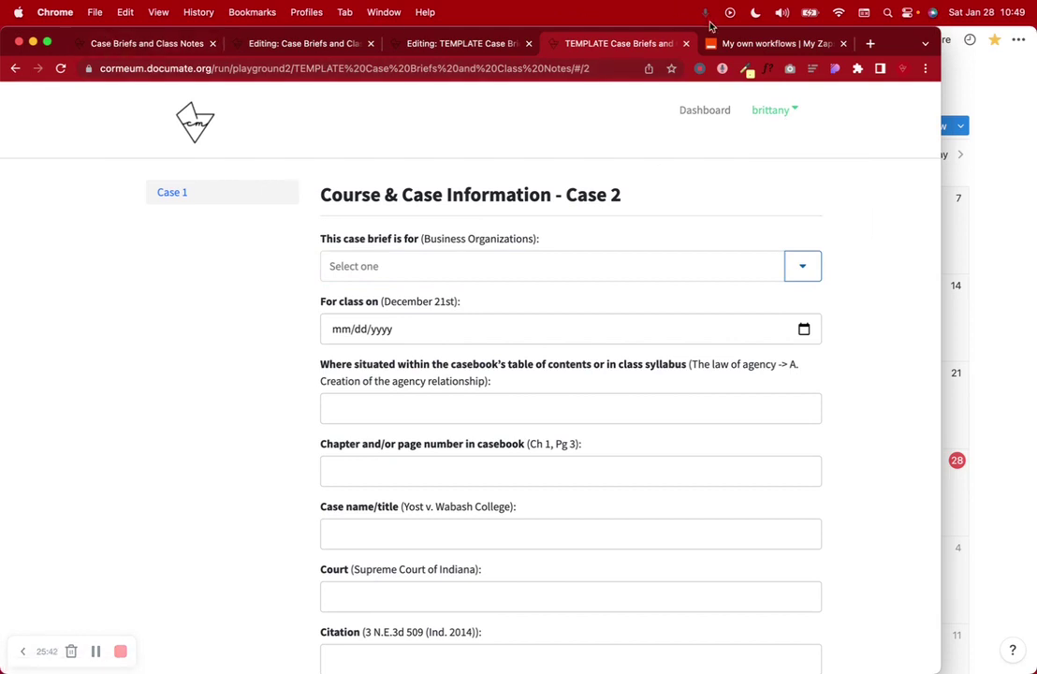
right_click(696, 113)
click(722, 116)
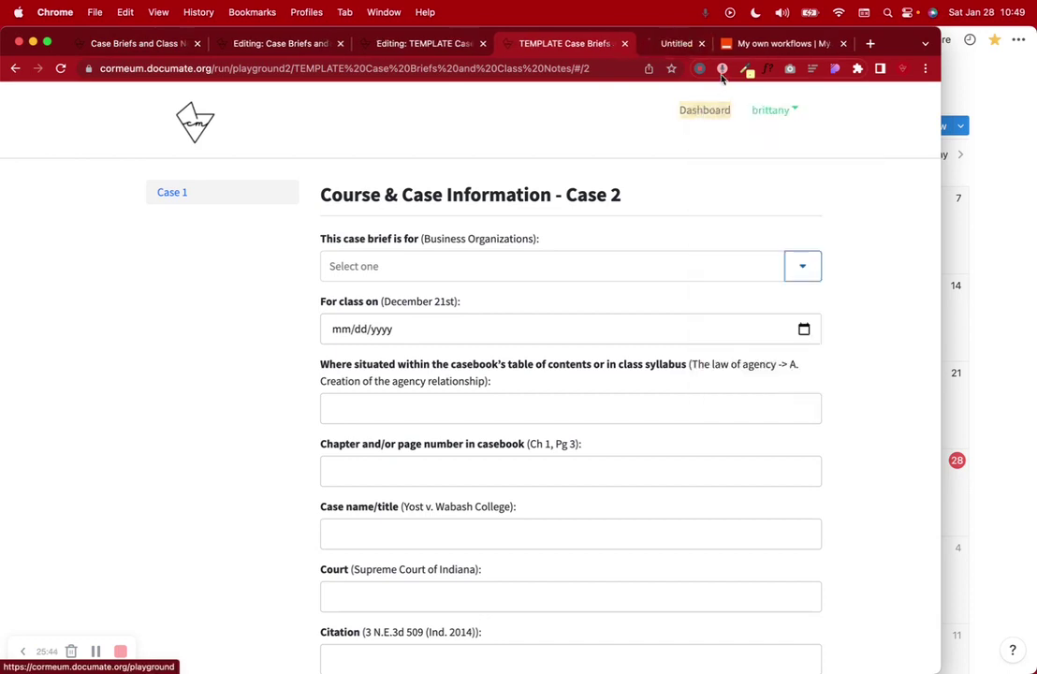
click(655, 47)
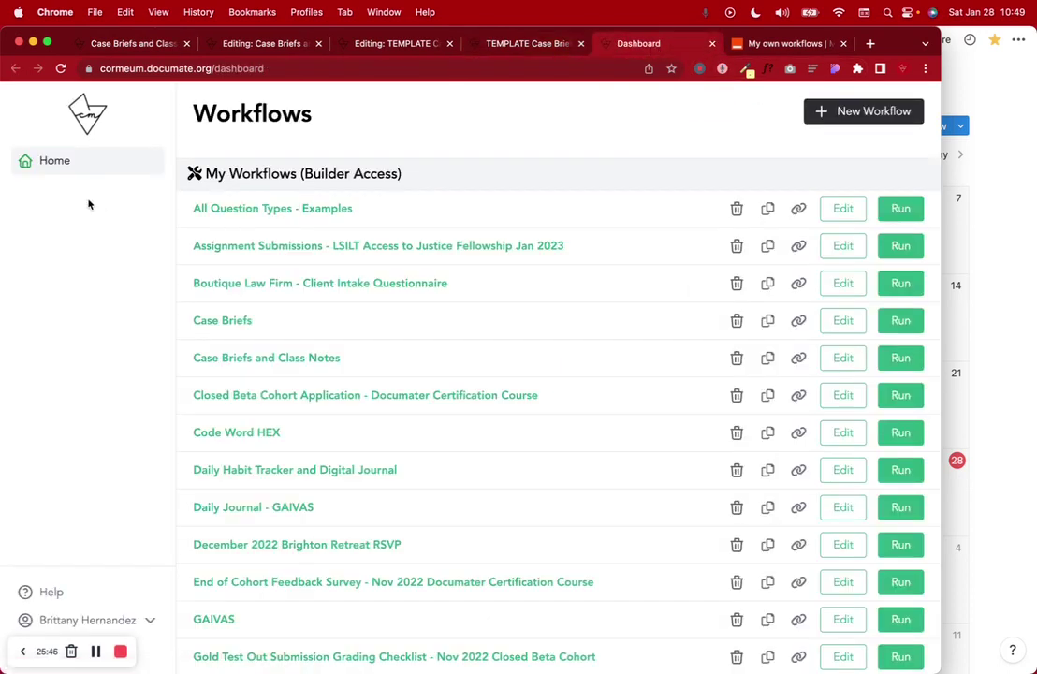
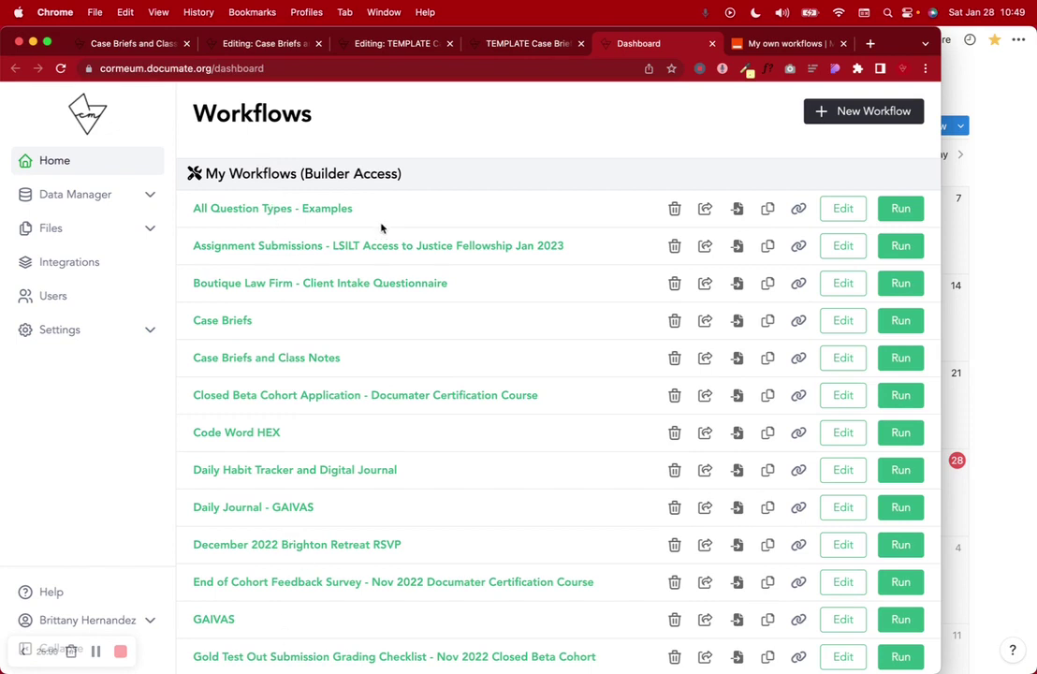
Step: Open the data manager's by-workflow view and display the submissions of TEMPLATE Case Briefs and Class Notes
click(75, 194)
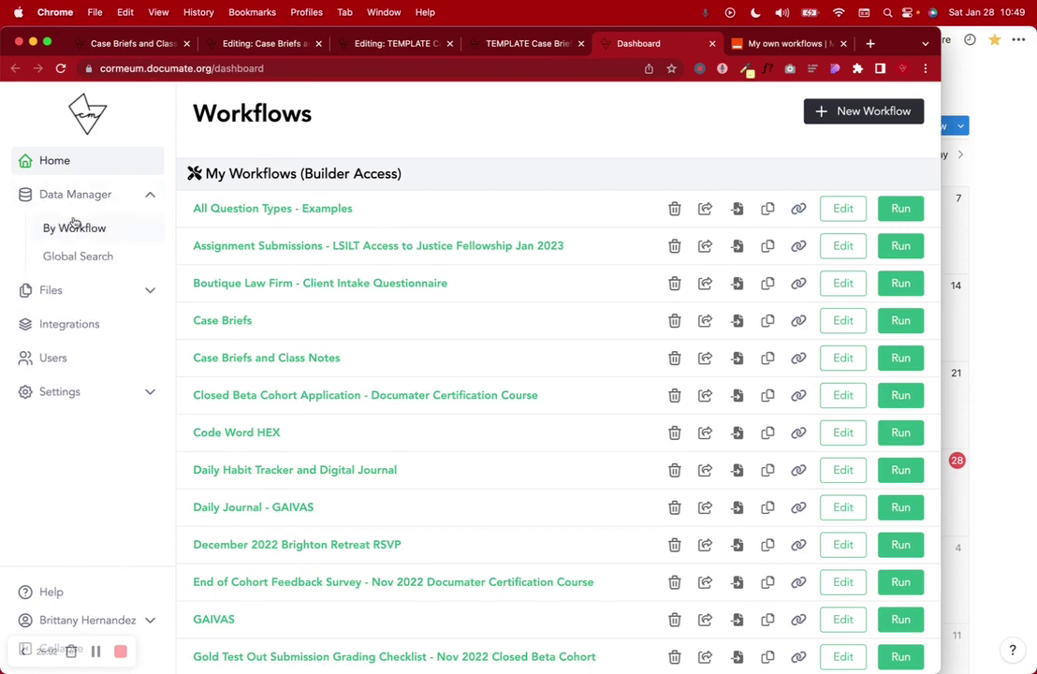
click(75, 226)
click(329, 112)
click(346, 141)
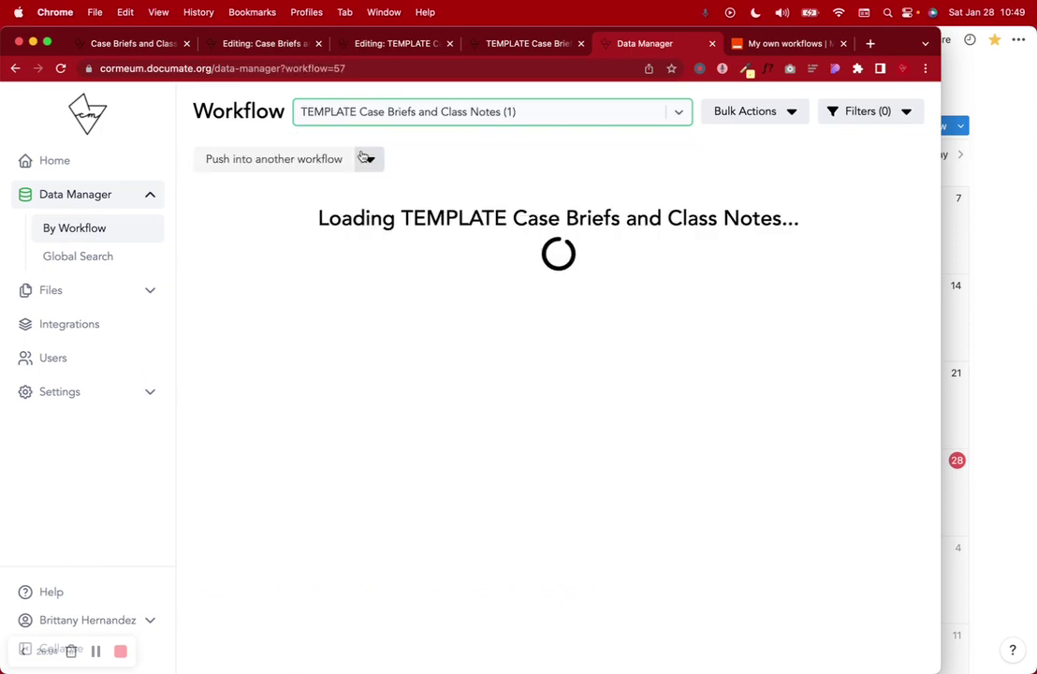
scroll(537, 287, right, 3)
scroll(537, 287, left, 3)
Step: Switch the data manager to the submissions of the original Case Briefs and Class Notes workflow
click(371, 114)
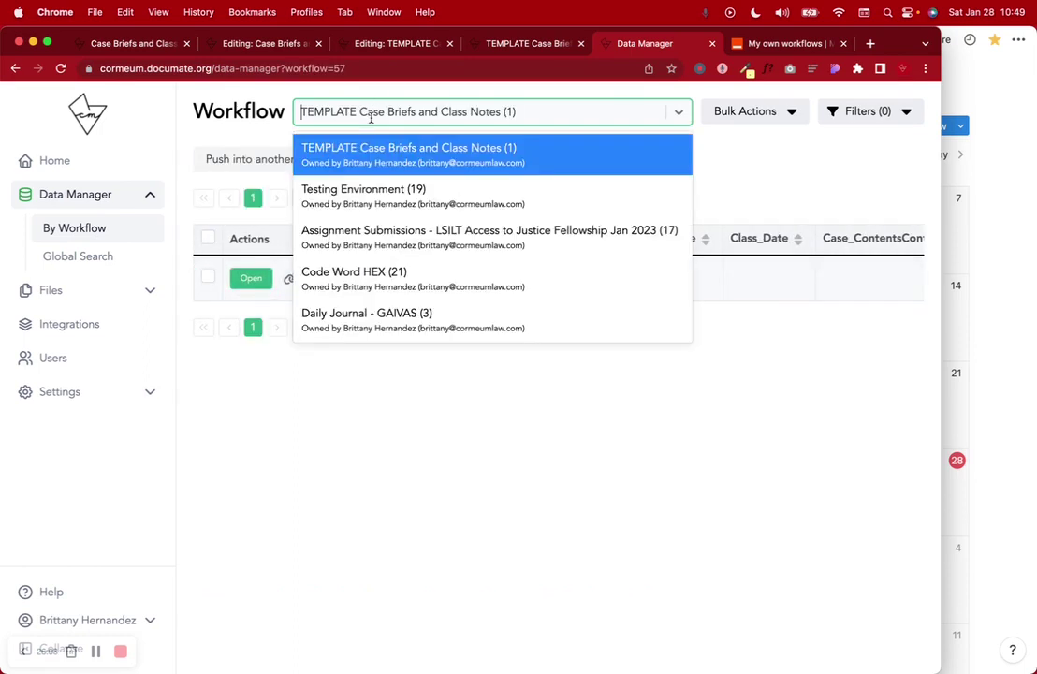
scroll(377, 224, down, 5)
scroll(379, 224, down, 8)
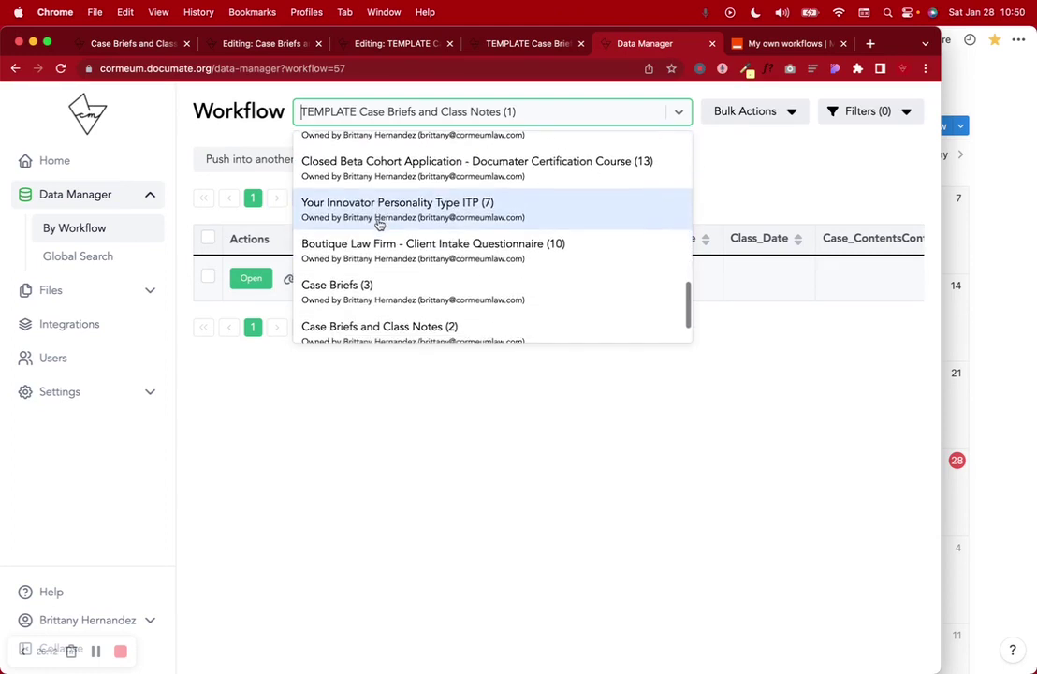
scroll(378, 225, down, 2)
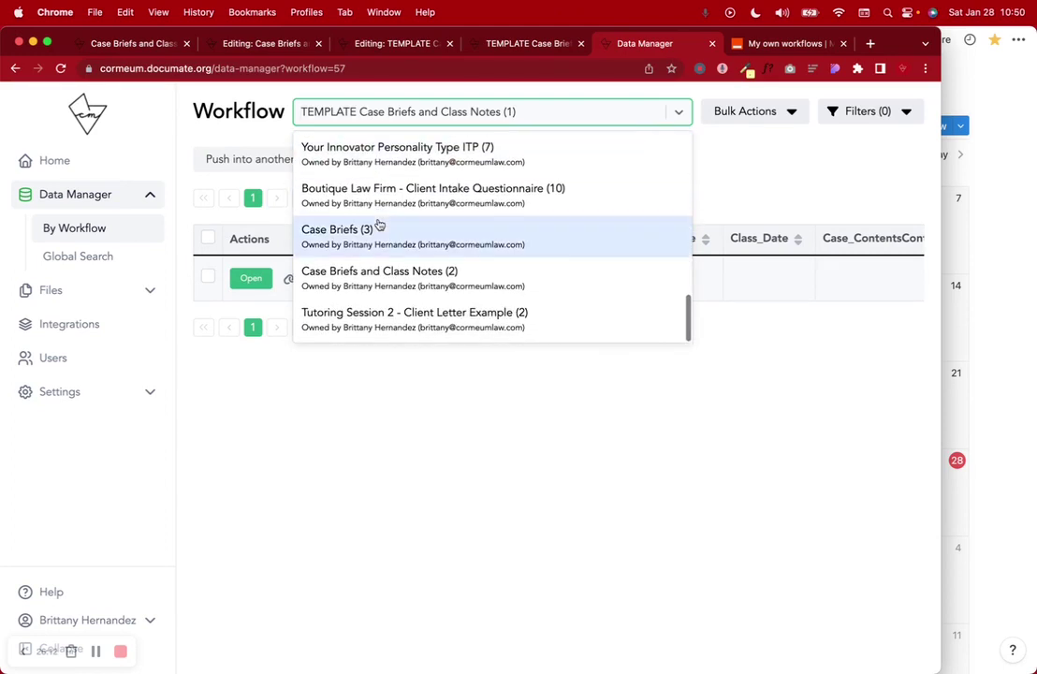
click(390, 283)
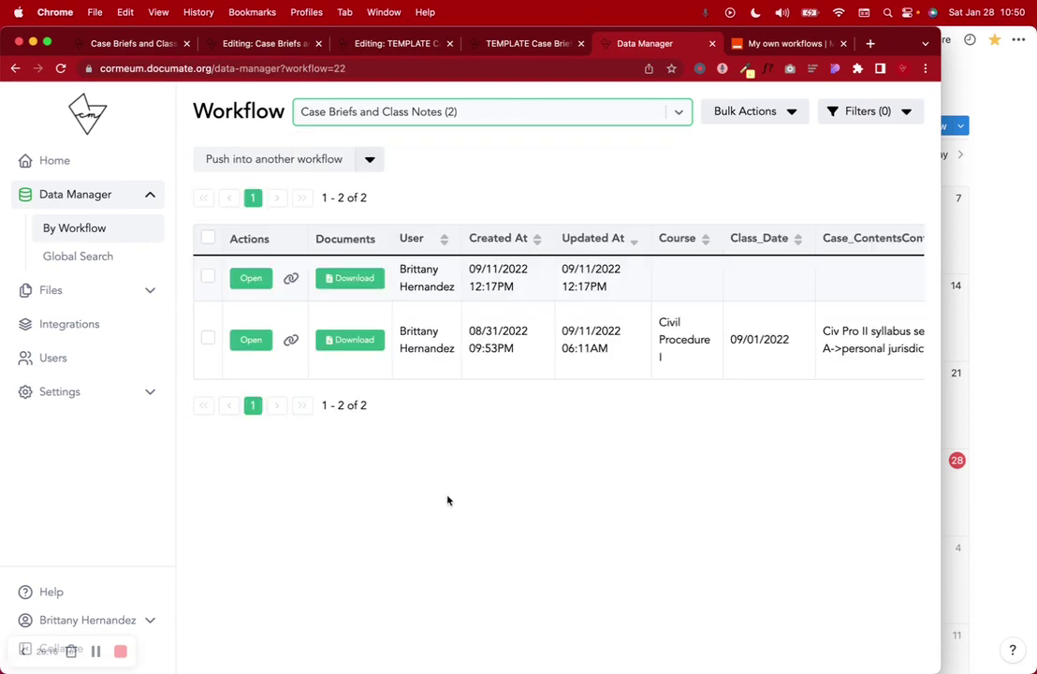
Step: Examine the data columns recorded for the Case Briefs and Class Notes submissions, including the second case's fields
scroll(555, 281, right, 10)
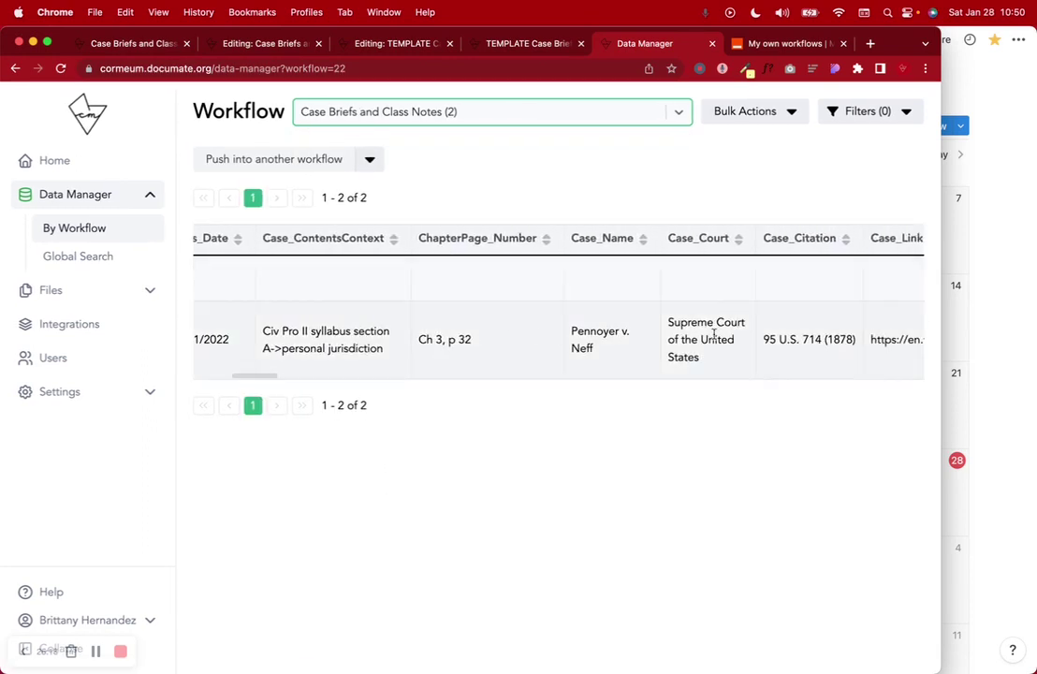
scroll(713, 332, right, 20)
scroll(713, 332, right, 20)
scroll(713, 334, right, 5)
scroll(714, 334, left, 20)
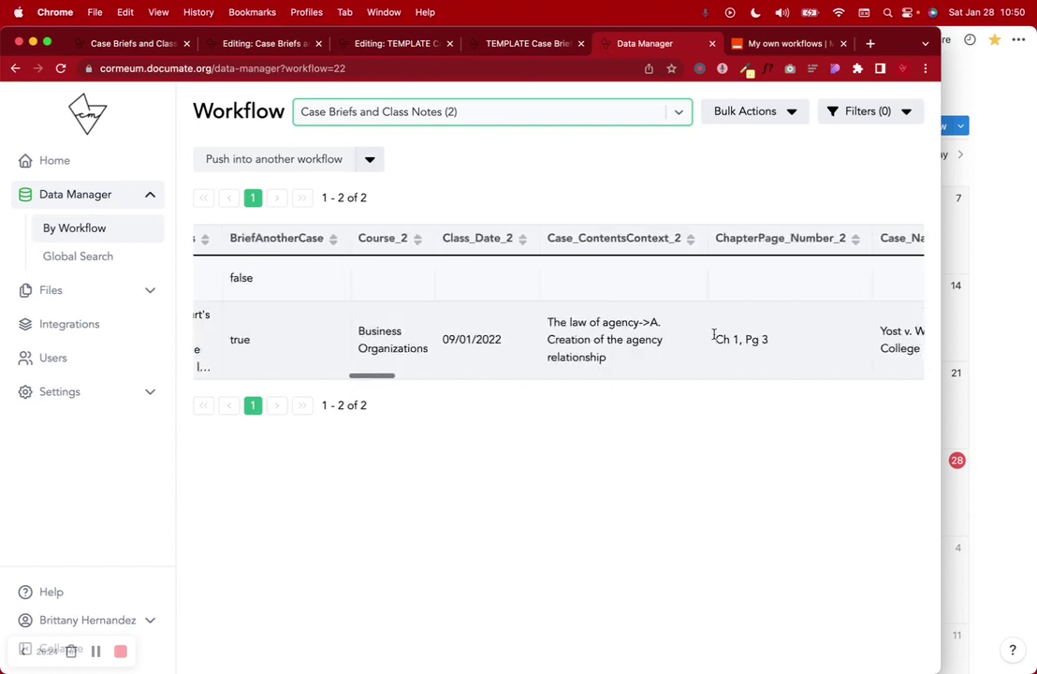
scroll(713, 335, left, 15)
Step: Download the documents of the Civil Procedure I submission, unpack the zip in Downloads and open the extracted folder
click(291, 339)
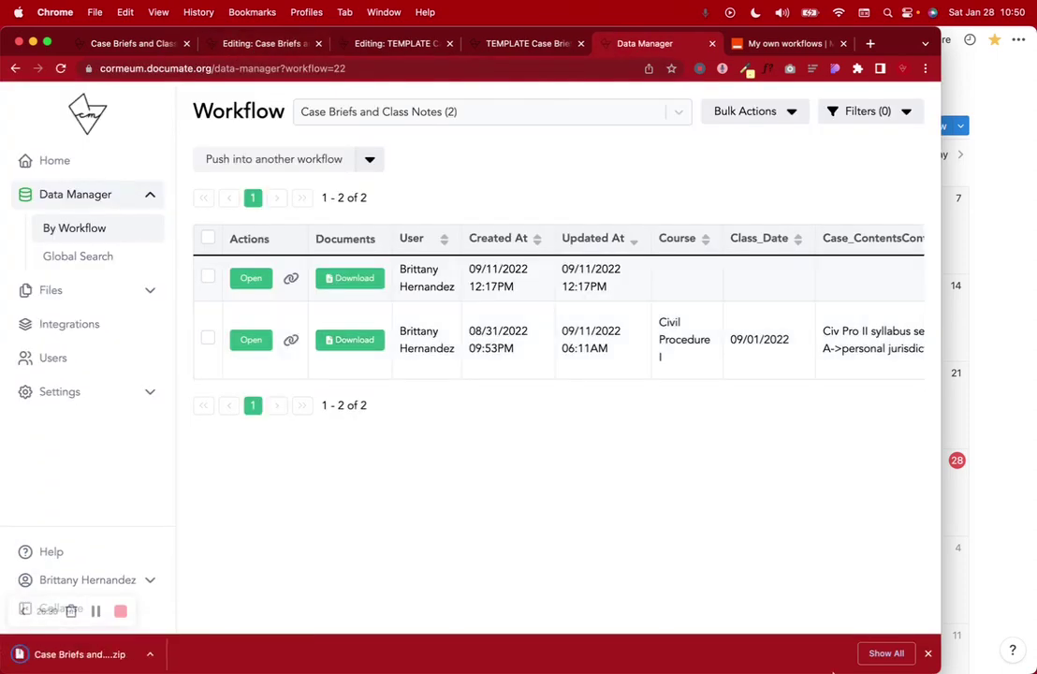
mouse_move(850, 652)
click(918, 652)
click(923, 507)
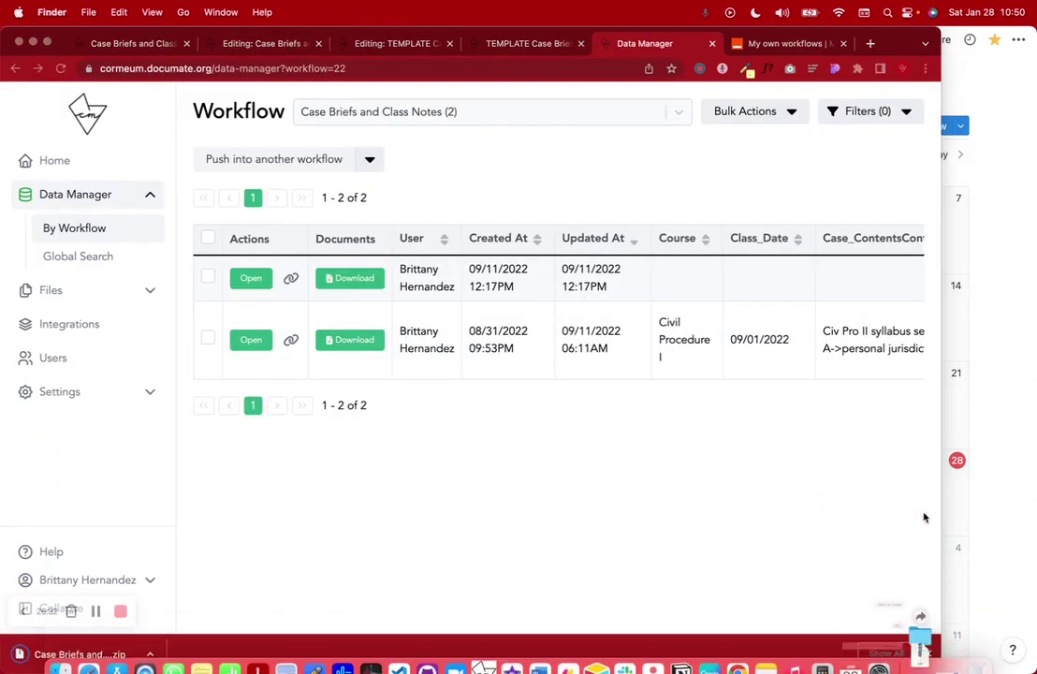
double_click(435, 182)
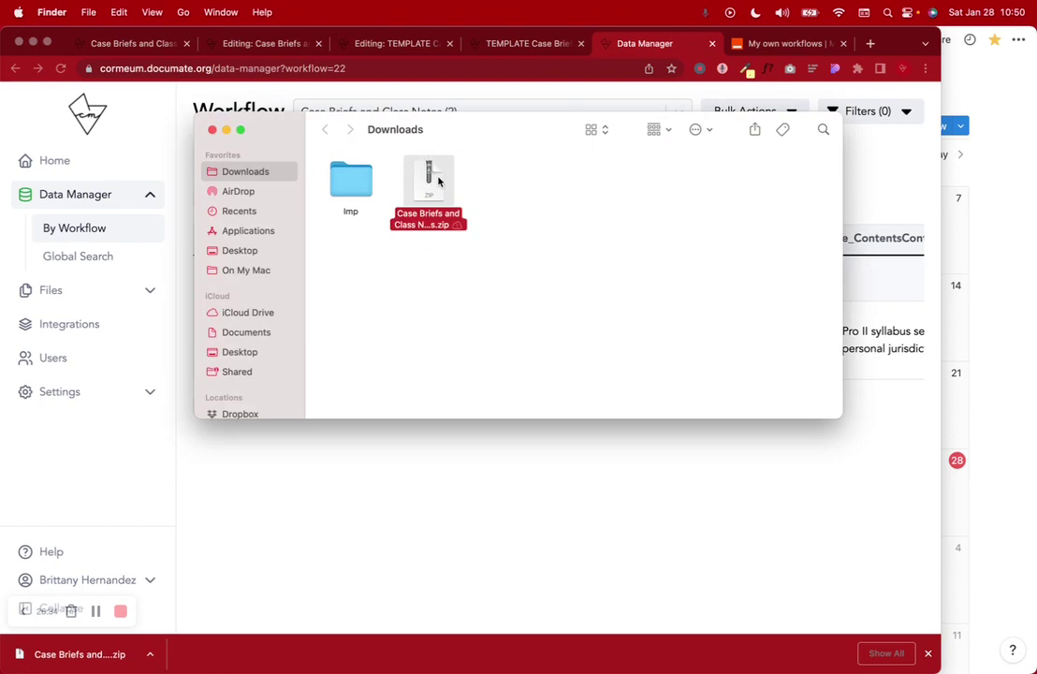
double_click(445, 192)
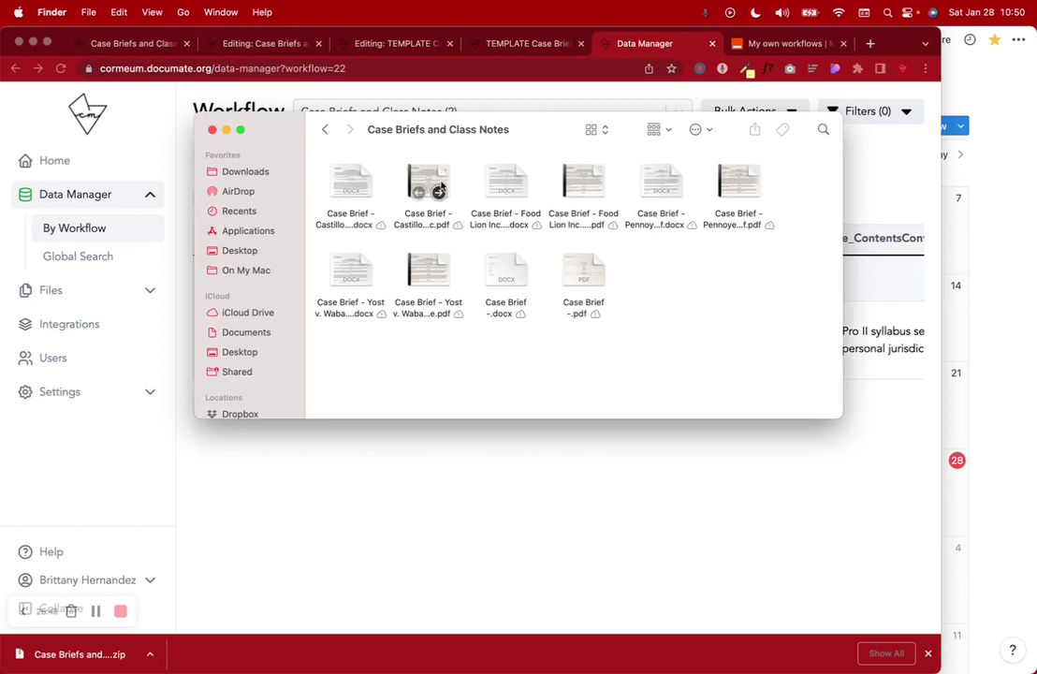
Step: Open the Castillo v. Case Farms of Ohio case brief PDF, review both pages and close it
double_click(428, 182)
key(super+minus)
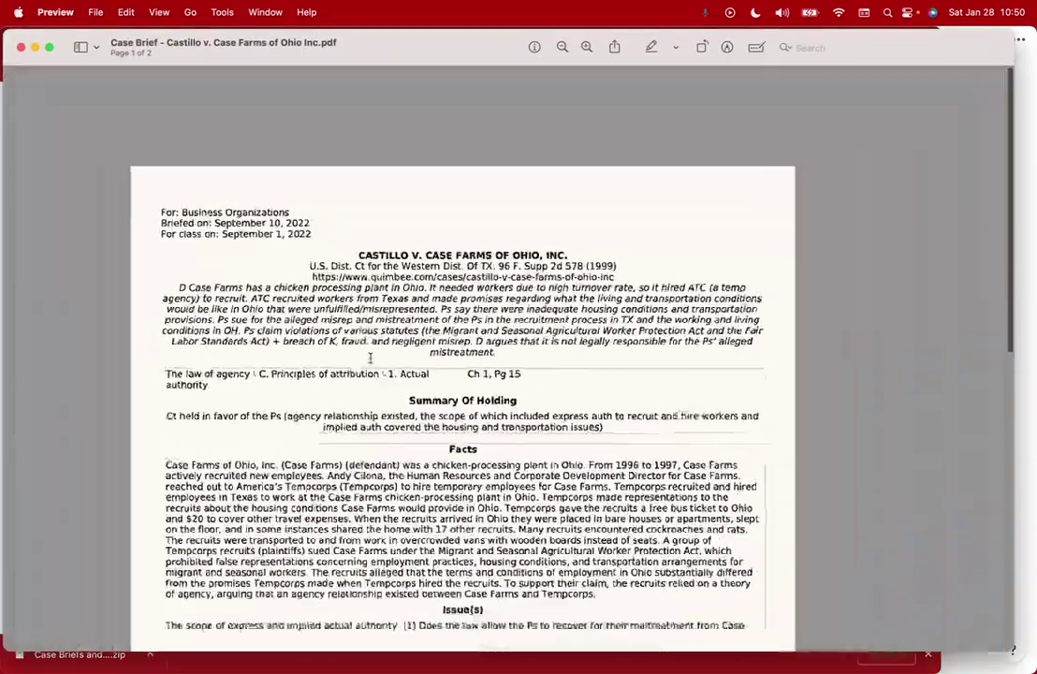
scroll(370, 358, down, 15)
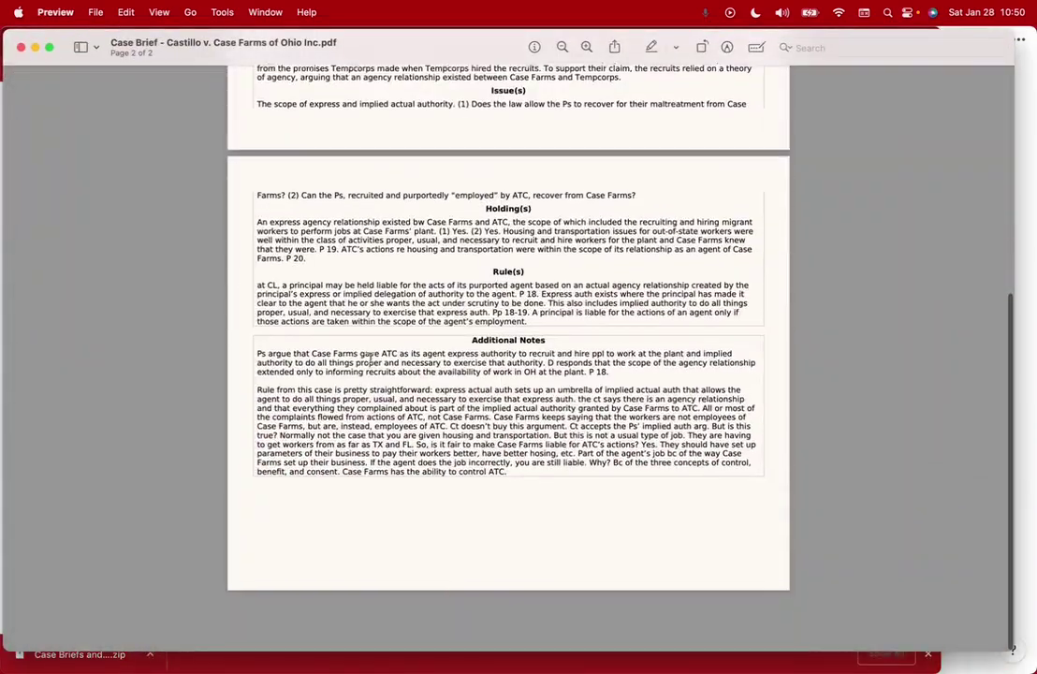
scroll(370, 357, up, 10)
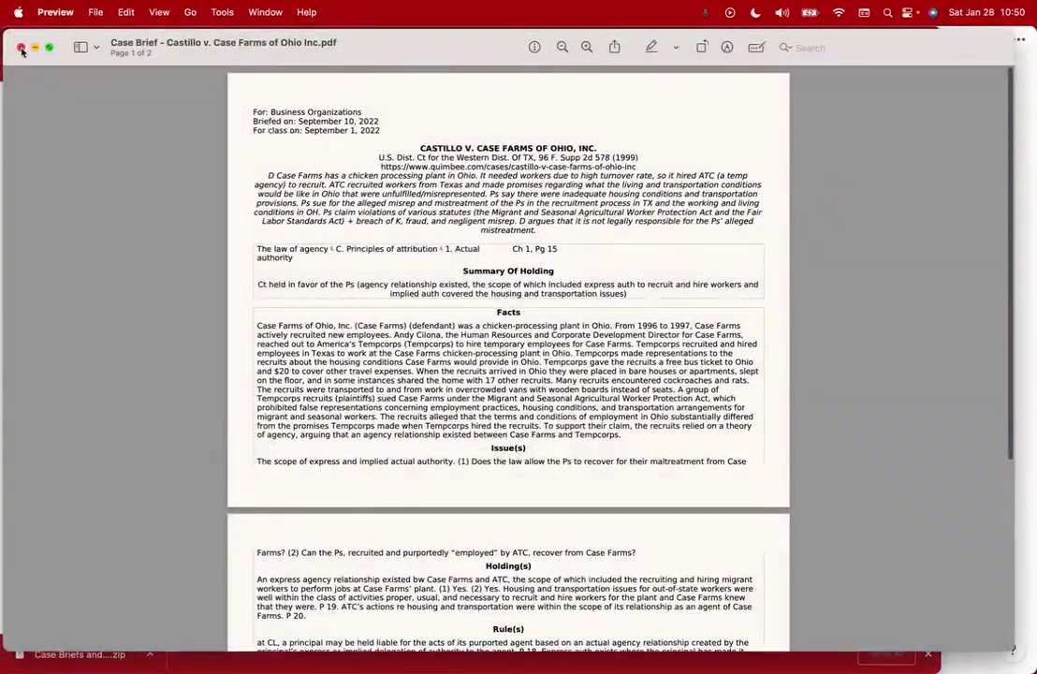
click(21, 47)
Step: Close the file window and the browser's download bar, and move the downloaded case brief files to the trash
click(211, 130)
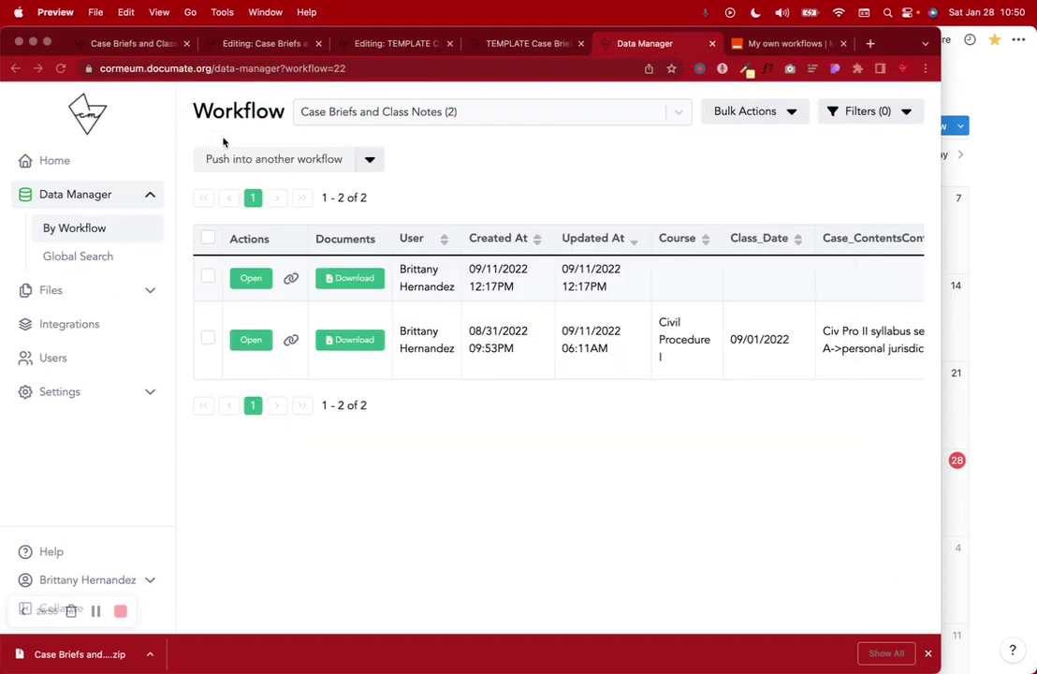
click(875, 614)
click(927, 653)
mouse_move(835, 669)
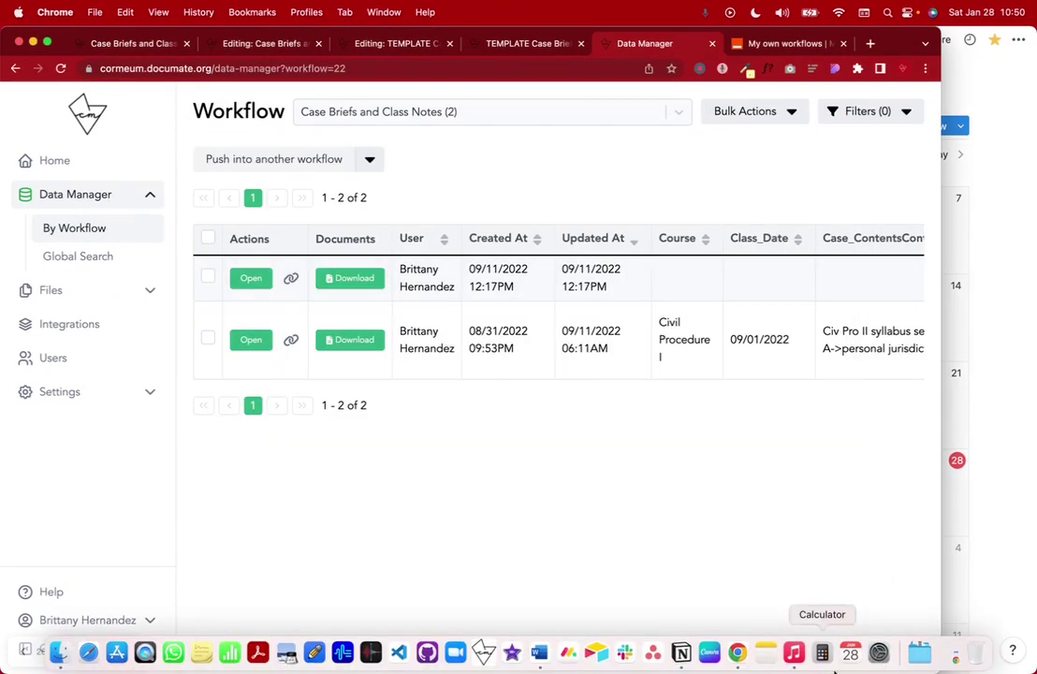
click(919, 653)
drag(925, 551, 983, 655)
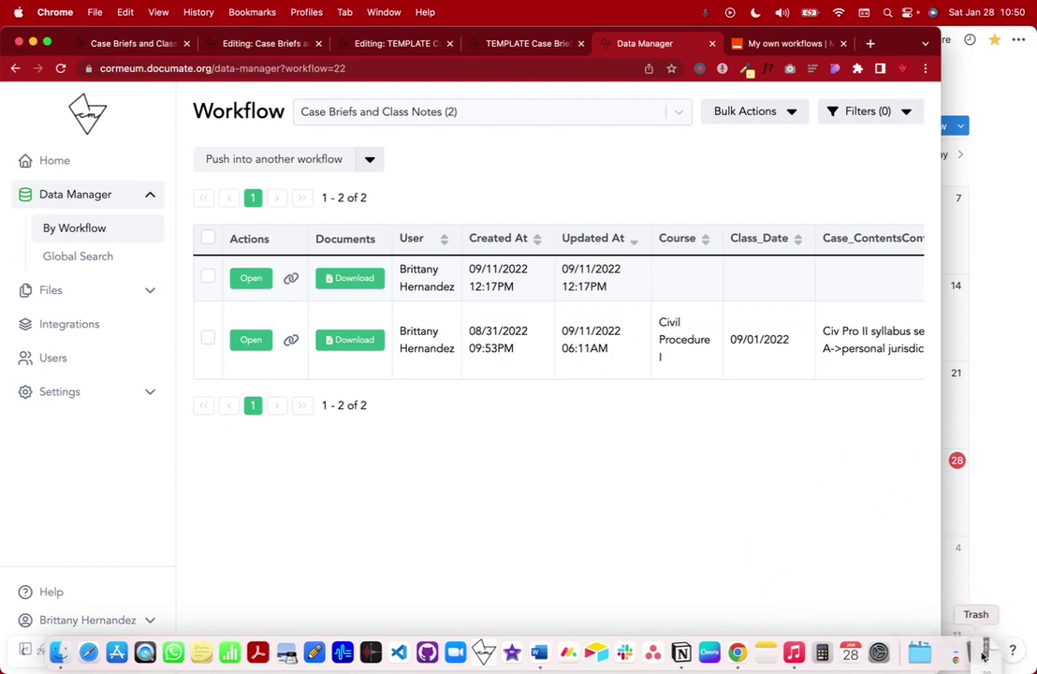
click(919, 652)
drag(916, 610, 976, 652)
click(920, 655)
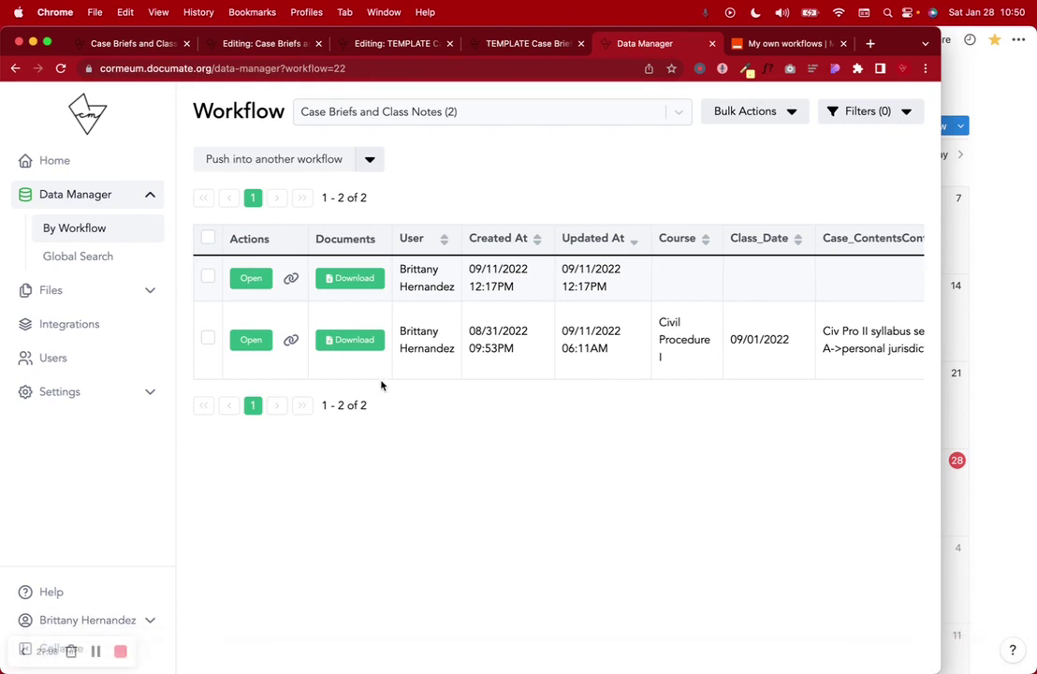
Step: Return to the workflow dashboard, and review the running template form's Case 2 page in its browser tab
click(64, 164)
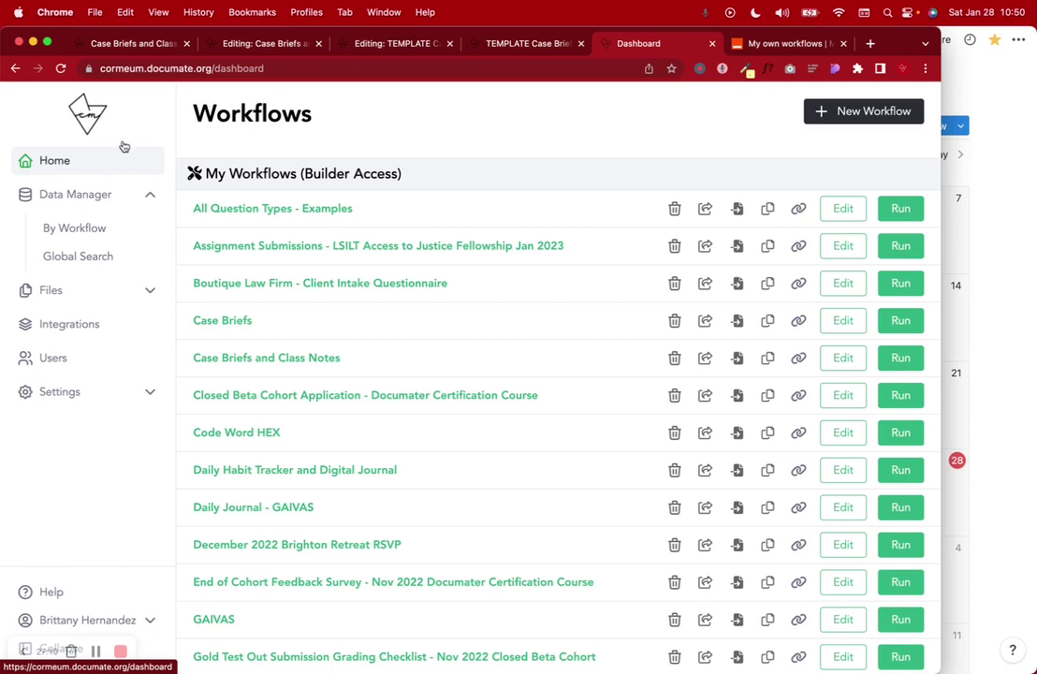
click(501, 47)
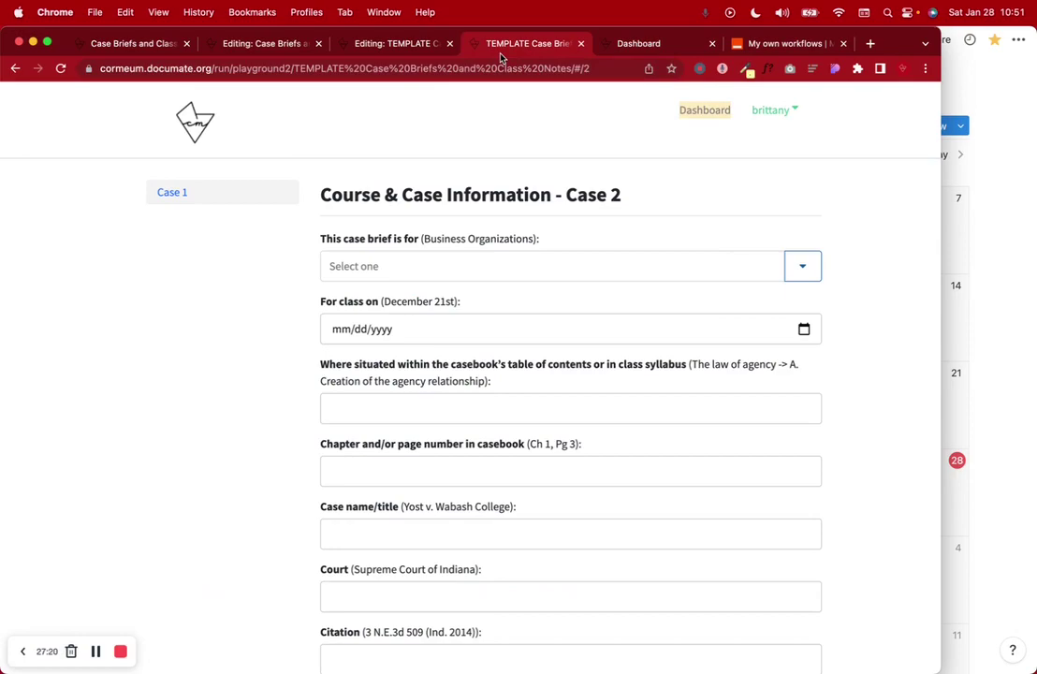
scroll(697, 142, down, 15)
scroll(704, 141, up, 12)
Step: Return to the template editor, show its questions and review the Case 2 page from beginning to end
click(397, 43)
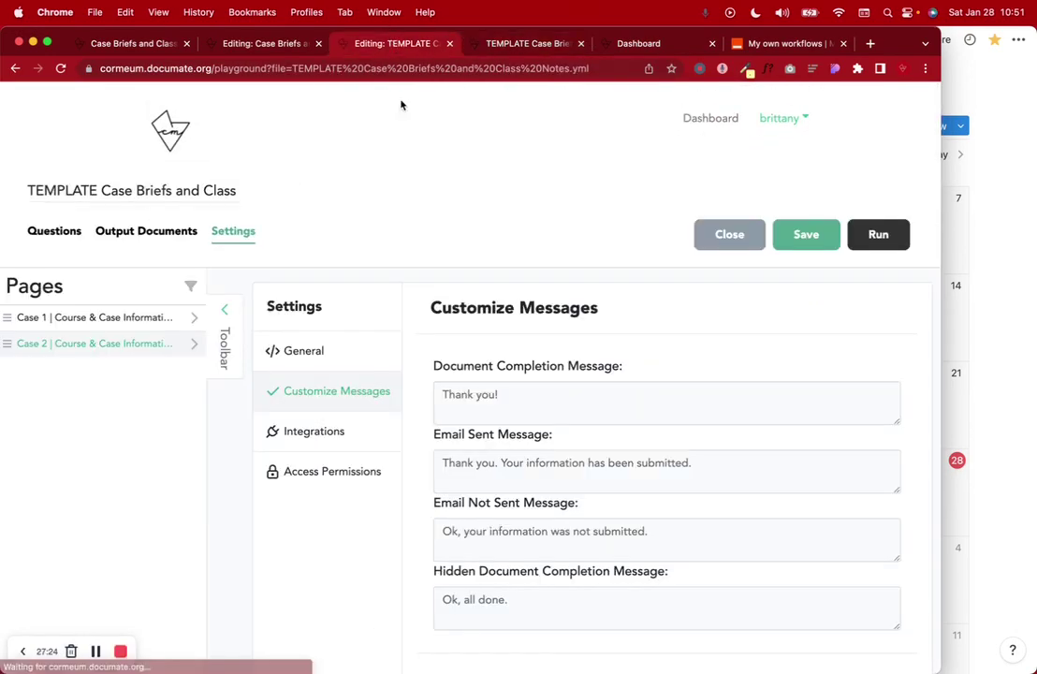
click(37, 233)
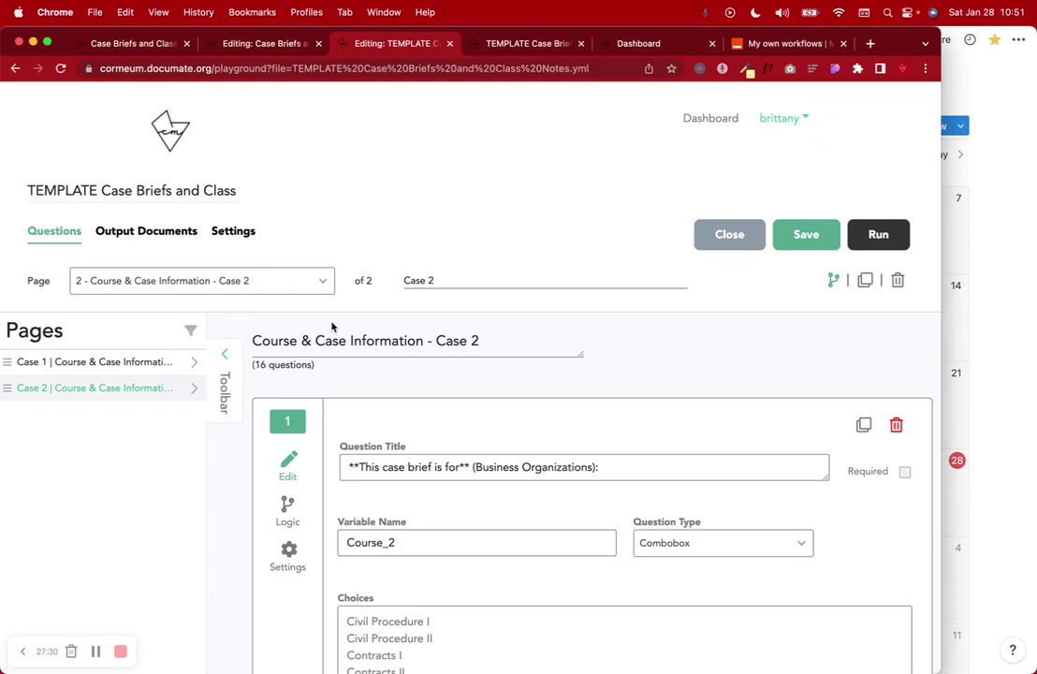
scroll(333, 326, down, 20)
scroll(332, 327, down, 10)
scroll(332, 327, up, 20)
scroll(398, 437, down, 2)
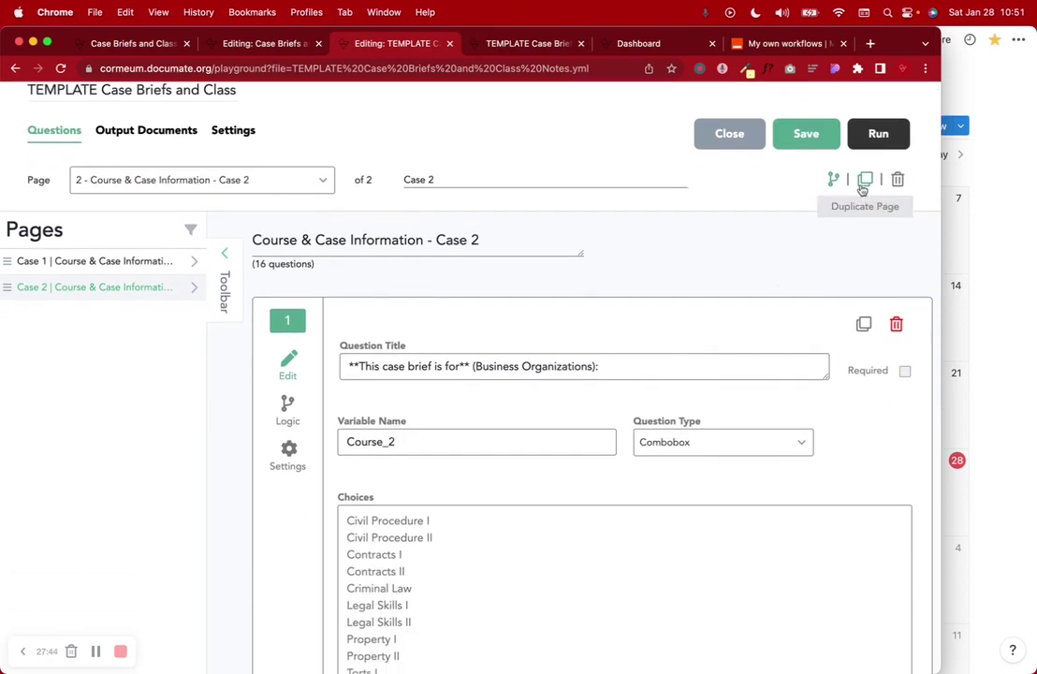
Step: Duplicate the Case 2 page, retitle the copy "Course & Case Information - Case 3" and label it "Case 3"
click(863, 179)
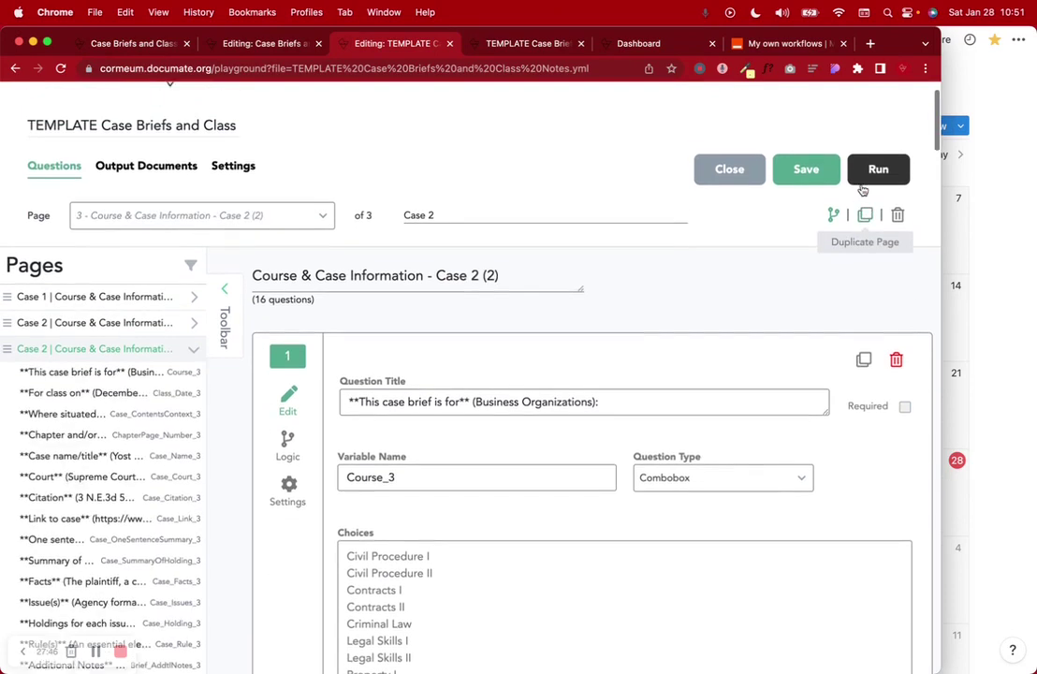
click(508, 331)
drag(508, 330, 473, 331)
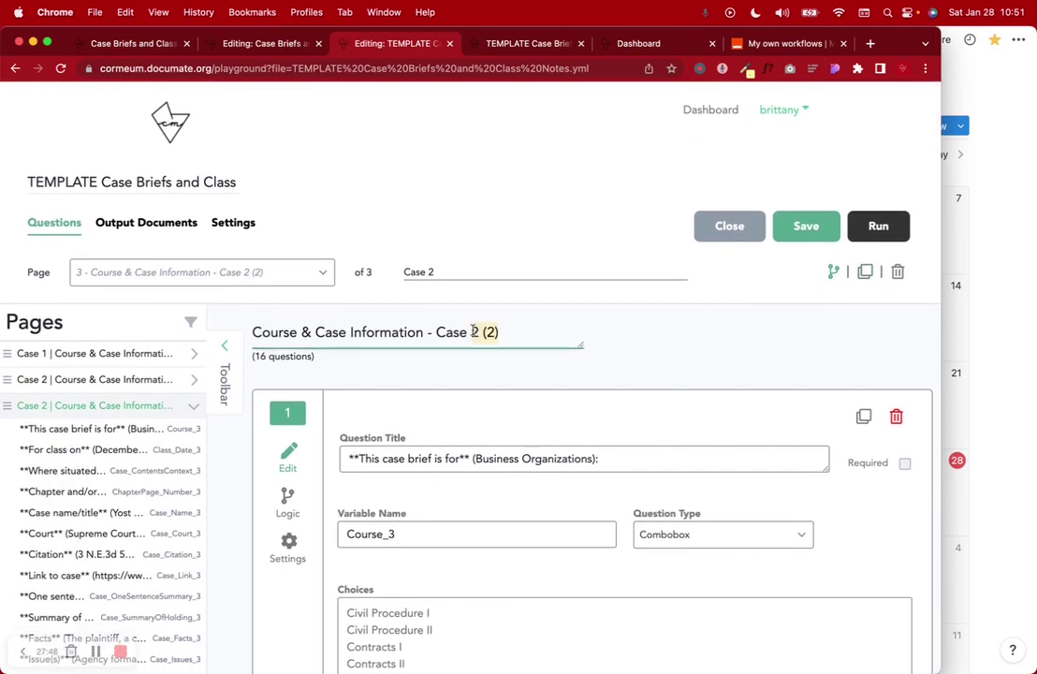
text(3)
click(445, 274)
key(BackSpace)
text(3)
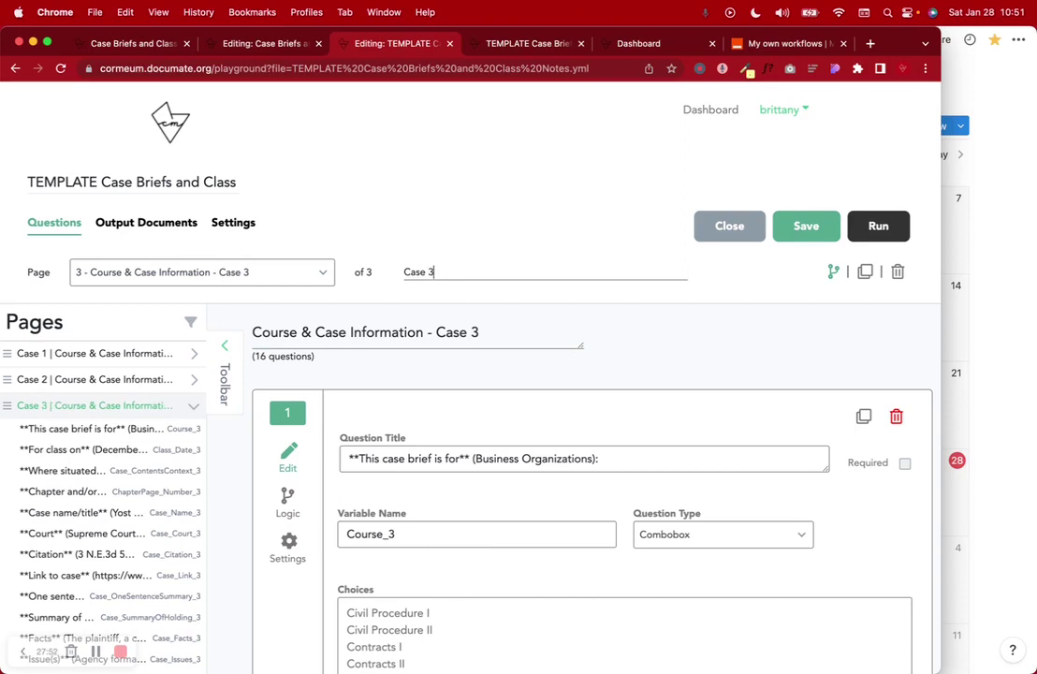
Step: Check the variable names of the questions on the Case 3 page
scroll(445, 275, down, 3)
click(410, 334)
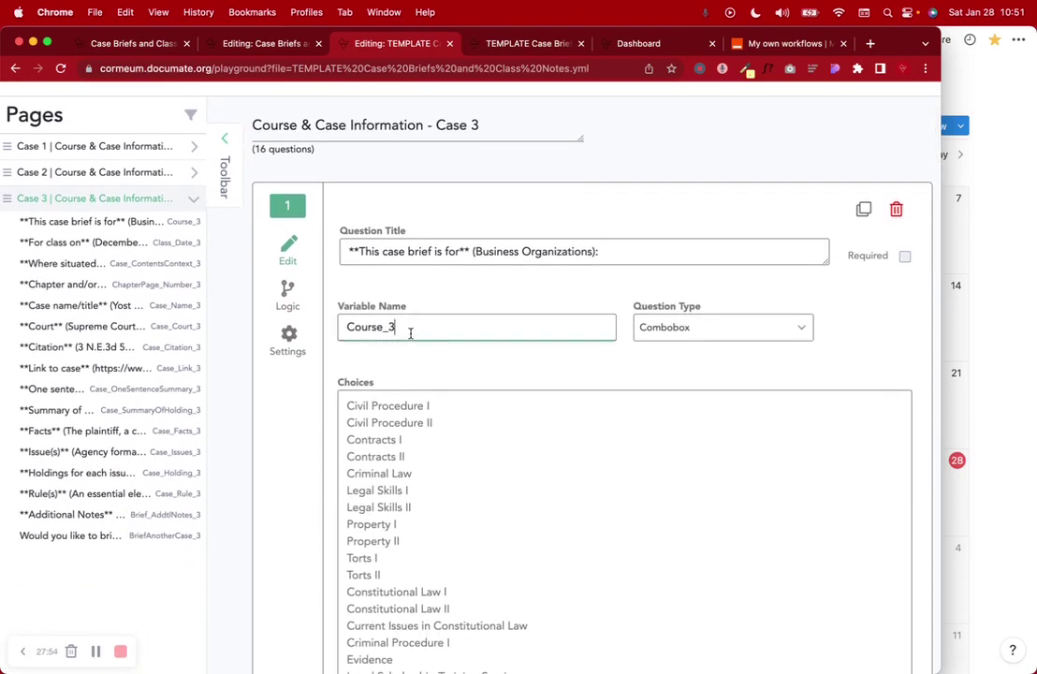
scroll(408, 326, down, 20)
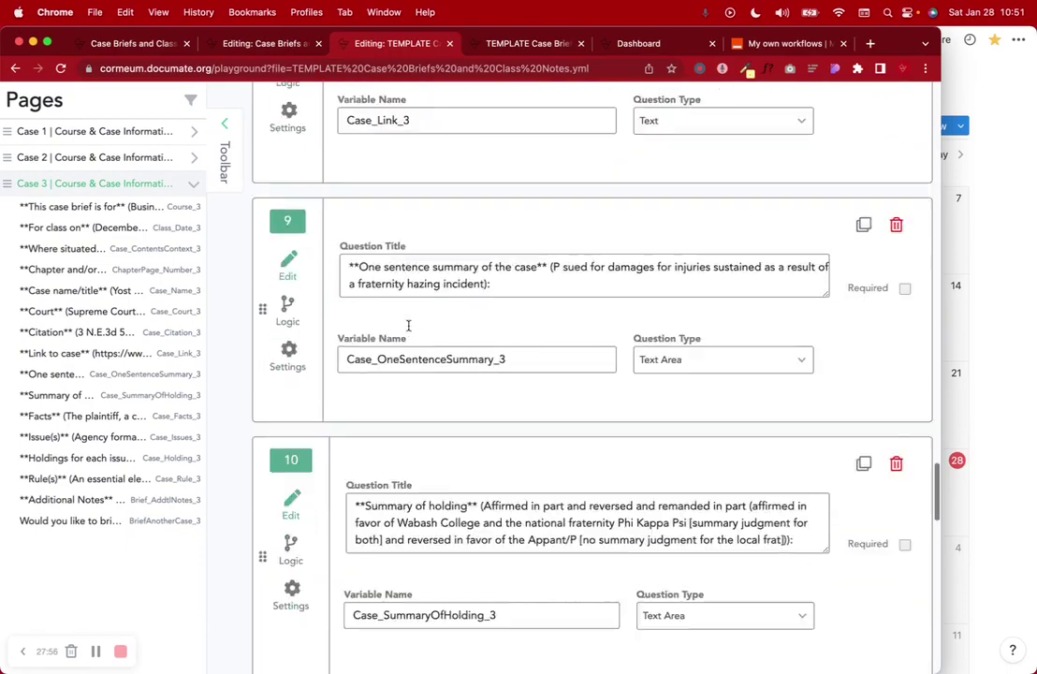
scroll(408, 328, up, 20)
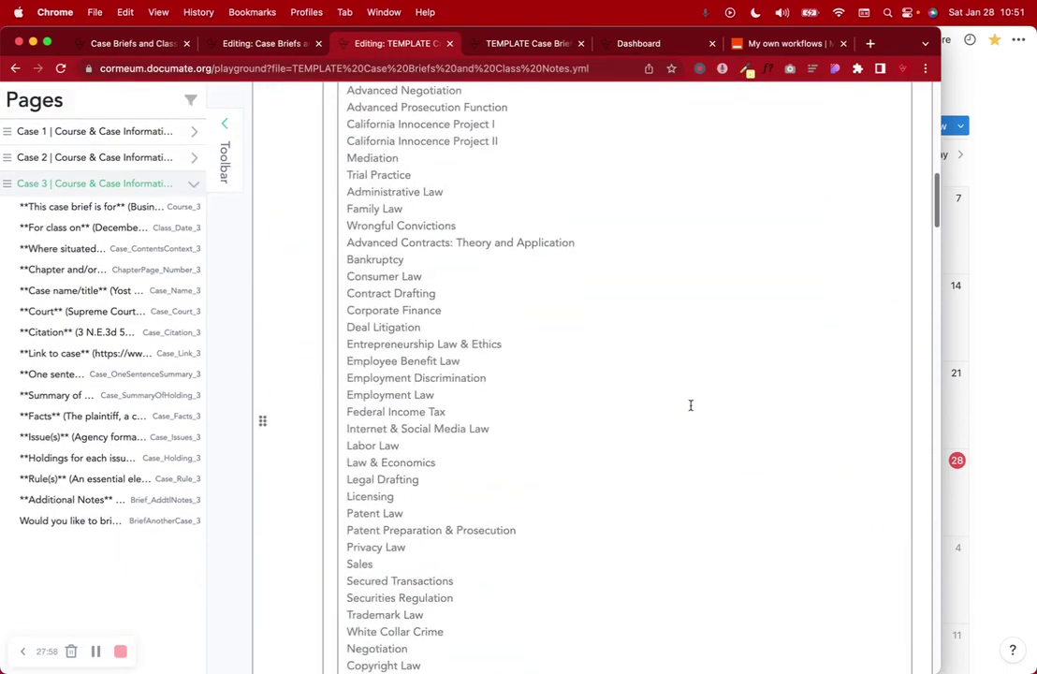
Step: Set the Case 3 page's logic to show if BriefAnotherCase_2 is Yes
scroll(690, 404, down, 1)
click(834, 280)
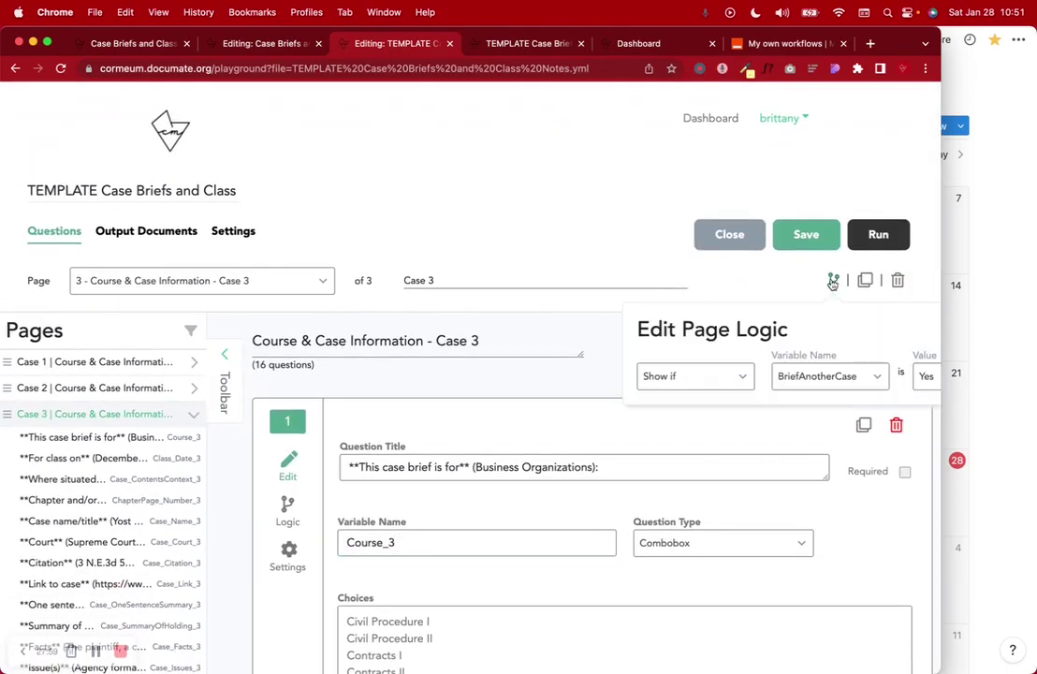
scroll(845, 375, right, 1)
click(845, 374)
scroll(824, 439, down, 8)
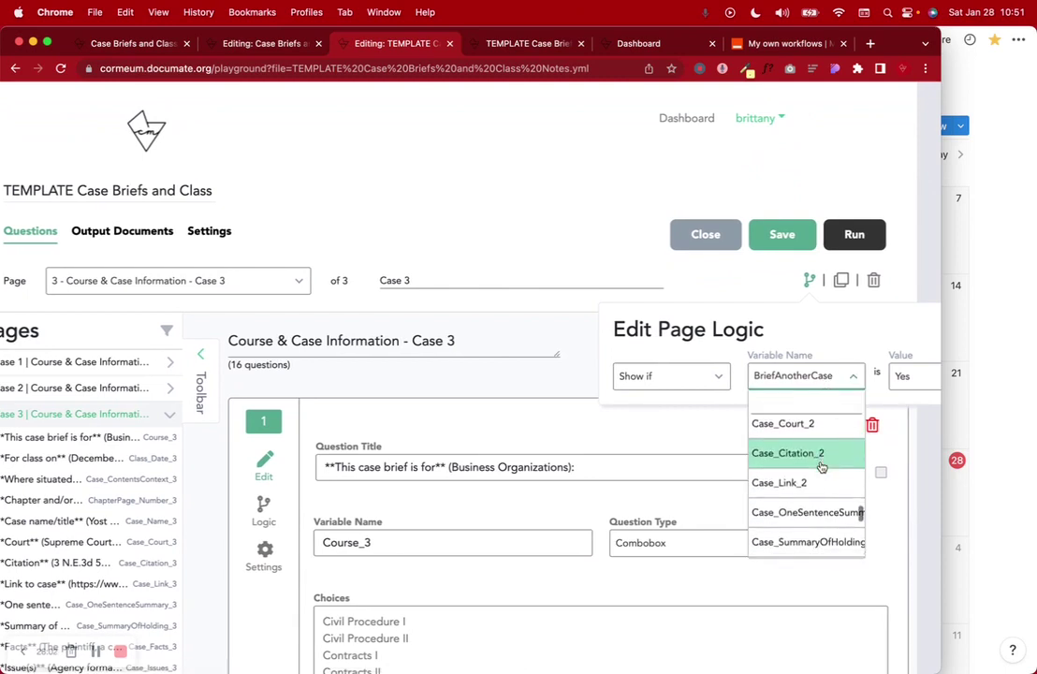
click(795, 542)
click(912, 375)
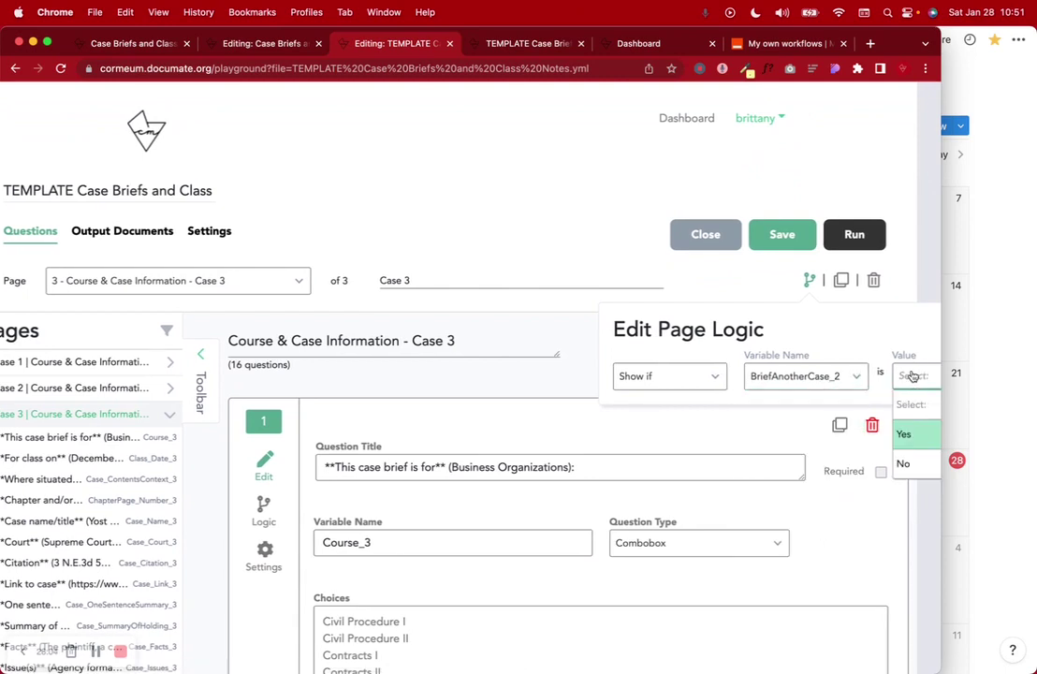
click(906, 434)
click(819, 295)
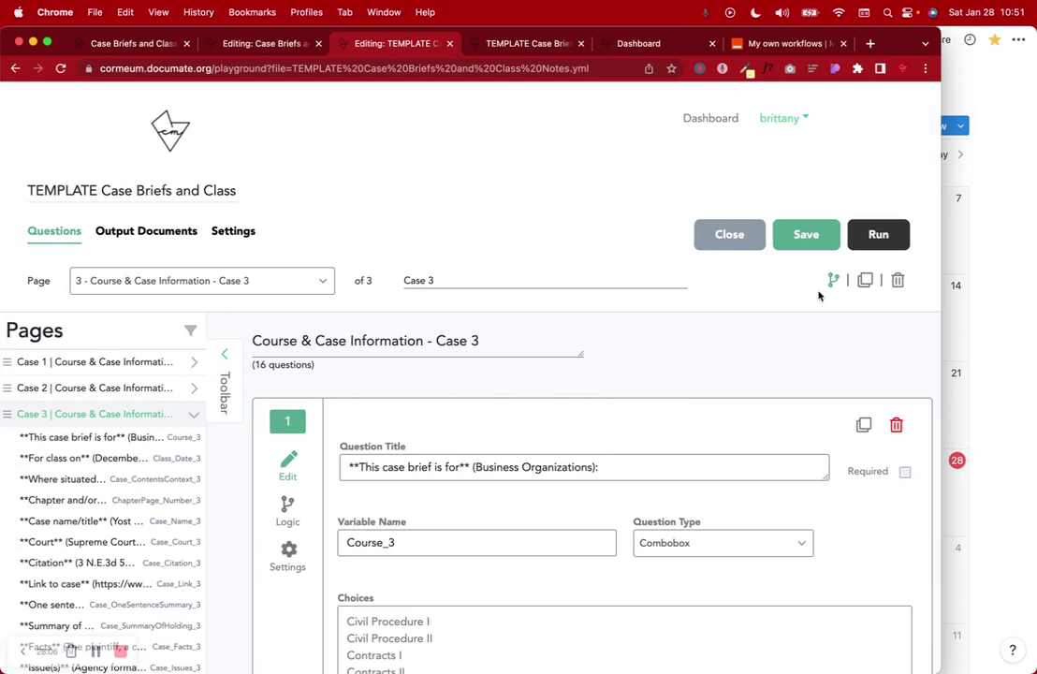
Step: Delete the Case 3 page, check the Case 2 page's logic and save the template workflow
click(796, 245)
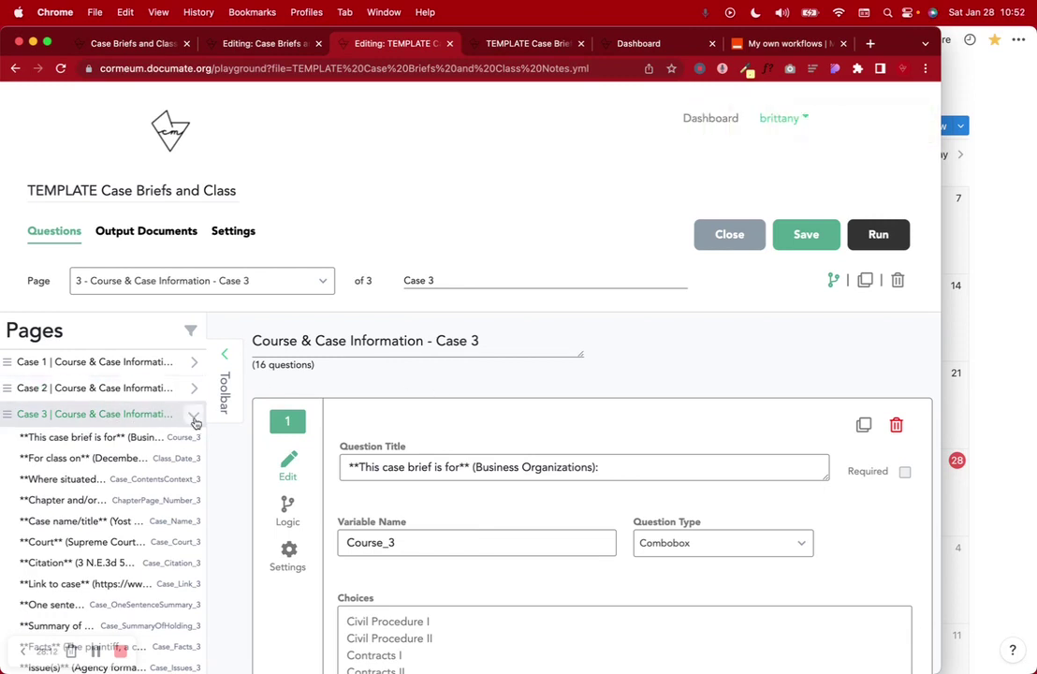
click(193, 414)
click(896, 280)
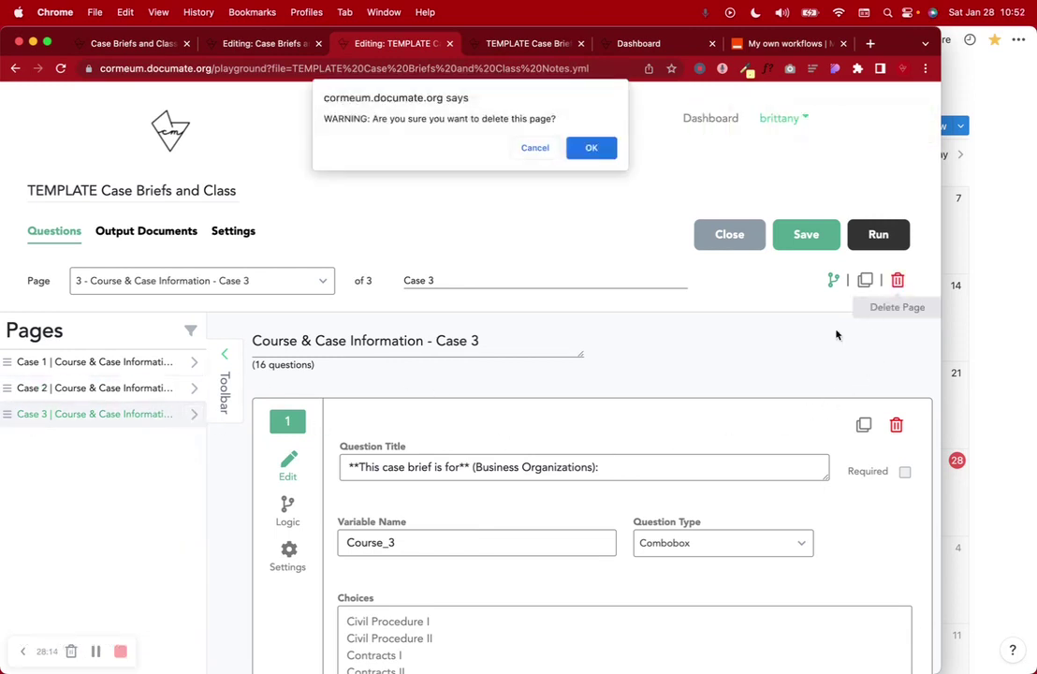
click(591, 149)
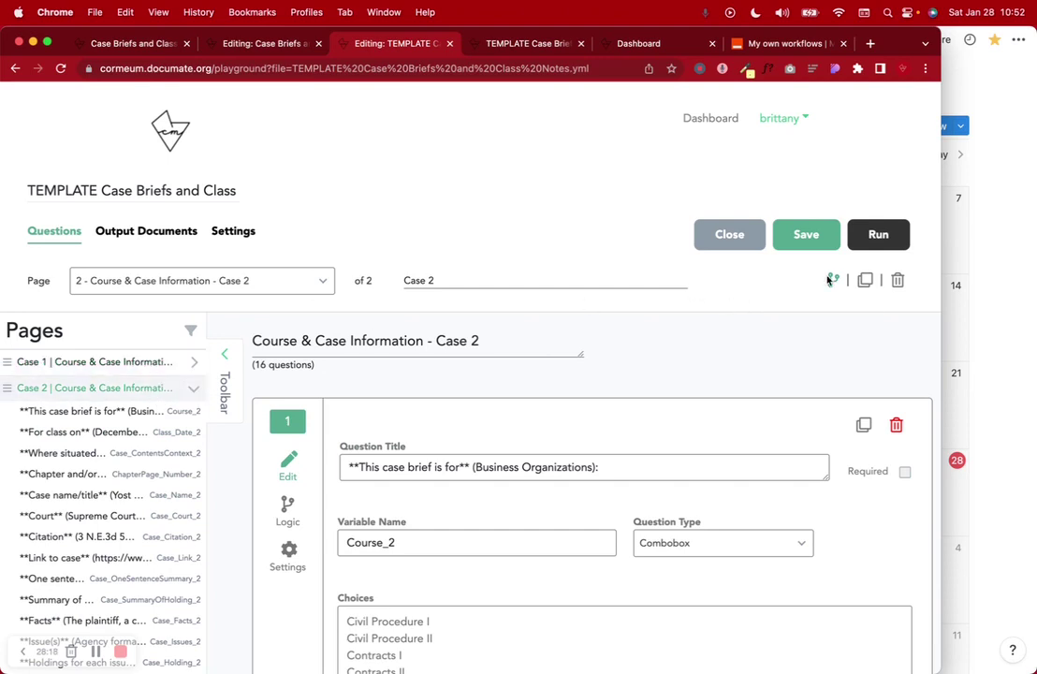
click(833, 279)
scroll(848, 375, right, 3)
scroll(849, 374, left, 3)
click(807, 234)
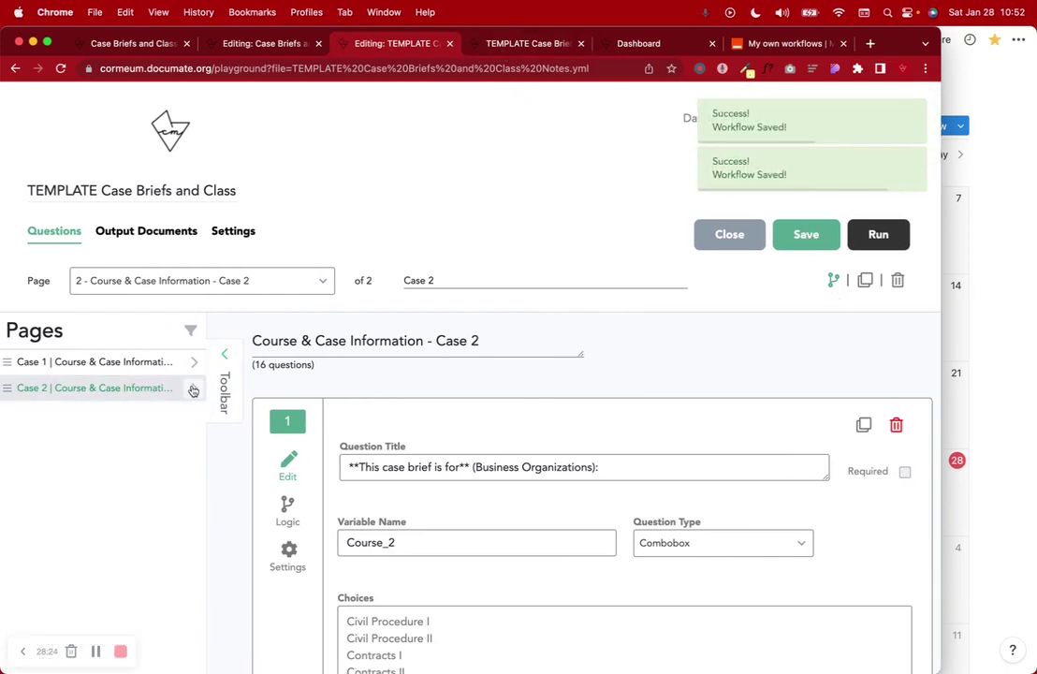
Step: Review the Case 2 page down to its last question, "Would you like to brief another case?"
scroll(536, 586, down, 10)
scroll(536, 586, down, 15)
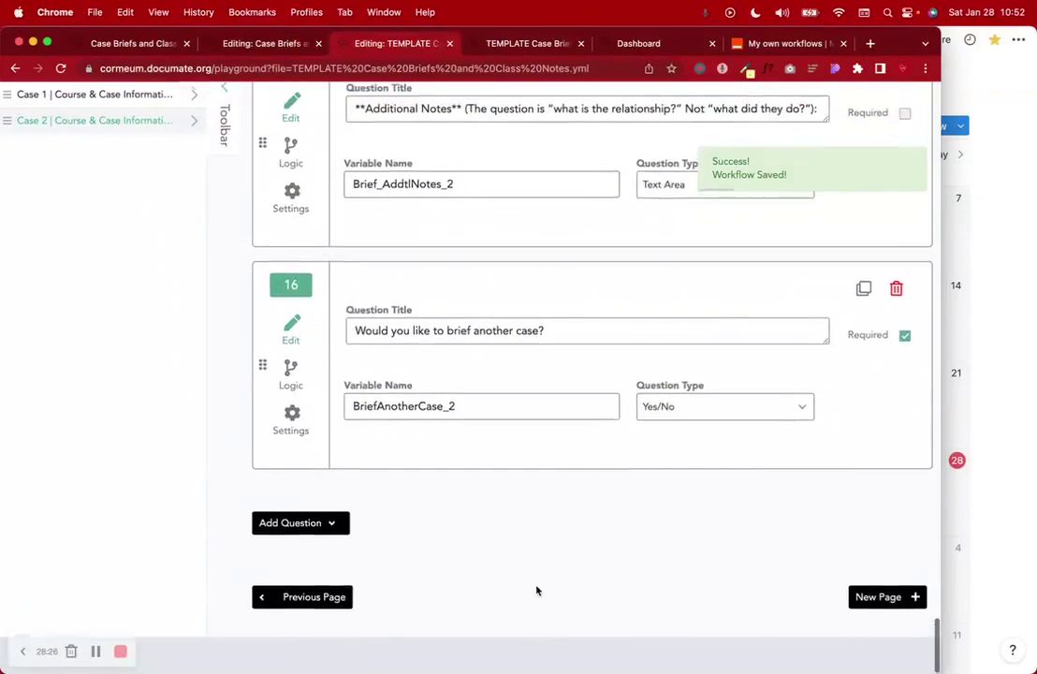
scroll(537, 590, up, 15)
scroll(536, 590, up, 6)
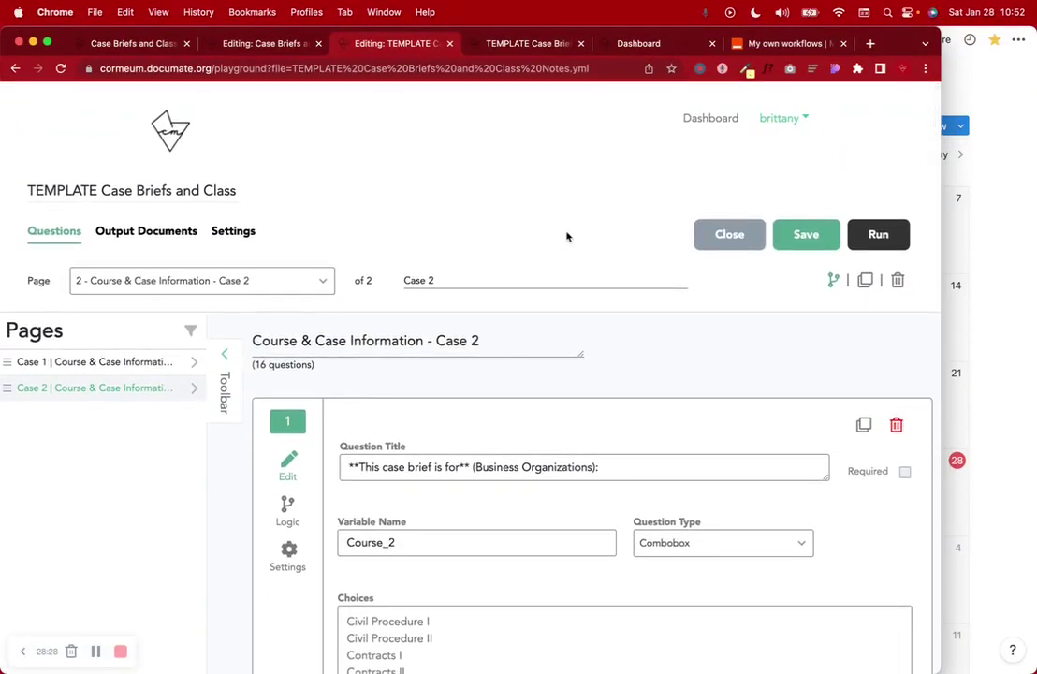
click(509, 44)
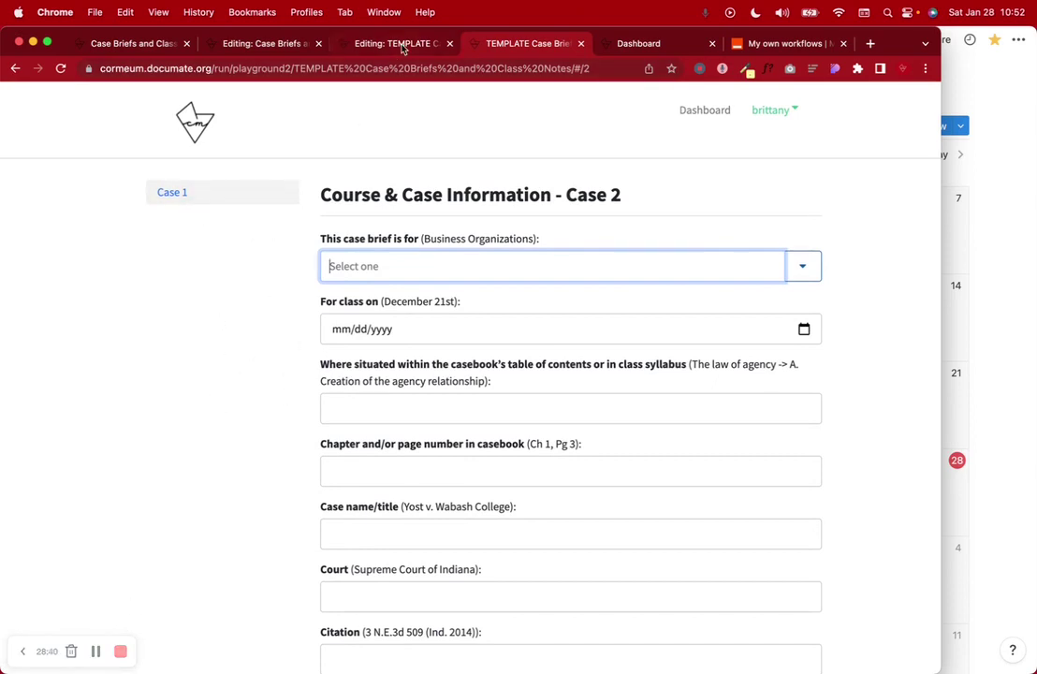
click(616, 45)
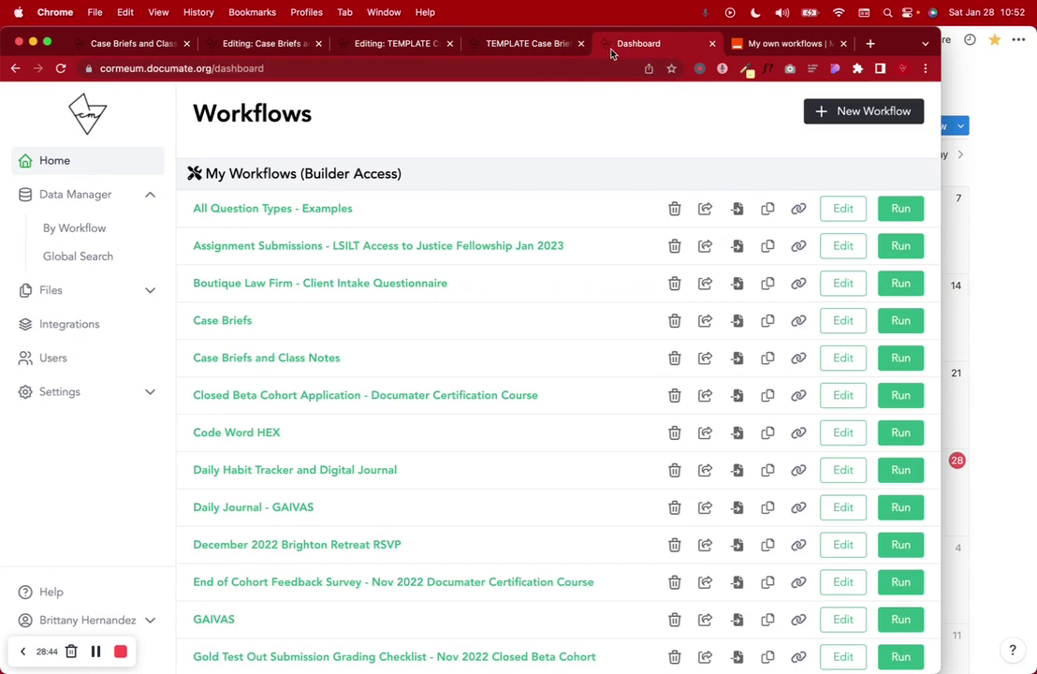
click(529, 44)
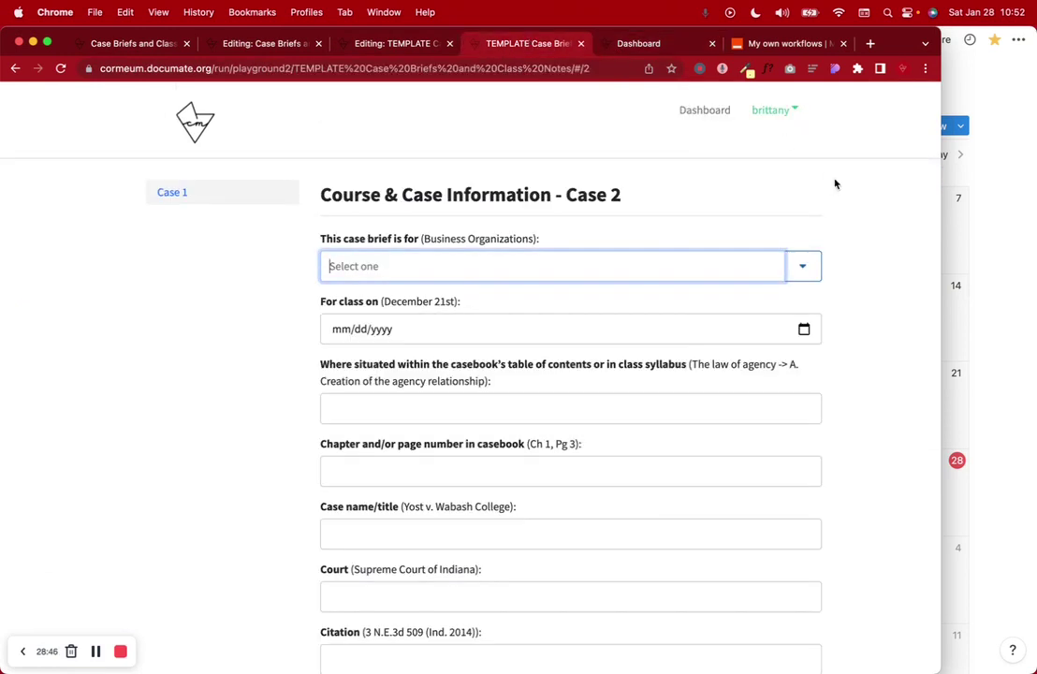
Step: Put the Notion window away and open the Case Briefs folder on the desktop
click(1025, 190)
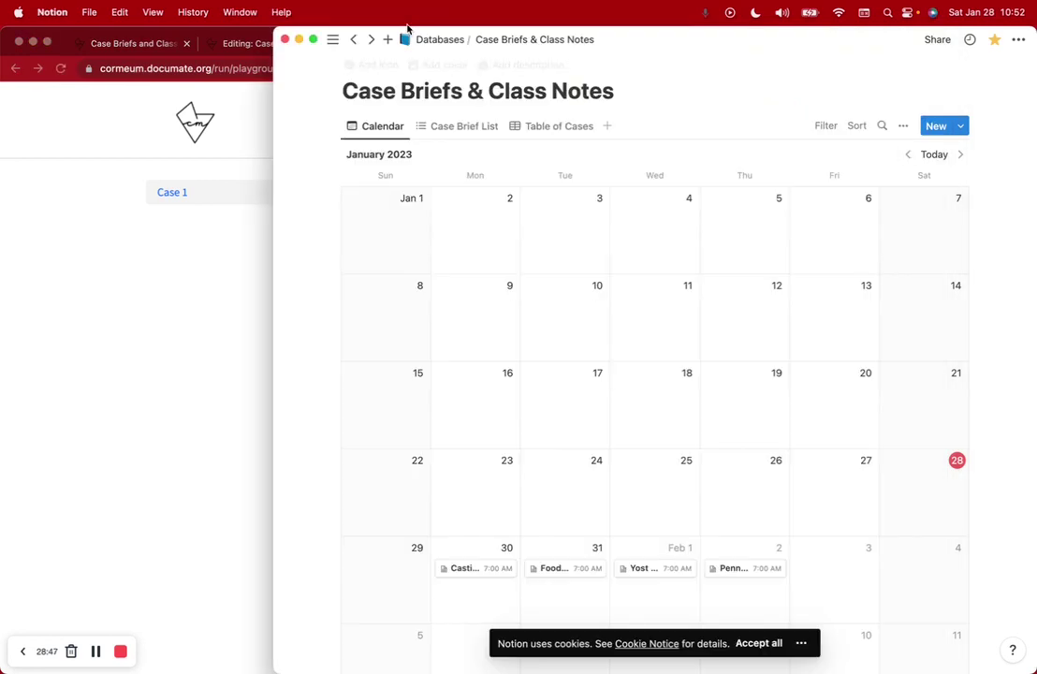
click(299, 39)
double_click(992, 140)
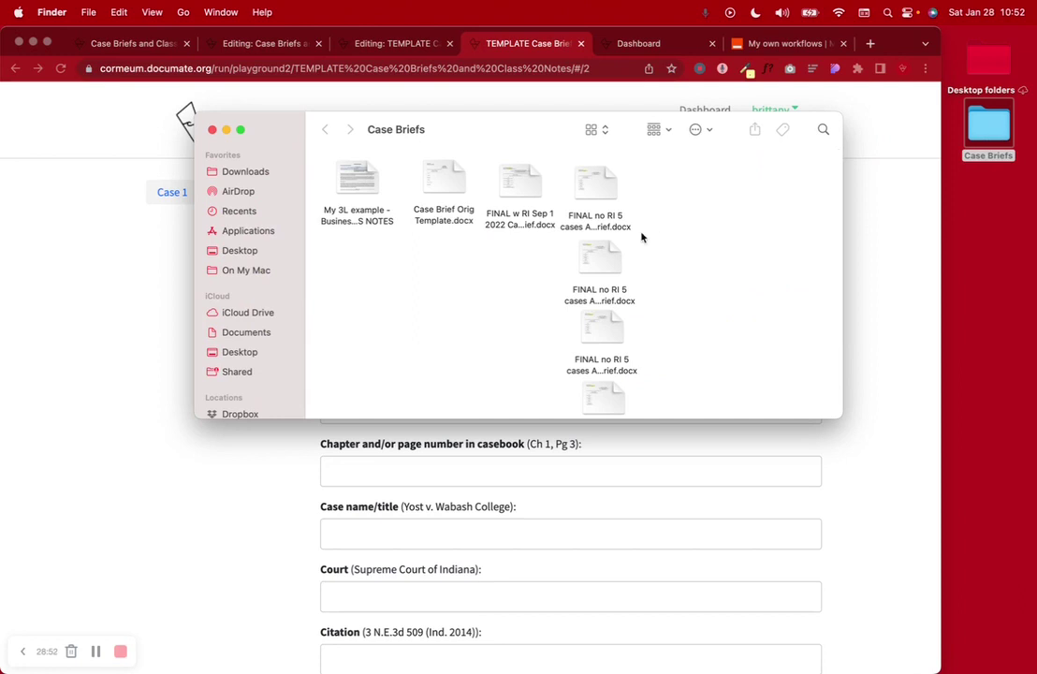
Step: View the My 3L example Business Orgs notes document from the Case Briefs folder in Word, and close it
click(603, 266)
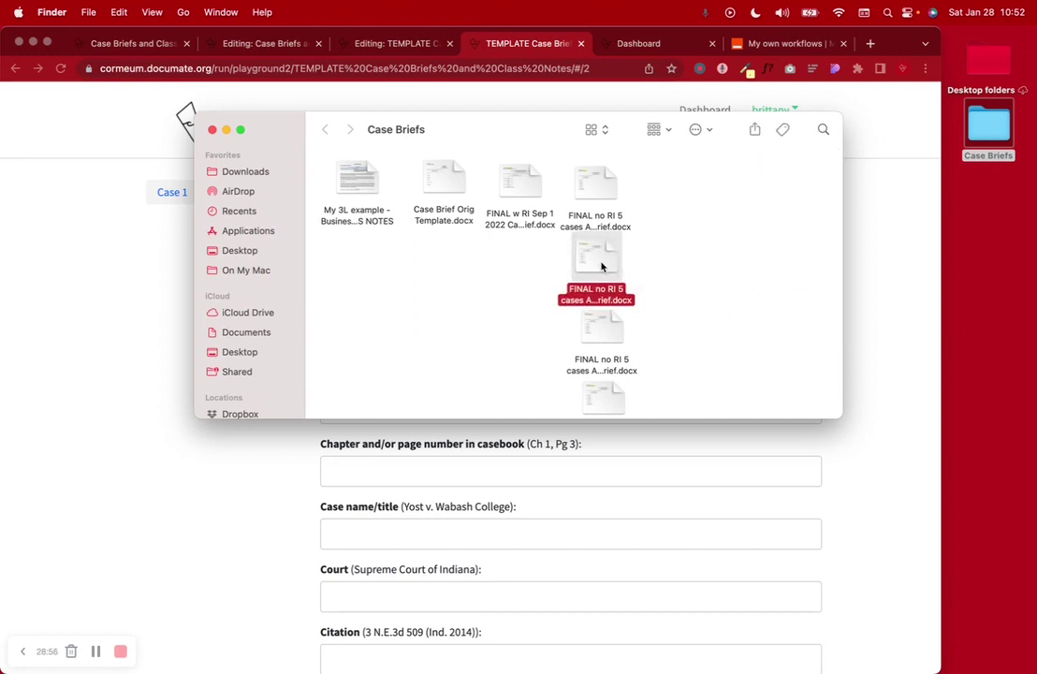
double_click(444, 178)
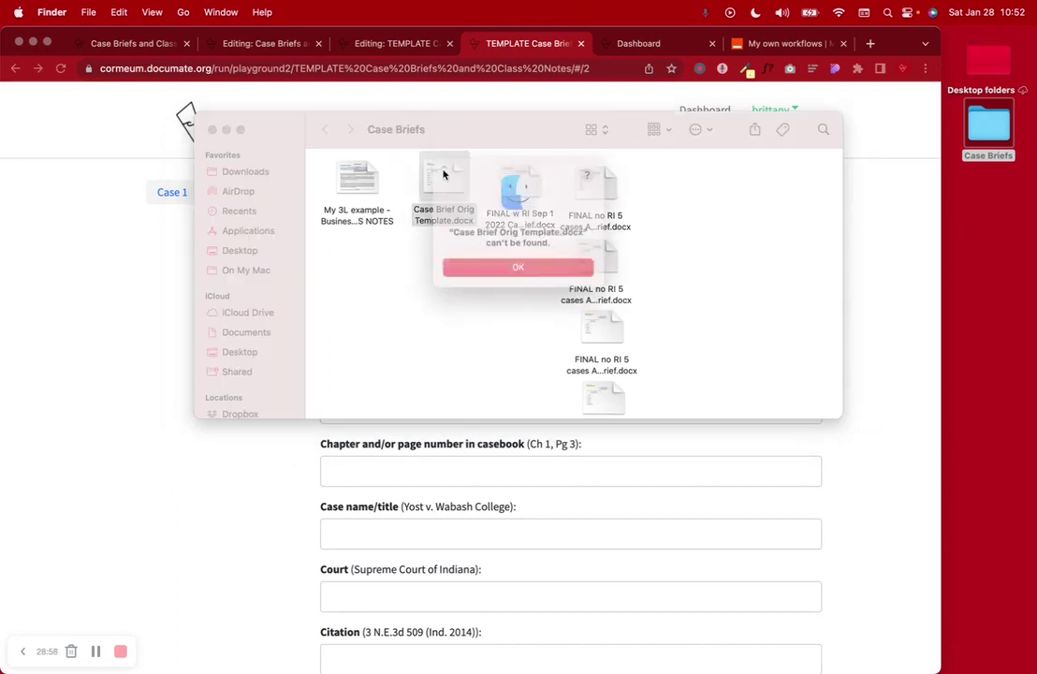
click(518, 270)
double_click(348, 174)
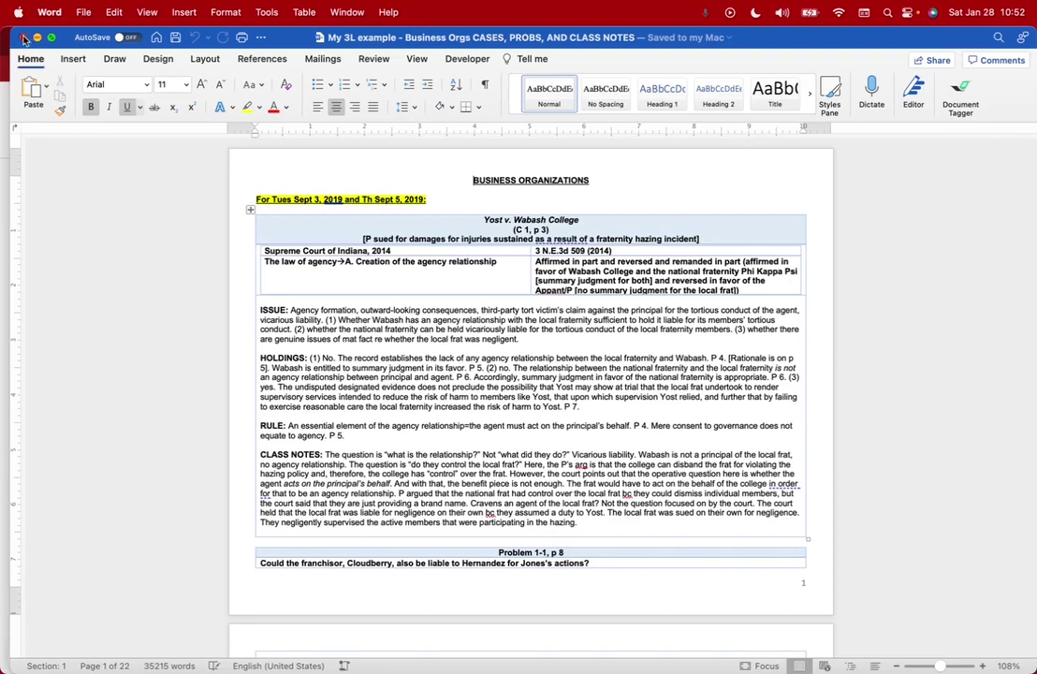
click(24, 39)
Step: Open Case Brief Orig Template.docx and start the Documate Document Tagger with the Case Briefs and Class Notes workflow selected
double_click(445, 183)
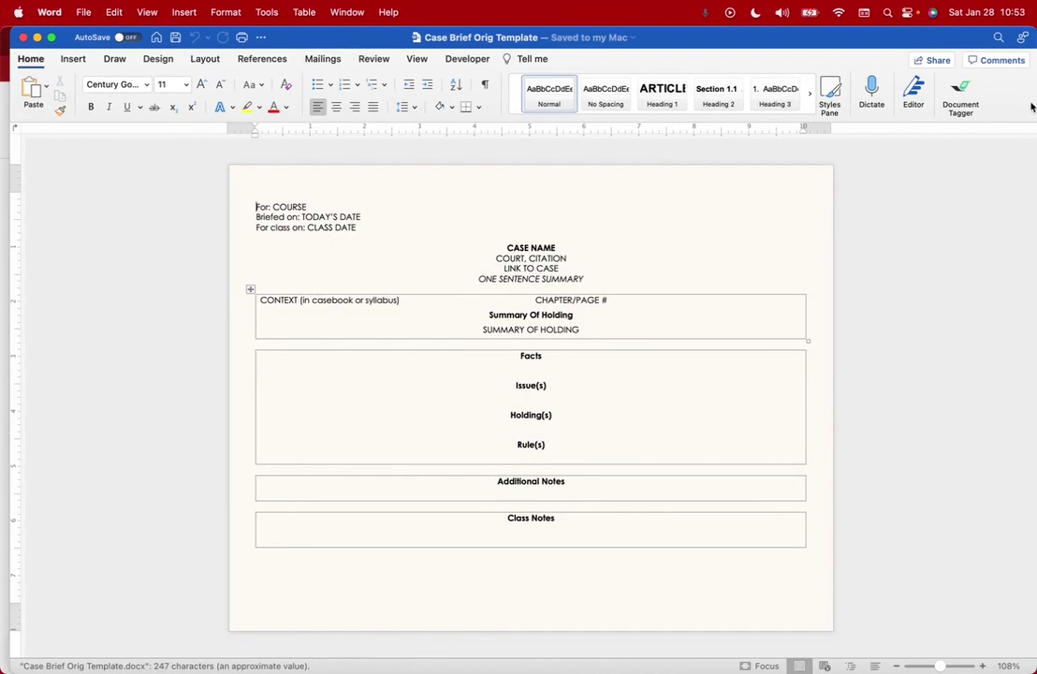
click(964, 93)
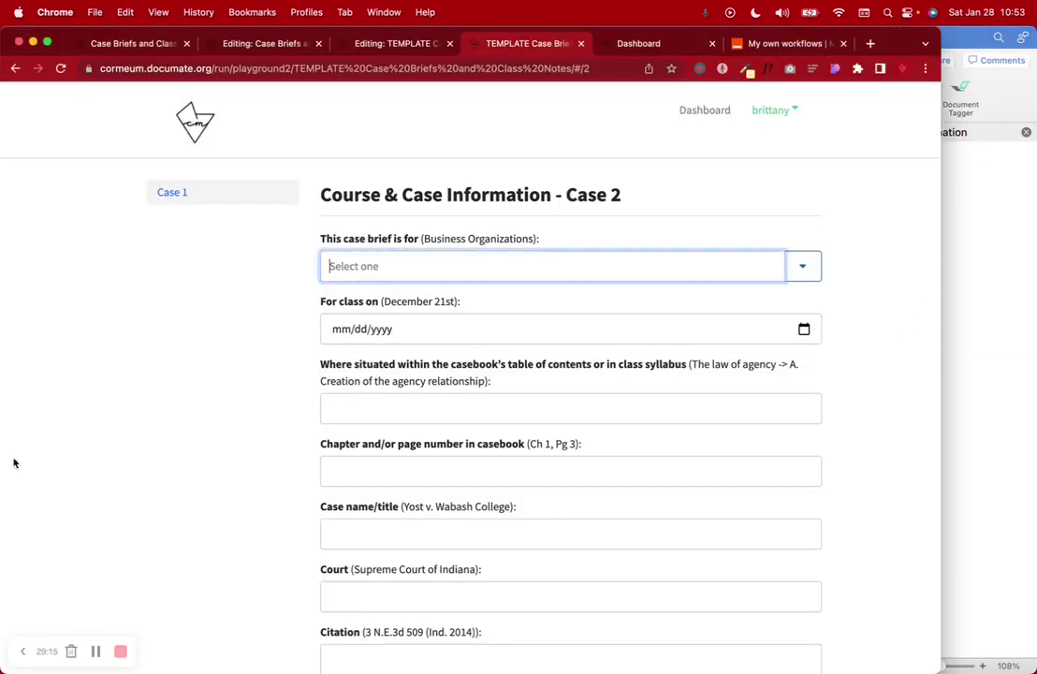
click(11, 463)
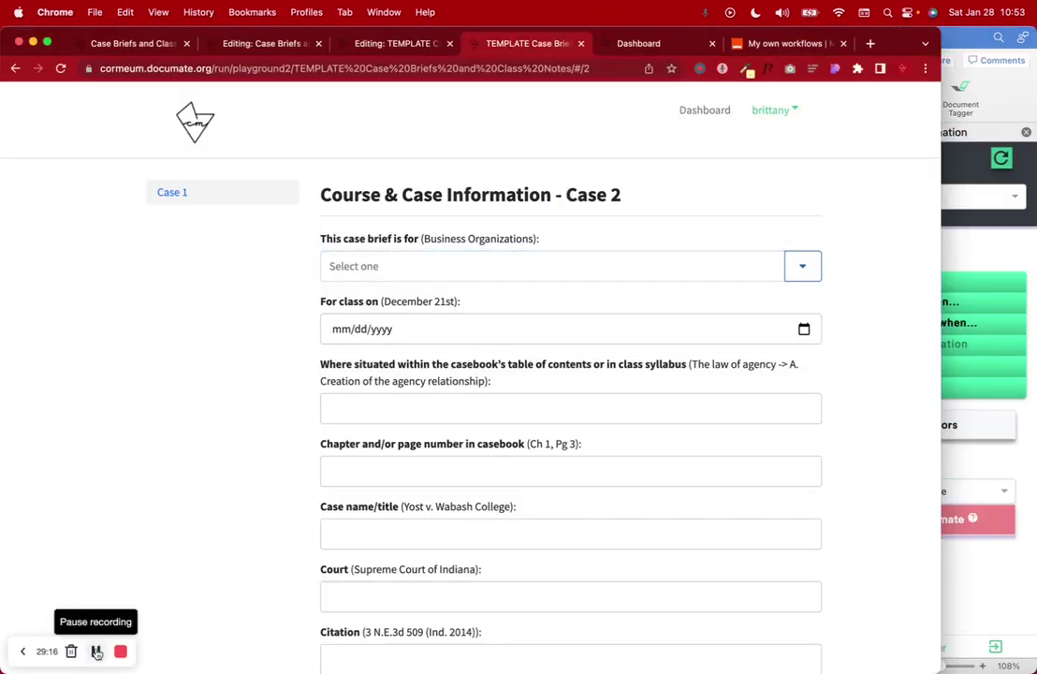
click(1000, 89)
click(898, 196)
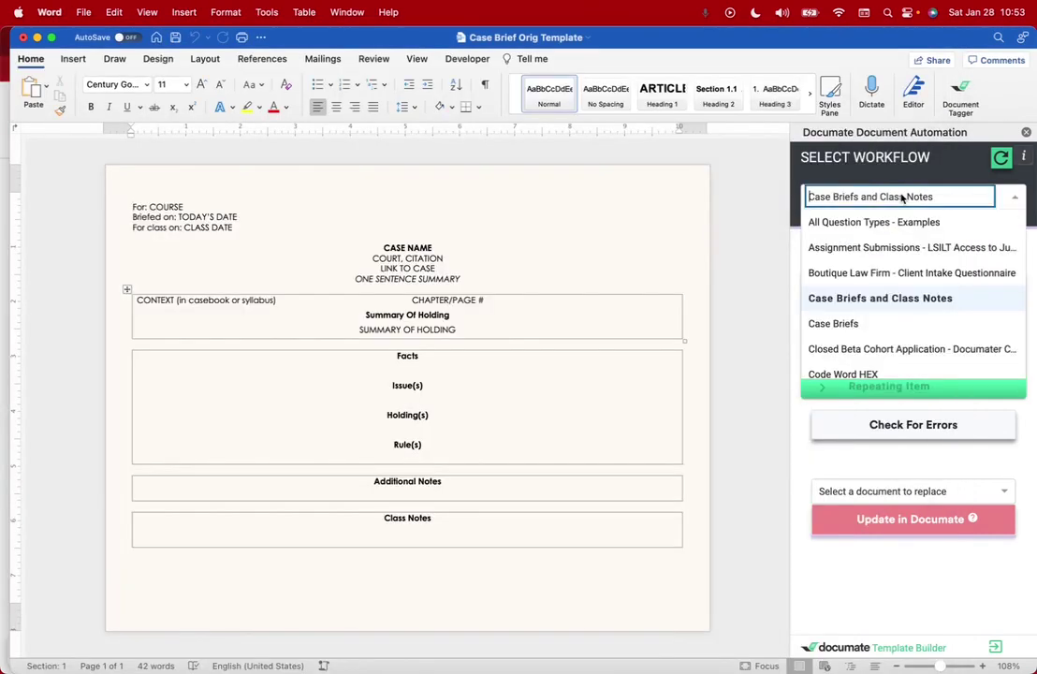
click(842, 298)
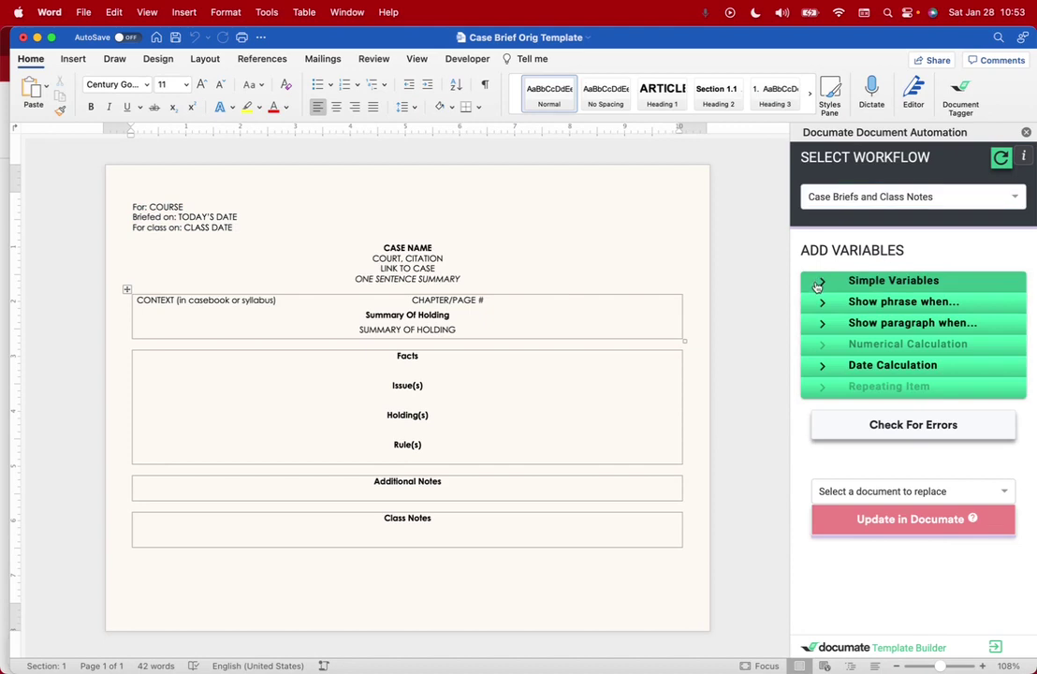
Step: Try replacing the COURSE placeholder with the Course simple variable in Standard format, and undo the insertion
click(818, 280)
click(863, 317)
scroll(861, 459, down, 5)
scroll(856, 461, up, 4)
click(192, 207)
drag(185, 207, 149, 211)
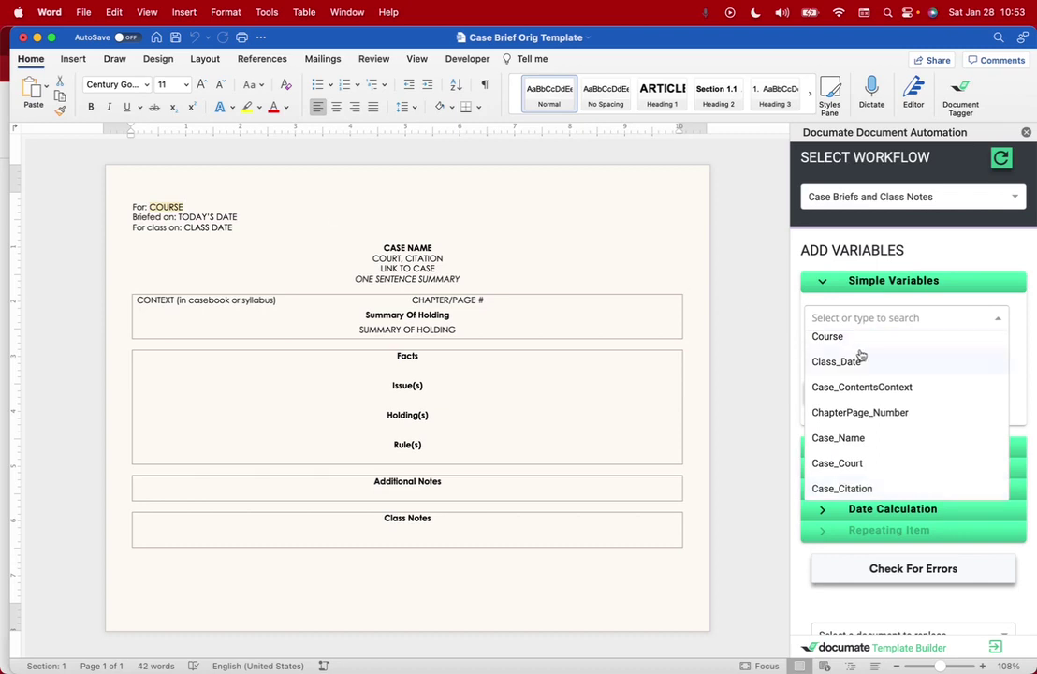
scroll(850, 354, up, 1)
click(836, 377)
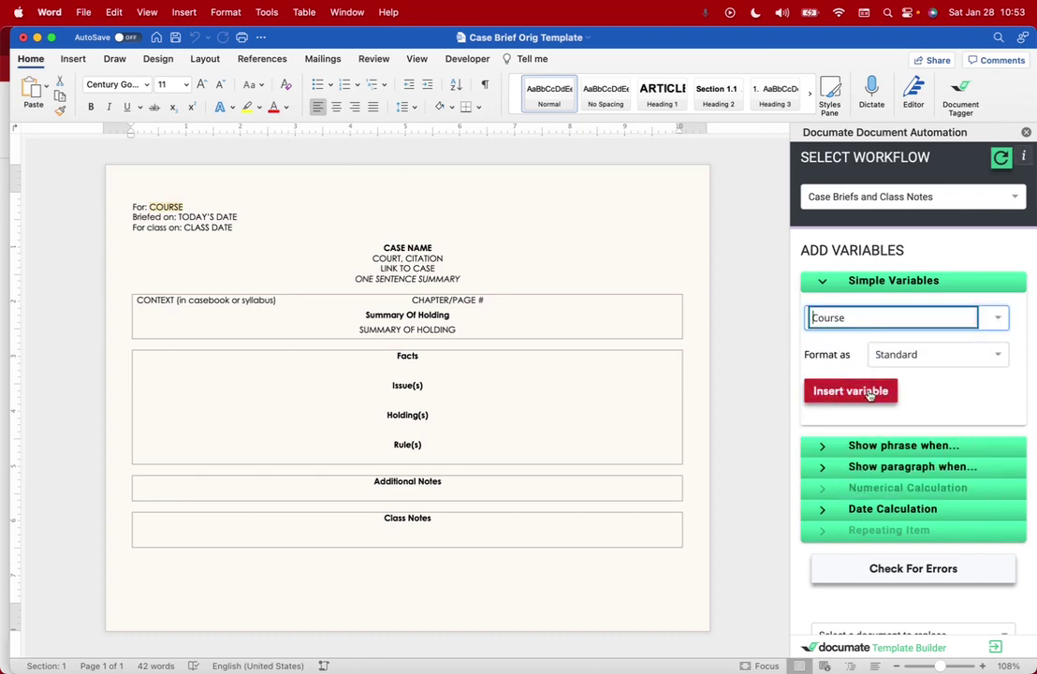
click(849, 391)
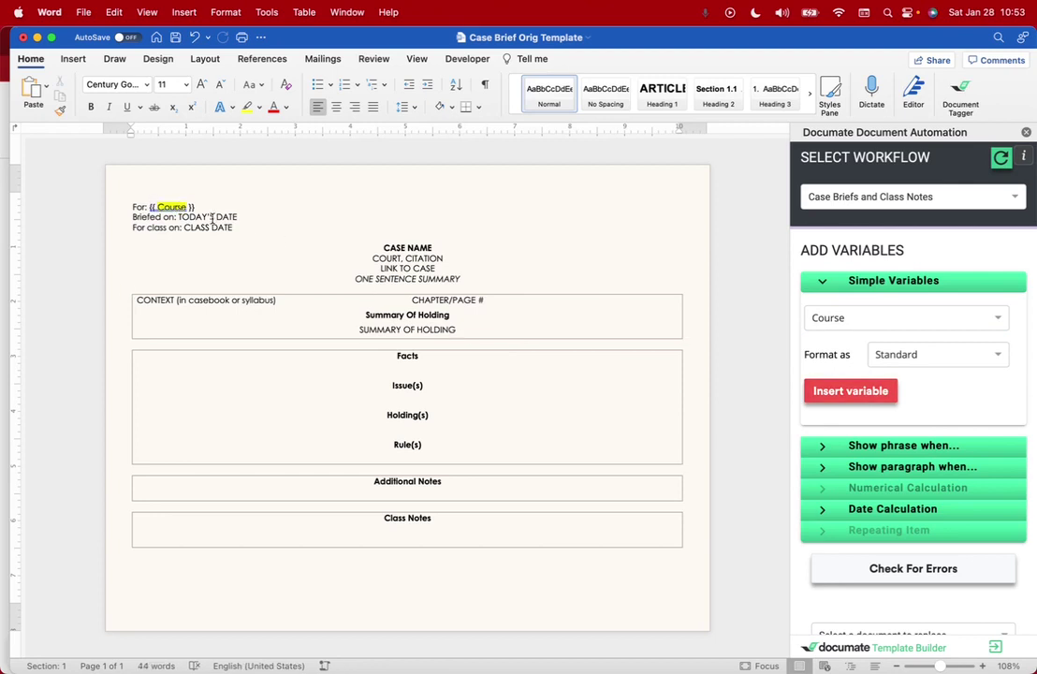
key(super+z)
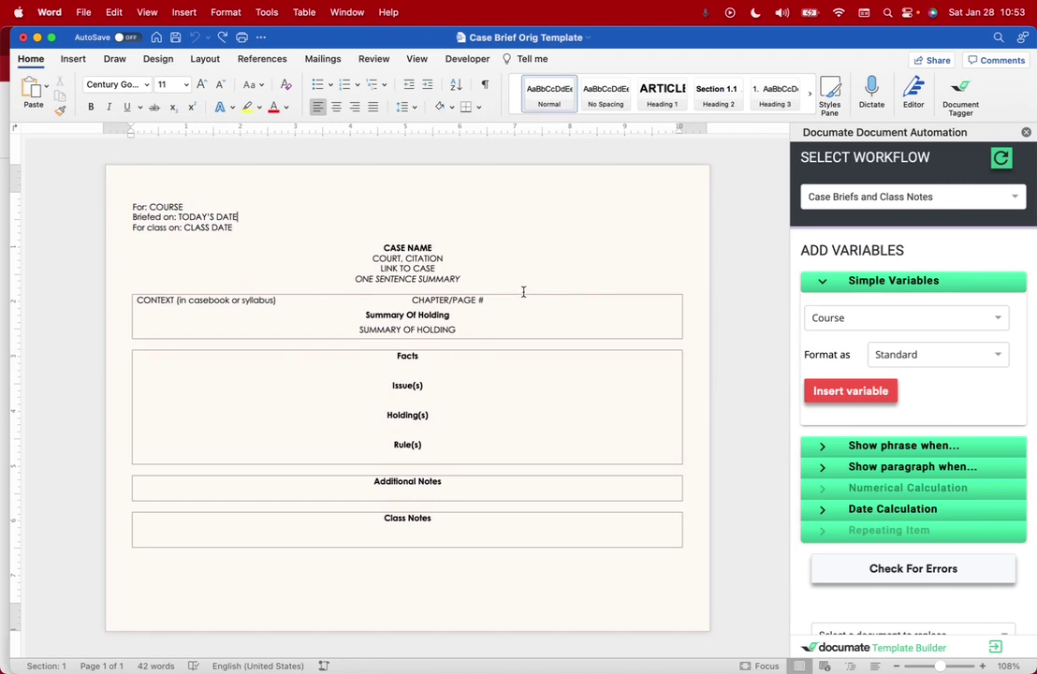
Step: Try inserting the Case_Facts variable in Single Line format under the Facts heading, and undo the insertion
click(416, 369)
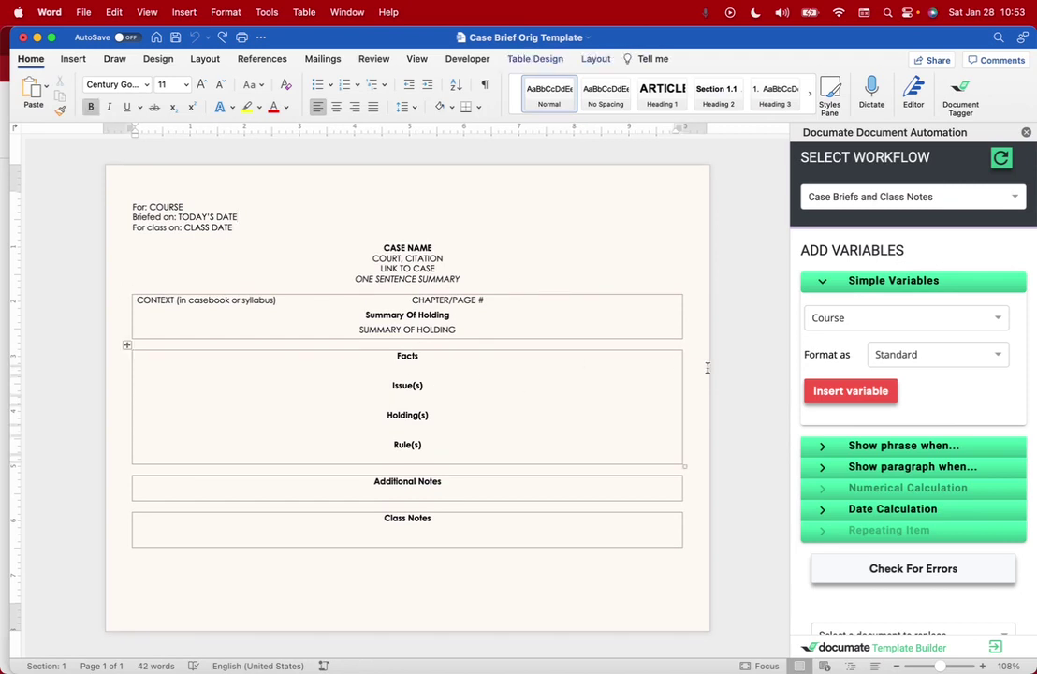
click(854, 324)
scroll(851, 465, down, 3)
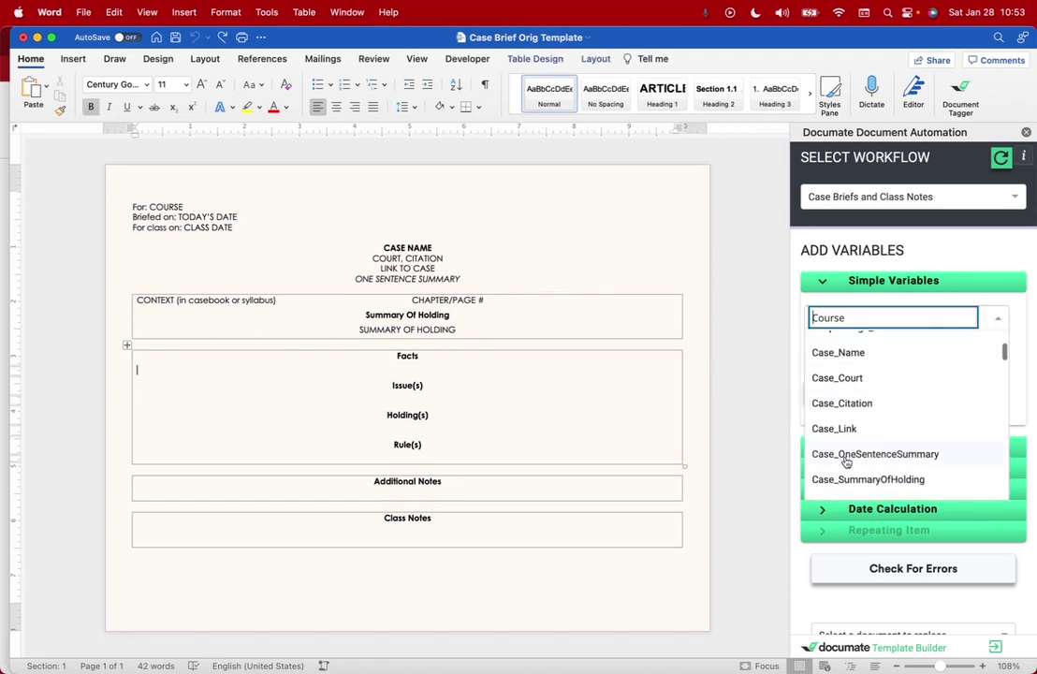
scroll(846, 463, down, 5)
scroll(847, 457, up, 4)
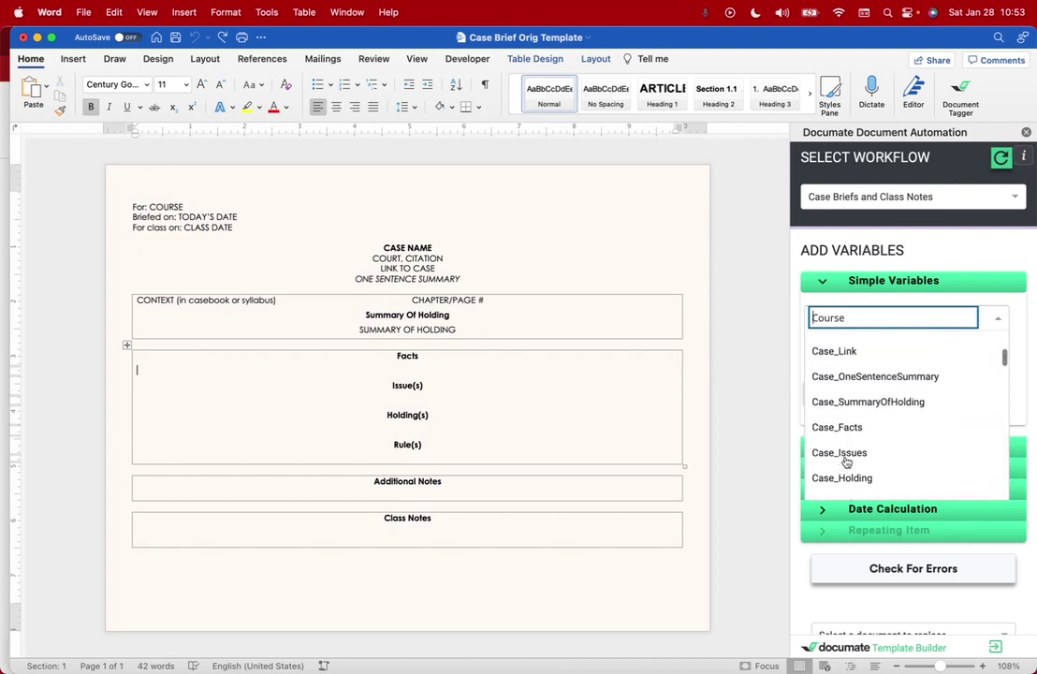
click(845, 442)
click(810, 393)
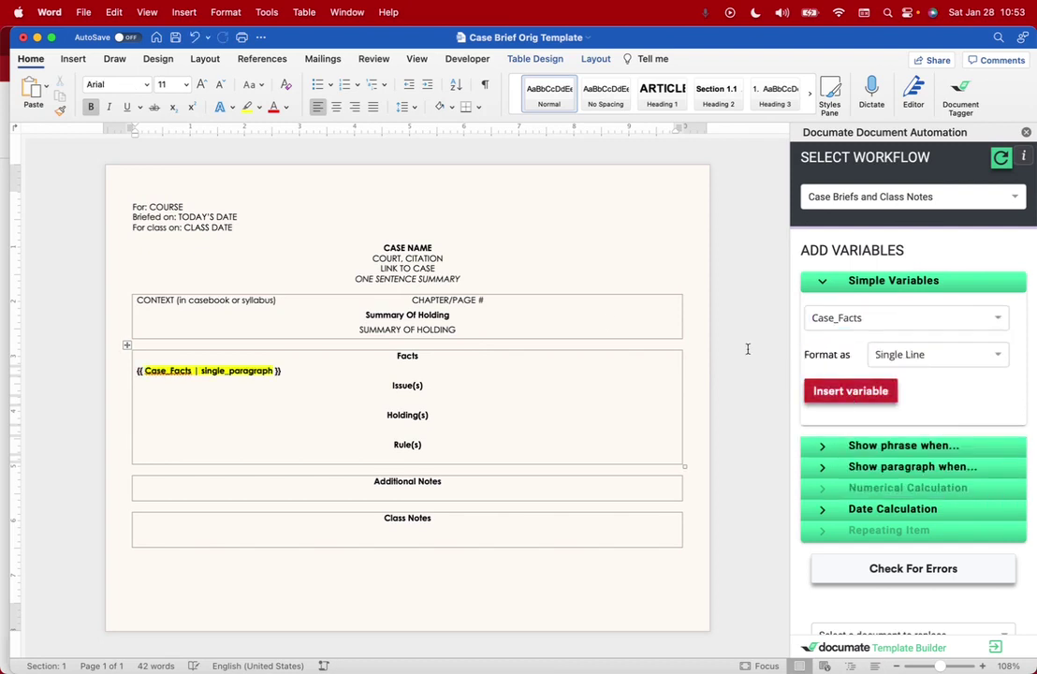
click(426, 374)
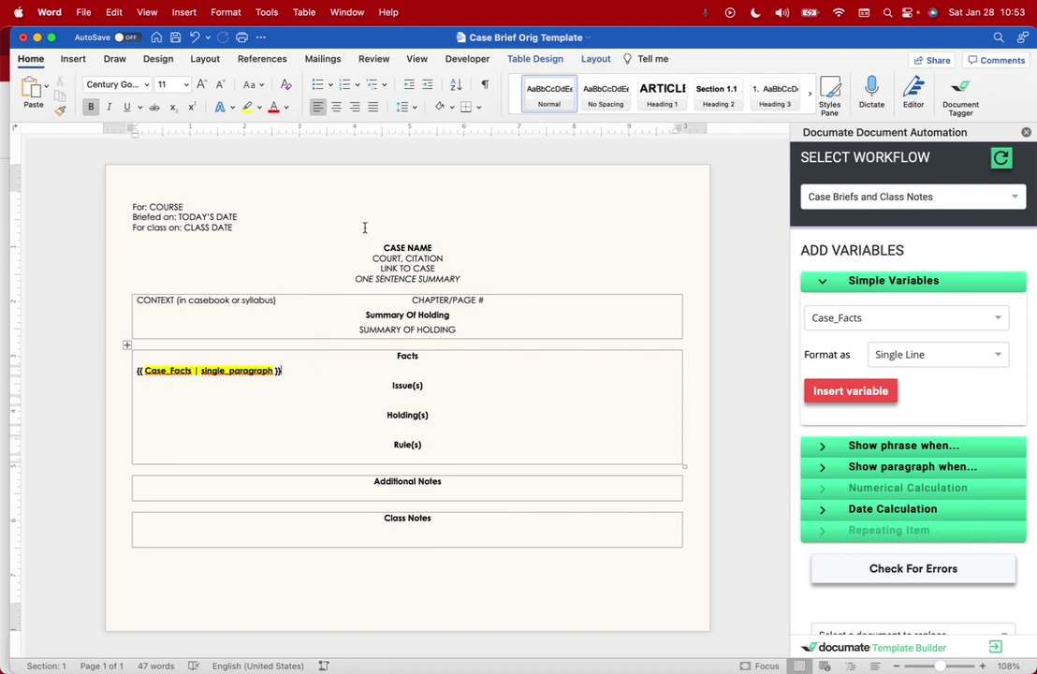
key(super+z)
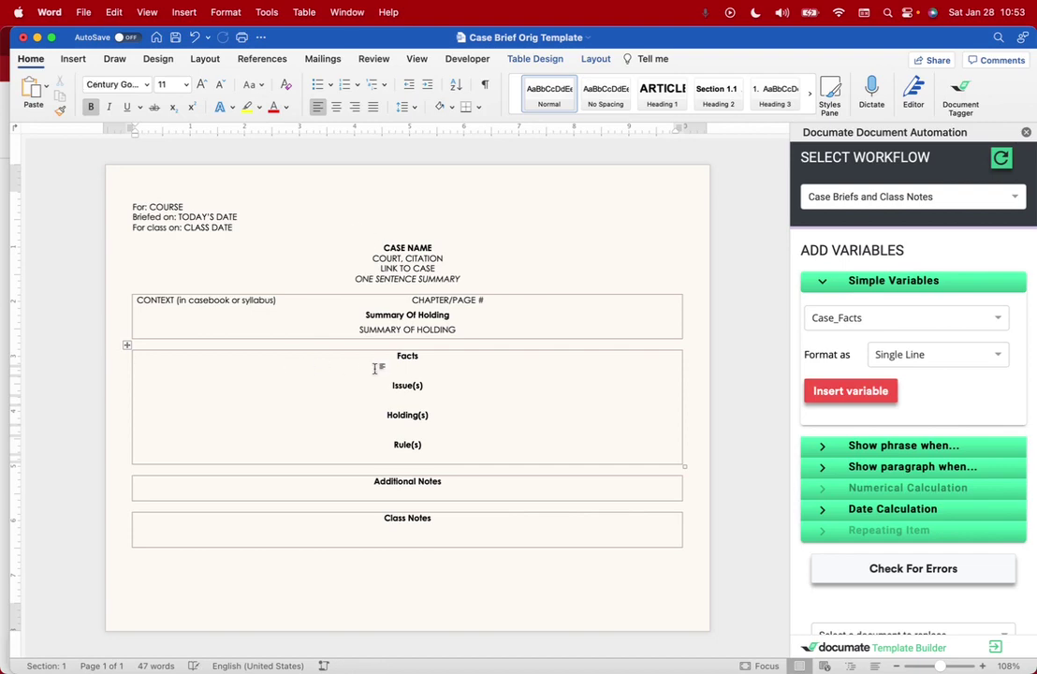
Step: Close the Case Brief Orig Template document, return to the Case Briefs folder and look over its files
click(23, 38)
click(523, 412)
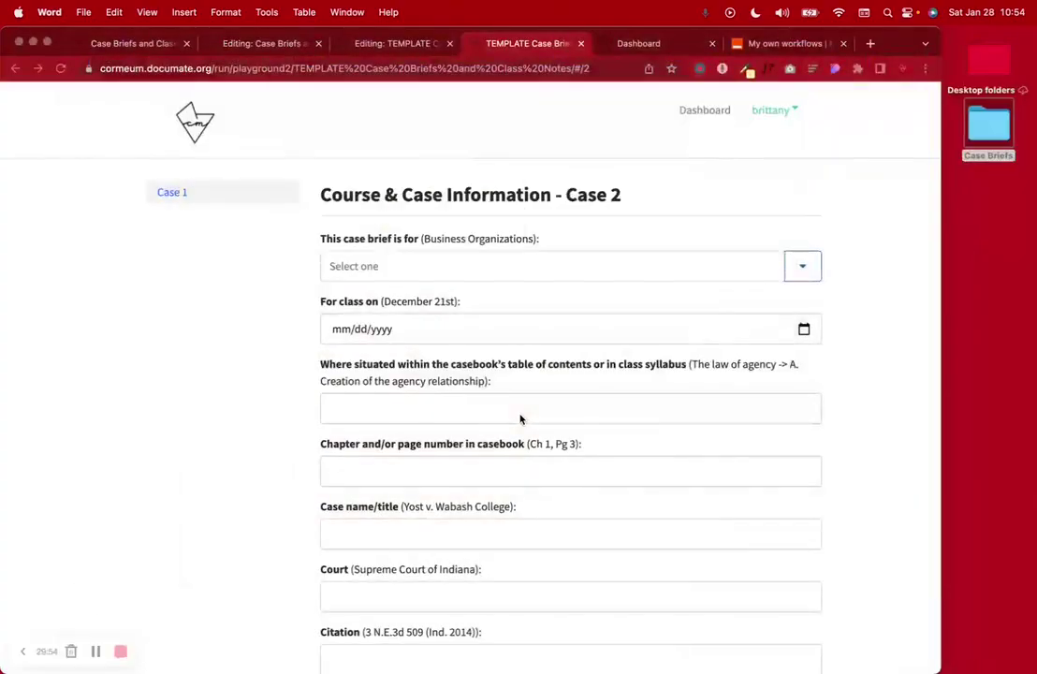
double_click(981, 134)
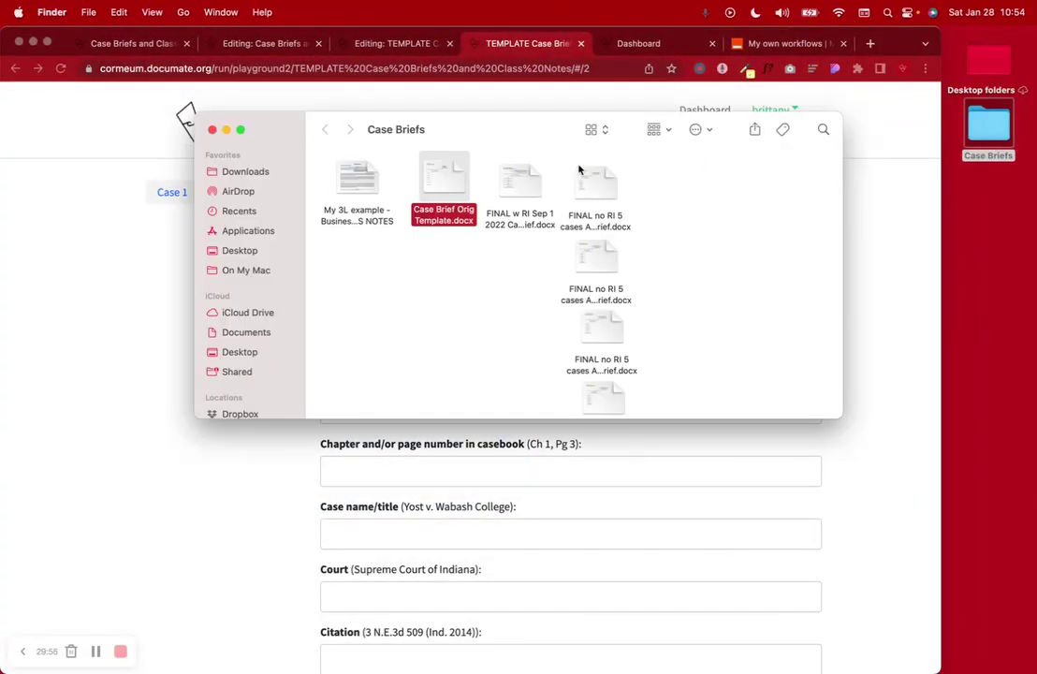
click(520, 183)
drag(660, 168, 685, 326)
scroll(689, 299, up, 5)
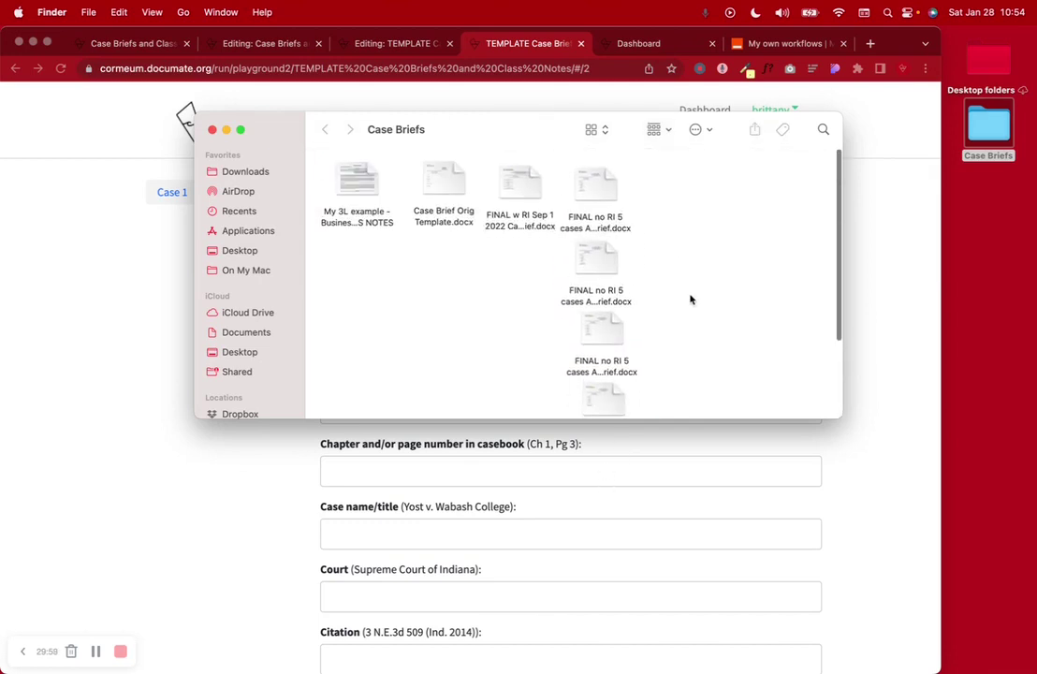
Step: Open the FINAL w RI Sep 1 2022 Case Brief document and start the Documate Document Tagger in it
click(514, 221)
click(476, 297)
double_click(511, 184)
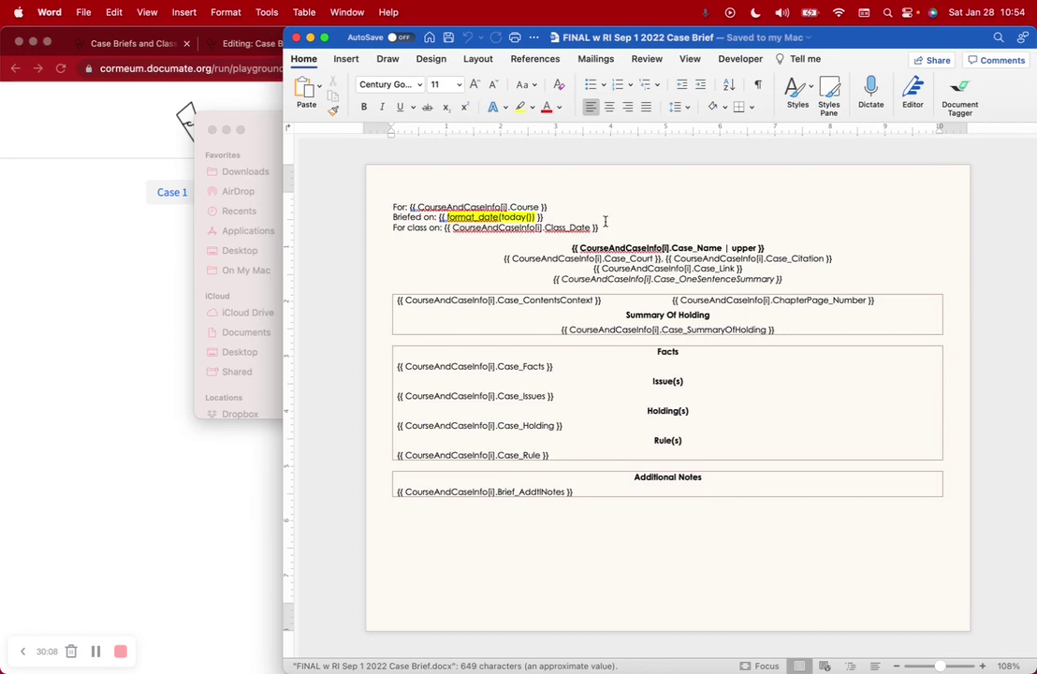
click(957, 93)
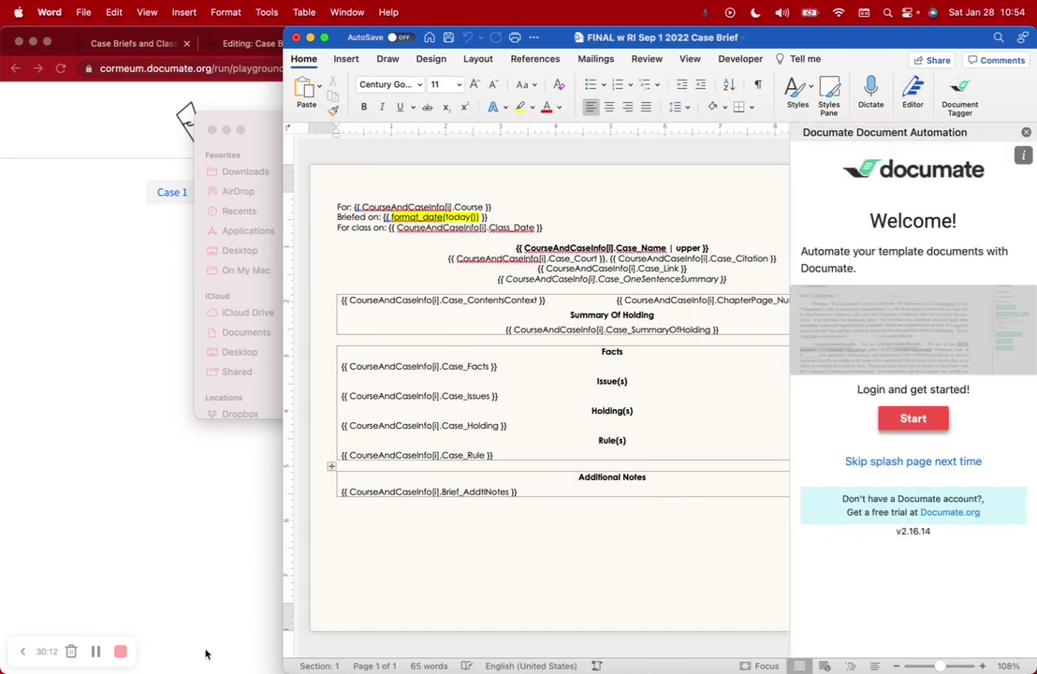
click(86, 565)
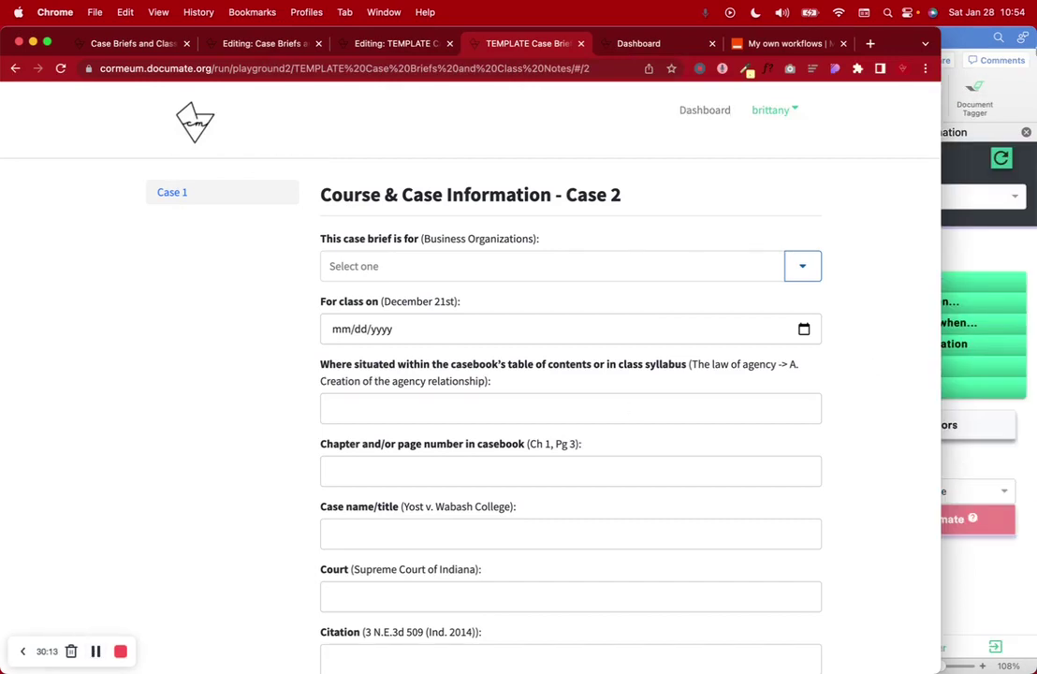
Step: Start a Repeating Item in the FINAL w RI Sep 1 2022 Case Brief document and format it as Generate Multiple Documents
click(984, 225)
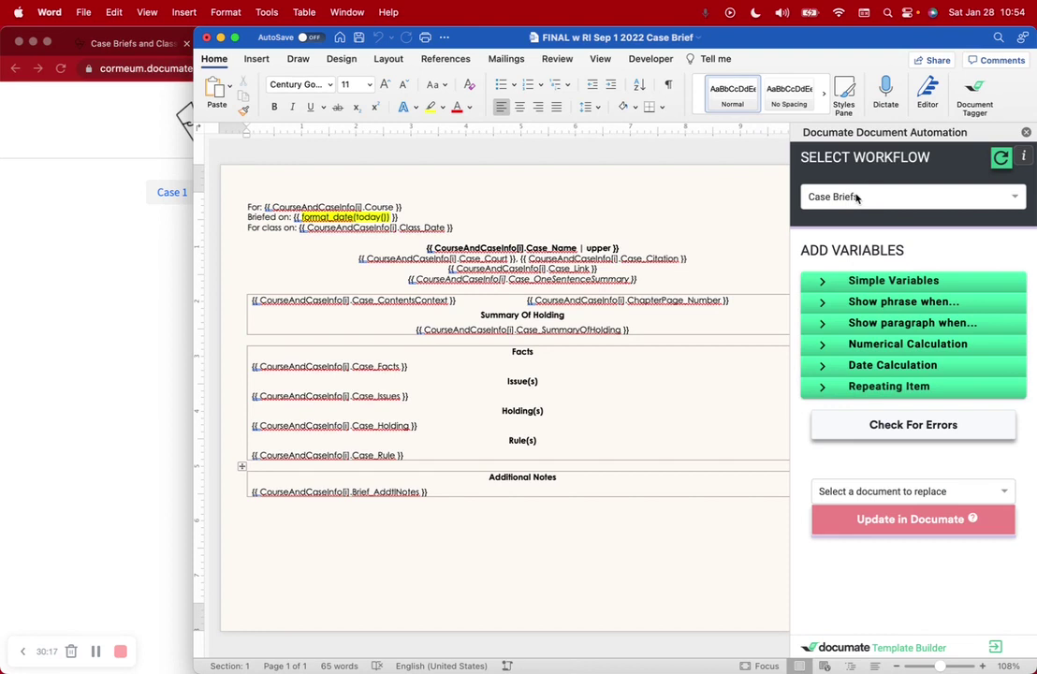
click(853, 386)
scroll(884, 397, down, 2)
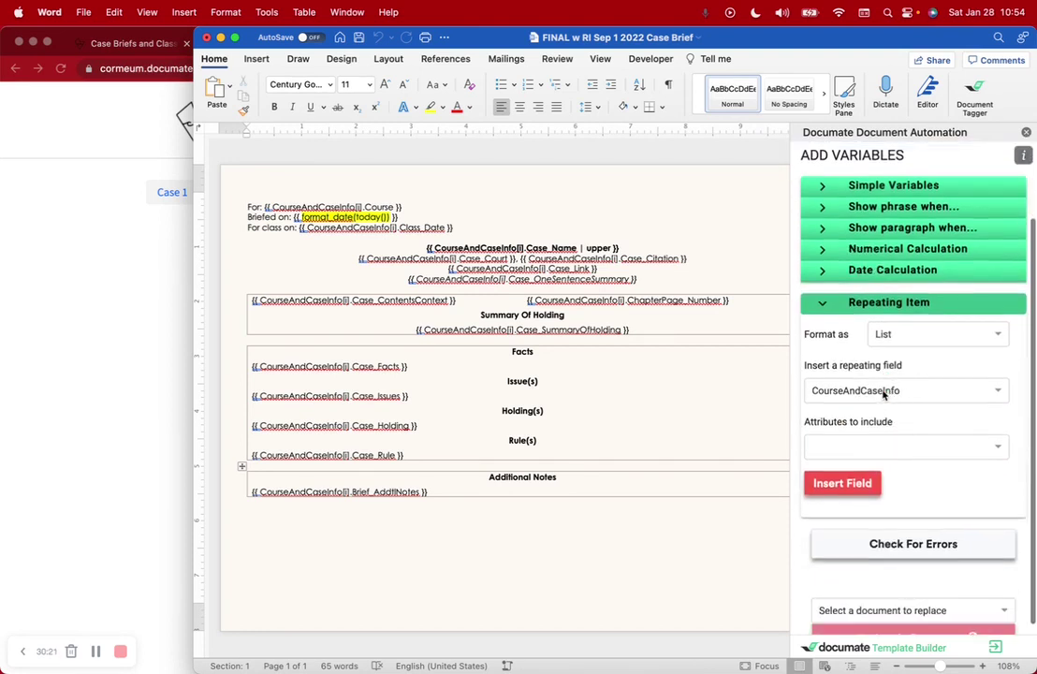
click(872, 311)
scroll(914, 362, down, 3)
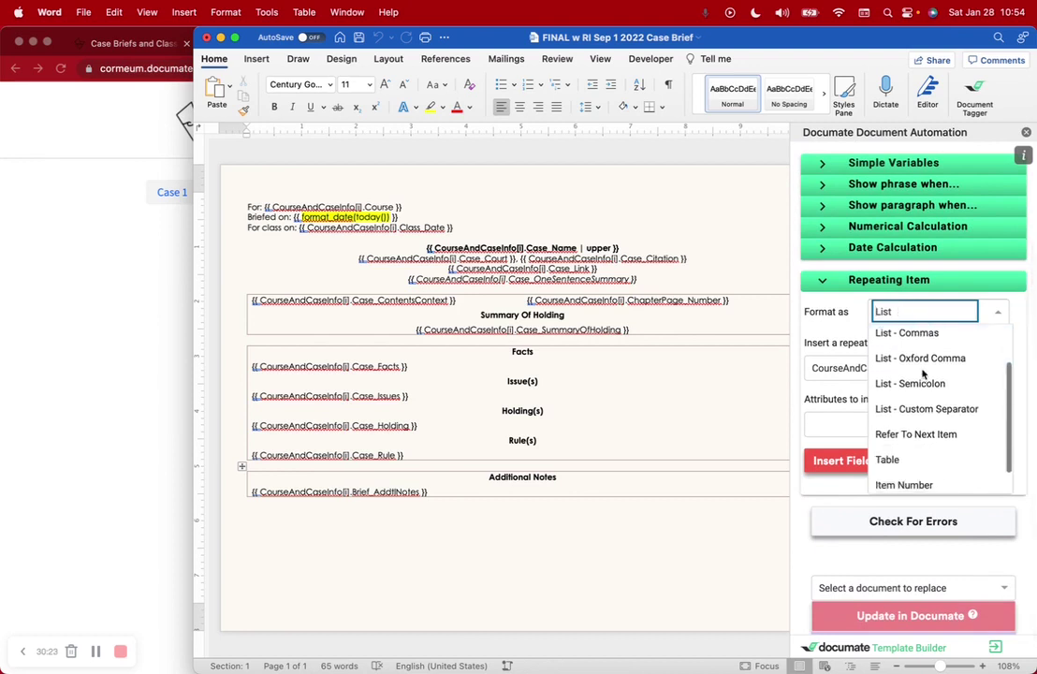
scroll(925, 365, up, 1)
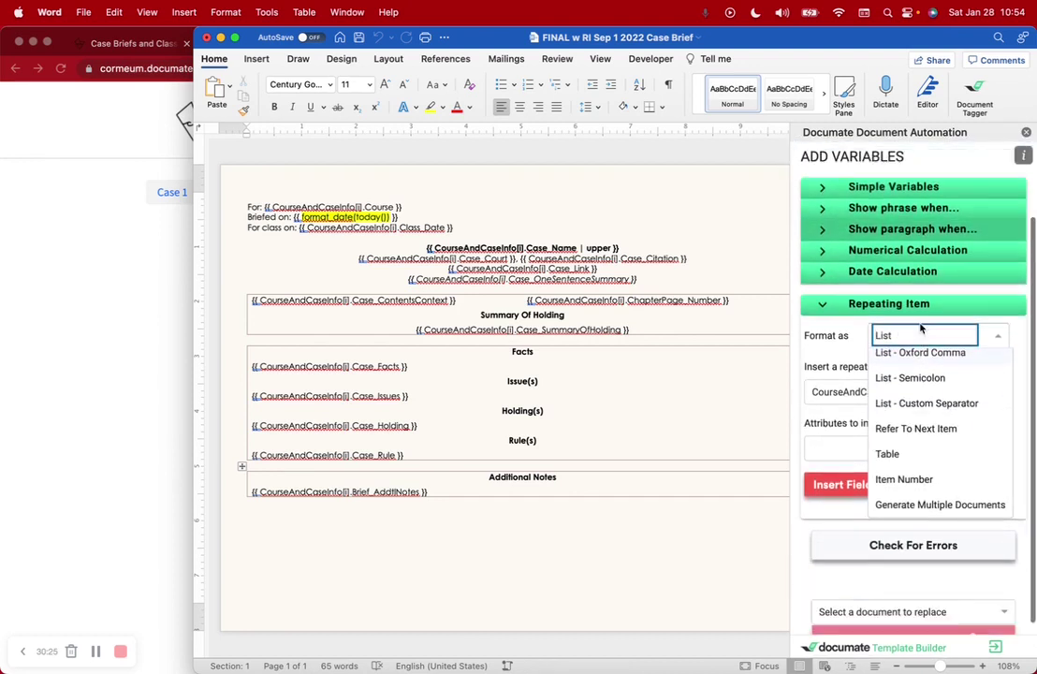
scroll(894, 382, down, 2)
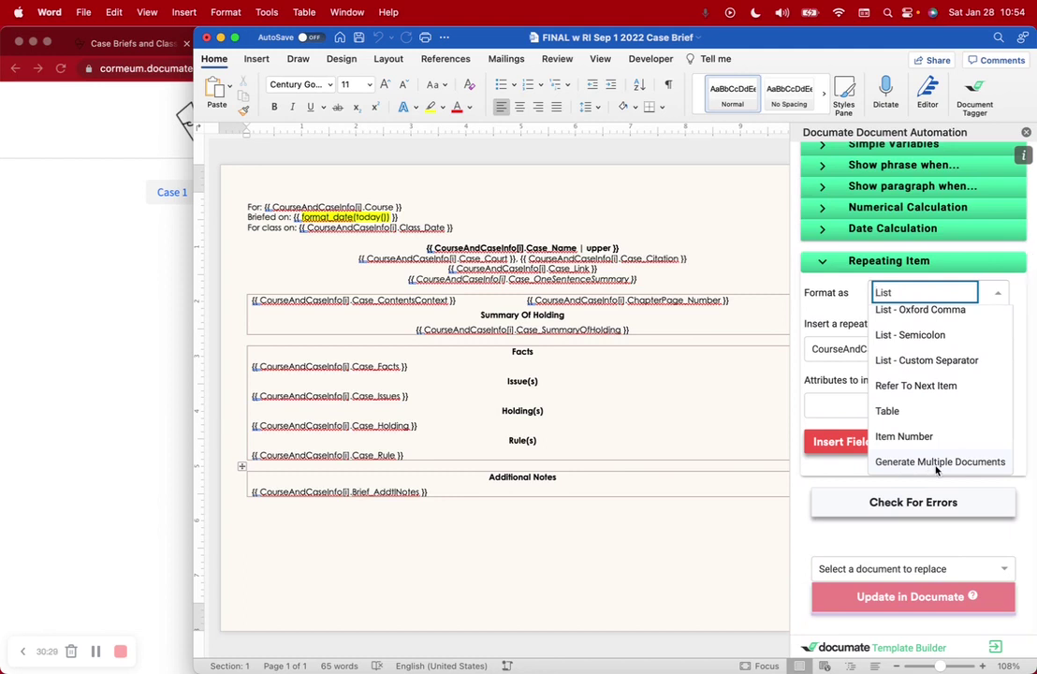
click(936, 462)
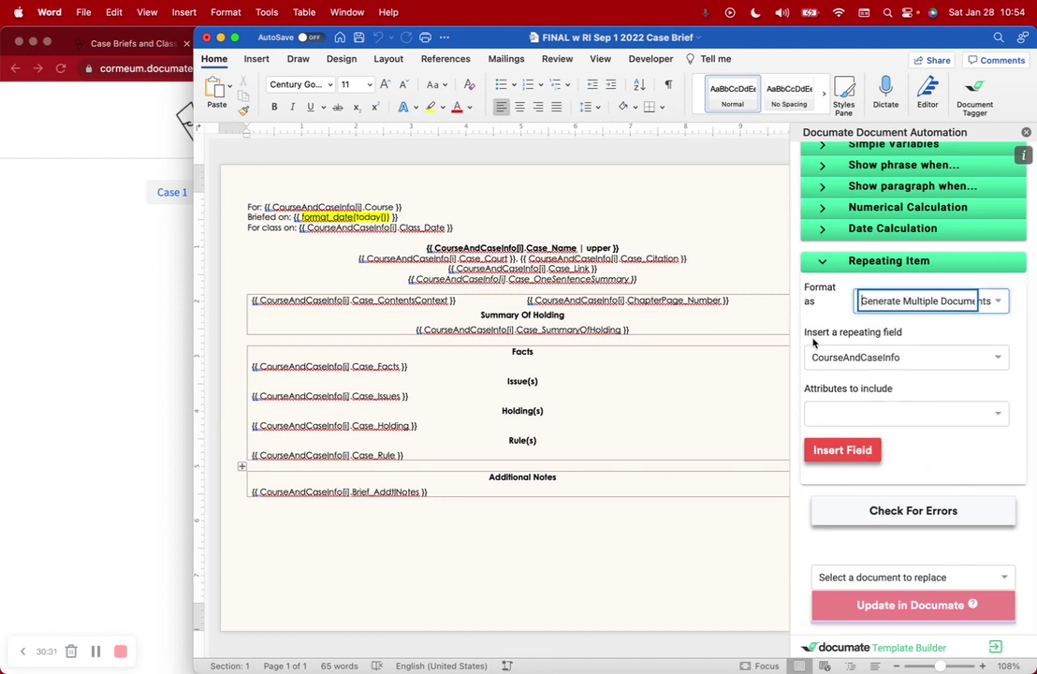
Step: Choose CourseAndCaseInfo as the repeating field and include the attribute "This case brief is for"
click(890, 358)
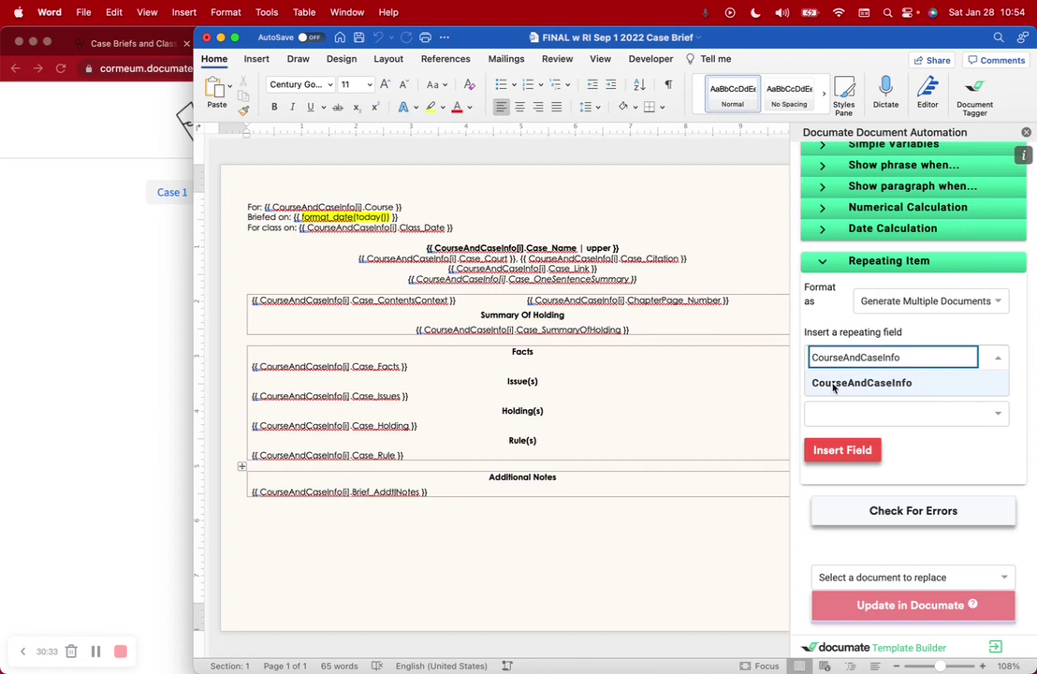
click(847, 385)
click(908, 413)
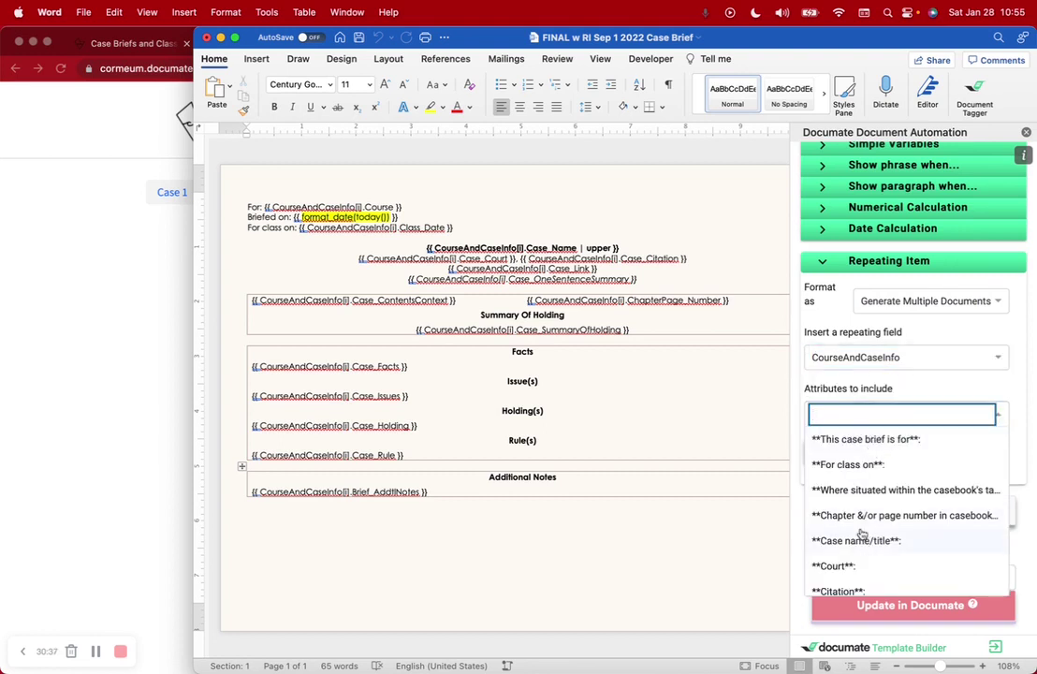
click(854, 439)
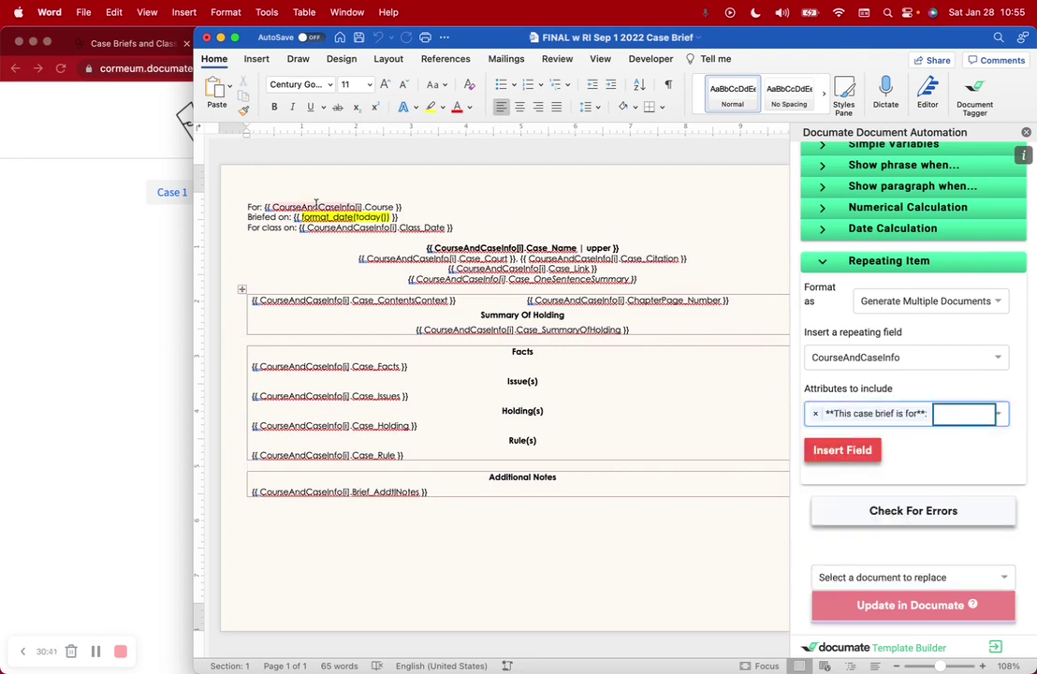
Step: Examine the indexed CourseAndCaseInfo[i].Course tag and the date tags at the beginning of the case brief up close
right_click(316, 204)
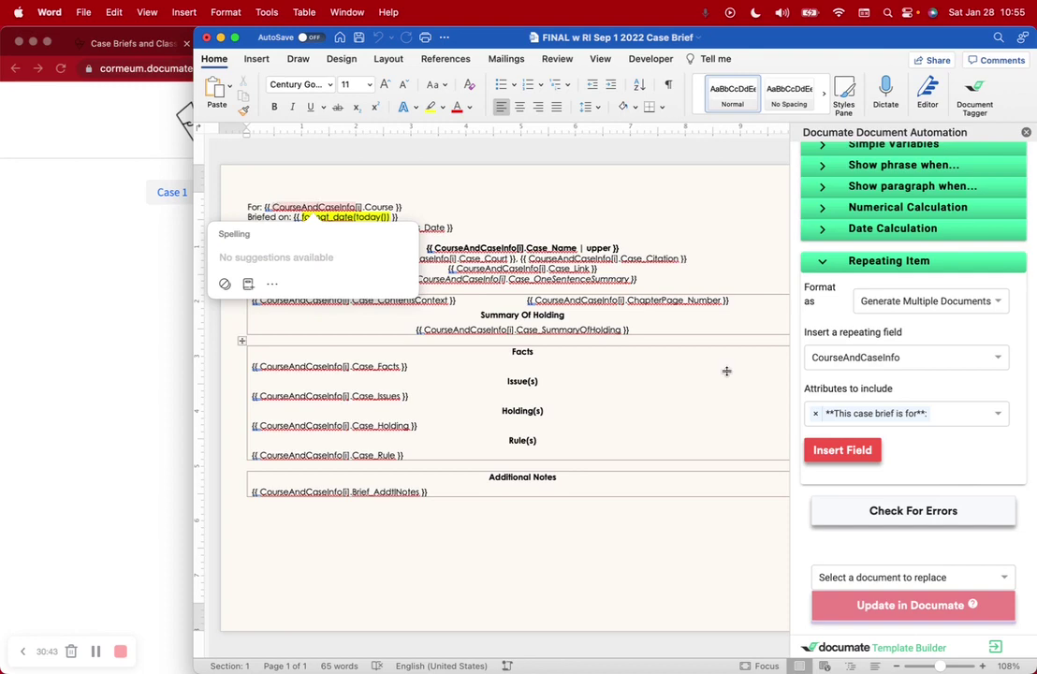
click(403, 207)
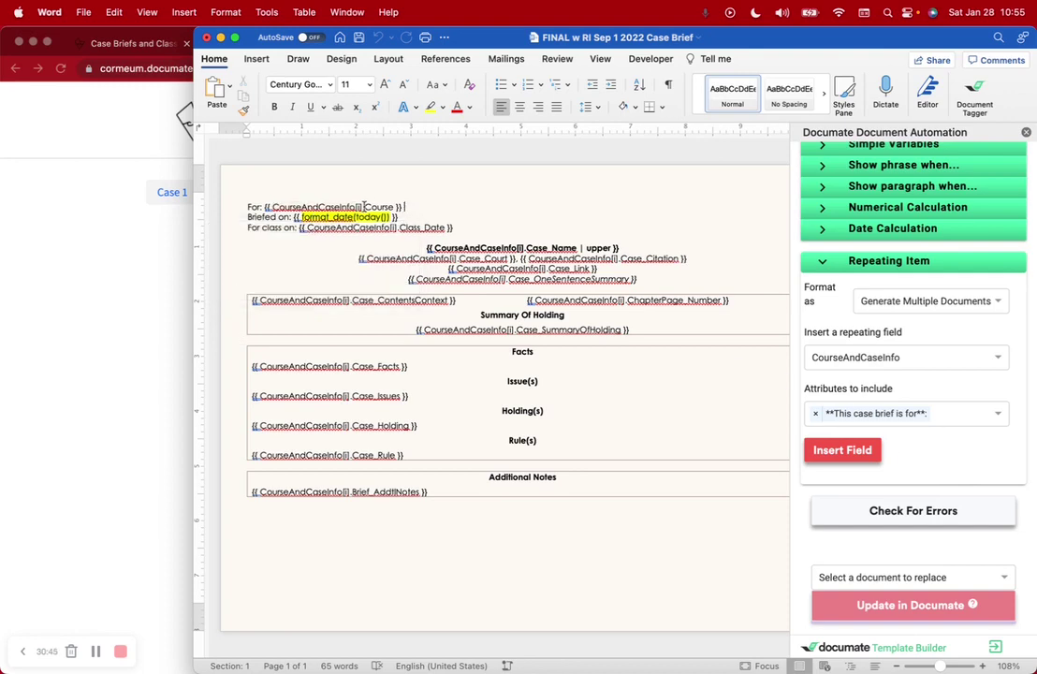
scroll(404, 217, up, 10)
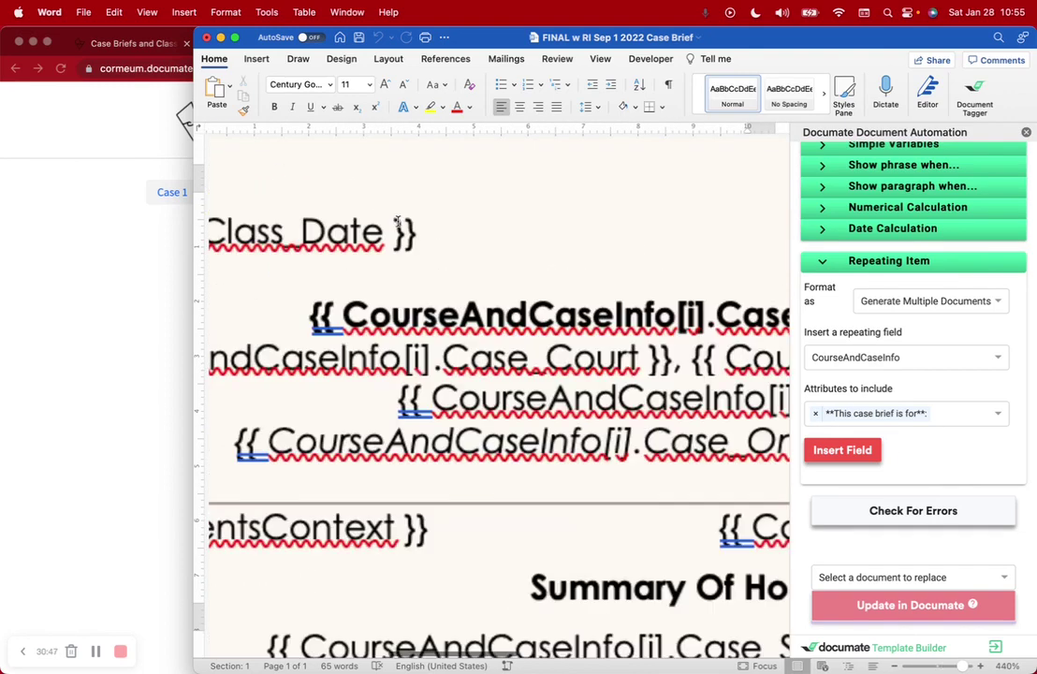
scroll(397, 224, up, 3)
scroll(397, 225, right, 5)
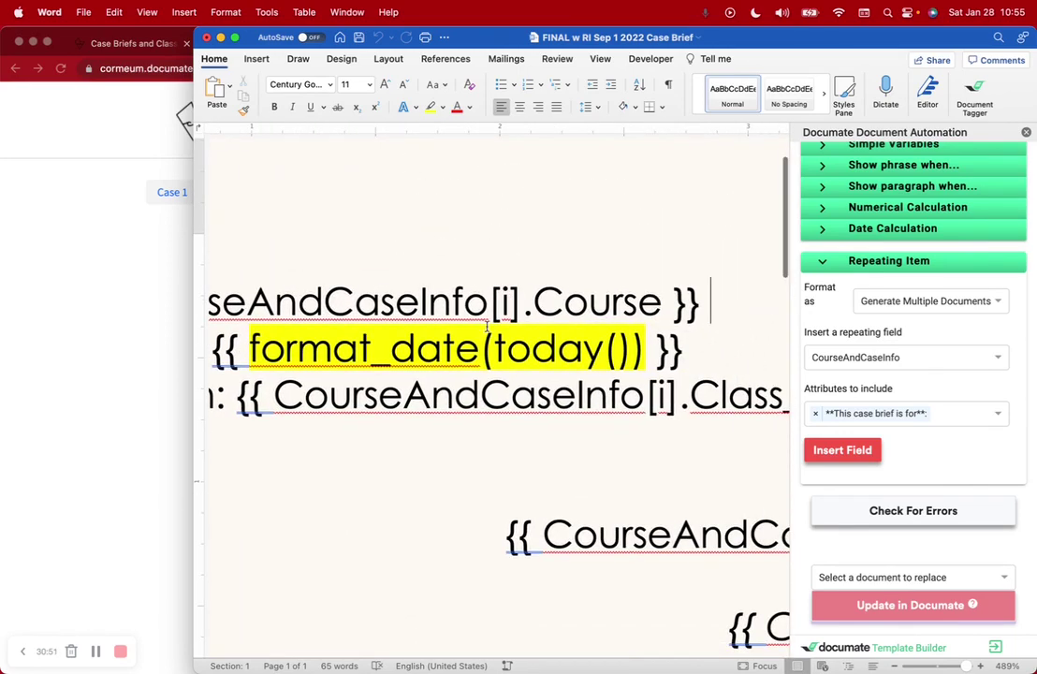
scroll(496, 314, down, 10)
scroll(487, 326, down, 5)
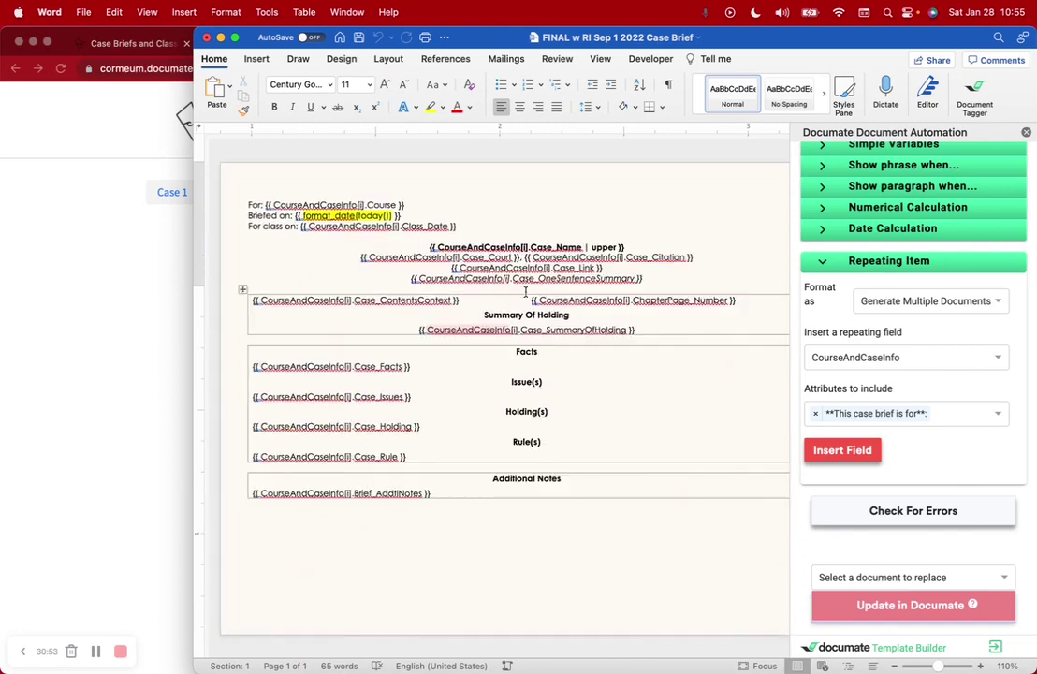
Step: Close the FINAL w RI document and open FINAL no RI 5 cases Aug 31 2022 Case 1 Case Brief from the Case Briefs folder
click(206, 40)
click(623, 415)
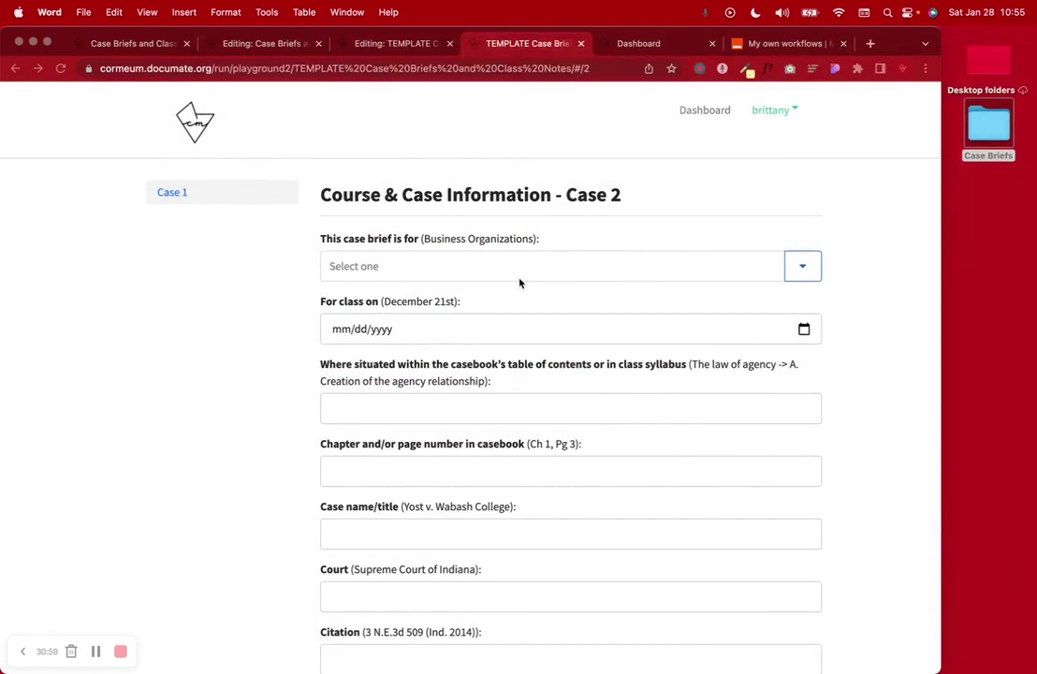
double_click(990, 129)
double_click(595, 183)
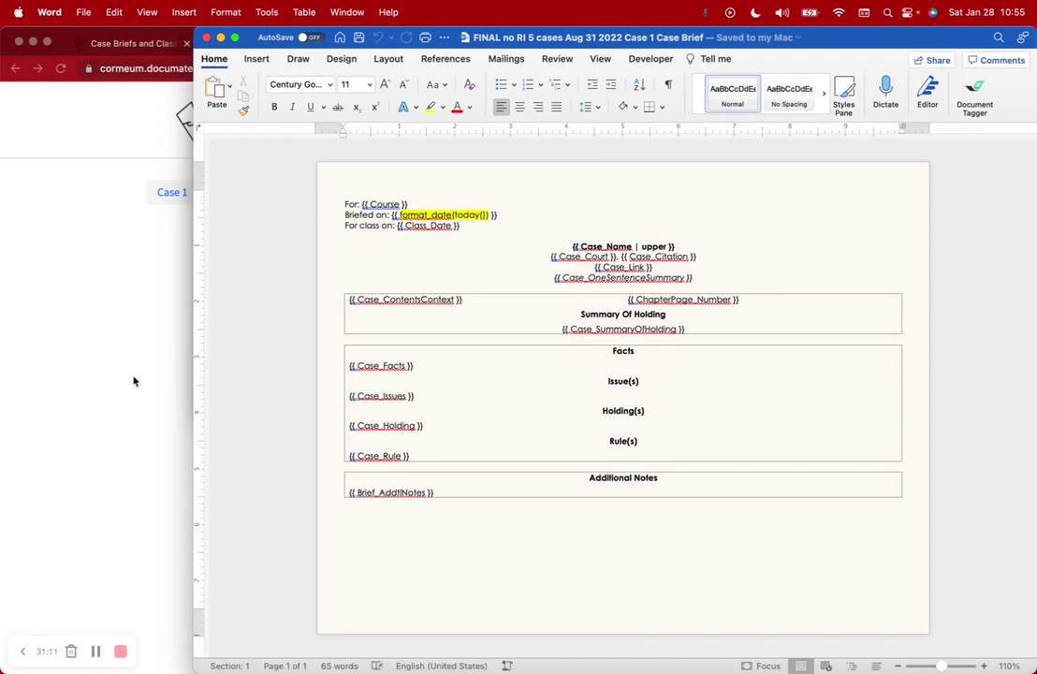
Step: Close the Case 1 document, view the tags in the Case 2 Case Brief document and close it too
click(207, 40)
double_click(597, 273)
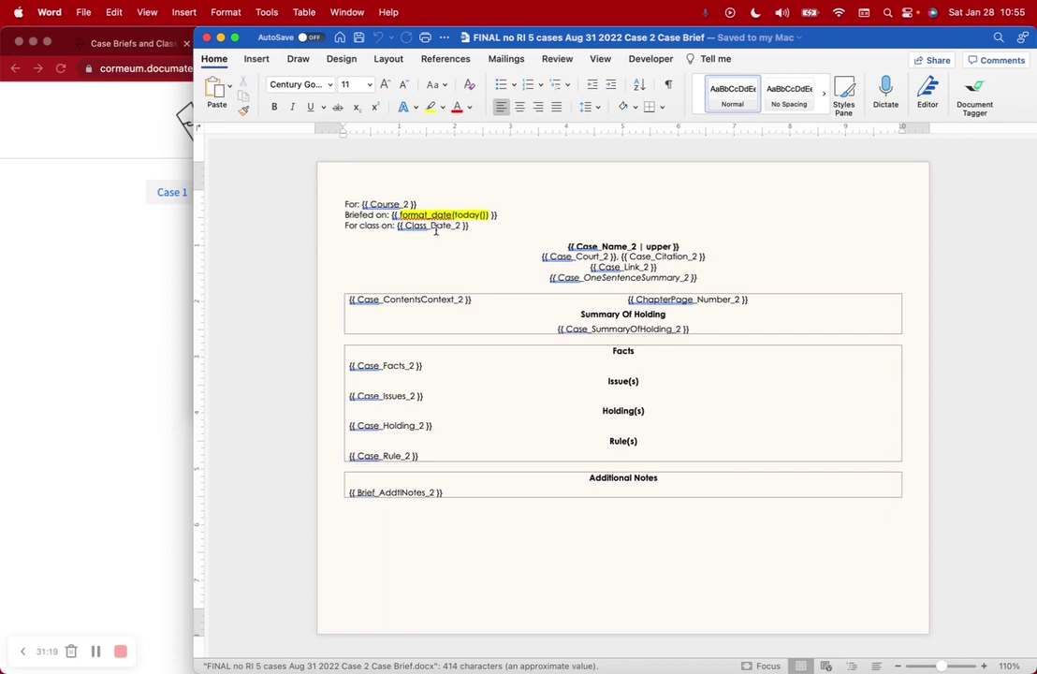
click(208, 41)
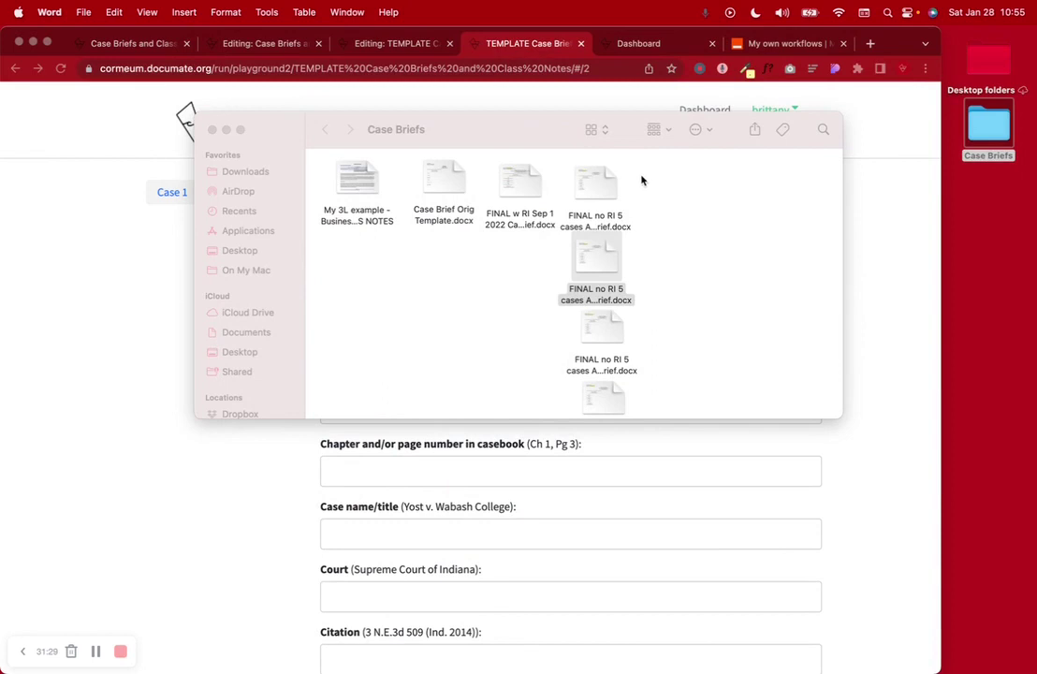
Step: Open Case Brief Orig Template from the Case Briefs folder and bring up the Office Add-ins store
drag(473, 139, 670, 46)
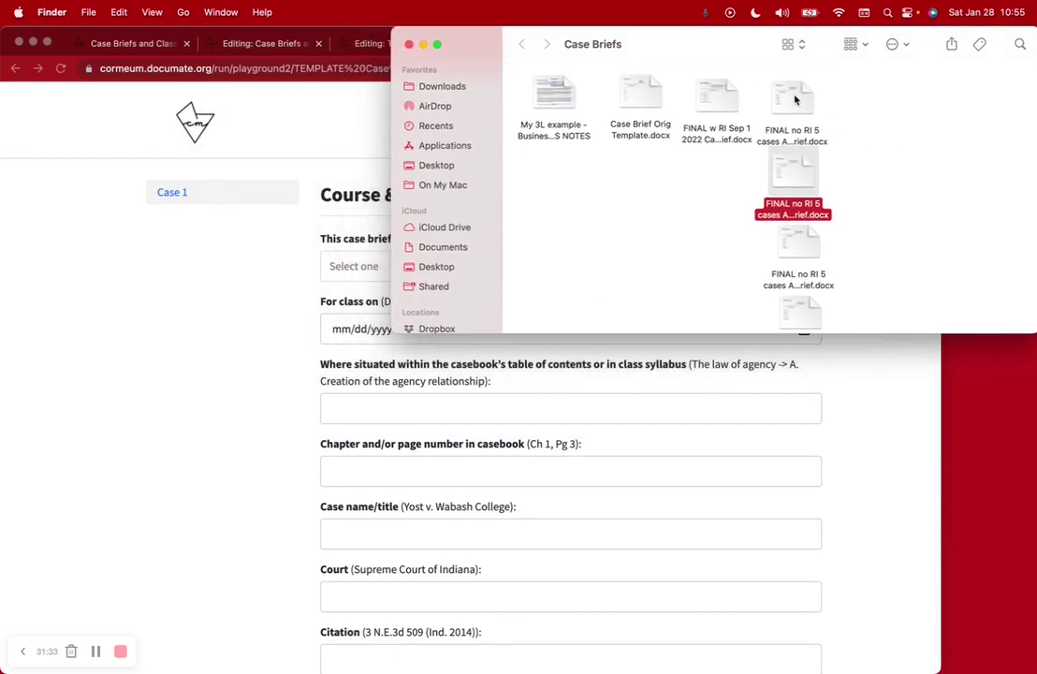
double_click(640, 93)
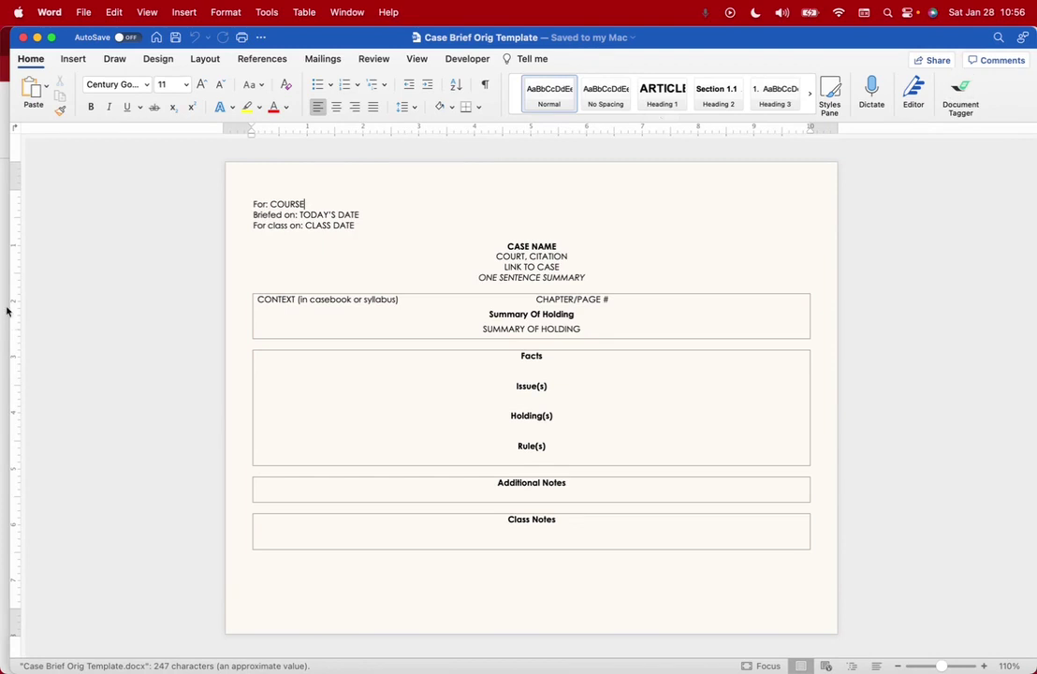
click(72, 58)
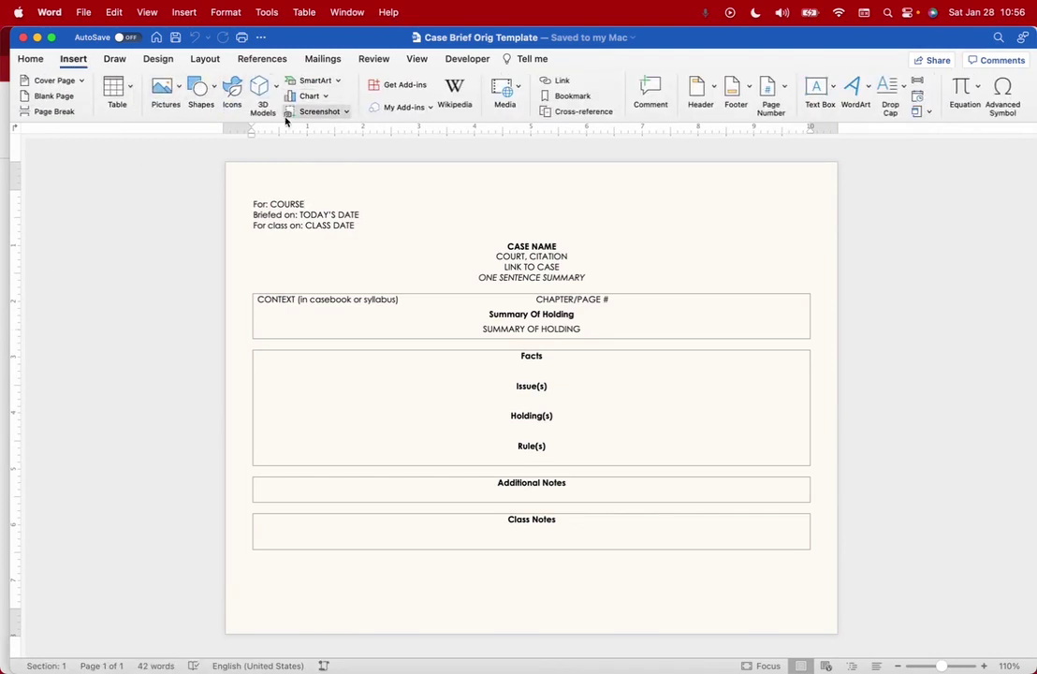
click(403, 84)
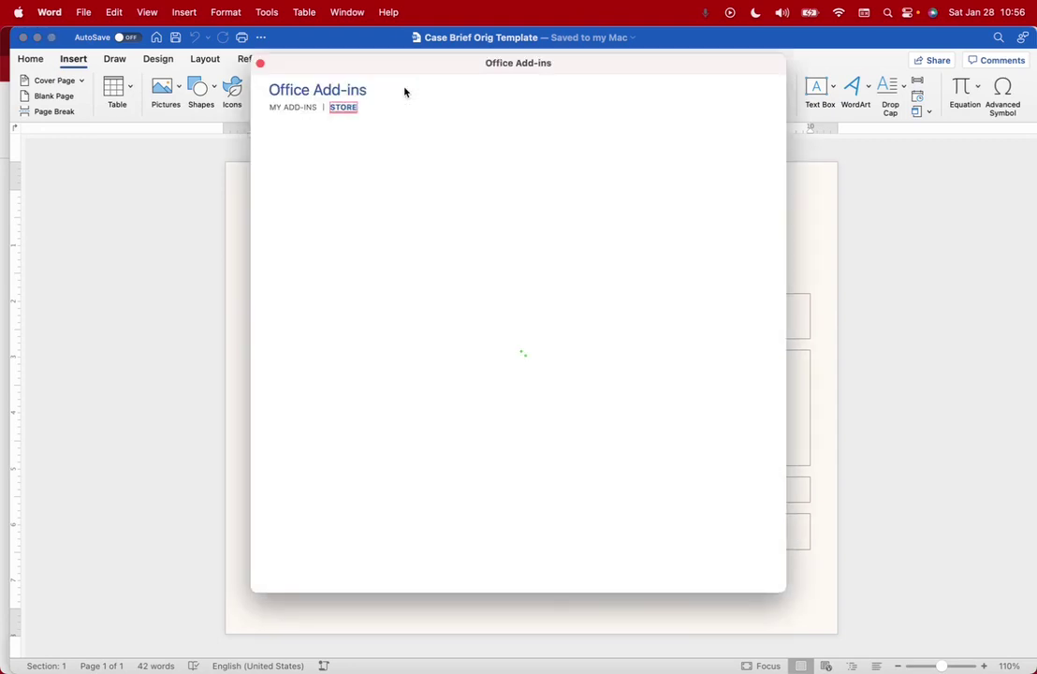
click(261, 62)
click(465, 58)
click(172, 92)
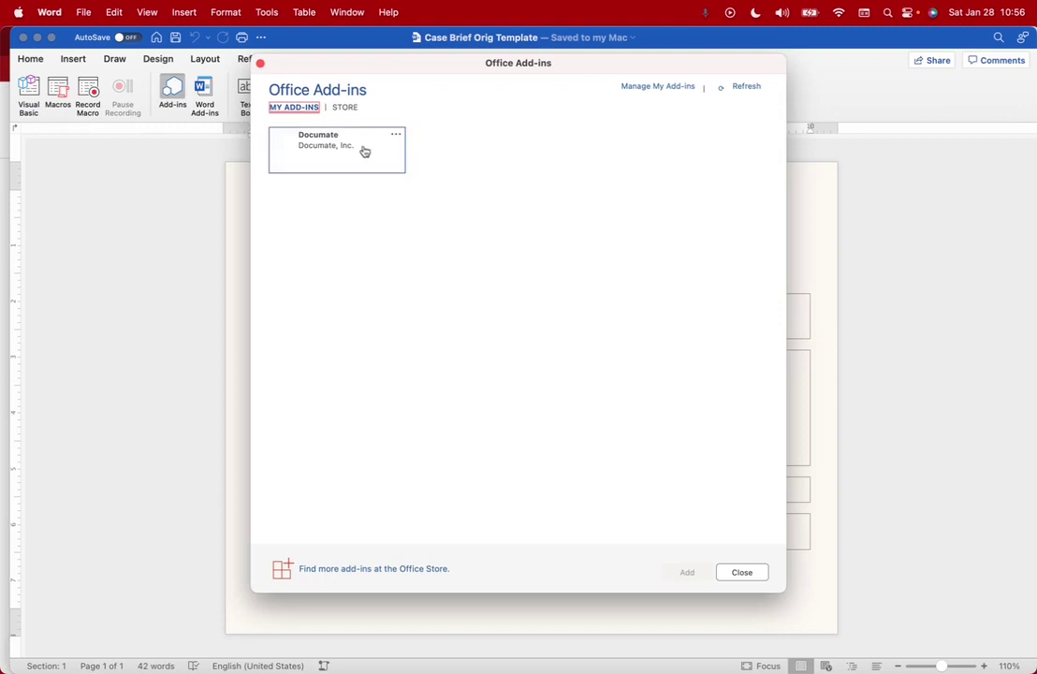
click(344, 108)
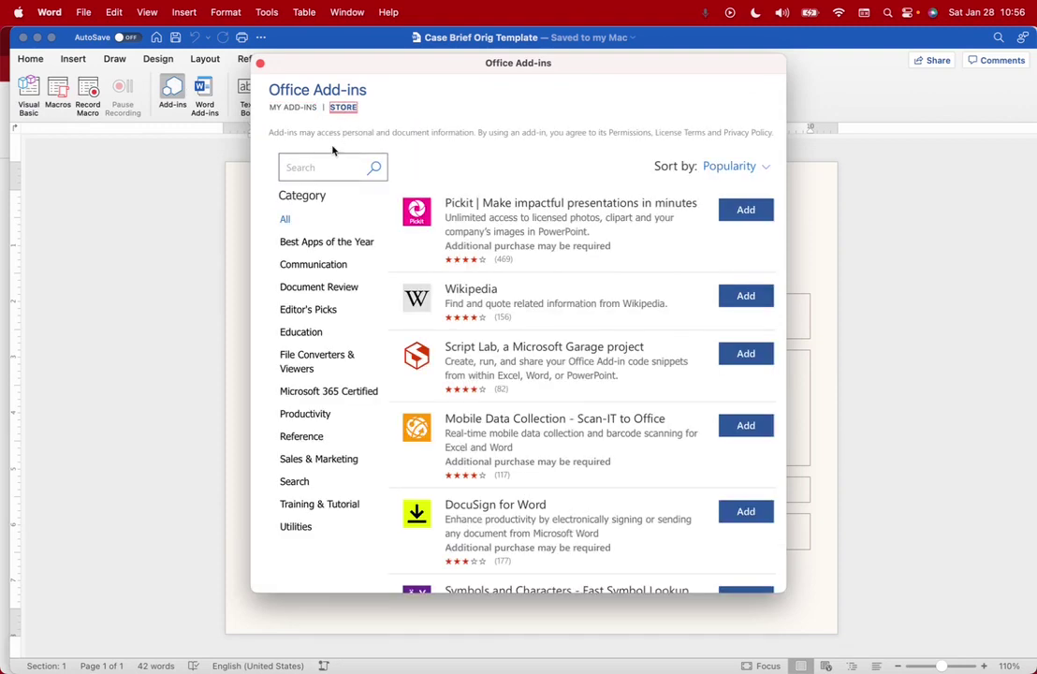
Step: Search the add-in store for Documate, then close the store and return to the document's Home commands
click(321, 165)
text(docua)
key(BackSpace)
text(mate)
click(379, 181)
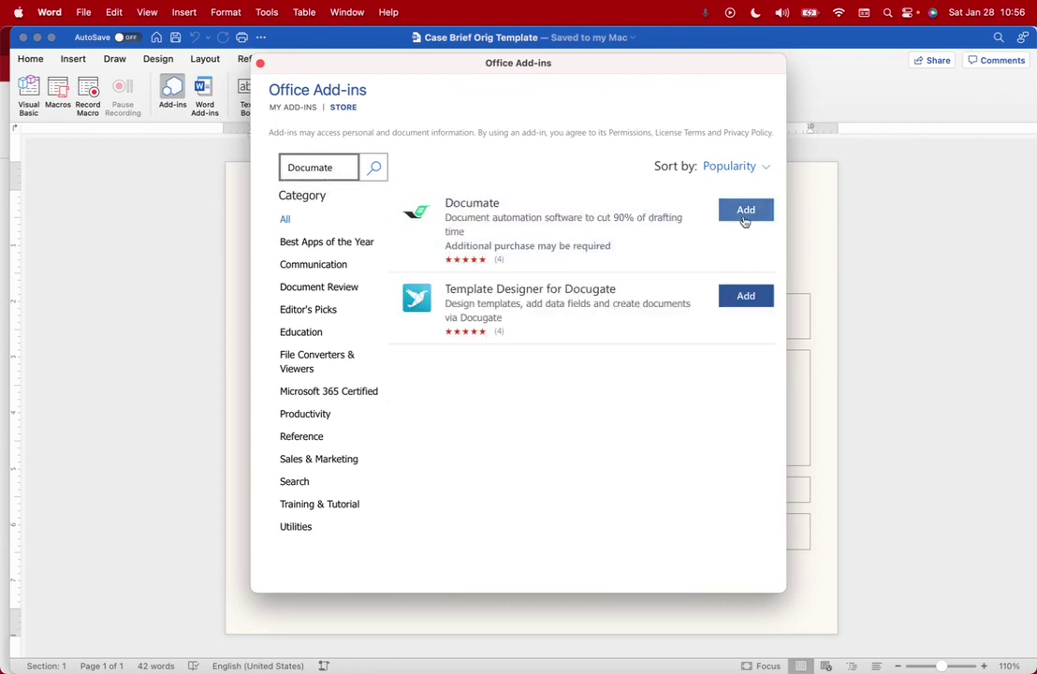
click(261, 63)
click(31, 59)
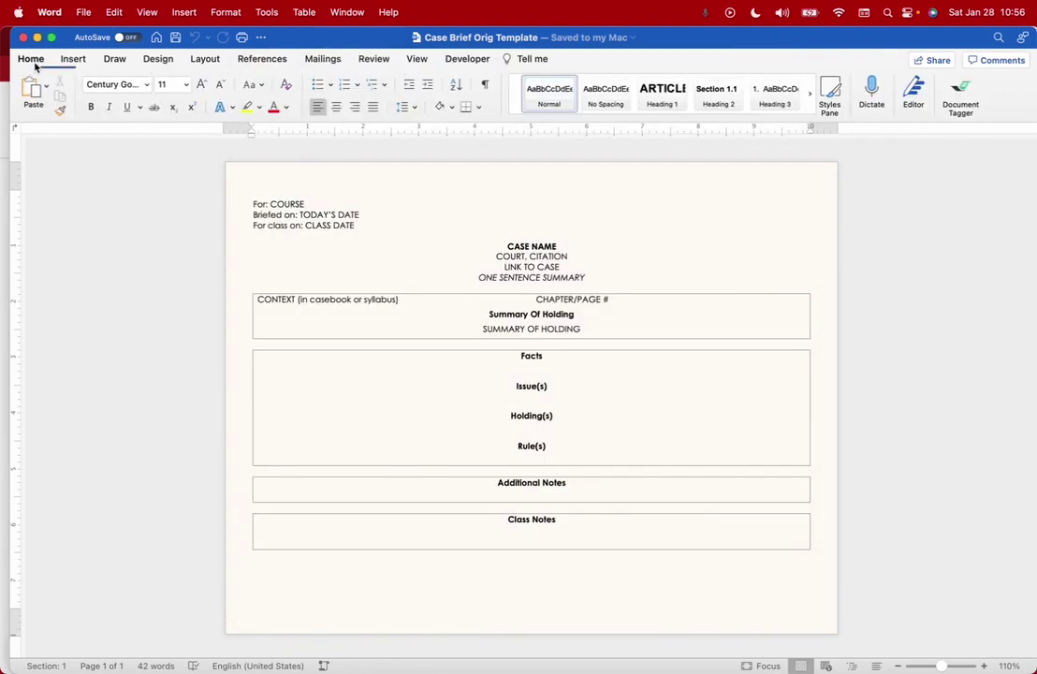
Step: Switch to Chrome and open the API Keys settings from the Documate dashboard to view where a new key is named
drag(8, 216, 455, 218)
click(383, 186)
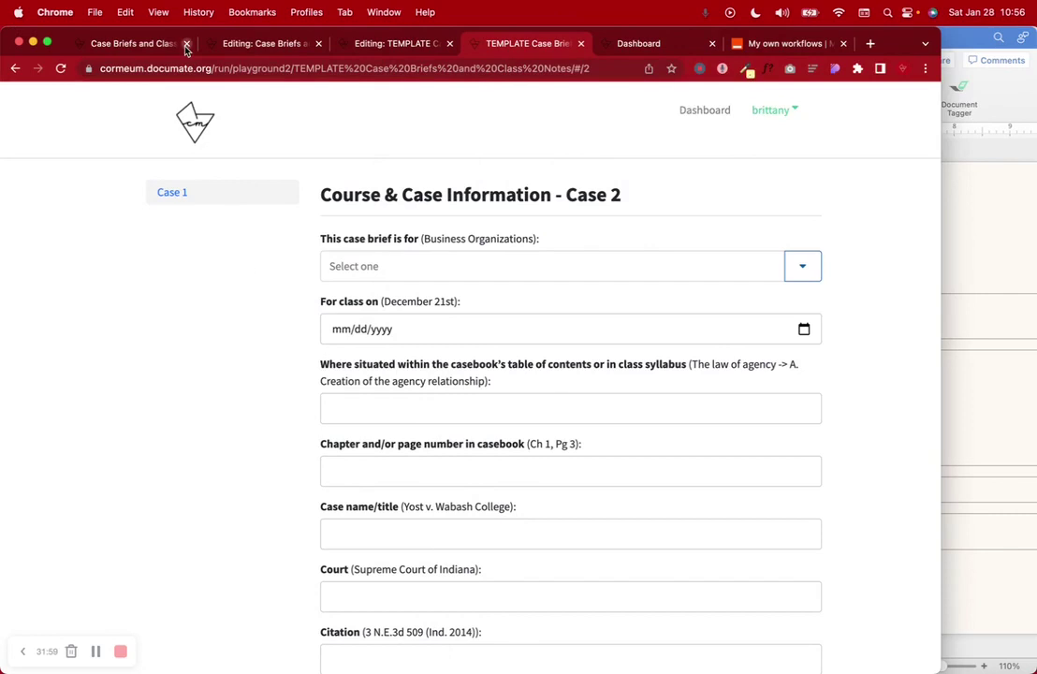
click(655, 44)
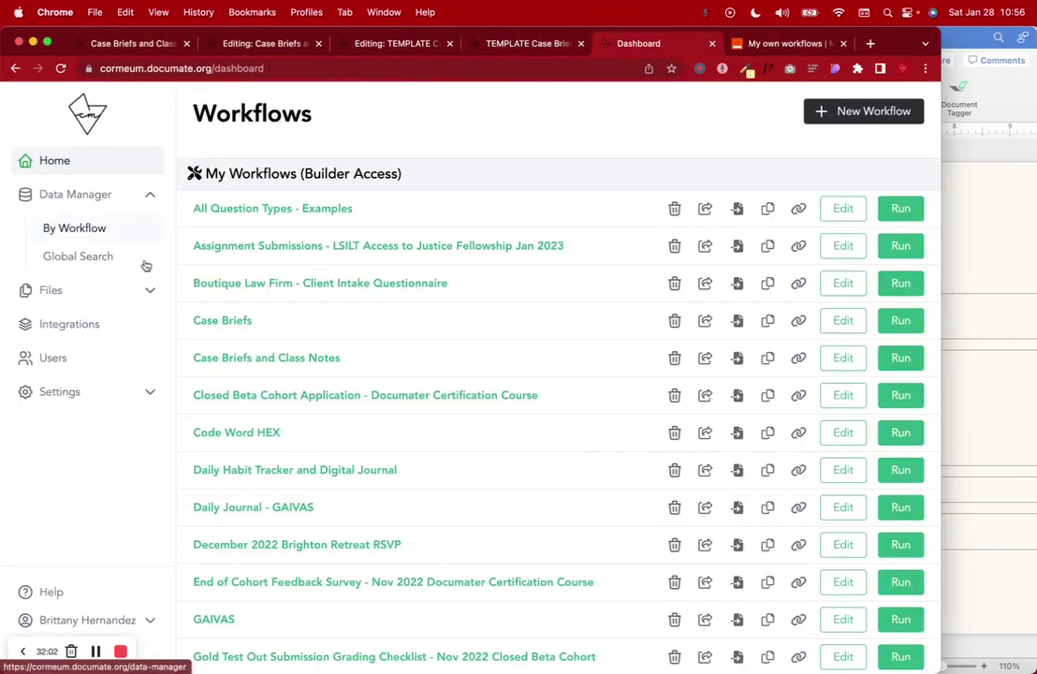
click(82, 393)
click(67, 425)
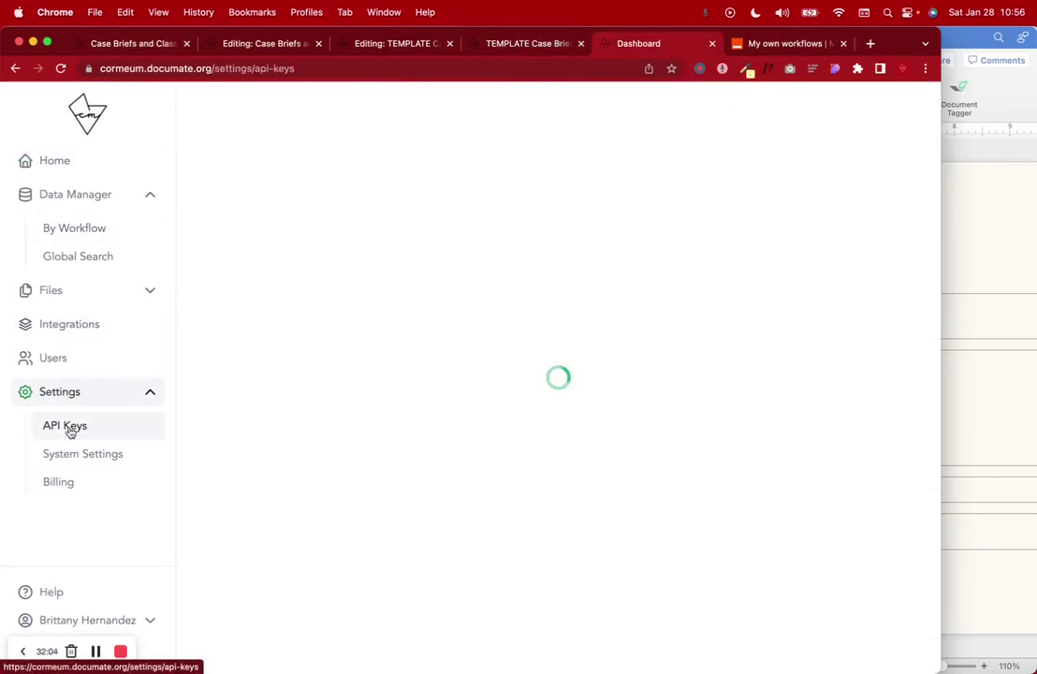
click(416, 179)
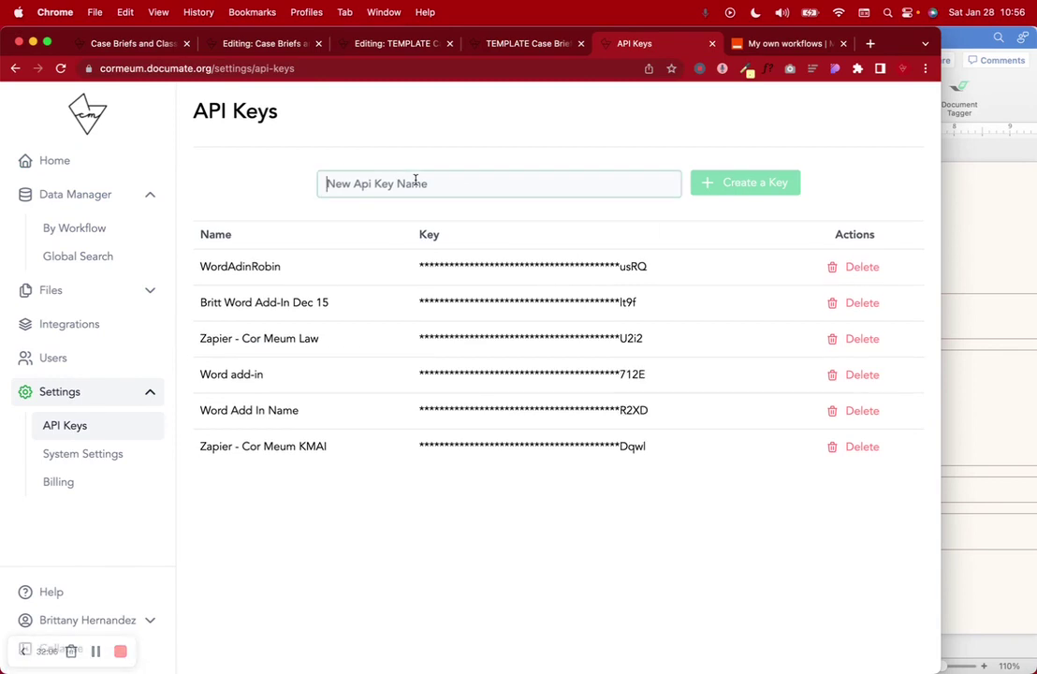
Step: Check the Document Tagger command in the Word document, then return to the Documate Workflows home page in Chrome
click(1011, 372)
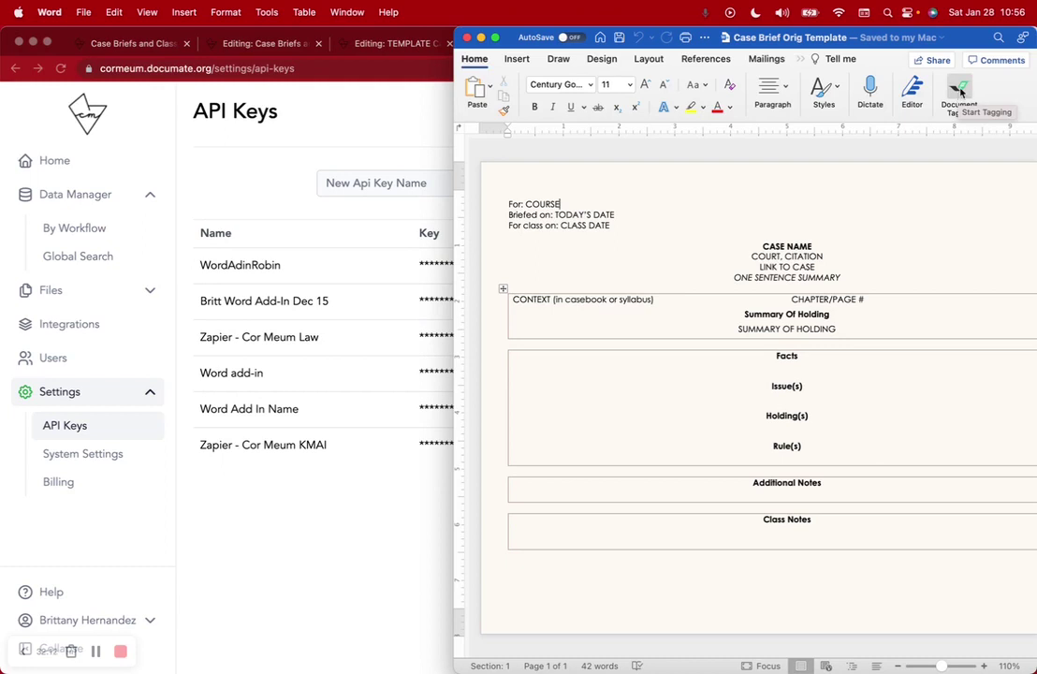
click(229, 572)
click(75, 167)
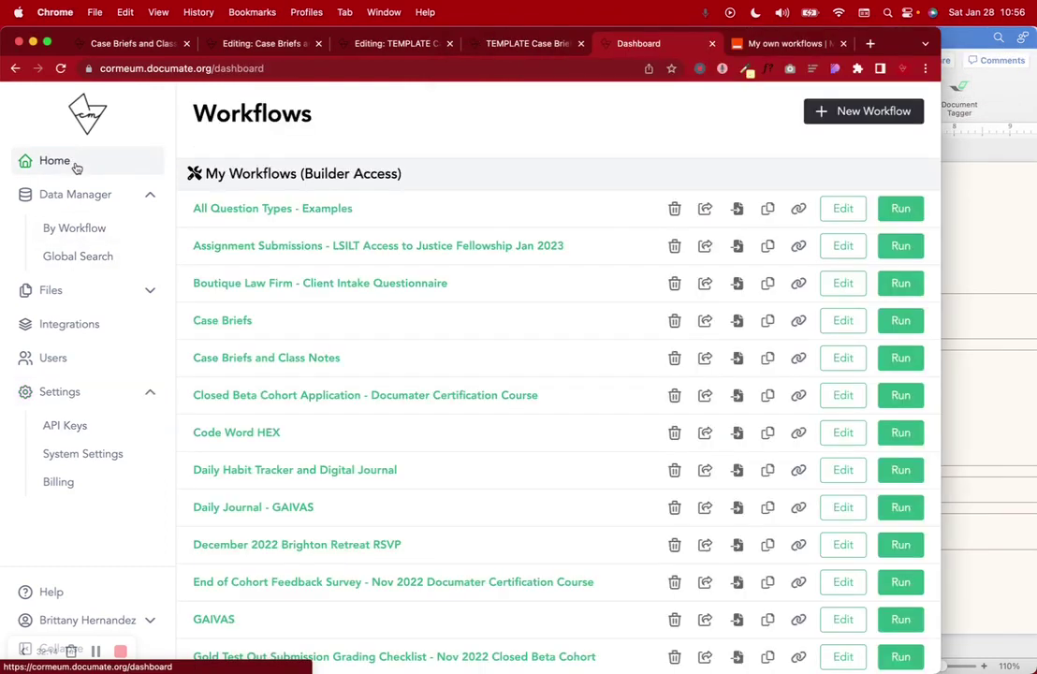
Step: Return to Case Brief Orig Template in Word, open the Documate Document Tagger, and select the TEMPLATE Case Briefs and Class Notes workflow
drag(960, 35, 668, 34)
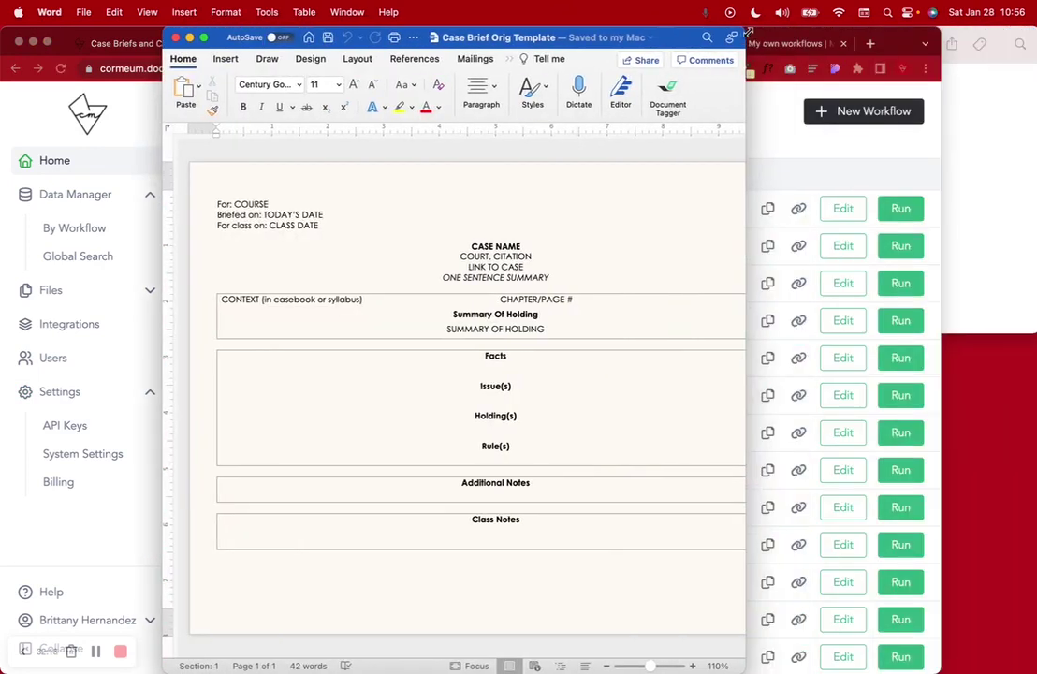
drag(743, 33, 1034, 8)
click(999, 93)
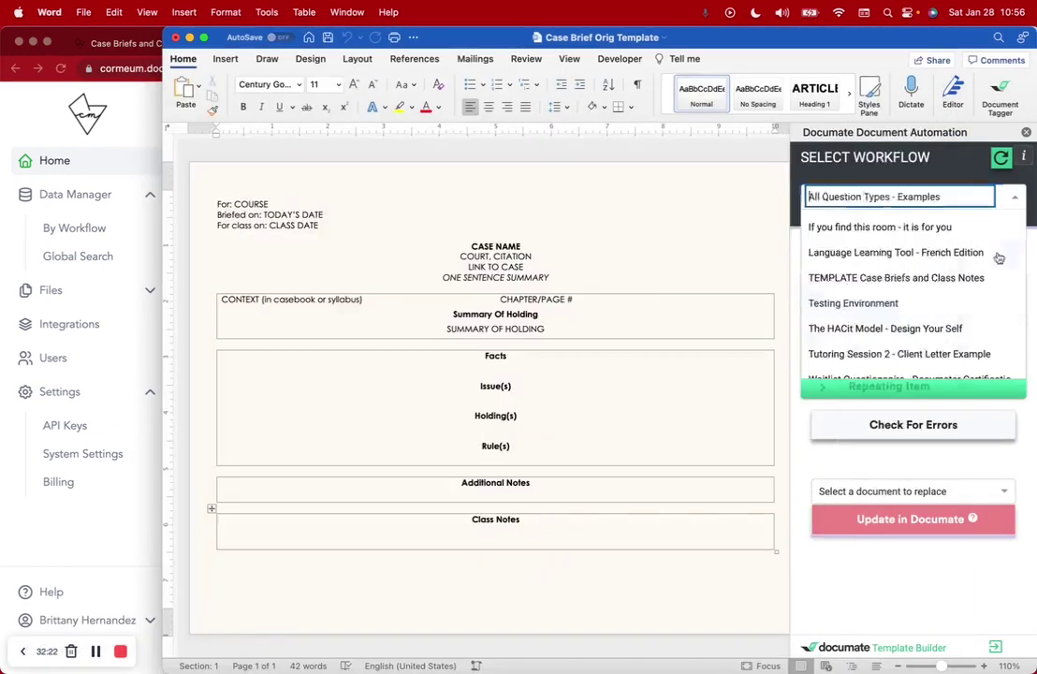
click(873, 248)
click(873, 196)
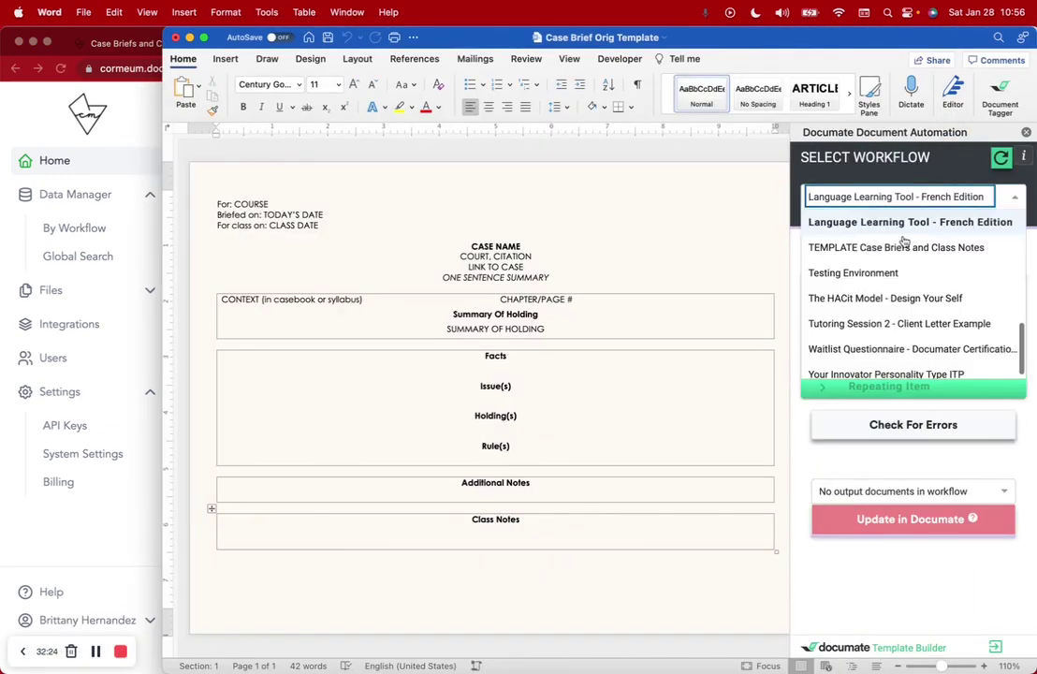
scroll(875, 284, down, 1)
scroll(875, 284, up, 1)
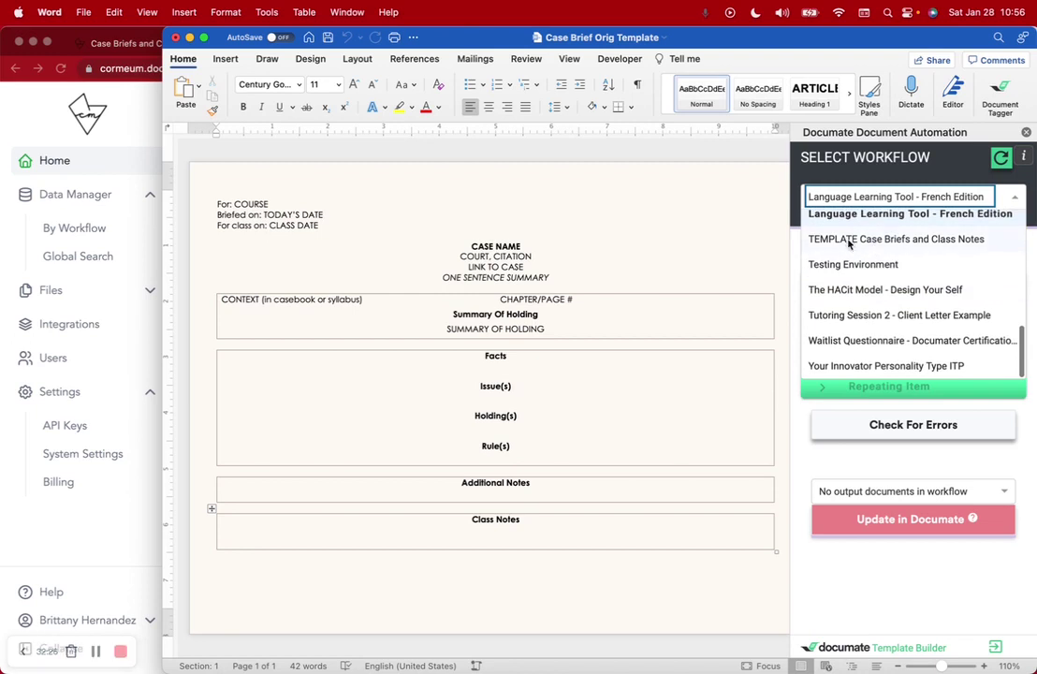
click(897, 241)
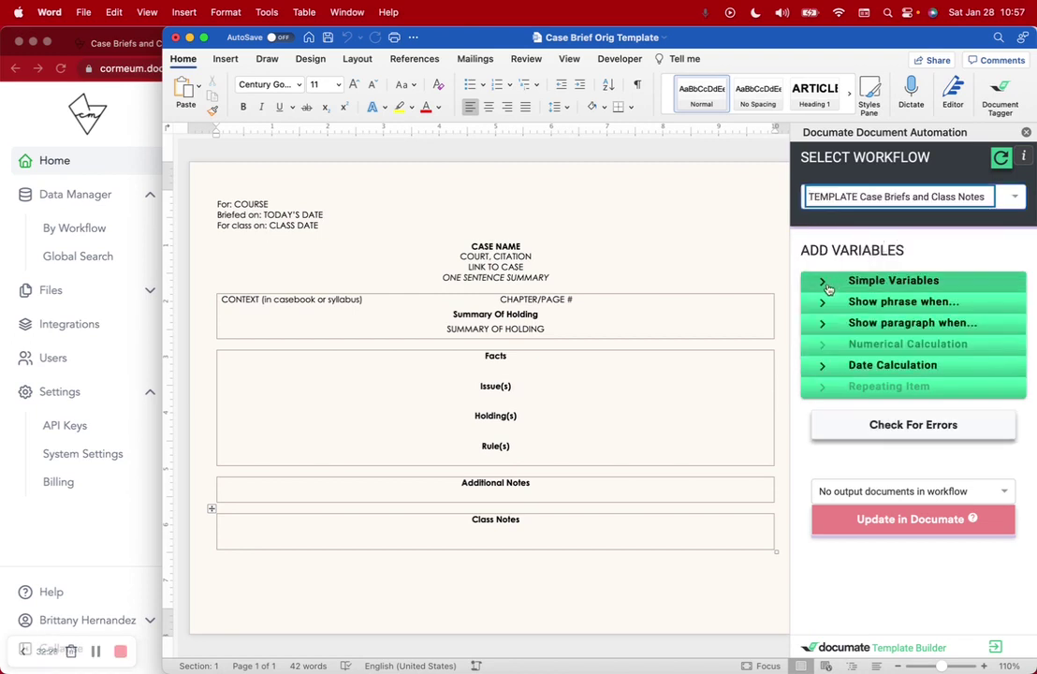
Step: Match the COURSE placeholder with the Course simple variable and view its available text formats
click(822, 280)
click(837, 319)
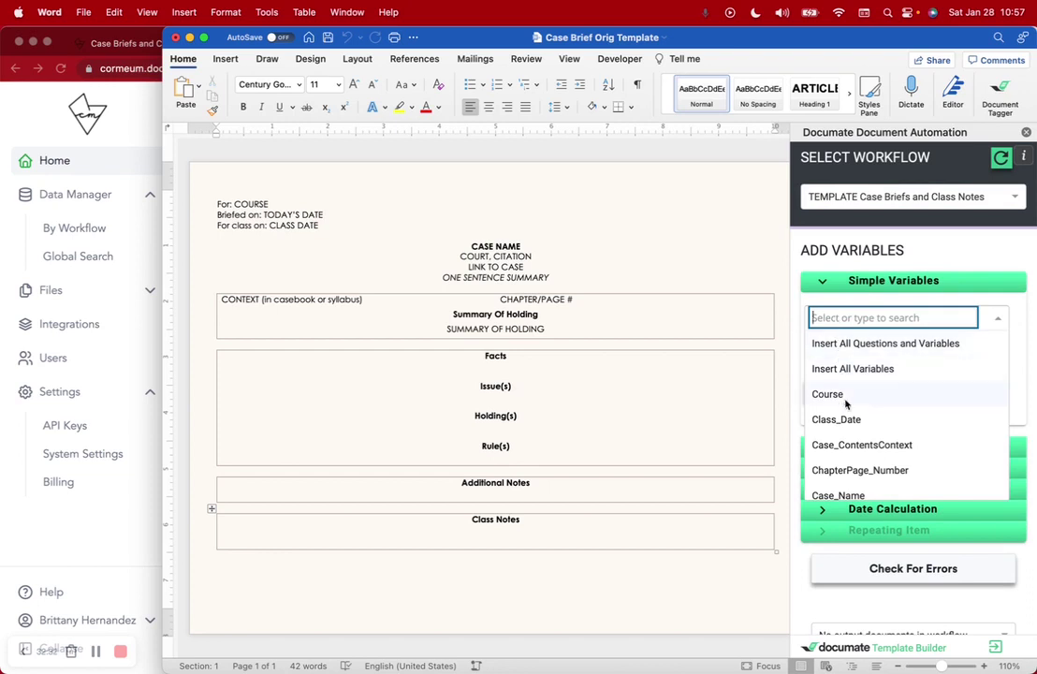
drag(269, 203, 234, 203)
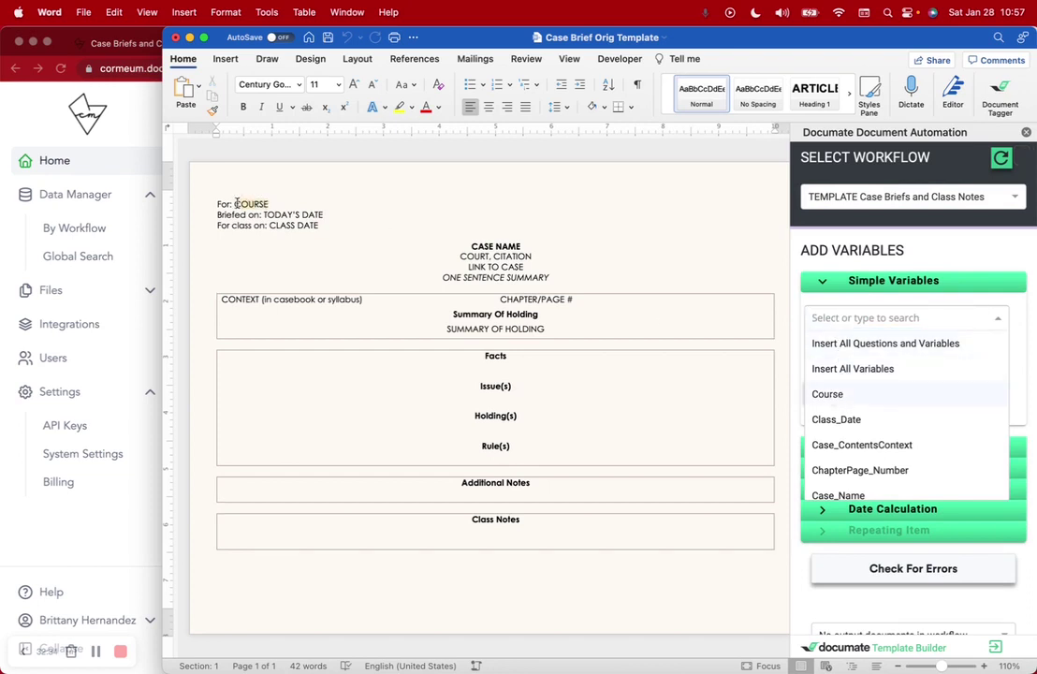
click(836, 394)
click(914, 360)
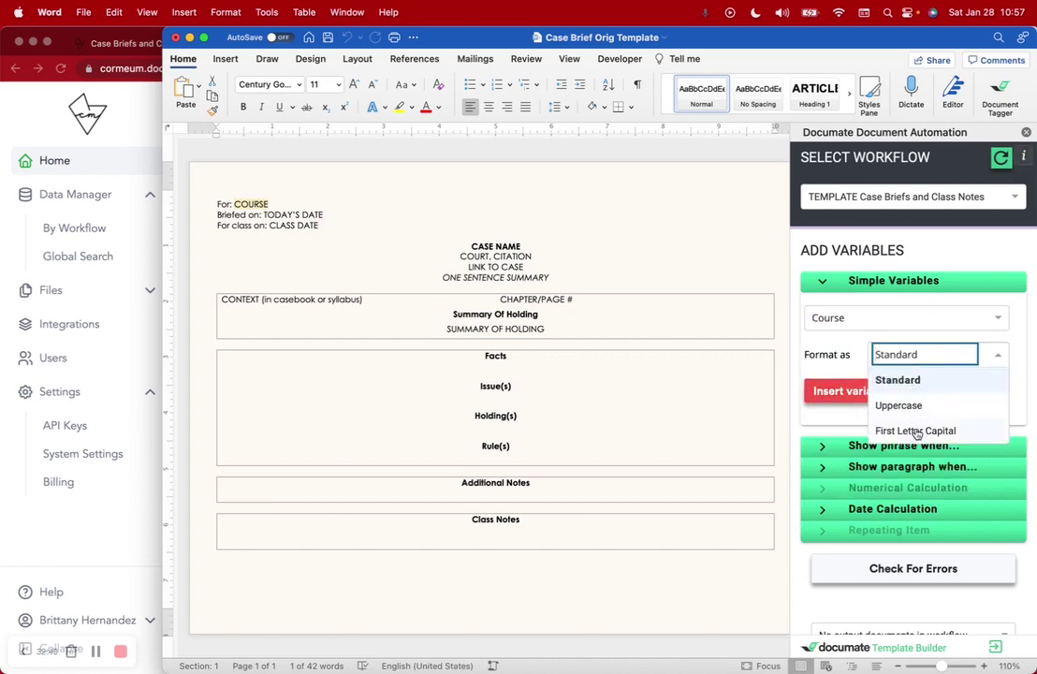
key(Escape)
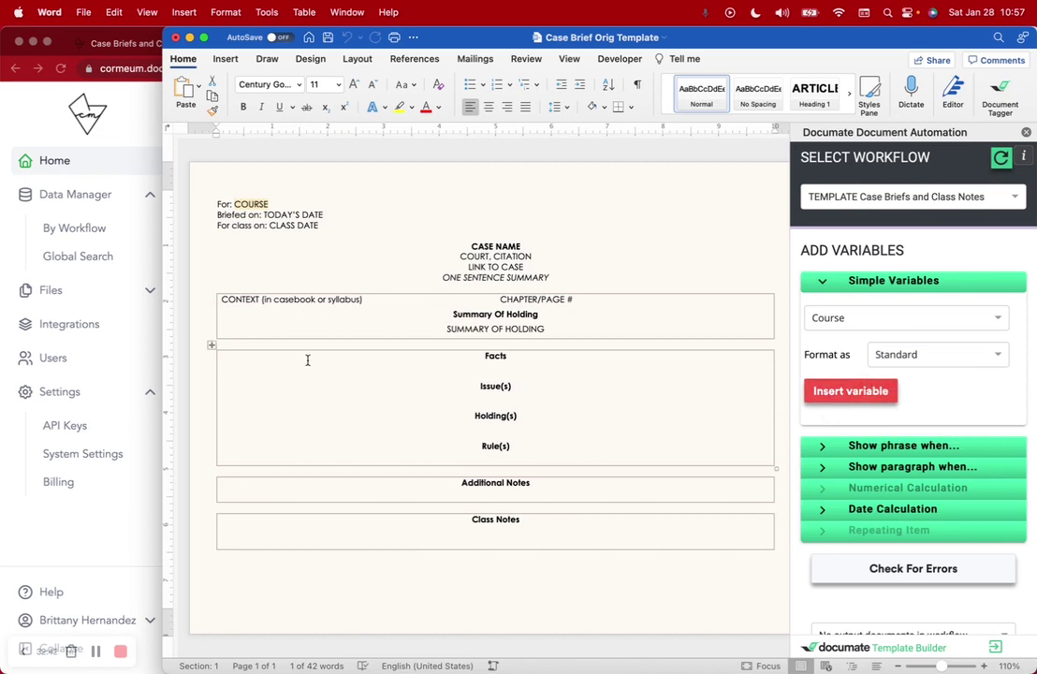
Step: Match the TODAY'S DATE placeholder with the Today simple variable and look through its date format options
drag(324, 214, 296, 216)
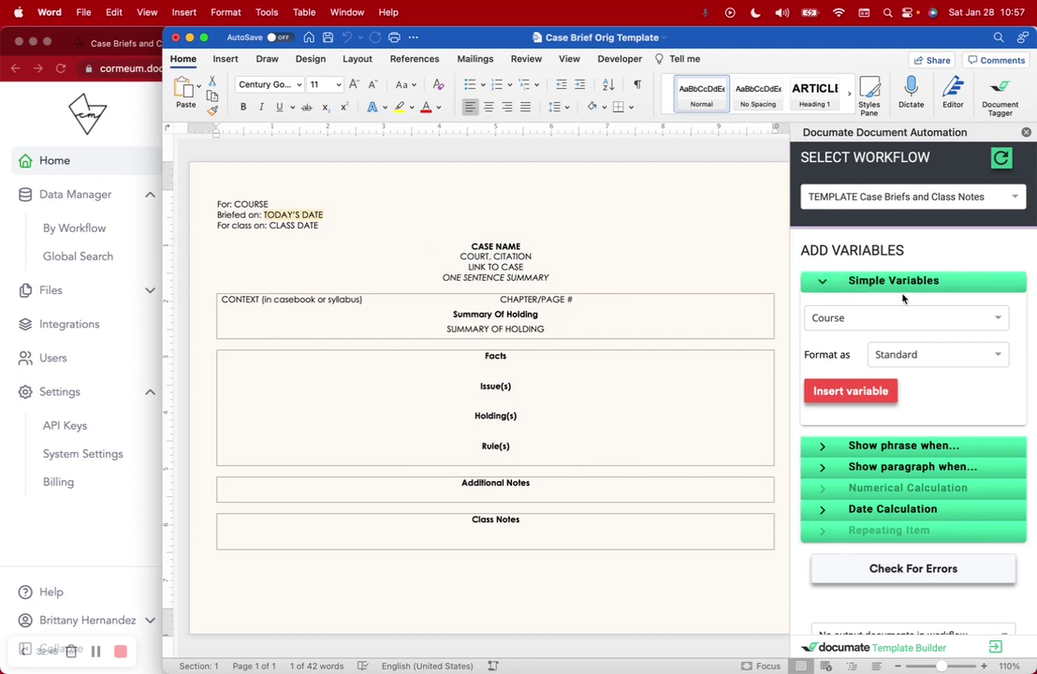
click(854, 319)
scroll(870, 430, down, 10)
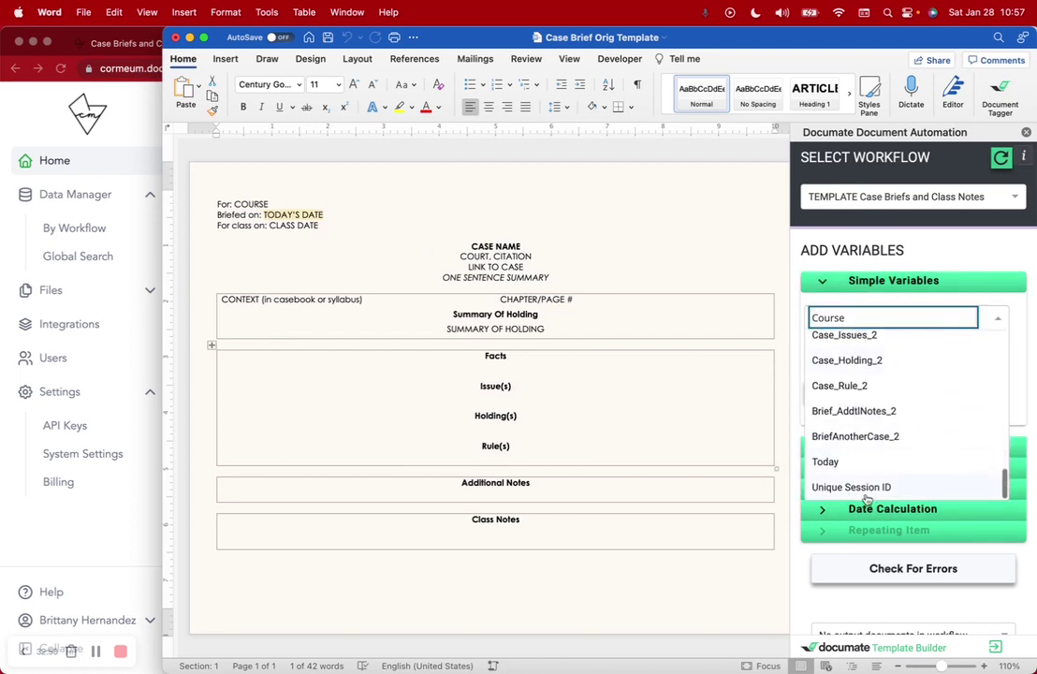
click(824, 463)
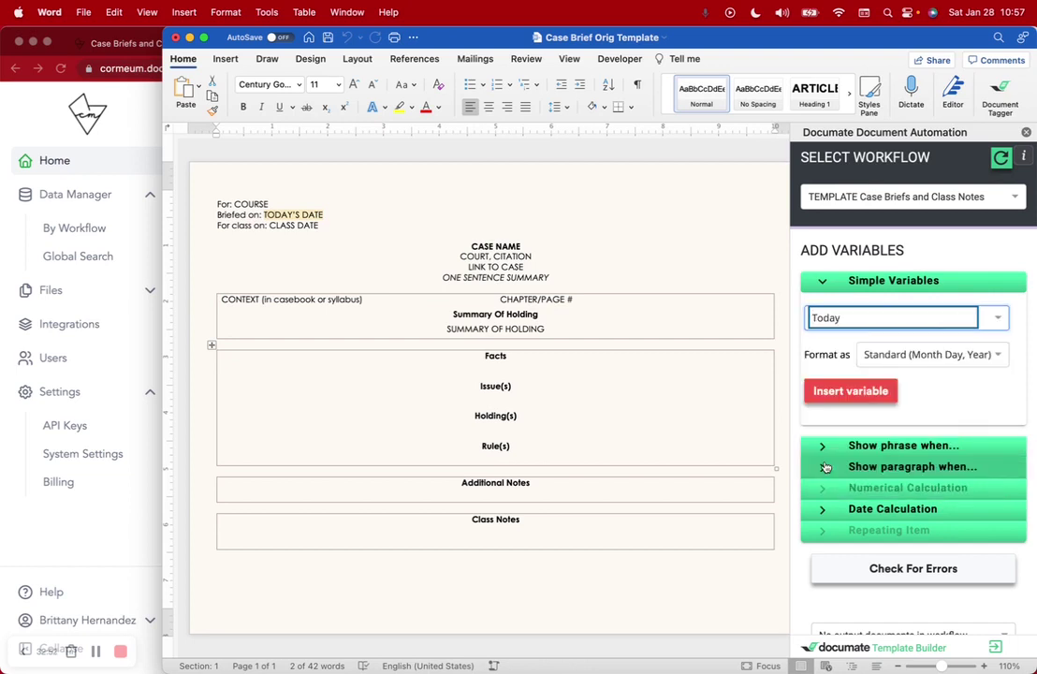
click(917, 354)
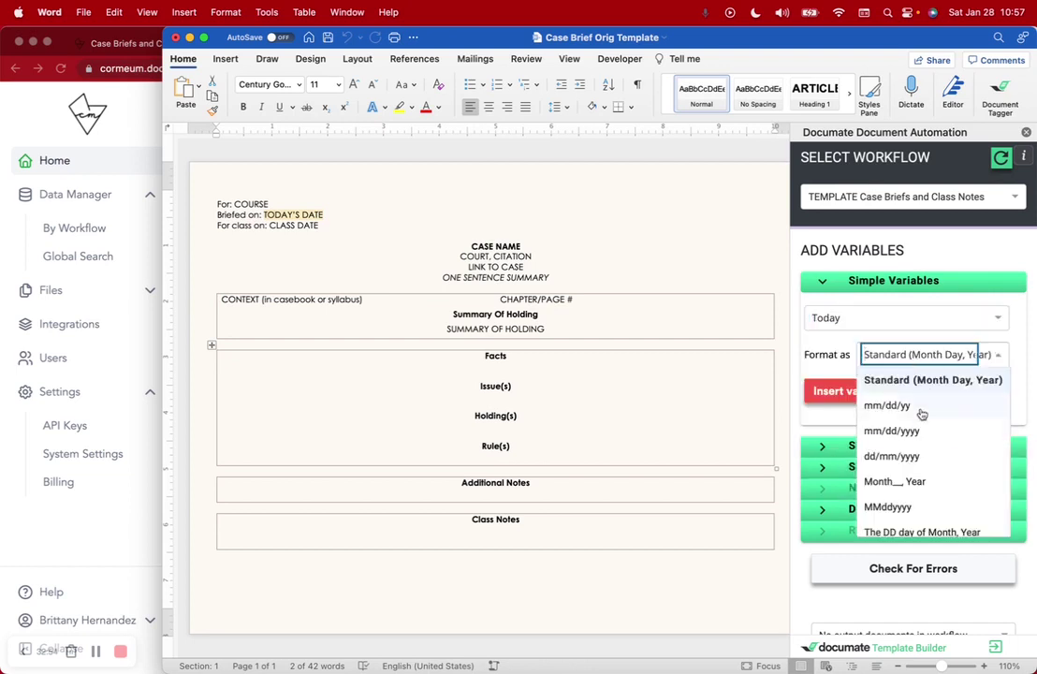
scroll(924, 493, down, 2)
scroll(925, 493, up, 2)
Step: Go through the placeholders from CLASS DATE to CHAPTER/PAGE #, then close Case Brief Orig Template without saving
drag(319, 225, 271, 225)
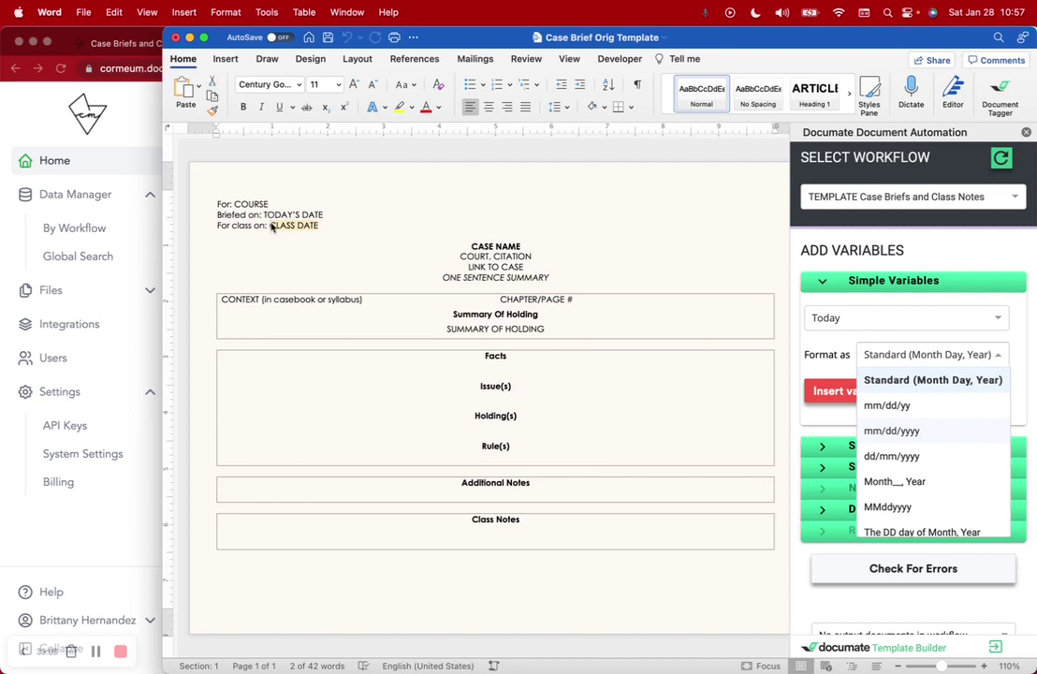
click(271, 226)
click(506, 246)
click(494, 255)
click(472, 278)
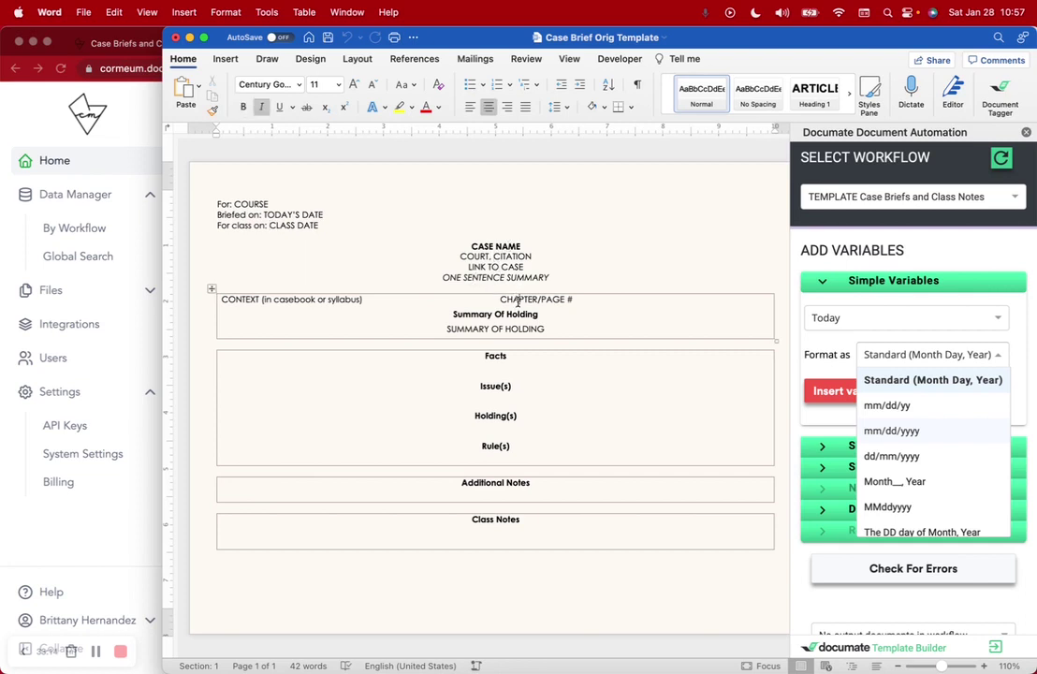
click(583, 297)
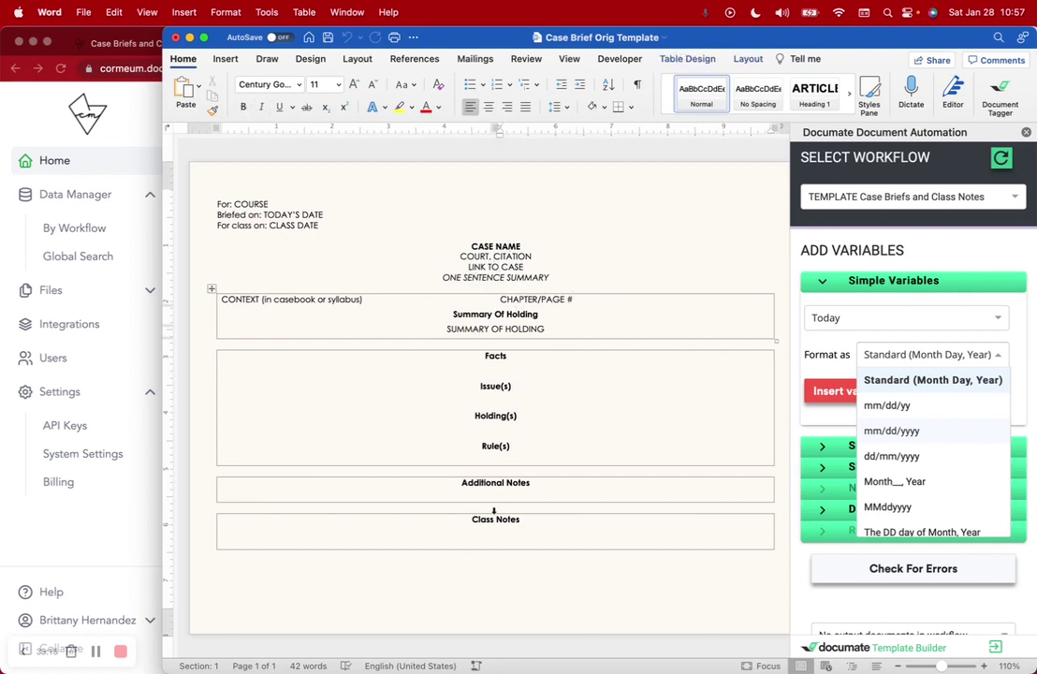
click(175, 37)
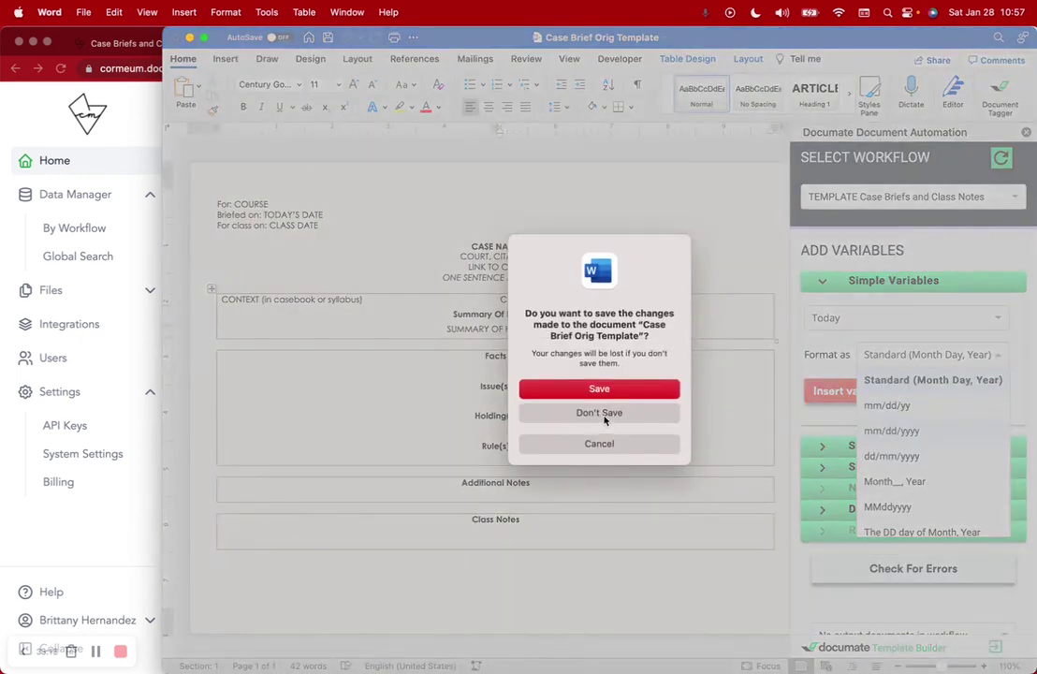
click(604, 414)
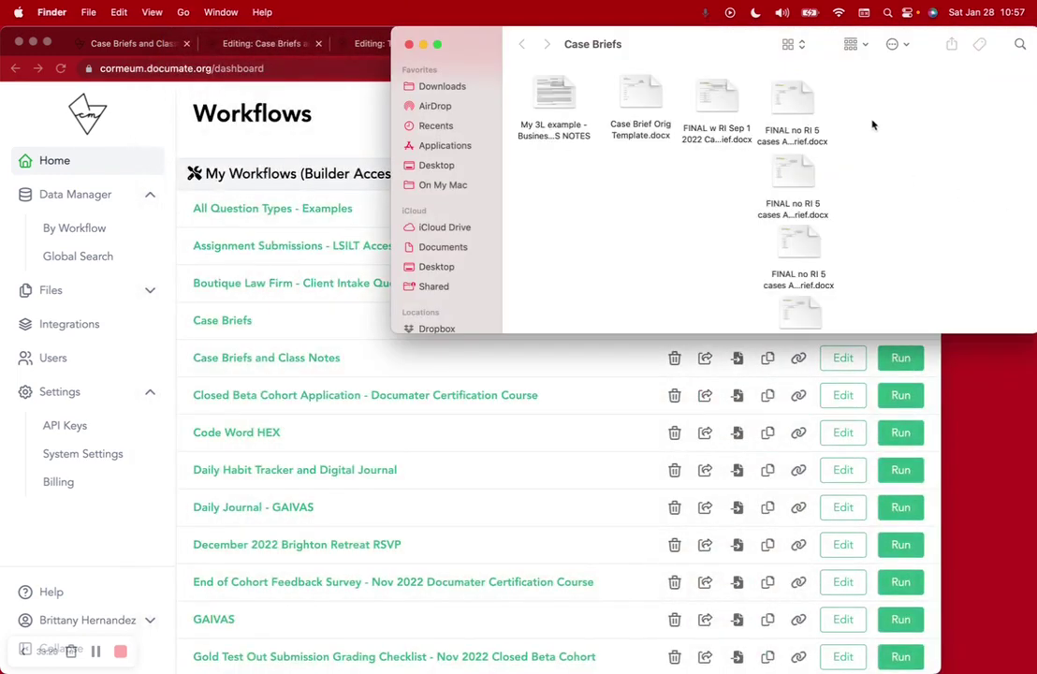
Step: Duplicate the FINAL no RI 5 cases Aug 31 2022 Case 1 Case Brief document and place the copy beside the original
click(793, 95)
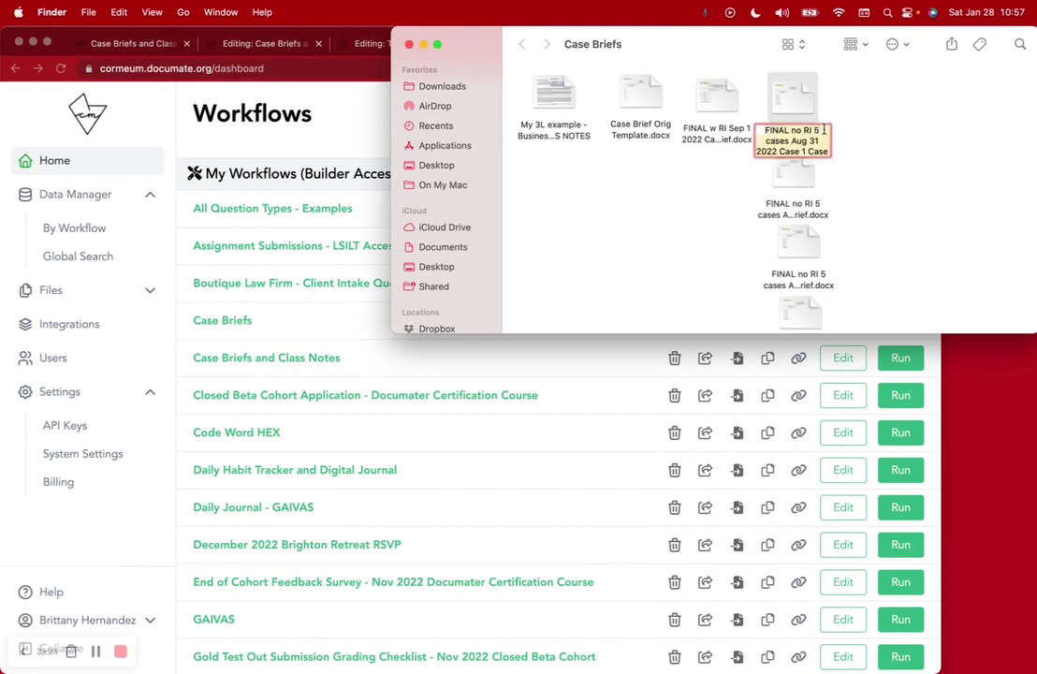
scroll(793, 138, down, 1)
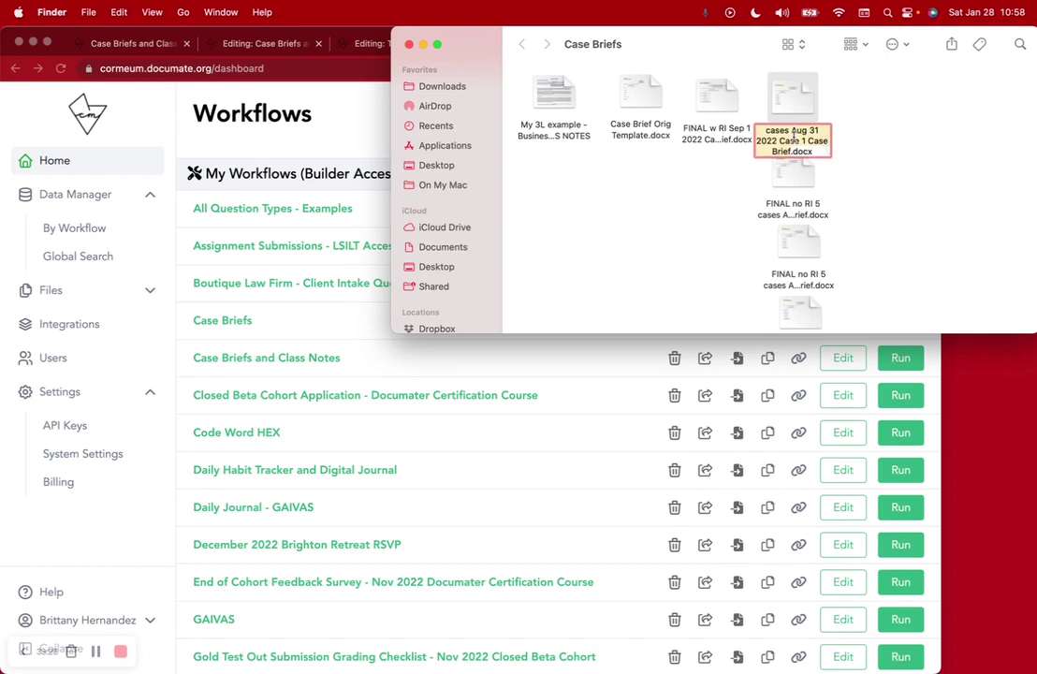
click(887, 161)
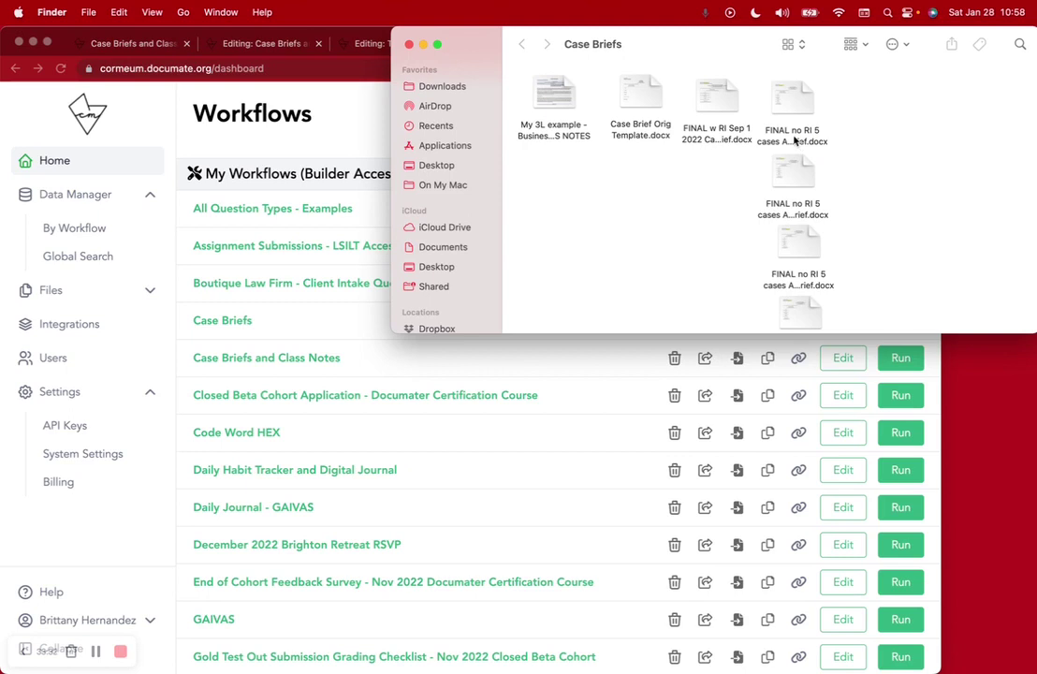
right_click(792, 99)
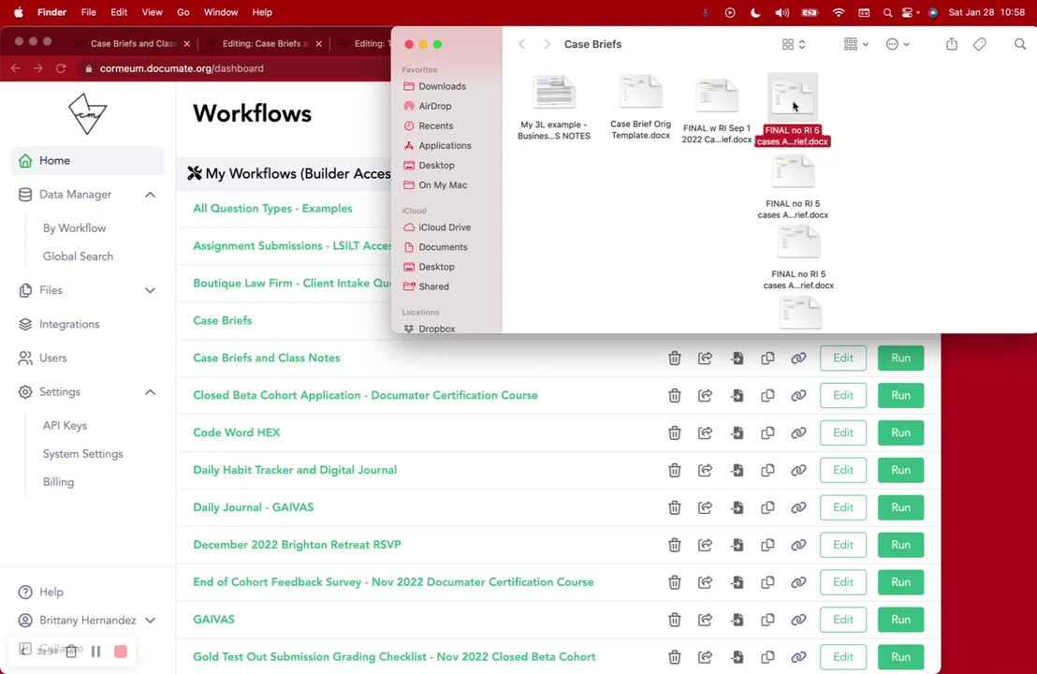
click(684, 234)
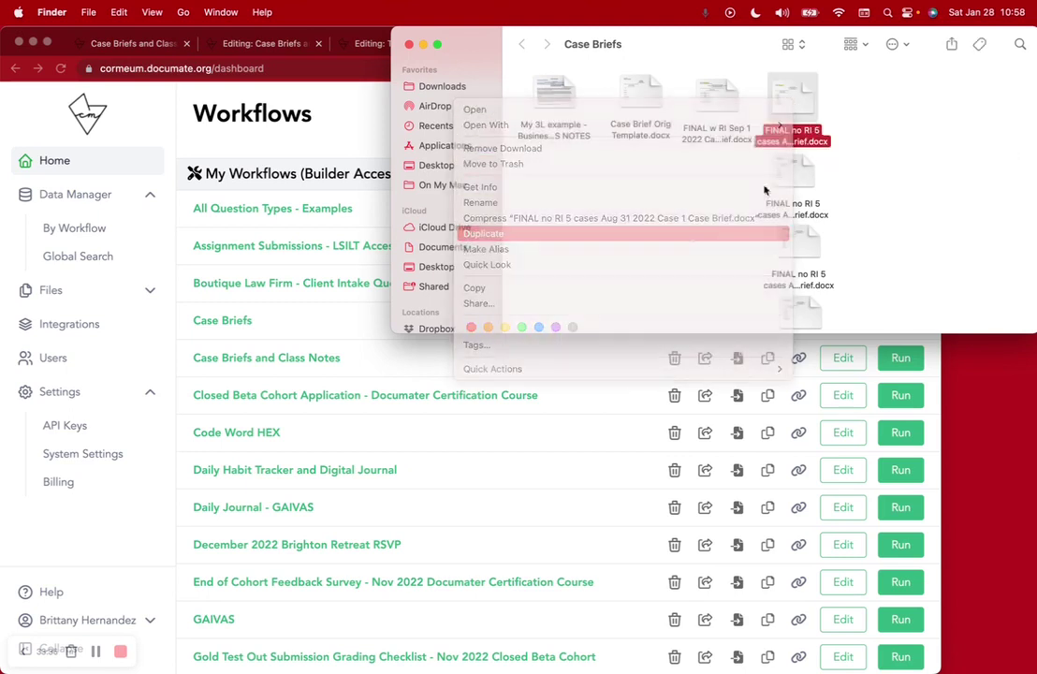
drag(823, 111, 880, 108)
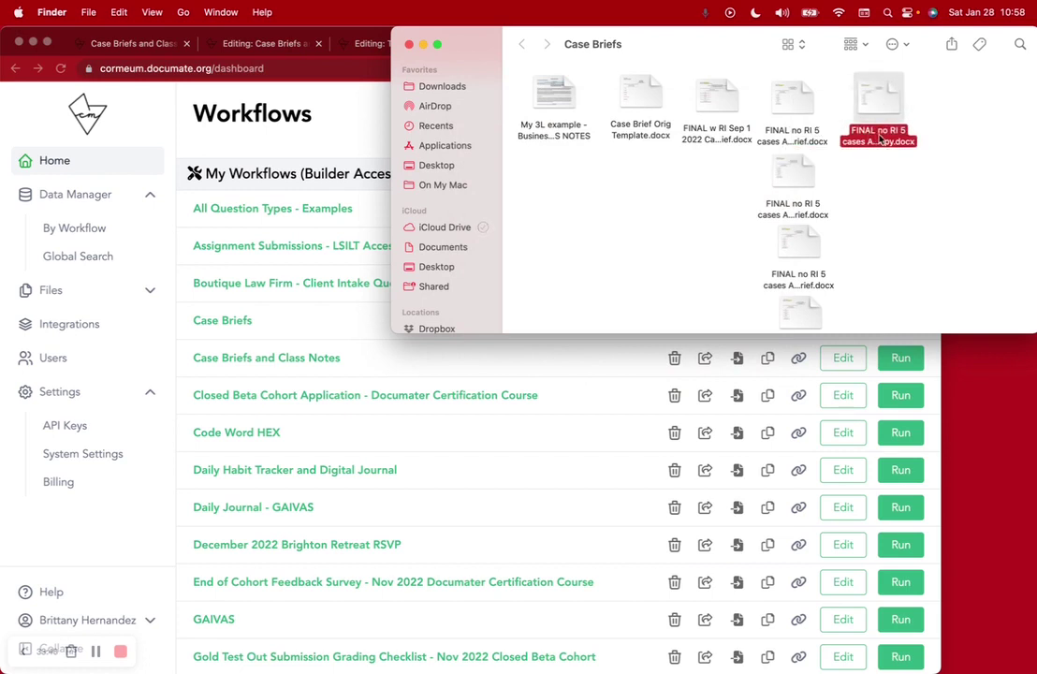
Step: Change the beginning of the duplicated document's file name to "FINAL TEMPLATE 2 cases"
click(880, 138)
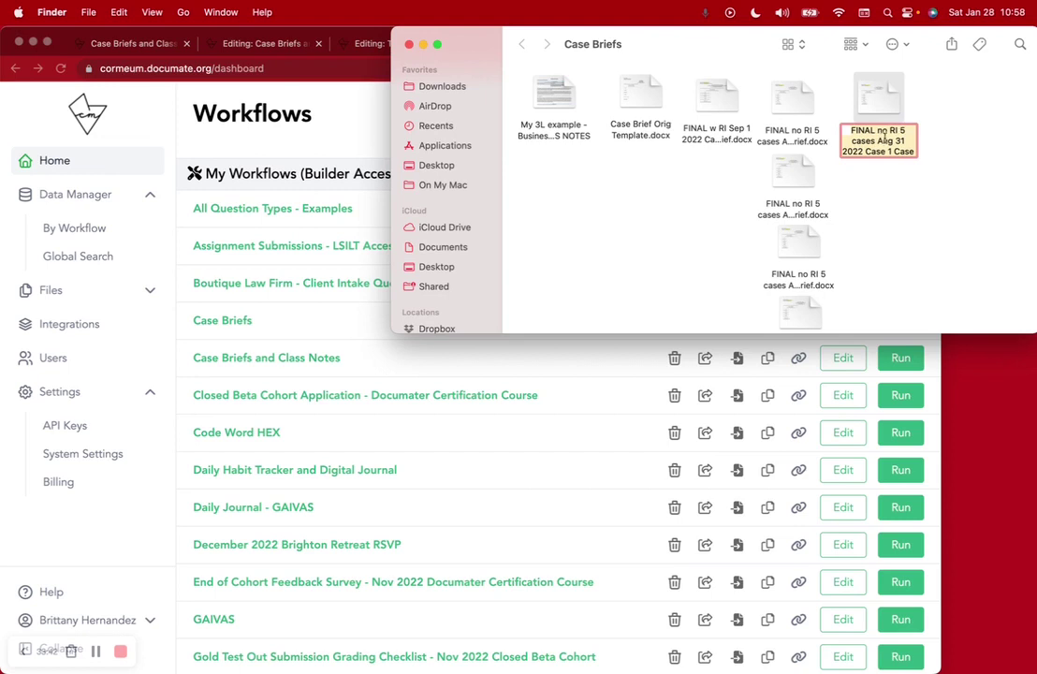
click(900, 131)
key(BackSpace)
text(2)
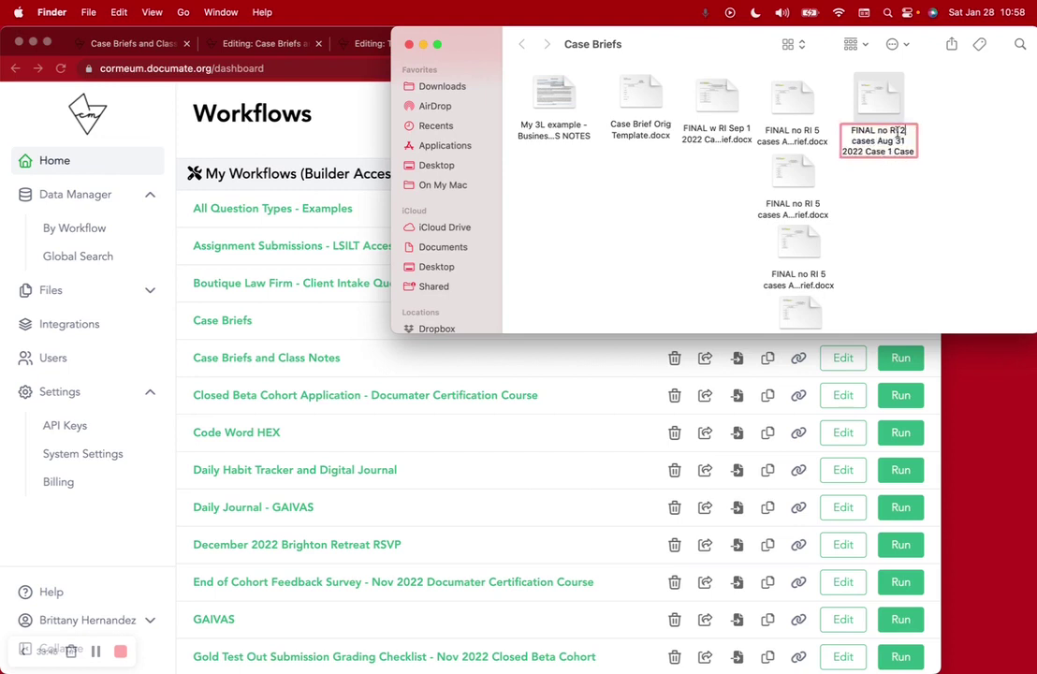
text(TEMO)
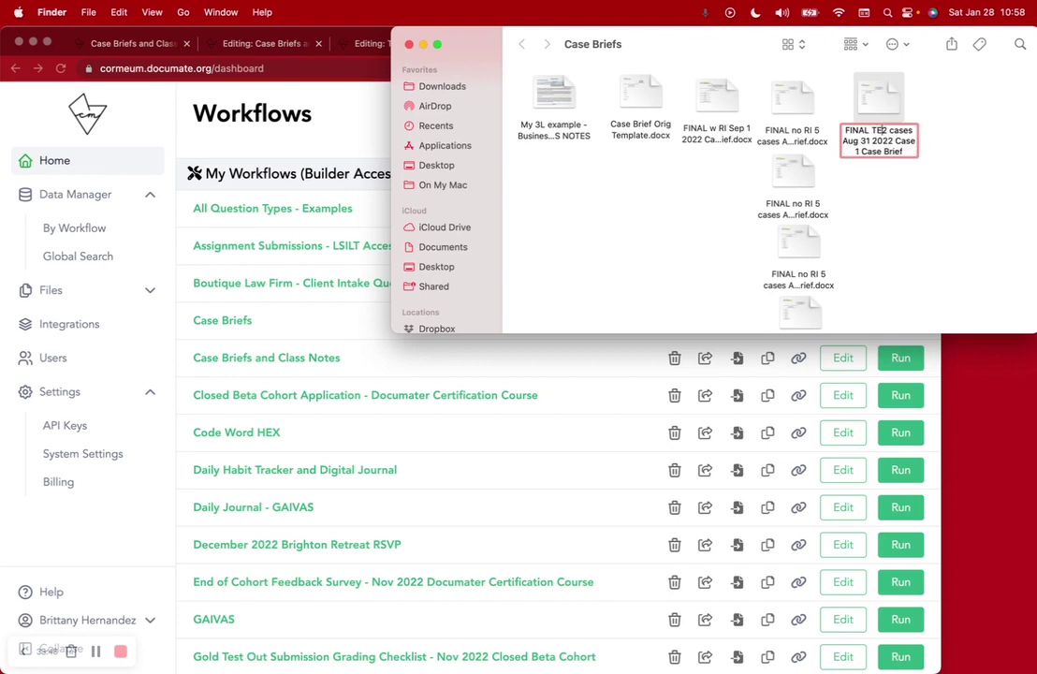
key(BackSpace)
text(PLATE 2 cases )
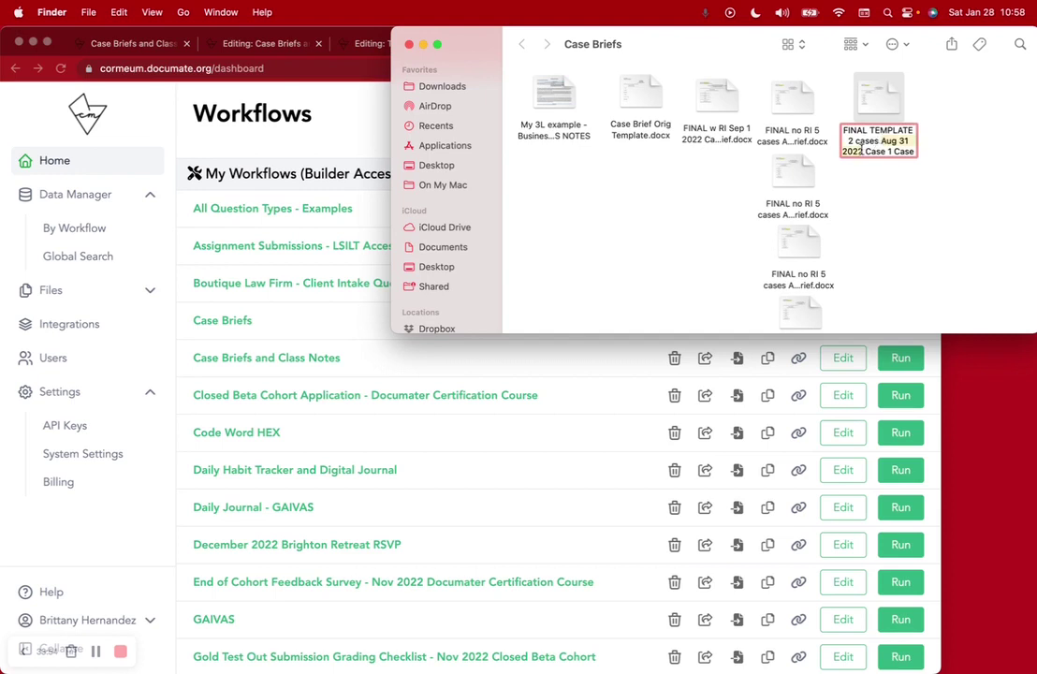
Step: Set the date in the copy's file name to Jan 28 2023 and reorder its ending to "Case Brief Case 1"
text(Jan 28 2023)
scroll(868, 143, down, 1)
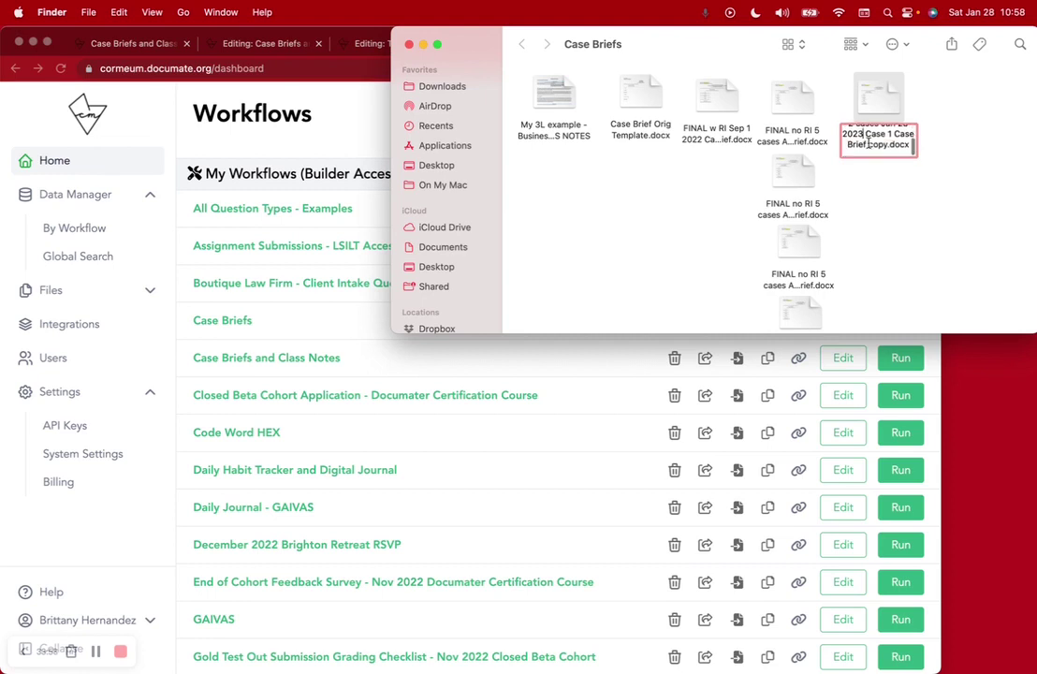
key(BackSpace)
key(BackSpace)
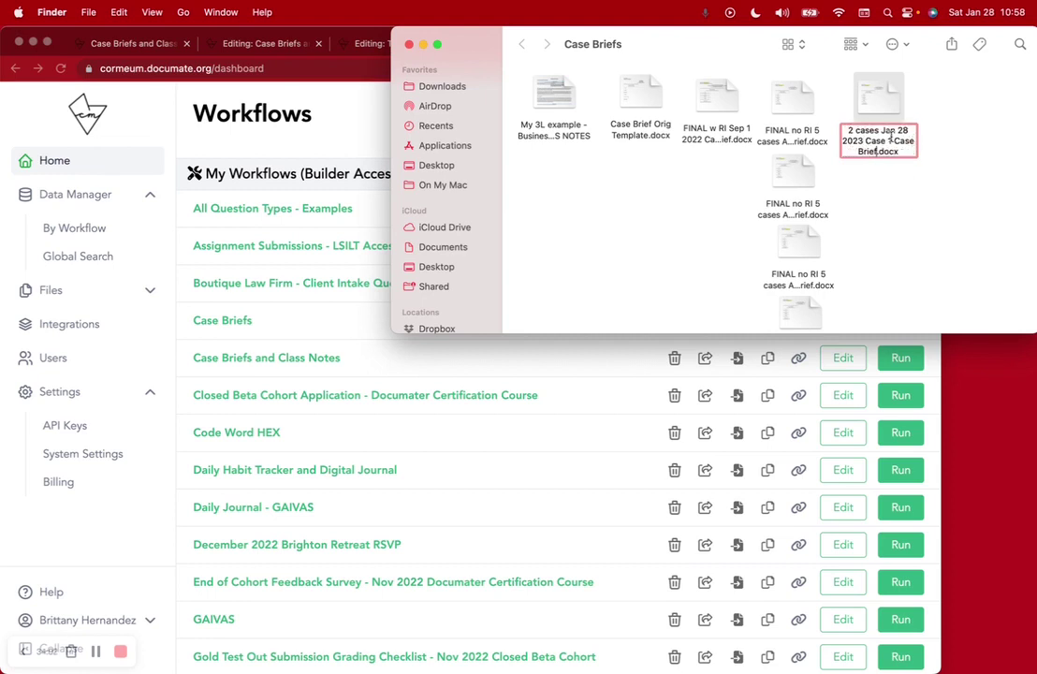
key(BackSpace)
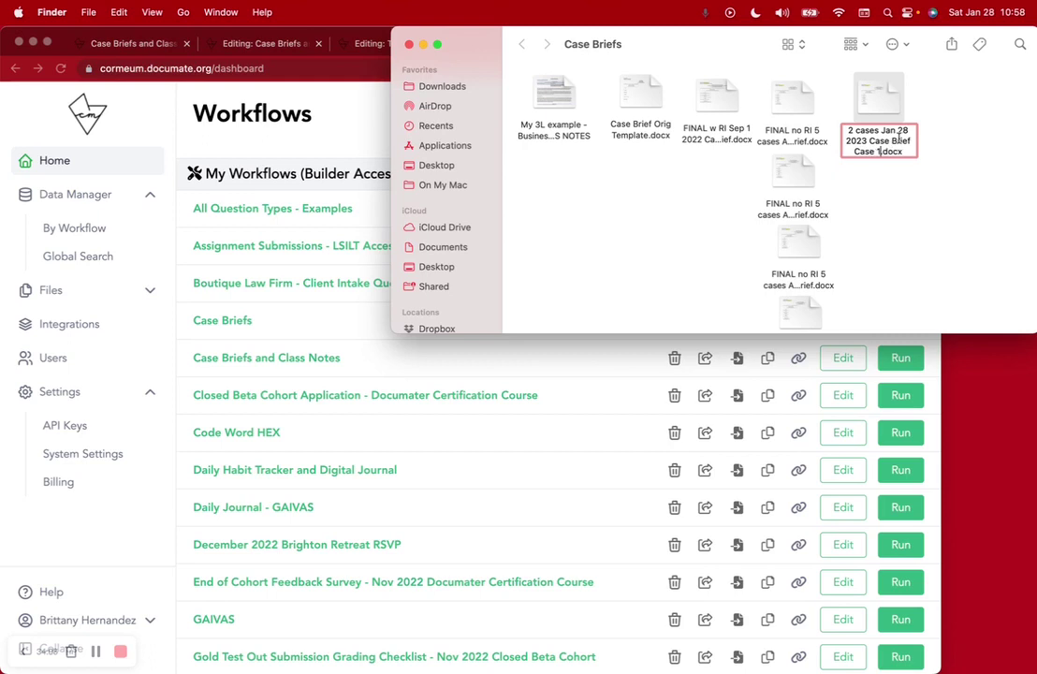
scroll(897, 139, up, 1)
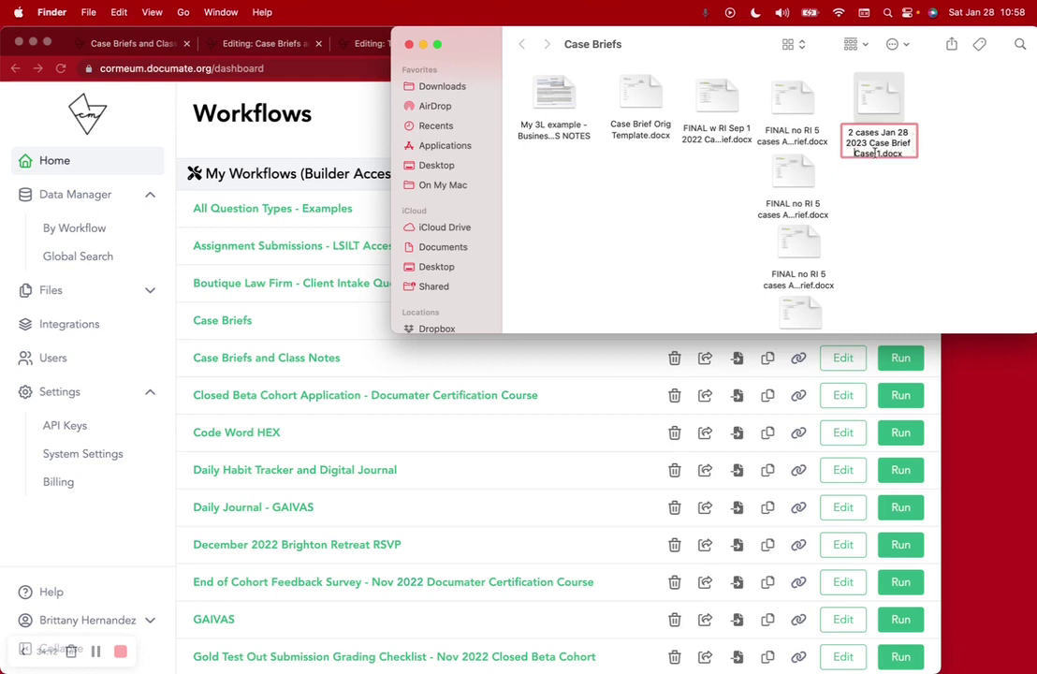
text(FINAL TEMPLATE)
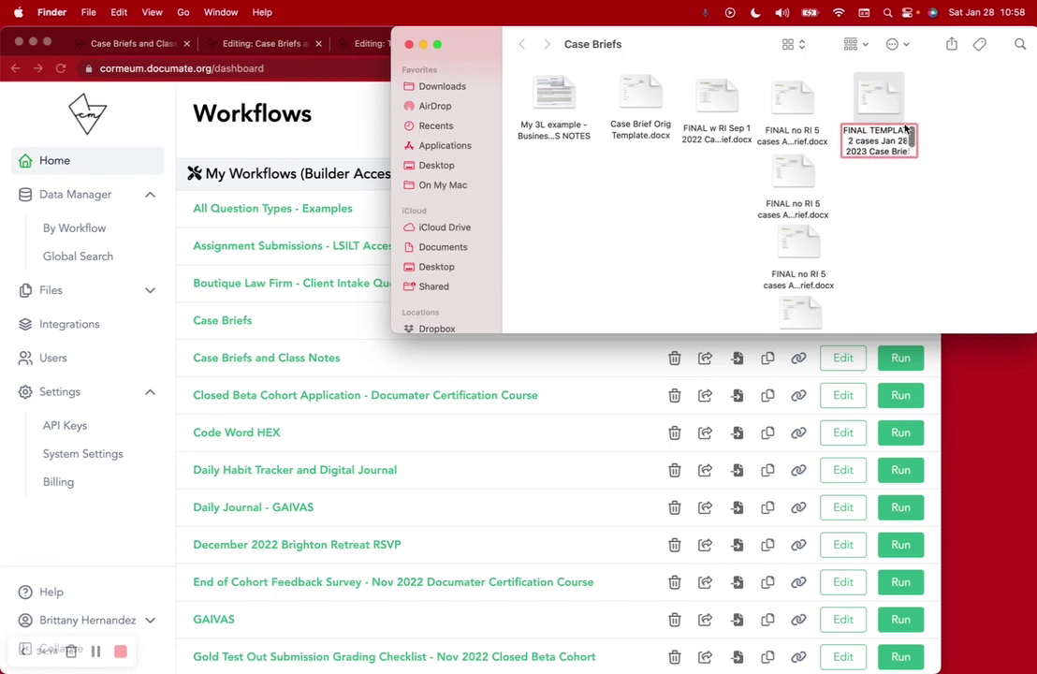
scroll(881, 136, down, 1)
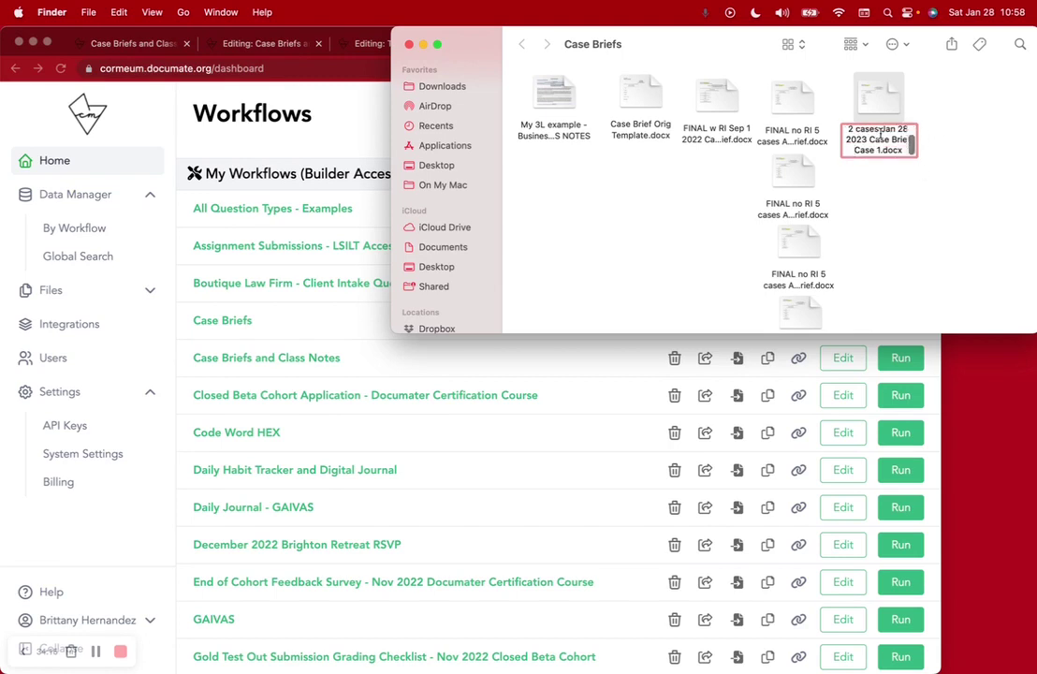
click(880, 185)
Step: Duplicate the FINAL no RI 5 cases Aug 31 2022 Case 2 Case Brief document and place the copy under the renamed Case 1 template
right_click(796, 179)
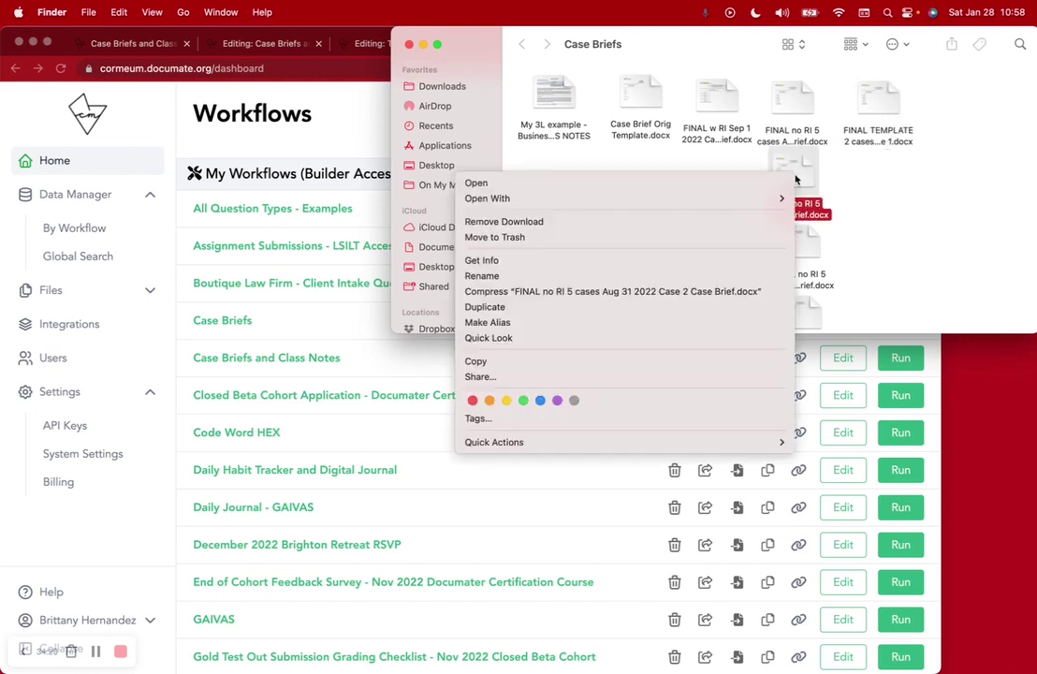
click(641, 306)
drag(819, 182, 890, 173)
Step: Reuse the Case 1 template's file name to rename the new copy "FINAL TEMPLATE 2 cases Jan 28 2023 Case Brief Case 2"
click(889, 138)
click(862, 131)
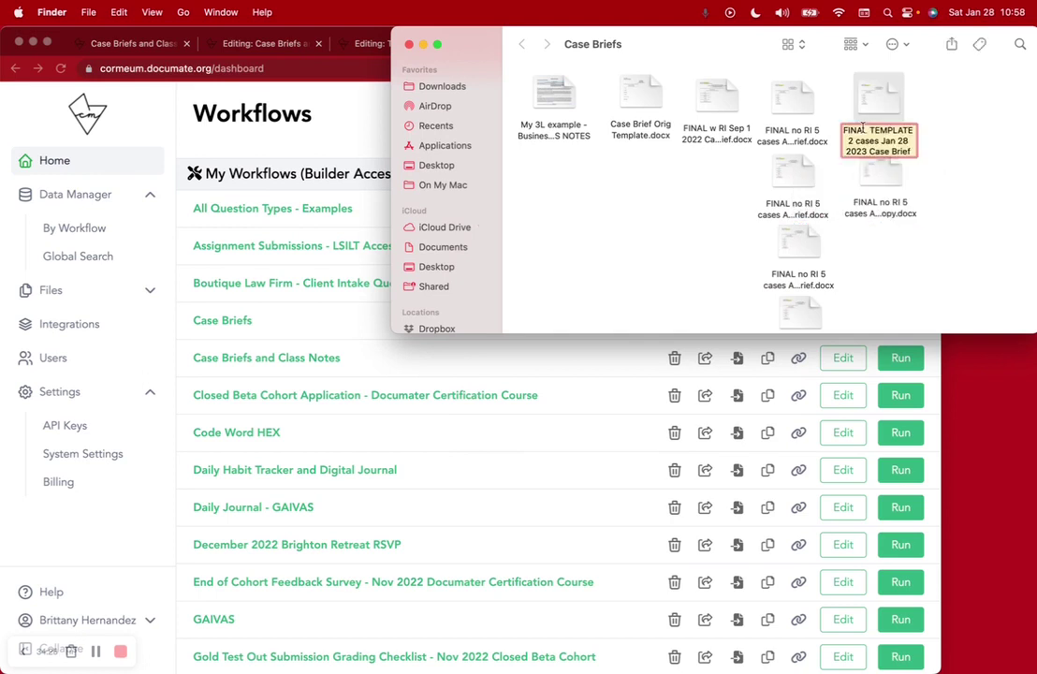
click(875, 209)
click(876, 210)
key(super+v)
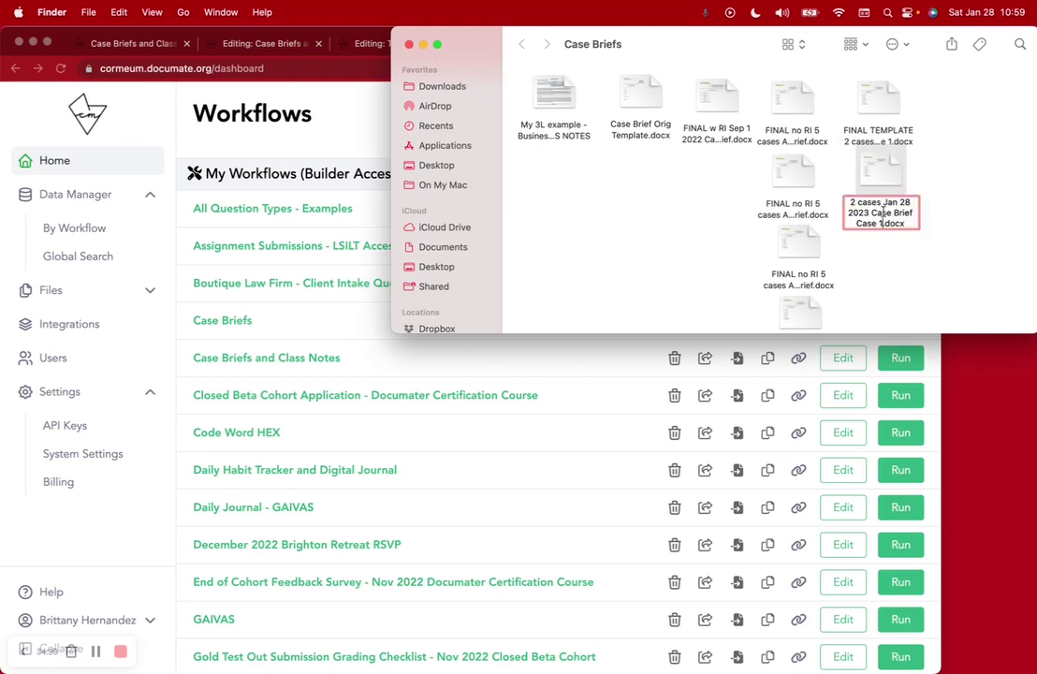
key(super+Up)
text(FINAL TEMPLATE)
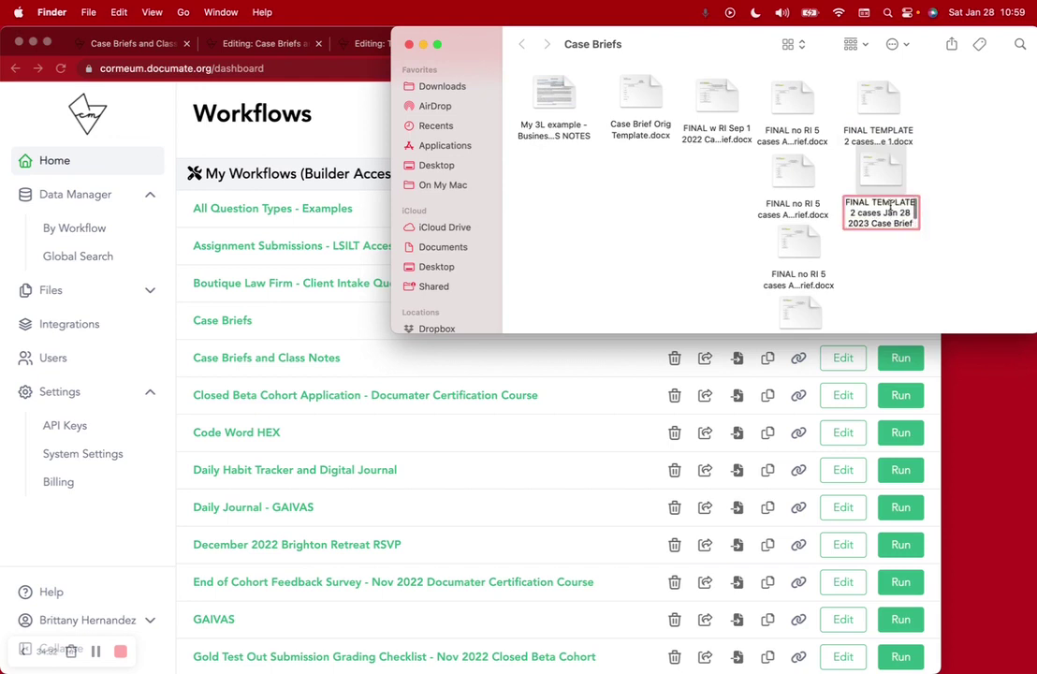
click(903, 256)
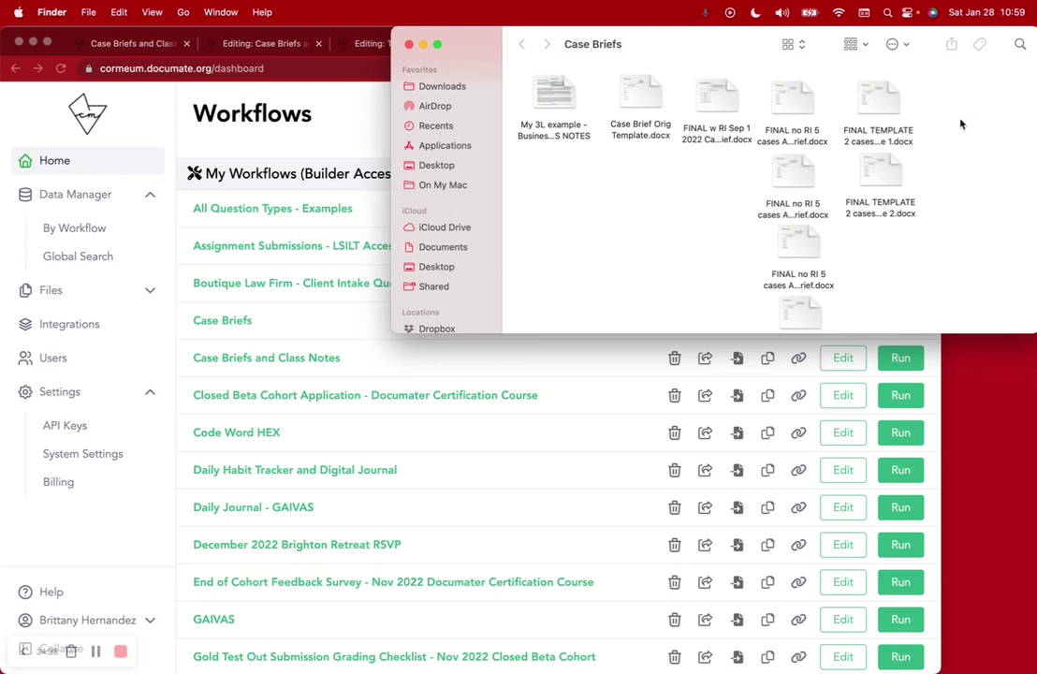
Step: Move both FINAL TEMPLATE 2 cases documents from the Case Briefs folder to the desktop
drag(937, 55, 815, 49)
drag(818, 94, 988, 200)
Step: Switch to the TEMPLATE Case Briefs and Class Notes editor in Chrome and upload the desktop's Case 1 template as an output document
click(288, 44)
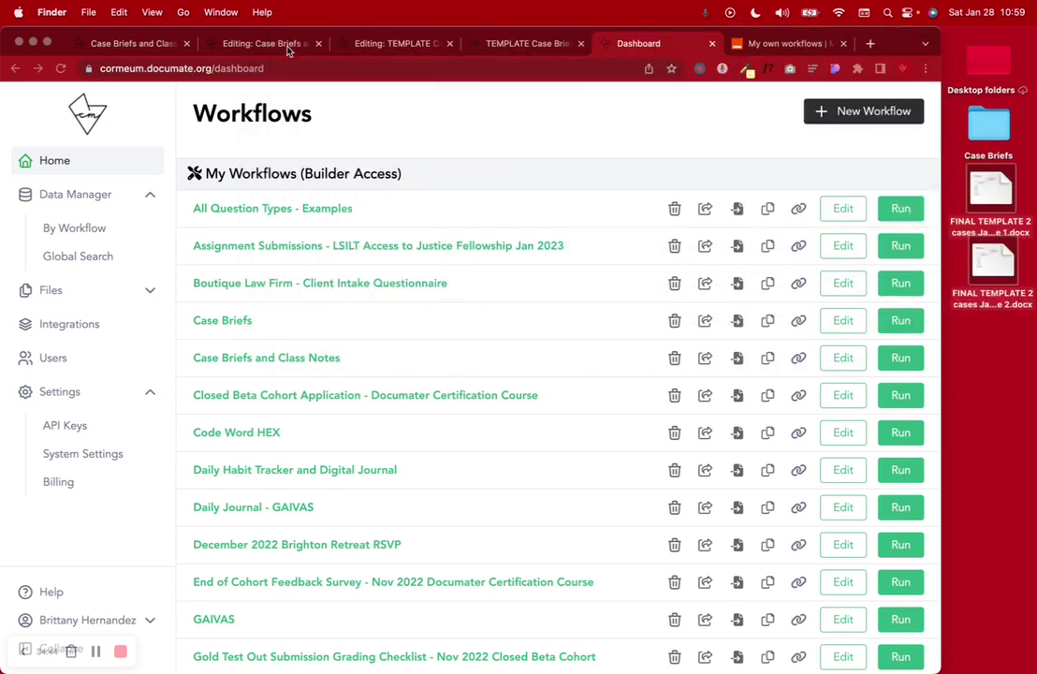
click(397, 44)
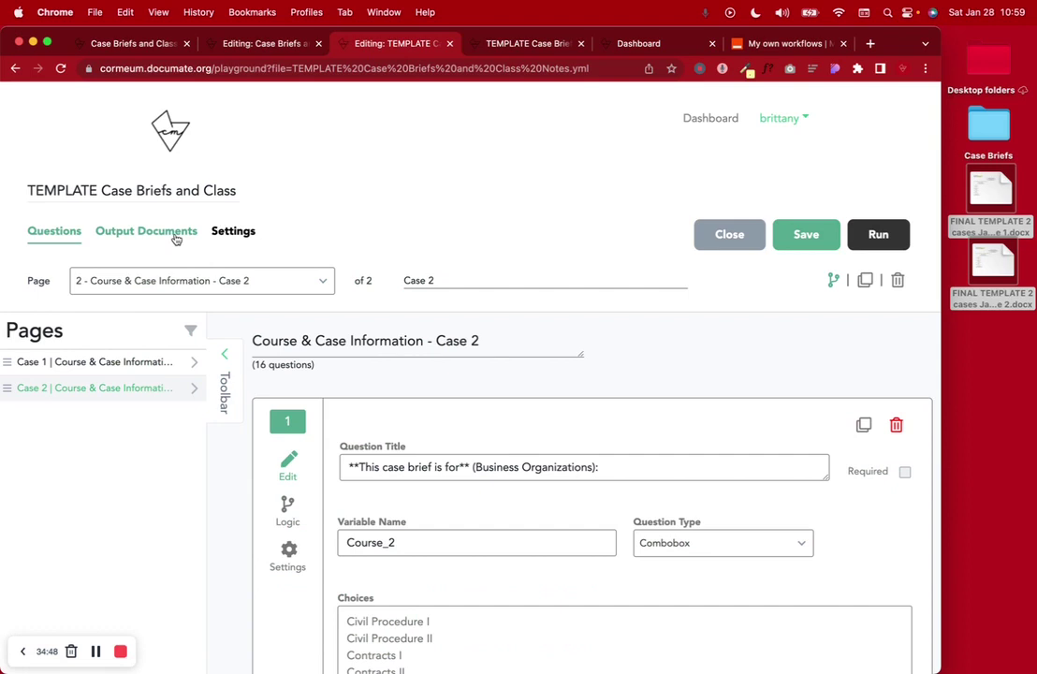
drag(27, 190, 342, 230)
click(346, 232)
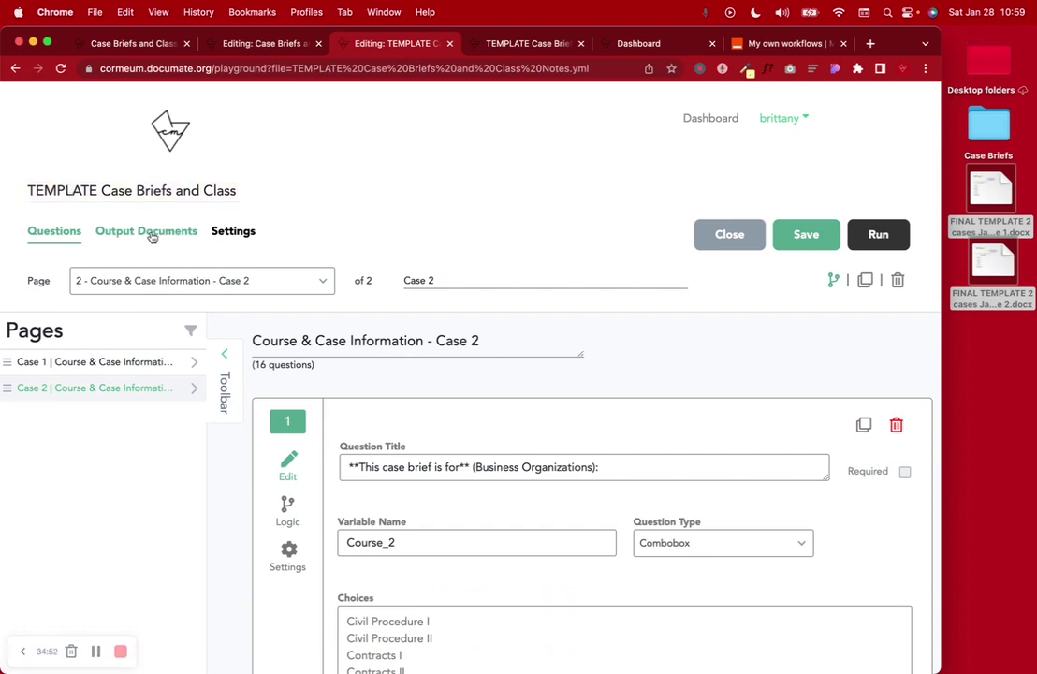
click(152, 237)
click(309, 428)
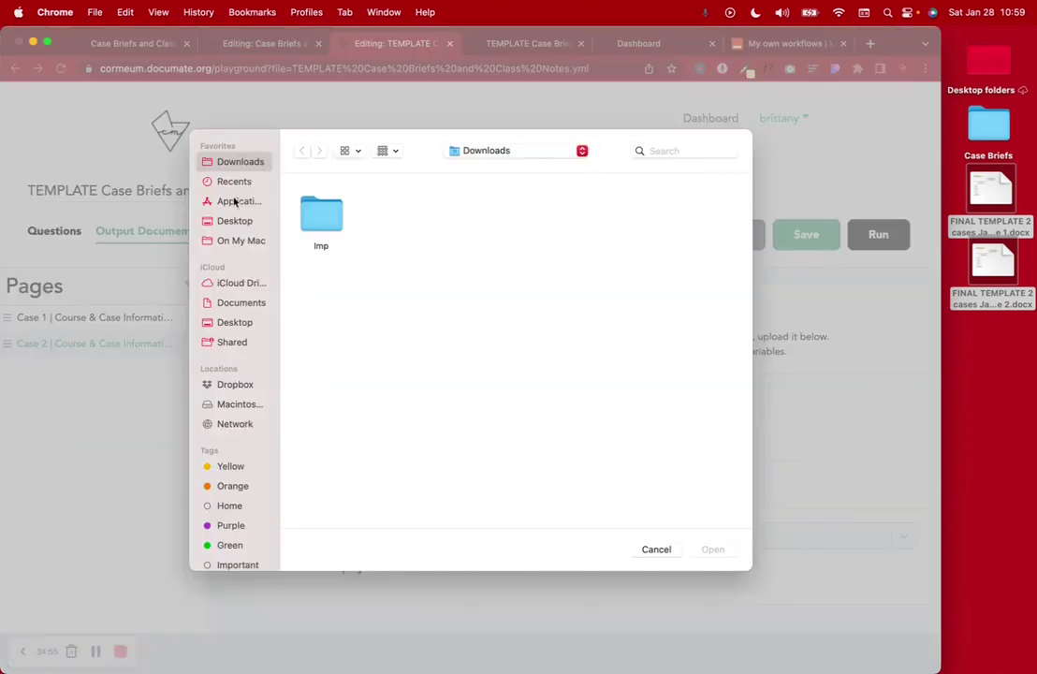
click(231, 221)
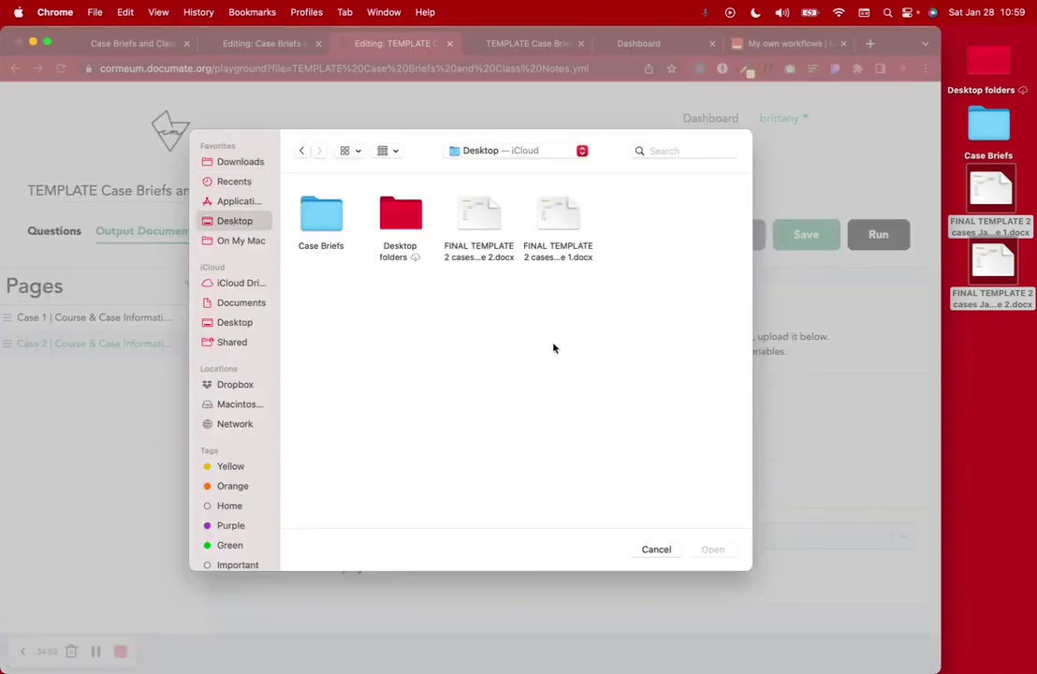
click(559, 220)
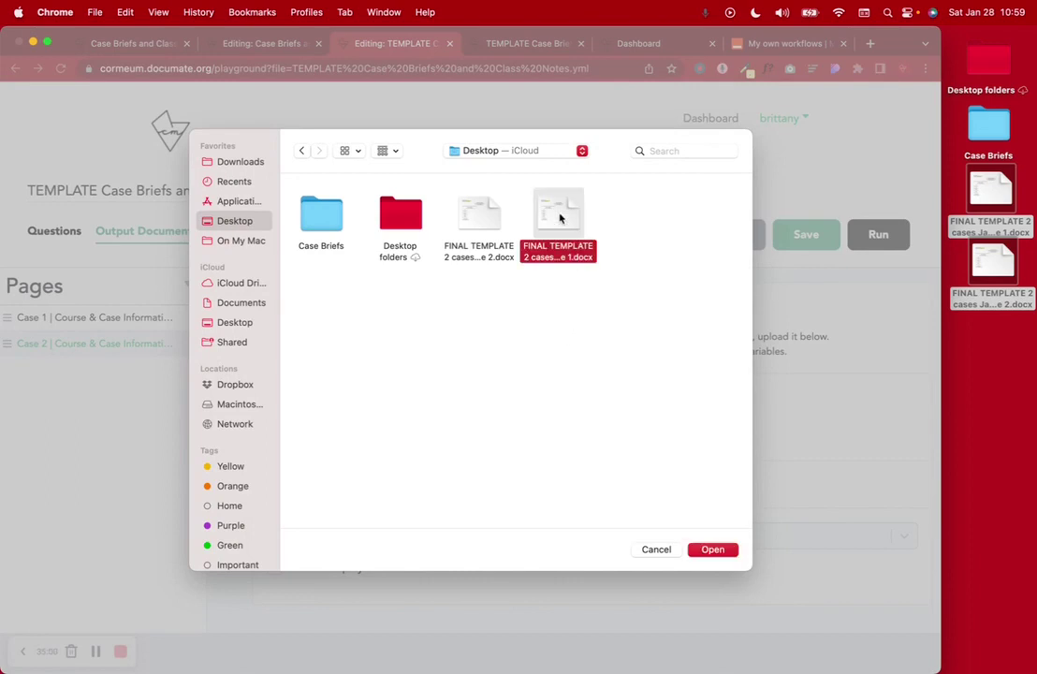
click(711, 550)
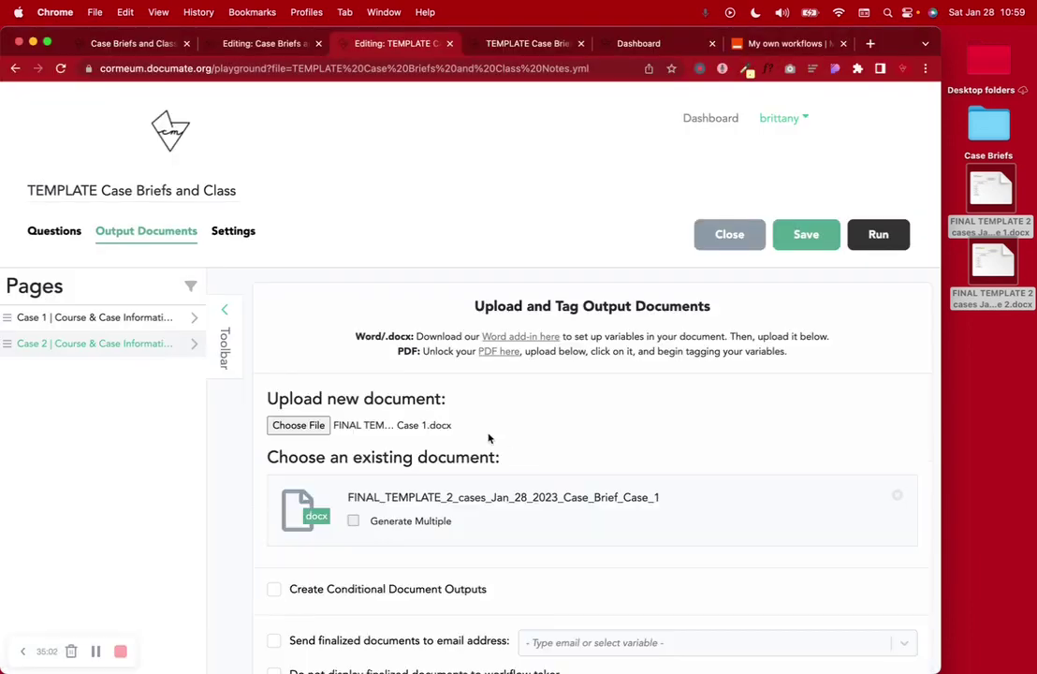
Step: Upload the FINAL TEMPLATE 2 cases Case Brief Case 2 document from the desktop as a second output document
scroll(487, 438, down, 2)
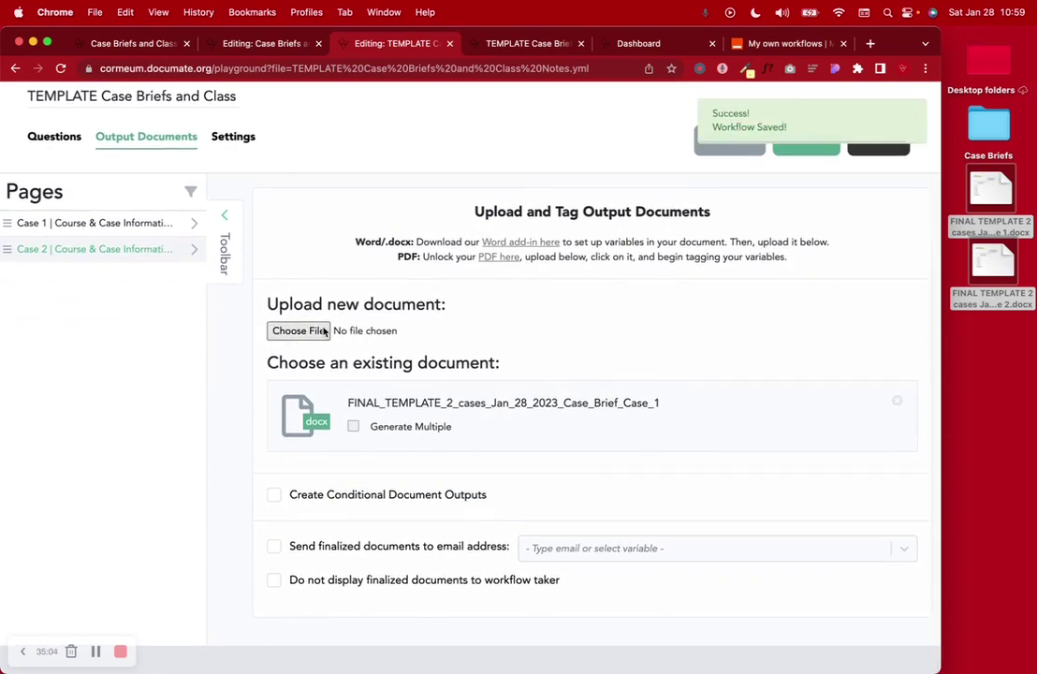
click(325, 331)
click(478, 220)
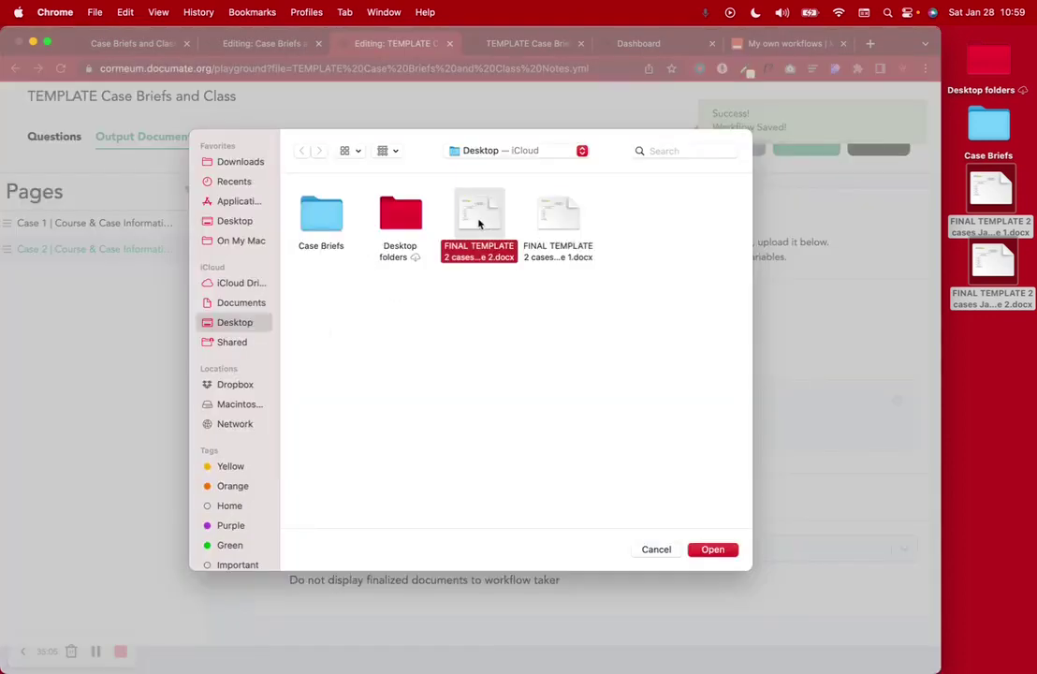
click(712, 549)
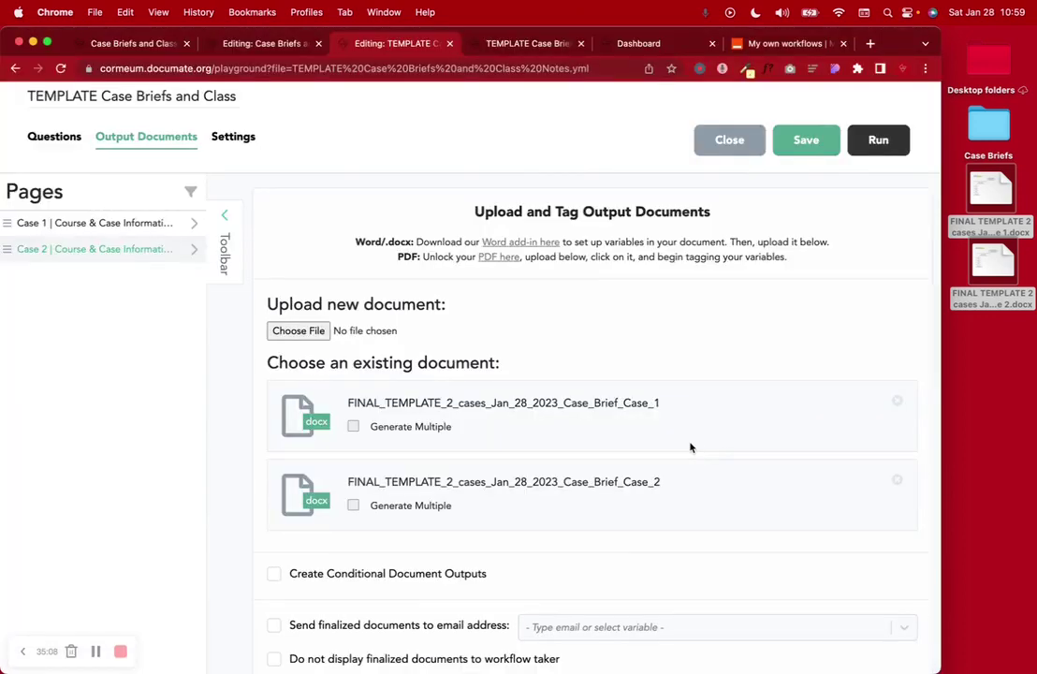
Step: Enable conditional document outputs and set the first condition to BriefAnotherCase is Yes
scroll(689, 448, down, 2)
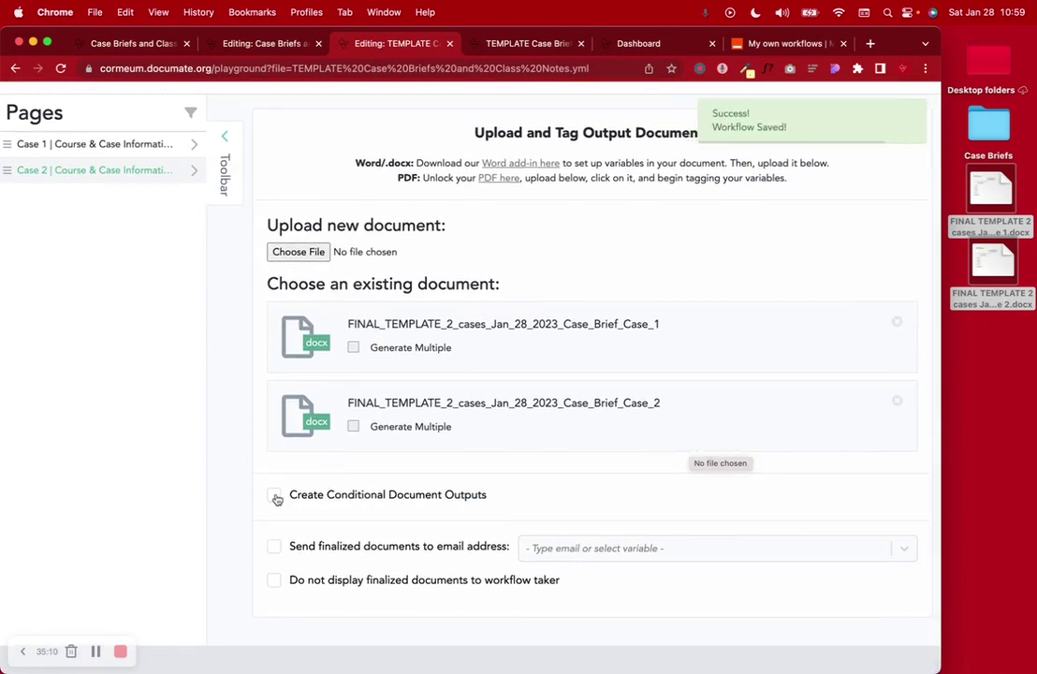
click(274, 493)
scroll(275, 498, down, 5)
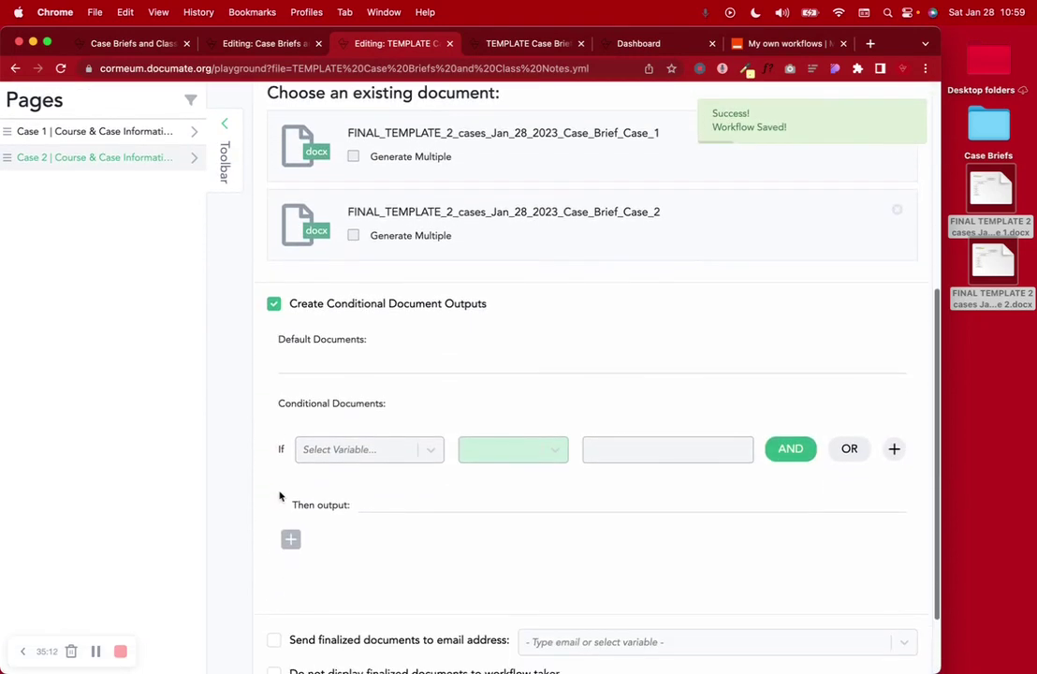
click(378, 448)
scroll(370, 535, down, 4)
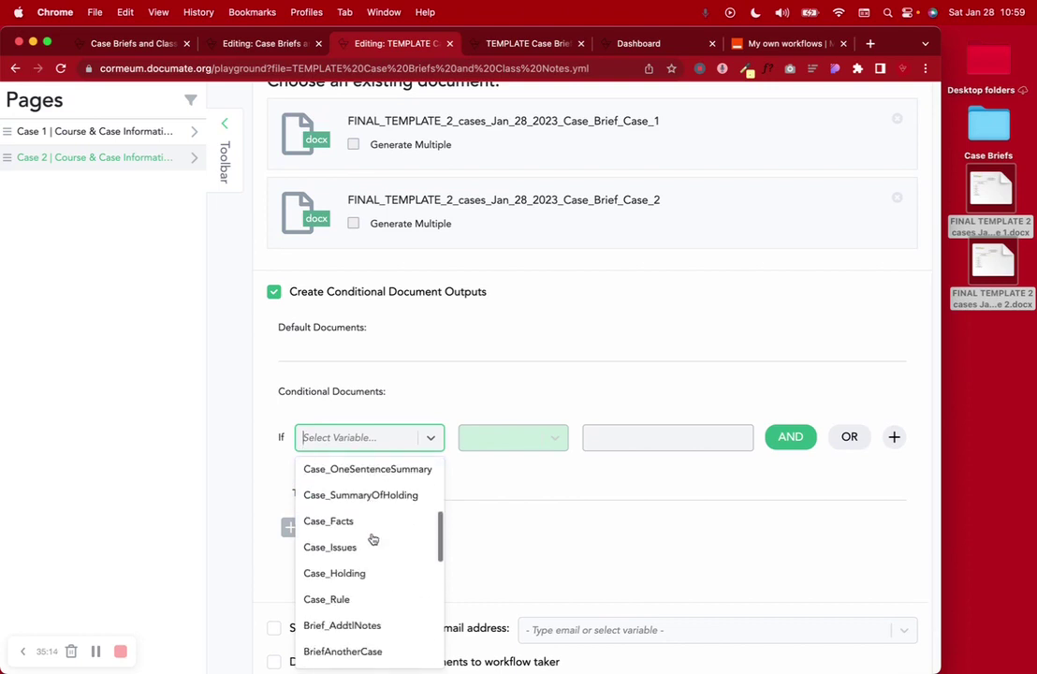
click(352, 606)
click(626, 439)
click(617, 473)
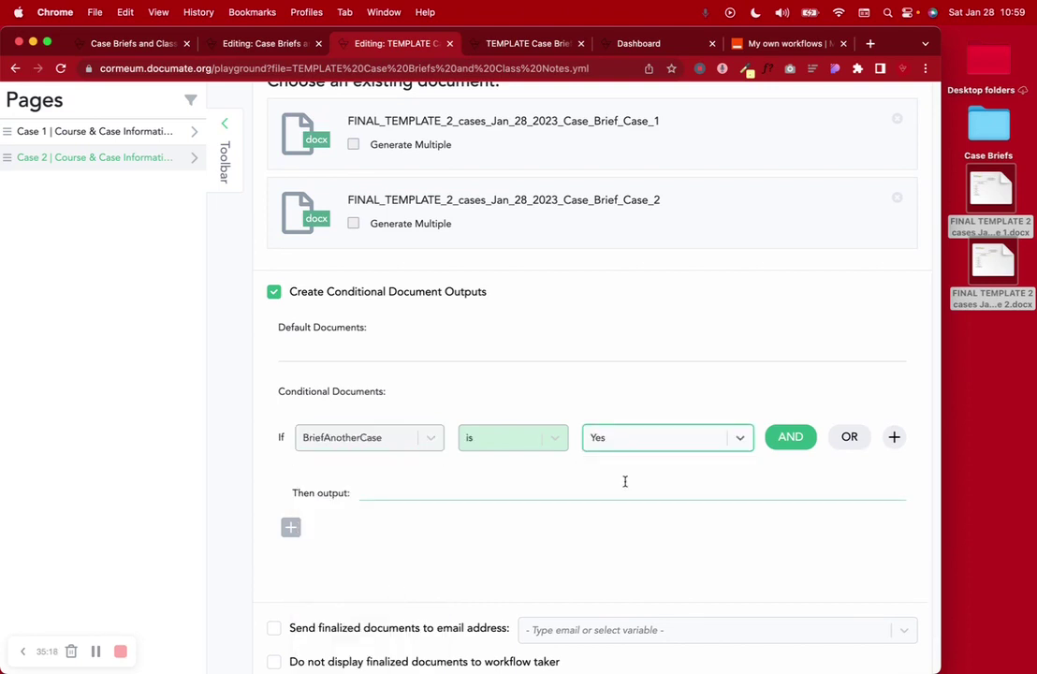
Step: Review where the "Would you like to brief another case?" question sits in the Case 1 page, the running questionnaire and the original five-case workflow
click(193, 132)
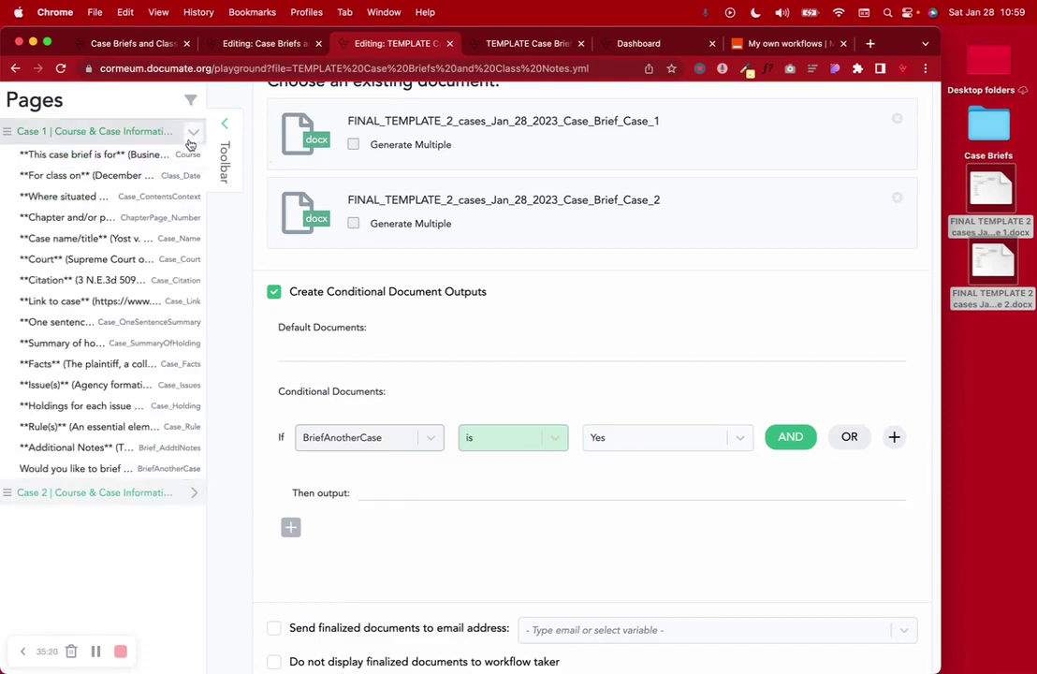
click(495, 45)
scroll(468, 393, down, 15)
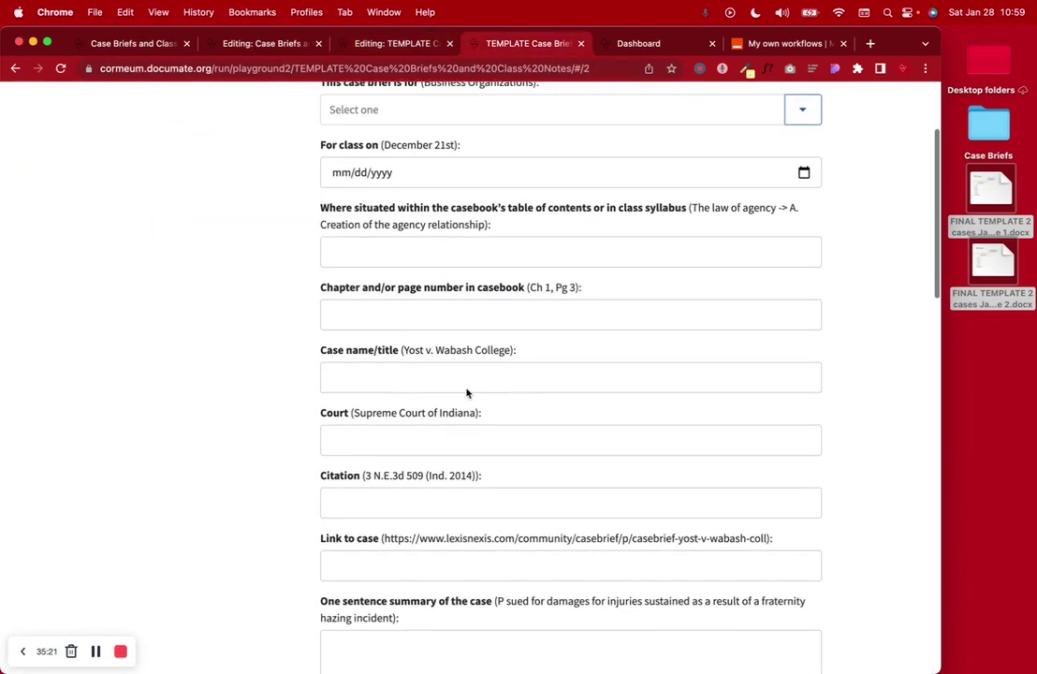
scroll(466, 393, down, 3)
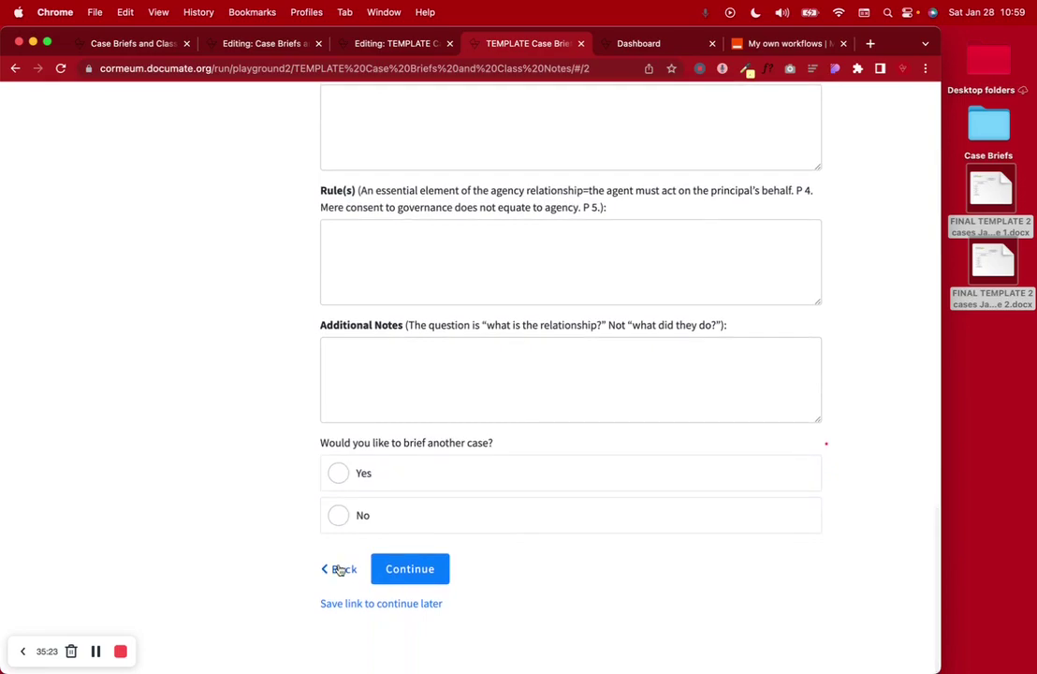
click(339, 568)
scroll(339, 566, down, 15)
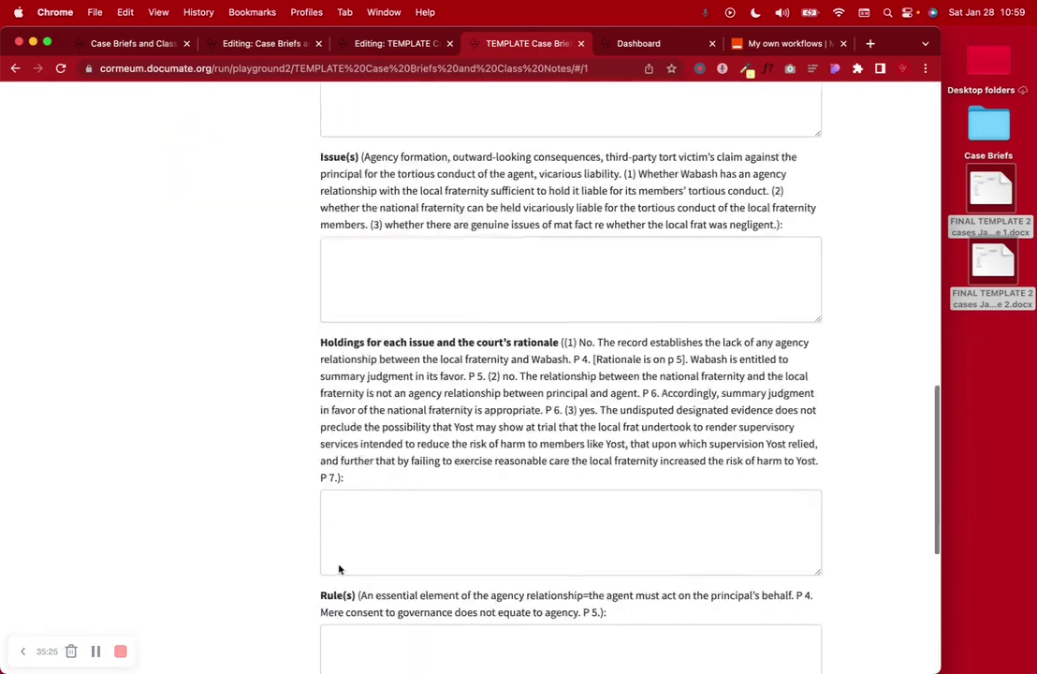
click(393, 44)
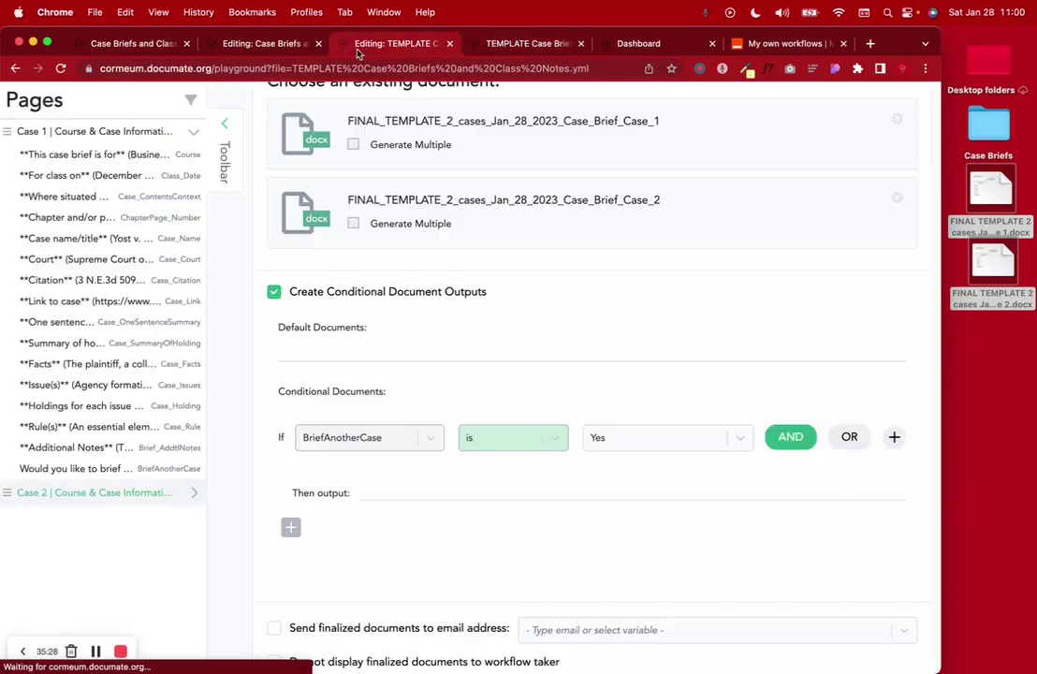
click(271, 44)
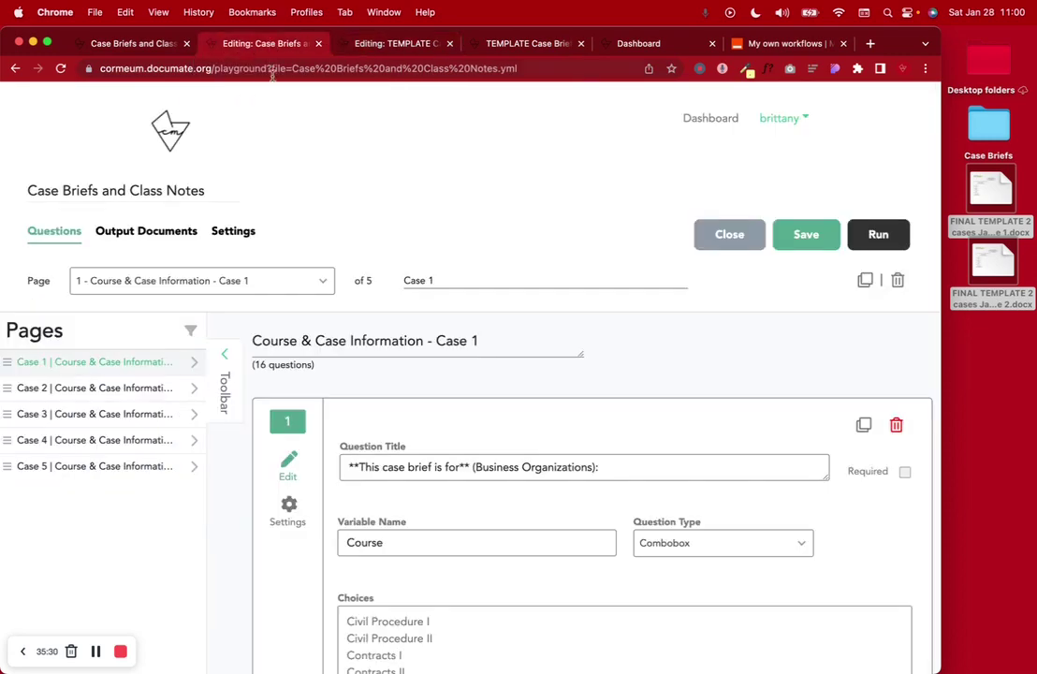
scroll(319, 364, down, 3)
scroll(318, 364, down, 3)
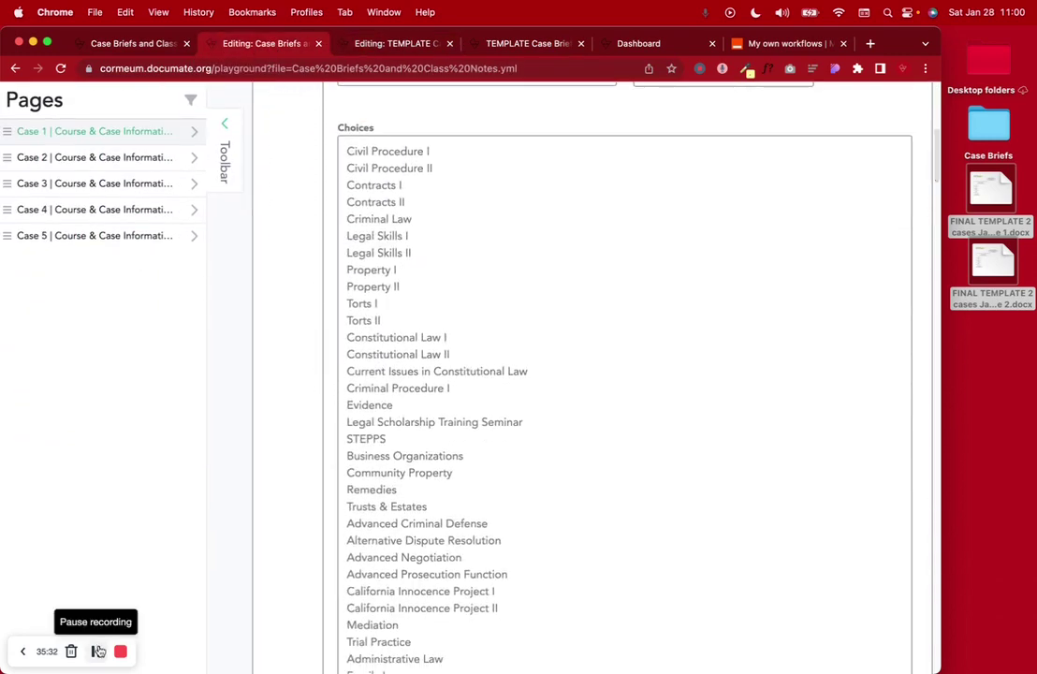
click(373, 50)
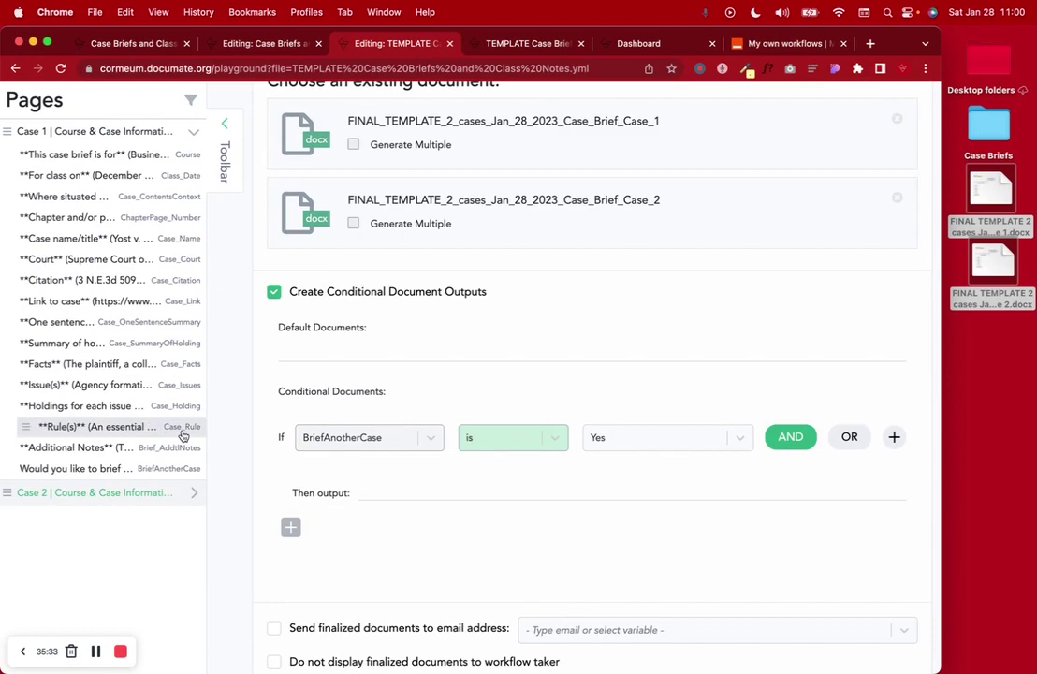
Step: Delete the "Would you like to brief another case?" question from the end of the template's Case 2 page
click(194, 493)
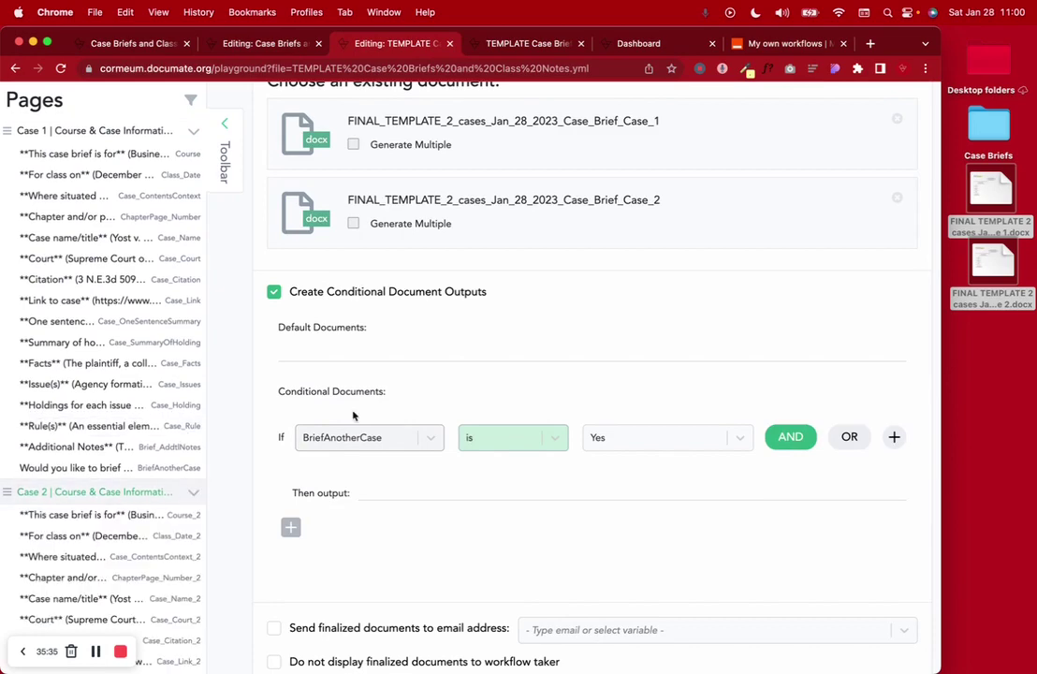
scroll(275, 136, up, 3)
scroll(275, 136, up, 2)
click(58, 232)
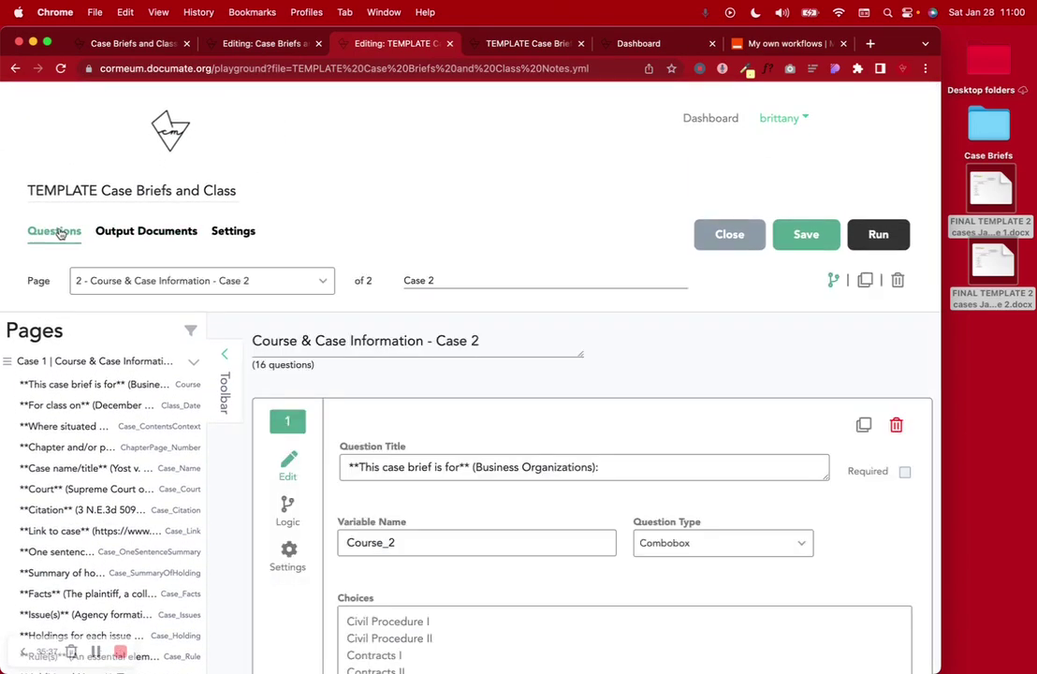
scroll(122, 464, down, 5)
scroll(116, 465, down, 15)
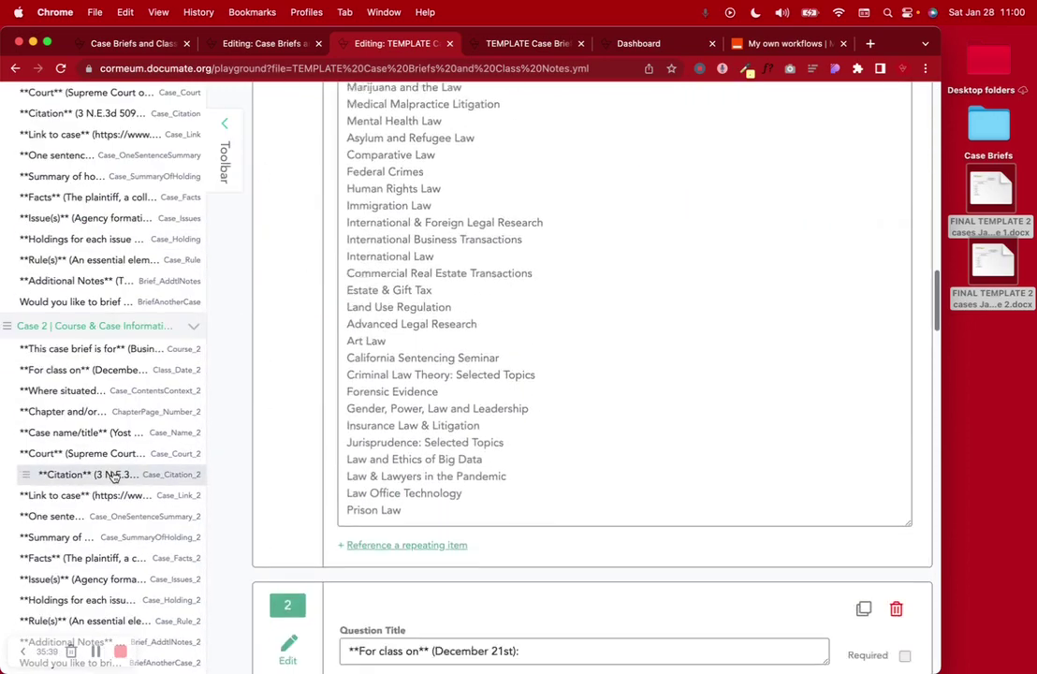
scroll(156, 332, up, 1)
scroll(155, 331, up, 3)
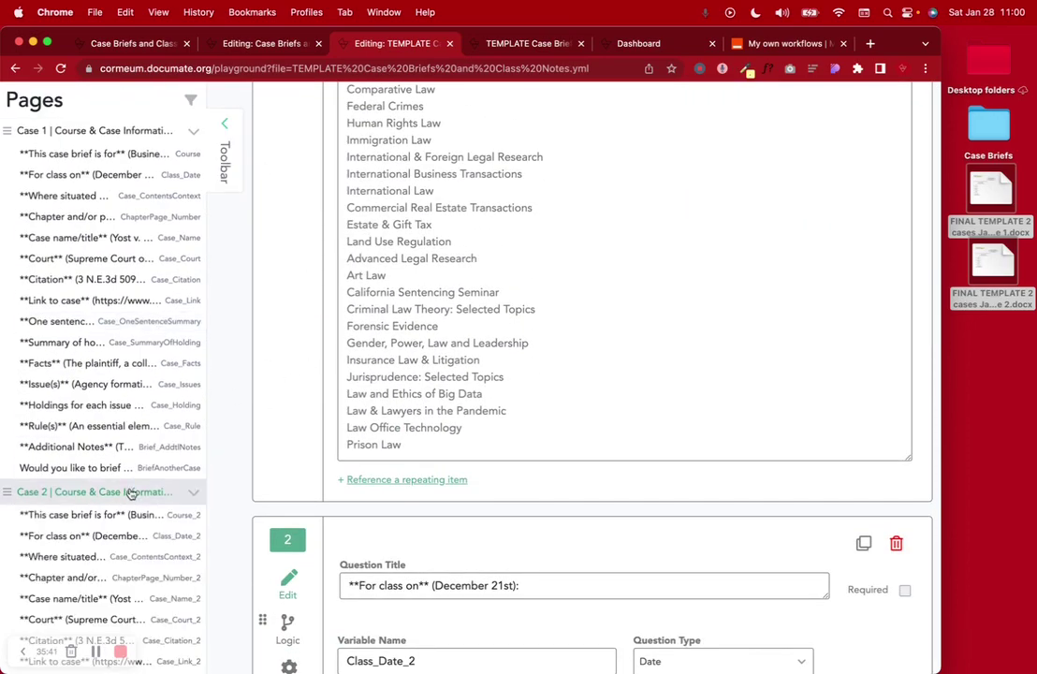
scroll(475, 273, down, 20)
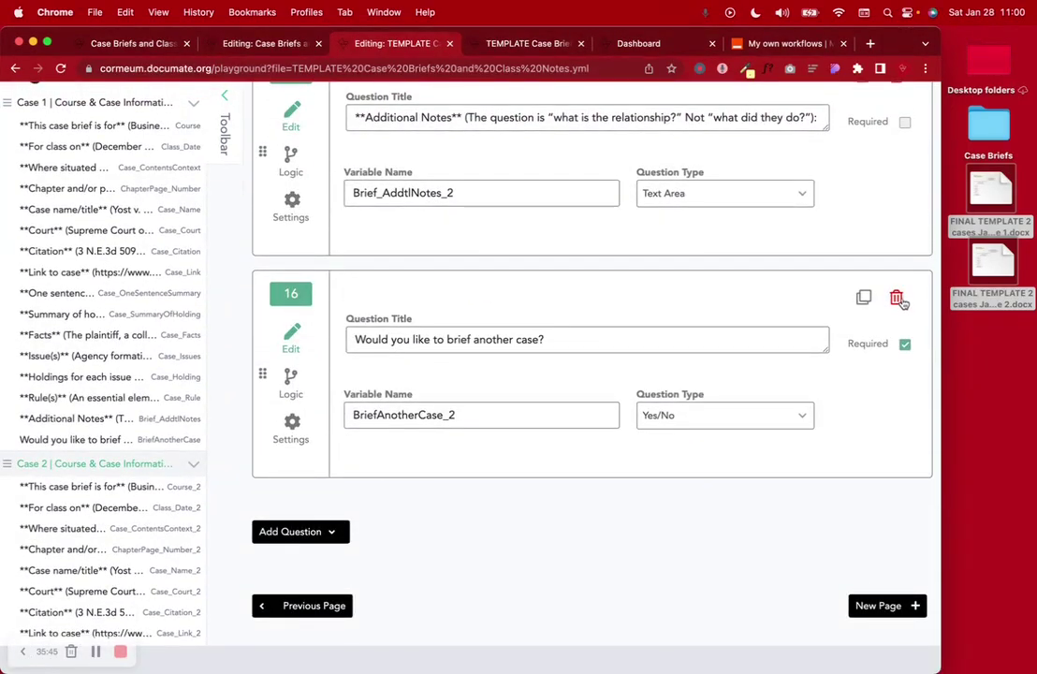
click(897, 298)
Step: Save the template workflow and reopen its output documents settings
scroll(583, 385, up, 20)
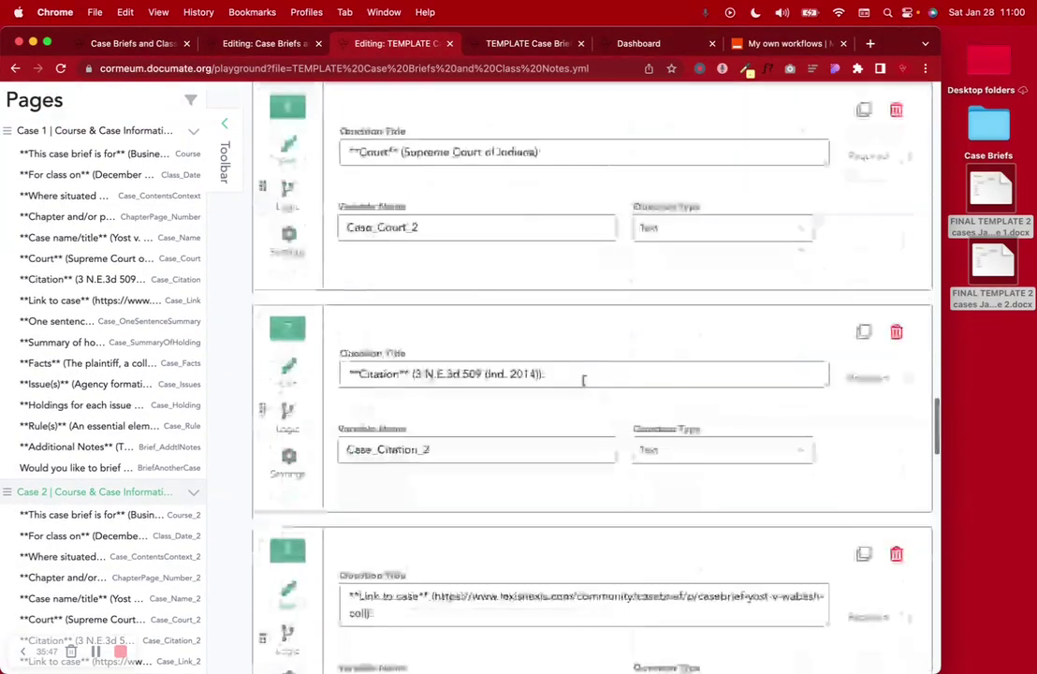
scroll(583, 380, up, 5)
click(805, 234)
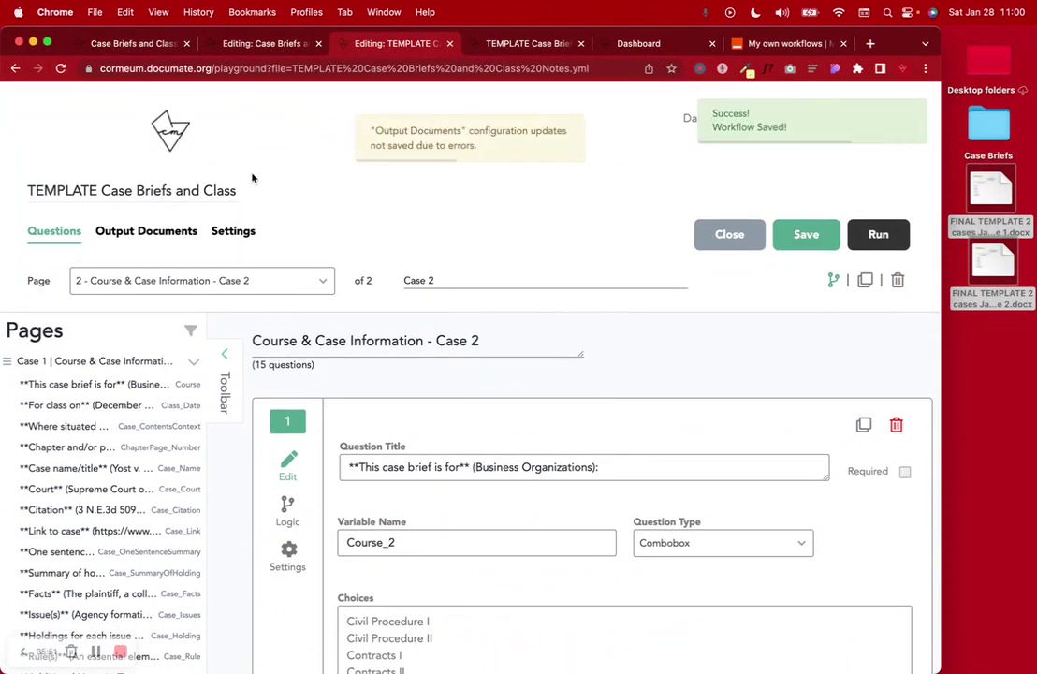
click(159, 241)
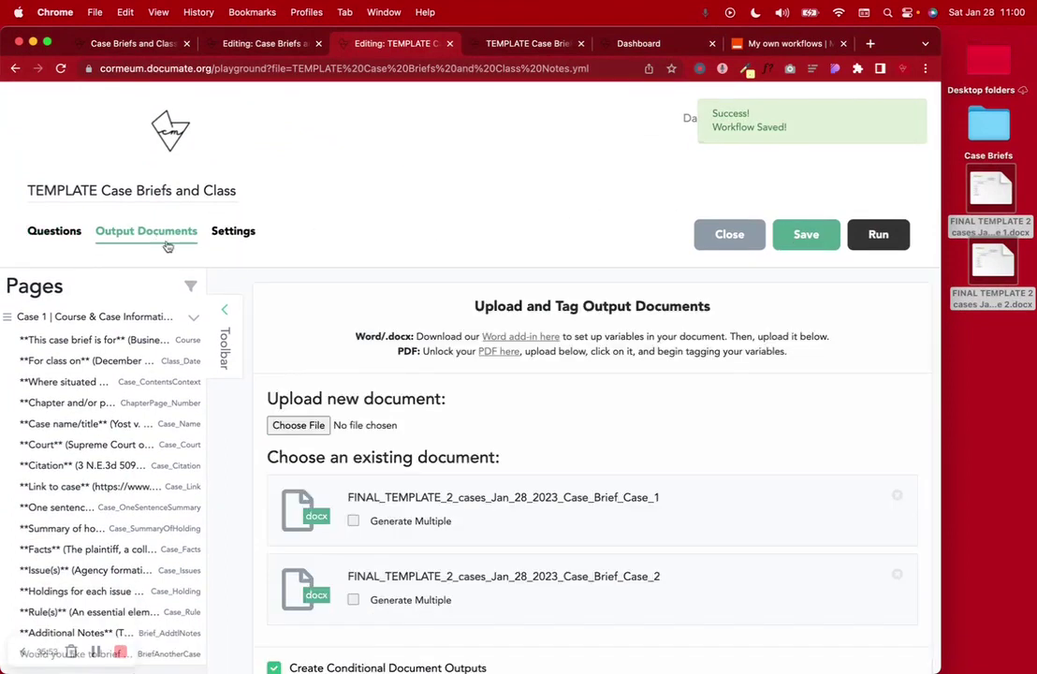
Step: Keep conditional document outputs enabled and set FINAL_TEMPLATE_2_cases_Jan_28_2023_Case_Brief_Case_1 as the default document
scroll(401, 460, down, 5)
click(274, 361)
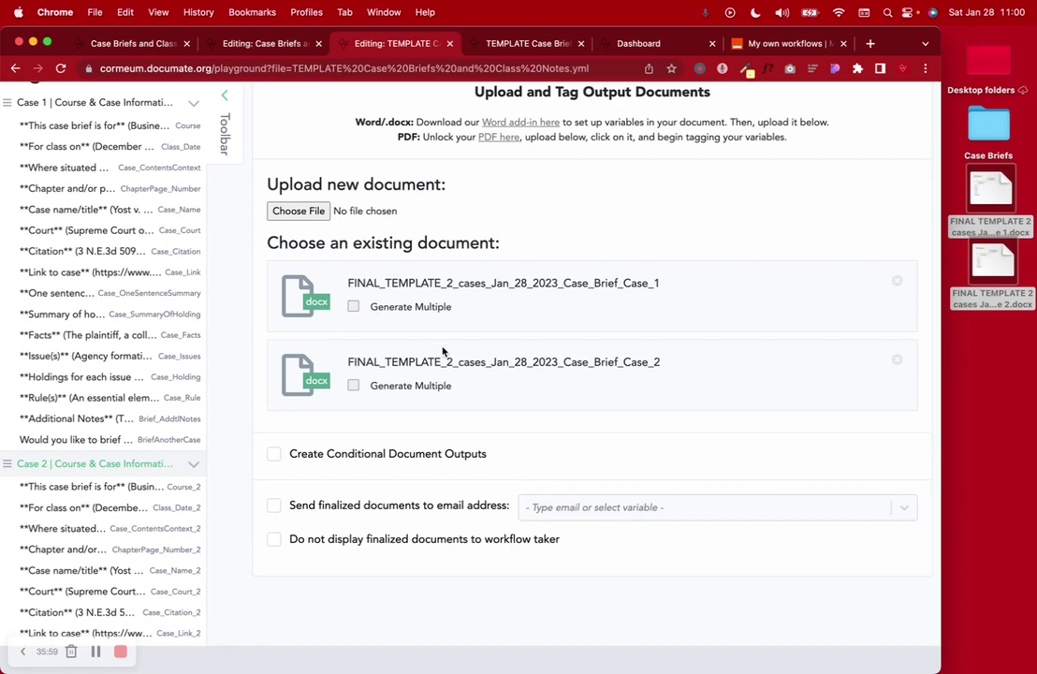
click(273, 455)
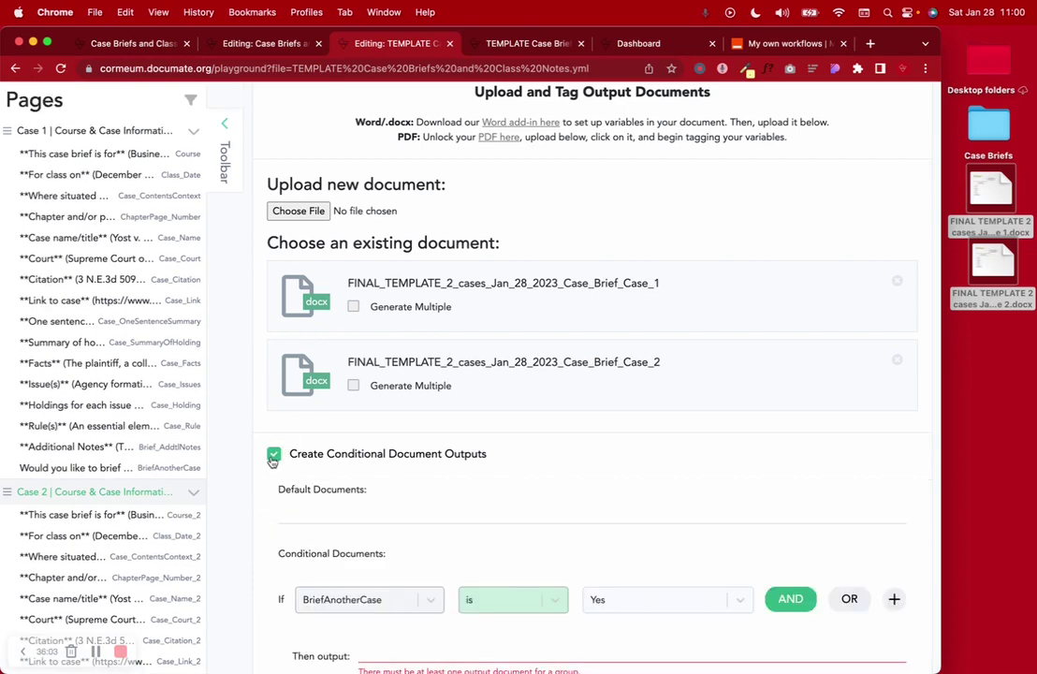
click(305, 509)
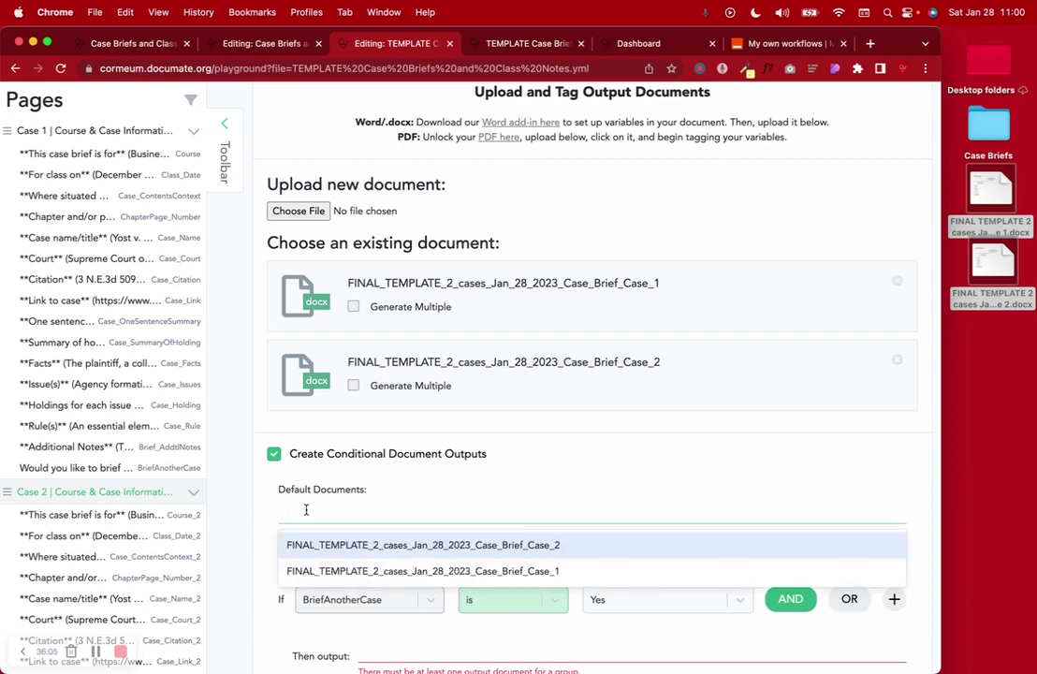
click(346, 573)
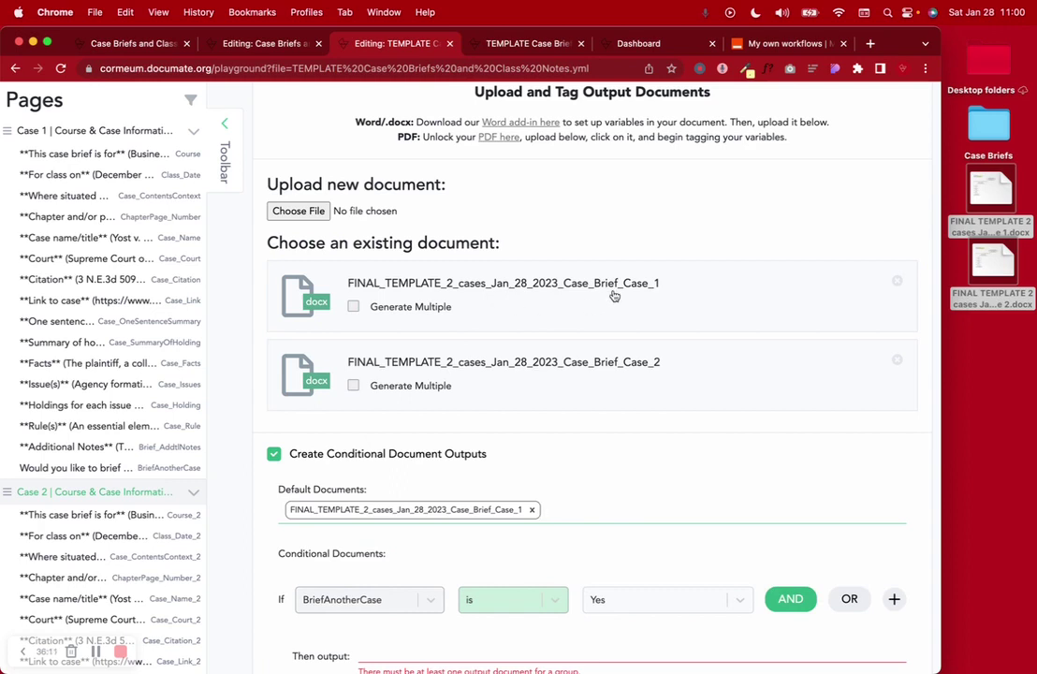
Step: Make the BriefAnotherCase is Yes condition output FINAL_TEMPLATE_2_cases_Jan_28_2023_Case_Brief_Case_2, and save the workflow
scroll(614, 296, down, 4)
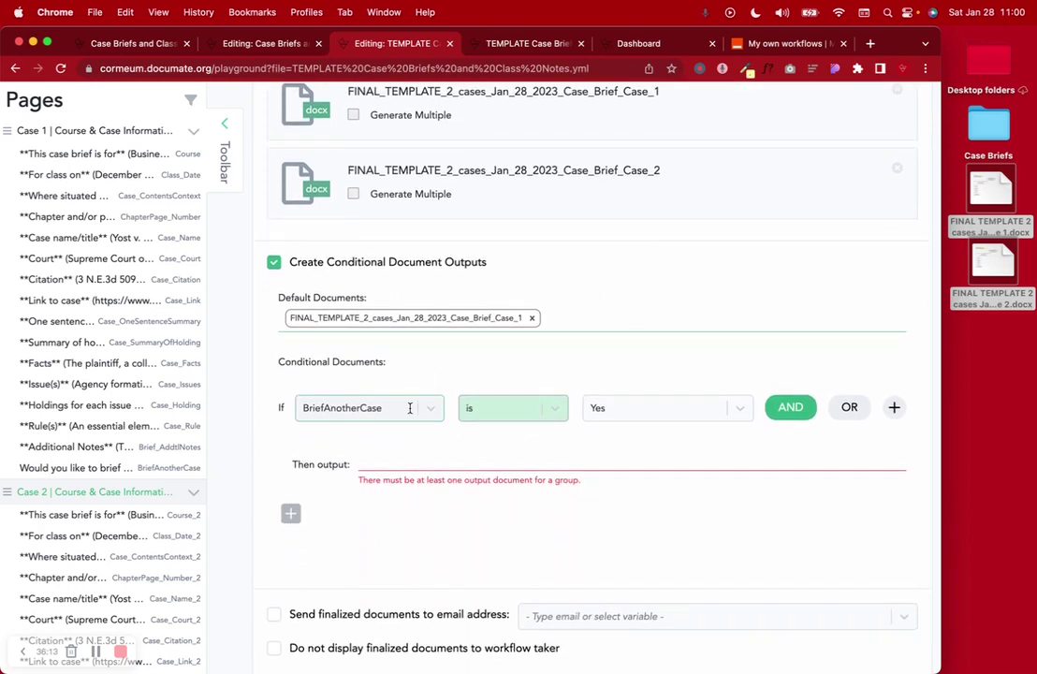
click(407, 404)
click(462, 462)
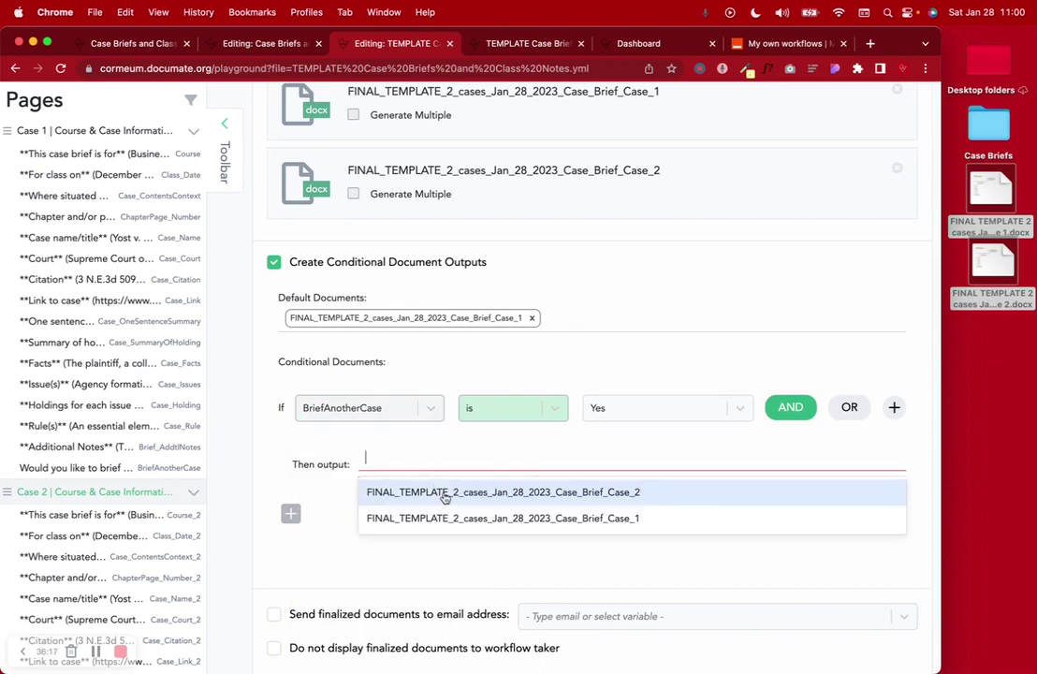
click(444, 494)
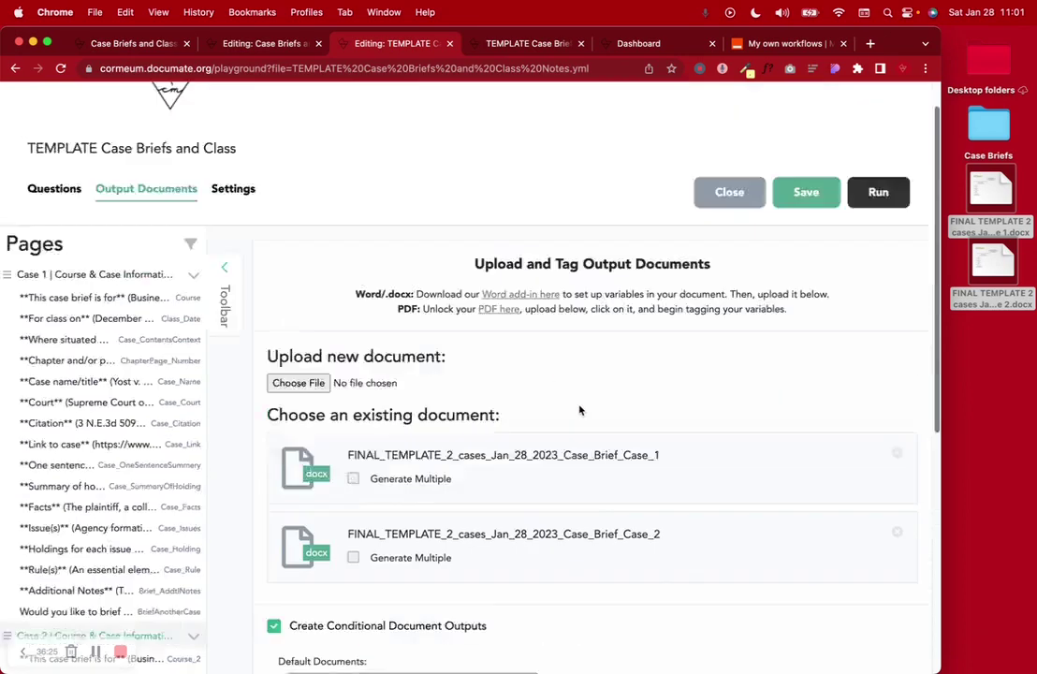
scroll(579, 410, up, 5)
click(805, 234)
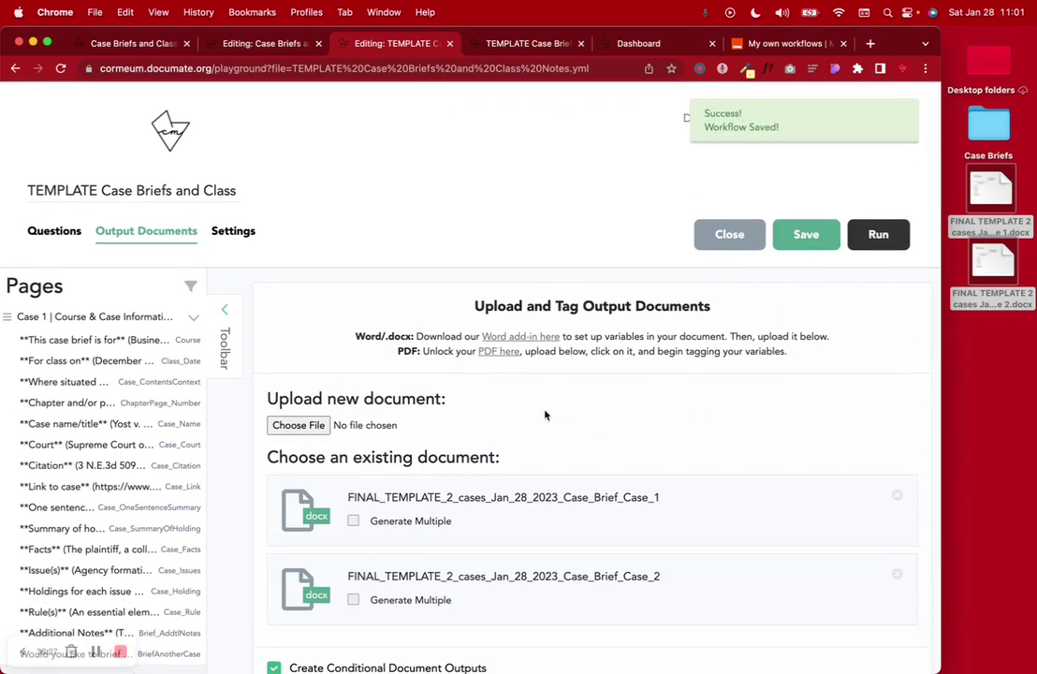
Step: Collapse the Case 1 and Case 2 pages in the page list and return to the template's questions
click(197, 320)
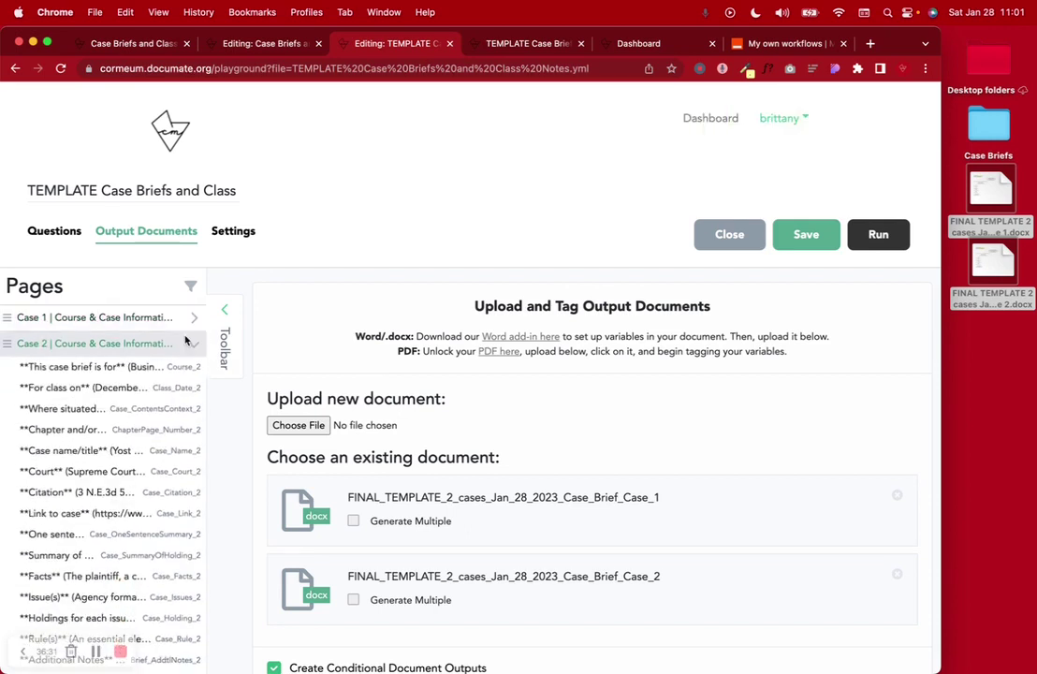
click(193, 343)
scroll(512, 455, down, 1)
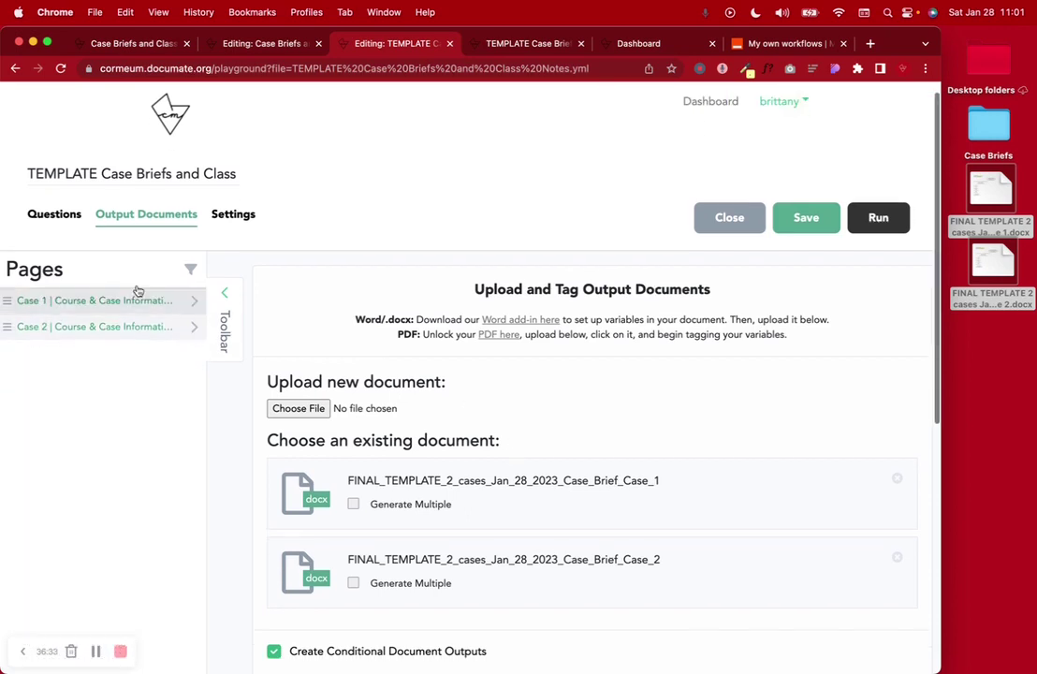
click(58, 219)
Step: Test the running questionnaire with No for briefing another case and view the resulting Case 1 brief as a PDF
click(496, 43)
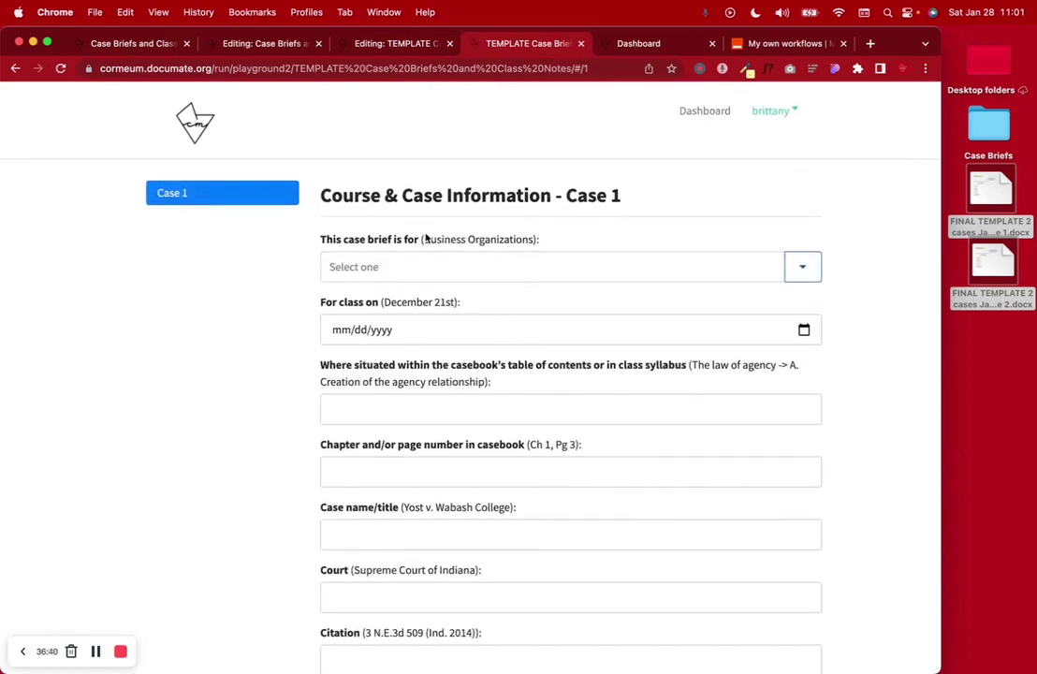
drag(323, 195, 638, 472)
scroll(288, 436, down, 20)
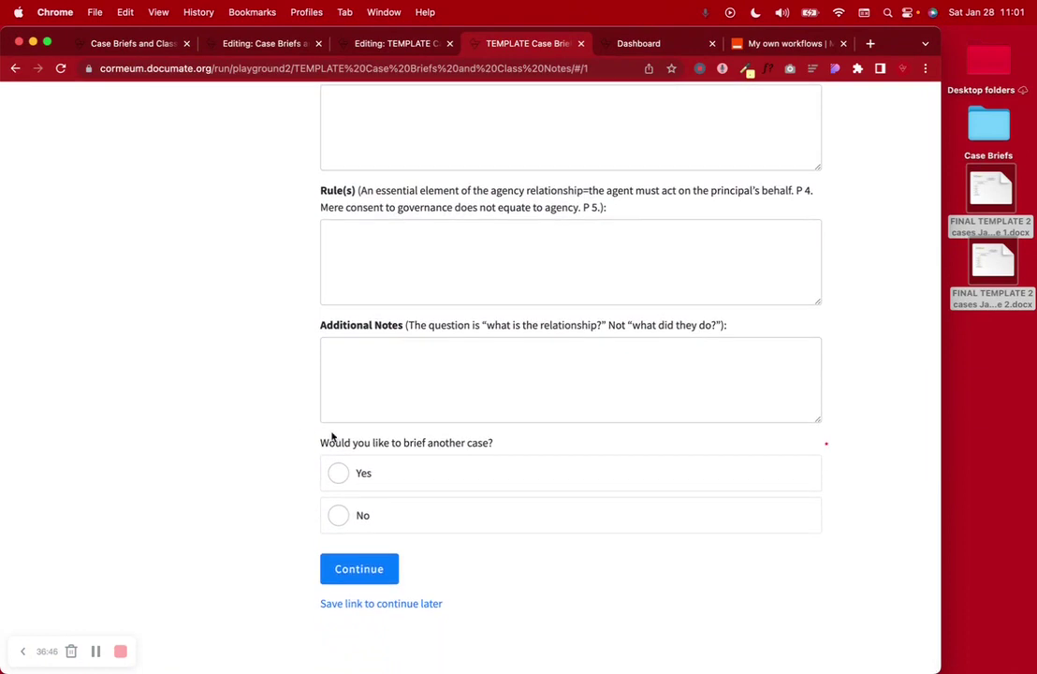
click(389, 515)
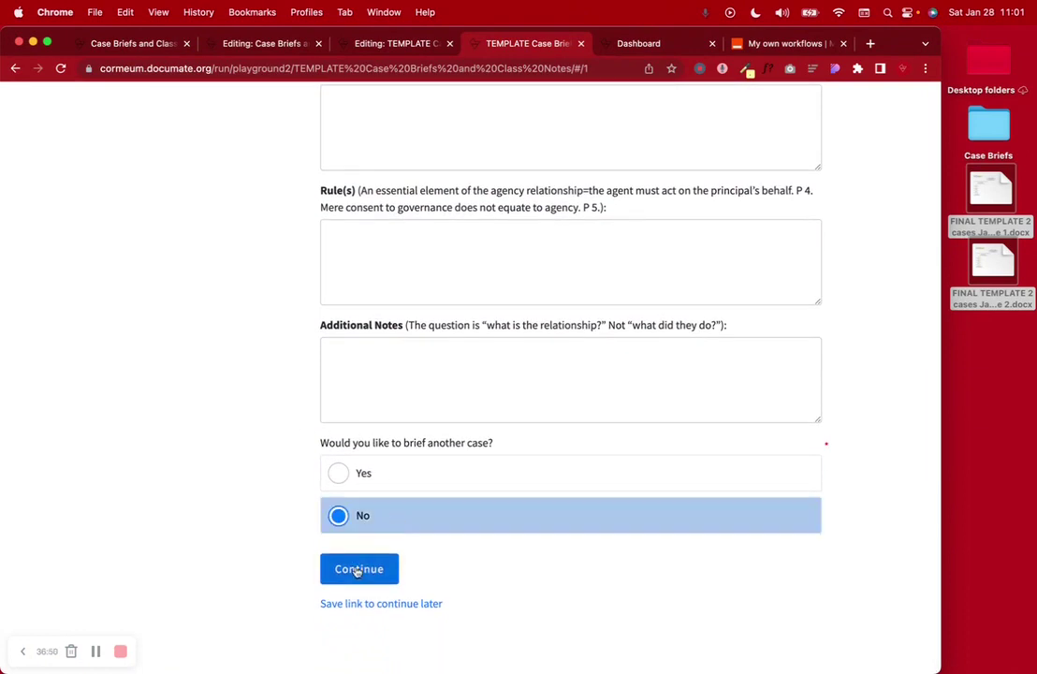
click(357, 570)
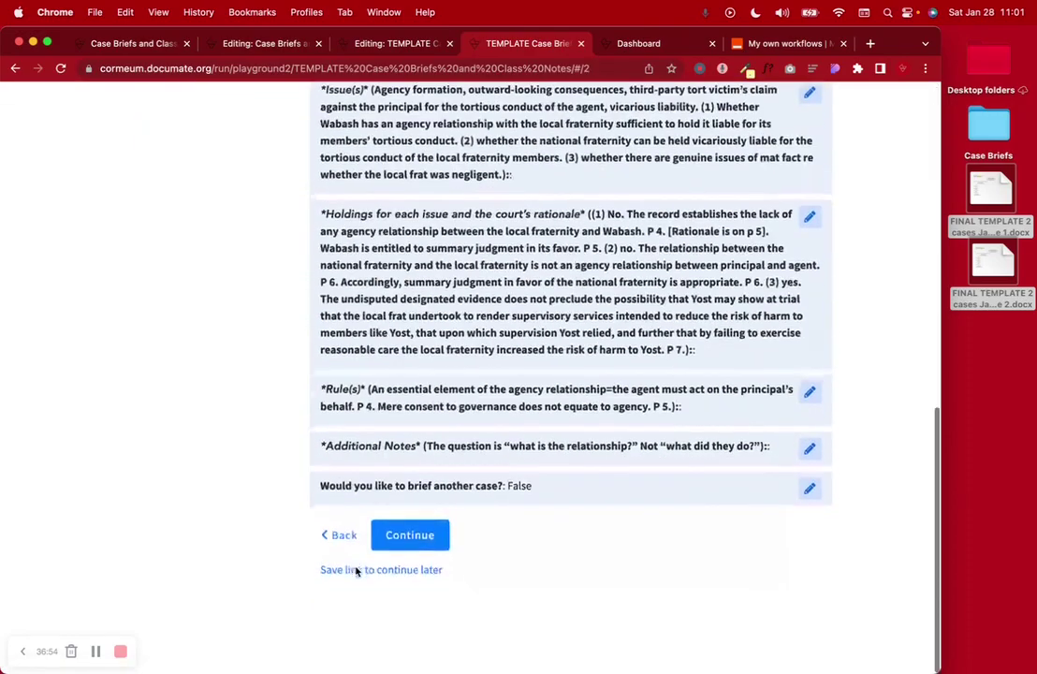
scroll(356, 571, up, 1)
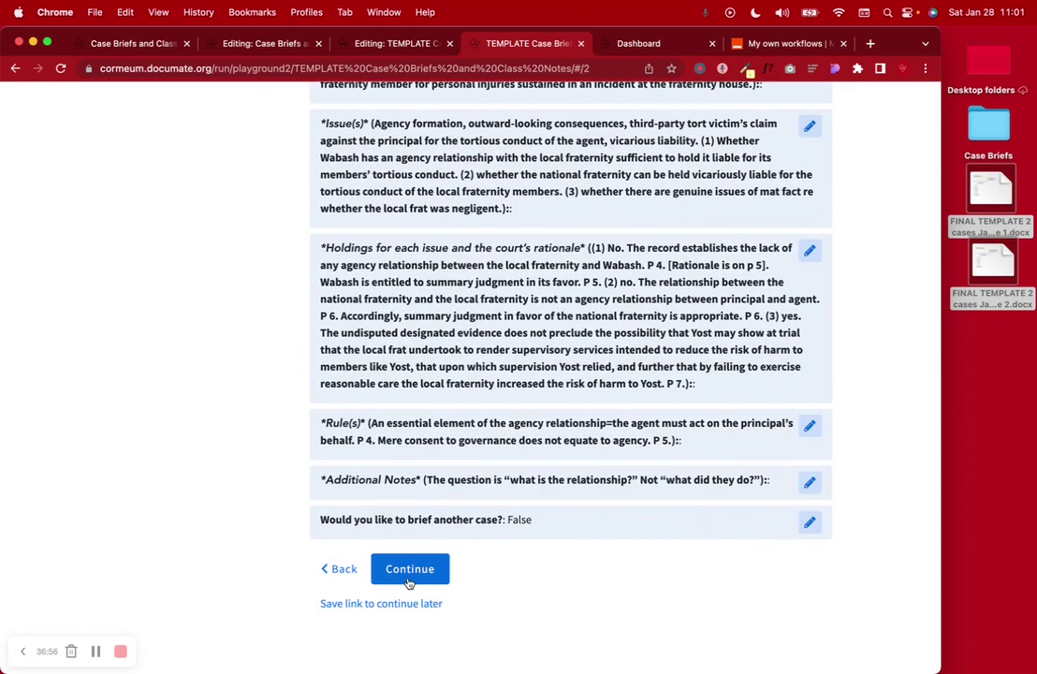
click(408, 580)
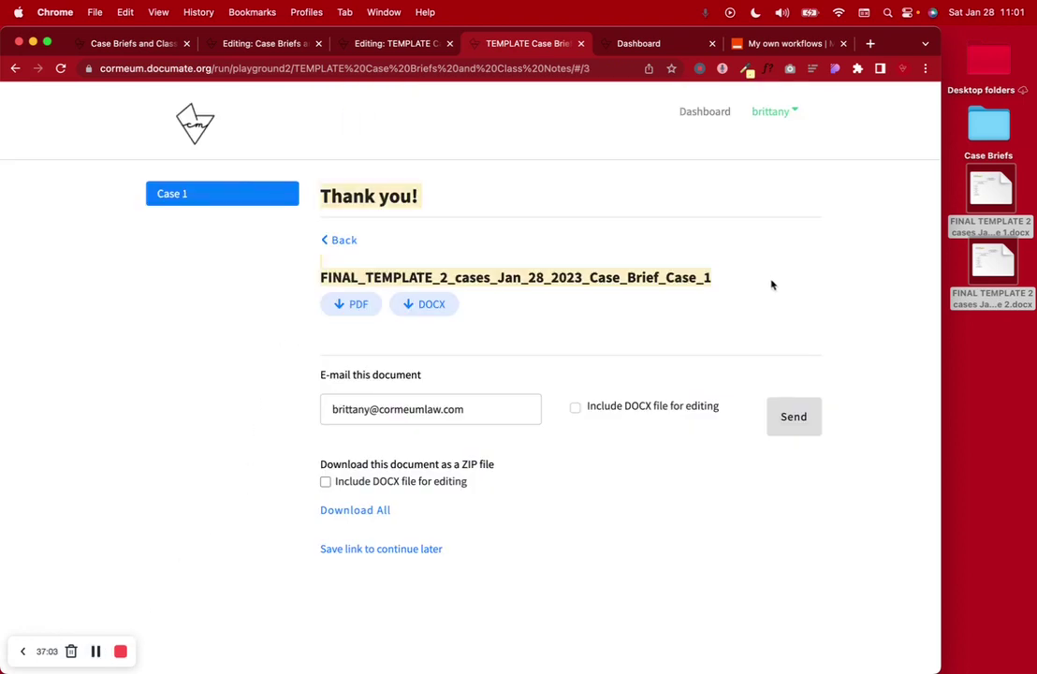
click(351, 304)
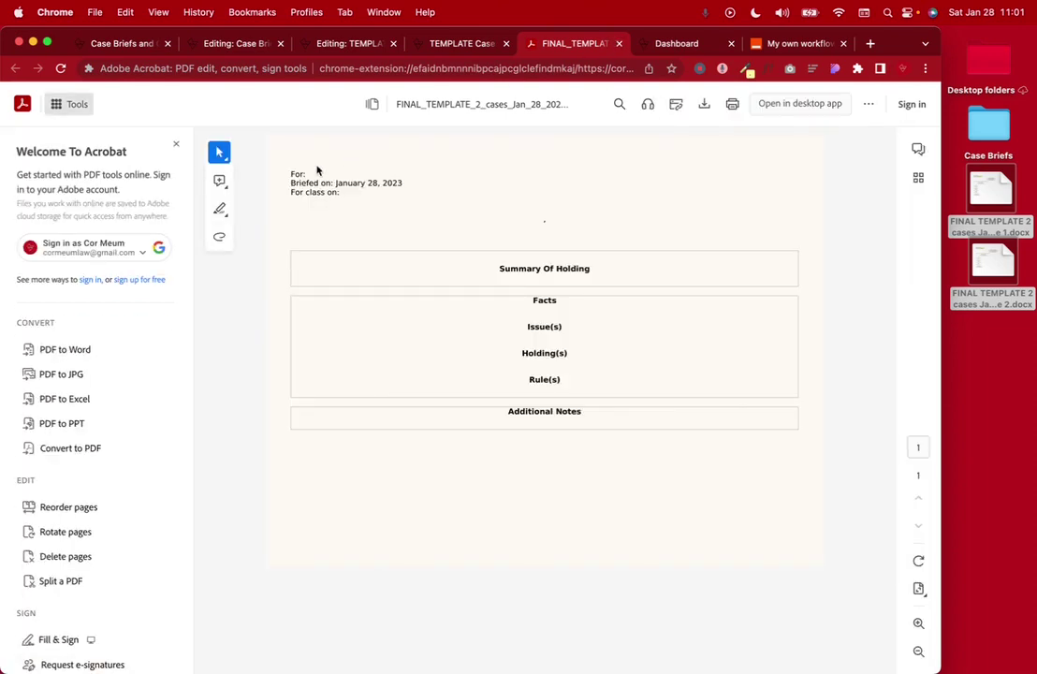
click(619, 43)
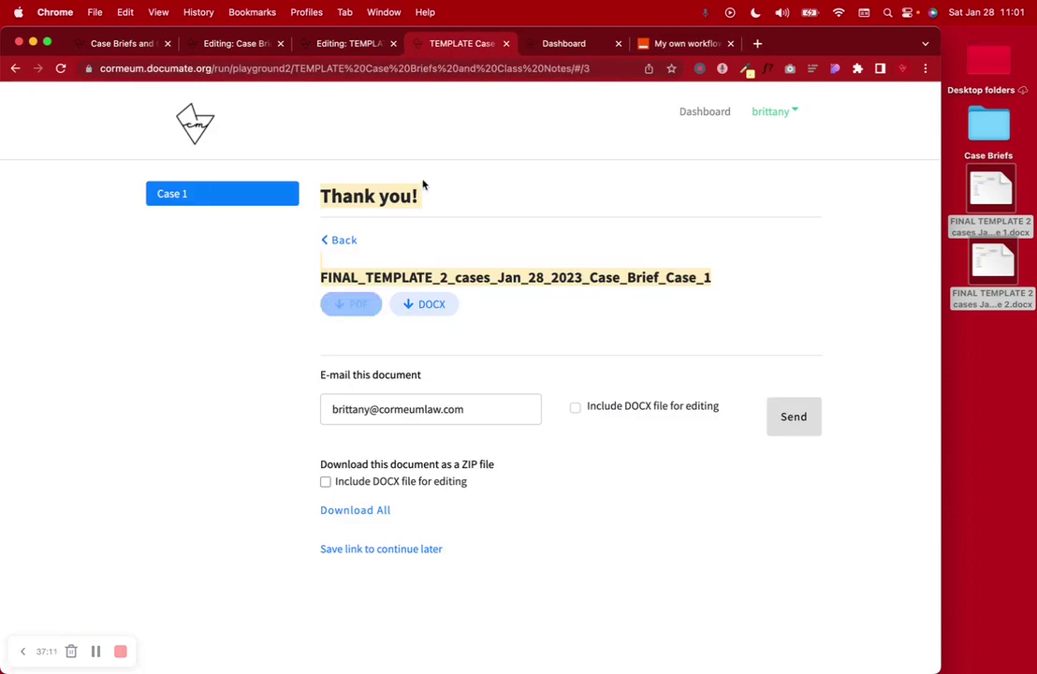
Step: Return to the Case 1 page, answer Yes to briefing another case, and continue past the blank Case 2 page
click(339, 239)
scroll(421, 524, down, 15)
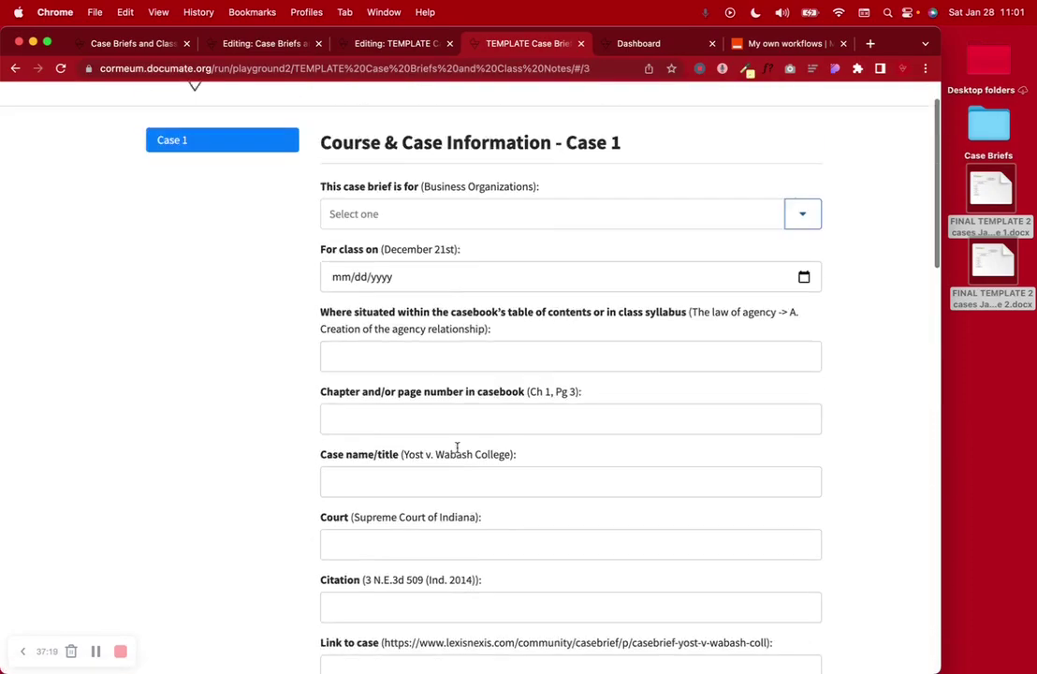
scroll(456, 448, down, 15)
click(359, 469)
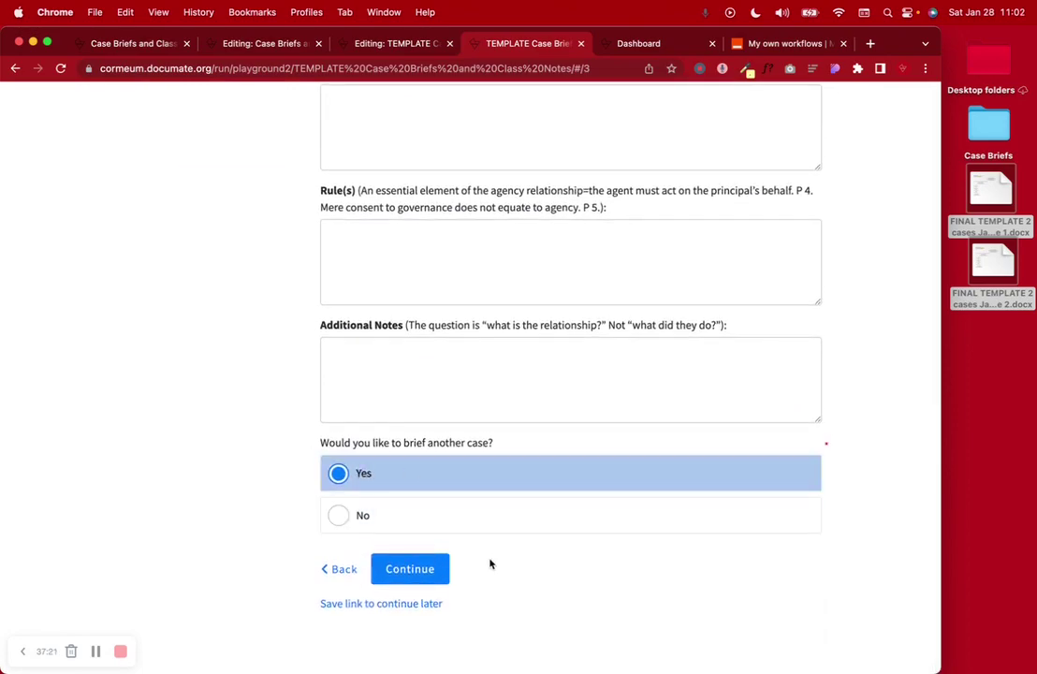
click(432, 571)
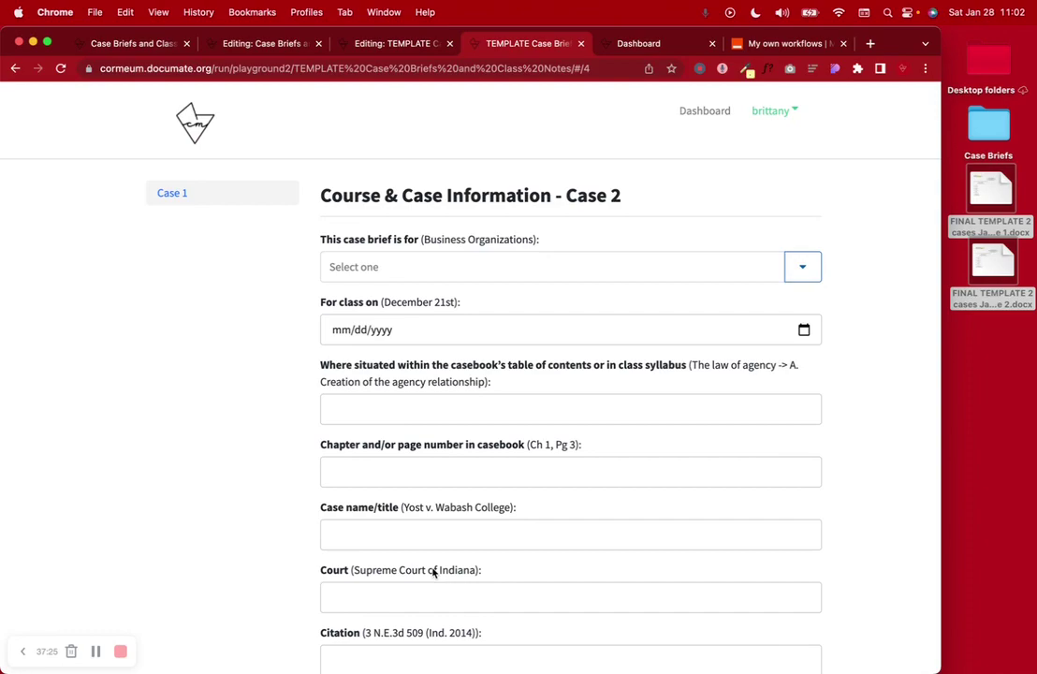
scroll(433, 572, down, 15)
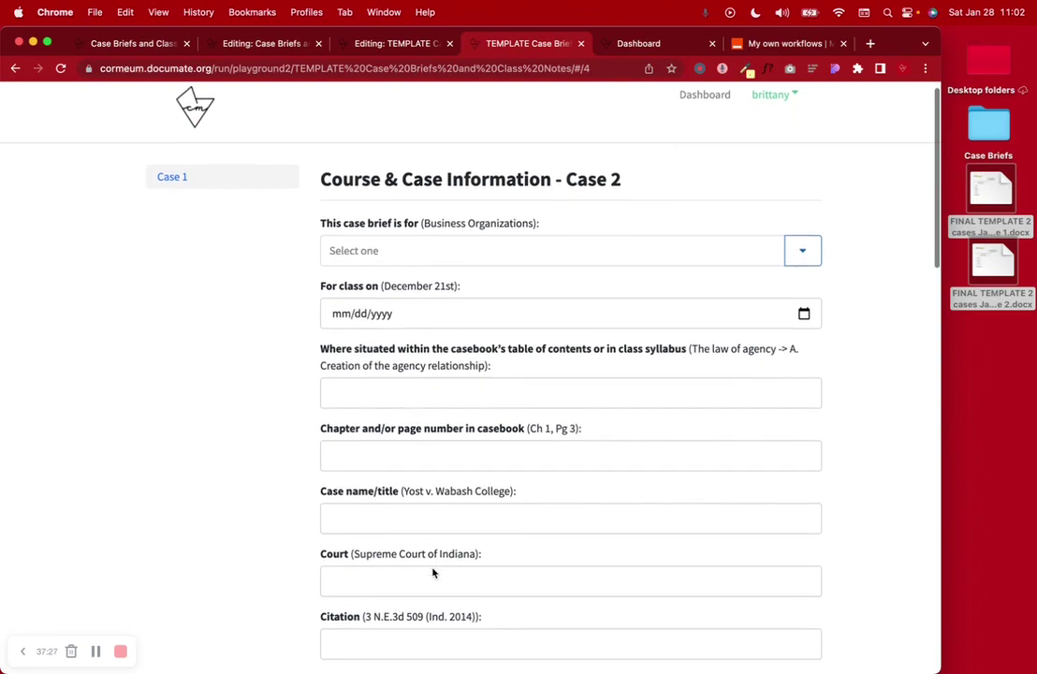
click(418, 578)
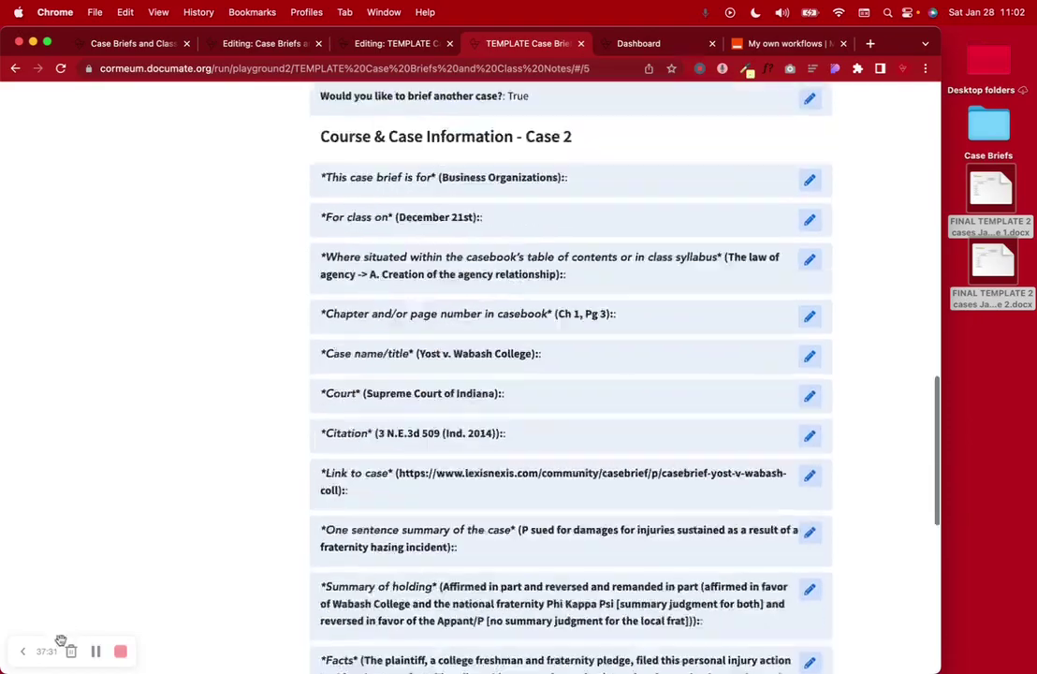
Step: Review the Case 1 and Case 2 answers summary, continue to the final page, and check the generated document names
scroll(473, 479, down, 5)
scroll(473, 479, down, 15)
scroll(474, 479, up, 8)
scroll(474, 480, down, 2)
scroll(474, 479, down, 6)
click(436, 577)
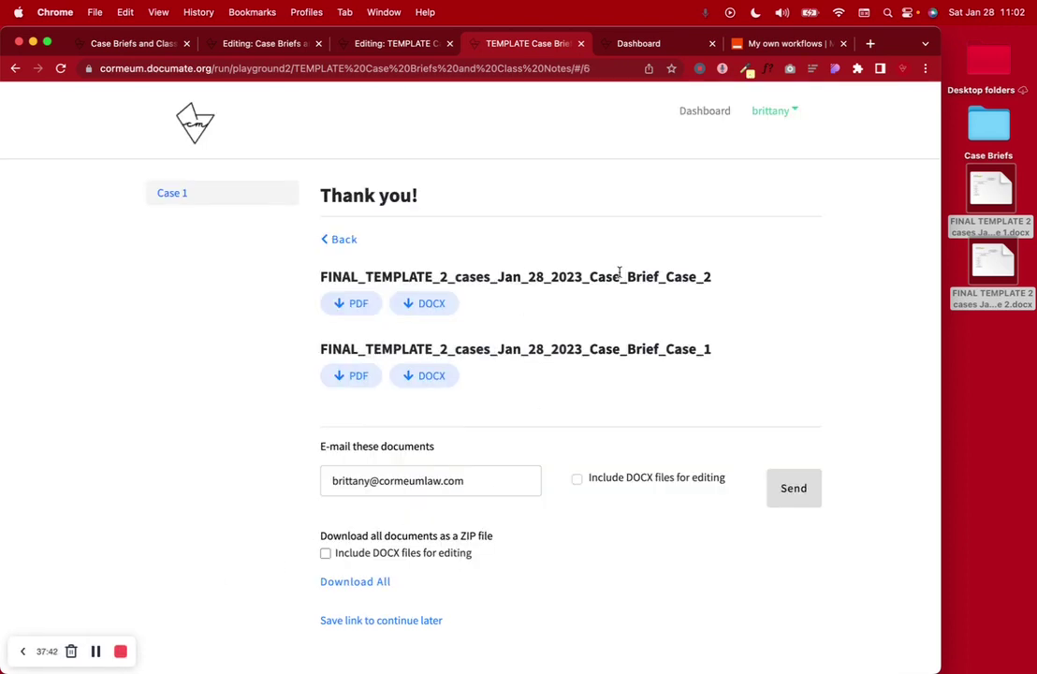
drag(665, 348, 767, 351)
drag(666, 276, 753, 278)
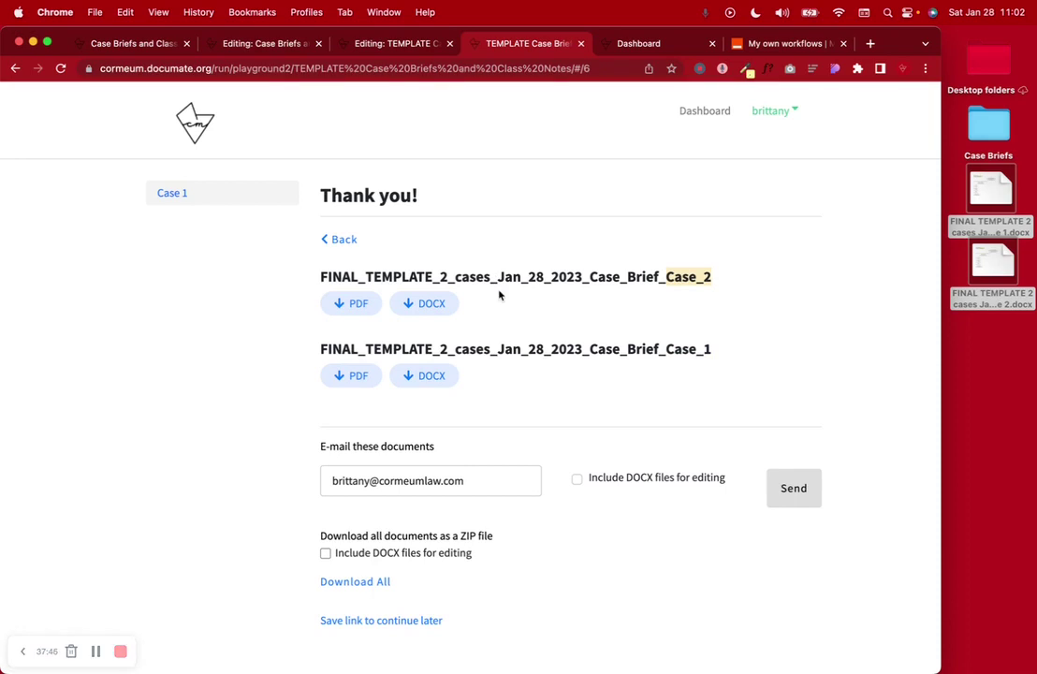
Step: Check the default and conditional documents in the template's output documents settings
click(377, 51)
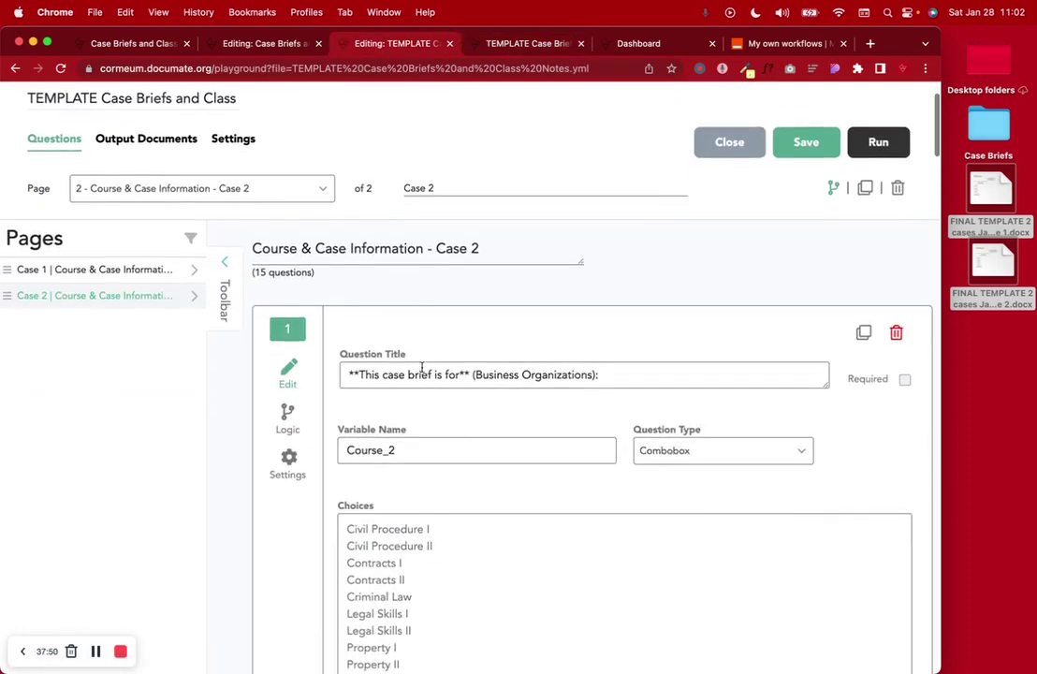
click(161, 146)
scroll(416, 410, down, 3)
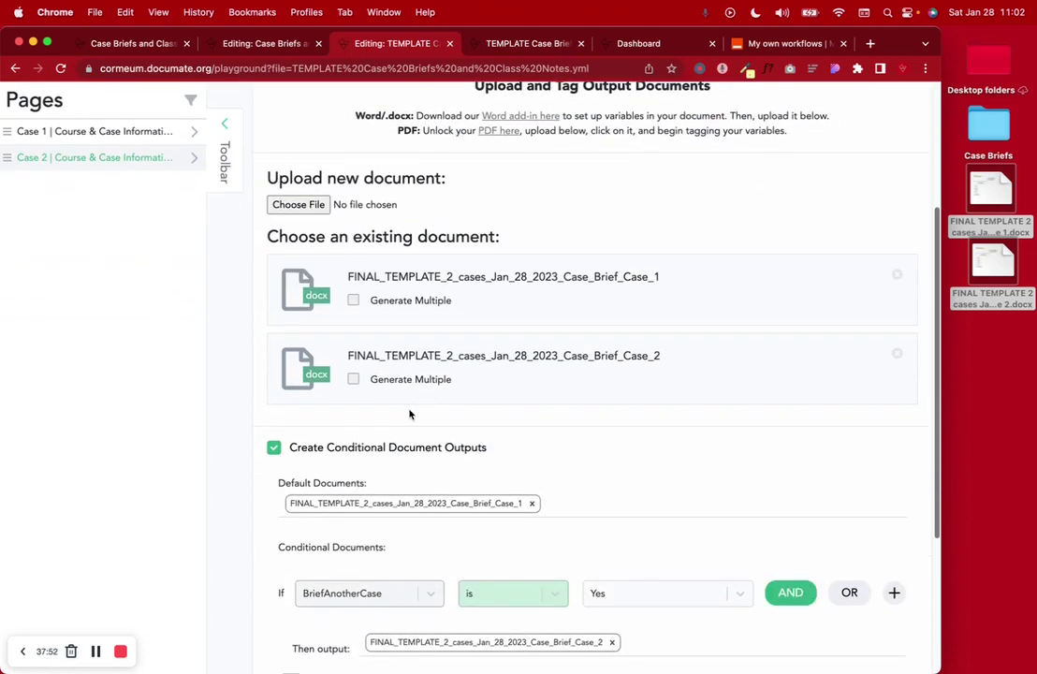
Step: Open the Case 1 brief's PDF from the final questionnaire page and compare its file name with the listed documents
click(511, 48)
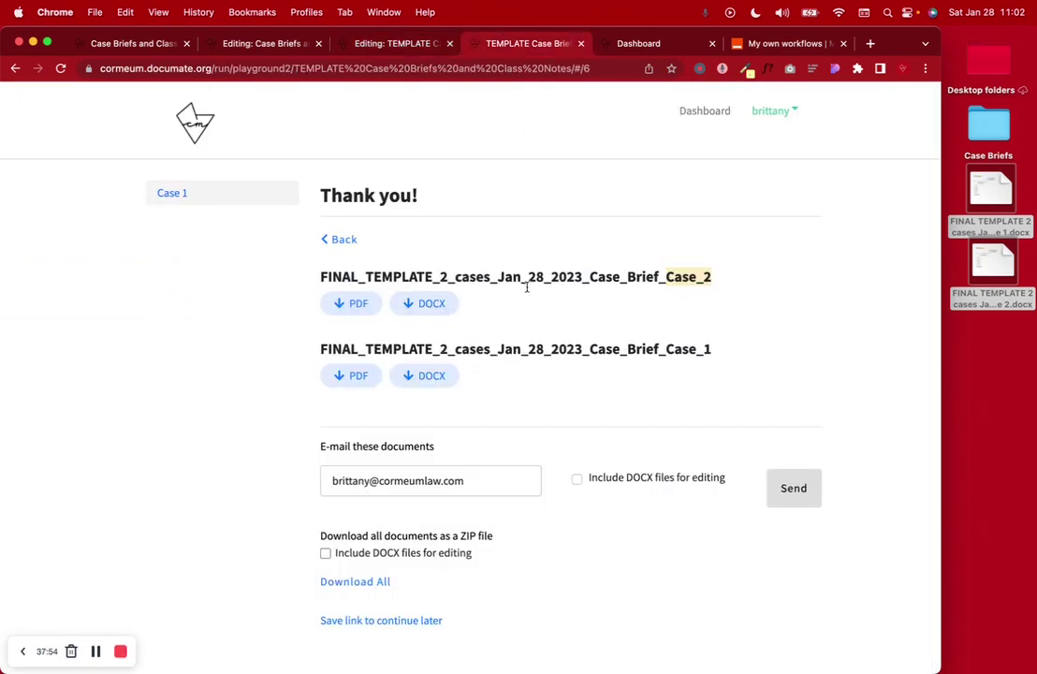
click(353, 375)
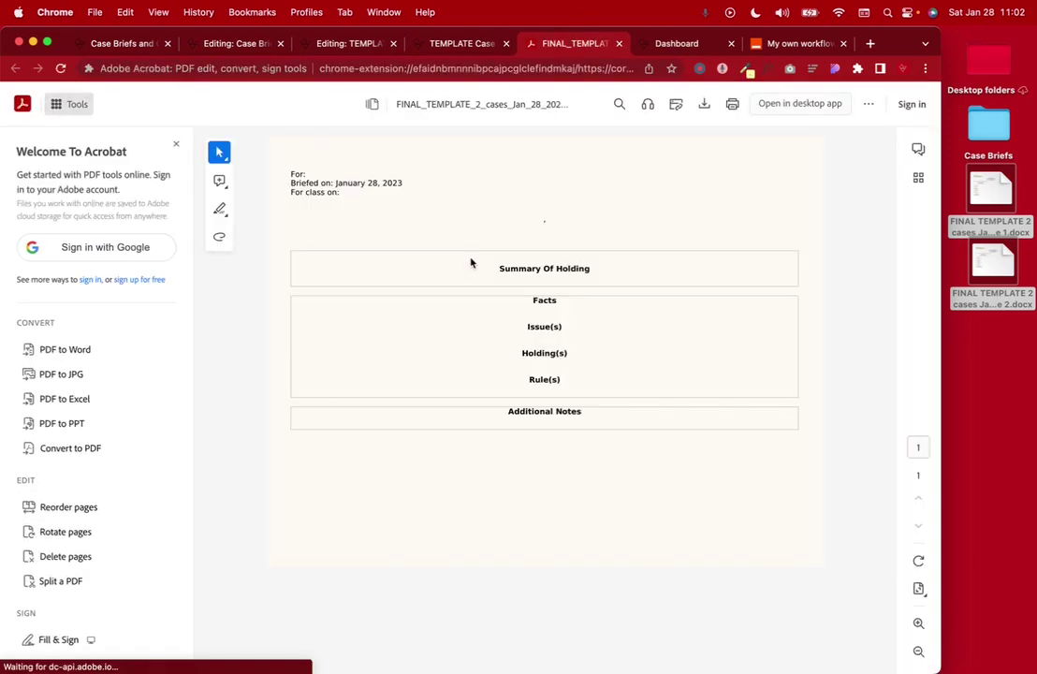
click(462, 49)
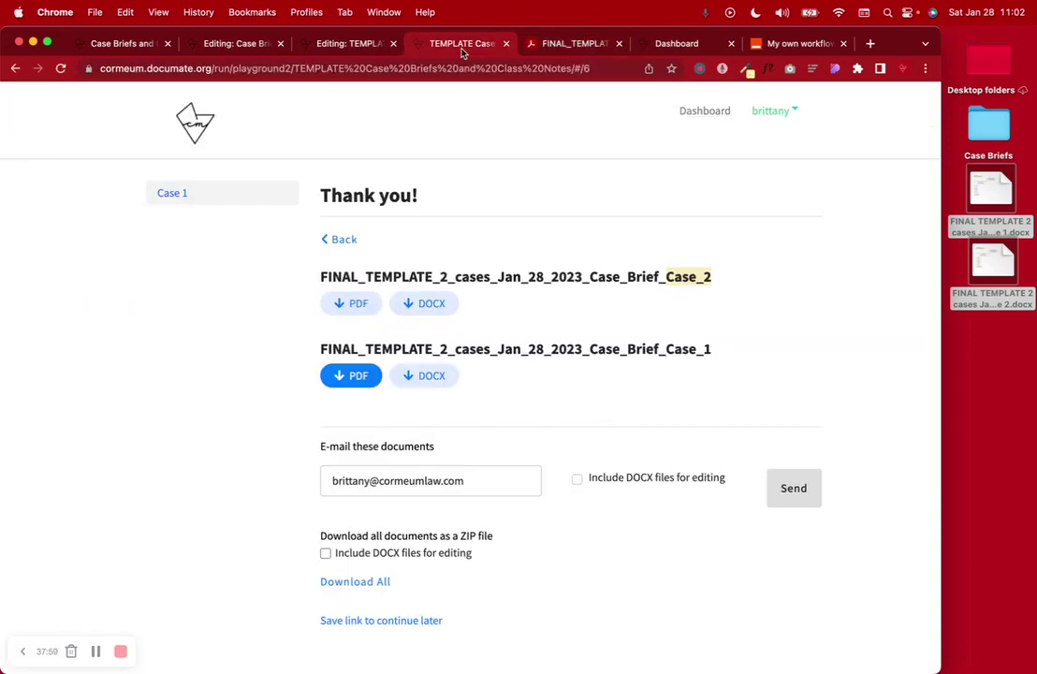
click(608, 46)
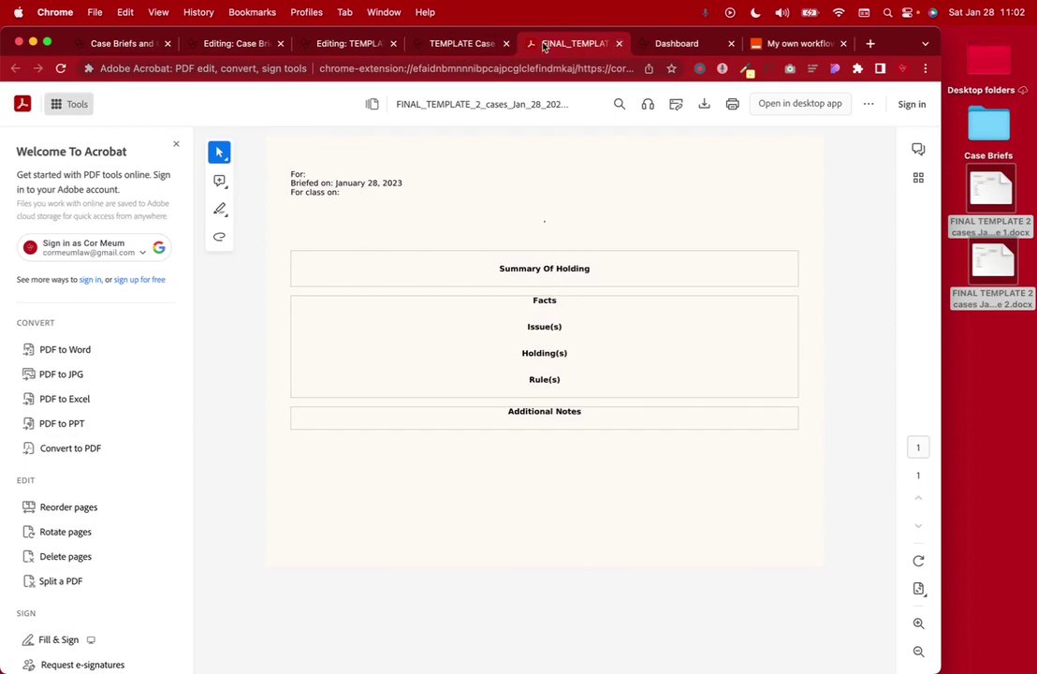
click(468, 44)
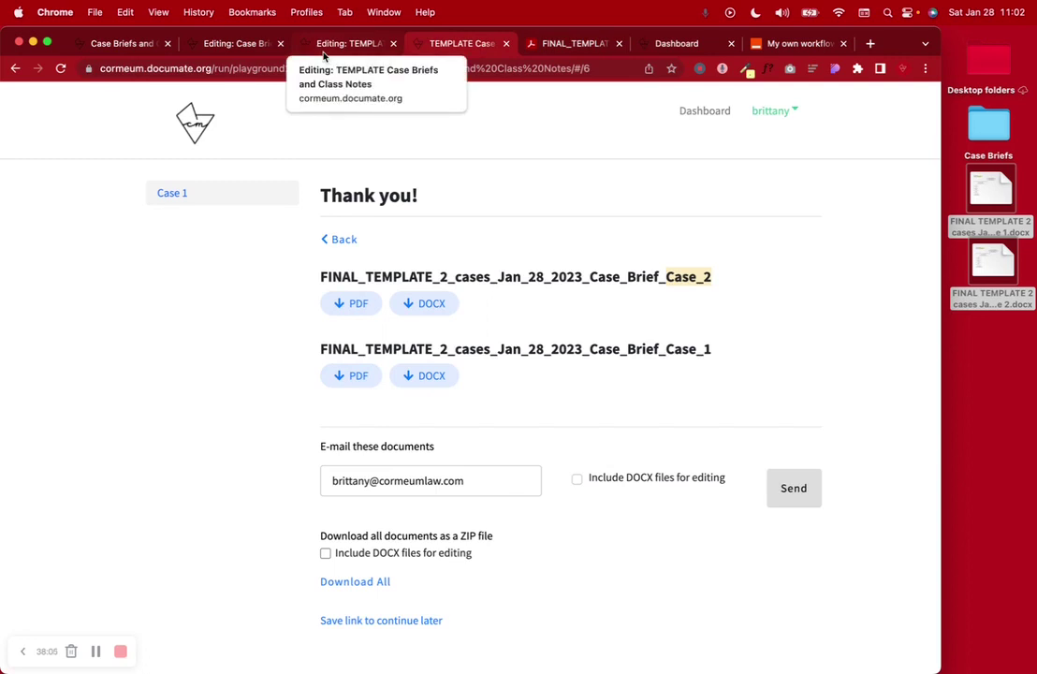
Step: Copy the output name "Case Brief - ${Case_Name}" from the first document in the original five-case workflow
click(346, 44)
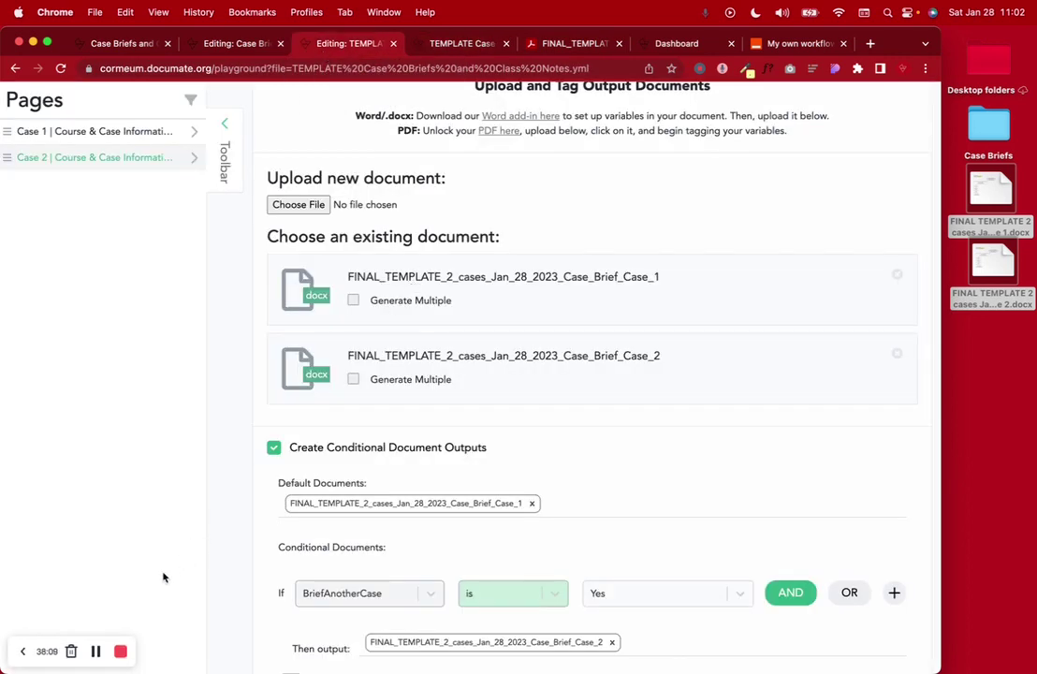
key(ctrl+shift+Tab)
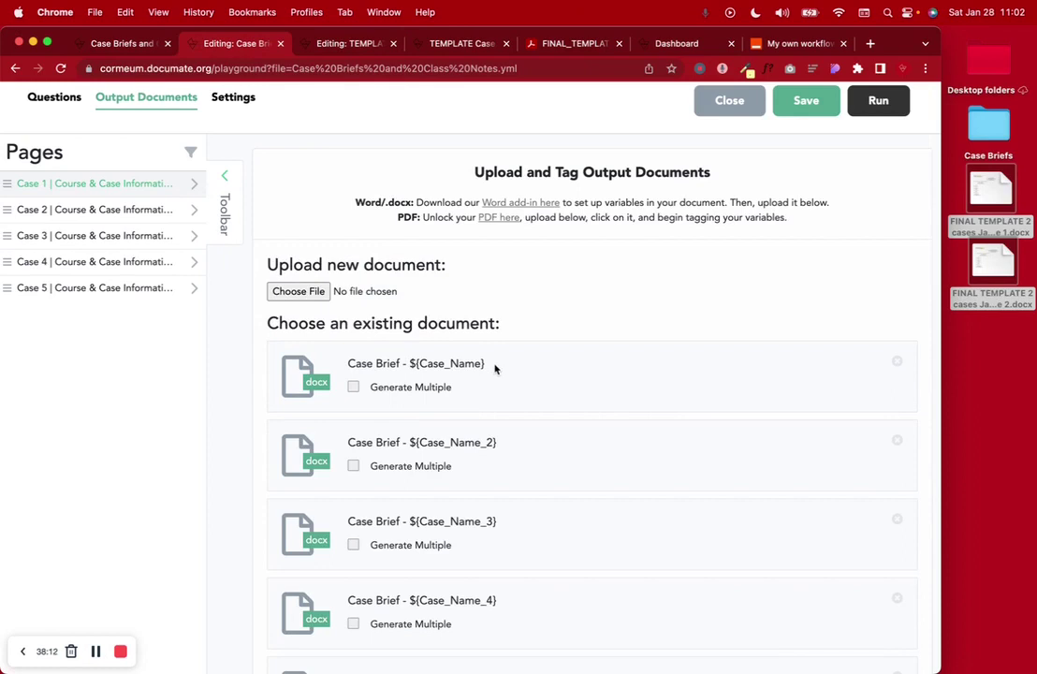
drag(507, 364, 348, 373)
key(super+c)
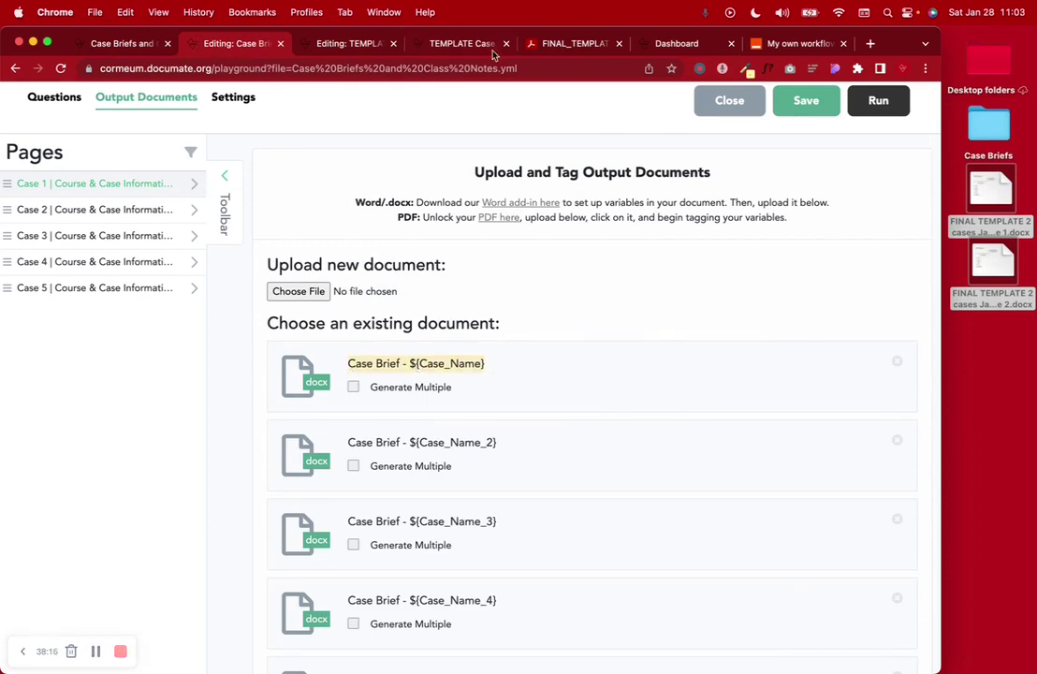
Step: Rename the Case 1 output document in the two-case template as "Case Brief - ${Case_Name}"
click(318, 44)
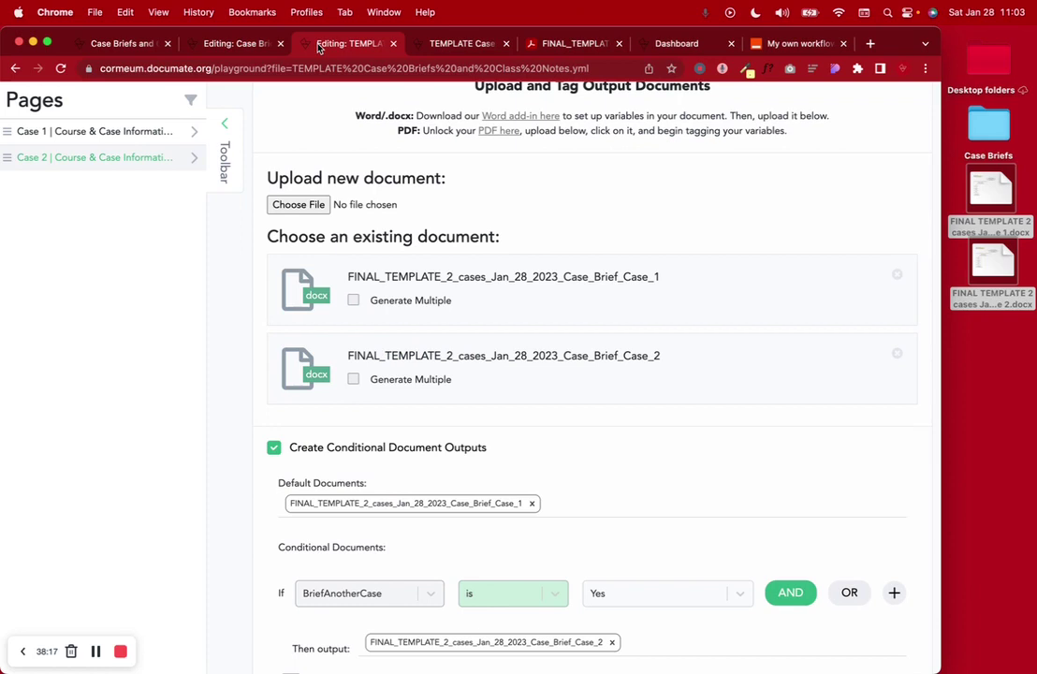
click(538, 288)
double_click(367, 488)
key(super+v)
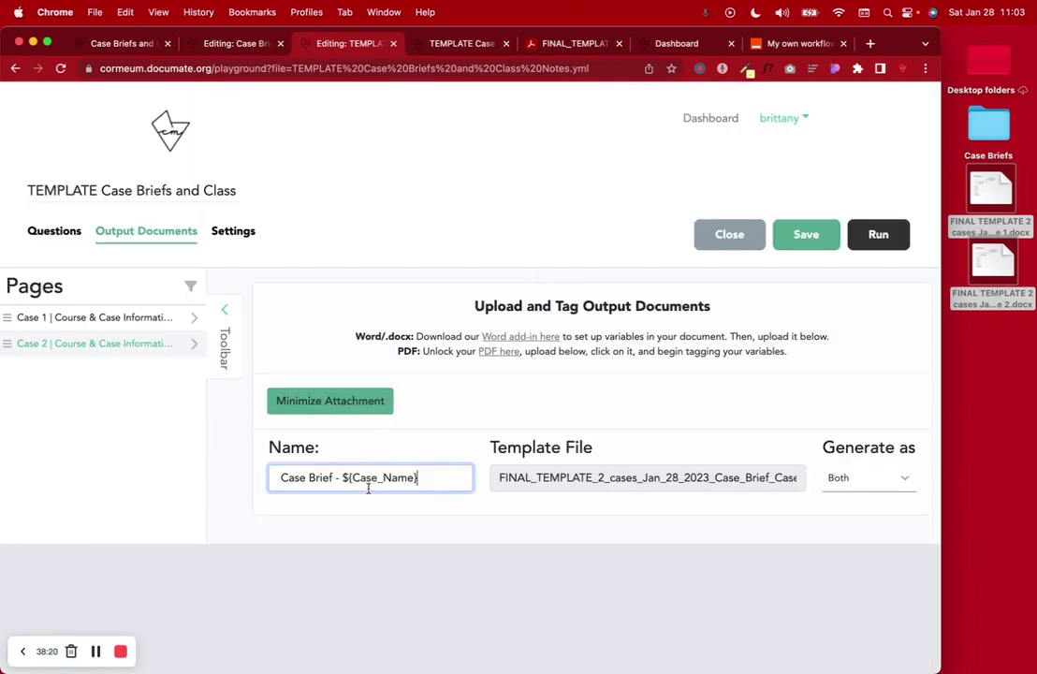
click(344, 402)
scroll(343, 405, down, 3)
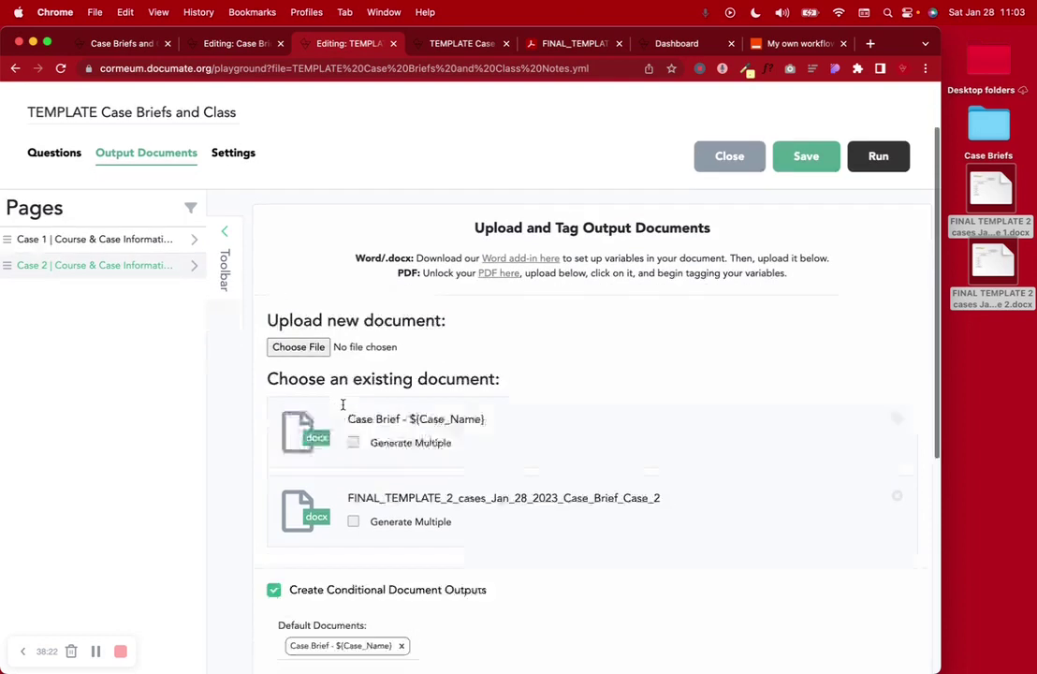
Step: Copy the second document's name from the five-case workflow and rename the template's Case 2 output document as "Case Brief - ${Case_Name_2}"
click(217, 50)
drag(507, 449, 353, 448)
key(super+c)
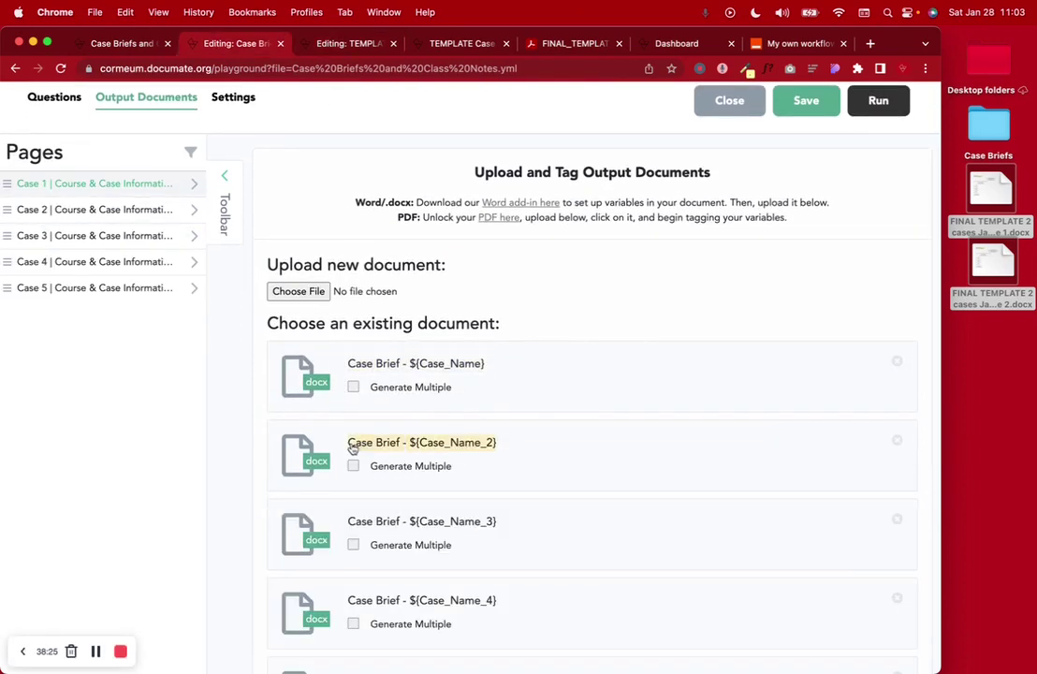
click(358, 43)
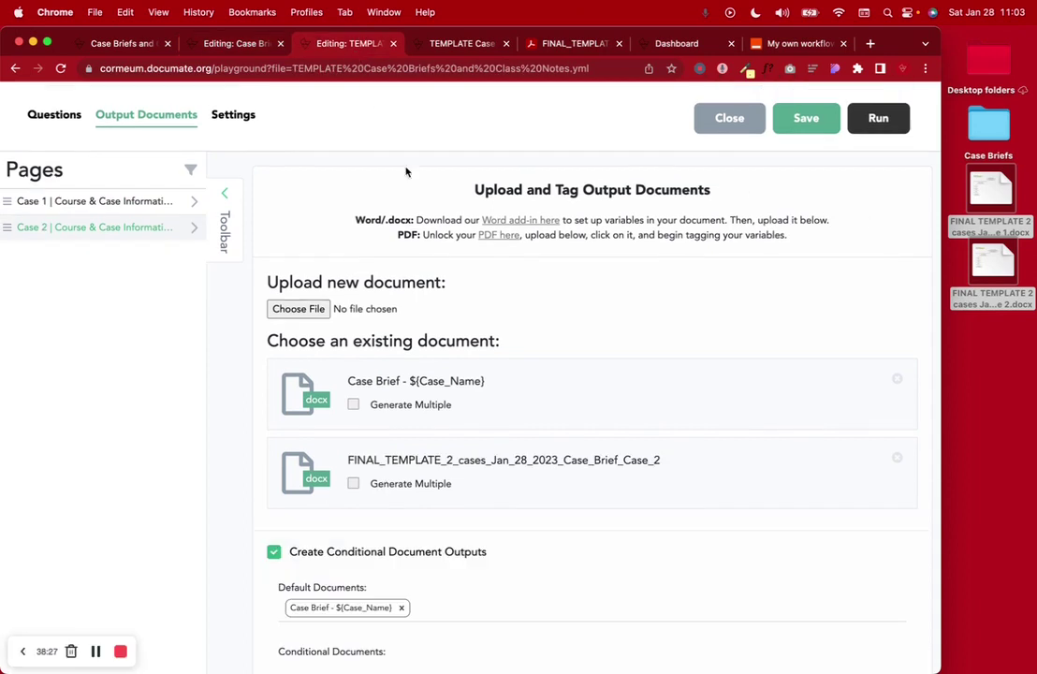
click(409, 468)
click(385, 481)
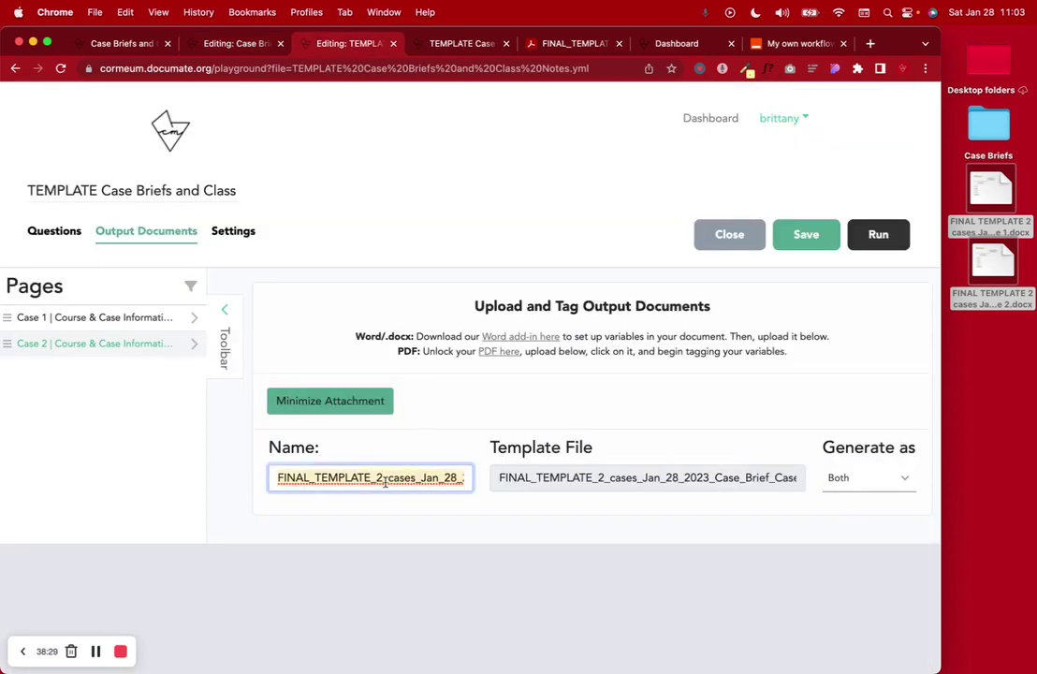
key(super+v)
Step: Compare the variable in the second output name with the Case 2 page's variables, and collapse the document's details
click(192, 343)
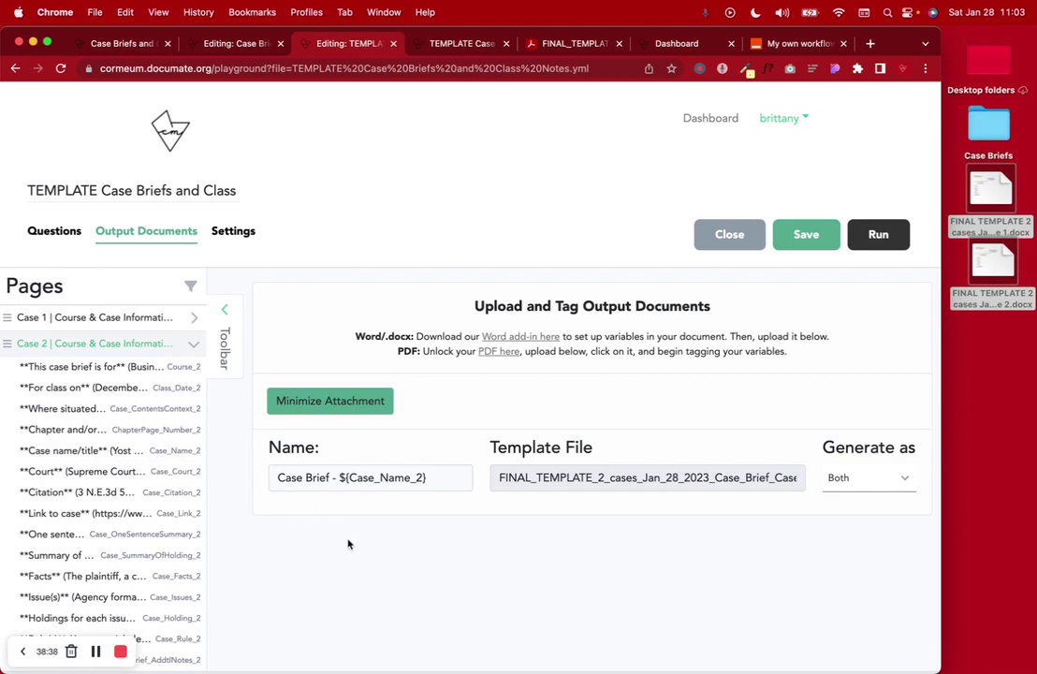
drag(438, 482, 341, 482)
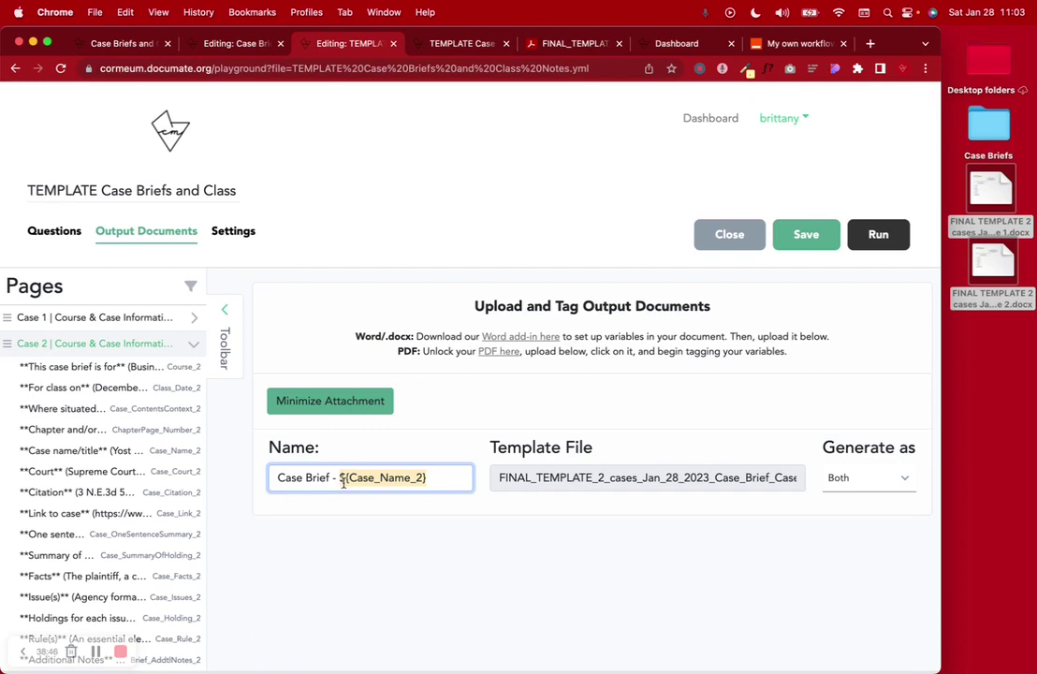
click(343, 480)
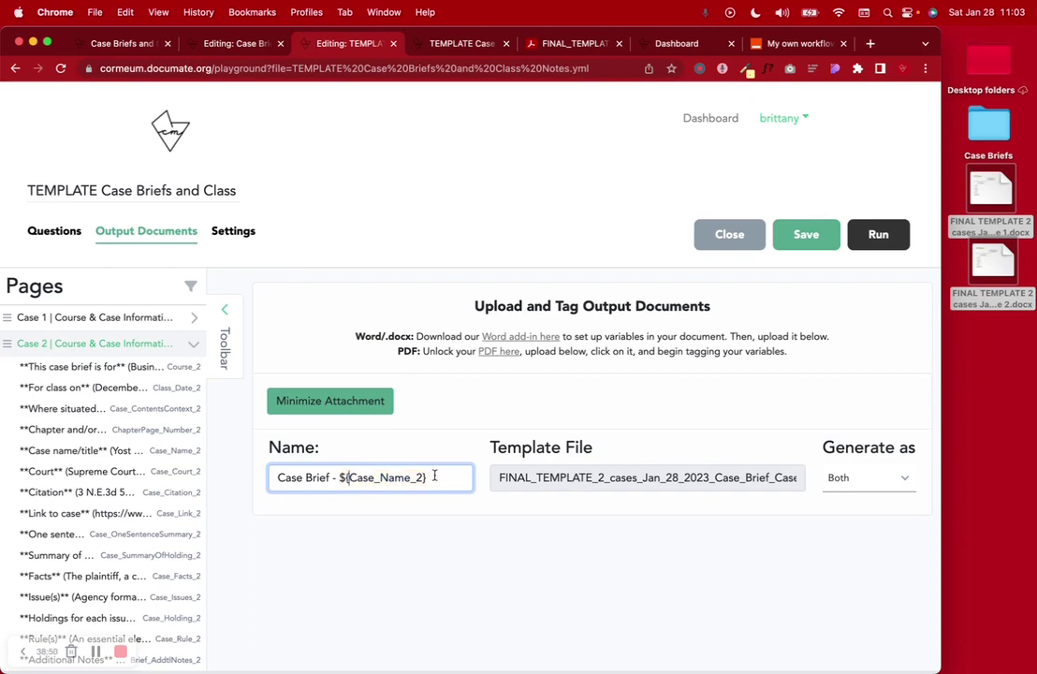
drag(426, 477, 351, 477)
click(309, 401)
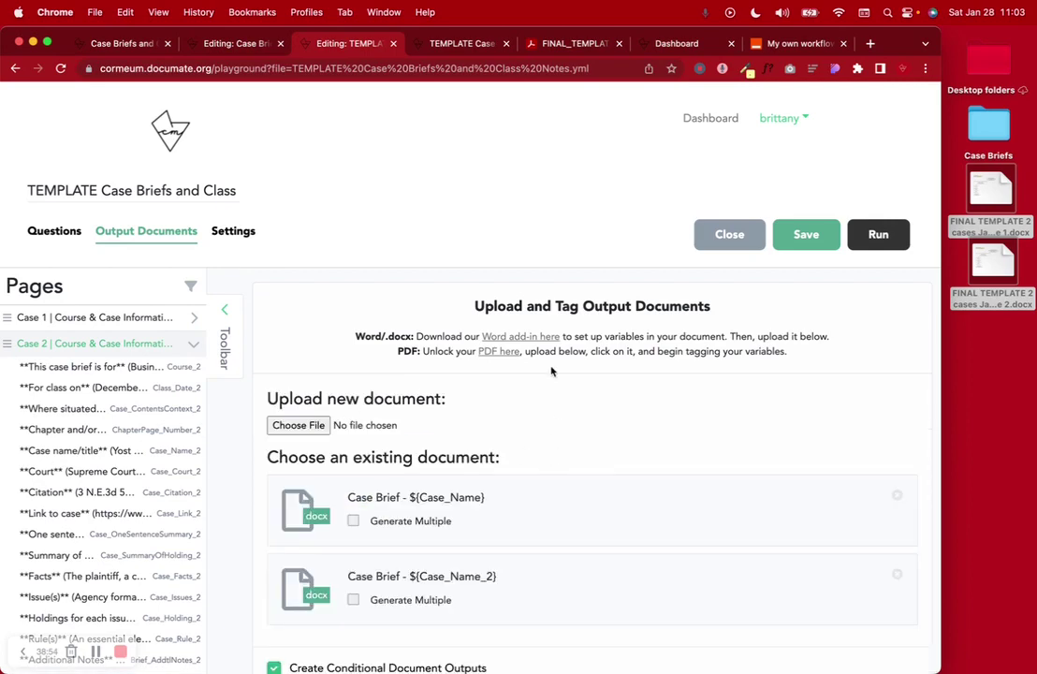
Step: Save the workflow and check the document names in the conditional output settings
scroll(553, 213, down, 5)
scroll(553, 212, up, 5)
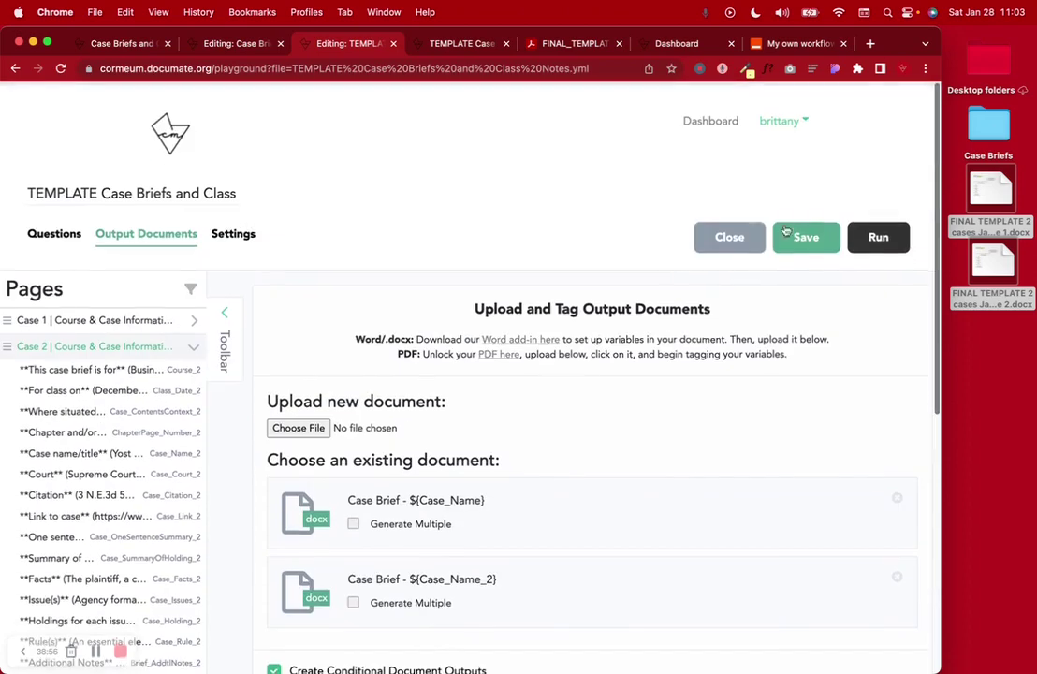
click(809, 239)
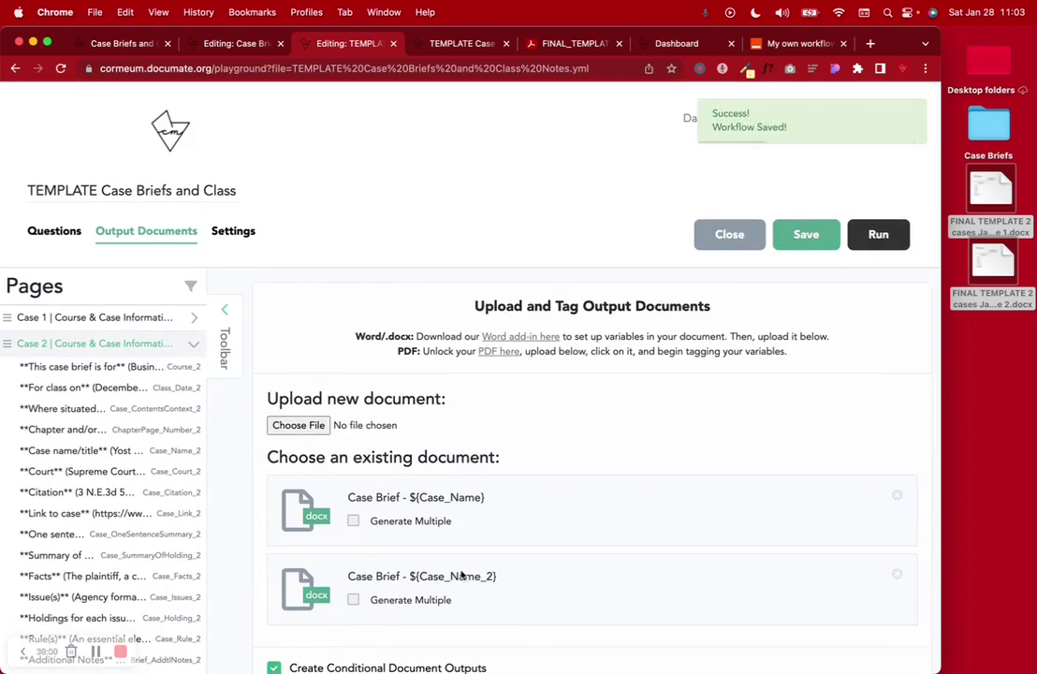
scroll(484, 587, down, 5)
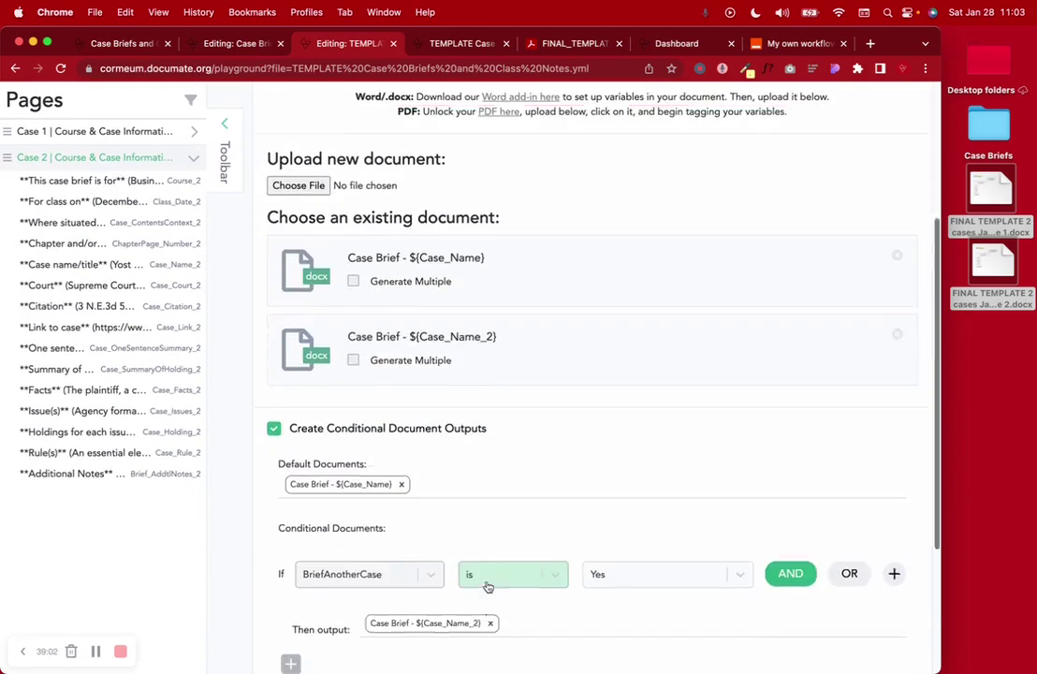
scroll(487, 586, up, 8)
Step: Review the first generated document's name on the questionnaire's final page
click(468, 43)
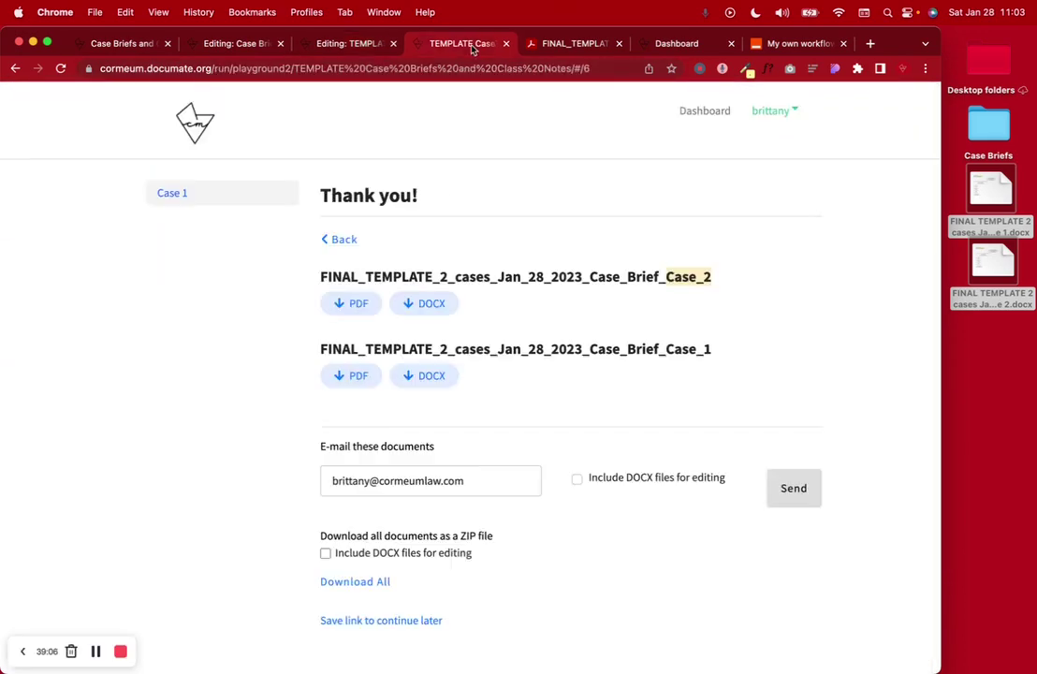
drag(316, 276, 750, 278)
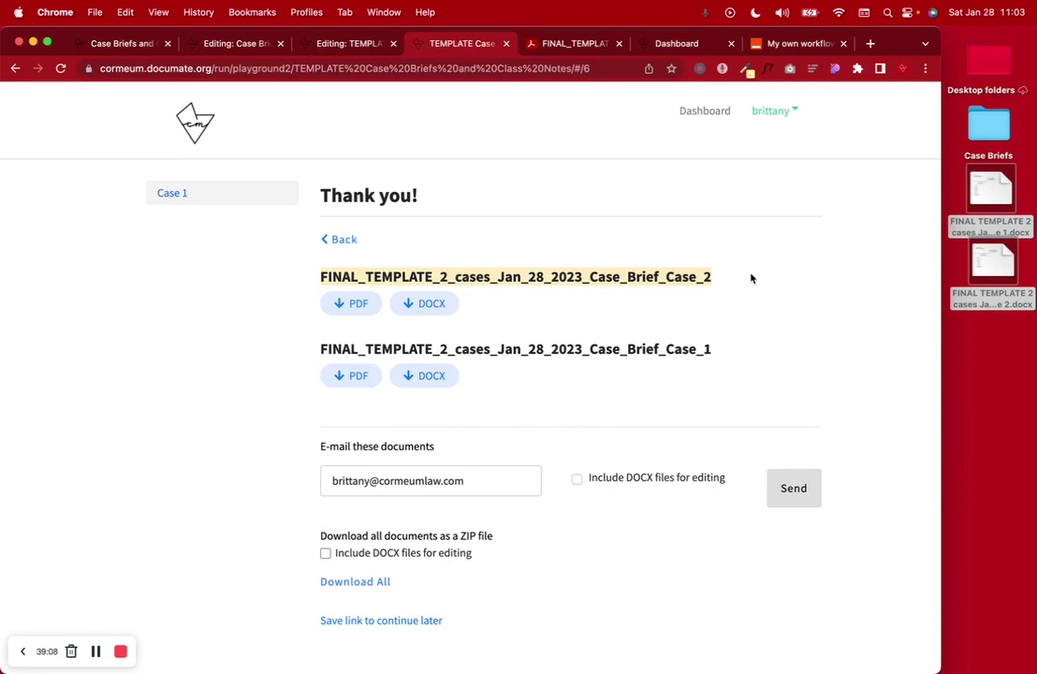
click(346, 271)
drag(320, 276, 742, 283)
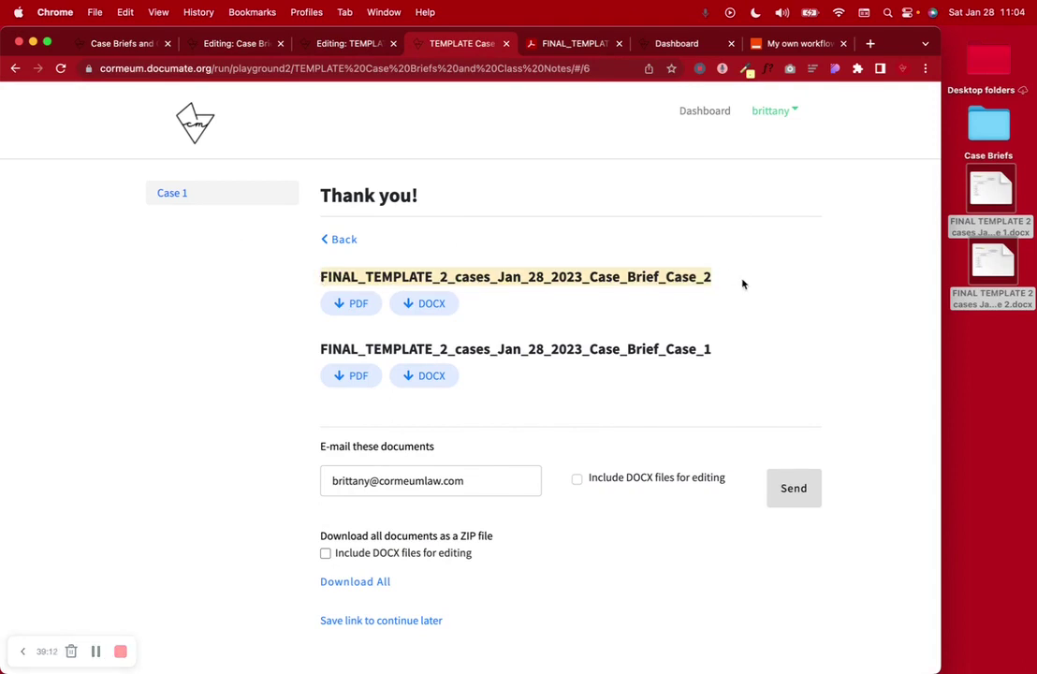
Step: Open the dashboard in a new tab, examine the two FINAL_TEMPLATE case brief files among the stored document templates, and return to the workflows list
right_click(707, 114)
click(760, 118)
click(583, 54)
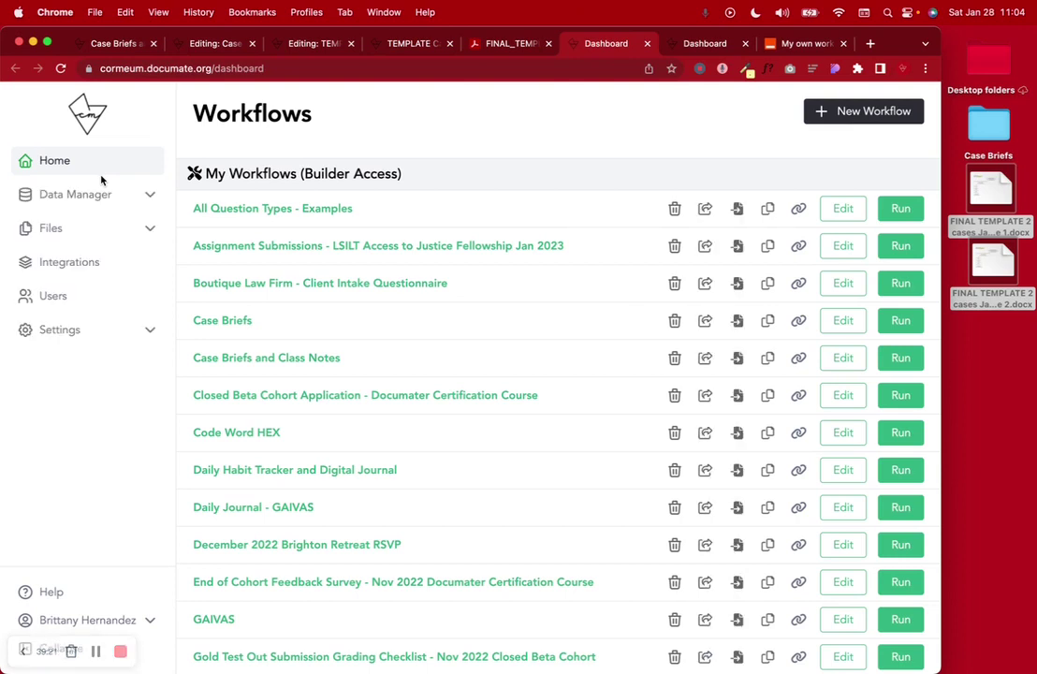
click(103, 227)
click(92, 261)
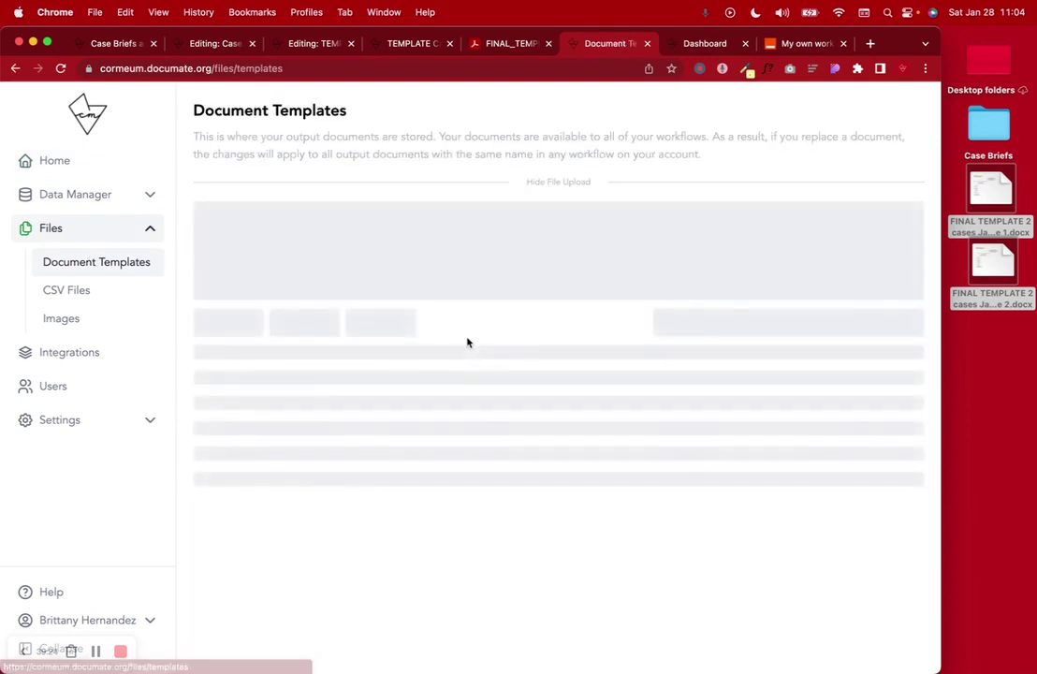
scroll(468, 342, down, 10)
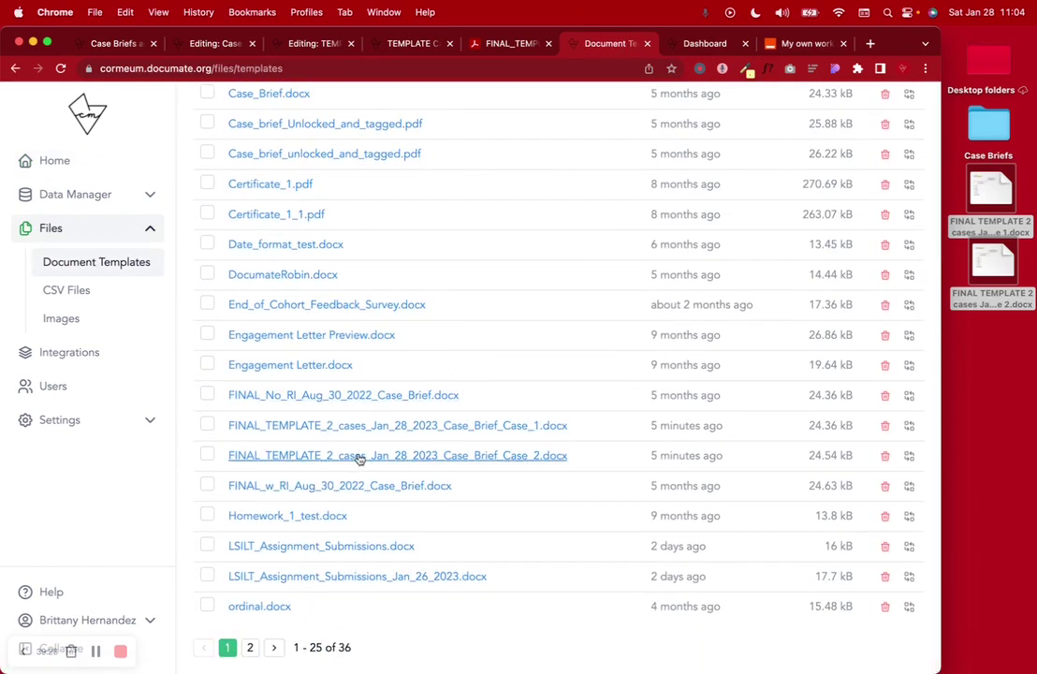
scroll(366, 425, up, 10)
scroll(366, 425, down, 10)
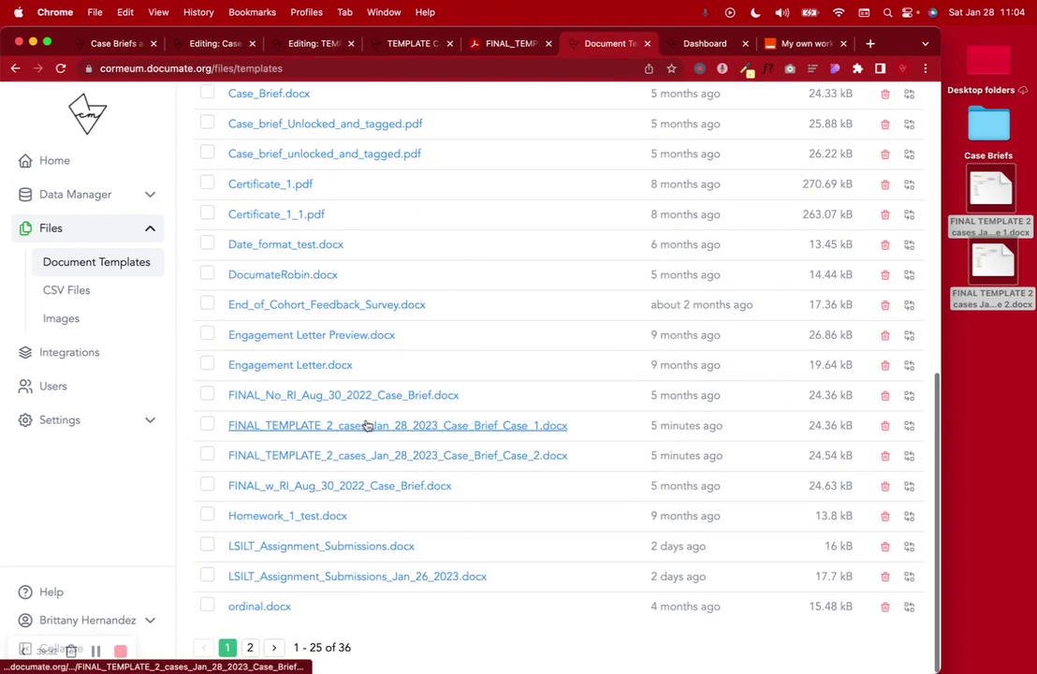
scroll(366, 425, up, 10)
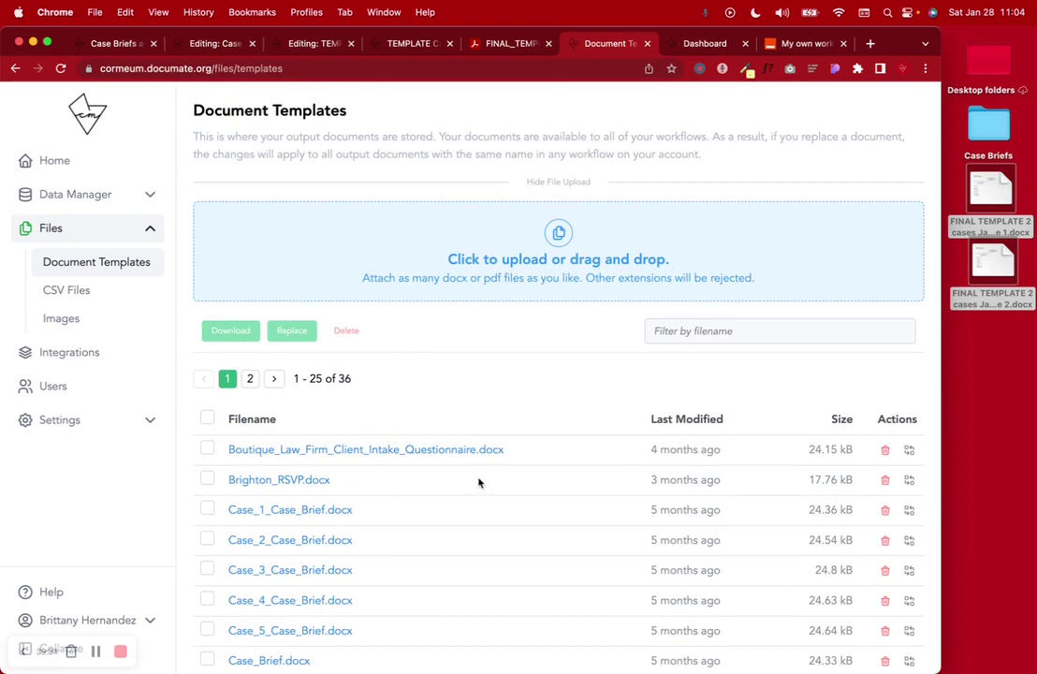
scroll(478, 482, down, 10)
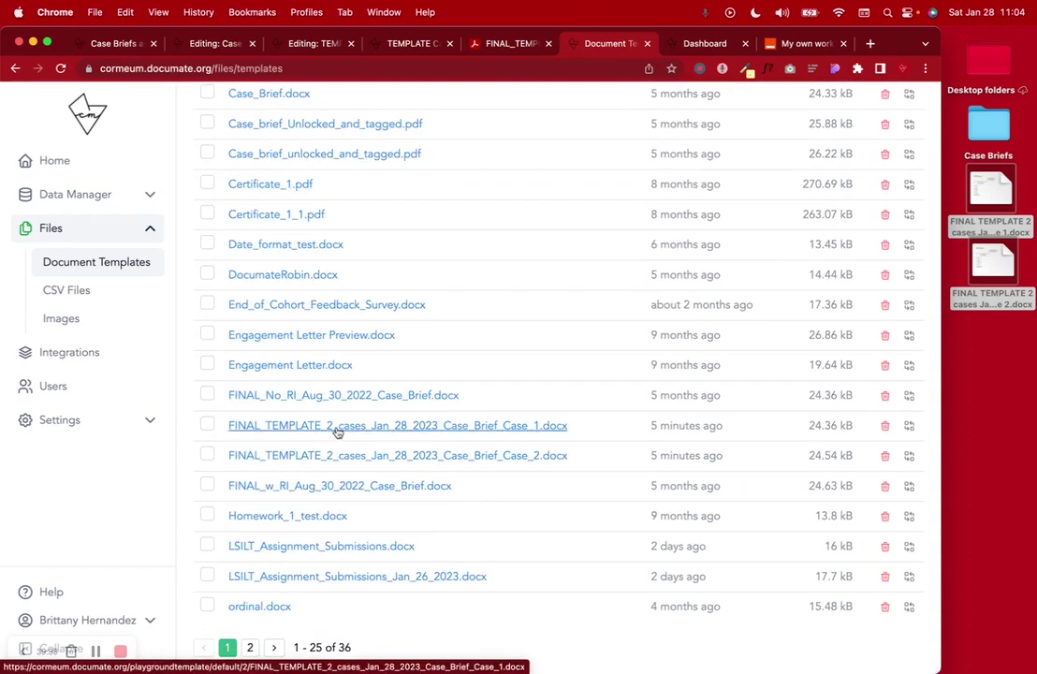
scroll(338, 431, up, 10)
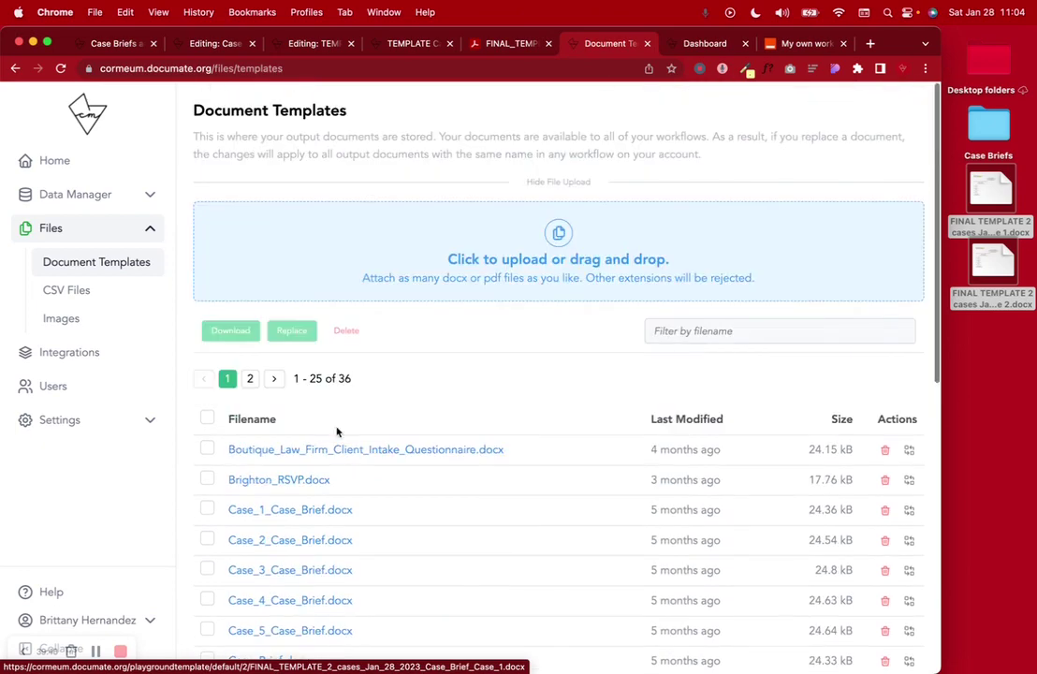
click(20, 161)
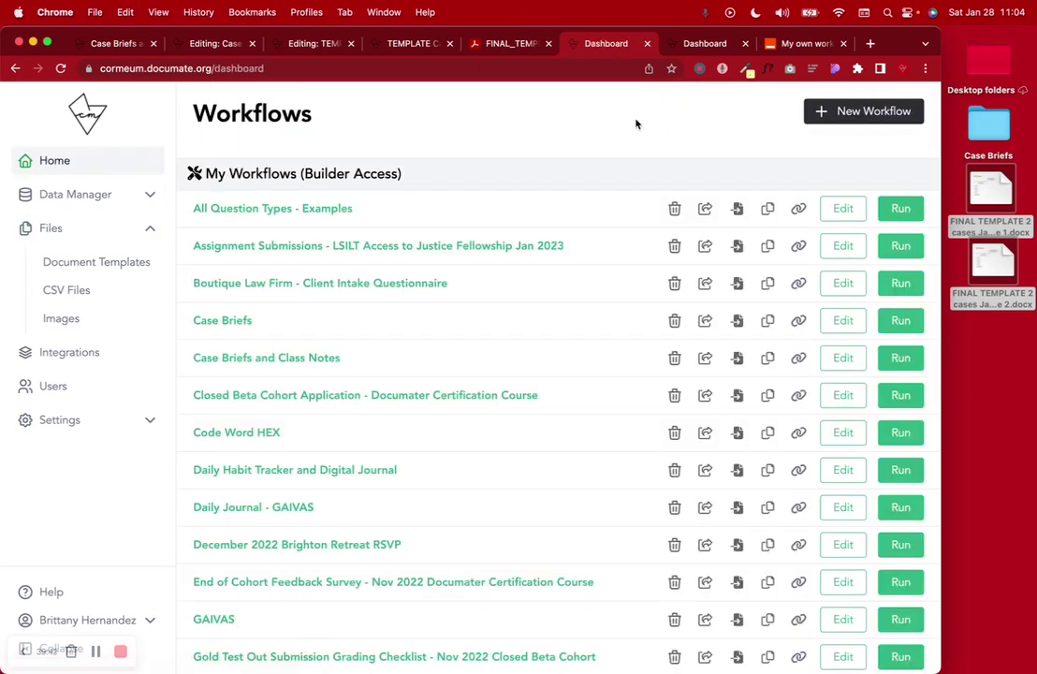
Step: Return to the questionnaire's answers summary, set Case 2's Additional Notes to "fsg", and continue to the final page
click(525, 44)
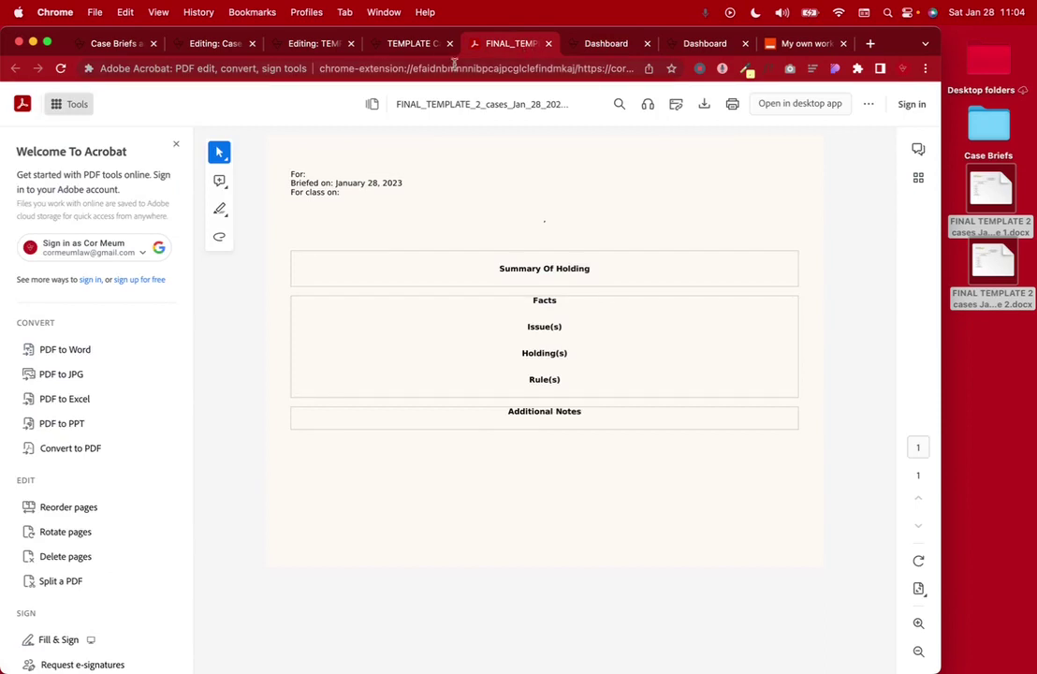
click(418, 45)
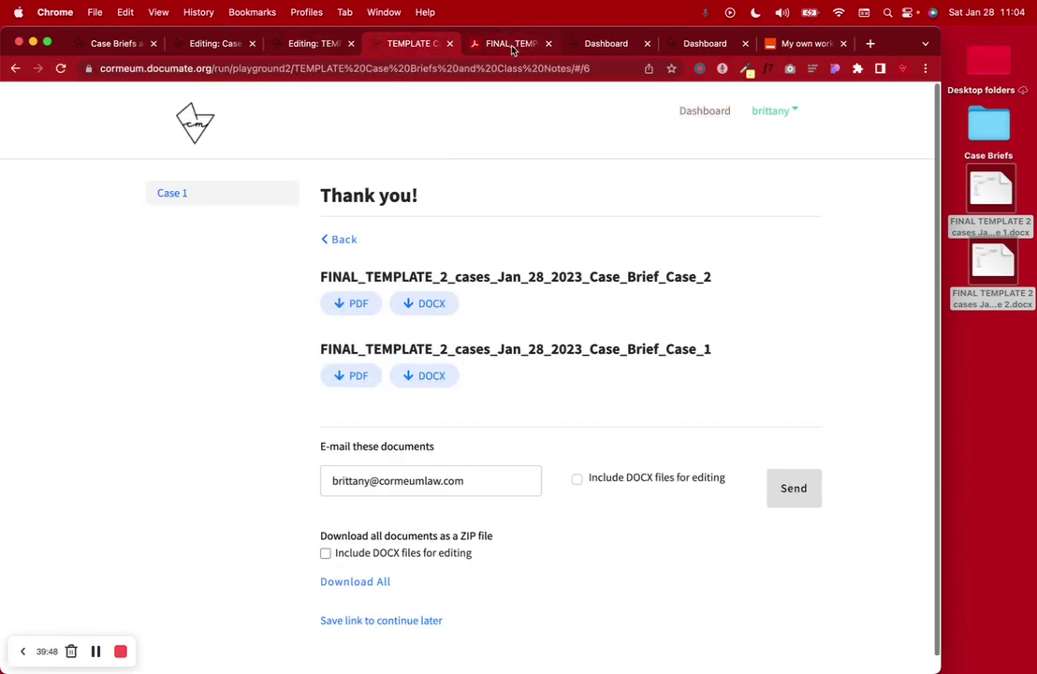
click(339, 240)
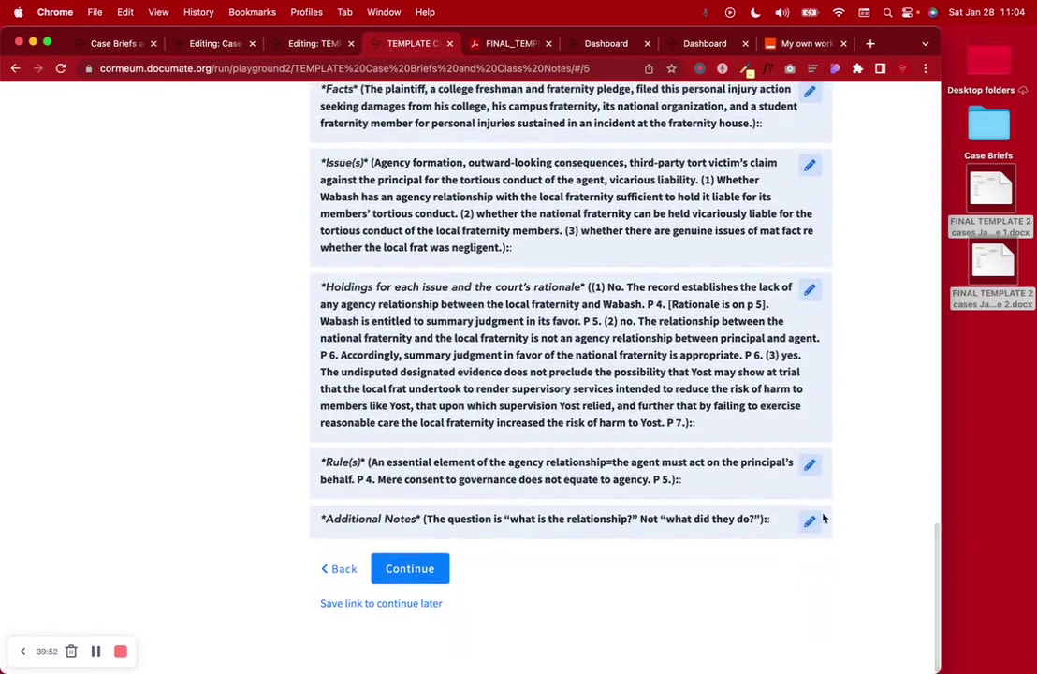
click(810, 522)
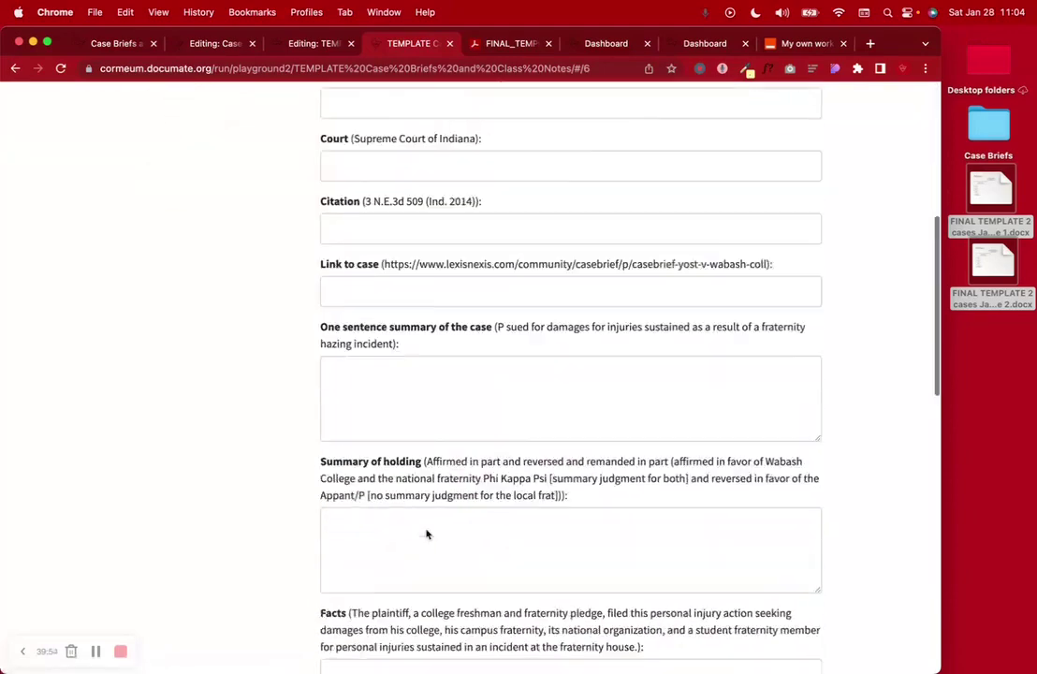
click(362, 479)
text(sdfgsd)
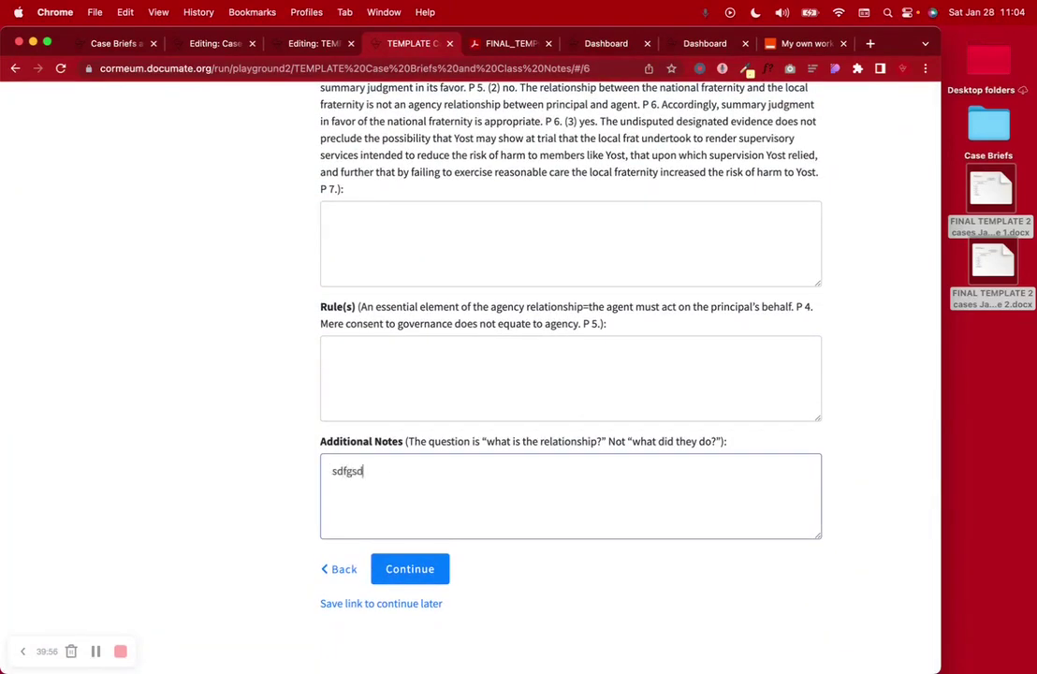
text(fsg)
click(399, 579)
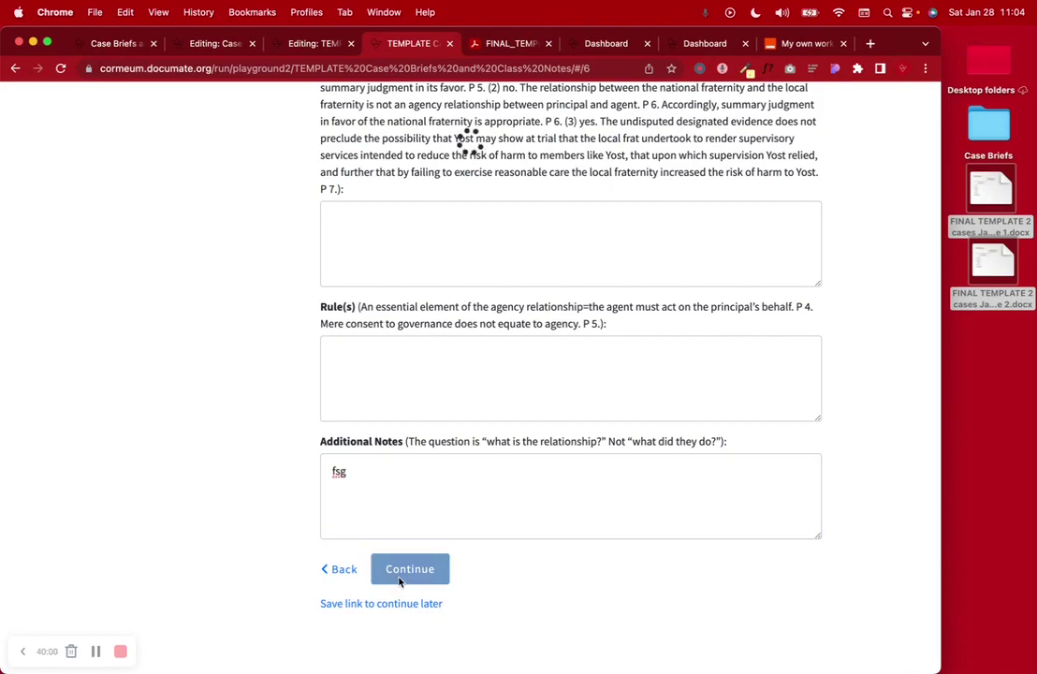
scroll(399, 580, down, 15)
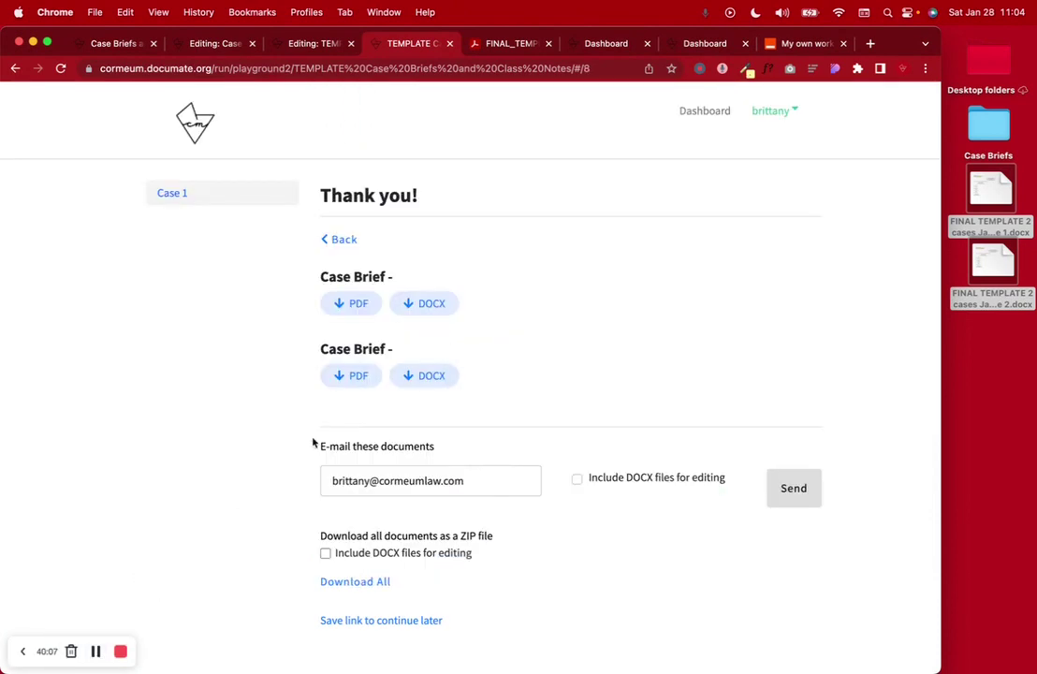
Step: Open the PDFs of both regenerated case briefs to check their names, and close the PDF tabs
click(359, 302)
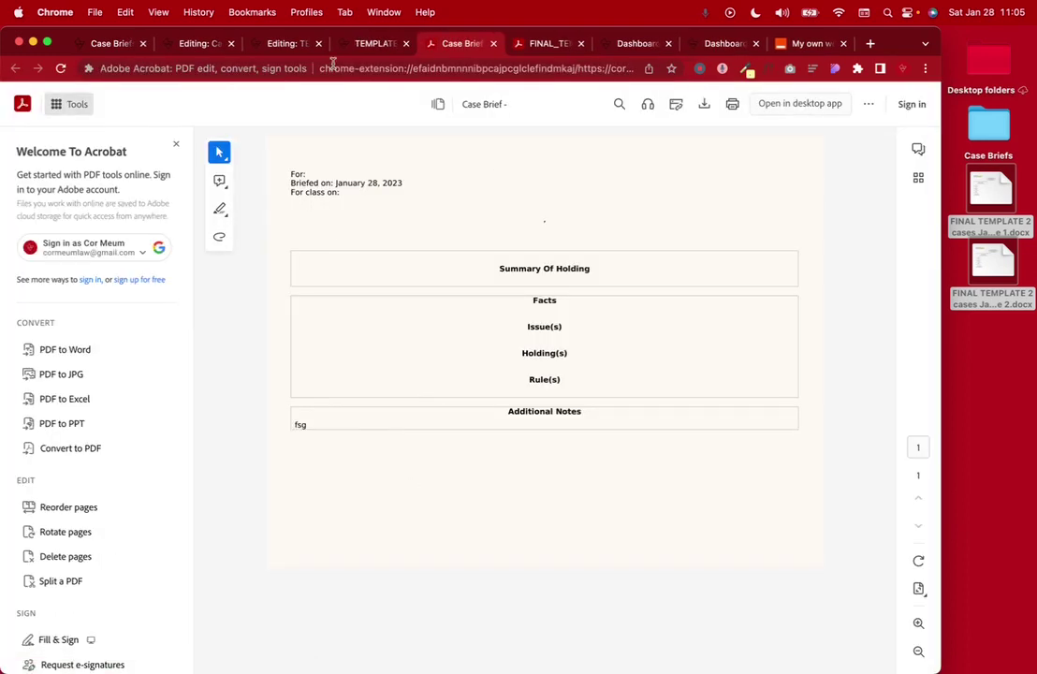
click(363, 44)
click(352, 375)
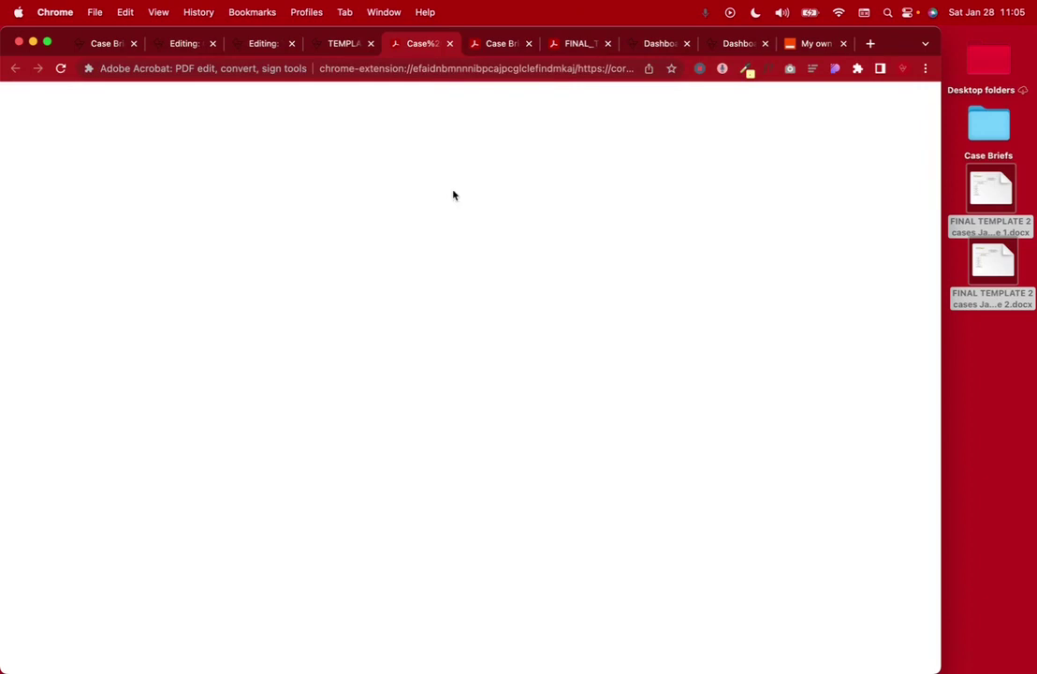
click(449, 43)
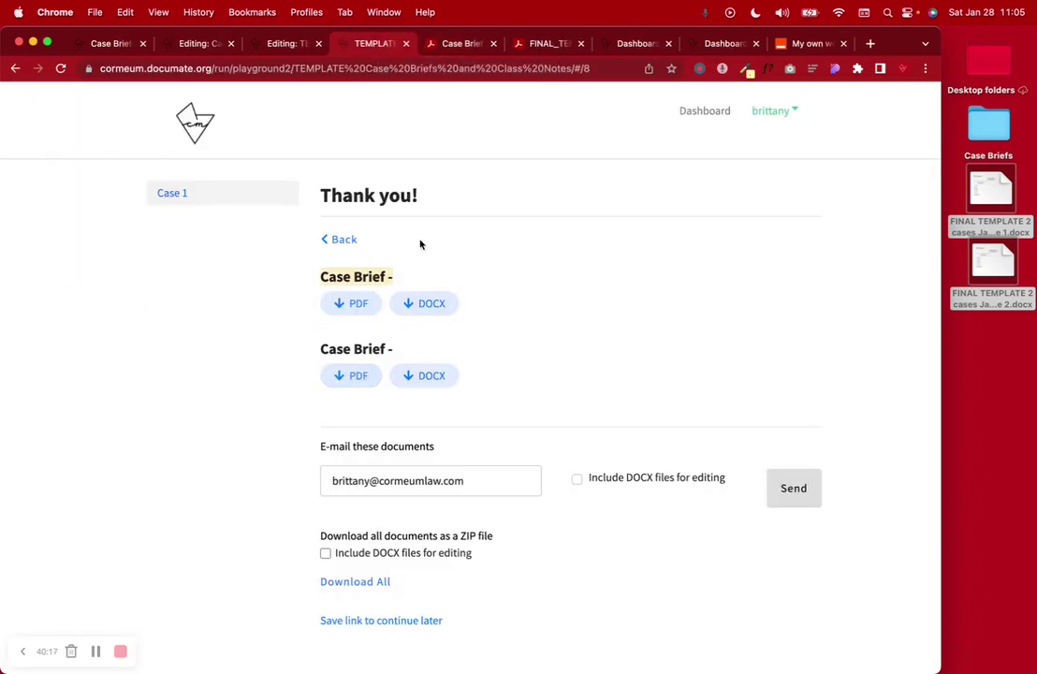
click(456, 44)
click(493, 43)
click(494, 44)
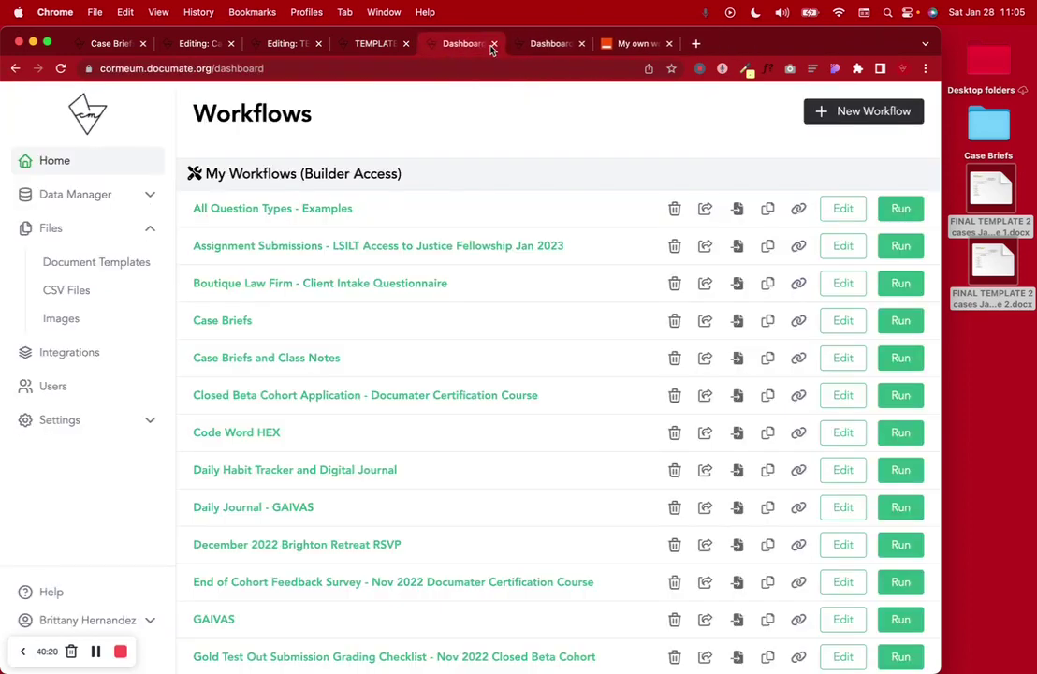
Step: Reopen the last closed case brief PDF, close it along with both Dashboard tabs, and return to the questionnaire's final page
click(198, 12)
click(234, 123)
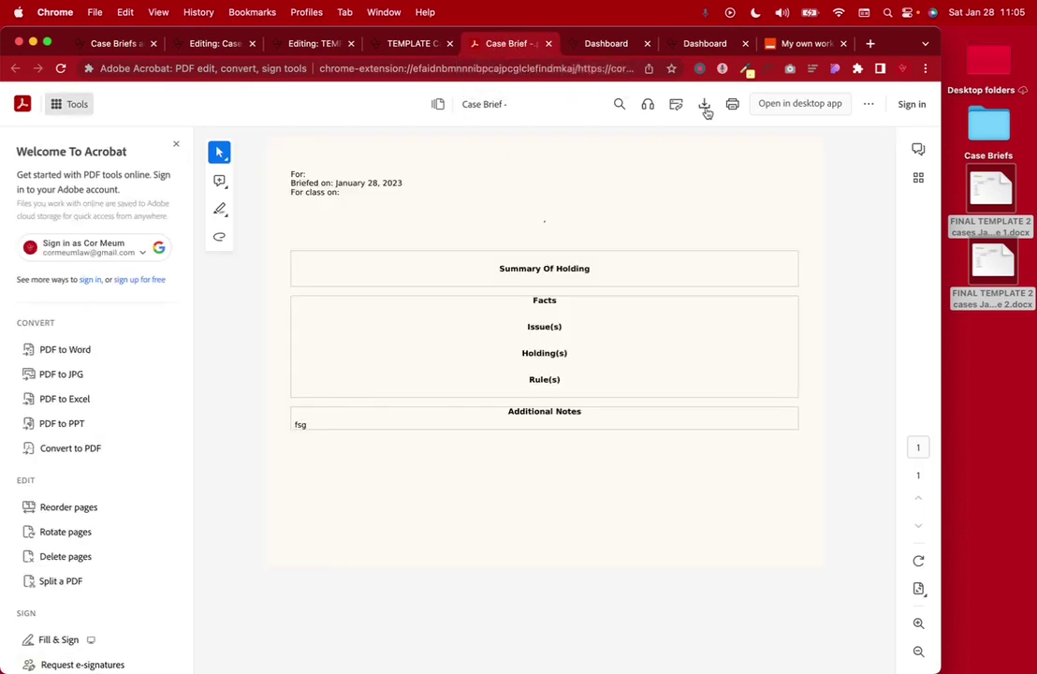
click(408, 44)
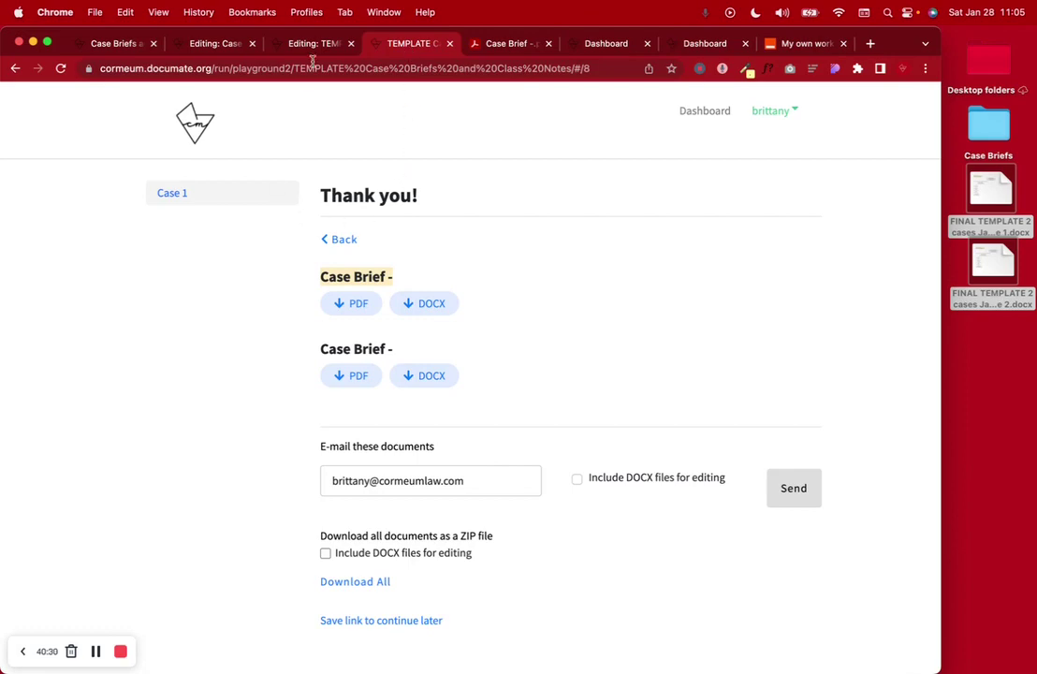
click(487, 43)
click(548, 43)
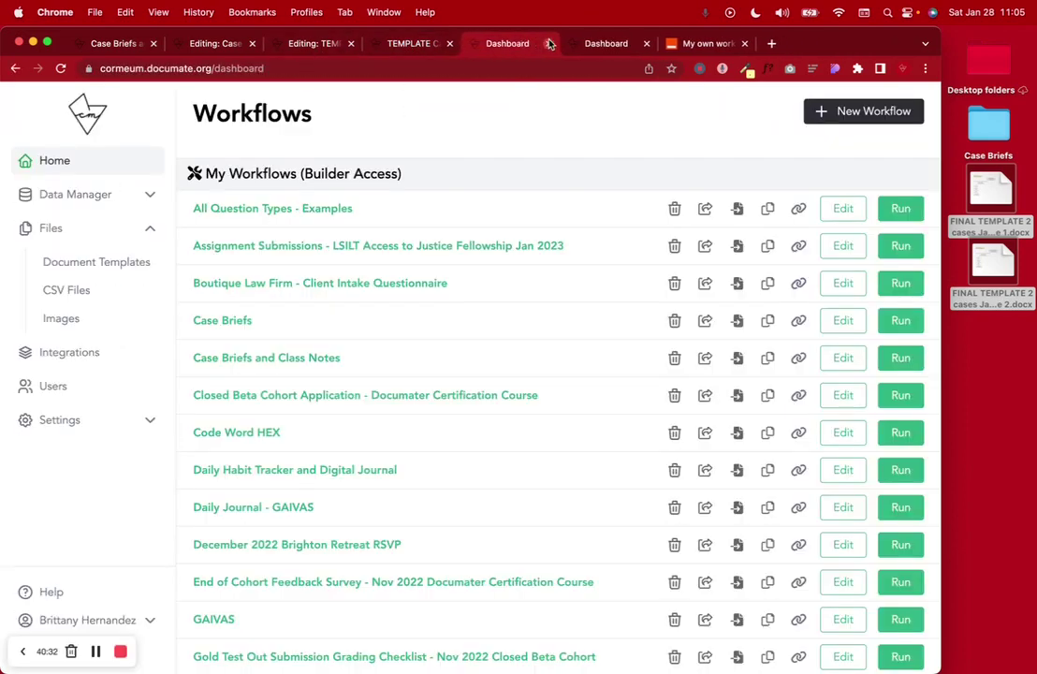
click(549, 43)
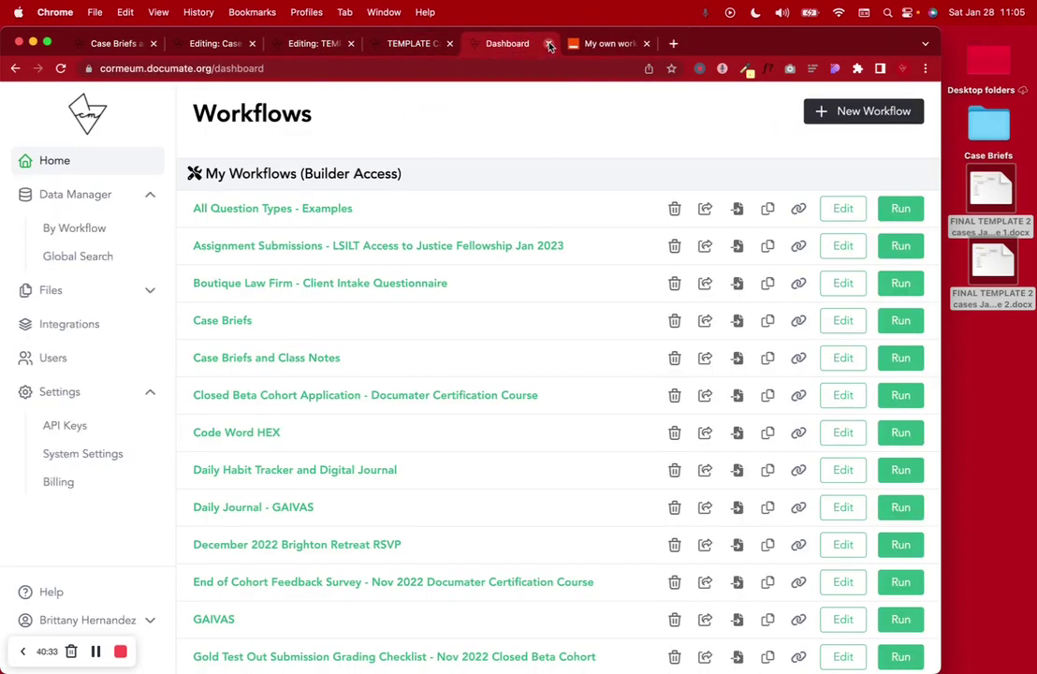
click(549, 44)
click(412, 44)
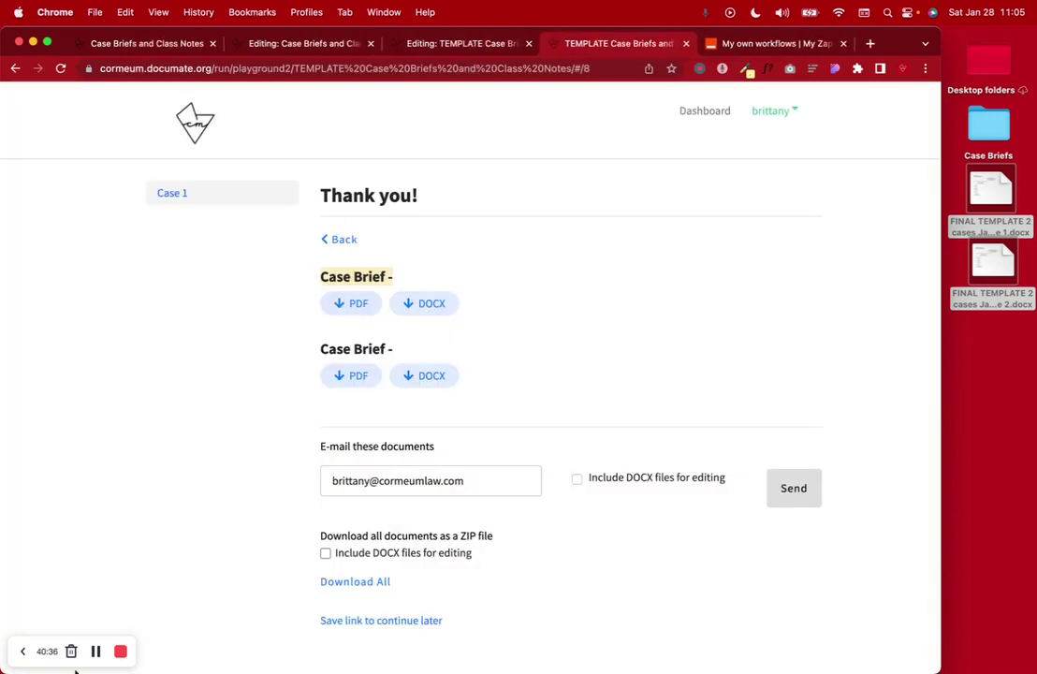
Step: Return to the editor of the TEMPLATE Case Briefs and Class Notes workflow, show its questions, and check the workflow title
click(440, 51)
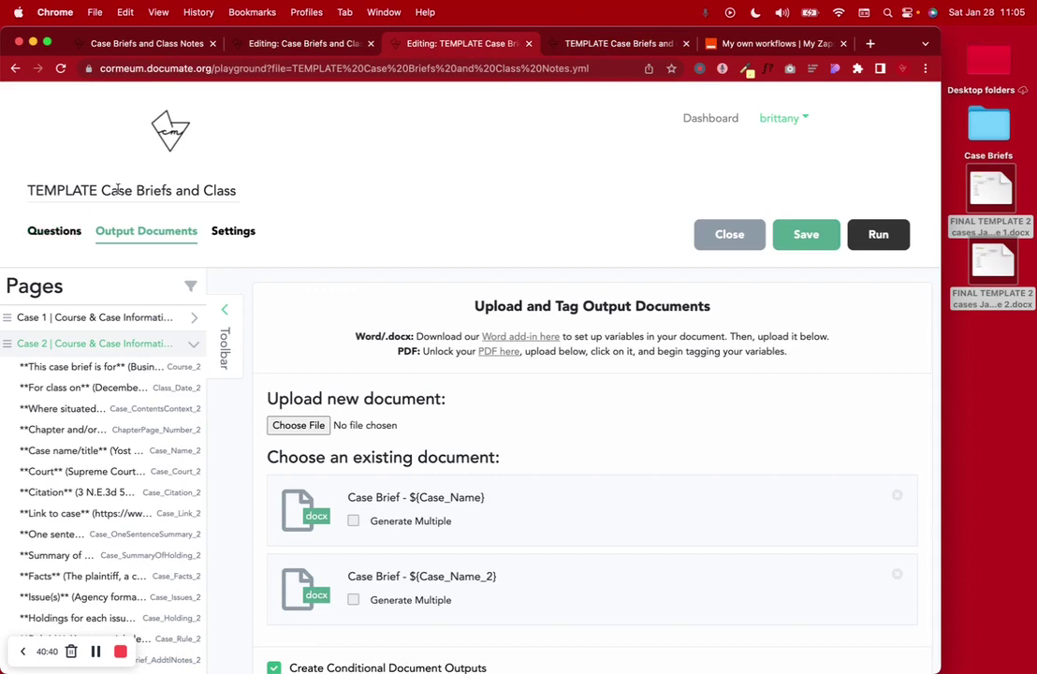
click(67, 232)
double_click(222, 190)
triple_click(222, 194)
key(Right)
click(408, 210)
scroll(407, 211, down, 3)
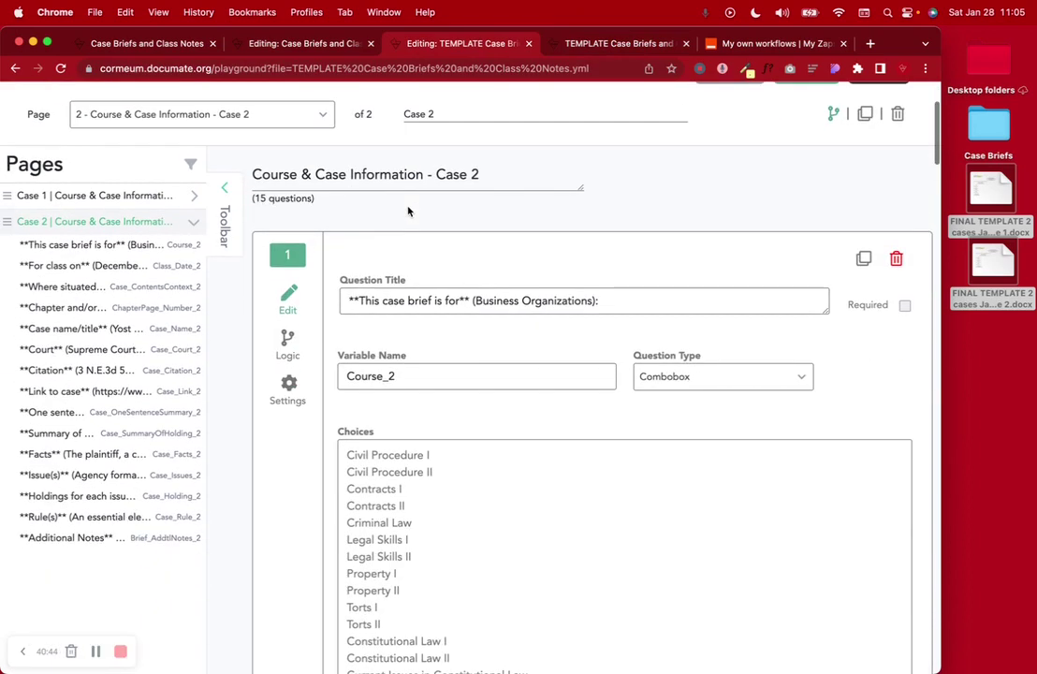
Step: Collapse the Case 2 question list and review the Case 1 page's questions through the one about briefing another case
click(196, 224)
click(116, 205)
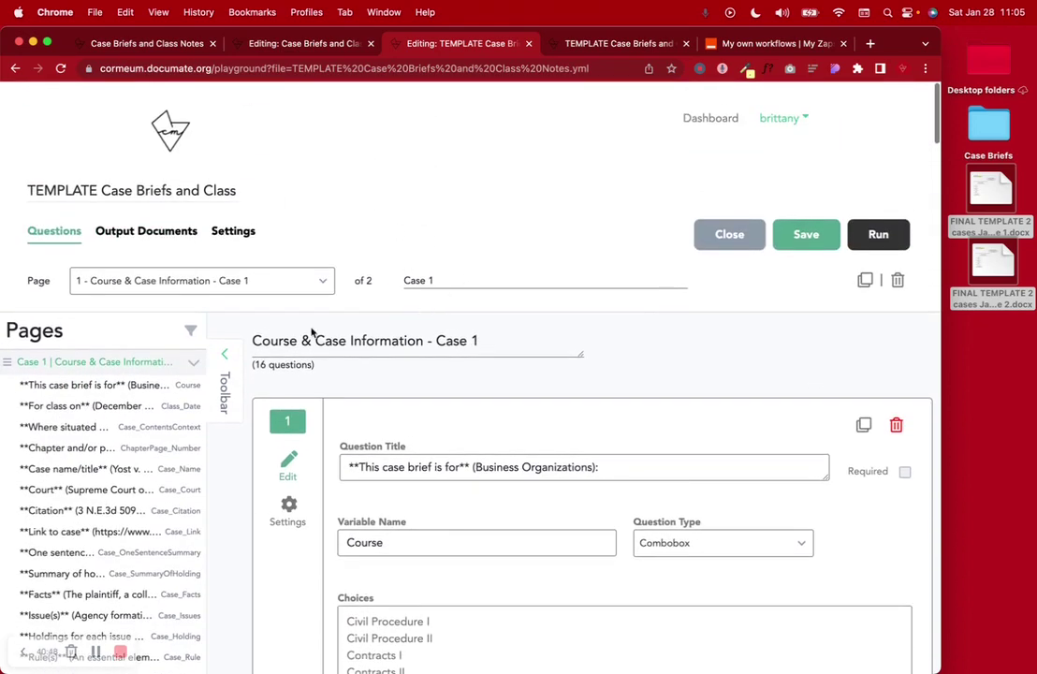
scroll(362, 380, down, 3)
scroll(361, 380, down, 20)
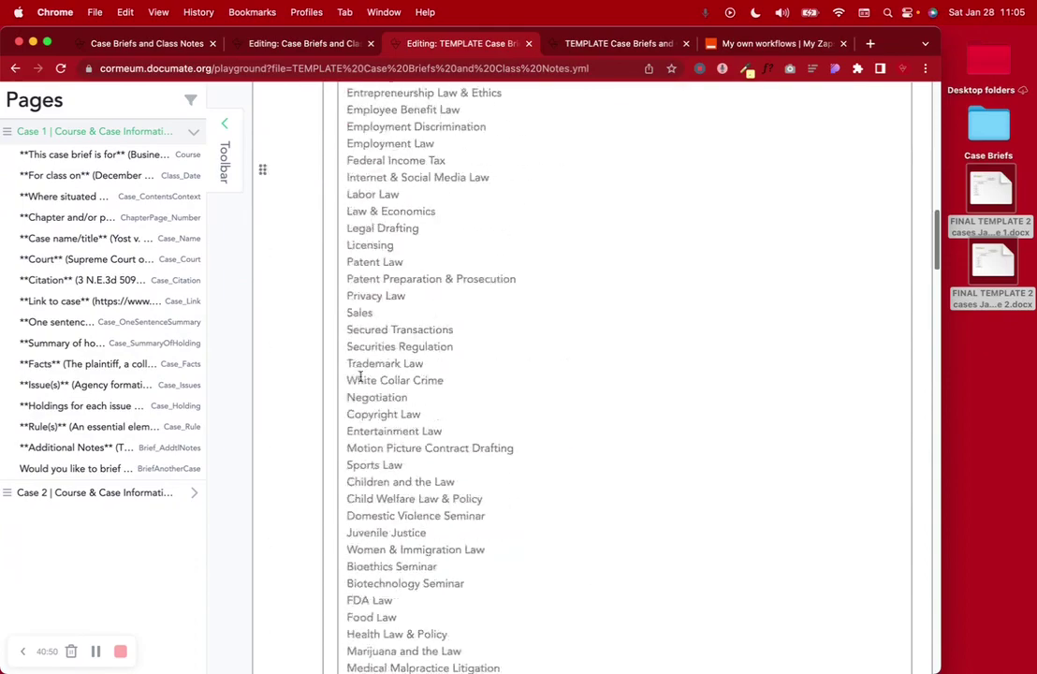
scroll(361, 379, down, 10)
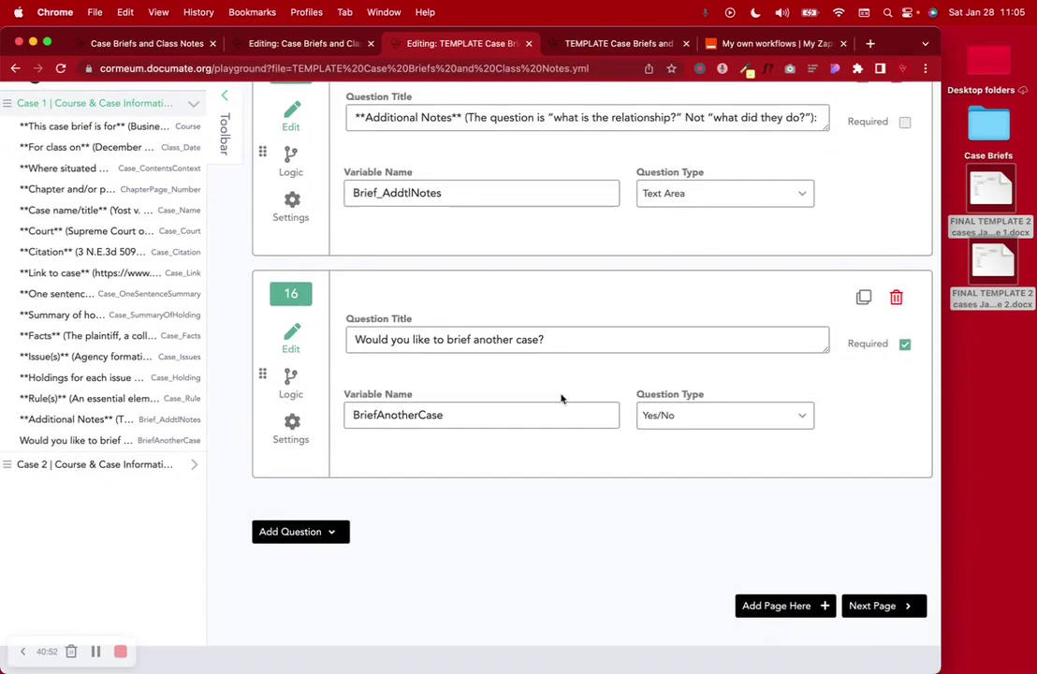
scroll(416, 432, up, 15)
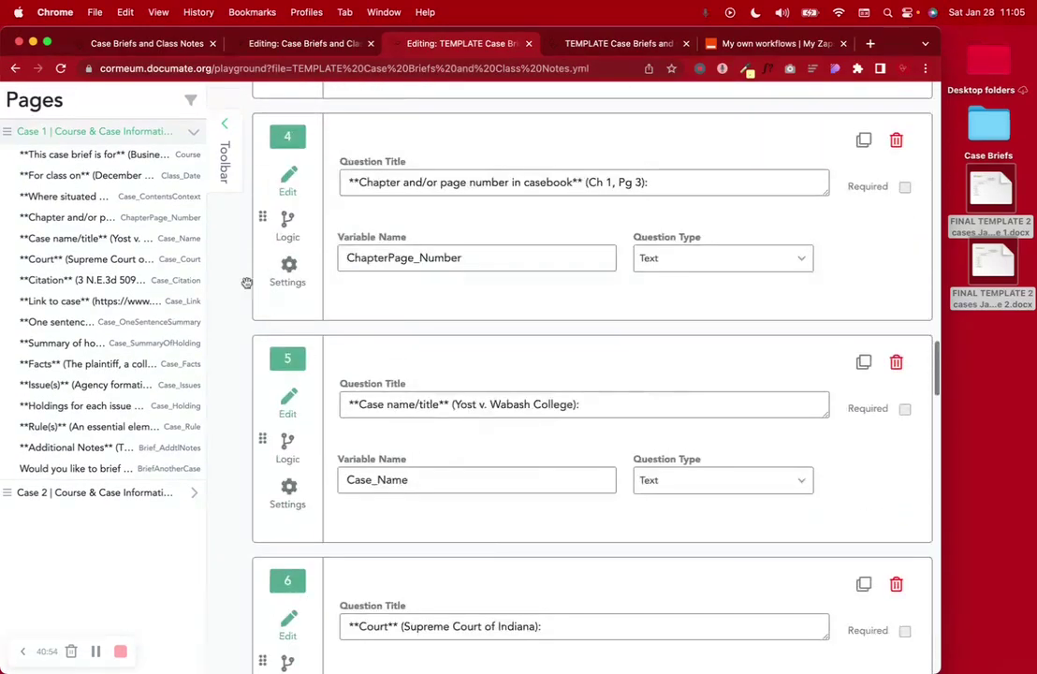
Step: Examine the Case 2 page's display logic and its questions, with both pages' question lists collapsed
click(194, 134)
click(143, 159)
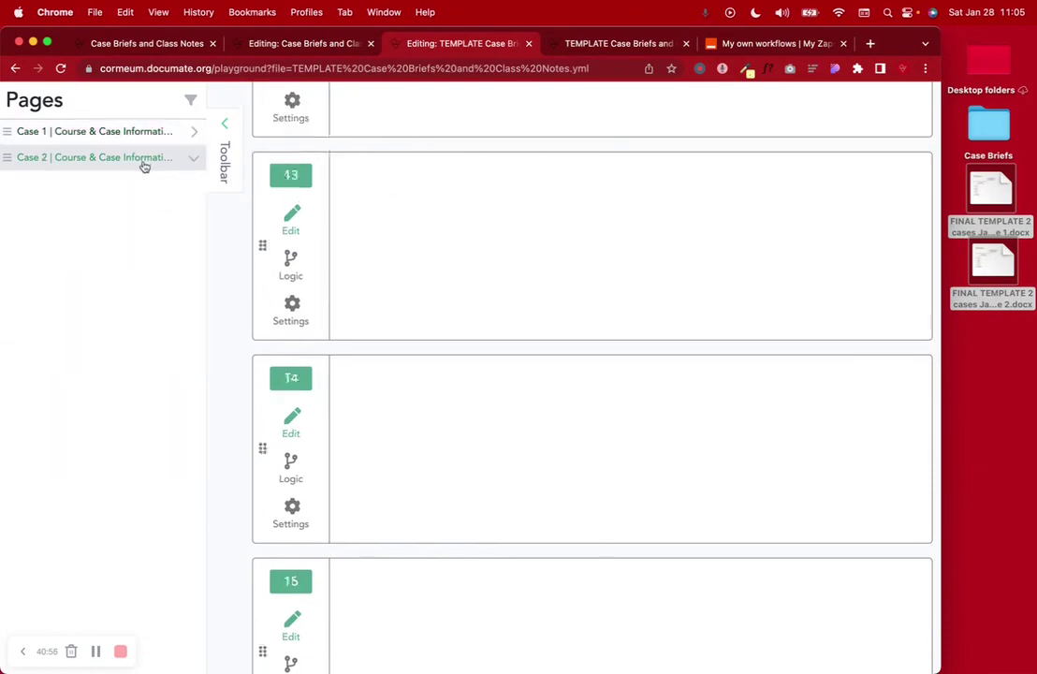
click(832, 281)
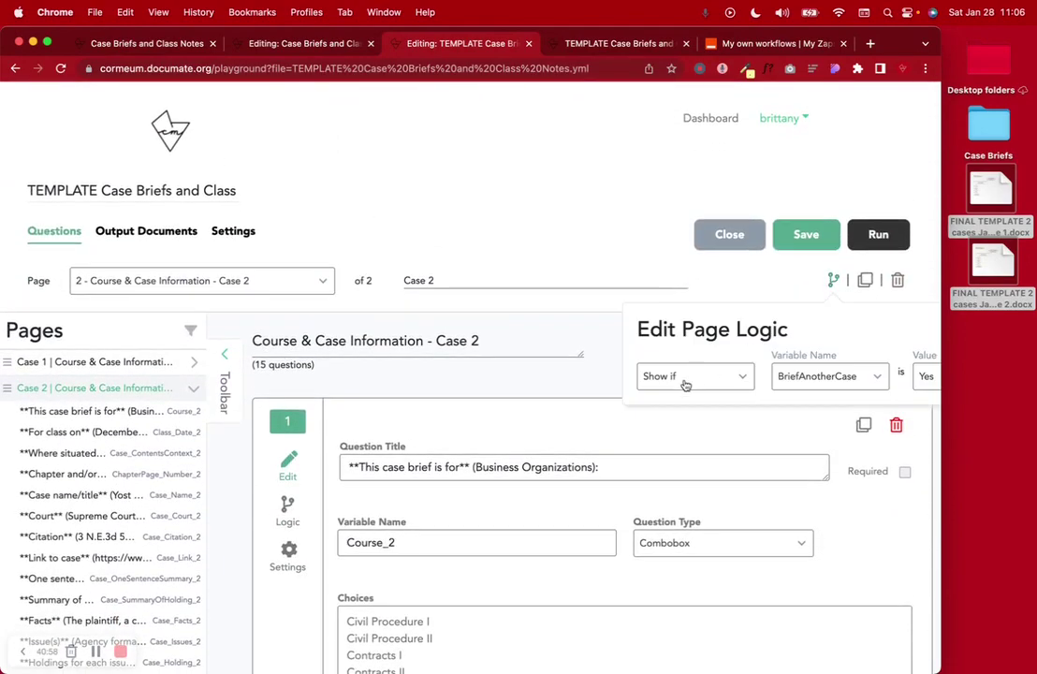
scroll(685, 383, left, 2)
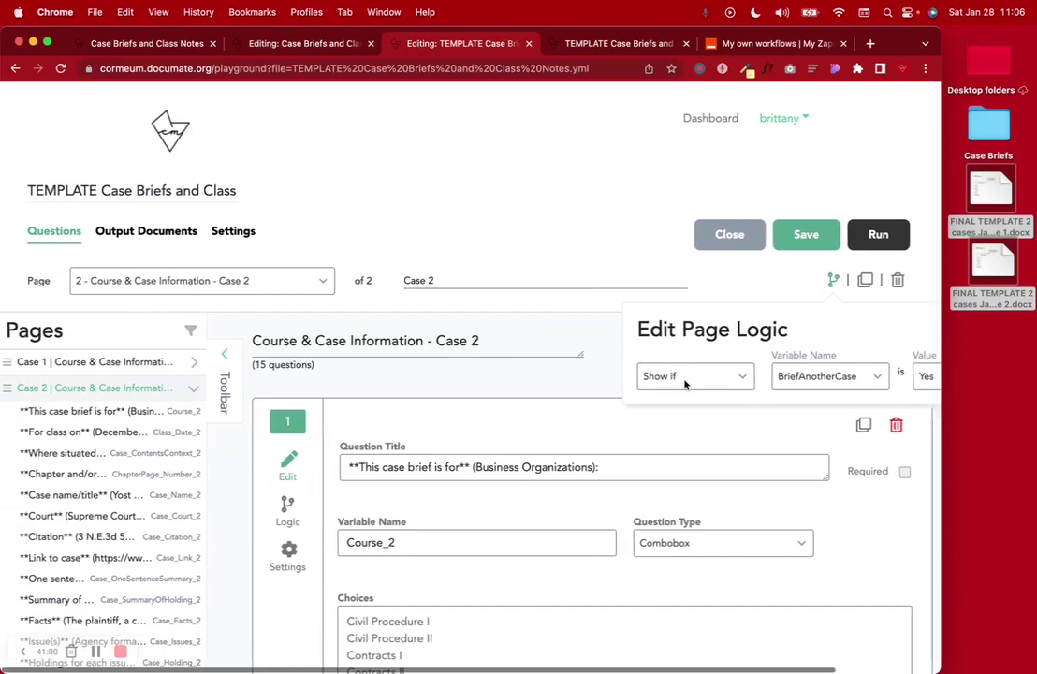
click(571, 396)
scroll(571, 396, down, 20)
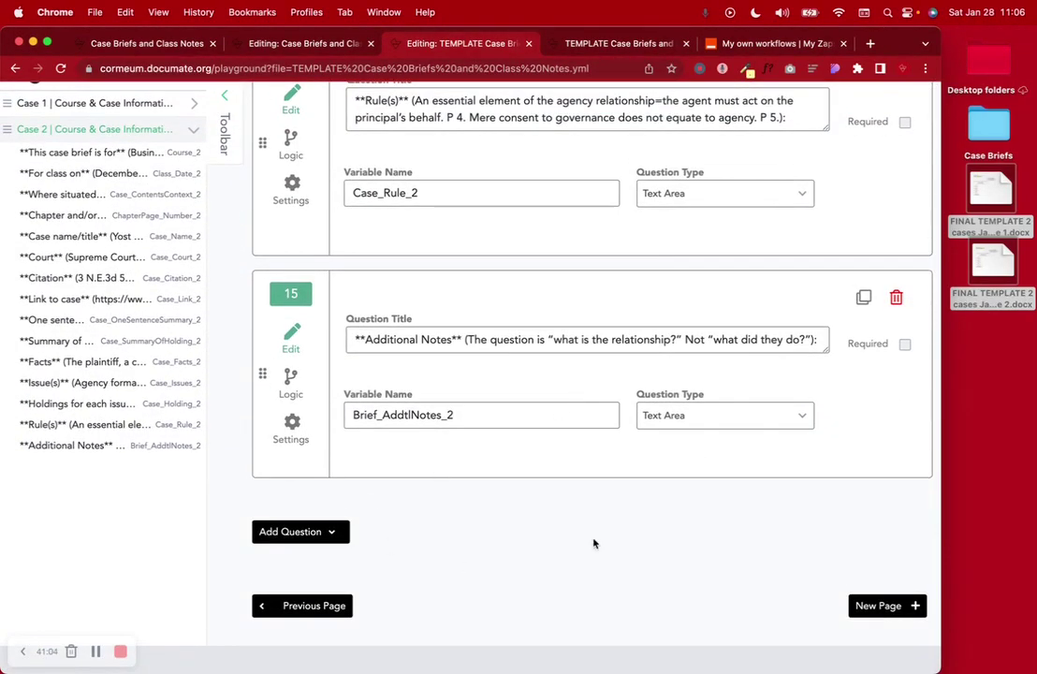
scroll(559, 532, up, 10)
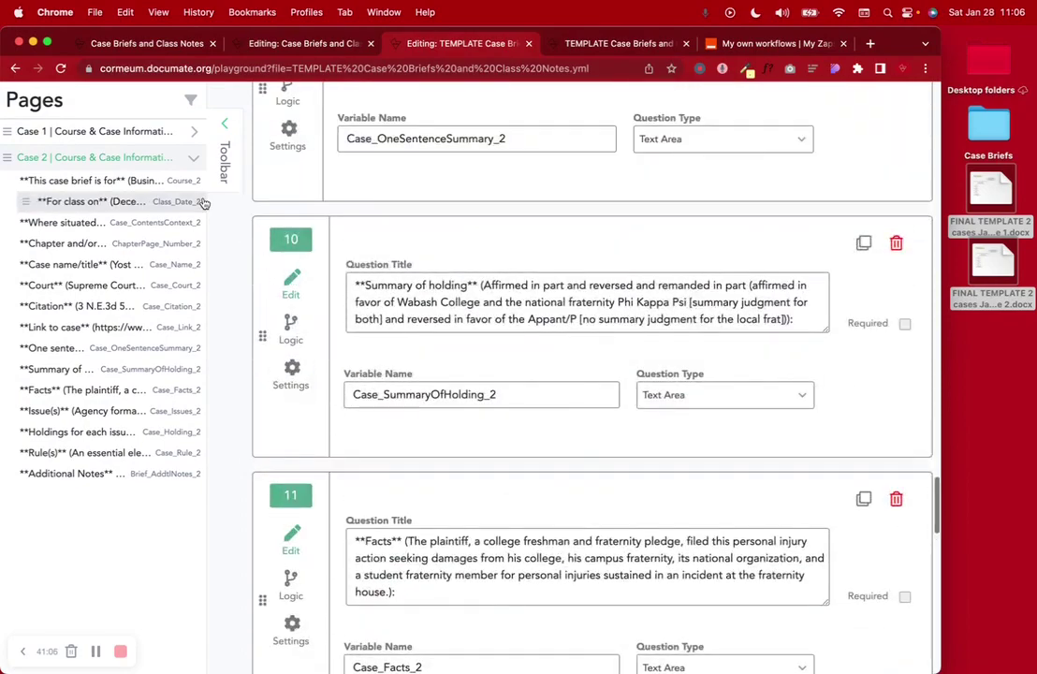
click(191, 161)
scroll(610, 358, up, 10)
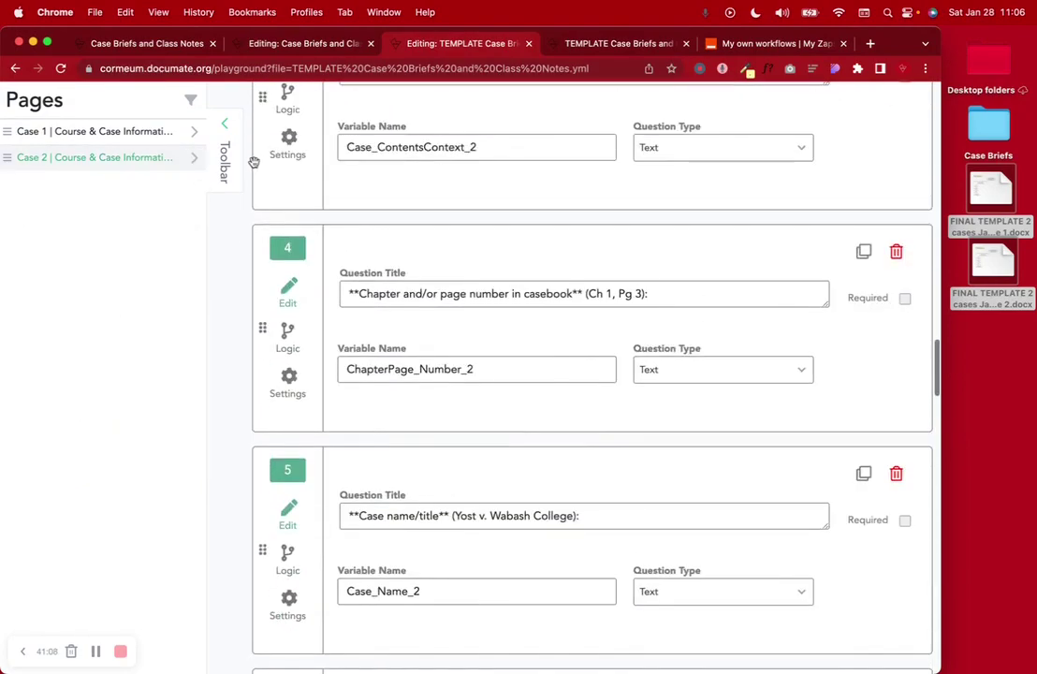
Step: Show the workflow's output documents, inspect the variables in the FINAL TEMPLATE Case Brief Case 2 Word file, and close the file
scroll(255, 168, up, 15)
click(146, 231)
scroll(506, 451, down, 3)
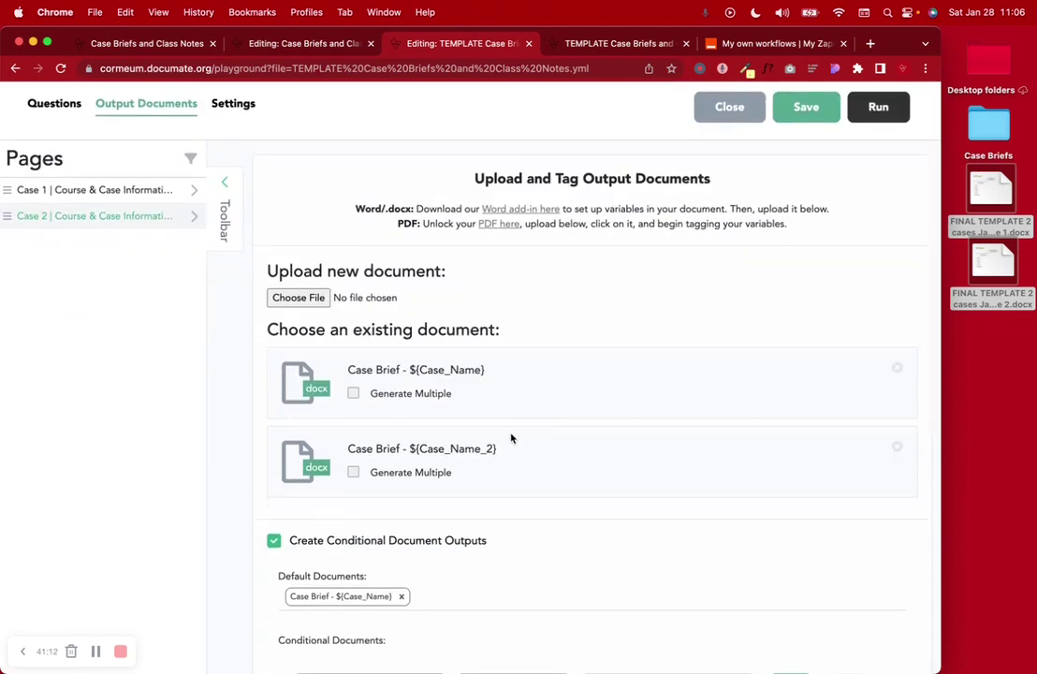
click(978, 274)
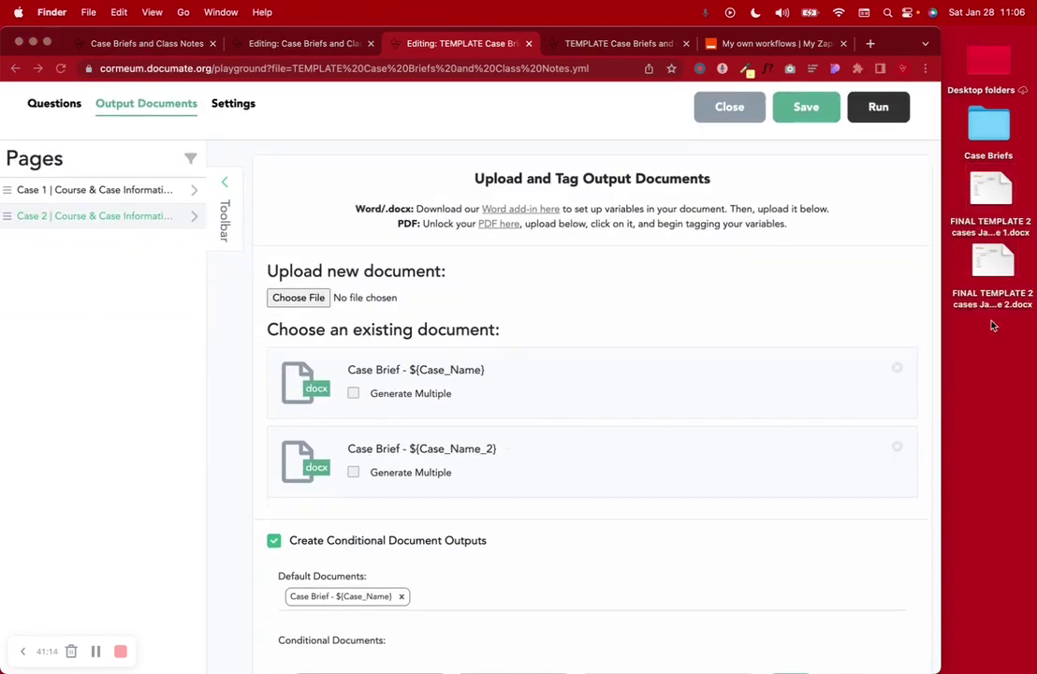
double_click(990, 267)
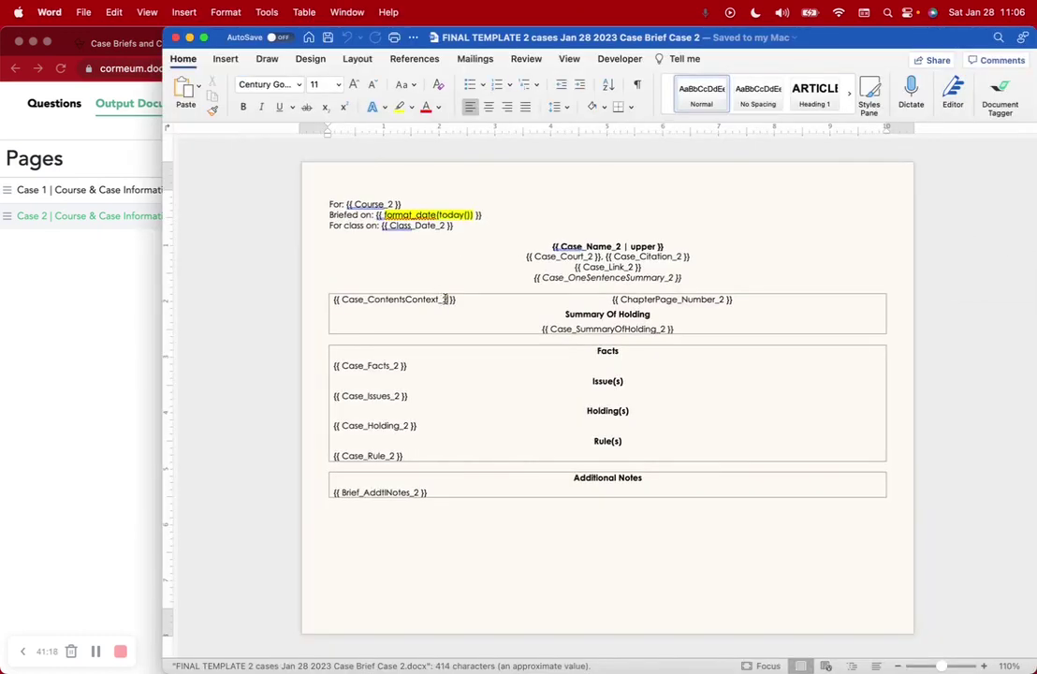
click(350, 301)
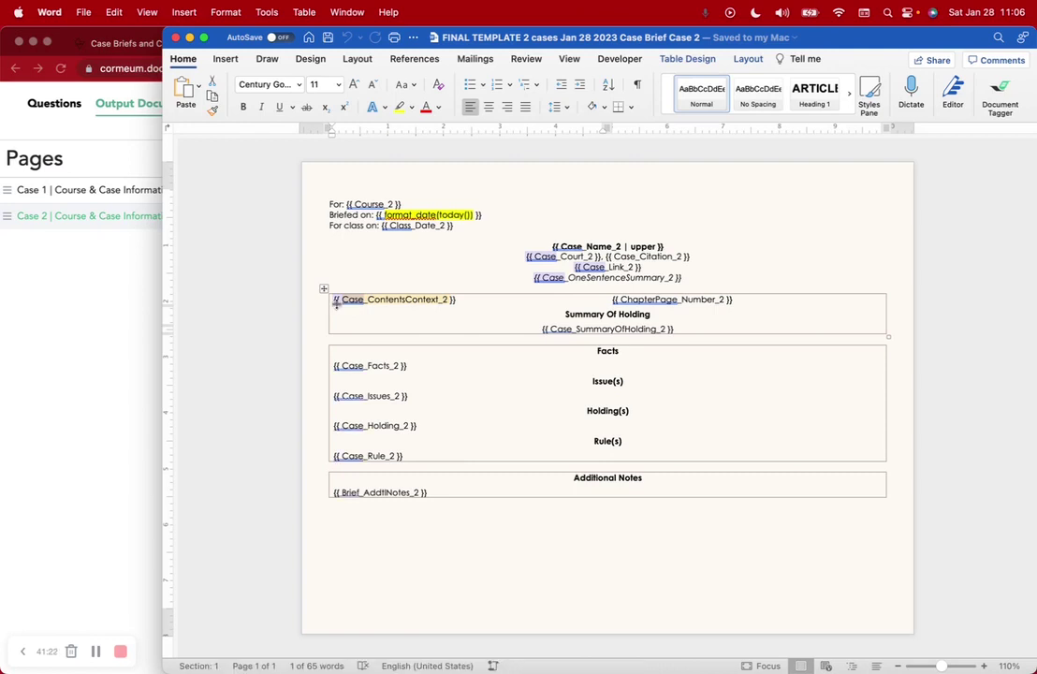
click(175, 37)
Step: Inspect the variables in the FINAL TEMPLATE Case Brief Case 1 Word file and close it
double_click(988, 198)
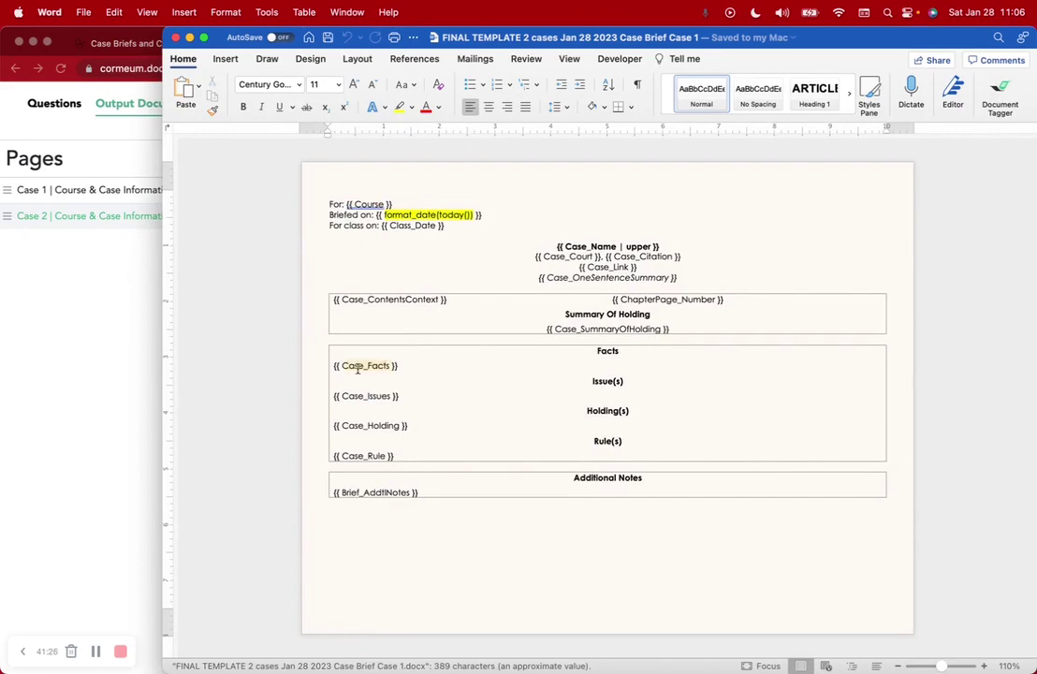
click(379, 363)
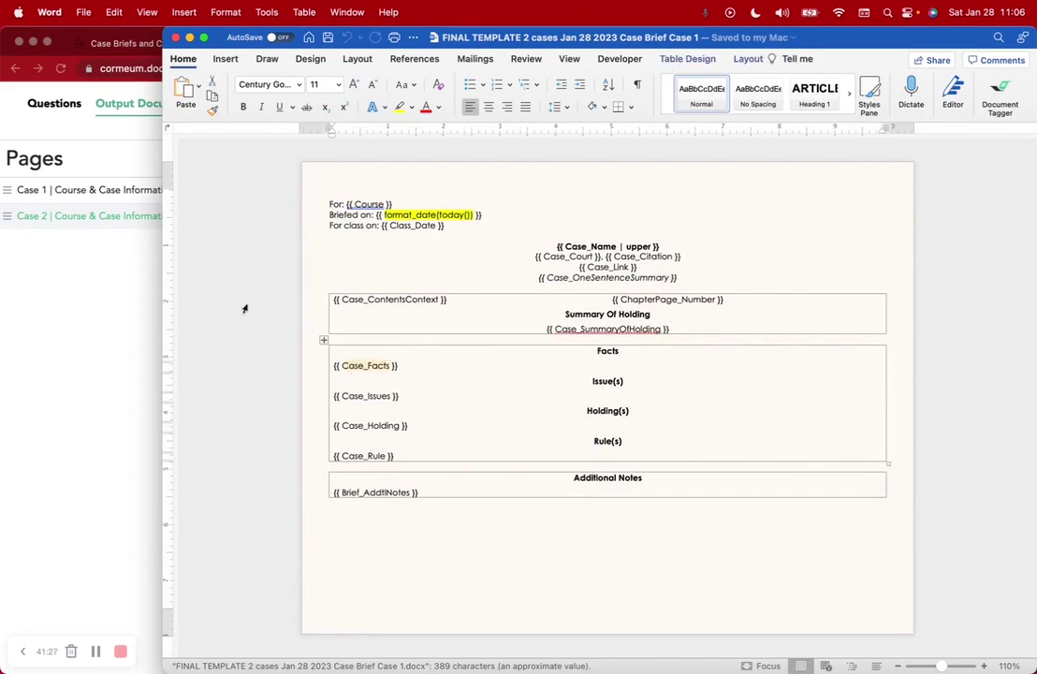
click(175, 38)
Step: Review the workflow's default and conditional document outputs and the email and display options for finalized documents
scroll(432, 444, down, 3)
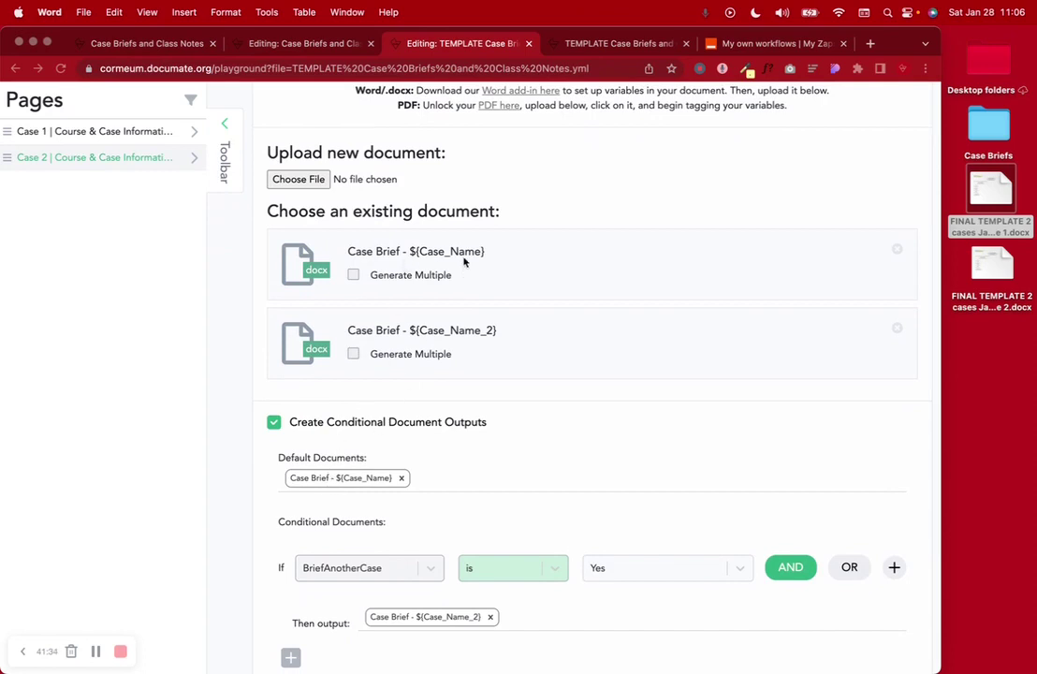
scroll(463, 262, down, 3)
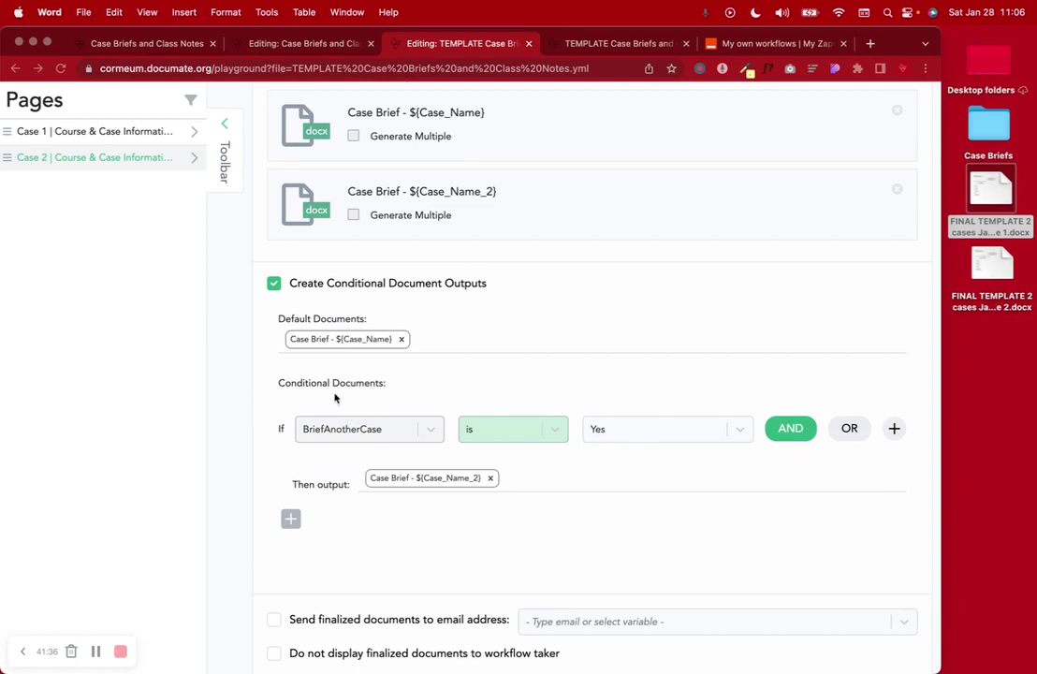
scroll(360, 486, down, 2)
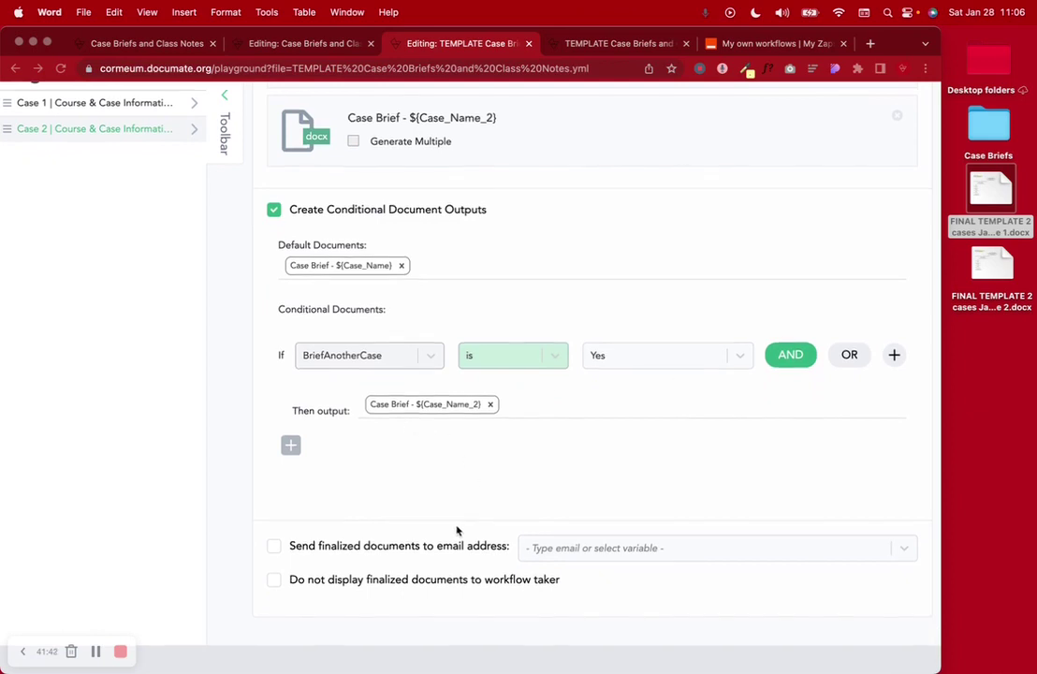
scroll(457, 530, down, 1)
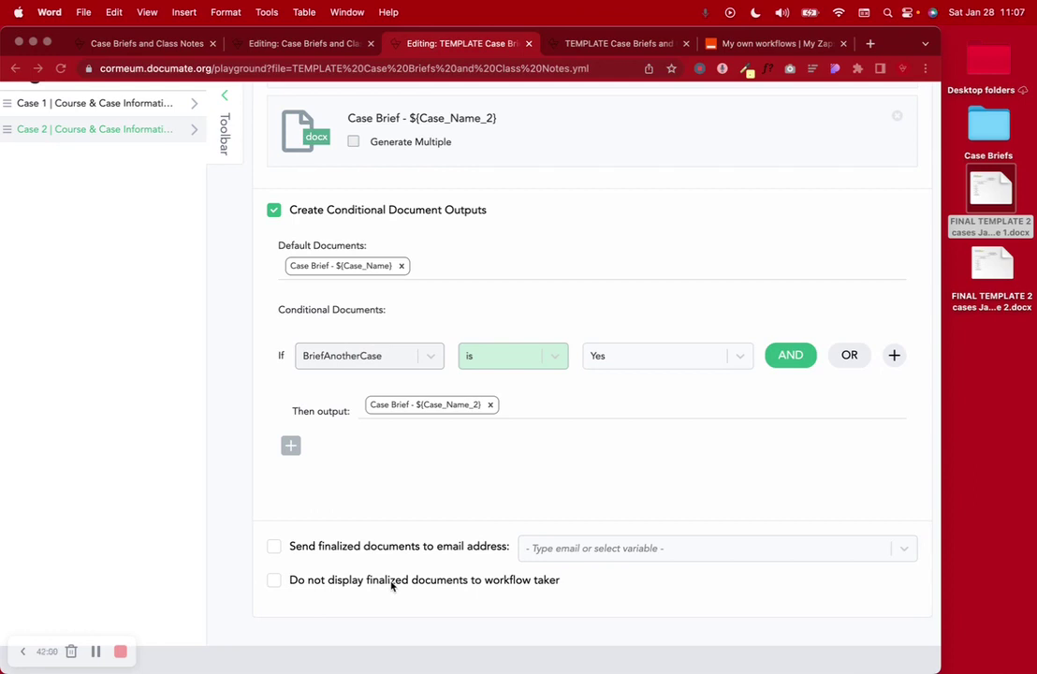
scroll(392, 585, up, 10)
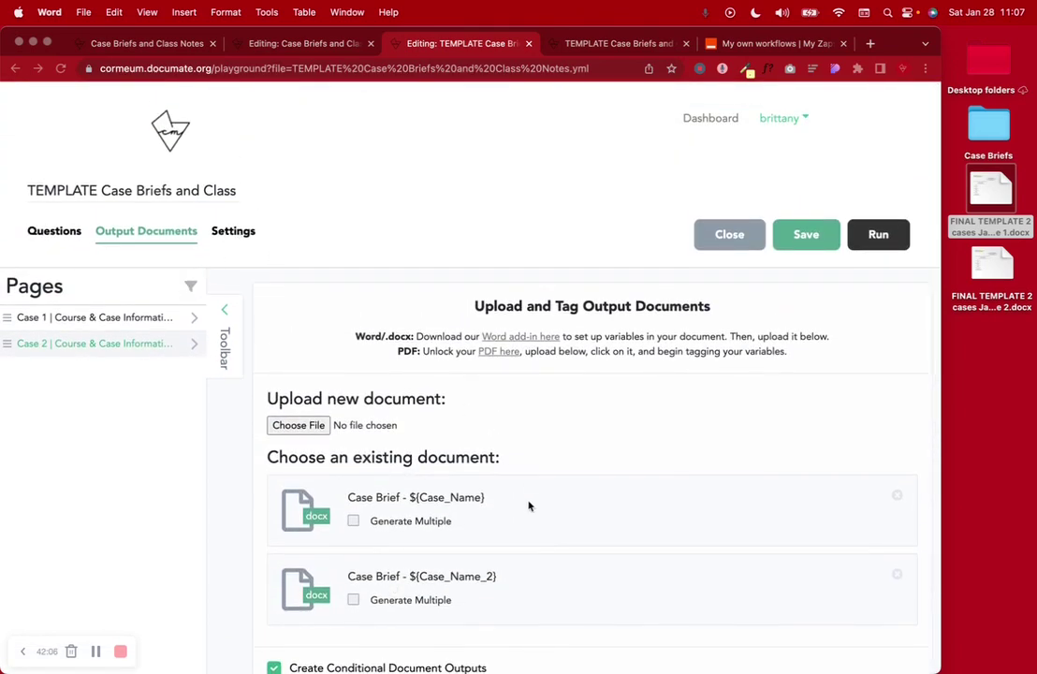
Step: Check the output format choices for the Case Brief - ${Case_Name} document and minimize its attachment settings
click(474, 500)
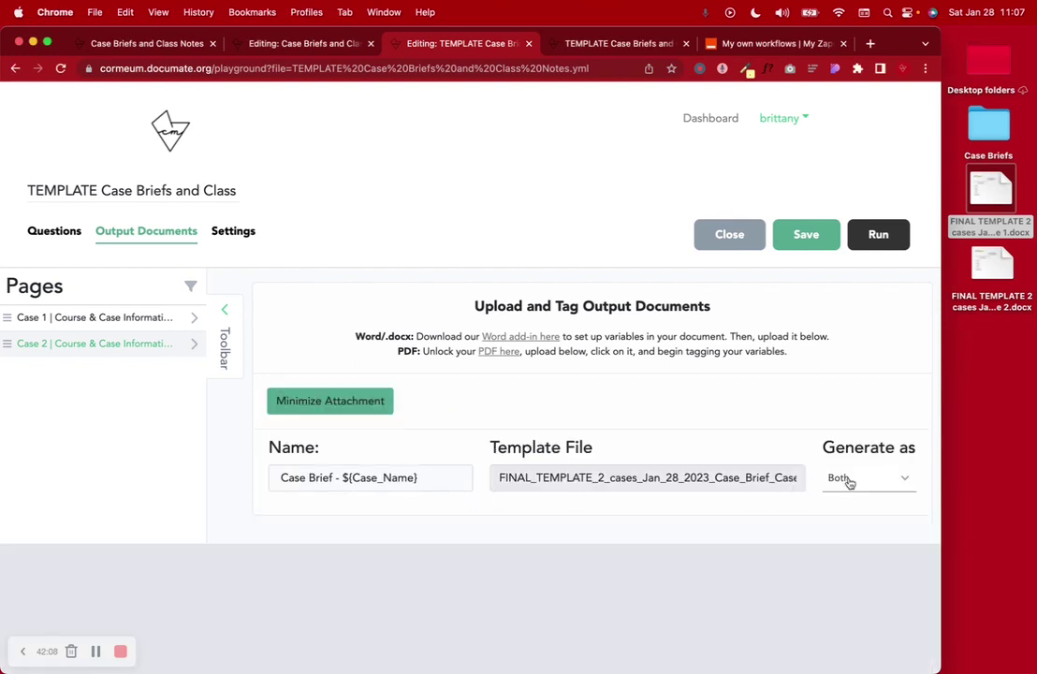
click(850, 480)
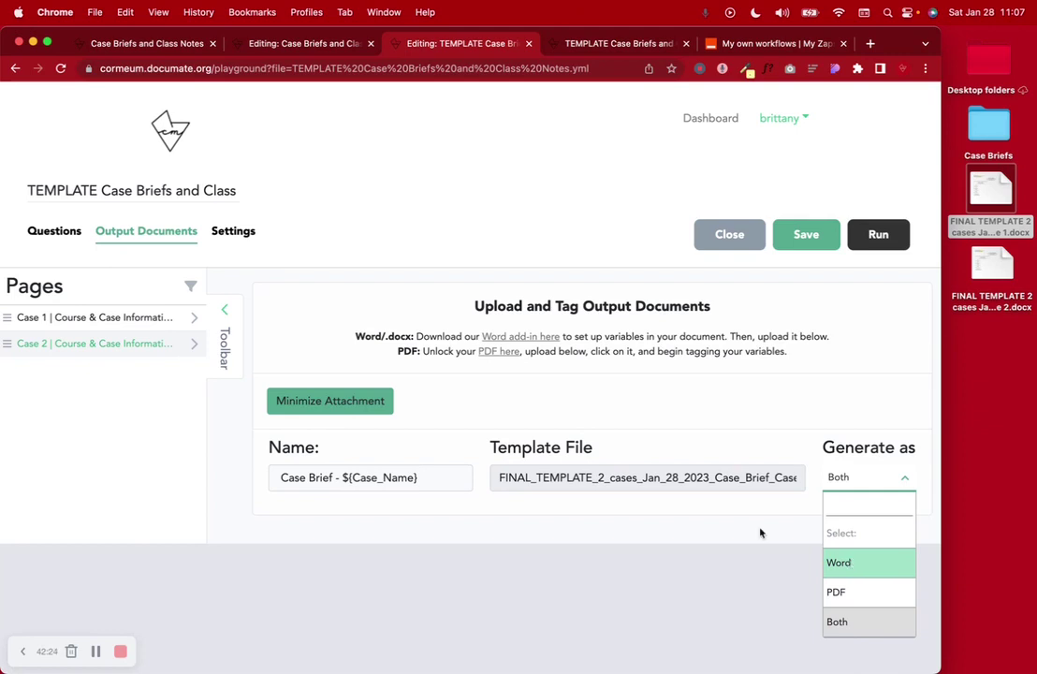
click(446, 412)
click(352, 404)
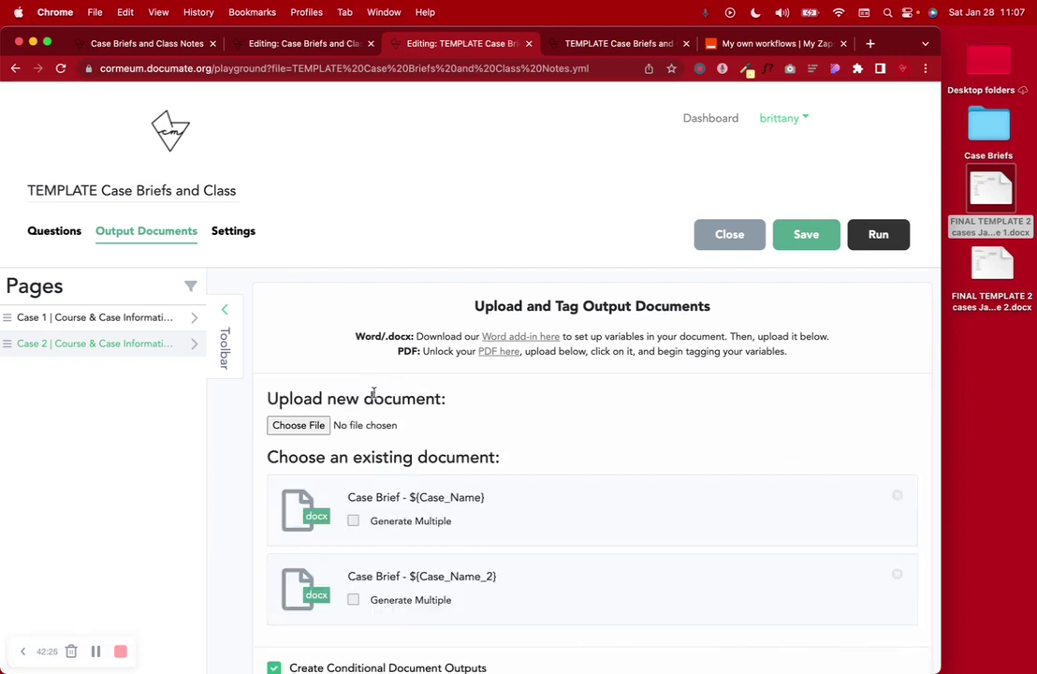
Step: Review the workflow's General settings and display its customizable messages
click(234, 231)
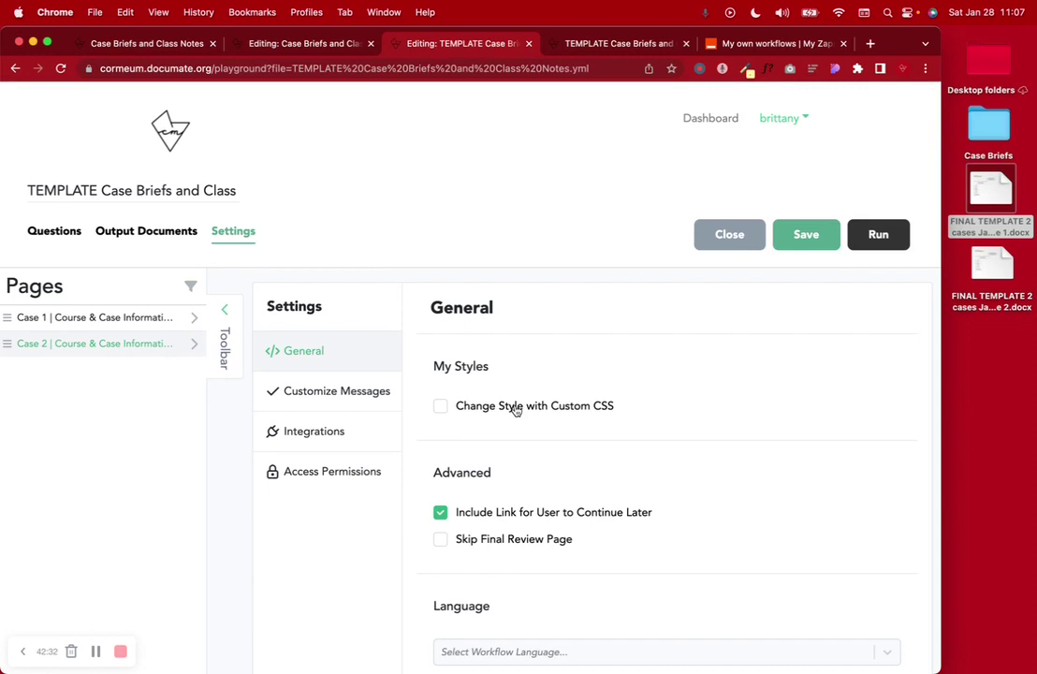
scroll(516, 410, down, 2)
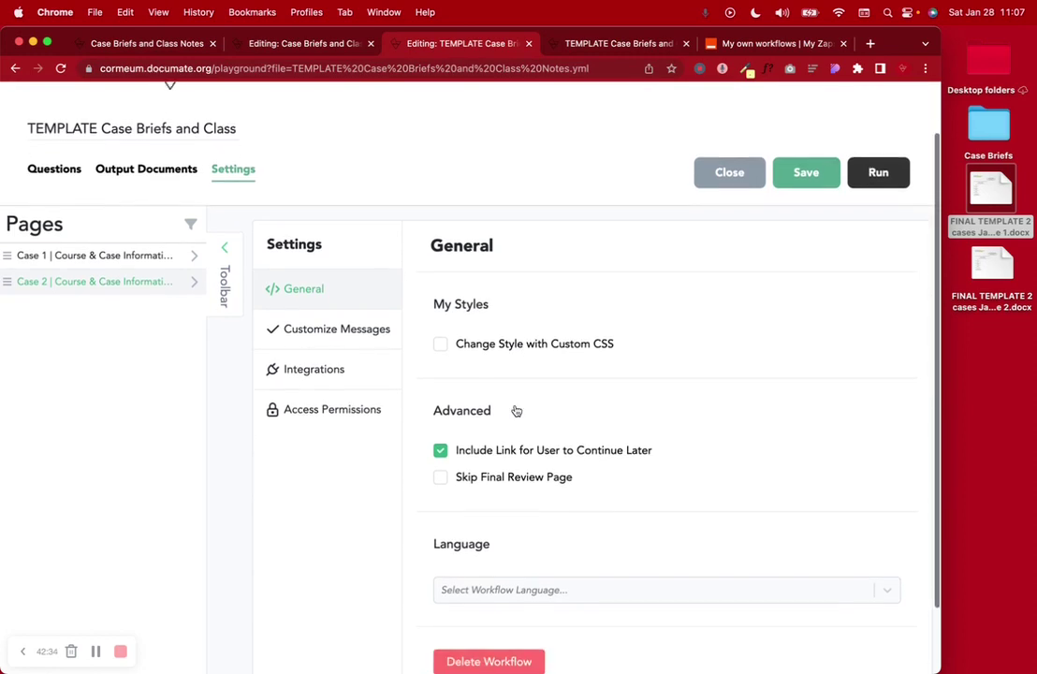
scroll(503, 480, down, 2)
scroll(503, 479, up, 2)
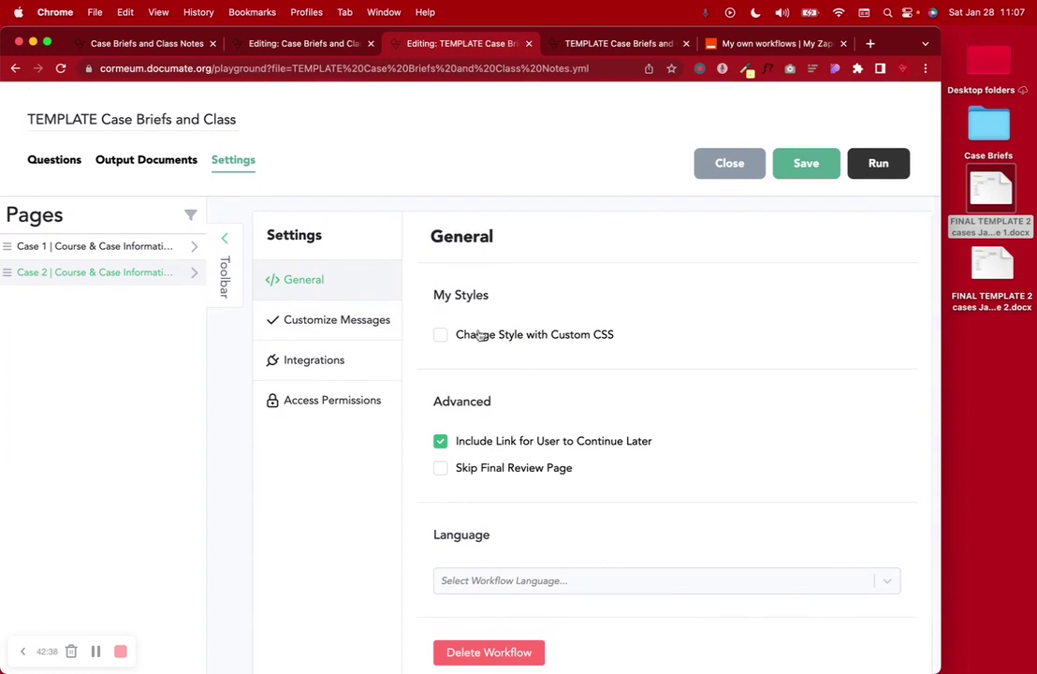
click(354, 323)
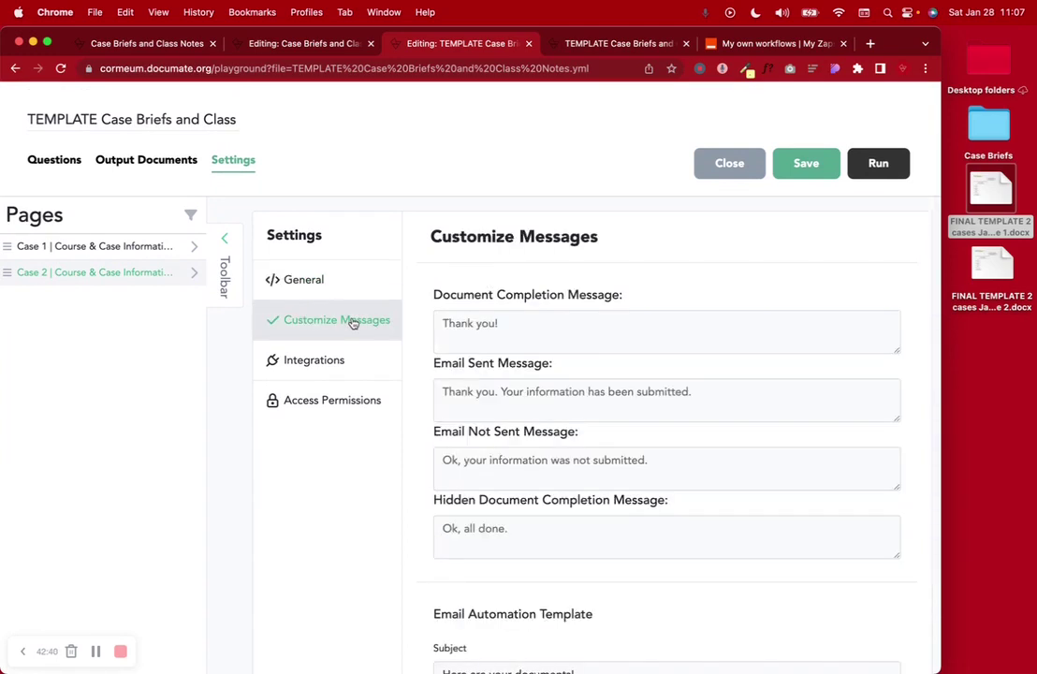
Step: Review the customizable completion, email automation and session-continuation messages, and check the Document Completion Message text
scroll(464, 564, down, 10)
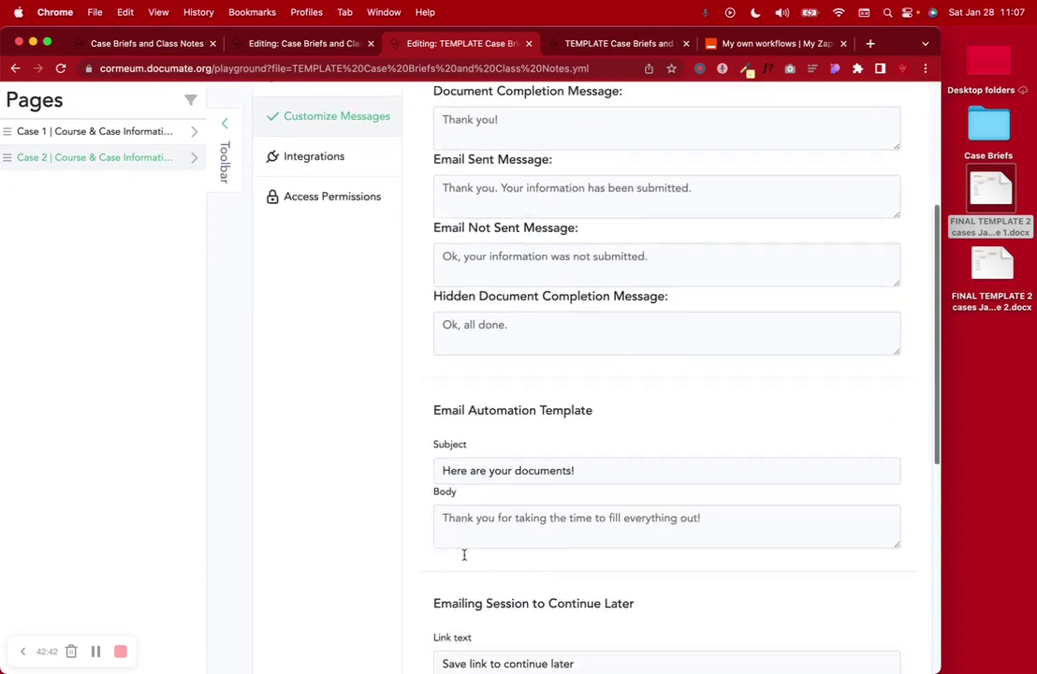
scroll(464, 555, down, 3)
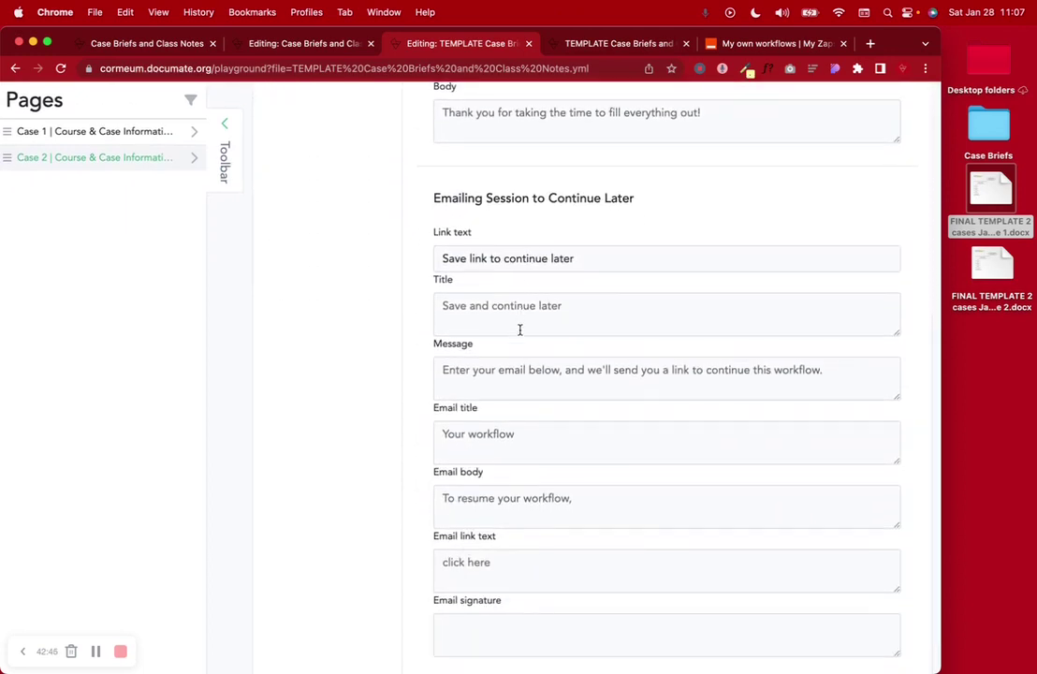
scroll(488, 638, up, 12)
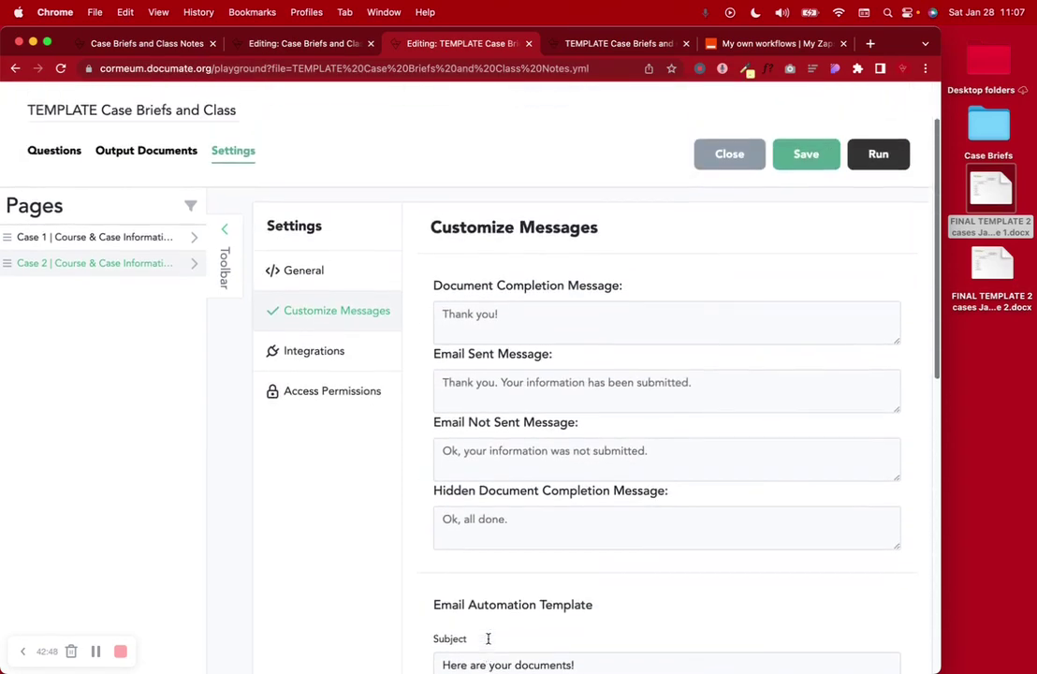
click(529, 352)
key(super+a)
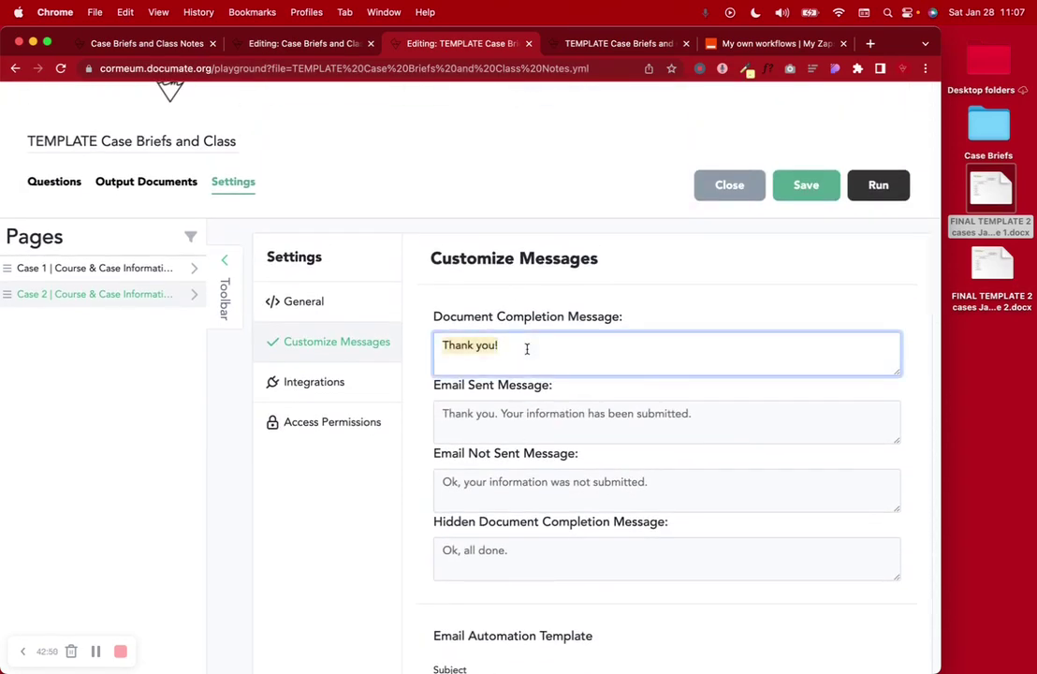
click(527, 348)
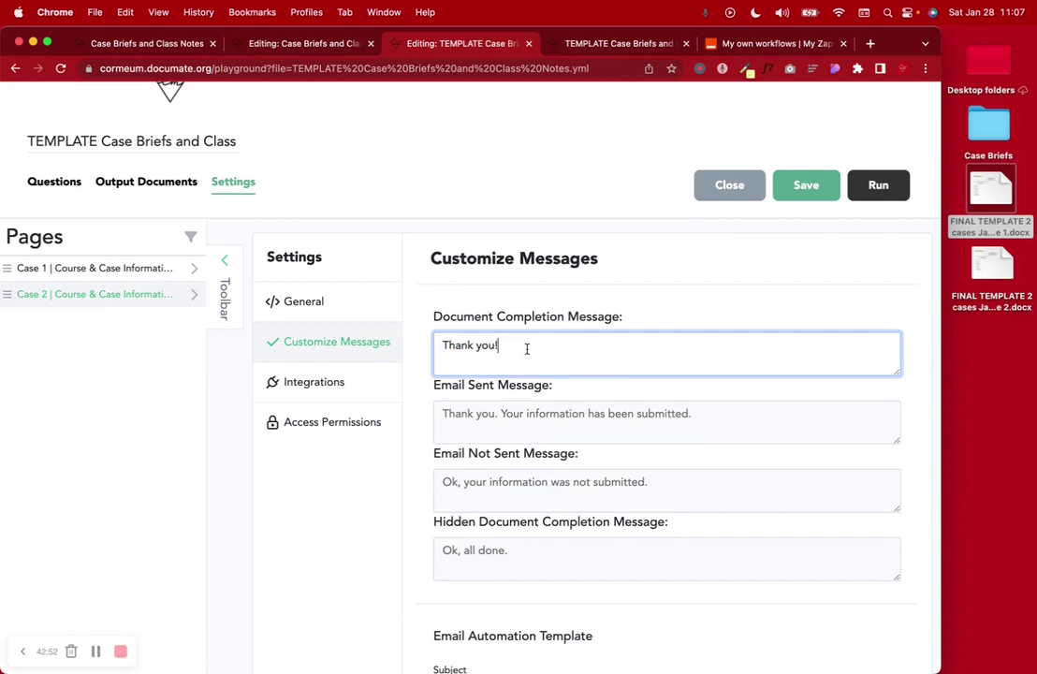
click(778, 176)
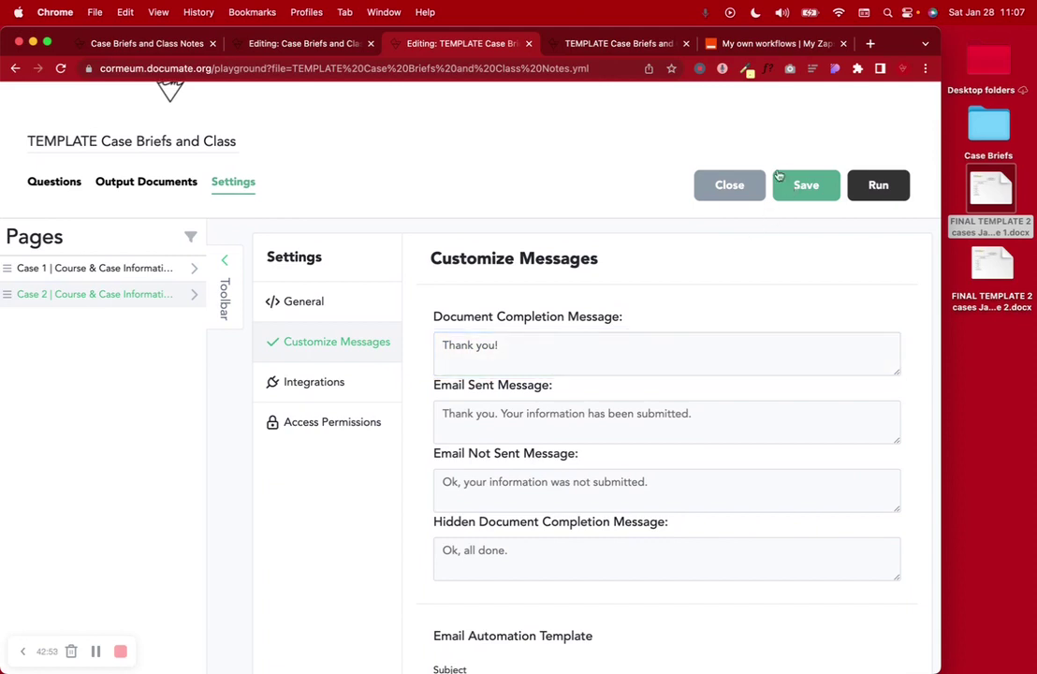
Step: Open the giphy.com website in a new browser tab
click(869, 44)
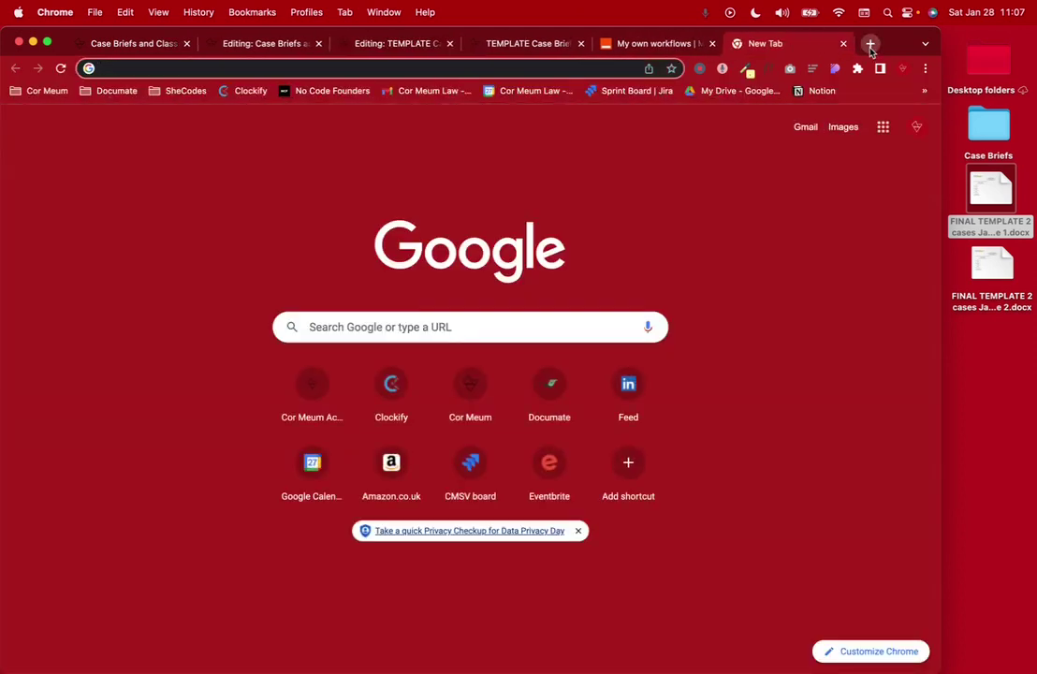
text(gphc)
key(BackSpace)
key(BackSpace)
key(BackSpace)
text(iph)
key(Return)
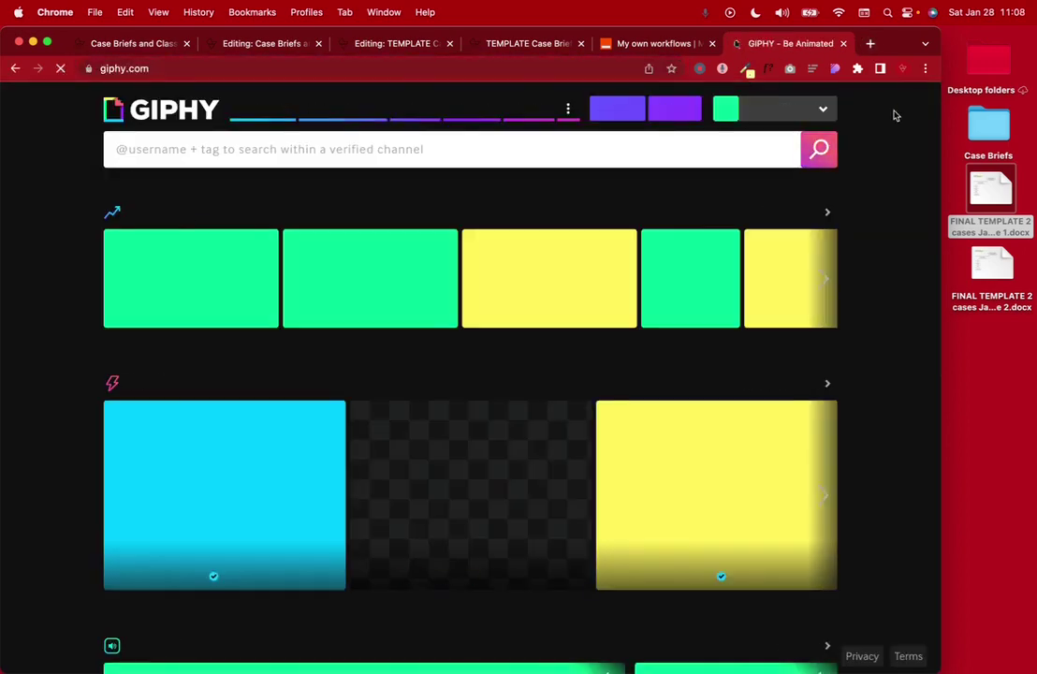
Step: Search GIPHY for "bravo" and browse the GIFs for a suitable animation
click(642, 152)
text(bravo)
key(Return)
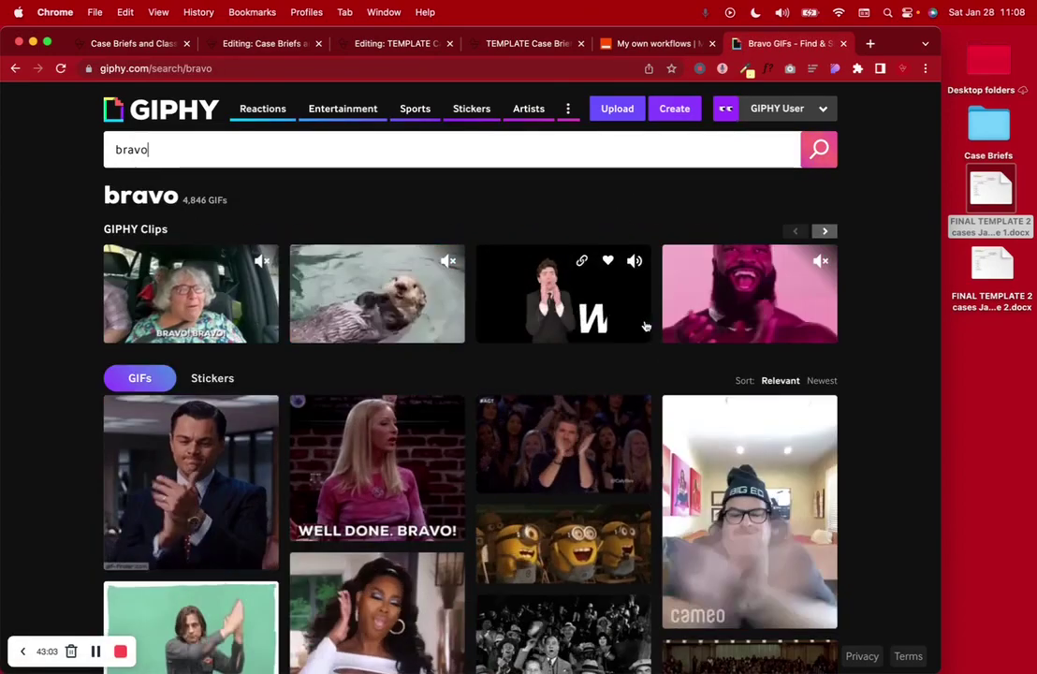
scroll(51, 490, down, 5)
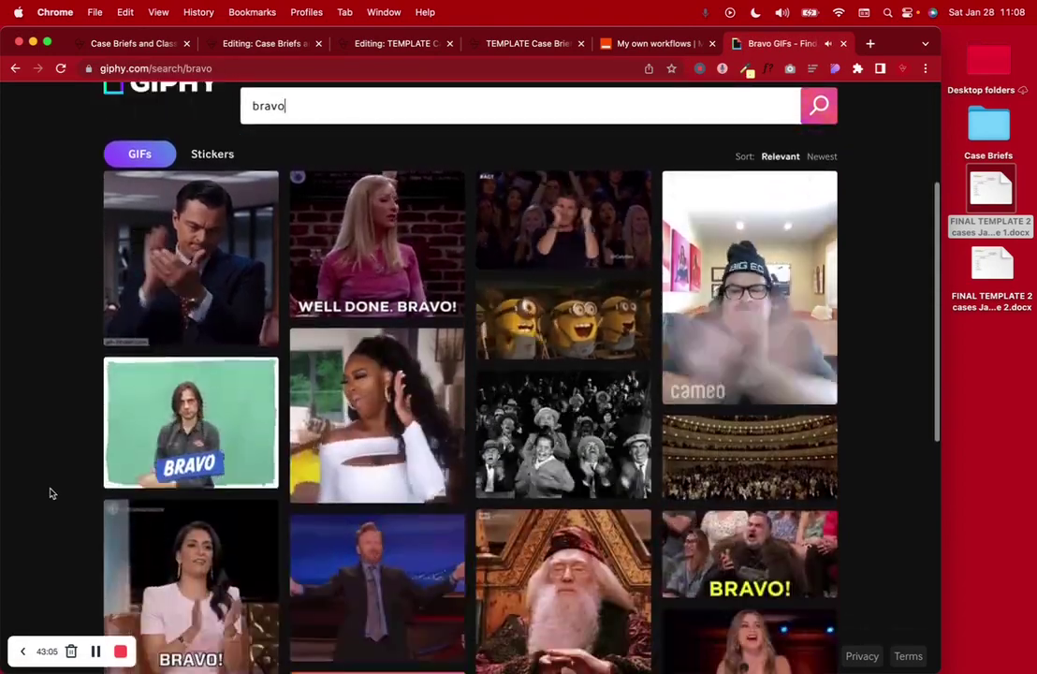
scroll(51, 493, down, 10)
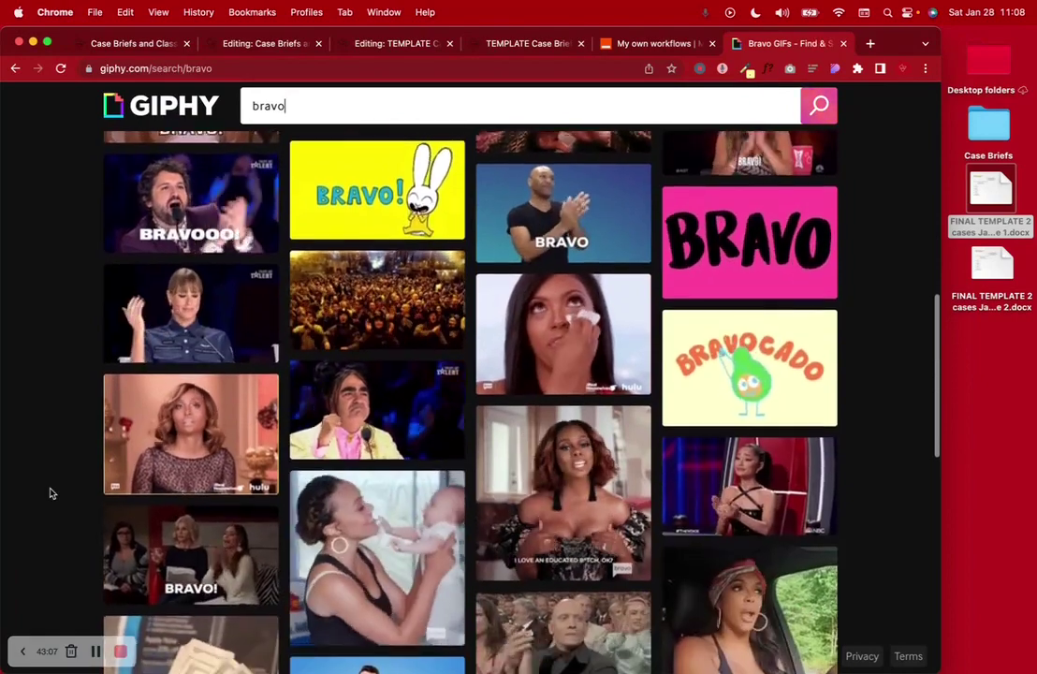
Step: Open the Bravocado applause GIF and copy its embed code with the Responsive option on
click(689, 379)
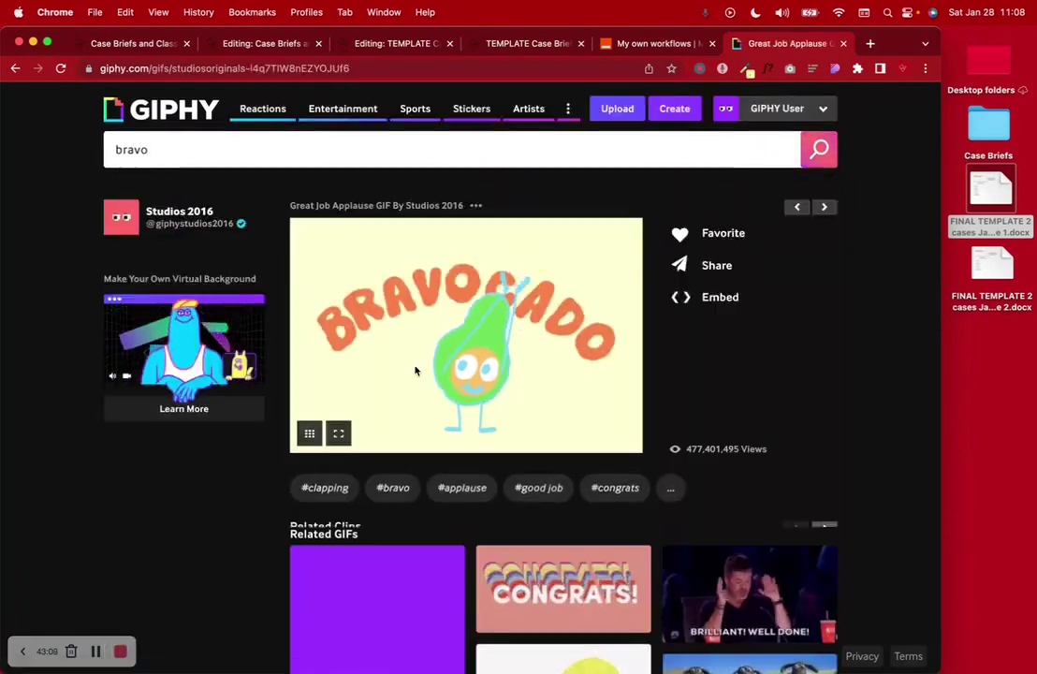
click(683, 296)
click(342, 363)
click(568, 412)
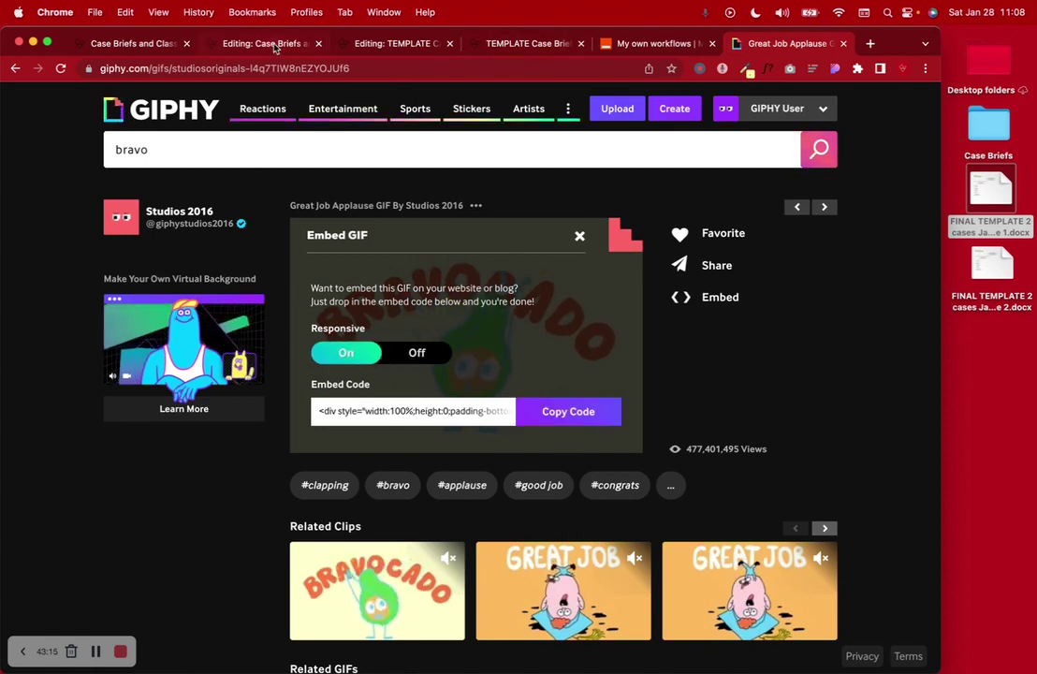
Step: Return to the TEMPLATE Case Briefs workflow settings and insert the copied GIF embed code into the Document Completion Message
click(374, 43)
click(497, 346)
key(super+v)
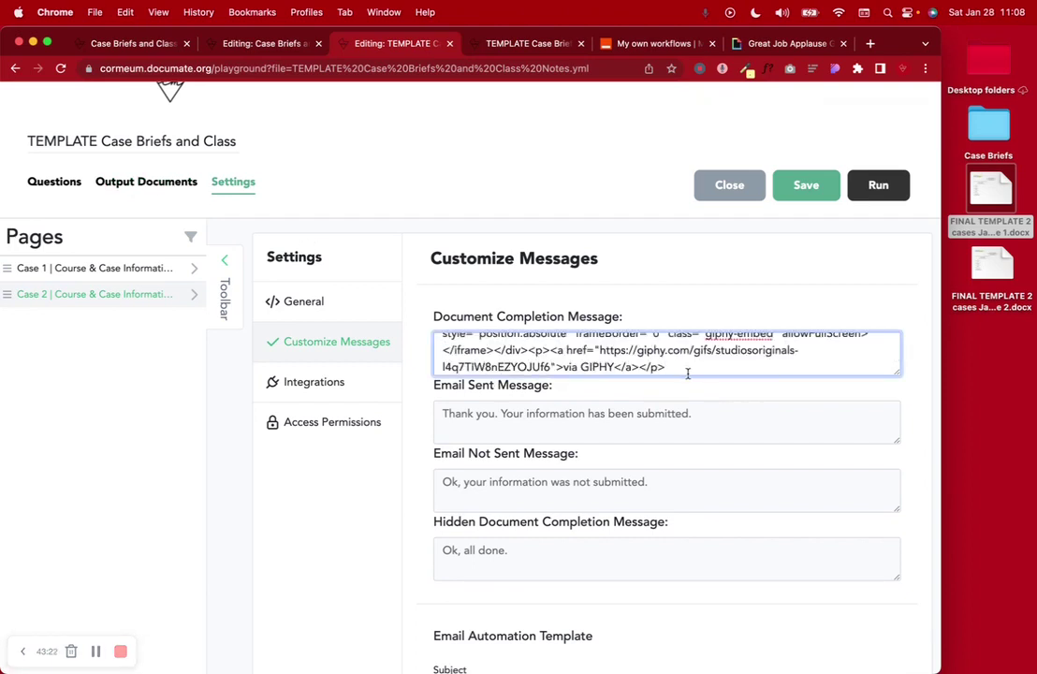
Step: Delete the "via GIPHY" link paragraph from the end of the Document Completion Message and save the template
scroll(687, 369, up, 1)
scroll(688, 370, down, 1)
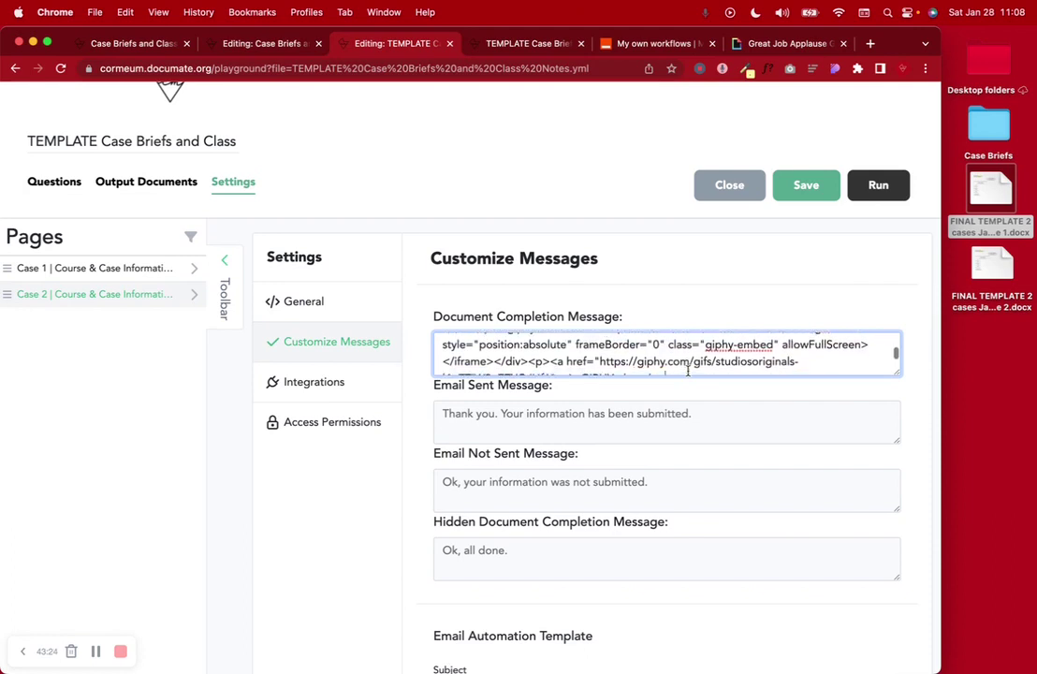
scroll(688, 370, up, 1)
scroll(687, 369, down, 3)
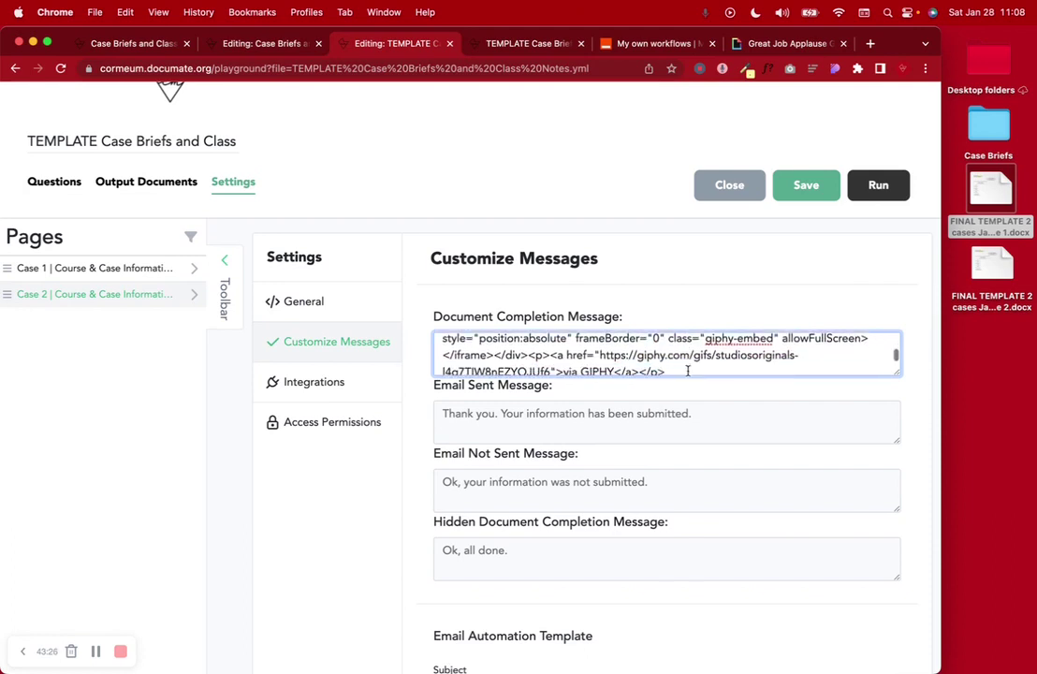
drag(528, 348, 676, 368)
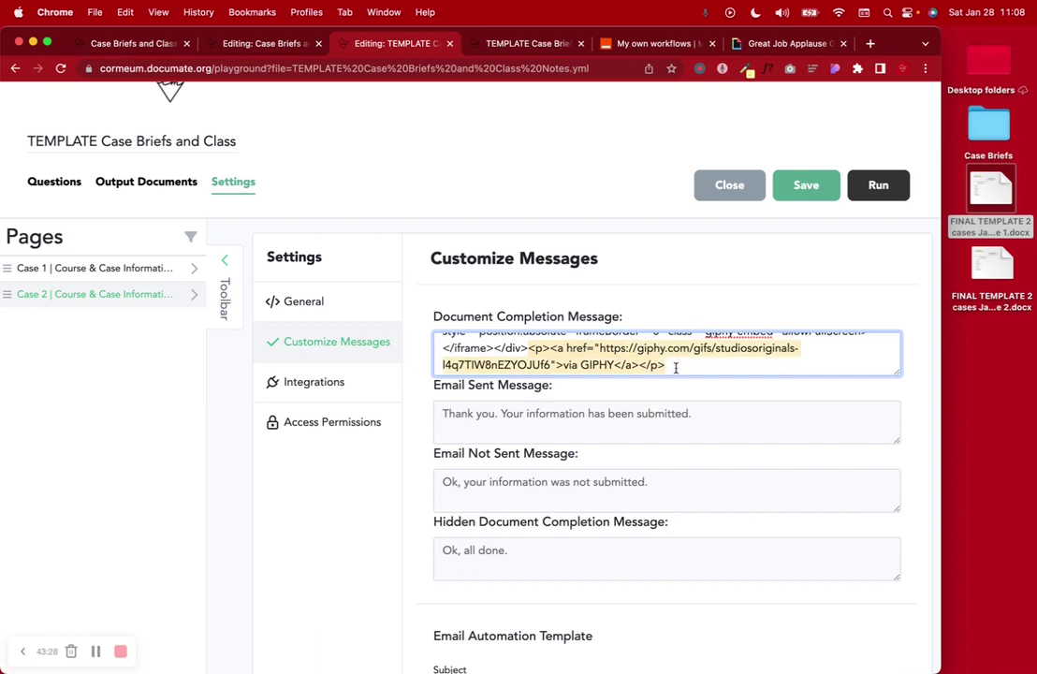
key(BackSpace)
click(807, 184)
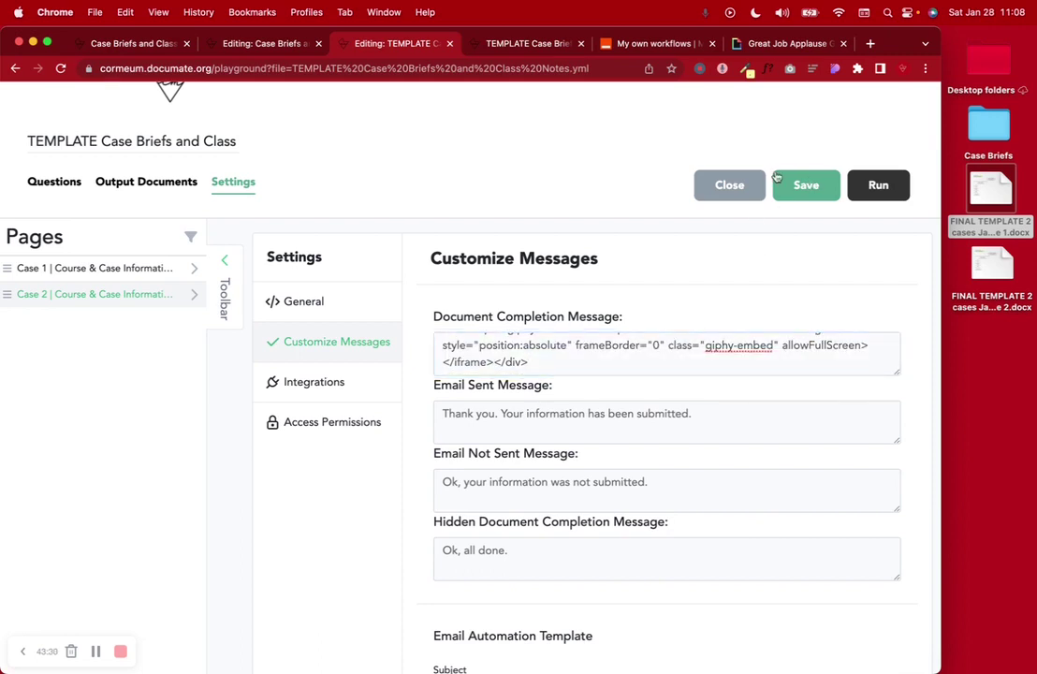
Step: Go back one page in the running template and continue again to check the GIF and document options on the completion page
click(499, 46)
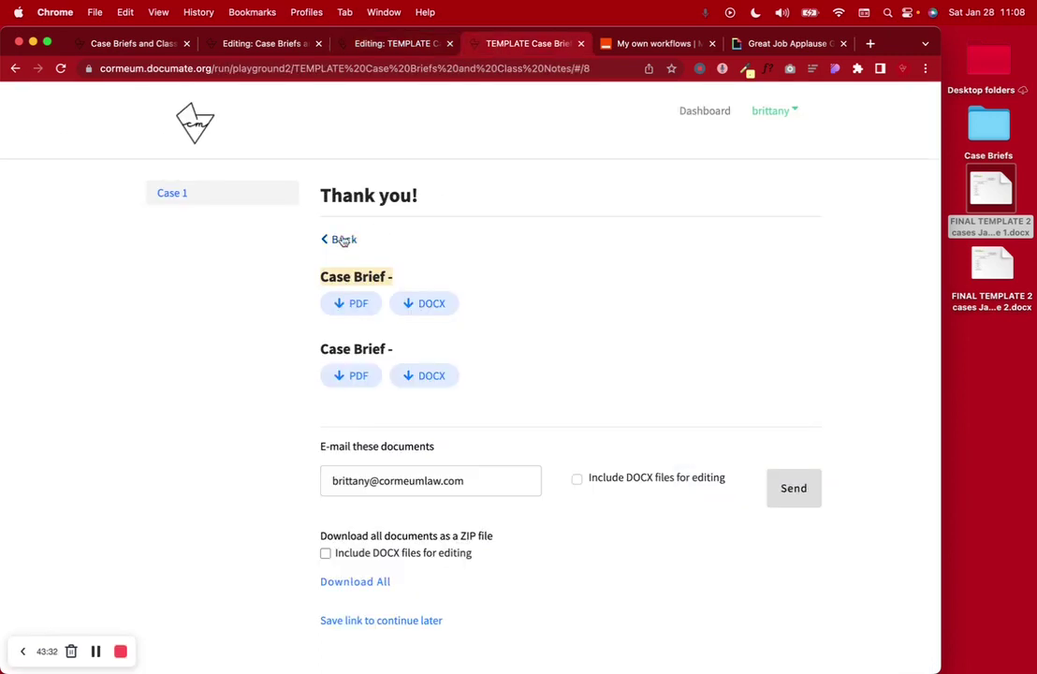
click(343, 239)
scroll(310, 382, down, 15)
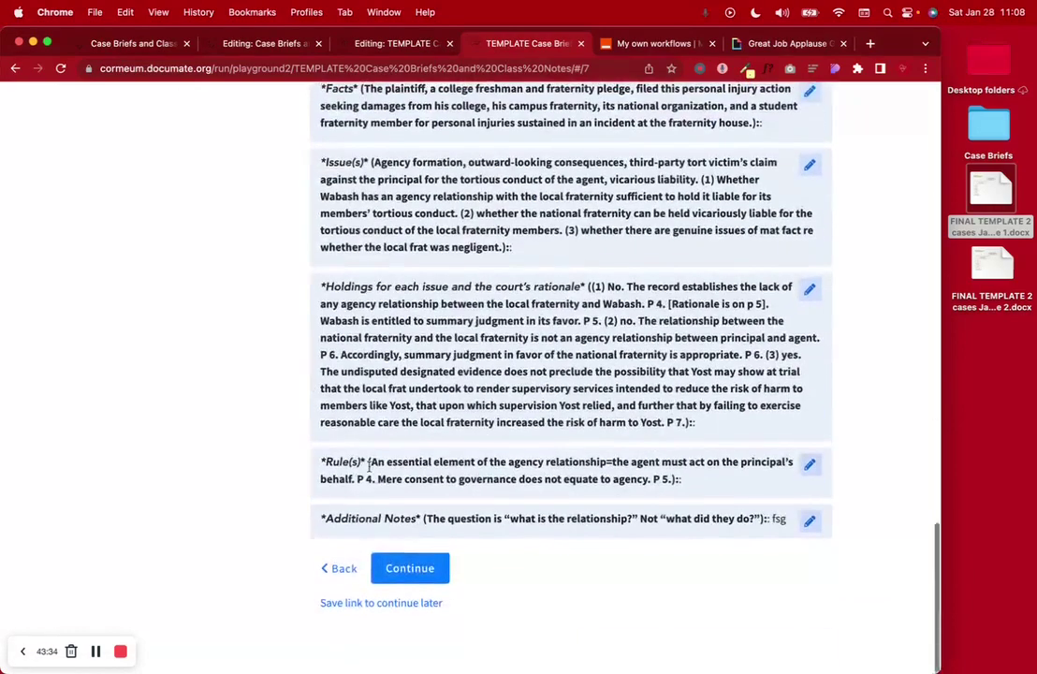
click(394, 568)
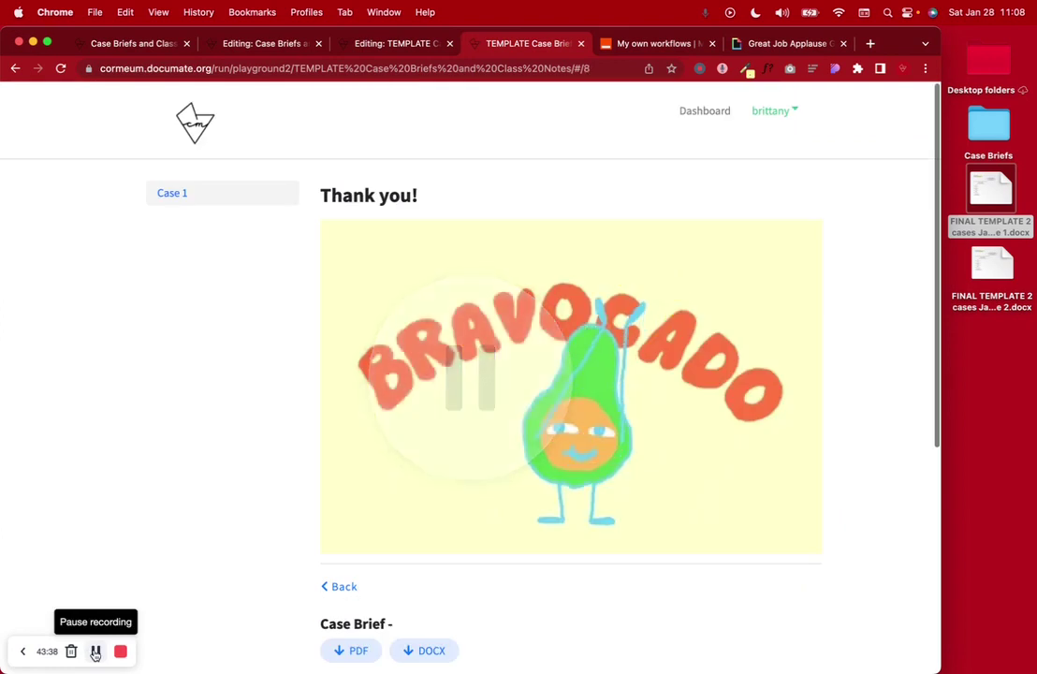
scroll(203, 507, down, 4)
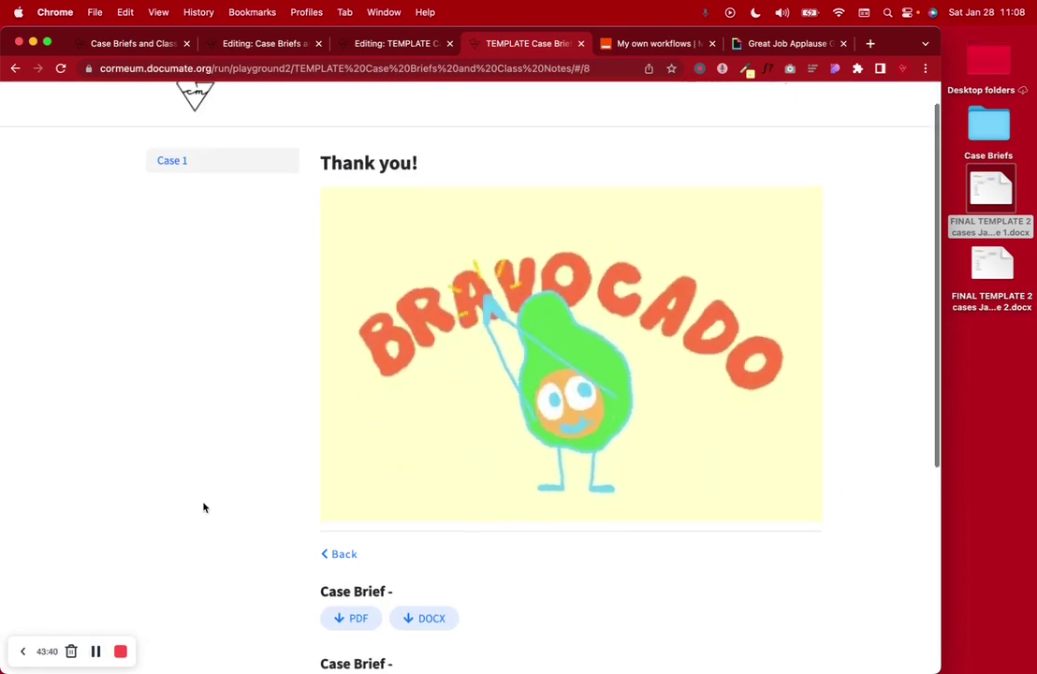
scroll(203, 507, up, 4)
scroll(204, 507, down, 3)
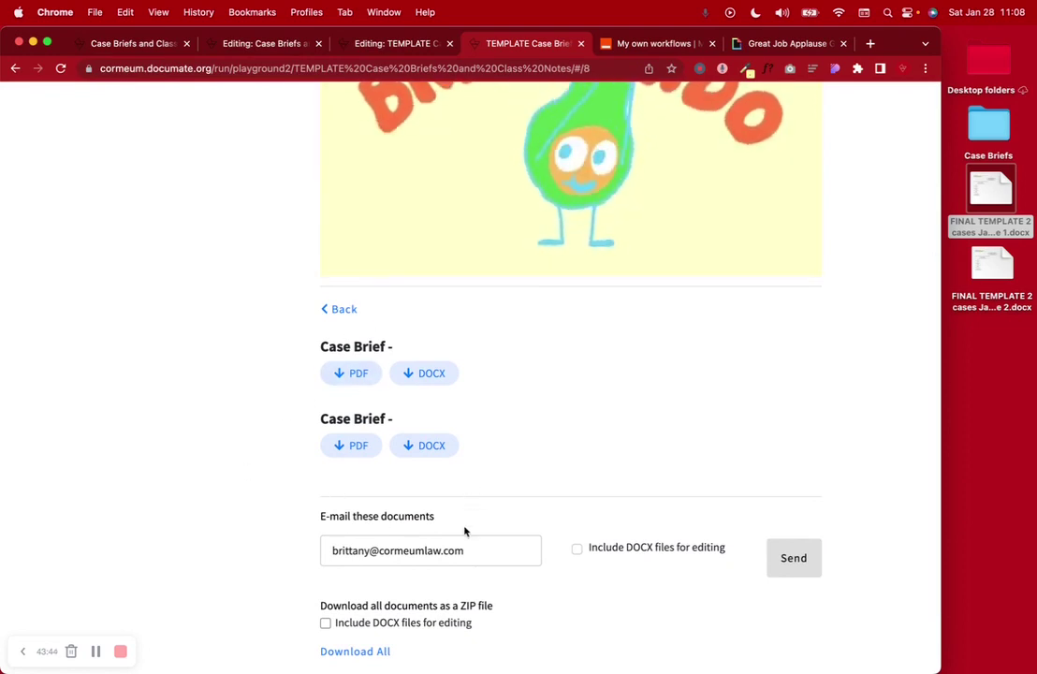
scroll(472, 592, down, 1)
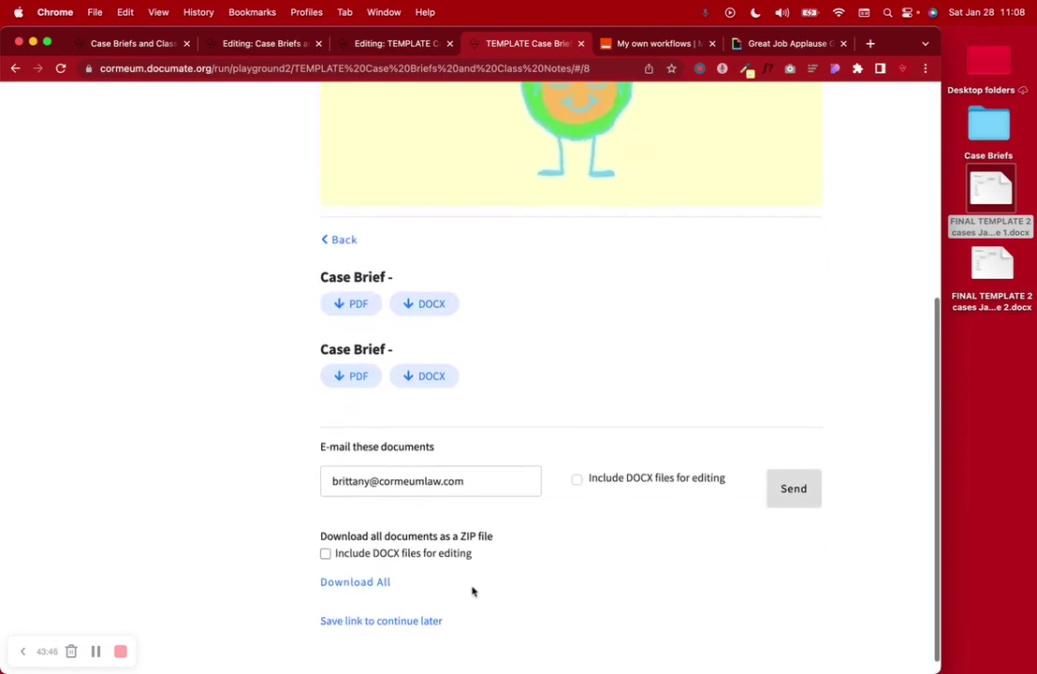
scroll(472, 592, up, 4)
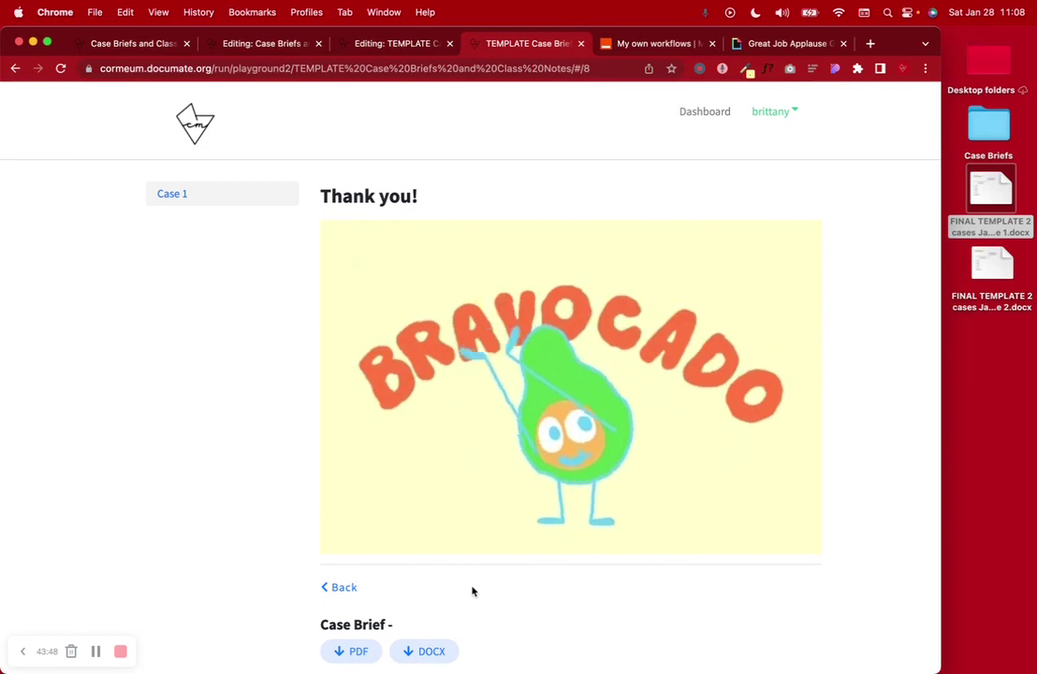
Step: Close the Great Job Applause GIF page and return to the running template's completion page
click(752, 44)
click(844, 43)
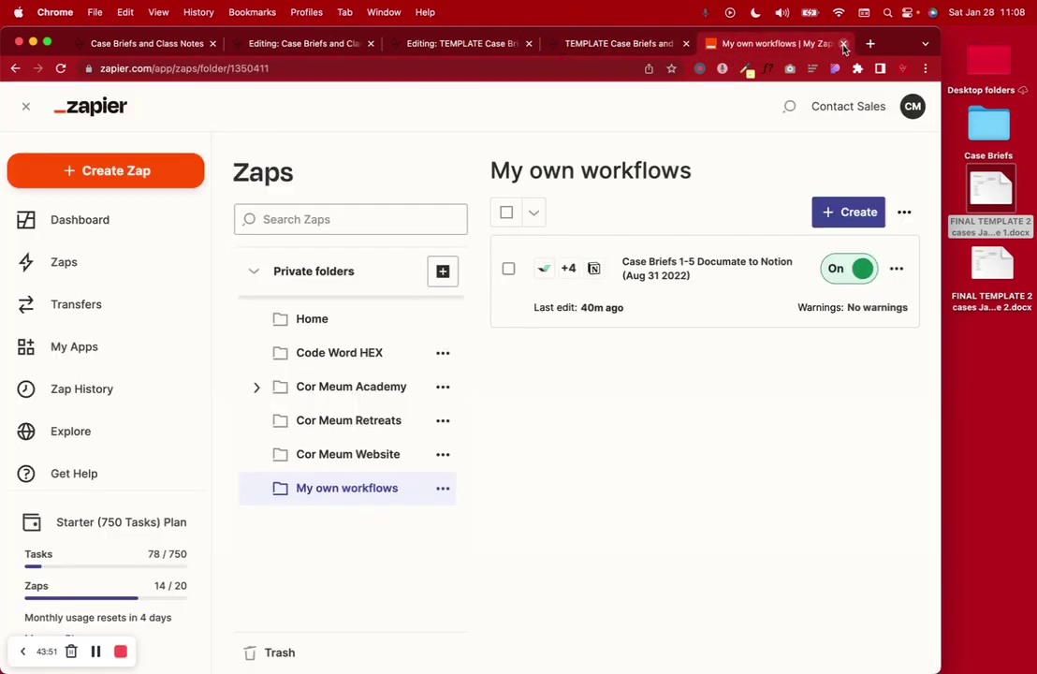
click(651, 46)
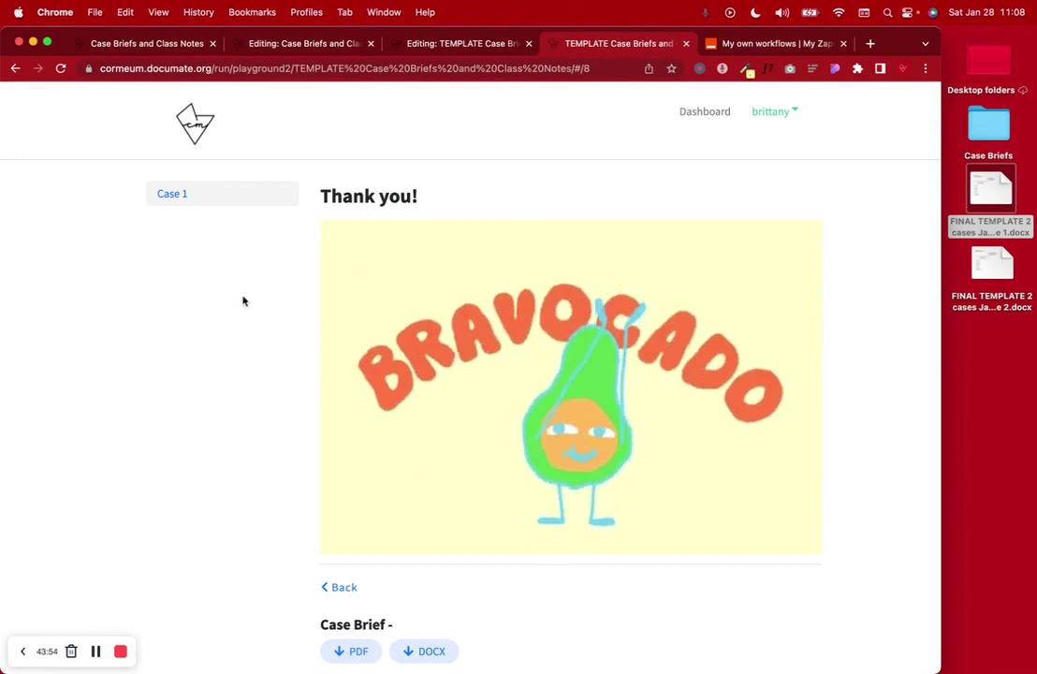
scroll(243, 299, down, 5)
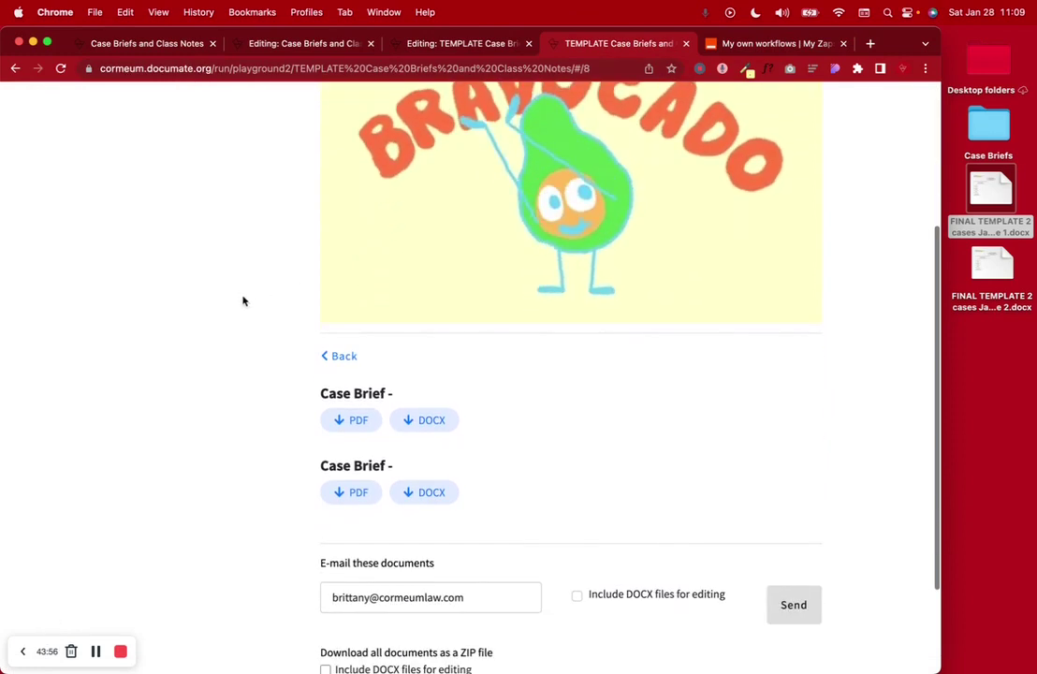
scroll(586, 507, down, 3)
scroll(585, 507, up, 10)
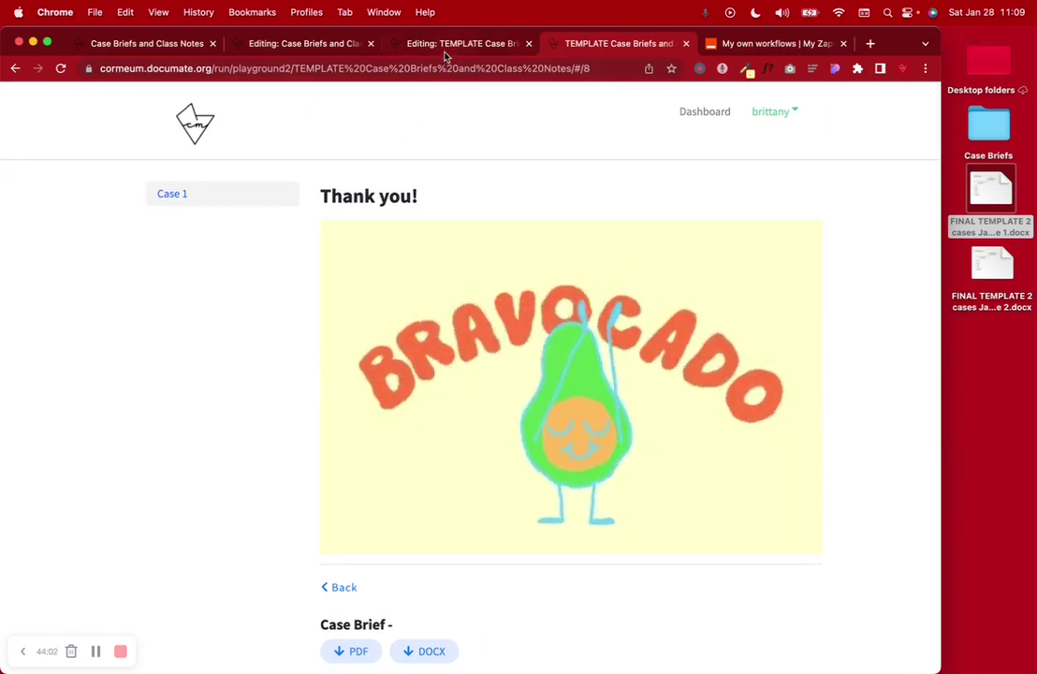
click(995, 408)
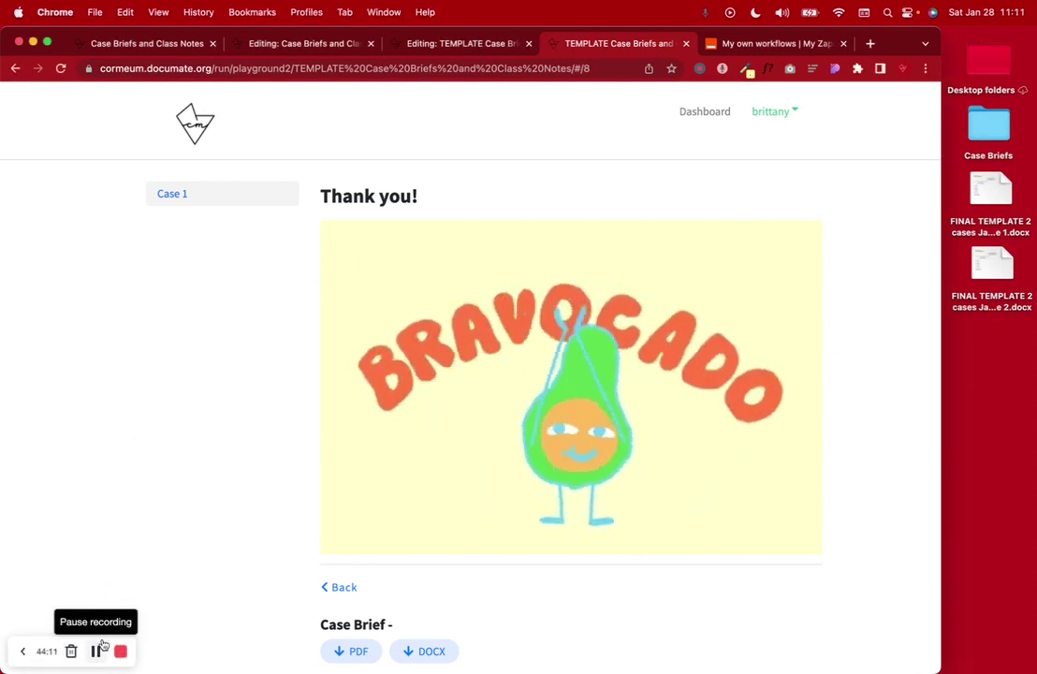
Step: Replace "Thank you!" with "Great job!" in the template's Document Completion Message and save the template
click(426, 47)
scroll(498, 348, up, 5)
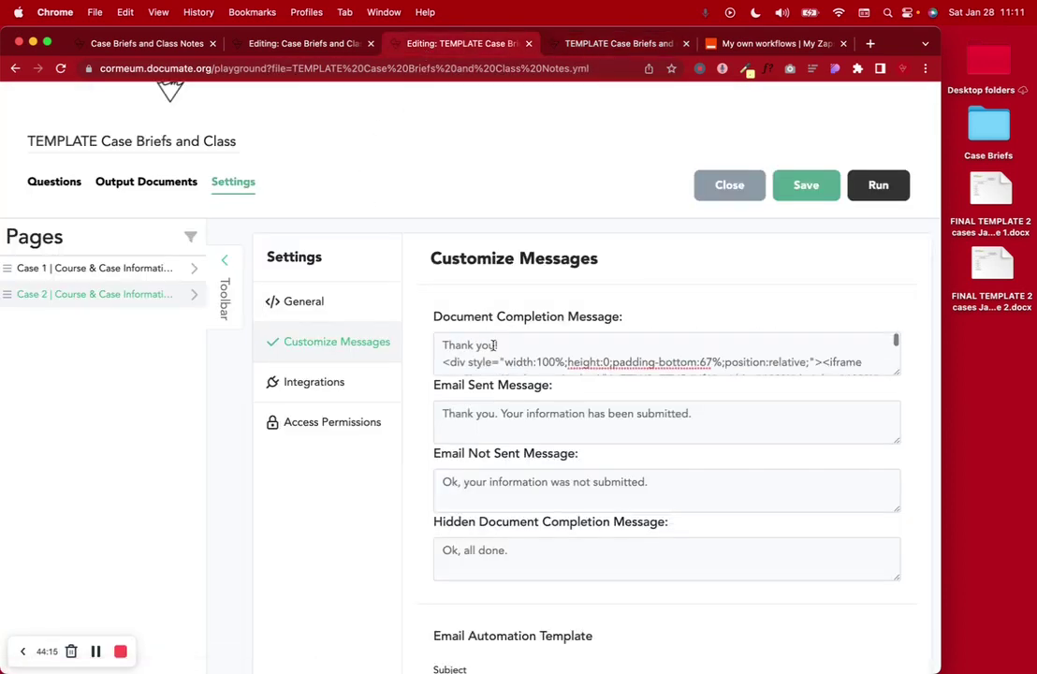
drag(496, 345, 434, 346)
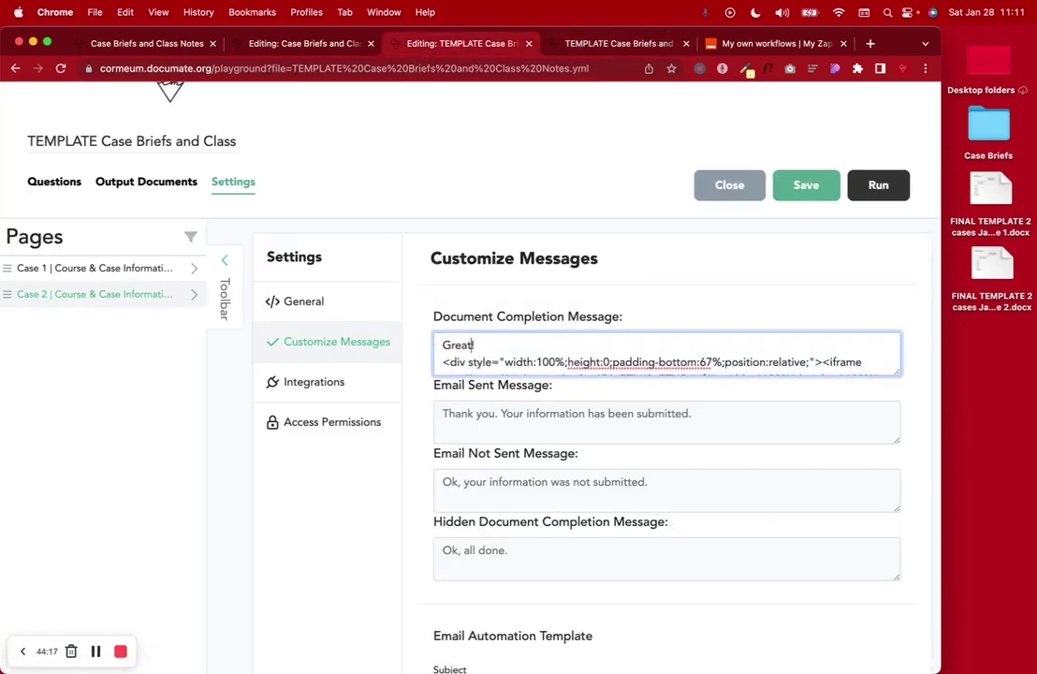
click(810, 186)
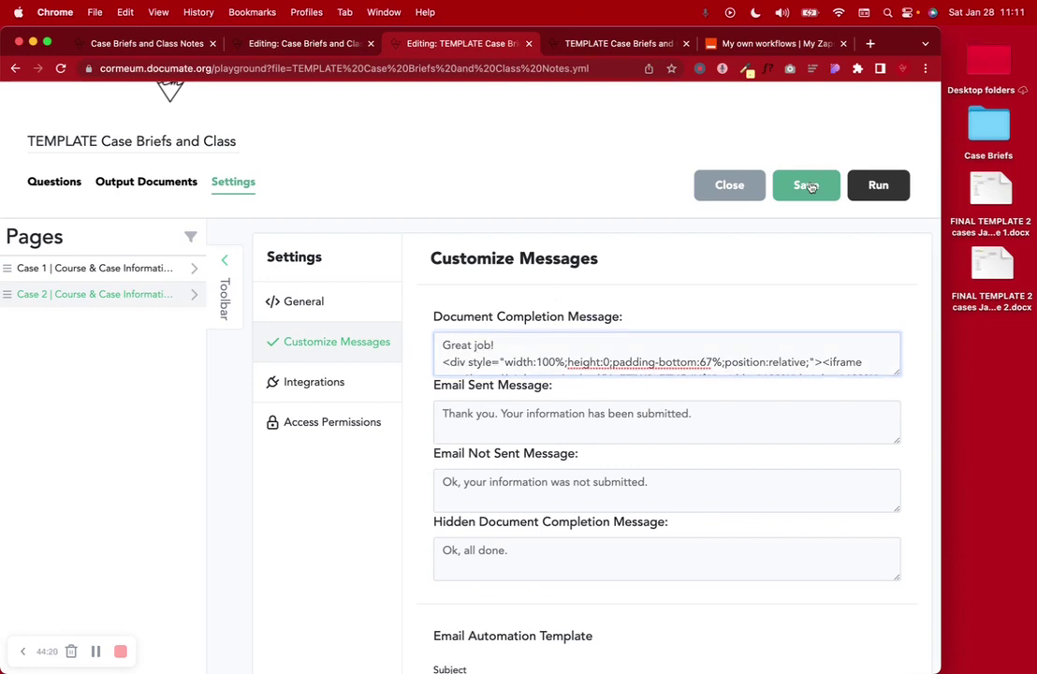
Step: Reload the running template's completion page to check the edited heading and GIF
click(582, 46)
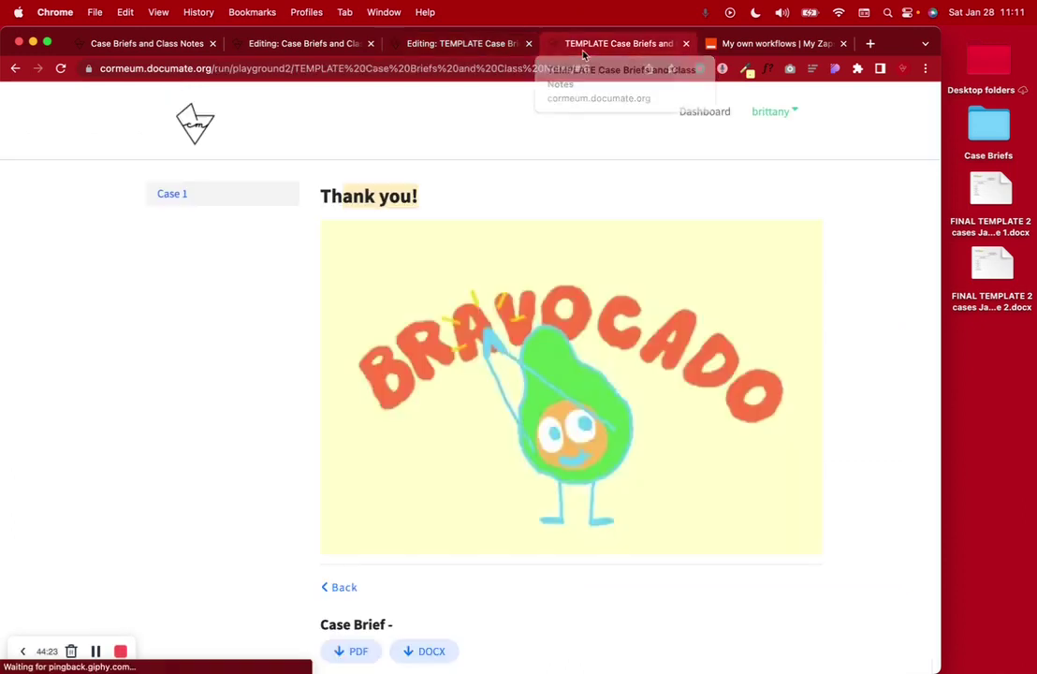
click(61, 68)
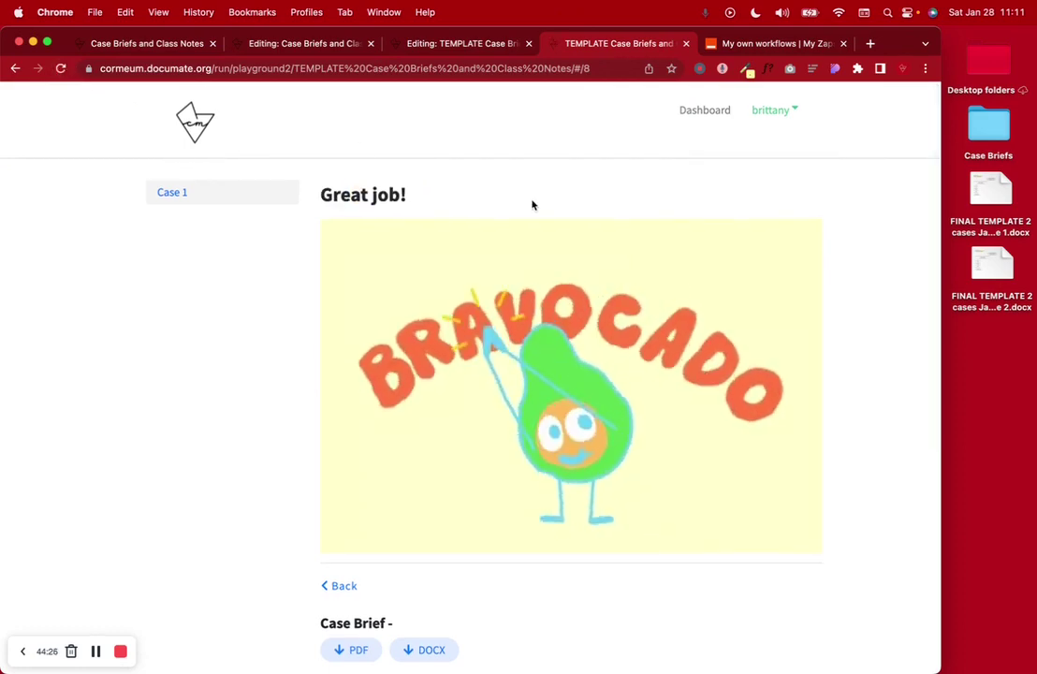
mouse_move(537, 244)
Step: Open the PDF of each case brief for a look, close both, and return to the completion page
scroll(344, 354, down, 10)
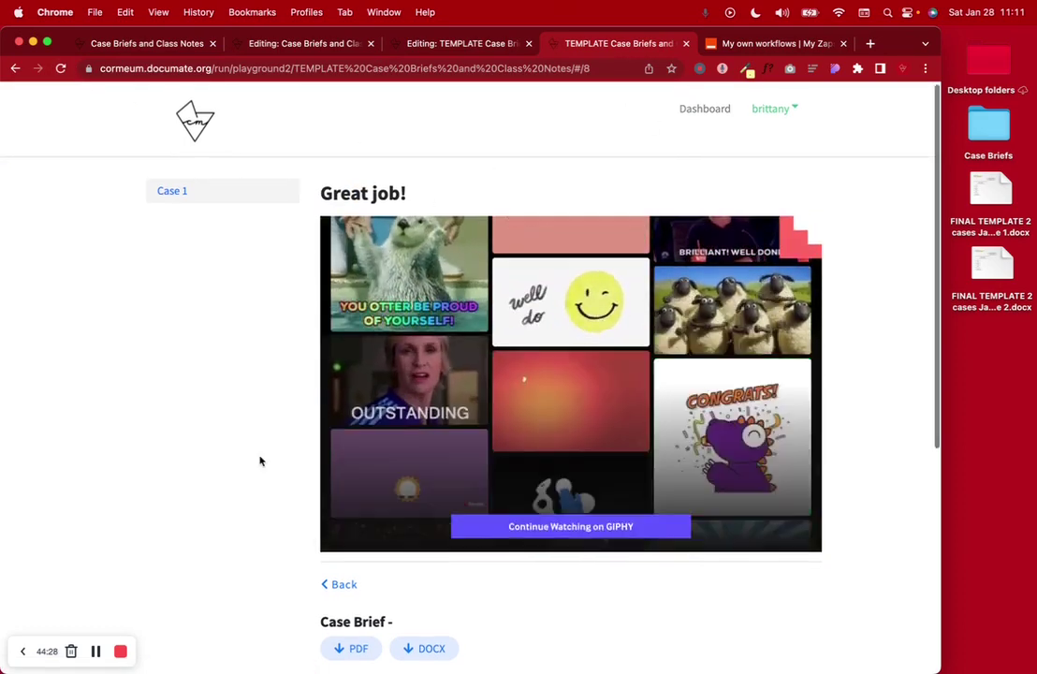
click(365, 289)
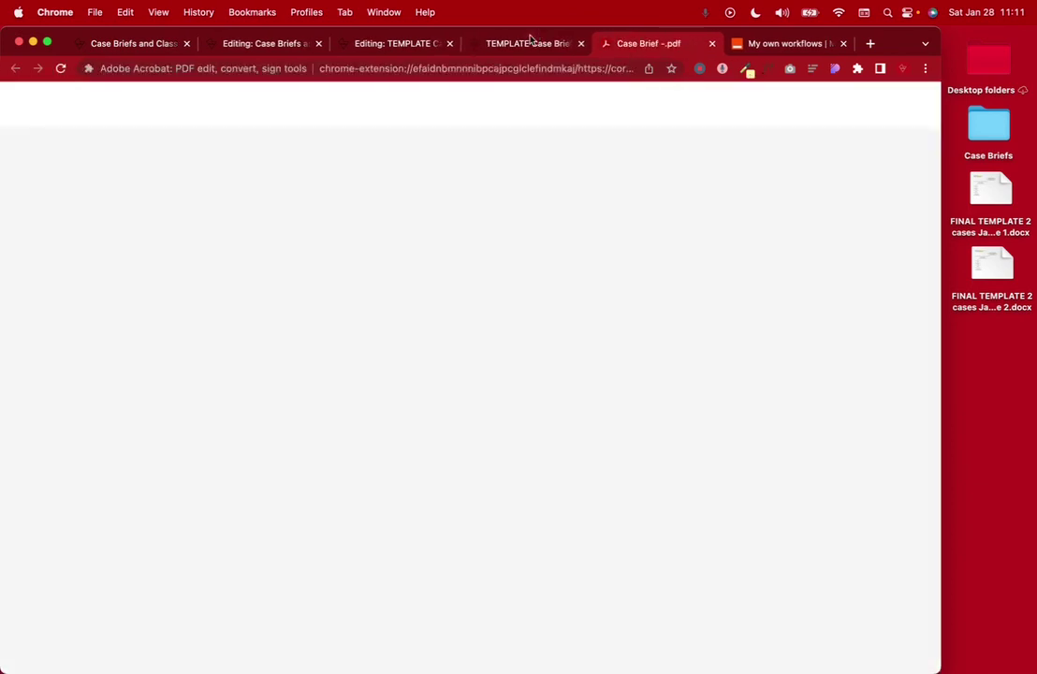
click(528, 43)
click(378, 355)
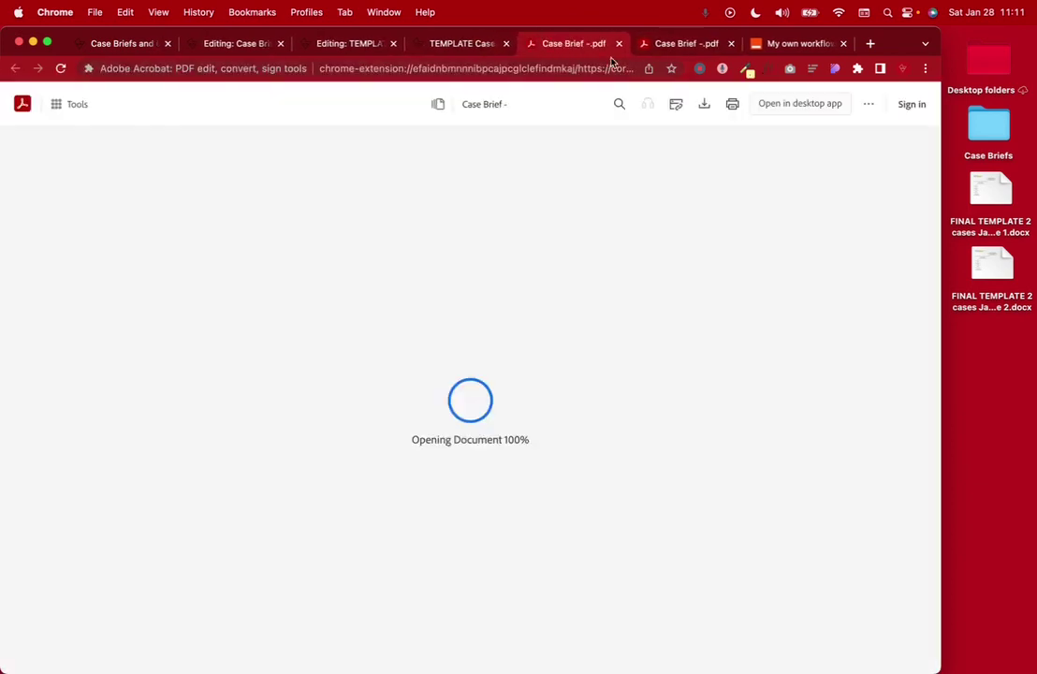
click(618, 44)
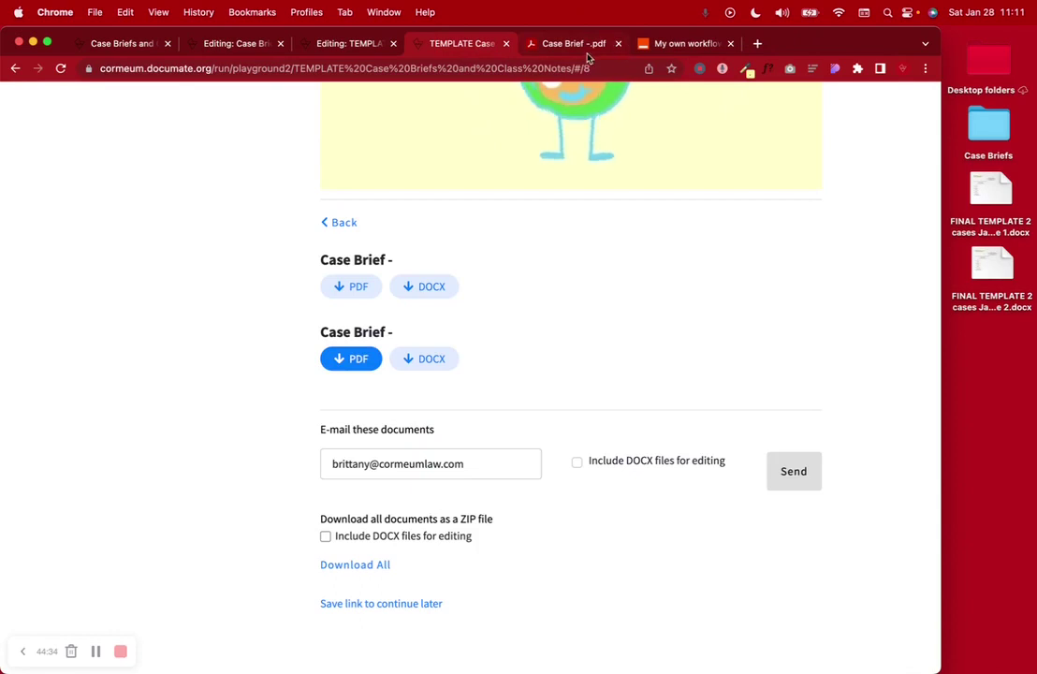
click(599, 45)
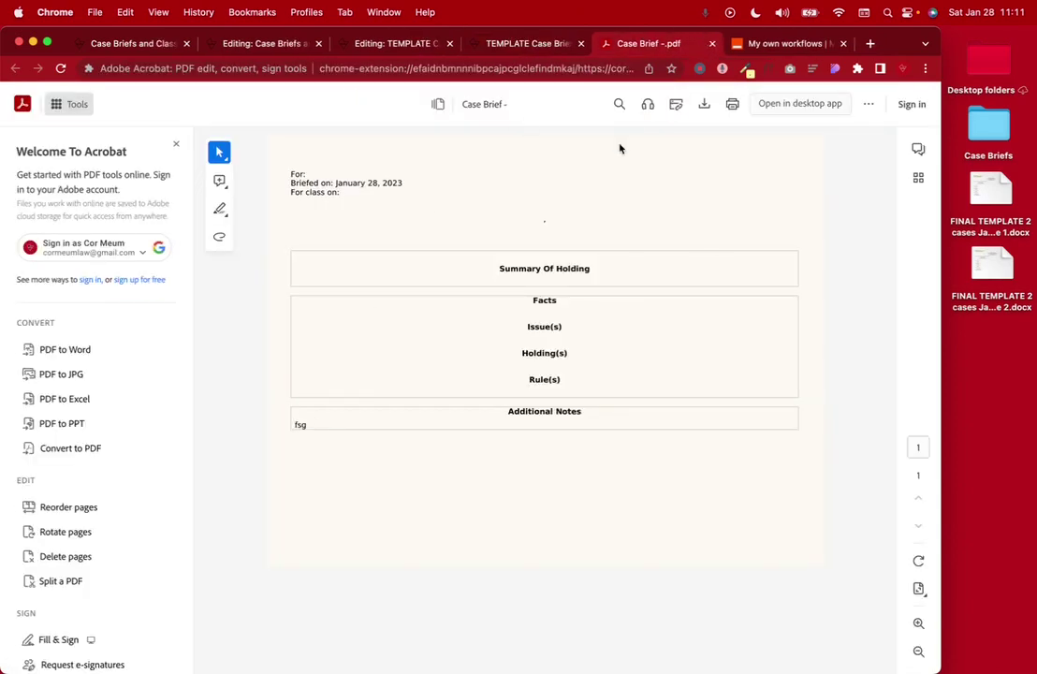
click(712, 43)
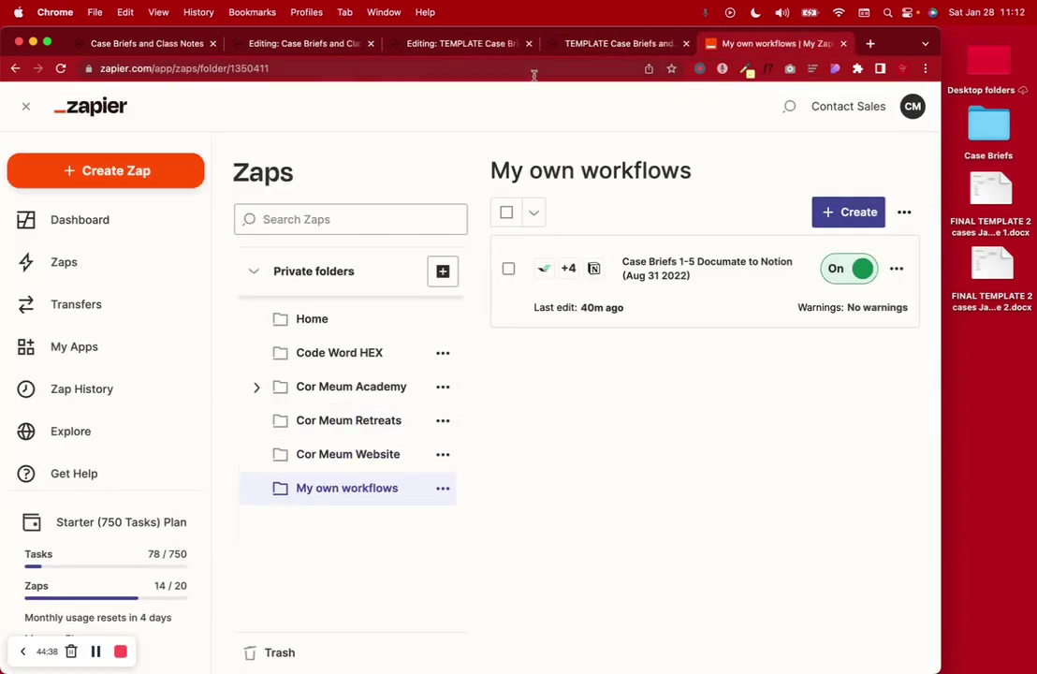
click(607, 46)
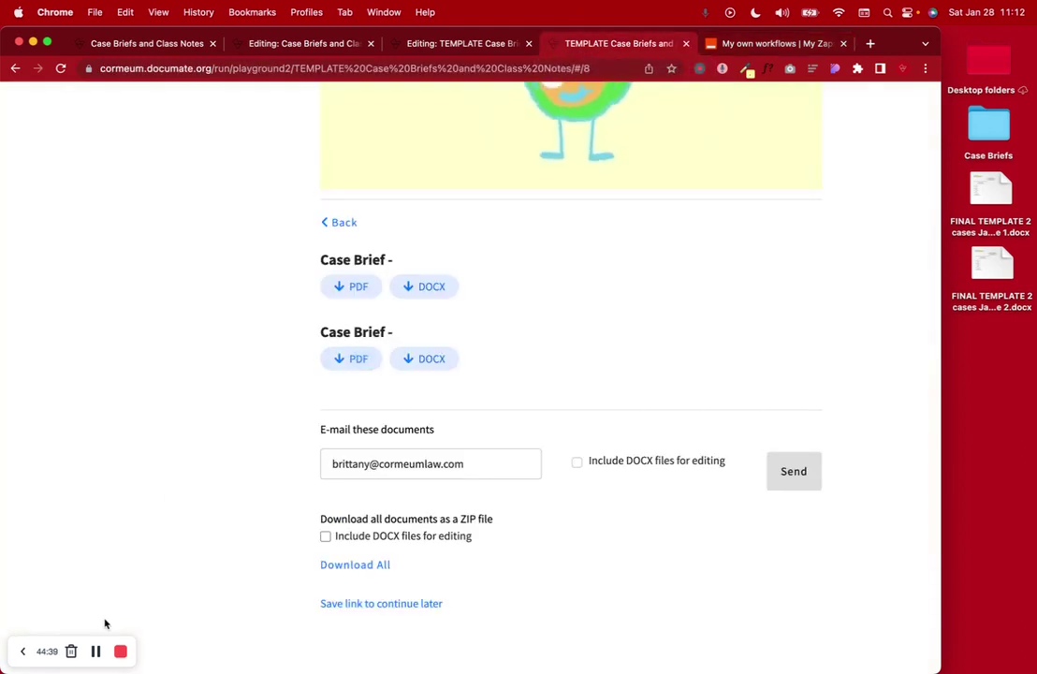
Step: View the Case Briefs & Class Notes calendar in Notion and the Zapier workflows folder, returning to the running template's completion page
mouse_move(413, 660)
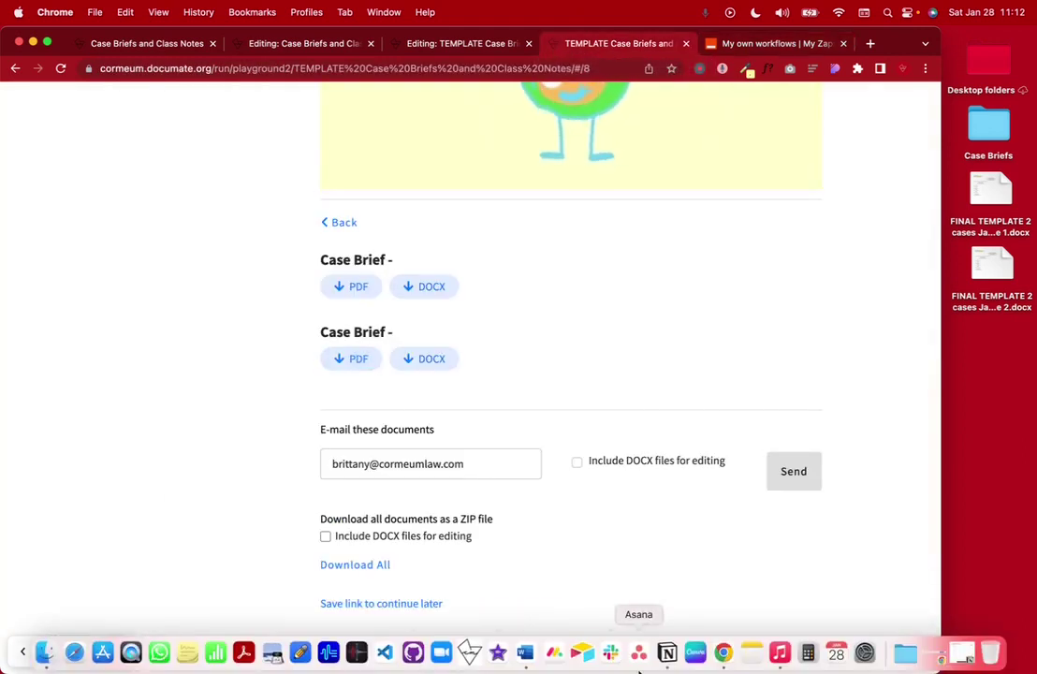
click(666, 653)
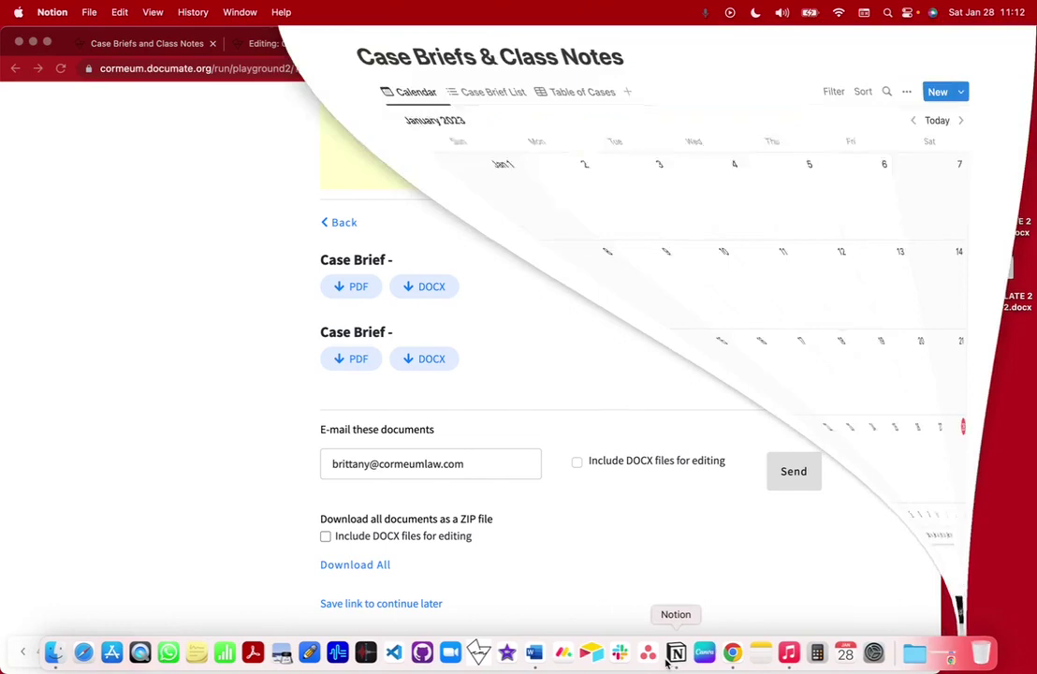
click(264, 347)
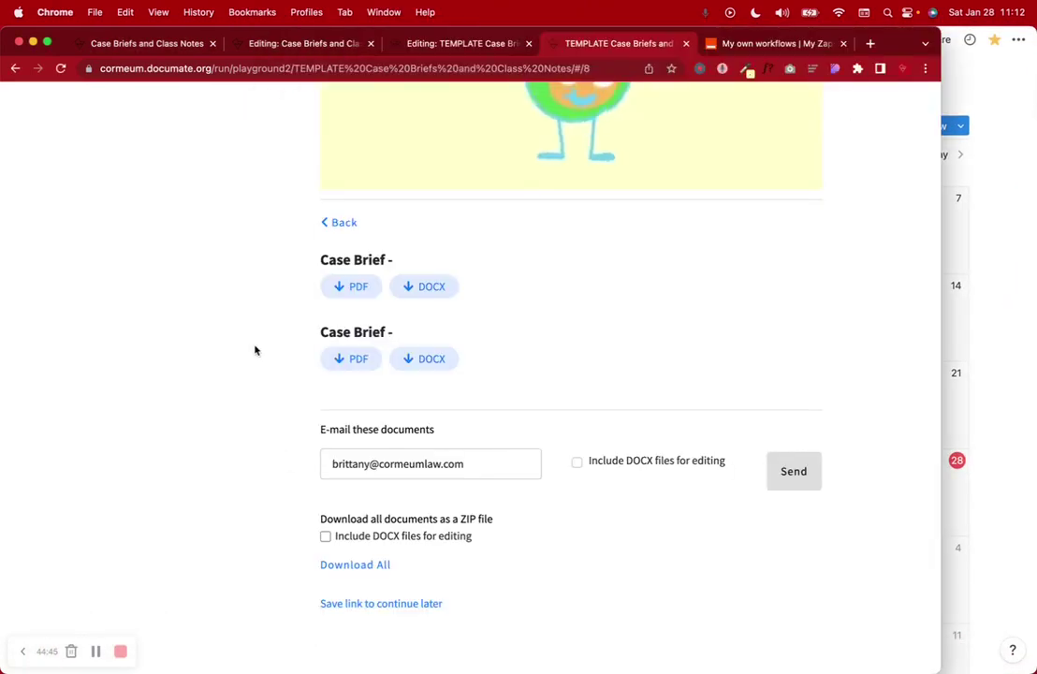
click(718, 47)
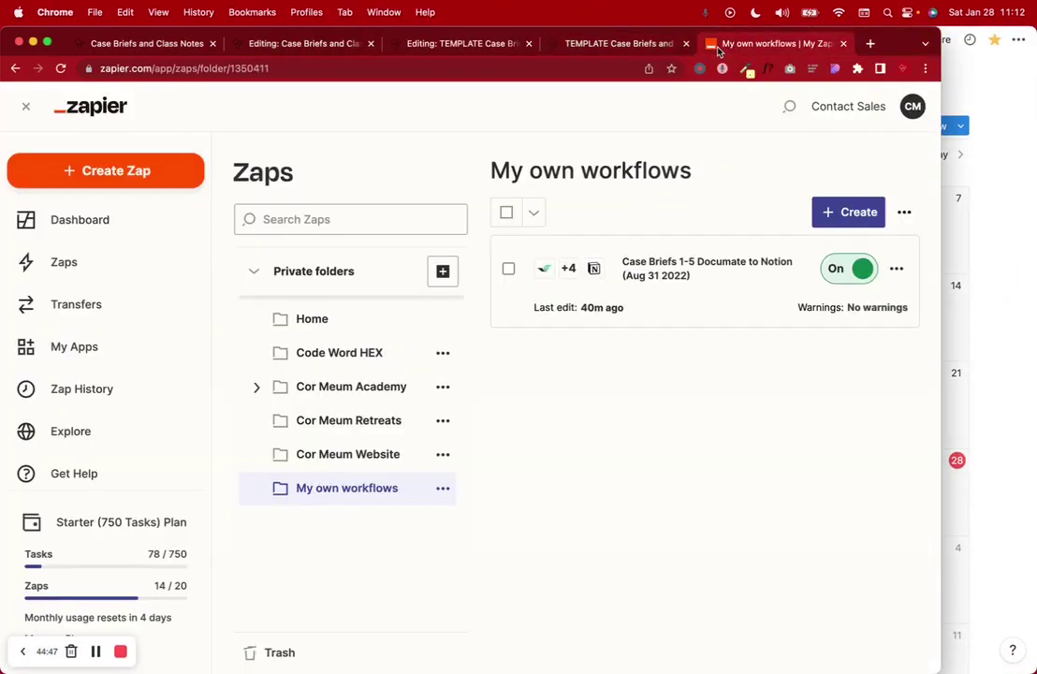
click(633, 47)
scroll(590, 340, up, 5)
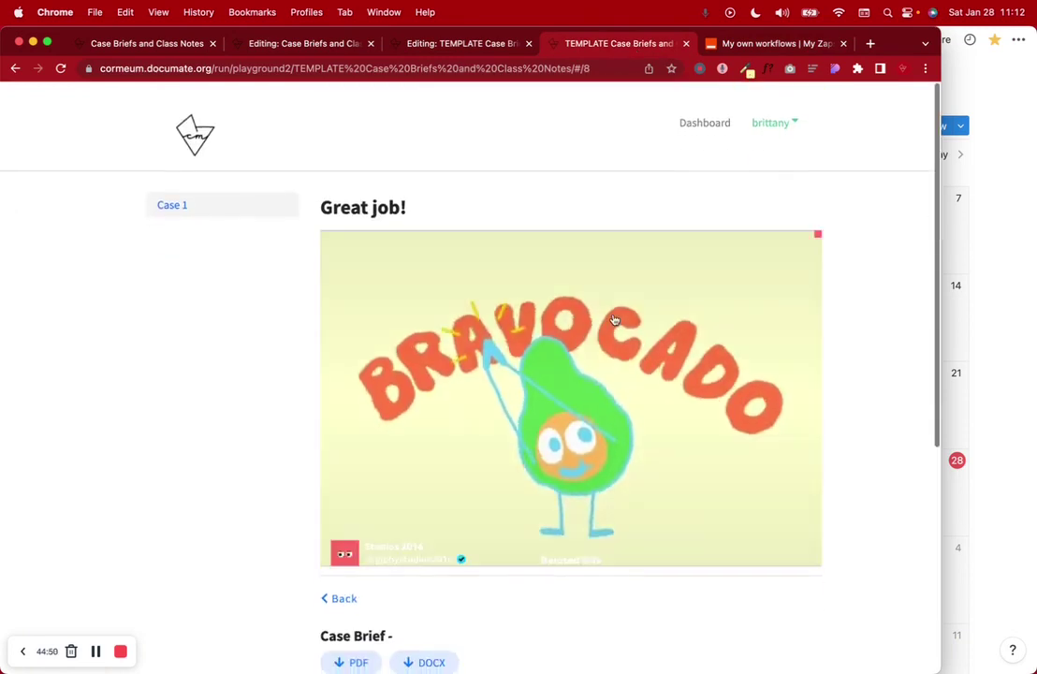
click(975, 77)
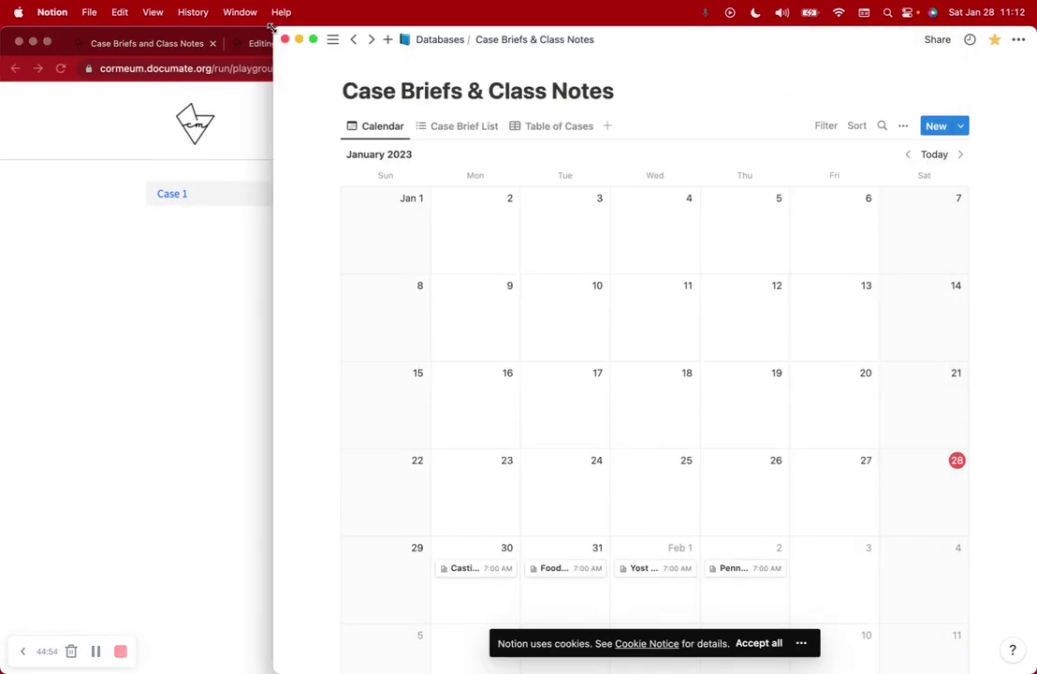
click(140, 214)
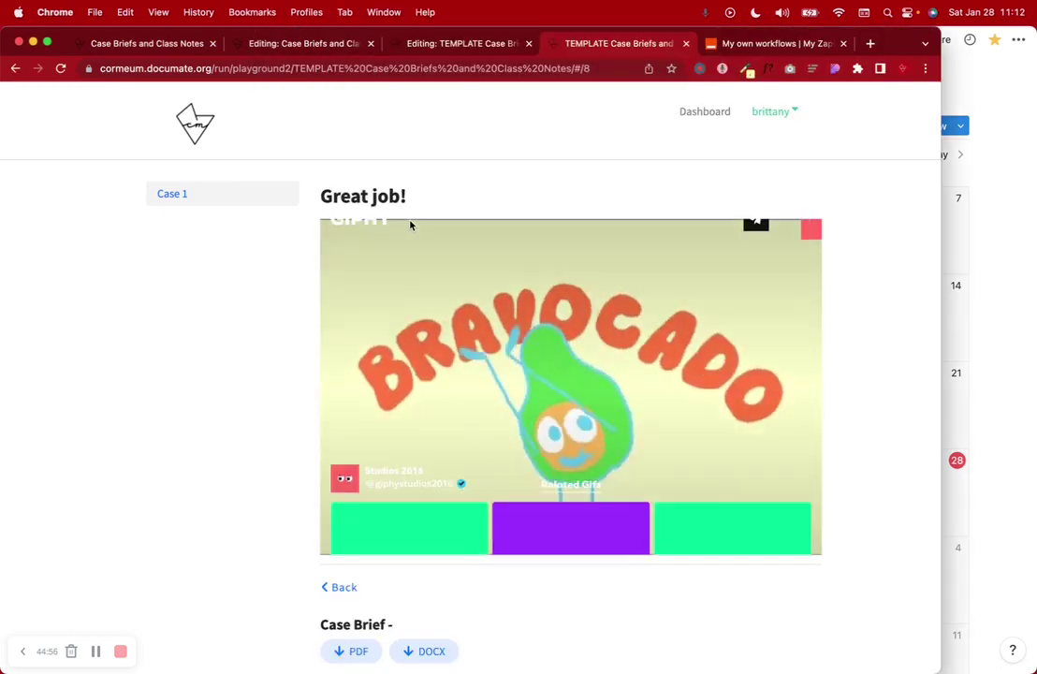
Step: Leave the completion page for the dashboard and view the TEMPLATE Case Briefs and Class Notes records in the Data Manager
scroll(410, 224, down, 3)
scroll(553, 319, up, 5)
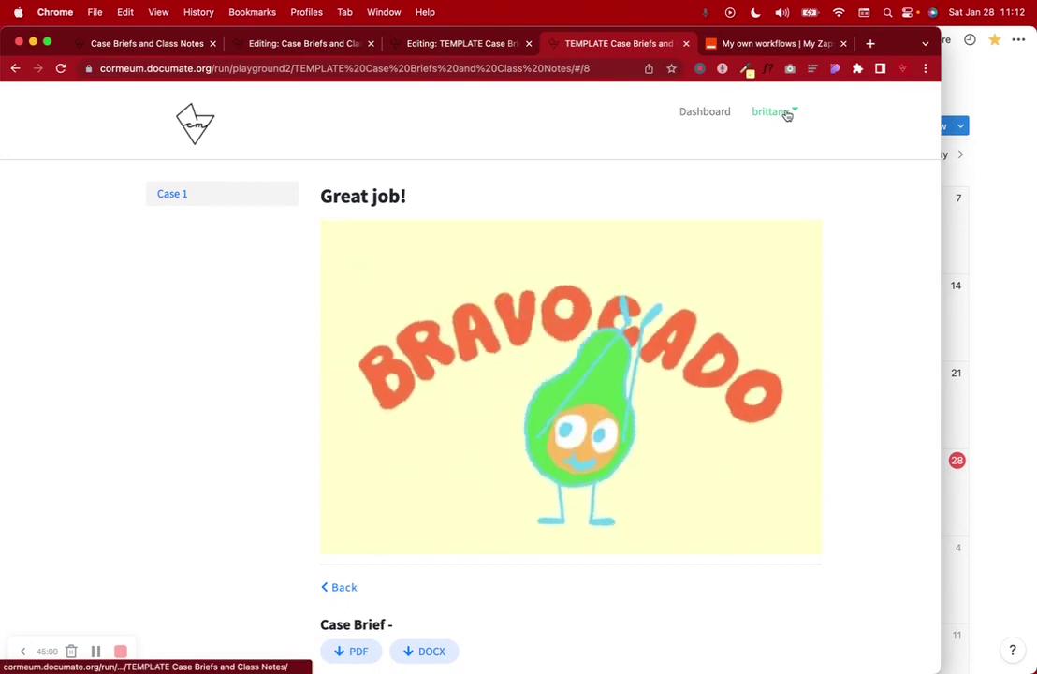
click(707, 112)
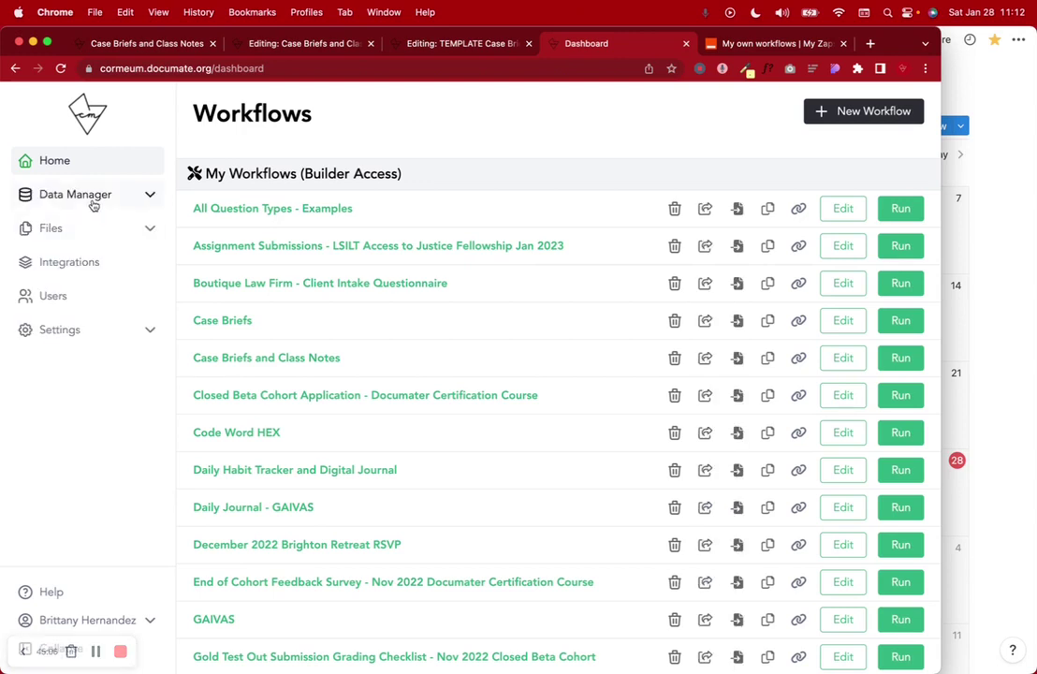
click(90, 197)
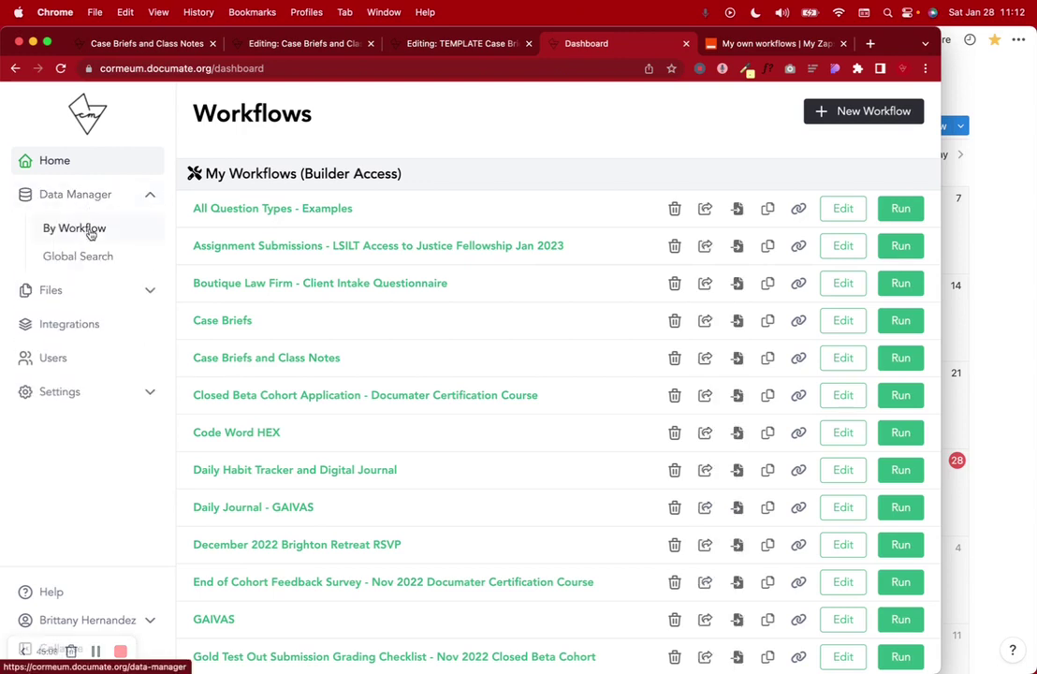
click(90, 231)
click(374, 114)
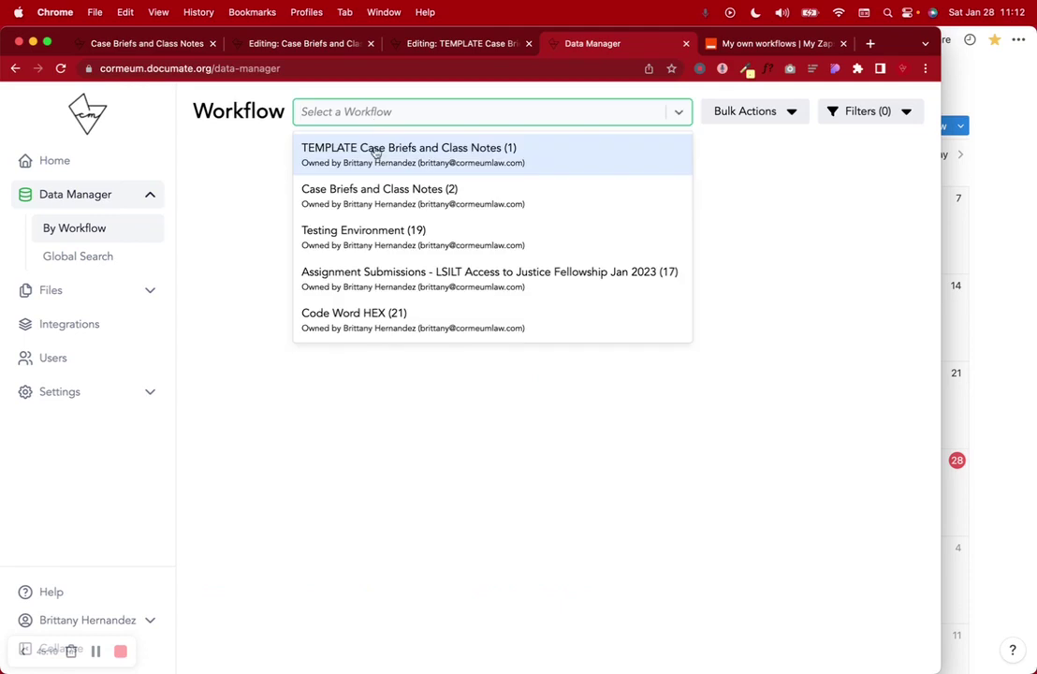
click(375, 153)
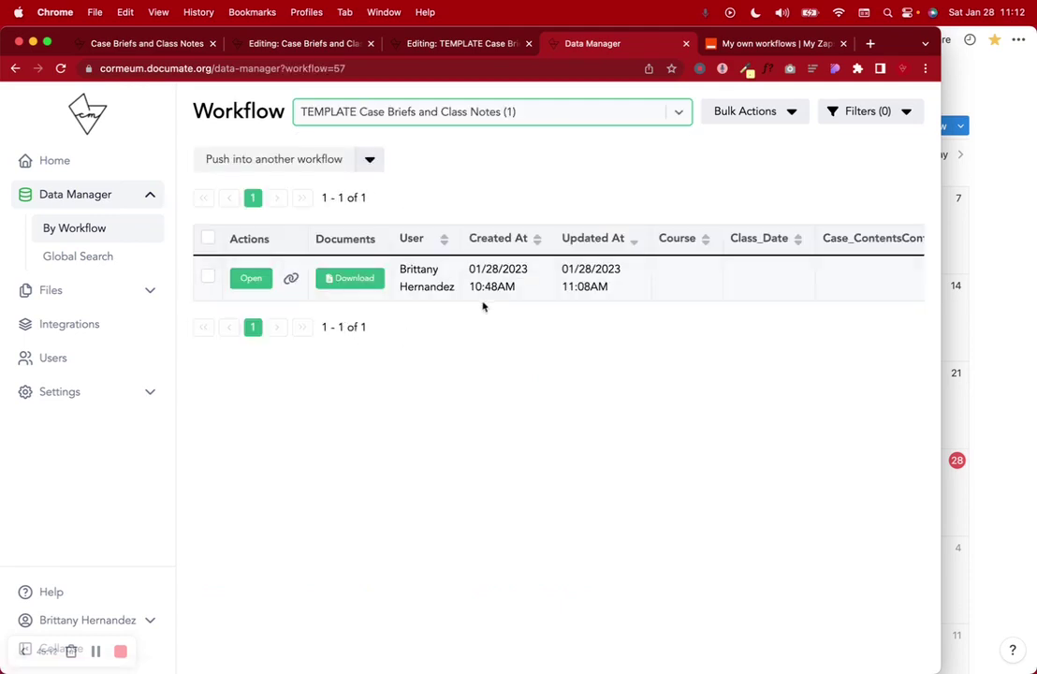
Step: Show the Case Briefs and Class Notes workflow's records in the Data Manager and examine their columns
click(363, 114)
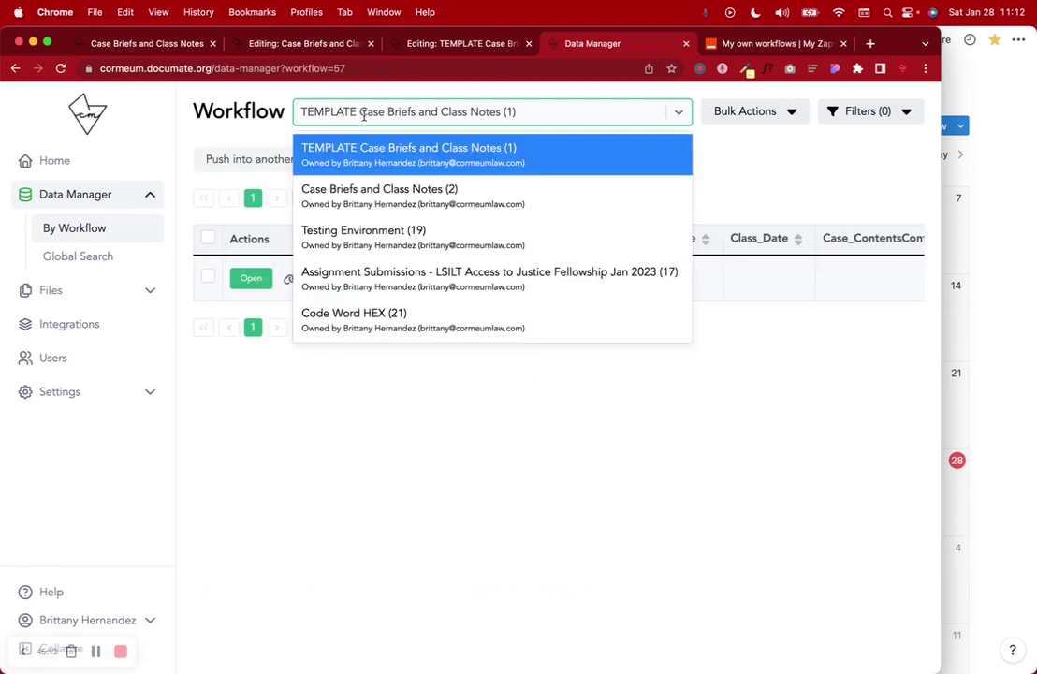
click(377, 188)
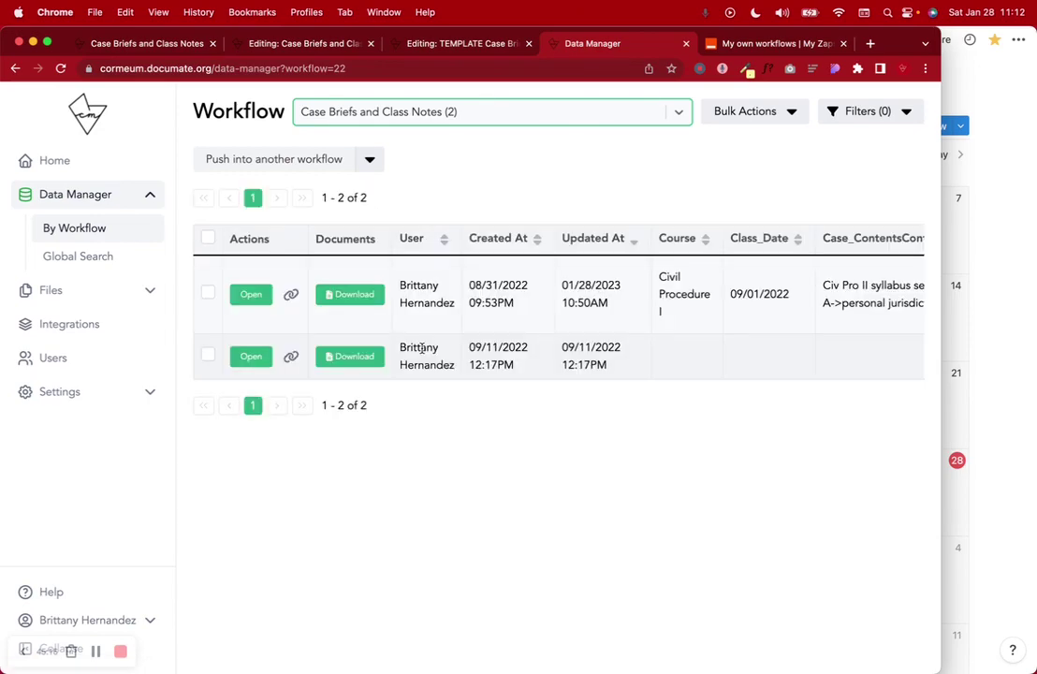
scroll(521, 326, right, 10)
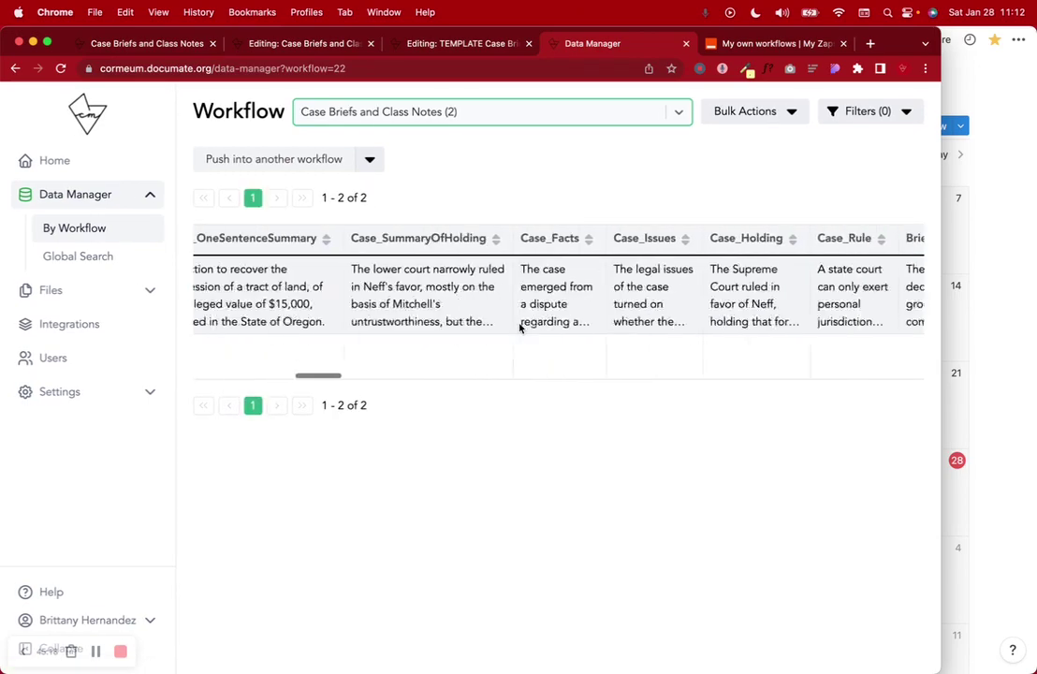
scroll(519, 327, right, 10)
scroll(519, 328, left, 10)
scroll(520, 328, left, 5)
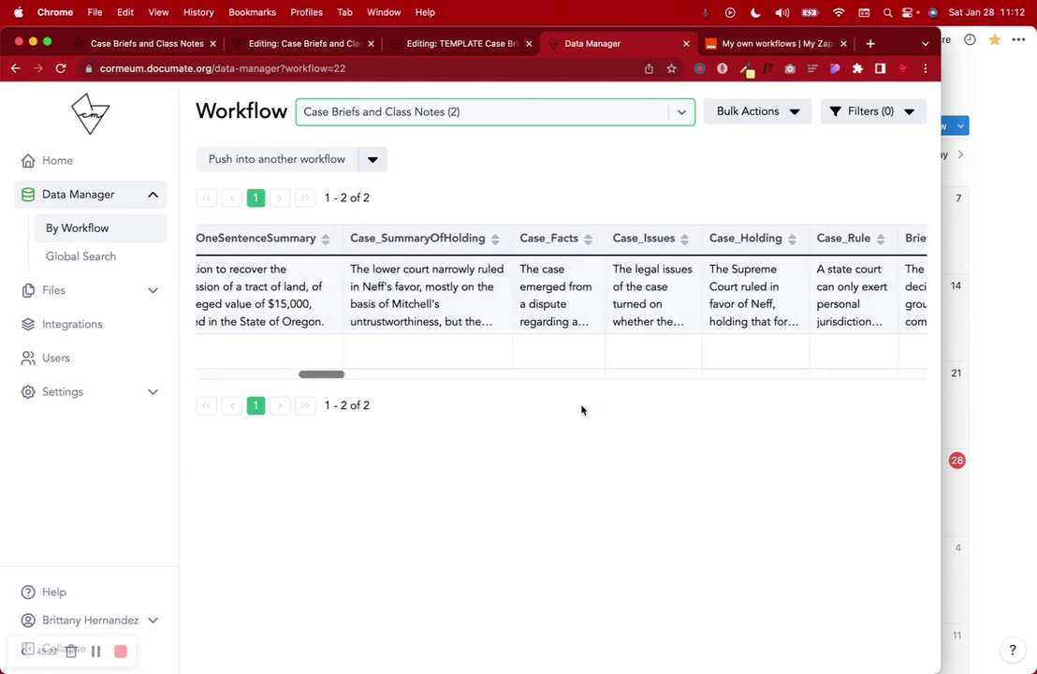
Step: Run TEMPLATE Case Briefs and Class Notes from the dashboard workflow list and look through its Case 1 questionnaire
click(62, 164)
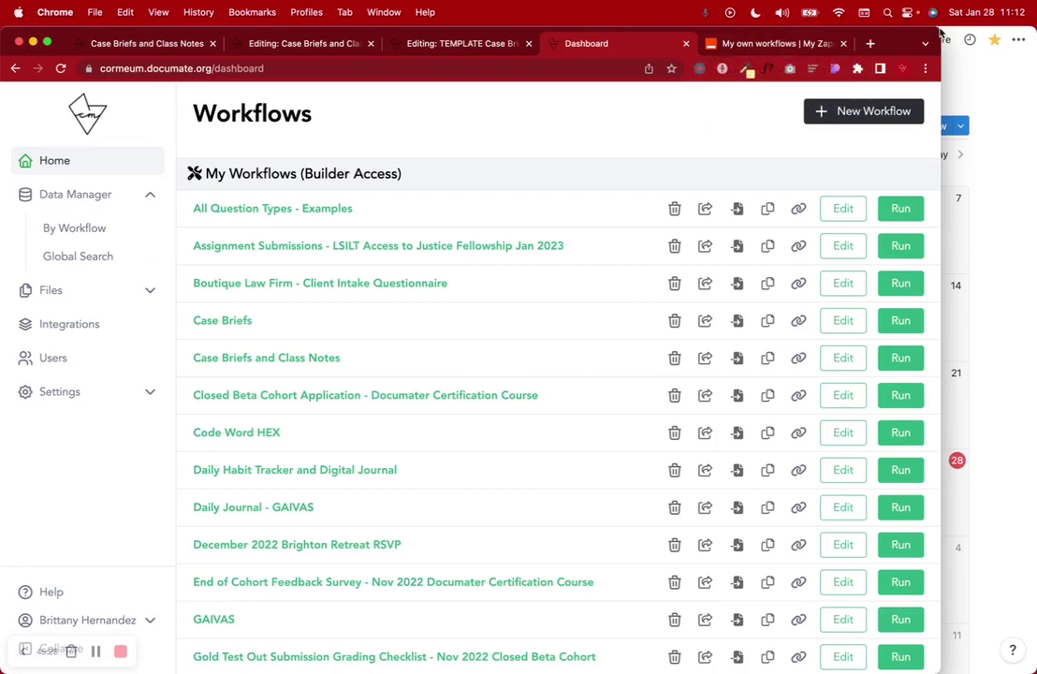
drag(943, 77, 1035, 76)
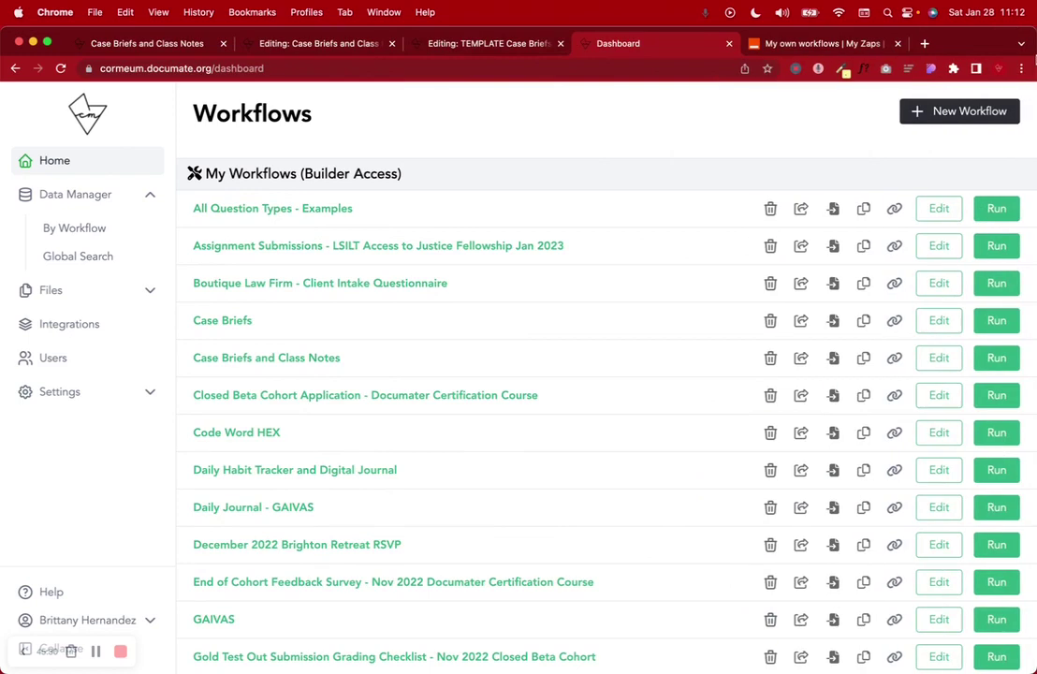
scroll(383, 457, down, 5)
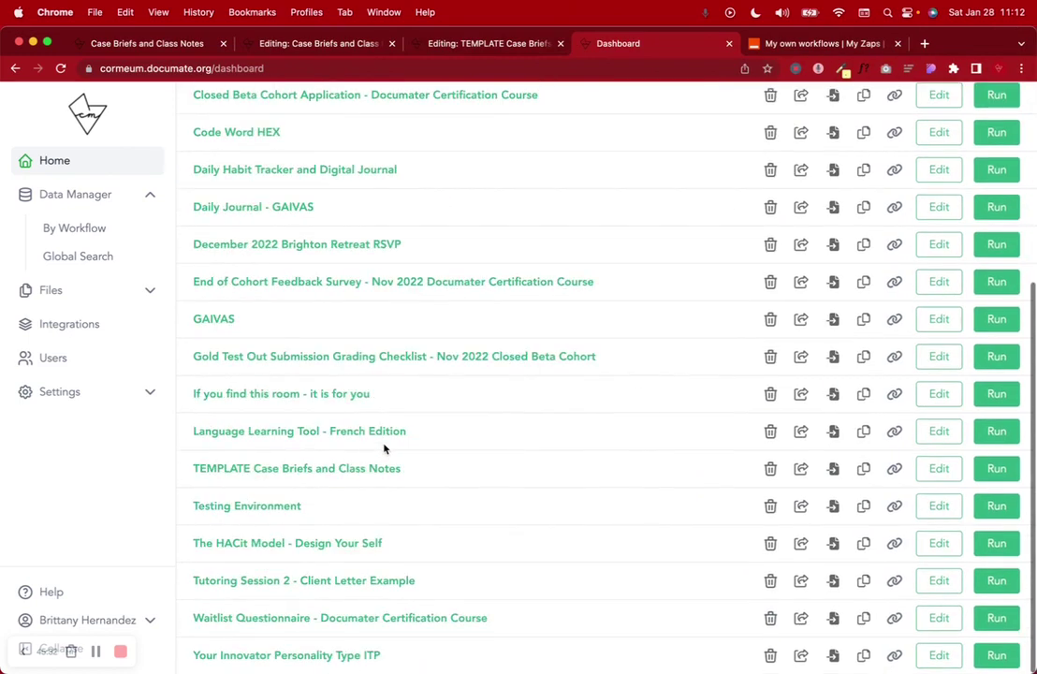
click(991, 471)
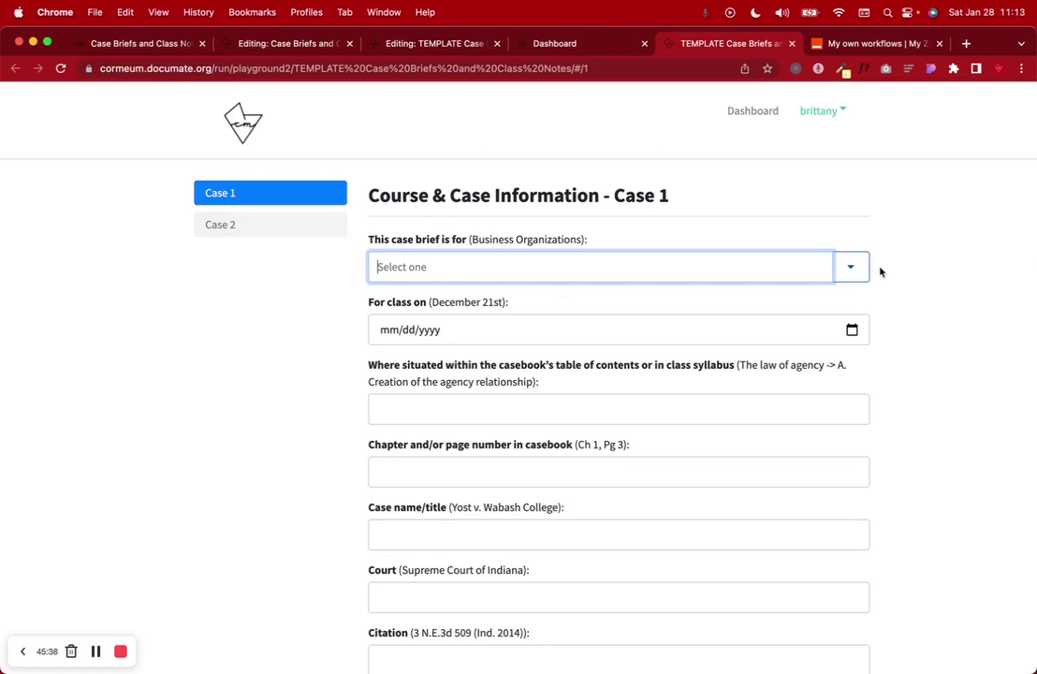
click(850, 267)
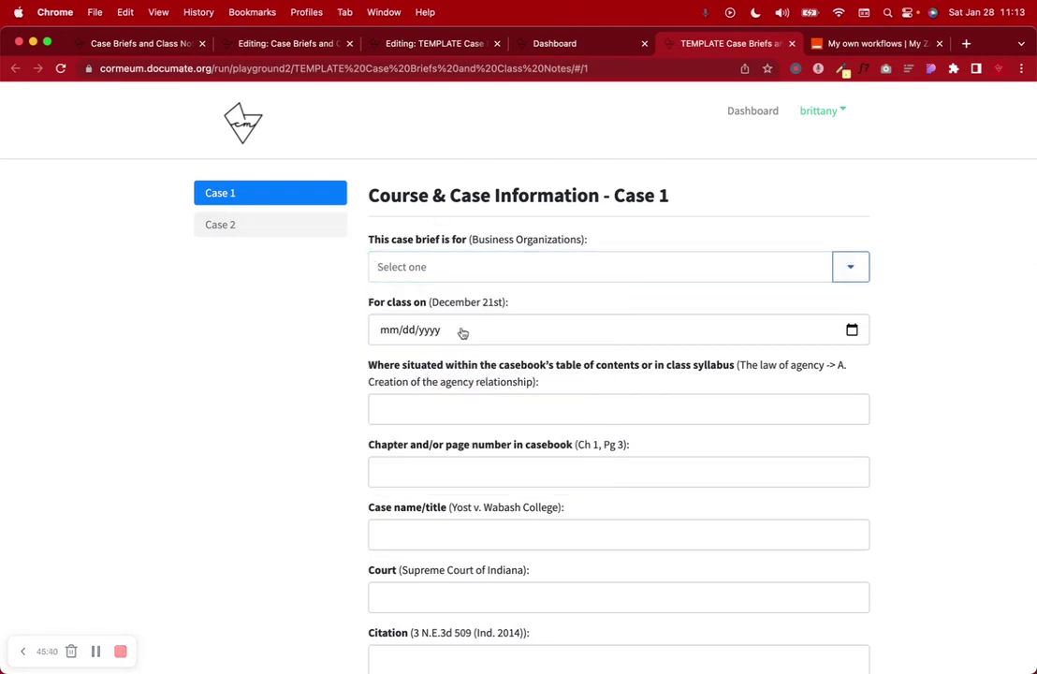
scroll(459, 510, down, 20)
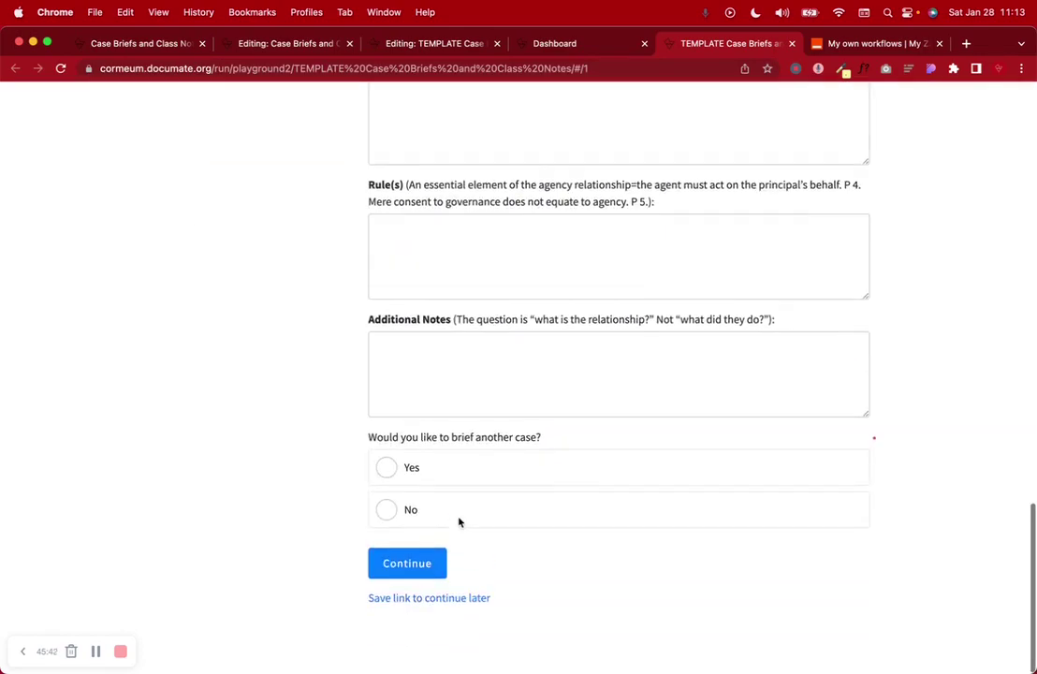
scroll(459, 522, up, 20)
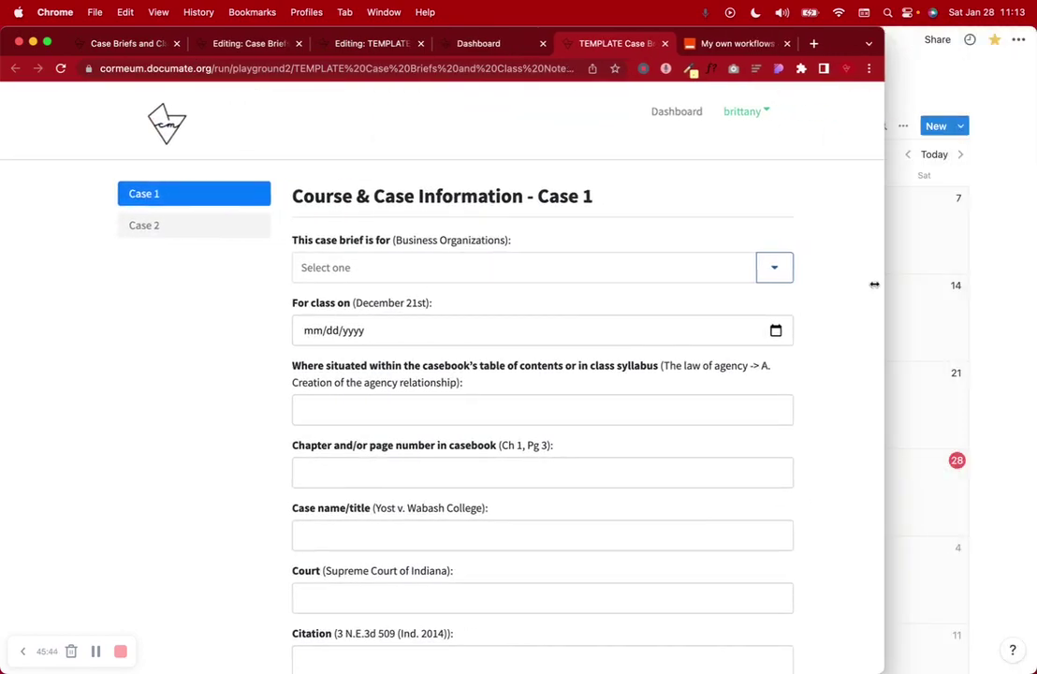
Step: Switch to Notion at full width and read the Castillo and Food Lion case entries from the calendar, closing each
click(974, 238)
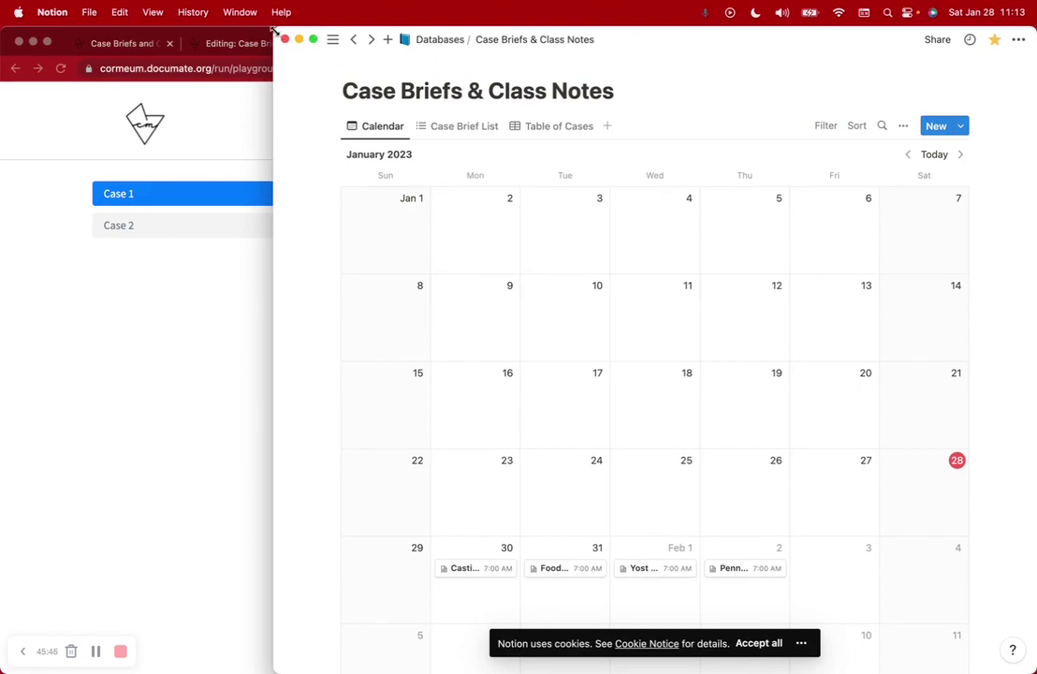
drag(274, 31, 2, 28)
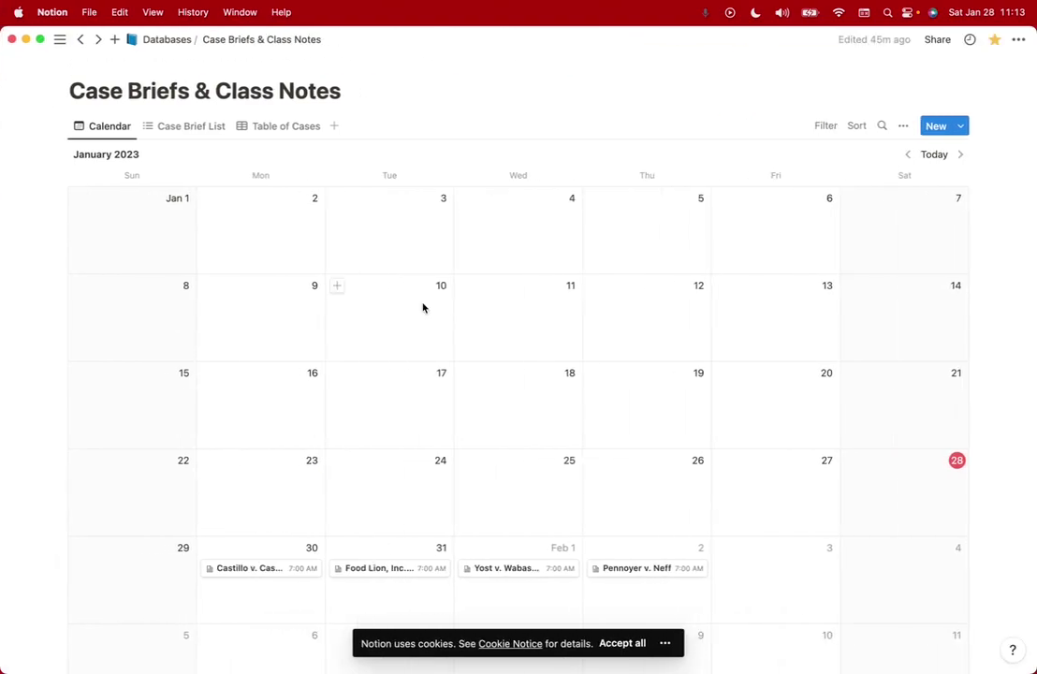
click(270, 572)
scroll(525, 445, down, 15)
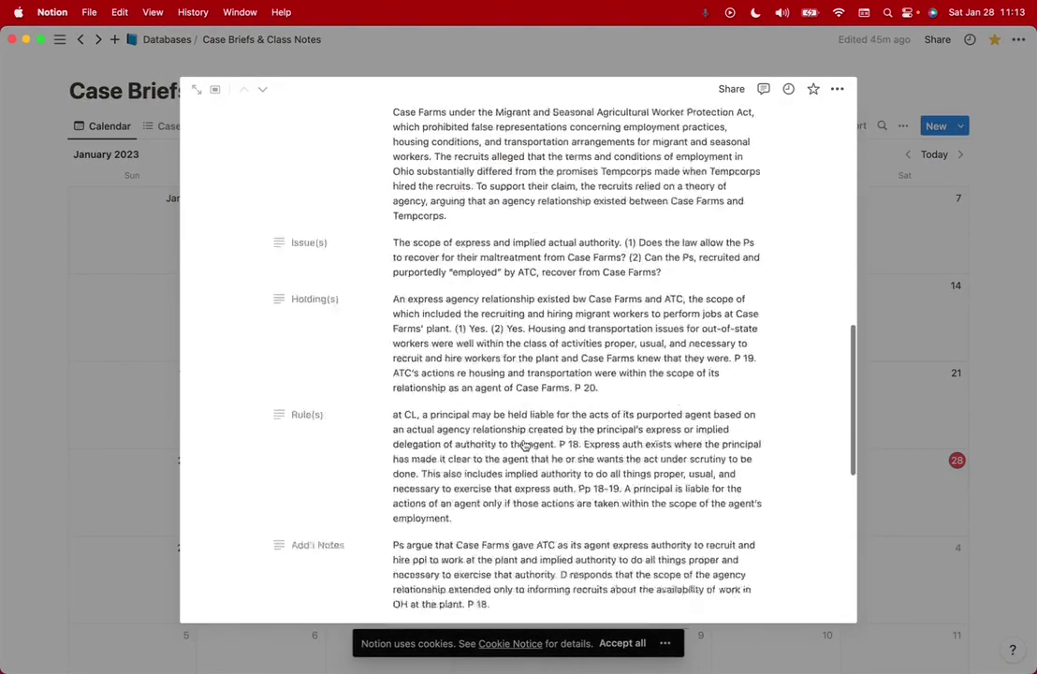
click(108, 434)
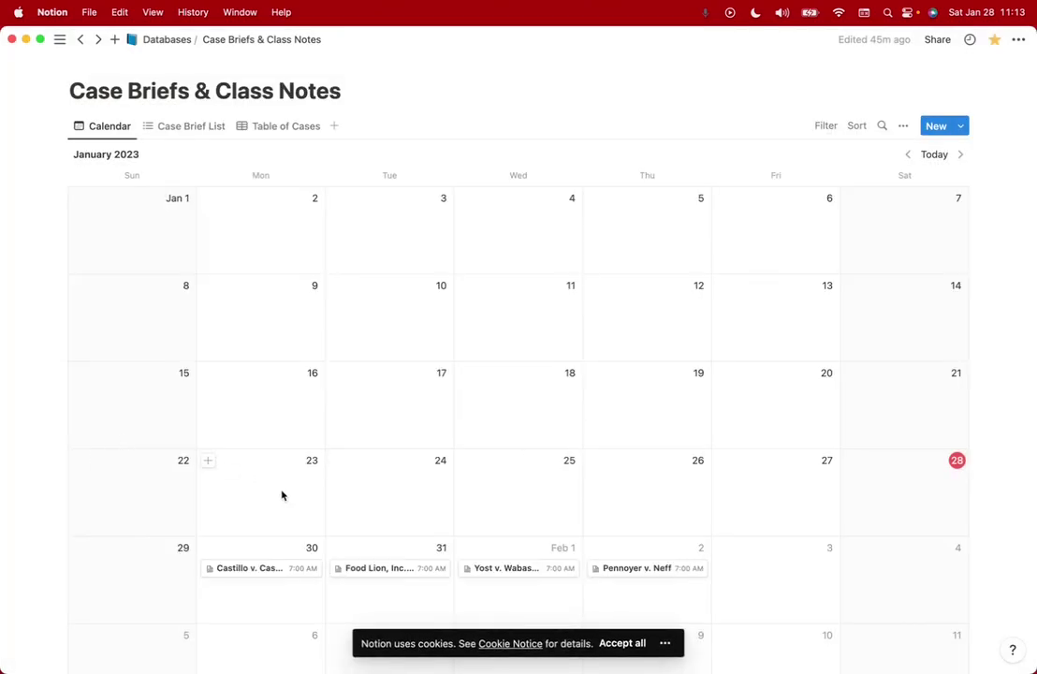
click(384, 570)
scroll(489, 433, down, 15)
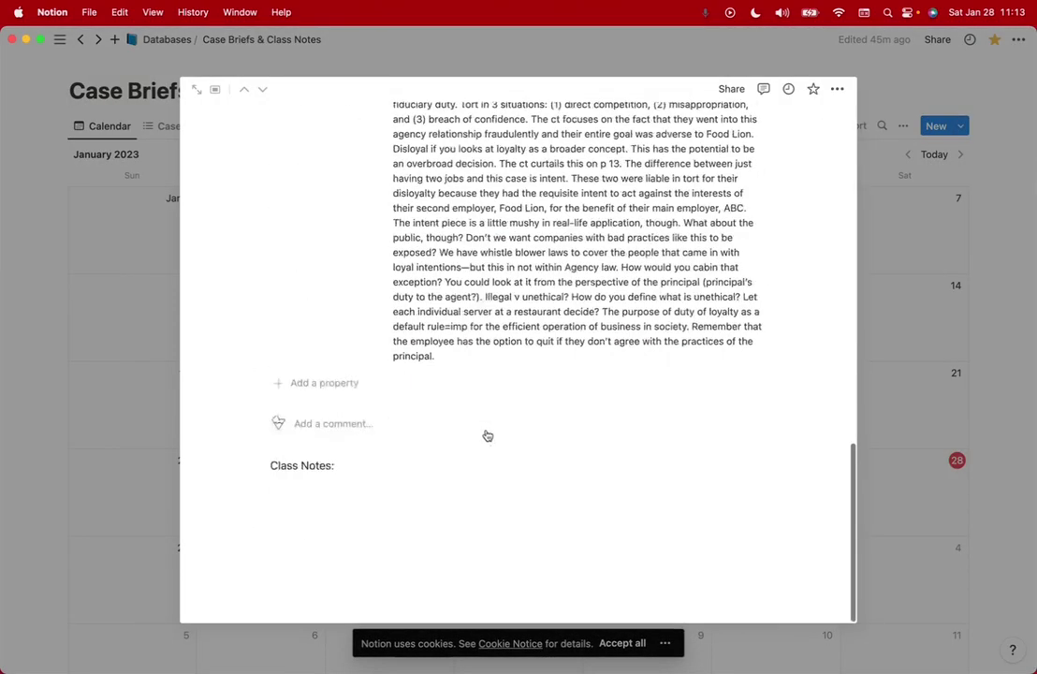
click(132, 487)
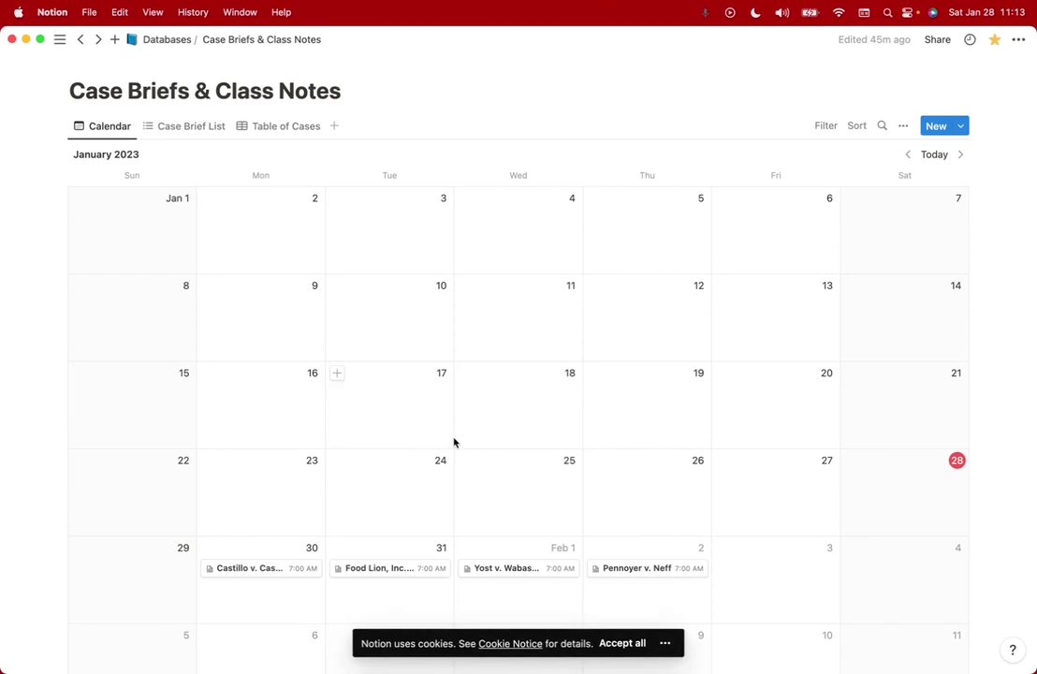
Step: View the database's Case Brief List and Table of Cases, returning to the Calendar view
click(182, 125)
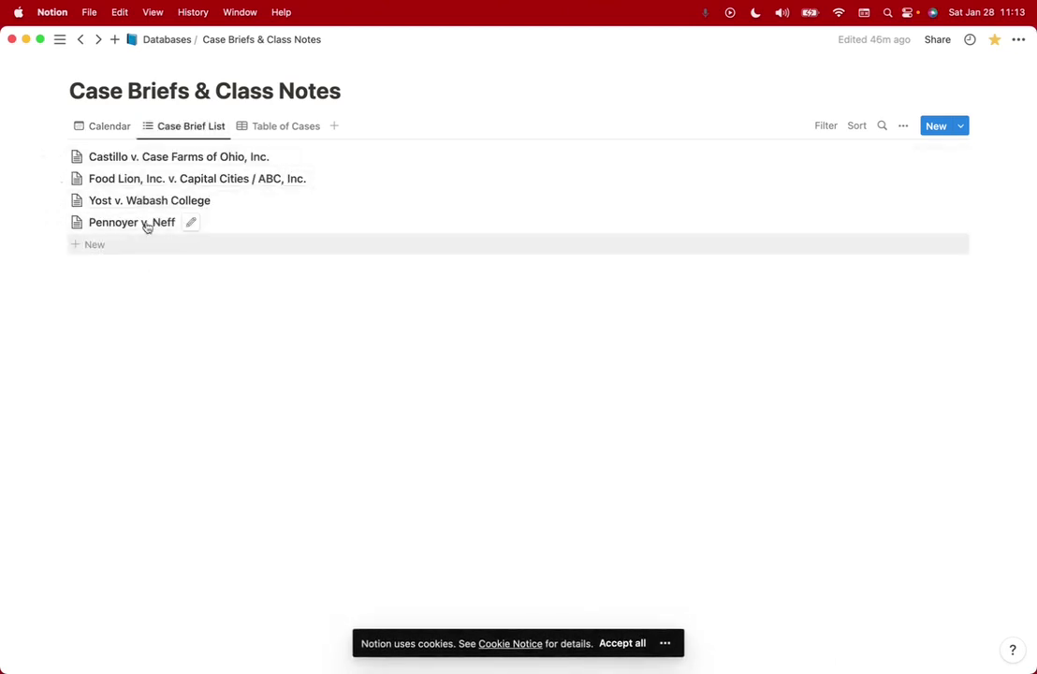
click(278, 127)
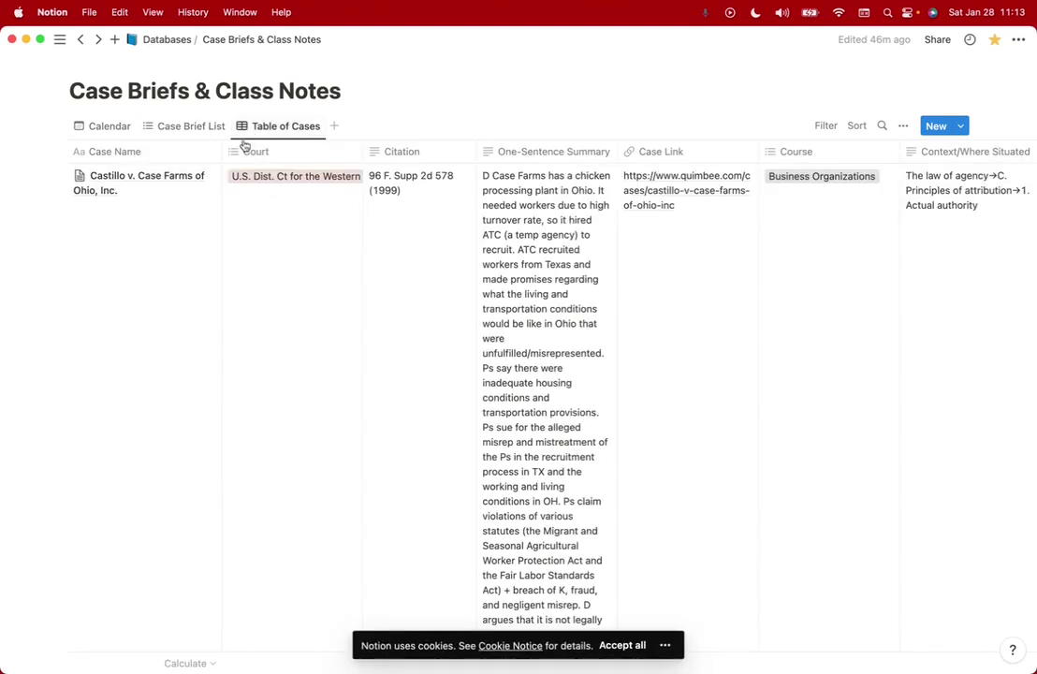
click(109, 126)
Step: Compare the Notion calendar side by side with the running template, and widen the Notion window again
mouse_move(4, 103)
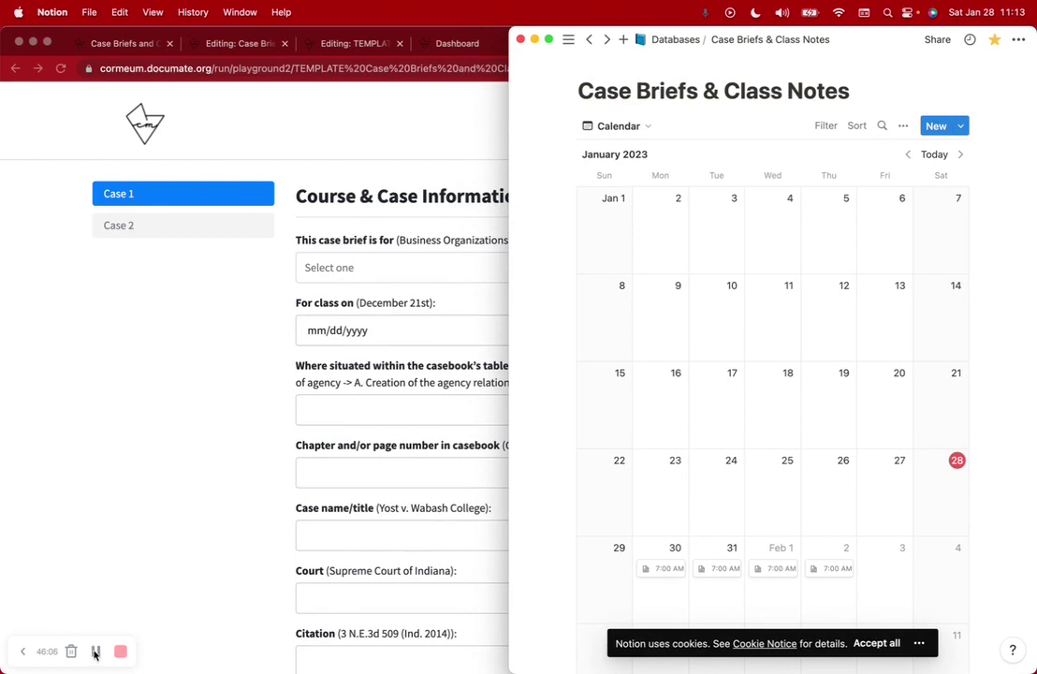
key(super+Tab)
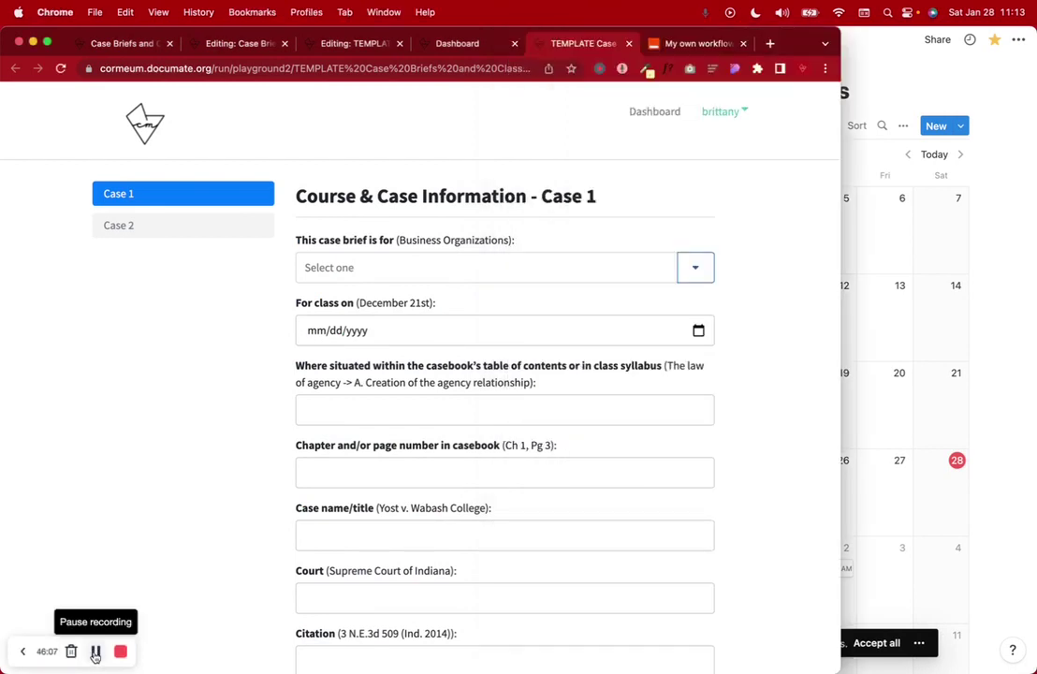
click(900, 79)
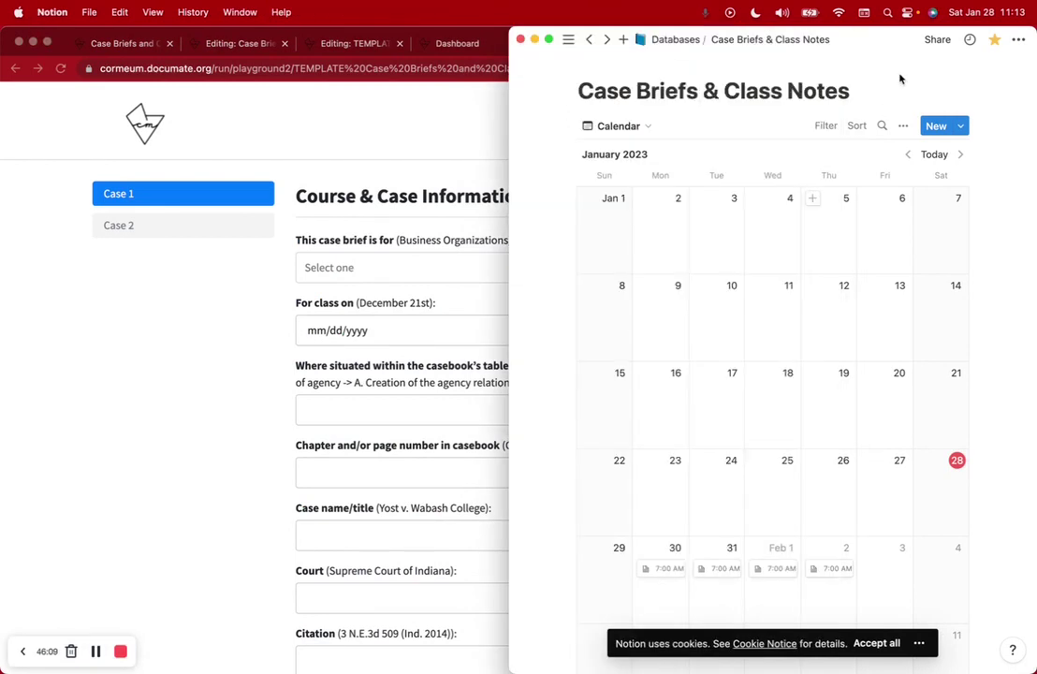
drag(509, 100, 41, 85)
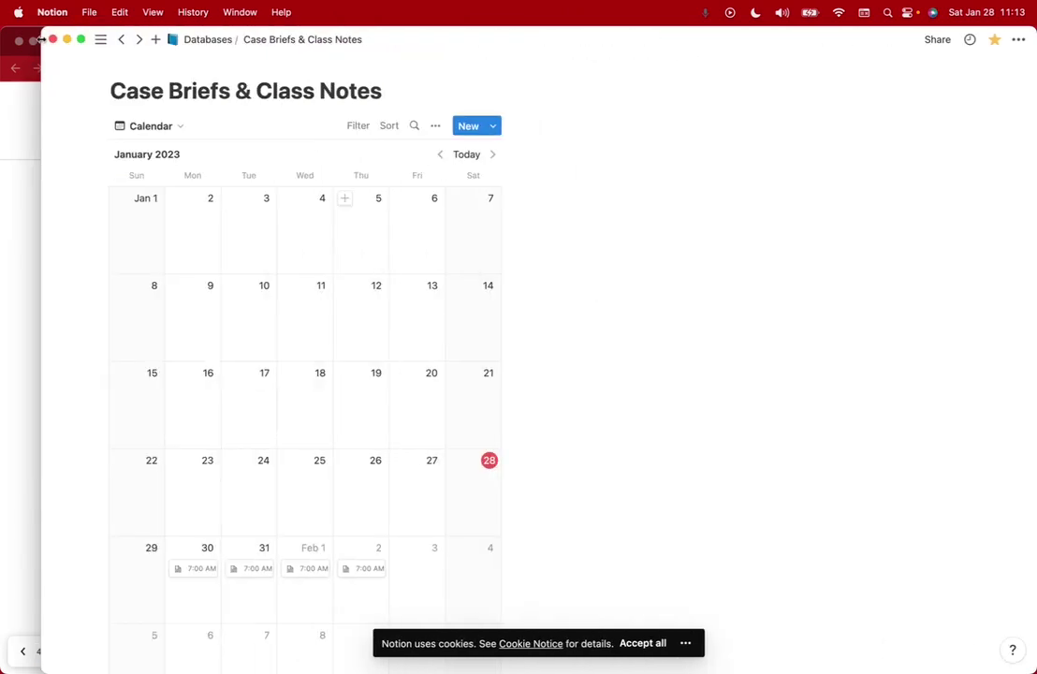
mouse_move(101, 41)
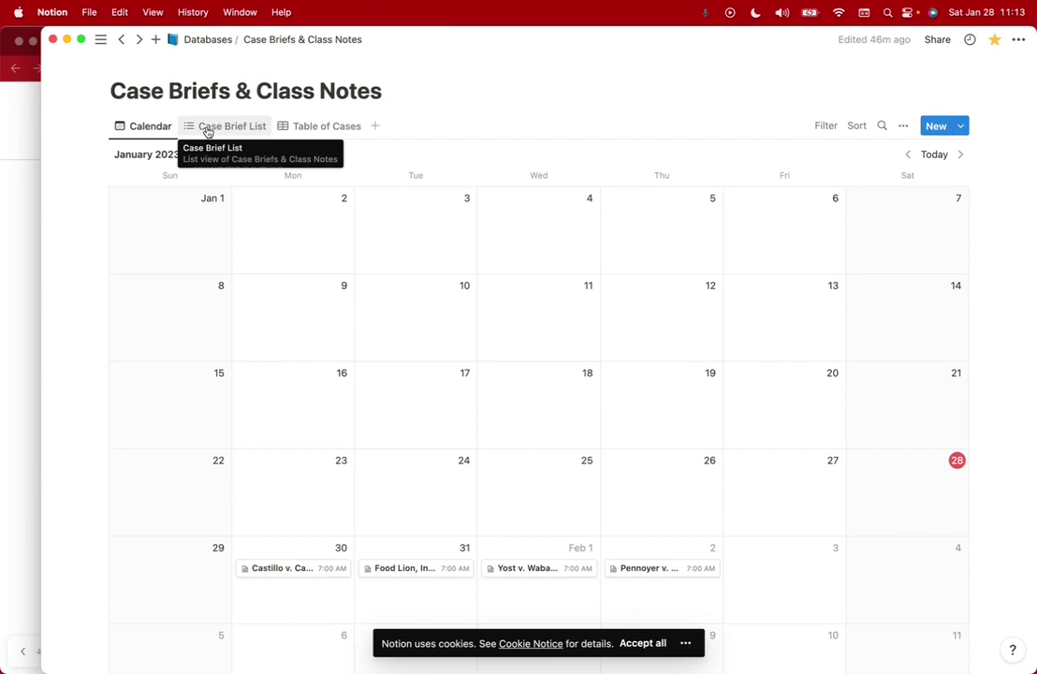
Step: Examine the Table of Cases from Case Name through Created time, and return to Chrome
click(317, 131)
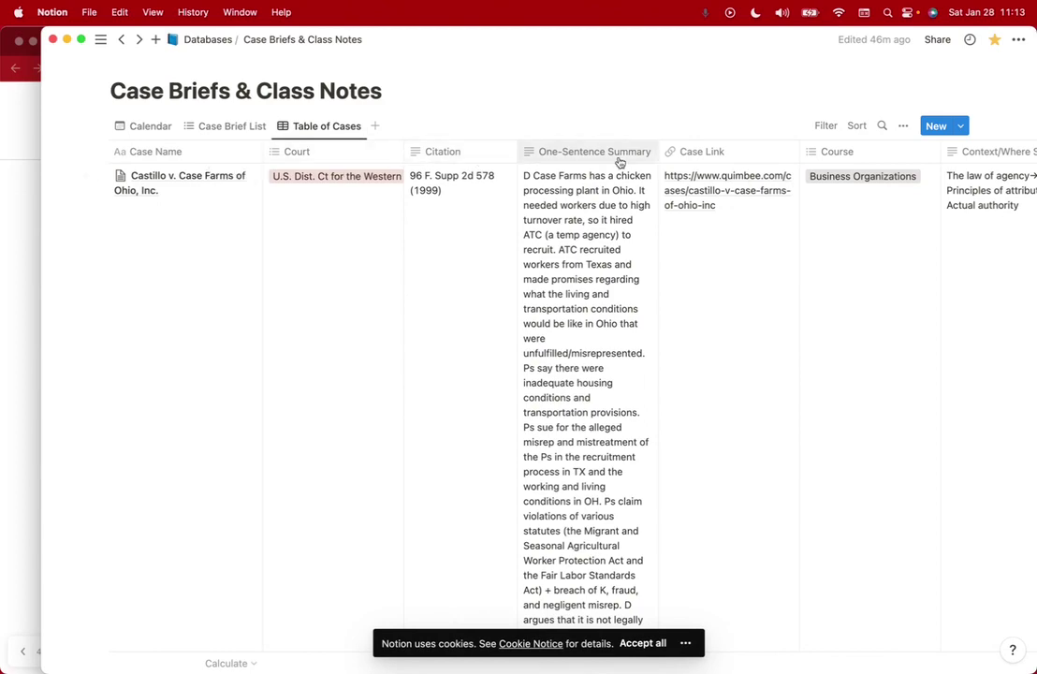
scroll(738, 157, right, 8)
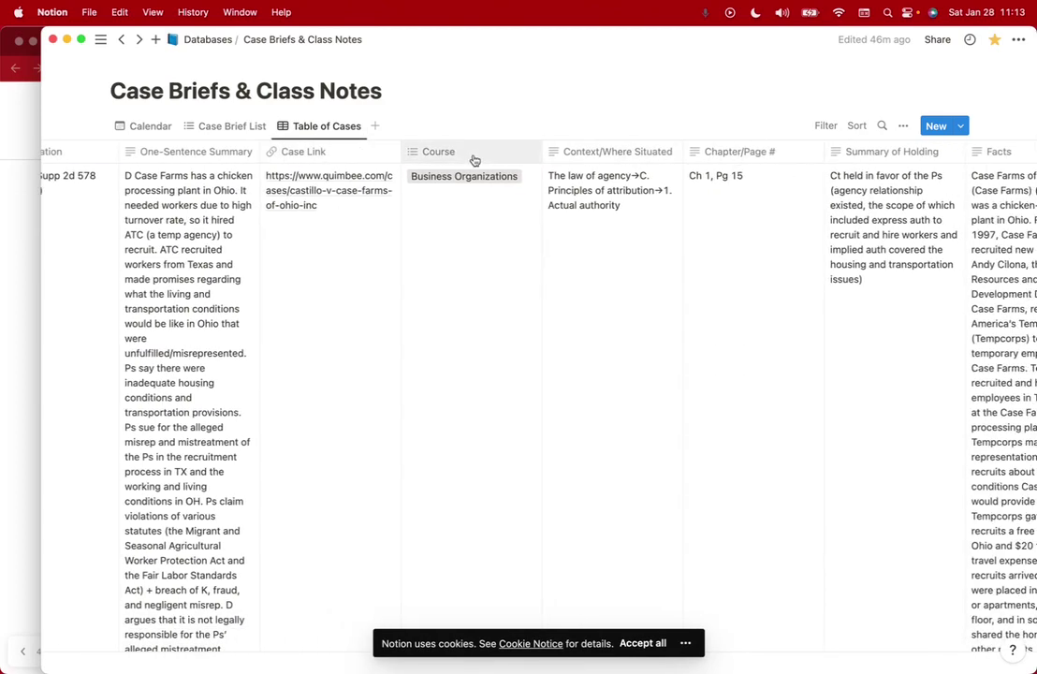
scroll(704, 159, right, 13)
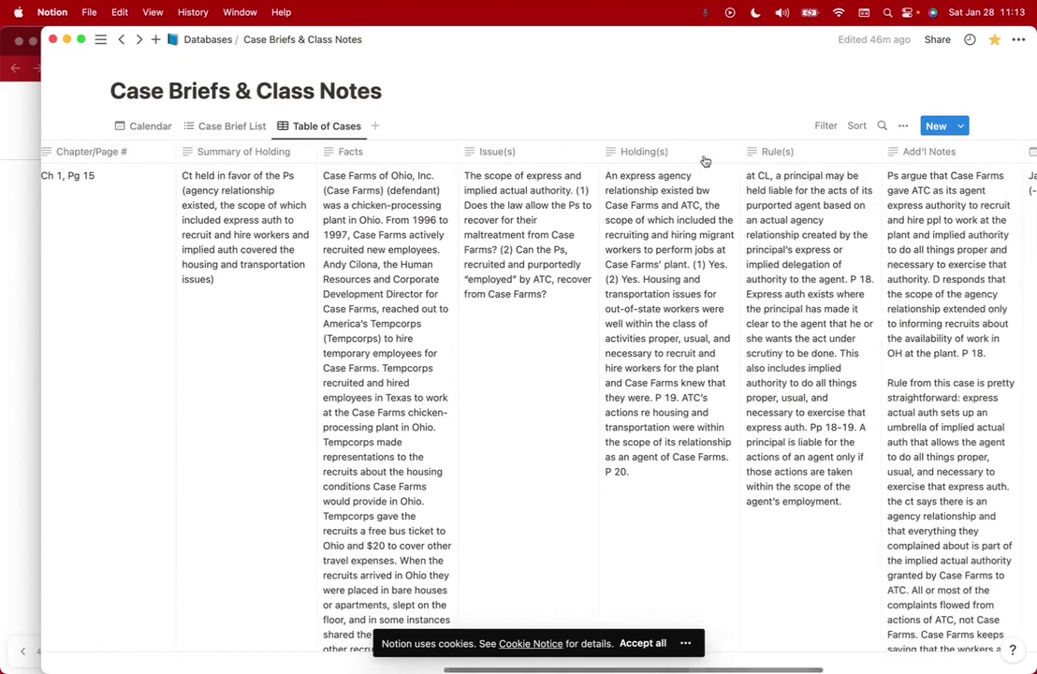
scroll(713, 178, right, 10)
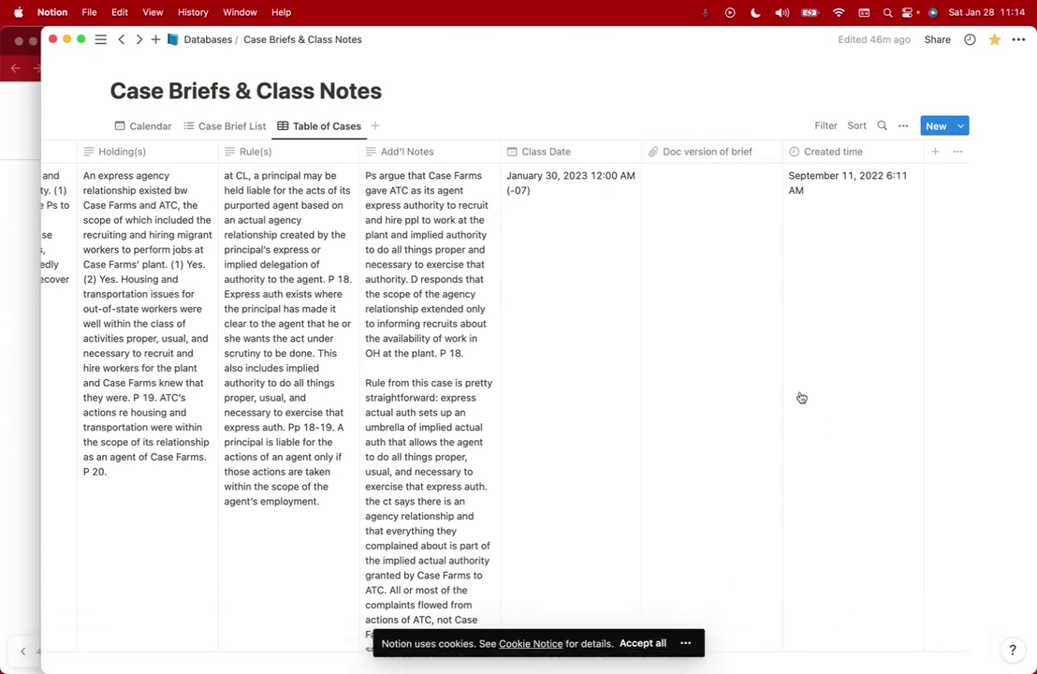
scroll(247, 338, left, 20)
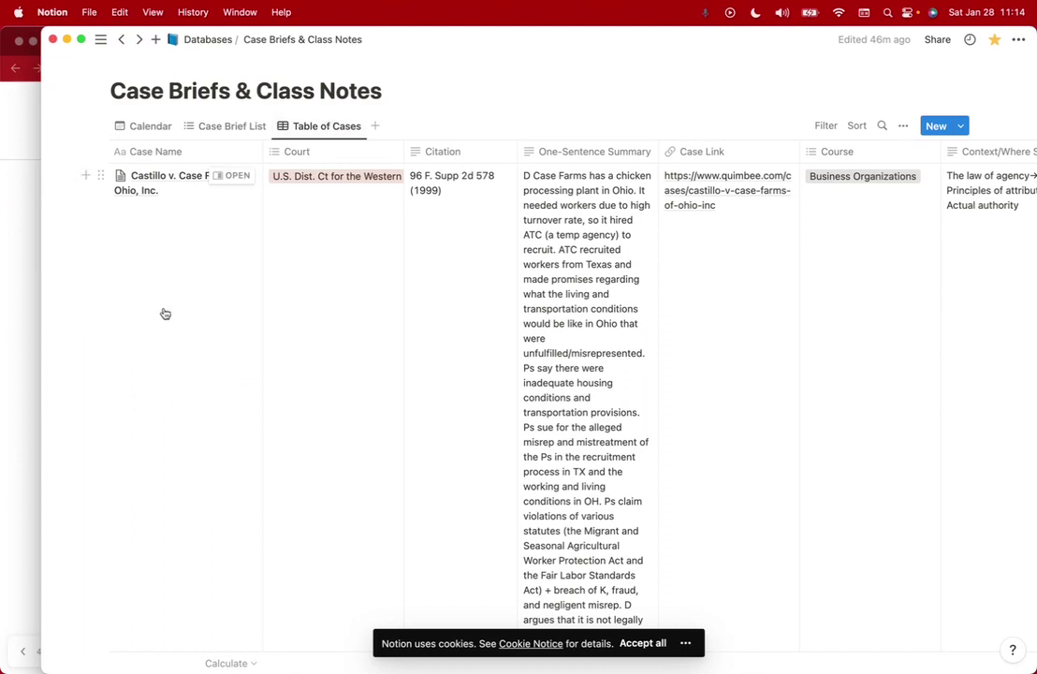
click(4, 380)
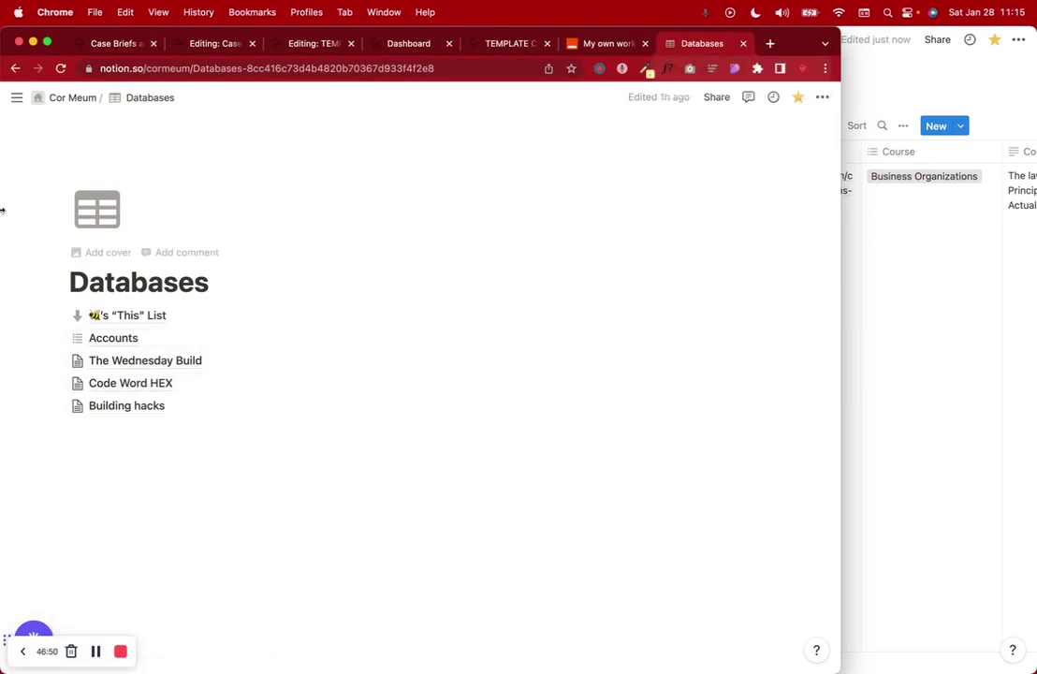
Step: Narrow the Notion app window to about half the screen and widen the Chrome window to full width
click(952, 362)
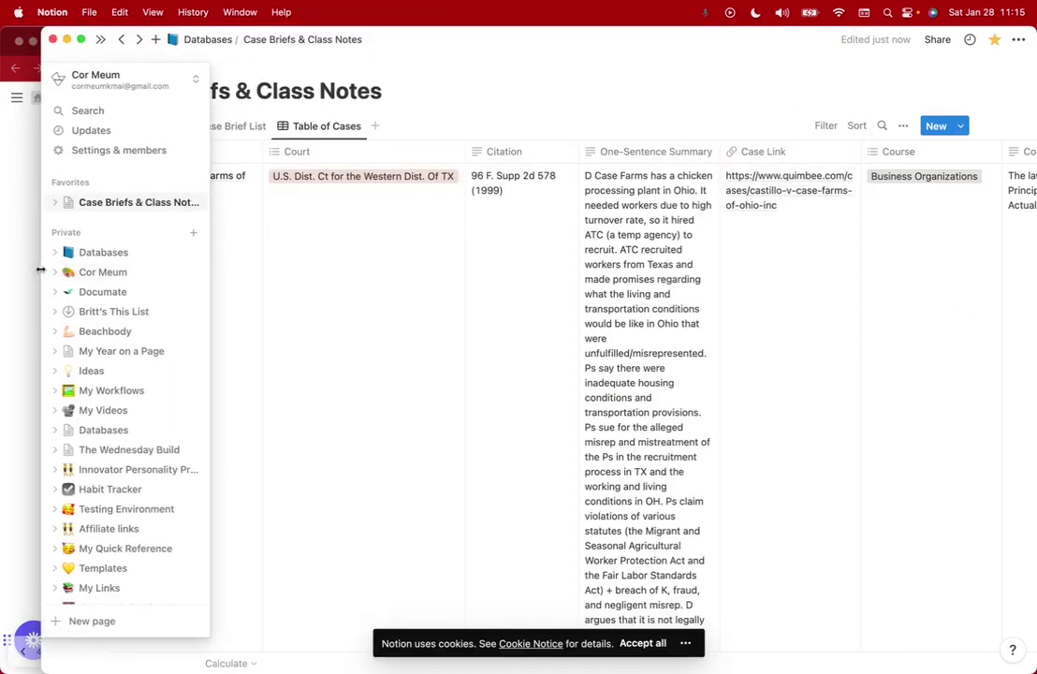
drag(45, 268, 510, 248)
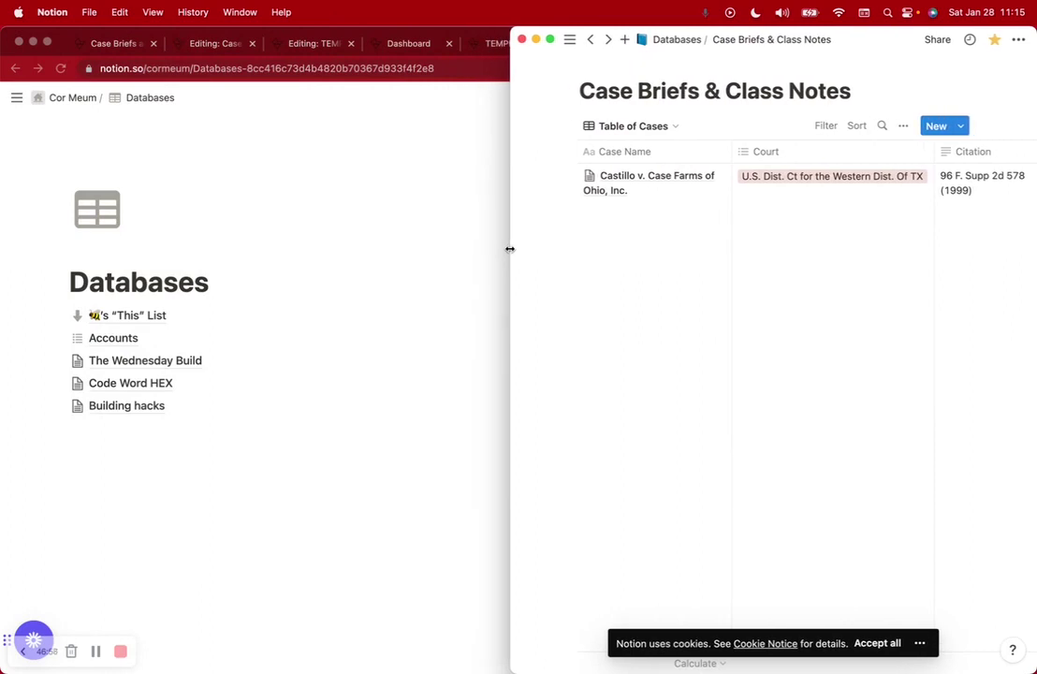
scroll(679, 261, right, 3)
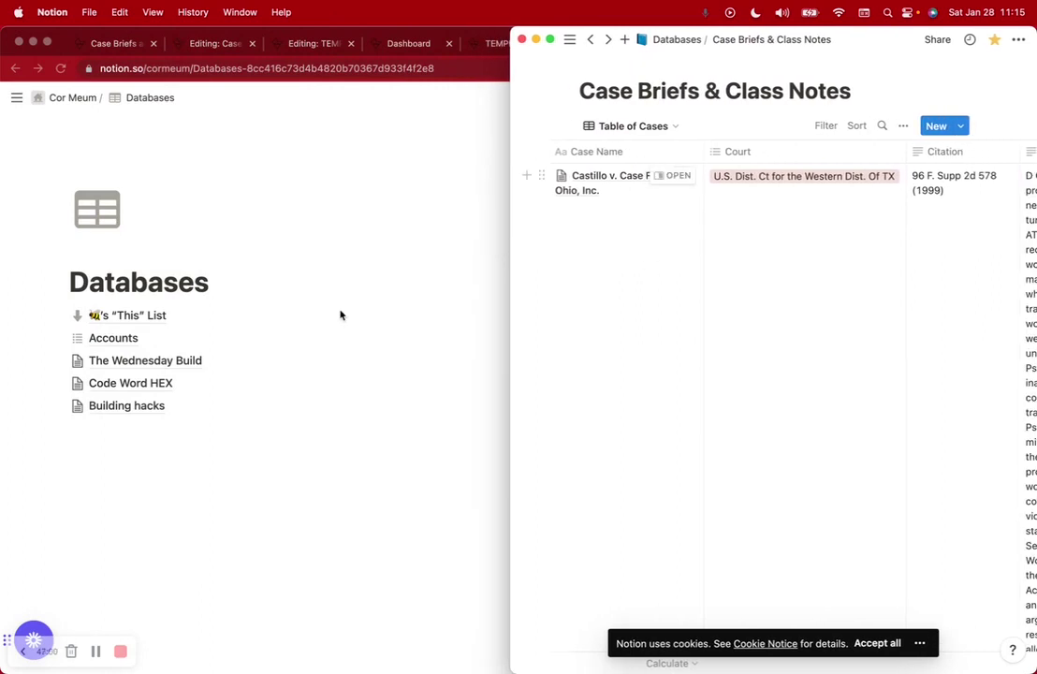
click(369, 296)
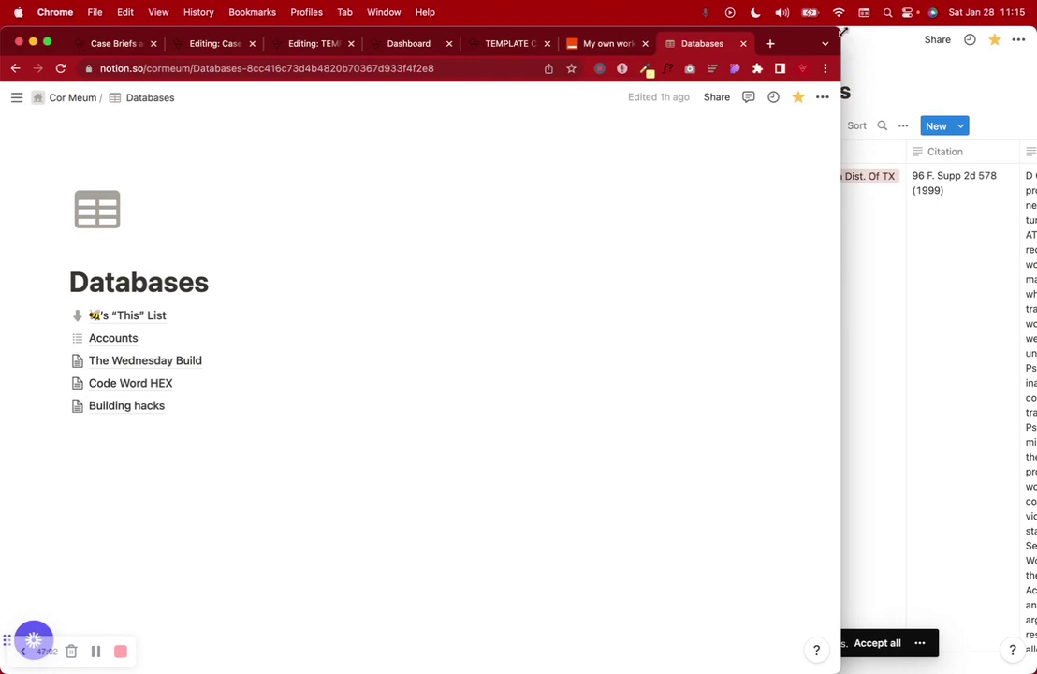
drag(837, 29, 1030, 7)
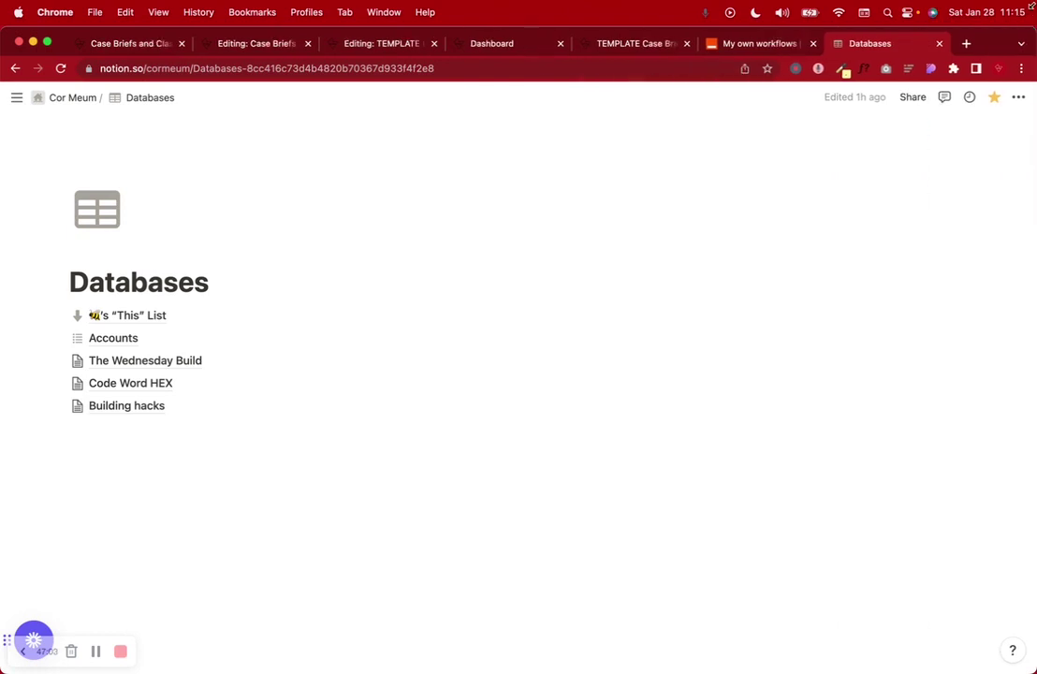
Step: Open the 🐝's Notes - LSILT Access to Justice Fellowship page and read through its expanded 🐝's-needz table
click(17, 97)
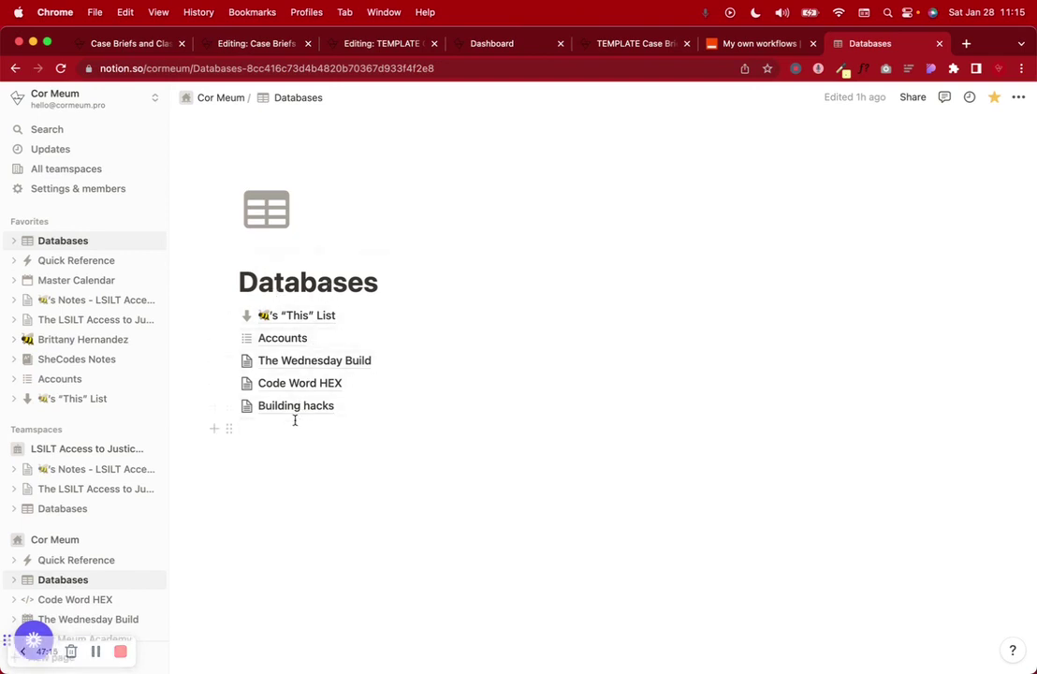
click(87, 301)
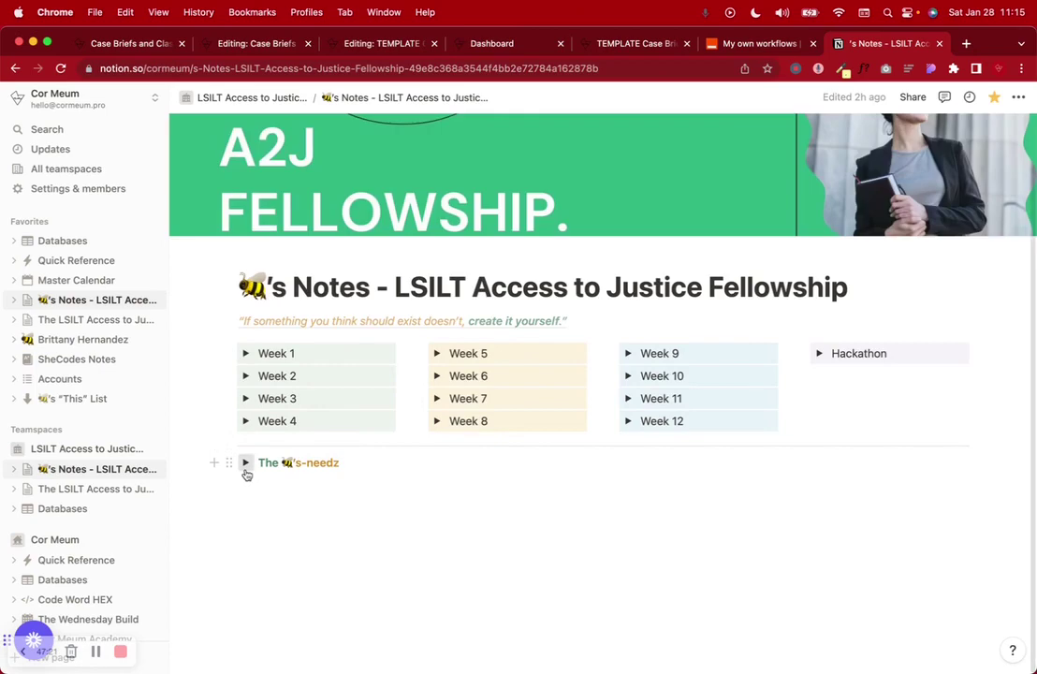
click(245, 465)
scroll(274, 470, down, 3)
scroll(274, 463, down, 5)
scroll(274, 464, up, 5)
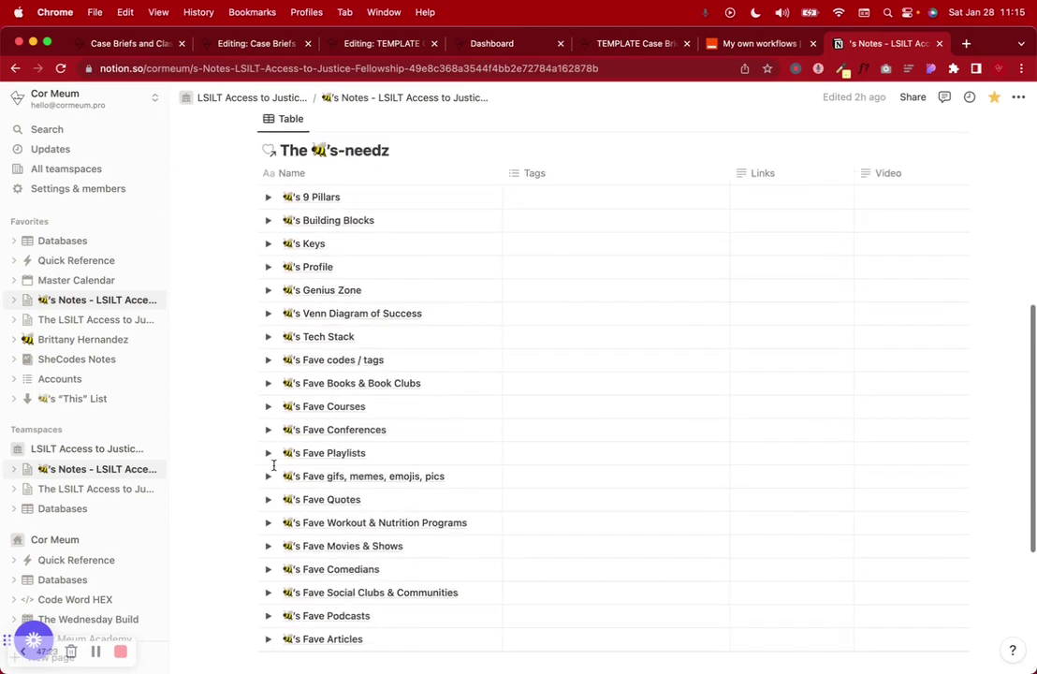
scroll(274, 470, up, 5)
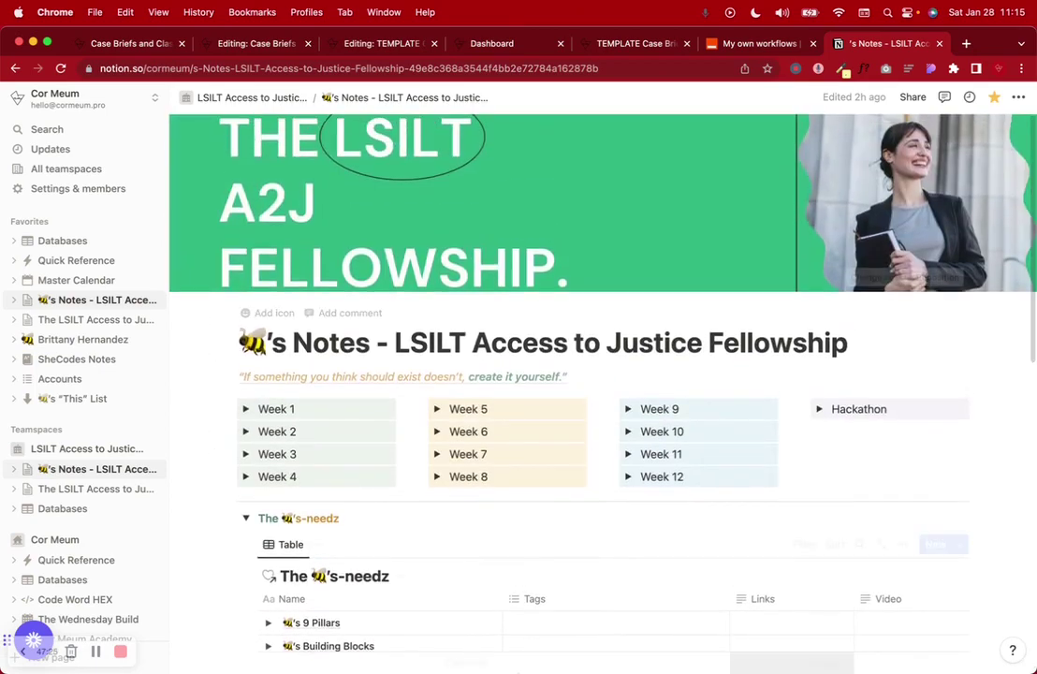
scroll(360, 392, down, 3)
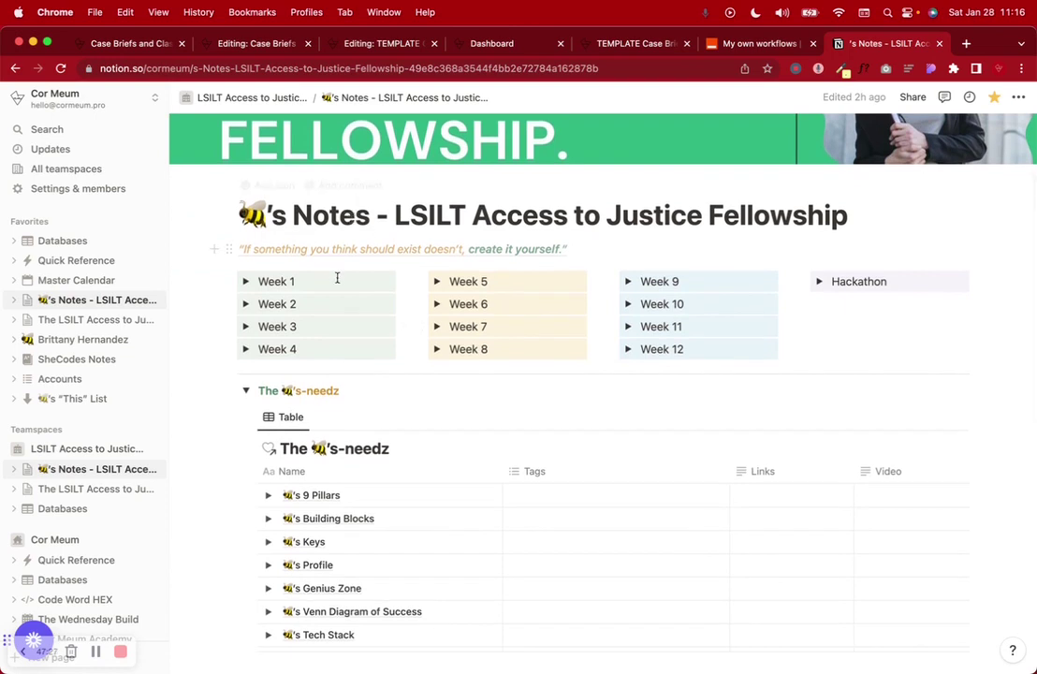
scroll(237, 460, down, 2)
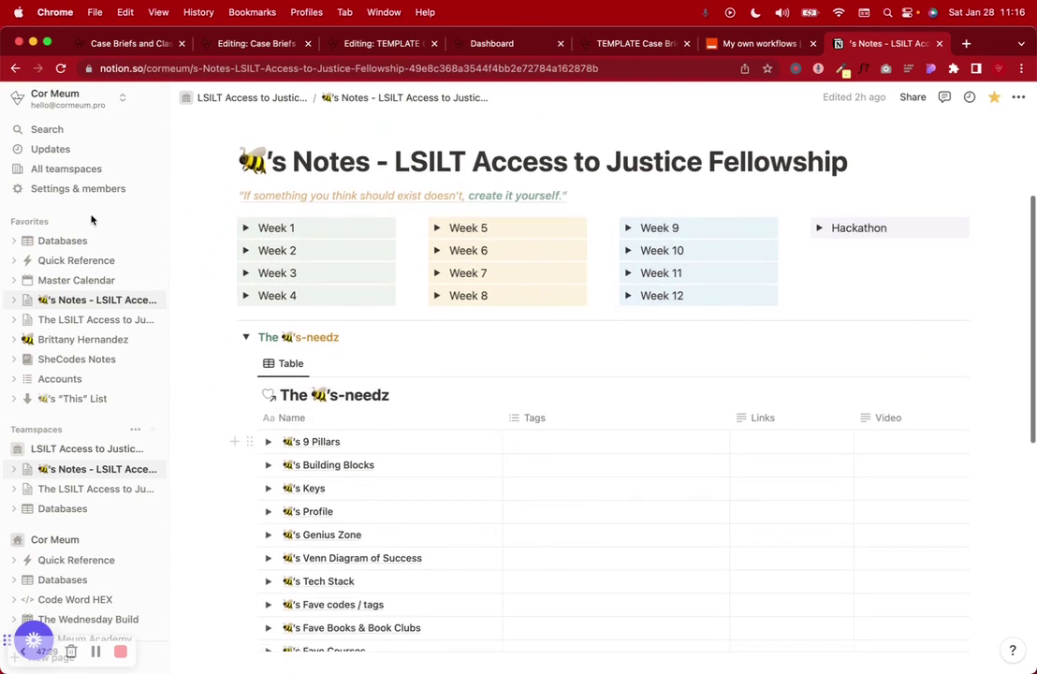
Step: View the 🐝's "This" List database from the Databases page, returning to the LSILT fellowship notes page
click(75, 249)
click(305, 318)
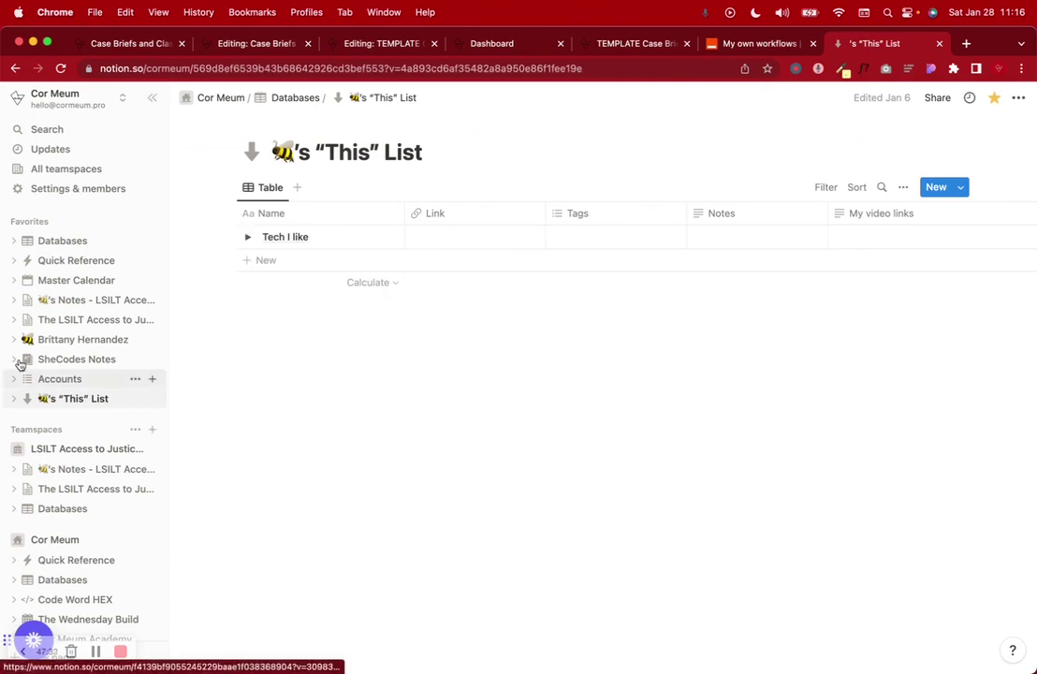
click(83, 301)
scroll(377, 422, down, 3)
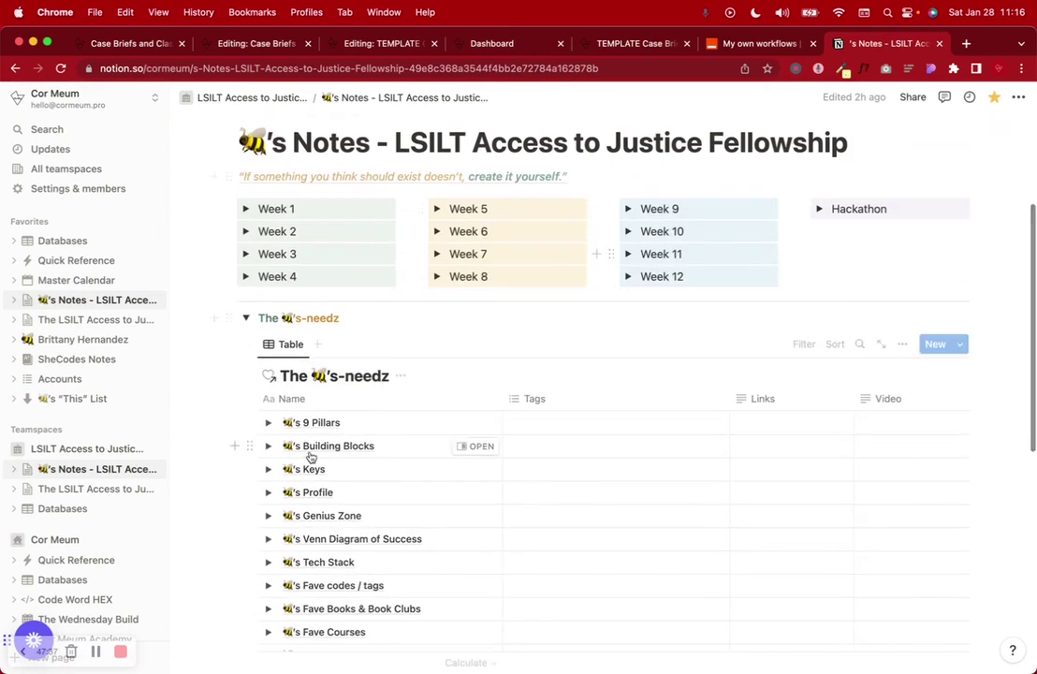
Step: Collapse and re-expand the 🐝's-needz toggle to review its linked table, leaving it collapsed
click(245, 318)
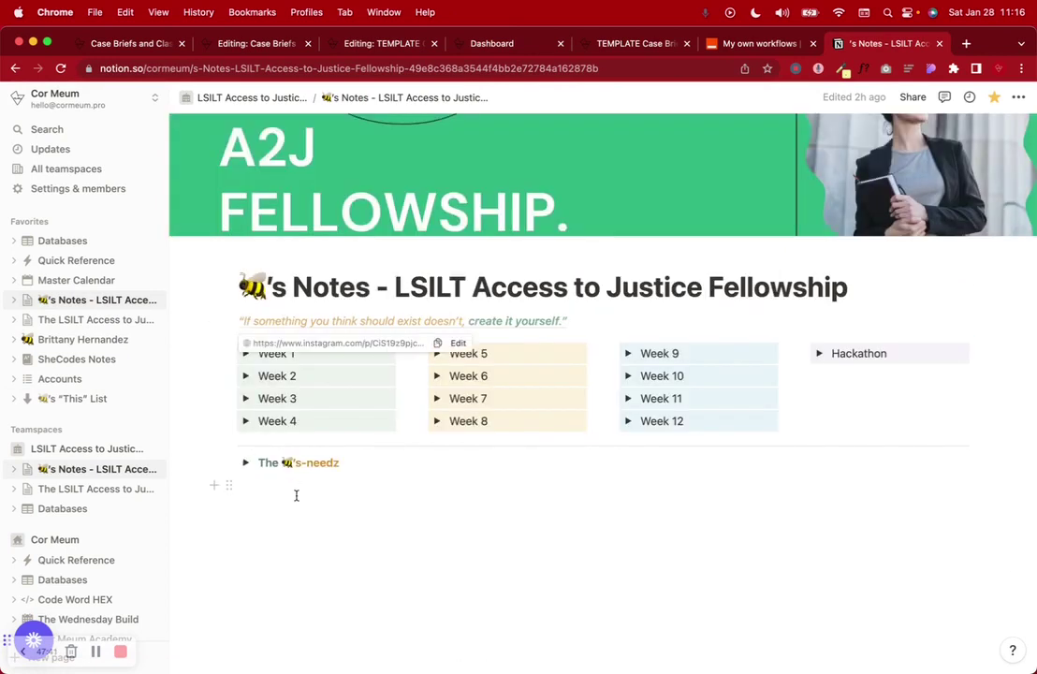
click(245, 463)
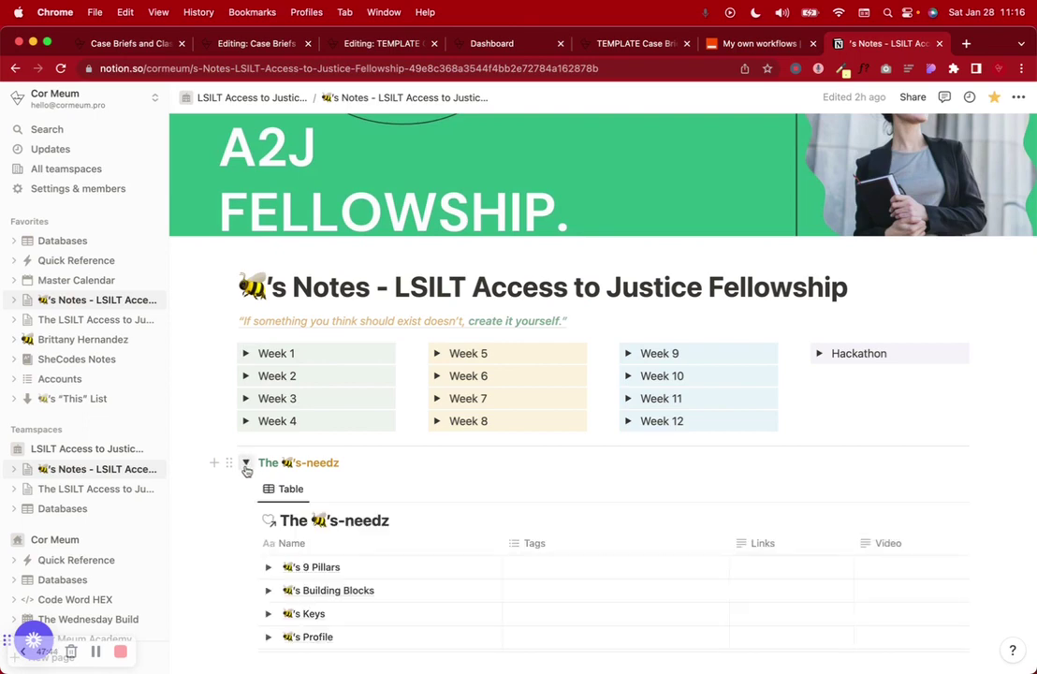
scroll(246, 470, down, 5)
scroll(351, 536, up, 6)
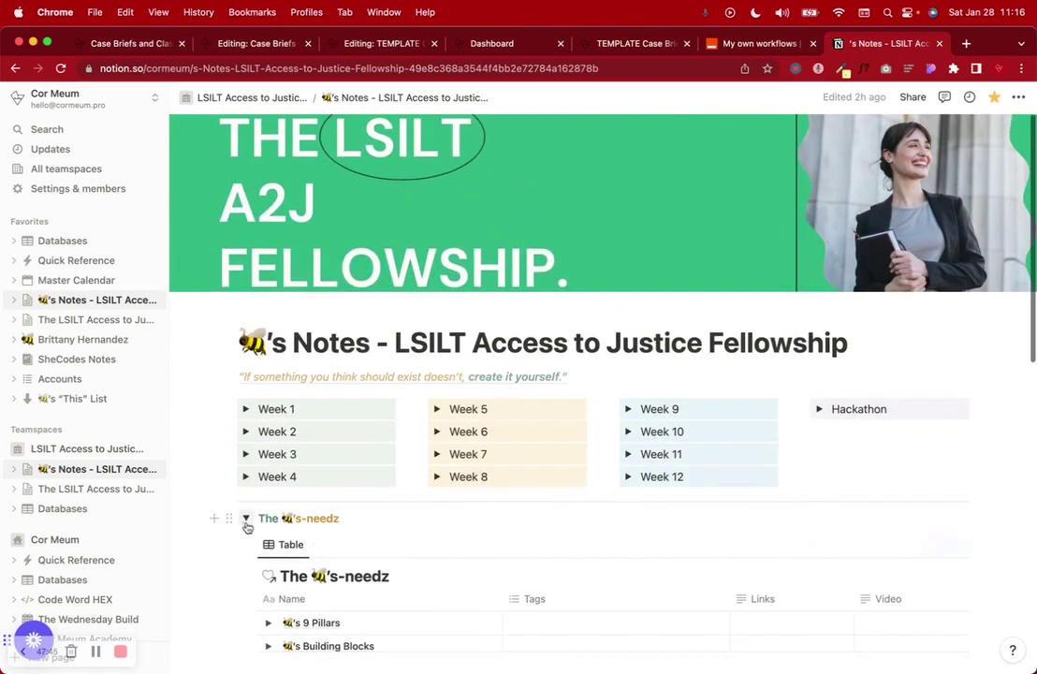
click(246, 517)
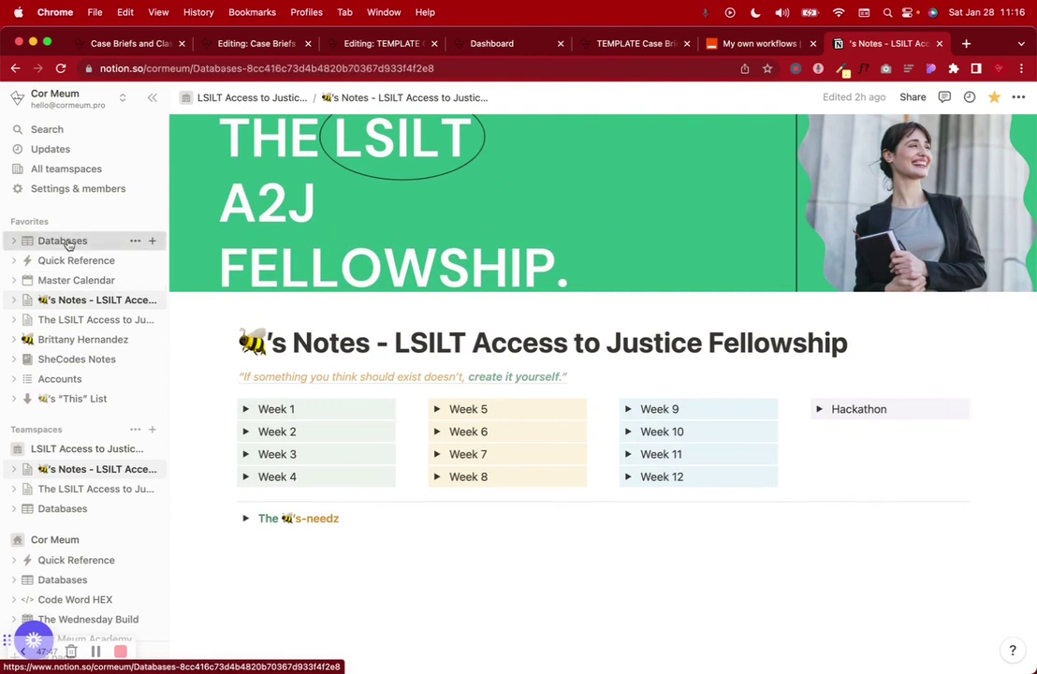
Step: Add a full-page database to the Databases page and title it "TEMPLATE Case Briefs & Class Notes"
click(63, 241)
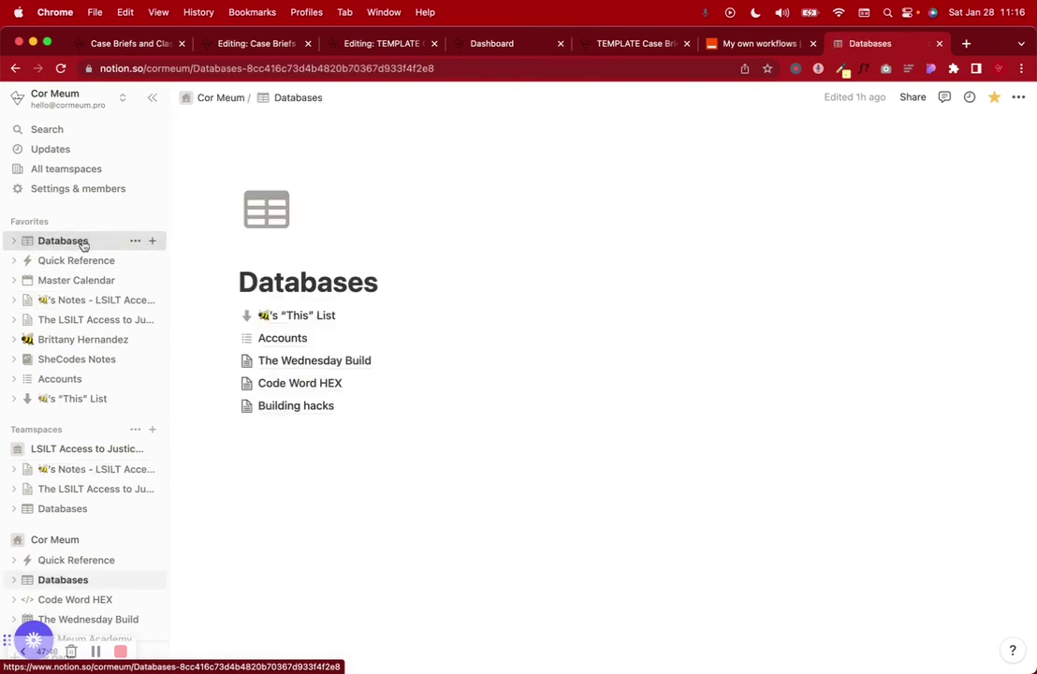
click(283, 431)
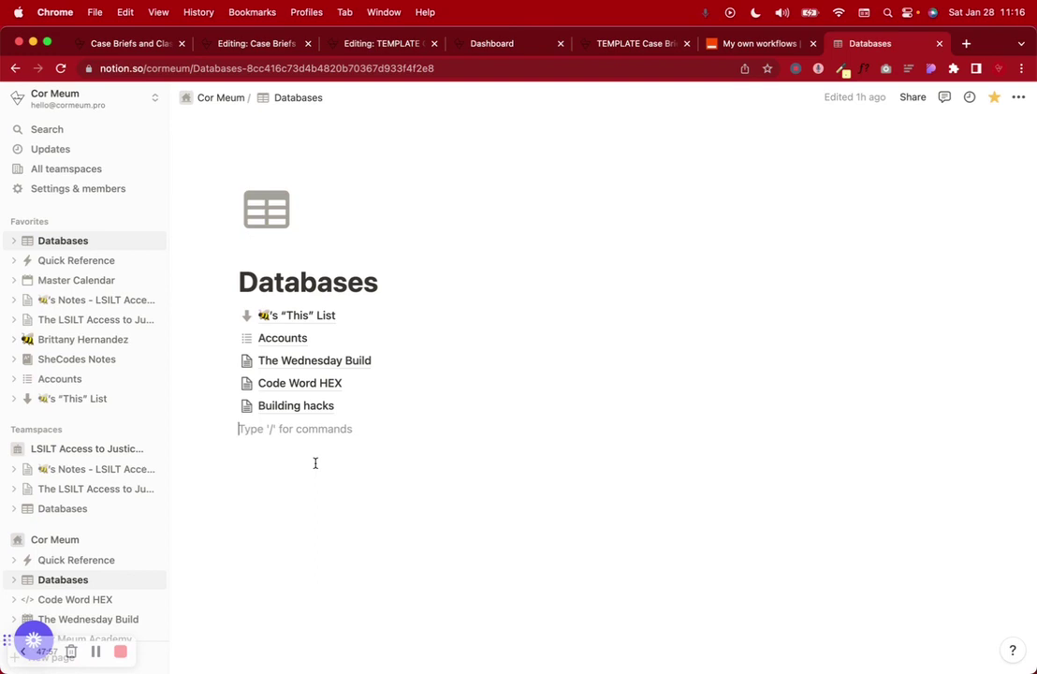
text(/)
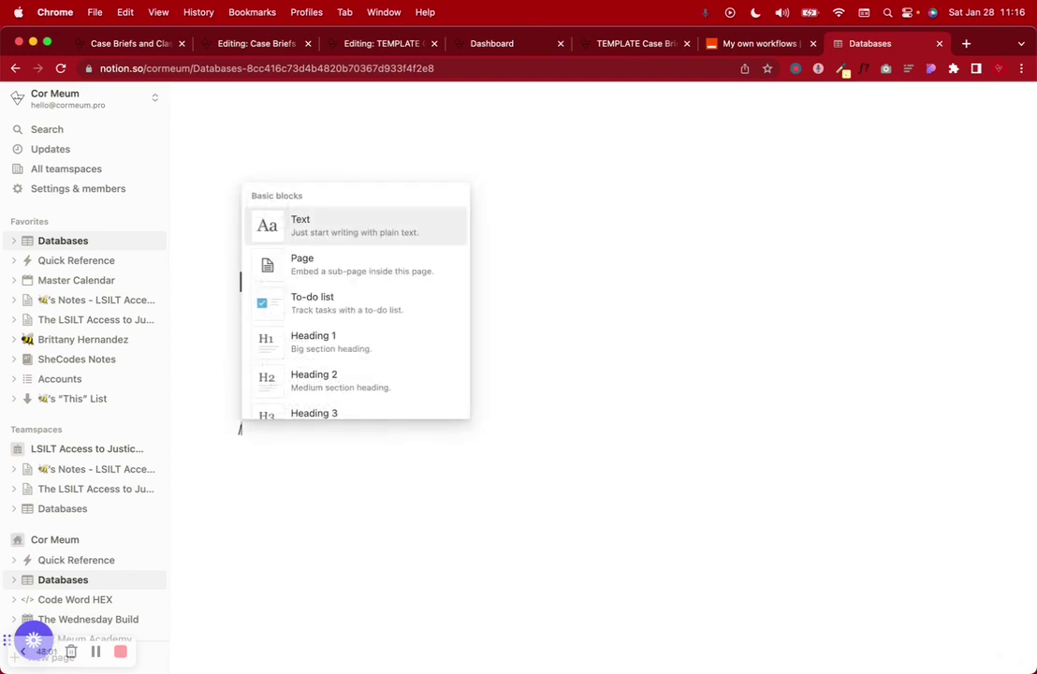
text(data)
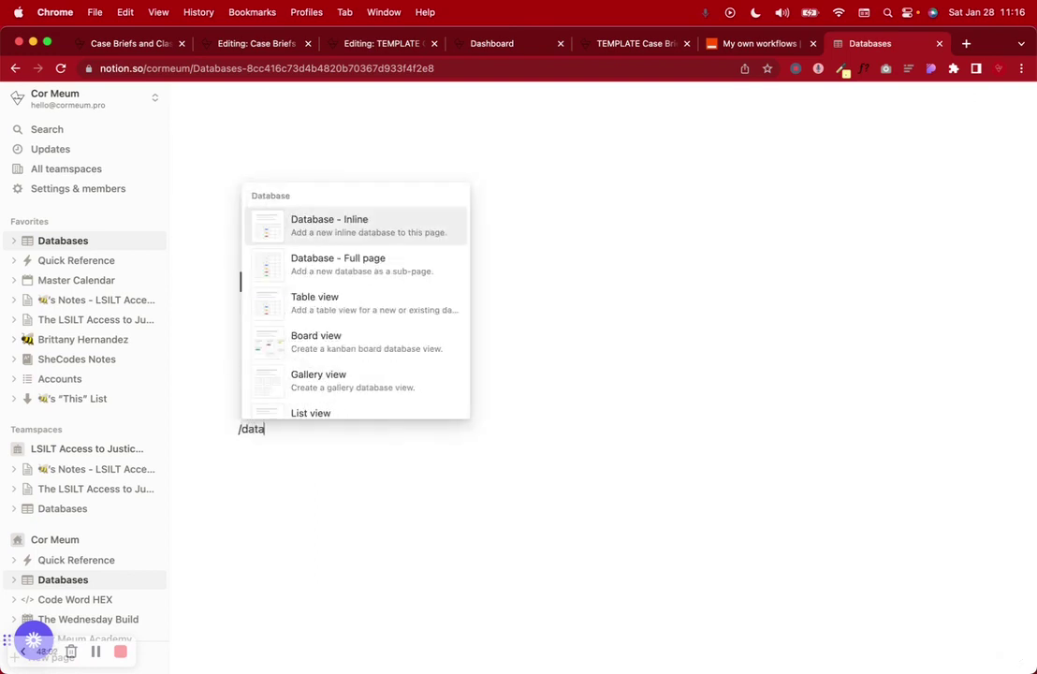
click(375, 270)
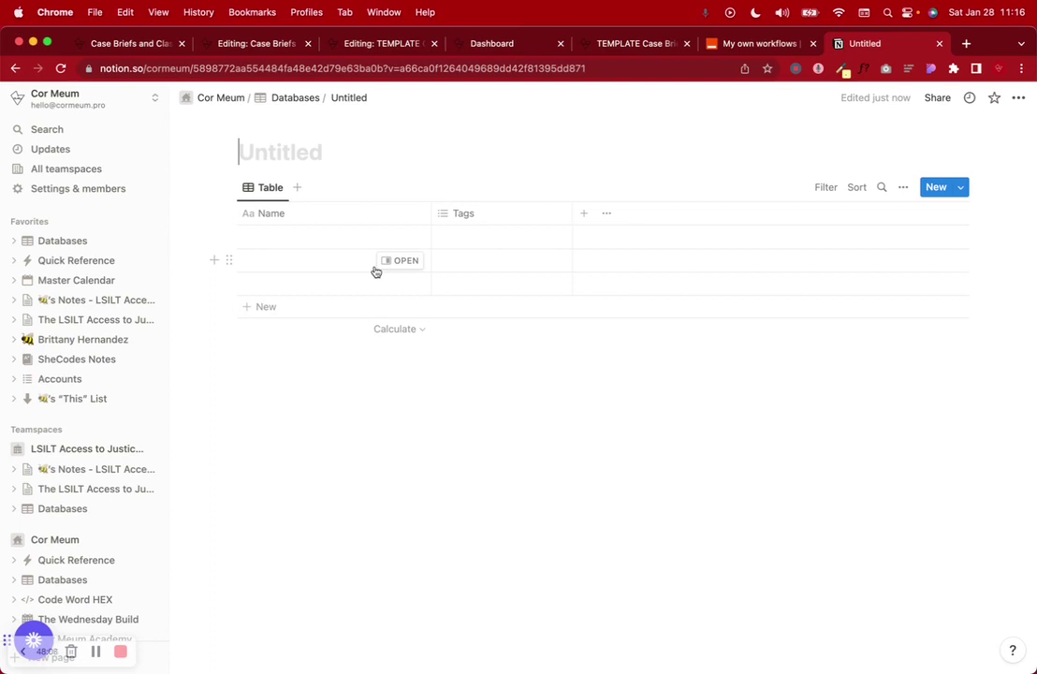
text(TEMPLATE Case Briefs &)
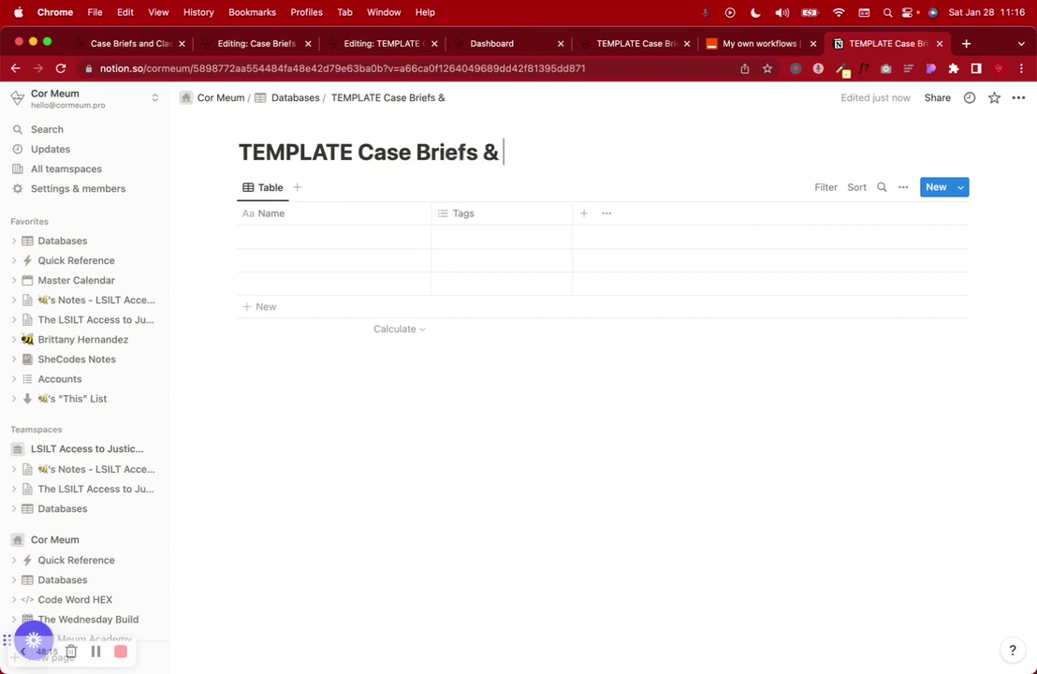
text(noTES)
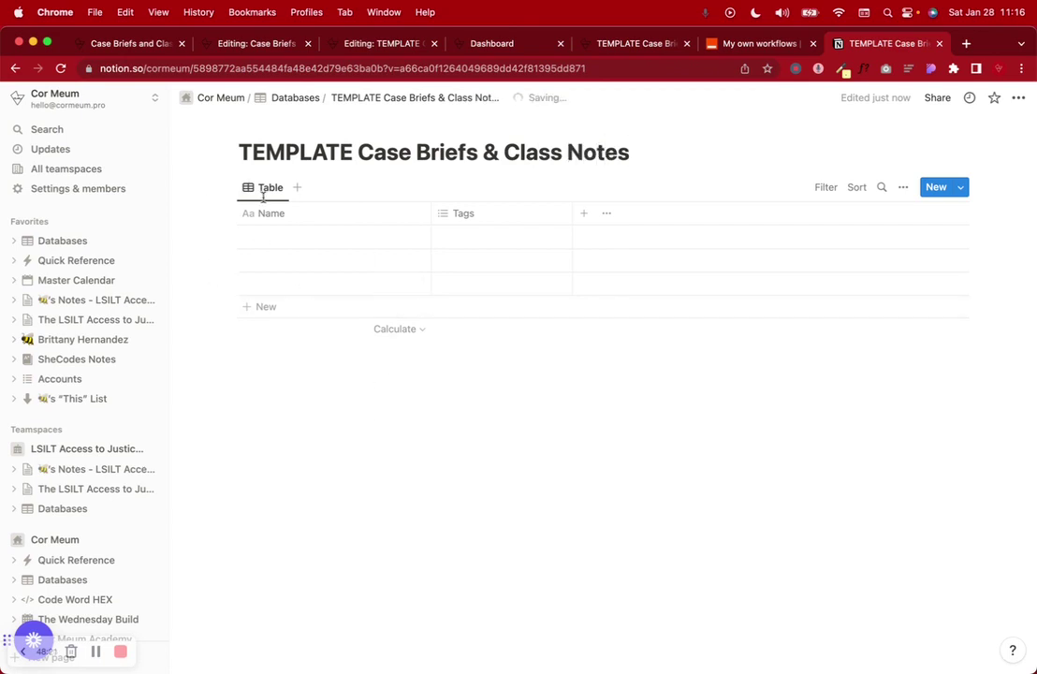
Step: Hide the workspace sidebar and check the new database beside the Notion app's Table of Cases, returning to Chrome
click(62, 92)
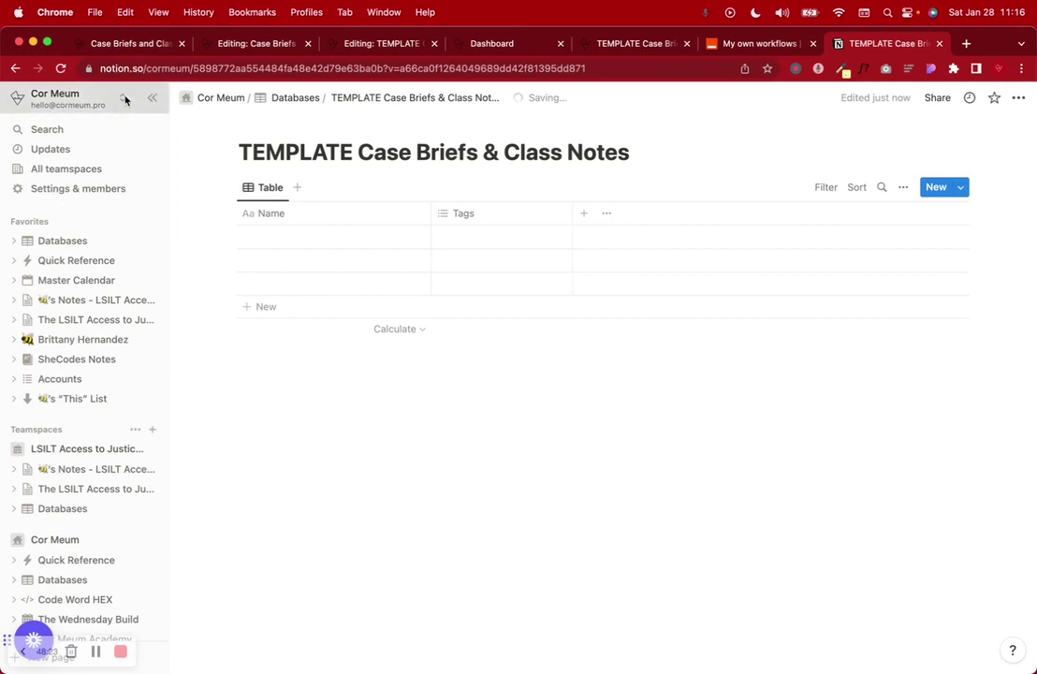
click(153, 99)
click(153, 99)
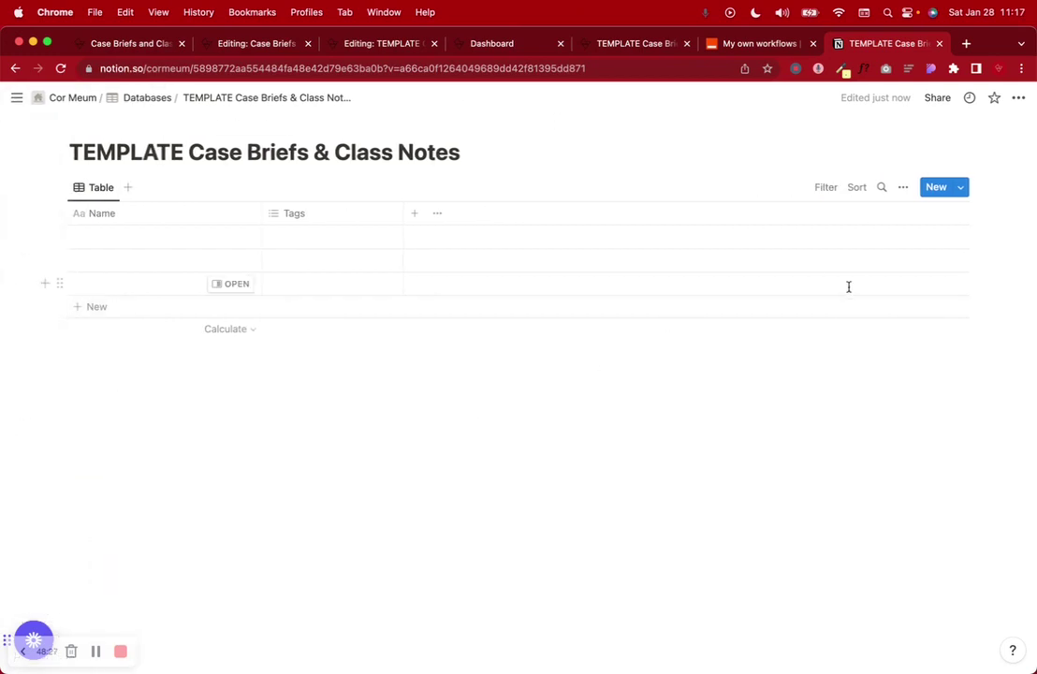
key(super+Tab)
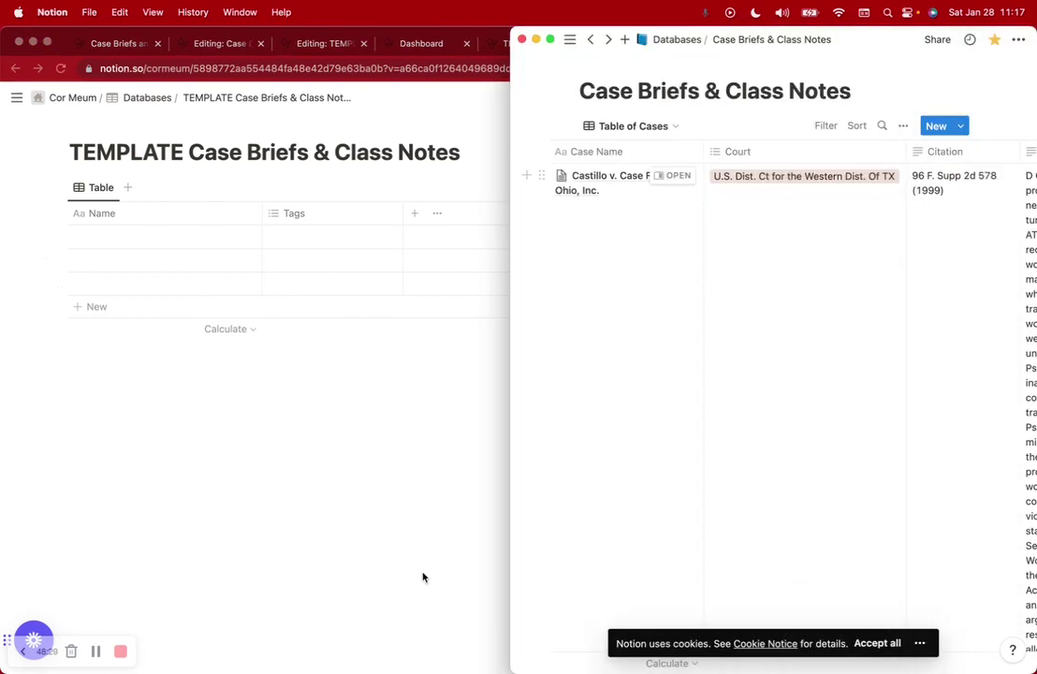
click(384, 576)
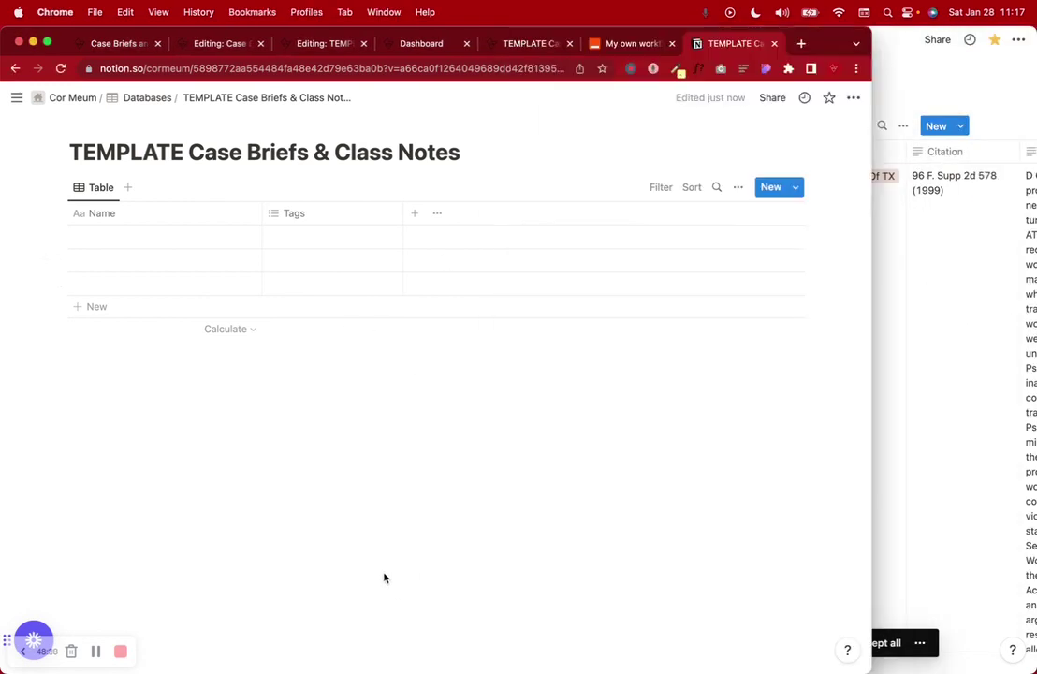
Step: Enable sub-items on the new database with the default Sub-item and Parent item names, and widen Chrome to full width
click(739, 190)
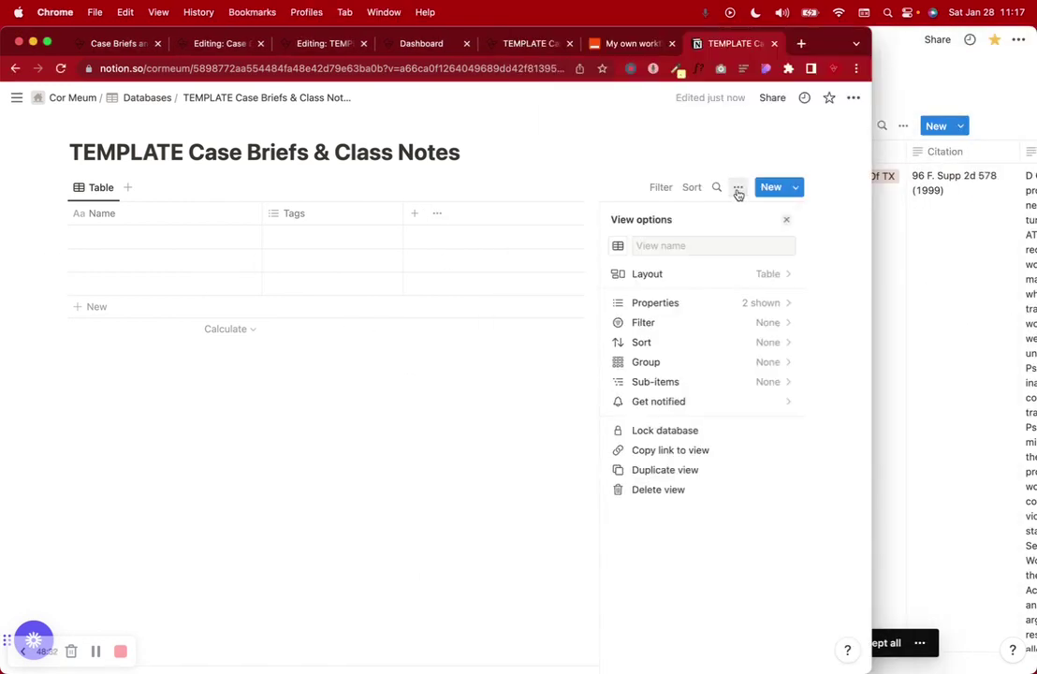
click(655, 383)
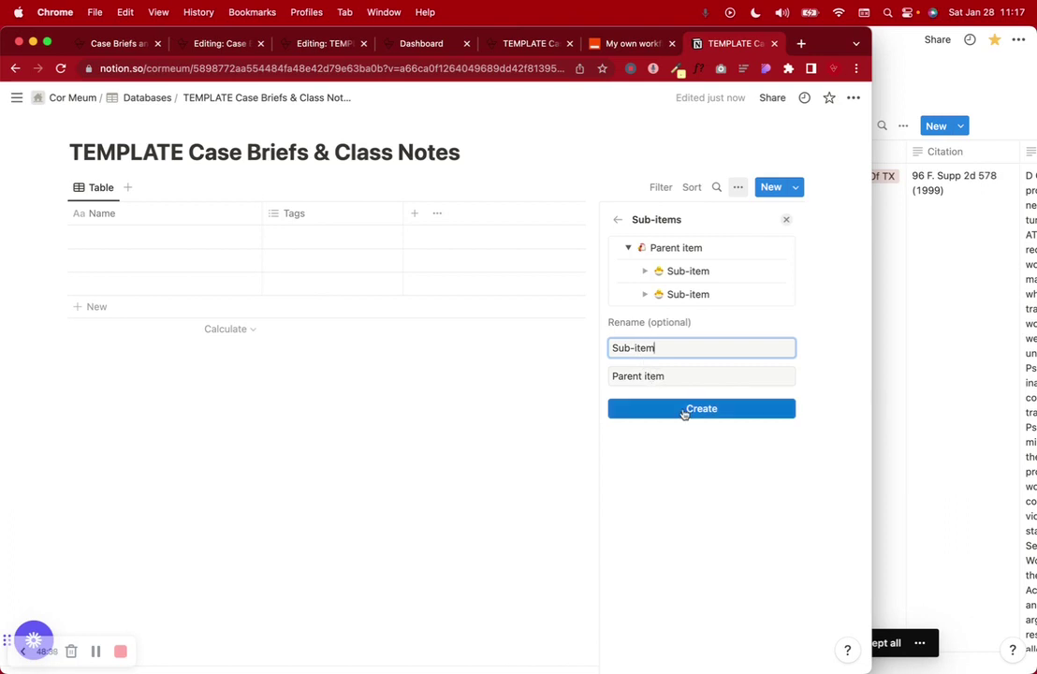
click(684, 409)
click(842, 160)
drag(863, 34, 1035, 33)
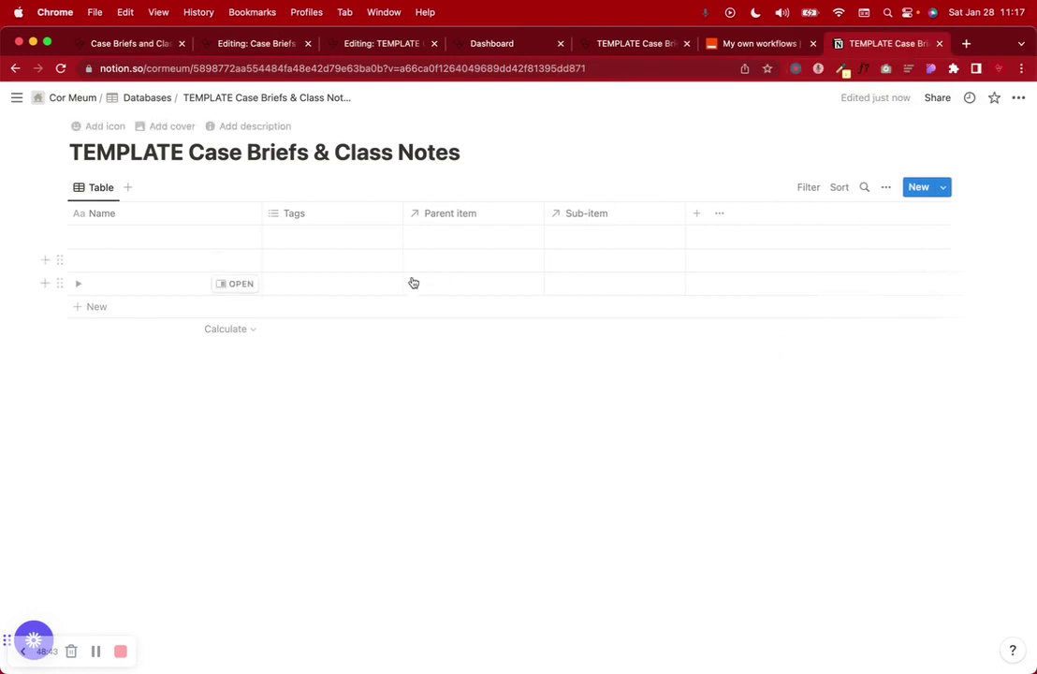
Step: Hide the Parent item and Sub-item properties from the new database's table view
click(447, 215)
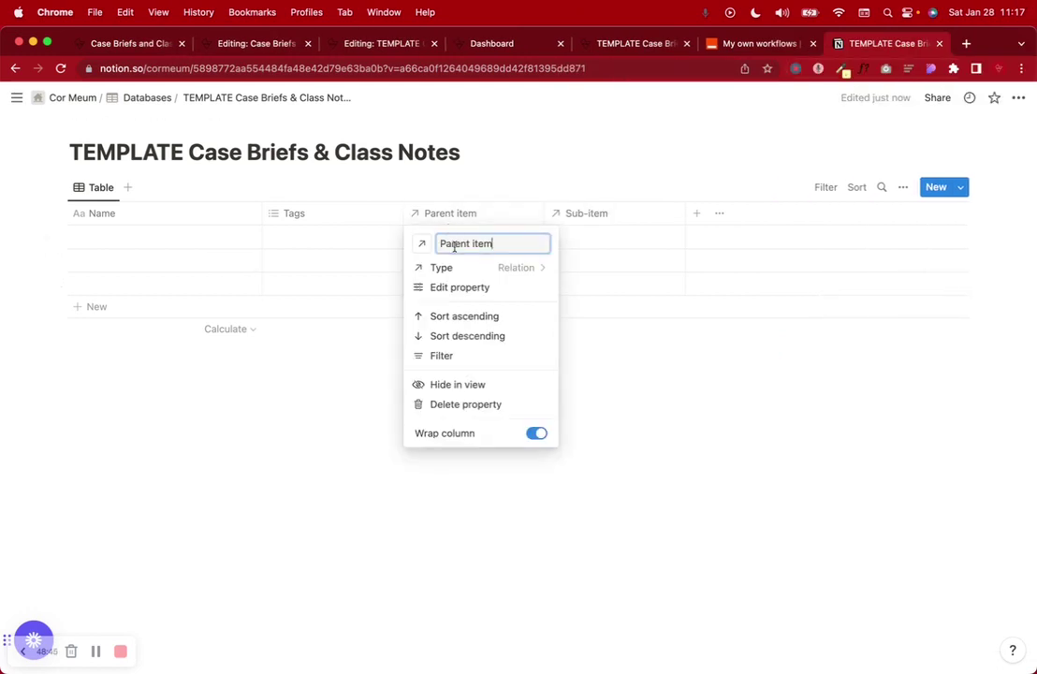
click(456, 385)
click(463, 216)
click(444, 385)
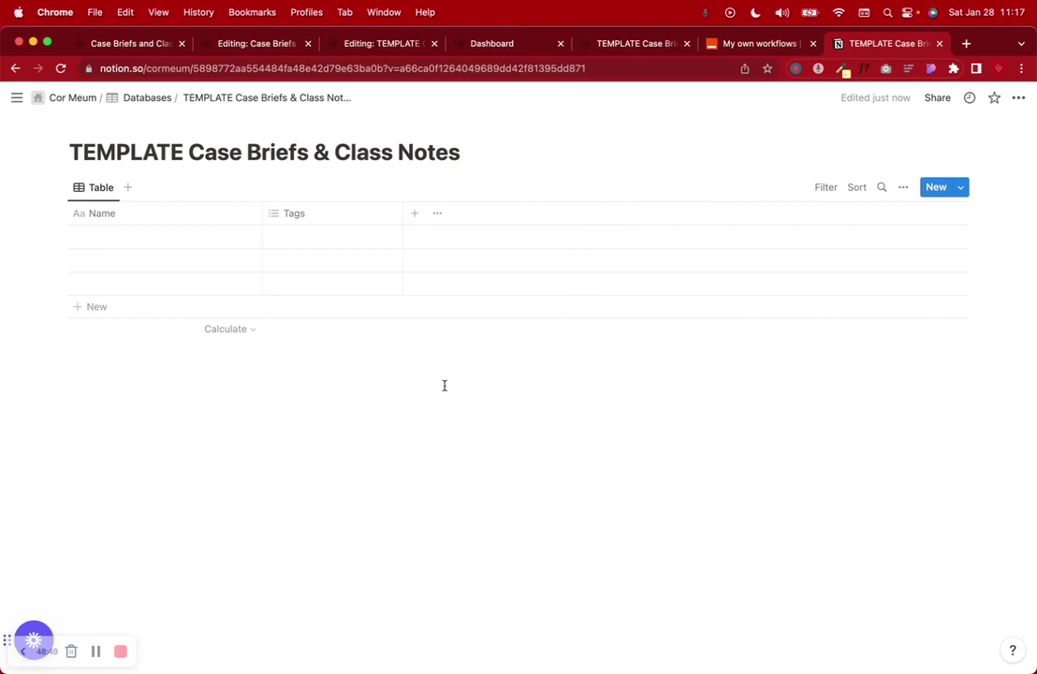
Step: Narrow Chrome beside the Notion app and rename the template database's Name property to "Case Name" to match the Table of Cases
drag(1035, 365, 767, 354)
click(838, 329)
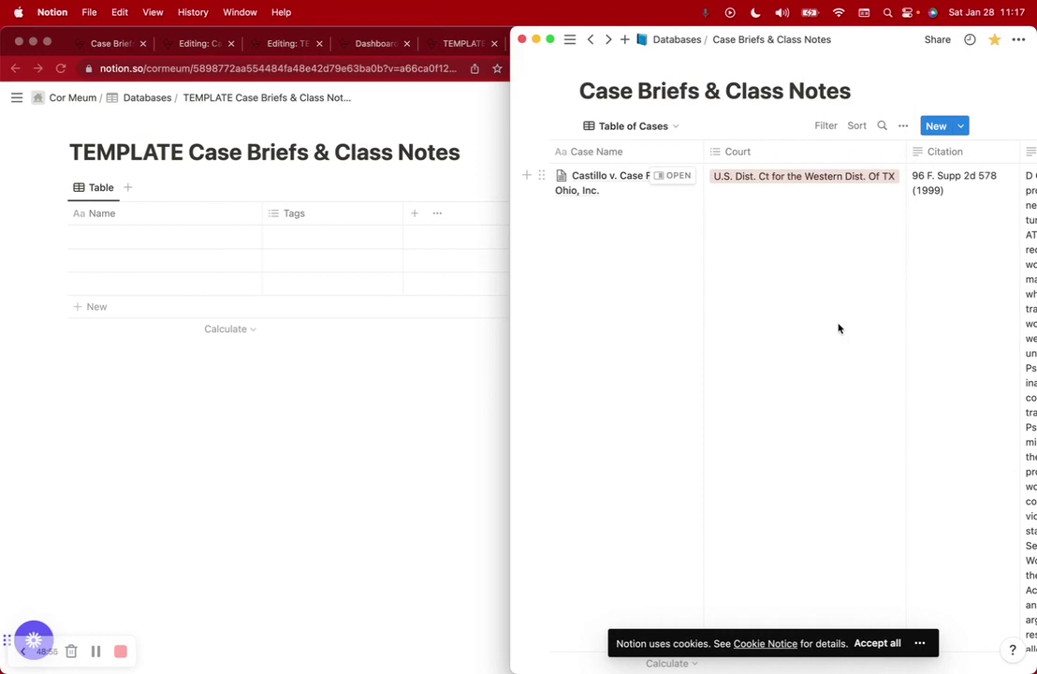
click(637, 152)
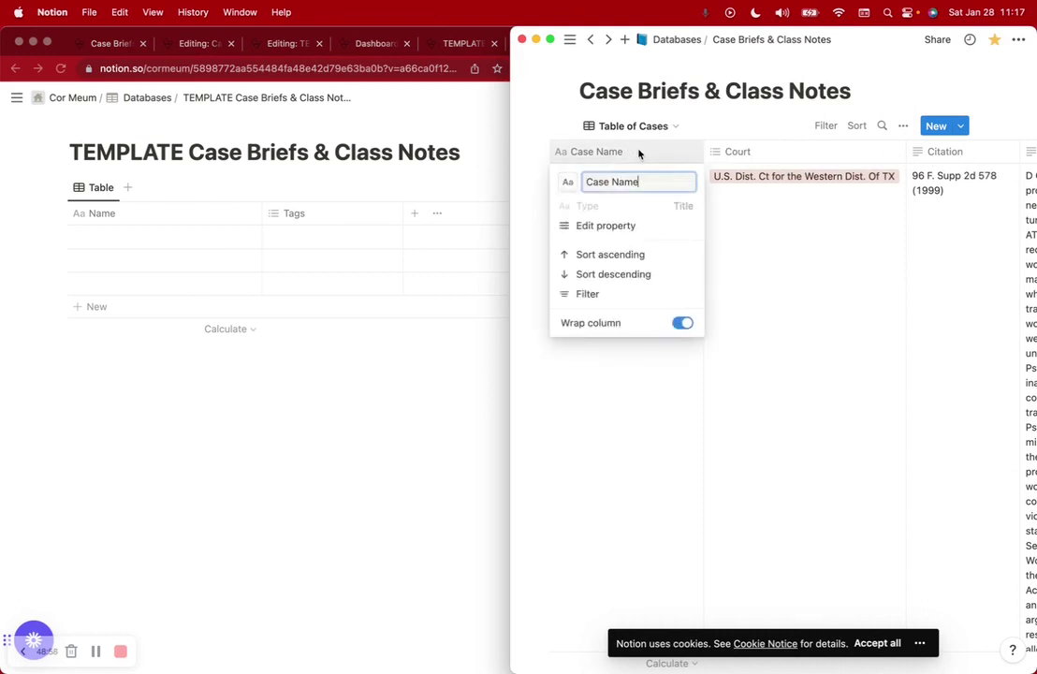
click(88, 424)
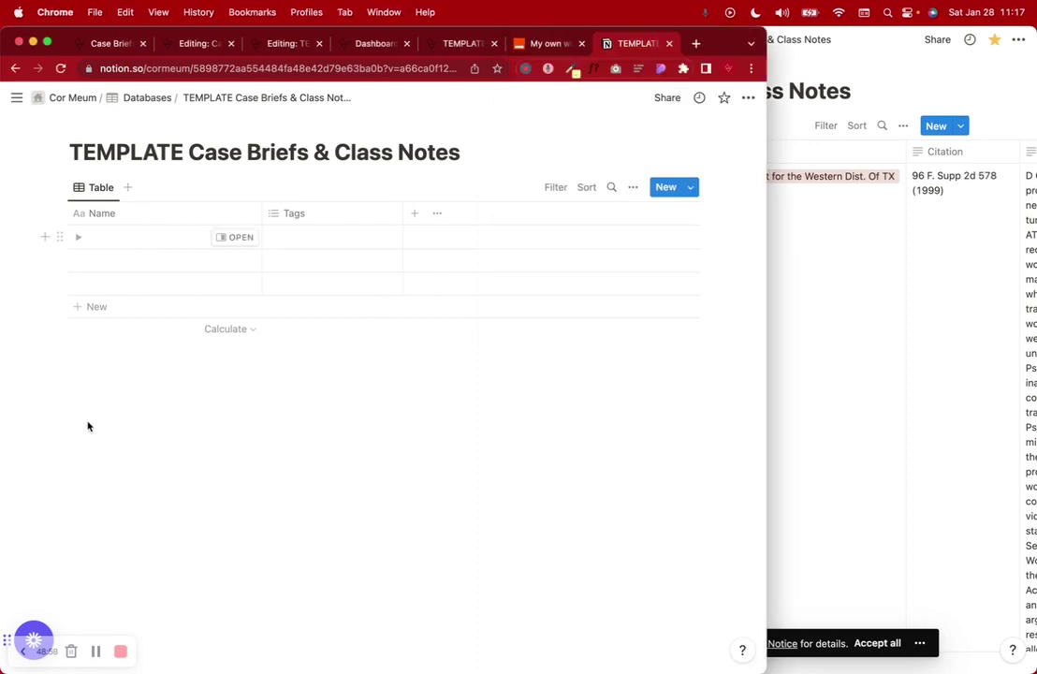
click(135, 213)
click(132, 243)
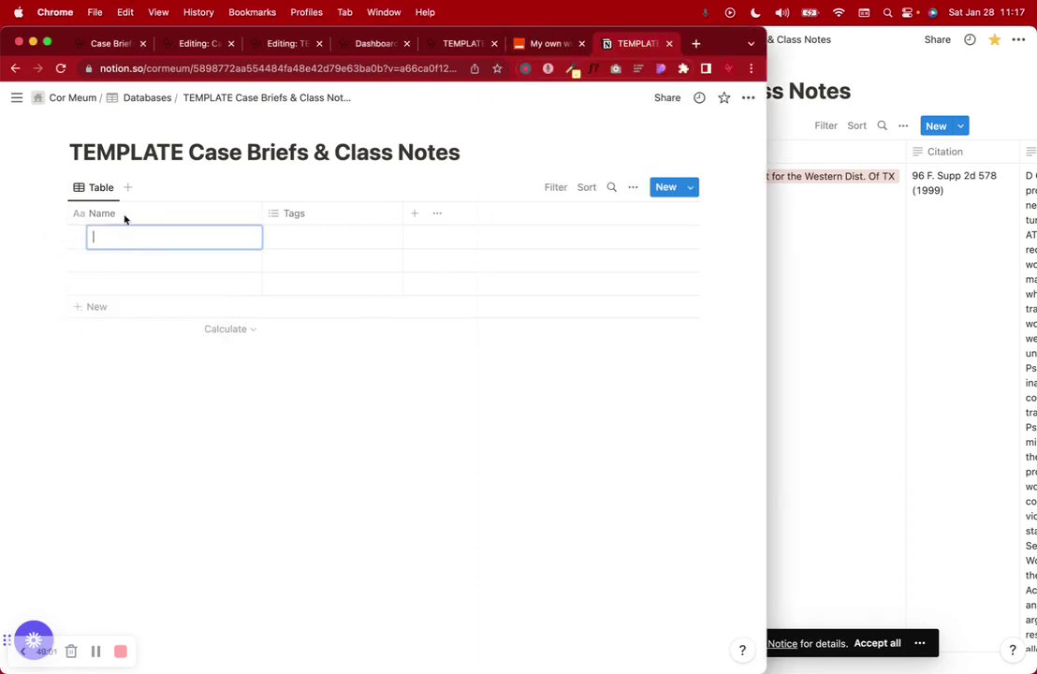
click(123, 214)
text(Case Name)
click(273, 367)
Step: Copy the Court property's name from the Notion app's Table of Cases and rename the template's Tags property to "Court" in Chrome
click(815, 236)
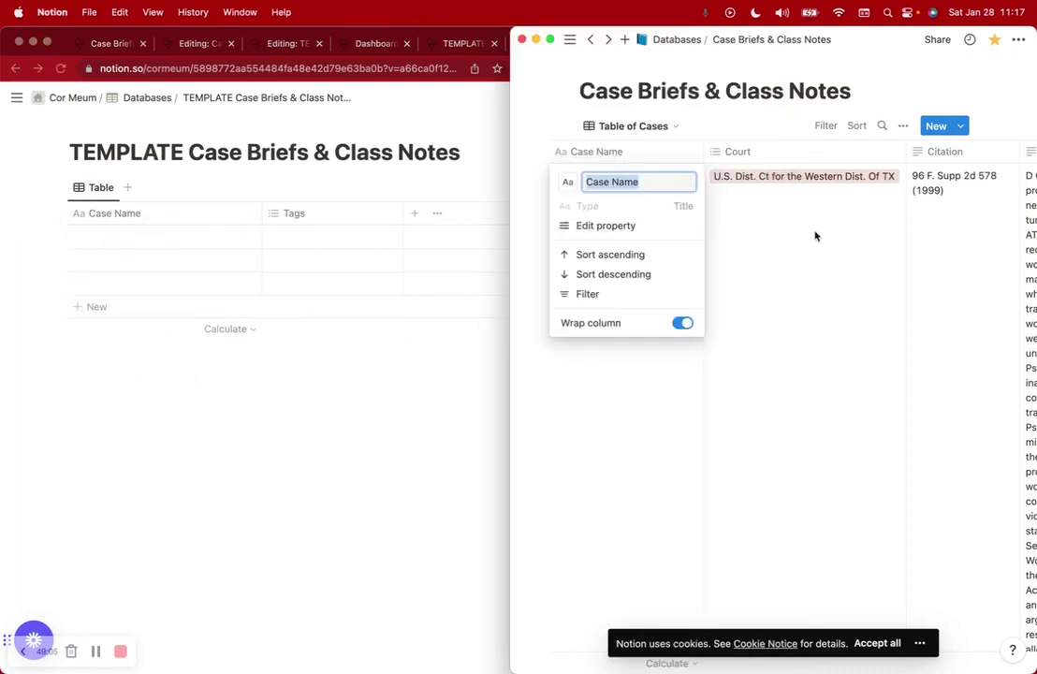
click(783, 222)
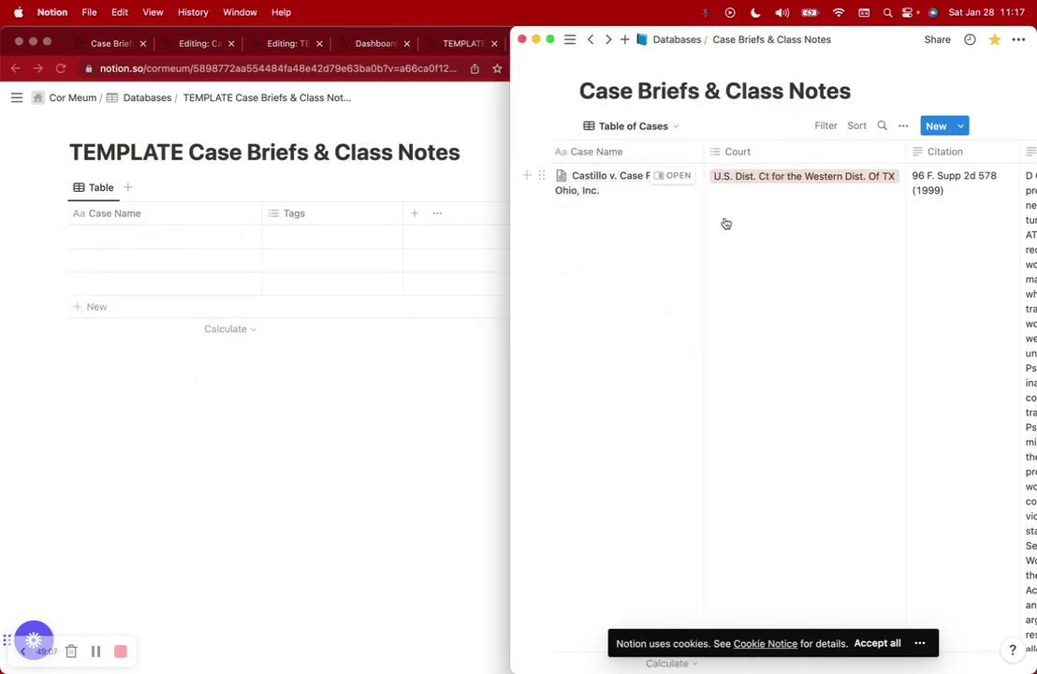
click(574, 151)
click(606, 180)
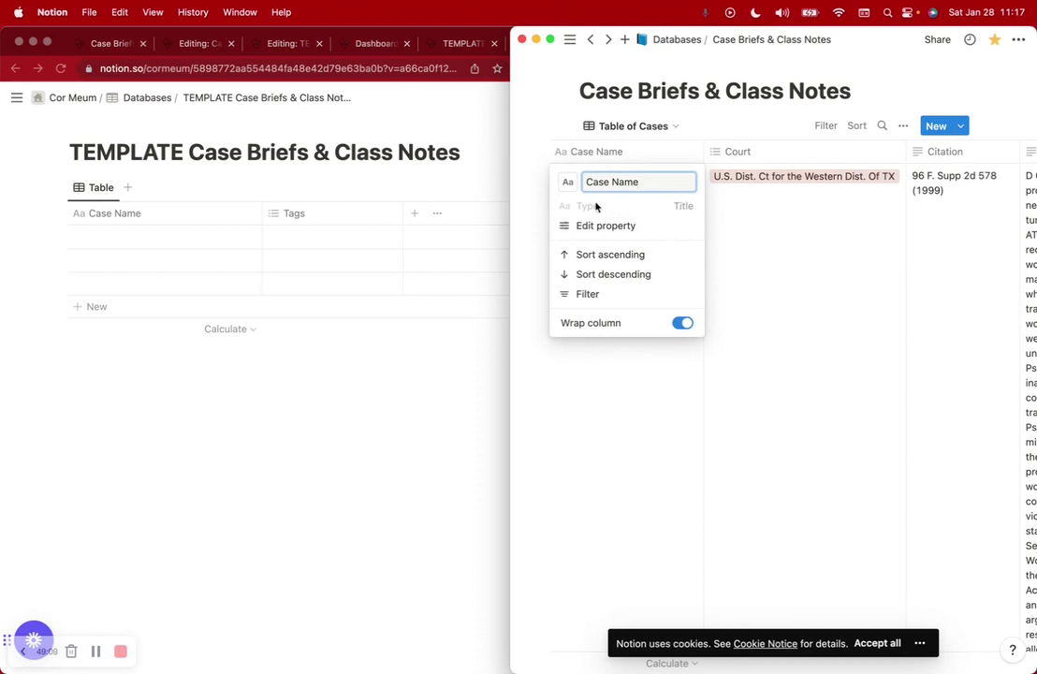
click(757, 217)
scroll(738, 235, right, 4)
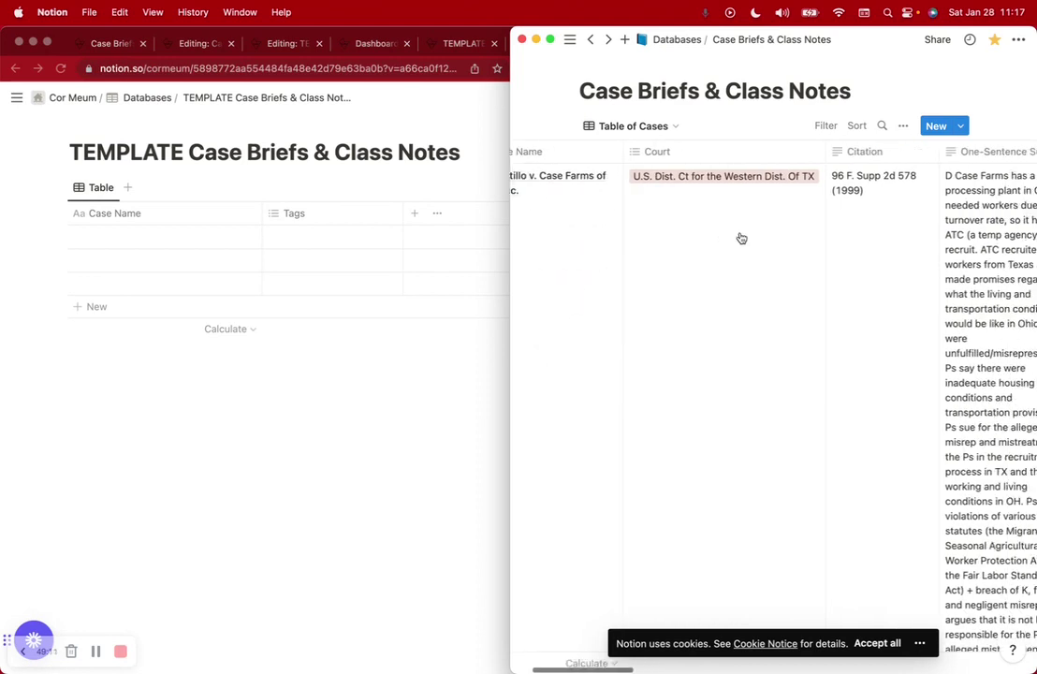
click(564, 158)
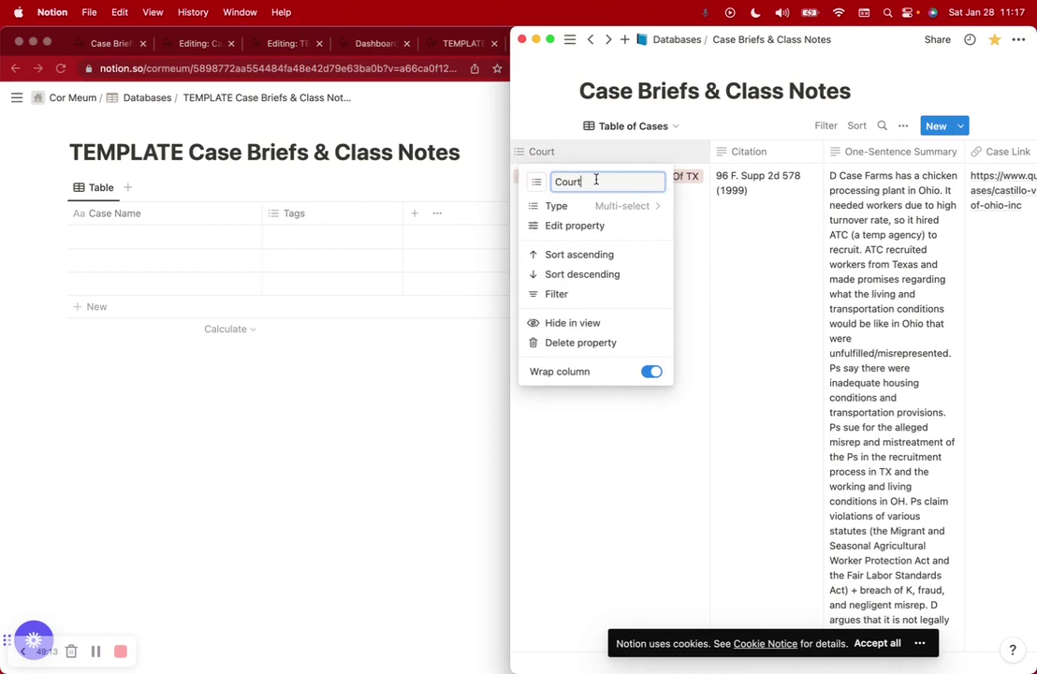
click(270, 338)
click(328, 213)
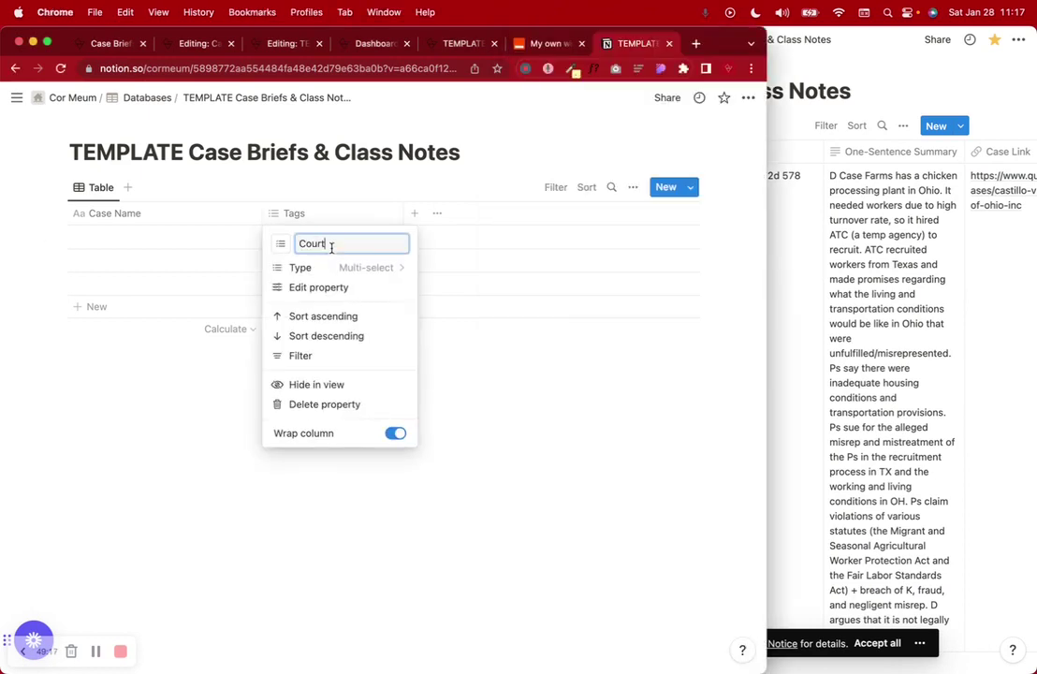
click(449, 338)
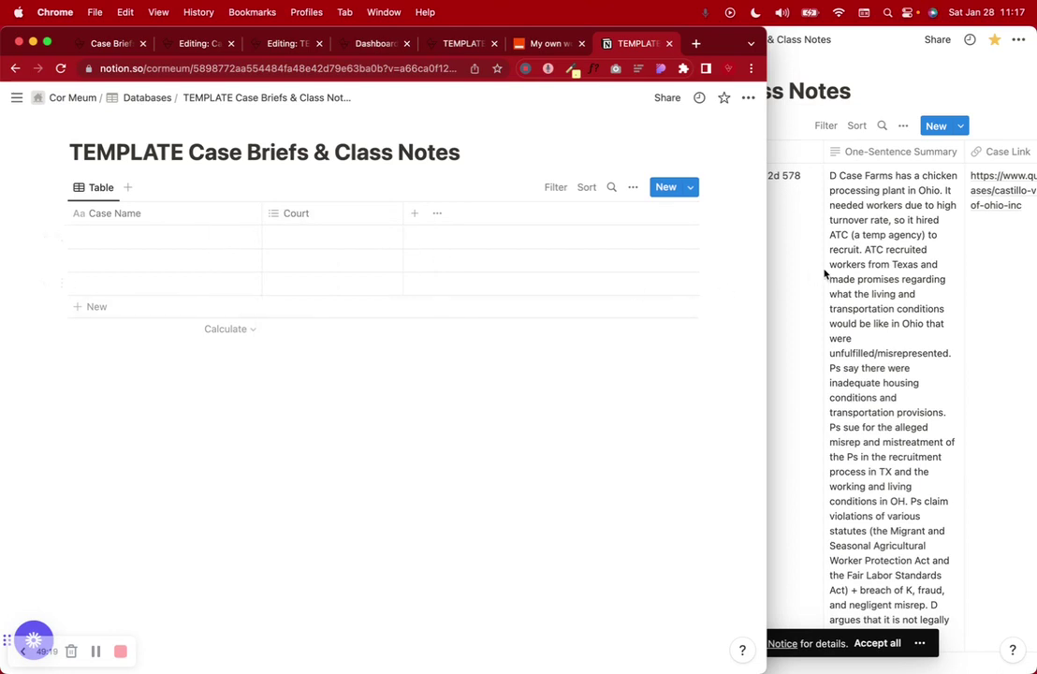
Step: Copy the Citation property's name from the Notion app and add a text property "Citation" to the template database in Chrome
click(812, 277)
click(813, 276)
click(748, 151)
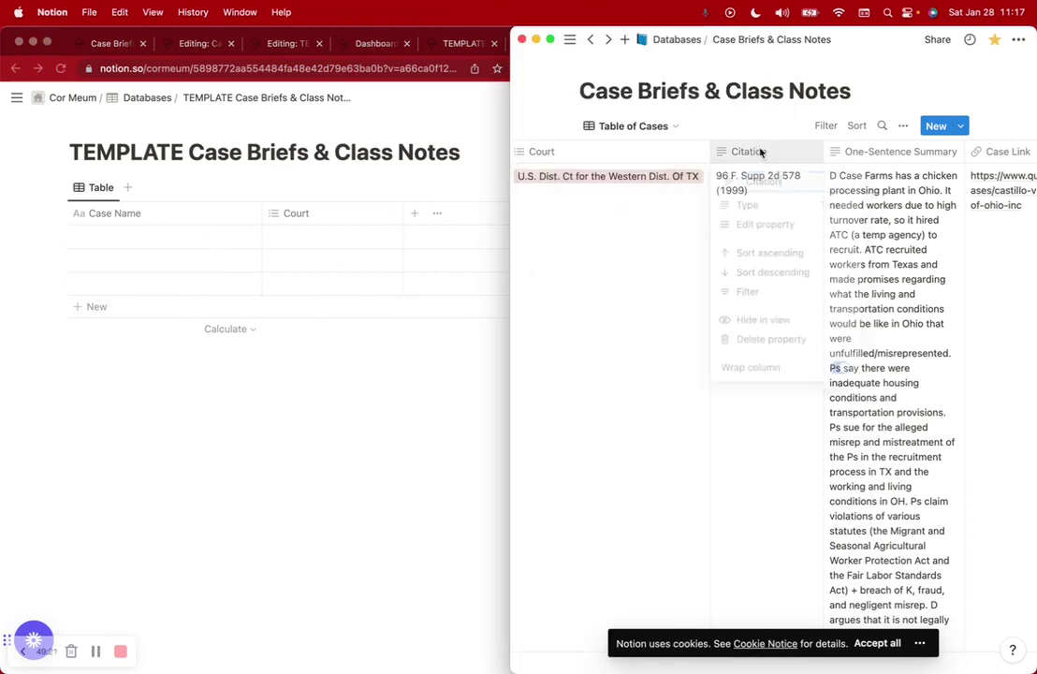
click(778, 184)
click(680, 249)
click(748, 151)
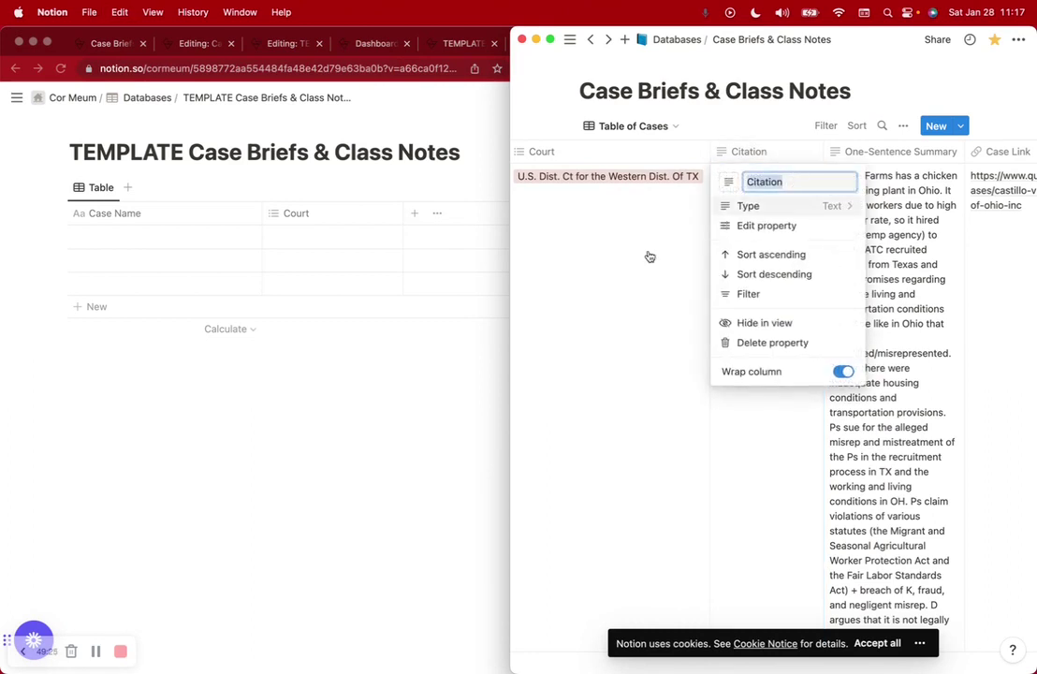
click(363, 393)
click(413, 213)
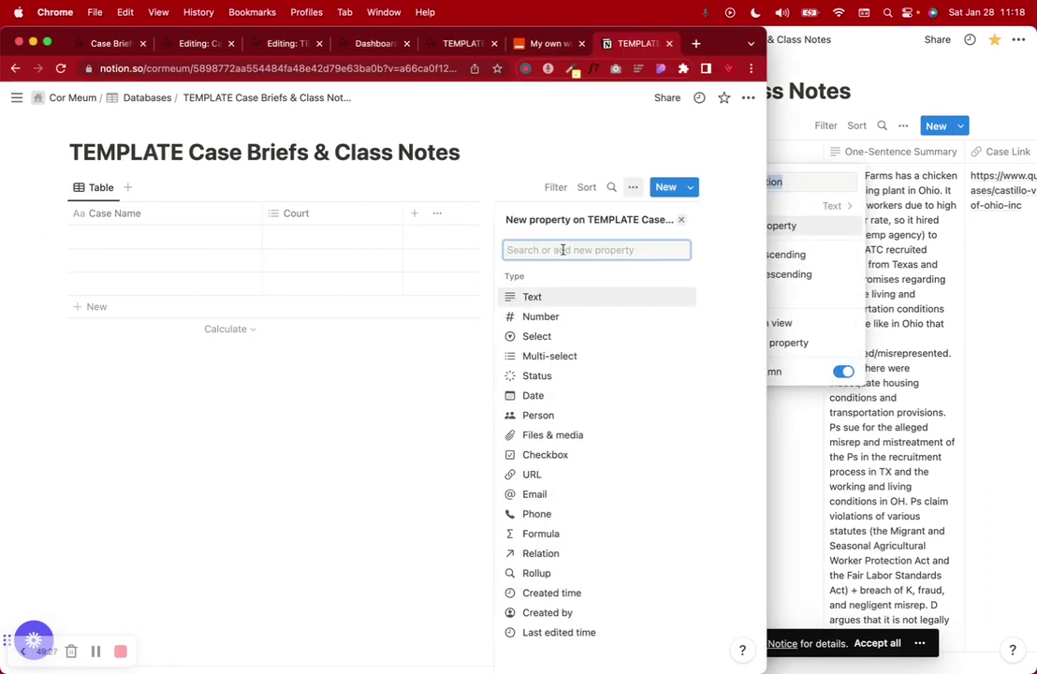
text(Citation)
click(541, 297)
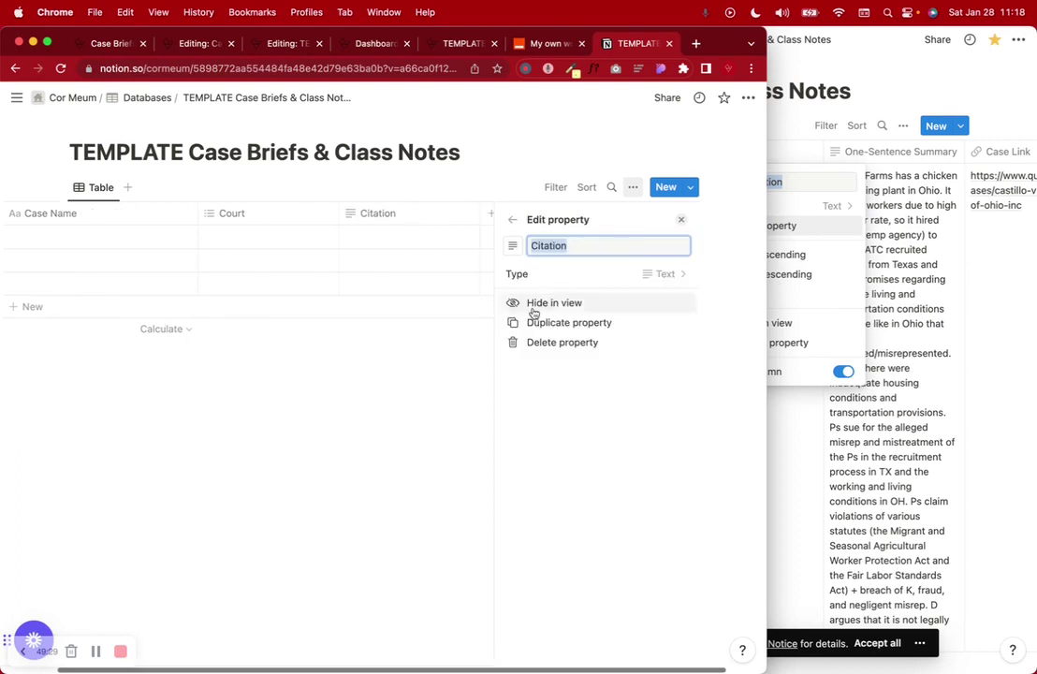
click(375, 359)
Step: Copy the next property name from the Notion app and add a text property "One-Sentence Summary" to the template in Chrome
click(867, 184)
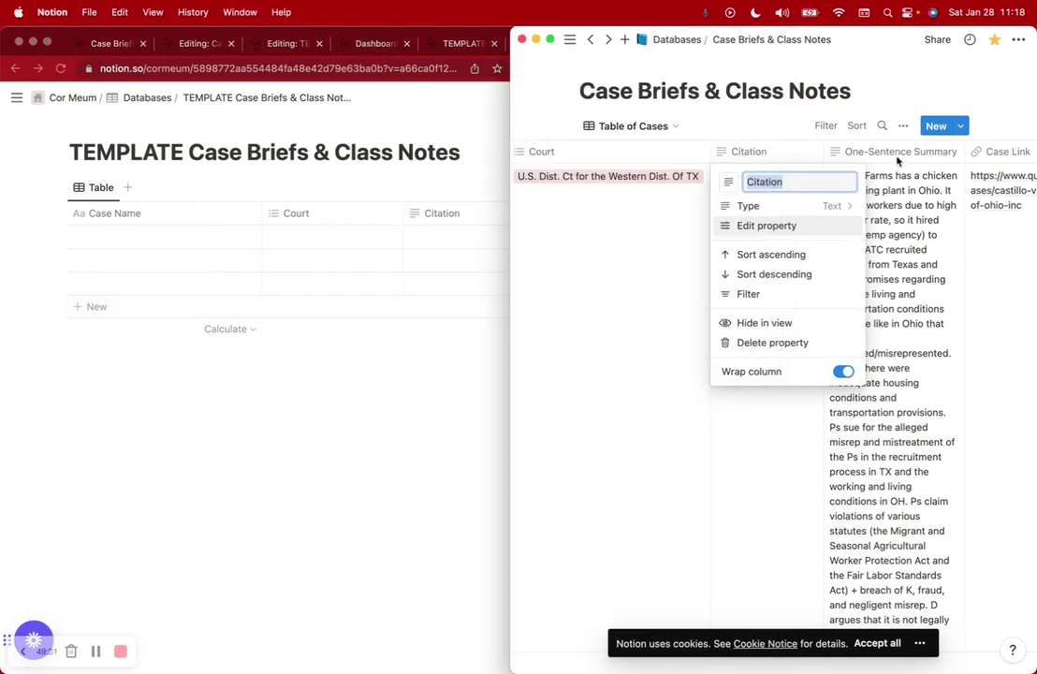
click(912, 196)
scroll(910, 200, right, 5)
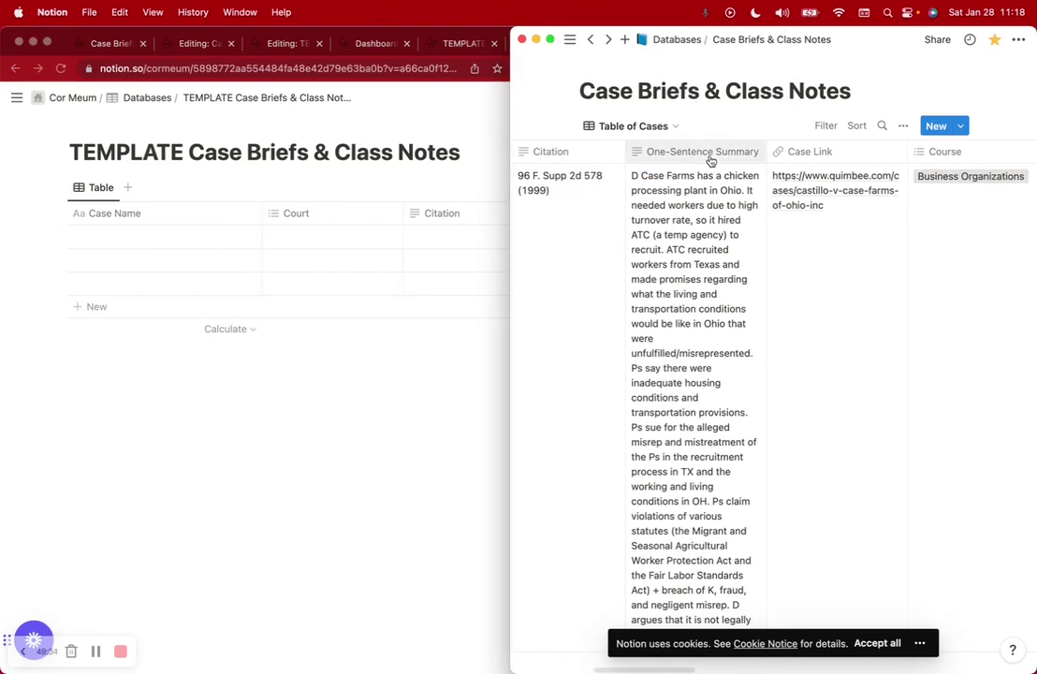
click(711, 152)
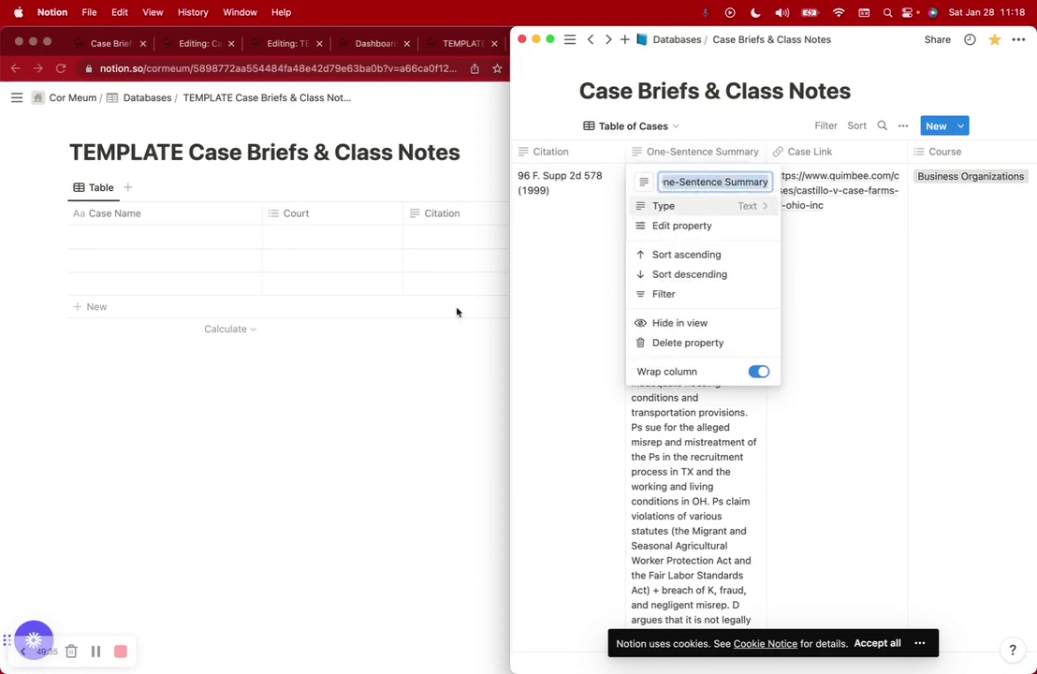
click(459, 307)
click(555, 214)
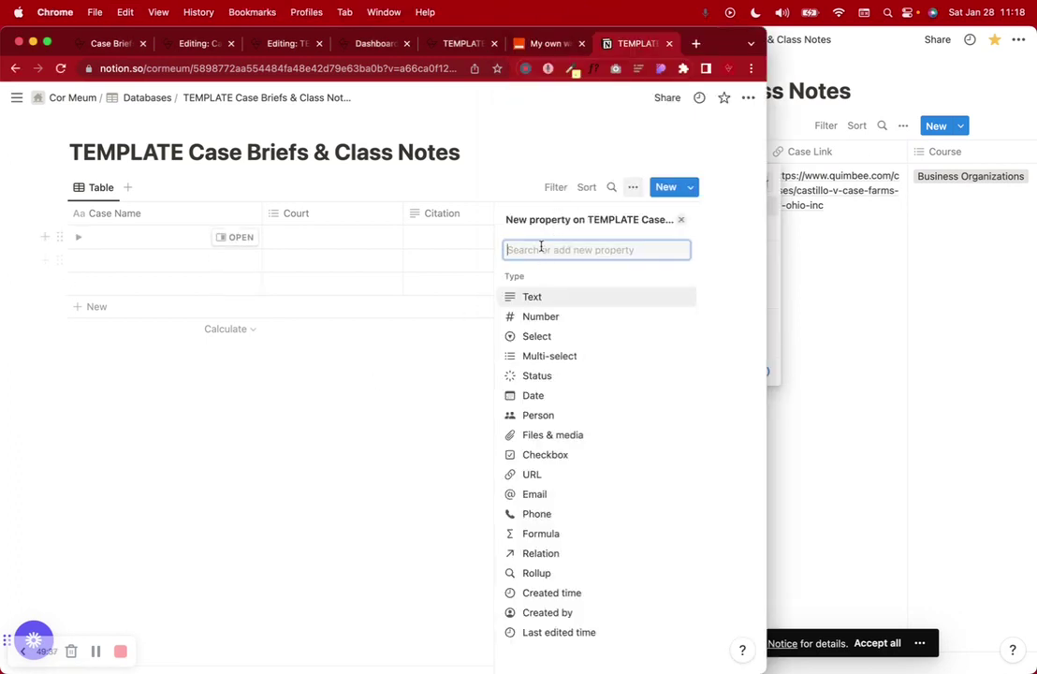
text(One-Sentence Summary)
click(524, 297)
click(411, 407)
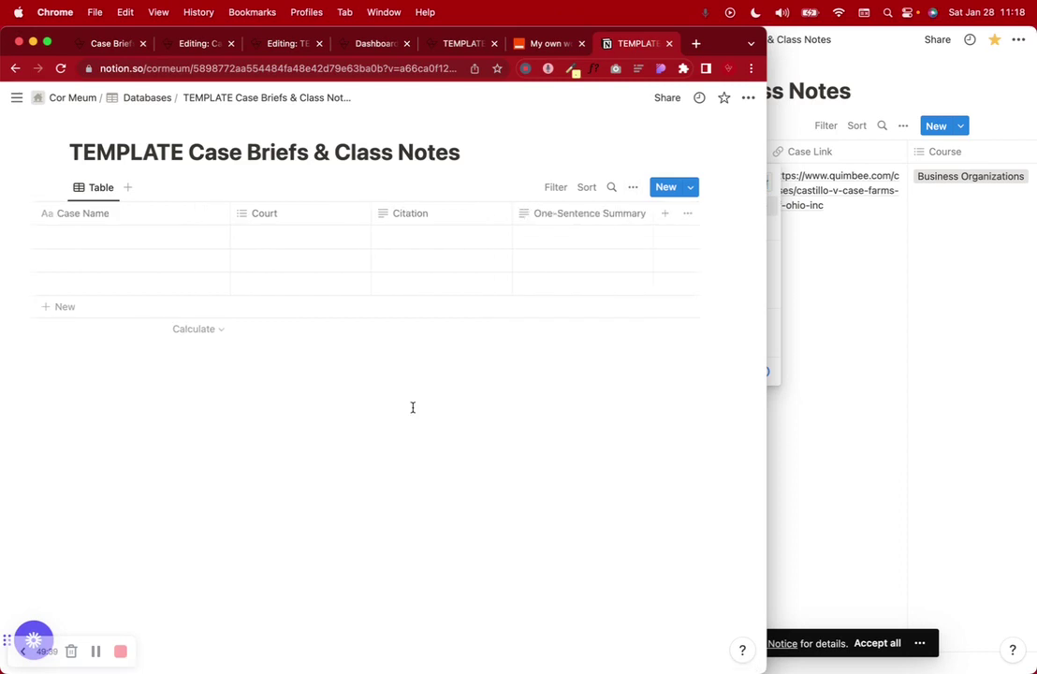
Step: Check the Case Link property in the Notion app and add a URL property named "Case Link" to the template in Chrome
key(super+Tab)
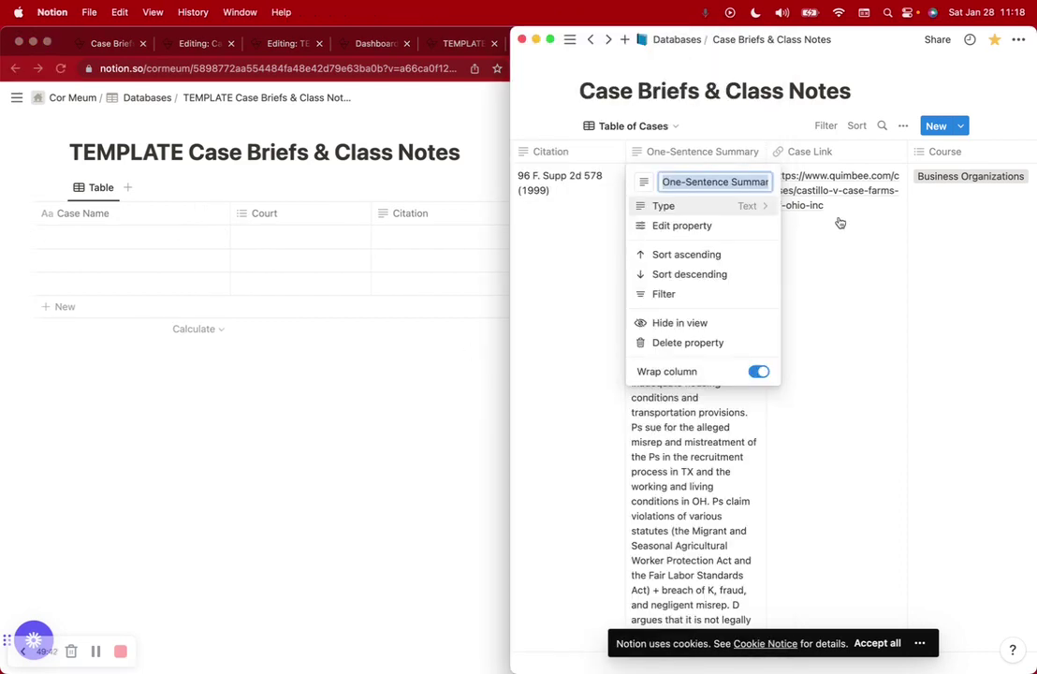
click(829, 154)
click(835, 159)
key(super+Tab)
click(663, 214)
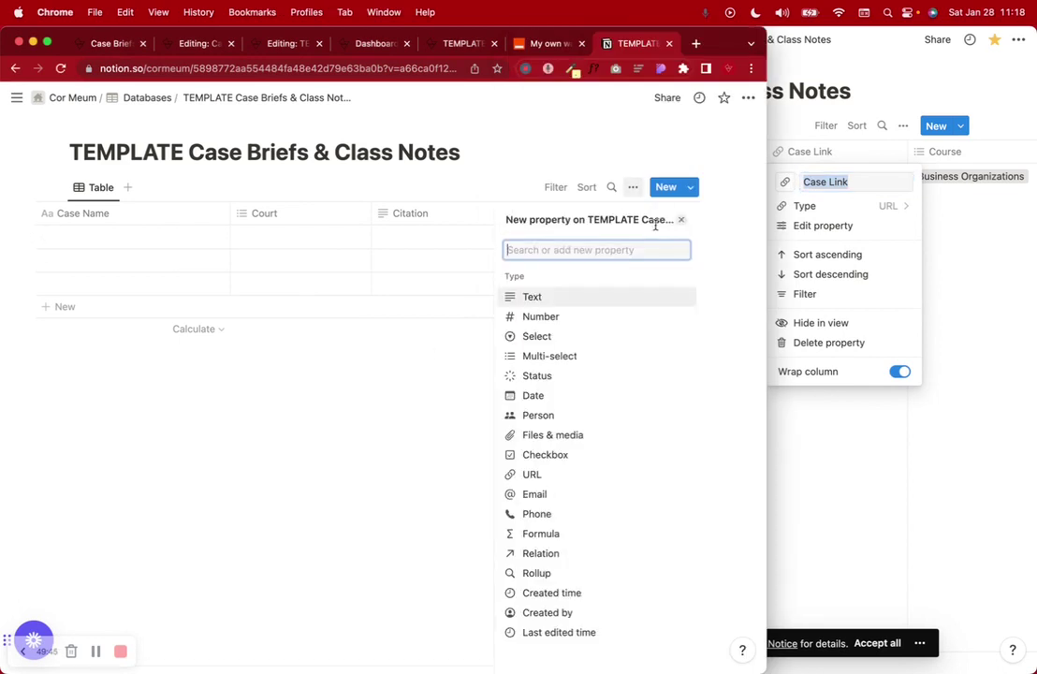
click(531, 474)
text(Case Link)
click(414, 356)
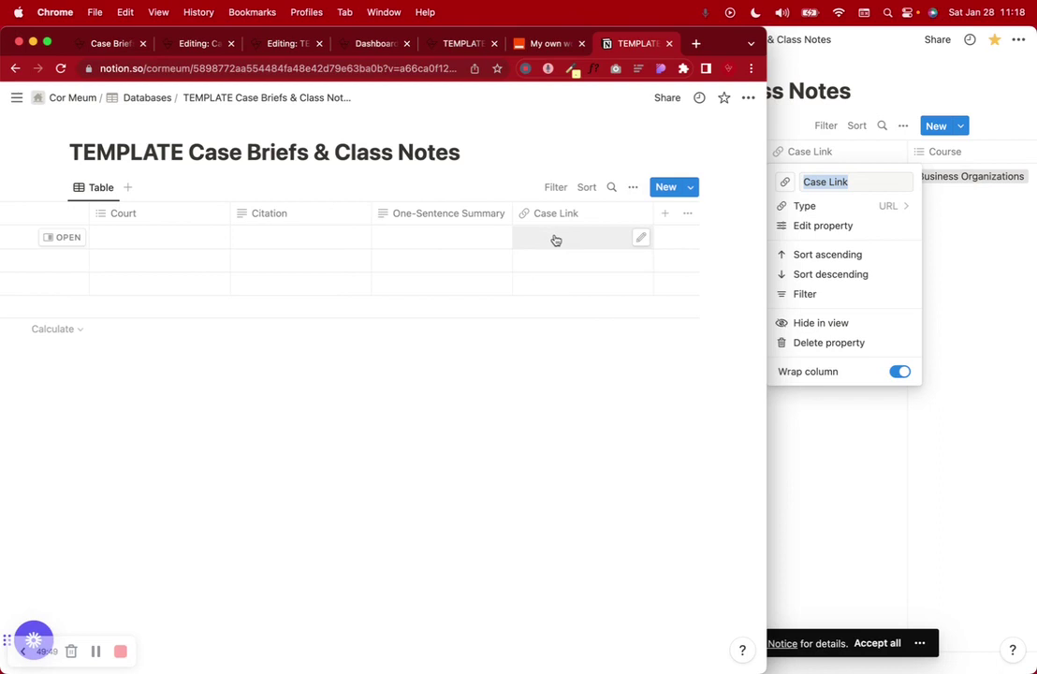
Step: Copy the Course property's name from the Notion app and add it to the template in Chrome as a multi-select property "Course"
click(984, 177)
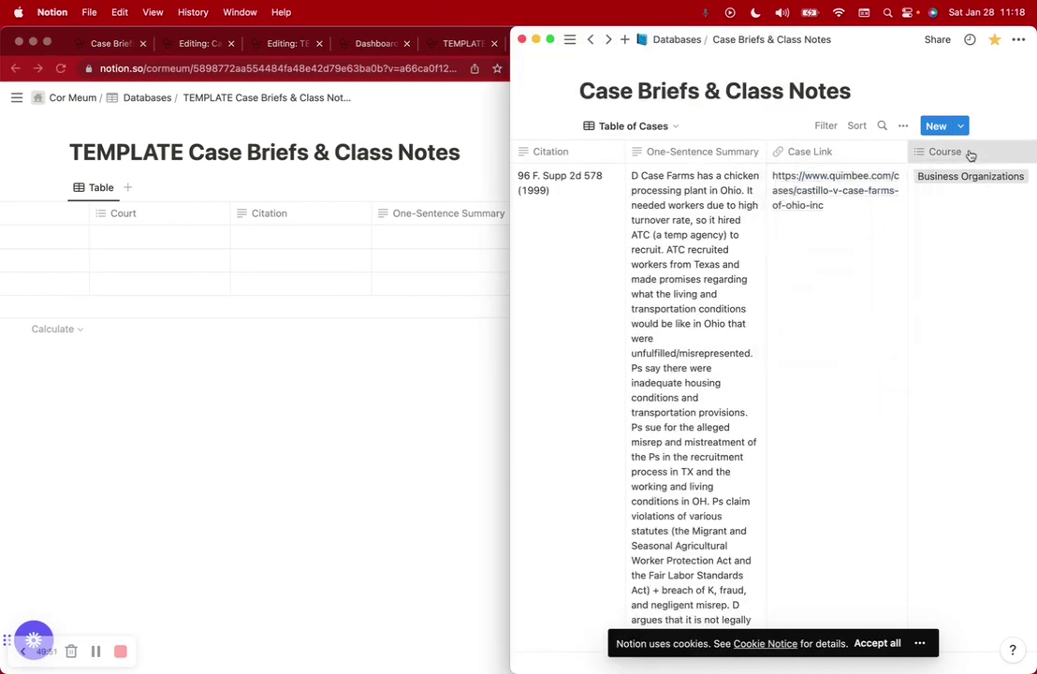
click(969, 154)
key(super+c)
click(401, 389)
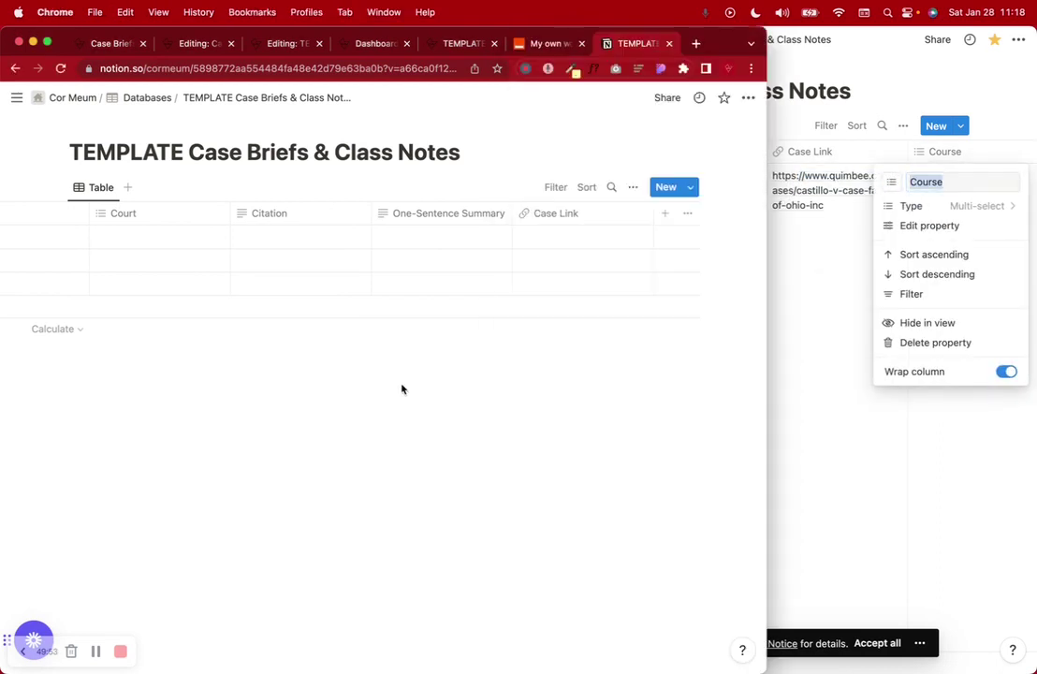
click(665, 214)
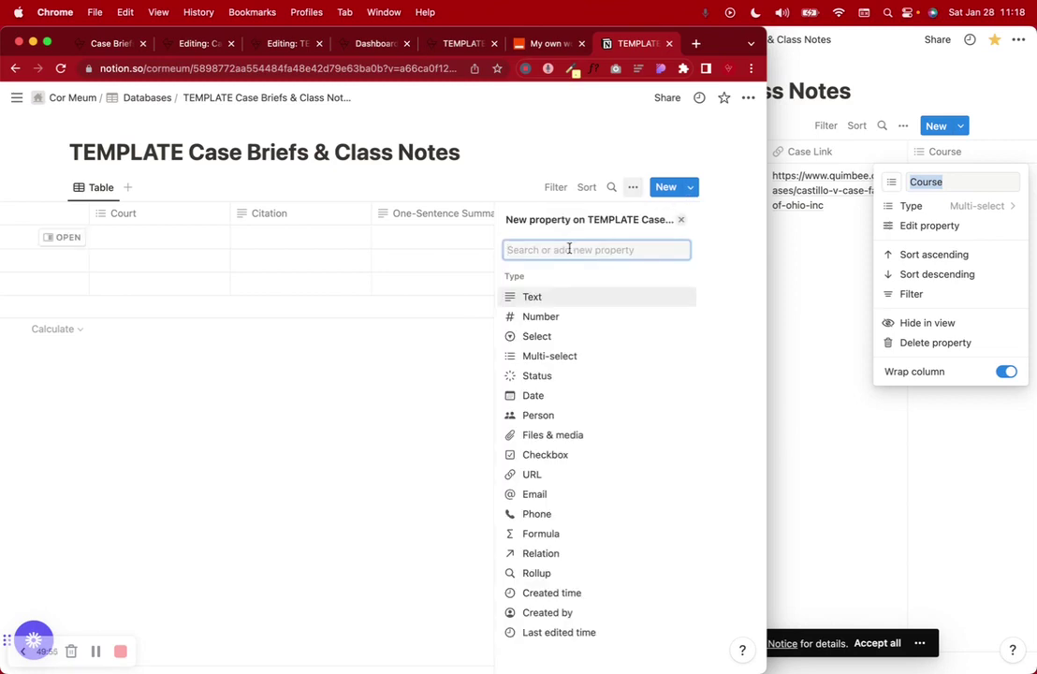
key(super+v)
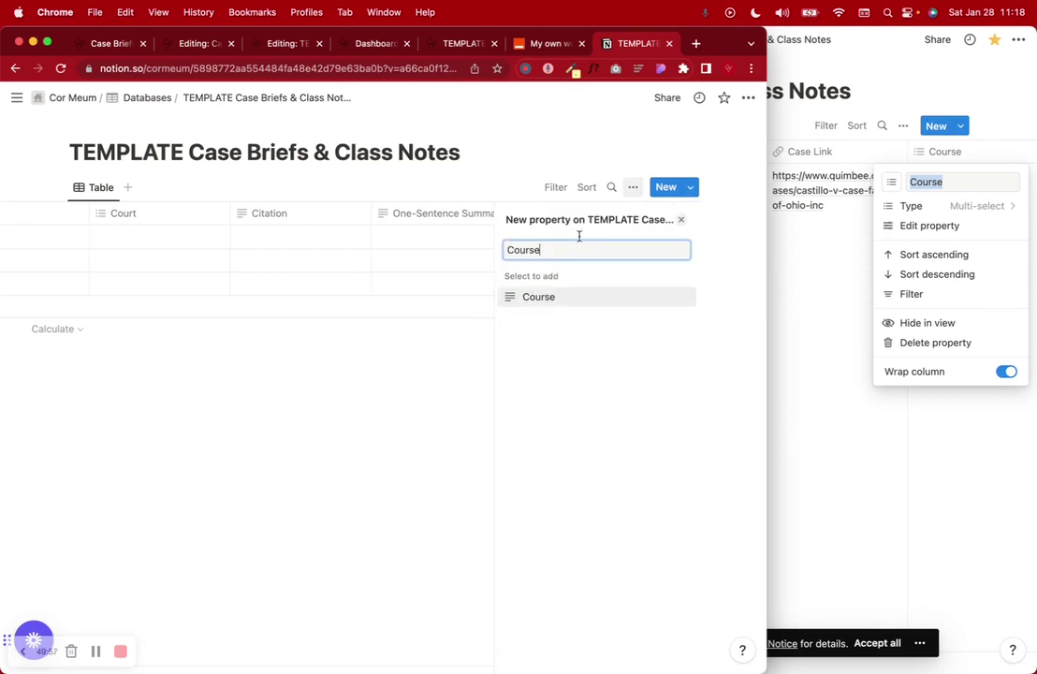
key(super+a)
key(BackSpace)
click(556, 354)
key(super+v)
click(359, 418)
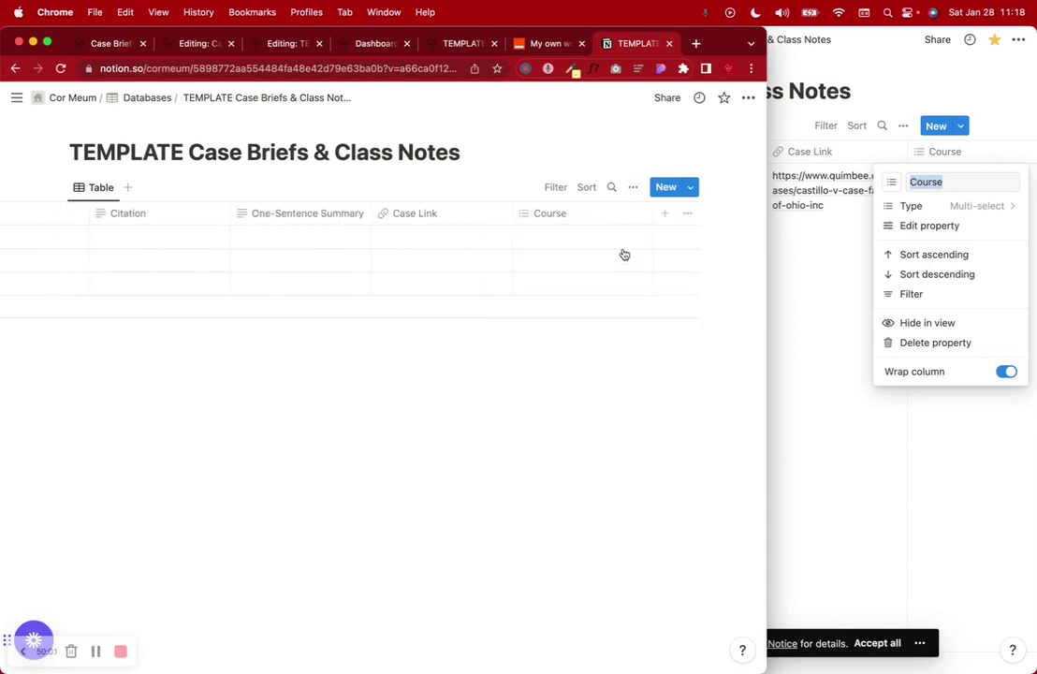
Step: Copy the property name after Course from the Notion app and add a text property "Context/Where Situated" to the template in Chrome
click(872, 223)
scroll(841, 250, right, 8)
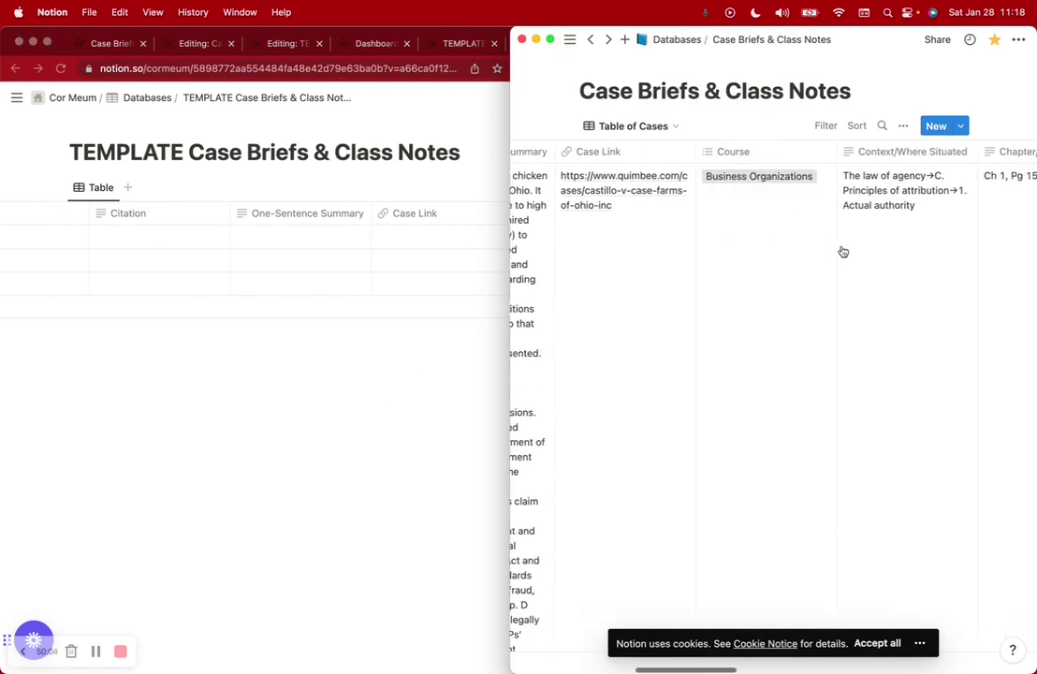
click(782, 151)
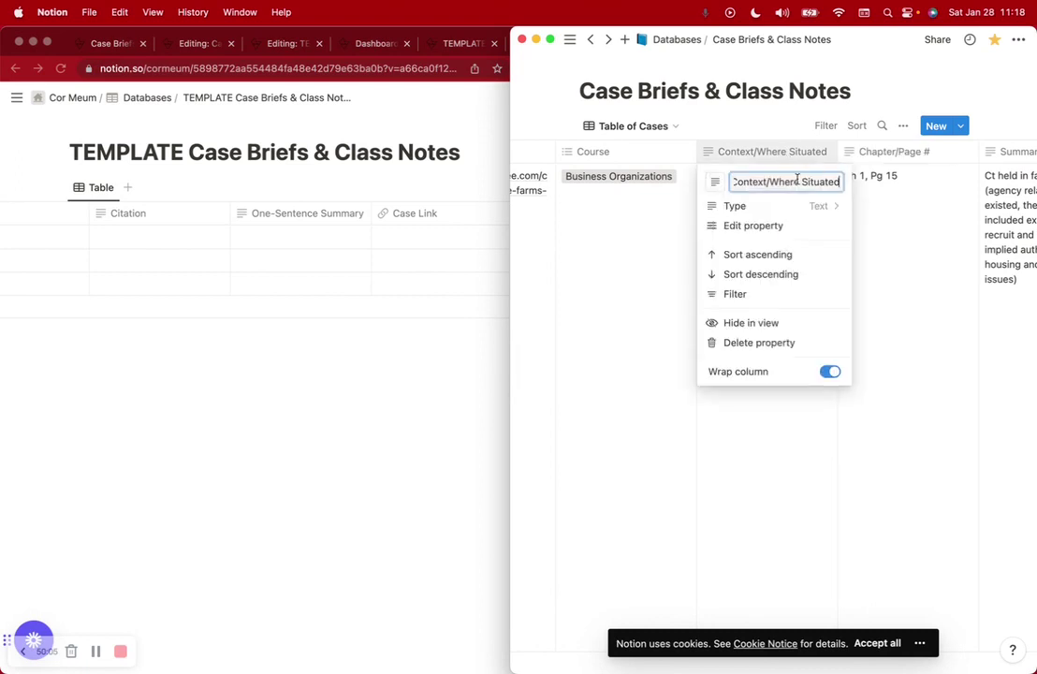
click(354, 370)
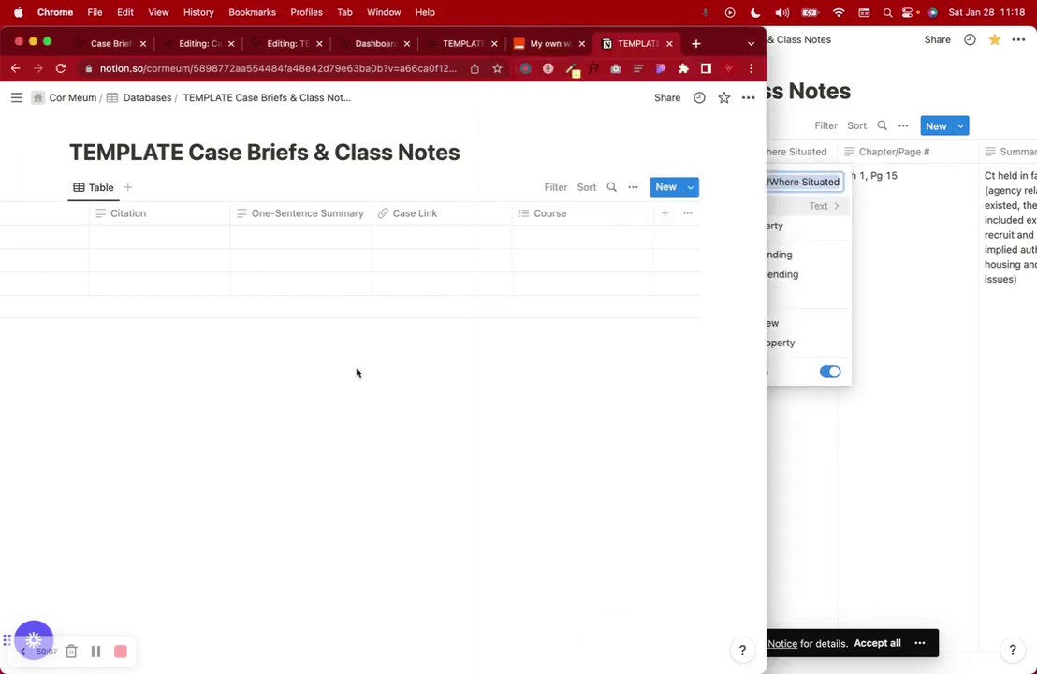
click(665, 215)
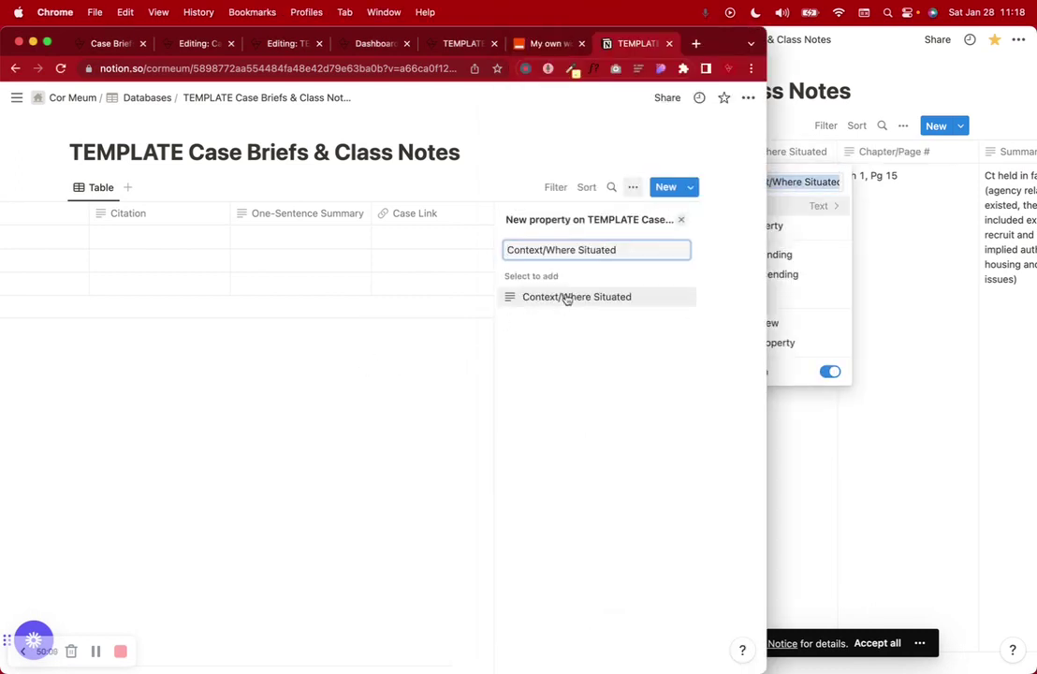
click(566, 297)
click(451, 370)
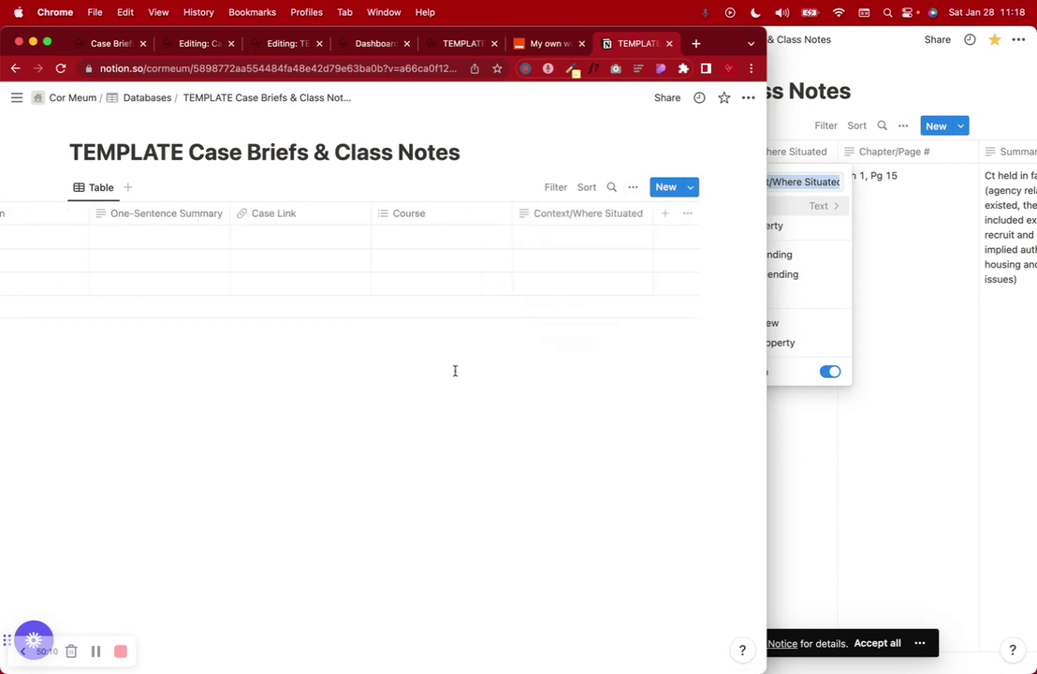
Step: Copy the Chapter/Page # name from the Notion app and add it as a text property to the template database in Chrome
click(919, 214)
click(919, 152)
click(922, 151)
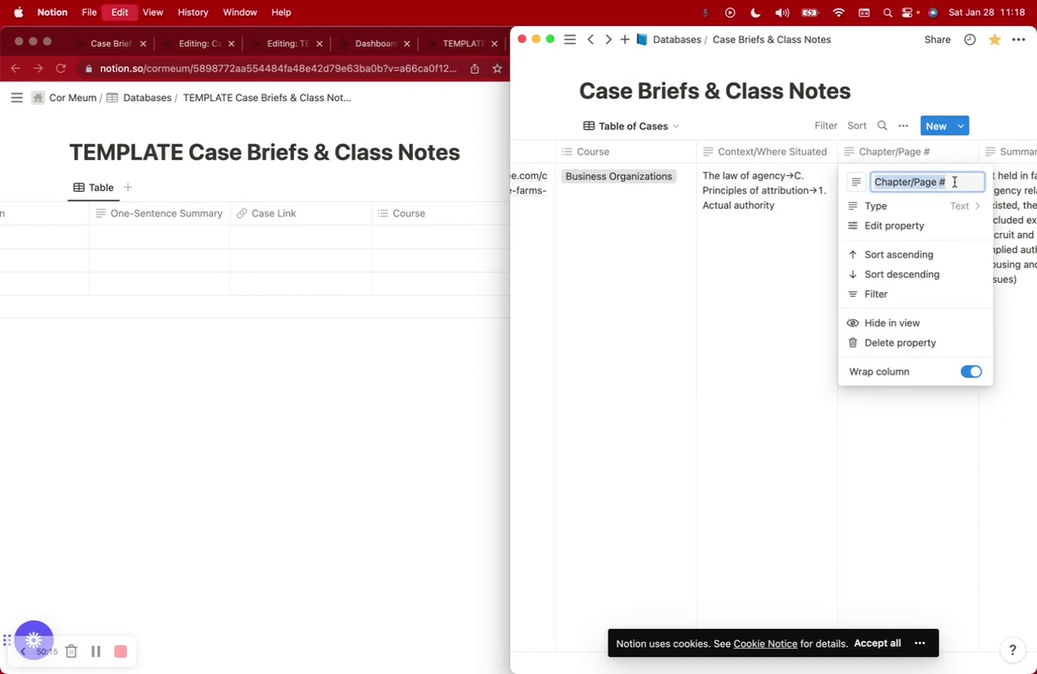
click(422, 371)
click(664, 221)
text(Chapter/Page #)
click(562, 297)
click(595, 341)
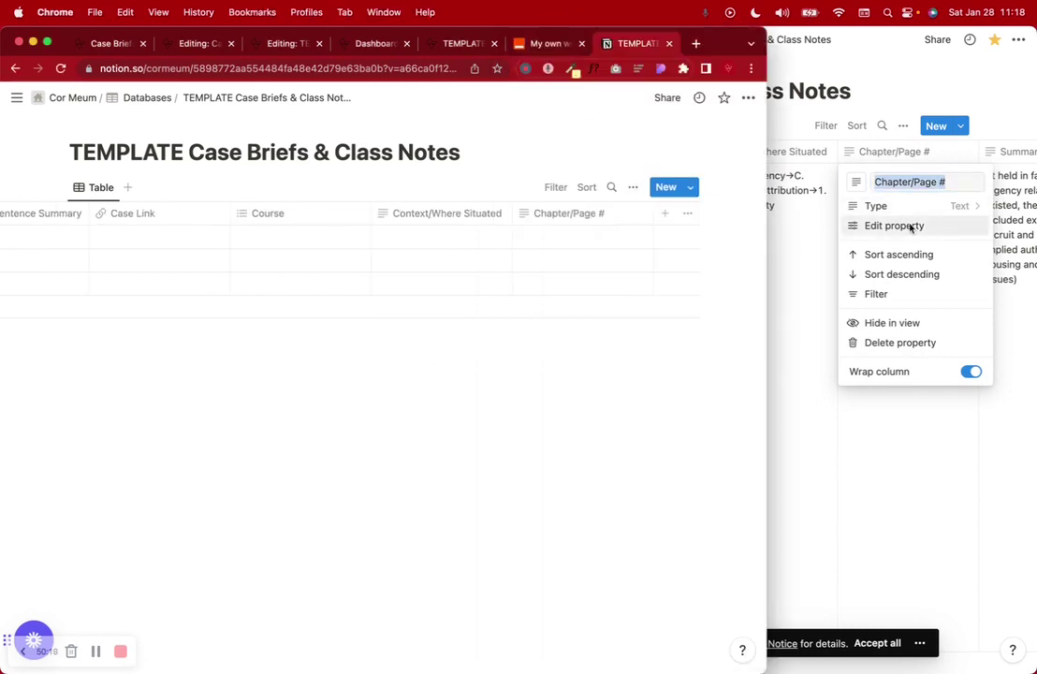
Step: Copy the Summary of Holding property's name from the Notion app and add it as a text property to the template in Chrome
click(961, 161)
key(Escape)
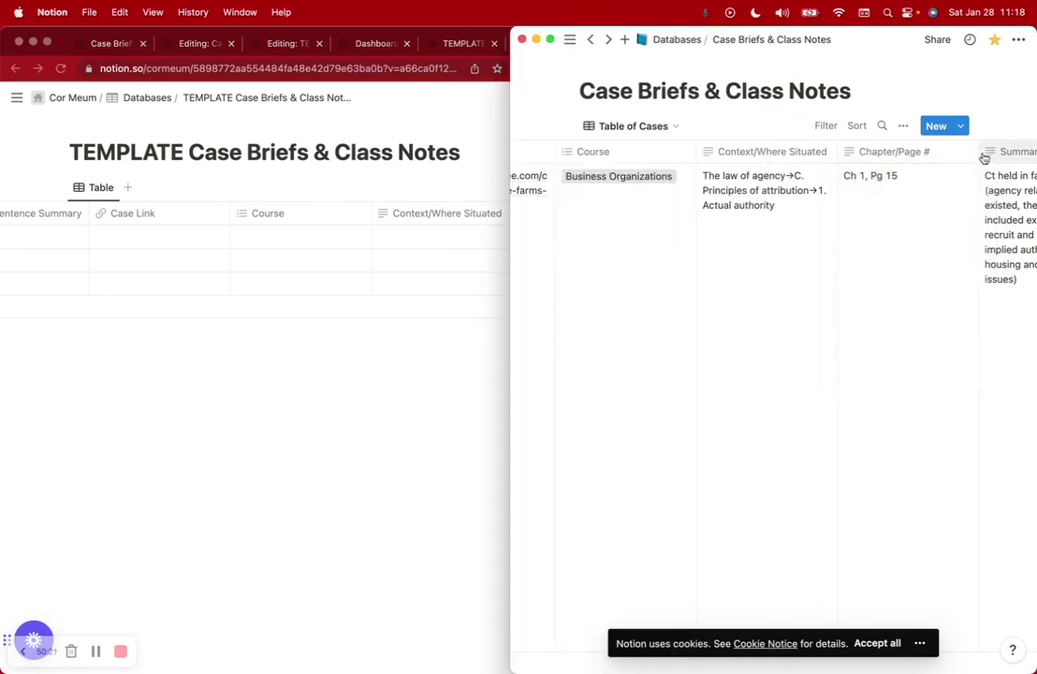
scroll(983, 157, right, 5)
click(694, 153)
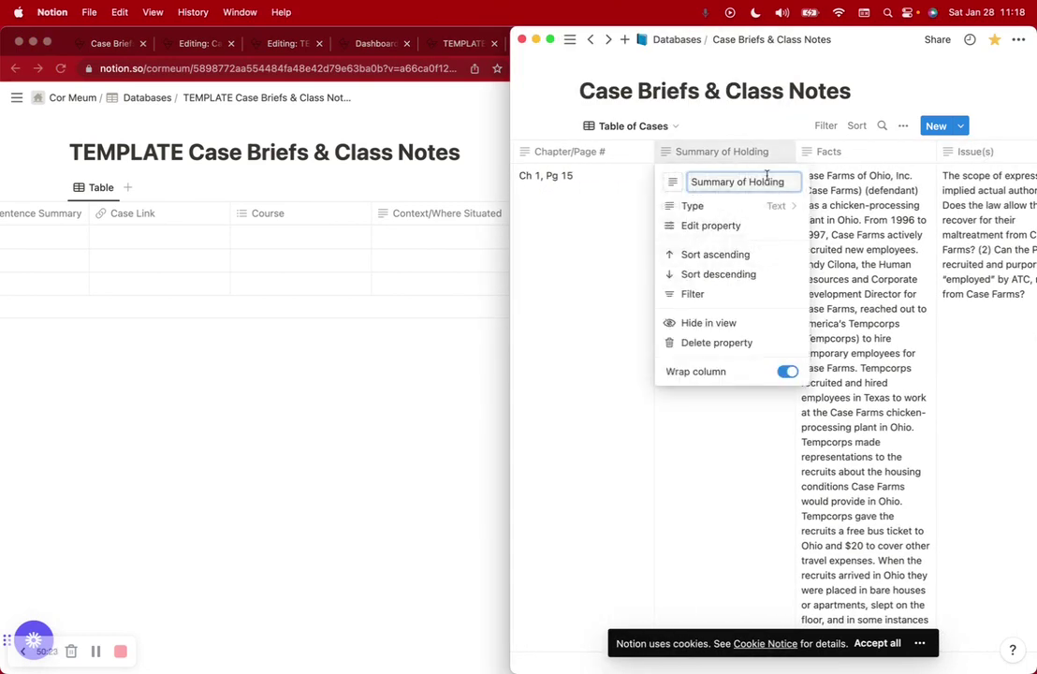
double_click(767, 181)
click(324, 332)
click(655, 213)
text(Summary of Holding)
click(565, 298)
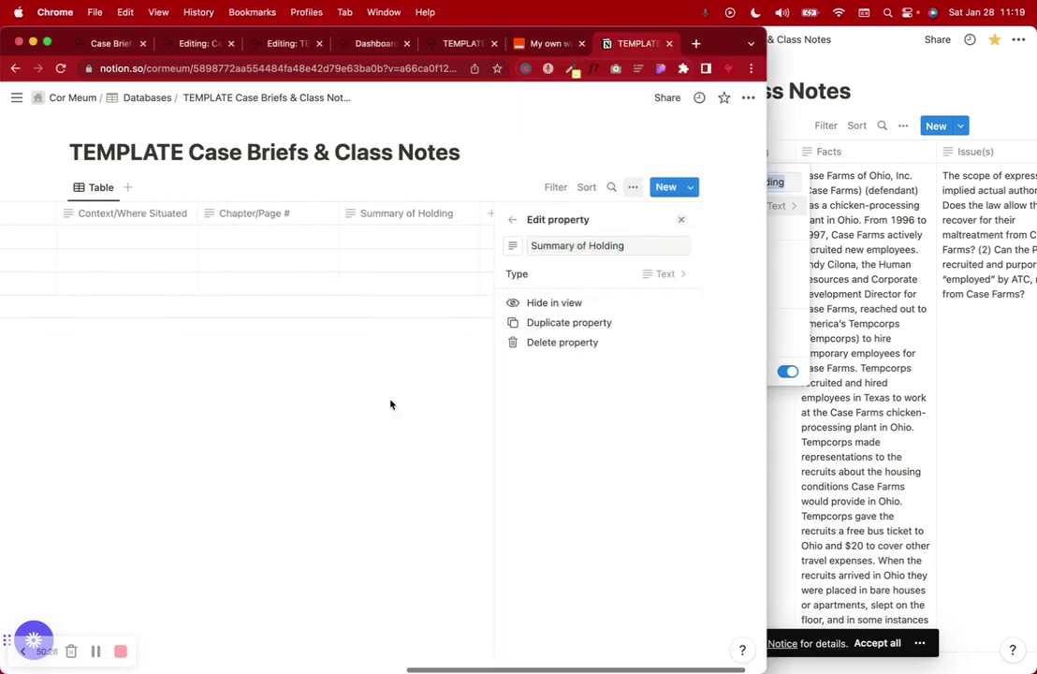
click(520, 367)
Step: Copy the Facts property's name from the Notion app and add a text property "Facts" to the template in Chrome
click(950, 192)
click(853, 153)
click(854, 154)
double_click(862, 180)
key(super+c)
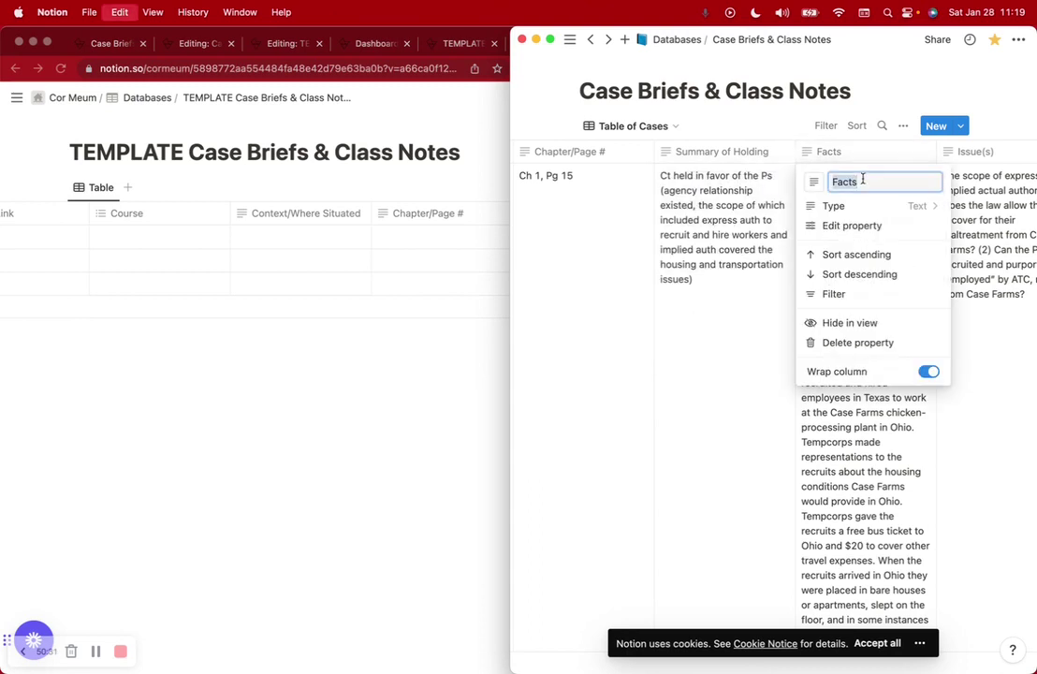
click(396, 330)
click(662, 213)
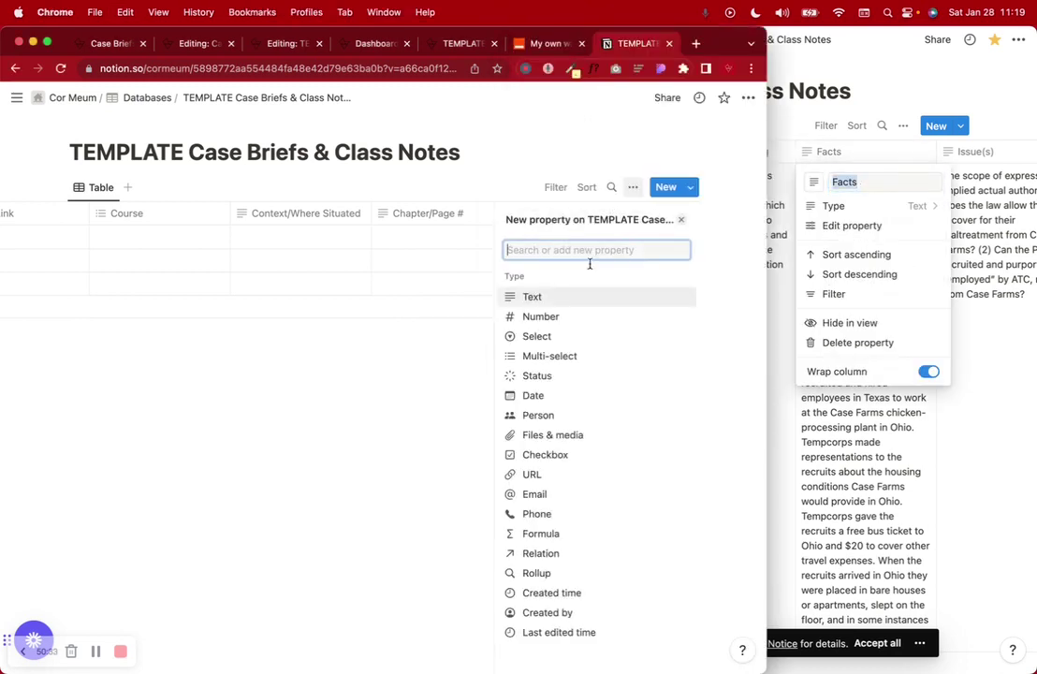
click(553, 297)
key(super+v)
click(735, 219)
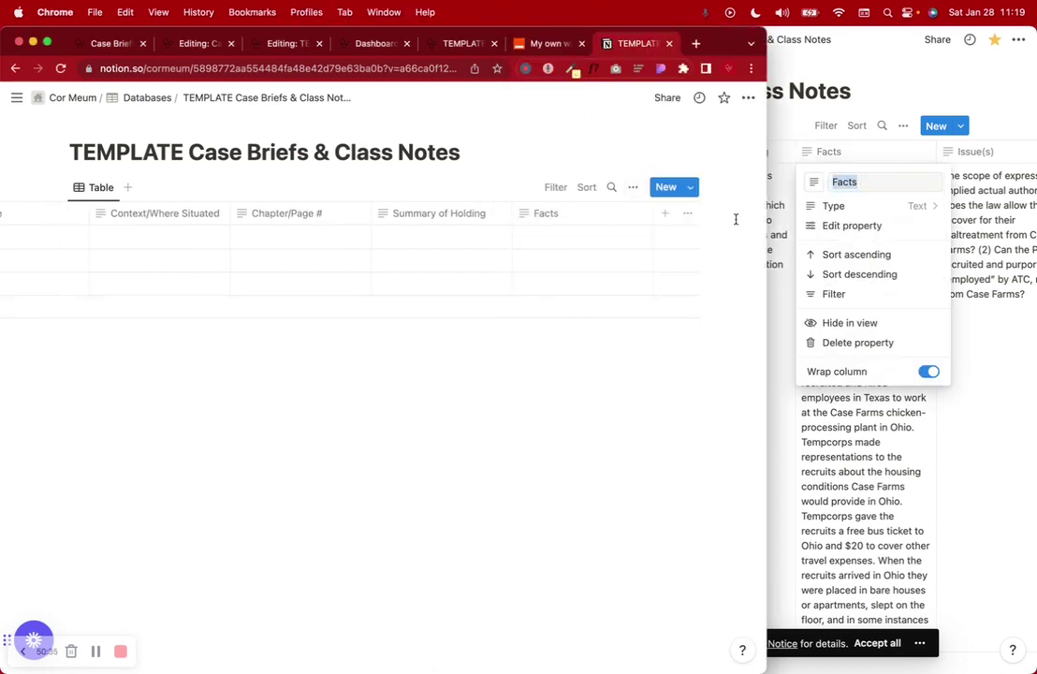
Step: Copy the Issue(s) property's name from the Notion app and add a text property "Issue(s)" to the template in Chrome
click(954, 164)
click(978, 159)
scroll(954, 187, right, 5)
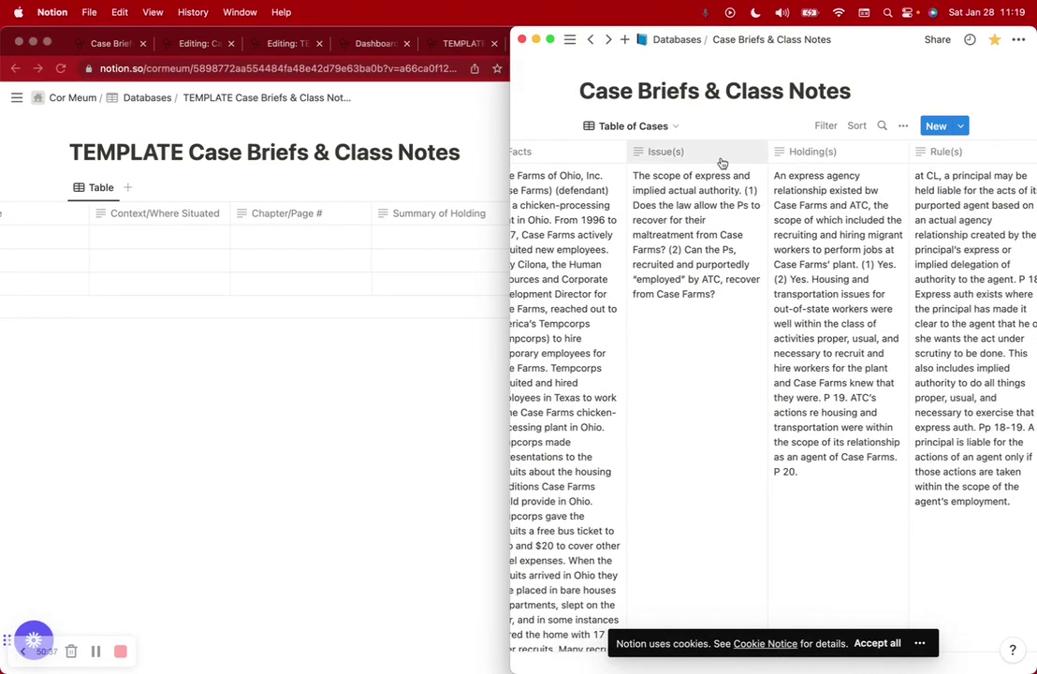
click(722, 162)
key(super+c)
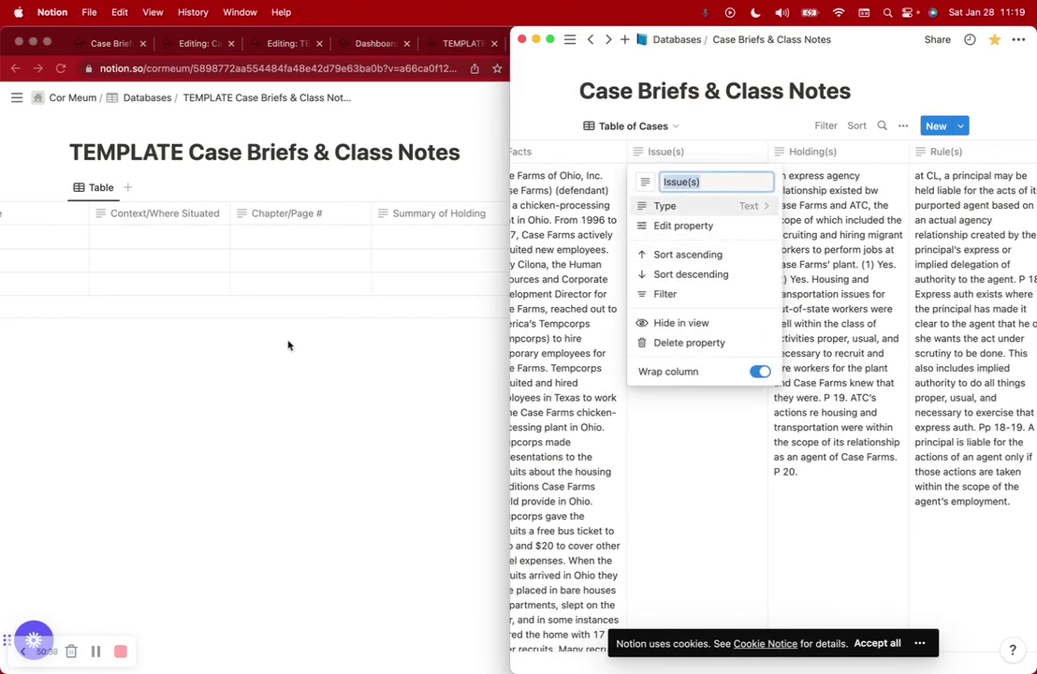
key(super+Tab)
click(650, 217)
key(super+v)
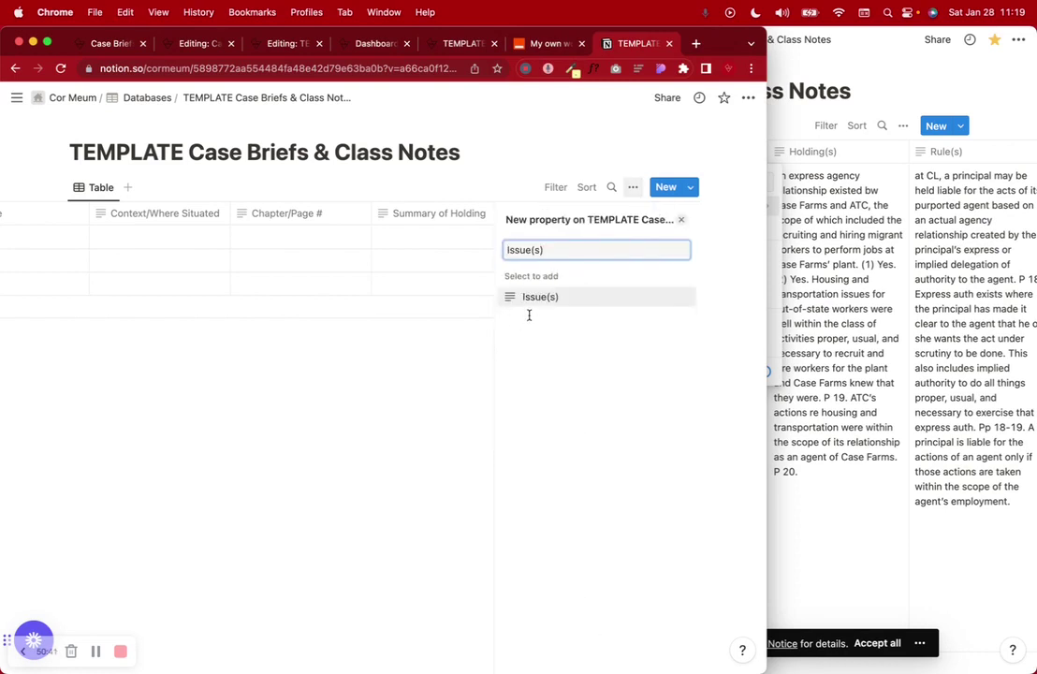
key(Return)
click(410, 345)
Step: Copy the Holding(s) name from the Notion app and add it as a text property to the template database in Chrome
key(super+Tab)
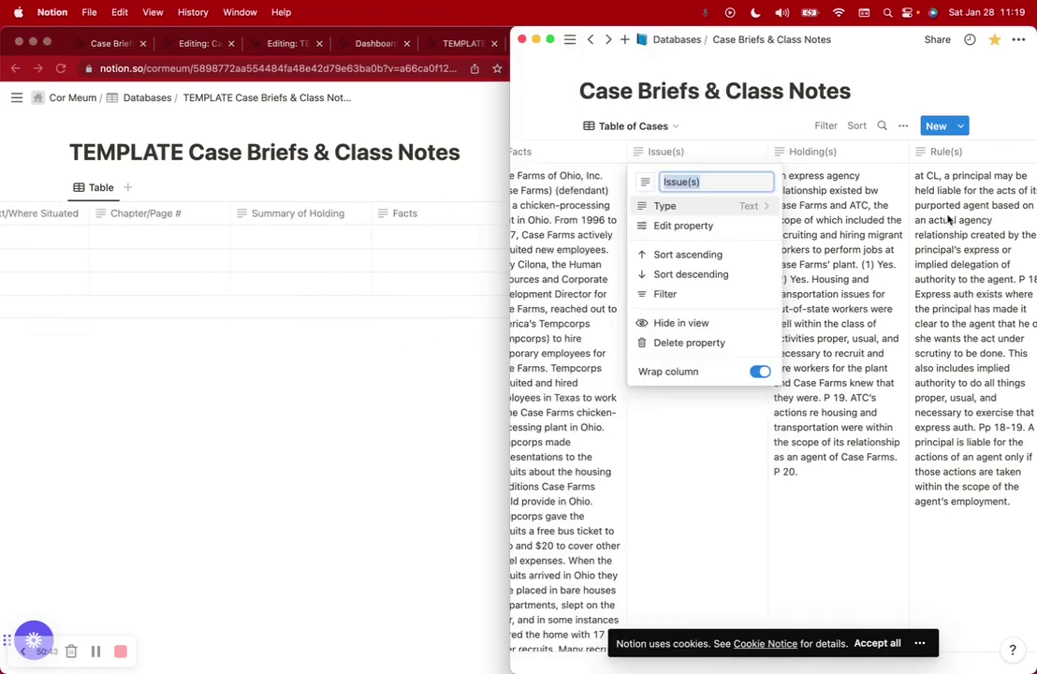
click(832, 202)
click(831, 151)
key(super+c)
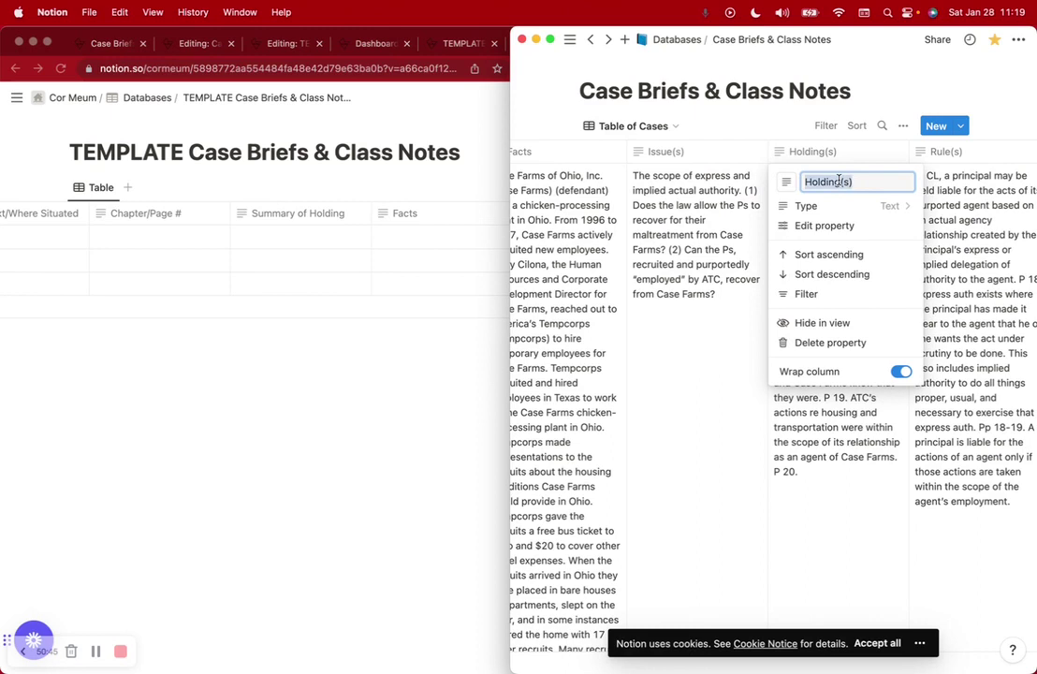
click(459, 393)
click(670, 218)
key(super+v)
click(553, 298)
click(465, 358)
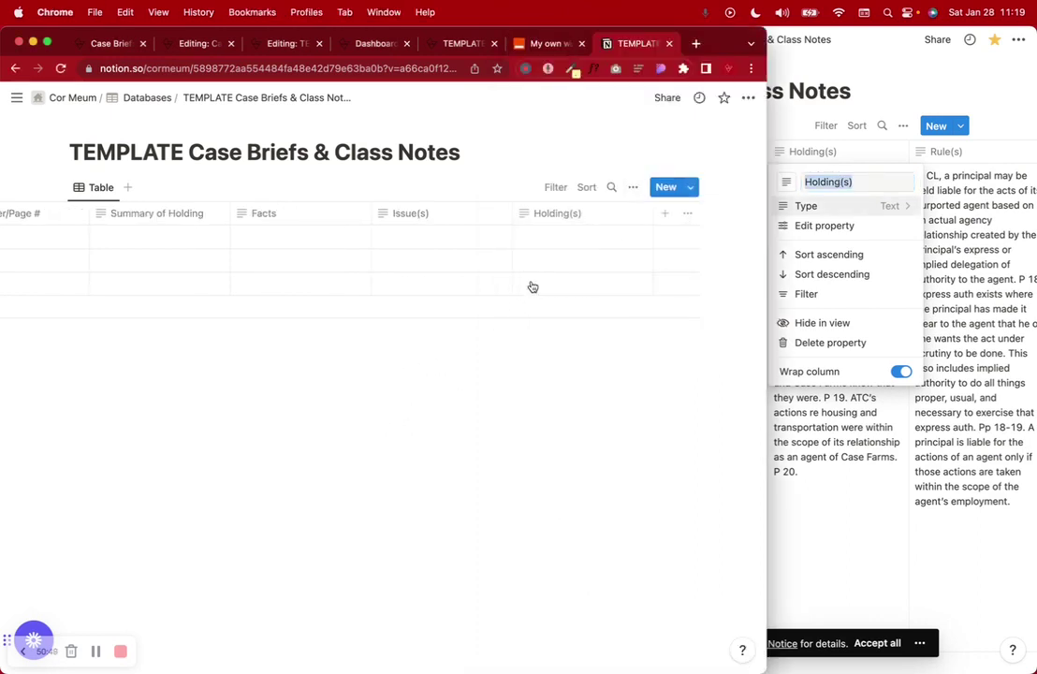
Step: Copy the Rule(s) property's name in the Notion app and switch back to the template database in Chrome
click(1011, 173)
click(947, 152)
key(super+c)
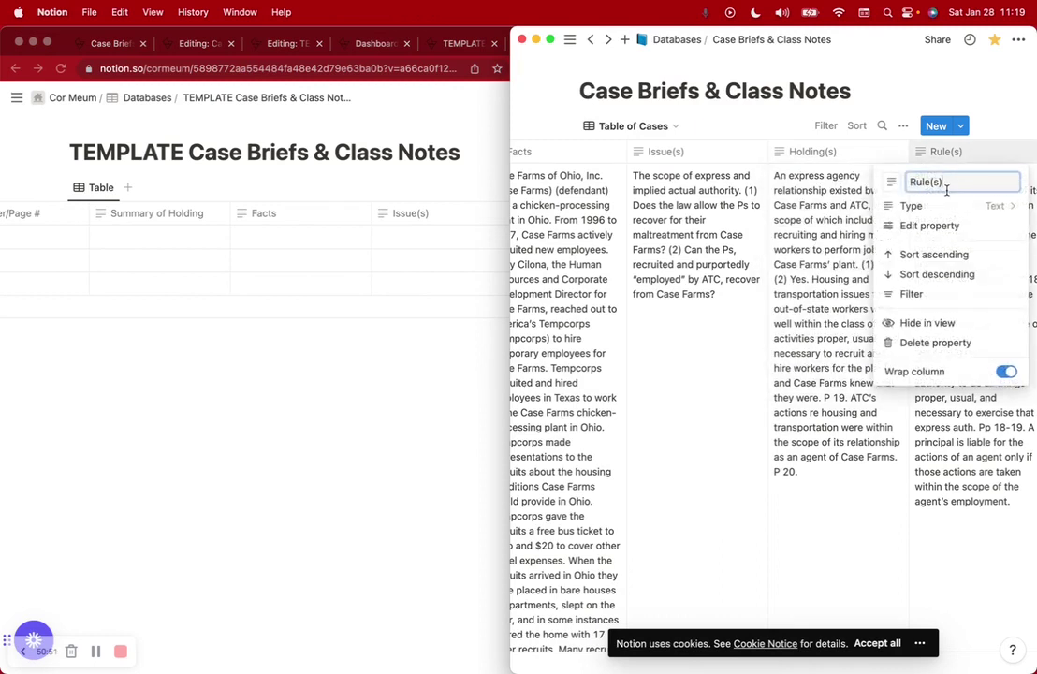
click(949, 182)
key(super+Tab)
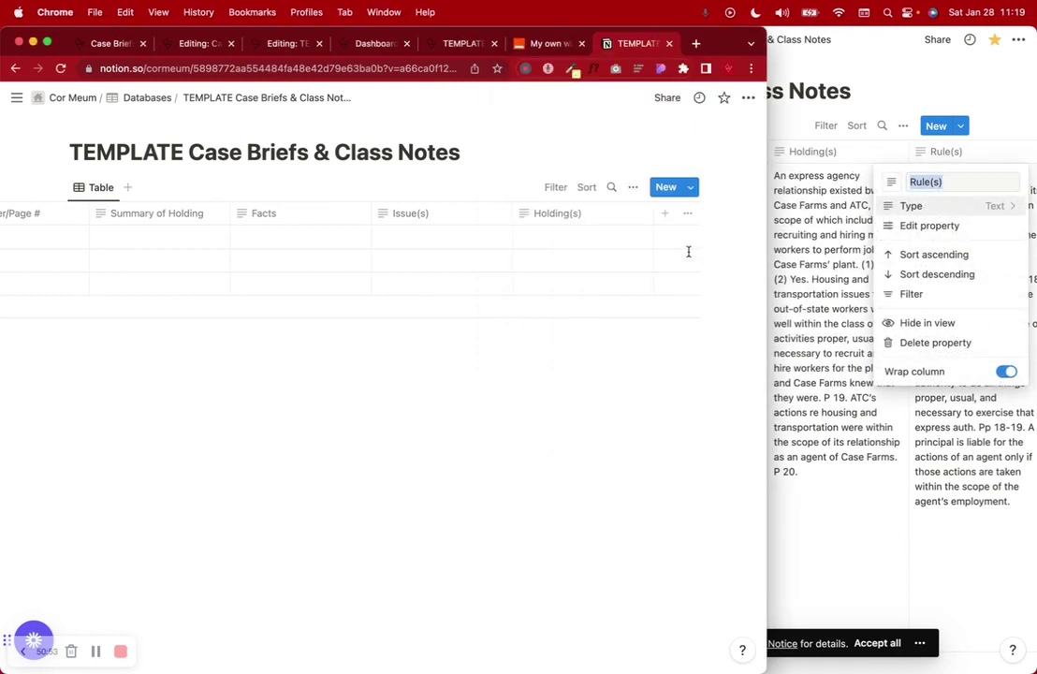
click(664, 217)
key(super+v)
click(473, 328)
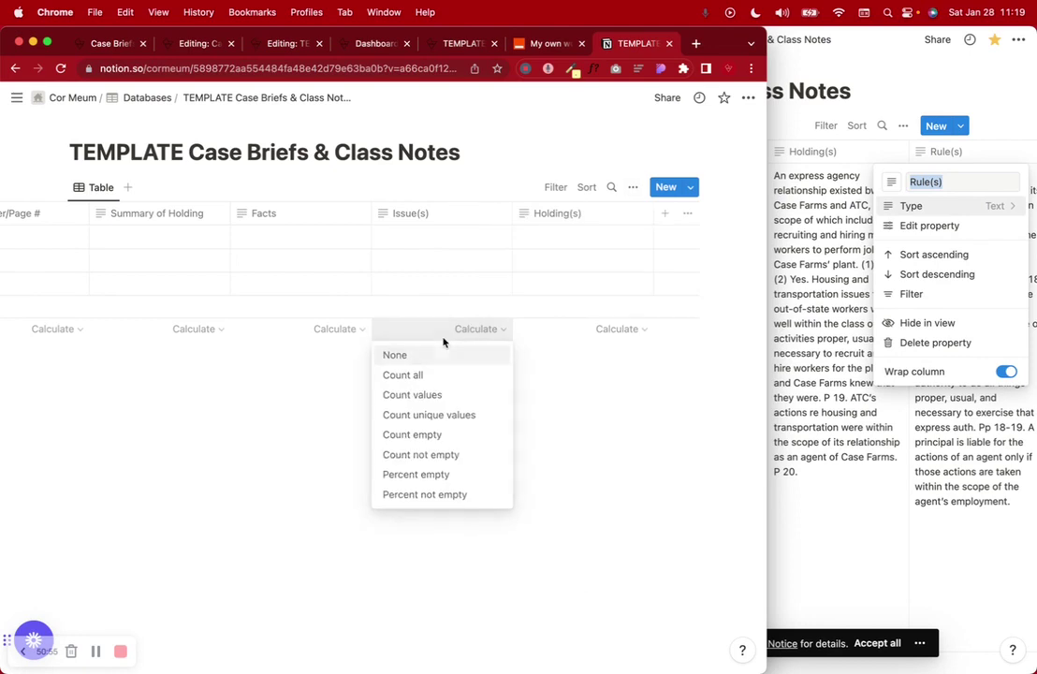
click(663, 213)
Step: Add a text property to the template database using the copied name "Rule(s)"
click(664, 213)
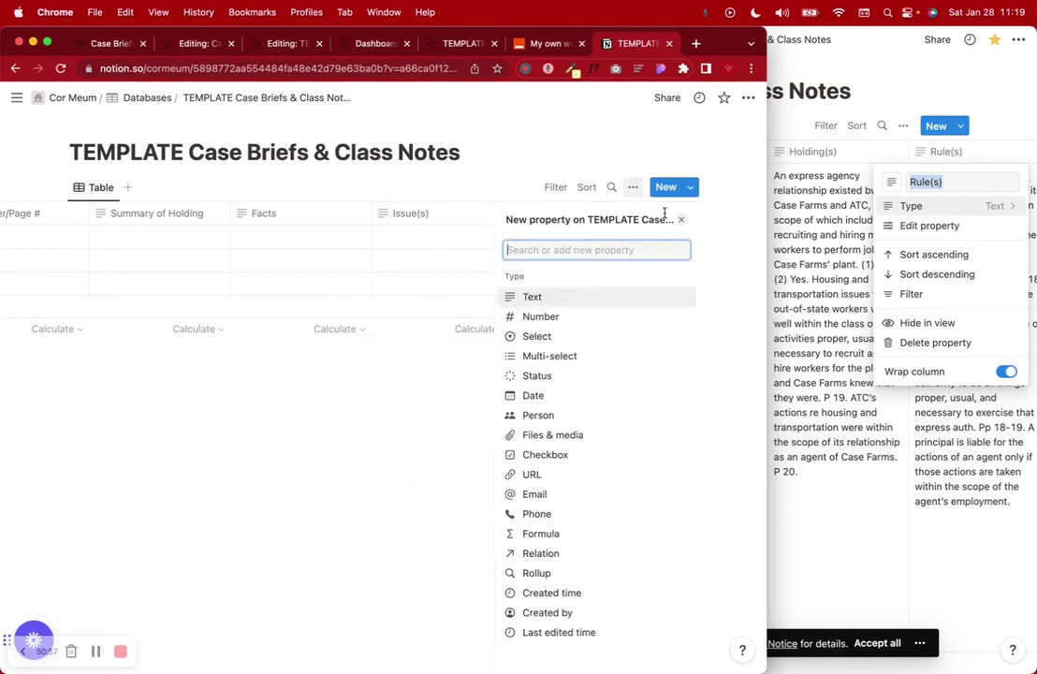
key(super+v)
click(540, 297)
click(352, 416)
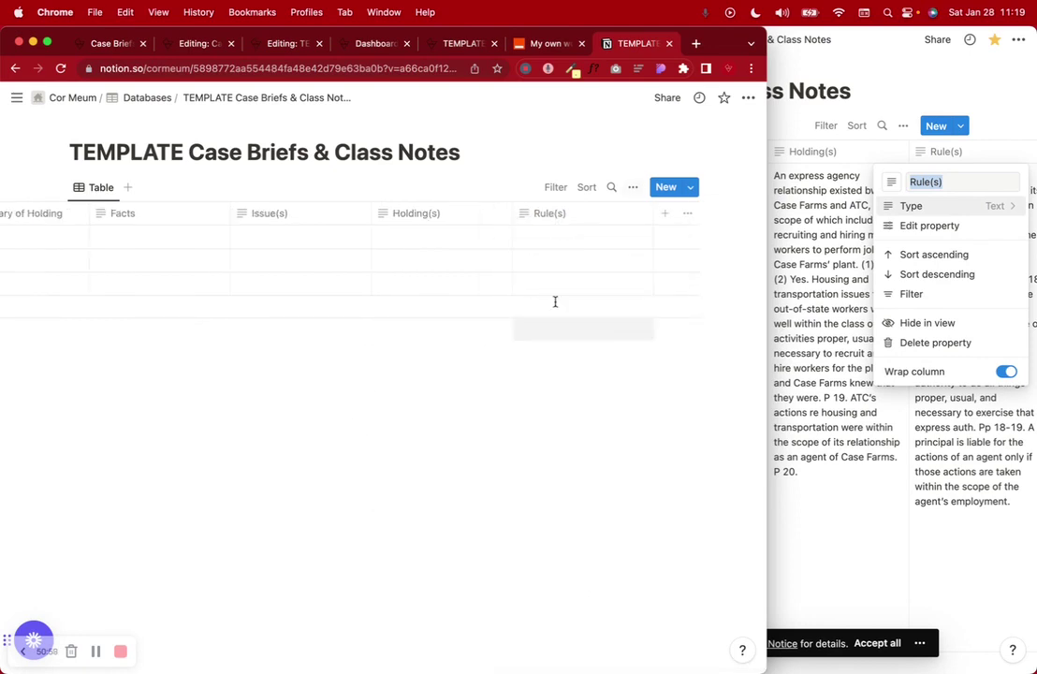
Step: Copy the Add'l Notes property's name from the Notion app and add it to the template in Chrome as a text property
click(835, 237)
scroll(852, 237, right, 10)
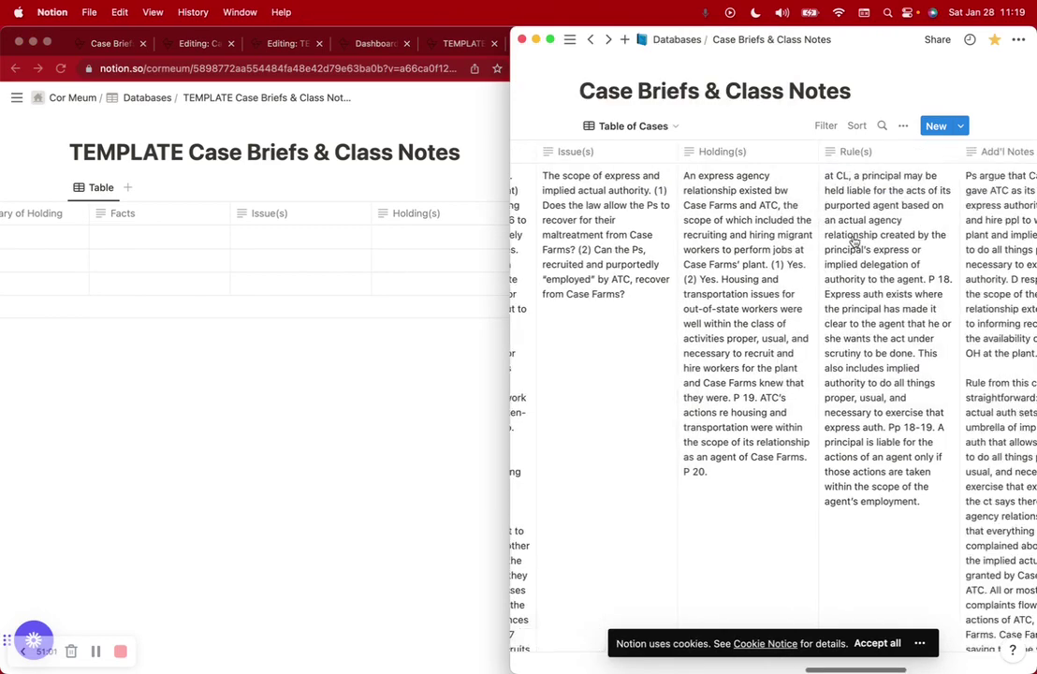
click(675, 150)
drag(687, 182, 733, 183)
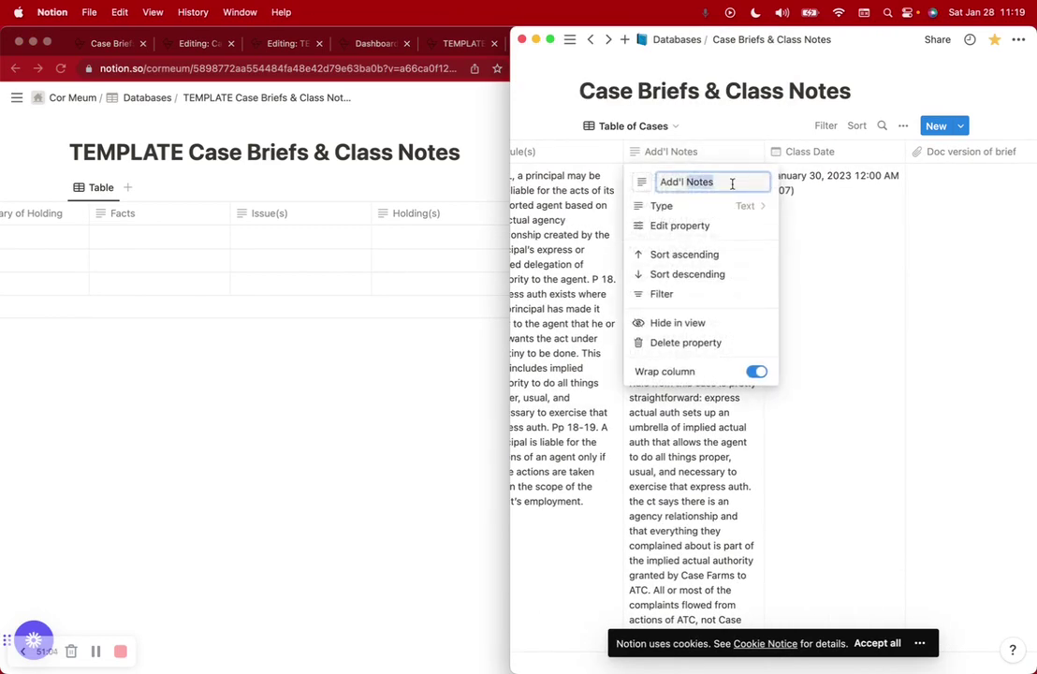
click(277, 378)
click(665, 213)
text(Add'l Notes)
click(567, 296)
click(408, 366)
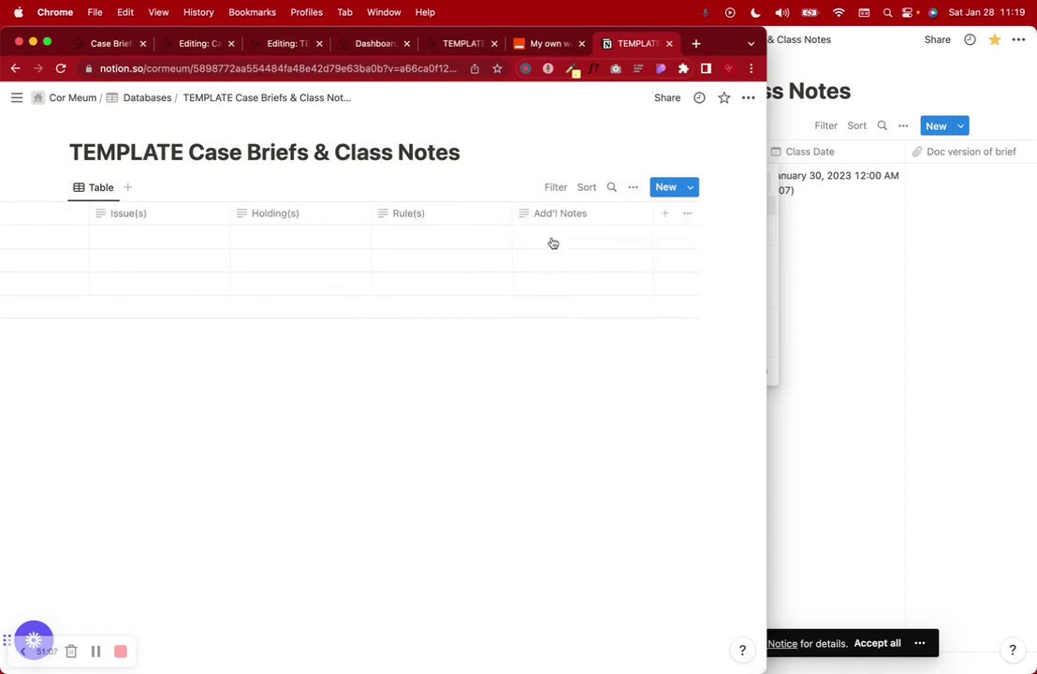
Step: Copy the Class Date property's name from the Notion app and add a date property "Class Date" to the template in Chrome
click(832, 165)
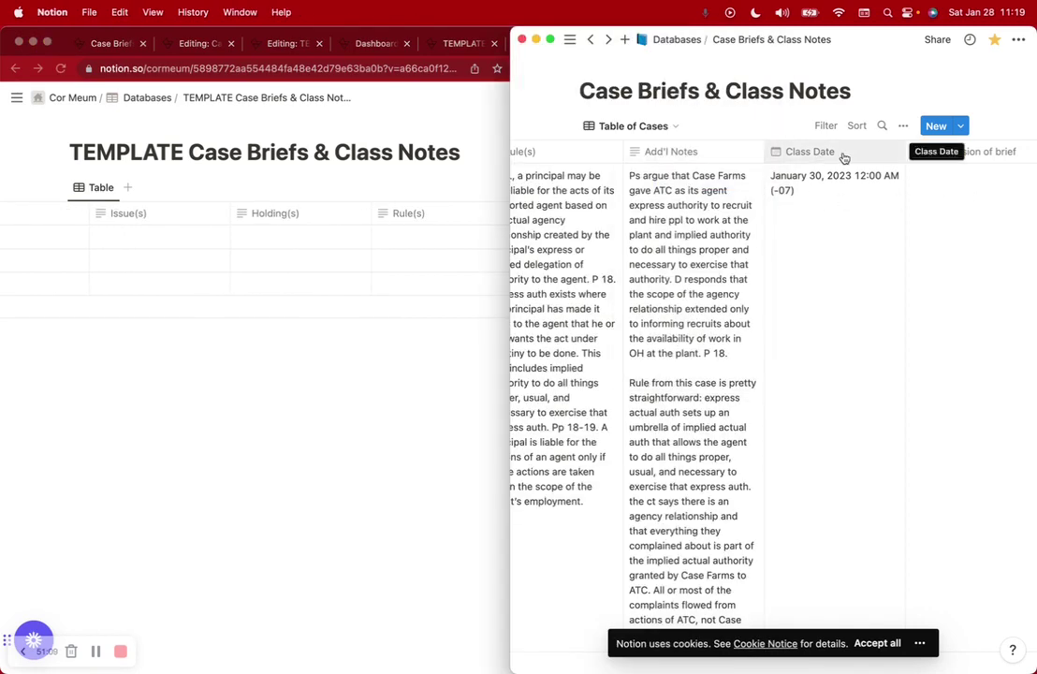
click(842, 155)
triple_click(849, 177)
key(cmd+c)
click(348, 411)
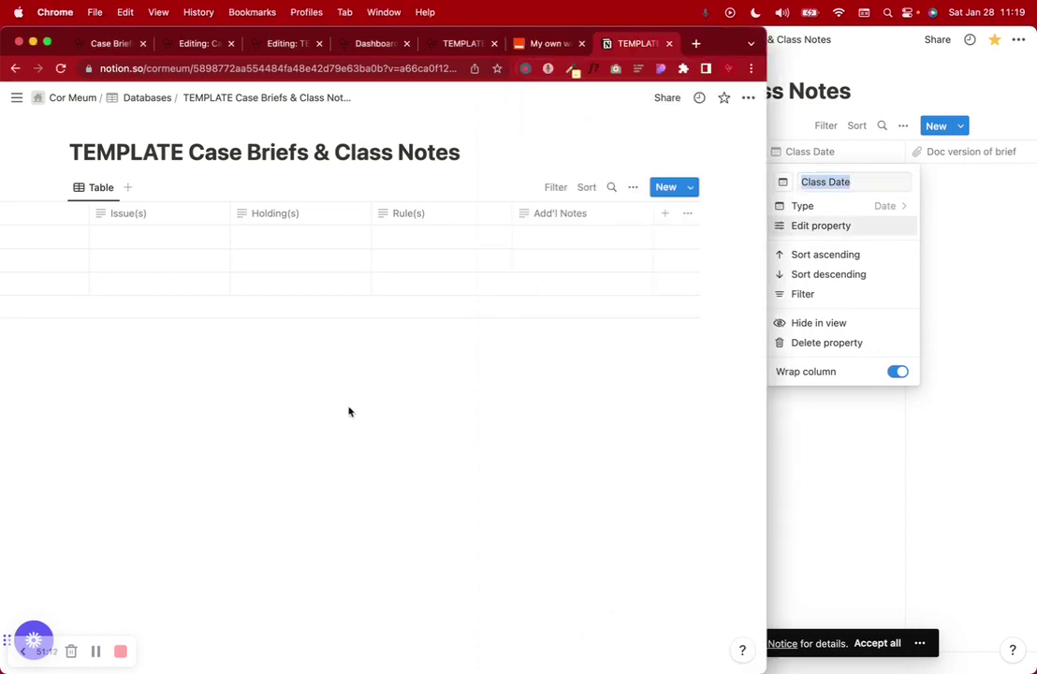
click(662, 215)
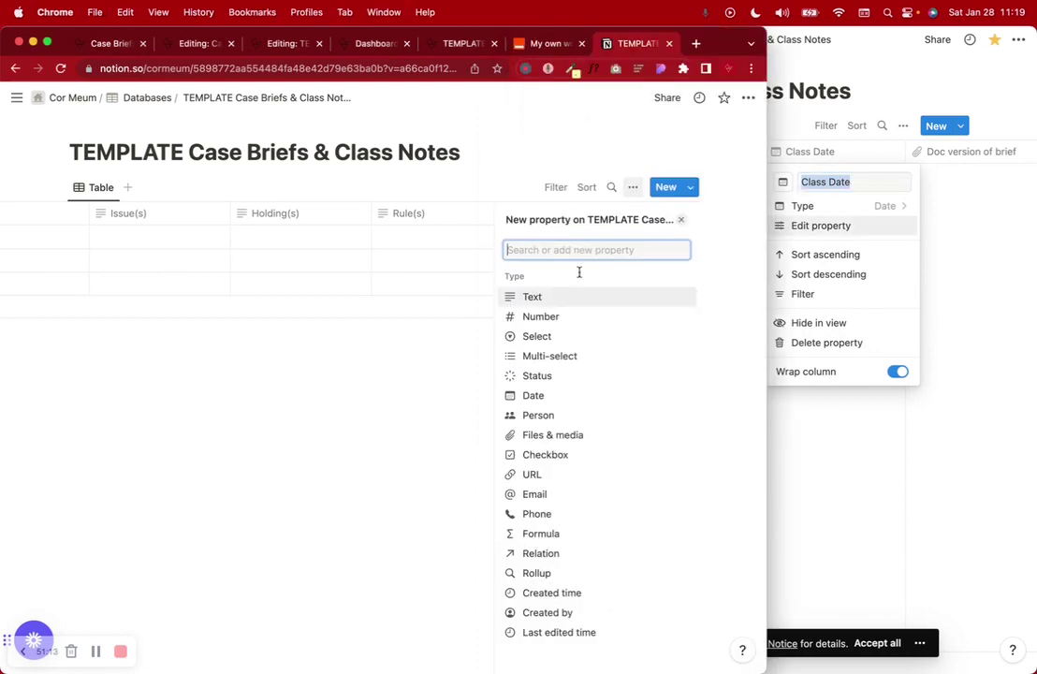
click(537, 395)
key(cmd+v)
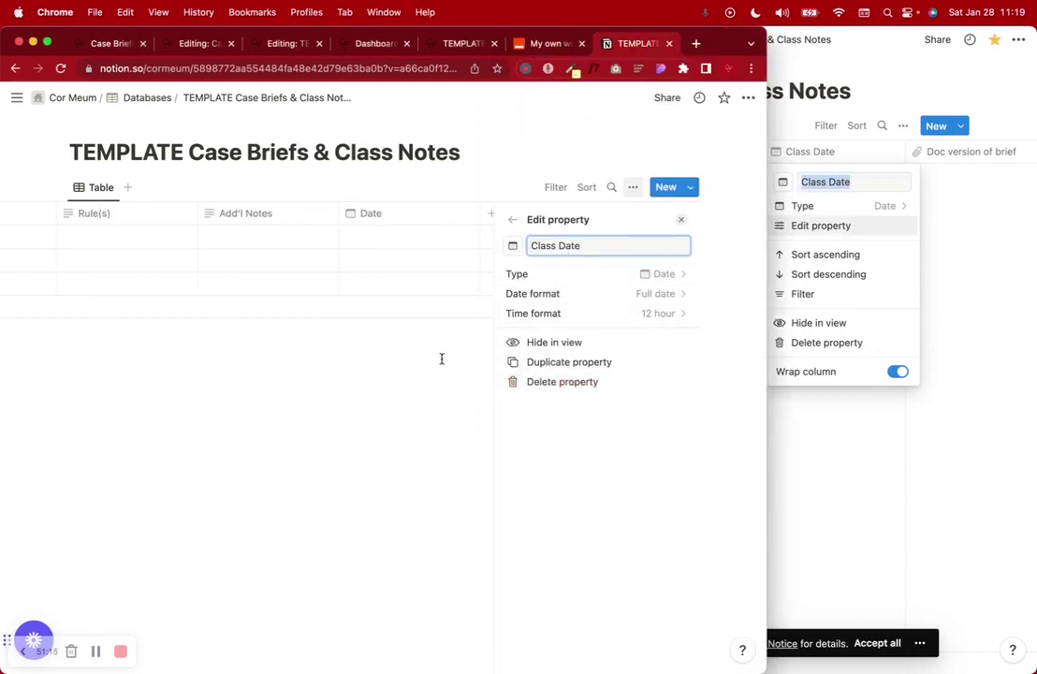
Step: Set the Class Date property's time format to 24 hour and its date format to Full date
click(669, 315)
click(599, 355)
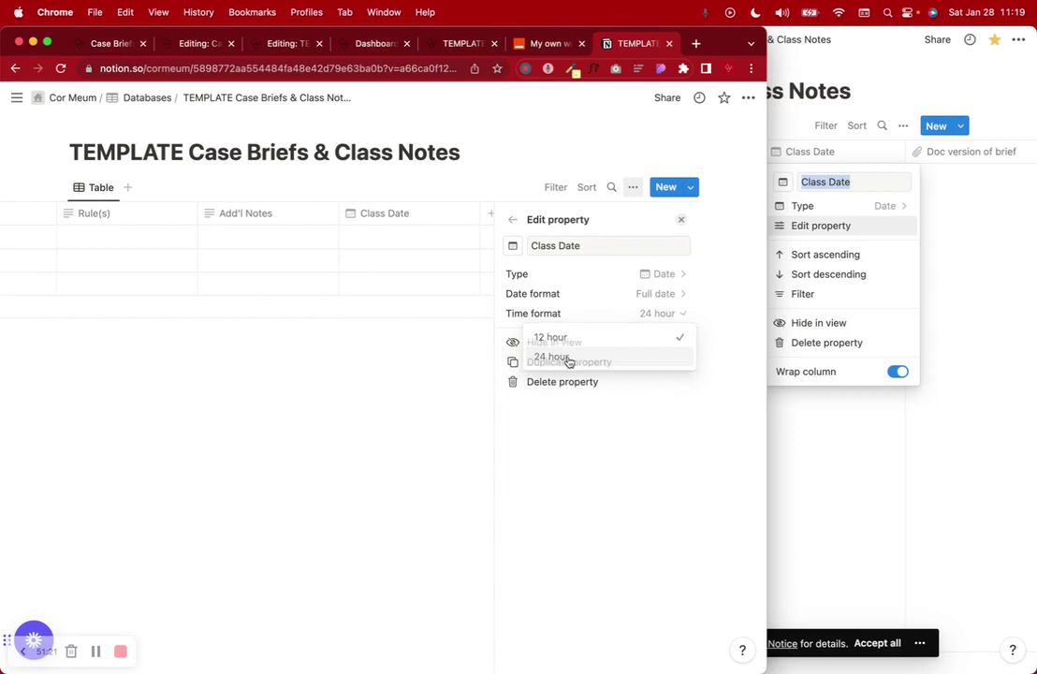
click(637, 298)
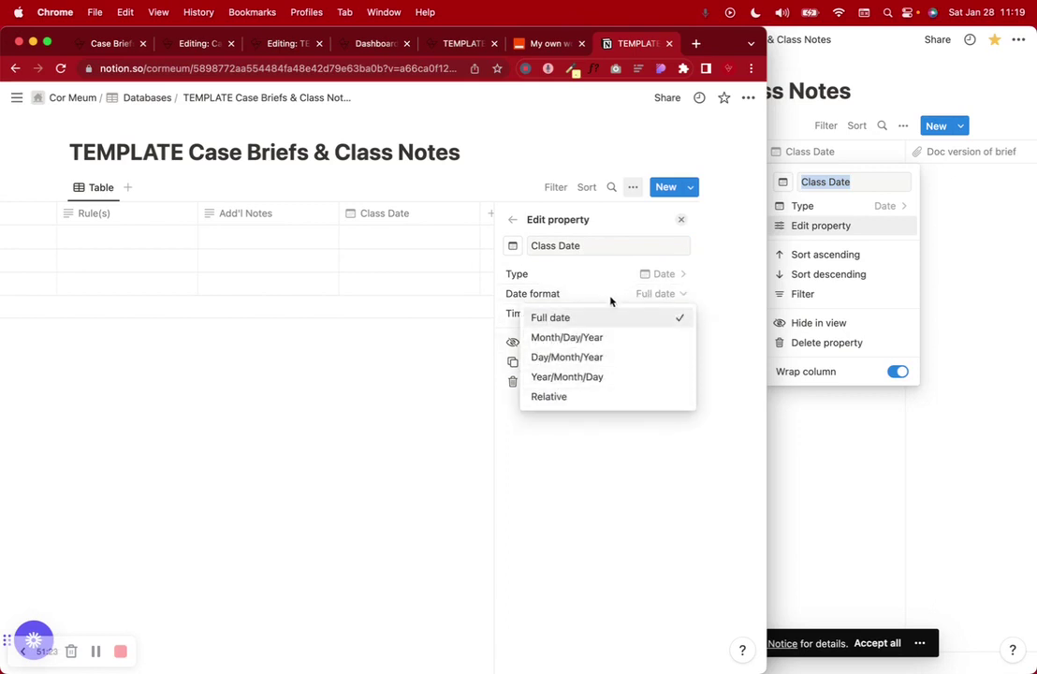
click(541, 319)
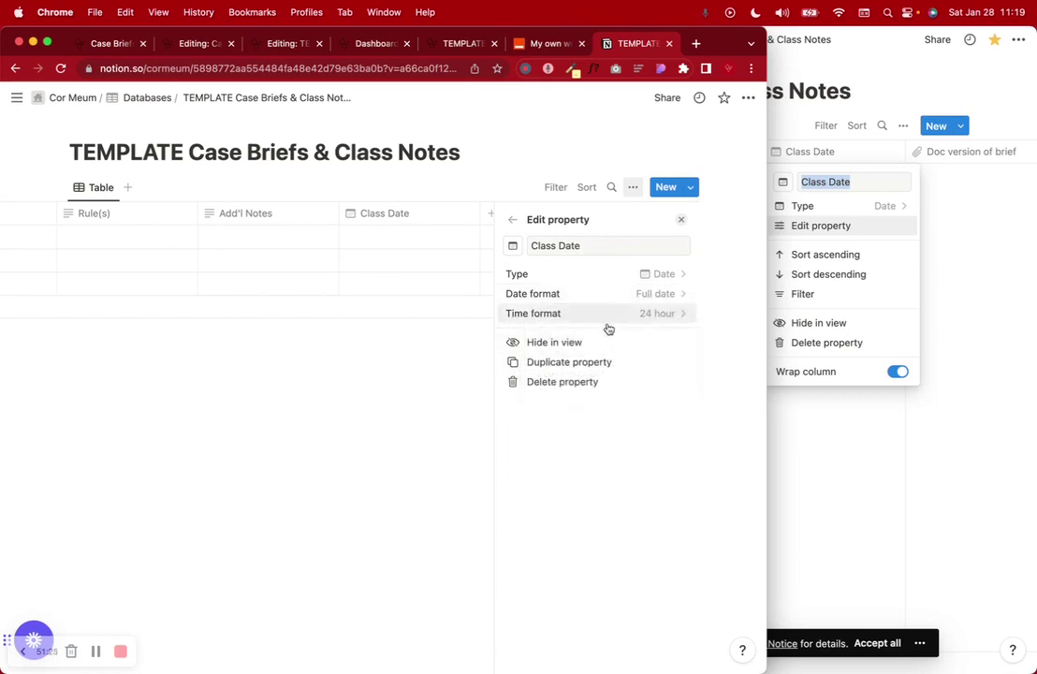
click(393, 419)
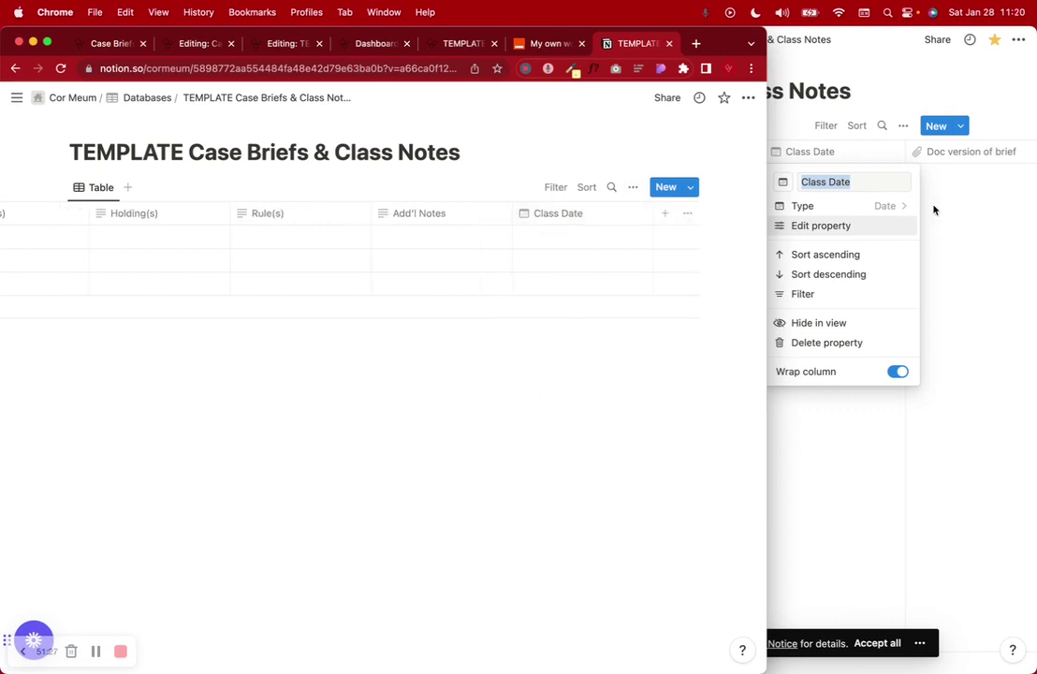
Step: Copy the name "Doc version of brief" from the Notion app and add it as a Files & media property to the template in Chrome
click(970, 205)
scroll(939, 198, right, 5)
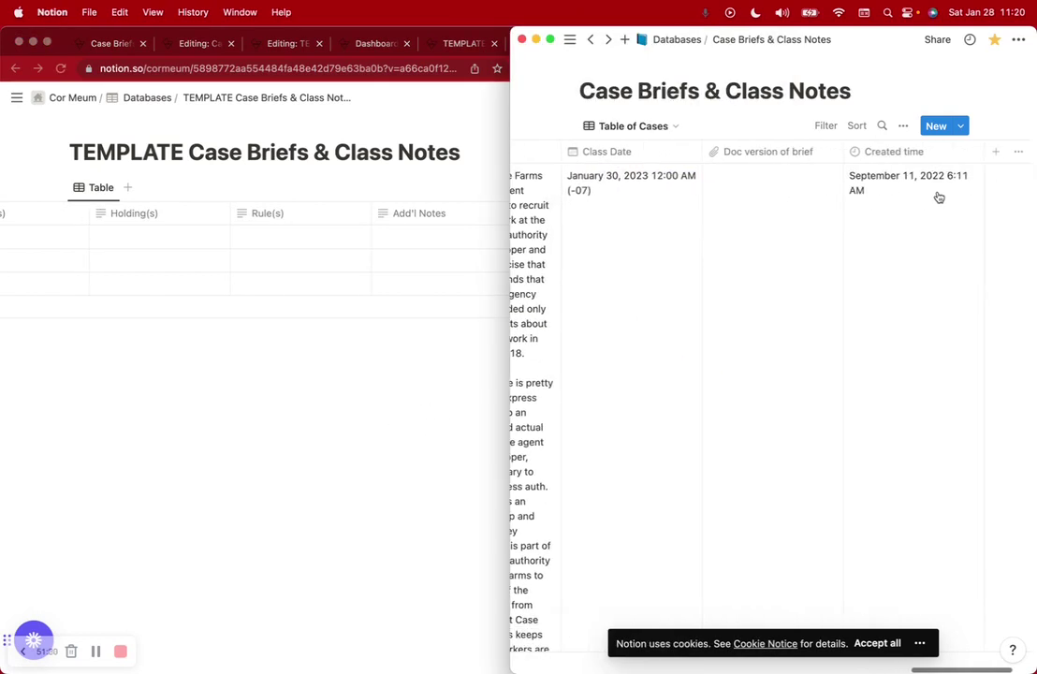
click(777, 153)
key(ctrl+c)
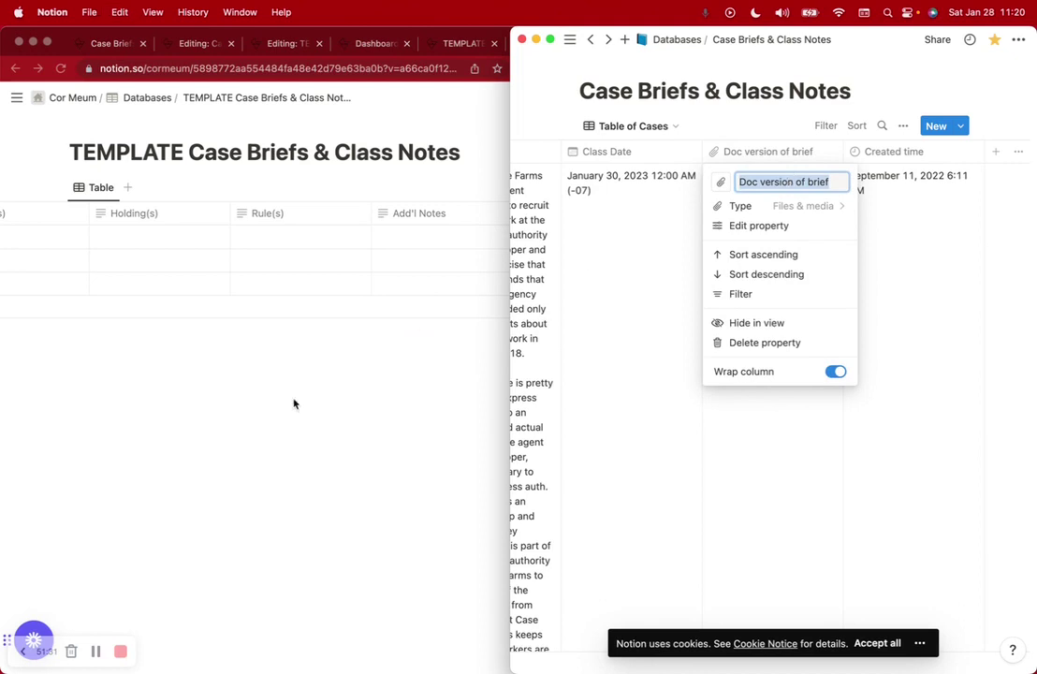
click(293, 403)
click(664, 213)
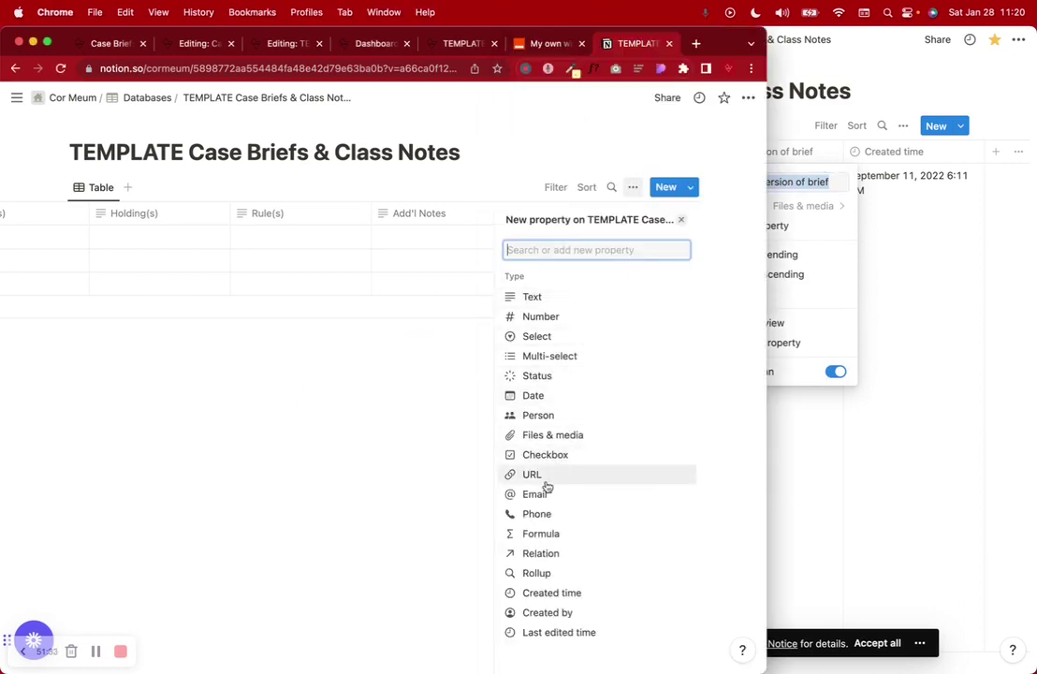
click(548, 434)
key(ctrl+v)
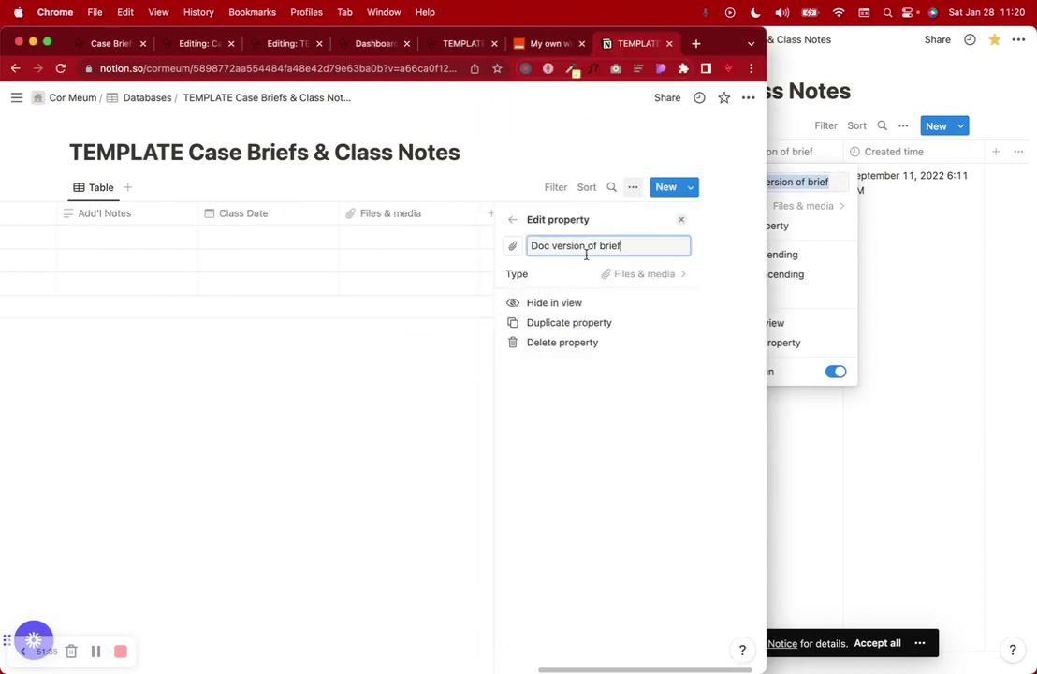
scroll(410, 375, left, 3)
click(410, 376)
Step: Add a Created time property to the template database in Chrome to match the Notion app's case database
click(914, 218)
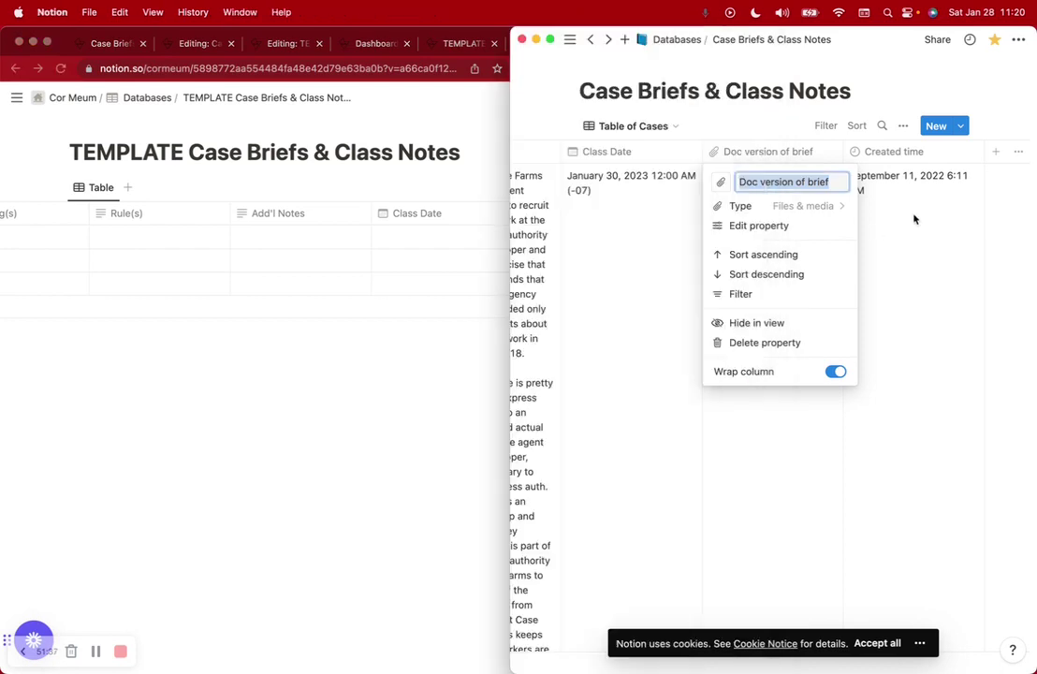
click(332, 363)
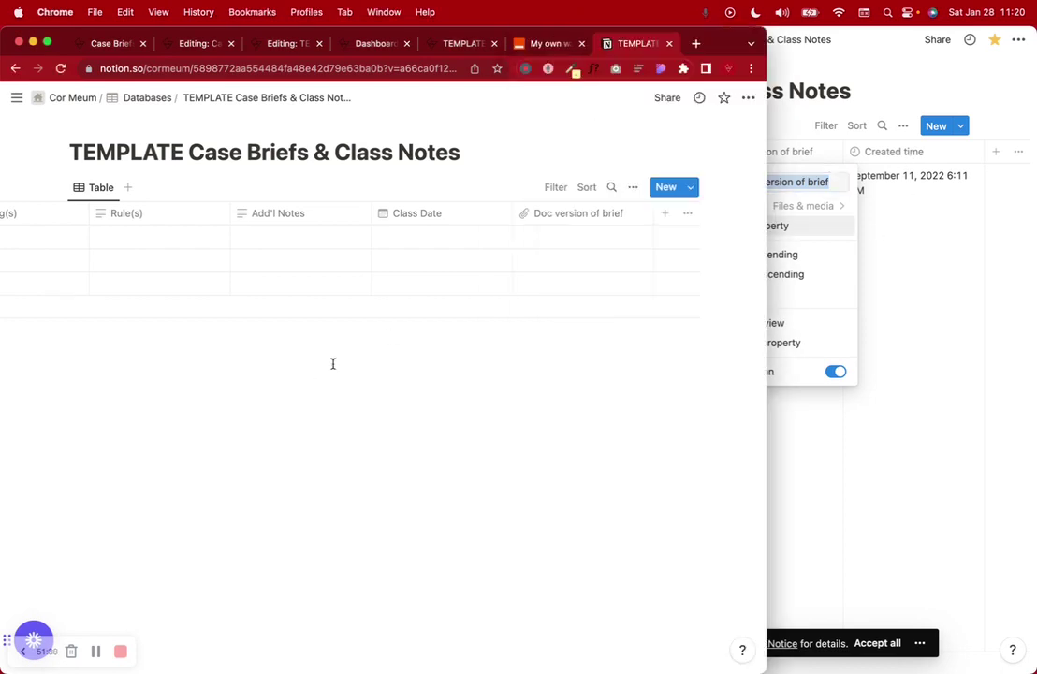
click(660, 213)
scroll(539, 540, down, 1)
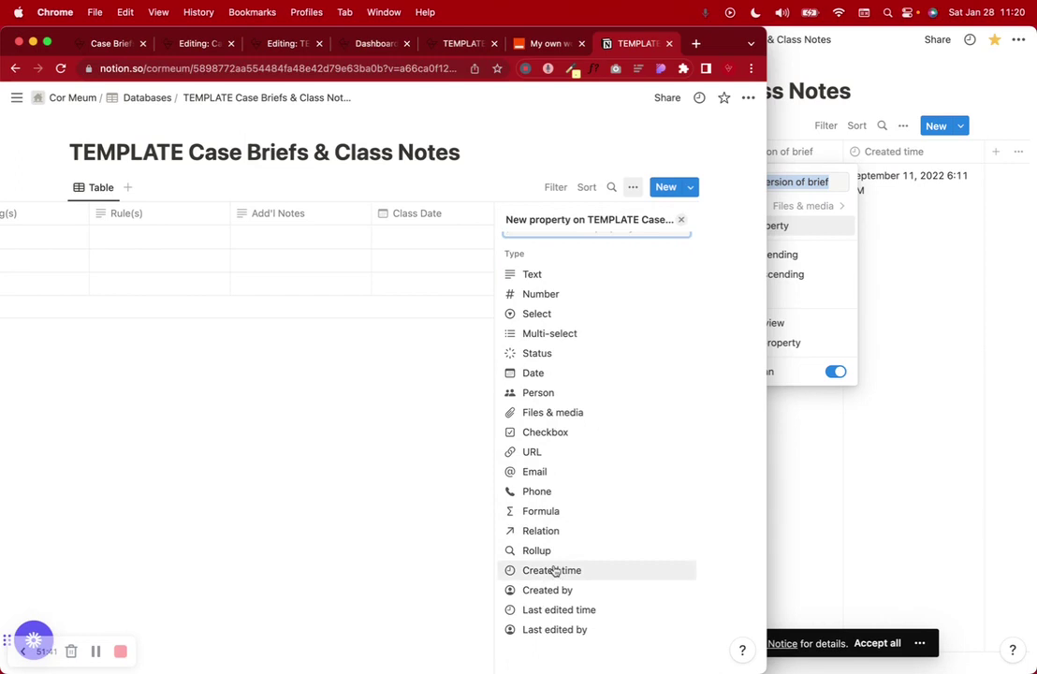
click(554, 571)
click(437, 395)
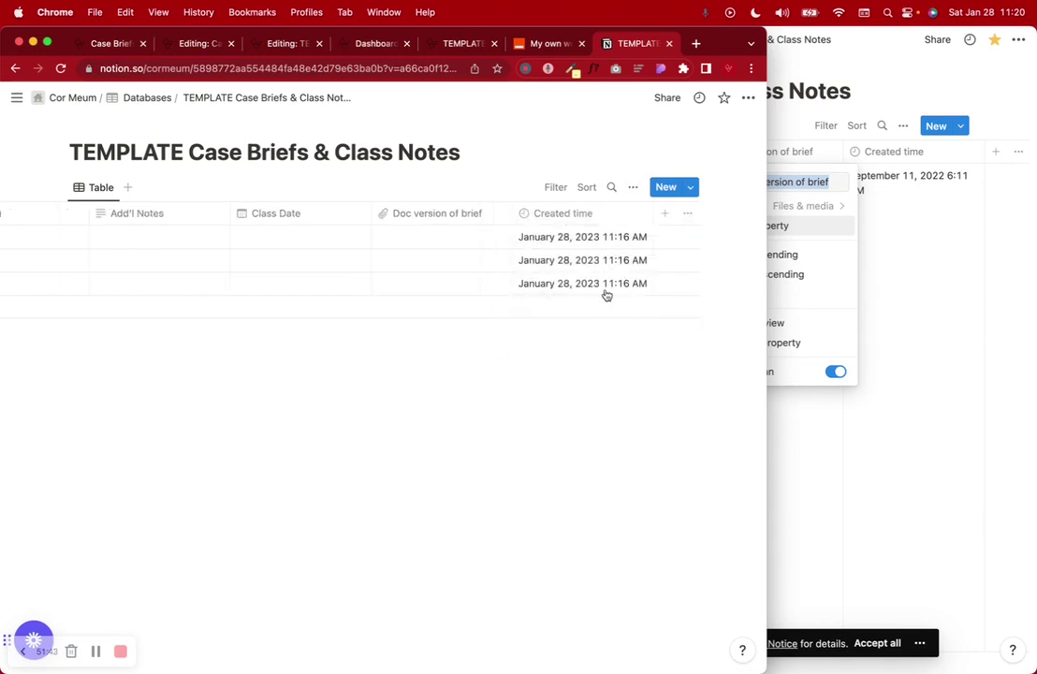
Step: Switch to the Notion app and review the Castillo v. Case Farms of Ohio, Inc. page down to its Class Notes section
click(891, 293)
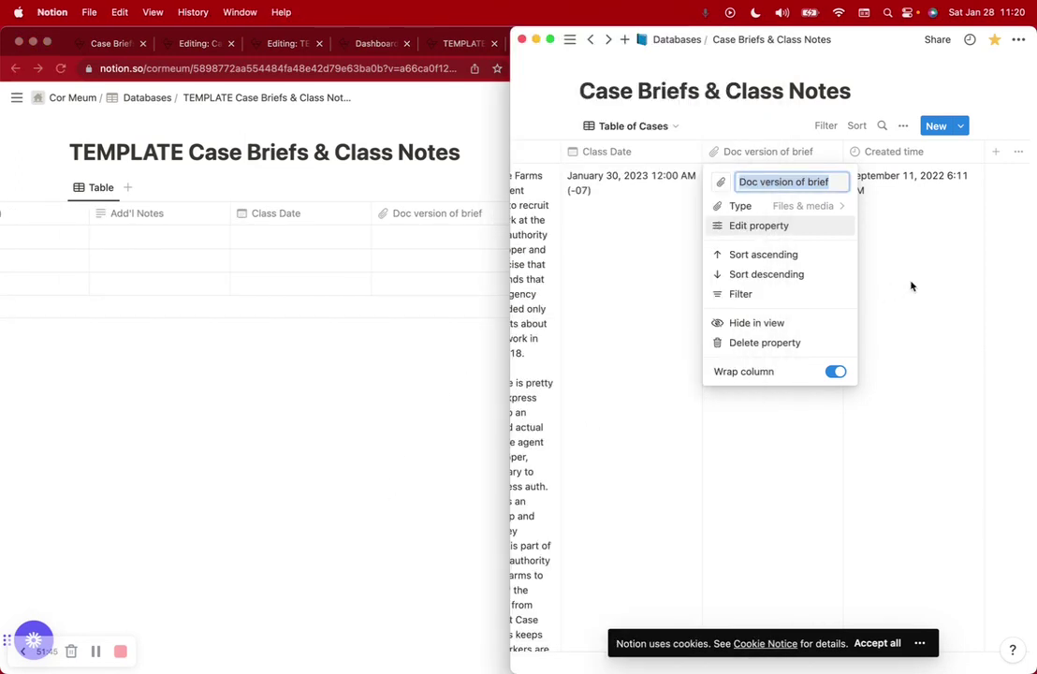
click(965, 261)
scroll(965, 261, right, 2)
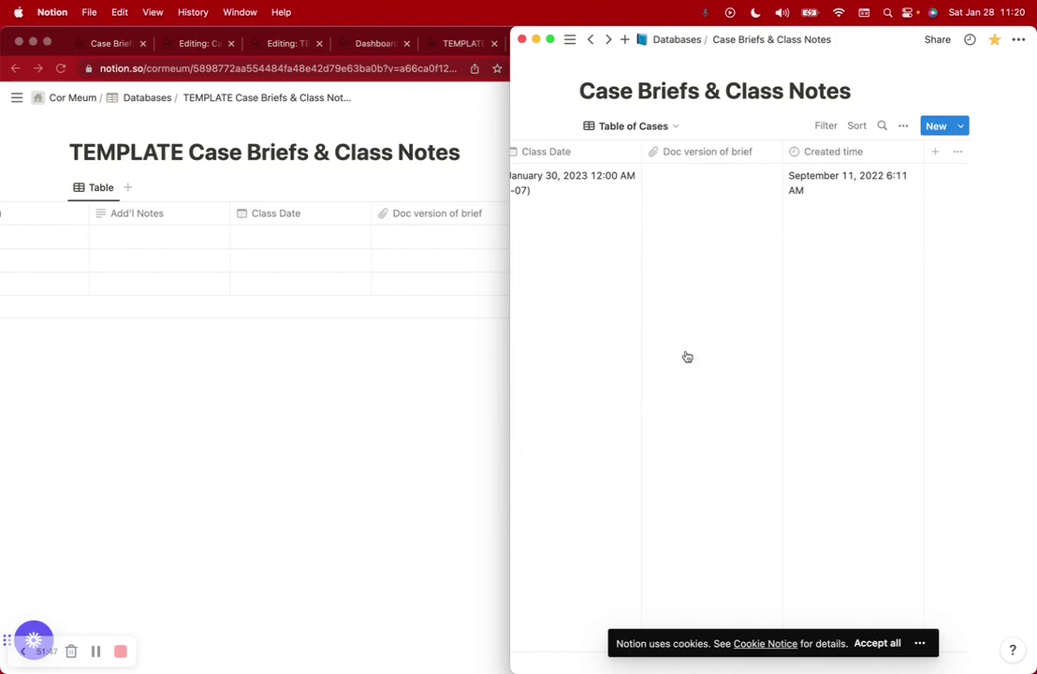
scroll(687, 356, left, 15)
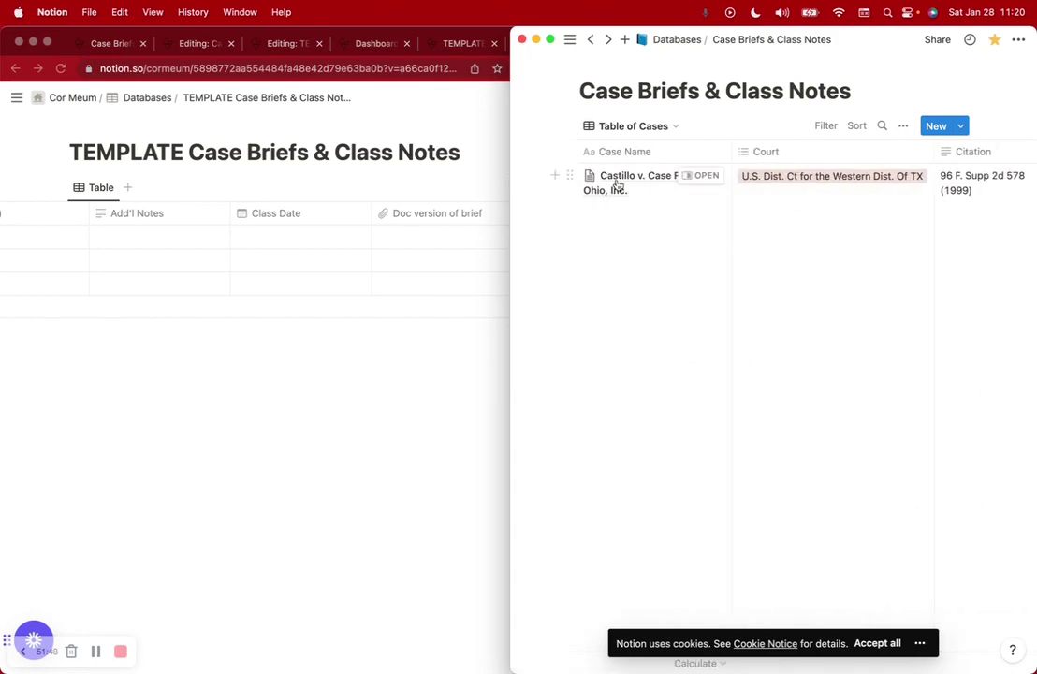
click(697, 176)
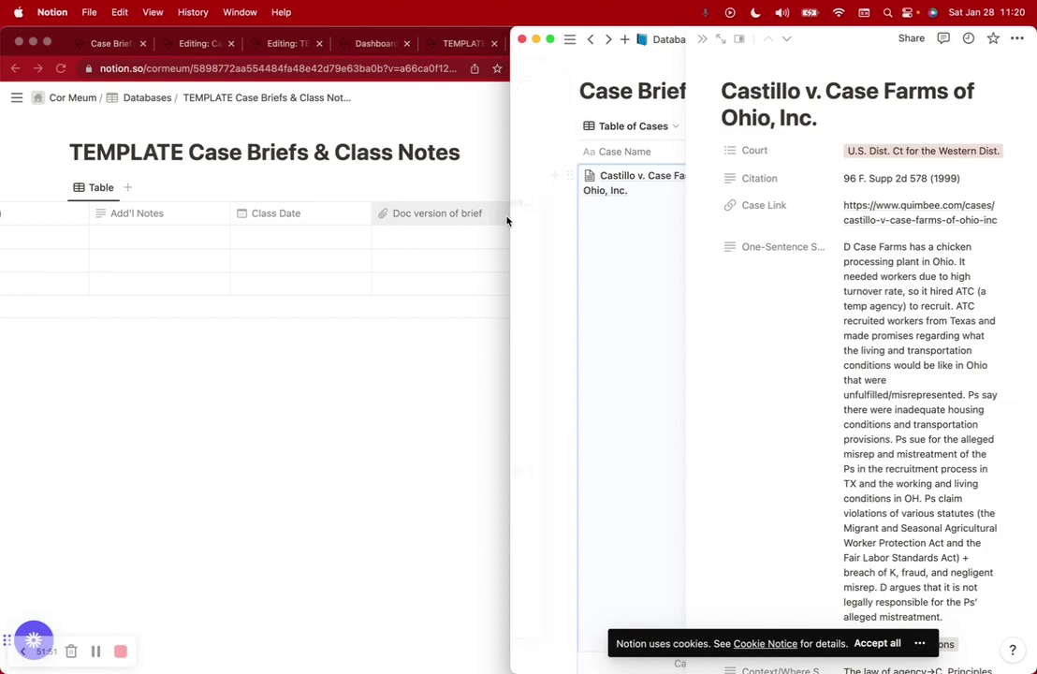
scroll(900, 429, down, 6)
scroll(900, 429, down, 20)
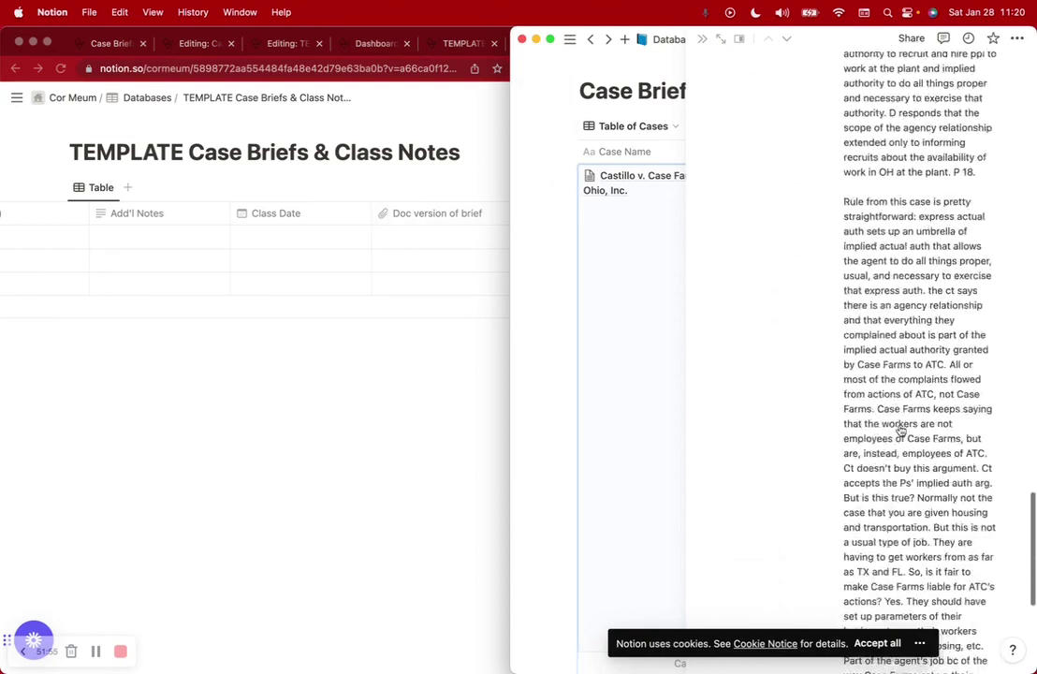
scroll(900, 429, down, 8)
triple_click(749, 515)
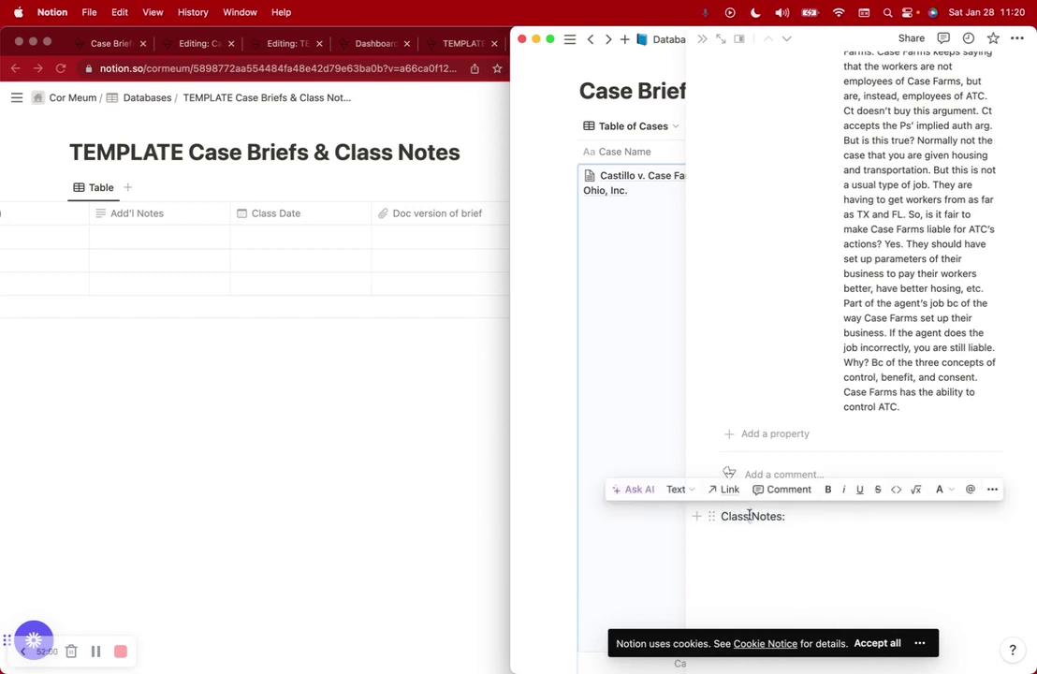
click(703, 42)
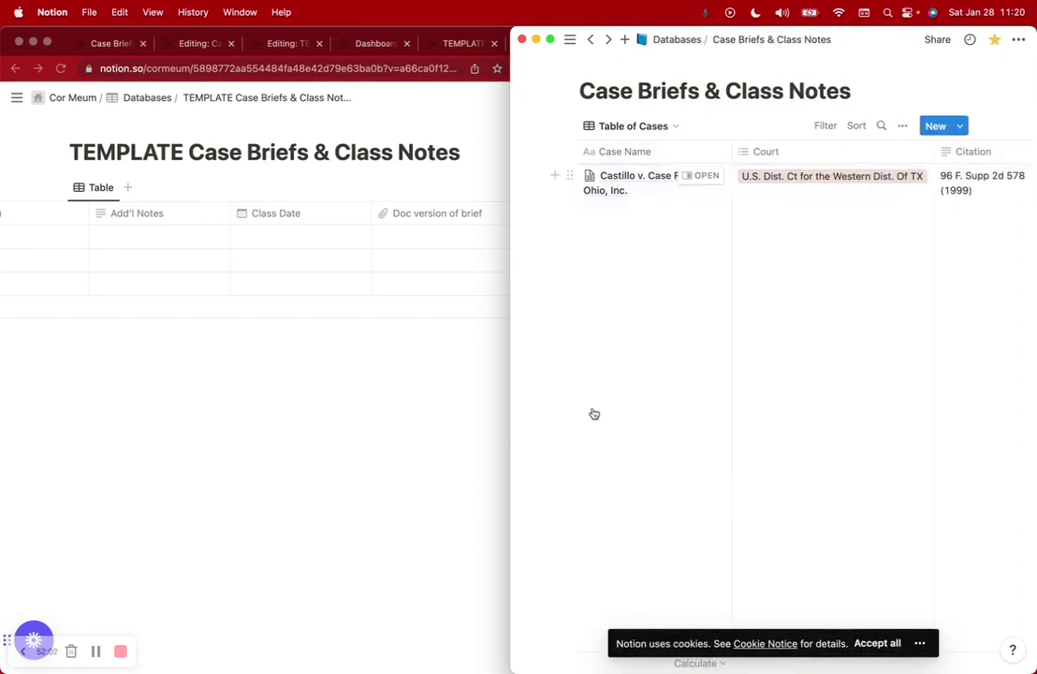
Step: Enlarge the Notion app window to review the case database's Calendar and Case Brief List views, then narrow the window again
scroll(696, 392, right, 10)
scroll(699, 392, right, 10)
scroll(699, 392, left, 15)
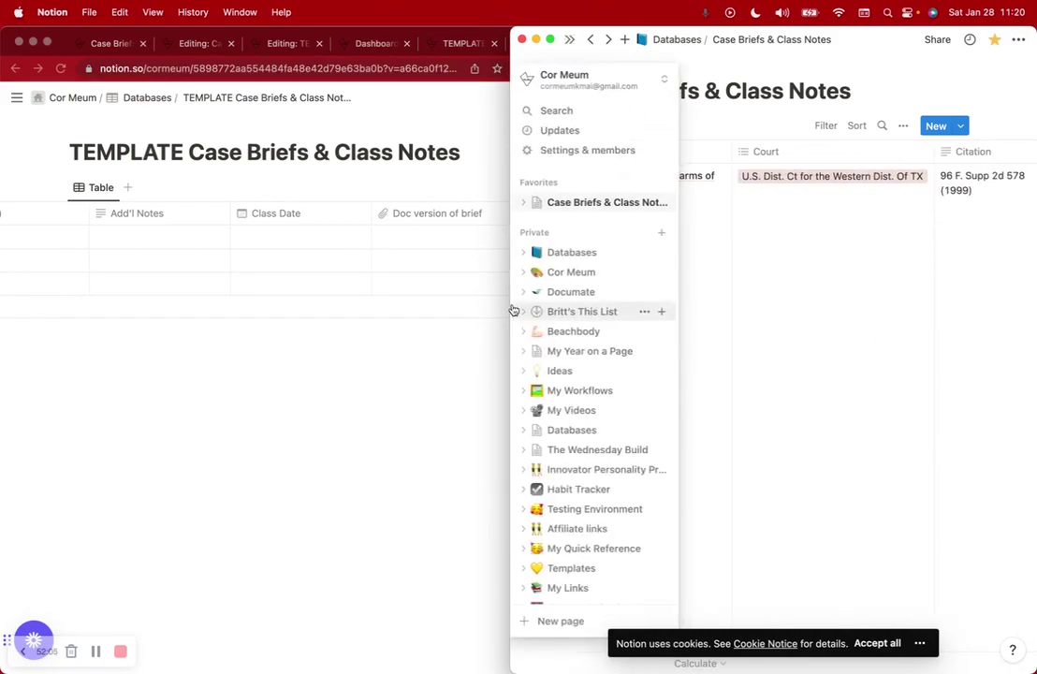
double_click(508, 26)
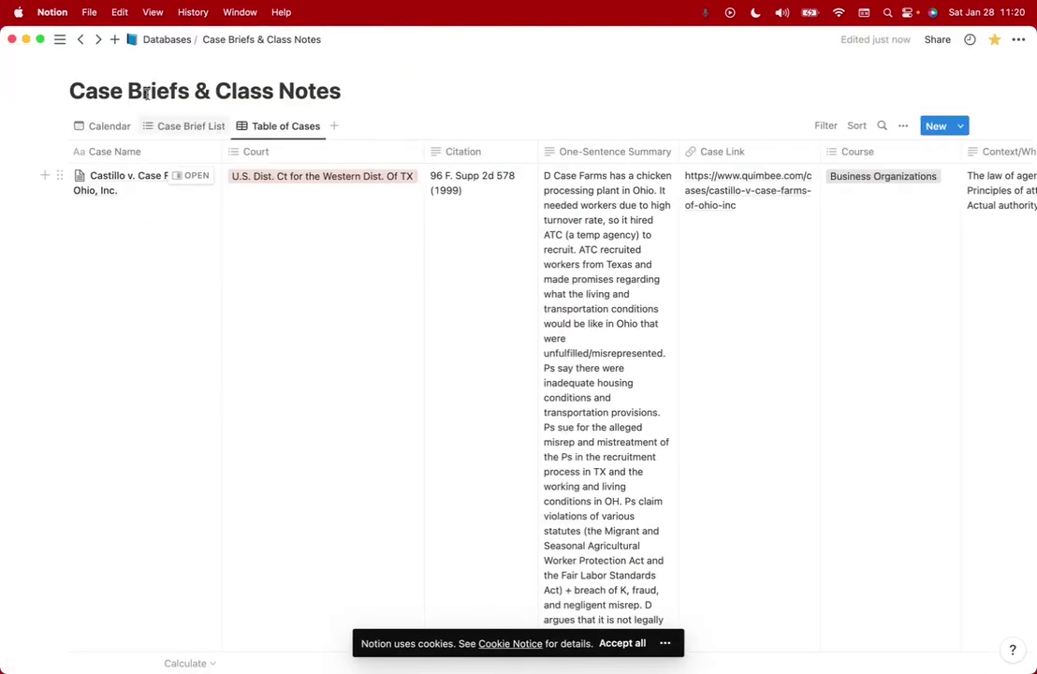
click(107, 131)
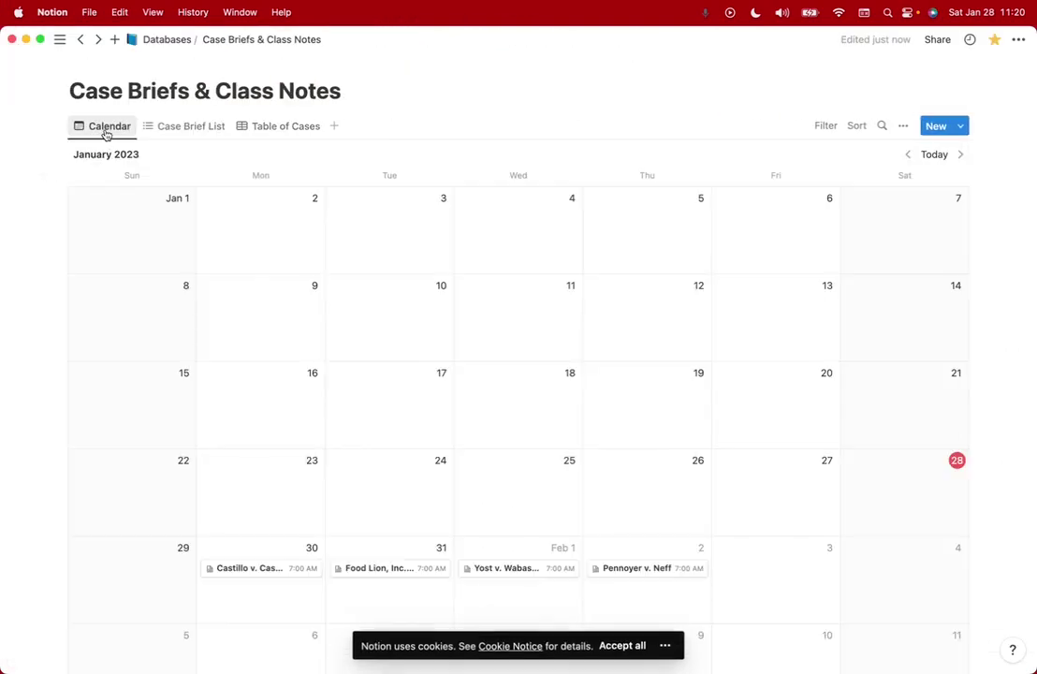
click(178, 128)
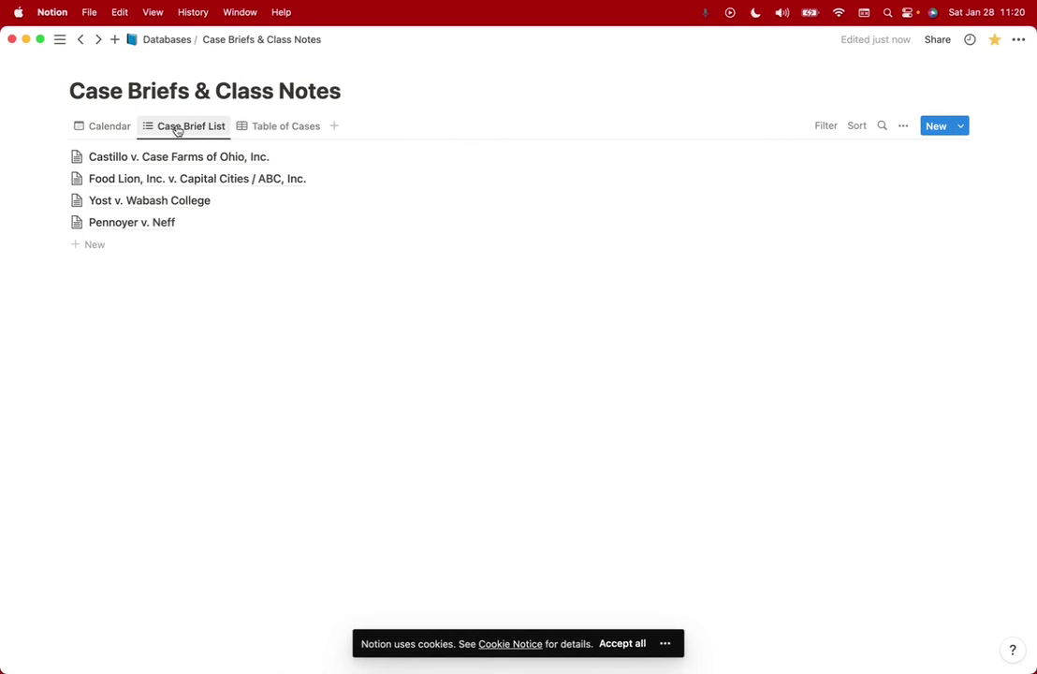
click(108, 136)
scroll(365, 392, down, 15)
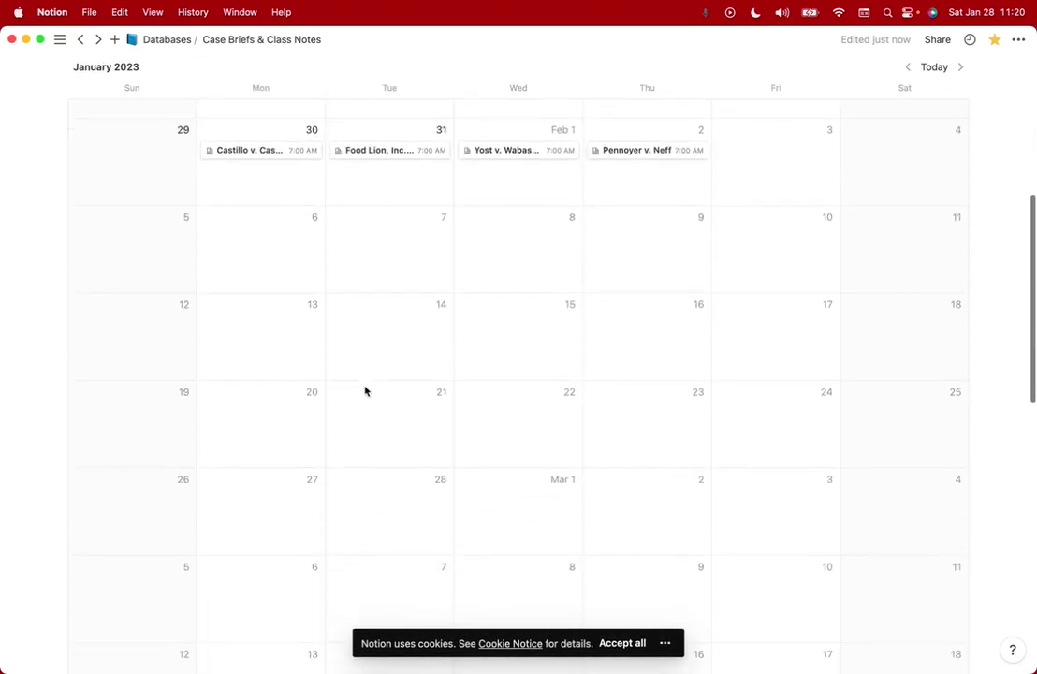
scroll(365, 391, up, 15)
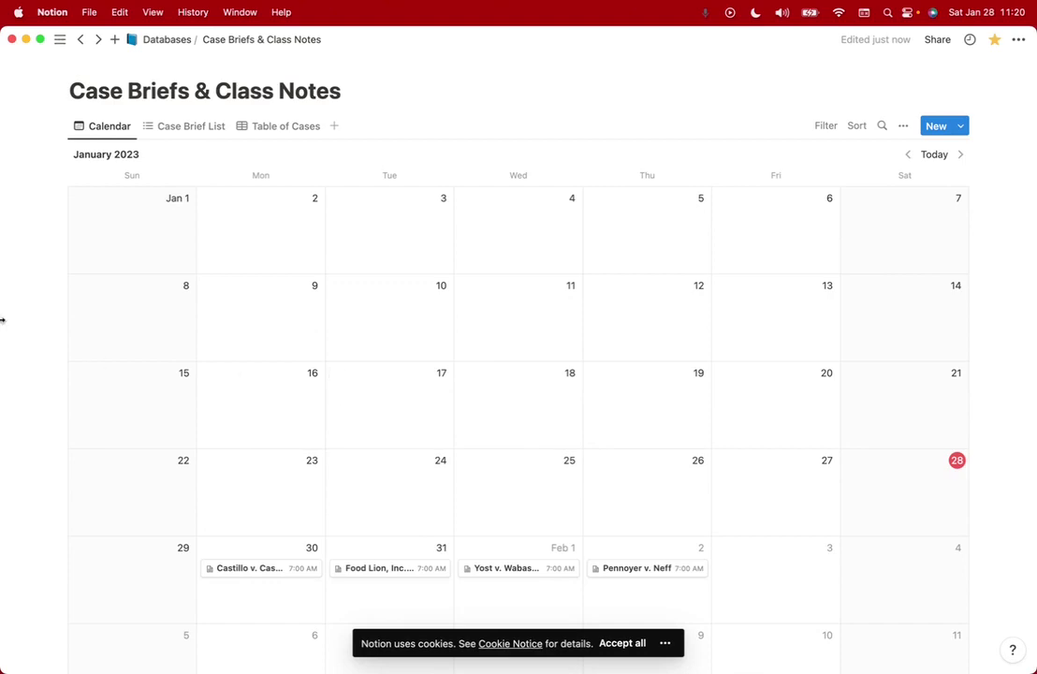
drag(3, 320, 583, 391)
Step: Name the template's first two rows in Chrome "Test Case 1" and "Test Case 2" and delete the empty third row
click(428, 259)
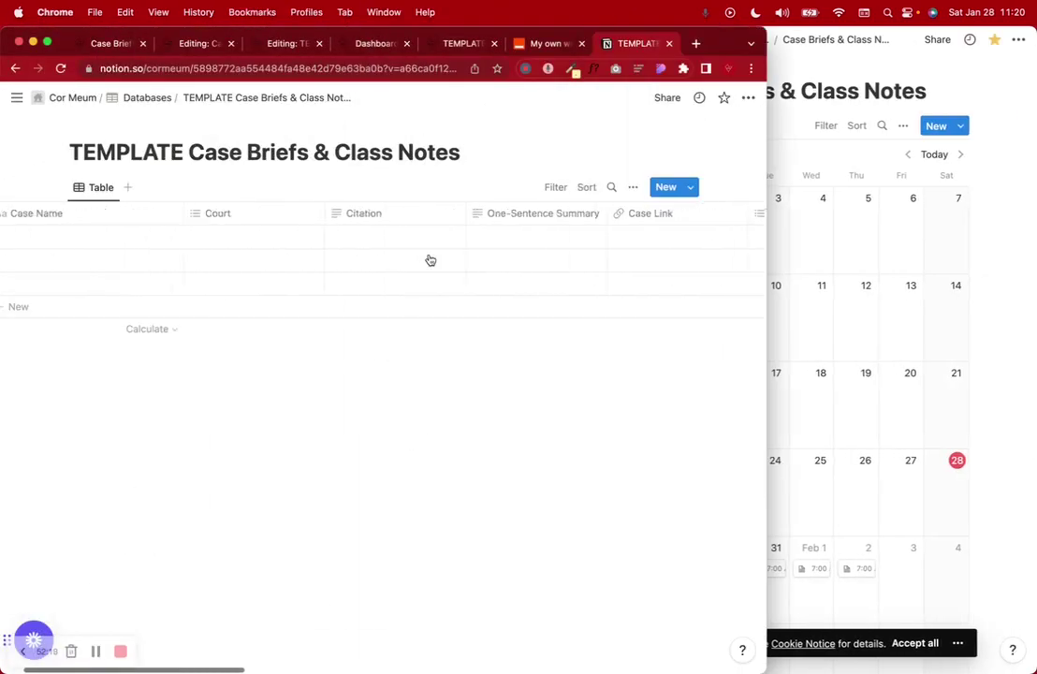
scroll(429, 259, left, 5)
click(146, 235)
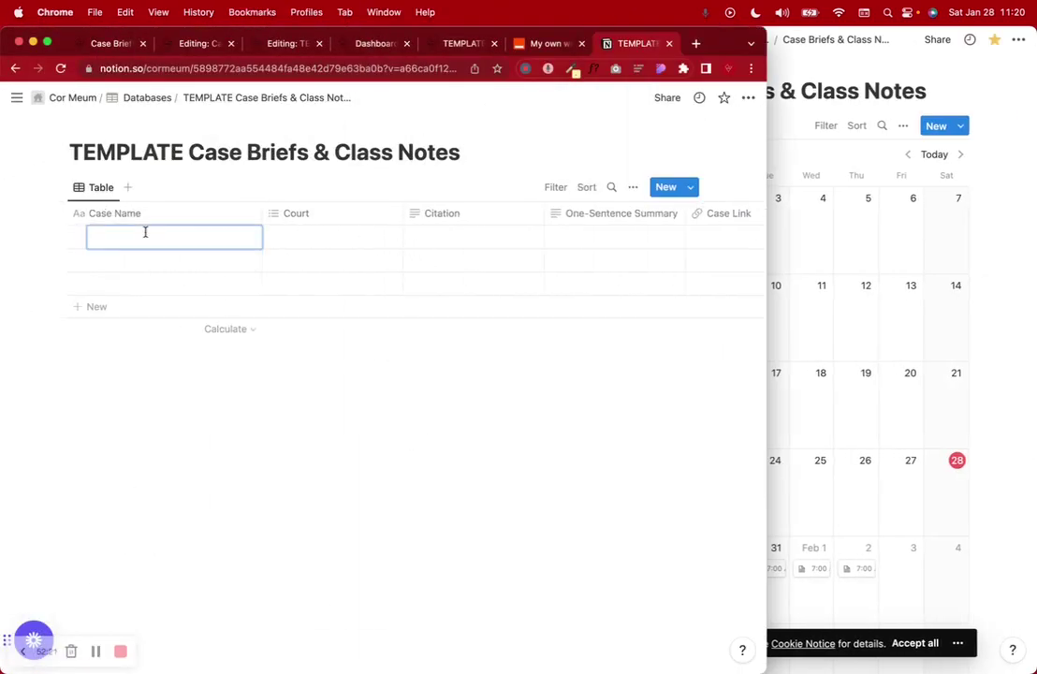
key(Escape)
click(137, 236)
click(147, 258)
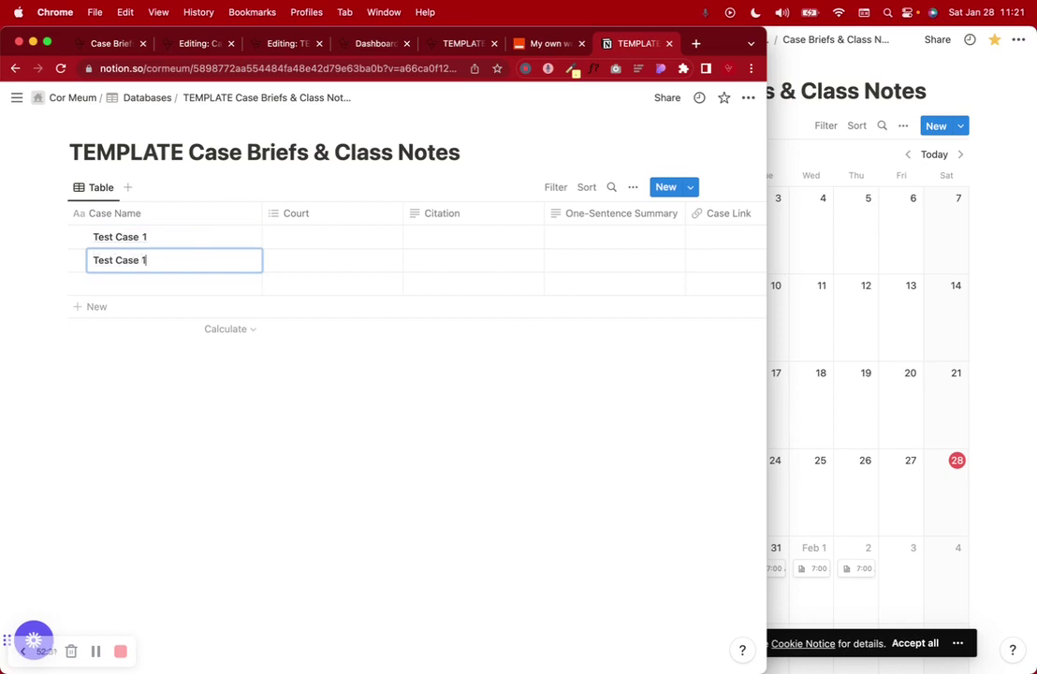
key(Escape)
click(61, 285)
click(95, 217)
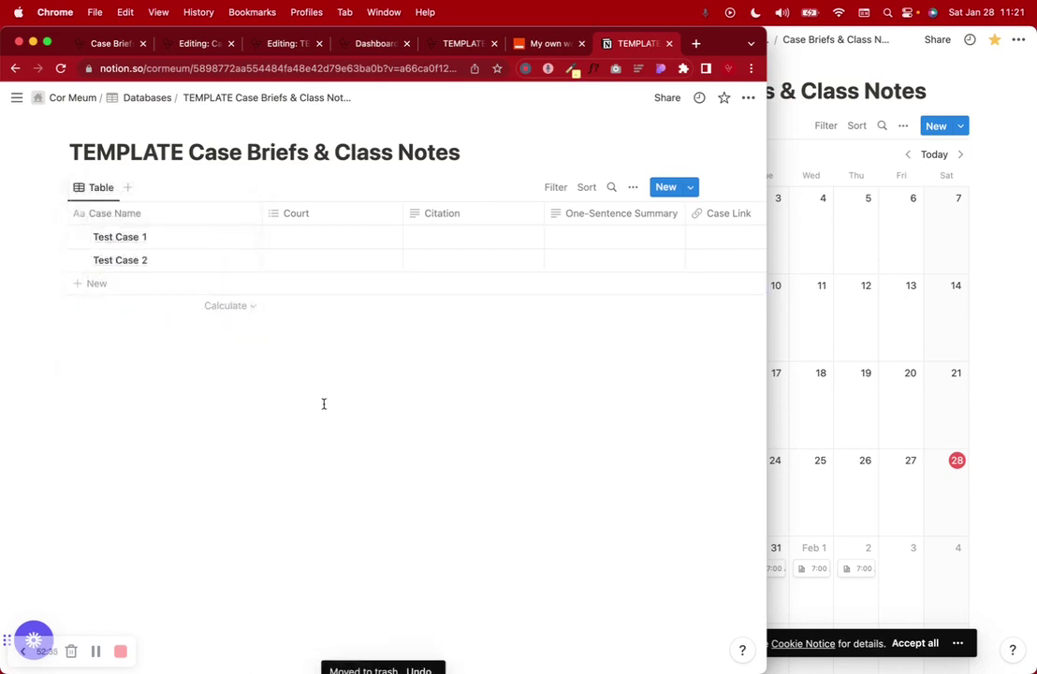
Step: Set the Class Date to January 28, 2023 for Test Case 1 and January 30, 2023 for Test Case 2
scroll(477, 240, right, 10)
scroll(479, 241, right, 15)
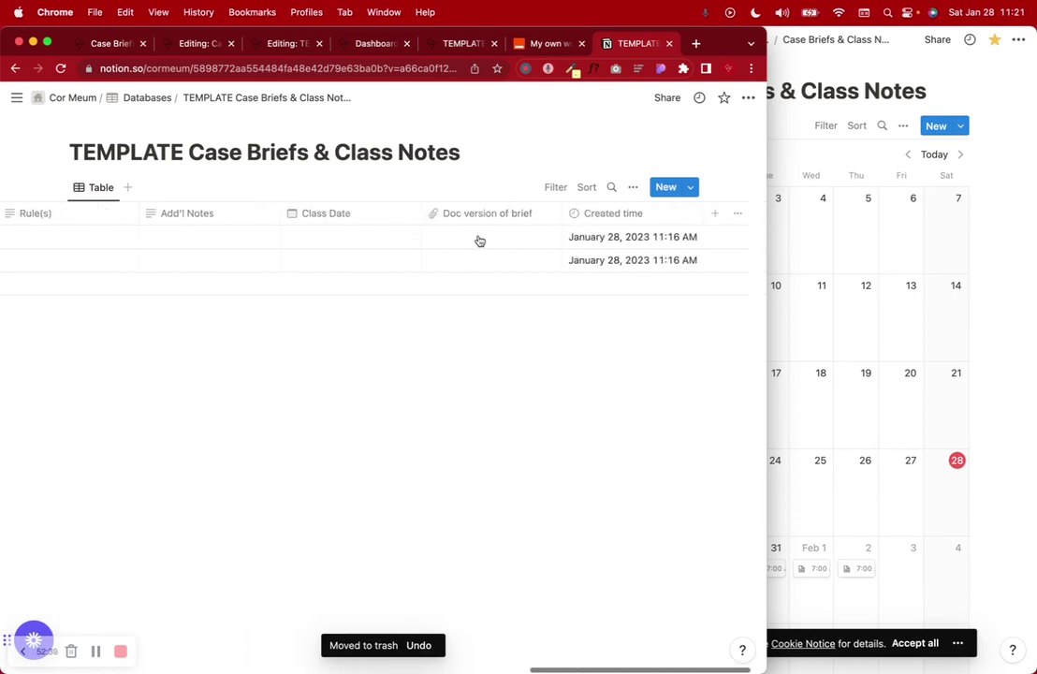
click(339, 259)
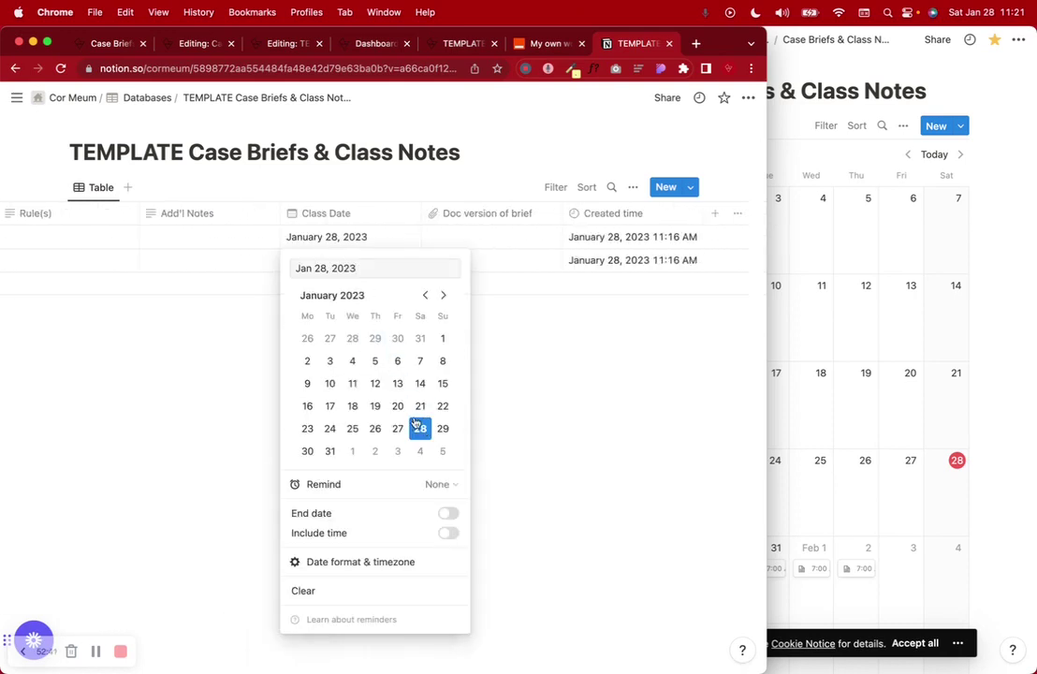
key(Escape)
click(328, 265)
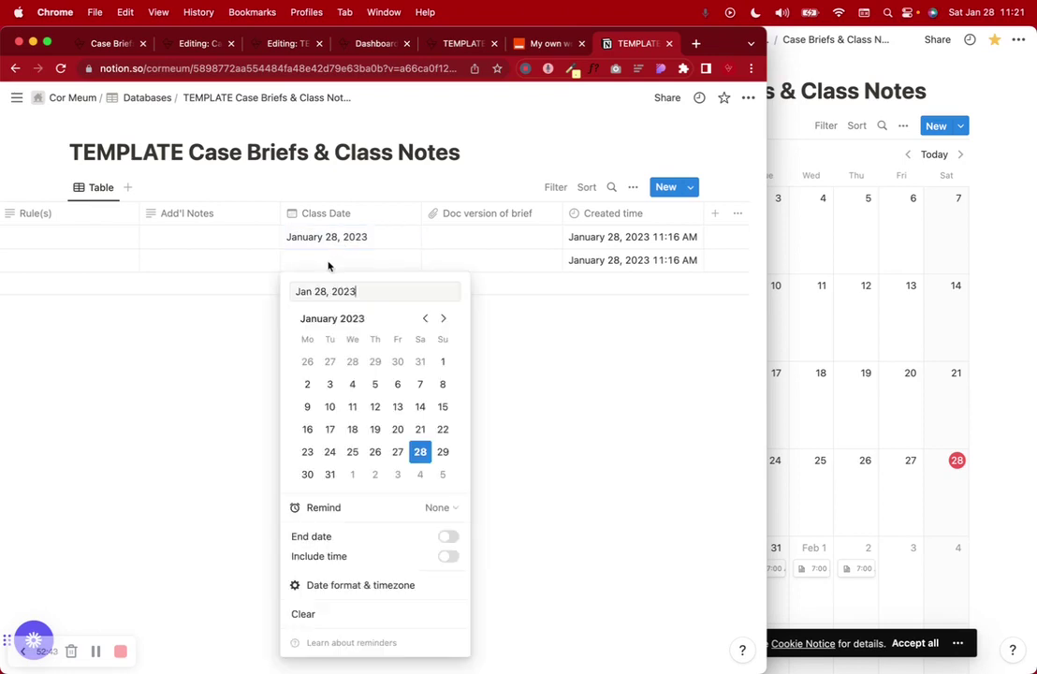
click(307, 476)
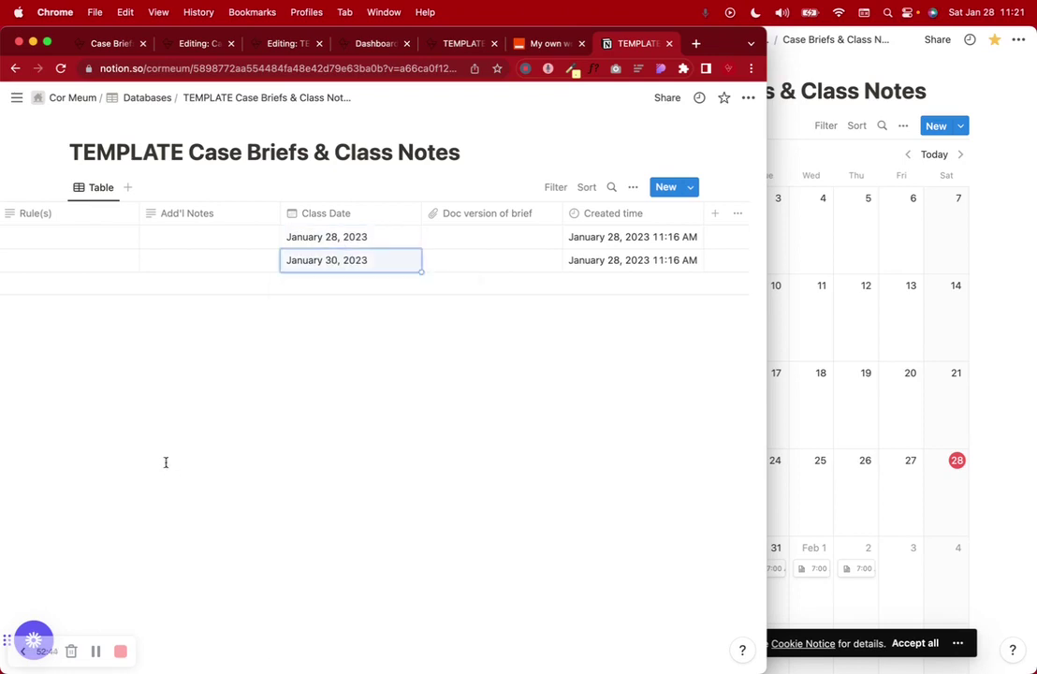
Step: Set the Class Date to January 30, 2023 for Test Case 1 and January 31, 2023 for Test Case 2
click(348, 243)
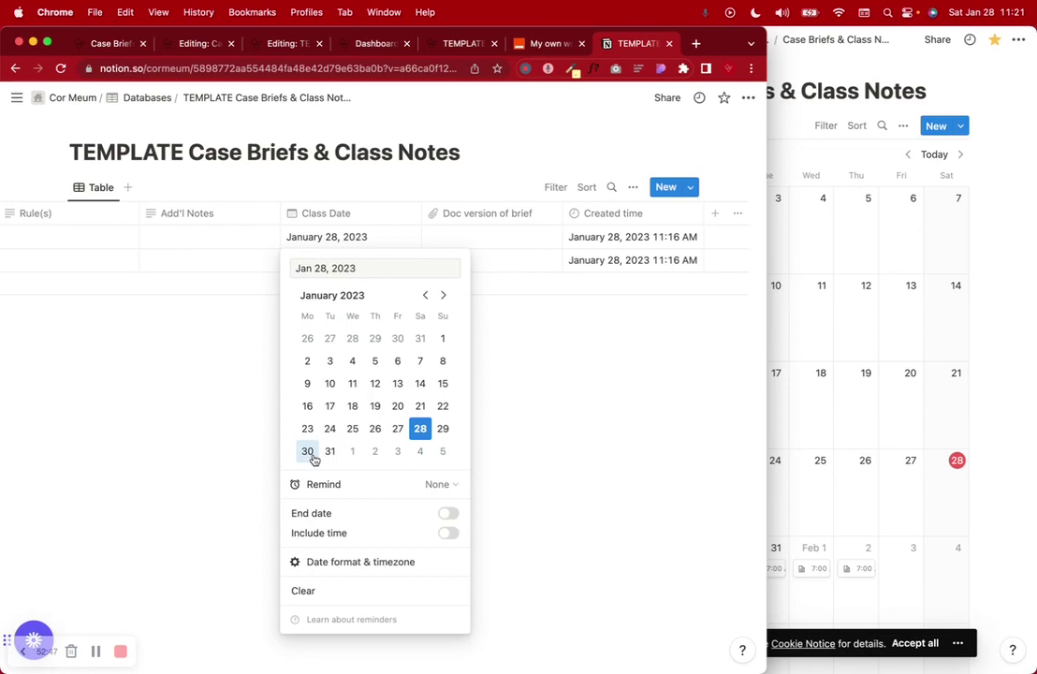
click(308, 451)
click(324, 269)
click(331, 474)
Step: Add a Calendar view arranged by Class Date to the template database in Chrome
scroll(271, 303, left, 10)
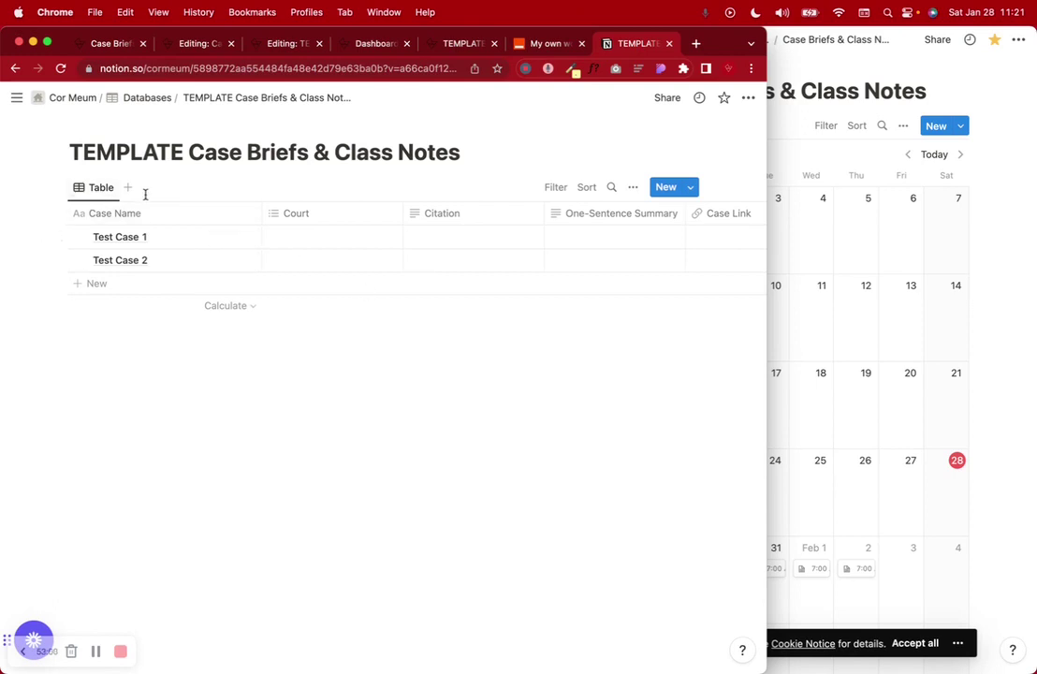
click(993, 229)
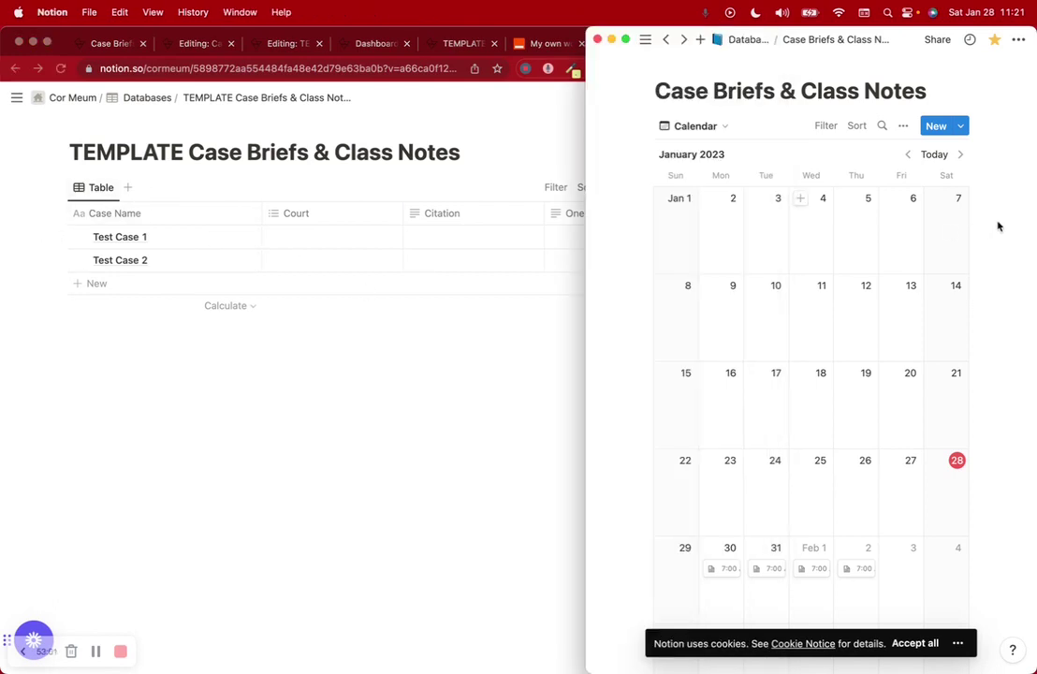
click(408, 307)
click(129, 188)
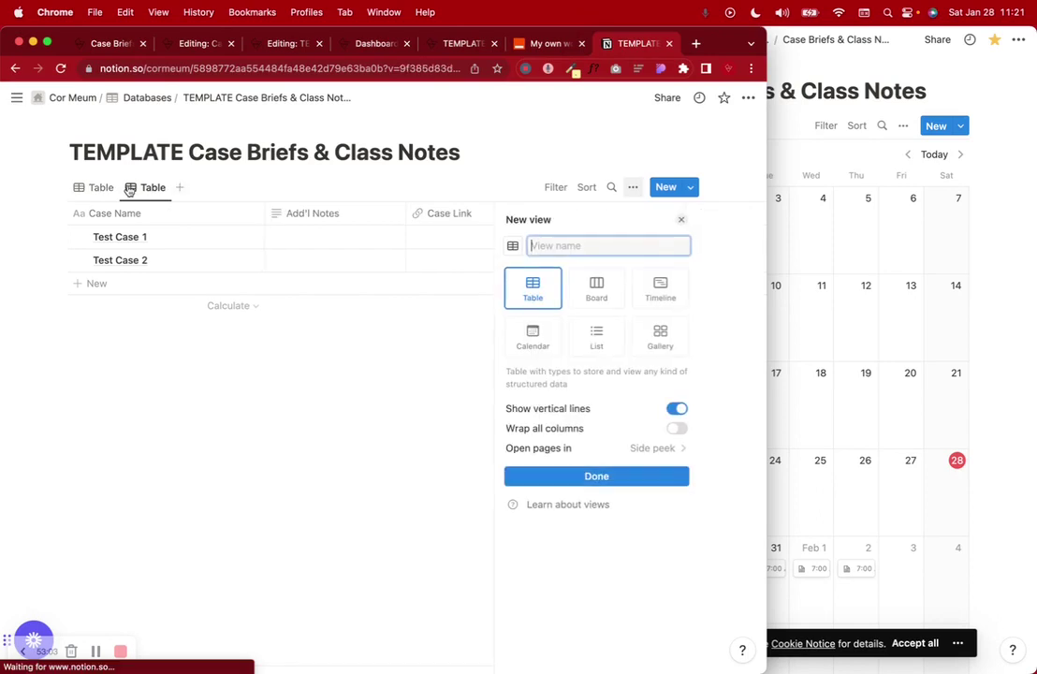
click(548, 347)
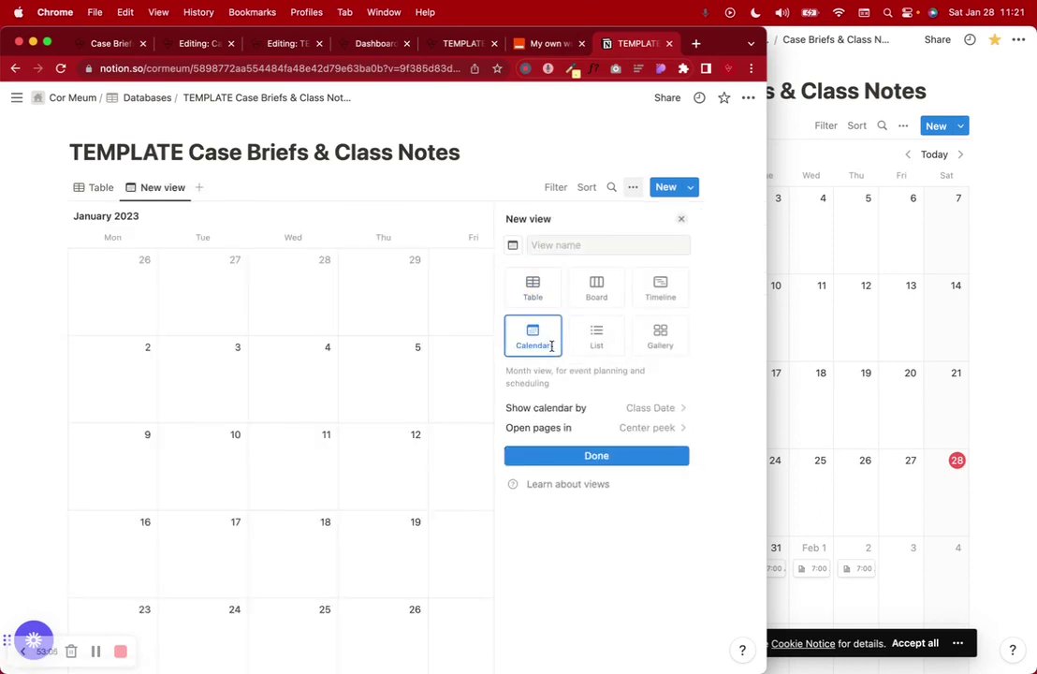
click(333, 413)
Step: Open Test Case 1 and Test Case 2 from the calendar to check their pages, closing each one
scroll(332, 413, down, 6)
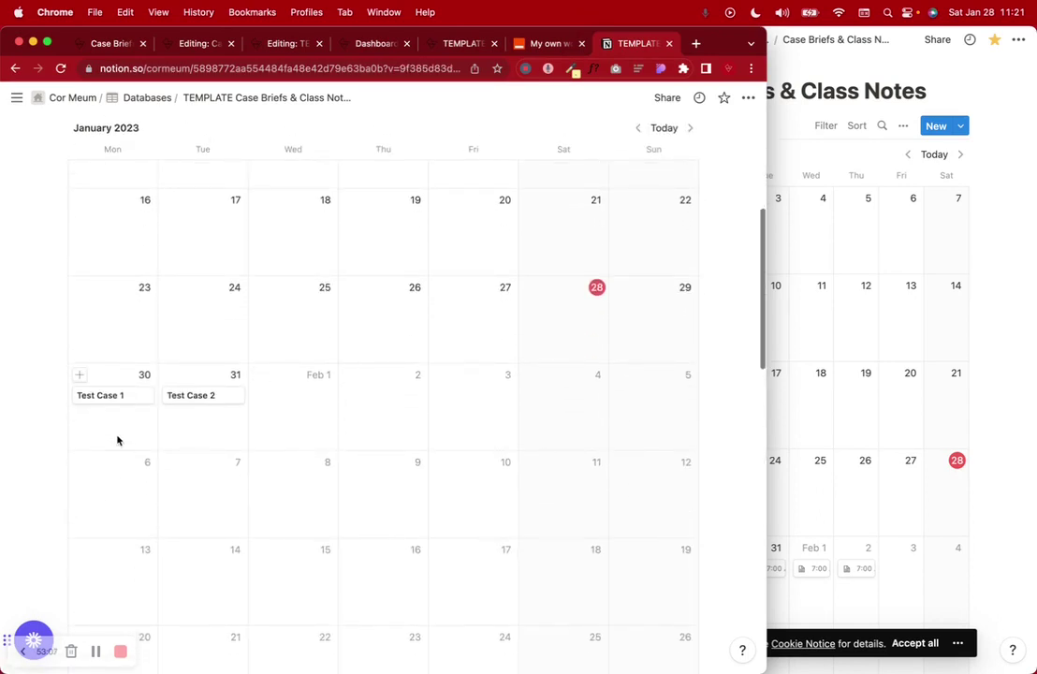
click(119, 400)
scroll(138, 374, down, 5)
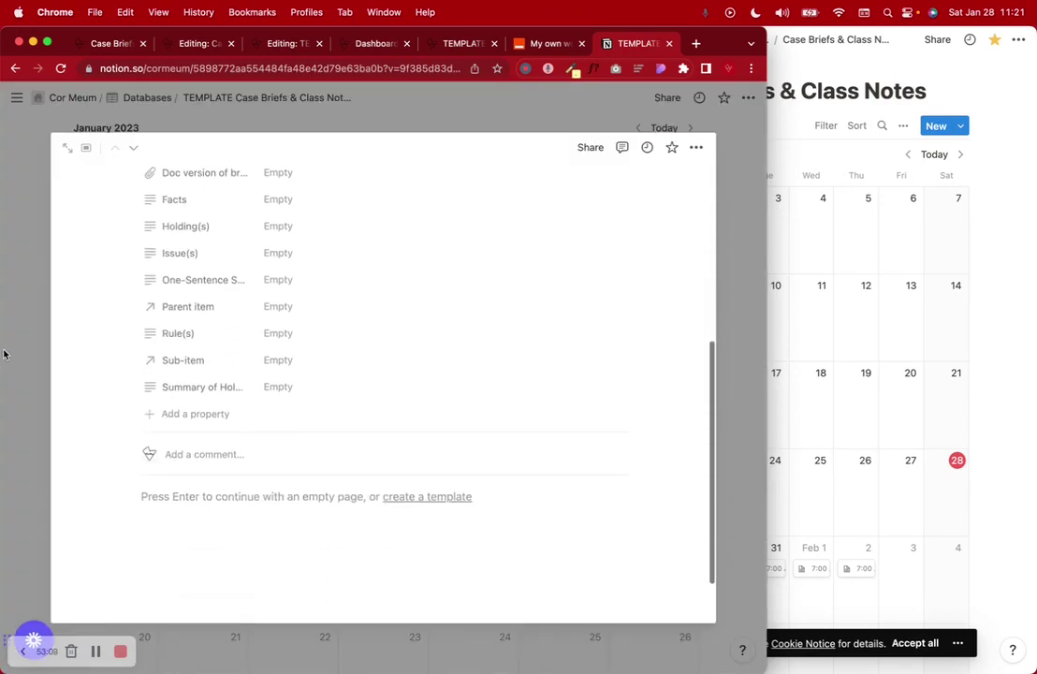
click(4, 352)
click(173, 399)
scroll(259, 358, down, 5)
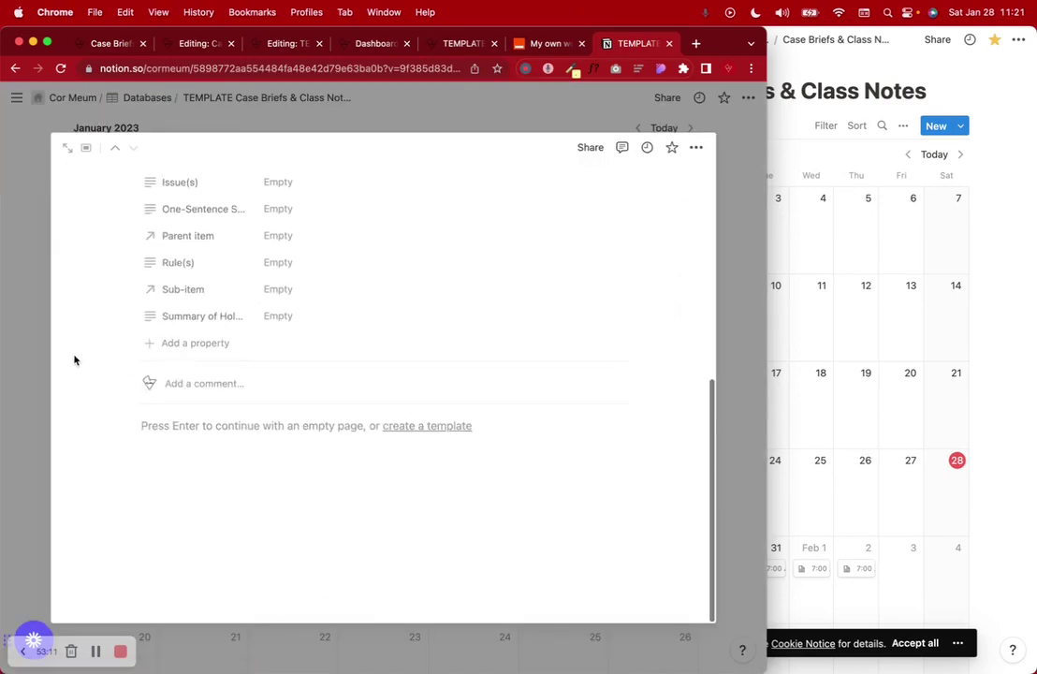
click(22, 371)
scroll(259, 347, up, 5)
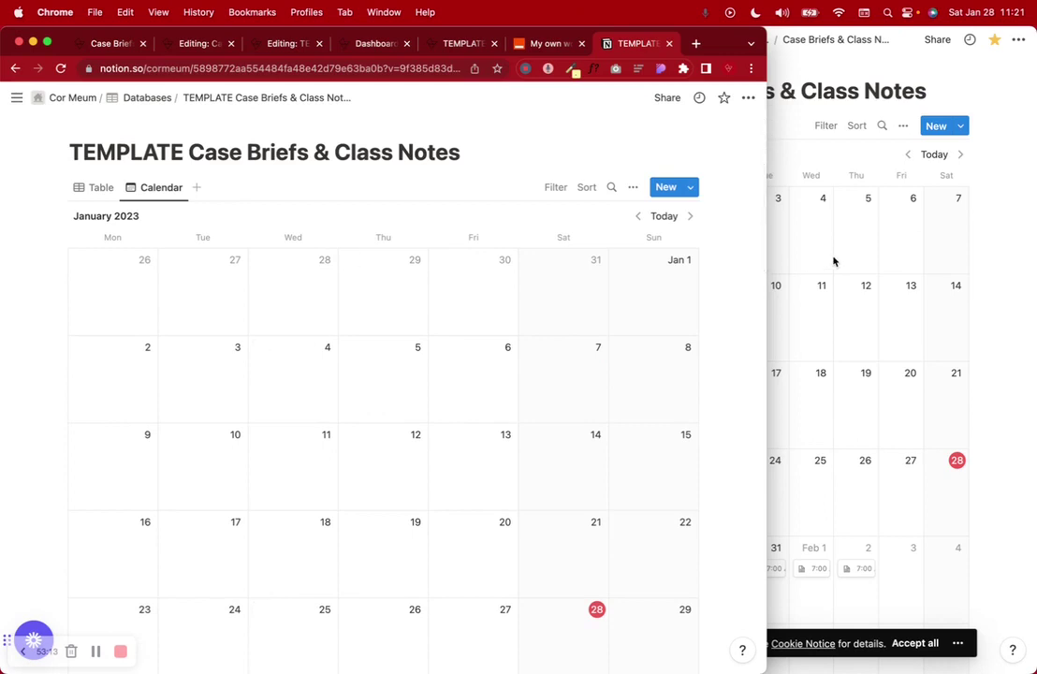
Step: Try out a Board view grouped by Court in the template database, and delete it
click(197, 188)
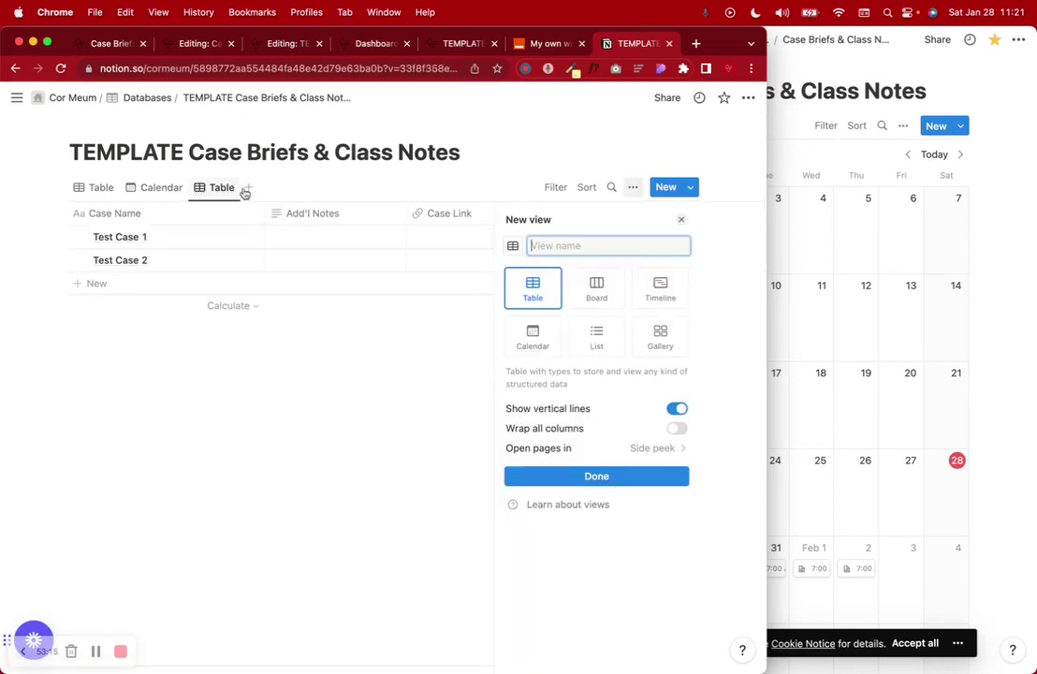
click(595, 292)
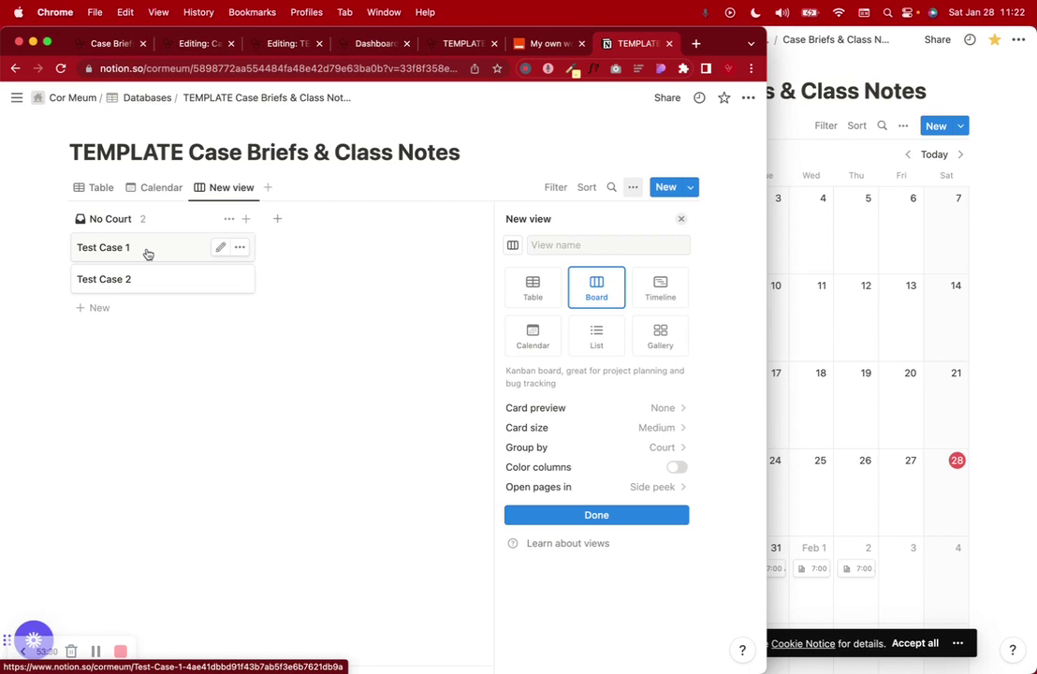
click(236, 187)
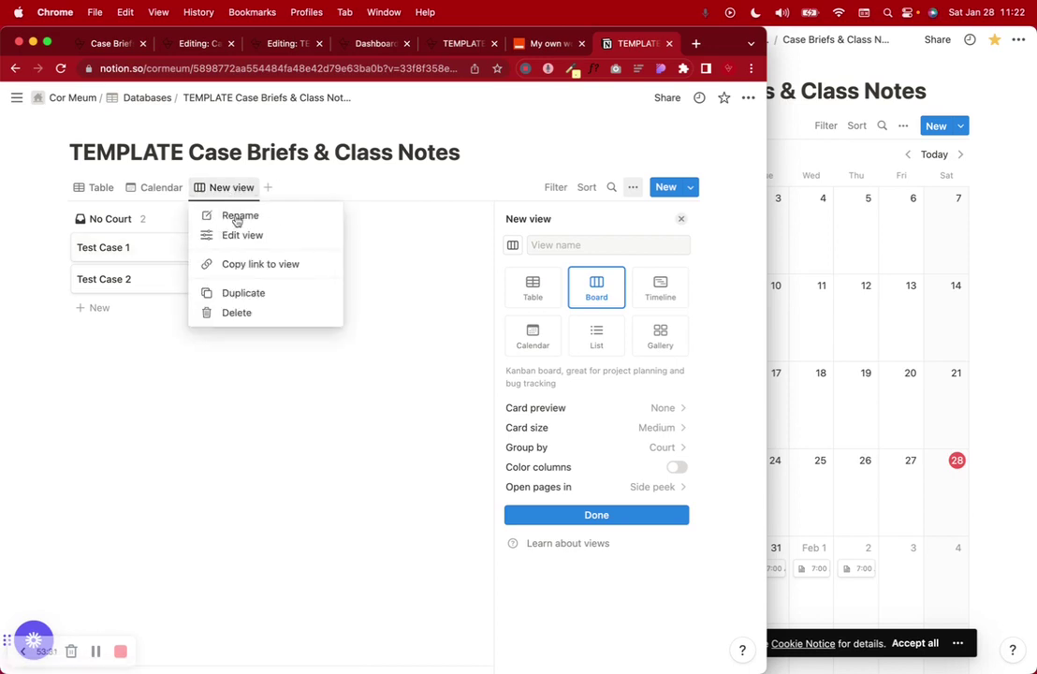
click(238, 311)
click(434, 375)
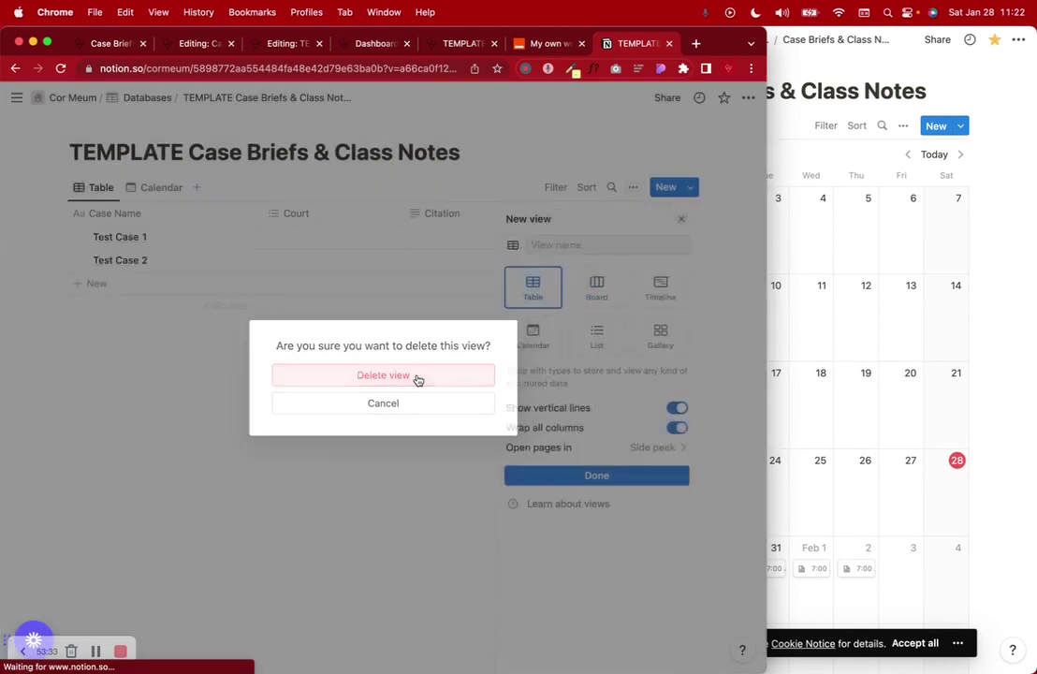
Step: Add a Gallery view and a List view to the template database
click(197, 189)
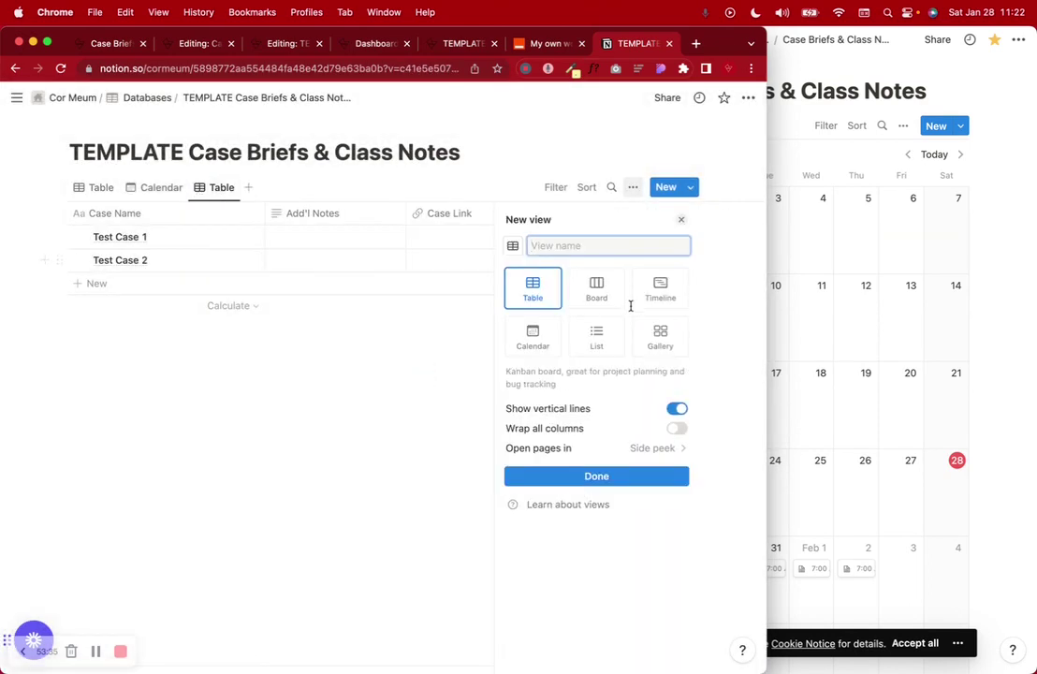
click(660, 337)
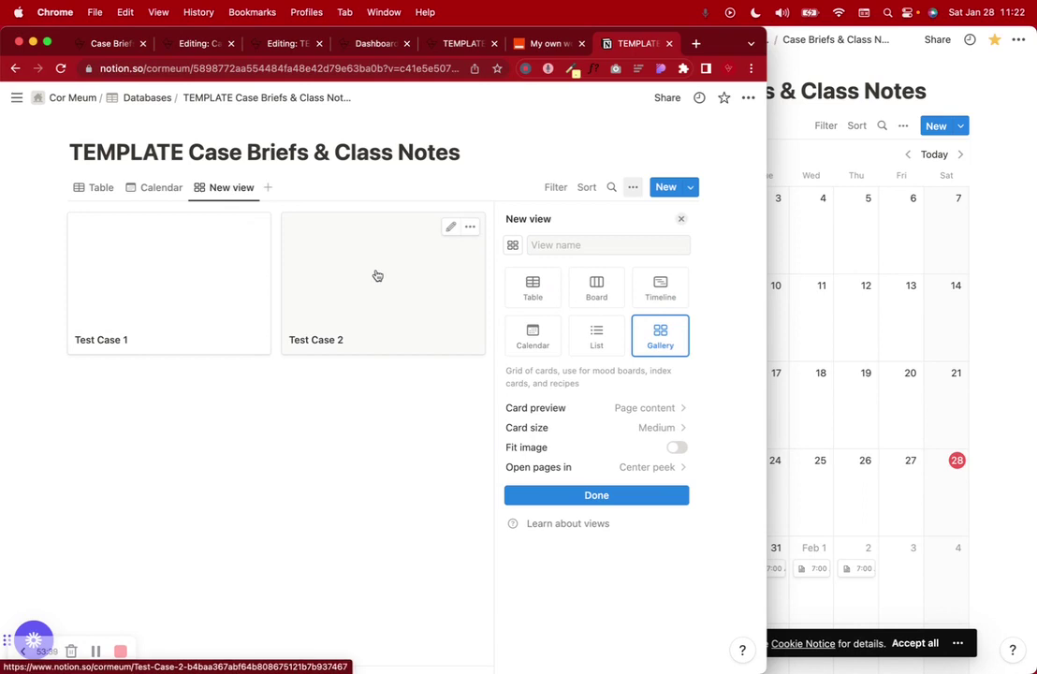
click(585, 494)
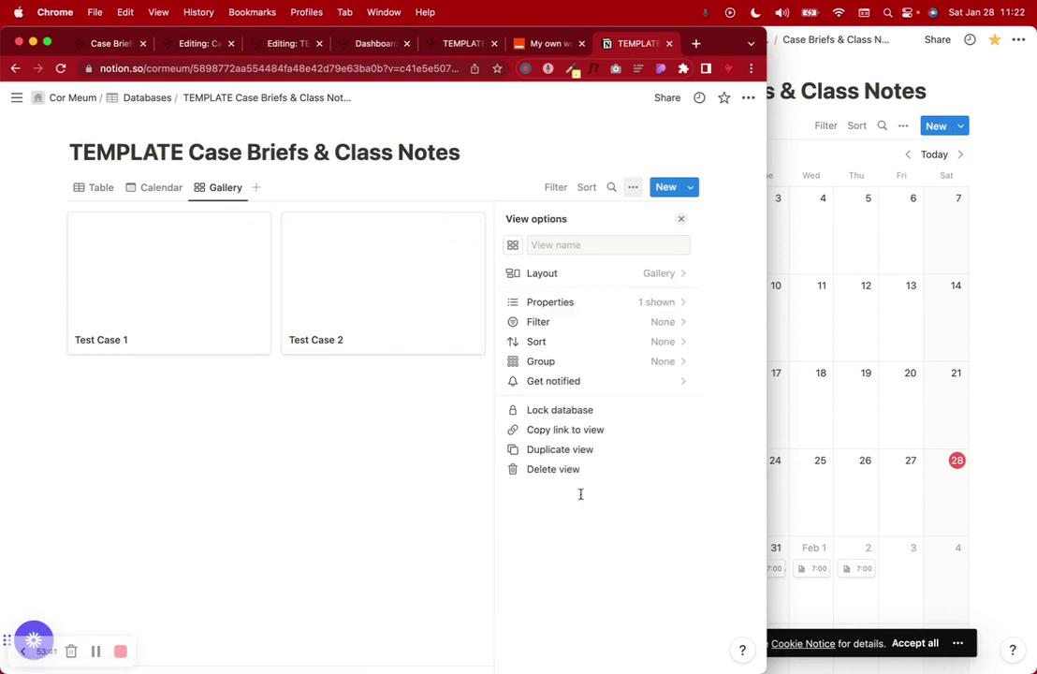
click(257, 188)
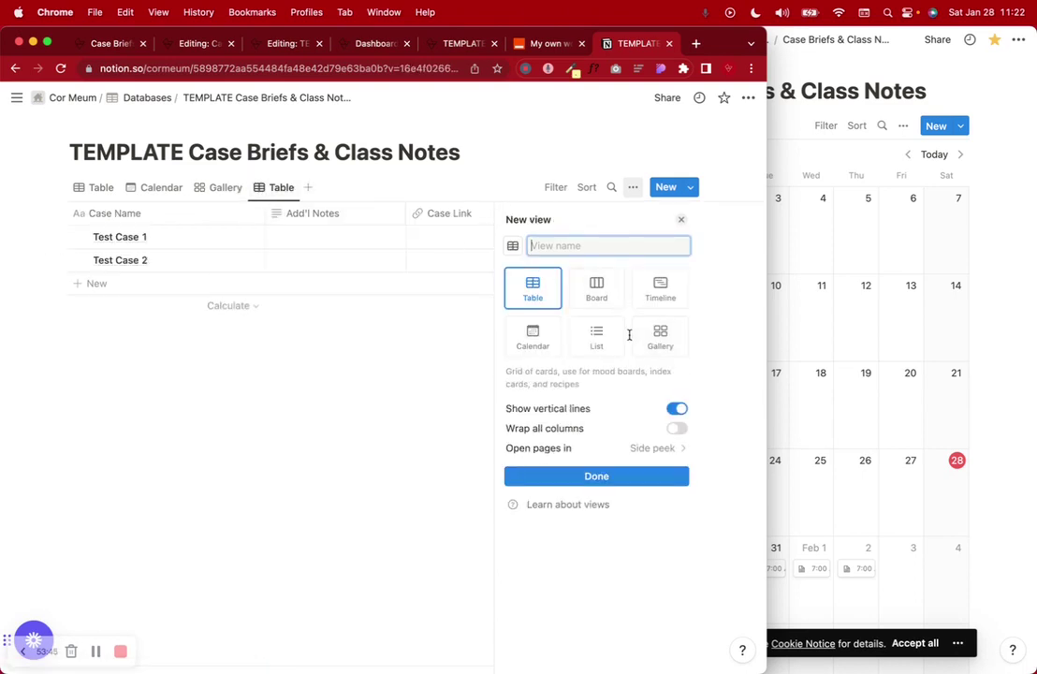
click(598, 342)
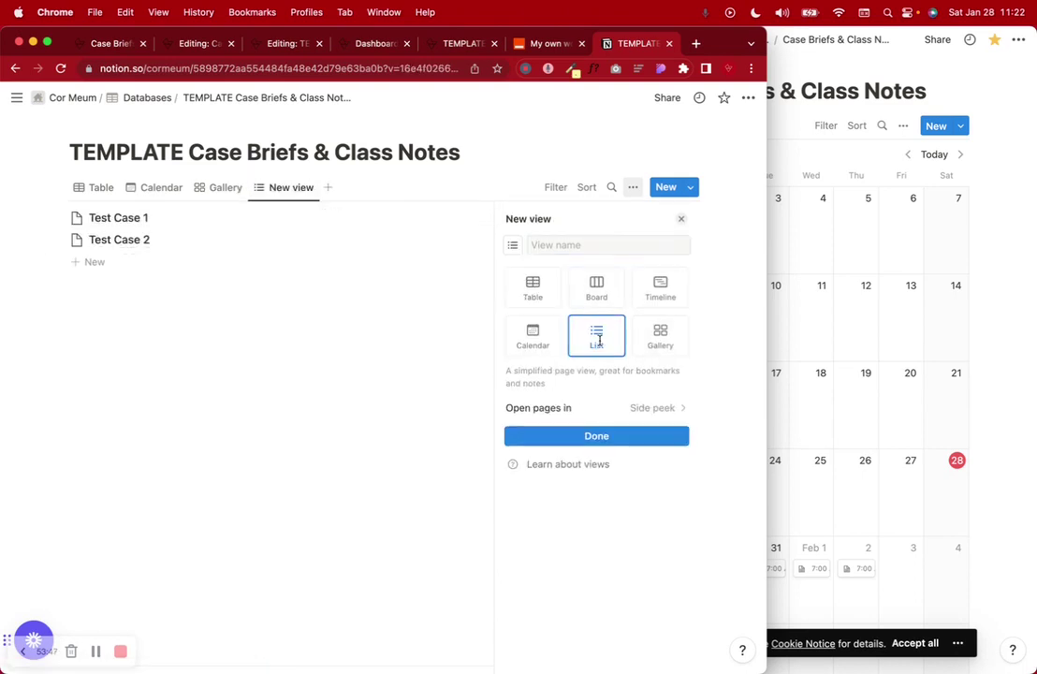
click(537, 440)
Step: Try out a Timeline view arranged by Class Date, and delete it
click(300, 187)
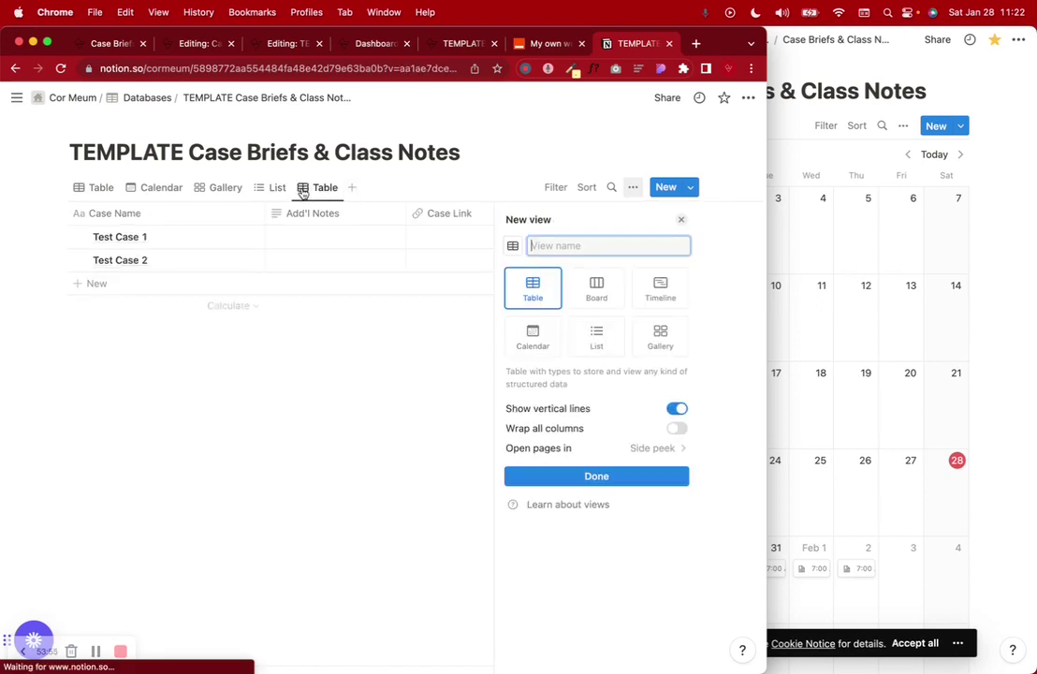
click(667, 290)
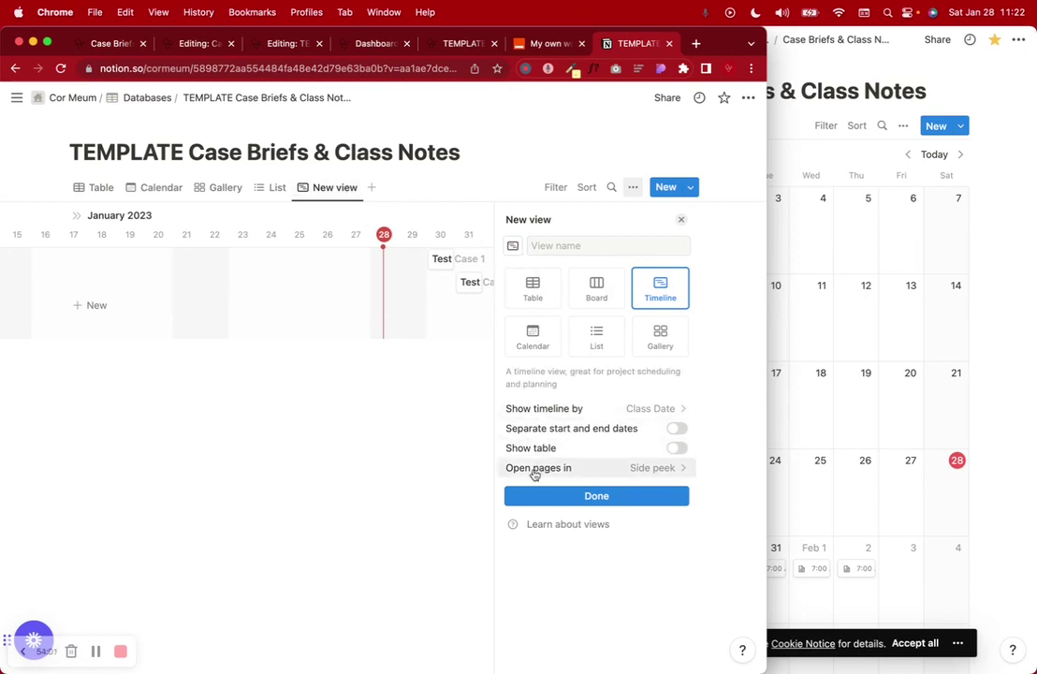
click(596, 495)
click(341, 193)
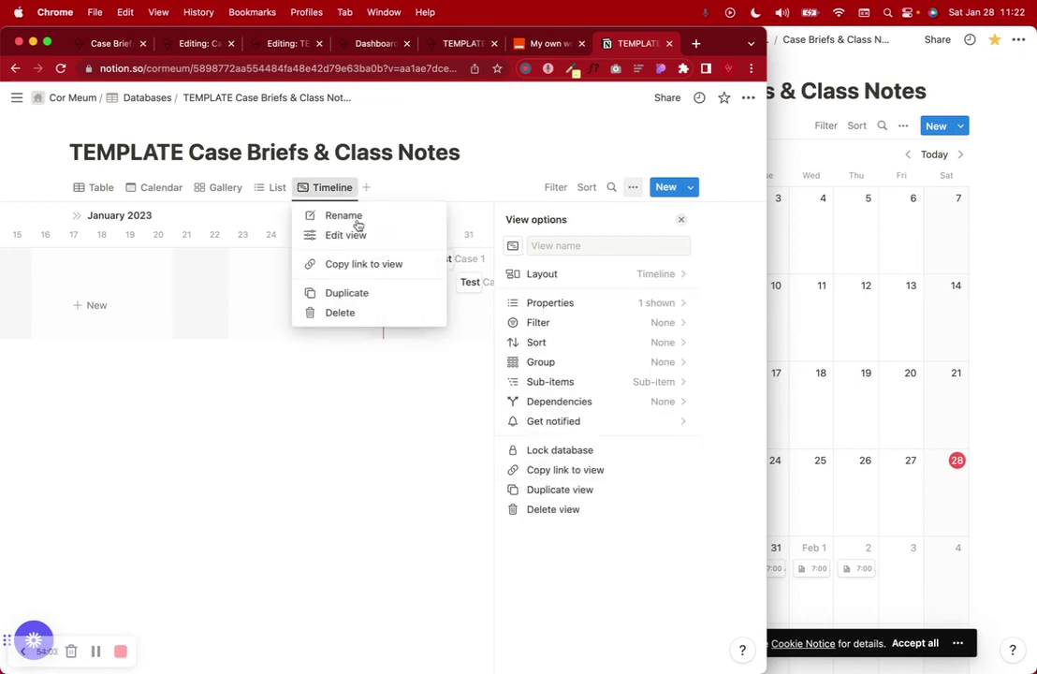
click(345, 312)
click(386, 376)
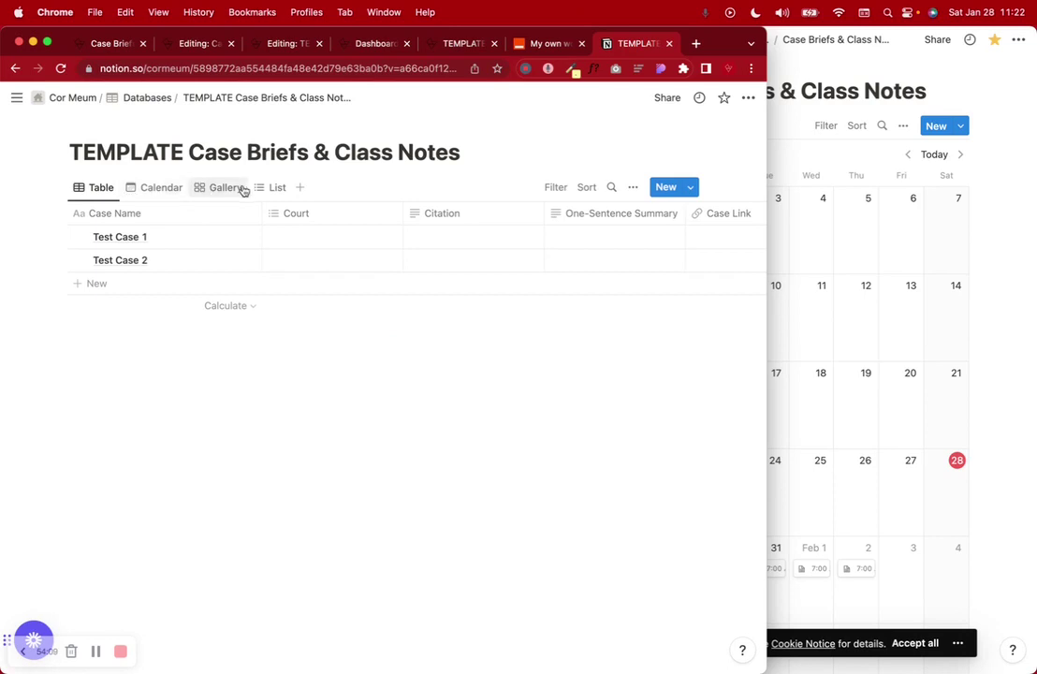
Step: Try out a Board view grouped by Court once more, and delete it
click(301, 187)
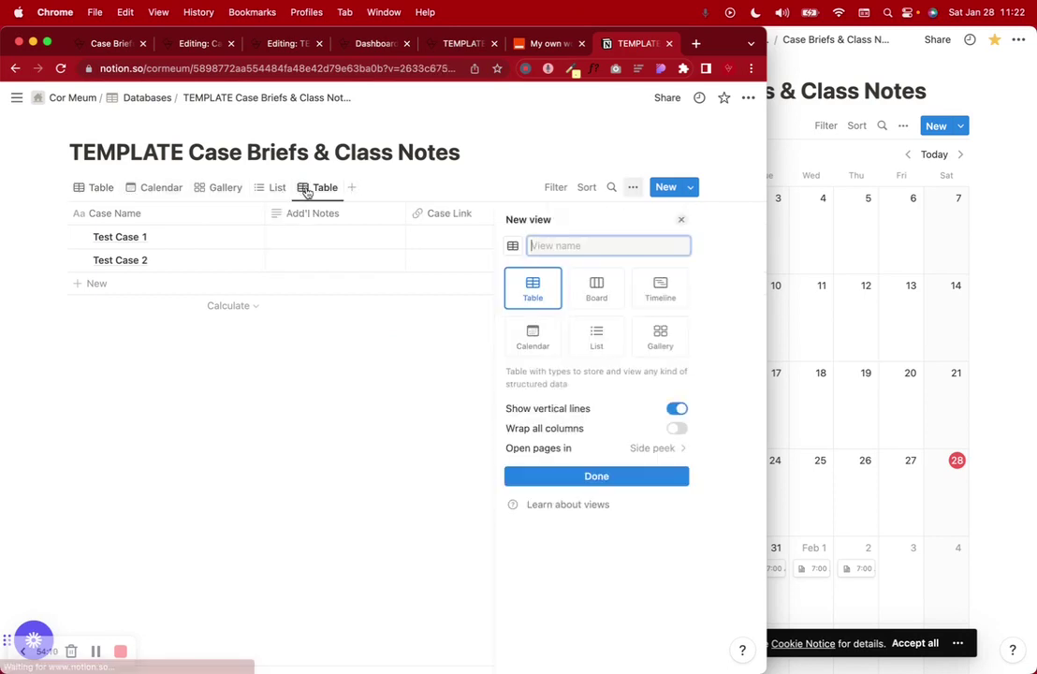
click(606, 297)
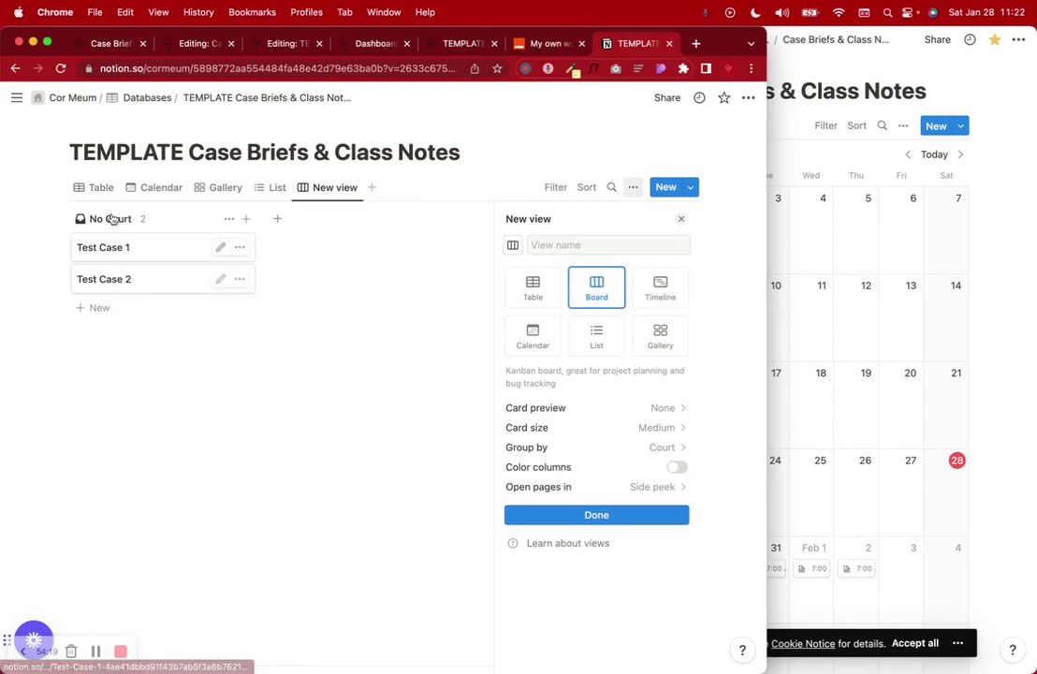
click(347, 187)
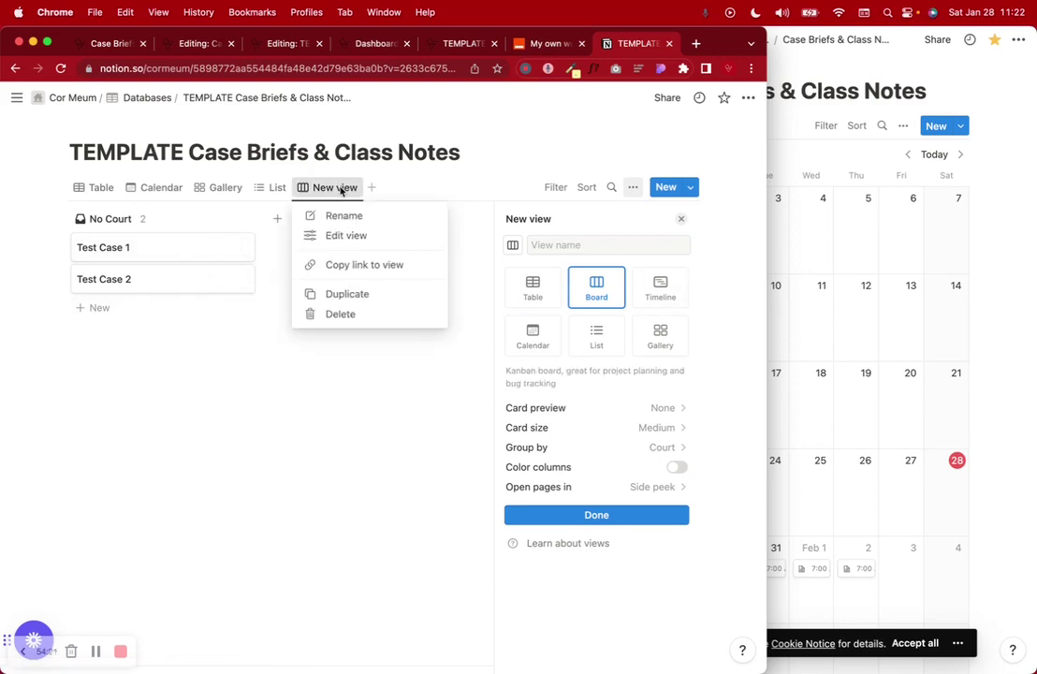
click(370, 312)
click(378, 374)
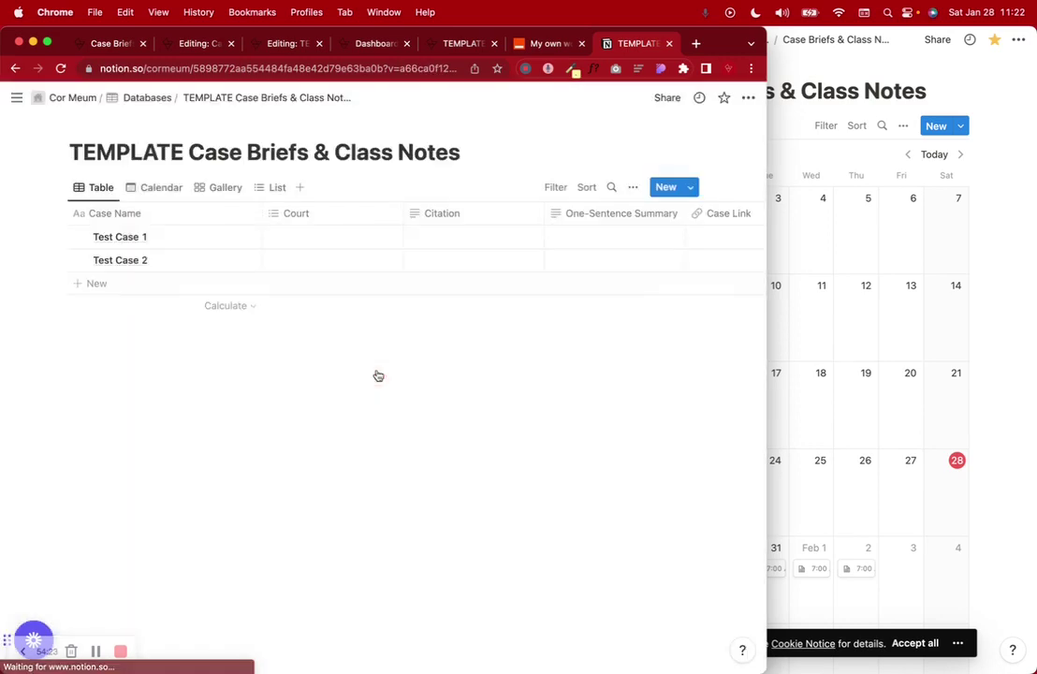
Step: Move the Calendar view ahead of the Table view, and check the Test Case 1 page from the calendar
drag(143, 190, 102, 190)
scroll(327, 513, down, 5)
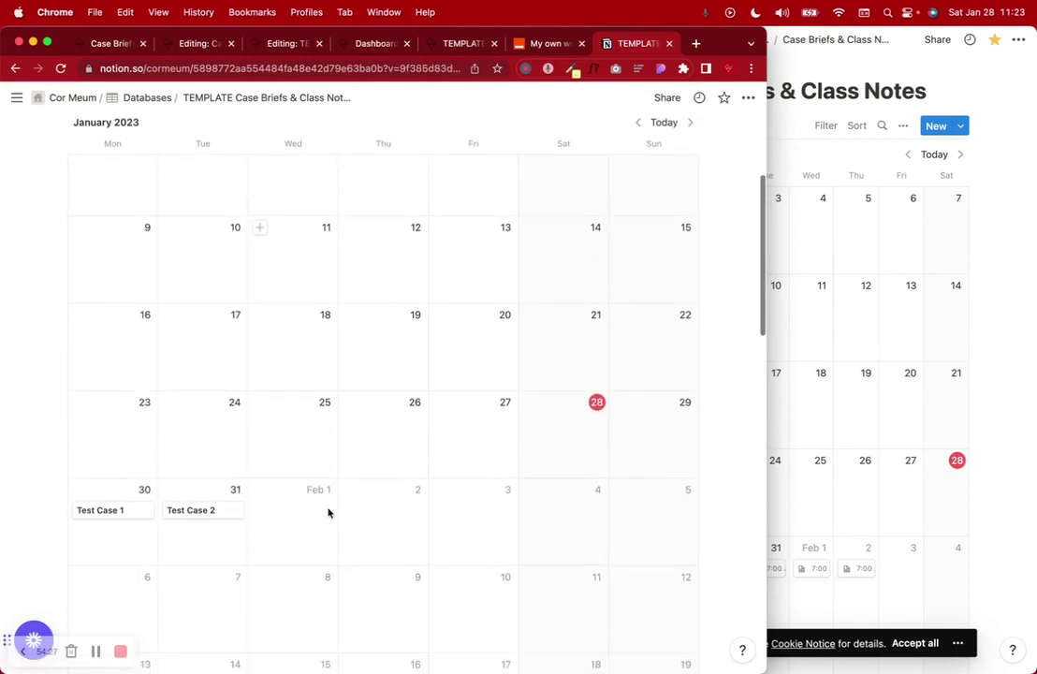
click(133, 465)
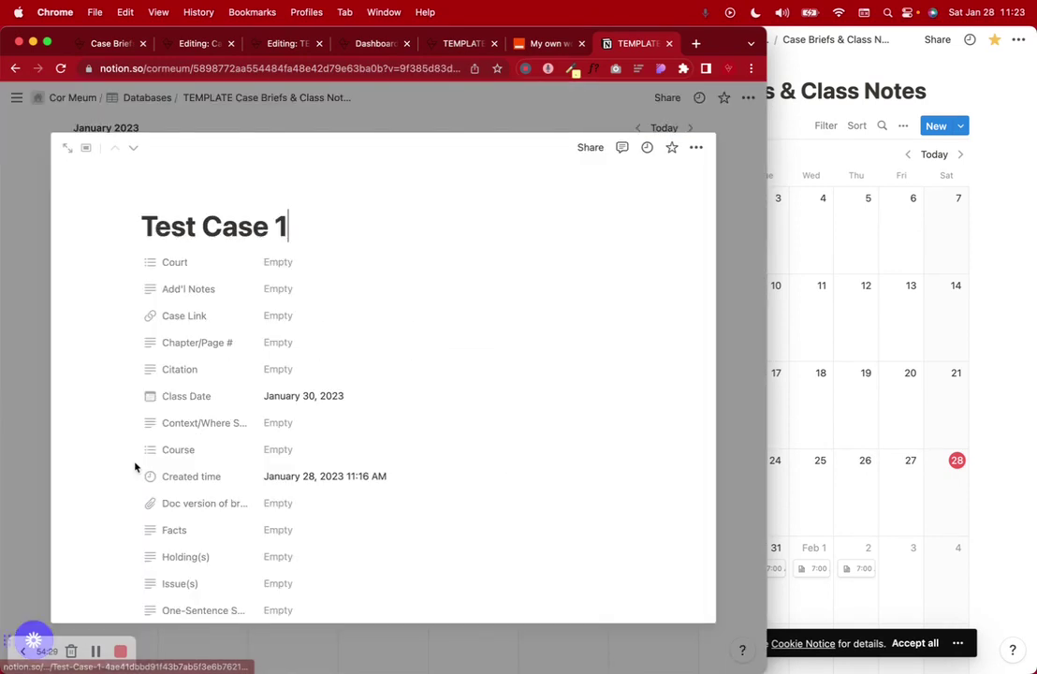
click(20, 316)
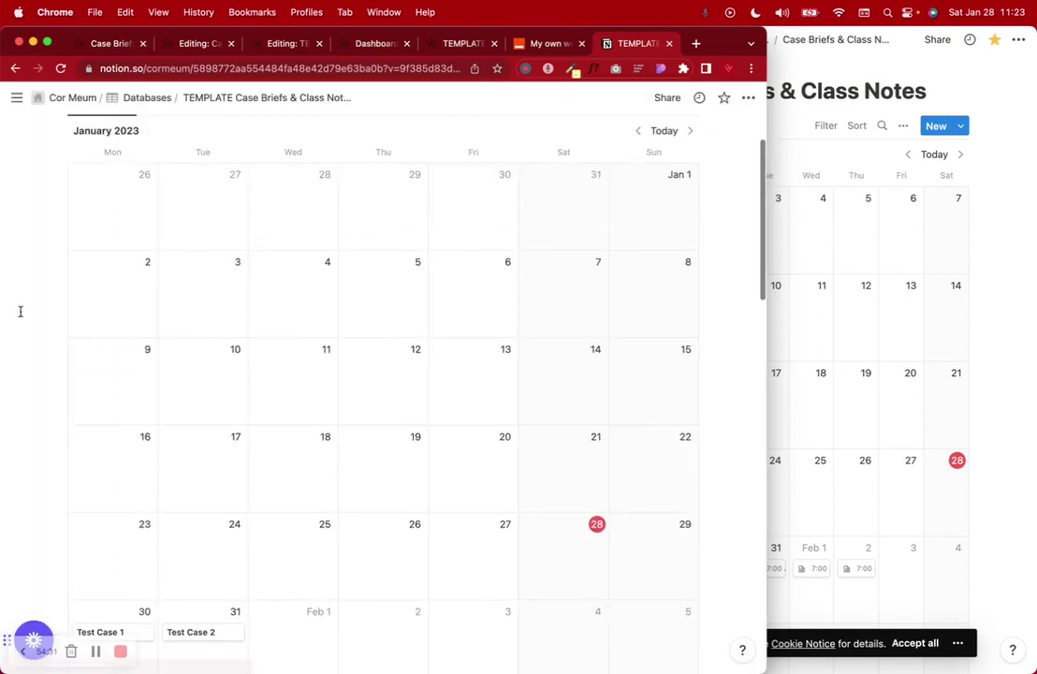
scroll(116, 203, up, 3)
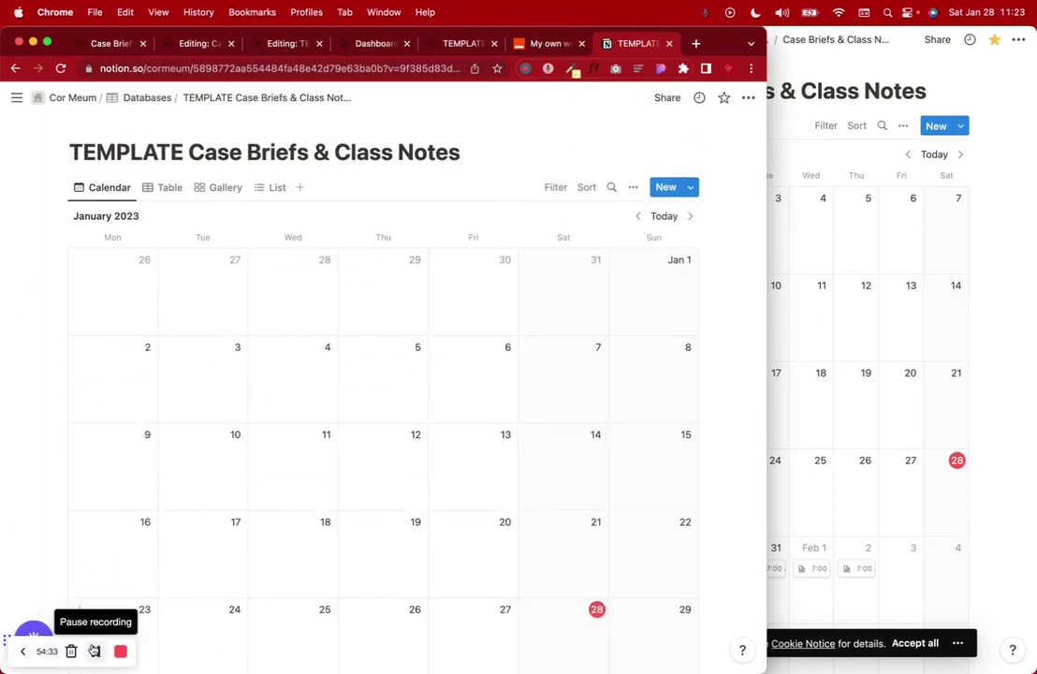
Step: Reopen Test Case 1 from January 30 on the calendar to look over its properties, and close it
scroll(222, 403, down, 2)
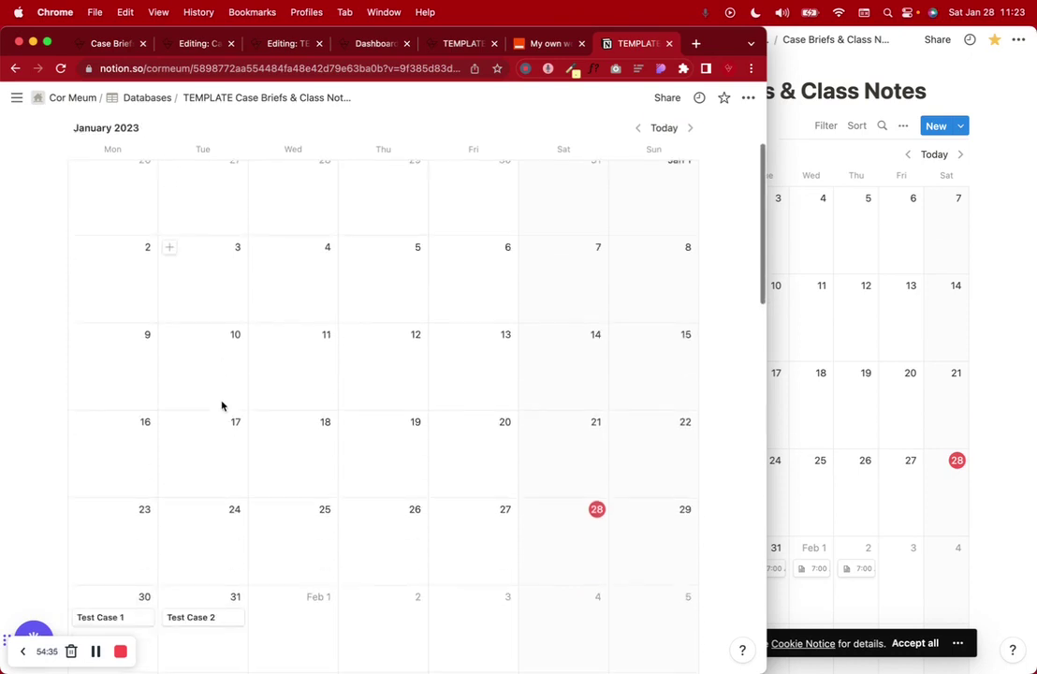
scroll(221, 405, down, 5)
click(123, 357)
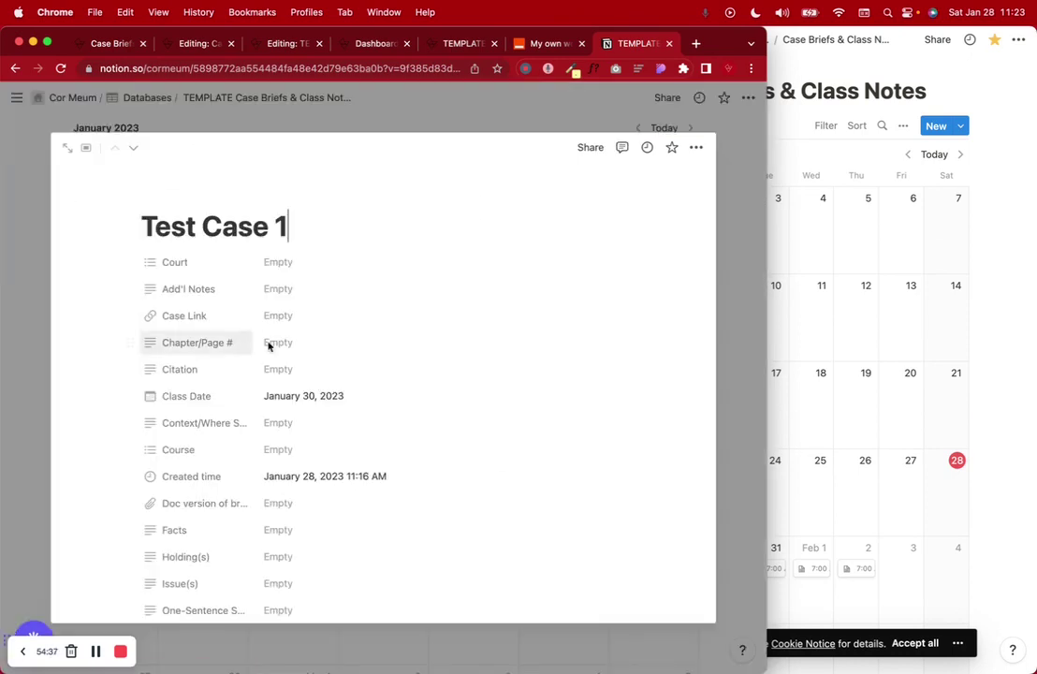
click(3, 250)
Step: Show the Class Date property on the Calendar view's cards and check the Test Case entries
scroll(118, 188, up, 5)
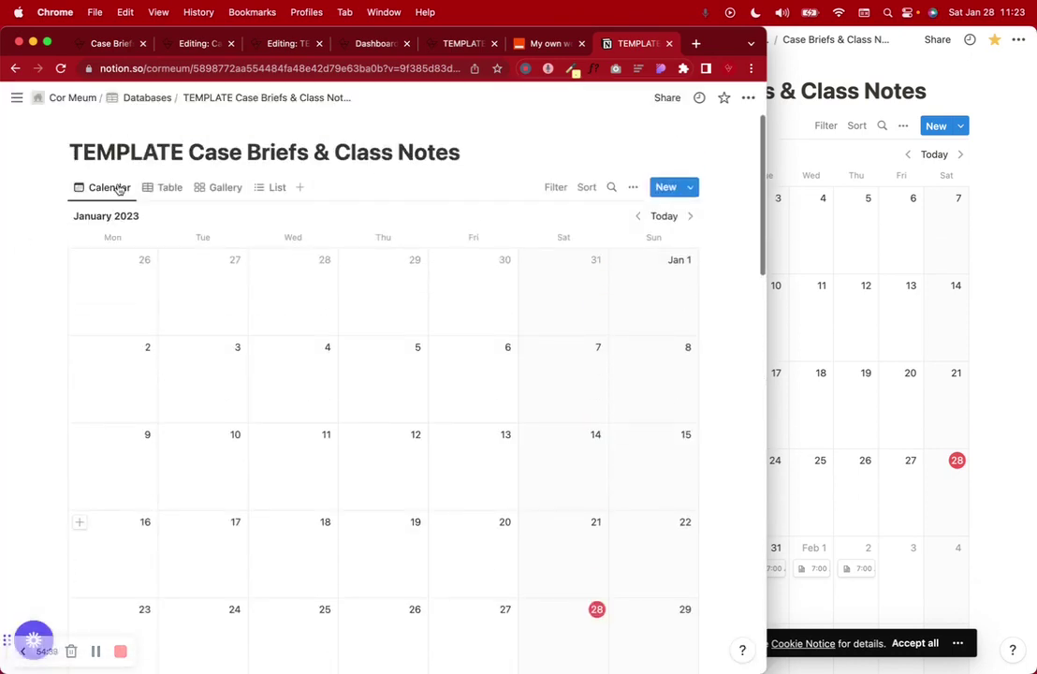
click(119, 189)
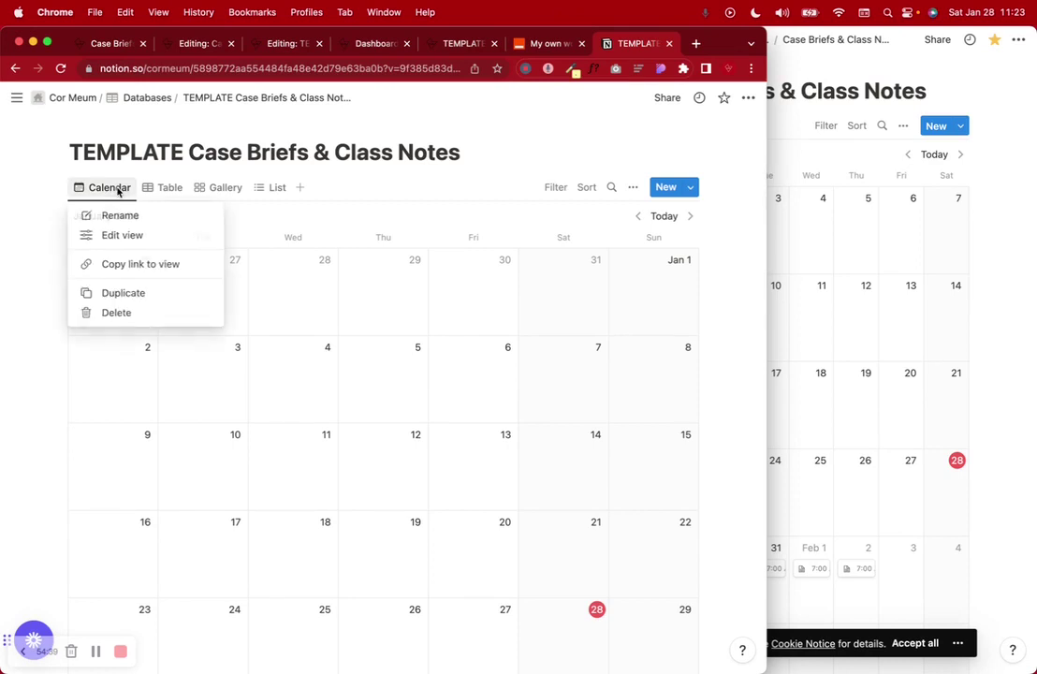
click(164, 237)
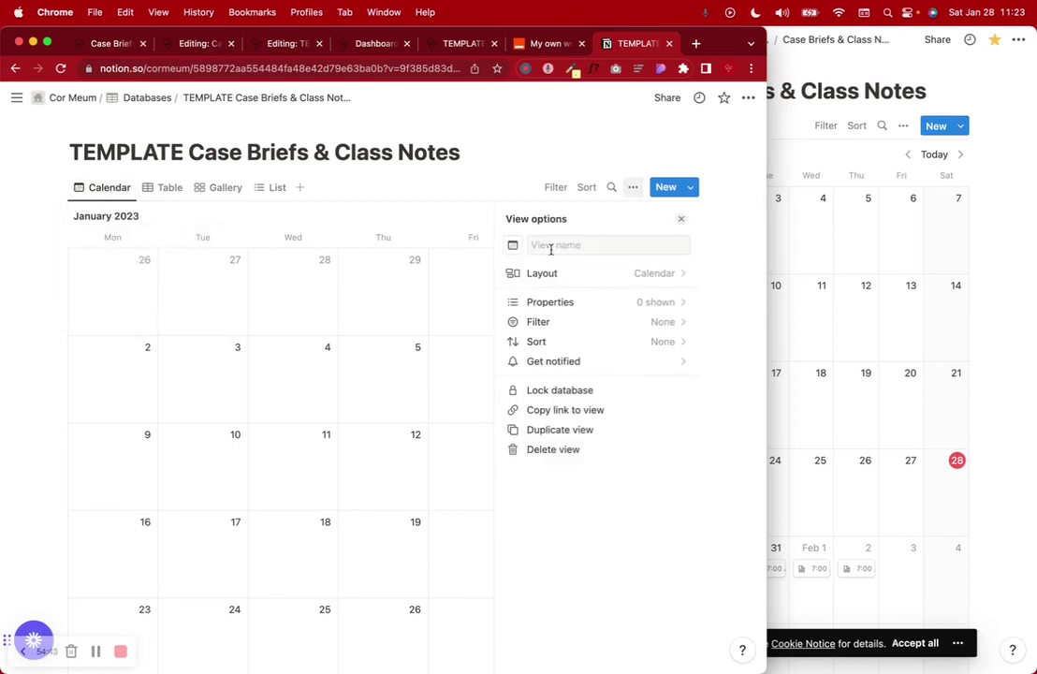
click(592, 306)
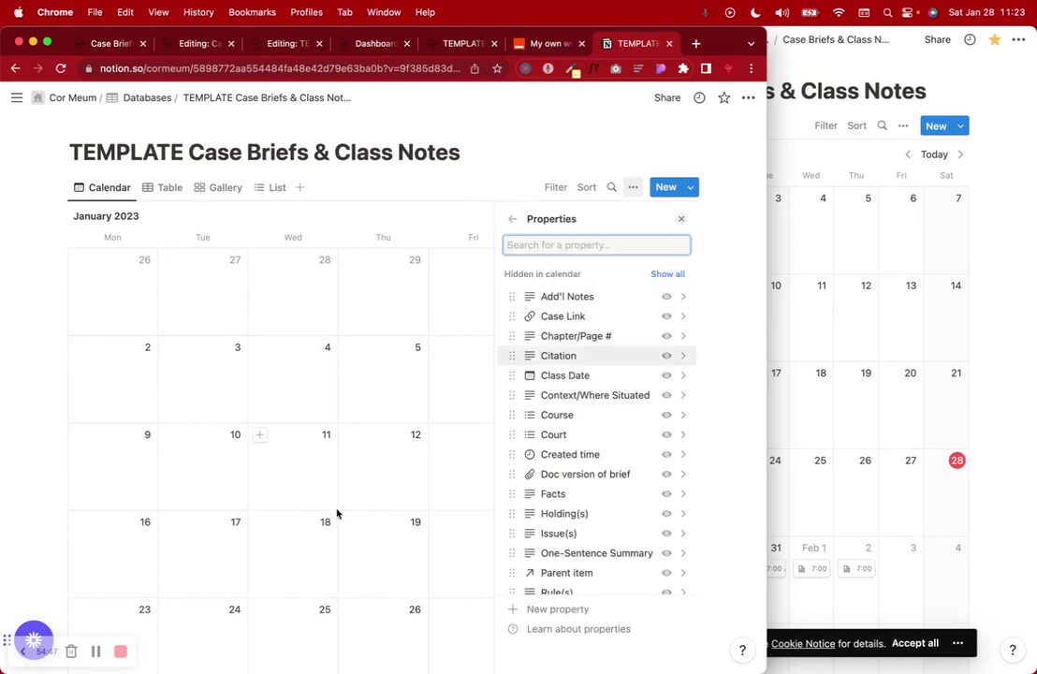
click(666, 375)
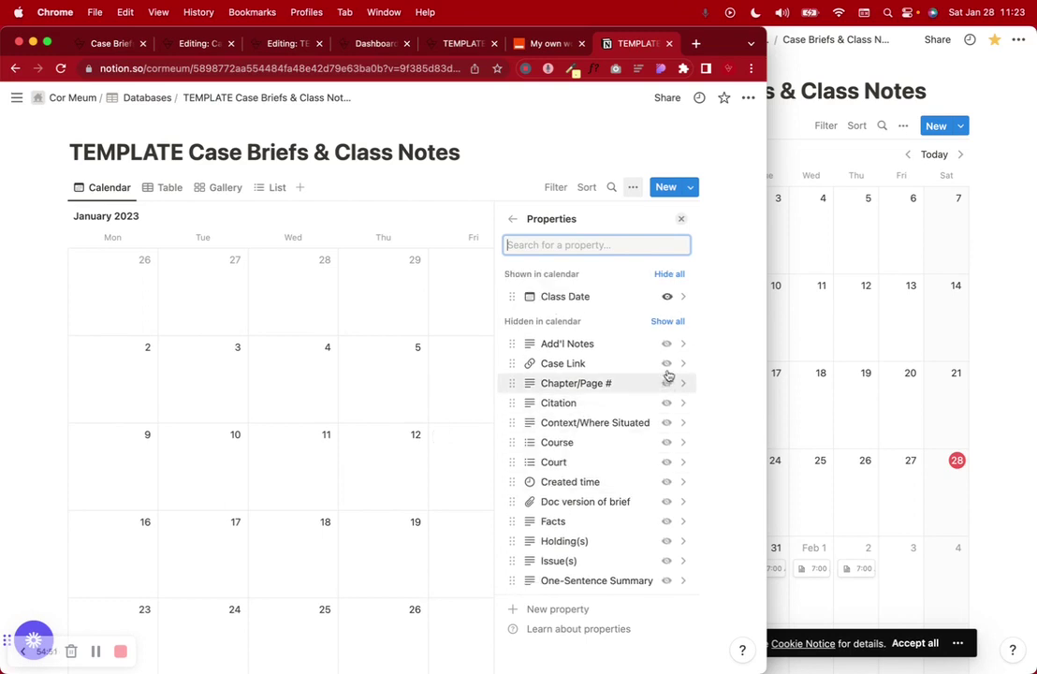
click(37, 495)
scroll(38, 495, down, 5)
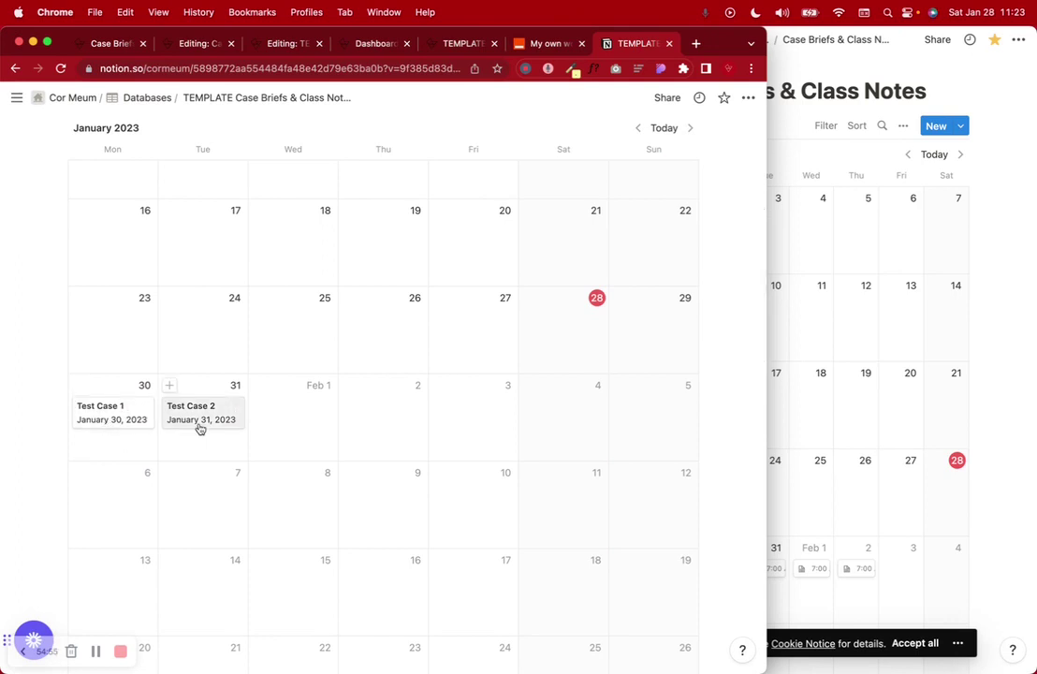
Step: Hide the Class Date property from the Calendar view's cards and look through the other available properties
scroll(122, 421, up, 1)
scroll(122, 421, up, 5)
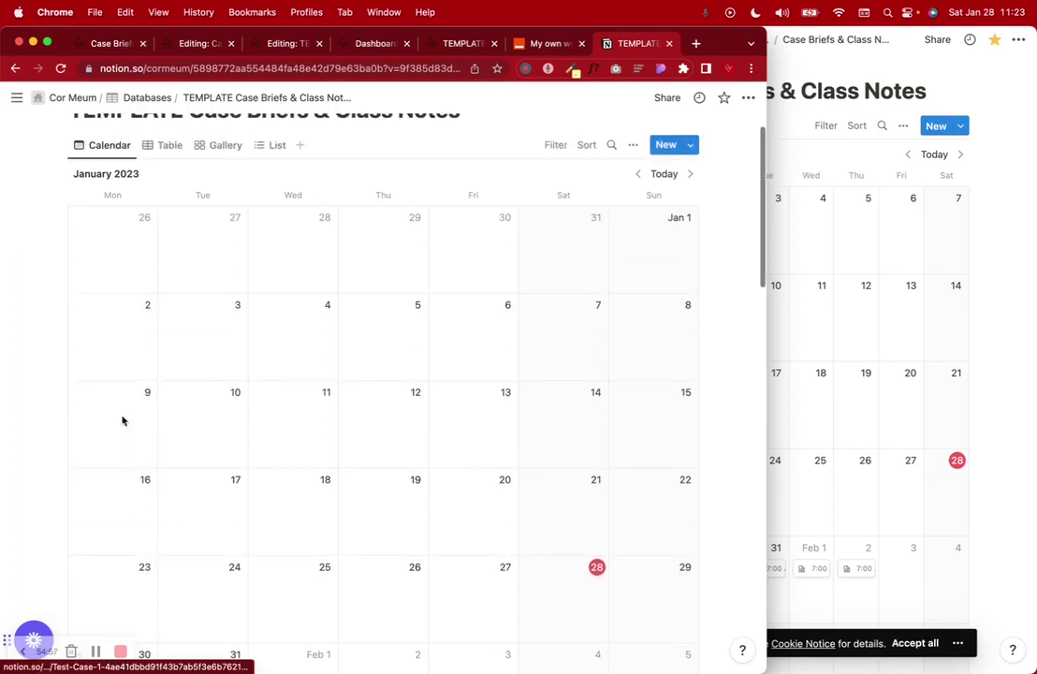
click(113, 188)
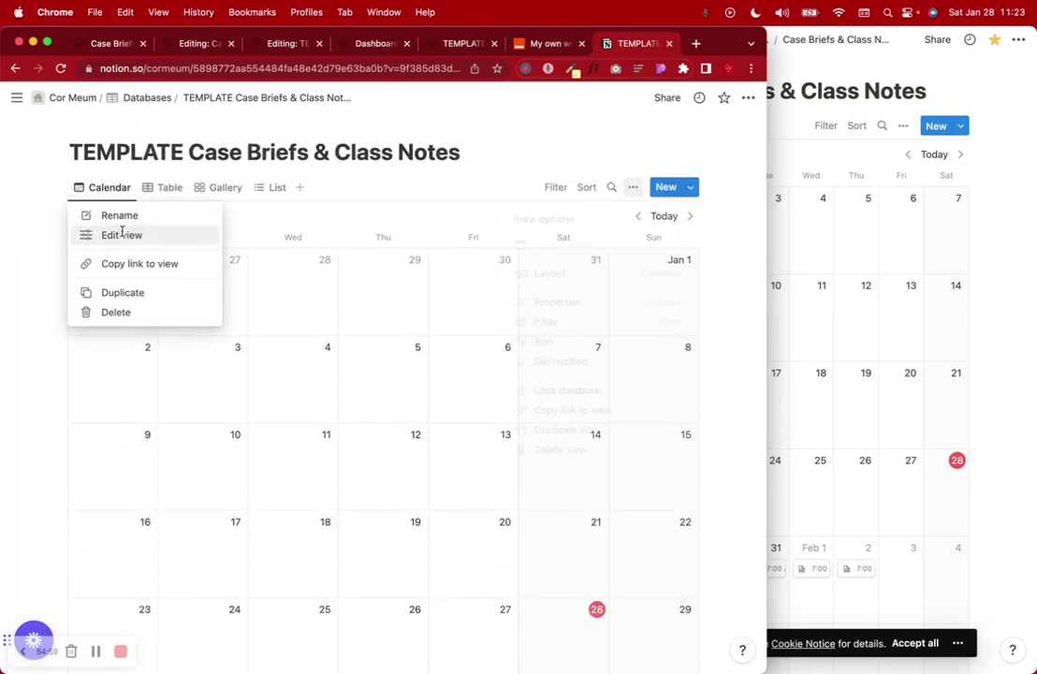
click(120, 235)
click(613, 301)
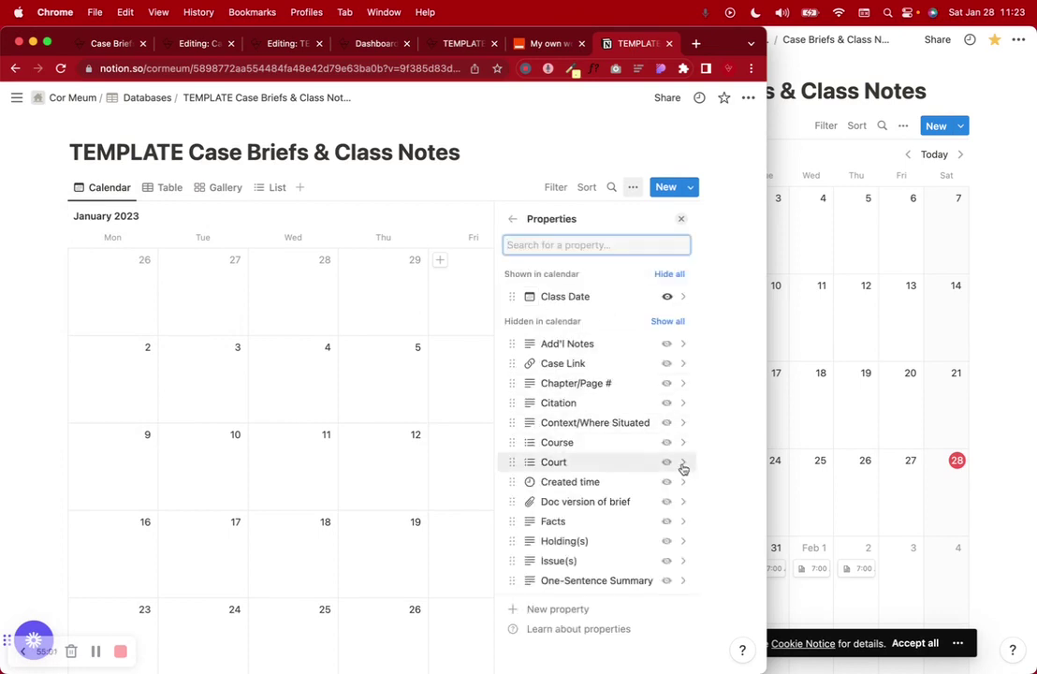
scroll(669, 512, down, 2)
scroll(669, 512, up, 2)
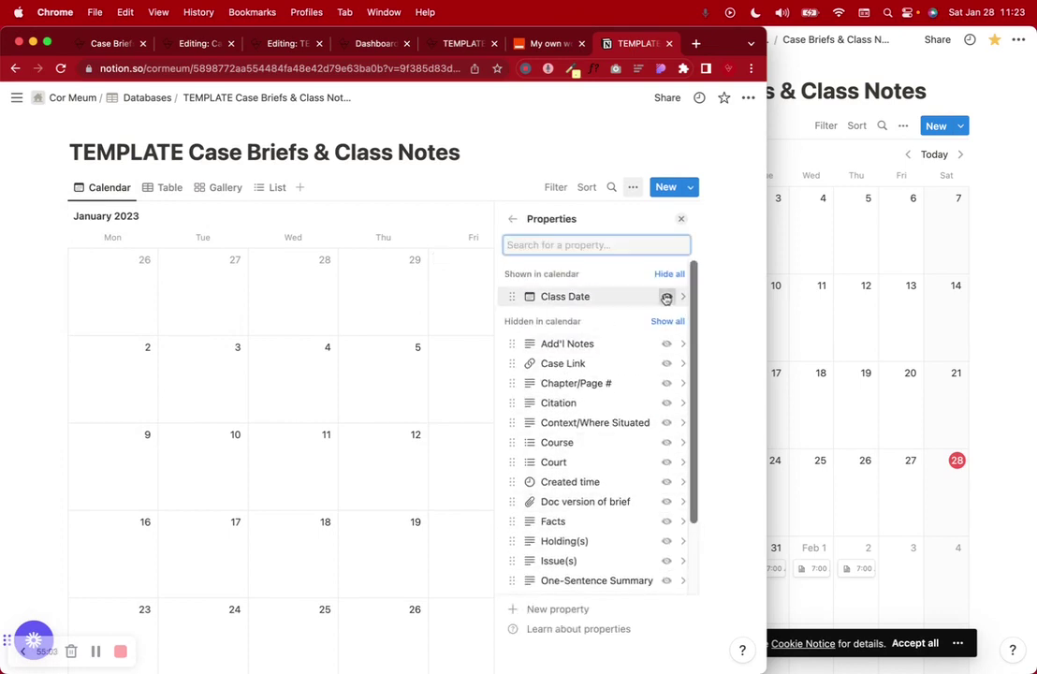
click(668, 297)
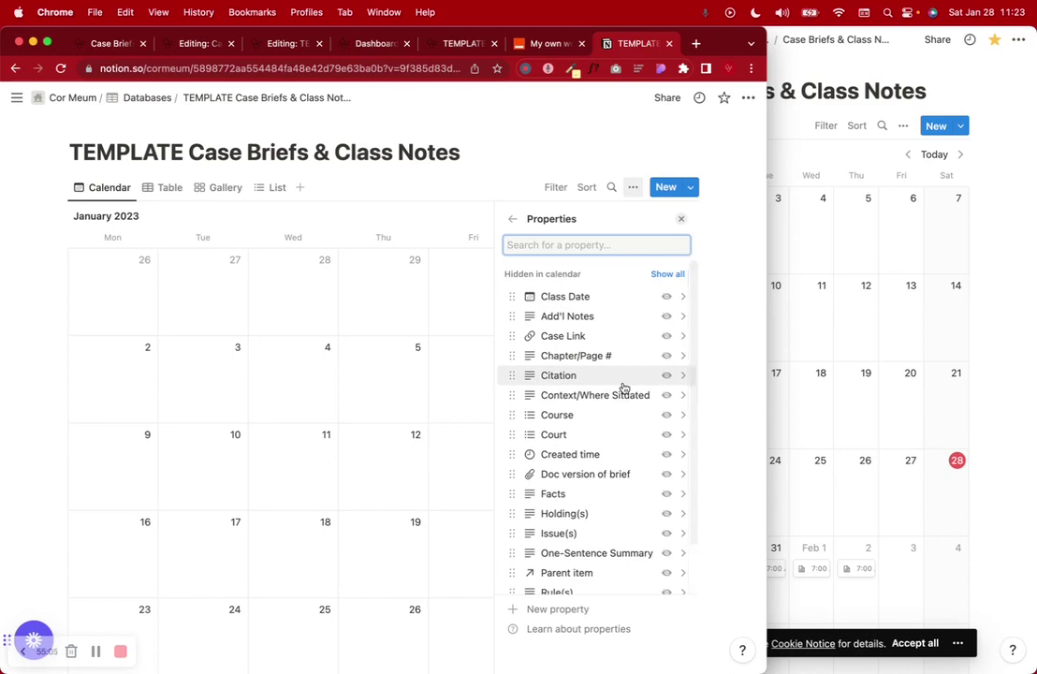
scroll(623, 388, down, 2)
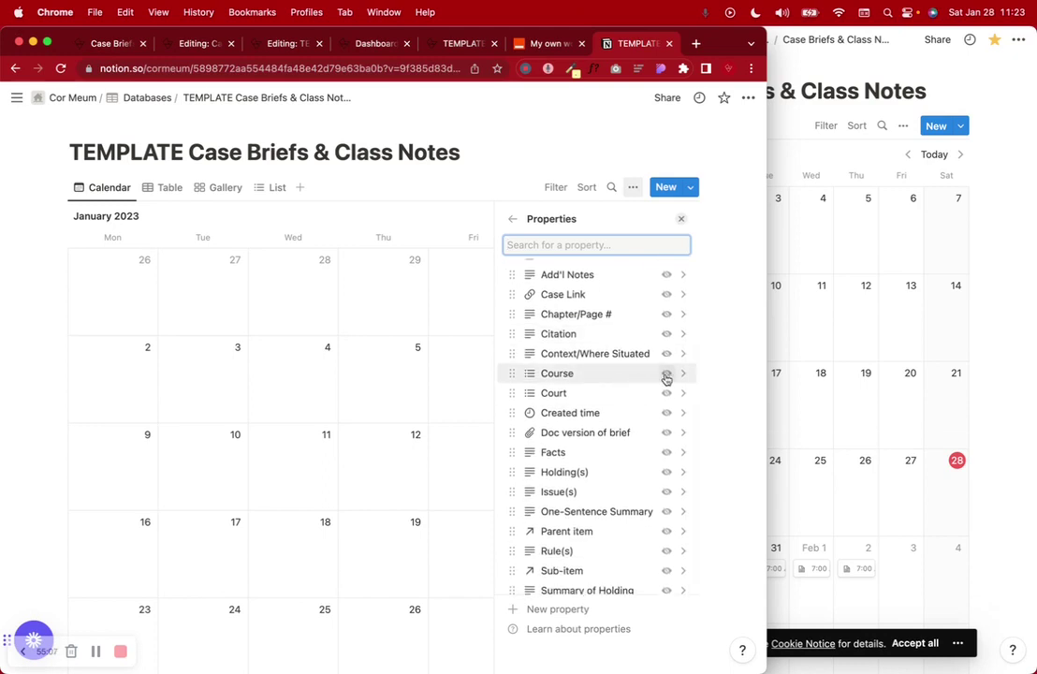
Step: Try showing the Course property on the Calendar view's cards, hide it again and close the view's properties
click(665, 374)
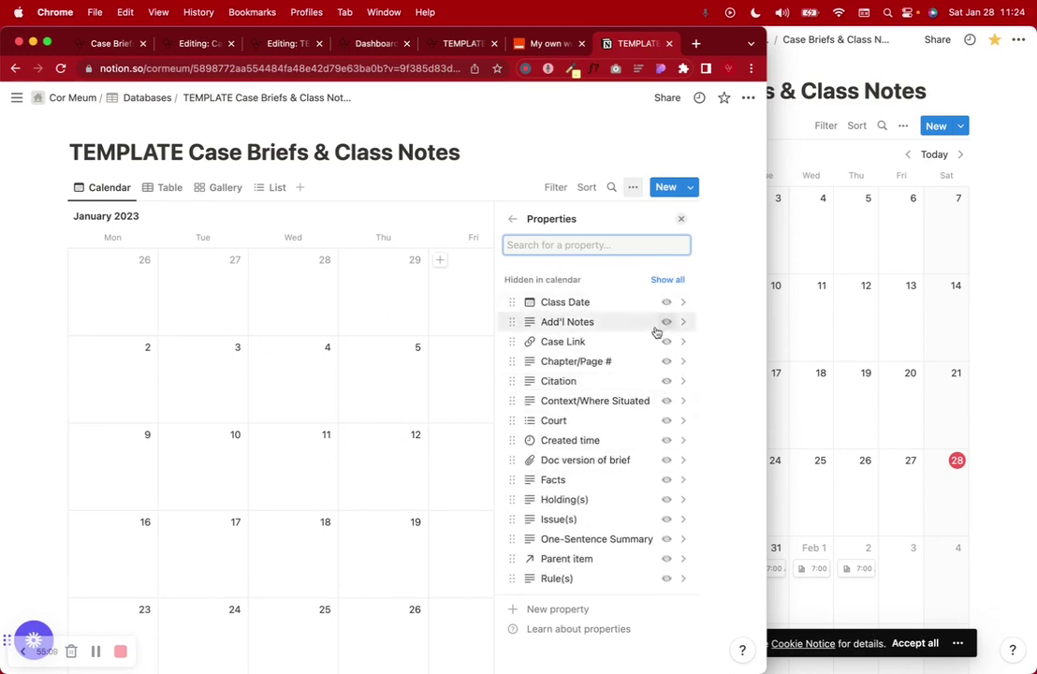
click(668, 297)
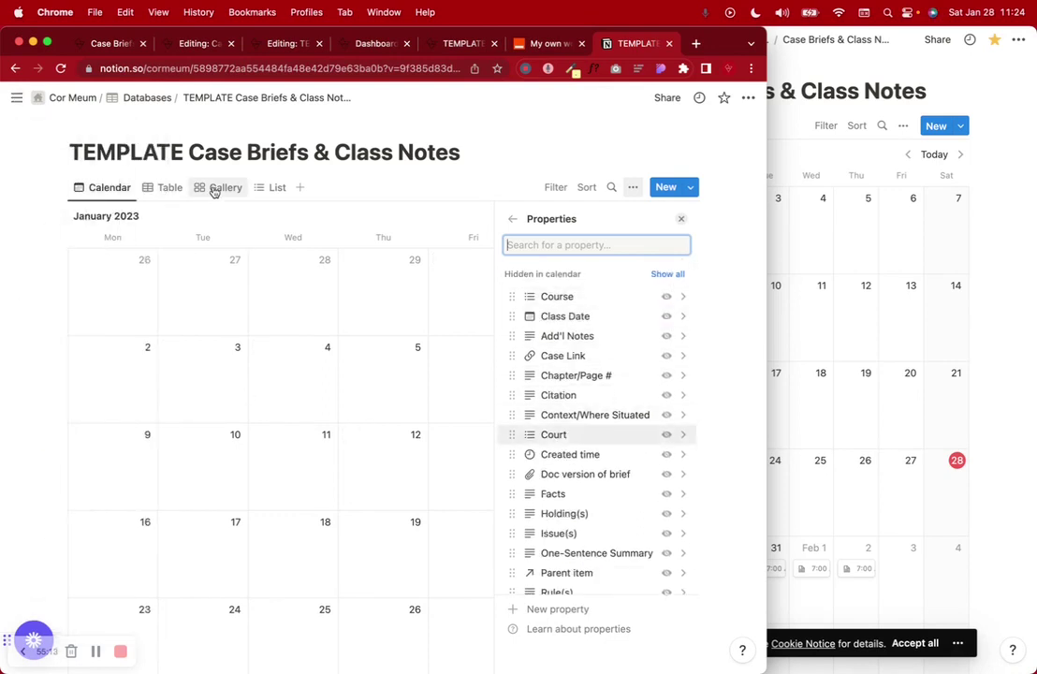
click(681, 219)
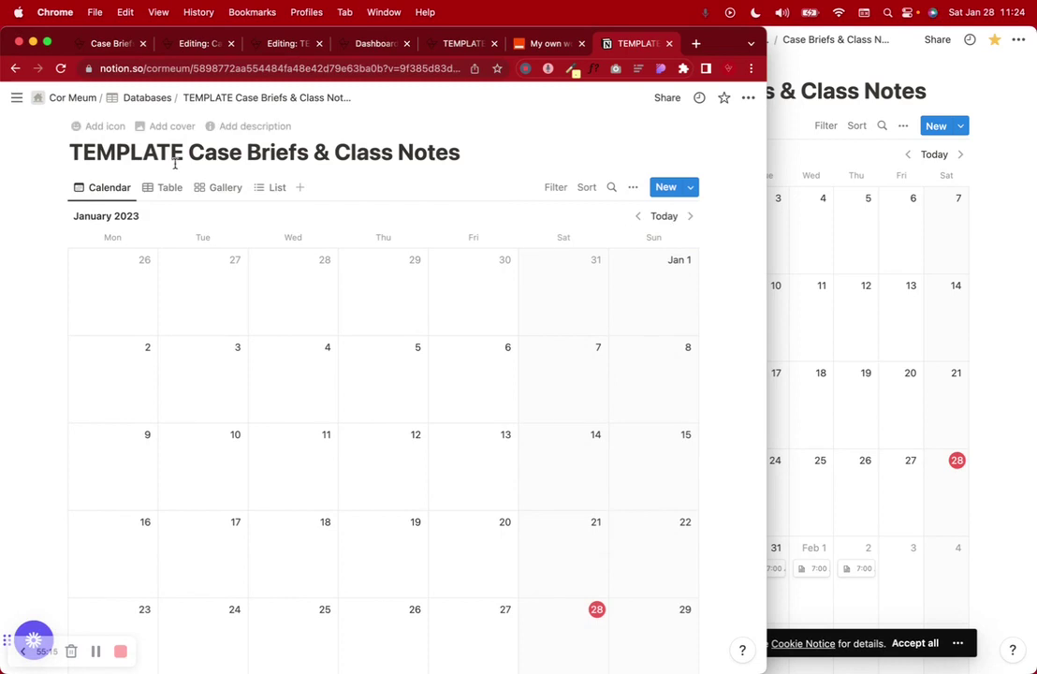
Step: Enlarge the browser window and look through the database's Calendar, Table, Gallery and List views
double_click(665, 28)
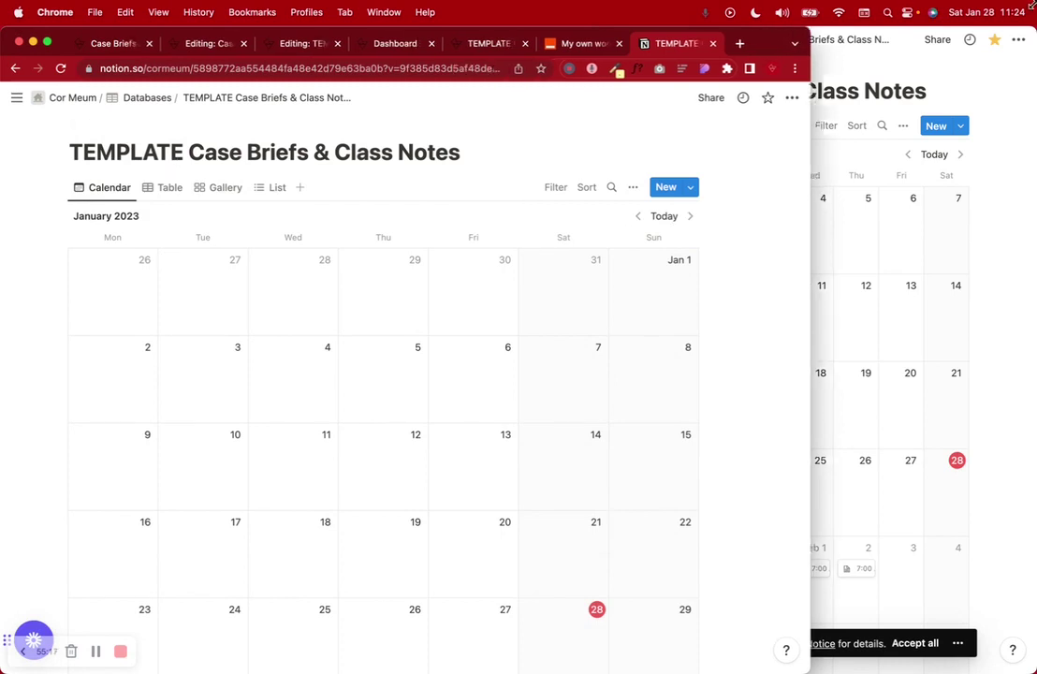
scroll(206, 354, down, 5)
scroll(216, 388, up, 5)
click(173, 192)
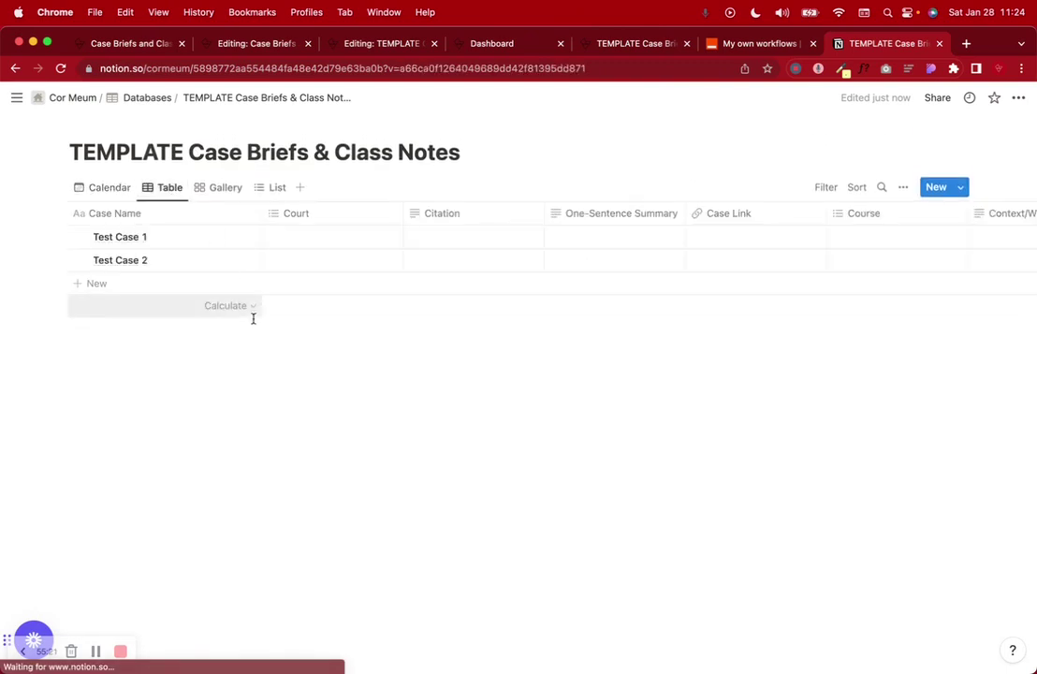
click(224, 188)
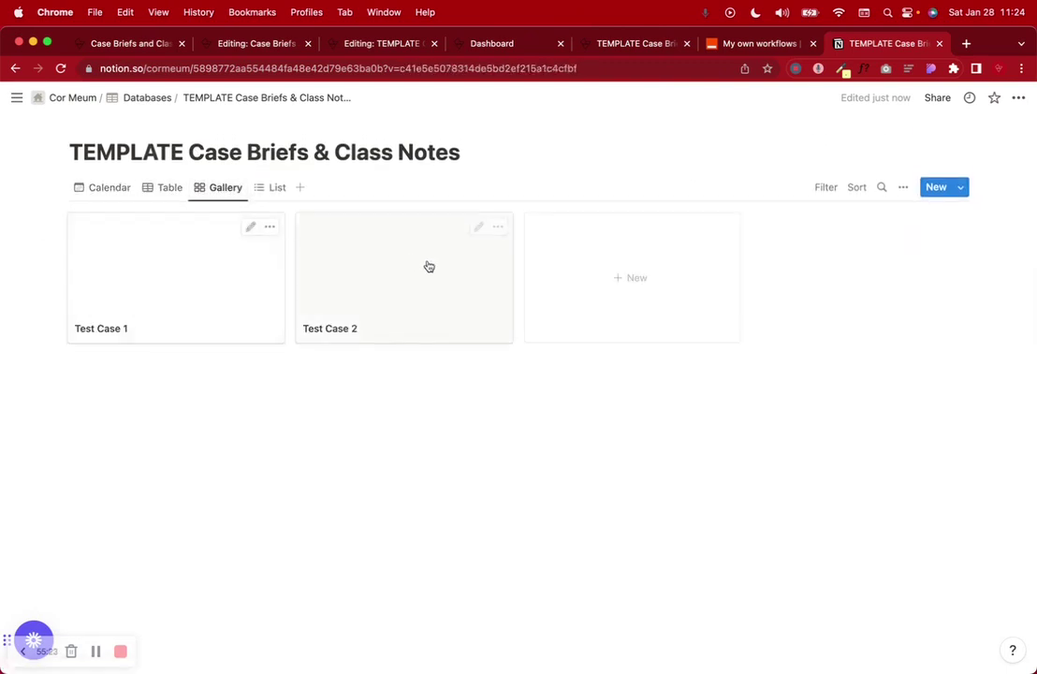
click(274, 188)
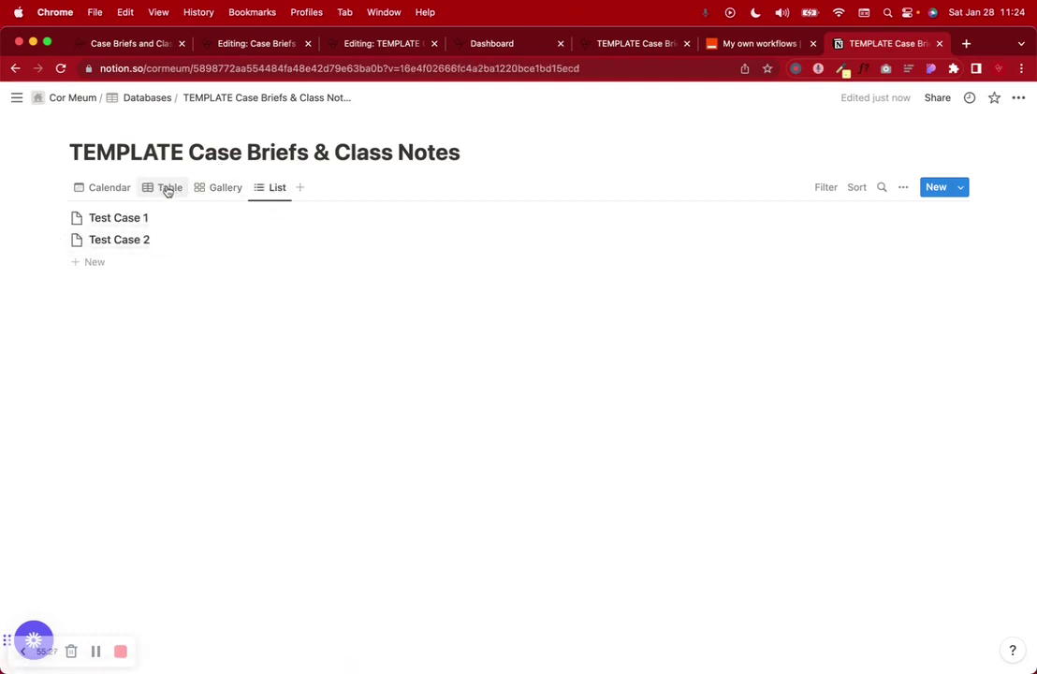
Step: Move the Table view behind the List view and check each of the reordered views
drag(163, 190, 272, 192)
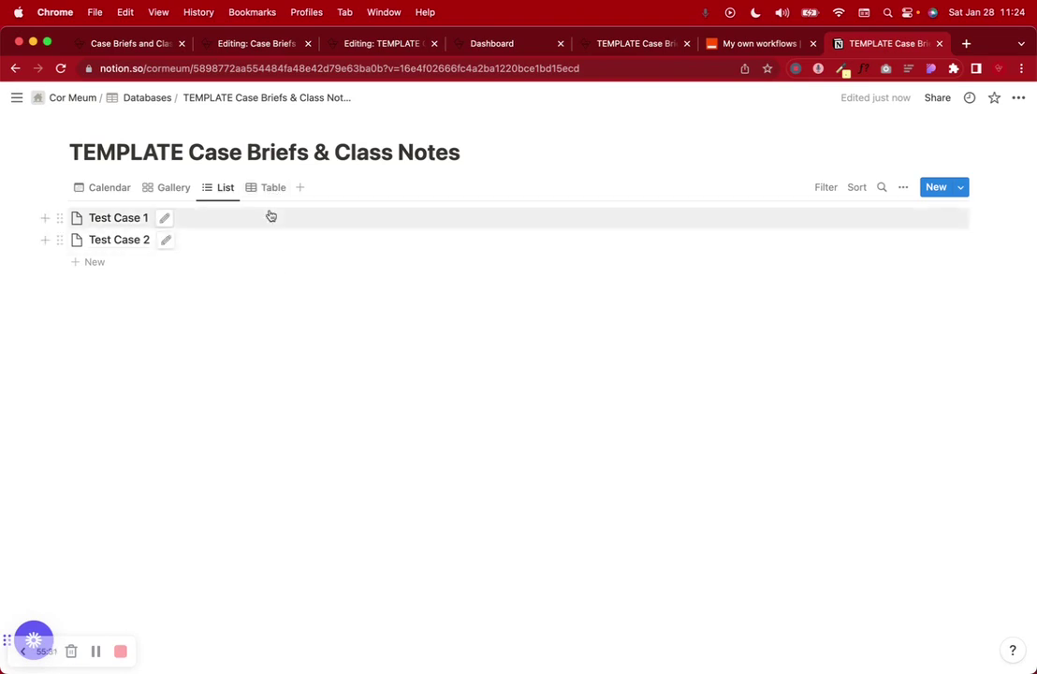
click(270, 187)
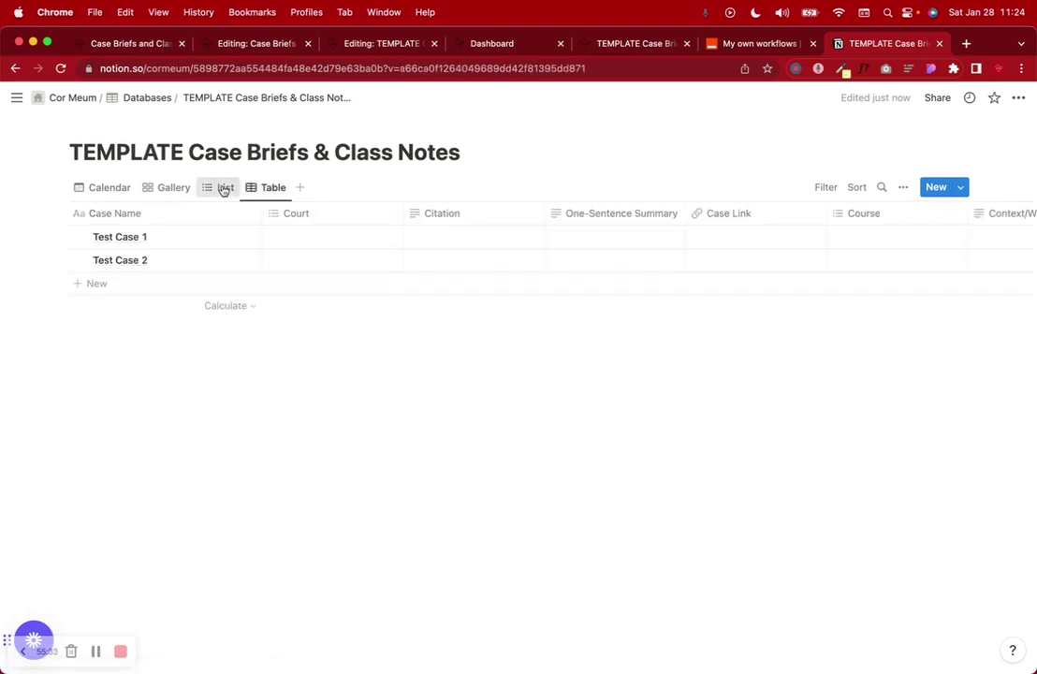
click(221, 188)
click(159, 188)
click(94, 188)
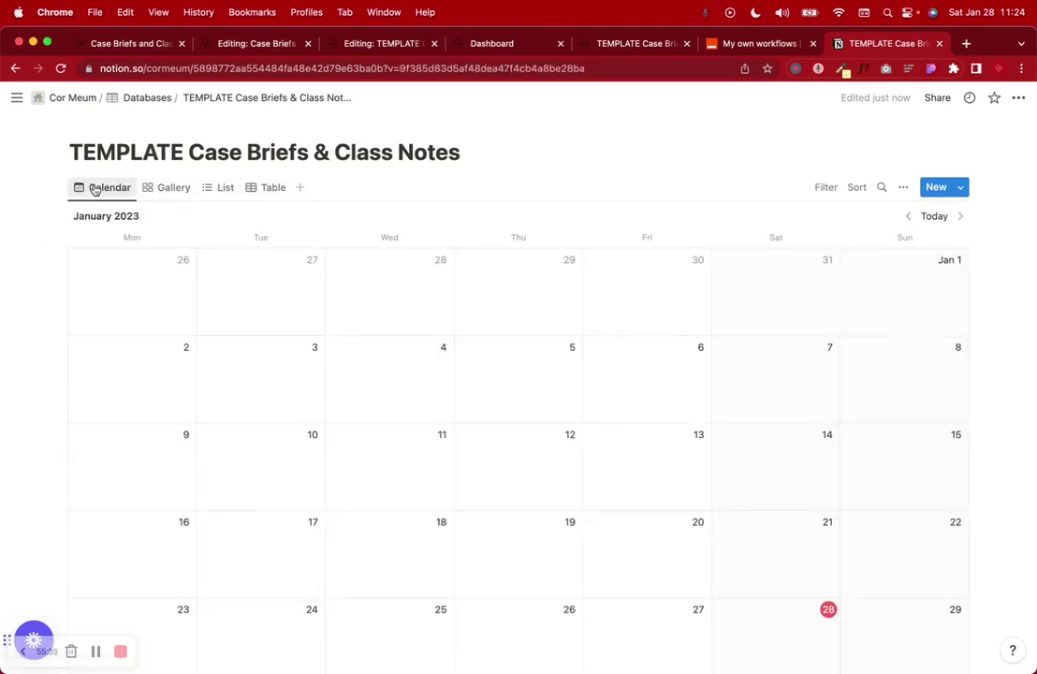
scroll(266, 401, down, 10)
scroll(267, 402, up, 10)
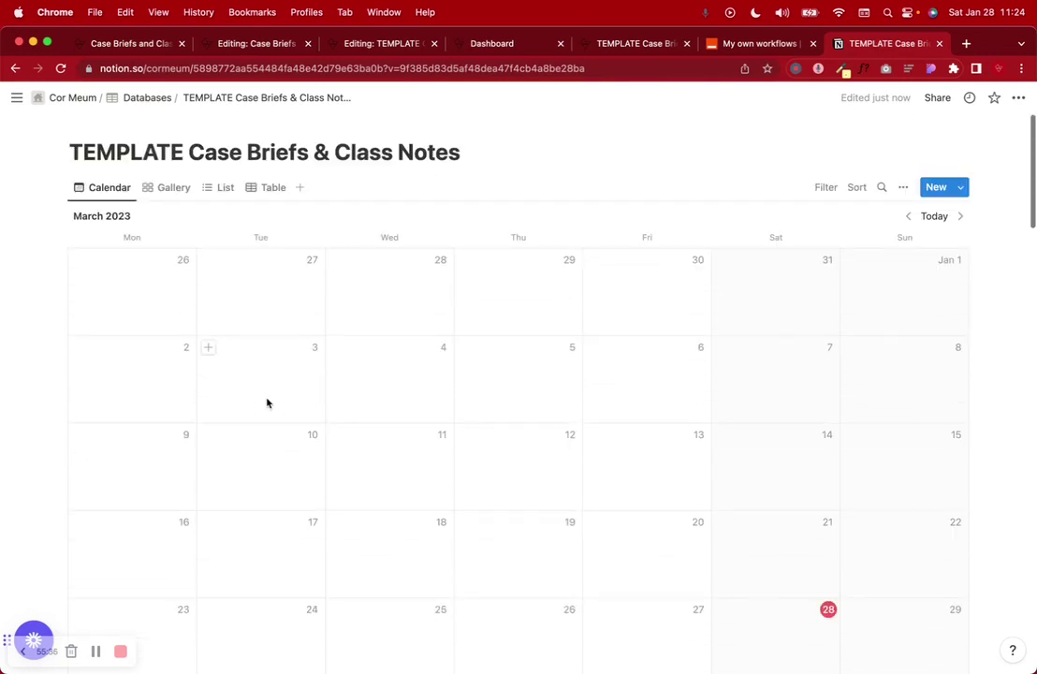
click(275, 188)
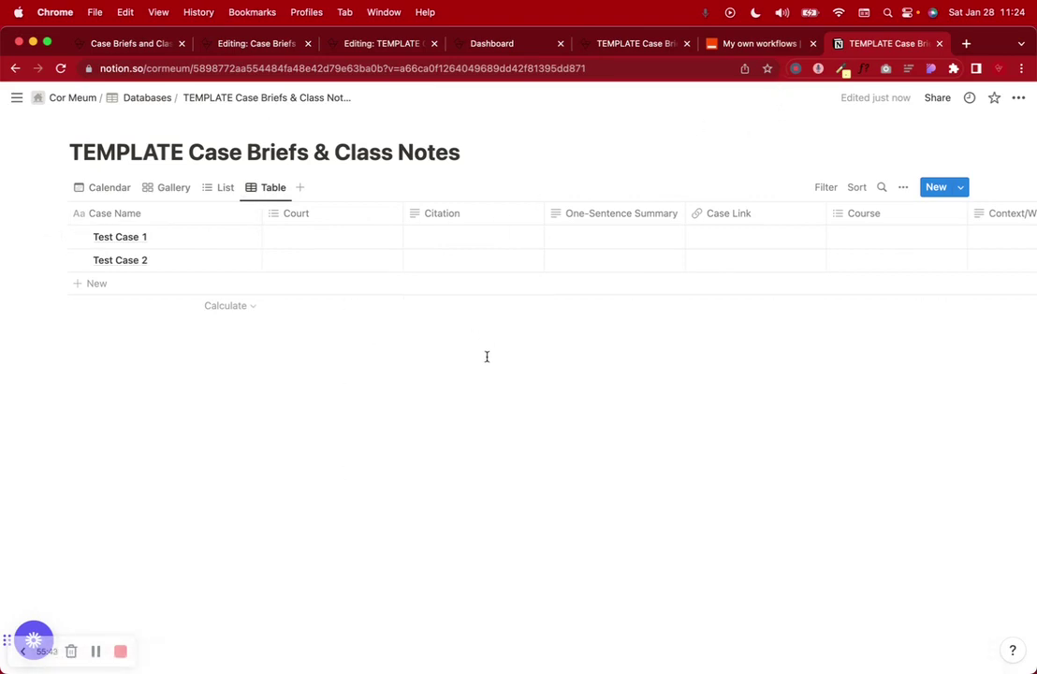
Step: Close the Documate dashboard page and switch to the My own workflows folder in Zapier
click(385, 44)
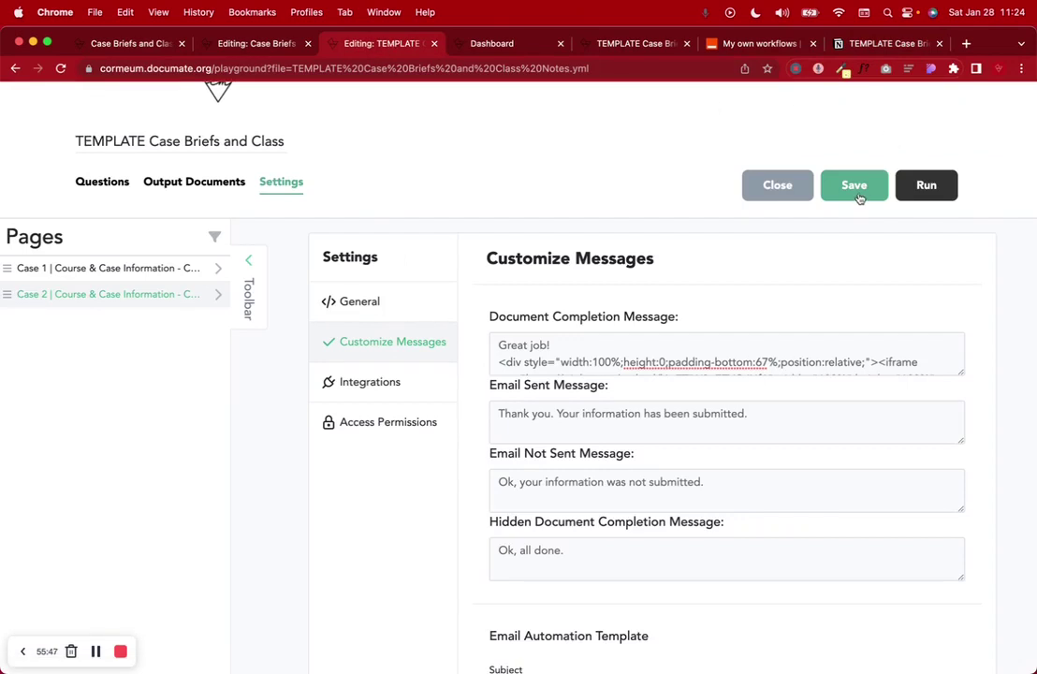
click(510, 44)
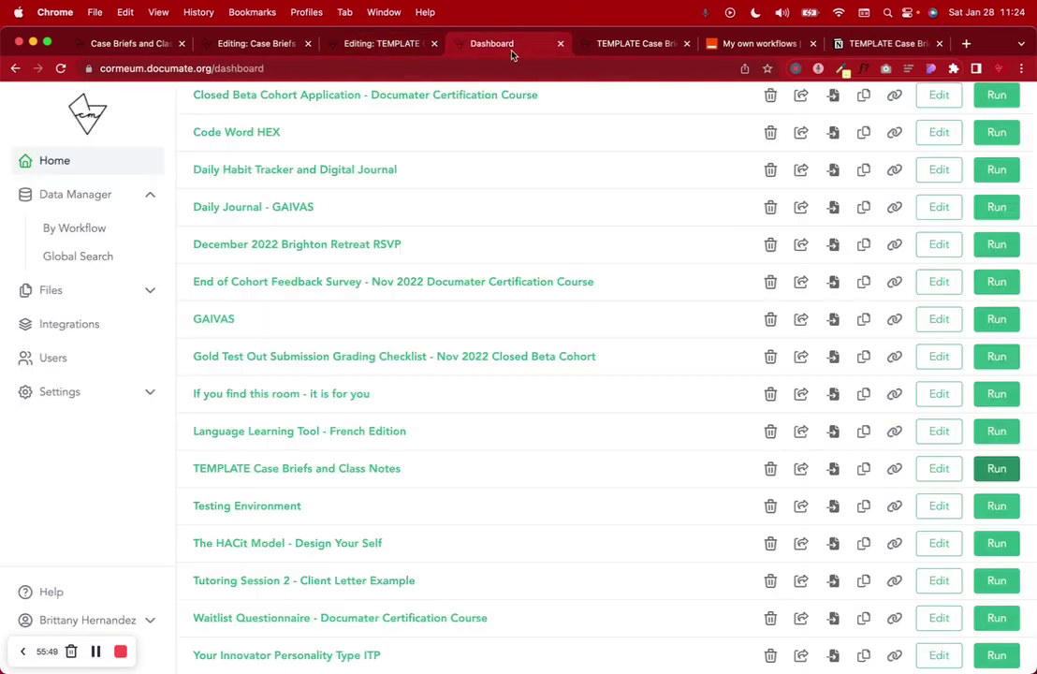
click(559, 44)
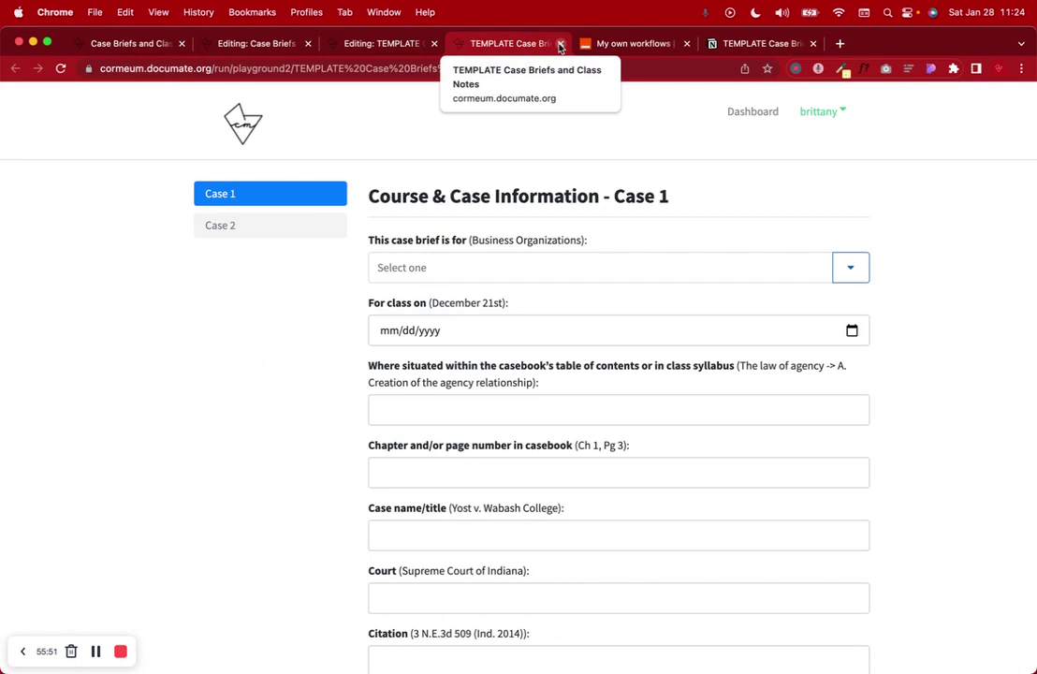
click(763, 44)
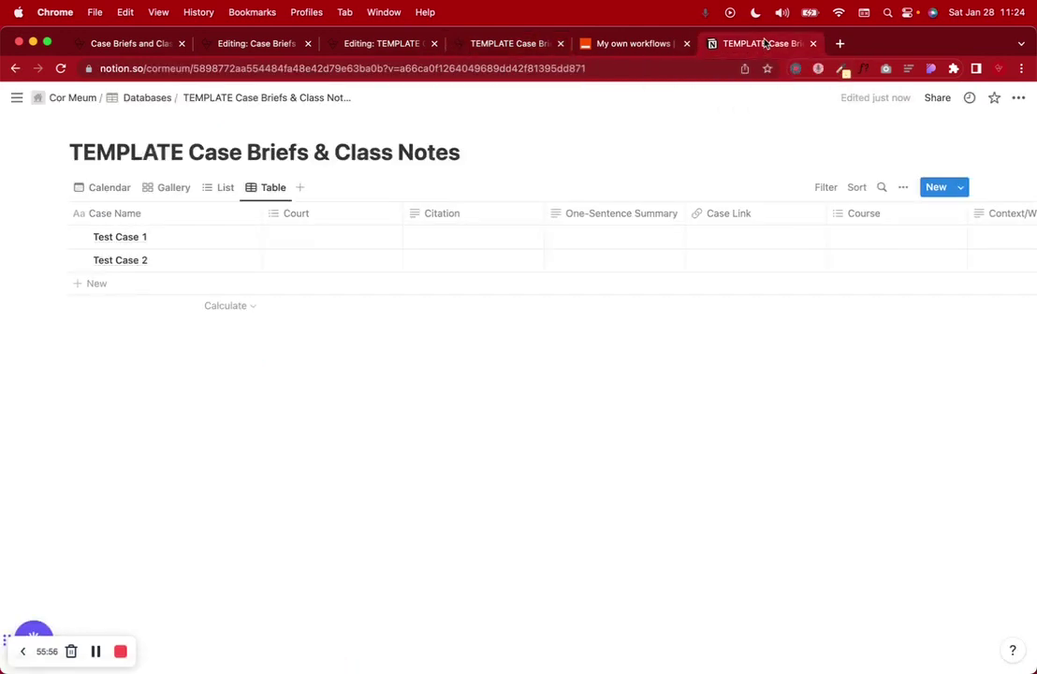
click(629, 44)
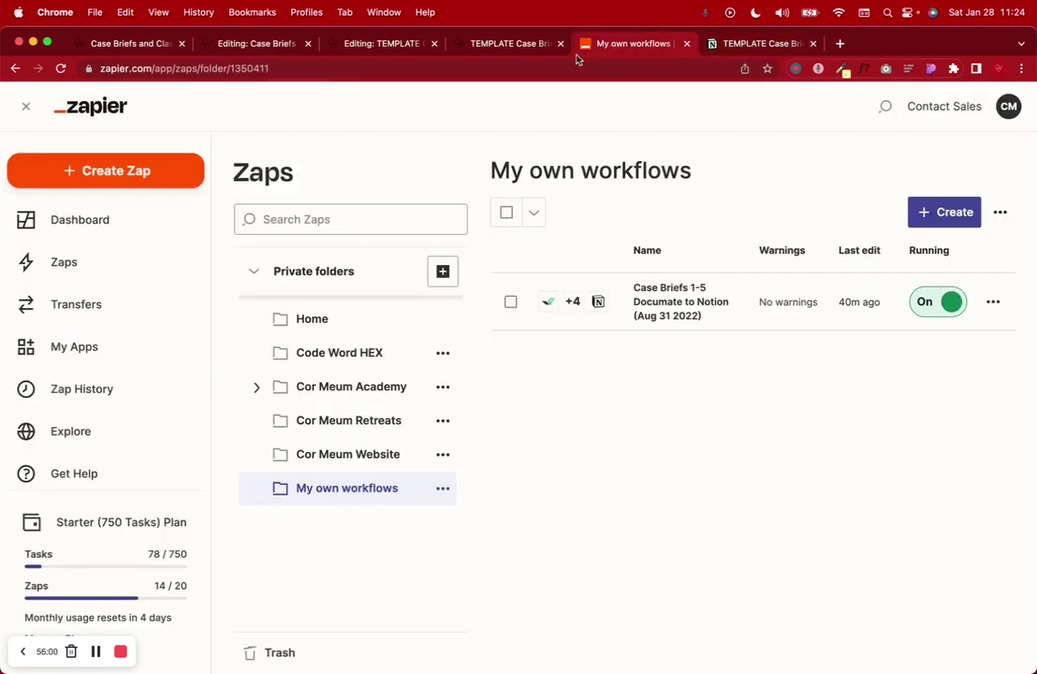
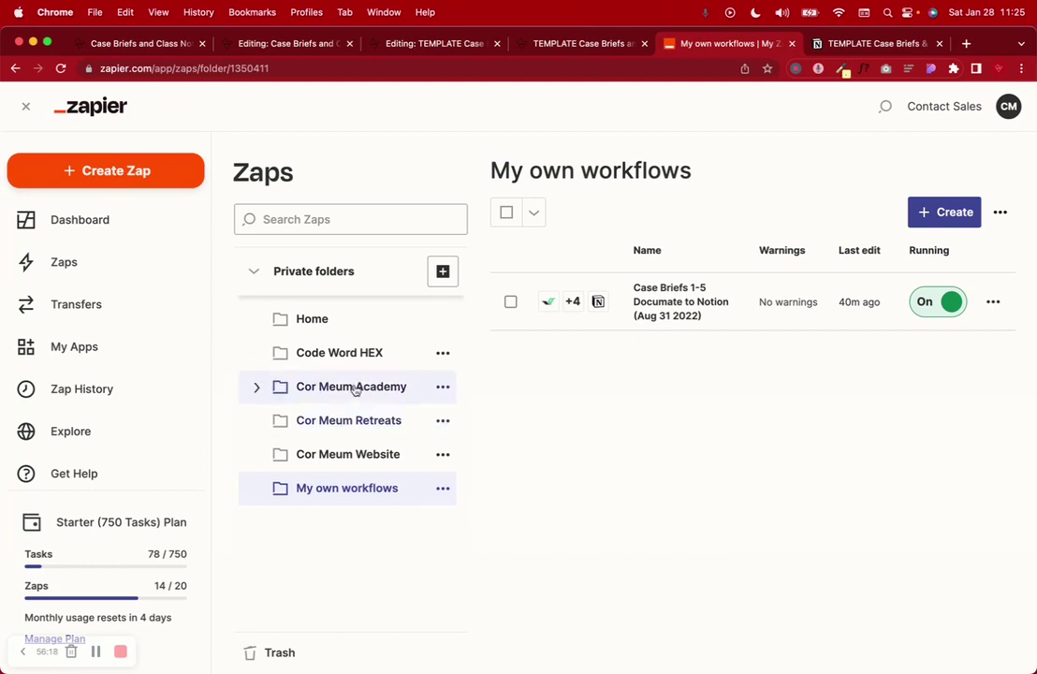
Step: Create a new Zap in the Code Word HEX folder
click(336, 354)
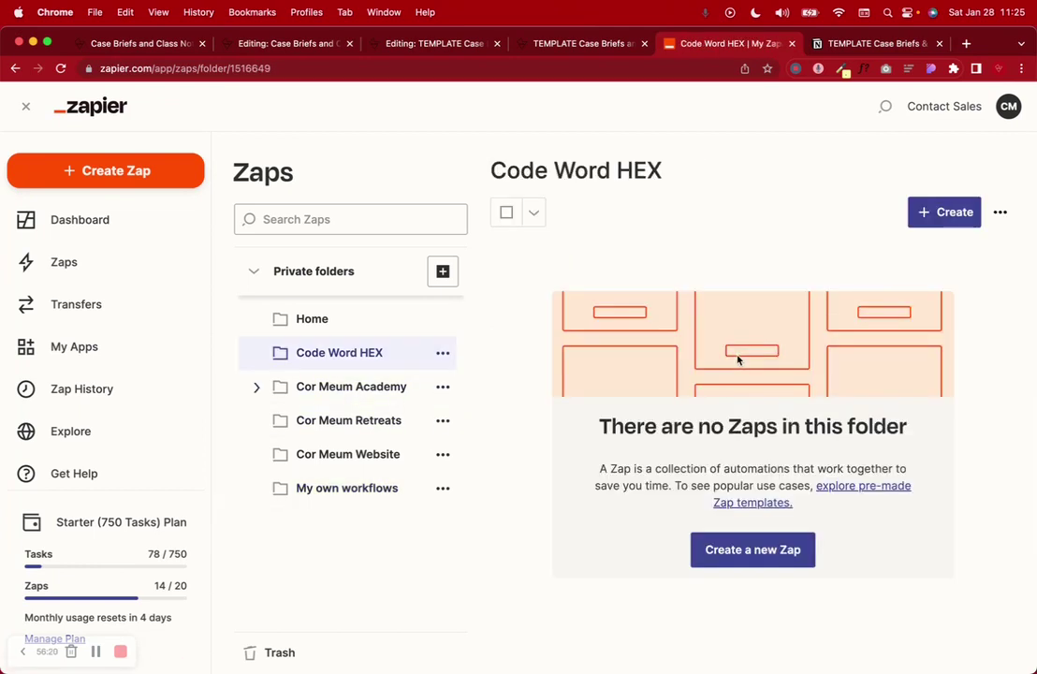
click(939, 215)
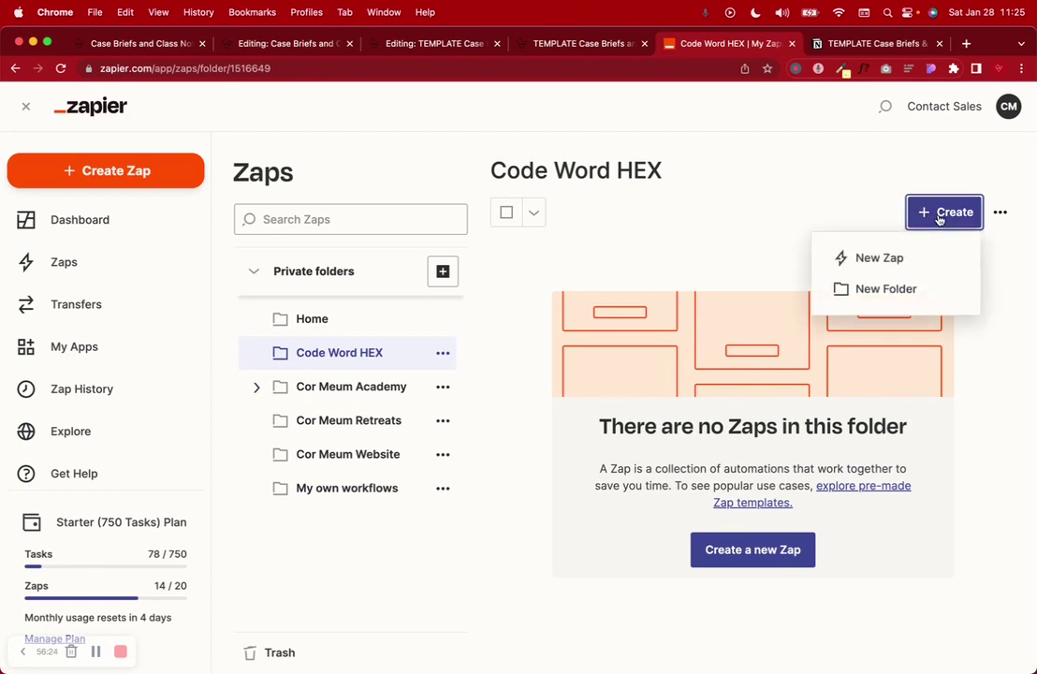
click(870, 254)
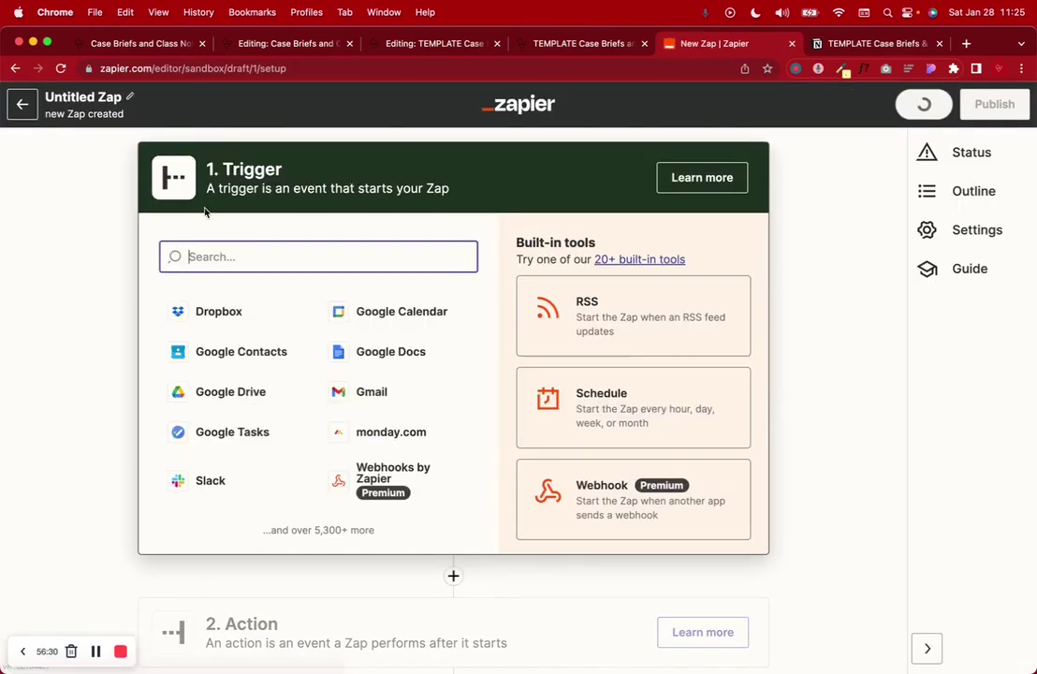
Step: Rename the untitled Zap as "TEMPLATE Case Briefs and Class Notes Gavel → Notion"
click(126, 95)
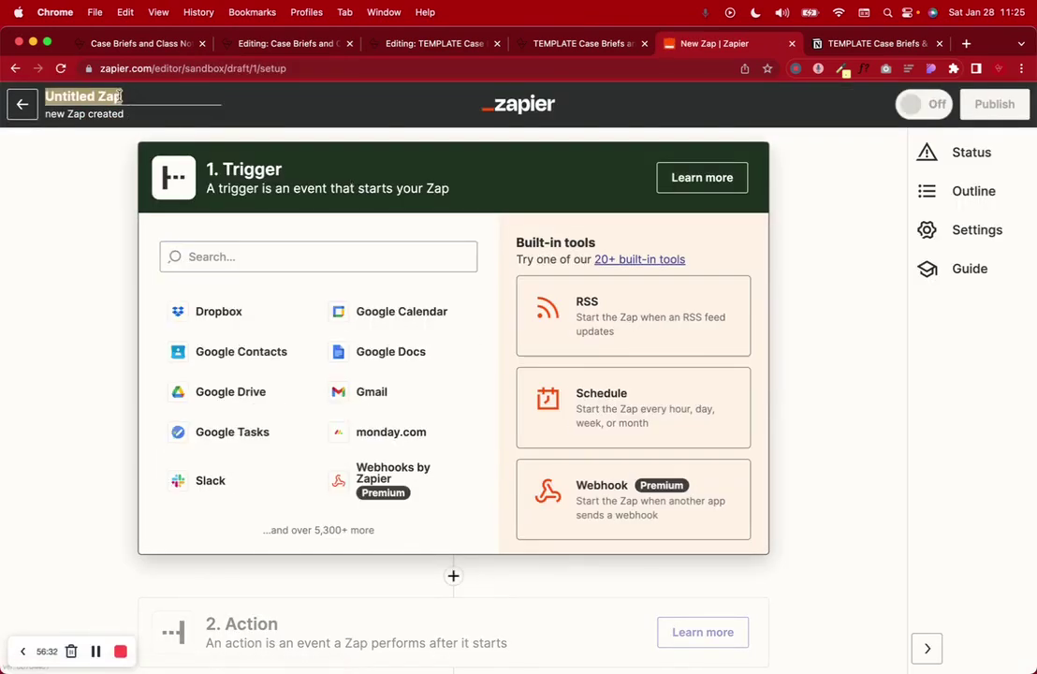
text(TEMP)
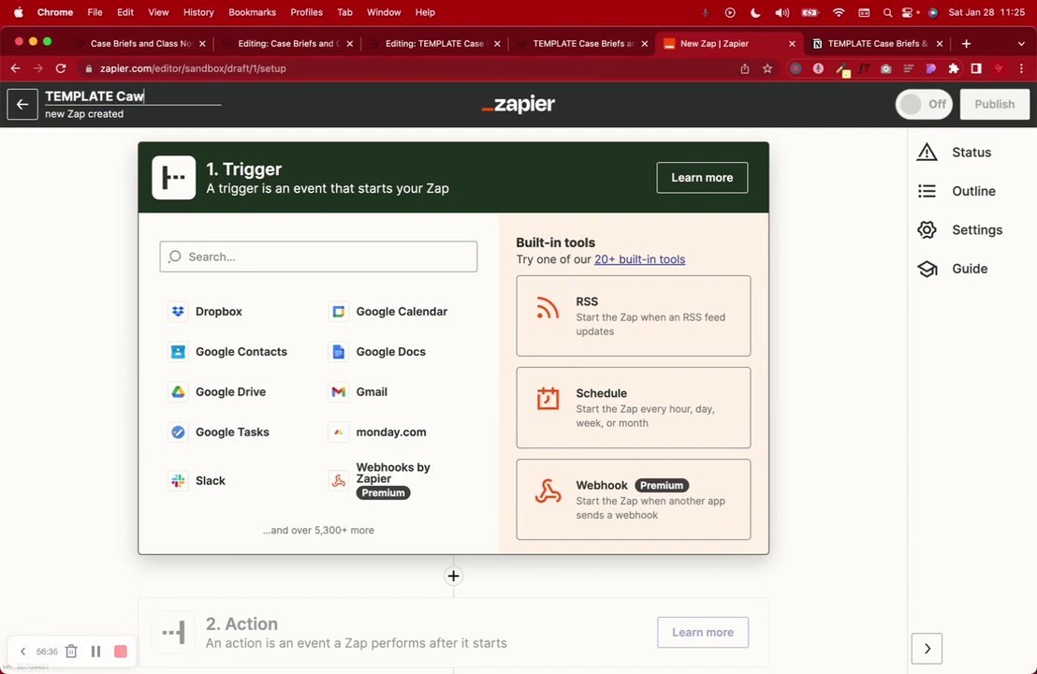
text(LATE Case Briefs and Clas)
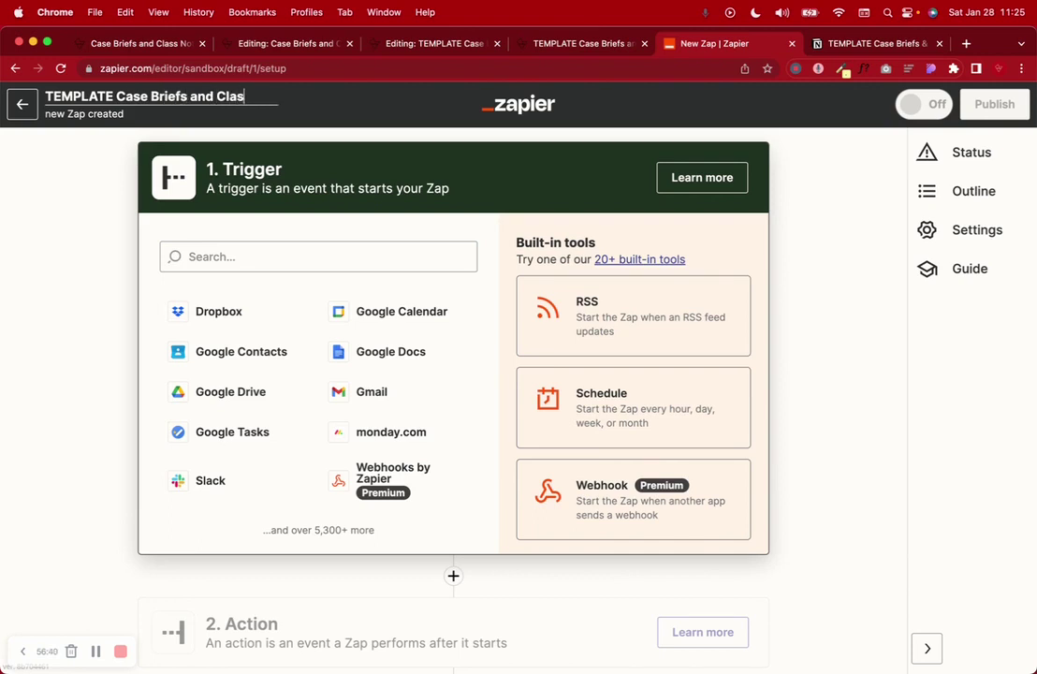
text(s Notes Gavel)
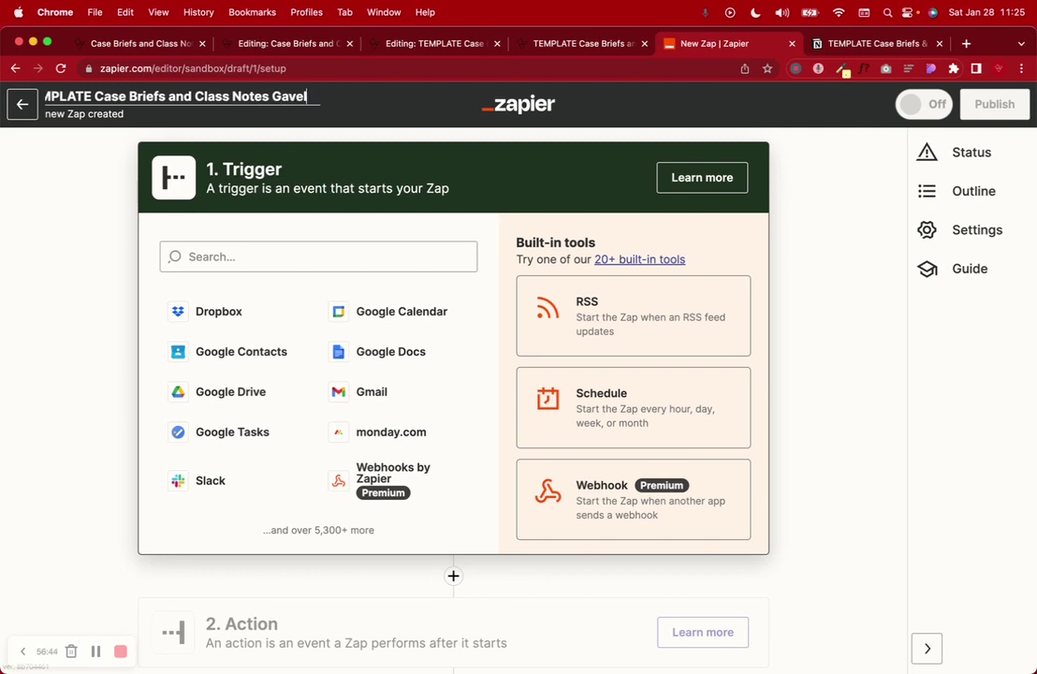
text( ->)
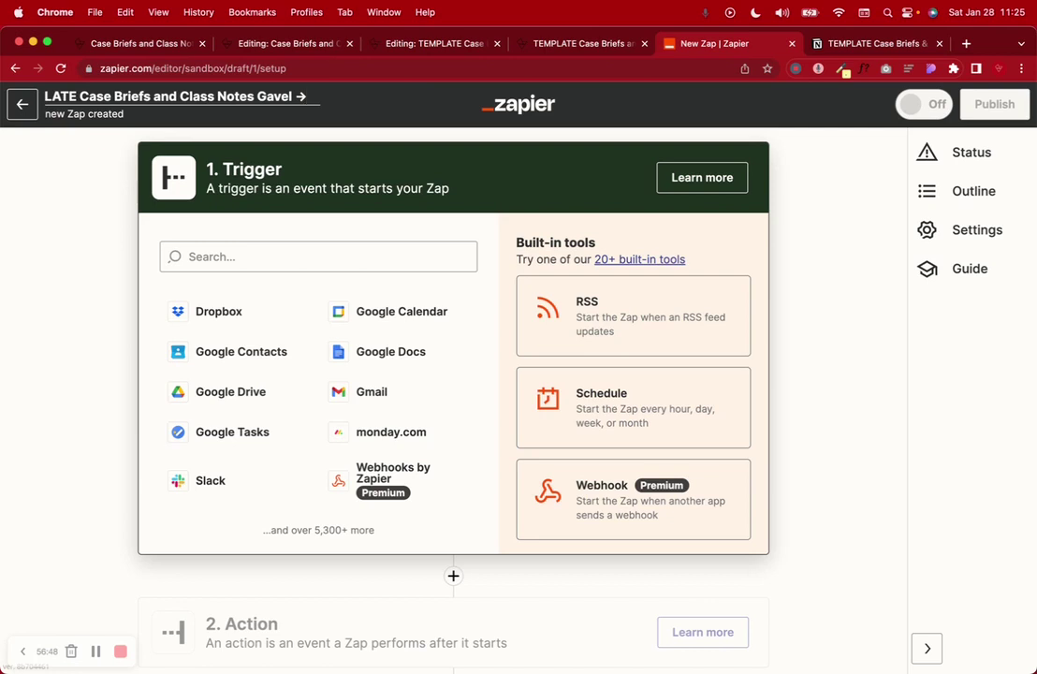
text(Notion)
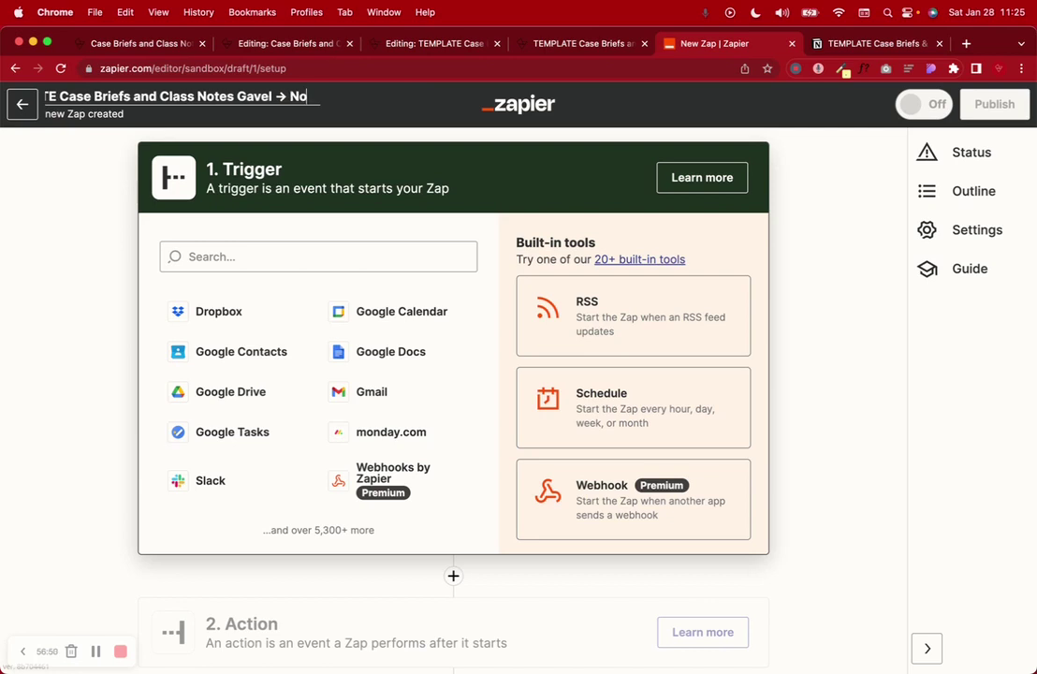
key(BackSpace)
key(BackSpace)
key(BackSpace)
text(on)
key(BackSpace)
key(BackSpace)
text(ion)
key(Return)
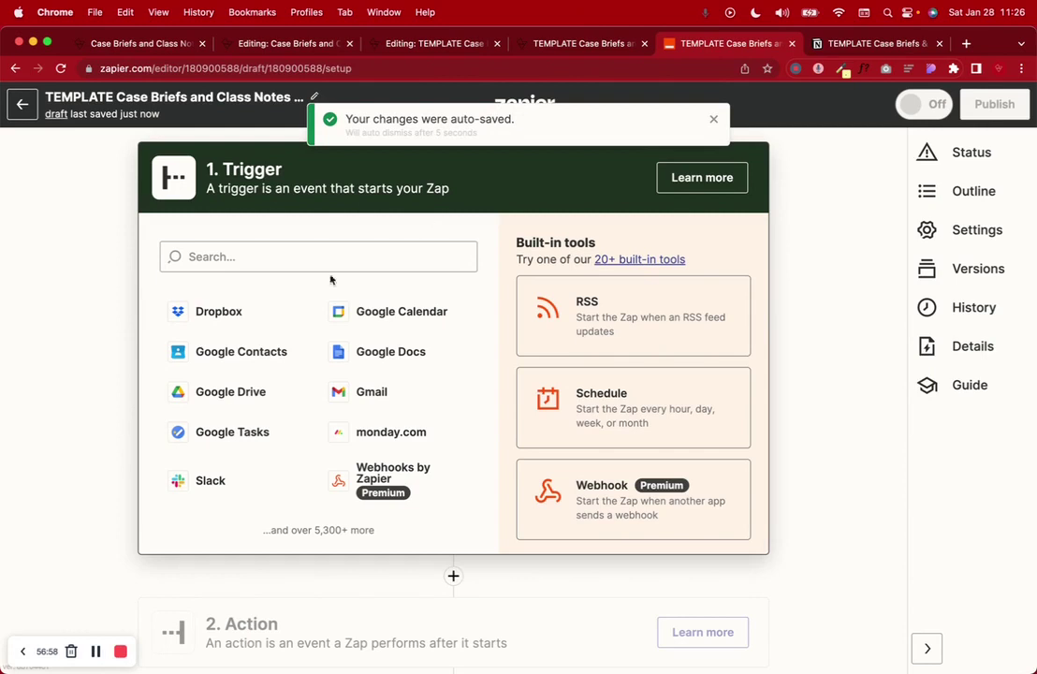
Step: Set the Zap's trigger app to Gavel with the Workflow Completed event, and continue to the account choice
click(201, 255)
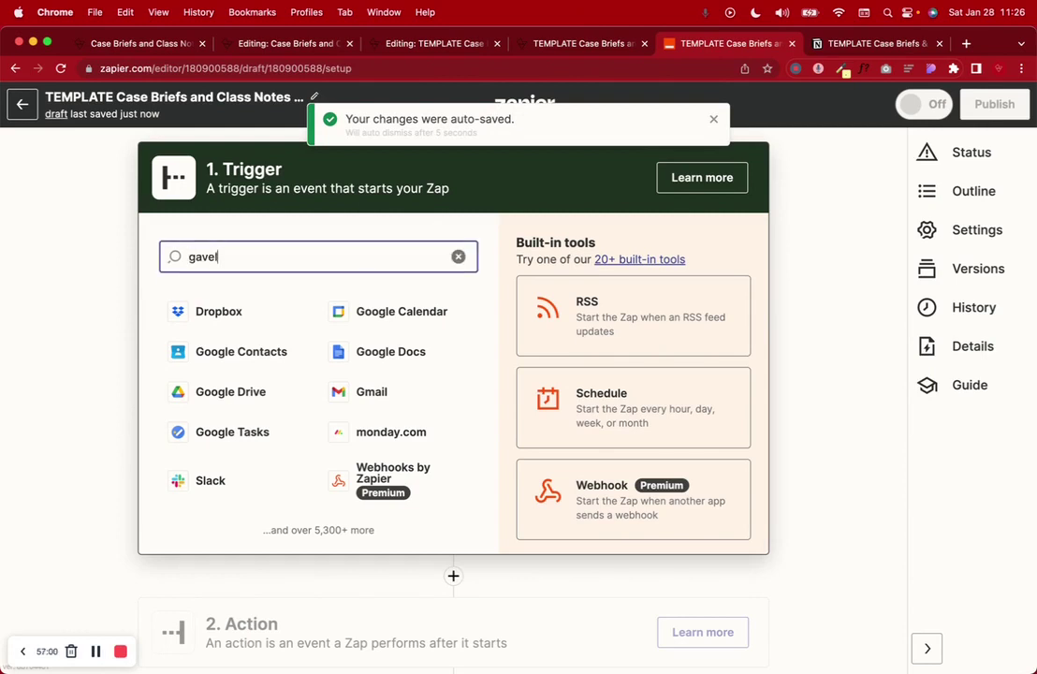
click(206, 317)
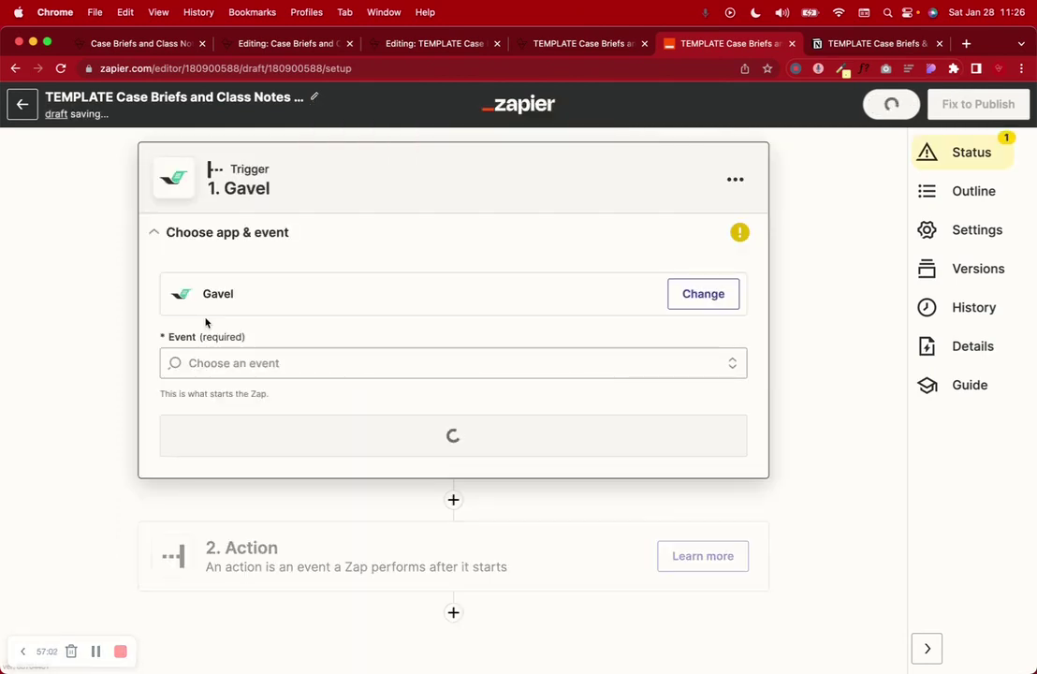
click(274, 365)
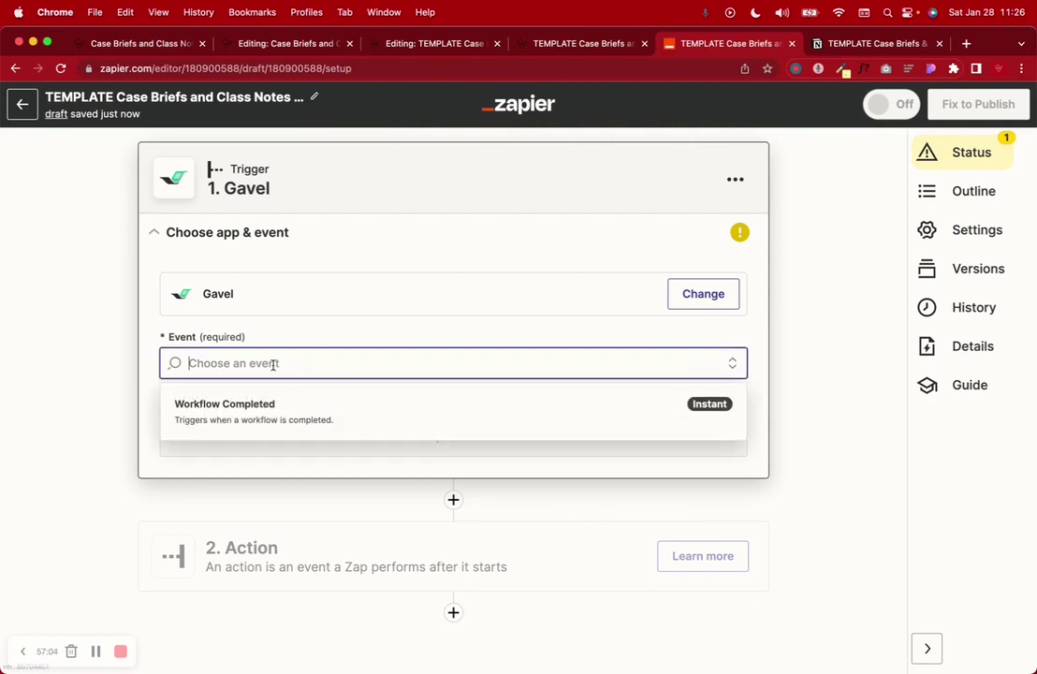
click(242, 411)
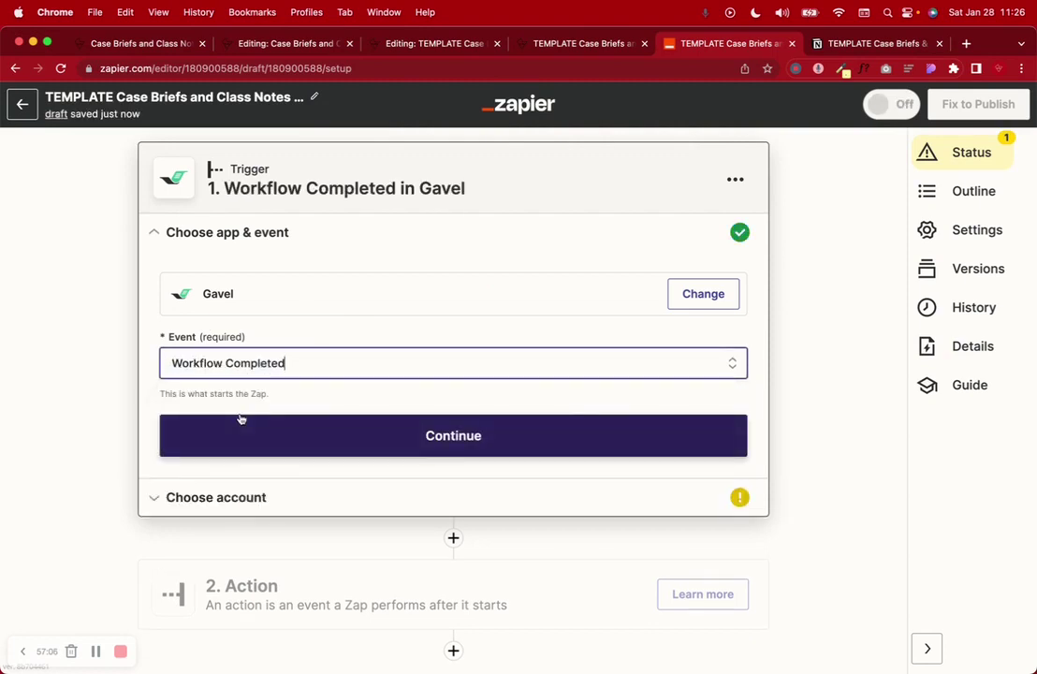
click(241, 422)
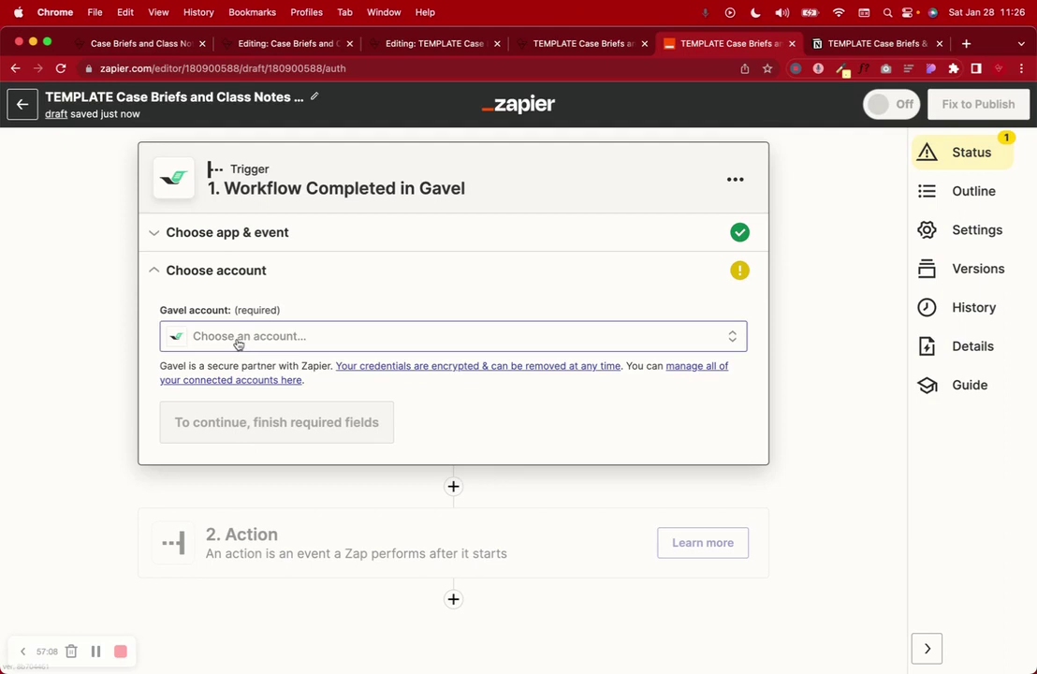
Step: Choose the Documate cormeum account for the Gavel trigger and continue to the trigger setup
click(239, 336)
click(237, 456)
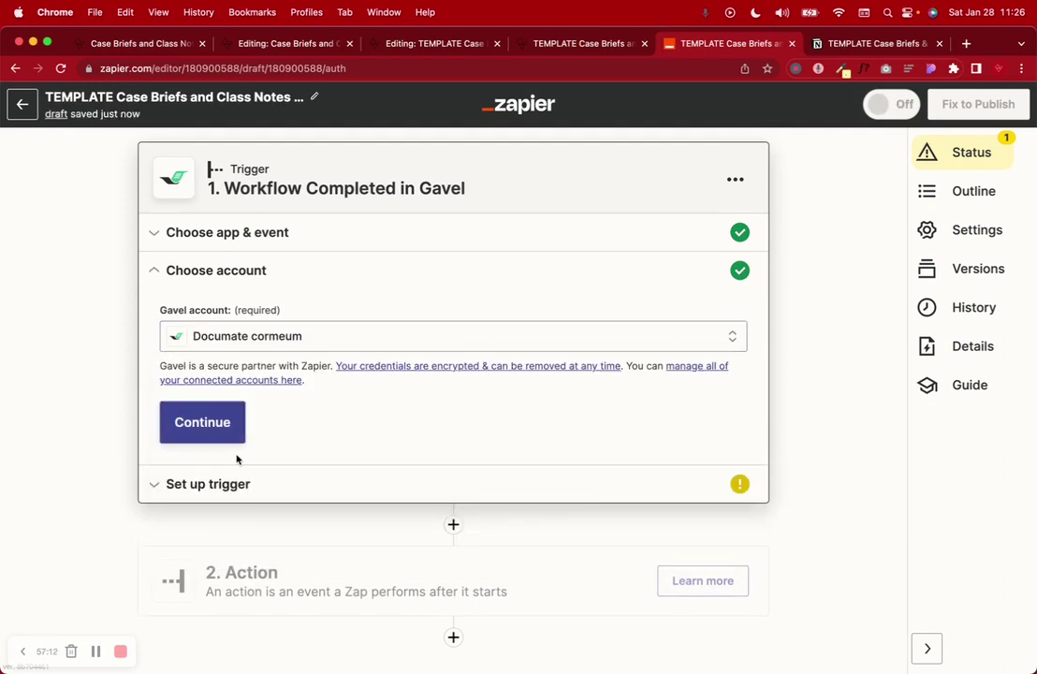
click(215, 426)
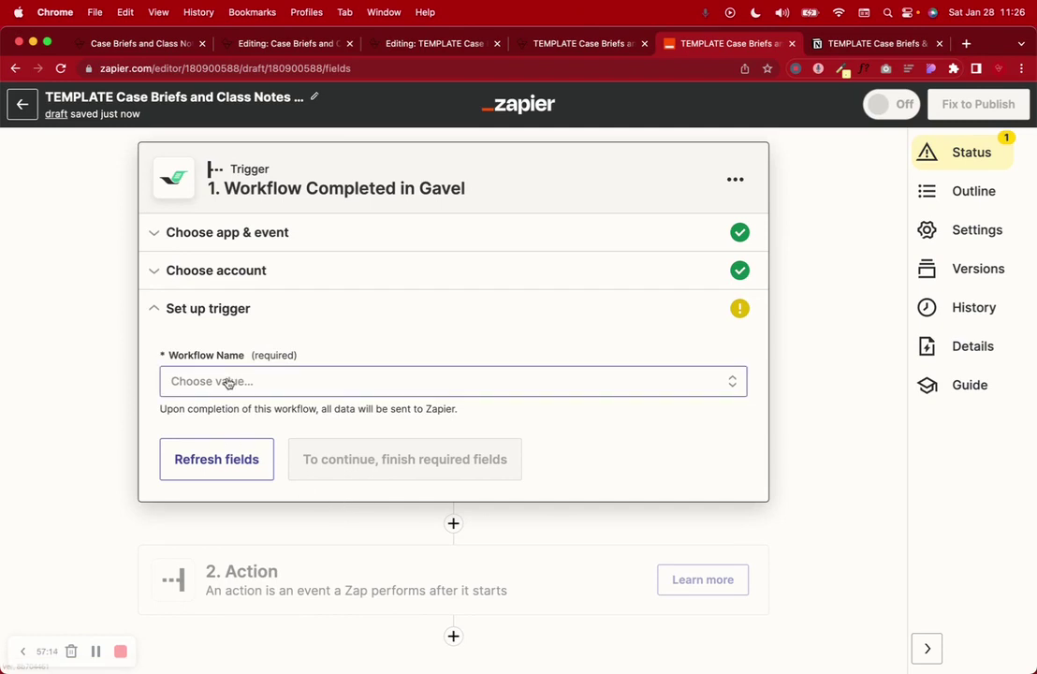
Step: Select TEMPLATE Case Briefs and Class Notes as the Gavel trigger's workflow and continue to the trigger test
click(461, 49)
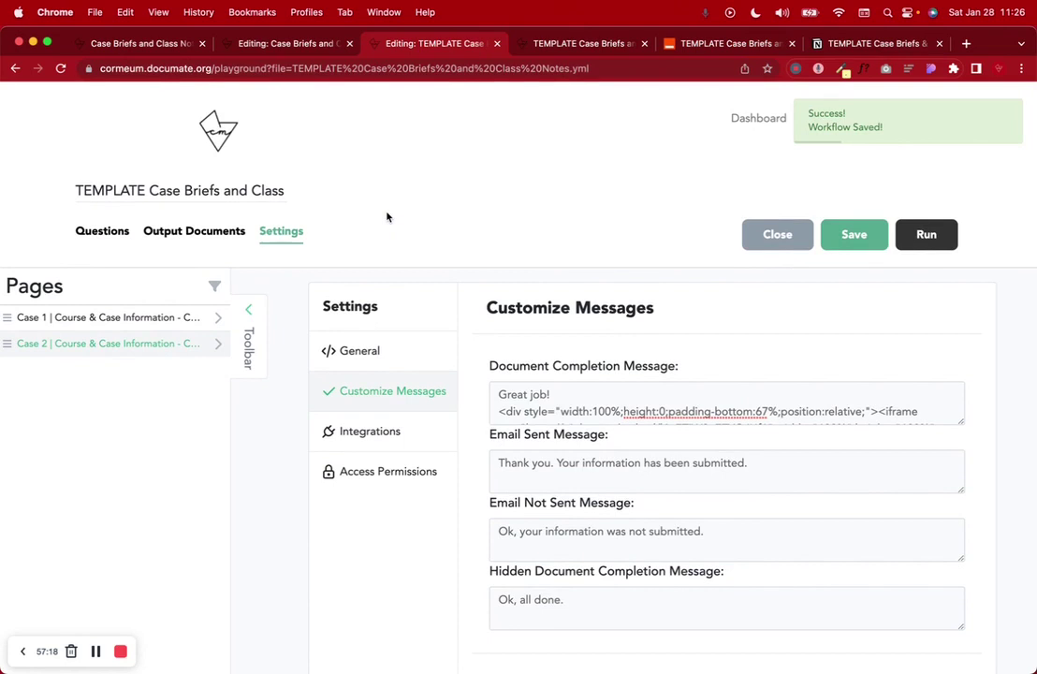
click(698, 47)
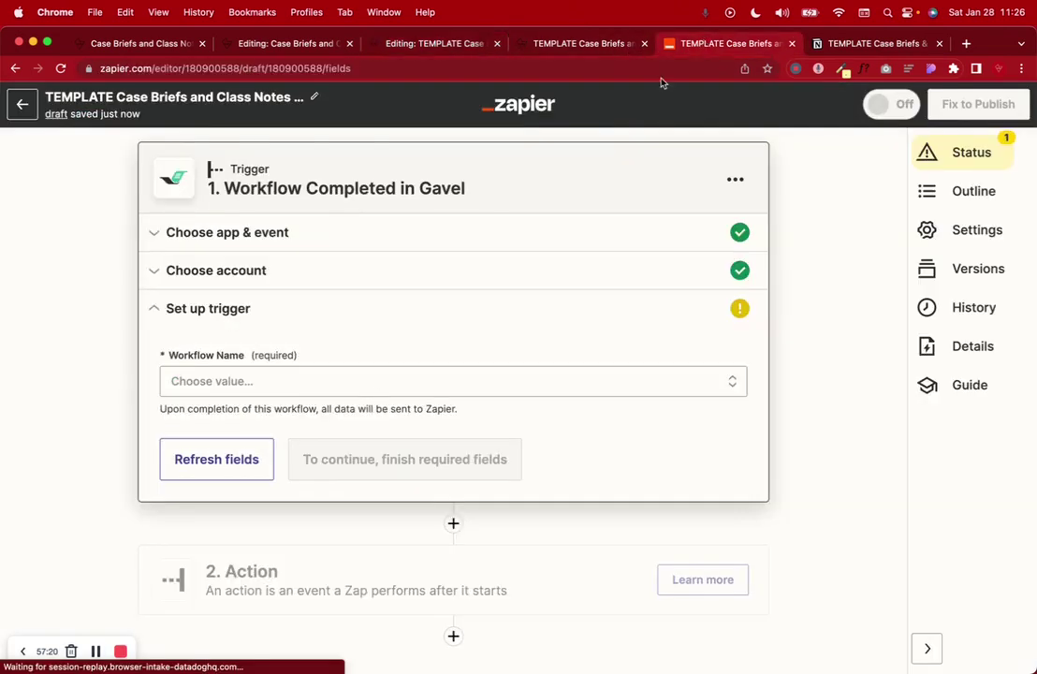
click(284, 384)
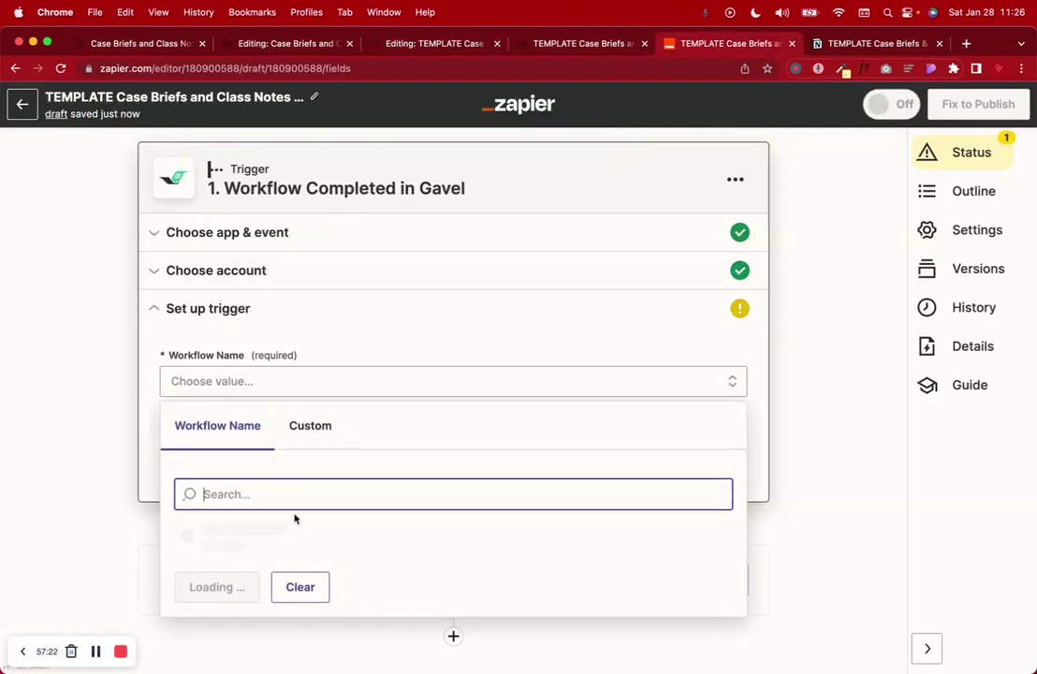
text(temp)
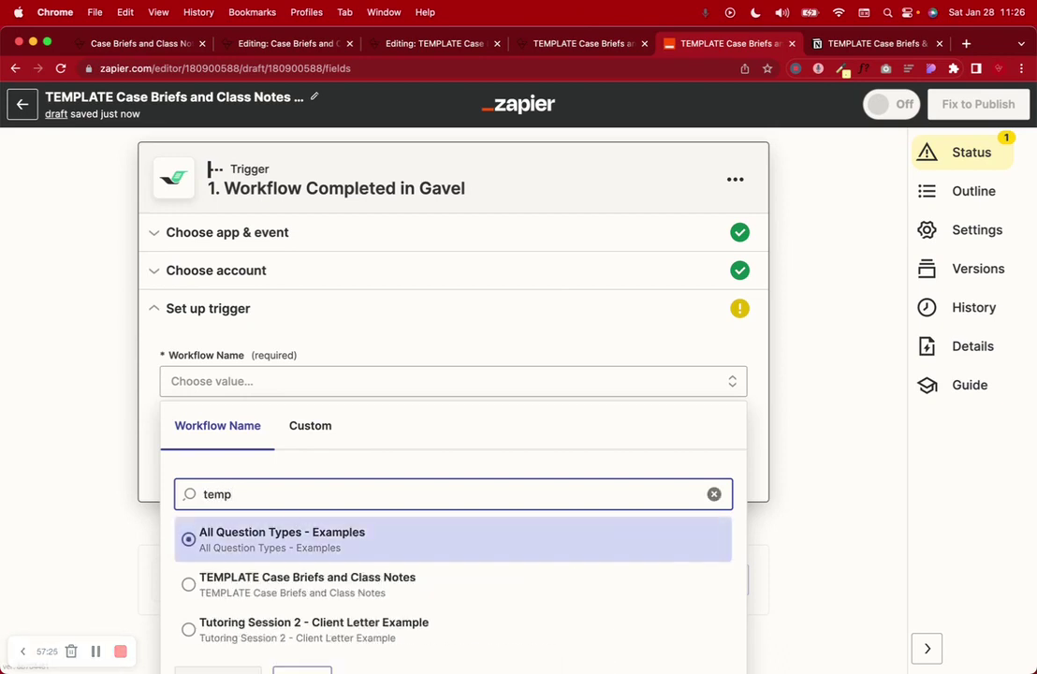
click(339, 584)
click(330, 459)
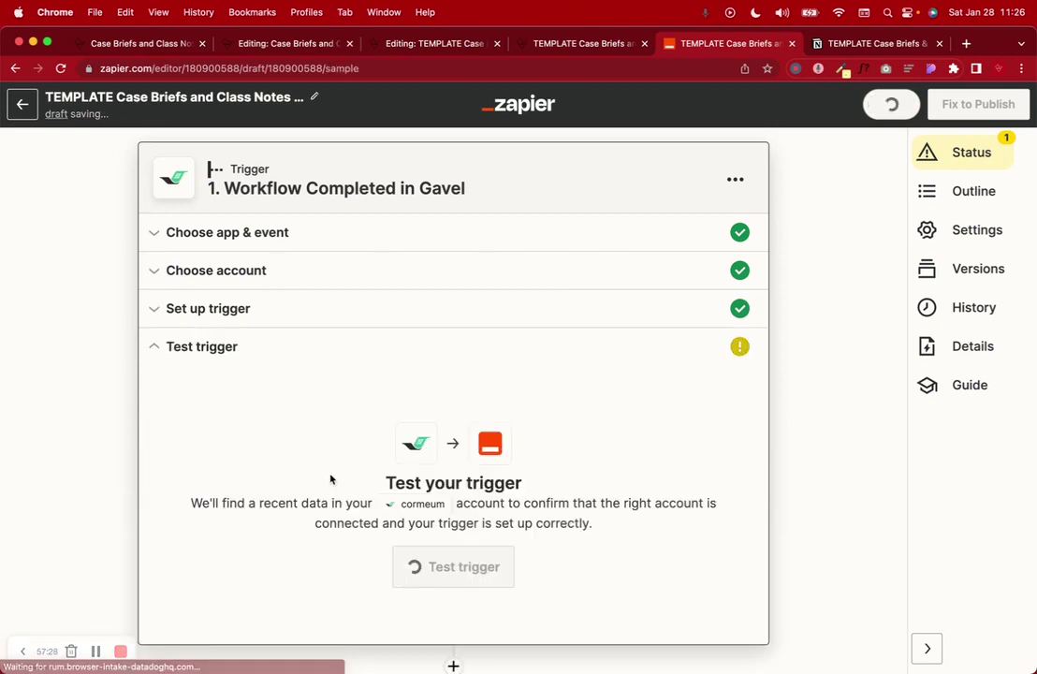
Step: Test the Gavel trigger, keep the Data A sample record, and continue to the Zap's action step
click(430, 564)
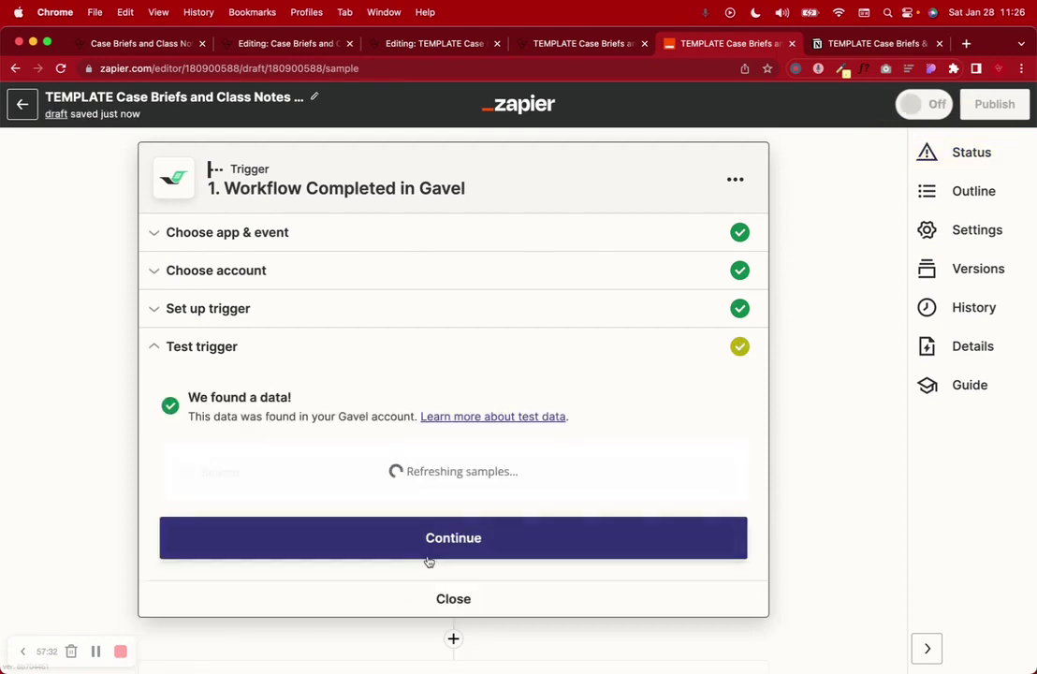
scroll(427, 561, down, 5)
scroll(428, 560, down, 10)
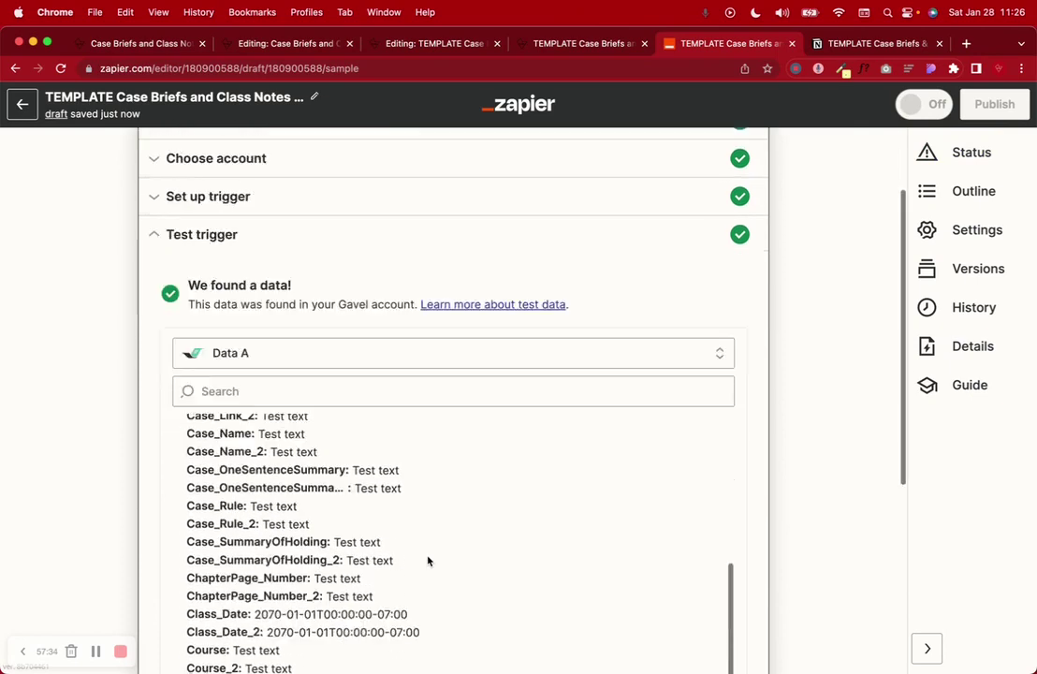
scroll(441, 316, up, 2)
scroll(441, 316, up, 10)
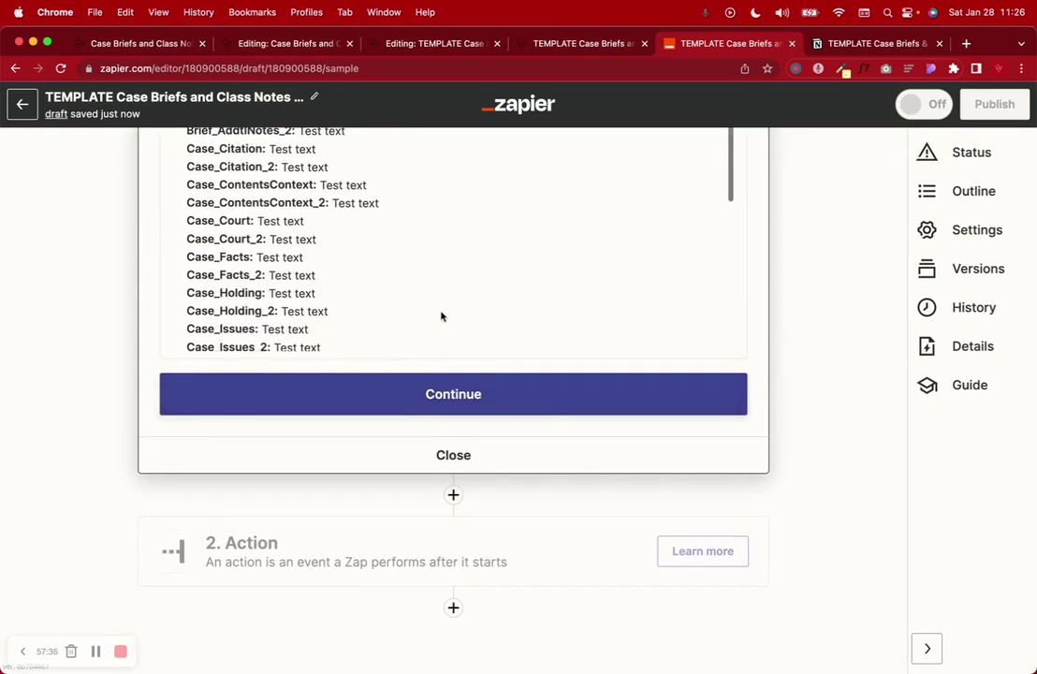
scroll(442, 318, down, 5)
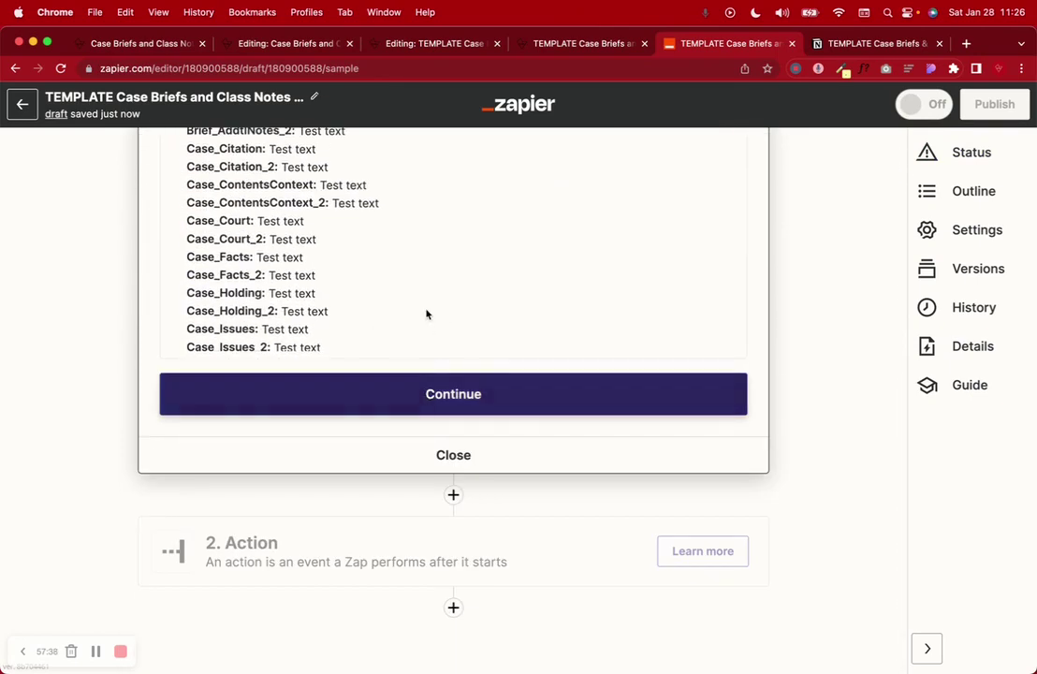
scroll(435, 315, up, 3)
click(418, 267)
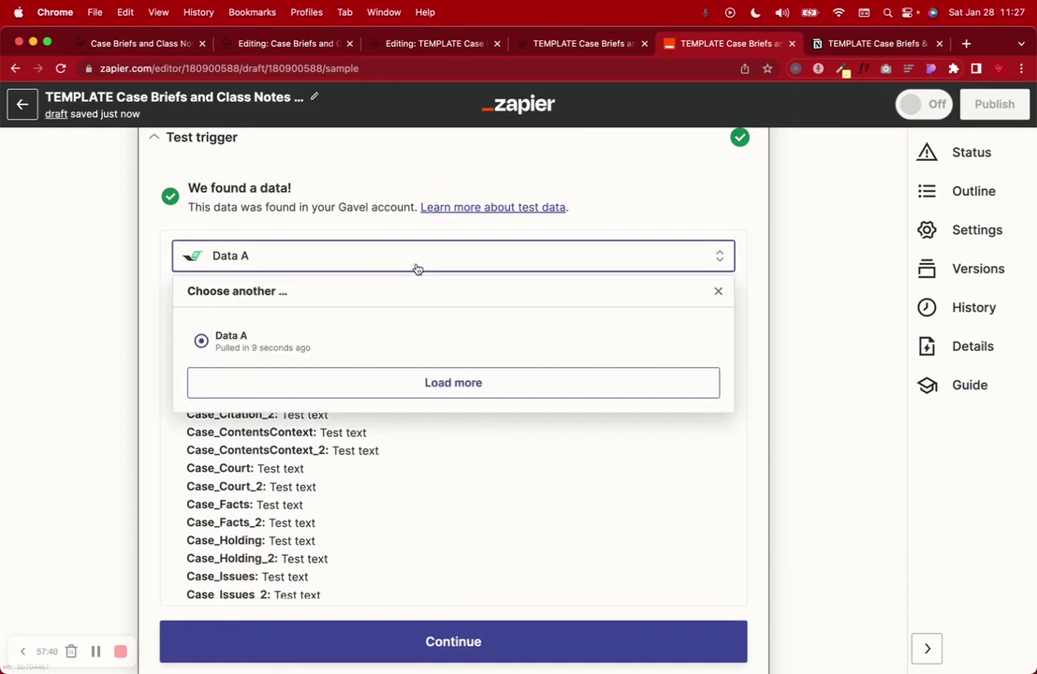
click(145, 261)
scroll(318, 538, down, 5)
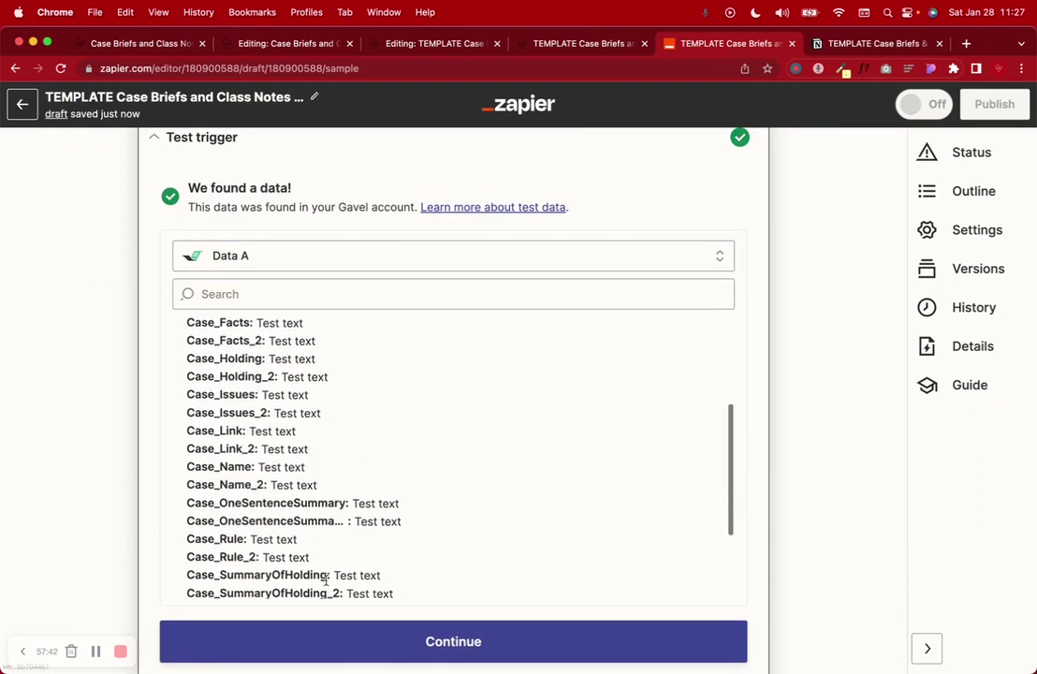
click(335, 587)
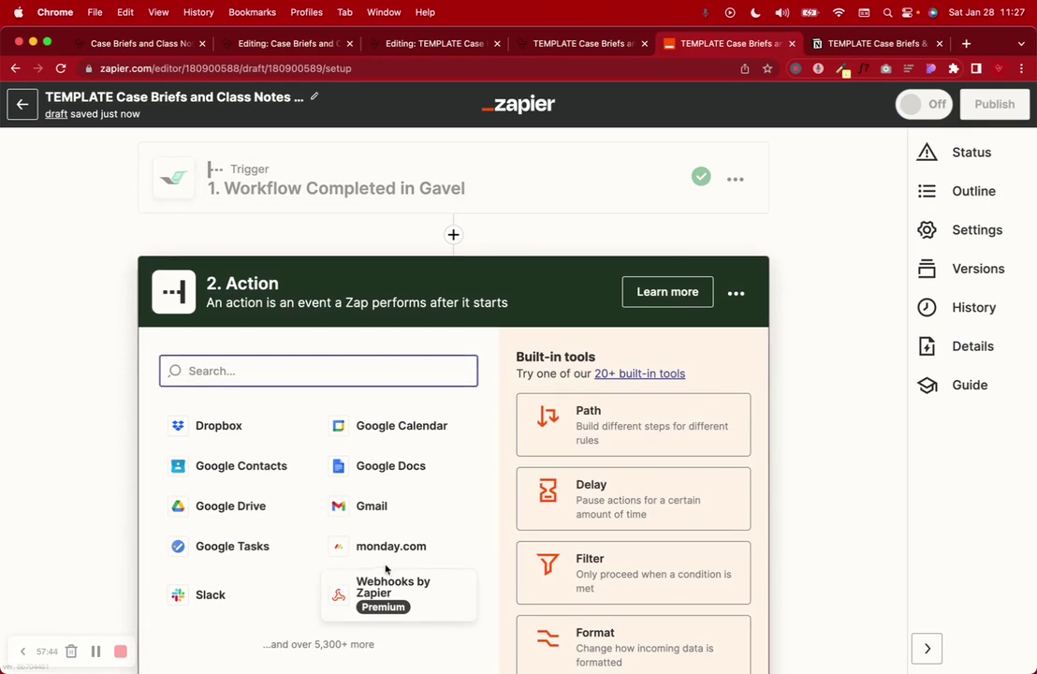
Step: Set the action app to Notion with the Create Database Item event, and continue to the account choice
text(notio)
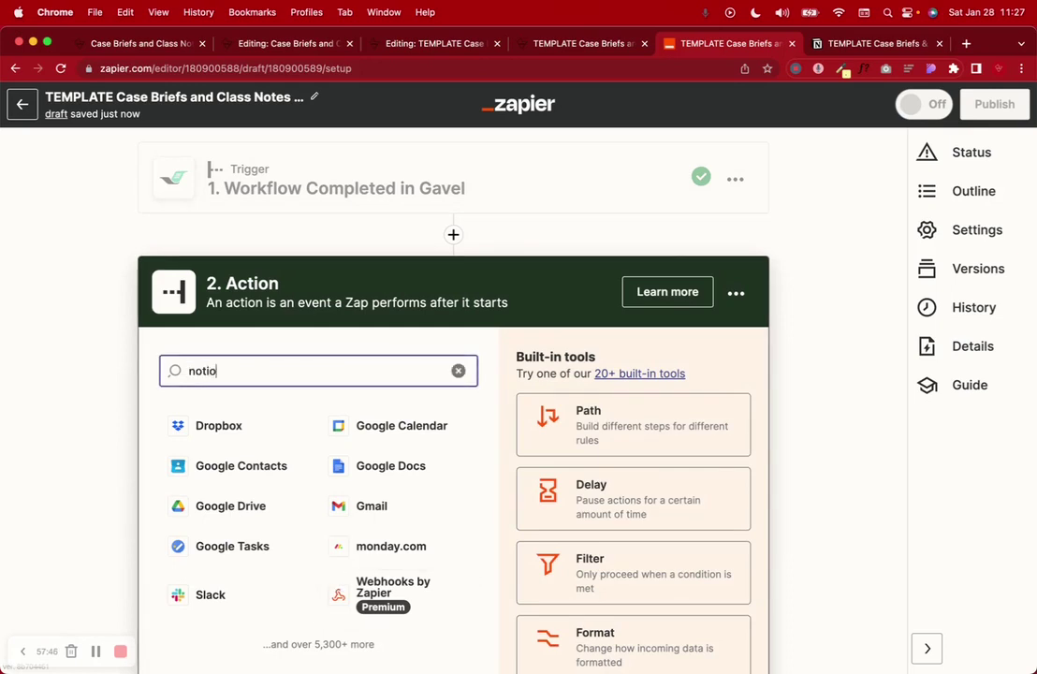
text(n)
click(226, 432)
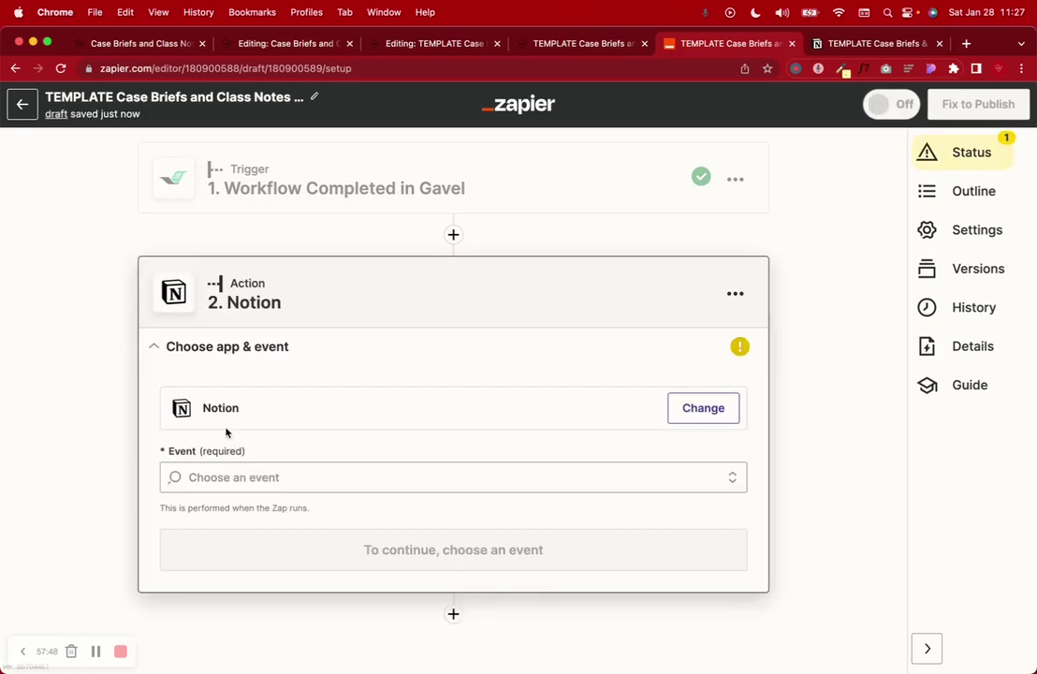
click(231, 470)
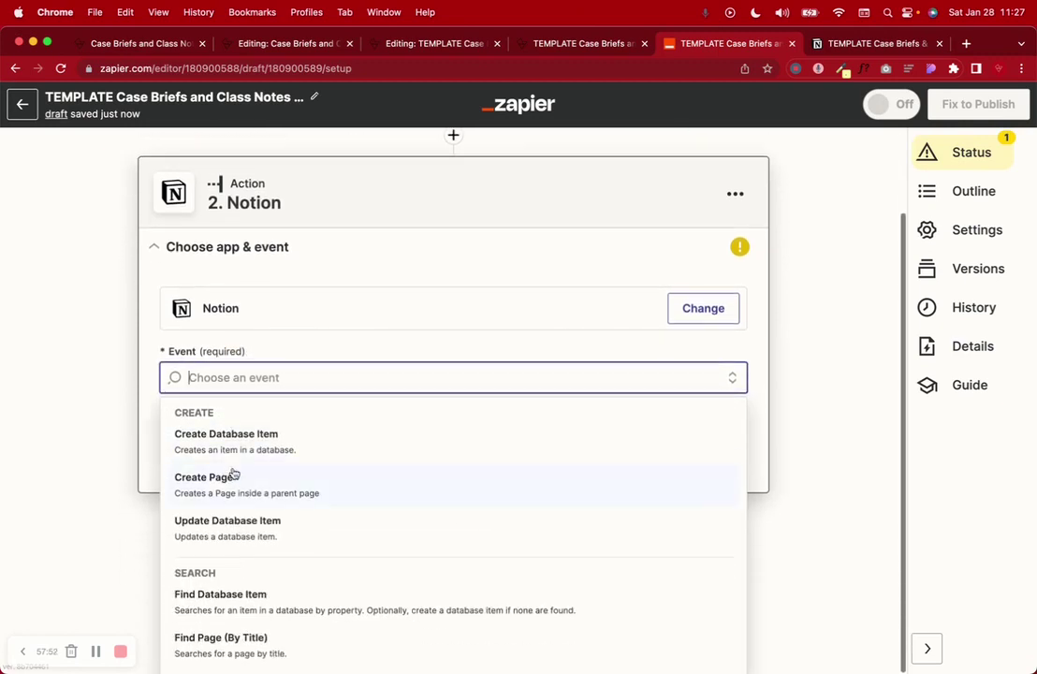
click(246, 439)
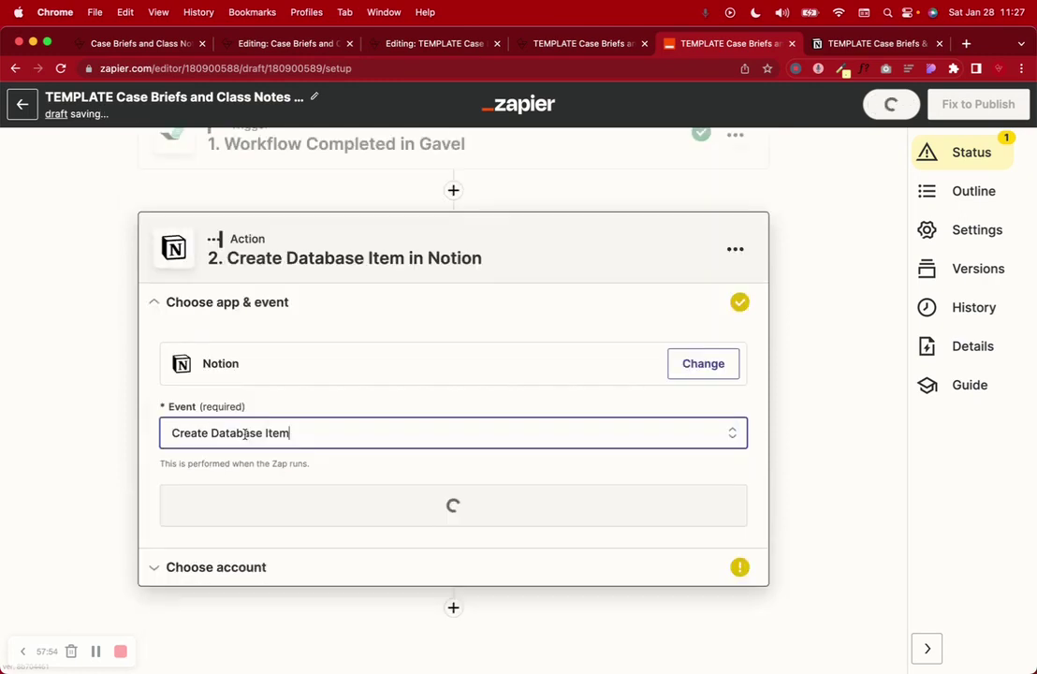
click(248, 511)
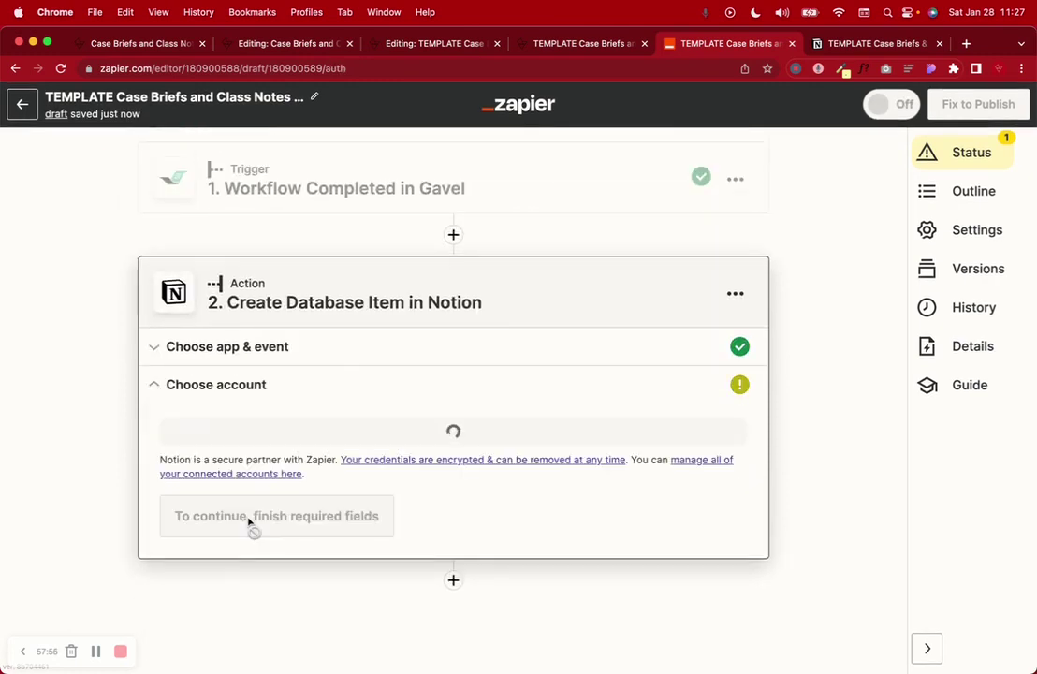
Step: Choose the Notion Cor Meum account that is not KMAI, and continue to the action setup
click(236, 453)
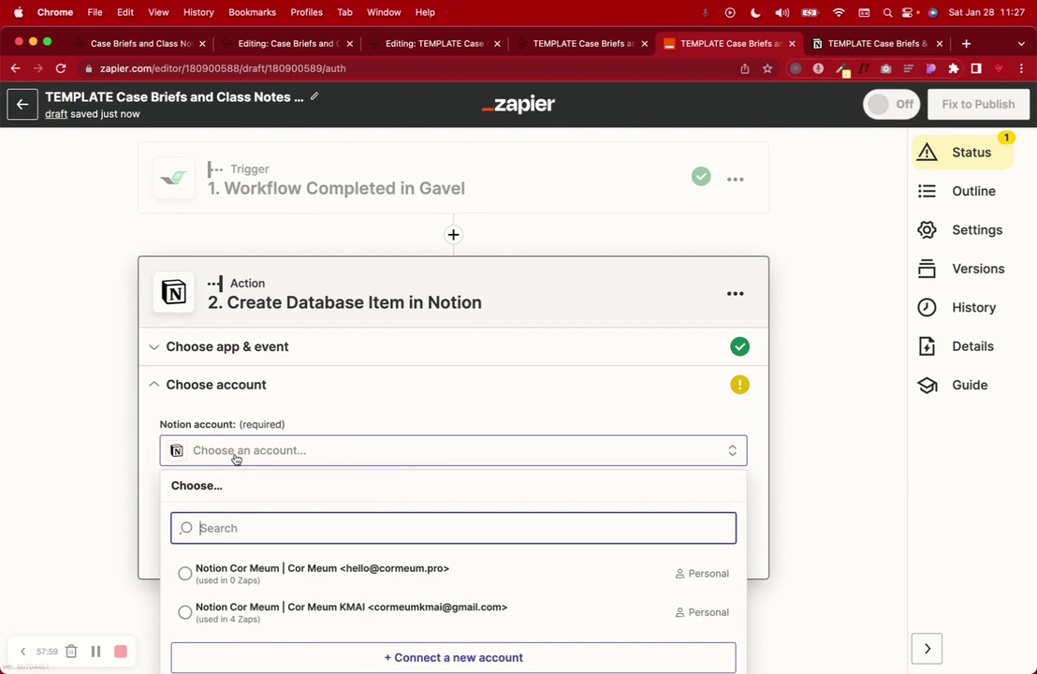
click(316, 569)
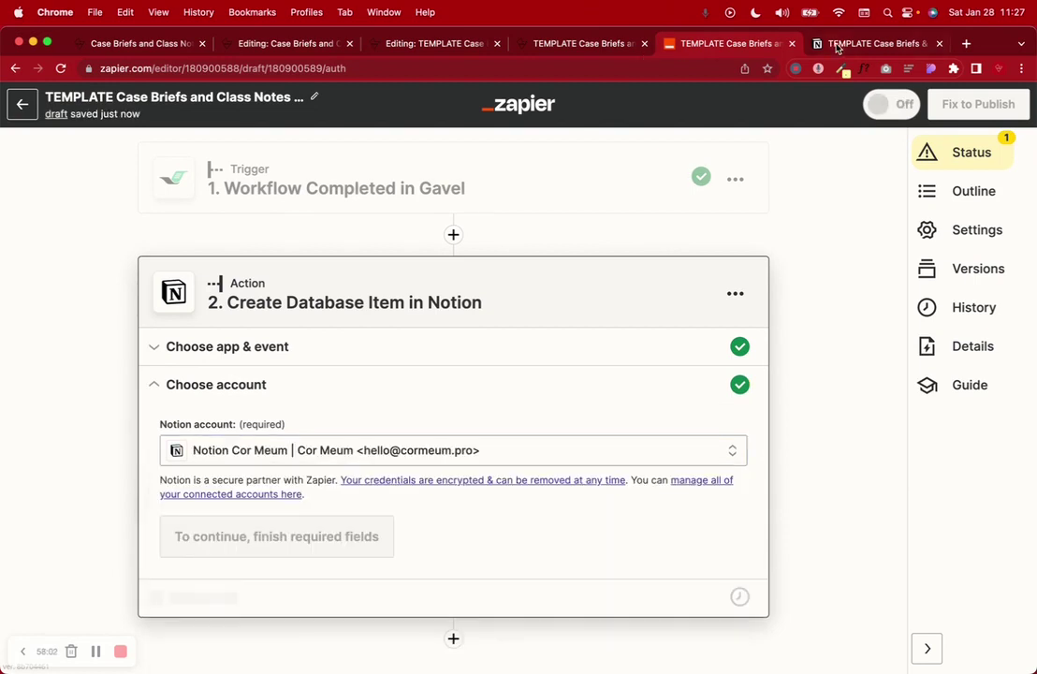
click(837, 44)
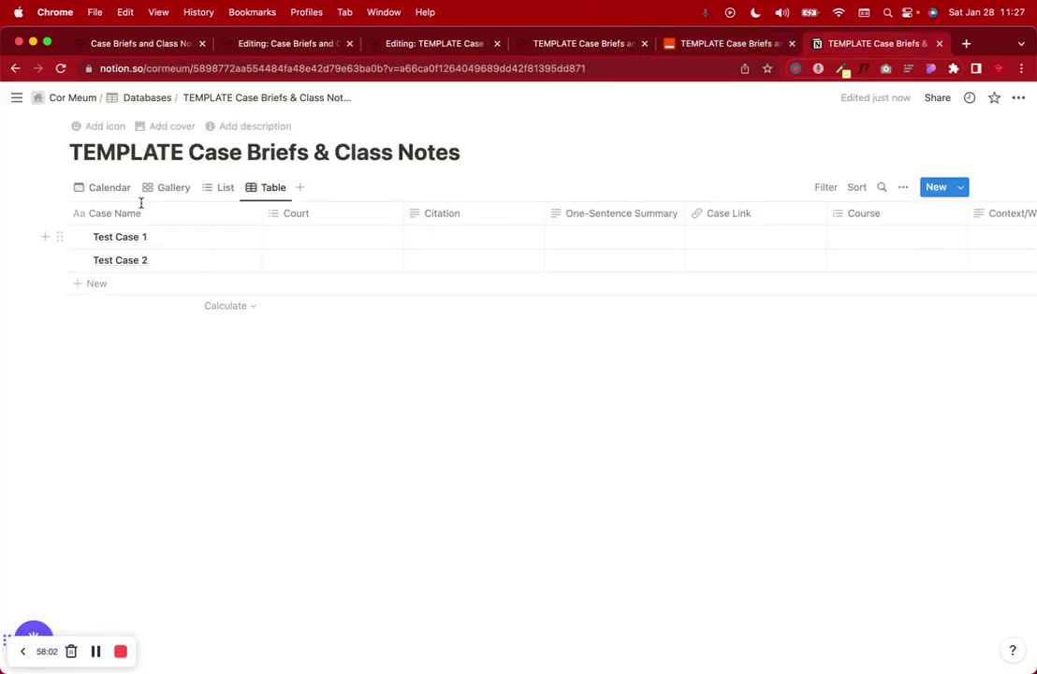
click(687, 46)
click(213, 600)
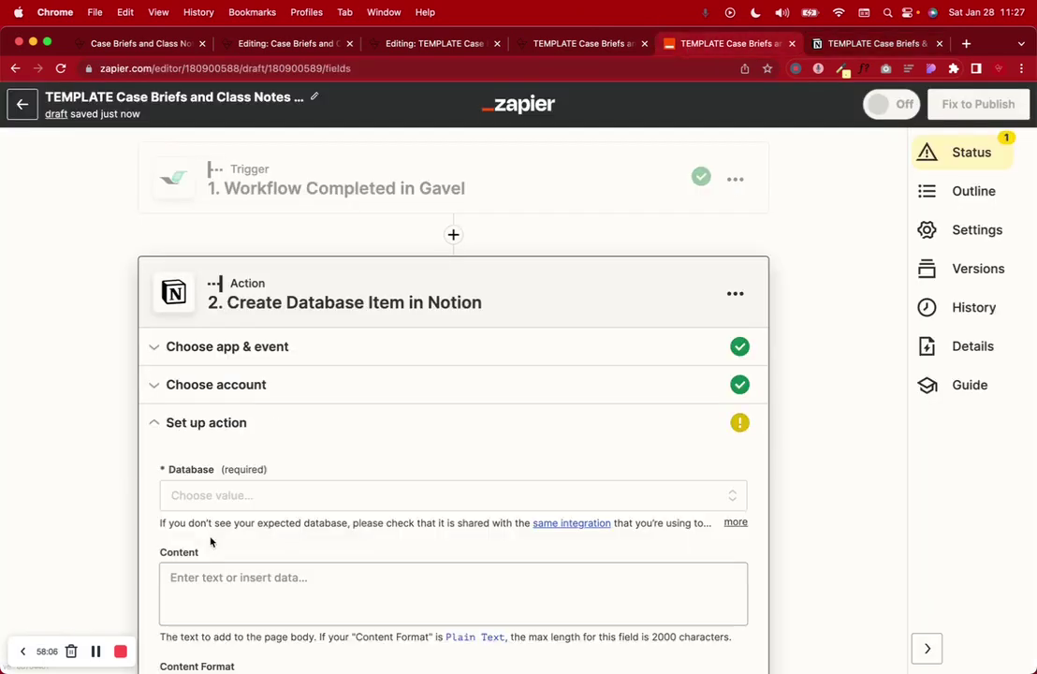
Step: Select TEMPLATE Case Briefs & Class Notes as the database in which the Notion action creates items
click(231, 498)
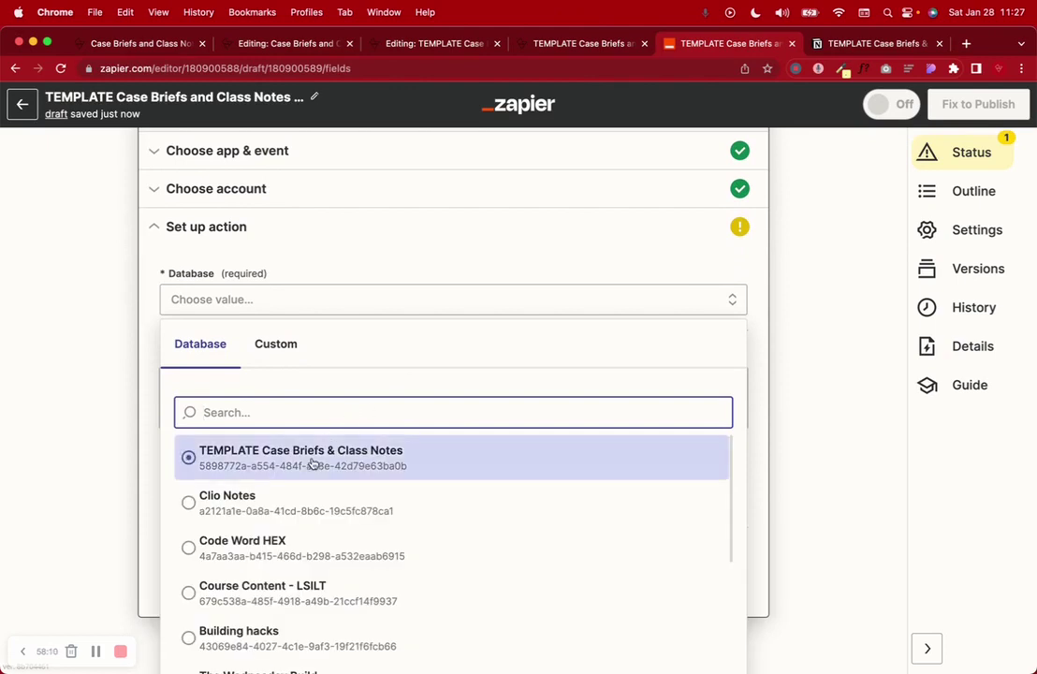
click(312, 456)
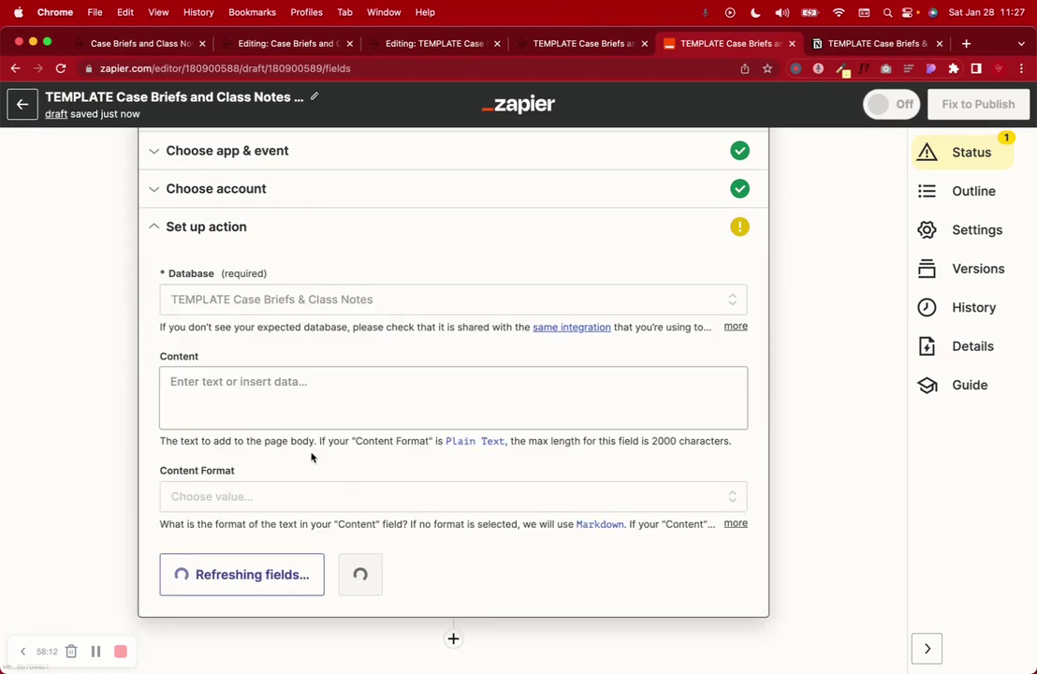
key(ctrl+Tab)
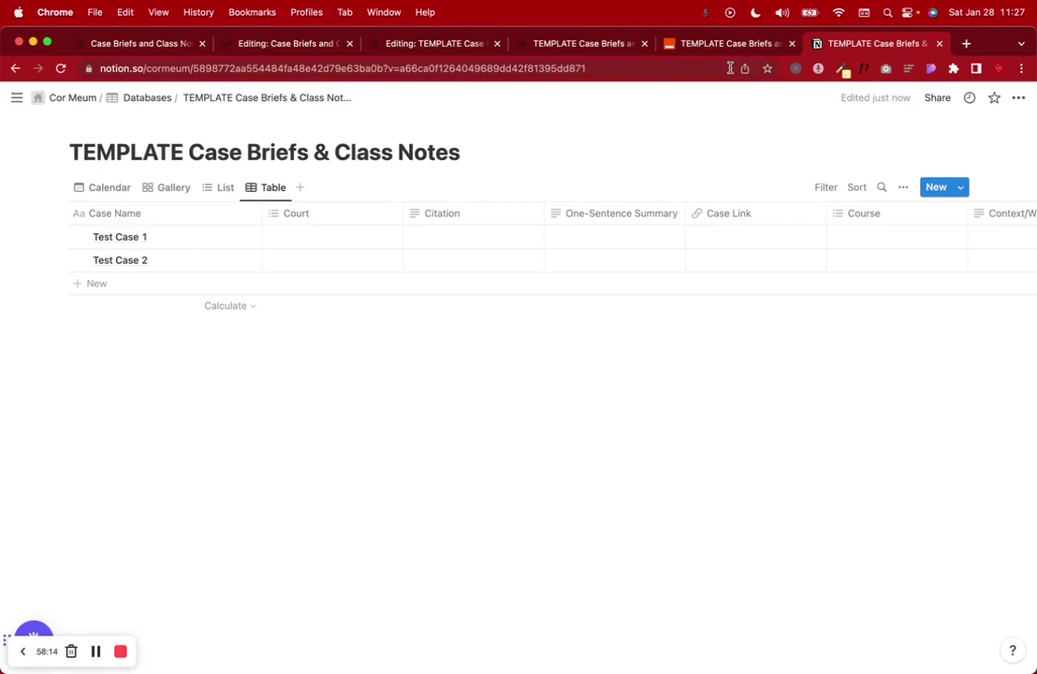
key(ctrl+shift+Tab)
Step: Review all the database property fields offered for mapping in the Notion action, from Case Name to Content Format
scroll(331, 413, down, 8)
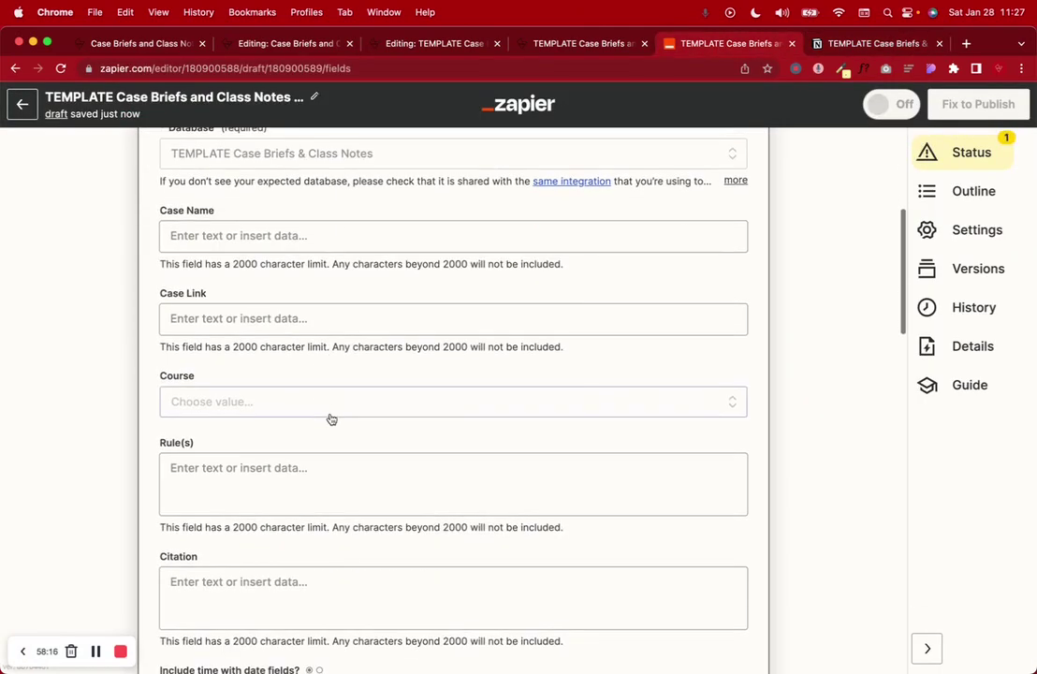
scroll(330, 418, down, 17)
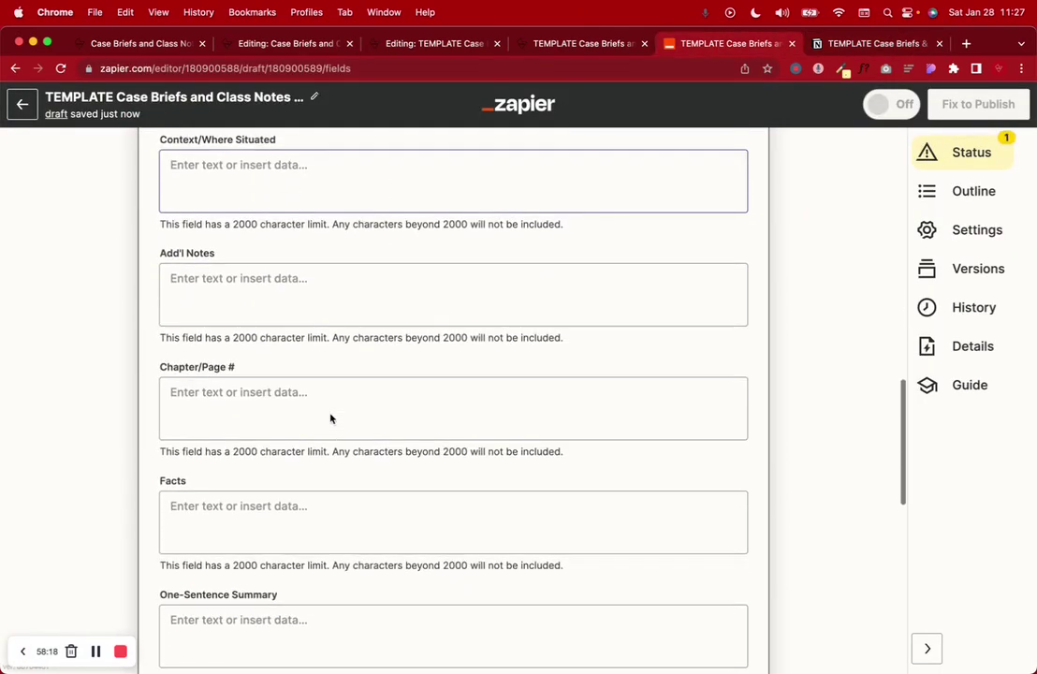
scroll(330, 418, down, 4)
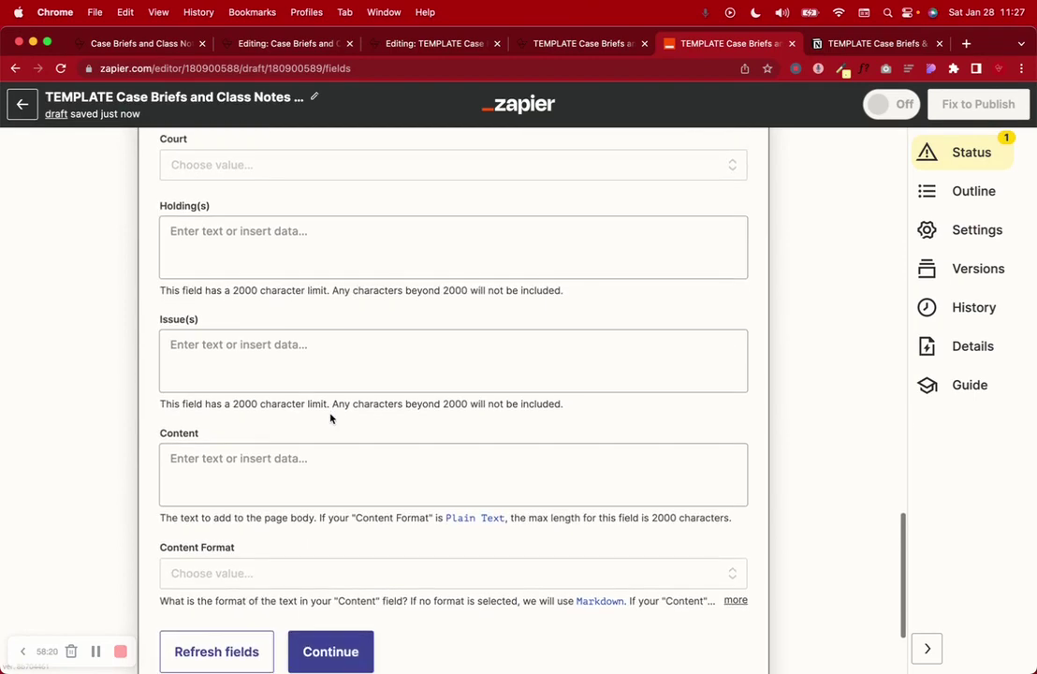
scroll(330, 418, up, 12)
scroll(330, 419, up, 8)
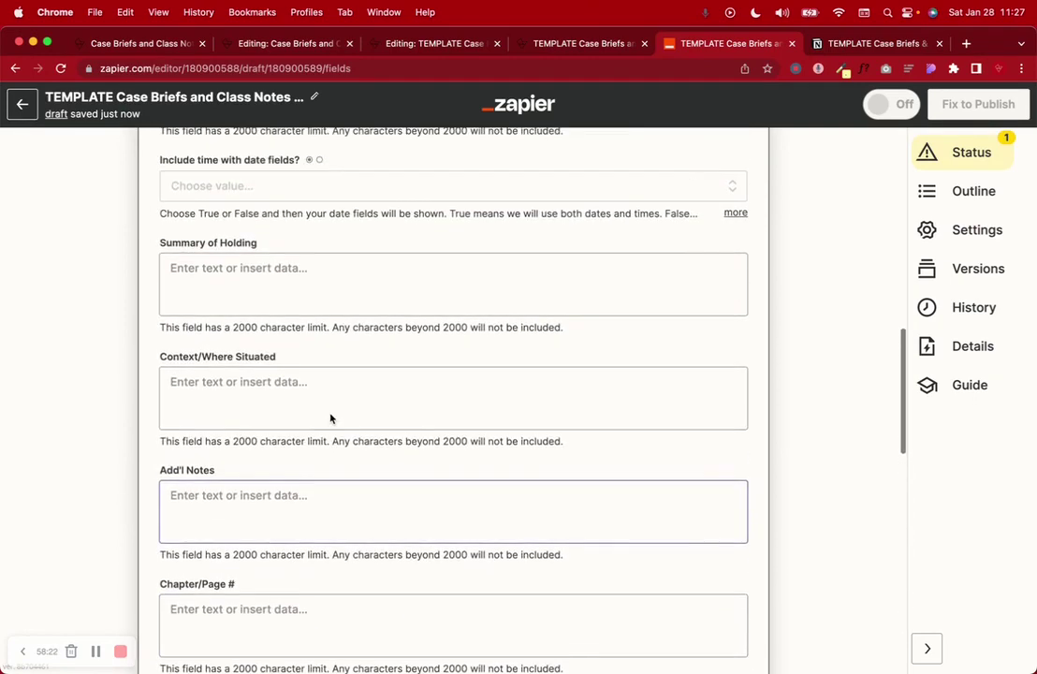
scroll(331, 418, up, 11)
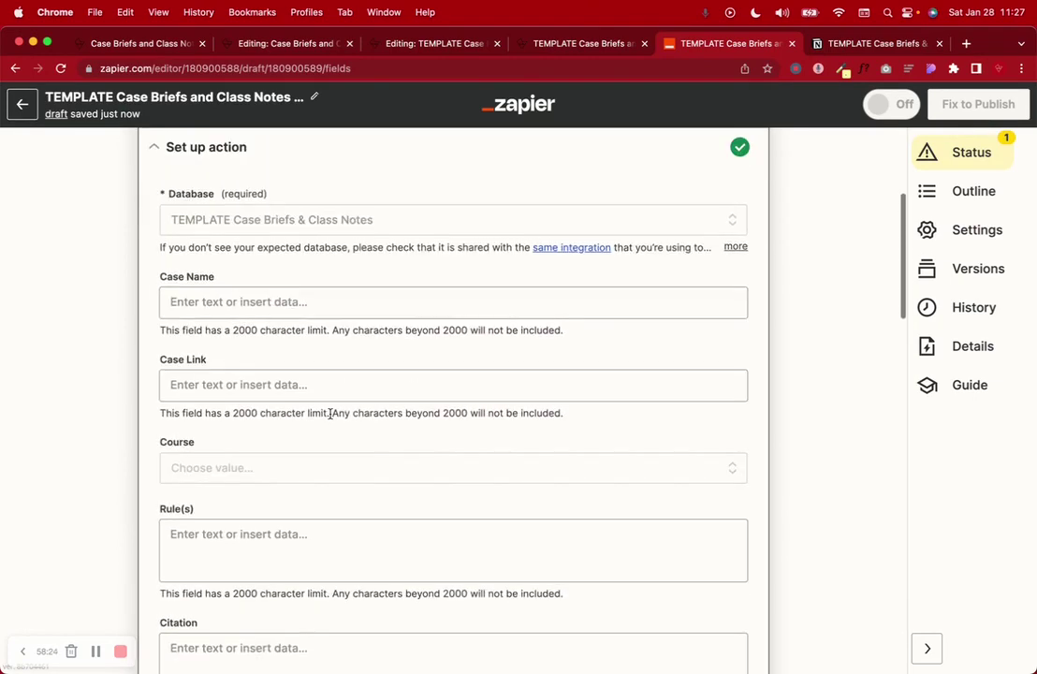
scroll(330, 413, down, 2)
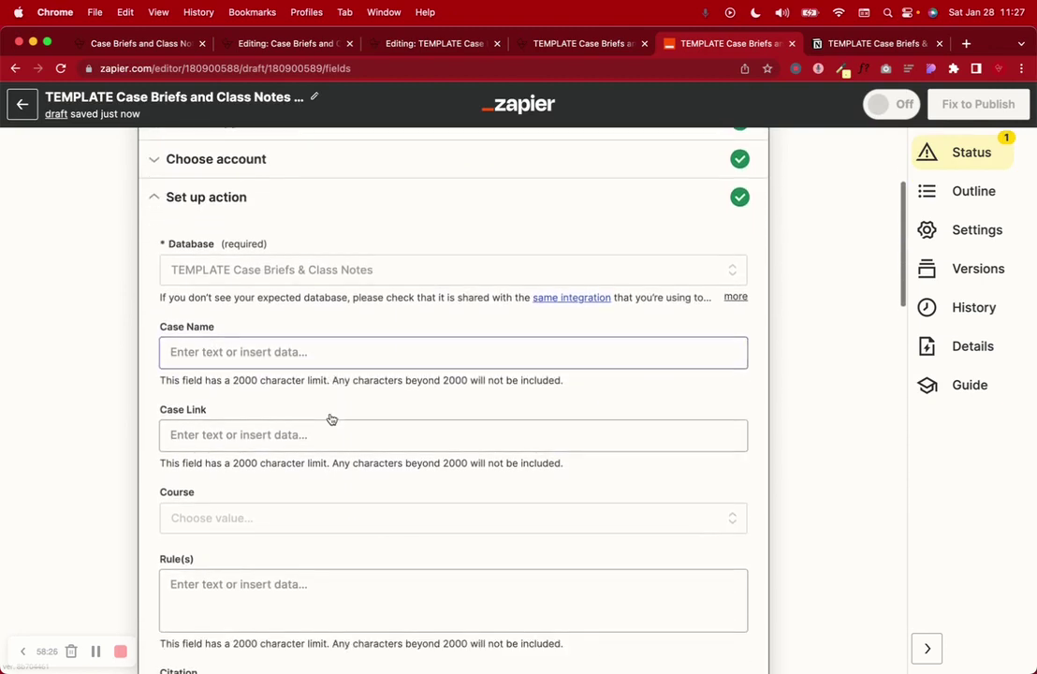
Step: Show all Gavel data options for the action's Case Name field and look through the available workflow variables
click(208, 352)
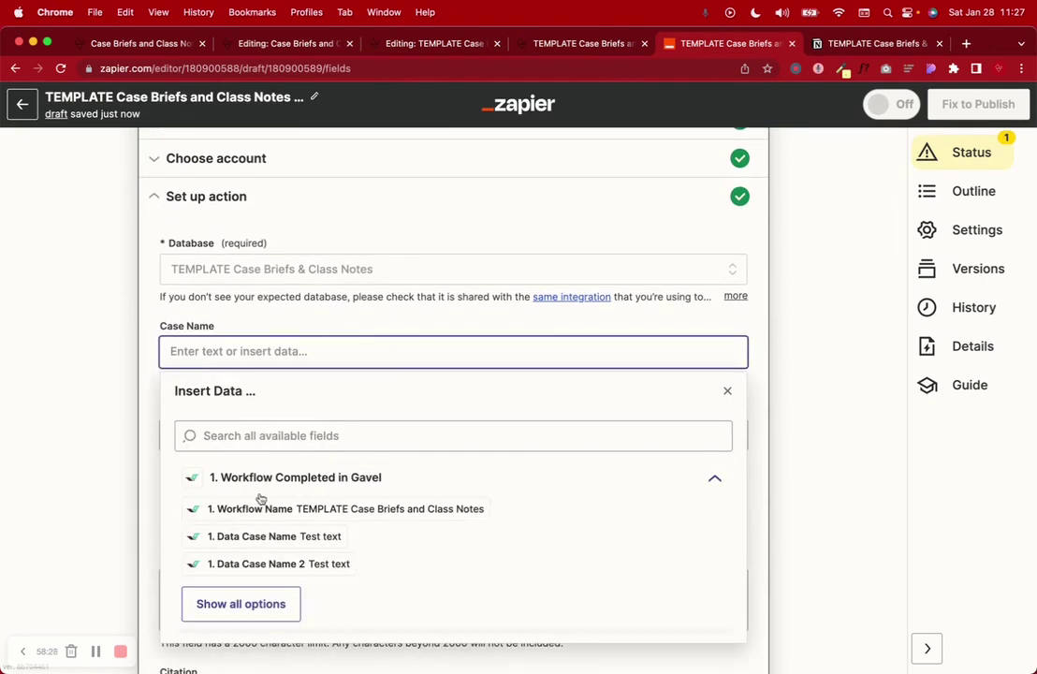
click(238, 603)
scroll(234, 599, down, 3)
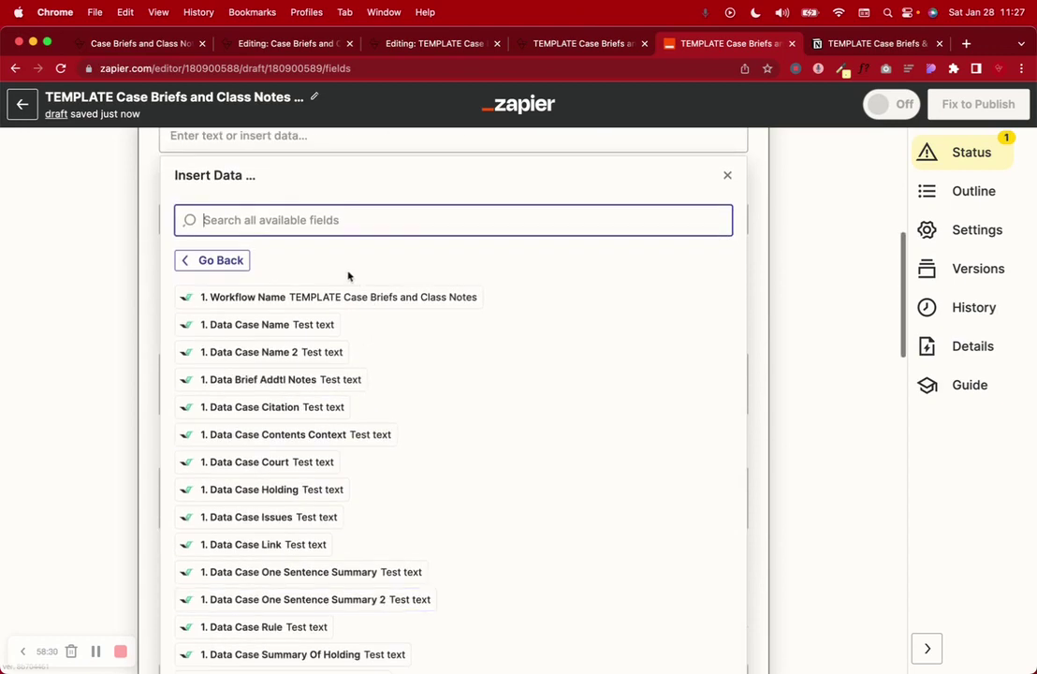
scroll(307, 323, down, 6)
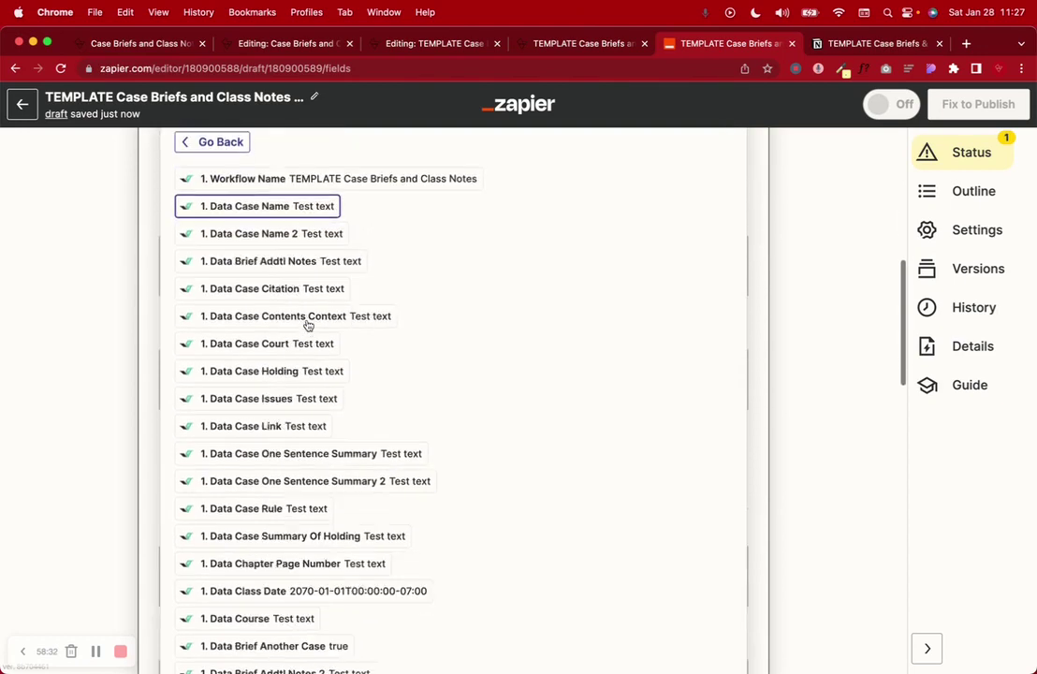
scroll(308, 324, up, 7)
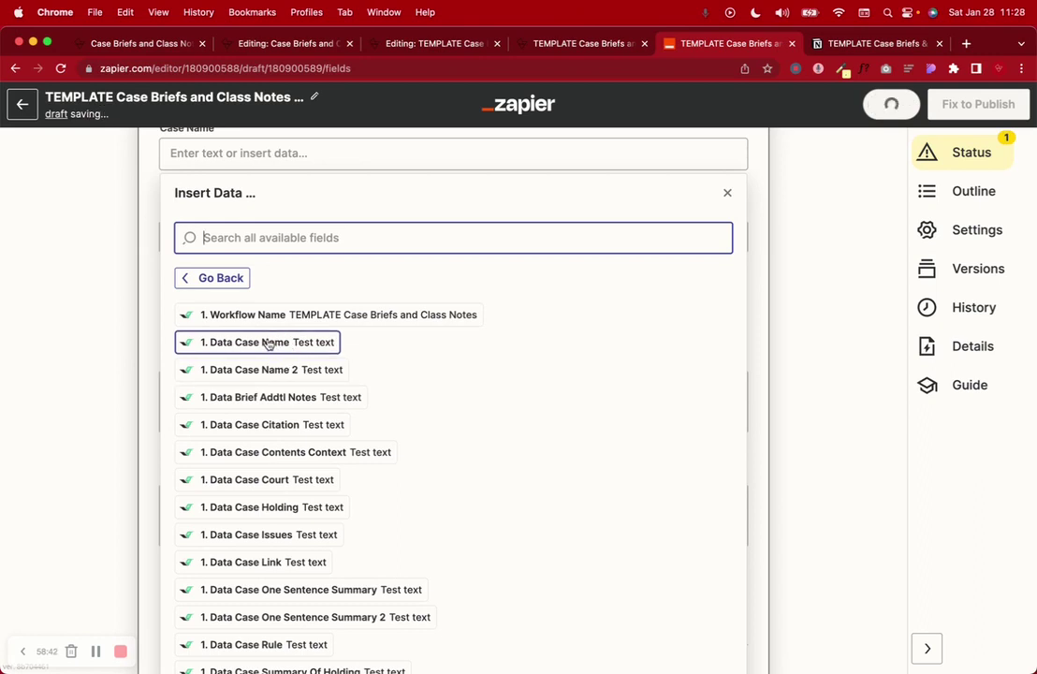
Step: Examine the Case 1 page's questions and variable names in the TEMPLATE Case Briefs and Class Notes workflow in Documate
click(280, 43)
click(98, 100)
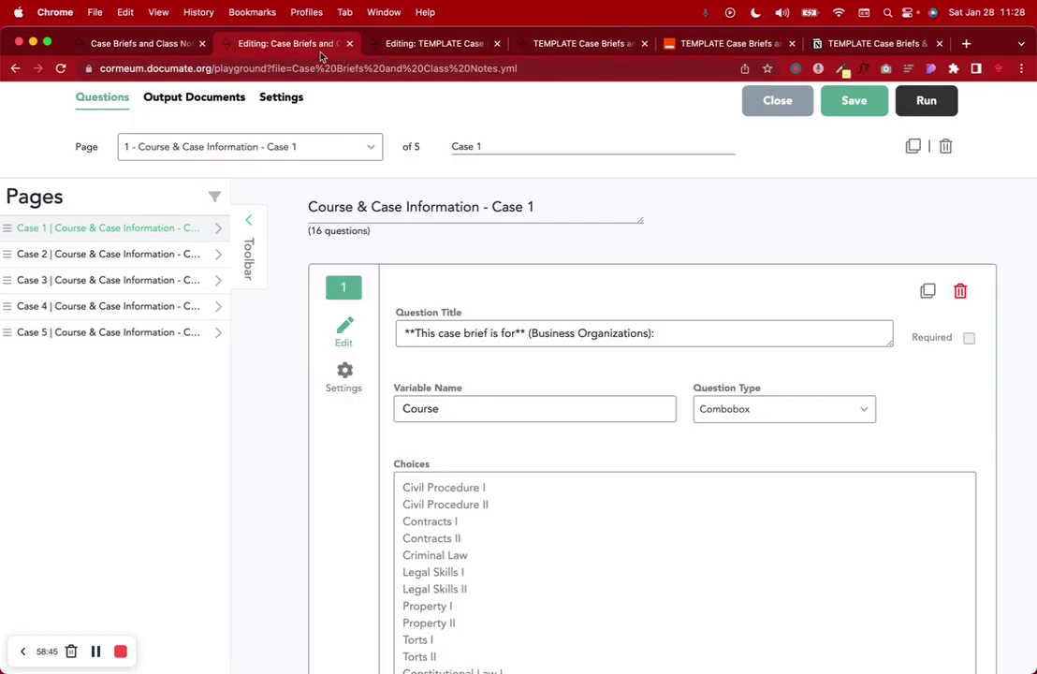
click(412, 43)
click(102, 230)
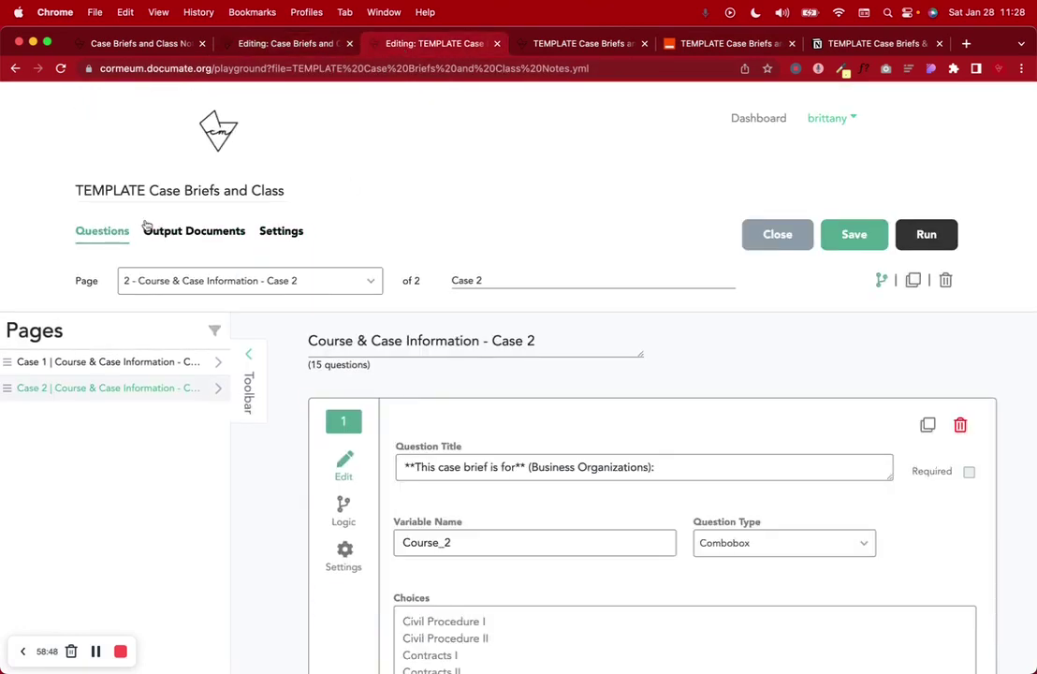
scroll(365, 382, down, 5)
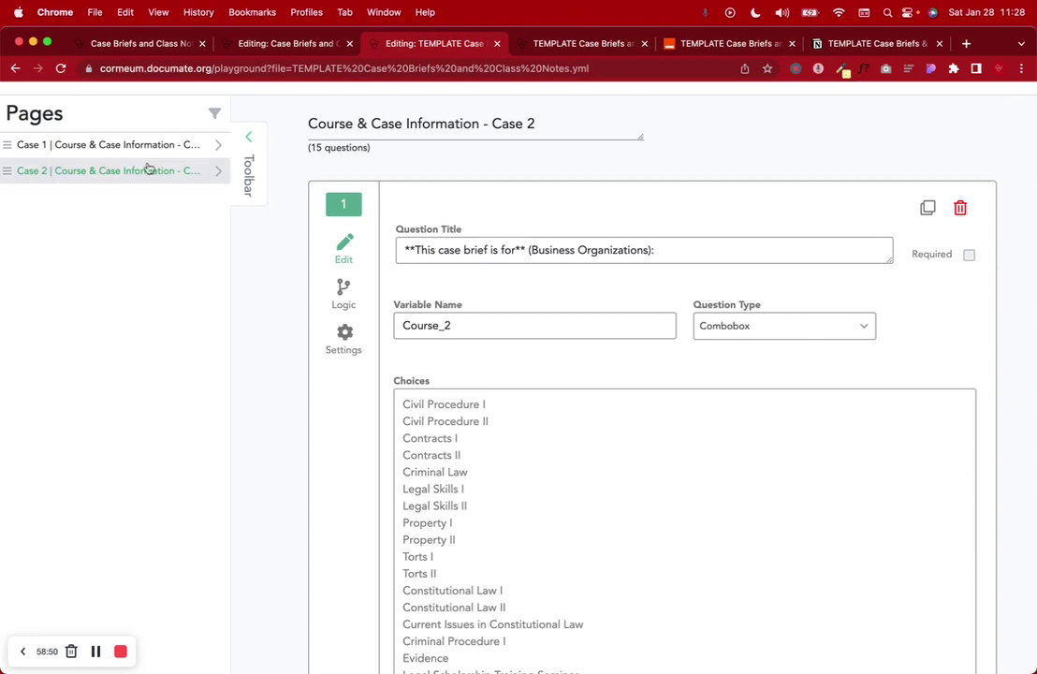
click(167, 145)
scroll(465, 340, down, 20)
scroll(467, 341, down, 20)
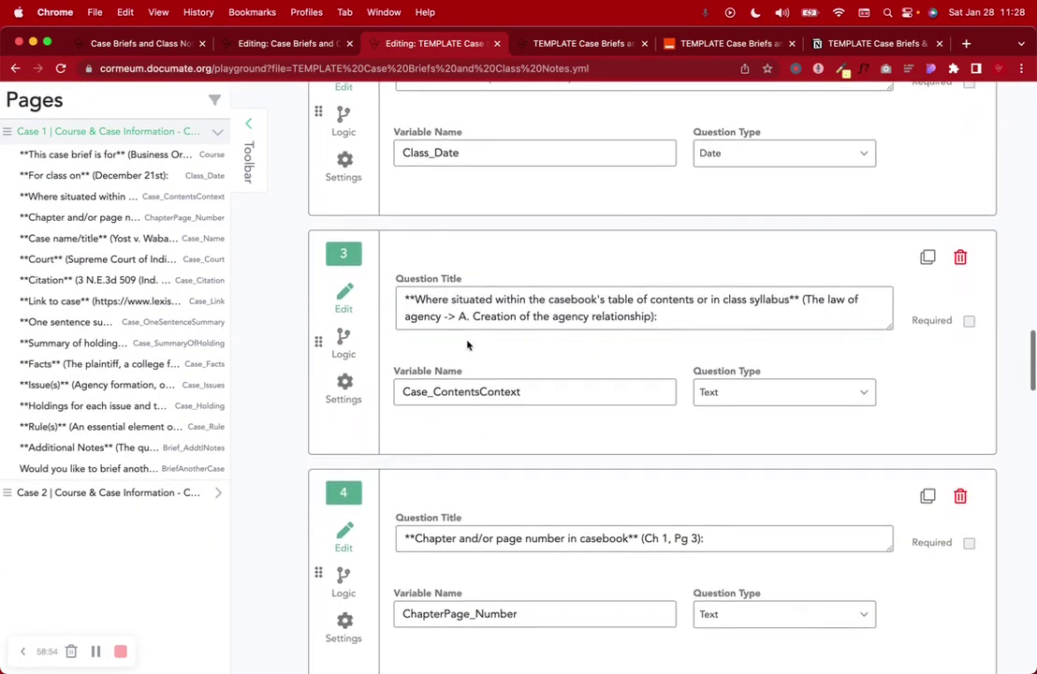
scroll(467, 345, down, 4)
scroll(467, 341, down, 6)
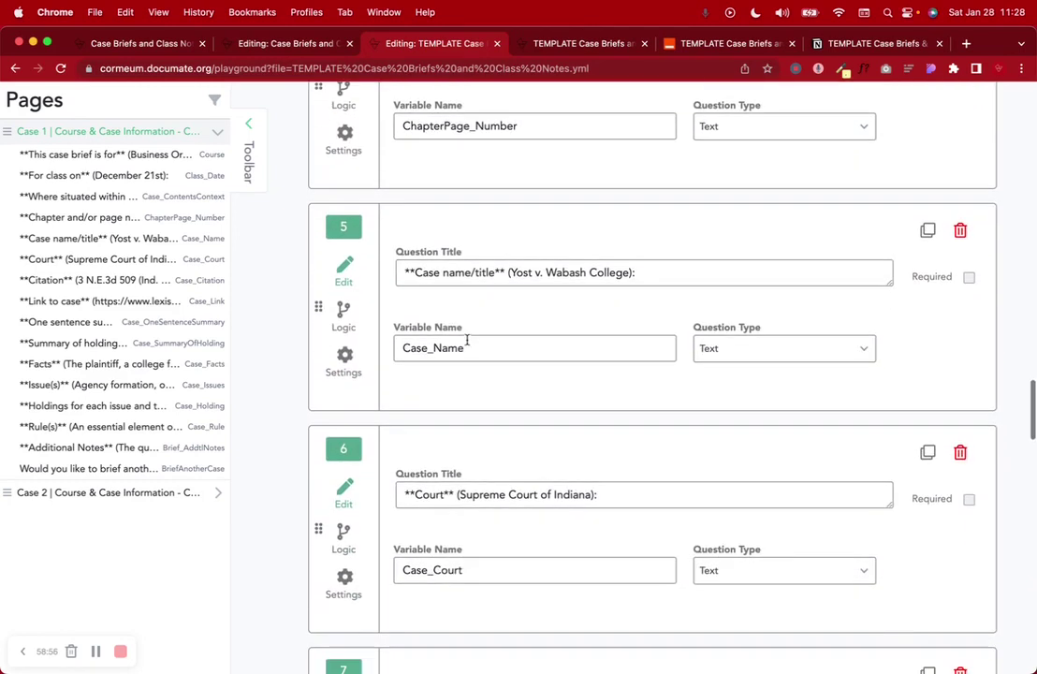
Step: Switch to the Notion app to view the Table of Cases in Case Briefs & Class Notes, and minimize its window
drag(1011, 220, 894, 225)
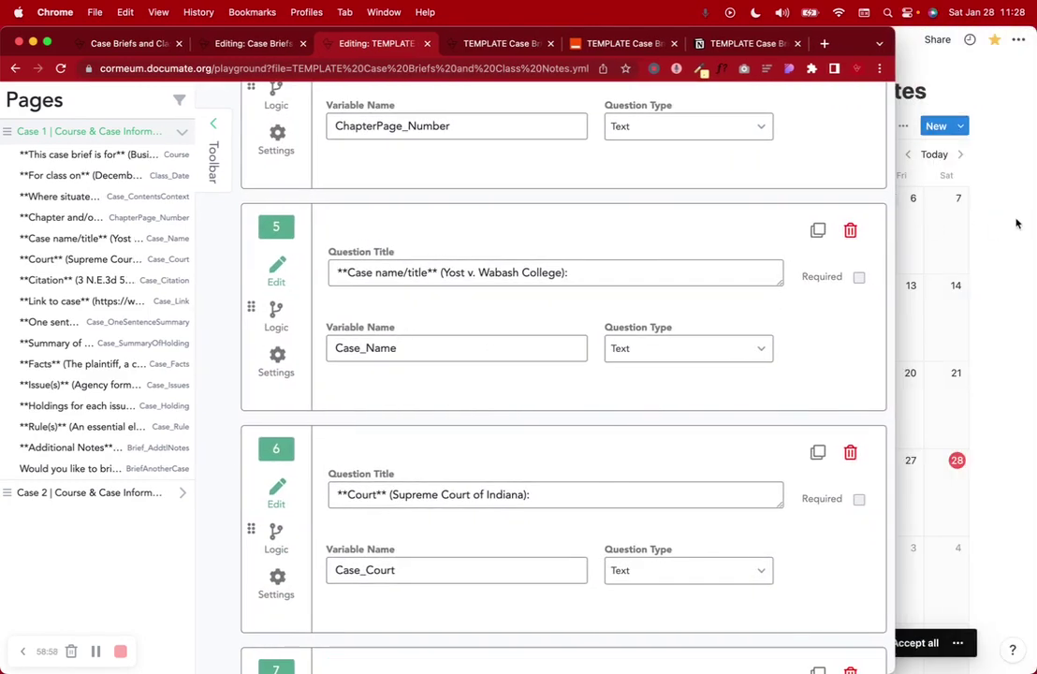
click(1016, 223)
drag(587, 151, 122, 153)
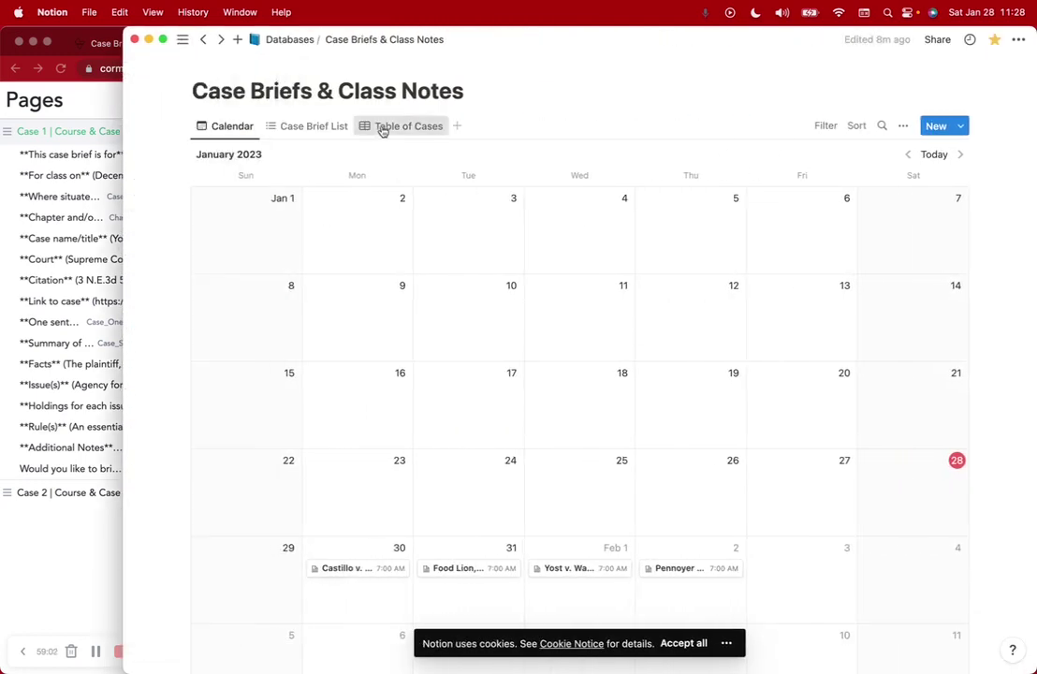
click(384, 127)
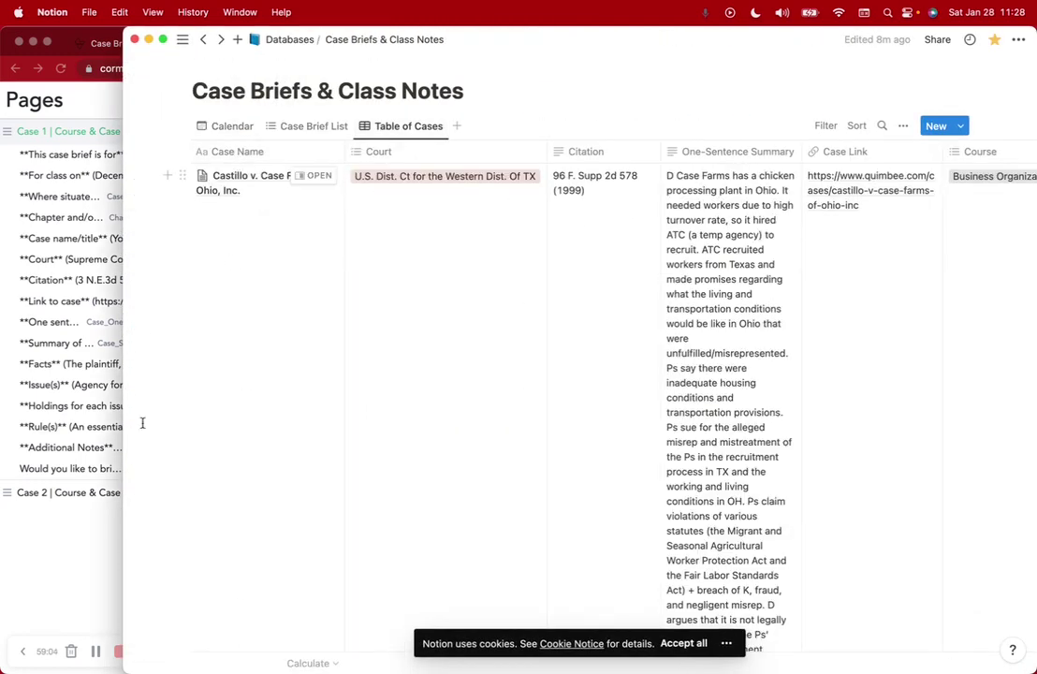
click(149, 42)
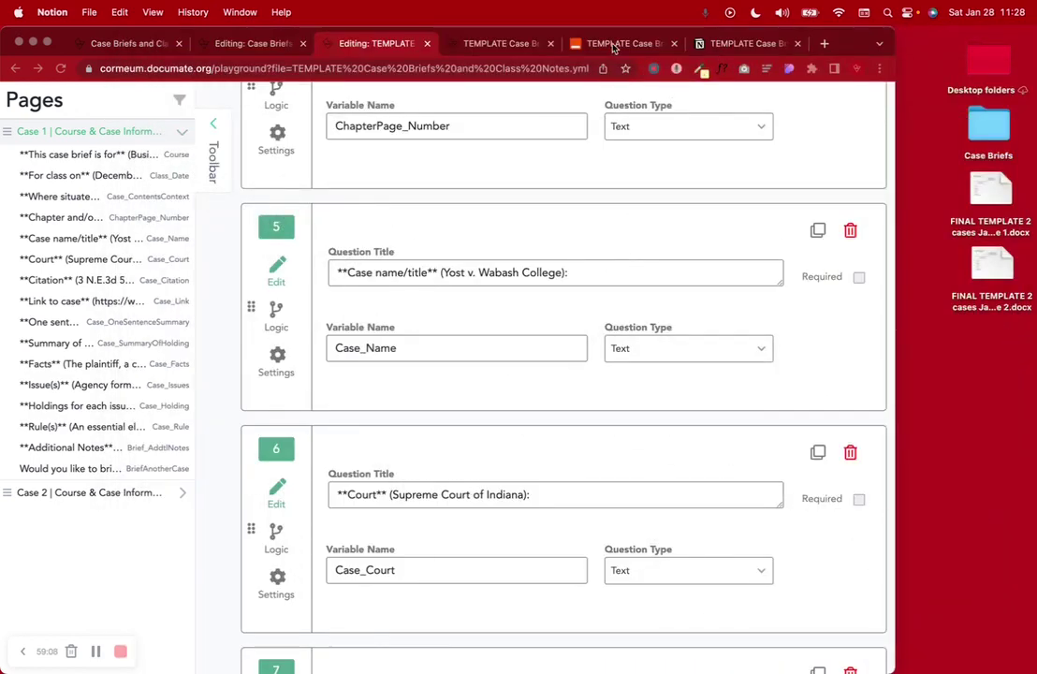
Step: In the Zapier Notion action, map the Case Name field to Gavel's Data Case Name
click(613, 44)
scroll(224, 348, up, 3)
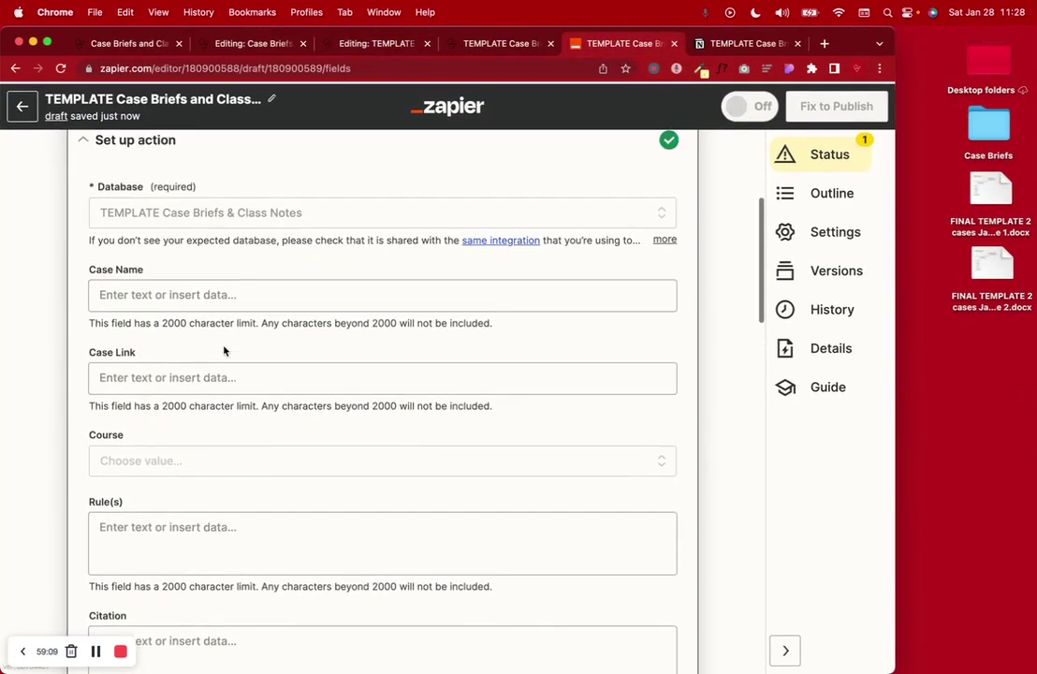
click(119, 303)
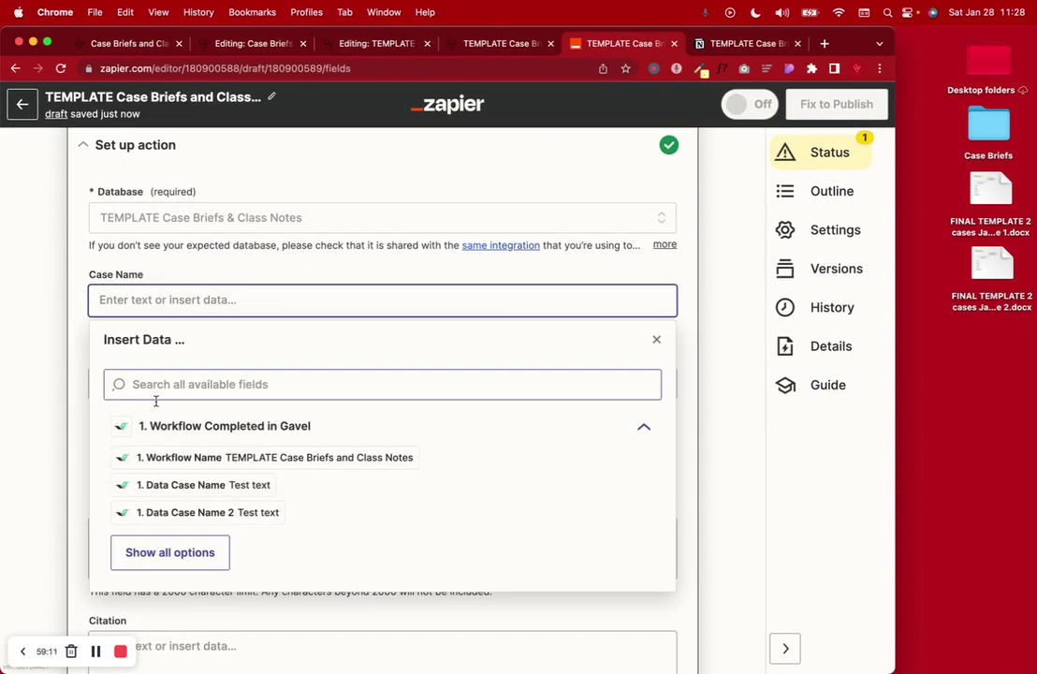
click(181, 489)
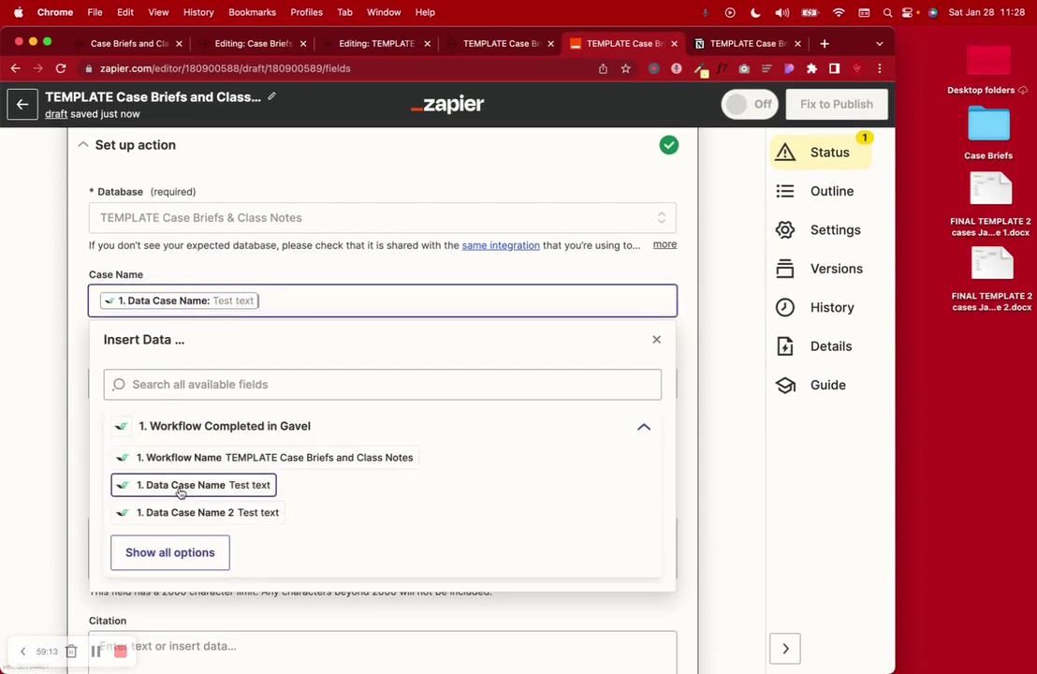
click(87, 269)
Step: Map the Case Link field to Data Case Link from the full list of Gavel variables
scroll(88, 268, down, 3)
click(132, 221)
click(185, 472)
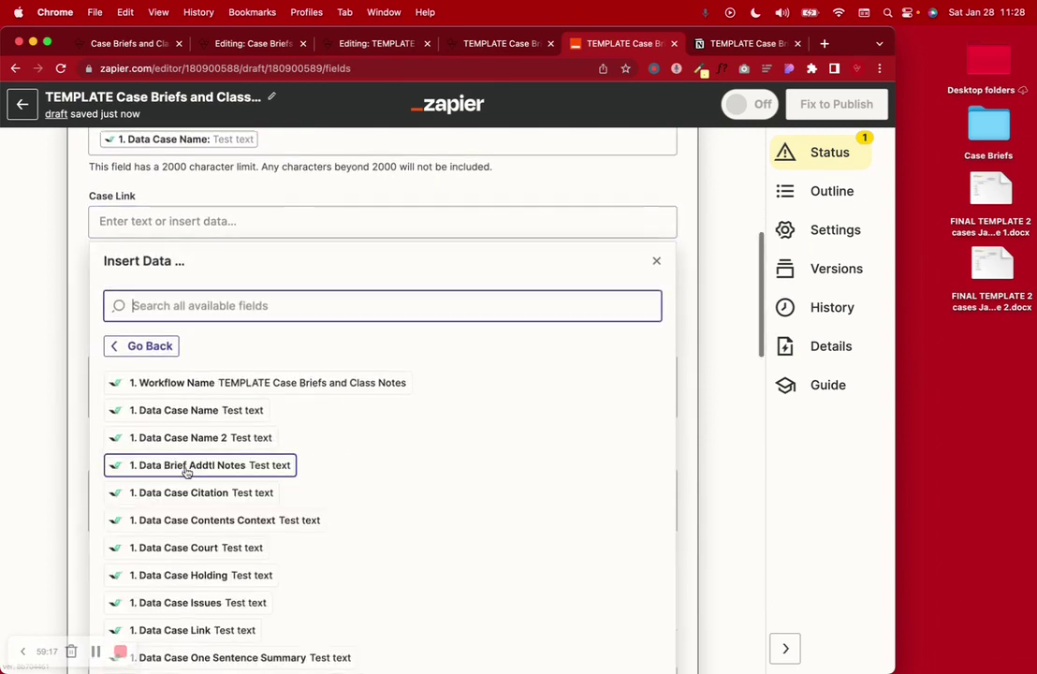
scroll(186, 471, down, 3)
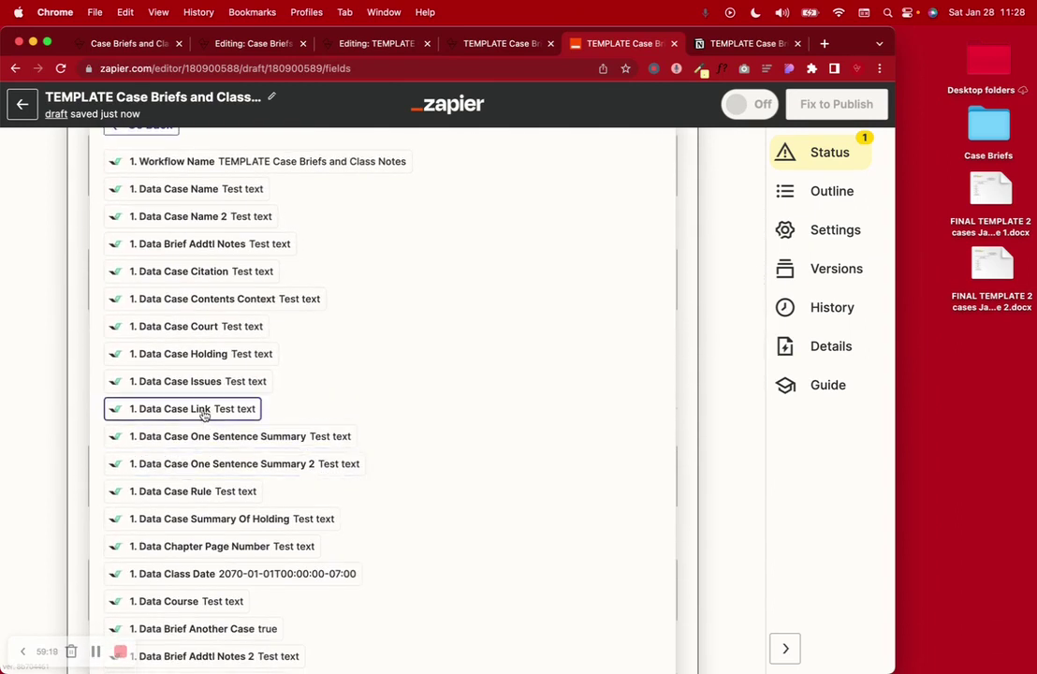
scroll(204, 415, down, 5)
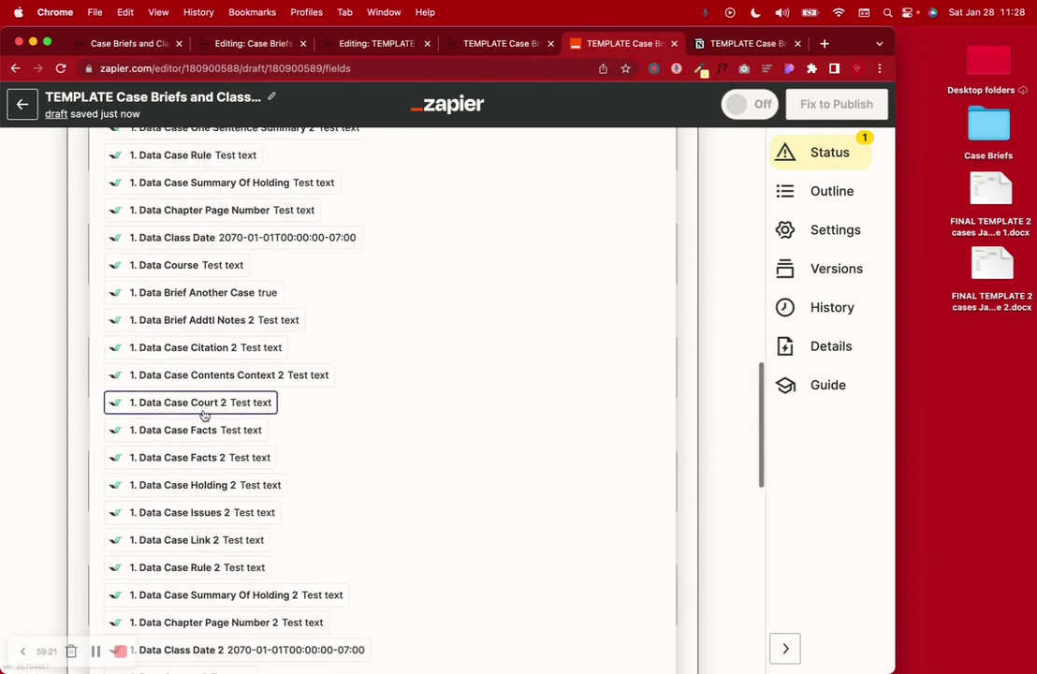
scroll(212, 266, up, 5)
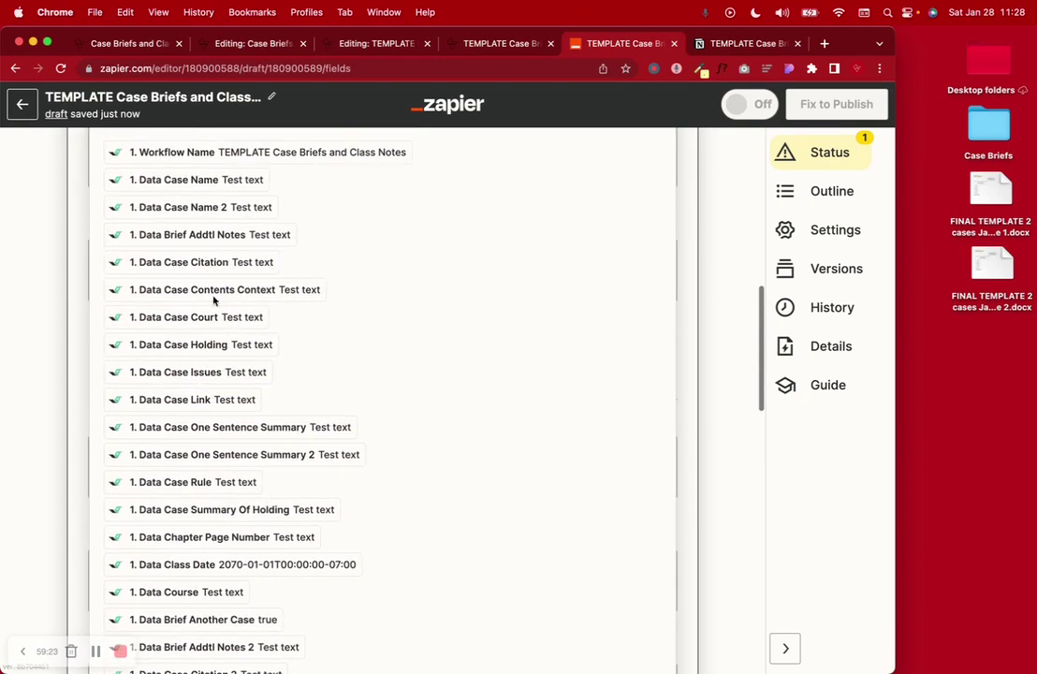
click(173, 400)
scroll(188, 316, down, 2)
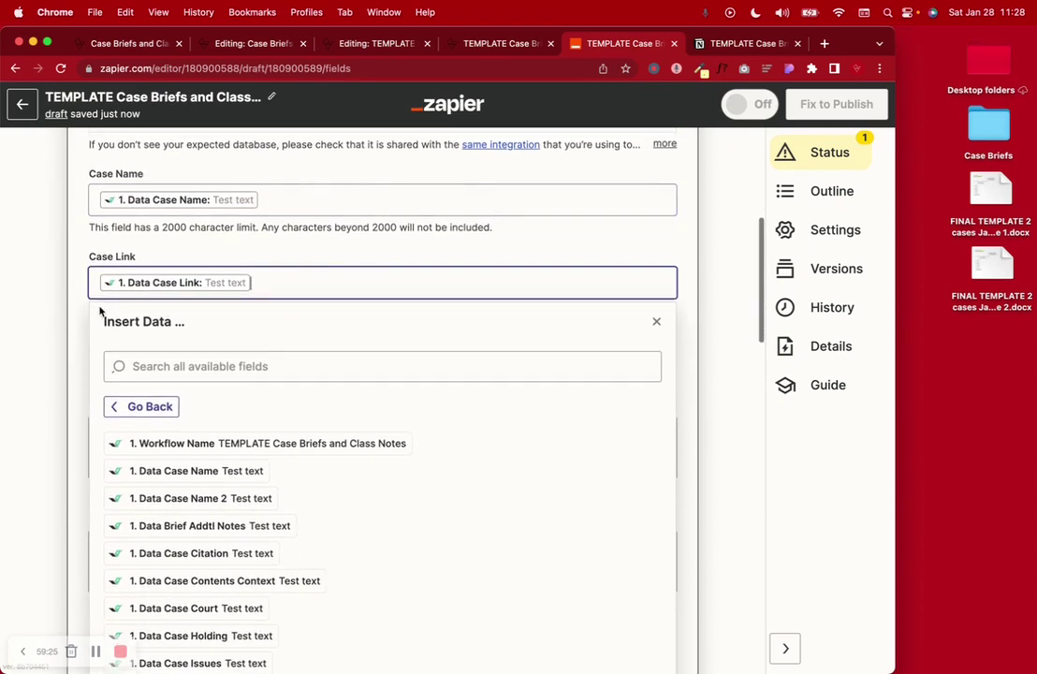
click(77, 281)
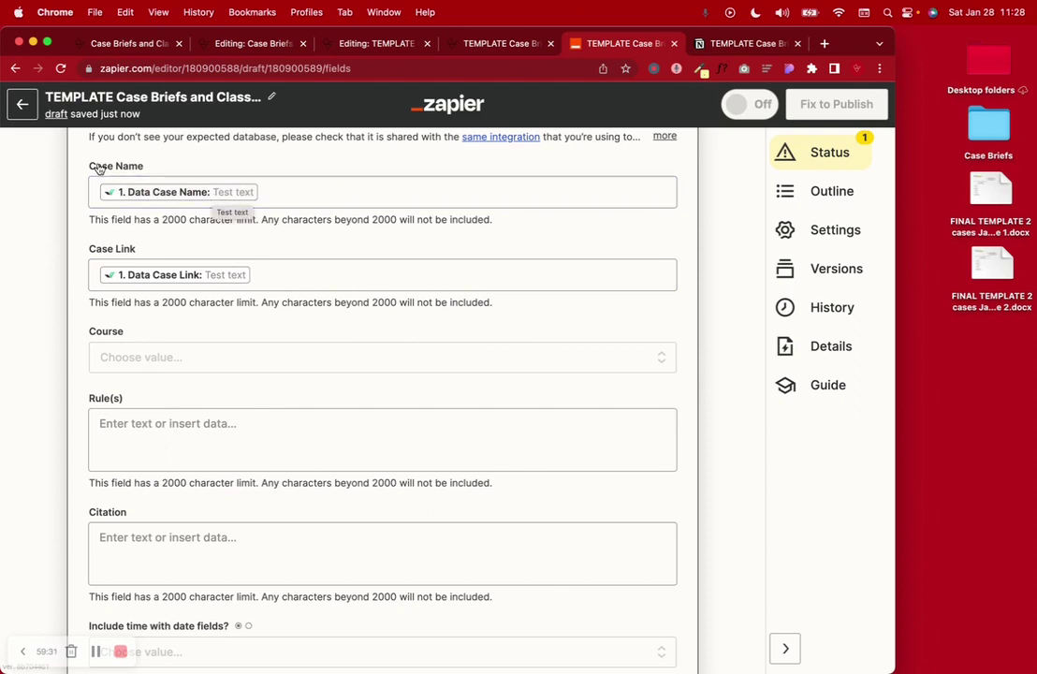
Step: Check the template table's columns in Notion, and map the Zapier action's Course field to the custom value Data Course
click(700, 45)
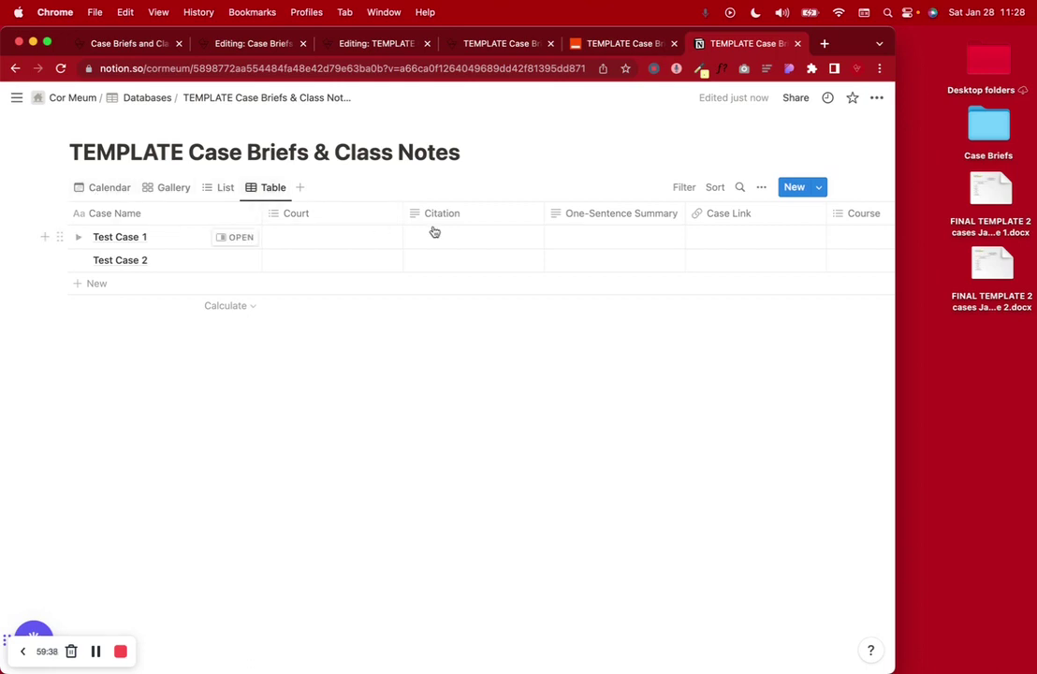
click(597, 51)
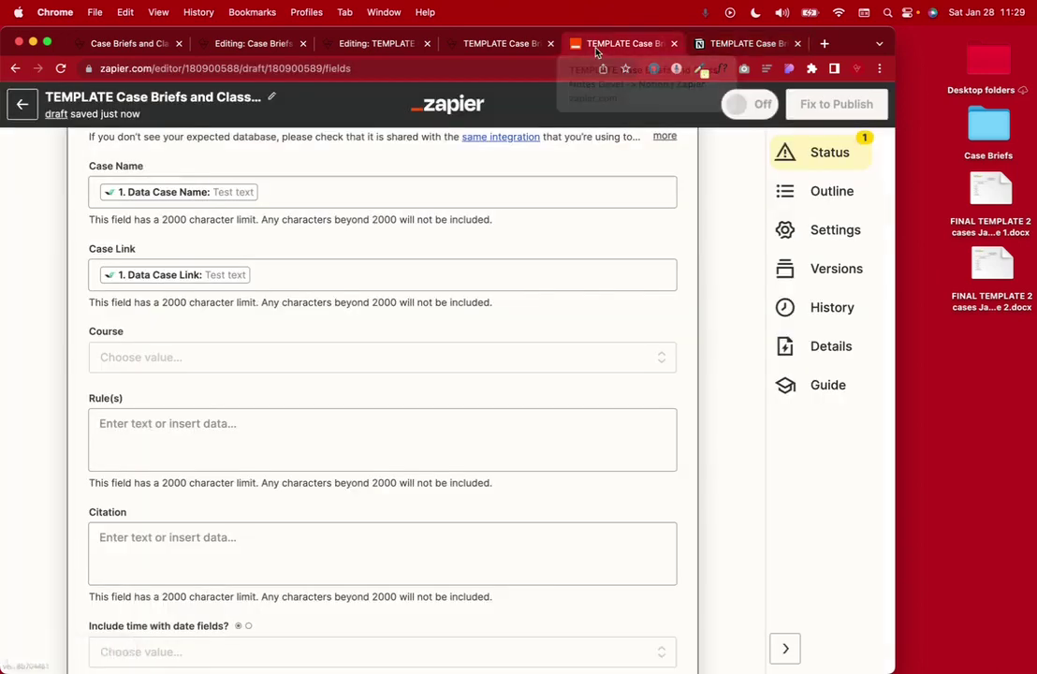
click(165, 357)
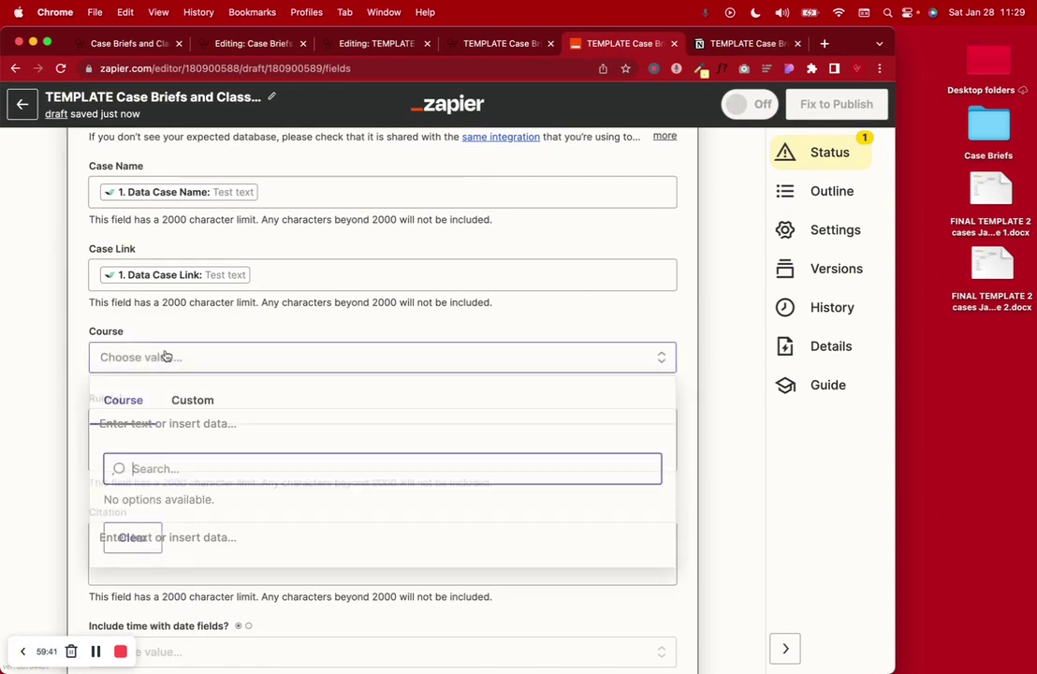
scroll(75, 637, down, 2)
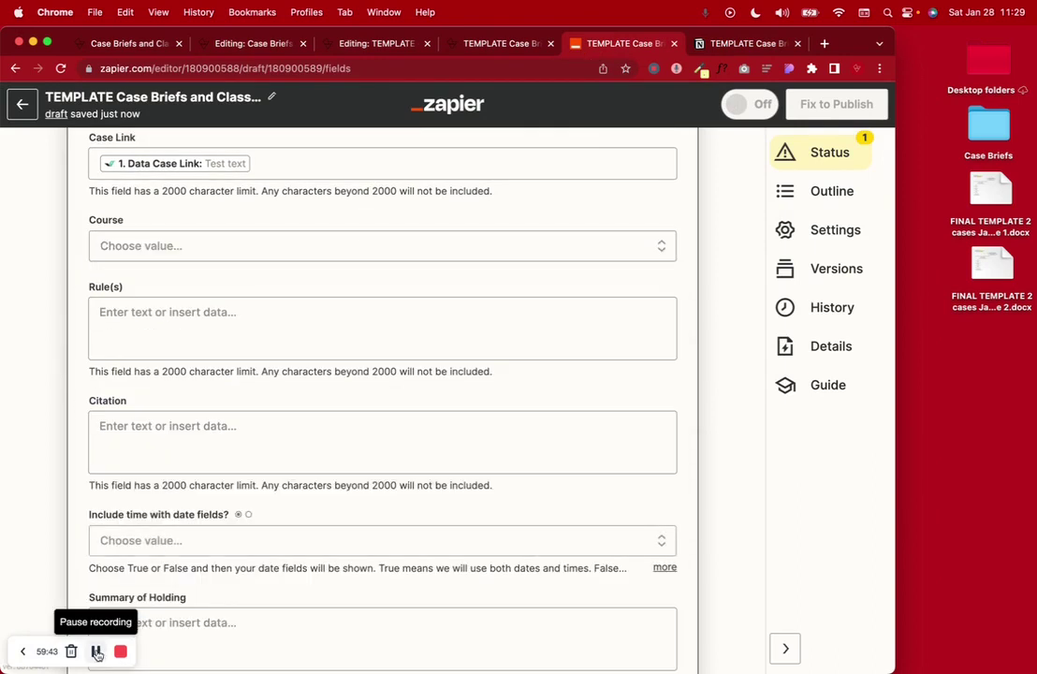
click(197, 254)
click(190, 290)
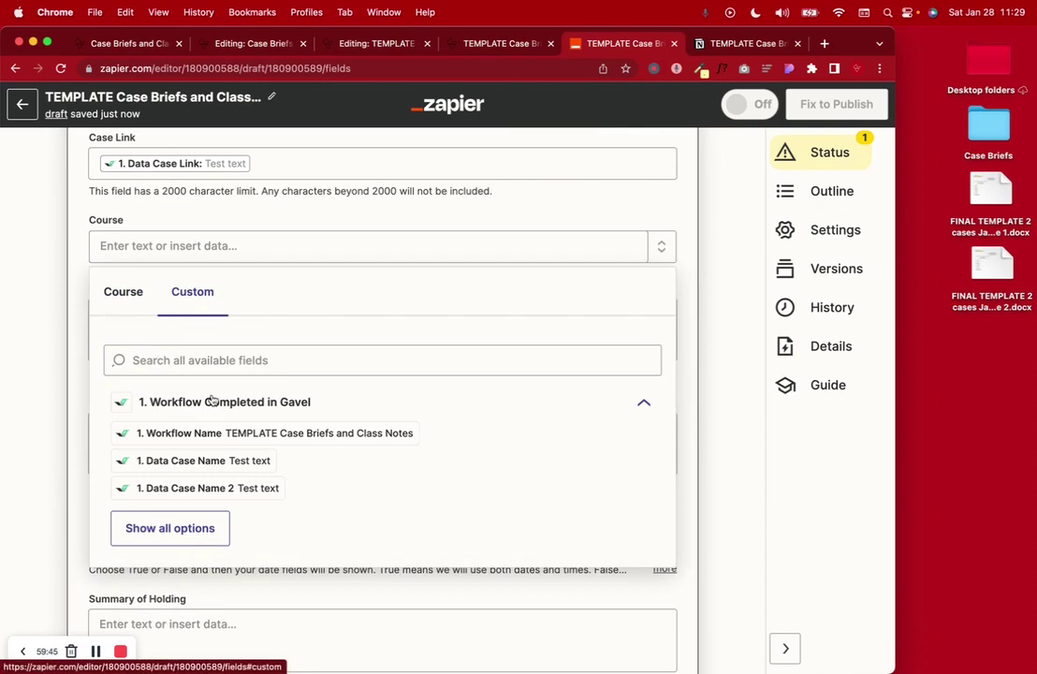
scroll(211, 389, down, 2)
click(183, 453)
scroll(299, 439, down, 3)
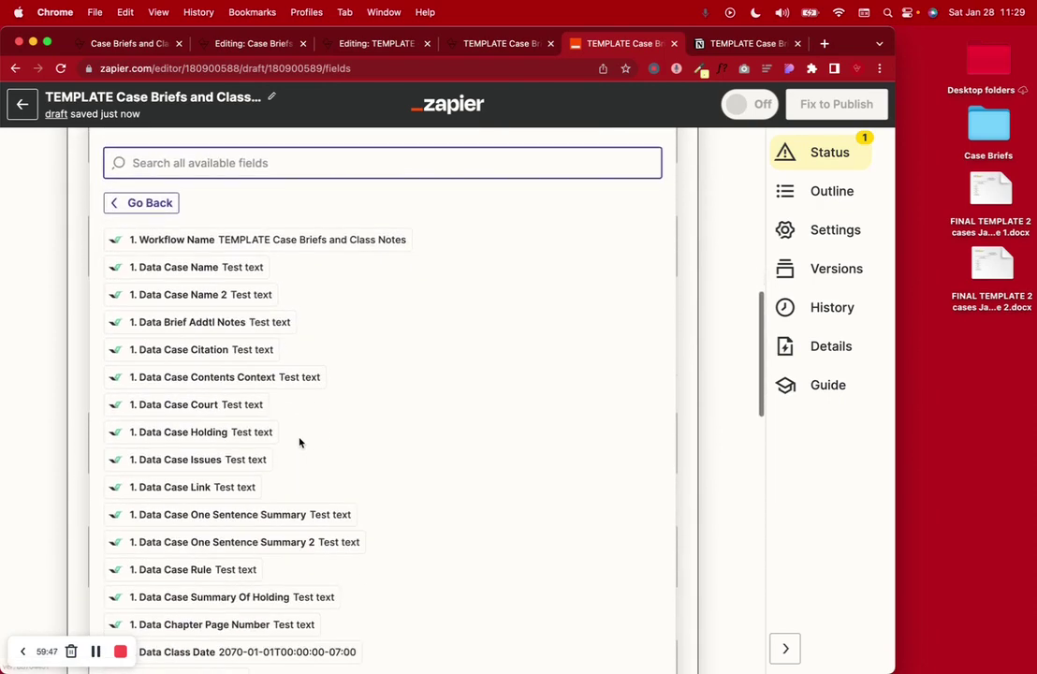
scroll(299, 441, down, 5)
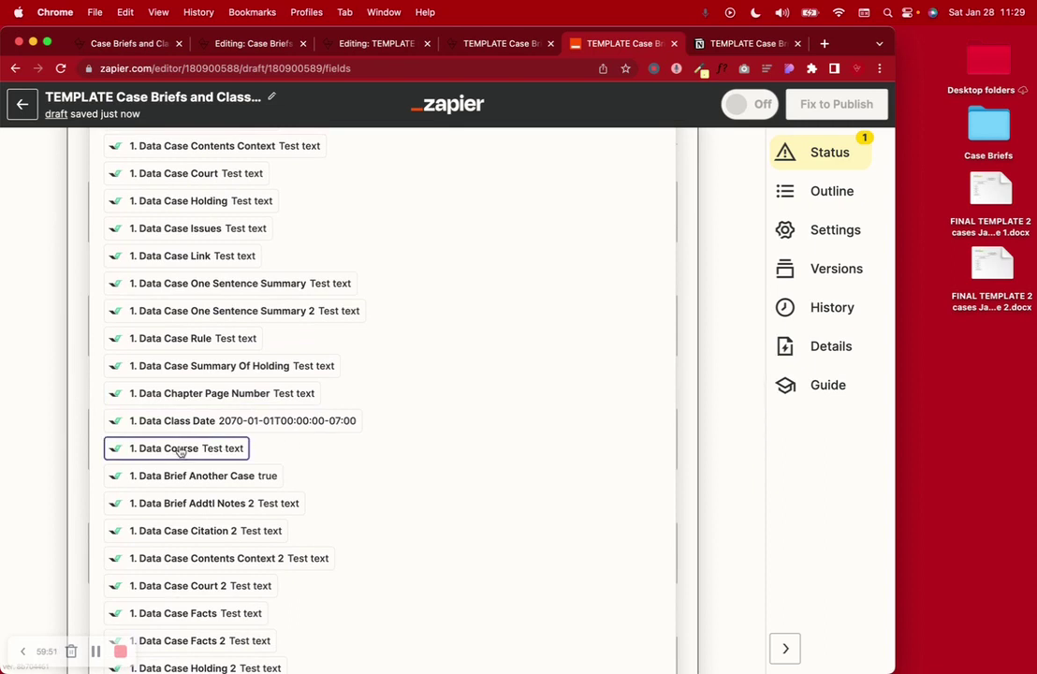
click(180, 449)
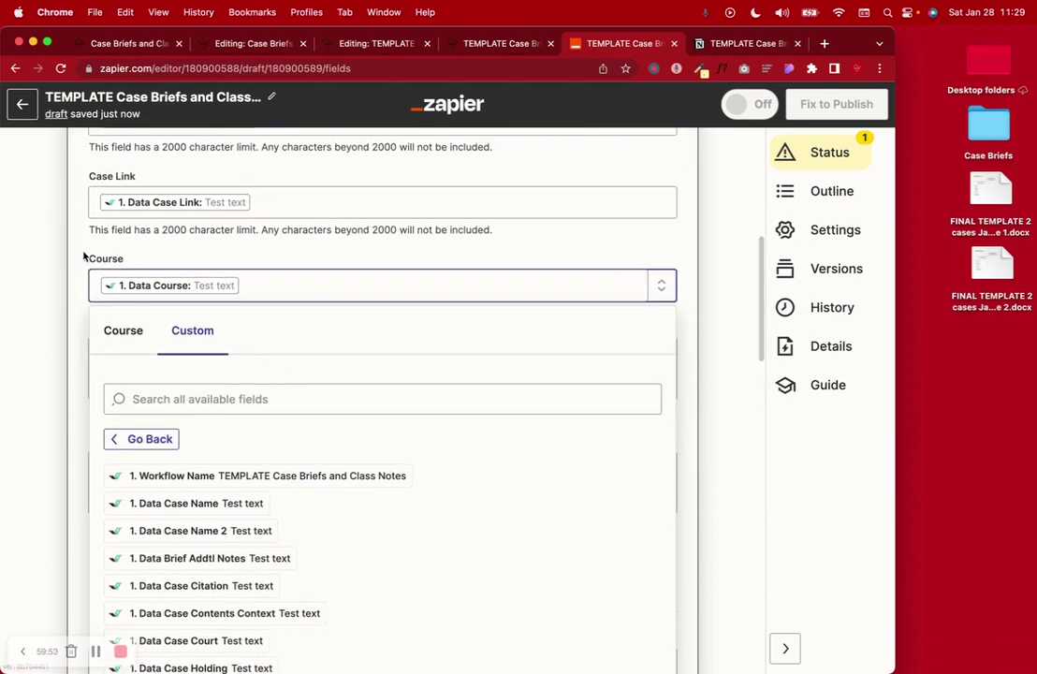
Step: Search the available Gavel fields for "rule" and map the Rule(s) field to Data Case Rule
scroll(83, 255, down, 3)
click(125, 248)
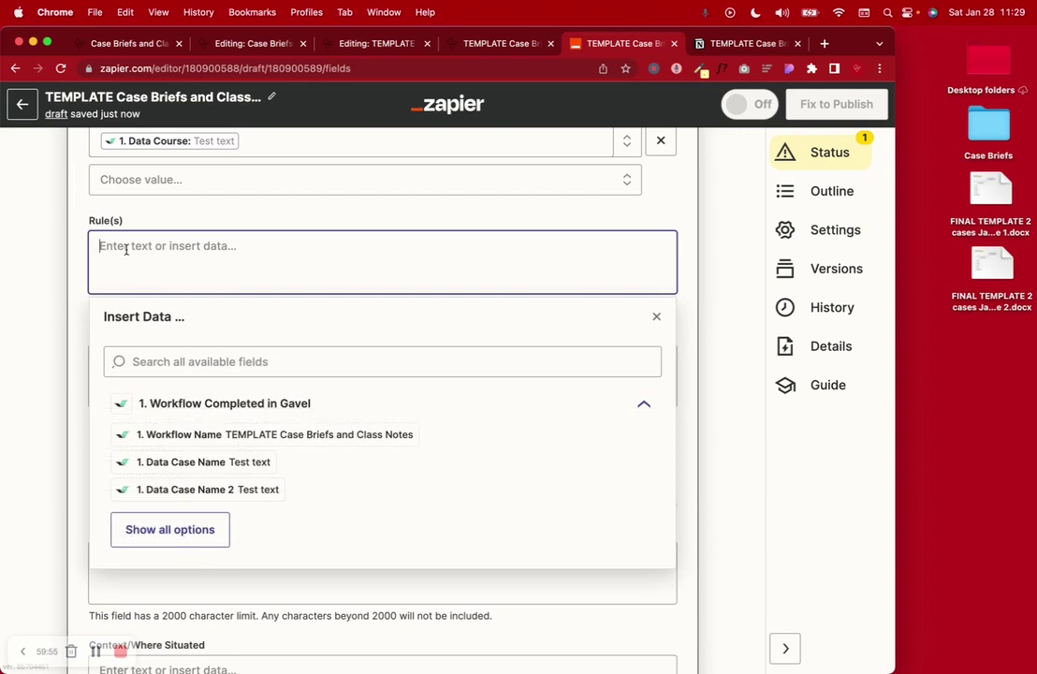
click(190, 524)
scroll(188, 470, down, 1)
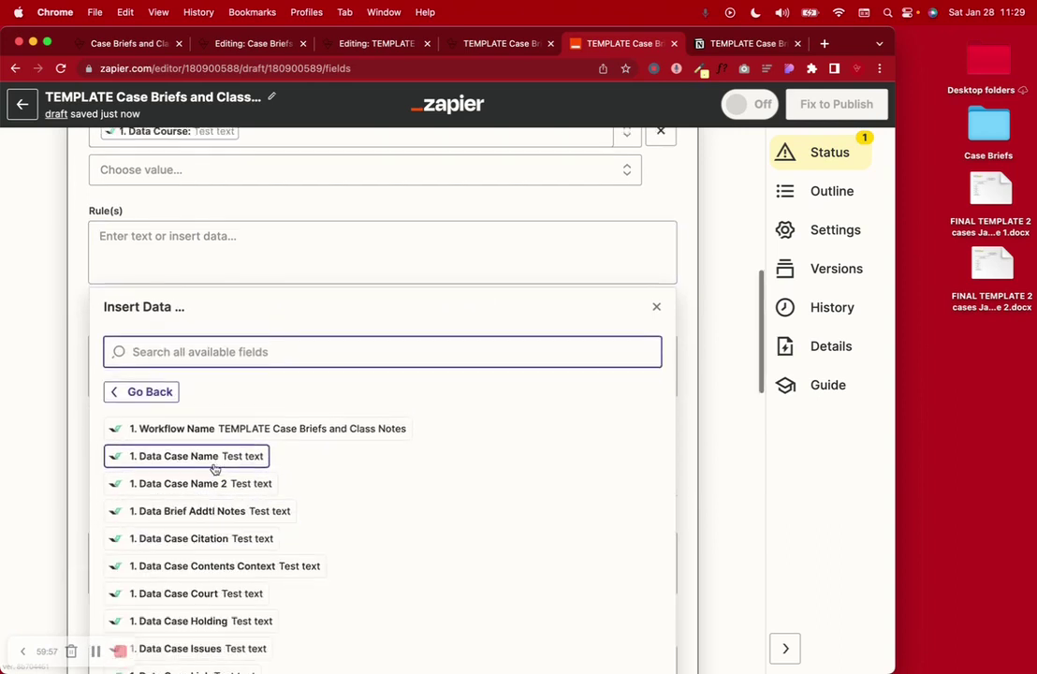
text(r)
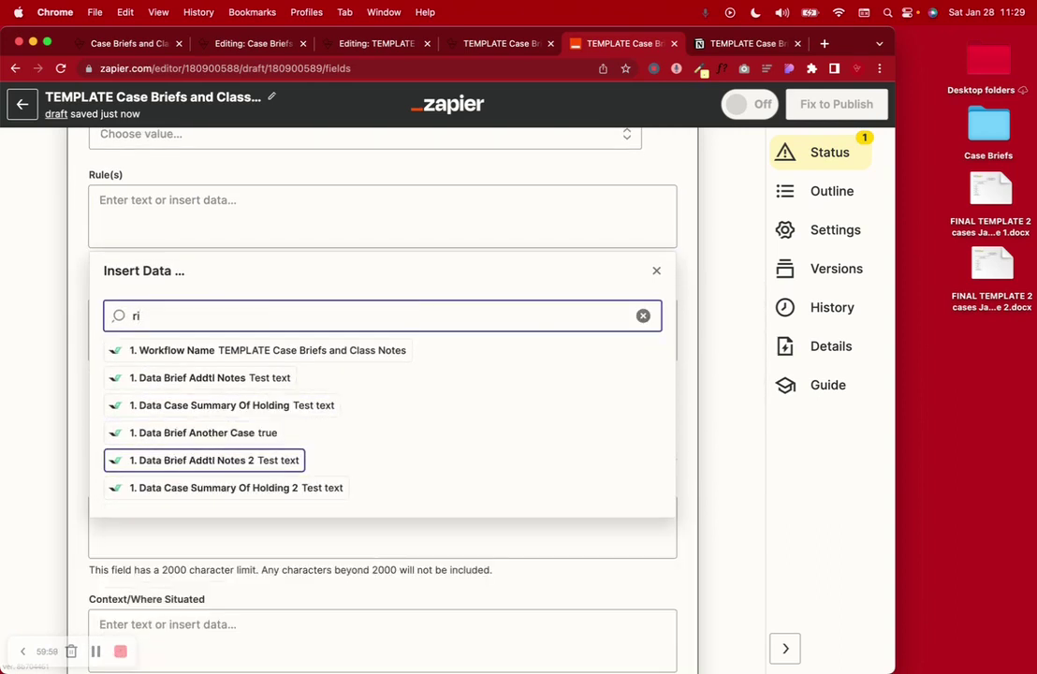
text(ule)
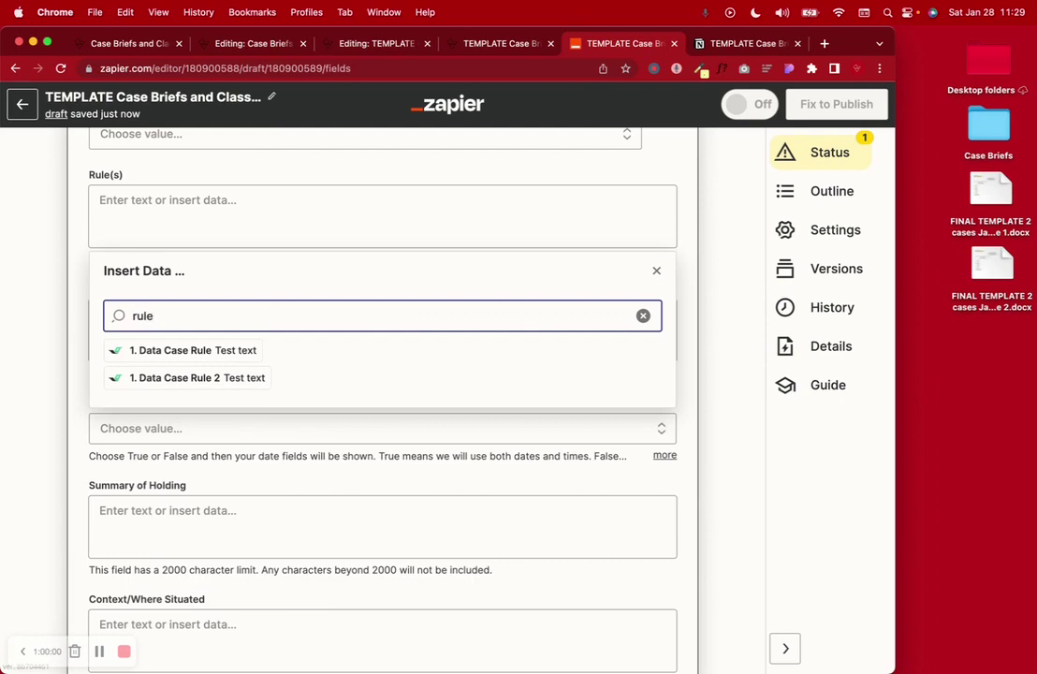
click(199, 353)
click(82, 243)
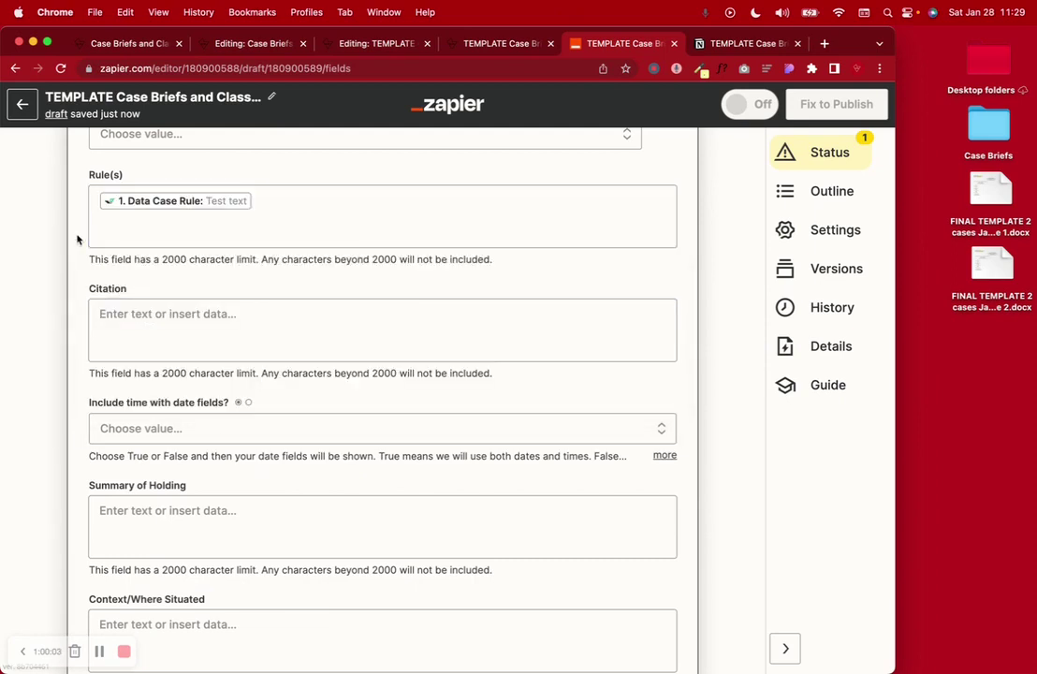
Step: Search the available Gavel fields for "cita" and map the Citation field to Data Case Citation
scroll(141, 250, down, 2)
click(144, 251)
click(174, 361)
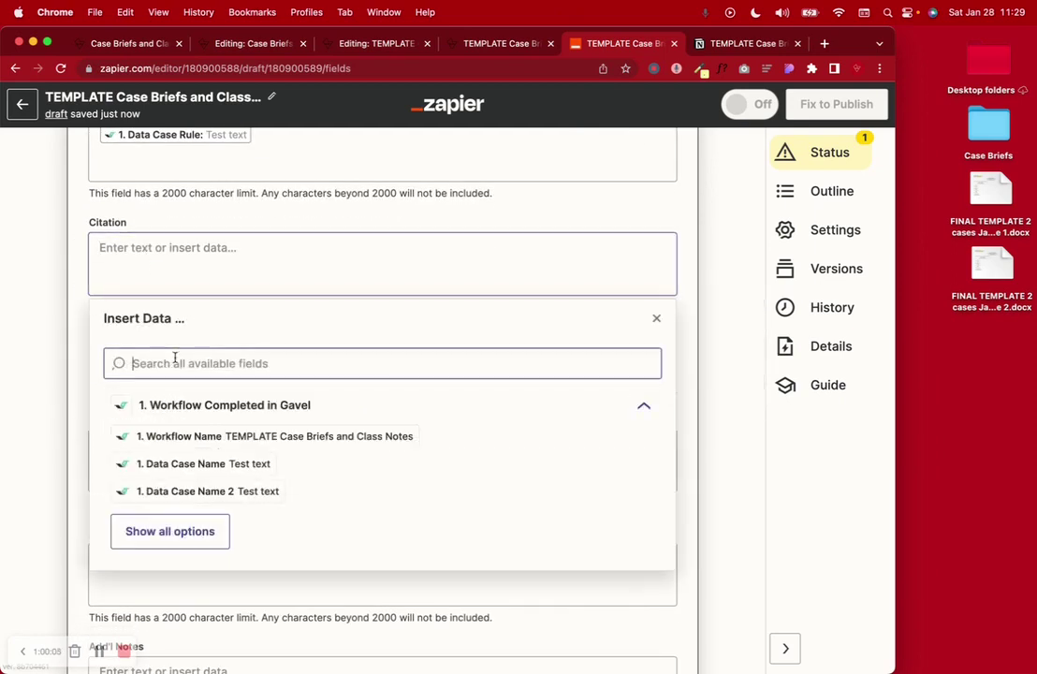
text(cita)
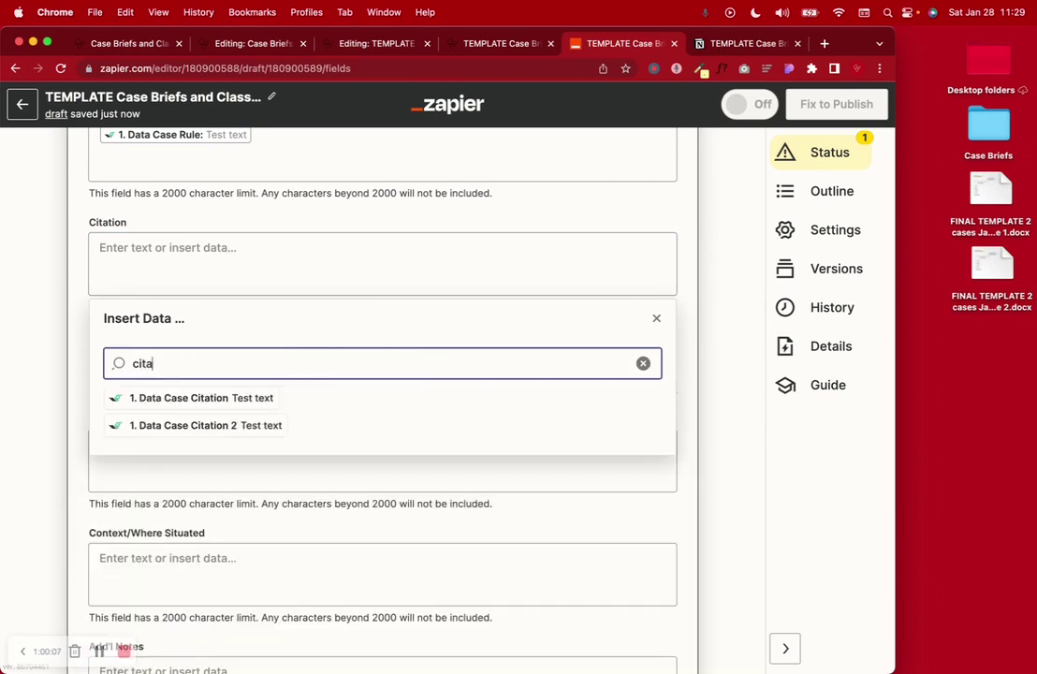
click(190, 399)
click(80, 327)
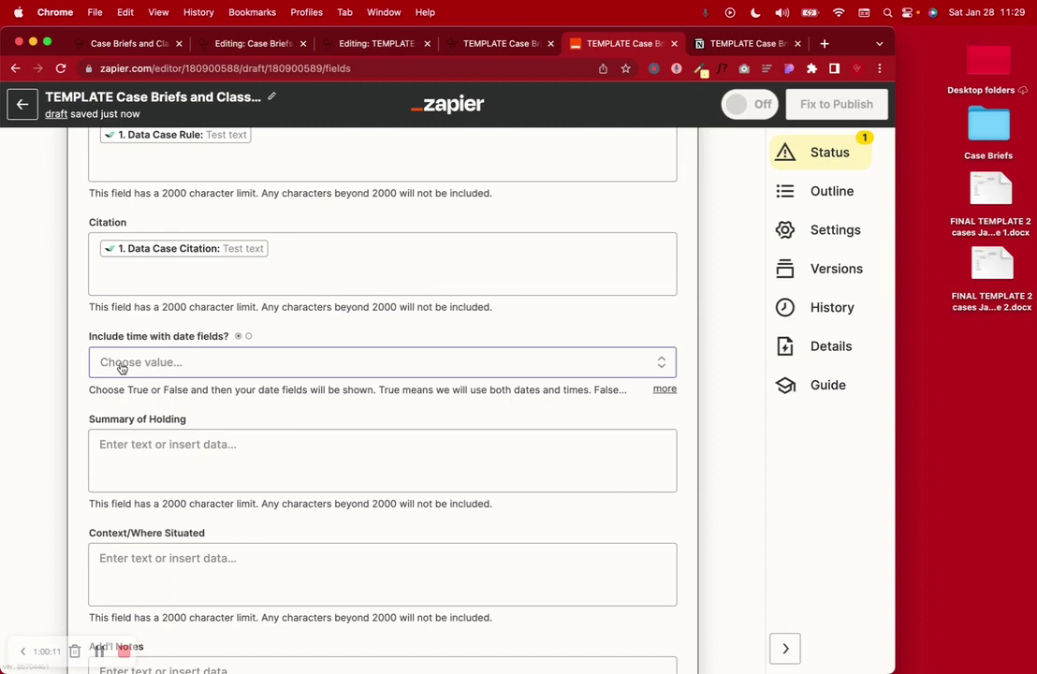
Step: Set "Include time with date fields?" to True, and map the Class date's Start Date and Time to Data Class Date
click(120, 368)
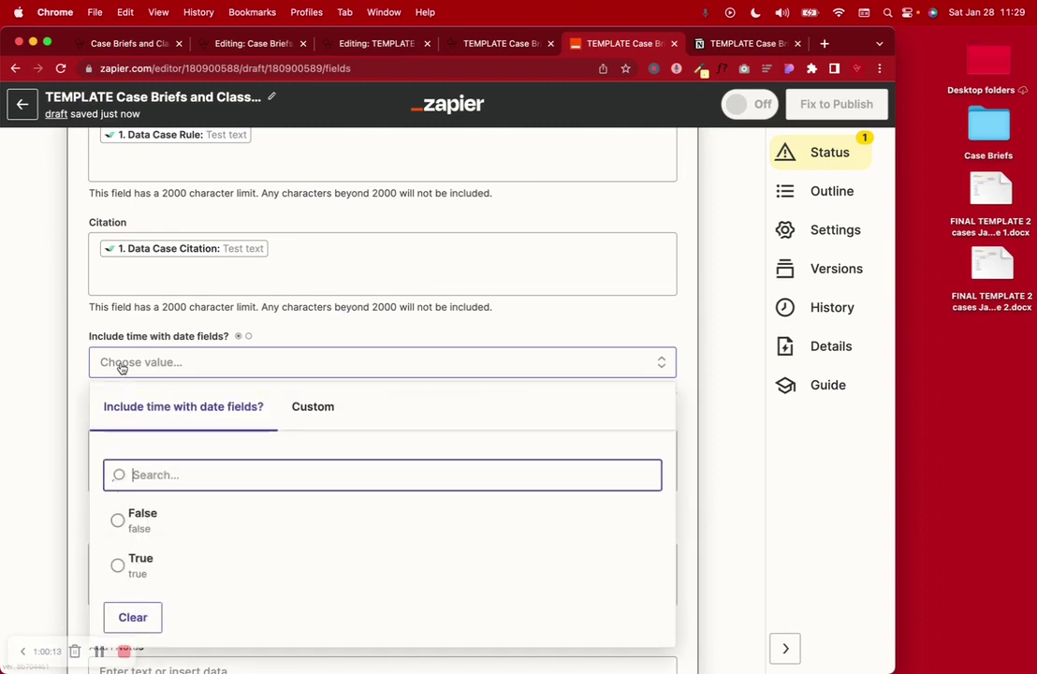
click(169, 565)
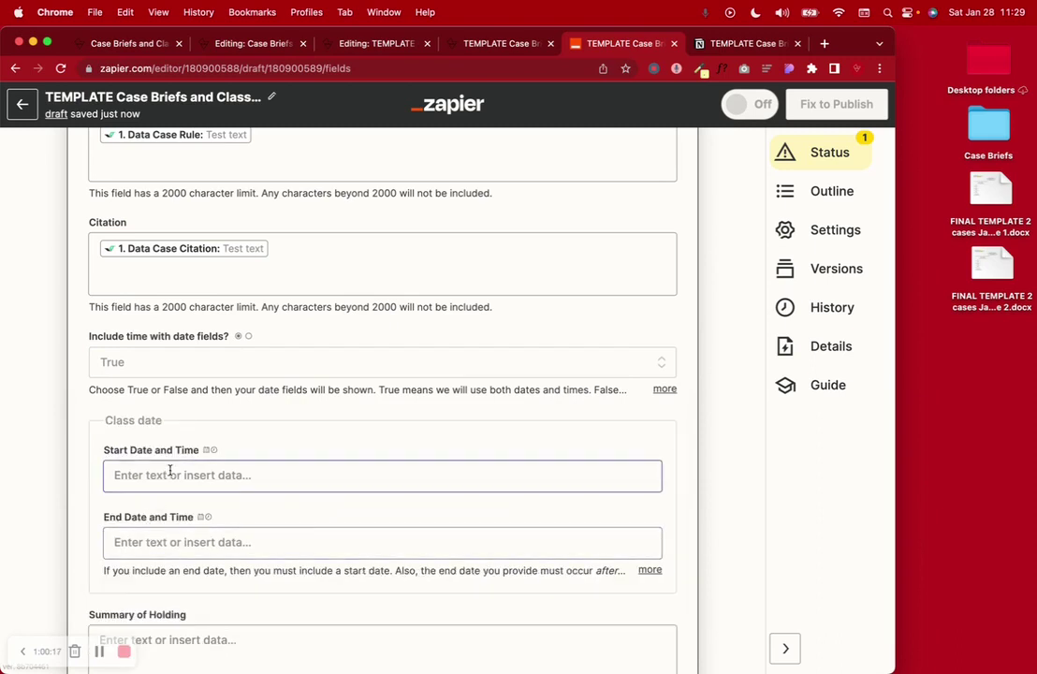
click(166, 477)
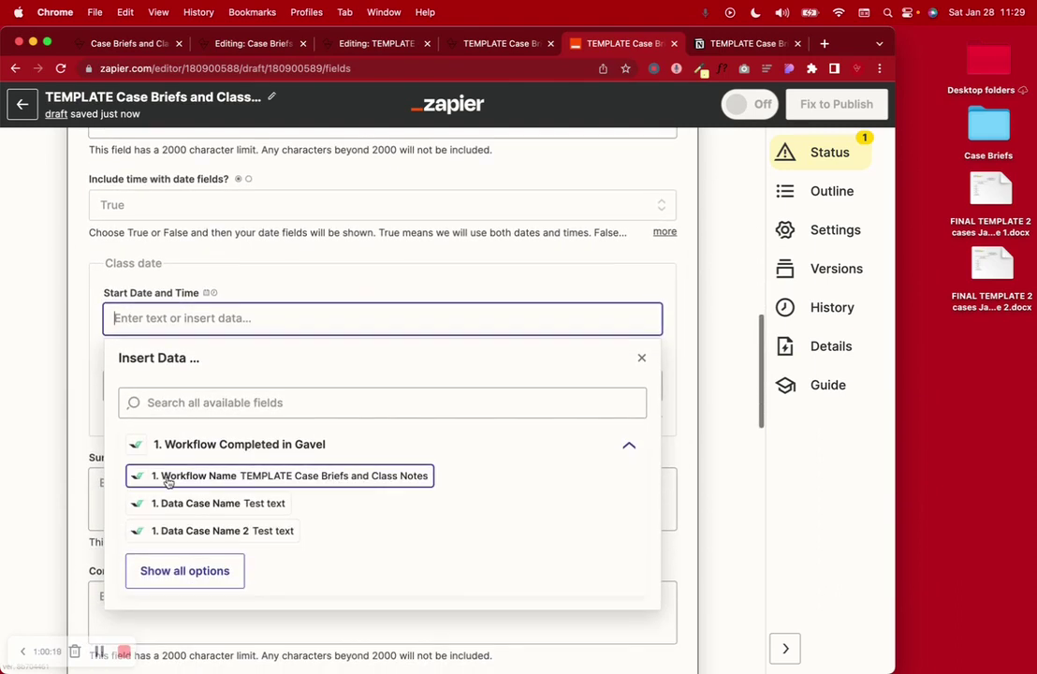
click(207, 402)
text(date)
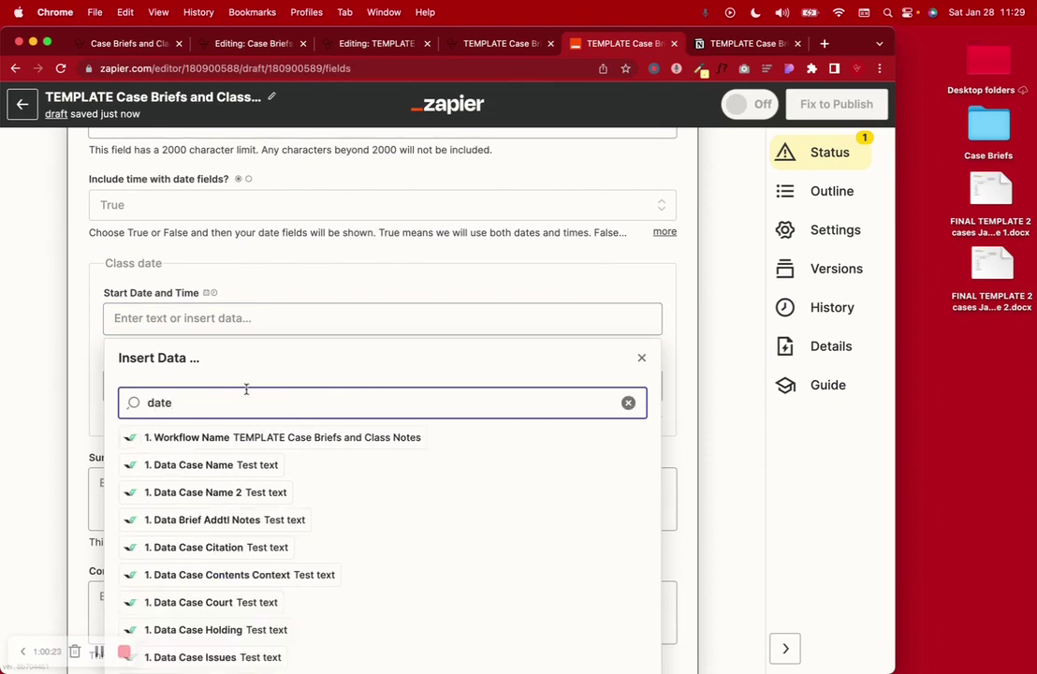
scroll(267, 463, down, 5)
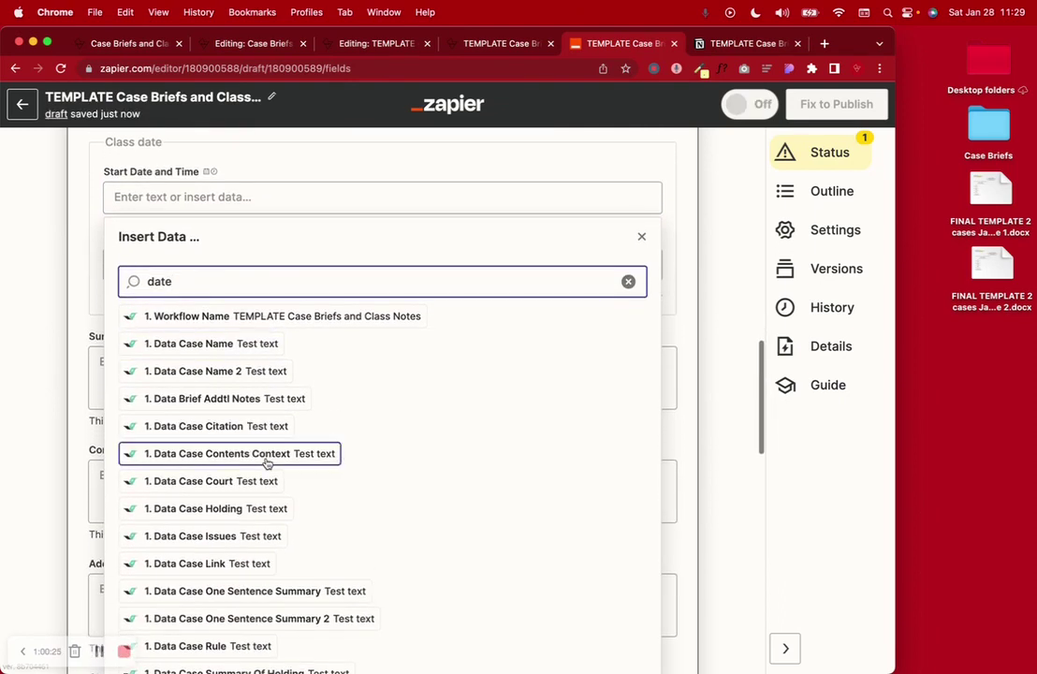
scroll(266, 463, down, 3)
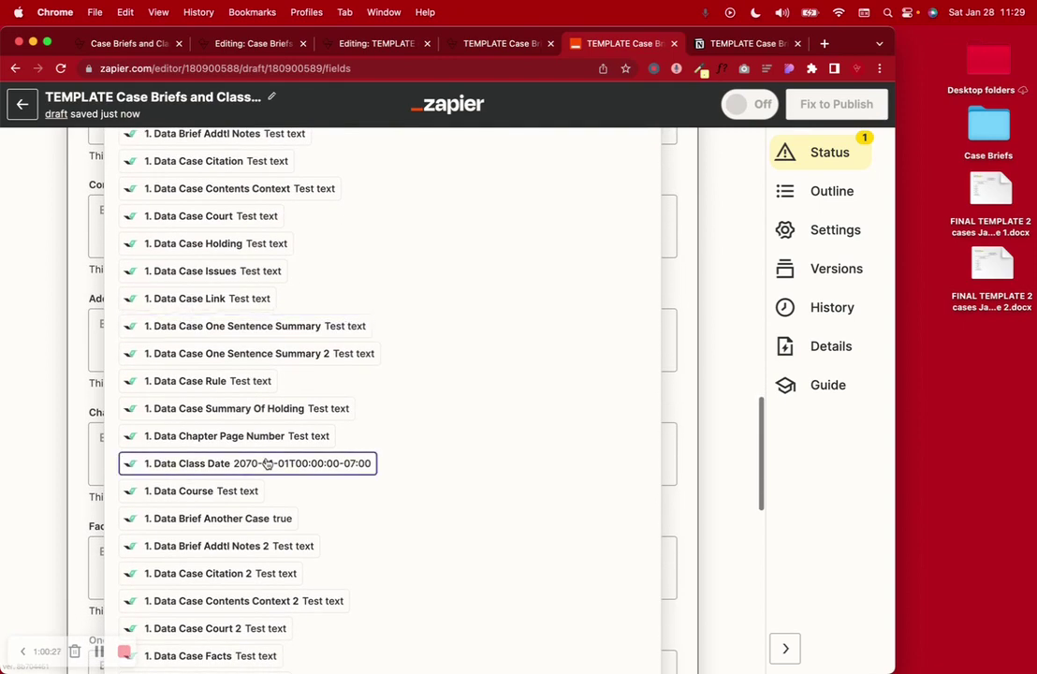
click(221, 465)
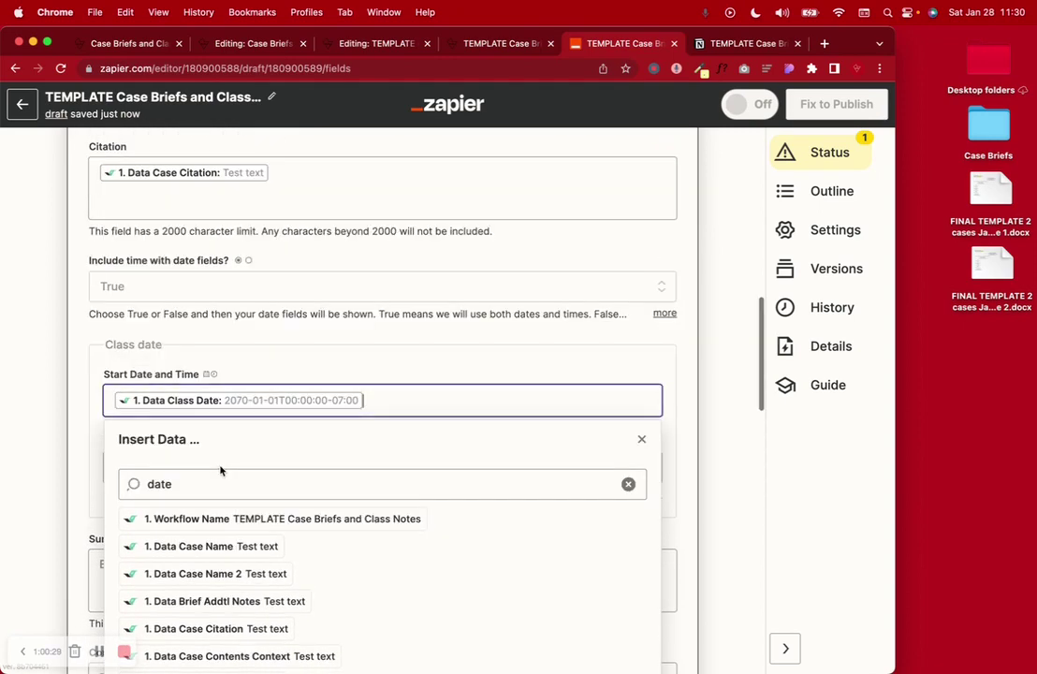
click(65, 378)
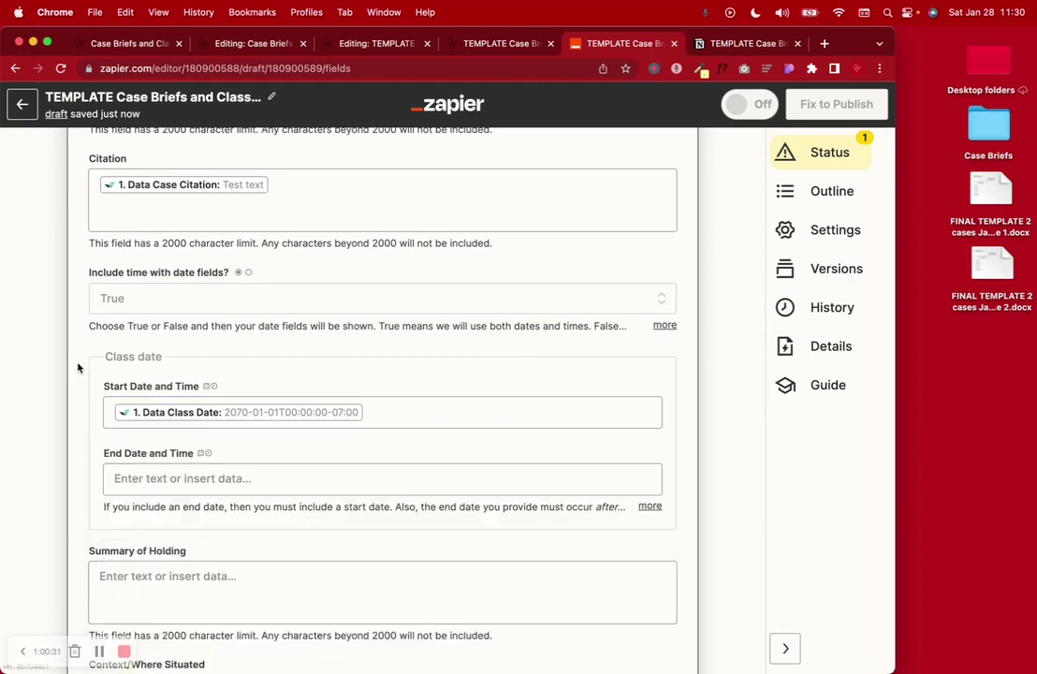
Step: Search the available Gavel fields for "hol" and map the Summary of Holding field to Data Case Summary Of Holding
scroll(79, 363, down, 6)
click(99, 313)
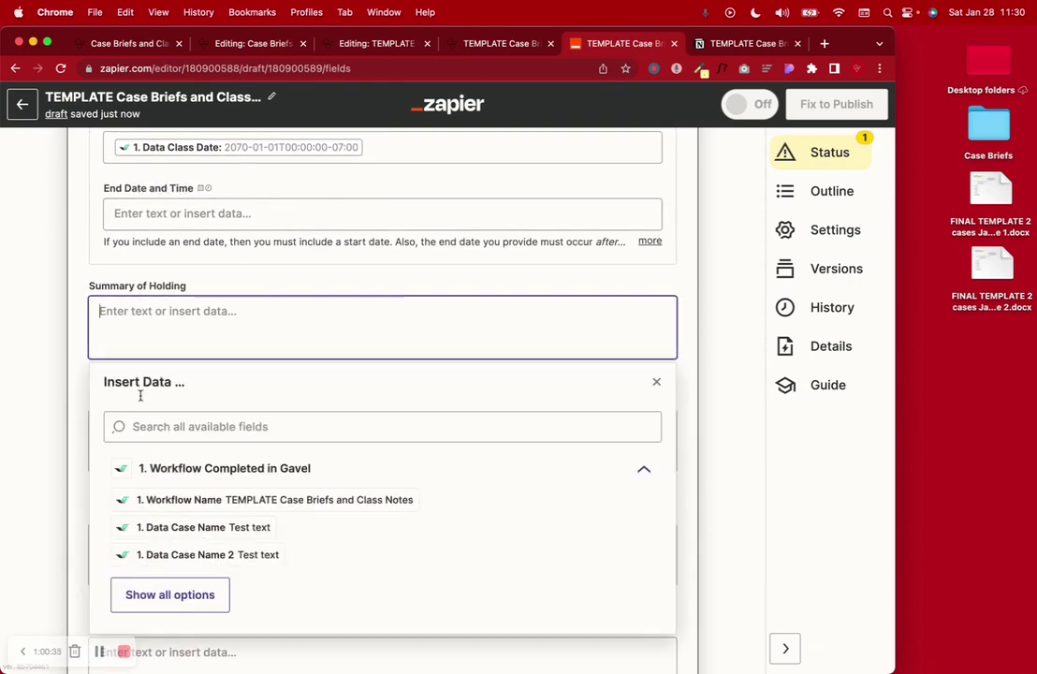
click(133, 426)
text(h)
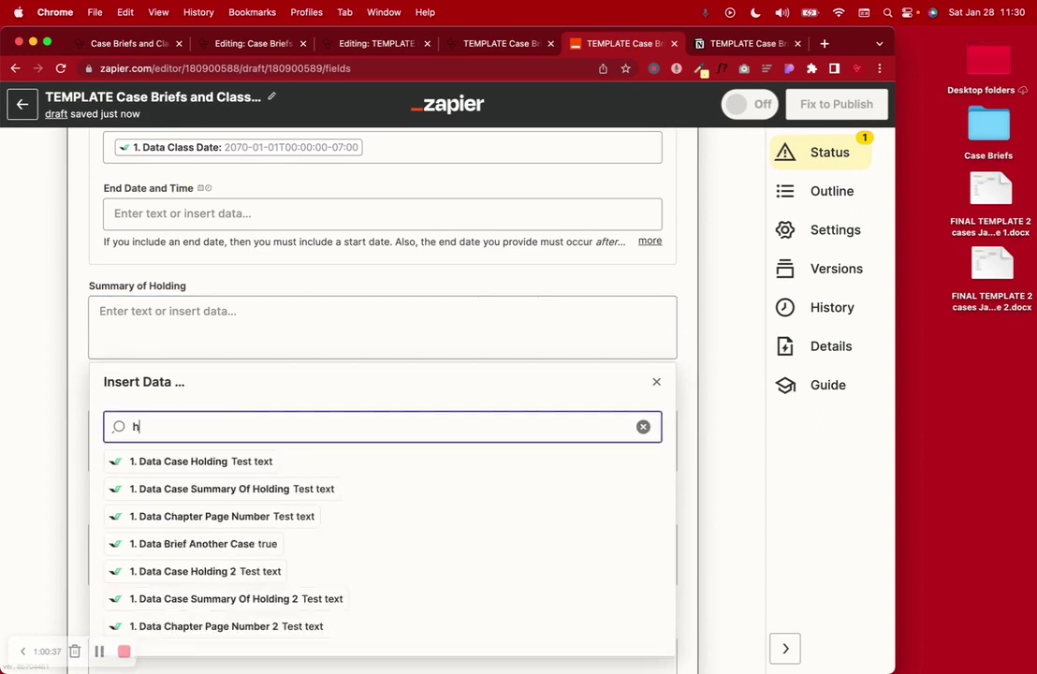
text(ol)
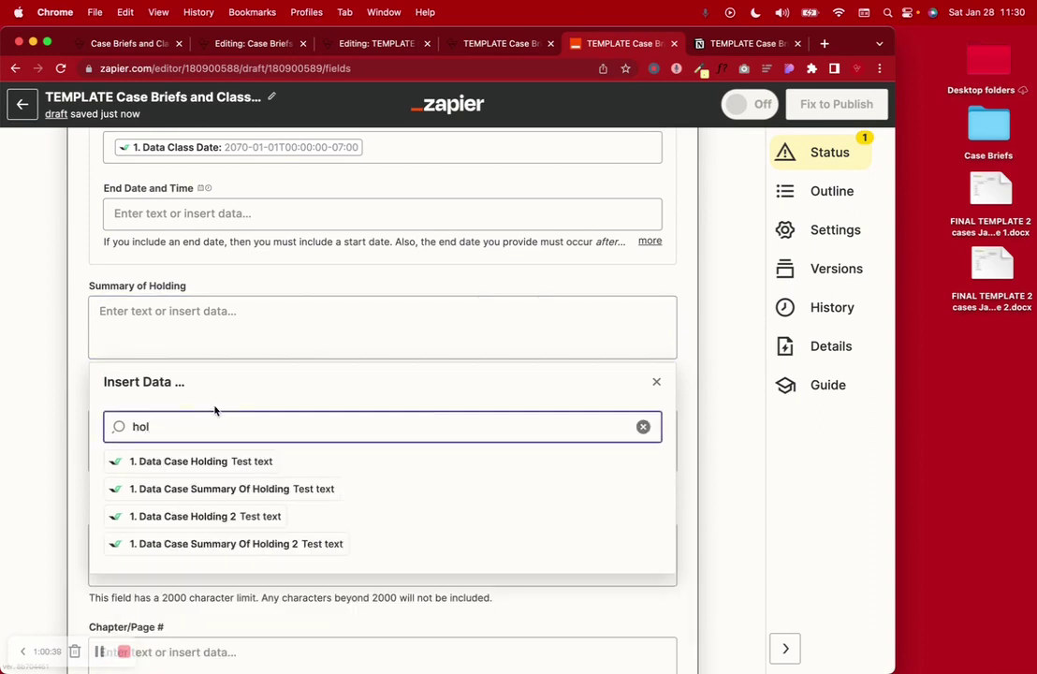
click(232, 493)
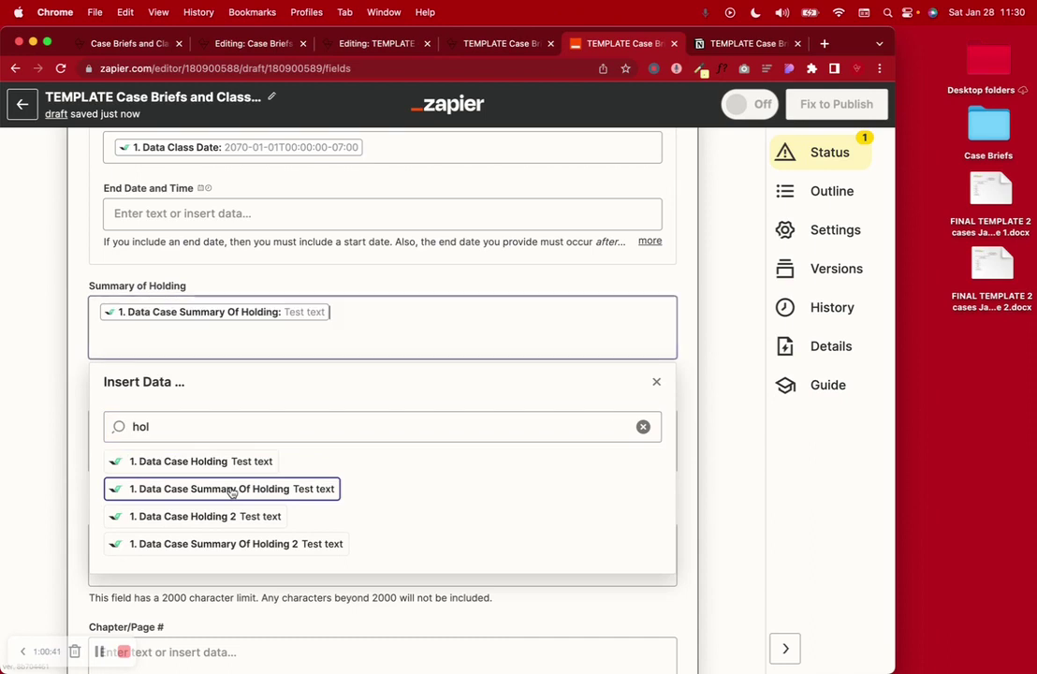
click(81, 328)
Step: Search the available Gavel fields for "conte" and map the Context/Where Situated field to Data Case Contents Context
scroll(82, 338, down, 3)
click(137, 300)
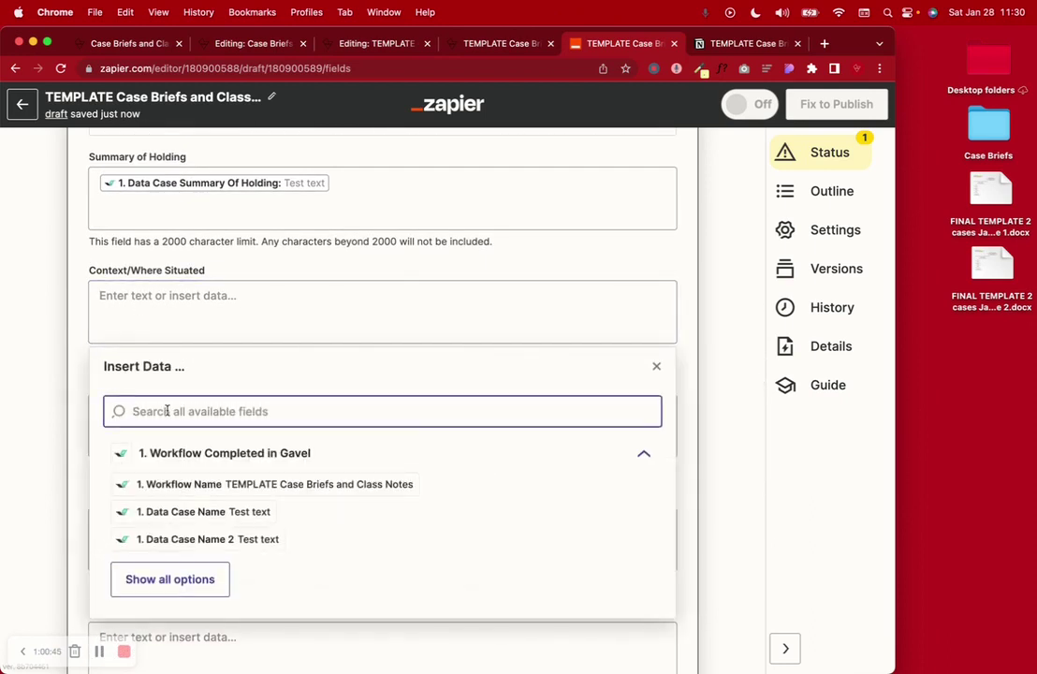
text(conte)
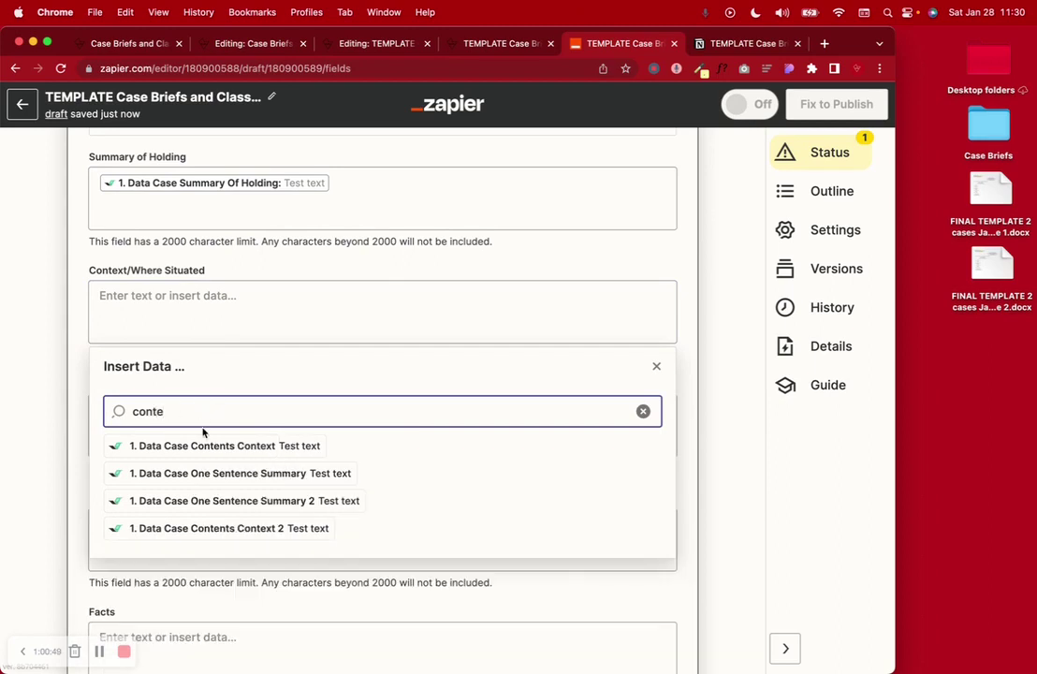
click(214, 450)
click(77, 338)
Step: Search the available Gavel fields for "notes" and map the Add'l Notes field to Data Brief Addtl Notes
scroll(78, 338, down, 2)
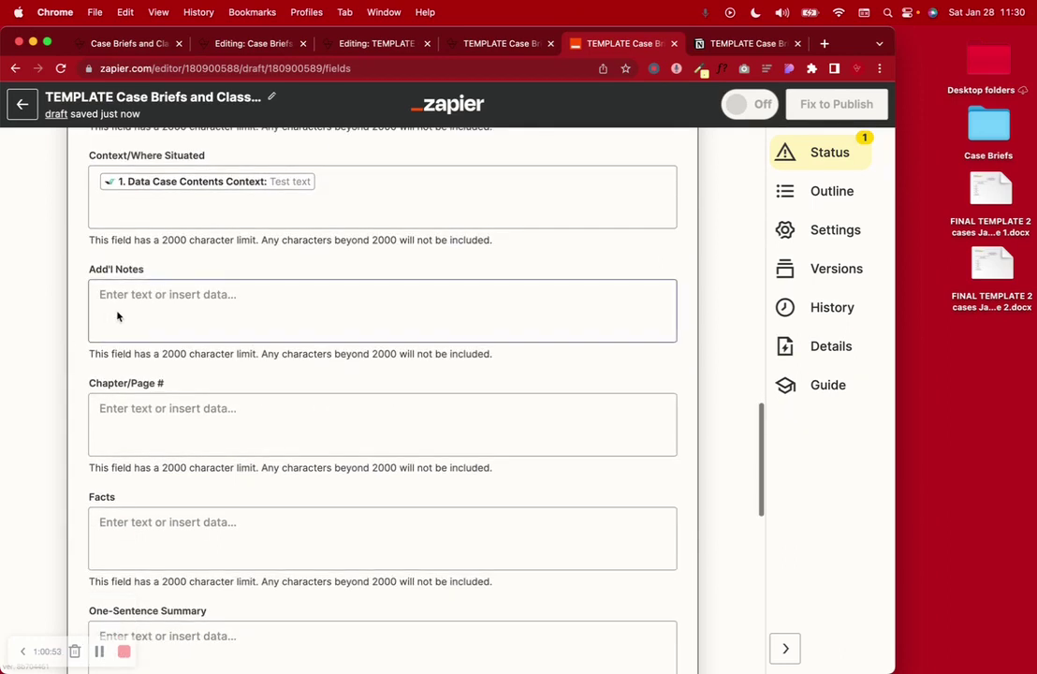
click(138, 322)
text(notes)
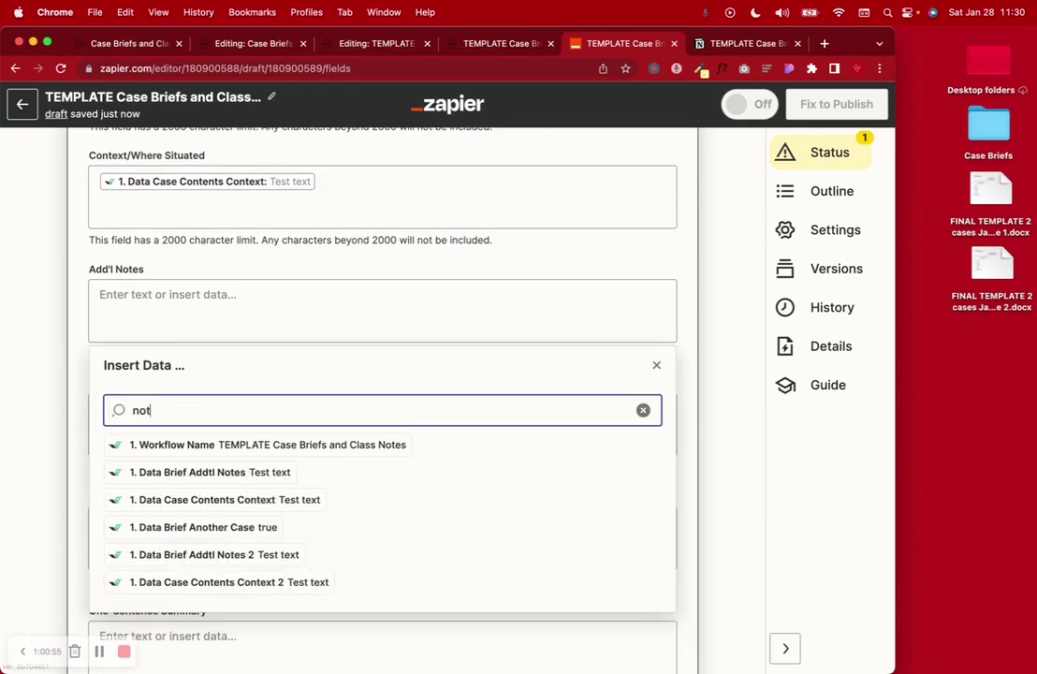
click(234, 473)
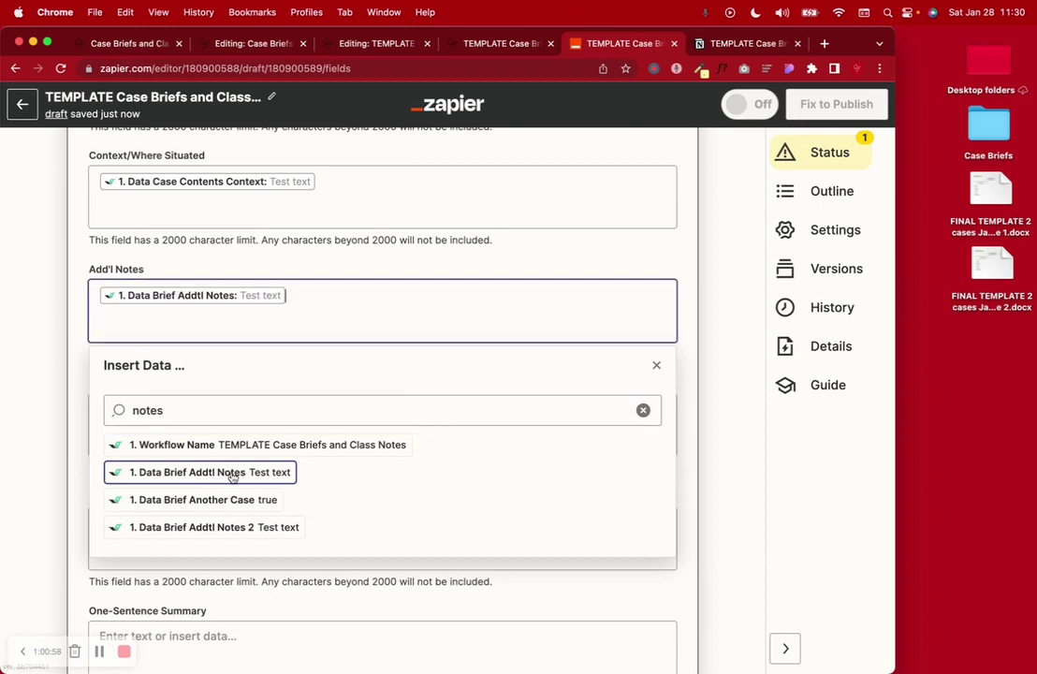
click(78, 332)
Step: Search the available Gavel fields for "chap" and map the Chapter/Page # field to Data Chapter Page Number
scroll(79, 333, down, 2)
click(128, 323)
click(134, 431)
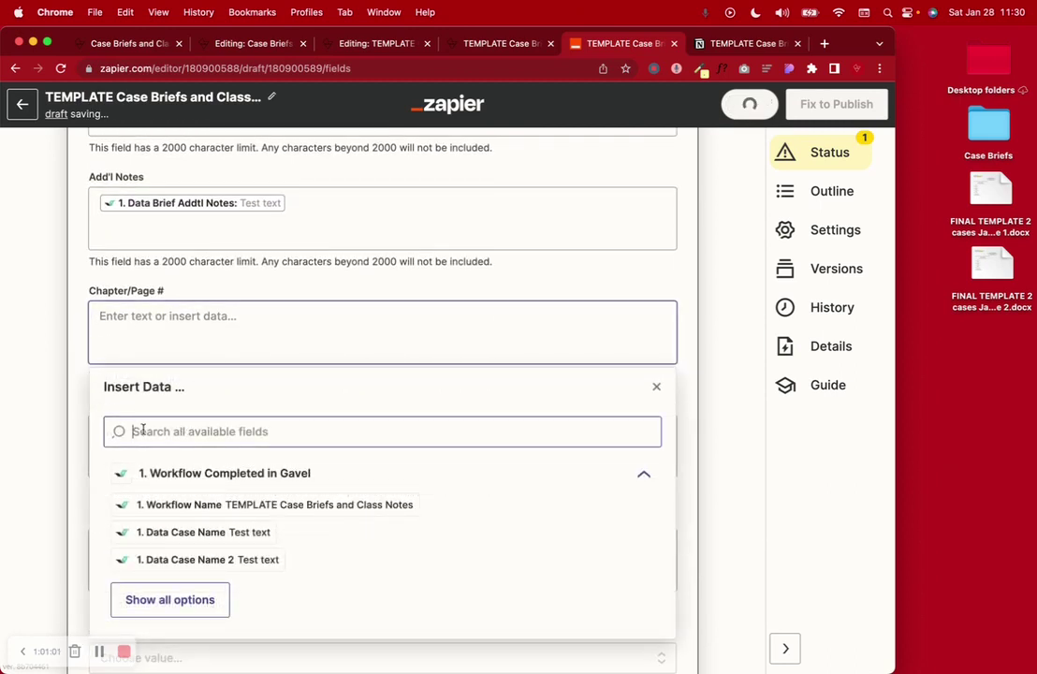
text(chap)
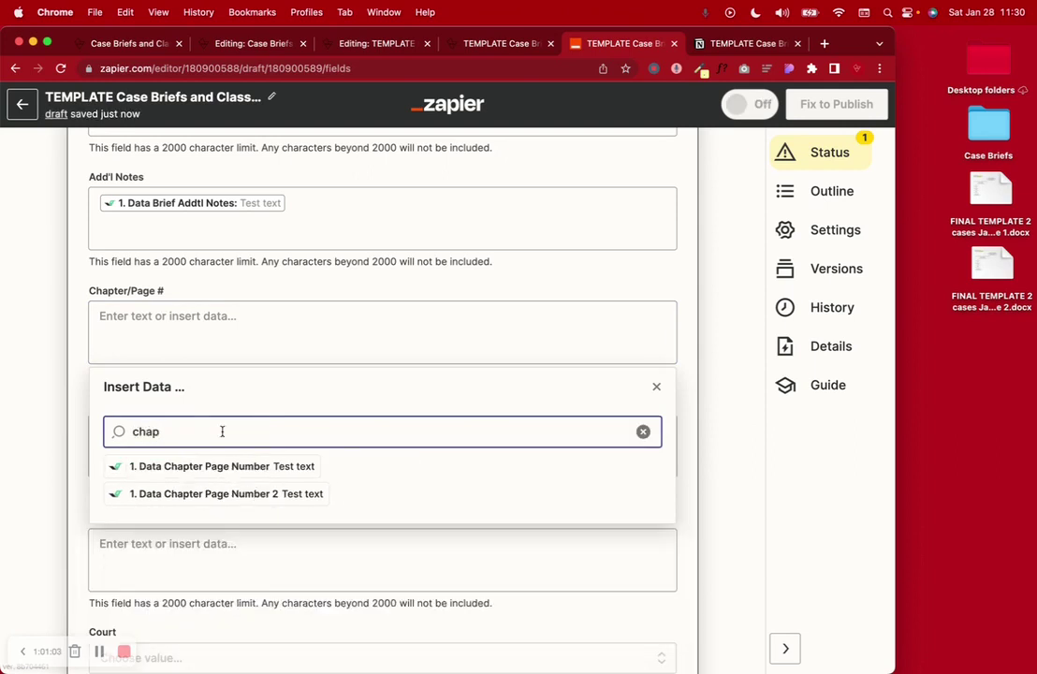
click(248, 465)
click(79, 386)
Step: Search the available Gavel fields for "fact" and map the Facts field to Data Case Facts
scroll(75, 387, down, 2)
click(127, 376)
text(fact)
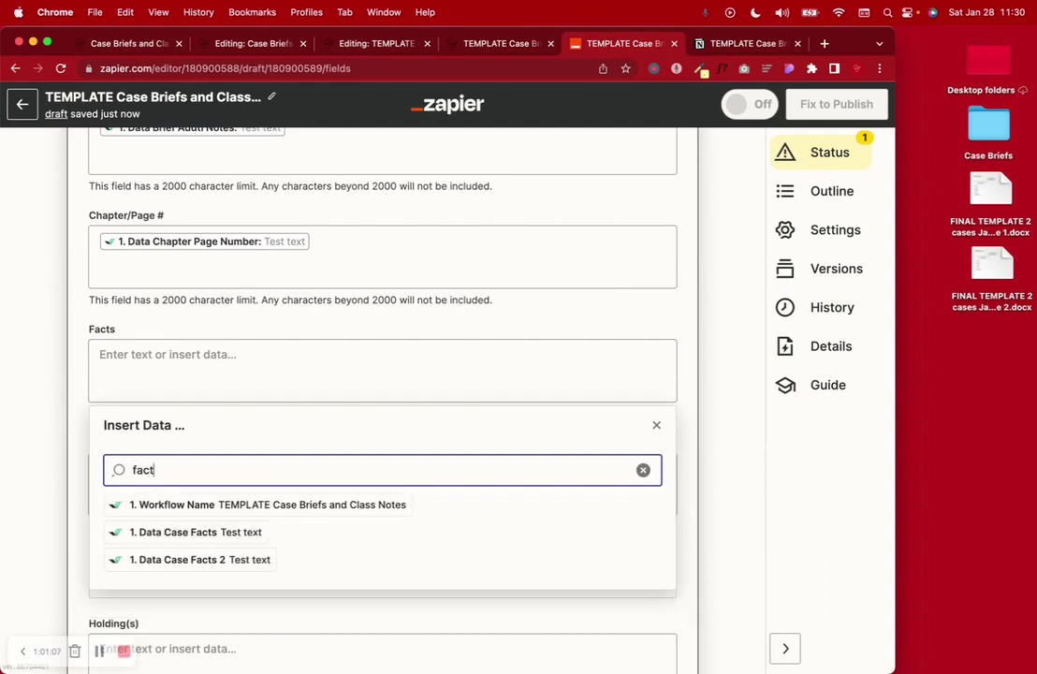
click(183, 533)
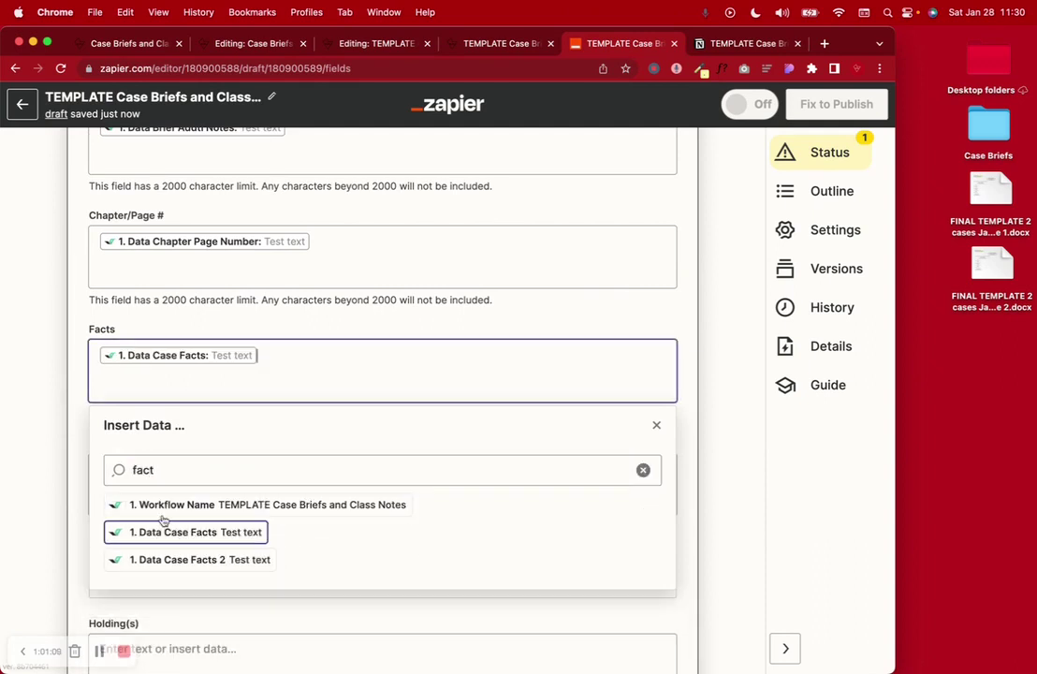
Step: Search the available Gavel fields for "one" and map the One-Sentence Summary field to Data Case One Sentence Summary
scroll(78, 403, down, 4)
click(123, 322)
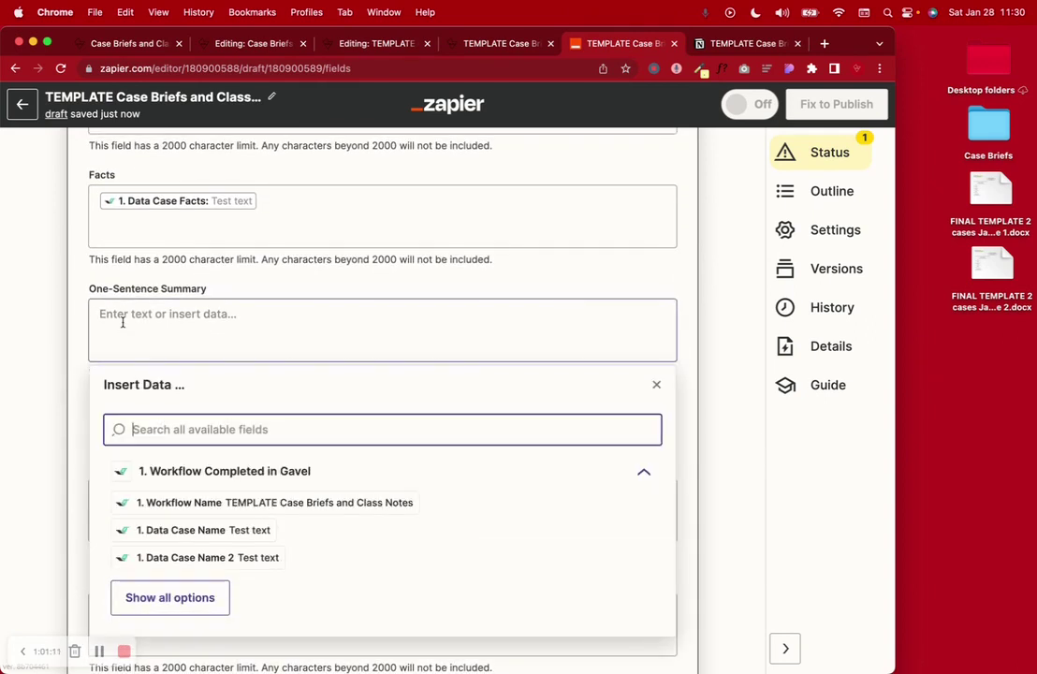
click(140, 423)
text(one)
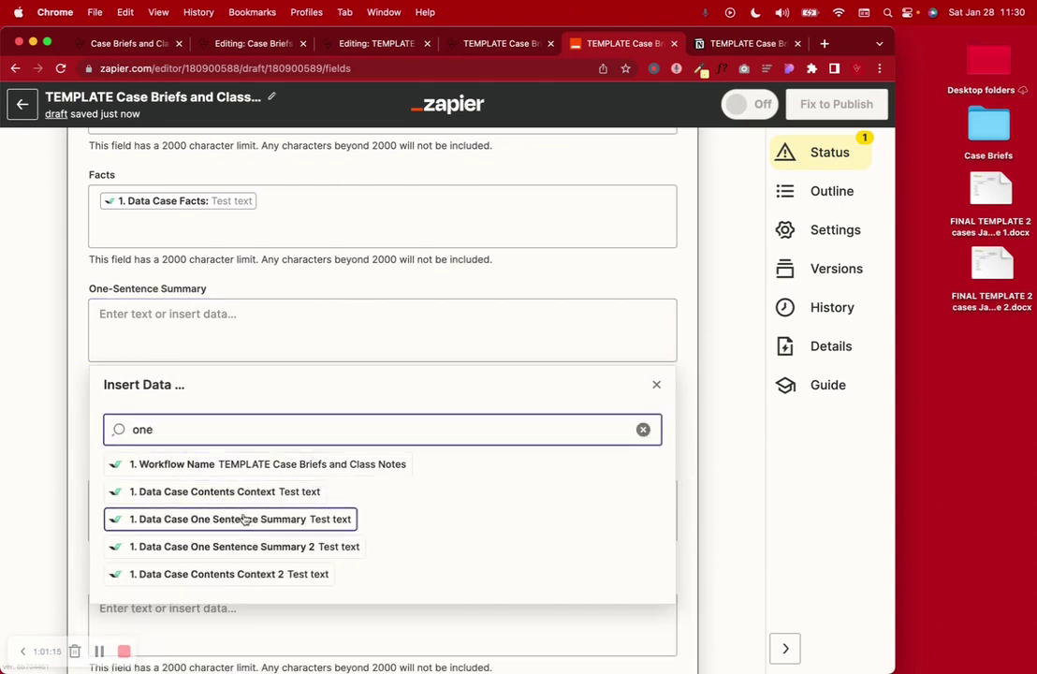
click(241, 518)
click(76, 371)
Step: Search the custom values for "court" and map the Court field to Data Case Court
scroll(77, 371, down, 2)
click(108, 338)
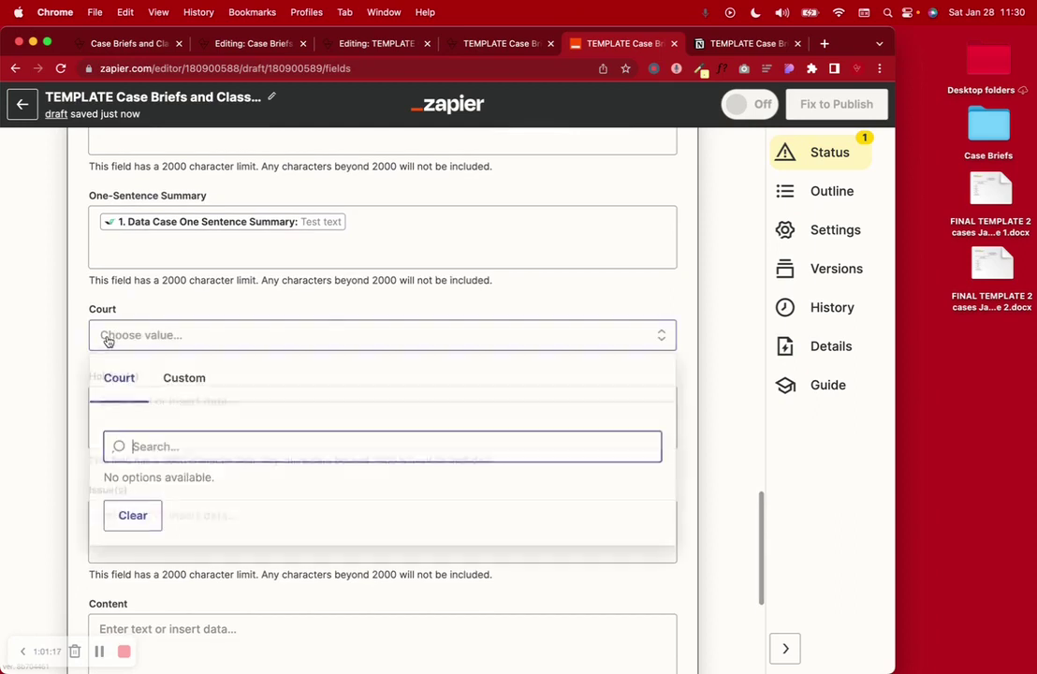
click(182, 377)
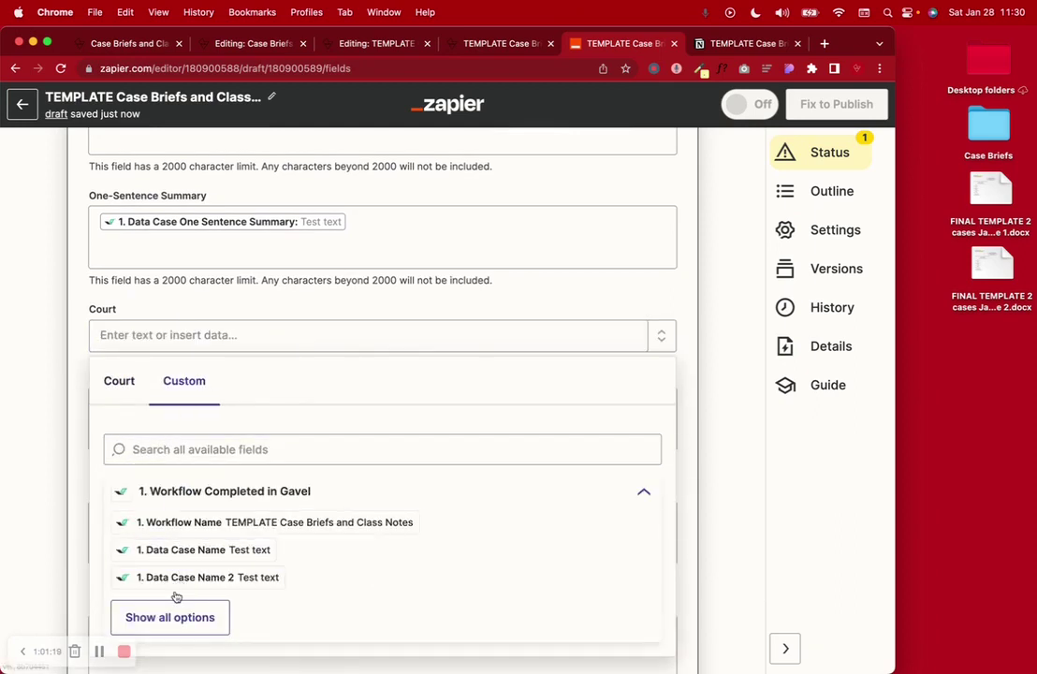
click(140, 449)
text(court)
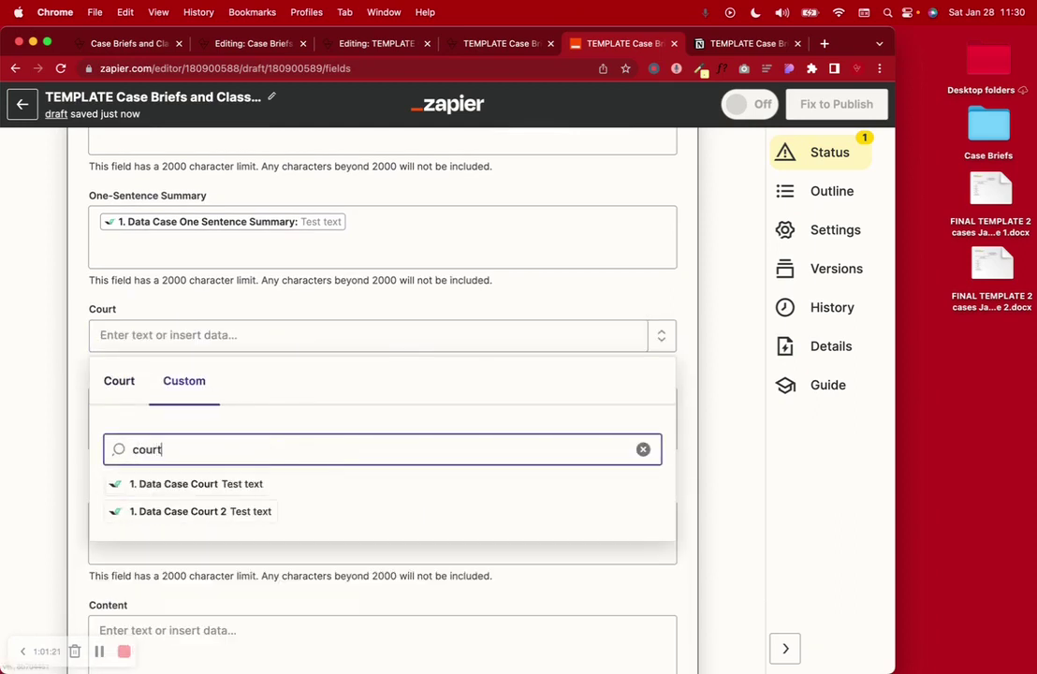
click(187, 484)
click(74, 366)
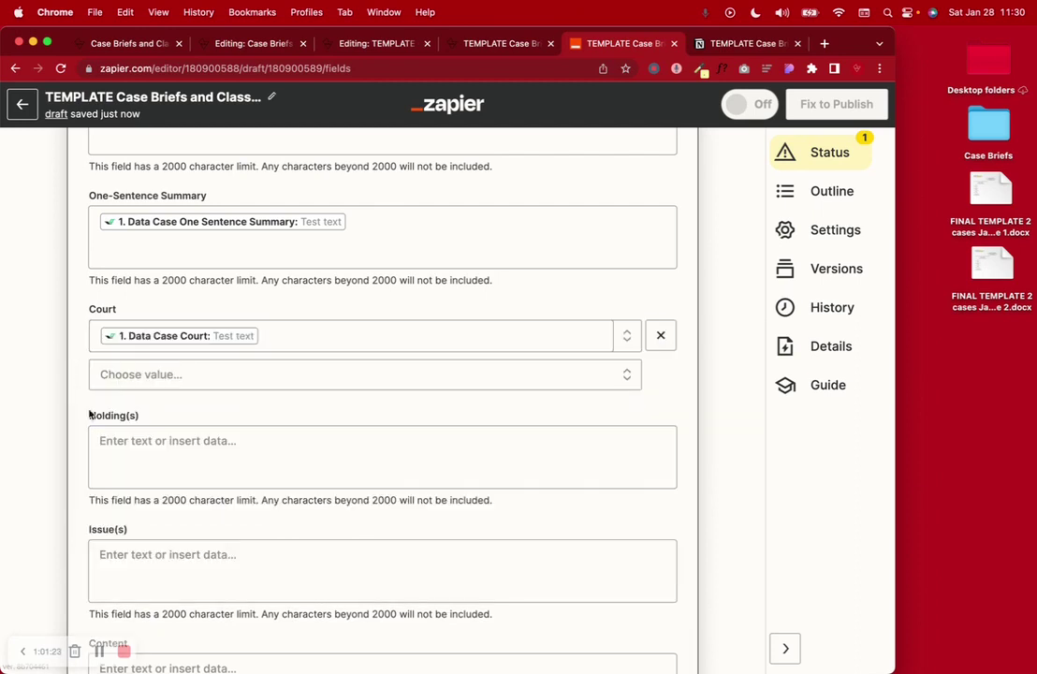
Step: Search the available Gavel fields for "holding" and map the Holding(s) field to Data Case Holding
scroll(94, 426, down, 3)
click(102, 279)
click(153, 383)
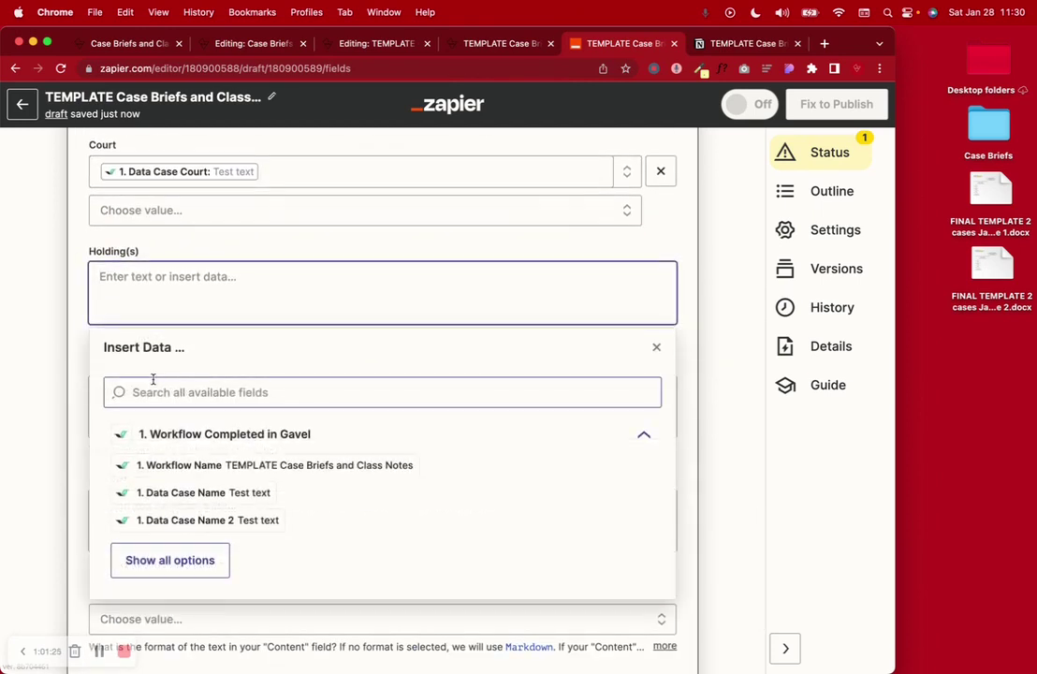
text(holding)
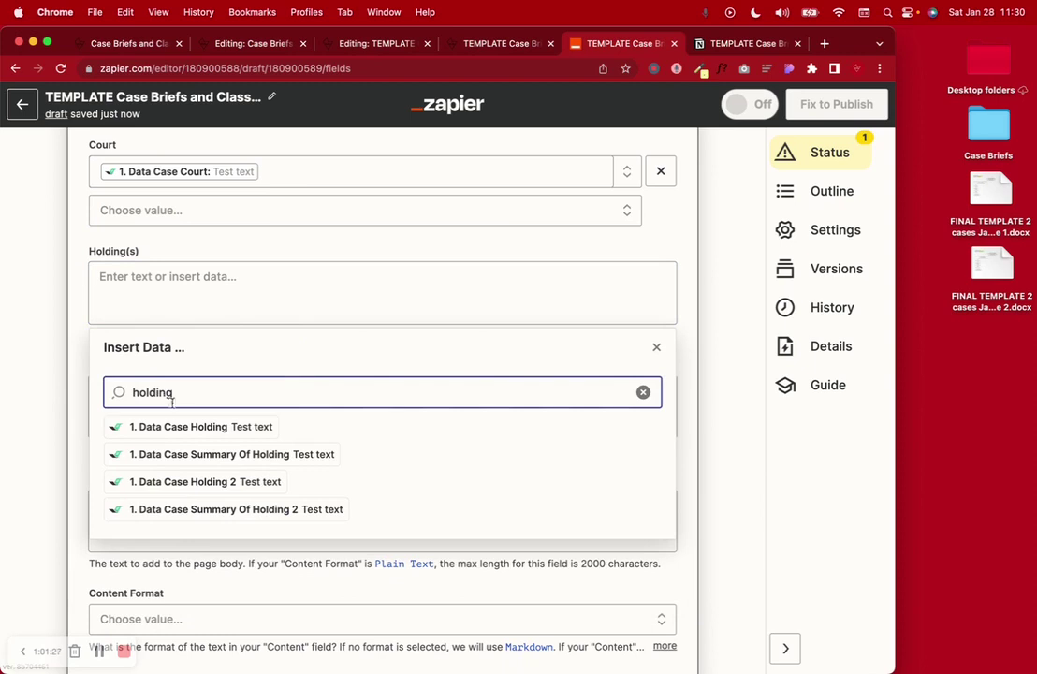
click(187, 428)
click(77, 350)
Step: Search the available Gavel fields for "iss" and map the Issue(s) field to Data Case Issues
scroll(103, 337, down, 2)
click(117, 325)
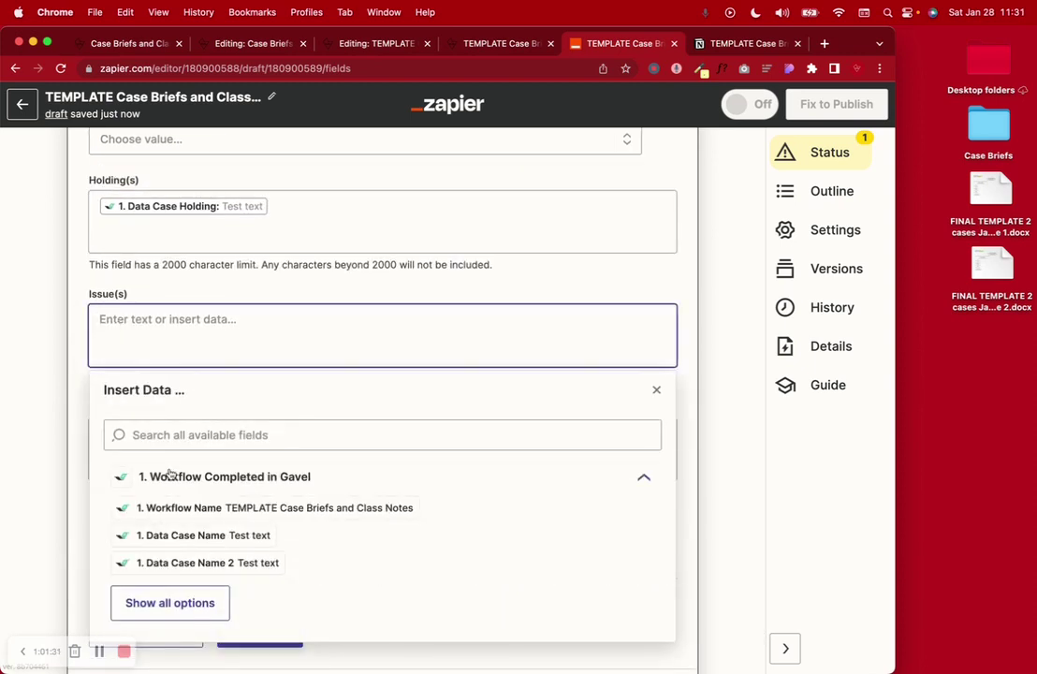
click(173, 435)
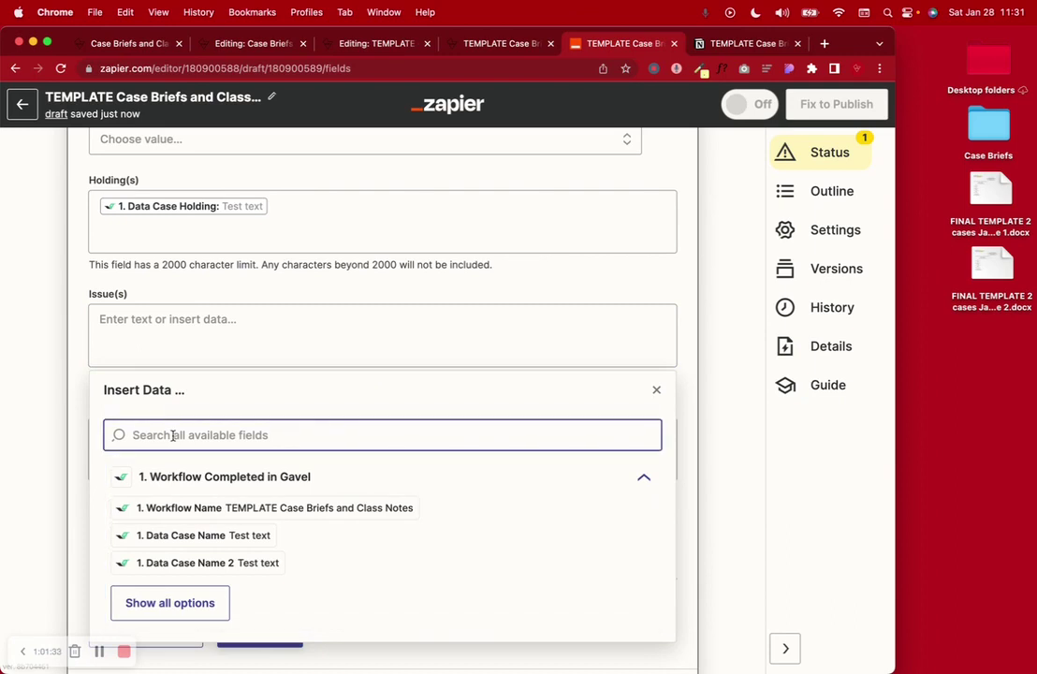
text(iss)
click(213, 497)
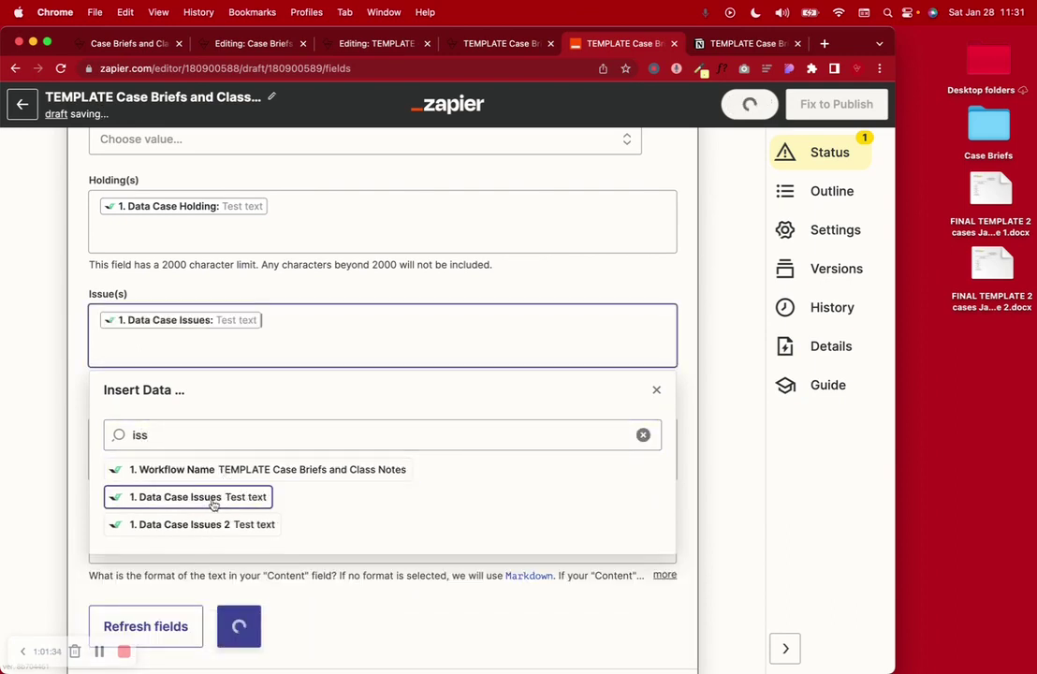
click(66, 332)
click(100, 432)
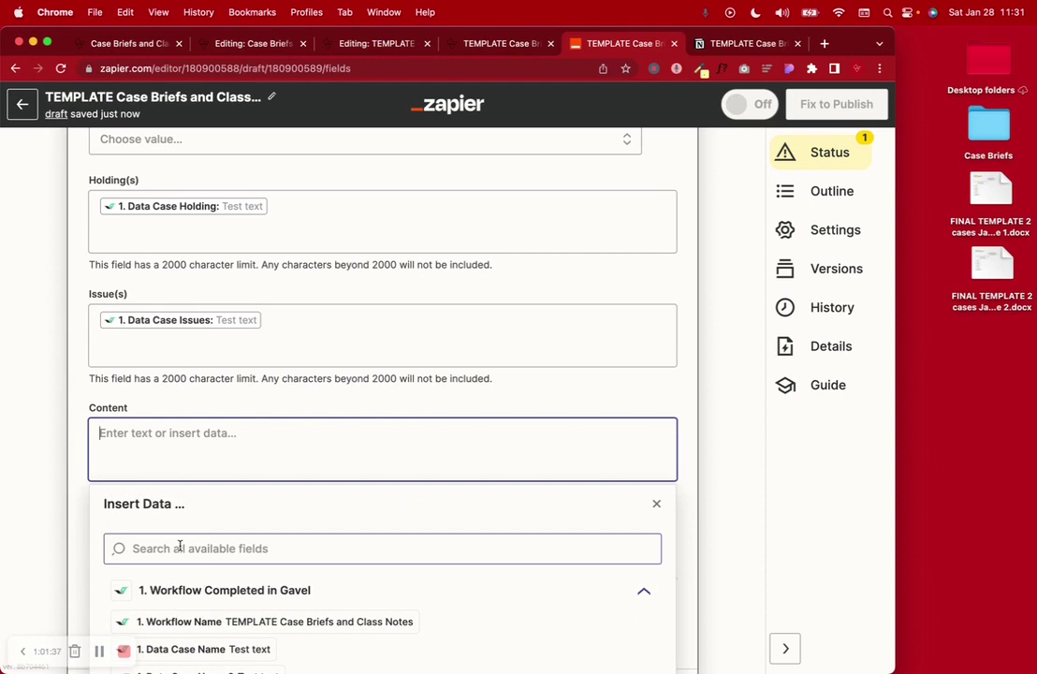
scroll(180, 545, down, 2)
click(81, 320)
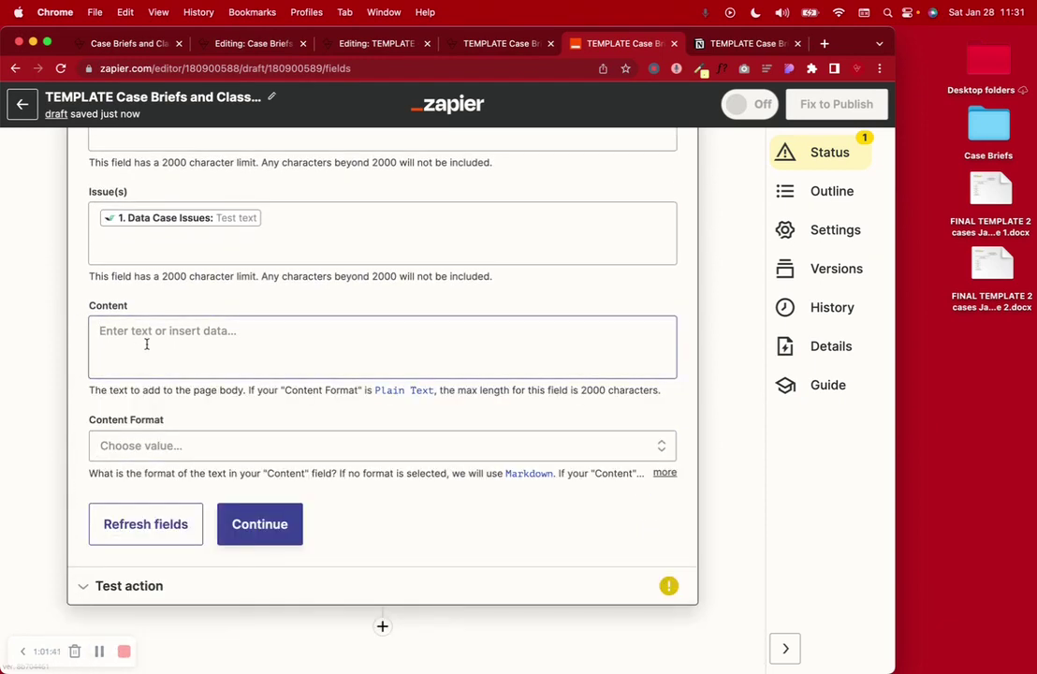
Step: Check the page body of the Test Case 1 entry in Notion and enter "Class Notes:" as the Content in Zapier
click(739, 43)
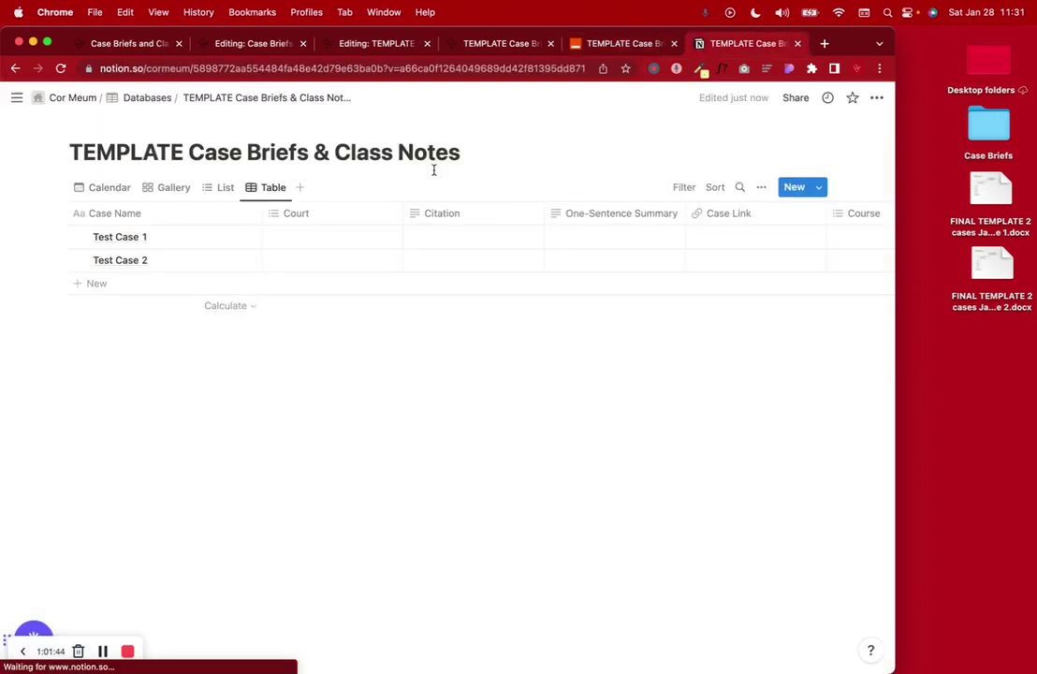
click(229, 237)
scroll(625, 424, down, 5)
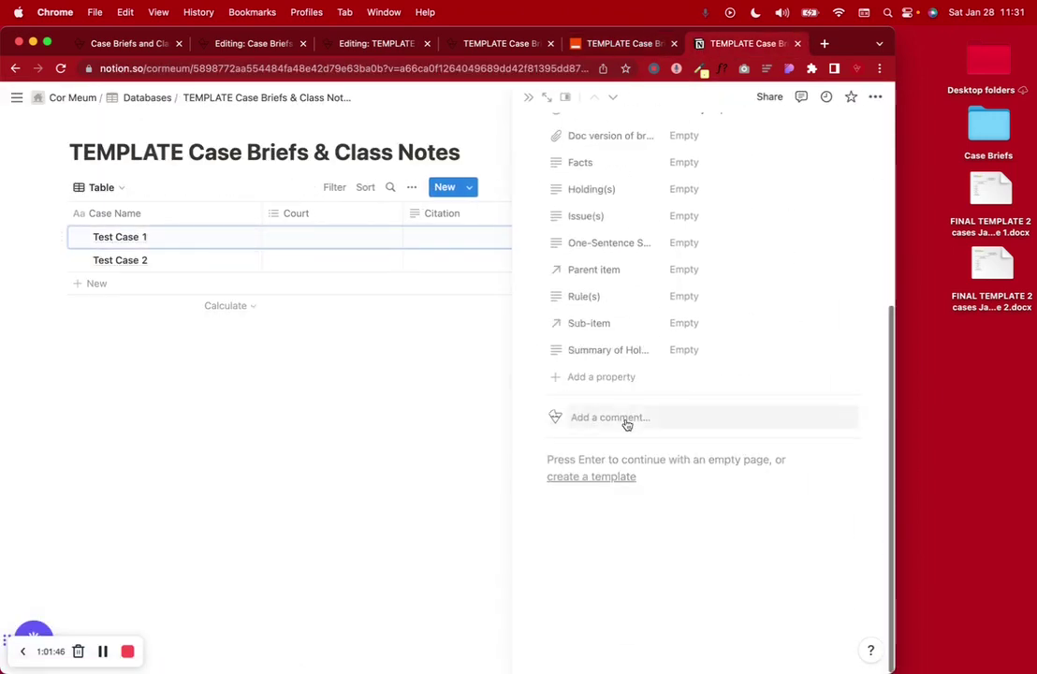
click(580, 460)
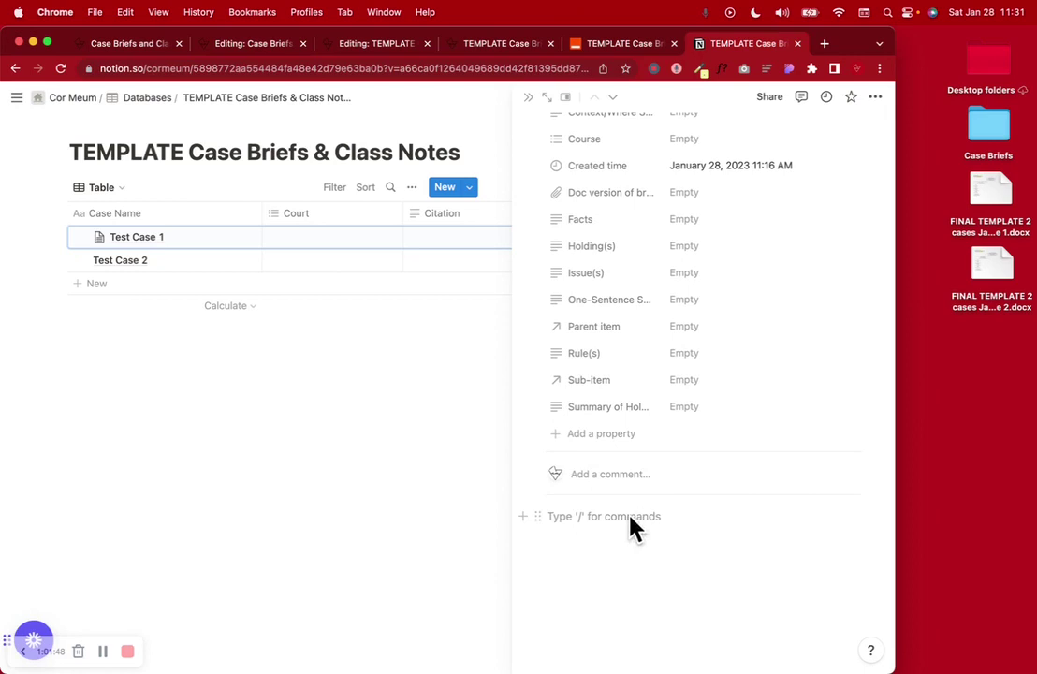
click(626, 43)
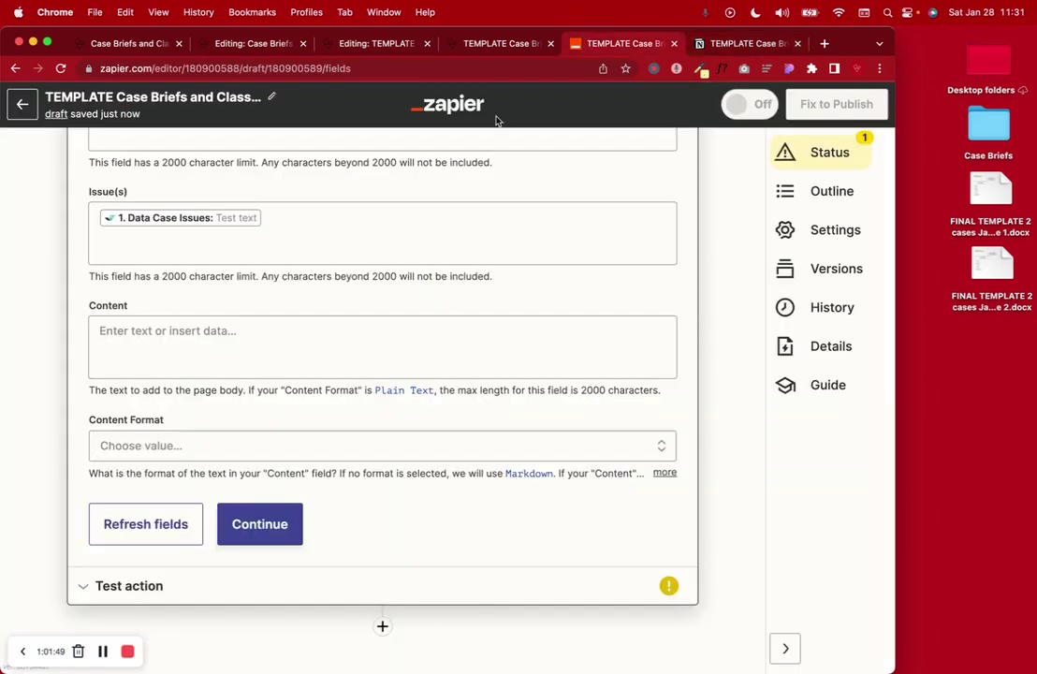
click(109, 339)
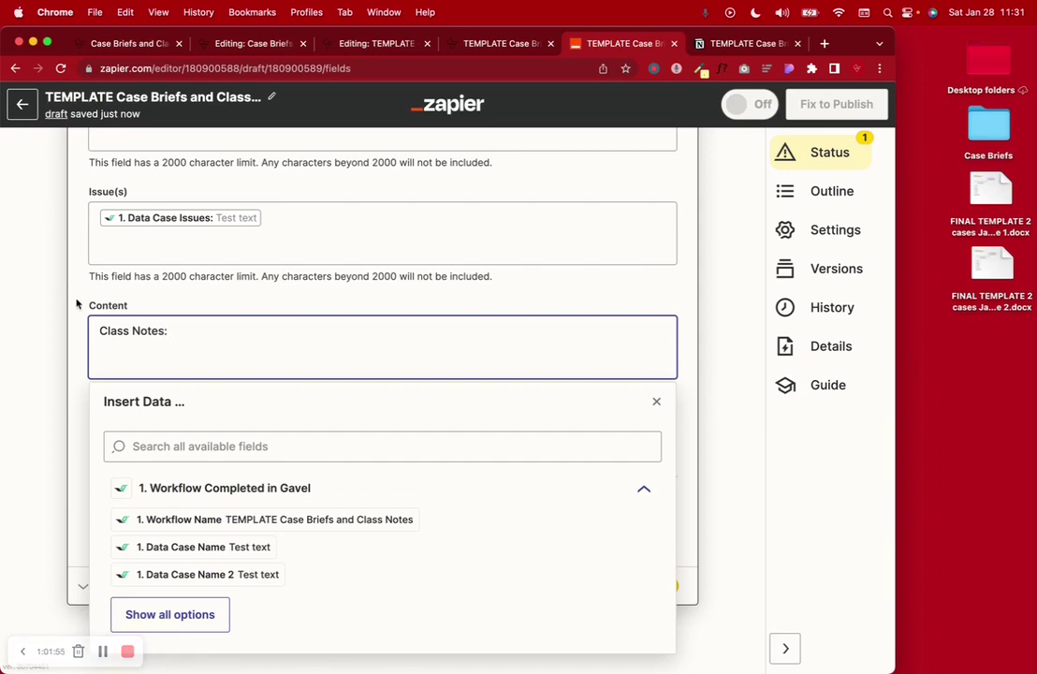
Step: Switch to Notion, open Test Case 1 as a full page, and examine its properties and body area
click(711, 43)
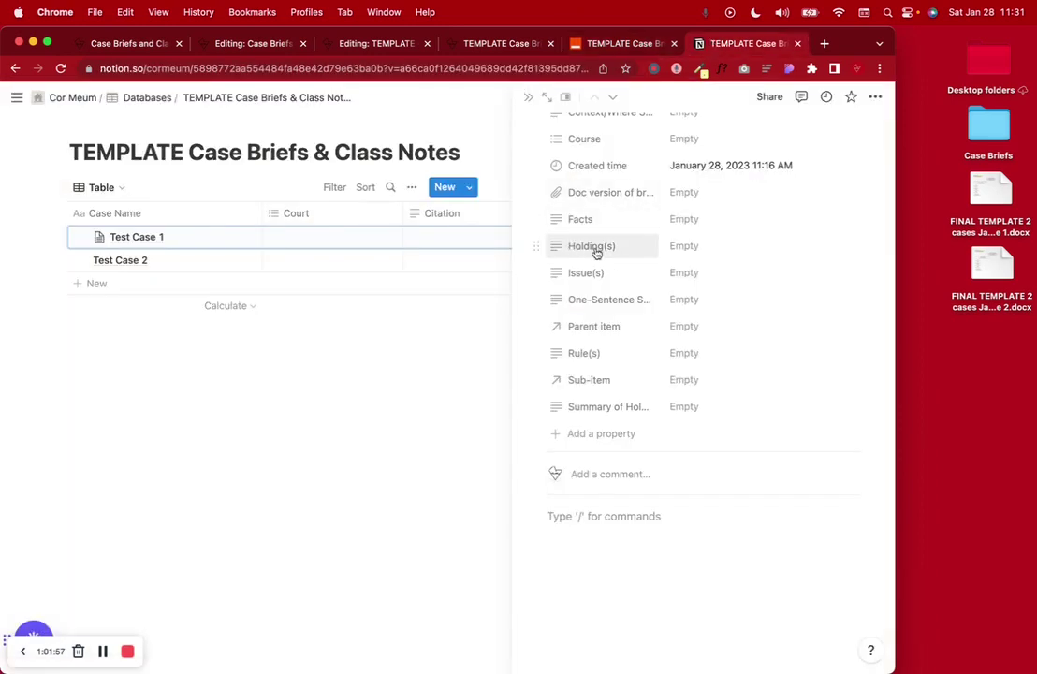
scroll(595, 253, up, 5)
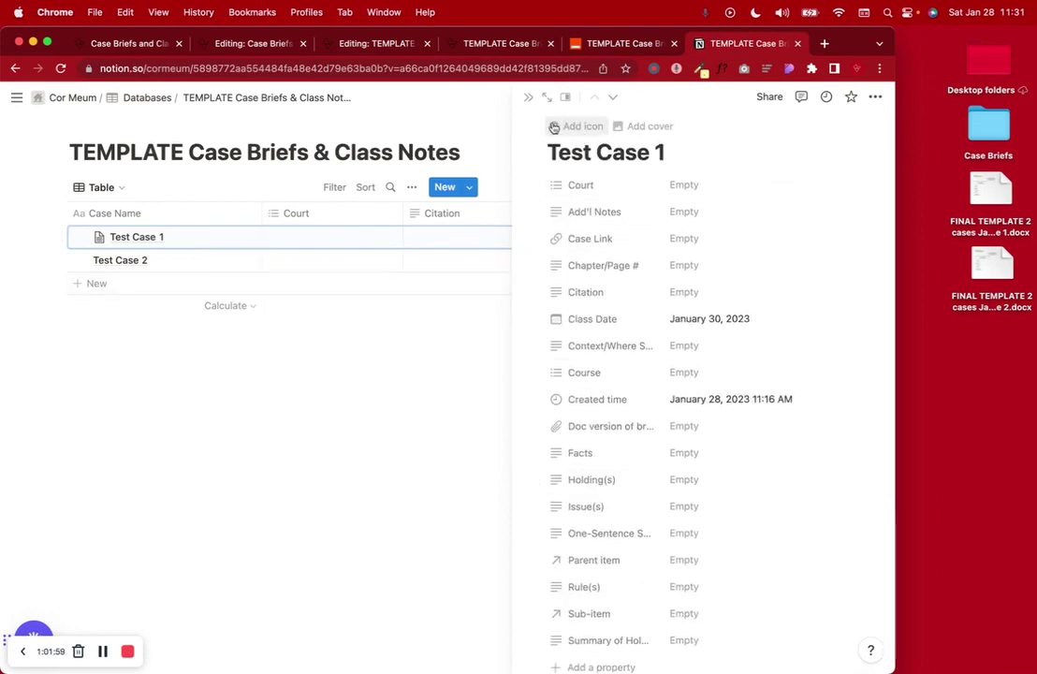
click(547, 97)
scroll(454, 400, down, 5)
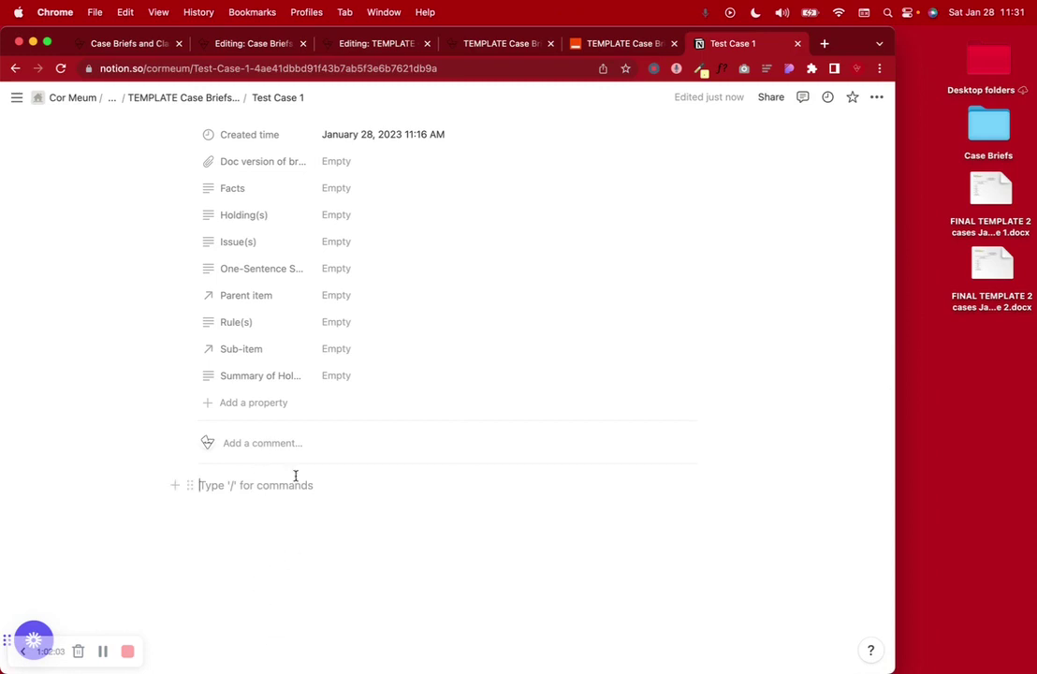
scroll(291, 468, up, 5)
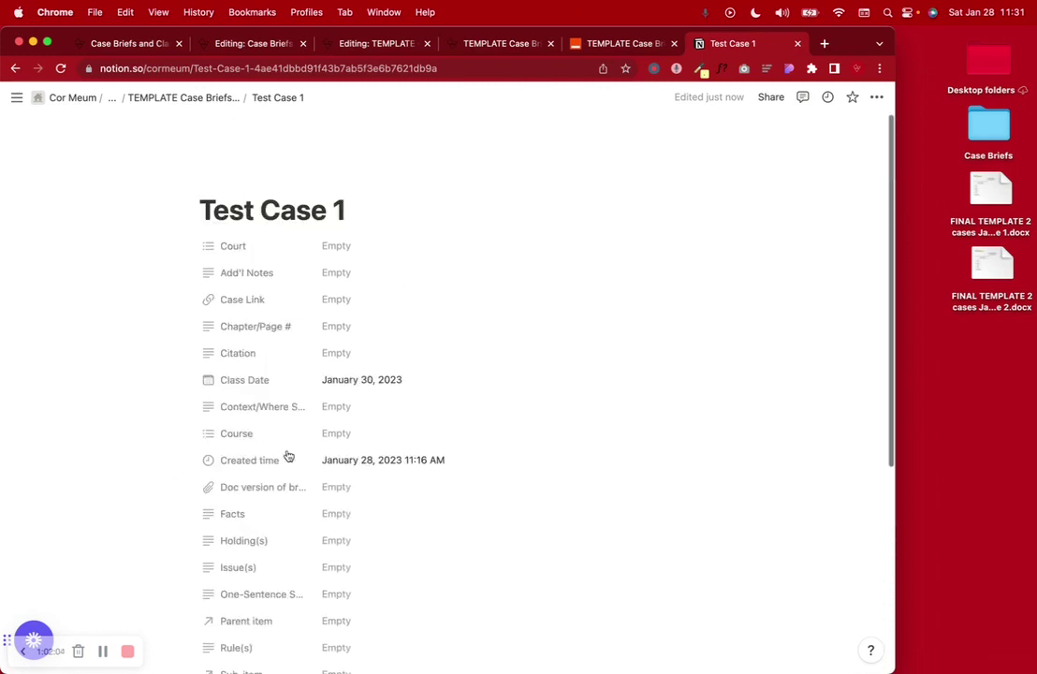
double_click(894, 34)
Step: Switch back to Zapier and view the Content Format options without choosing one
click(695, 43)
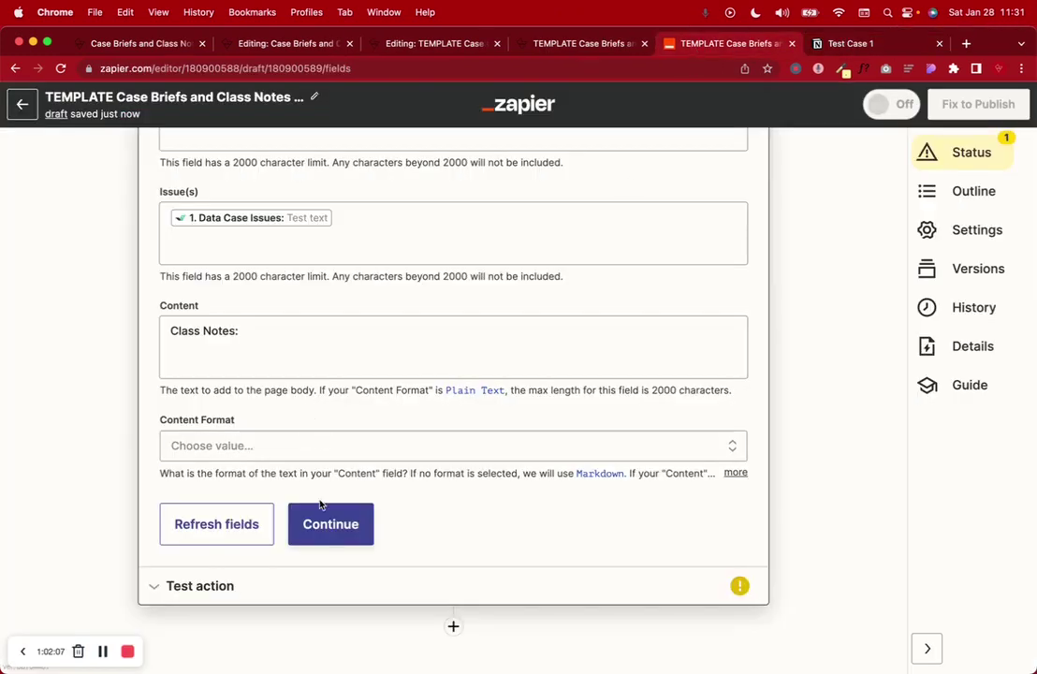
click(254, 446)
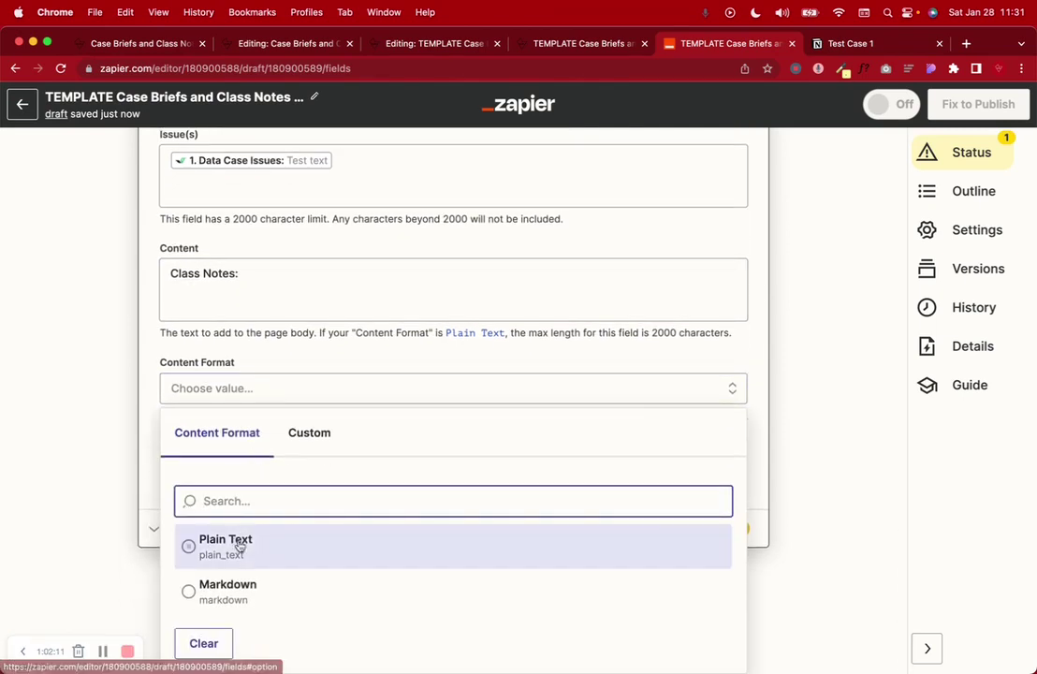
click(152, 344)
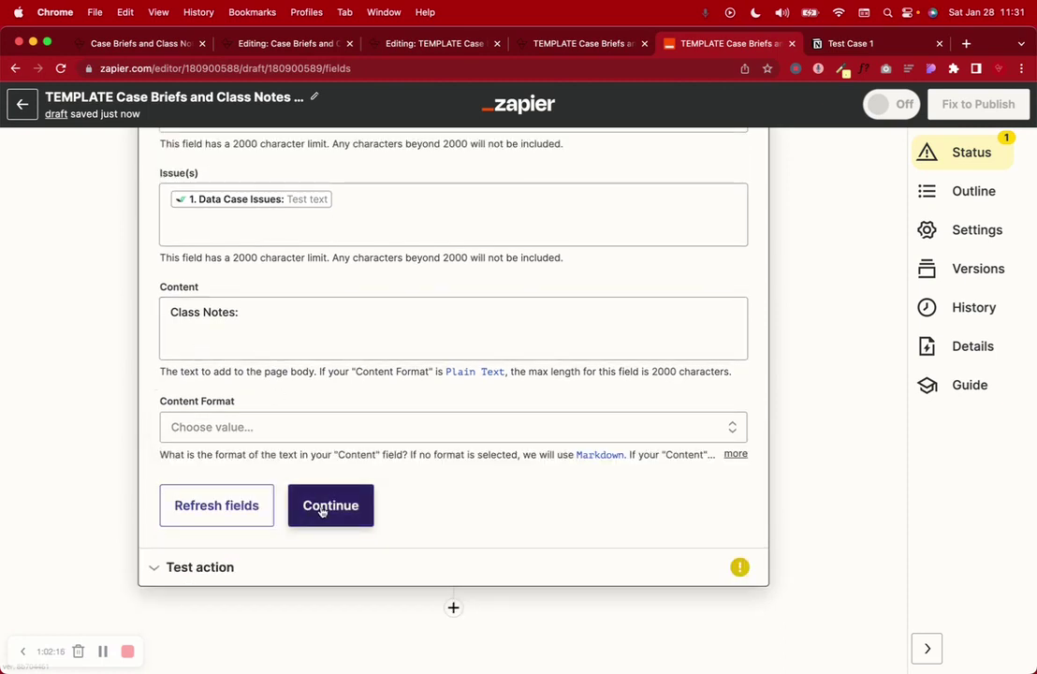
Step: Review the Notion action's field mappings from Issue(s) back up to Class date and Citation
scroll(321, 510, up, 5)
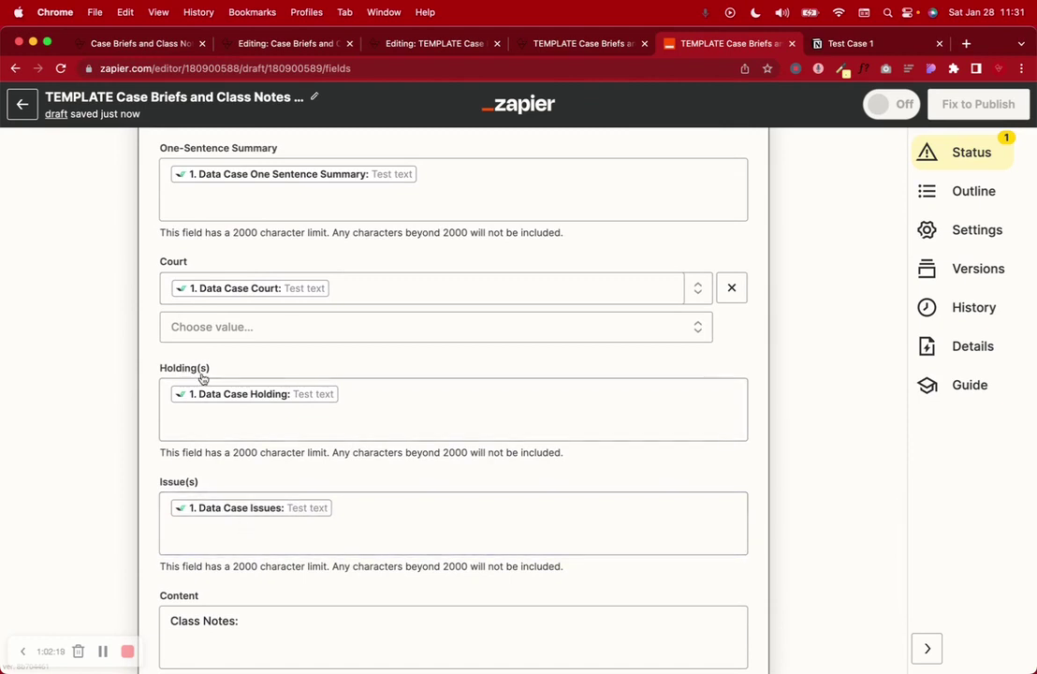
scroll(201, 375, up, 2)
scroll(226, 412, up, 4)
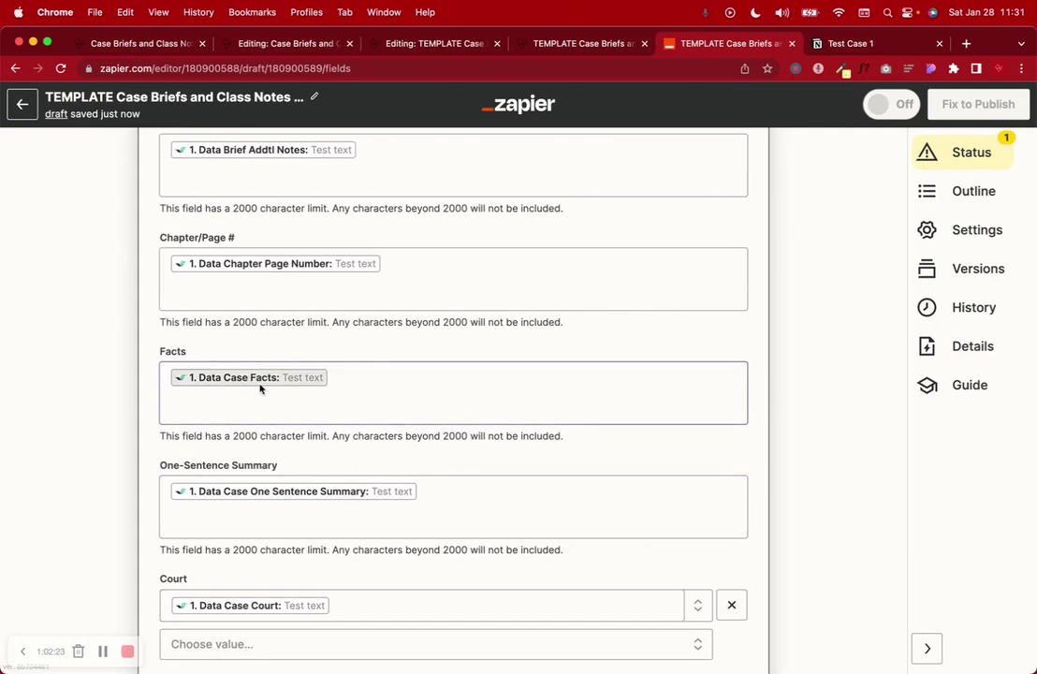
scroll(261, 387, up, 5)
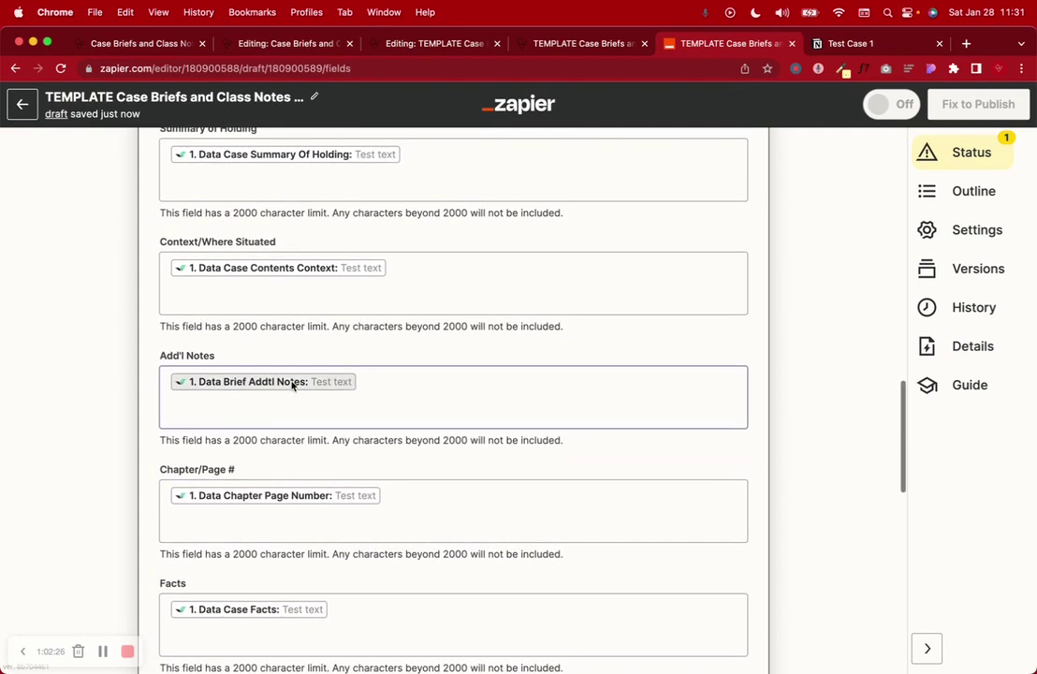
scroll(273, 387, up, 2)
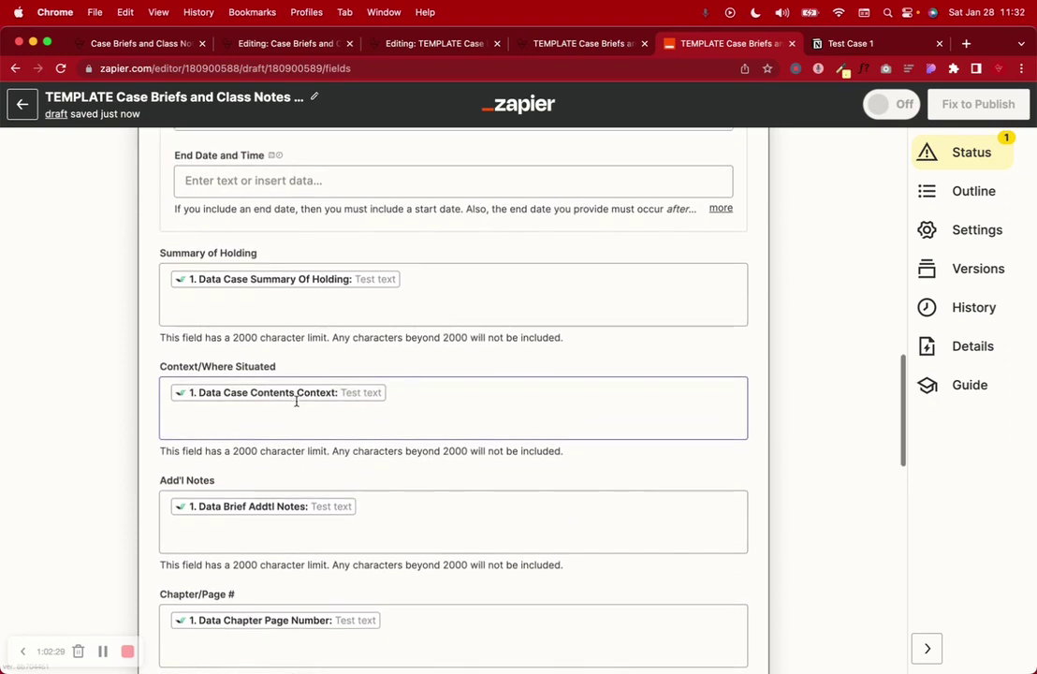
scroll(289, 393, up, 3)
scroll(290, 435, up, 2)
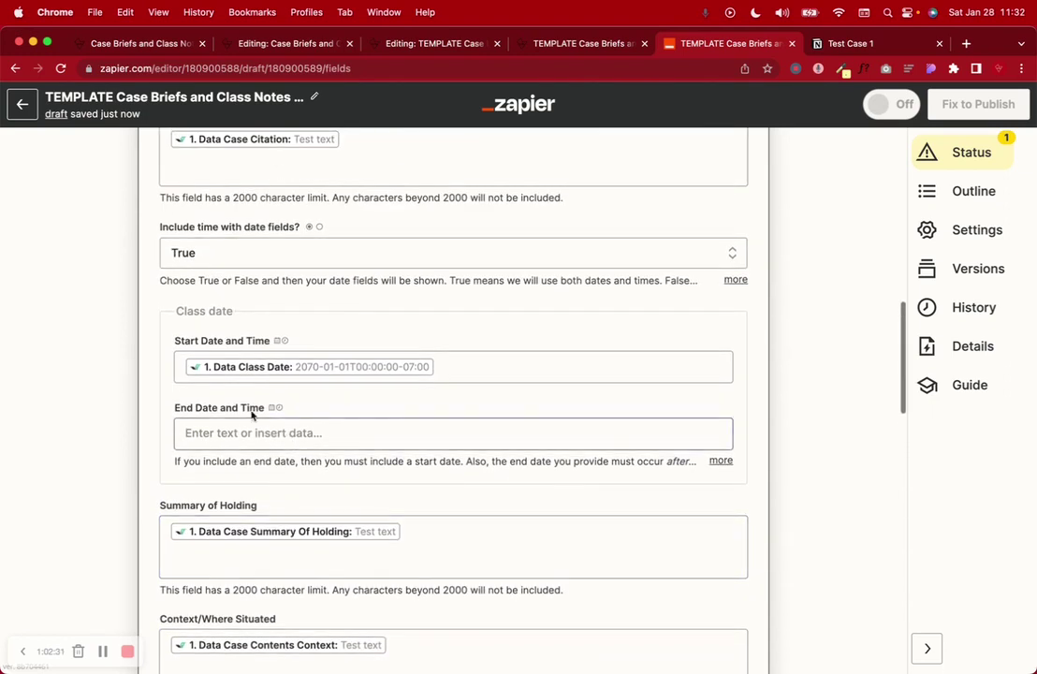
Step: Review the data mapped to the fields of the Notion action, from the End Date and Time field back to the Database field
scroll(283, 370, up, 3)
scroll(276, 379, up, 1)
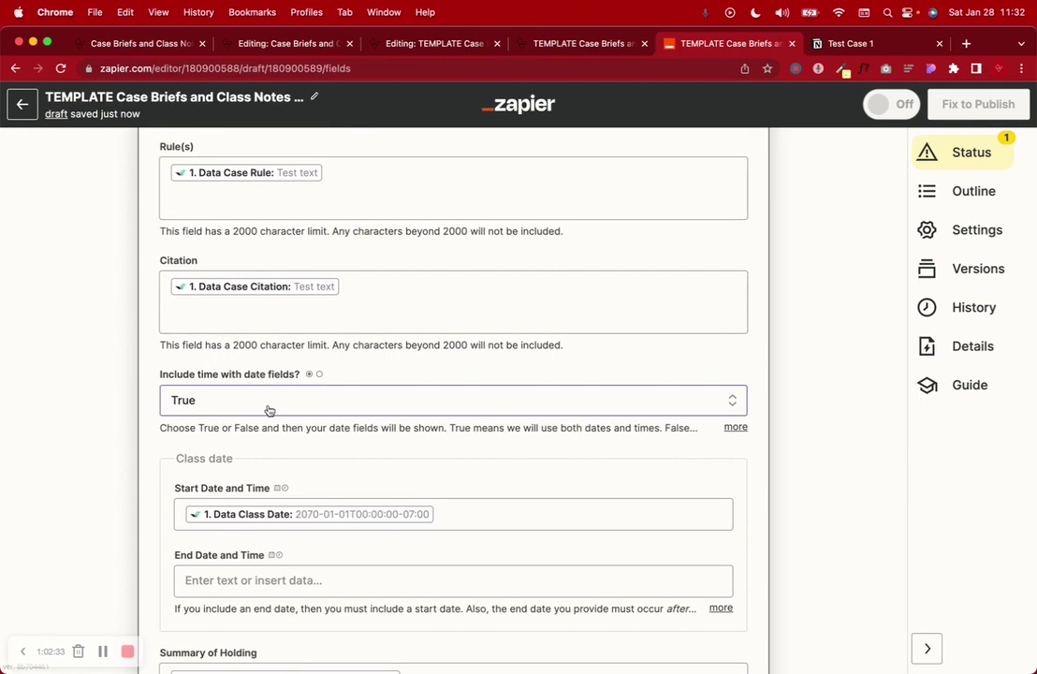
scroll(296, 386, up, 3)
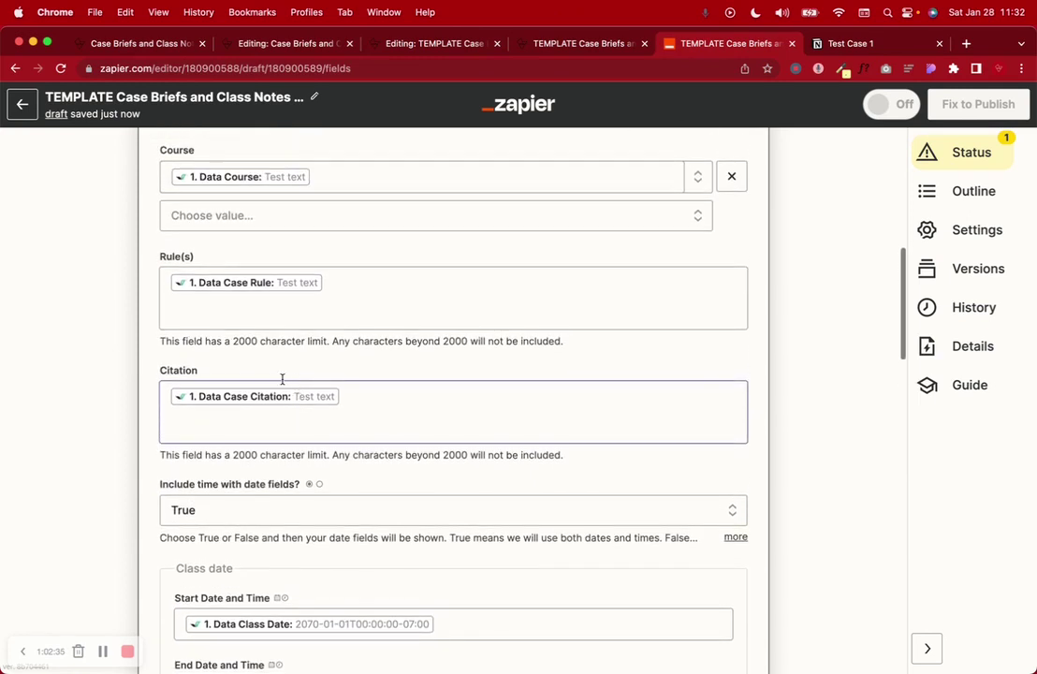
scroll(264, 416, up, 4)
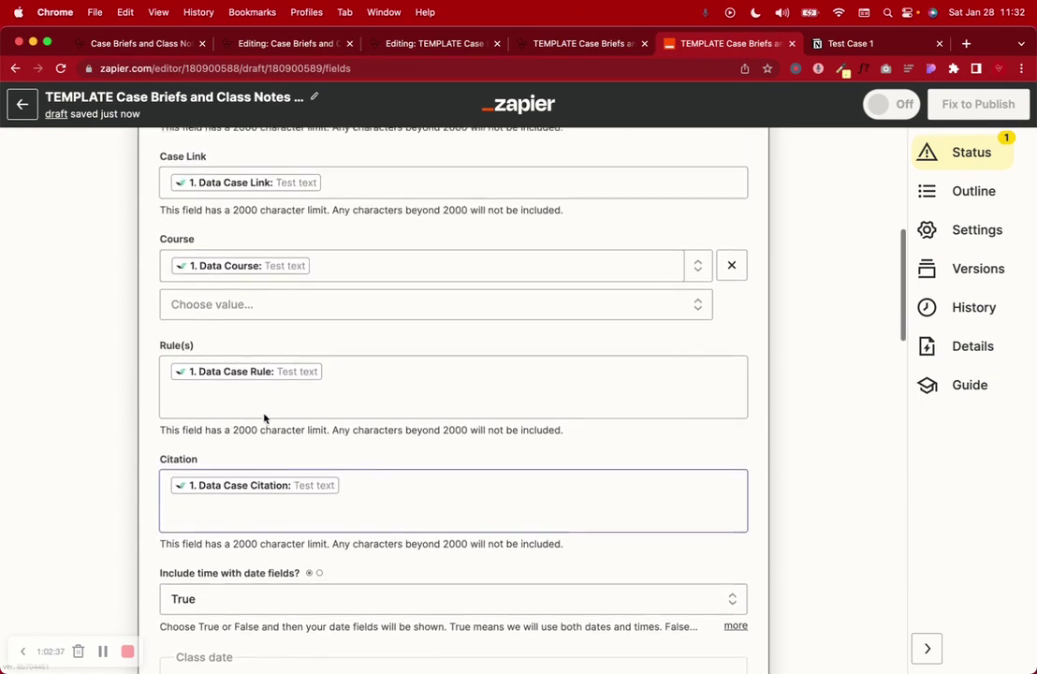
scroll(257, 355, up, 2)
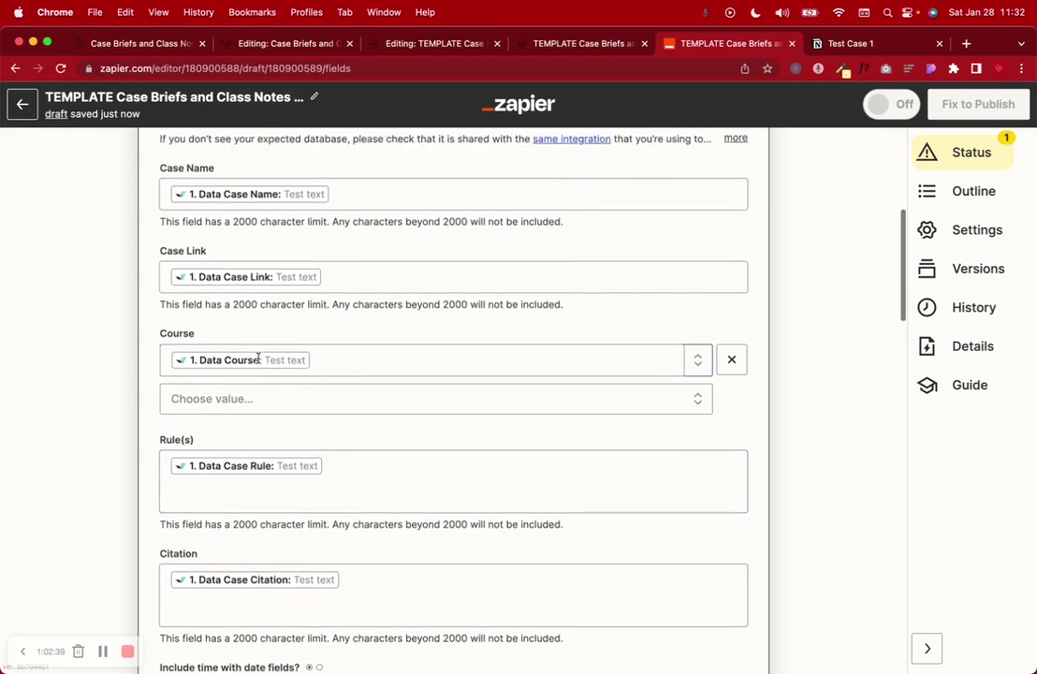
scroll(256, 353, up, 4)
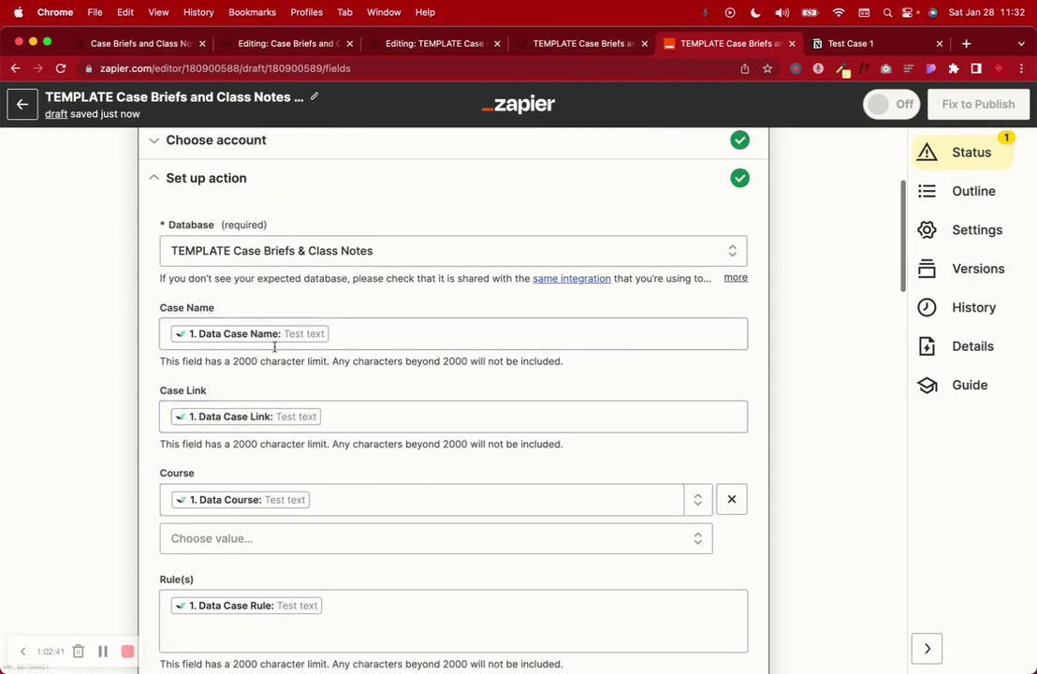
scroll(236, 409, down, 20)
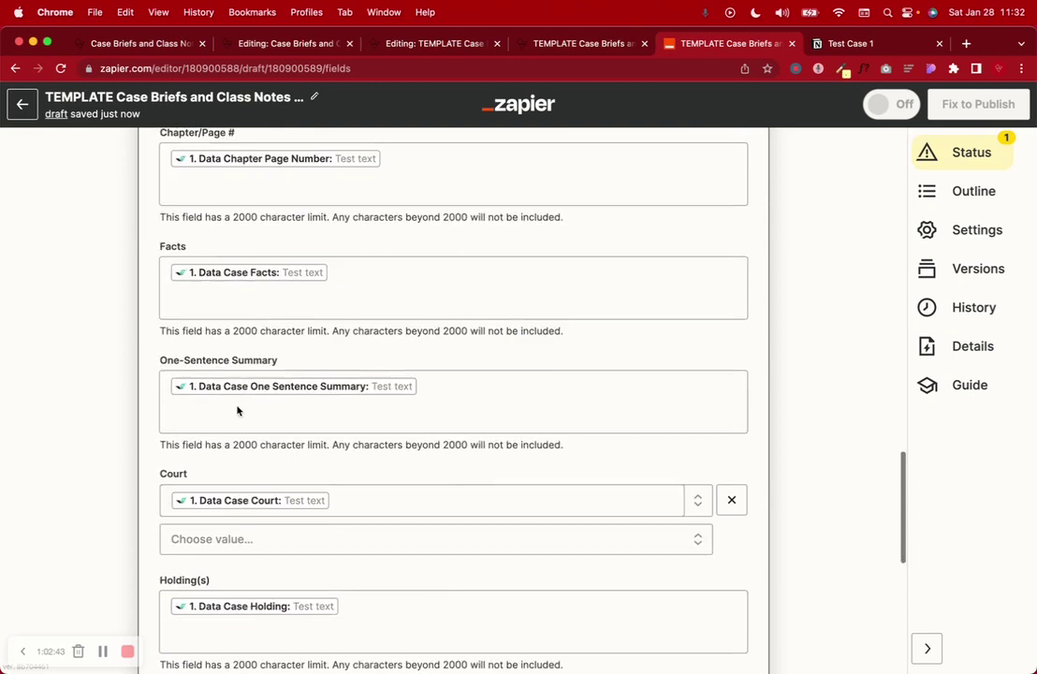
Step: Continue to the Notion action's test stage, check the sample data, and run the test that creates the database item
click(332, 504)
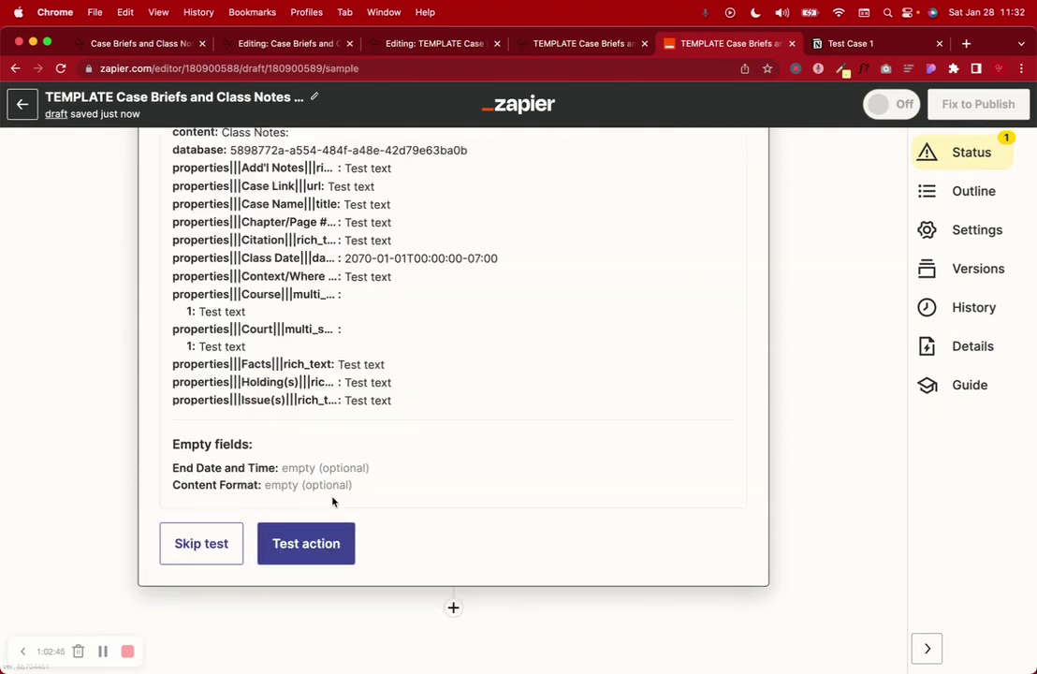
scroll(412, 361, up, 5)
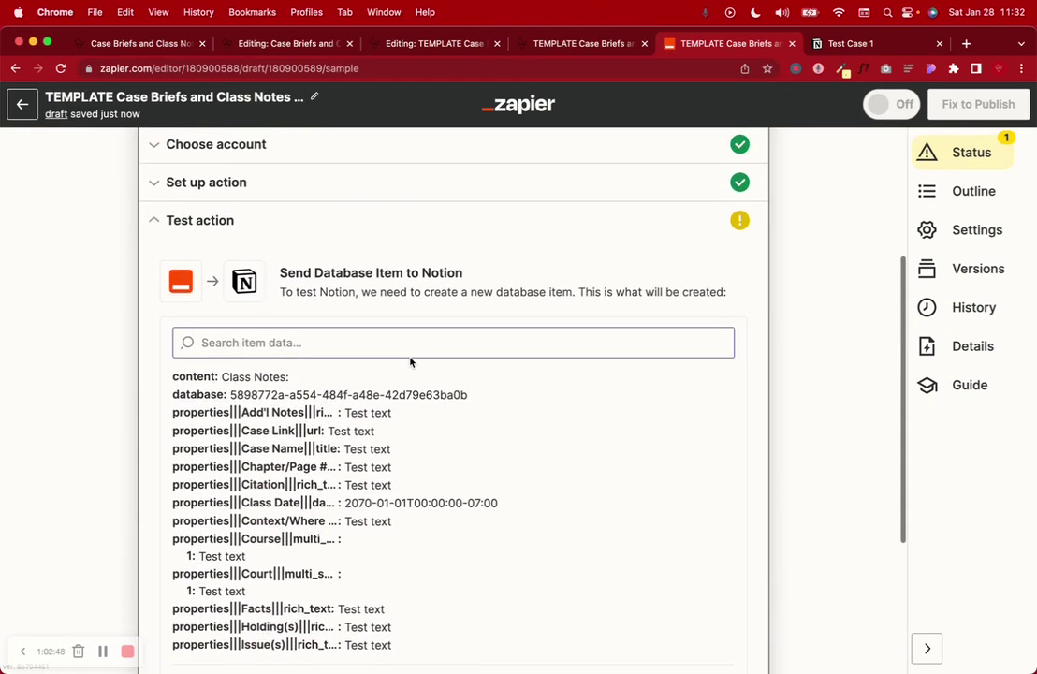
scroll(410, 361, down, 5)
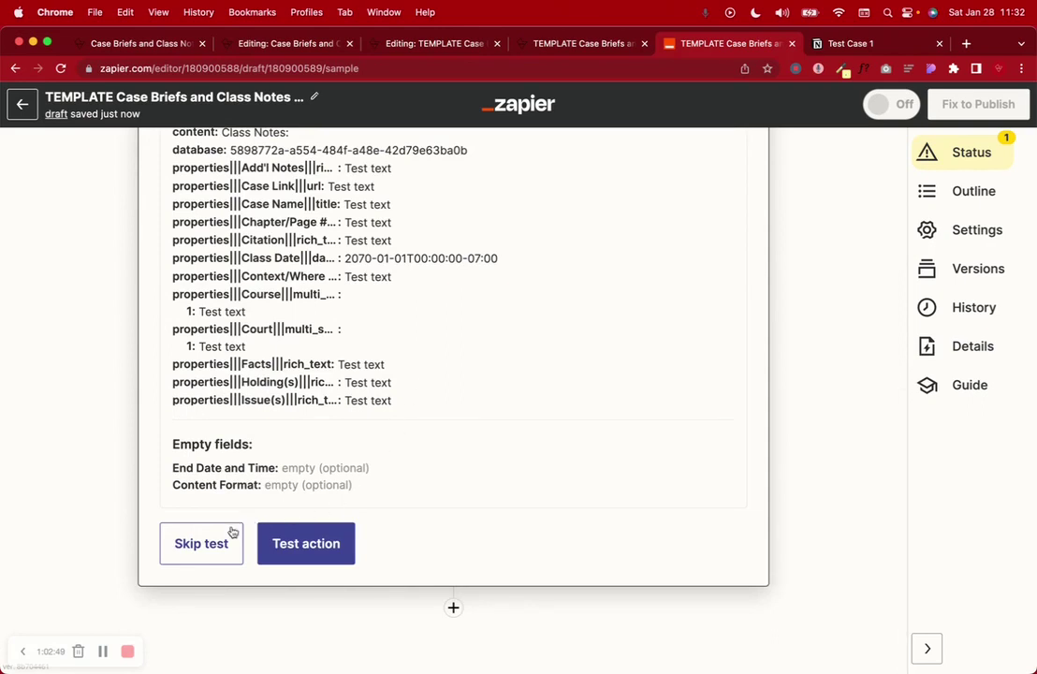
click(304, 547)
Step: Switch to Notion and open the TEMPLATE Case Briefs & Class Notes database from the Test Case 1 page
drag(1035, 292, 767, 292)
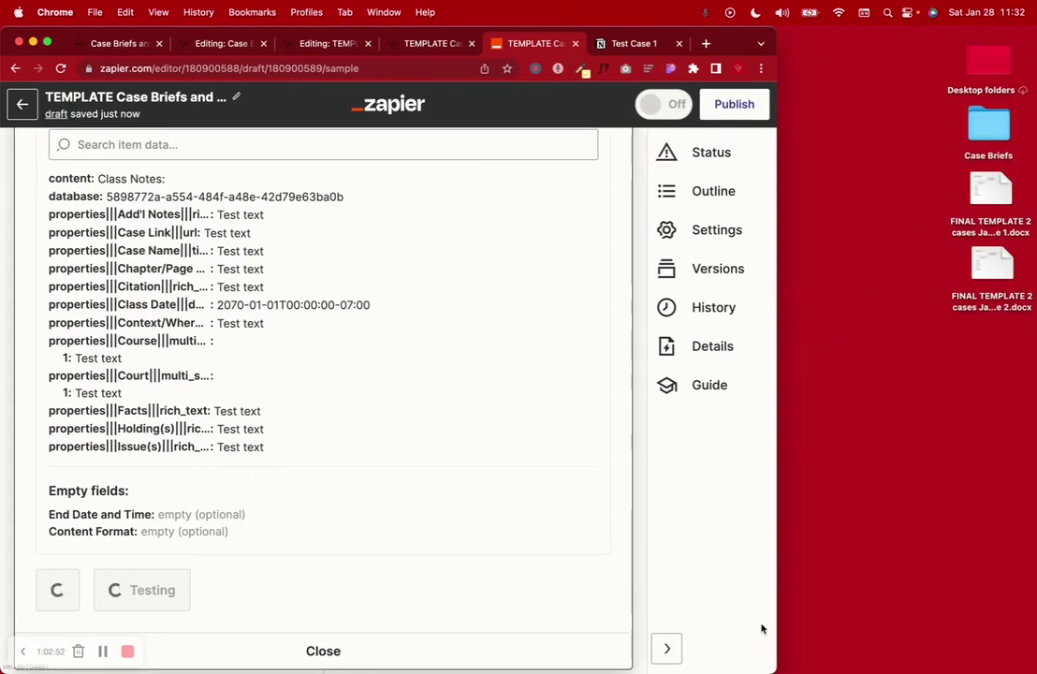
click(641, 43)
double_click(740, 34)
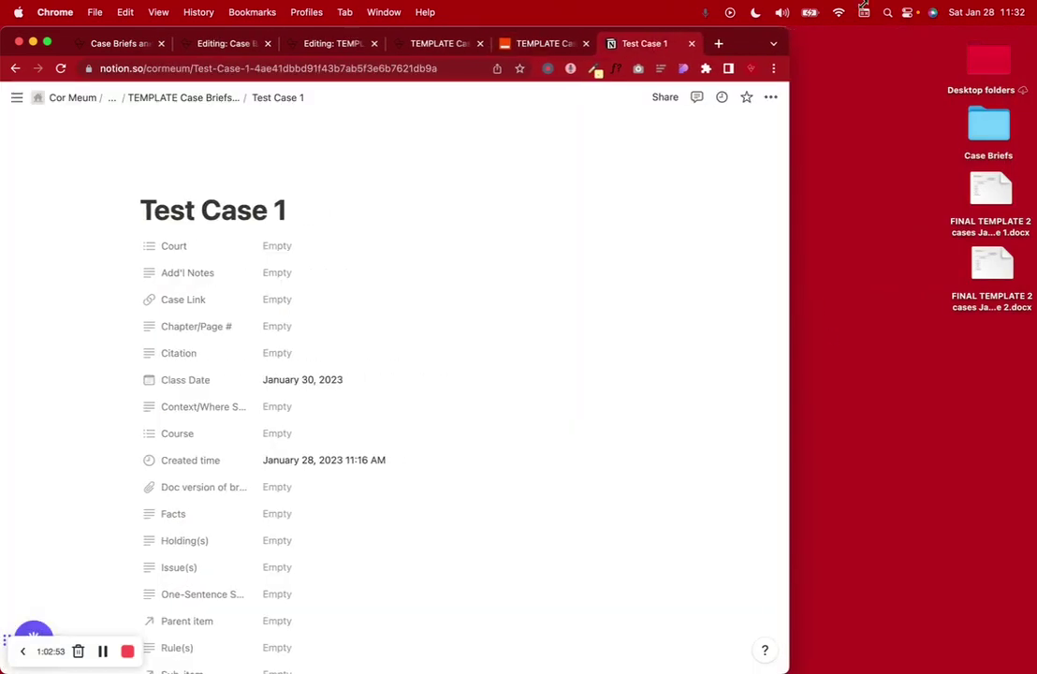
click(192, 100)
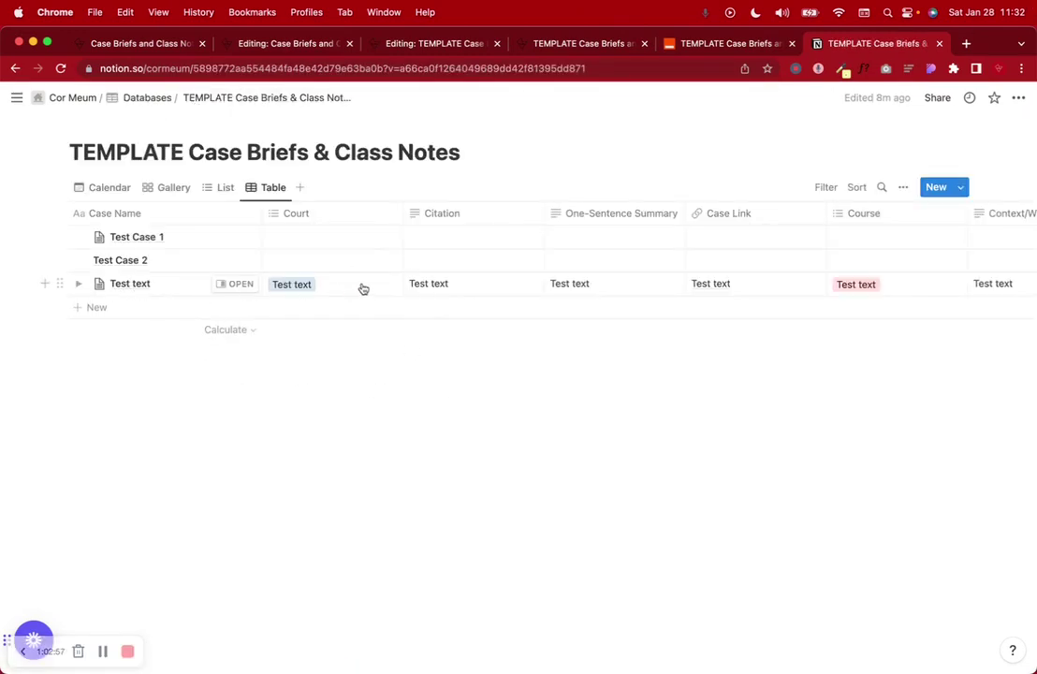
Step: Examine the Test text row across all table columns, and look at the database's Calendar view before returning to the Table view
scroll(478, 288, right, 15)
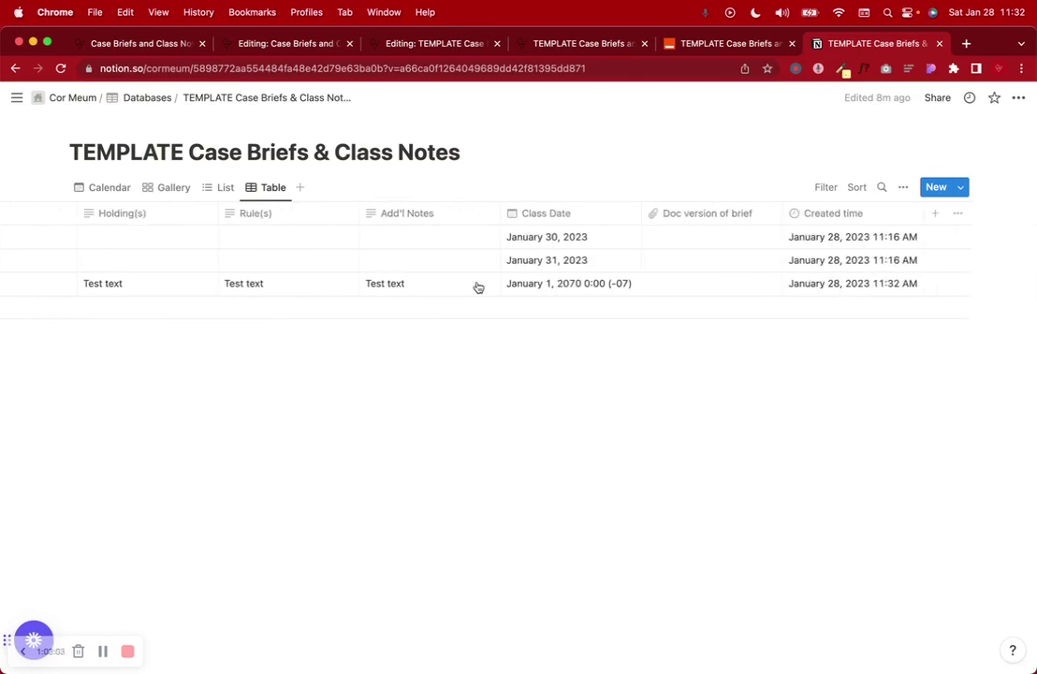
scroll(478, 287, left, 15)
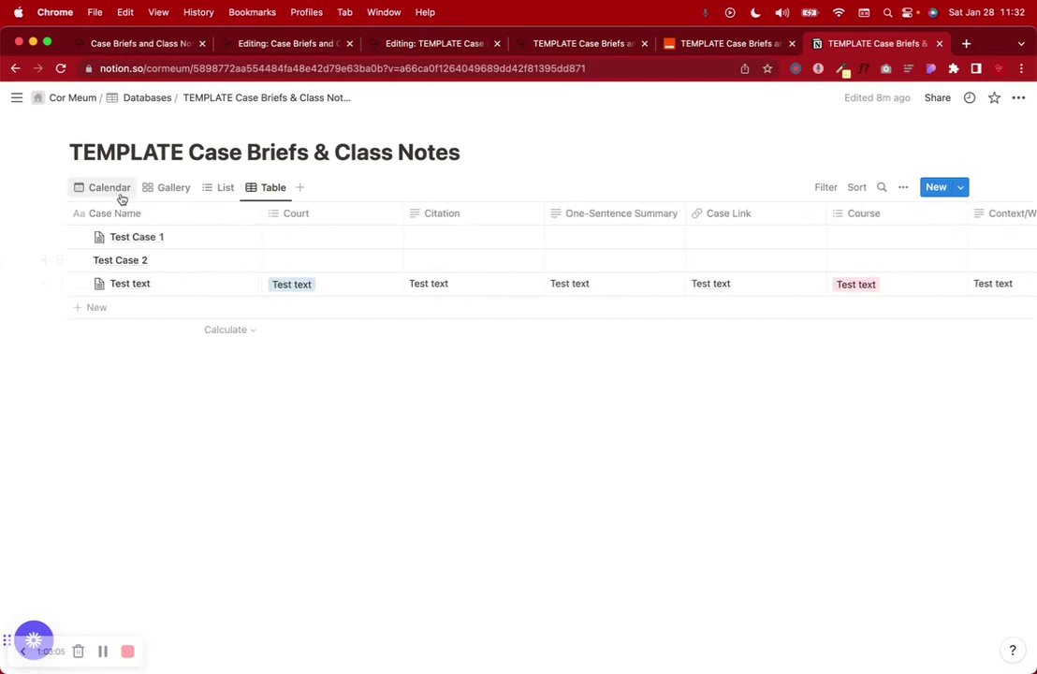
click(109, 187)
click(271, 189)
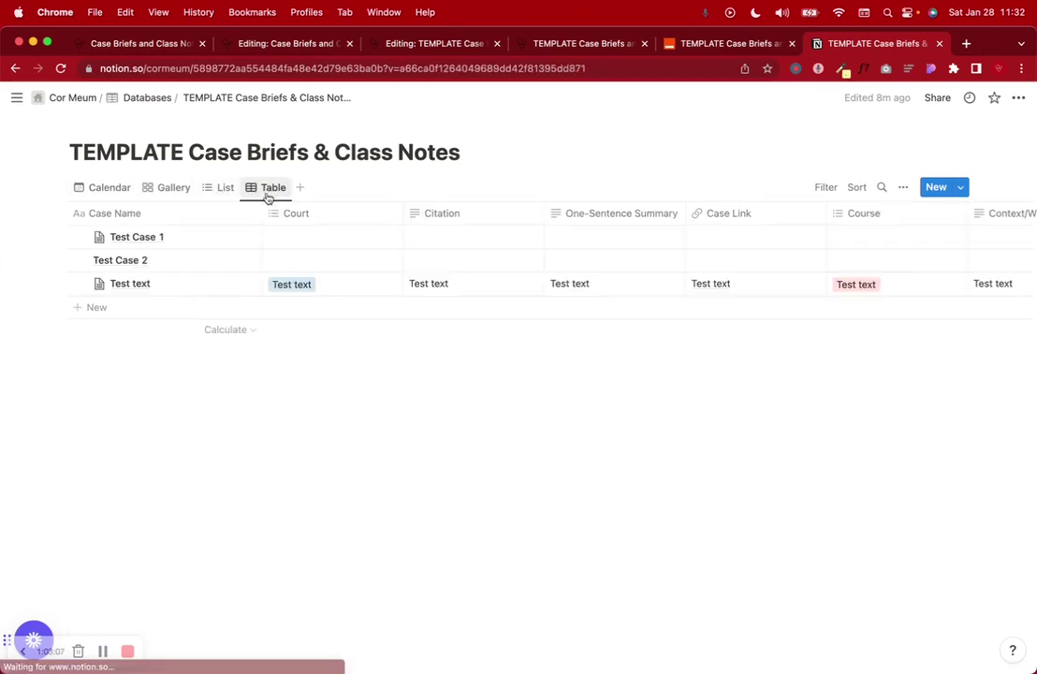
Step: Set the Class Date of the Test text row to January 28, 2023
scroll(541, 286, right, 15)
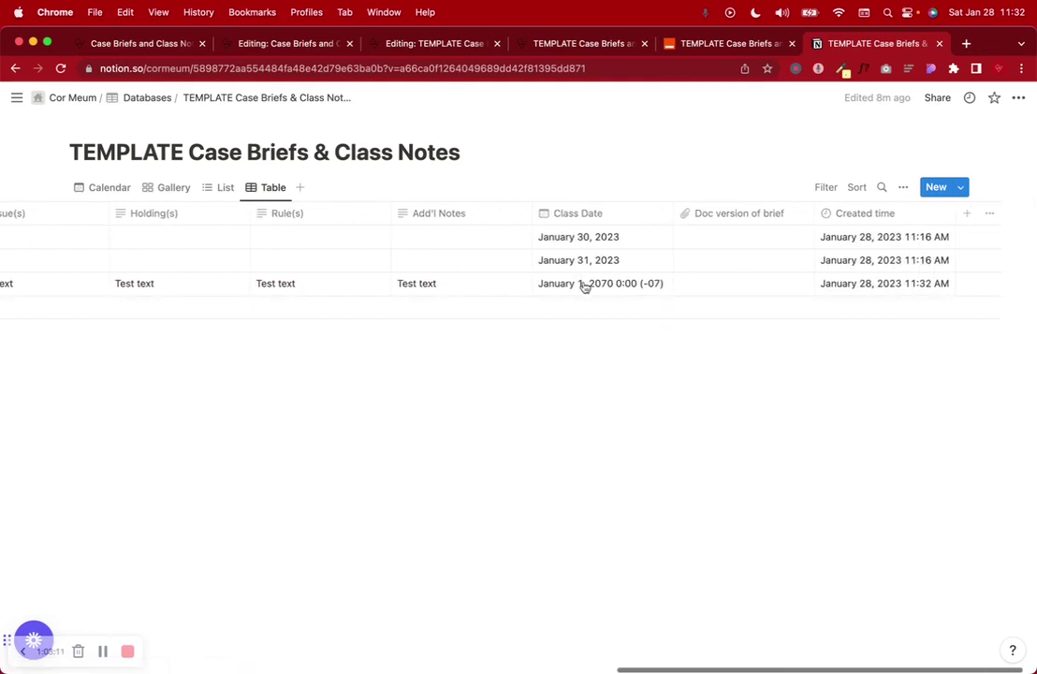
click(584, 284)
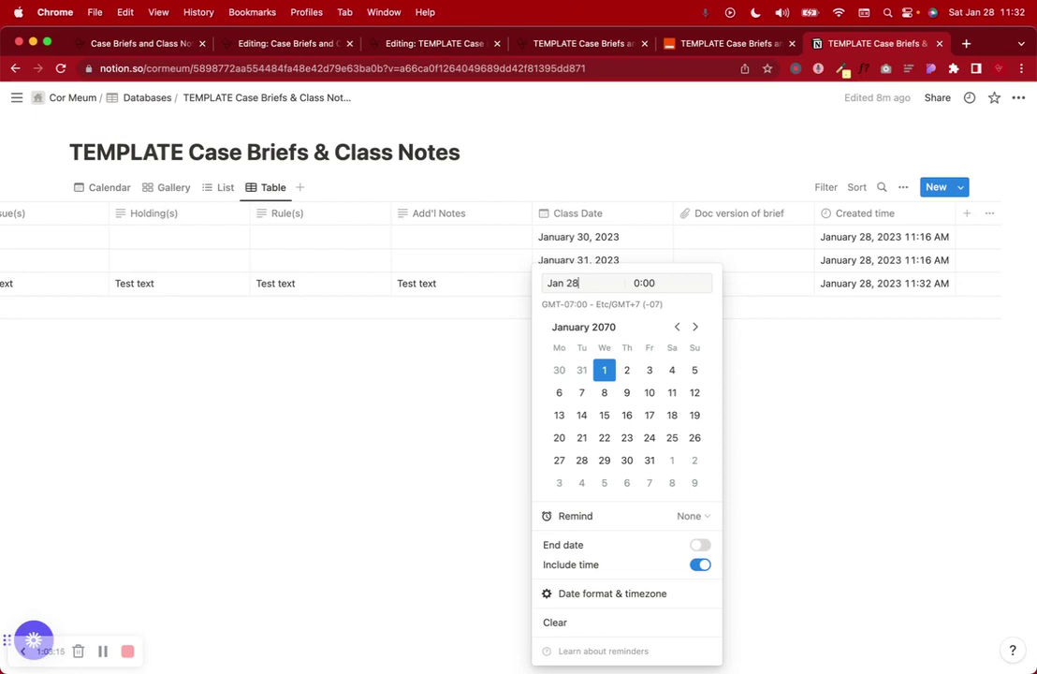
click(771, 365)
Step: Open the Test text entry from the January 2023 calendar and look through its properties and page content
scroll(456, 340, left, 10)
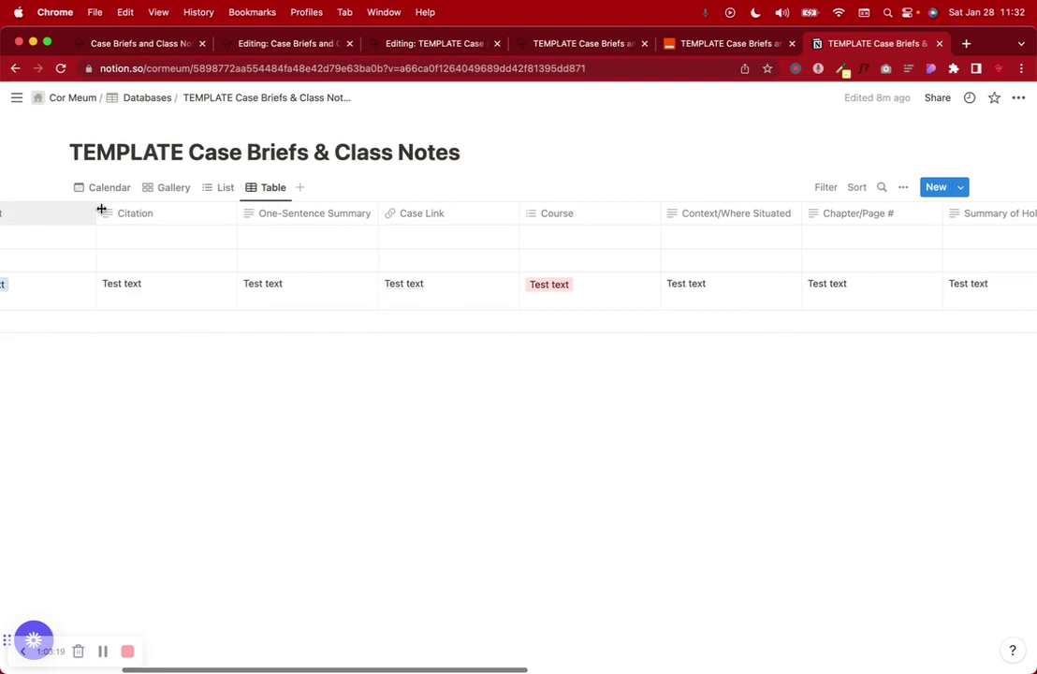
click(108, 187)
scroll(451, 402, down, 3)
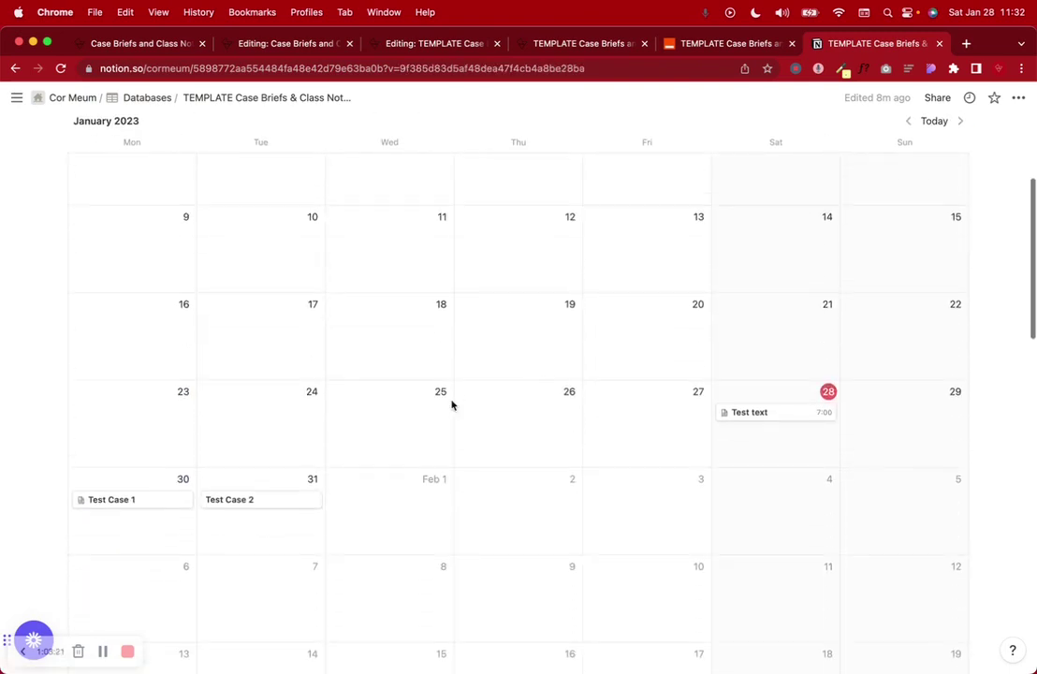
click(762, 372)
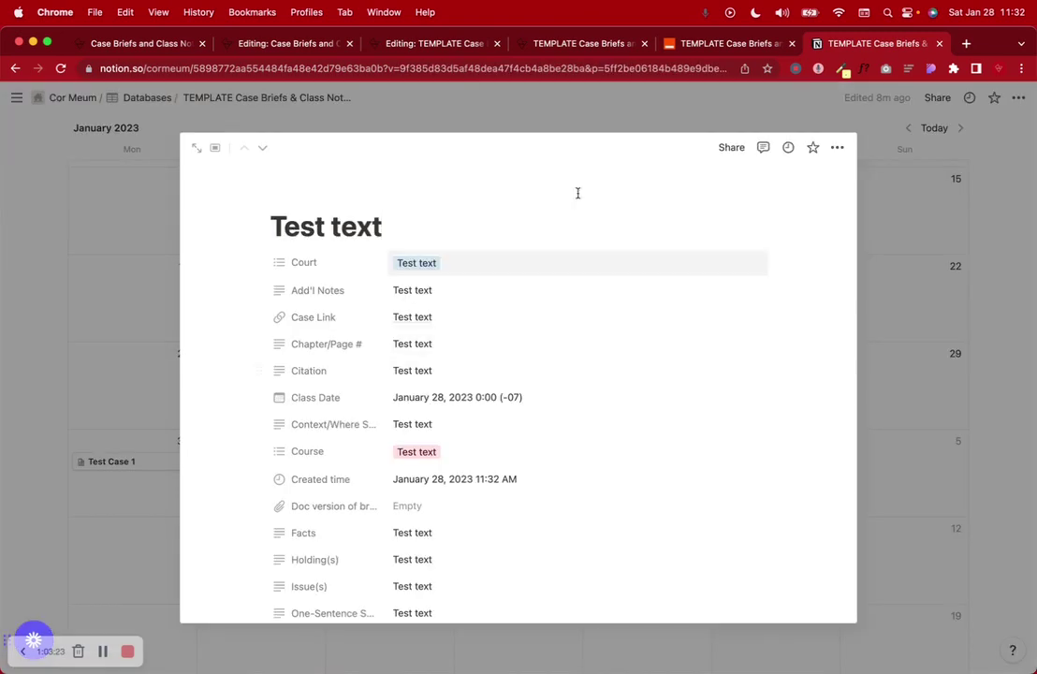
scroll(434, 544, down, 8)
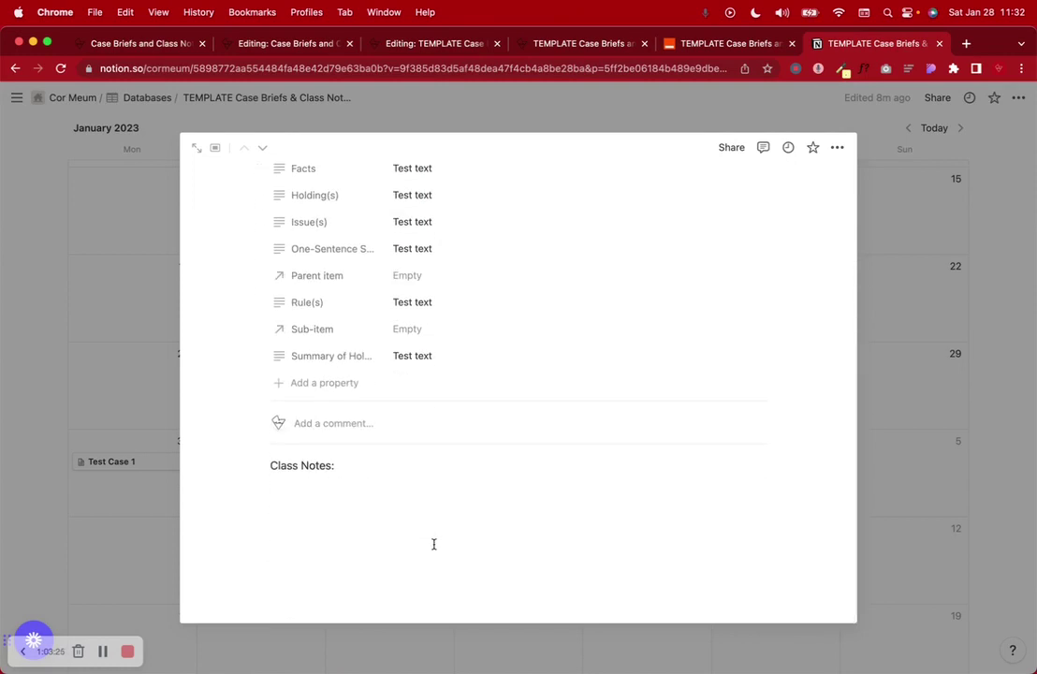
Step: Set the Parent item property of the Test text page to Always hide
scroll(432, 543, up, 2)
click(322, 337)
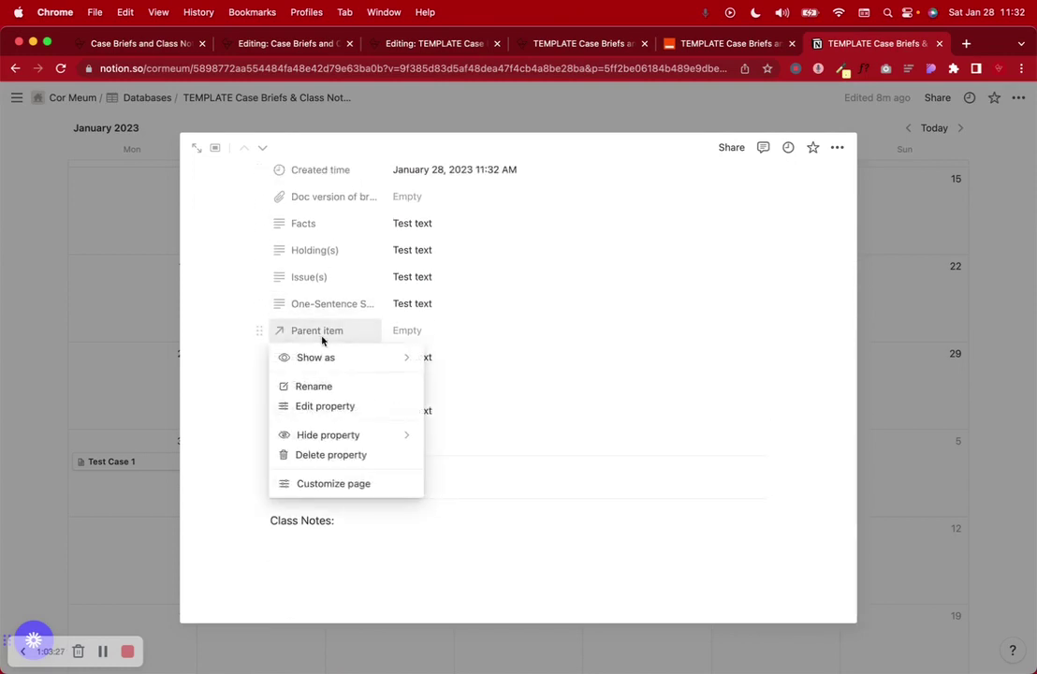
mouse_move(330, 360)
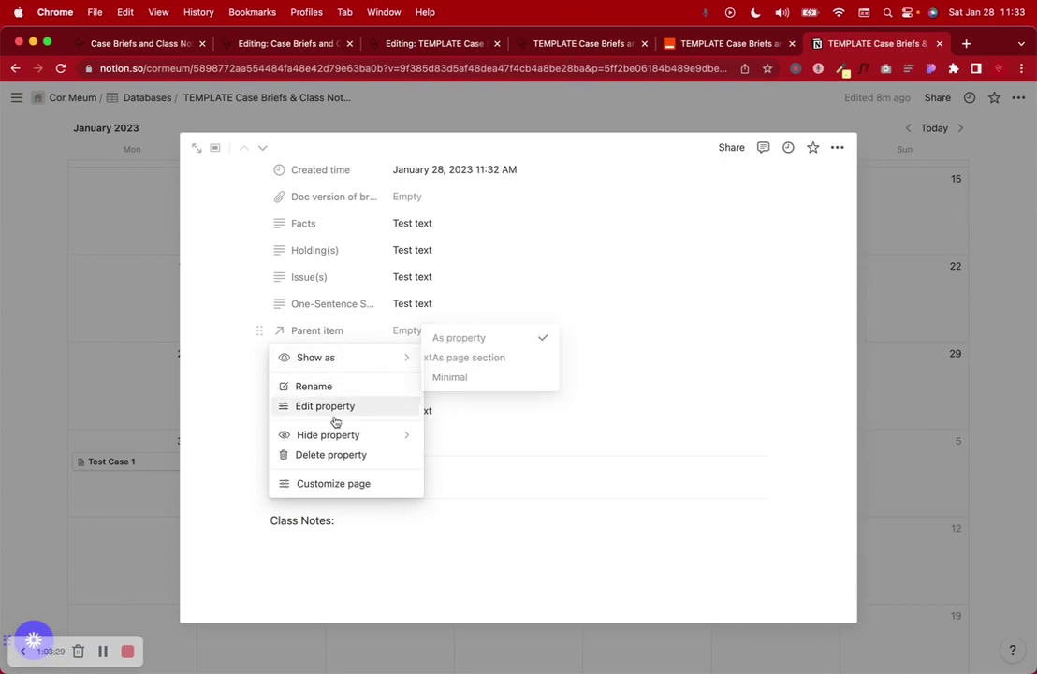
mouse_move(331, 436)
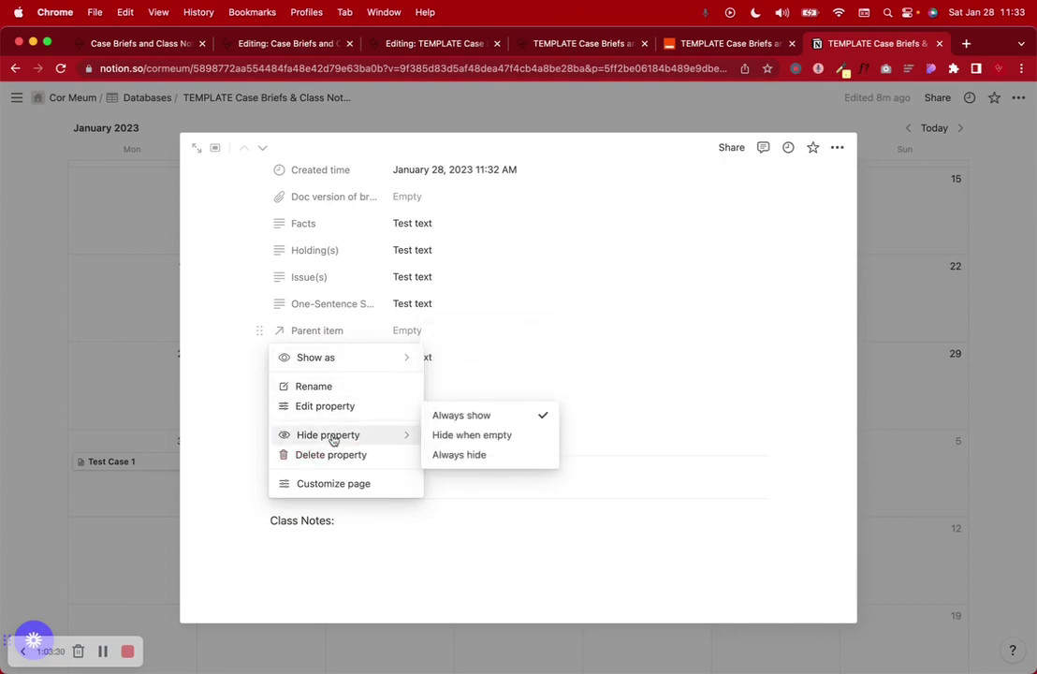
click(454, 455)
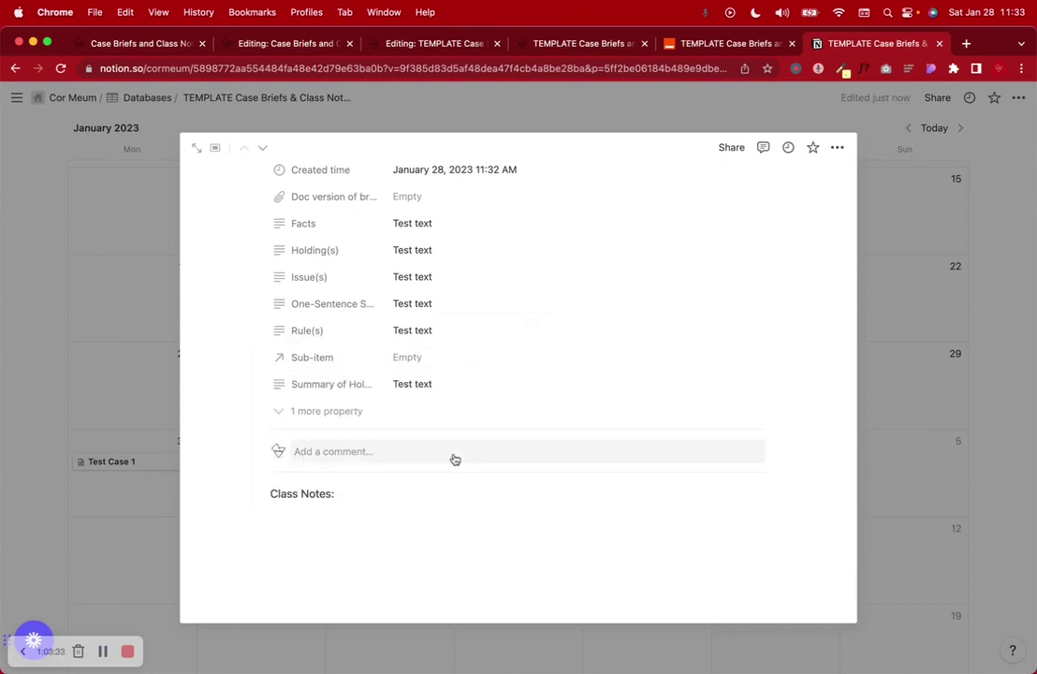
Step: Try to set the Sub-item property to Always hide
click(313, 357)
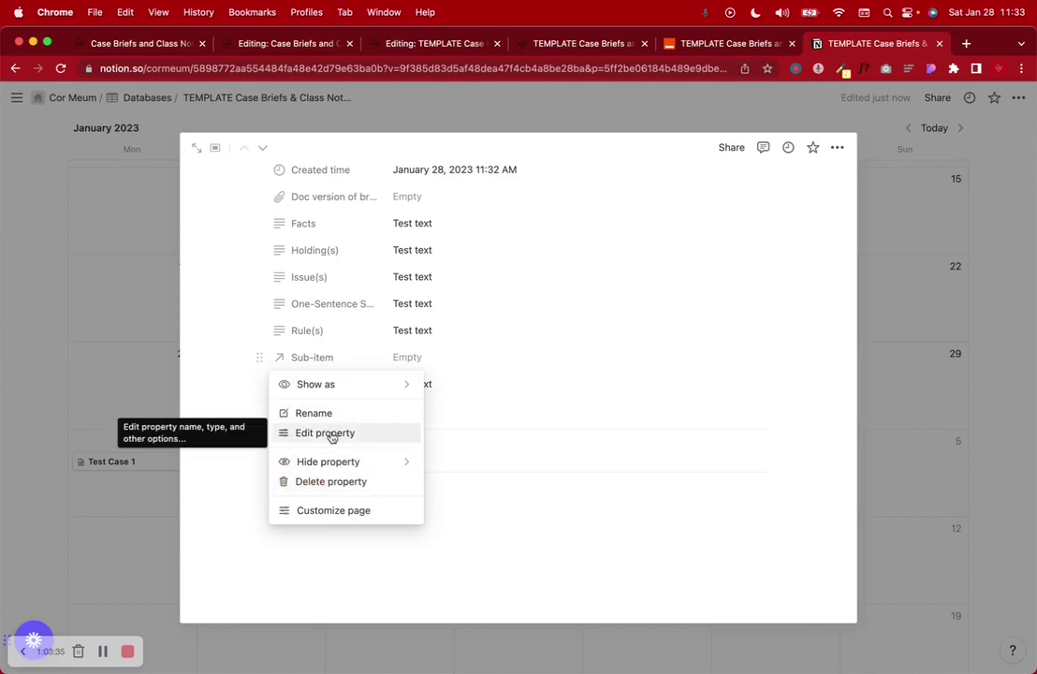
mouse_move(327, 461)
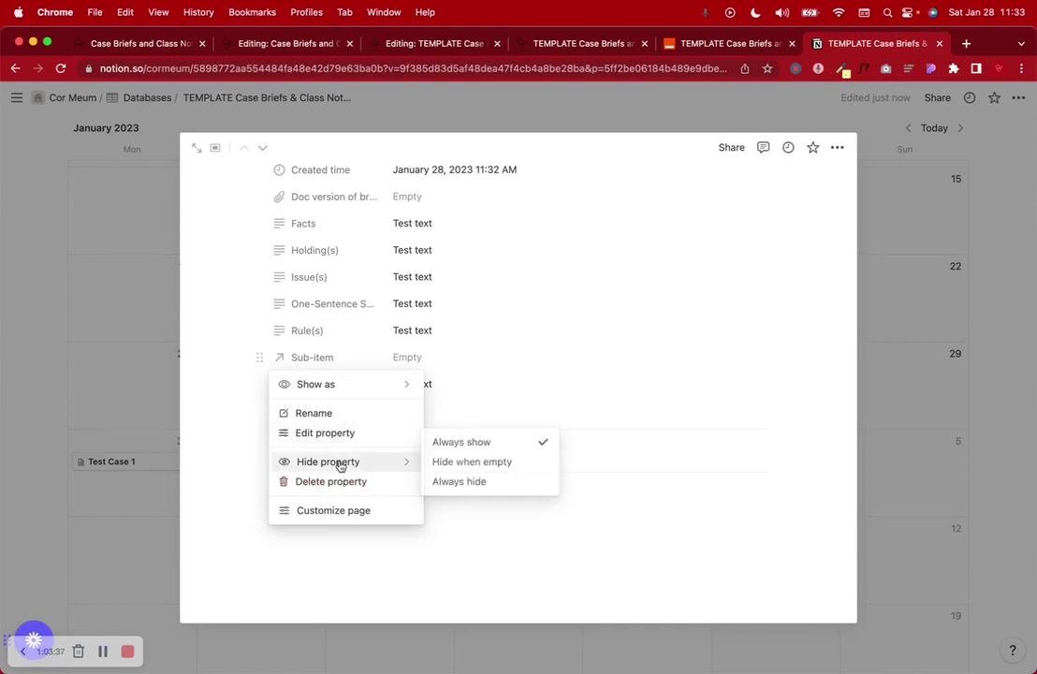
click(440, 481)
Step: Set the Sub-item property of the Test text page to Hide when empty
click(312, 358)
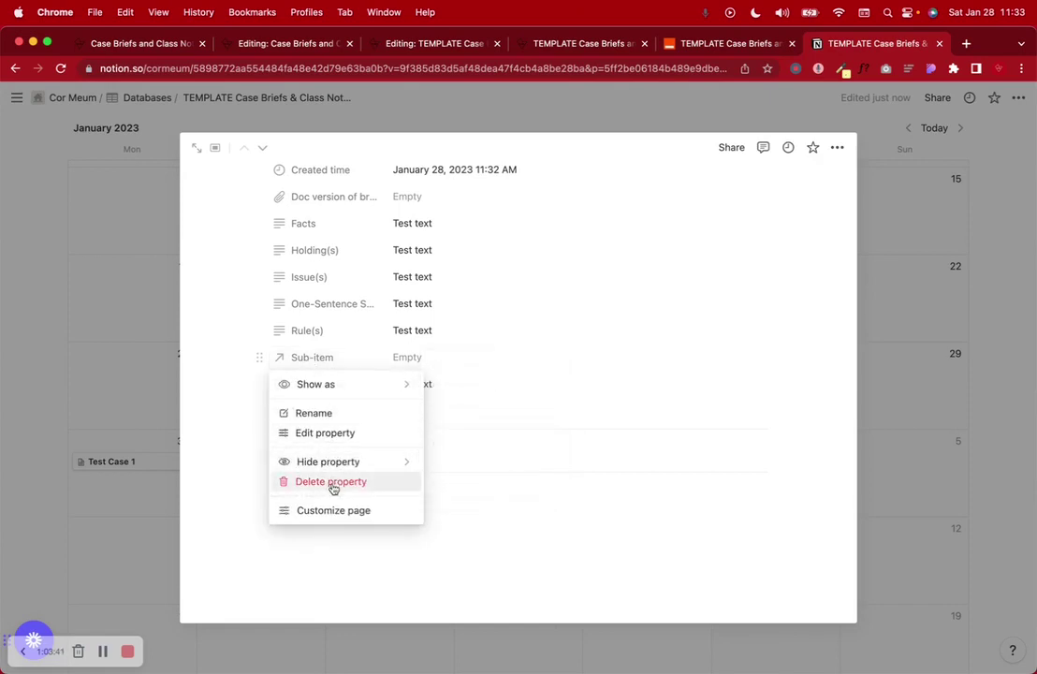
mouse_move(332, 466)
click(446, 465)
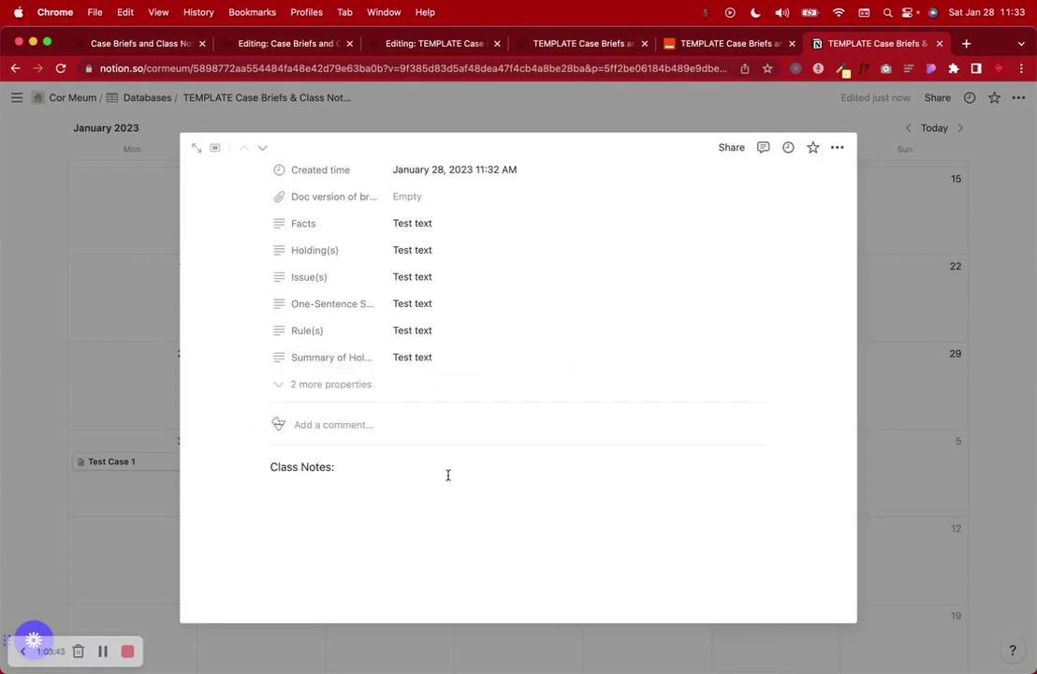
Step: Review the property list of the Test text page, including the Doc version of brief property
scroll(384, 528, up, 3)
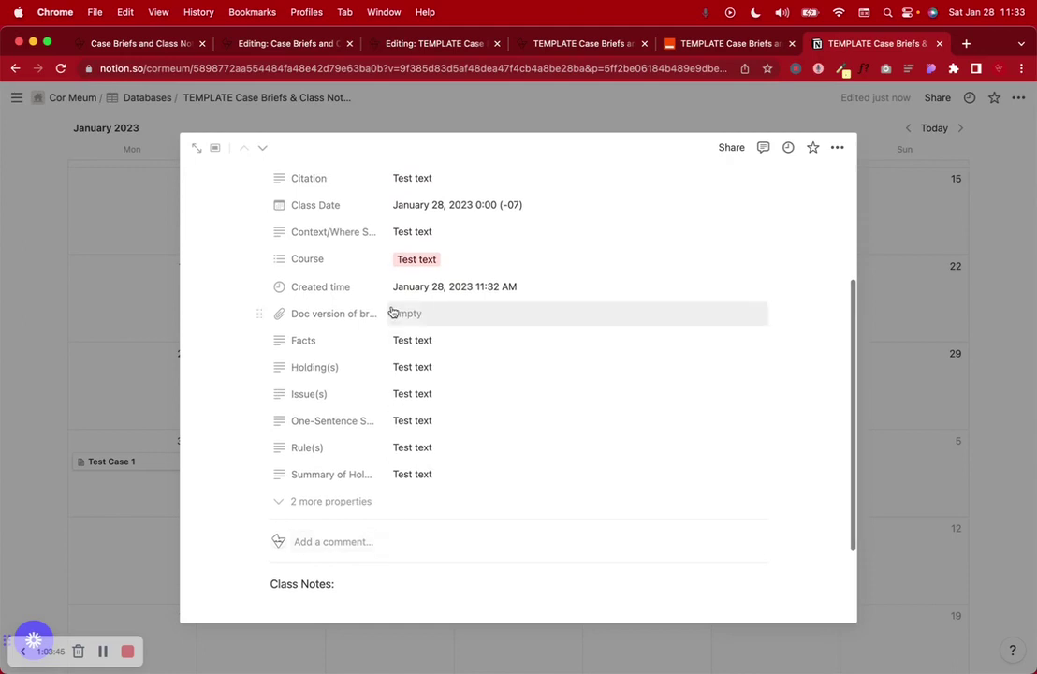
scroll(419, 414, up, 4)
scroll(419, 416, down, 4)
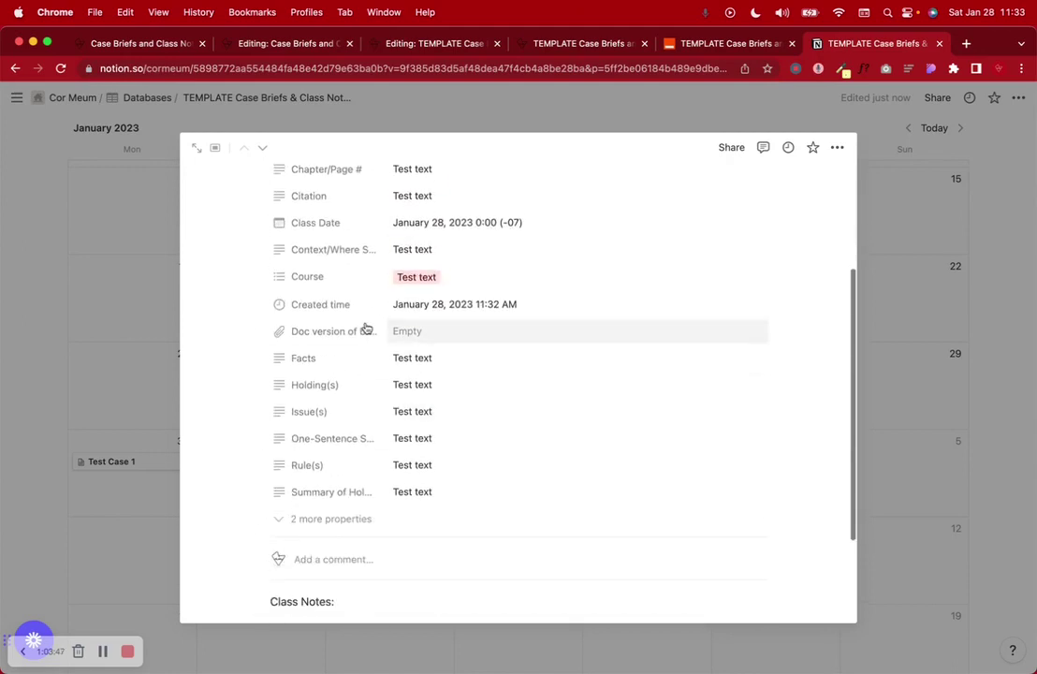
mouse_move(948, 668)
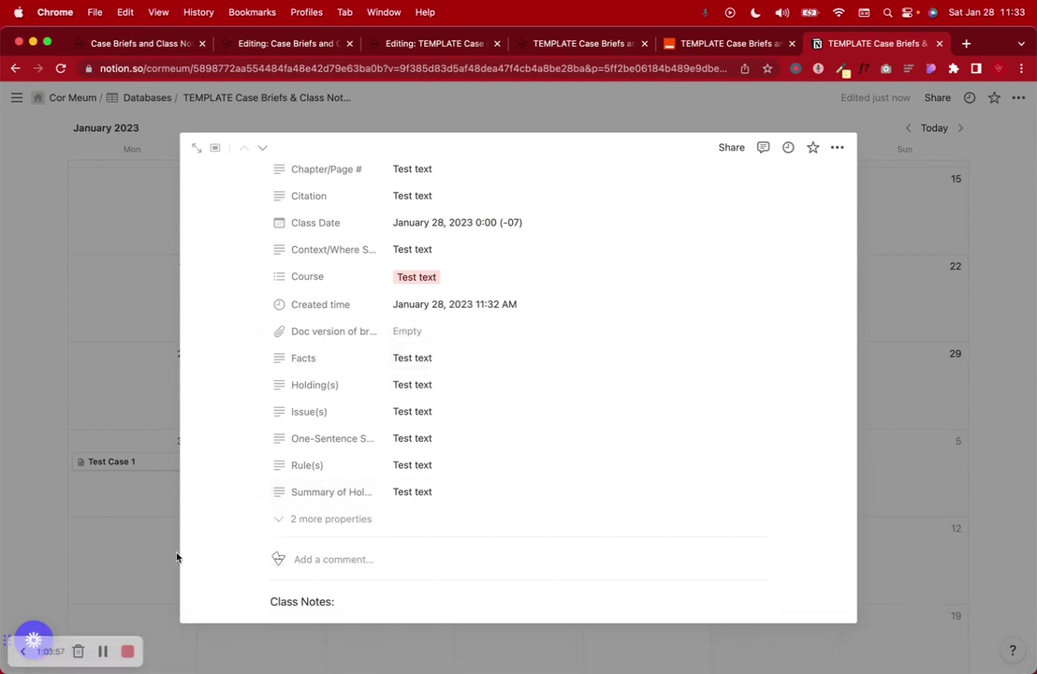
Step: Expand the hidden properties and examine the Class Notes text, closing the page to return to the calendar
click(317, 521)
click(317, 521)
key(Escape)
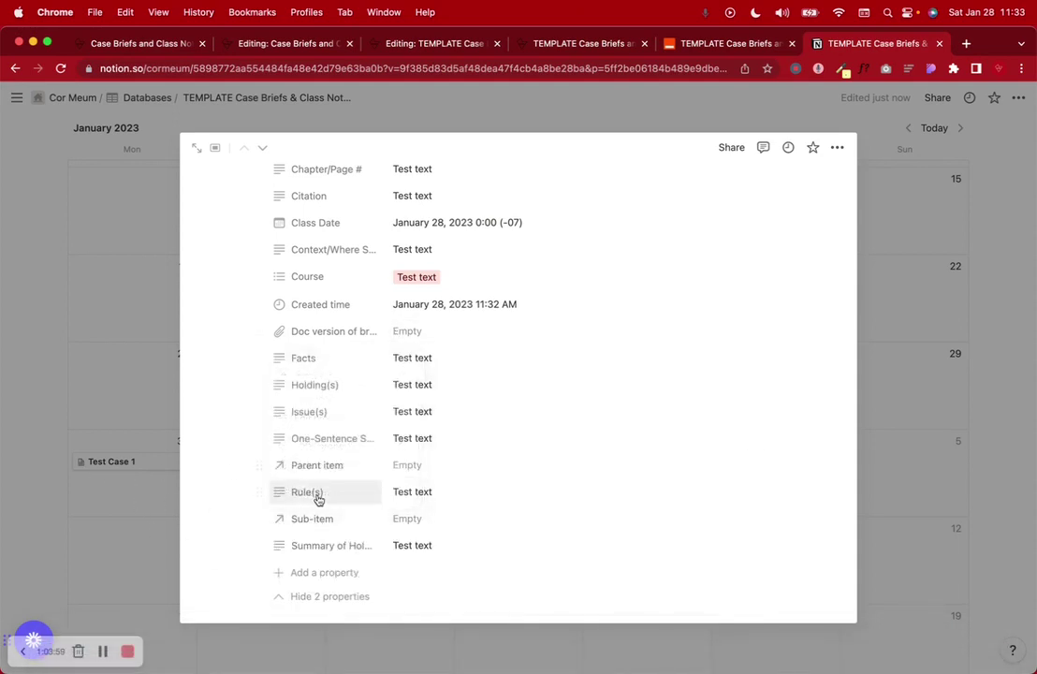
scroll(317, 496, down, 5)
triple_click(291, 466)
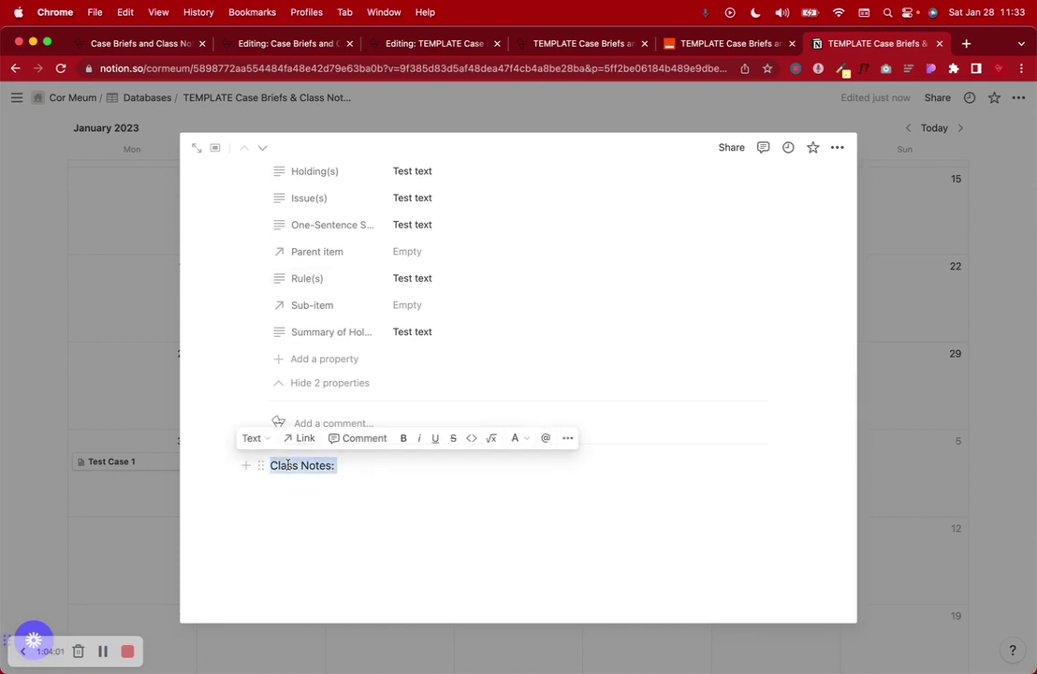
click(118, 423)
scroll(246, 319, up, 5)
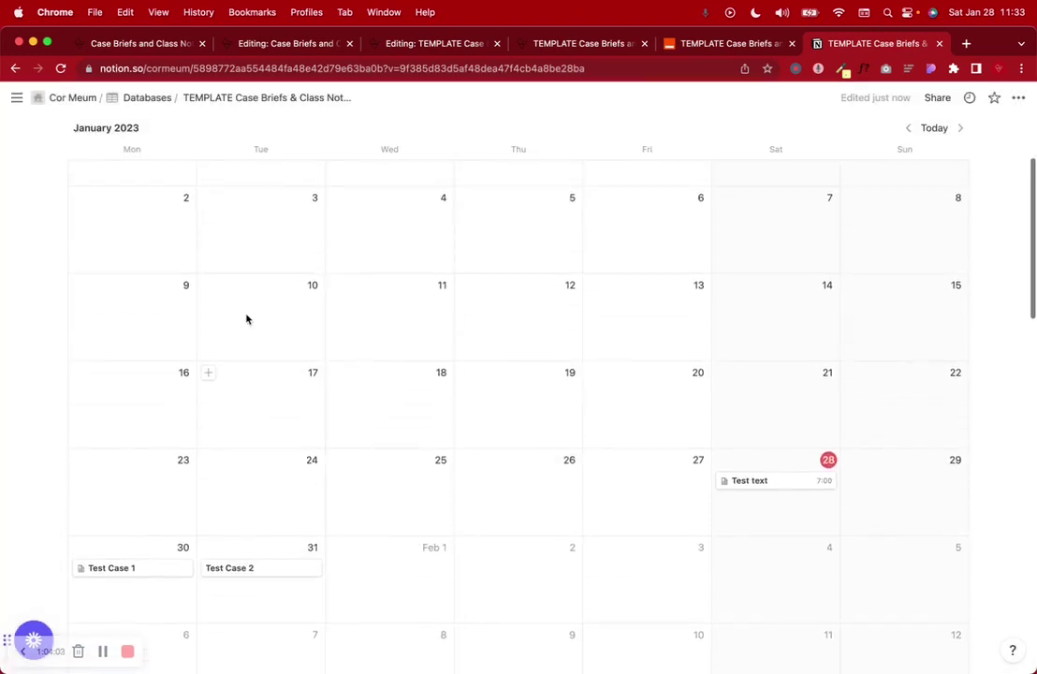
Step: Look through the Gallery, List and Table views of the TEMPLATE Case Briefs & Class Notes database
click(174, 188)
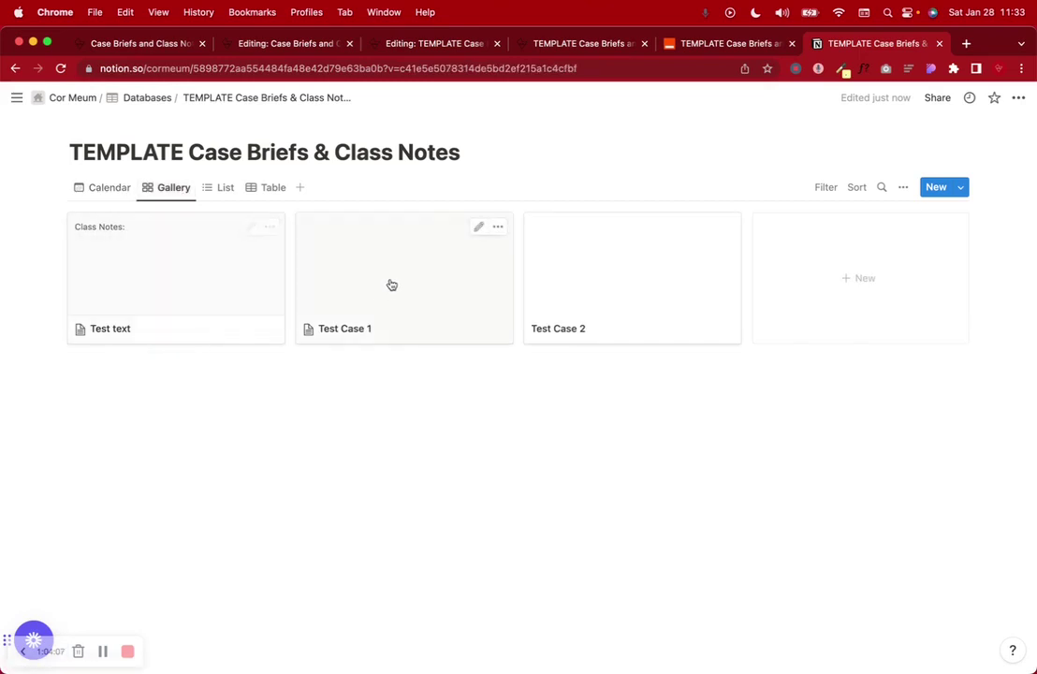
click(223, 198)
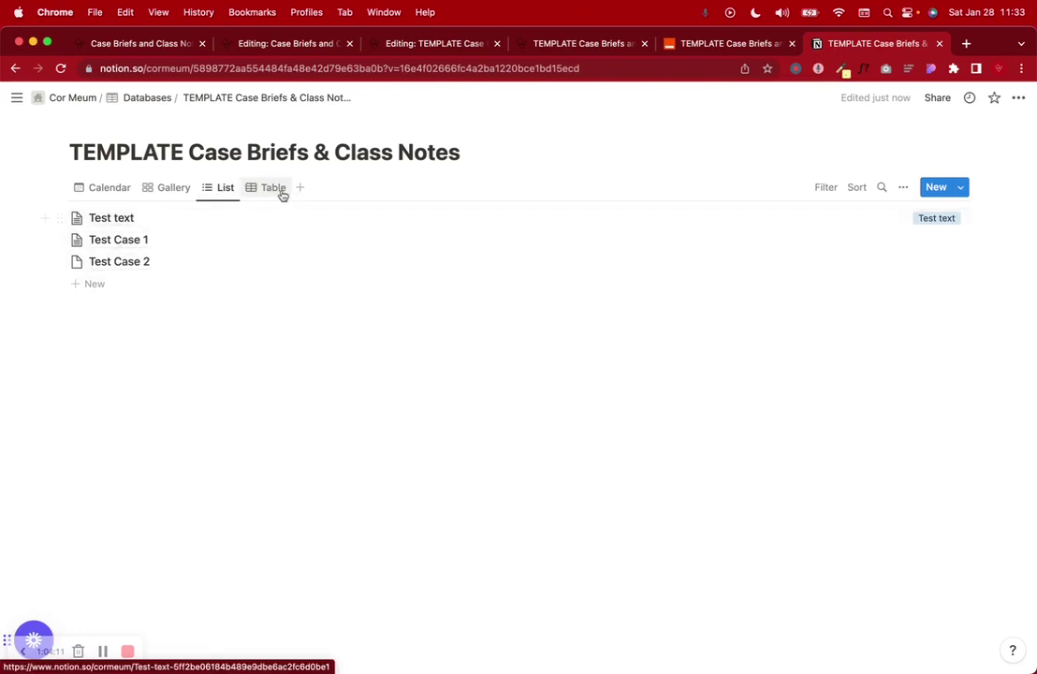
click(273, 188)
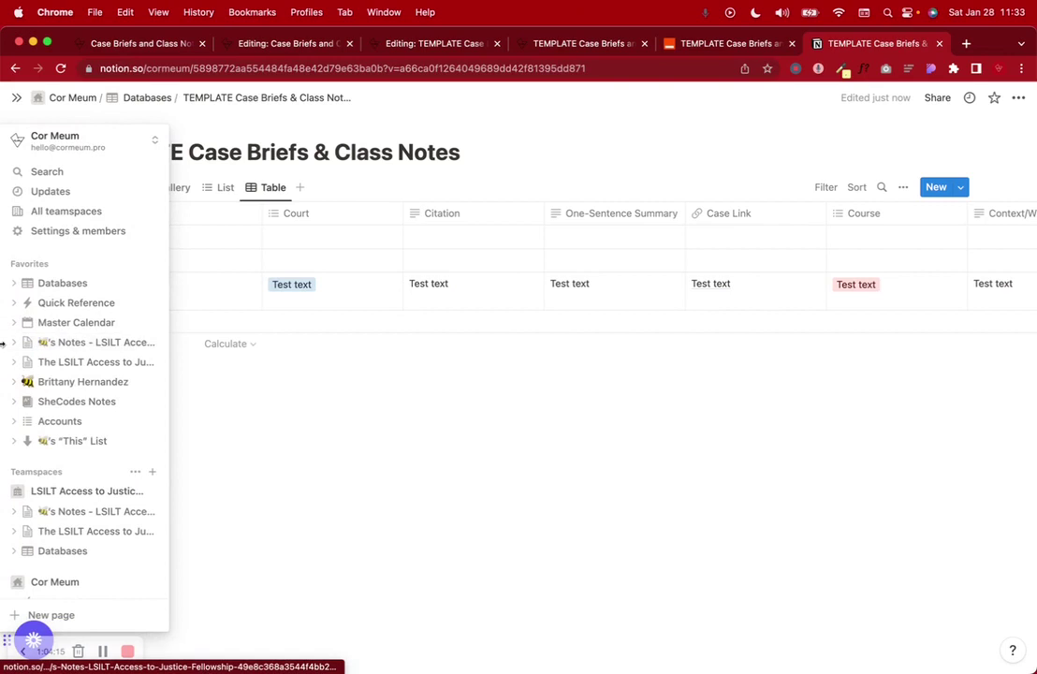
Step: Sort the Table view by Class Date in ascending order and save the sort for everyone
click(856, 188)
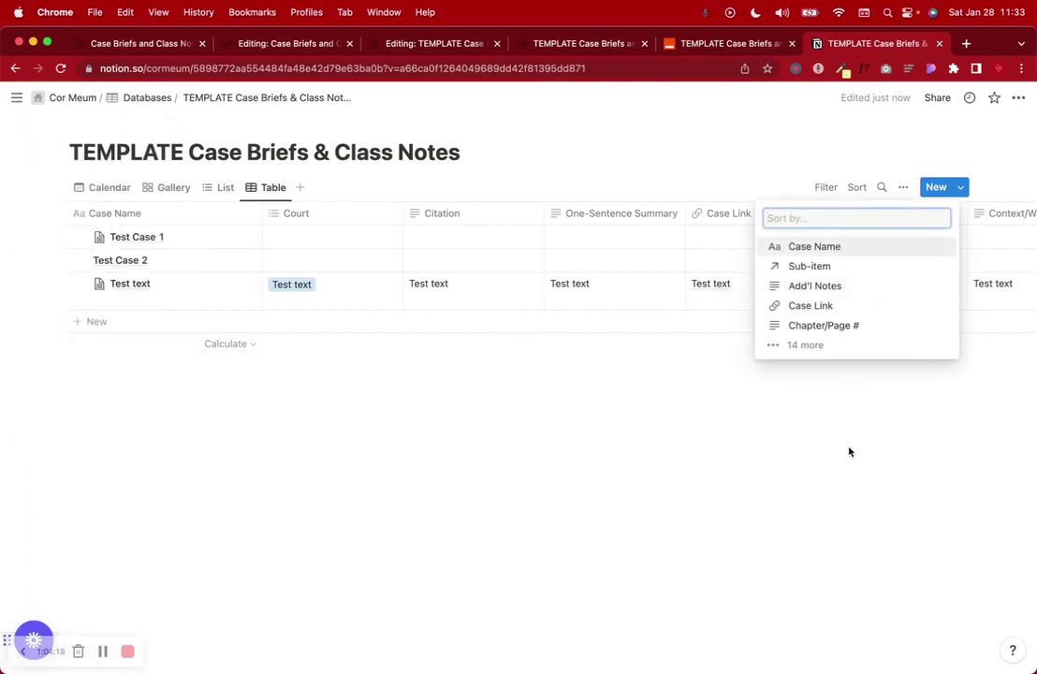
click(807, 346)
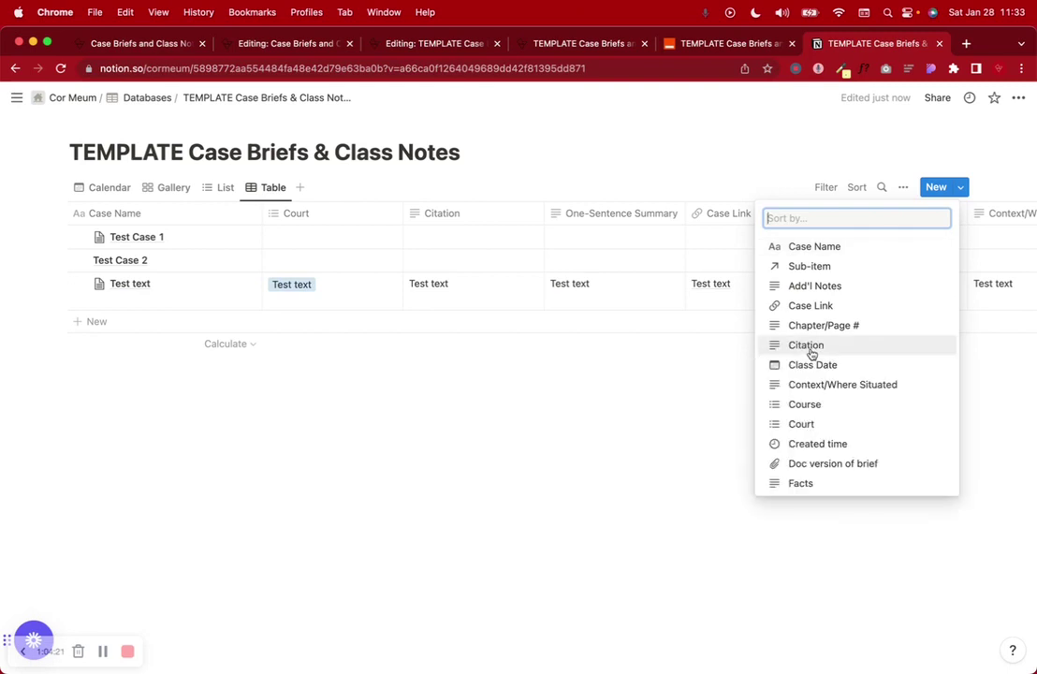
click(814, 364)
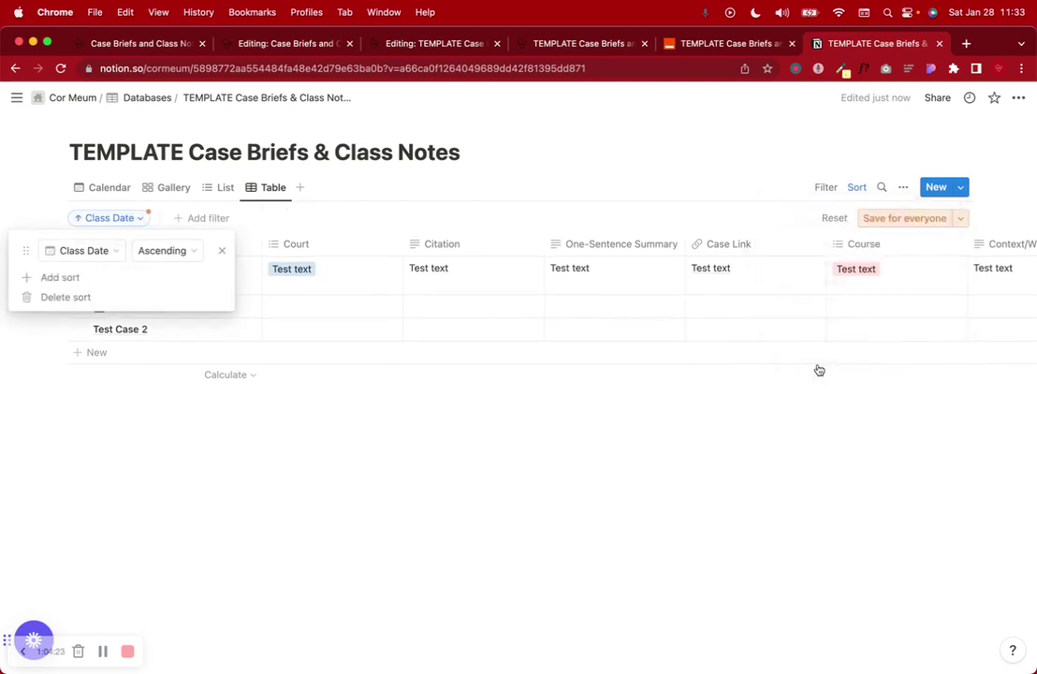
click(450, 485)
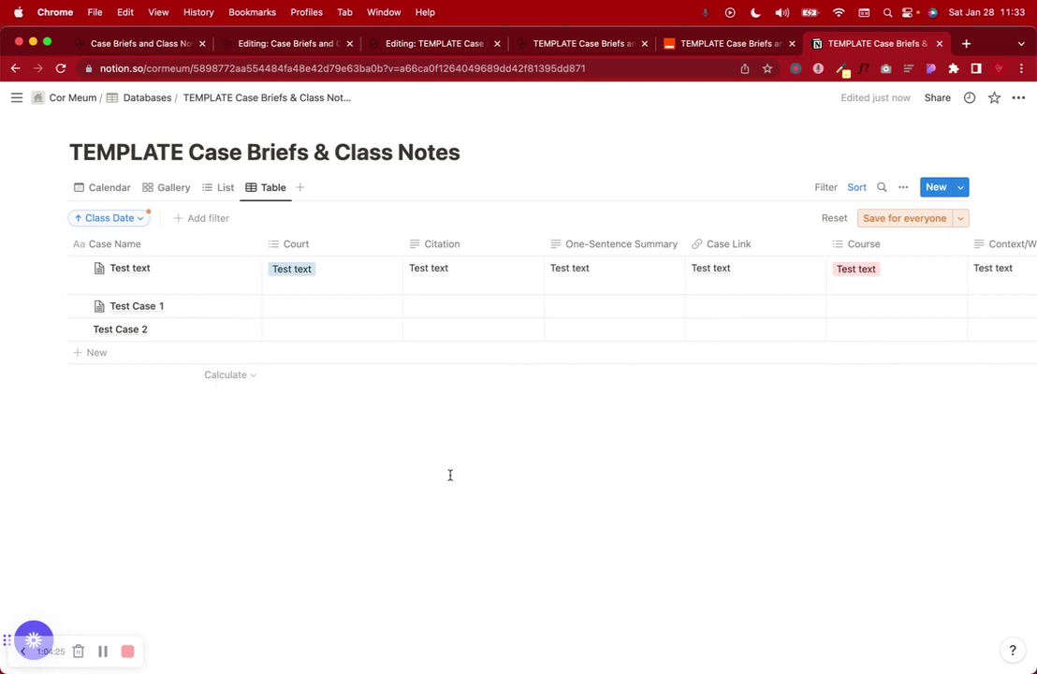
scroll(450, 475, right, 10)
scroll(450, 476, right, 5)
scroll(450, 475, left, 10)
scroll(450, 475, right, 4)
scroll(451, 475, right, 10)
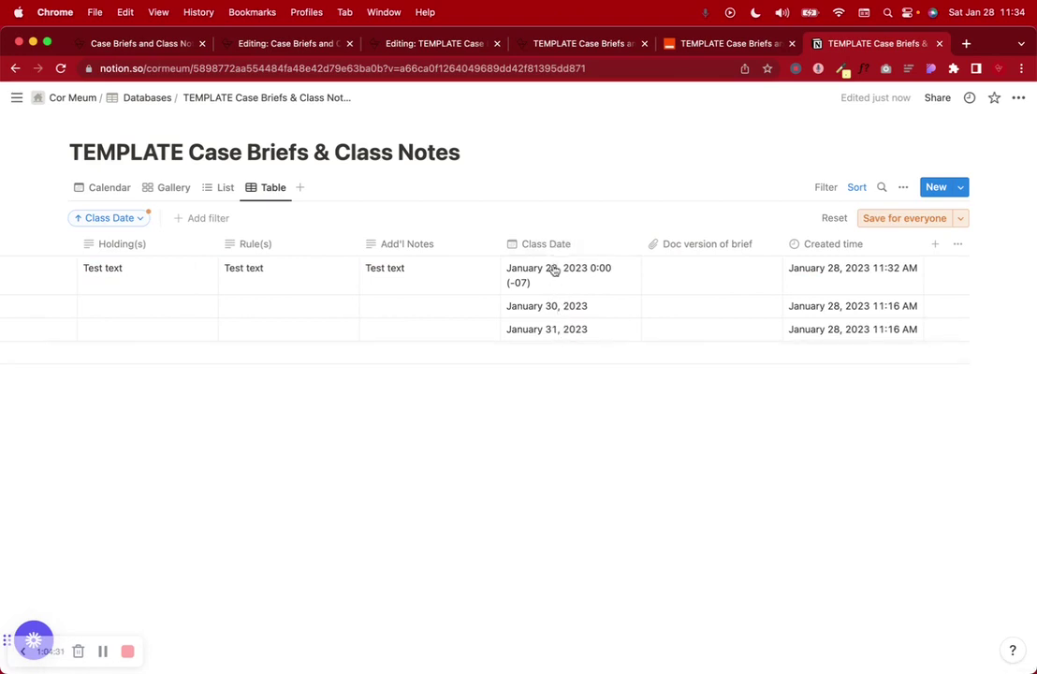
scroll(515, 412, left, 10)
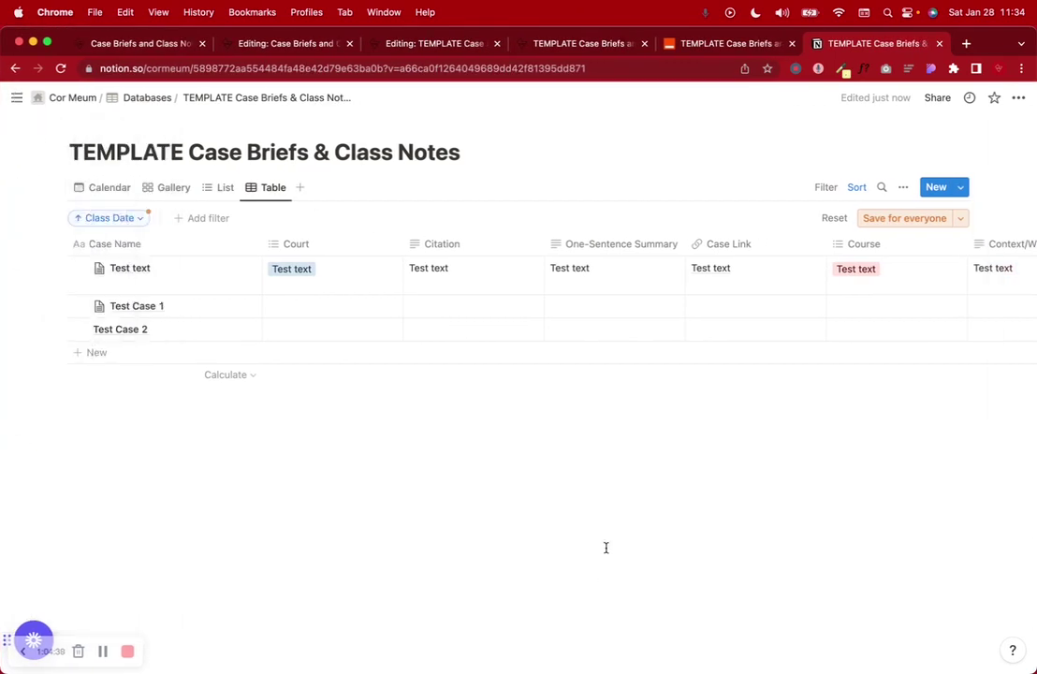
click(895, 218)
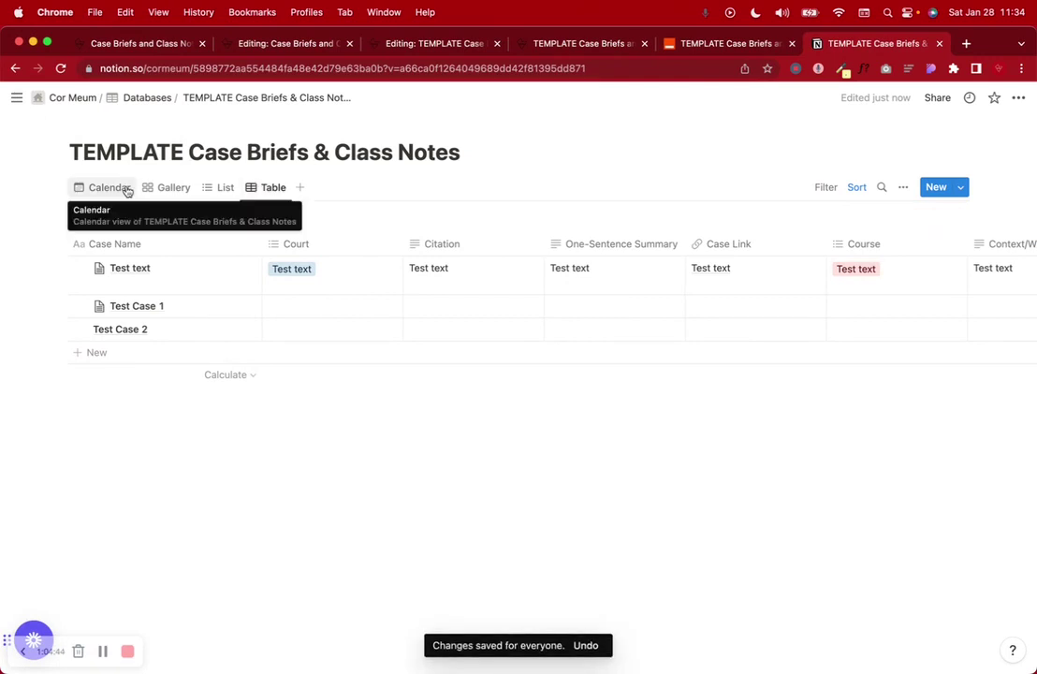
Step: Return to the Calendar view and examine the January 2023 entries
click(127, 190)
scroll(373, 472, down, 5)
scroll(373, 472, up, 5)
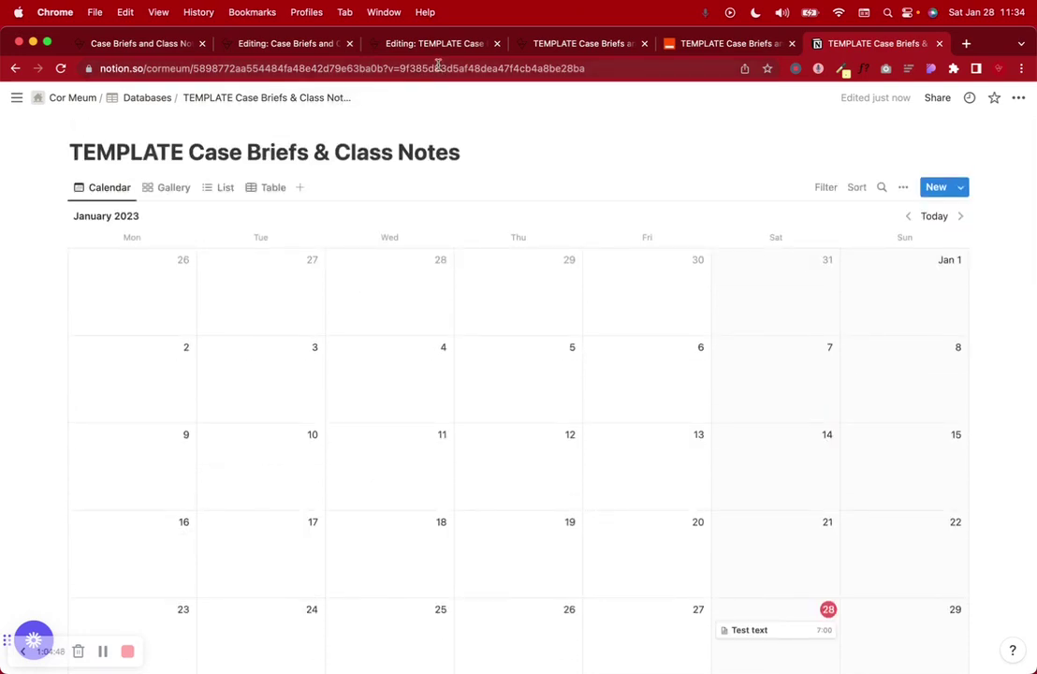
Step: Switch to the Zapier editor and duplicate the Create Database Item in Notion action
click(718, 44)
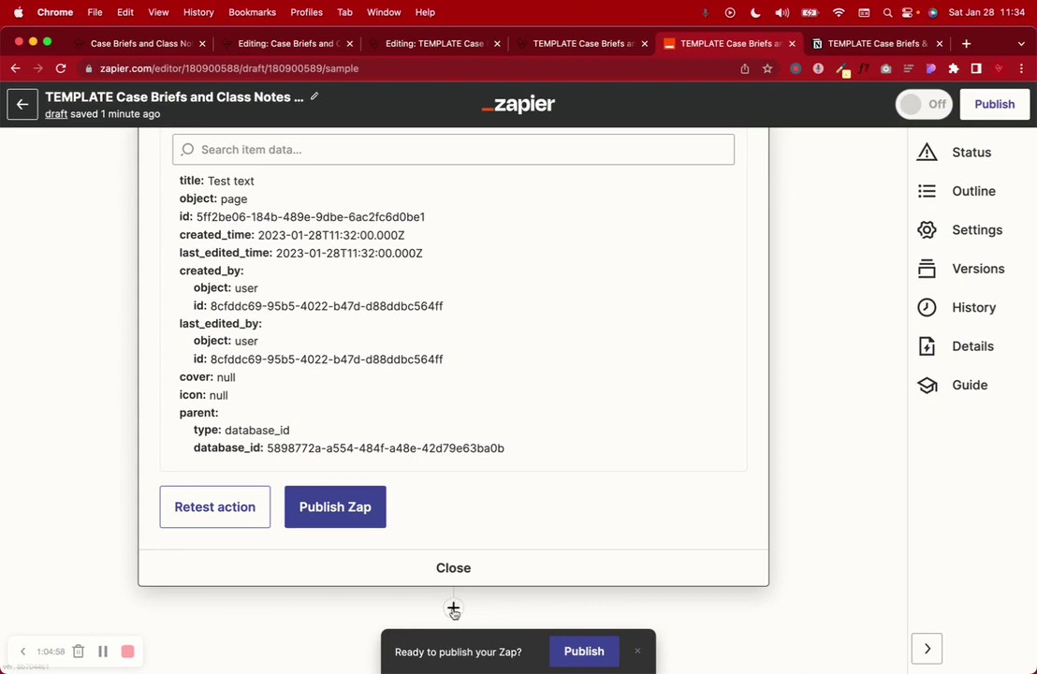
scroll(273, 322, up, 6)
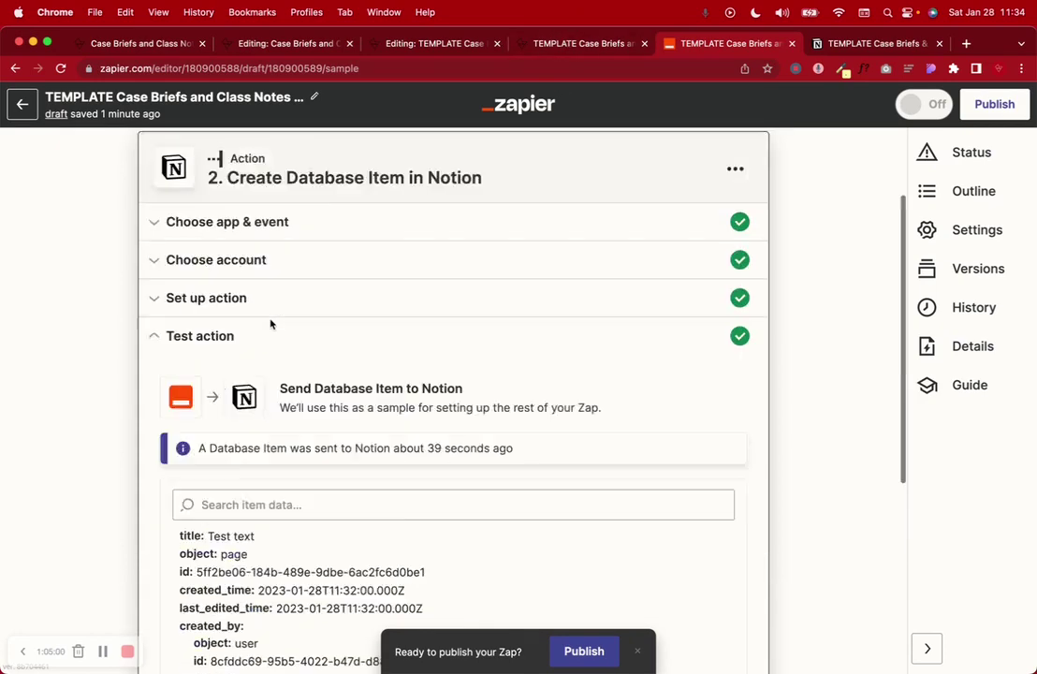
click(736, 268)
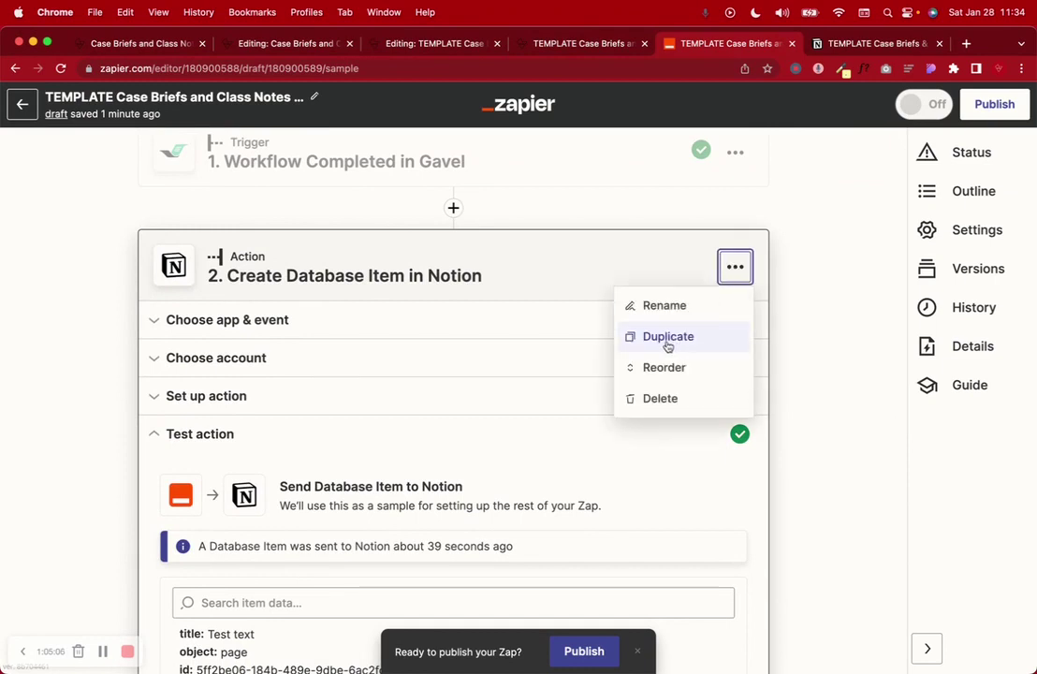
click(667, 336)
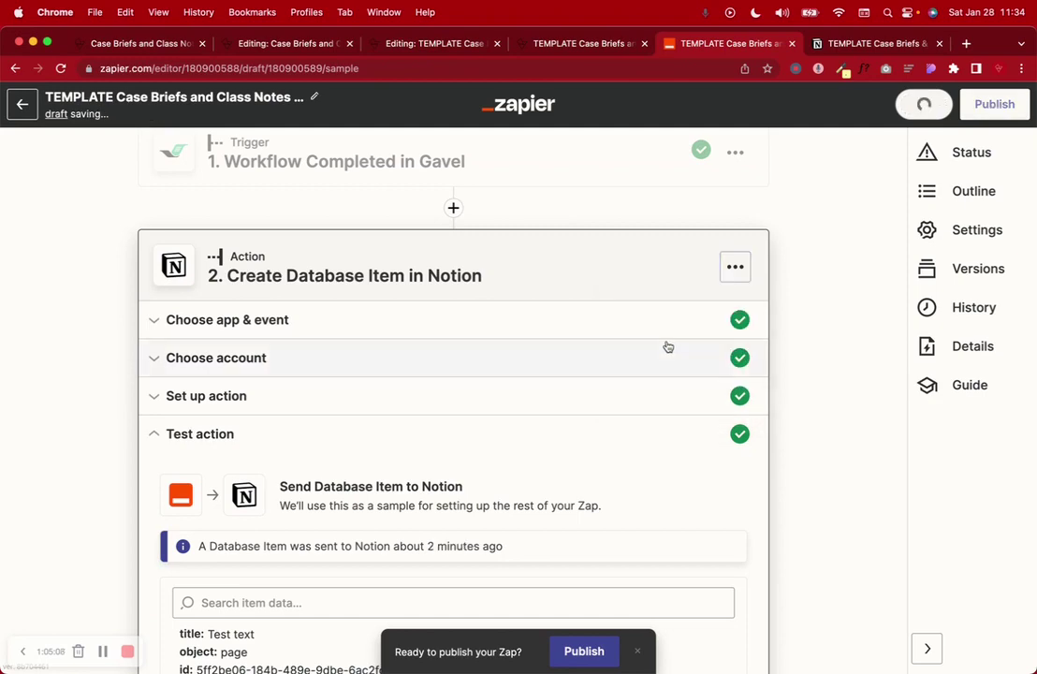
scroll(667, 346, down, 15)
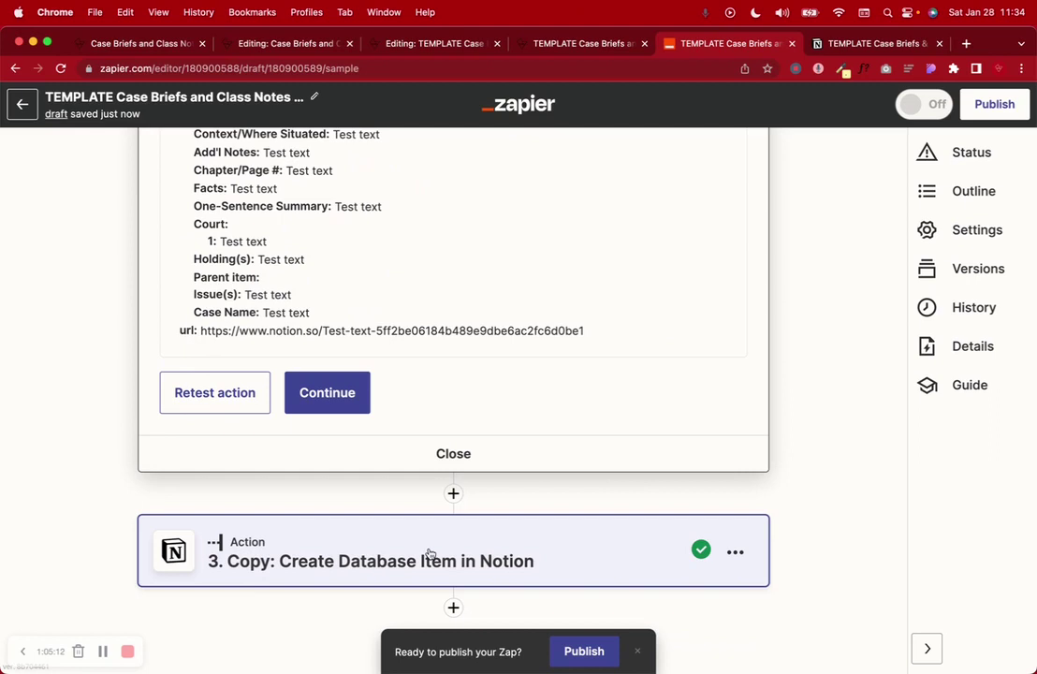
Step: Open the copied Create Database Item action and proceed to its field setup, keeping the existing event and Notion account
click(432, 561)
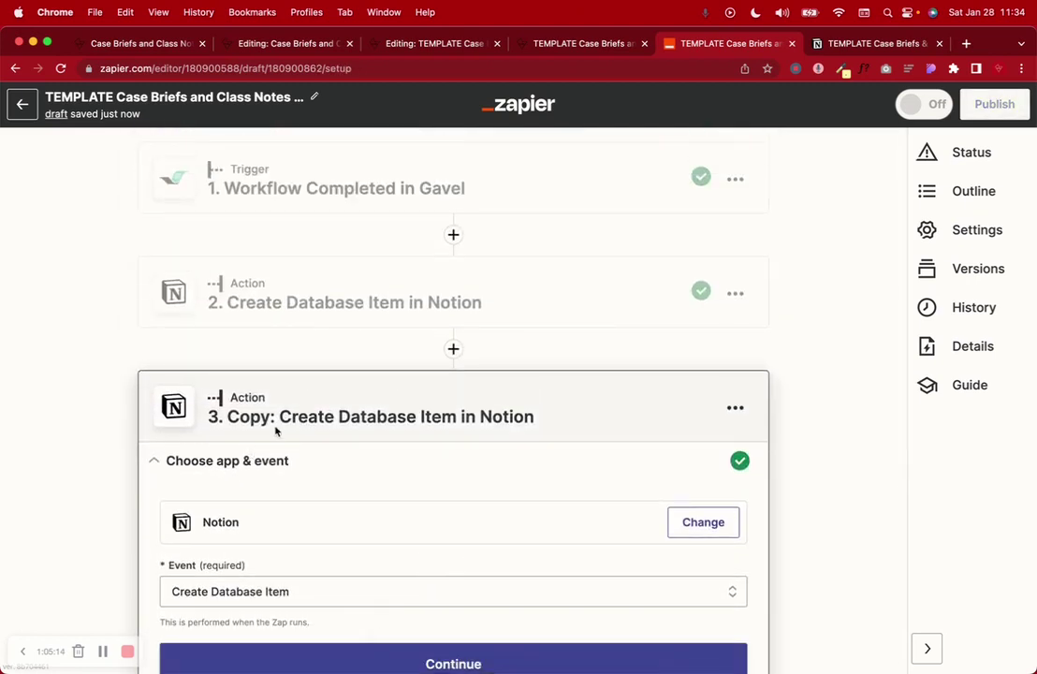
scroll(299, 426, down, 5)
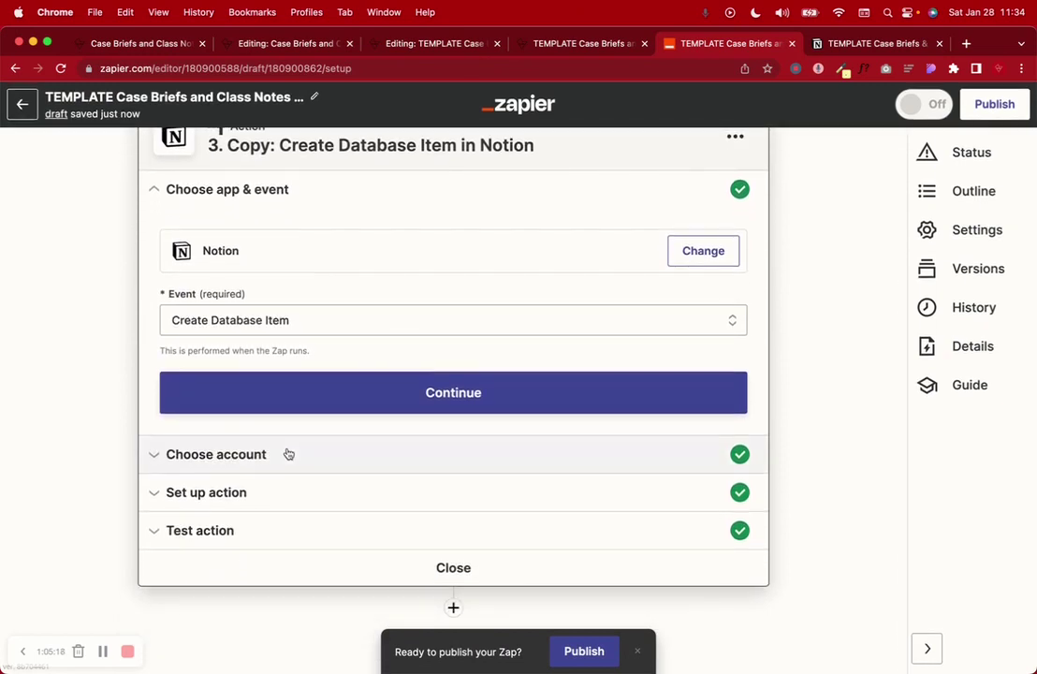
click(349, 397)
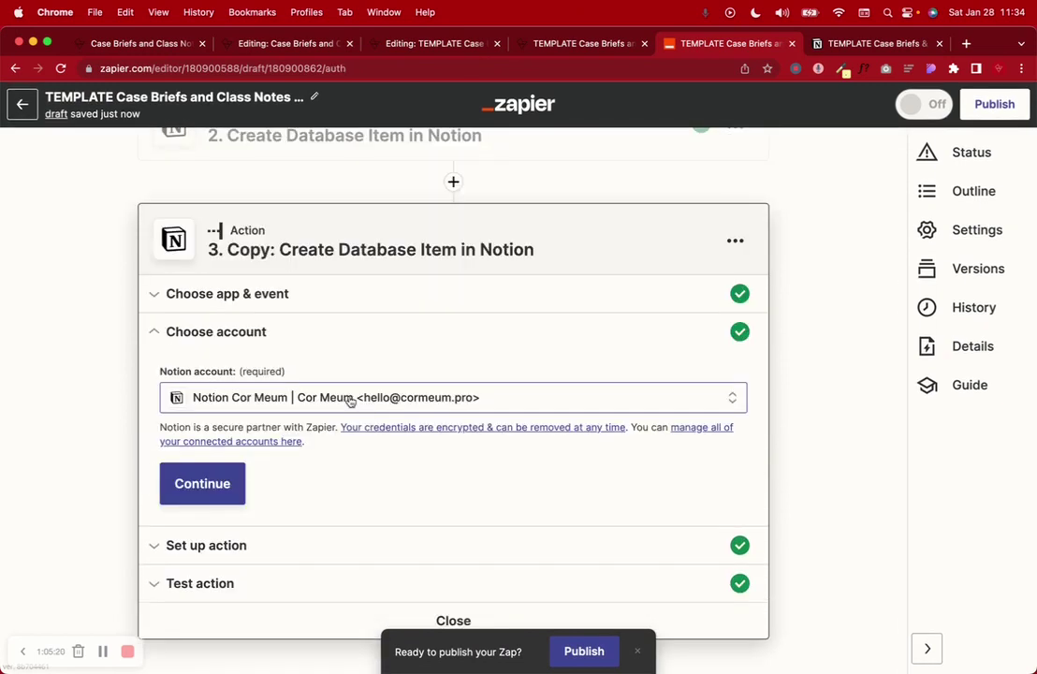
click(233, 482)
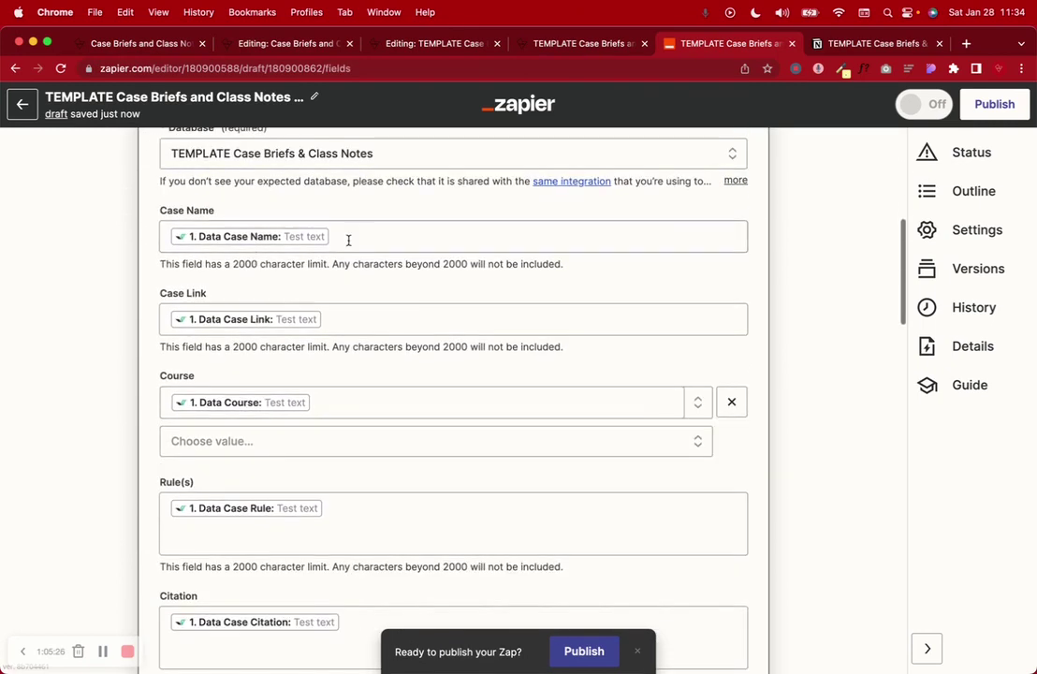
Step: Replace the Case Name mapping in the copied action with the Gavel field Data Case Name 2
click(356, 240)
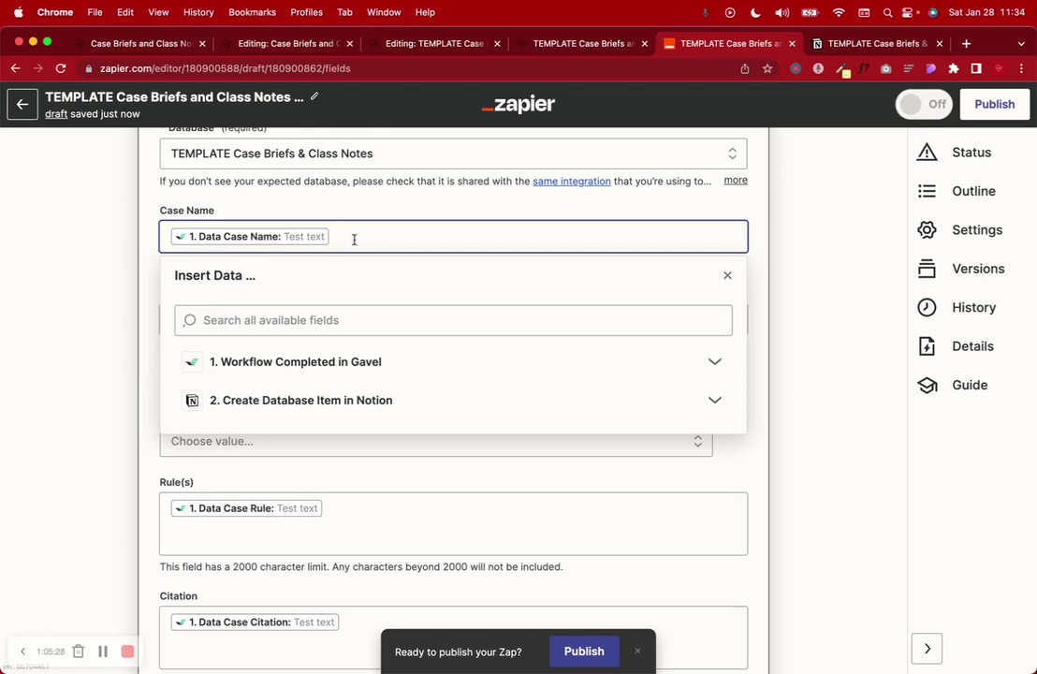
key(BackSpace)
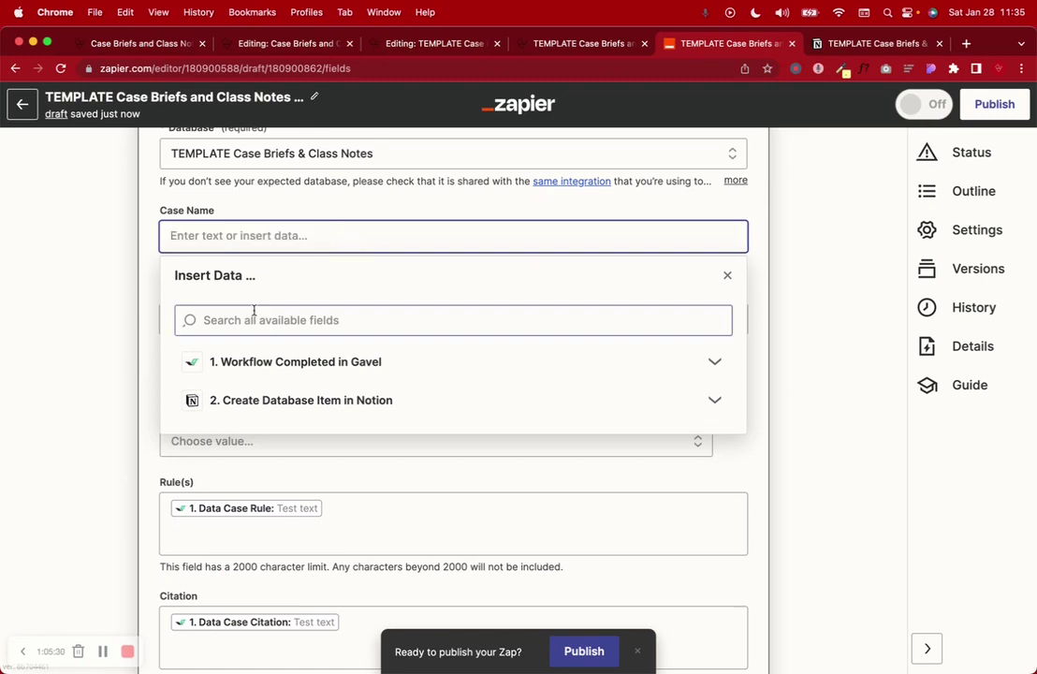
click(275, 362)
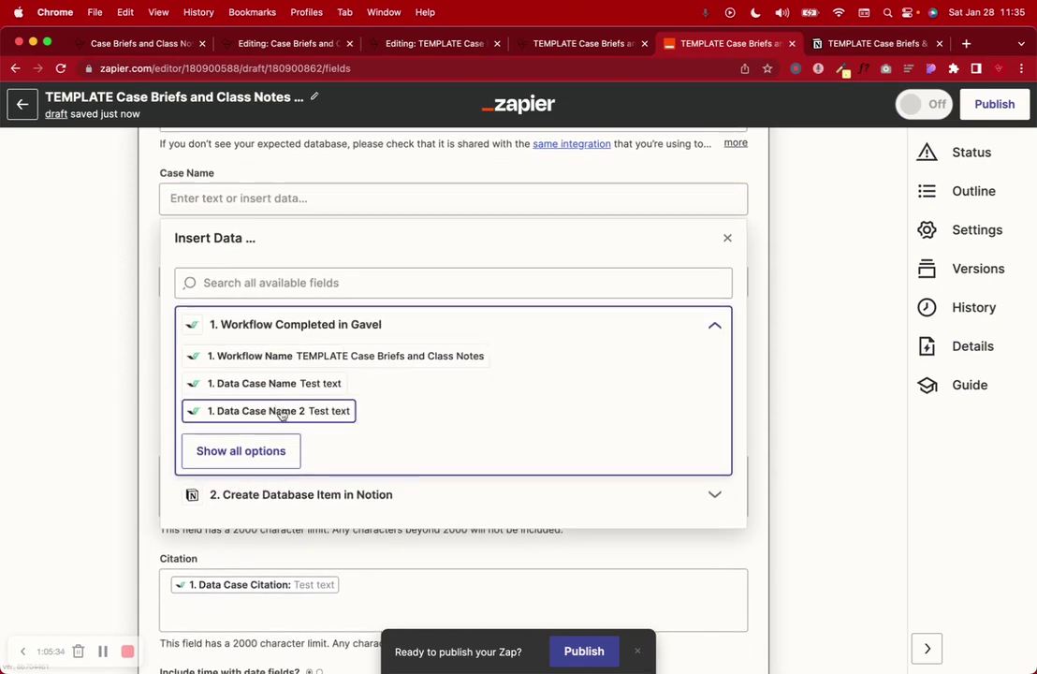
click(287, 412)
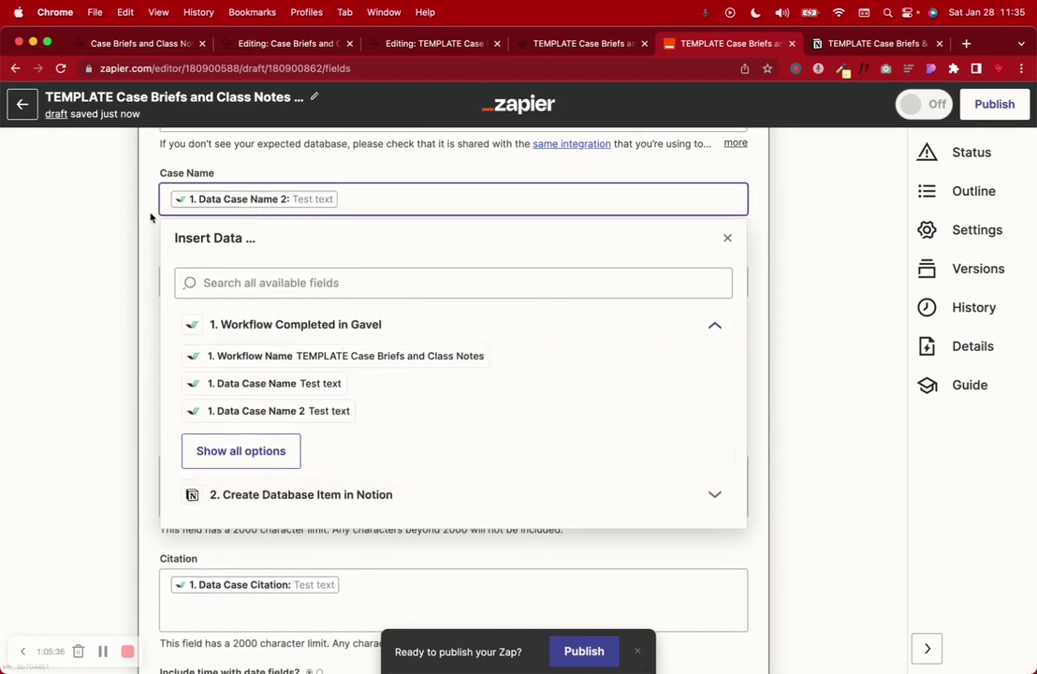
click(132, 191)
Step: Replace the Case Link mapping in the copied action with the Gavel field Data Case Link 2
click(342, 280)
key(BackSpace)
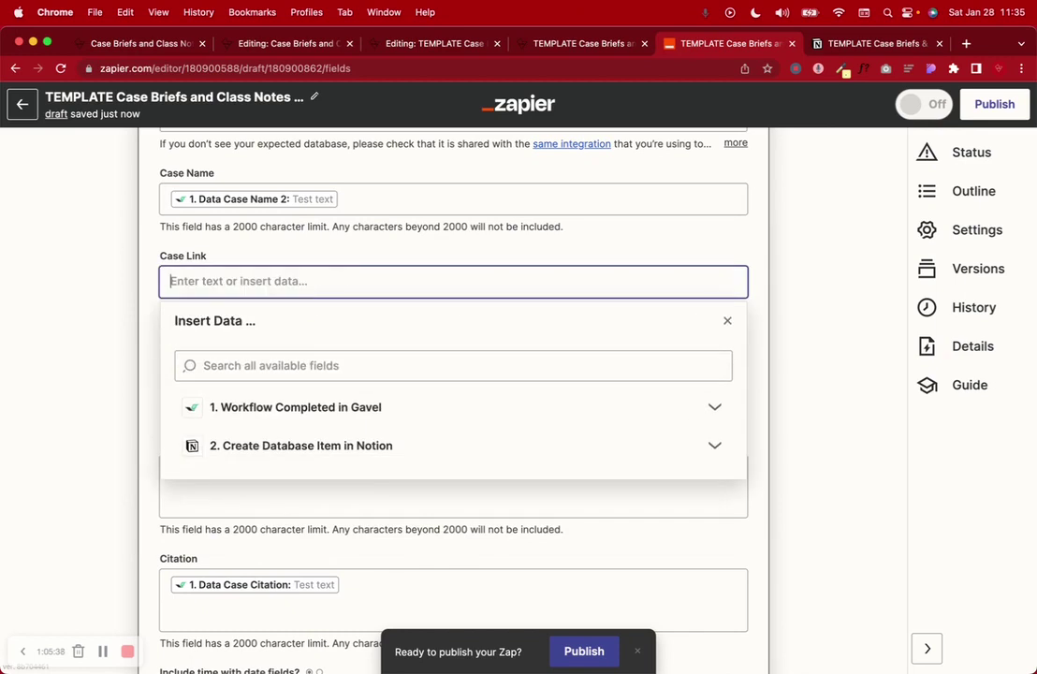
click(298, 406)
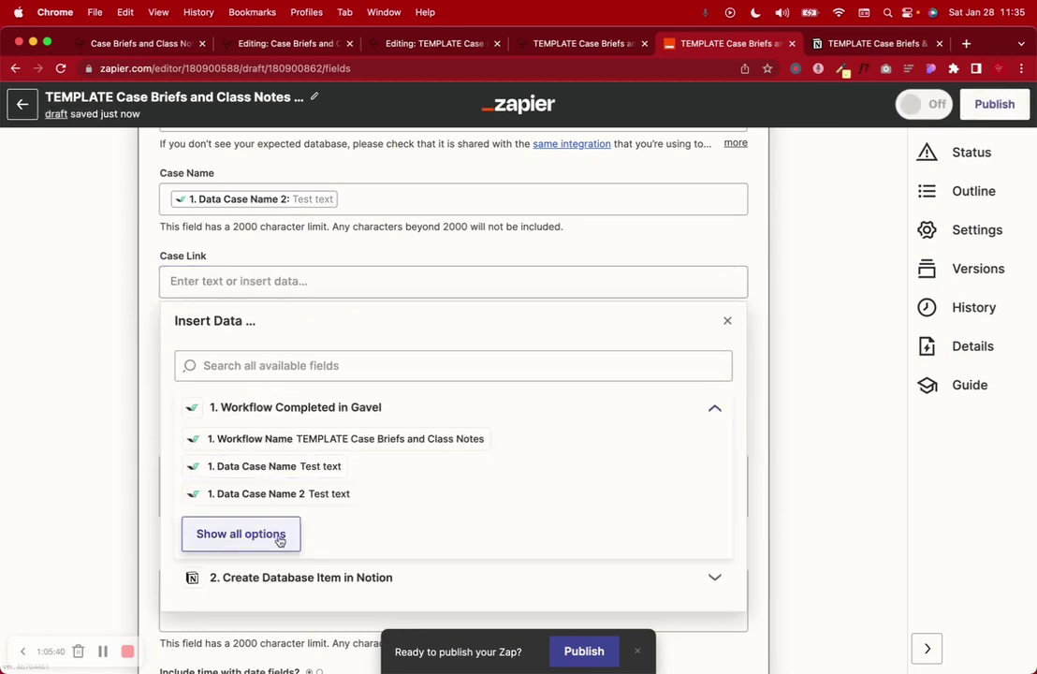
click(278, 536)
scroll(279, 472, down, 4)
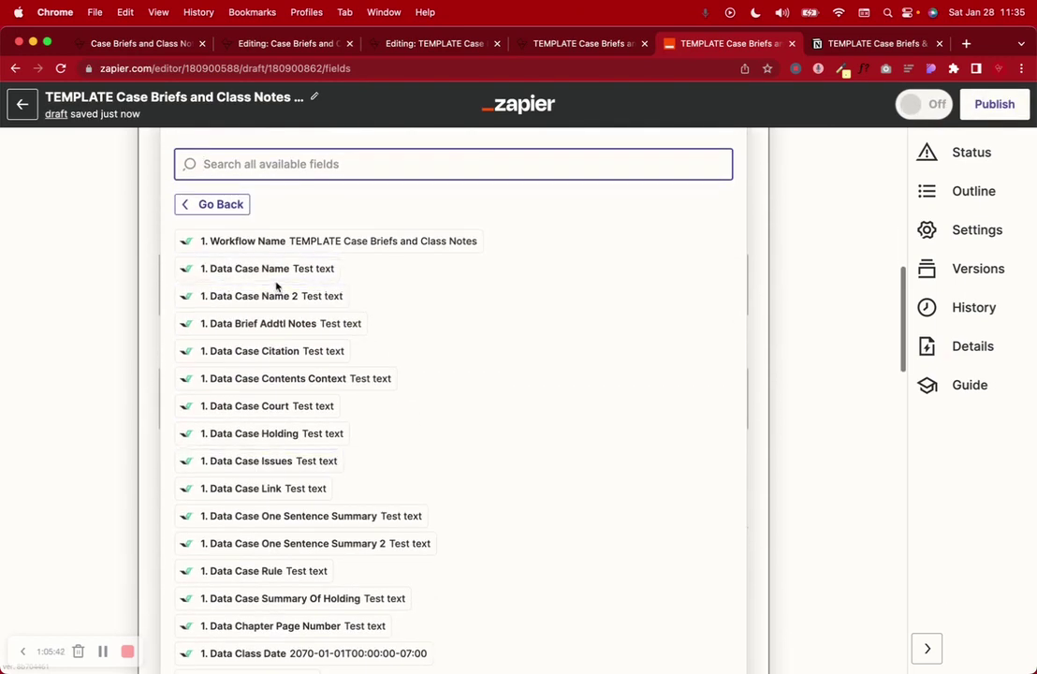
text(link)
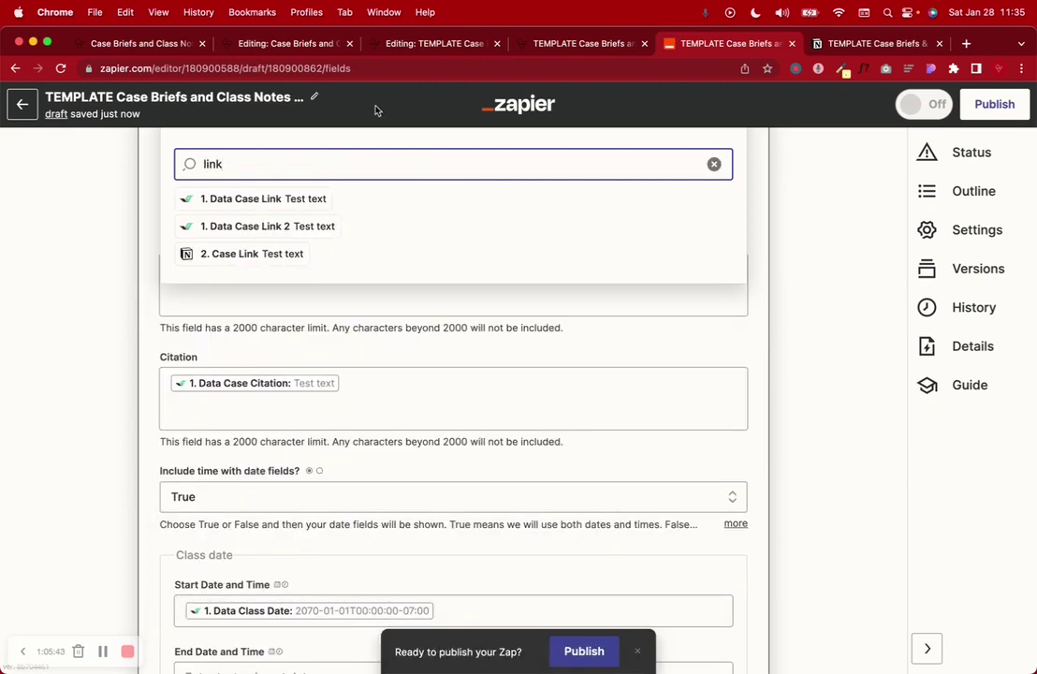
click(269, 226)
scroll(152, 288, down, 3)
click(153, 287)
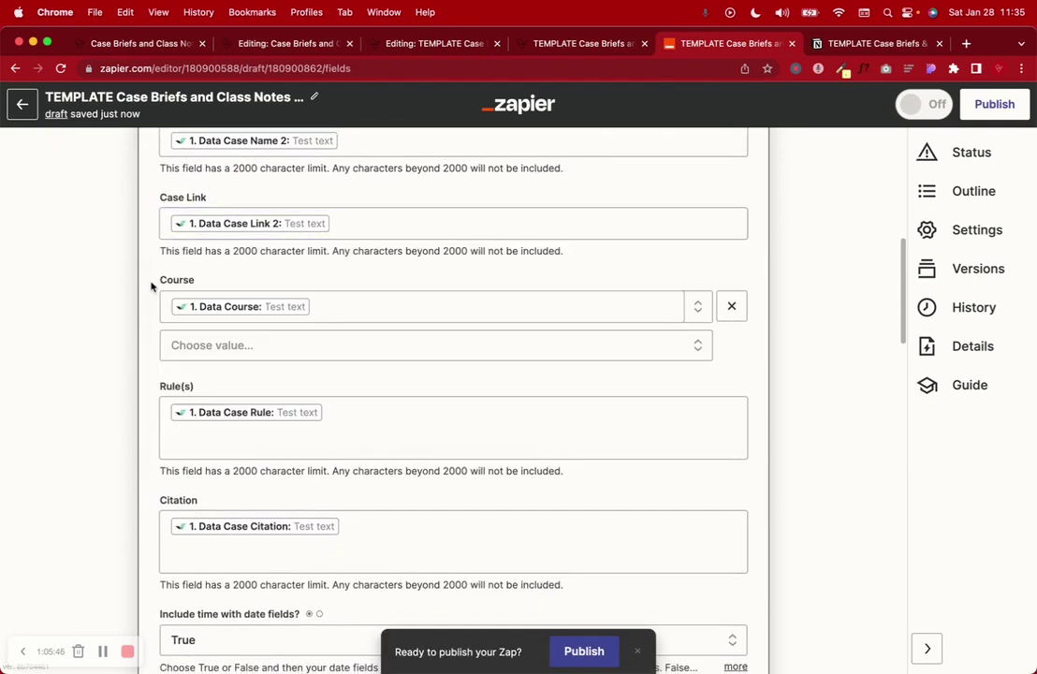
Step: Replace the Course mapping in the copied action with the Gavel field Data Course 2
click(329, 309)
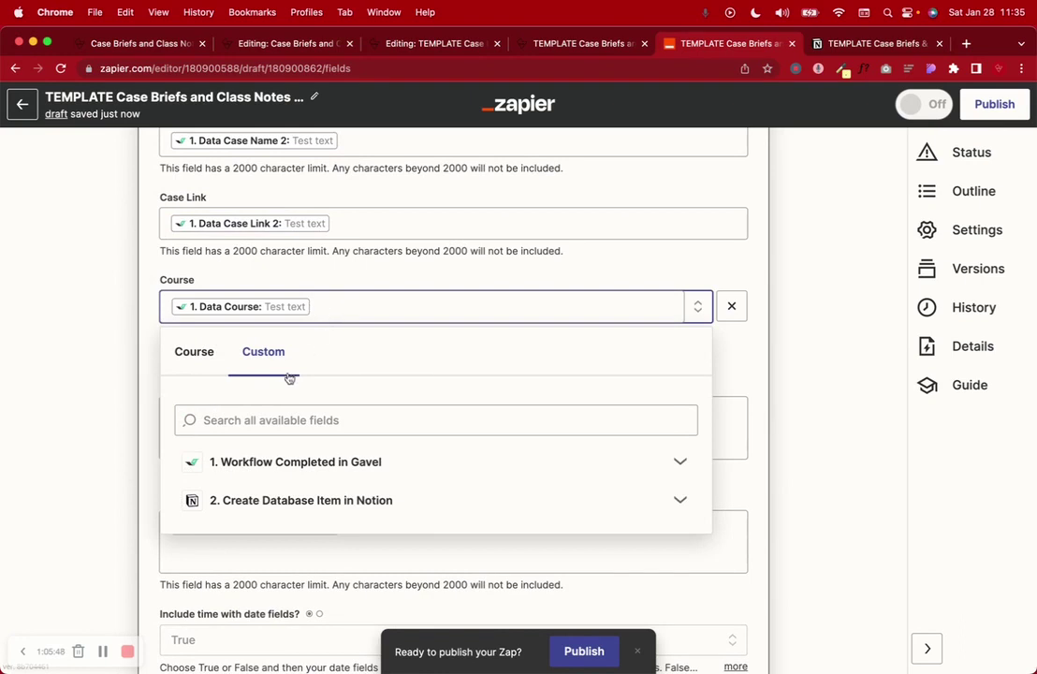
key(BackSpace)
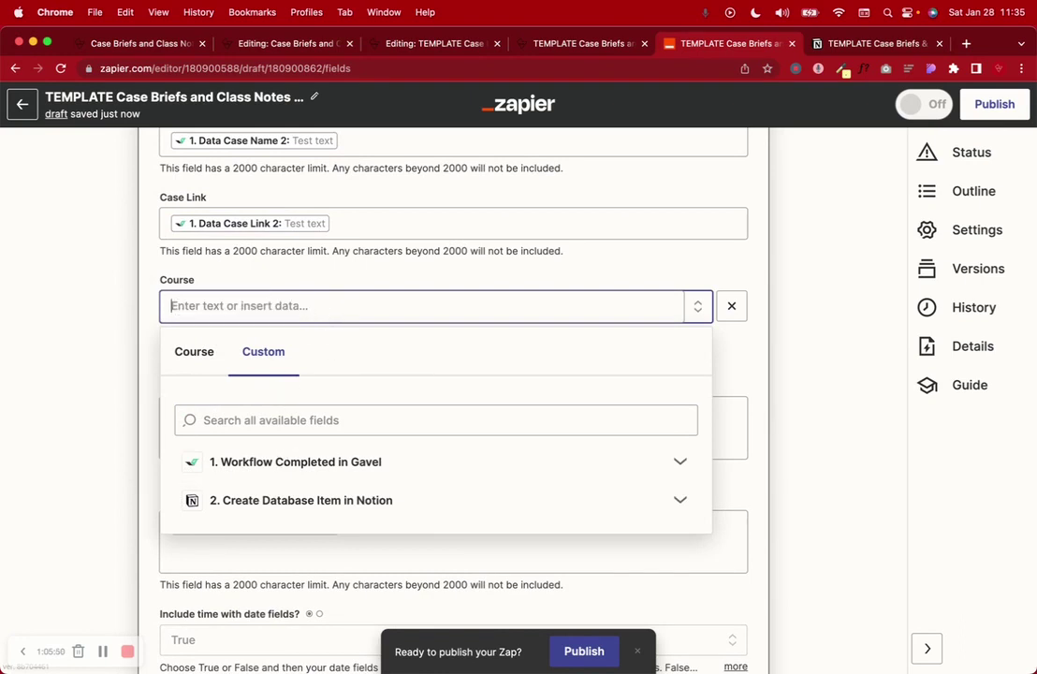
click(294, 461)
click(204, 419)
text(coure)
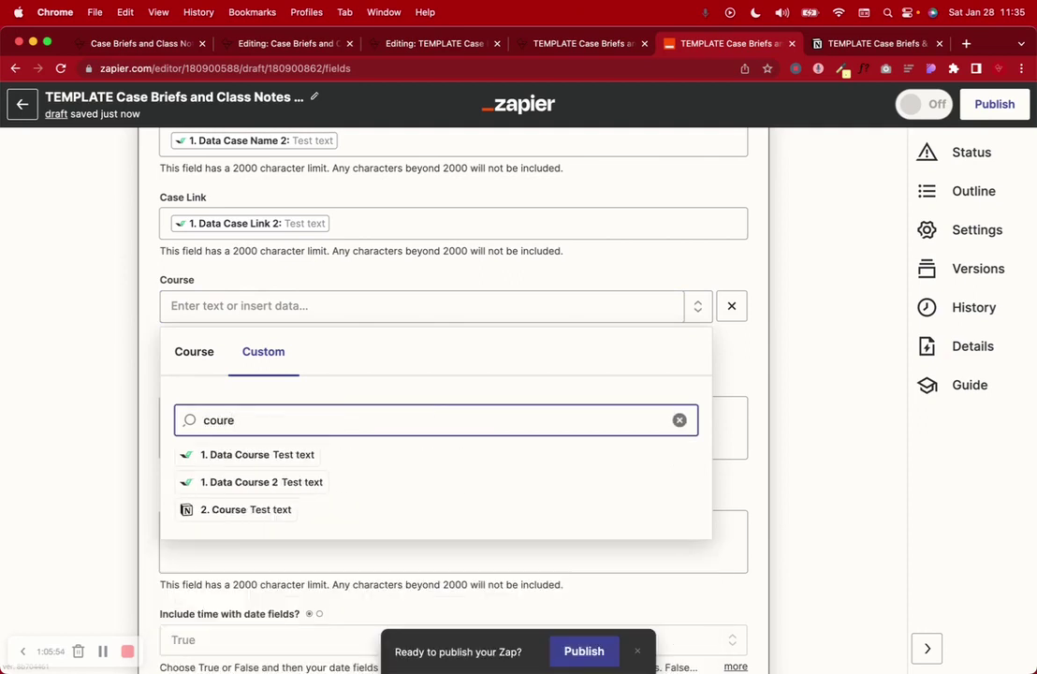
click(252, 481)
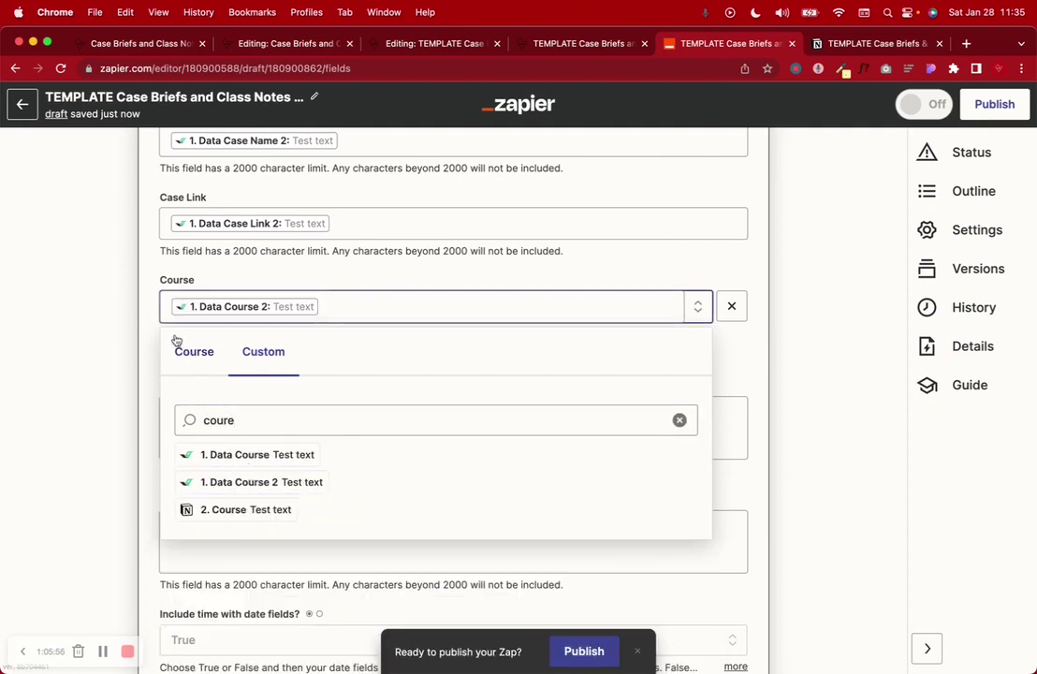
click(145, 321)
Step: Replace the Rule(s) mapping in the copied action with the Gavel field Data Case Rule 2
scroll(146, 319, down, 3)
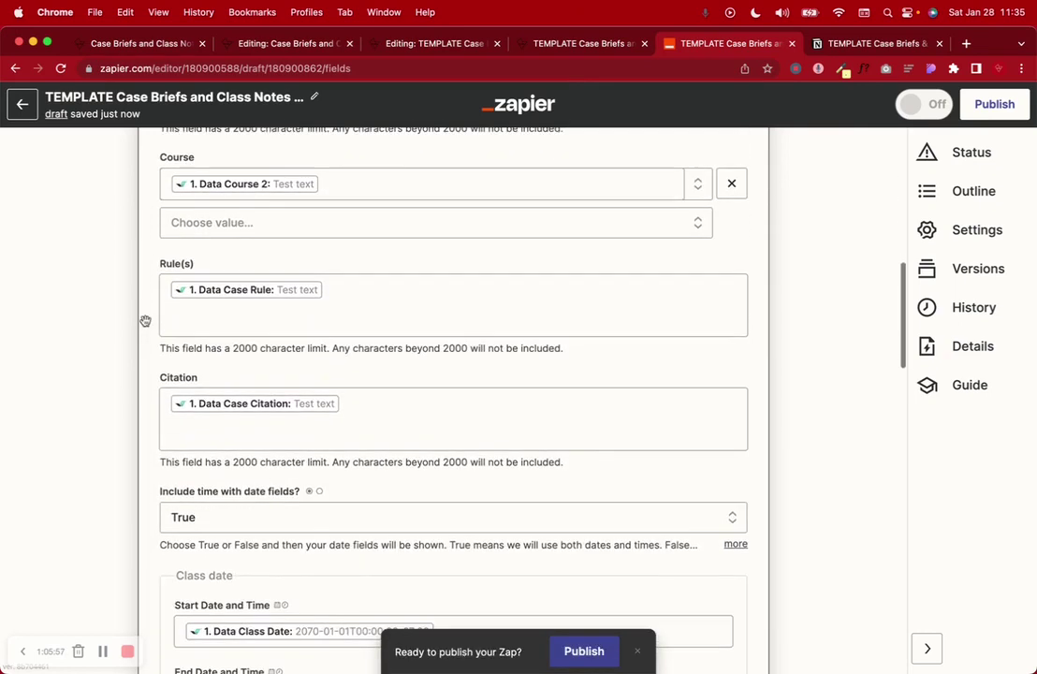
click(385, 282)
key(BackSpace)
click(294, 446)
click(250, 408)
text(2)
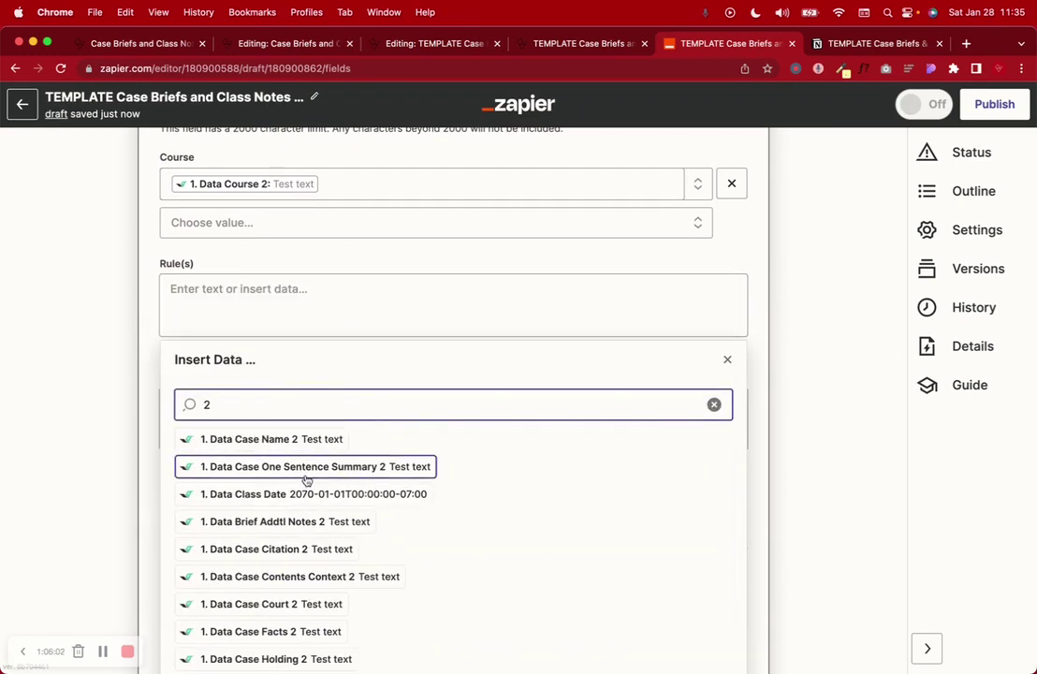
scroll(304, 480, down, 3)
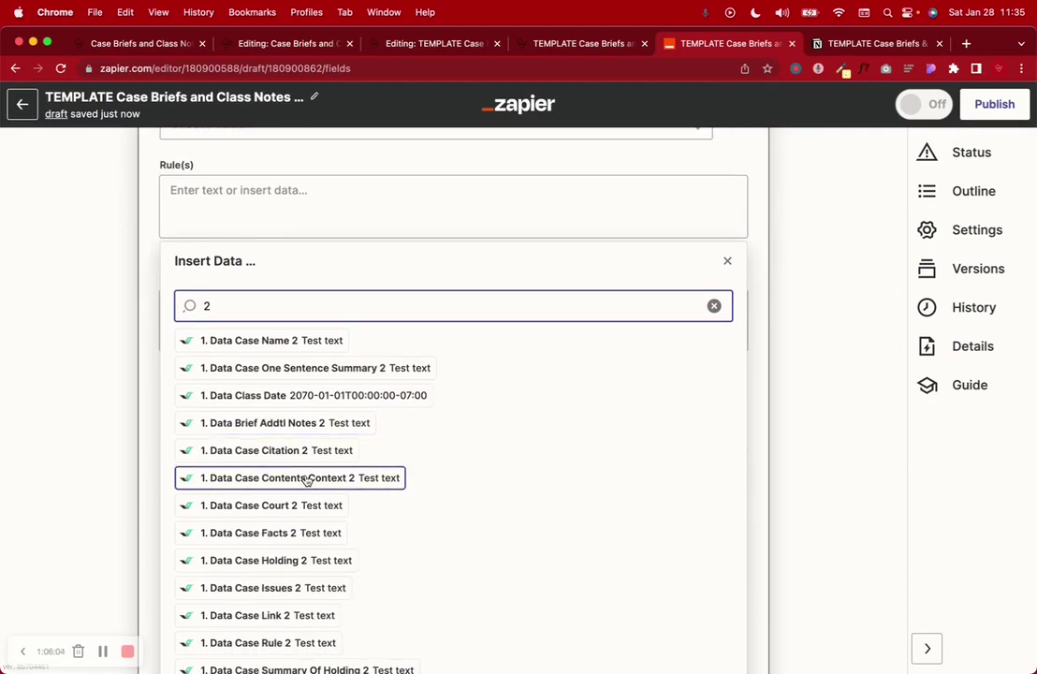
scroll(306, 480, down, 1)
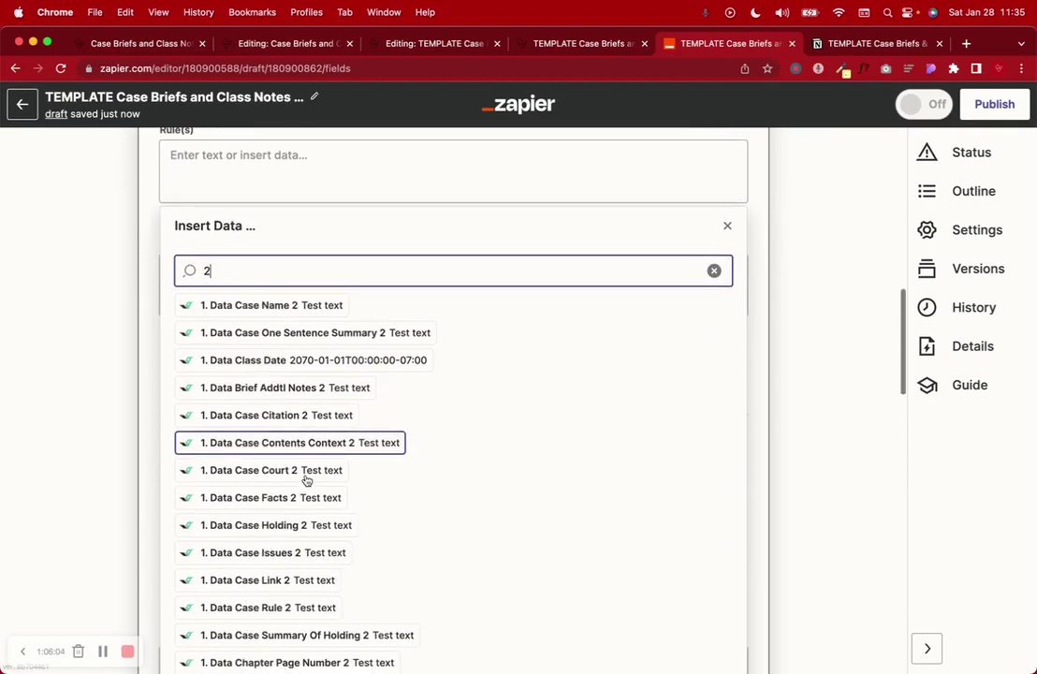
click(262, 605)
click(149, 226)
Step: Replace the Citation mapping in the copied action with the Gavel field Data Case Citation 2
click(403, 261)
key(BackSpace)
click(277, 421)
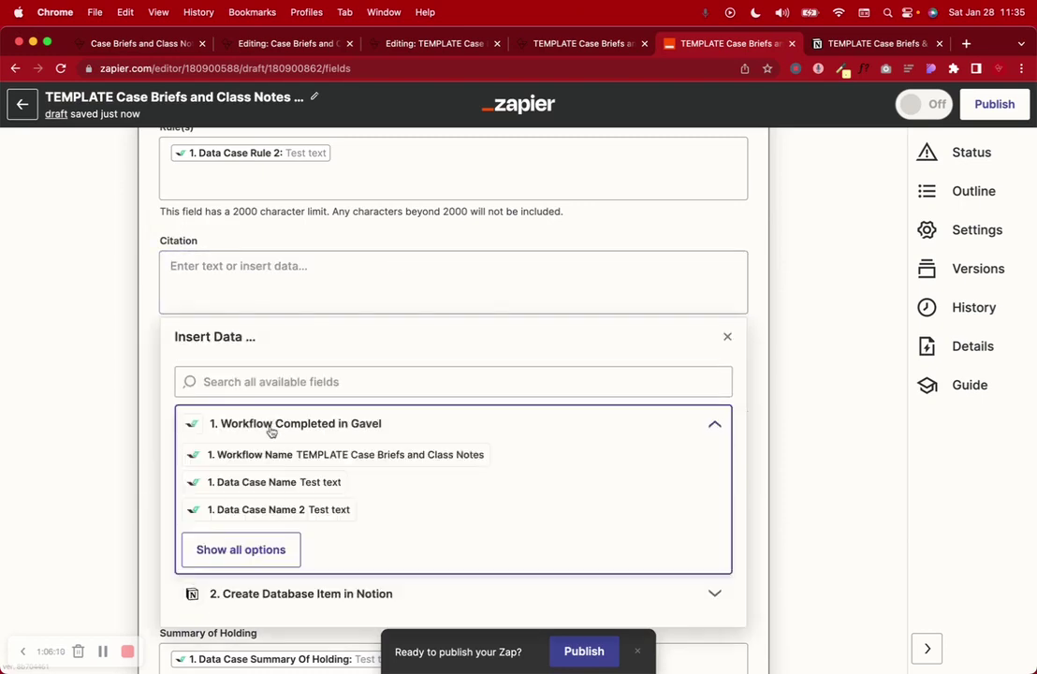
click(237, 383)
text(ci)
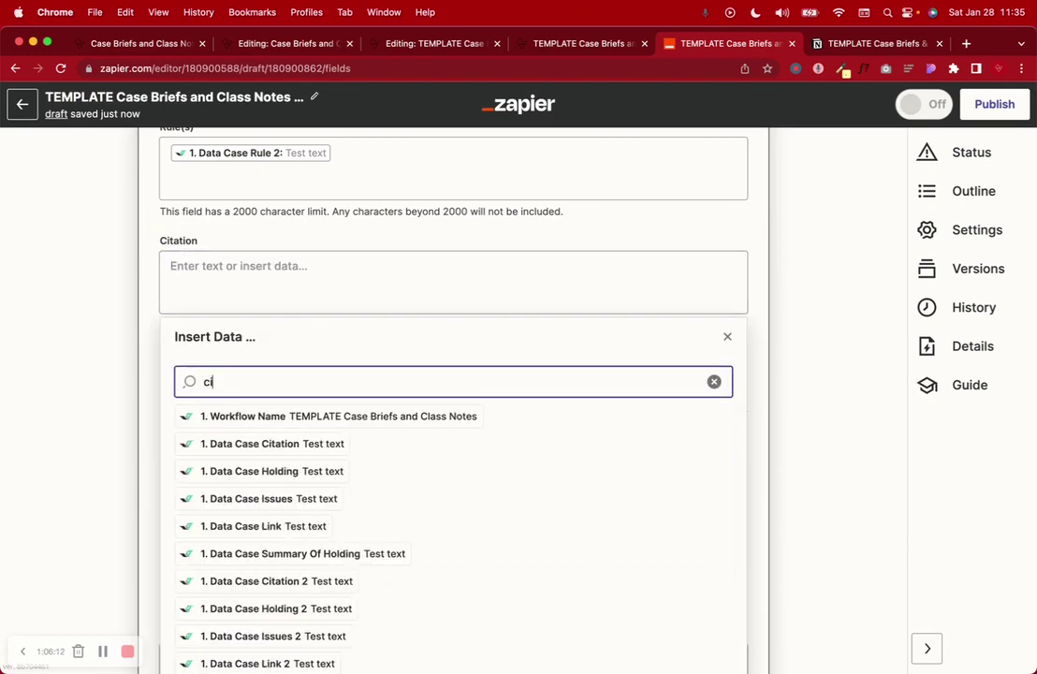
text(tat)
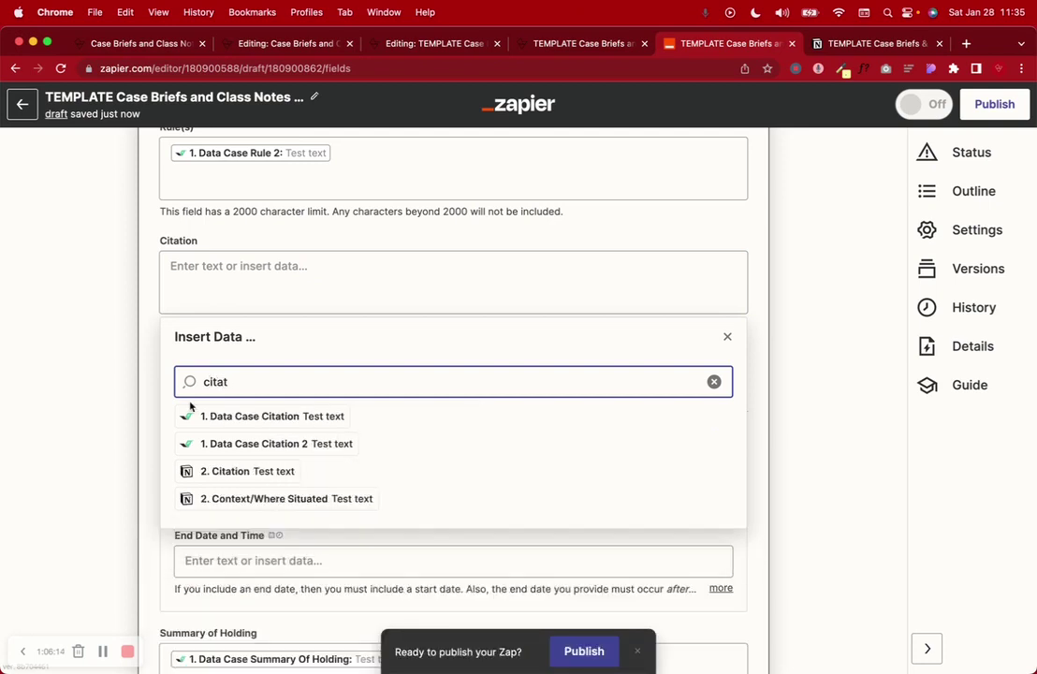
click(196, 443)
click(146, 305)
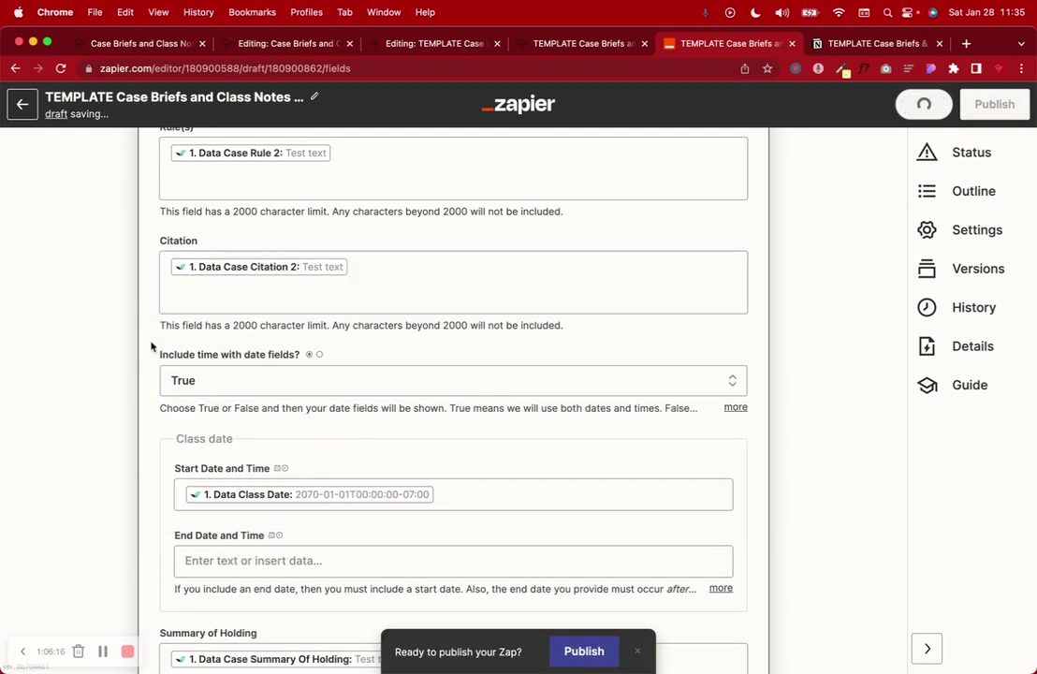
Step: Replace the Class date's Start Date and Time mapping with the Gavel field Data Class Date 2
scroll(200, 309, down, 2)
scroll(203, 321, down, 1)
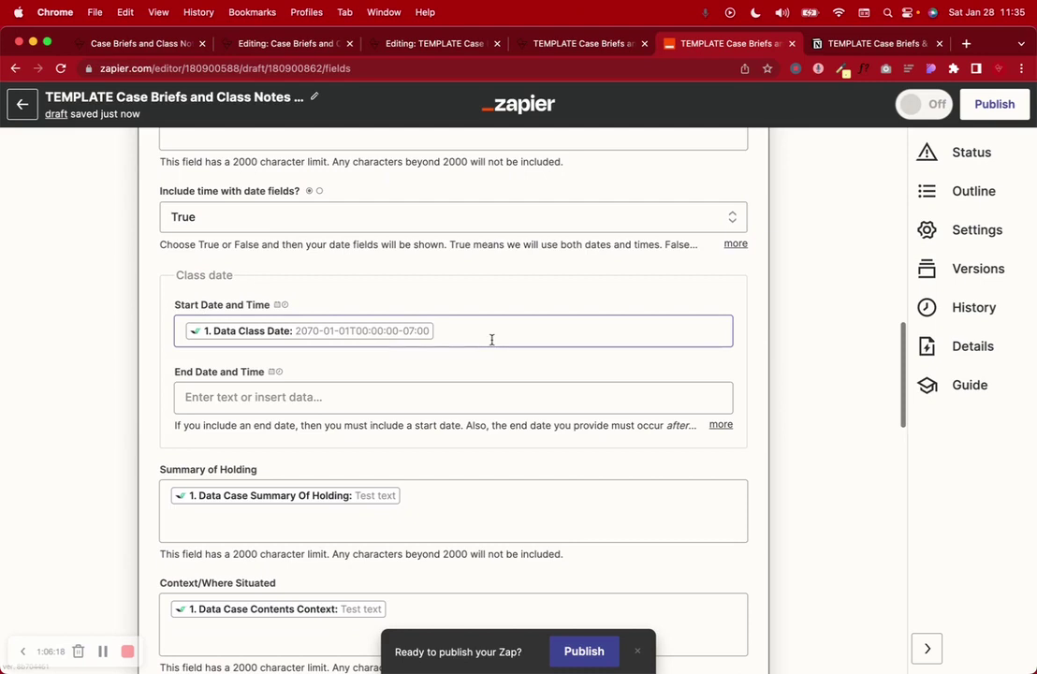
click(484, 331)
key(BackSpace)
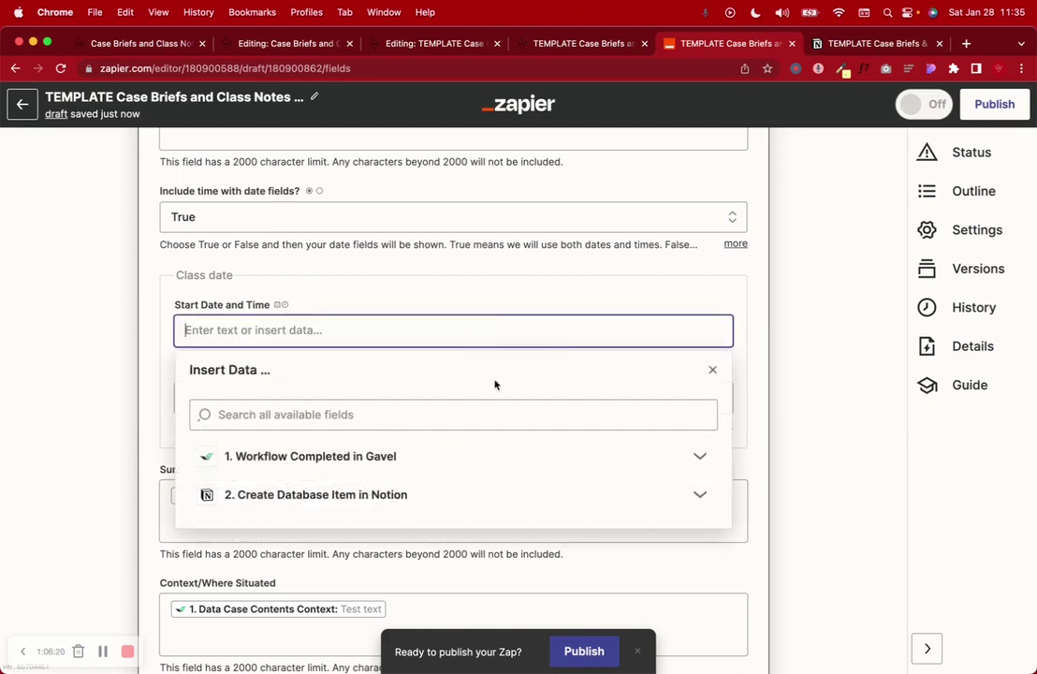
click(412, 456)
click(351, 417)
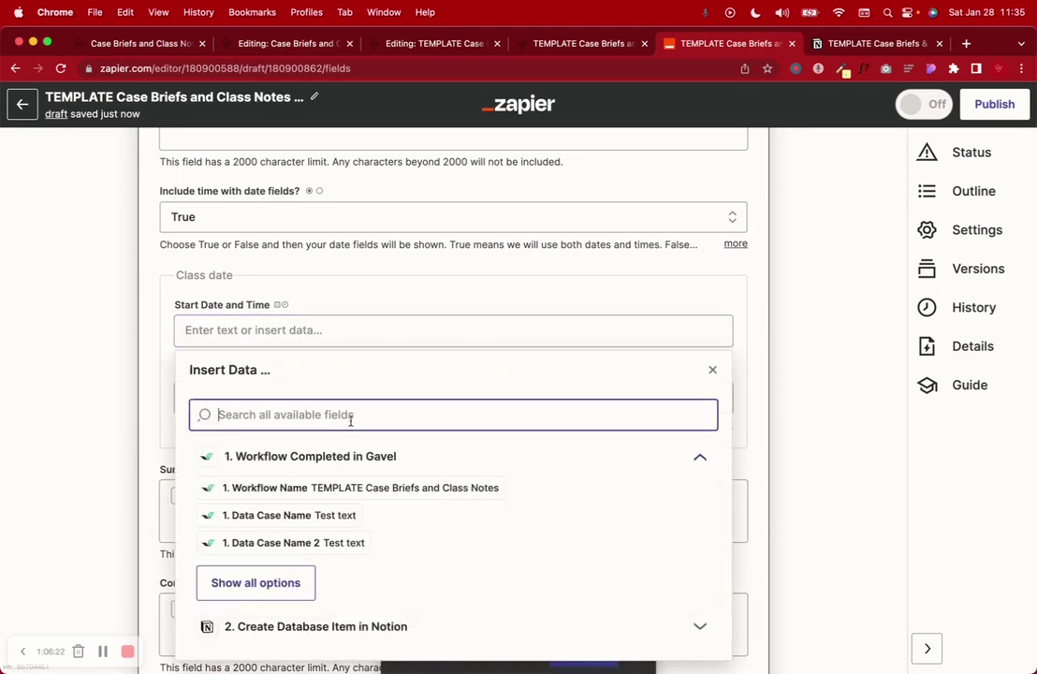
text(date)
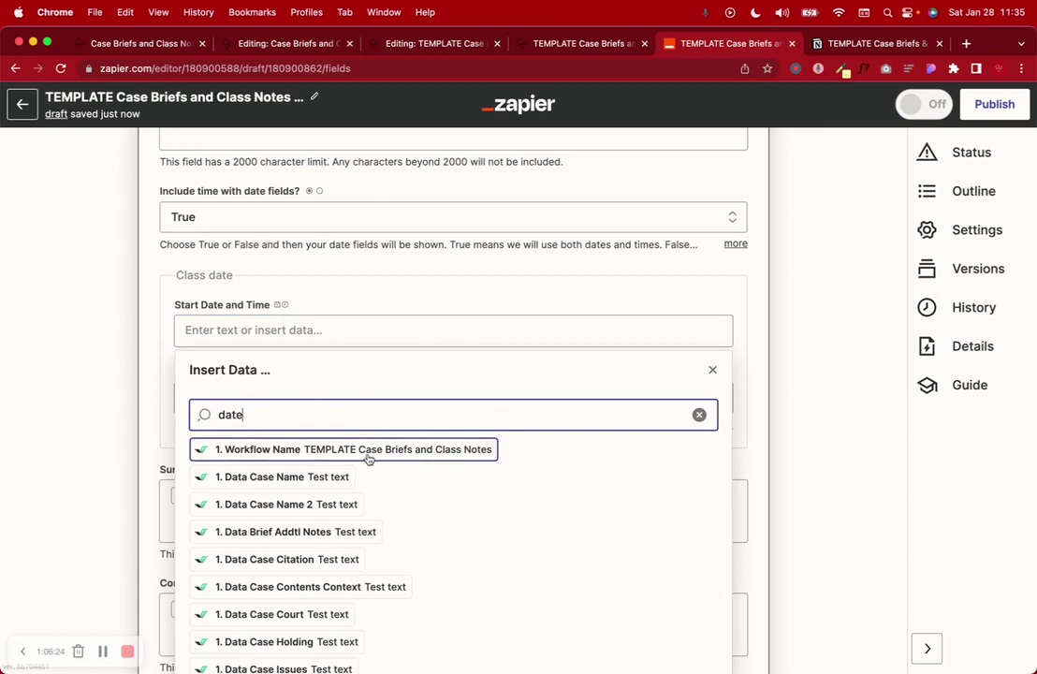
scroll(369, 459, down, 6)
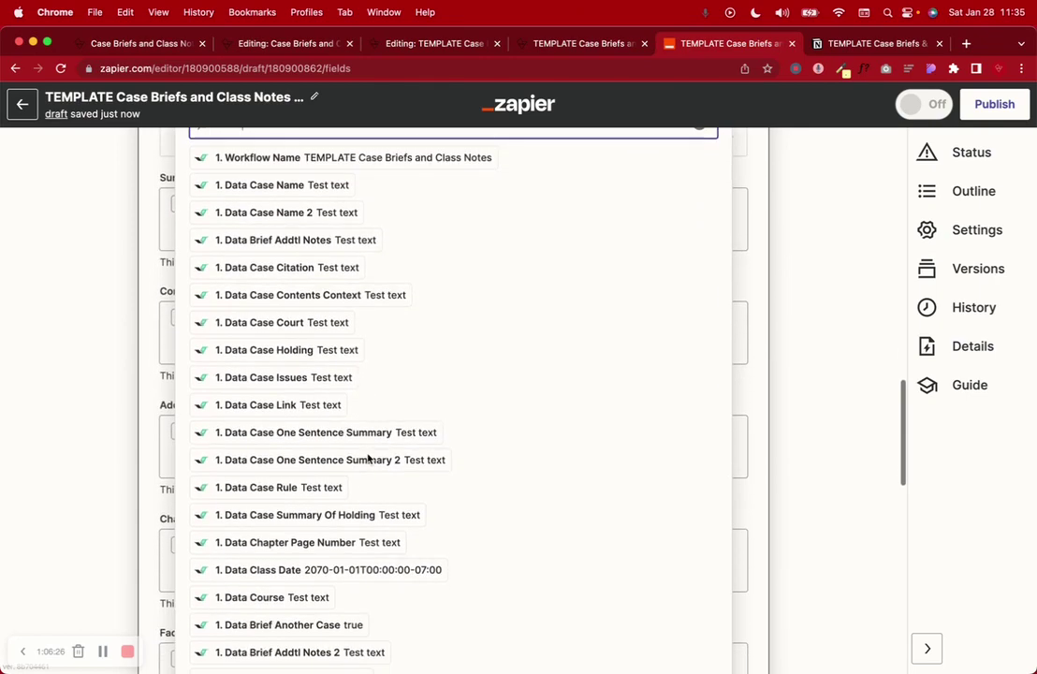
scroll(315, 571, down, 5)
scroll(316, 571, down, 4)
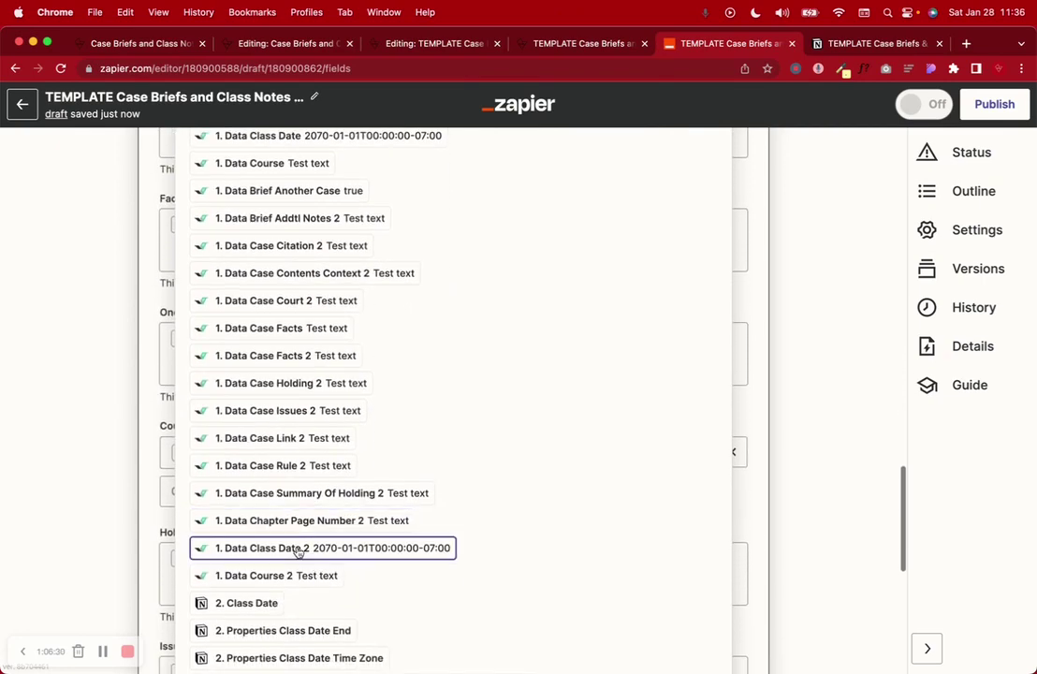
click(297, 549)
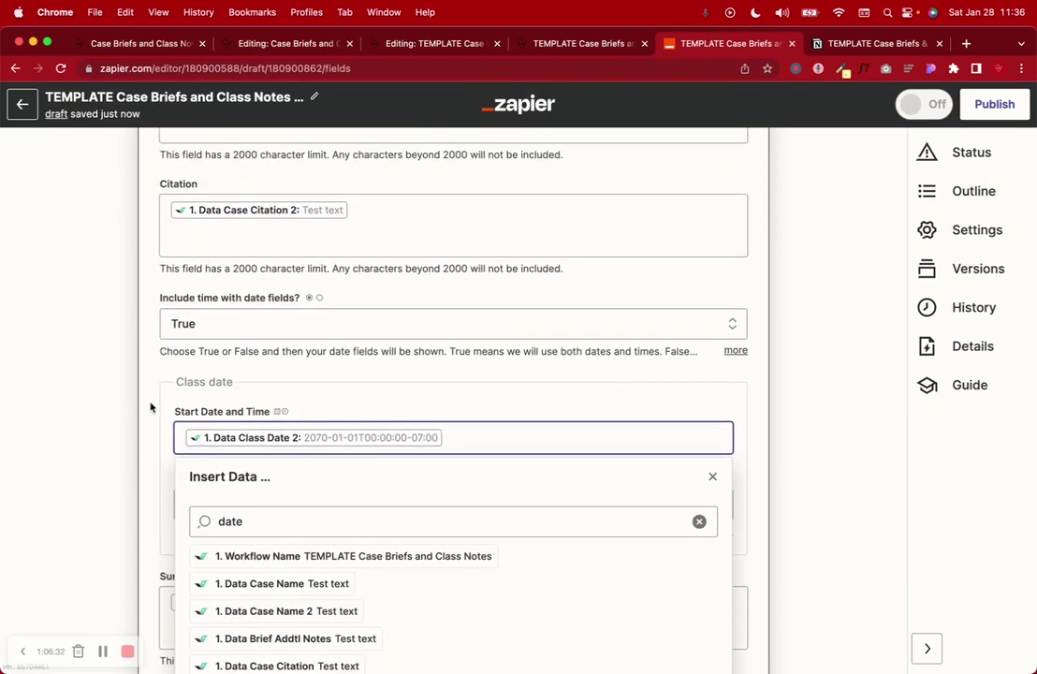
Step: Replace the Summary of Holding mapping in the copied action with the Gavel field Data Case Summary Of Holding 2
scroll(150, 407, down, 5)
click(433, 336)
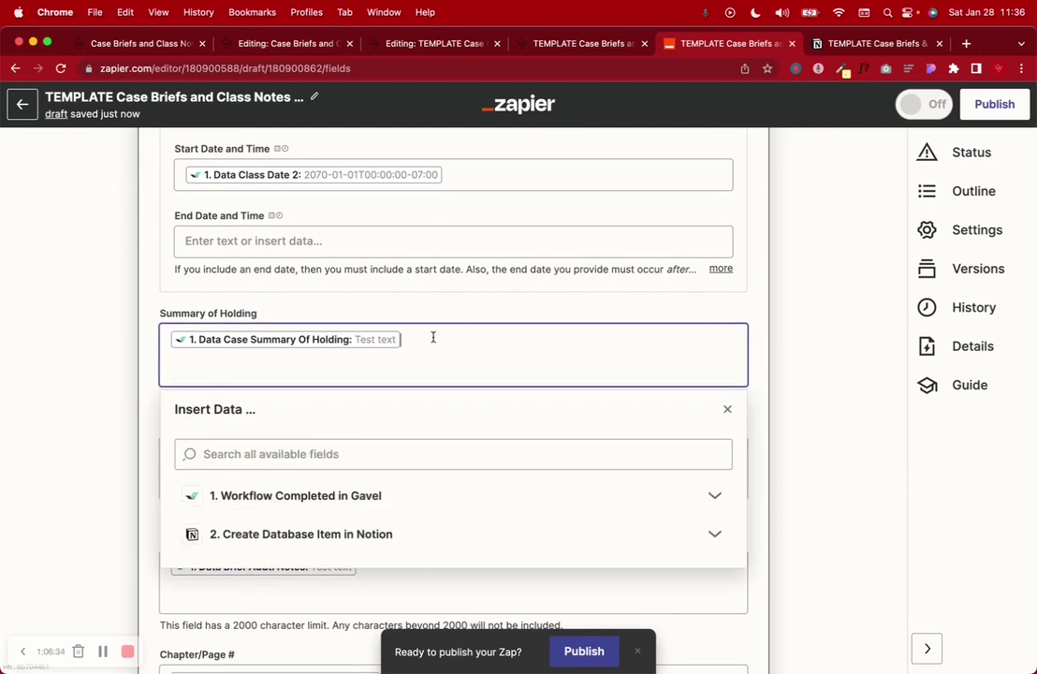
key(BackSpace)
click(312, 495)
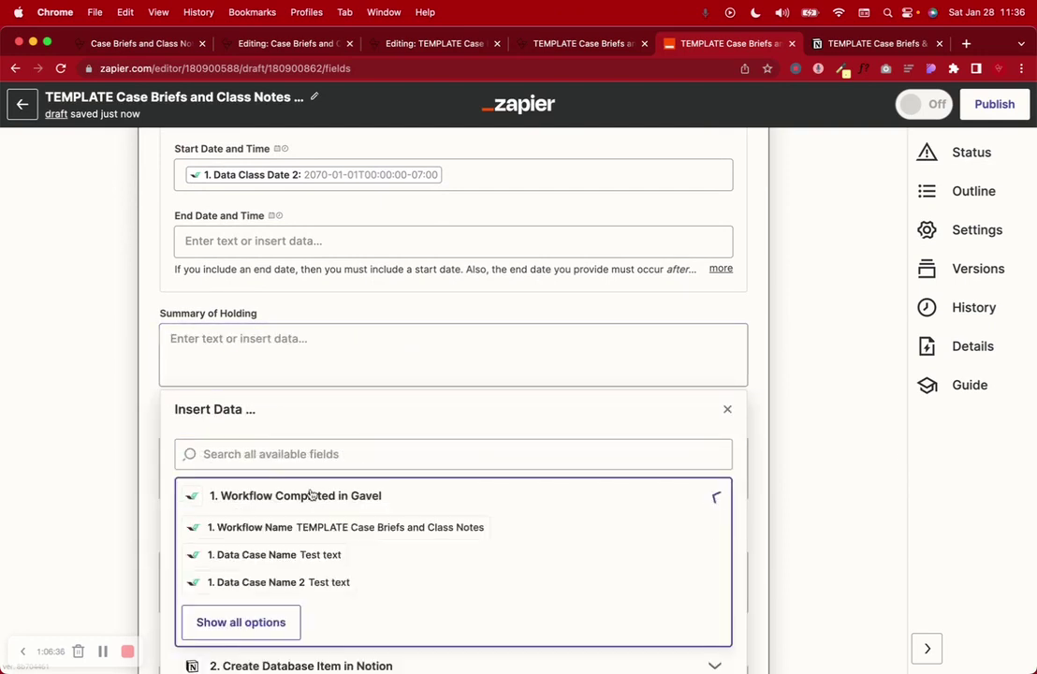
click(253, 459)
text(2)
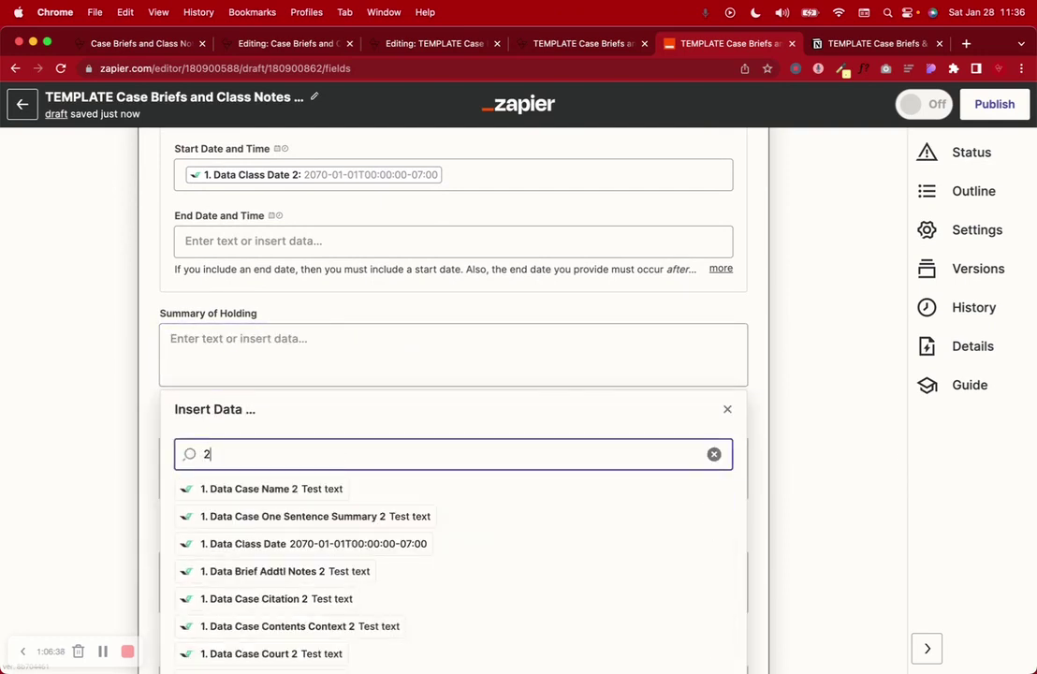
scroll(374, 516, down, 5)
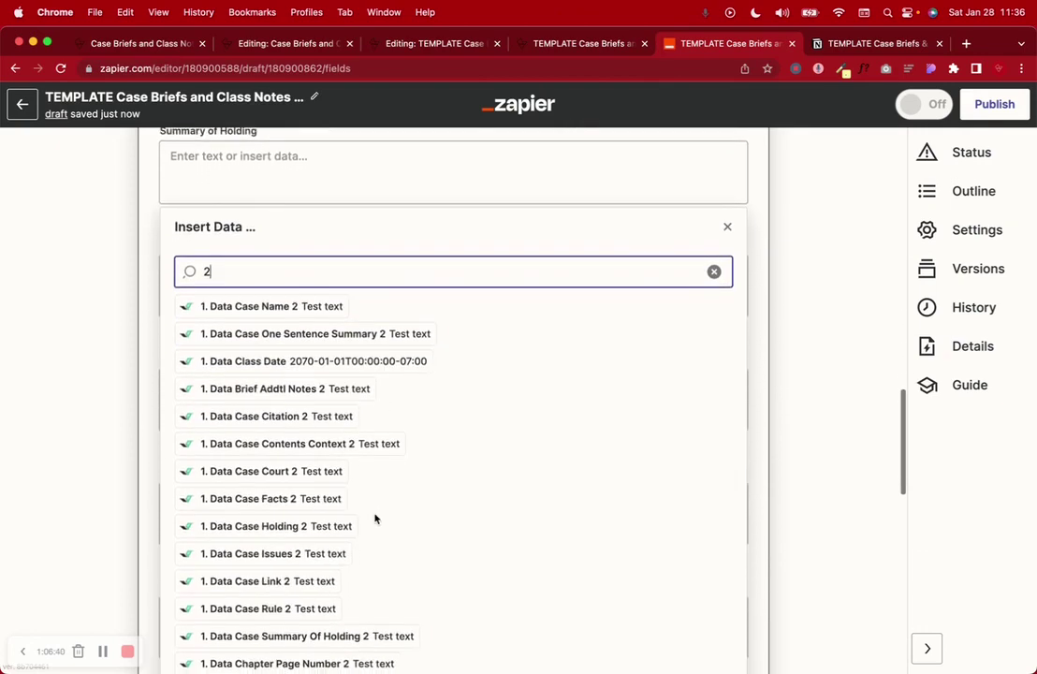
scroll(374, 518, up, 2)
scroll(374, 518, down, 4)
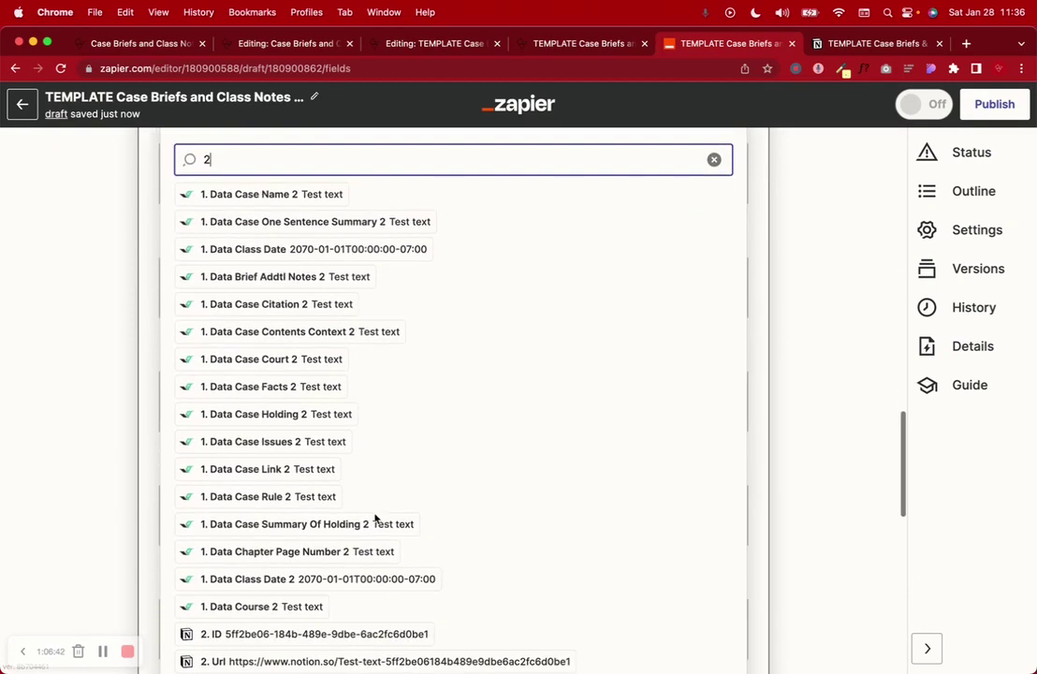
click(344, 479)
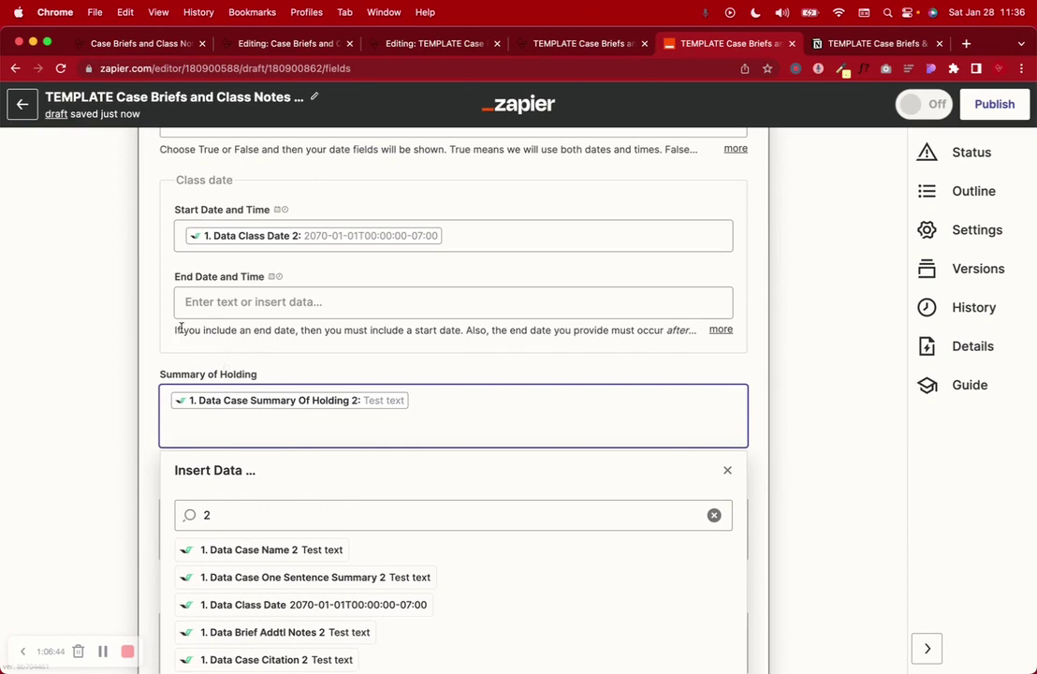
scroll(173, 346, down, 3)
click(141, 313)
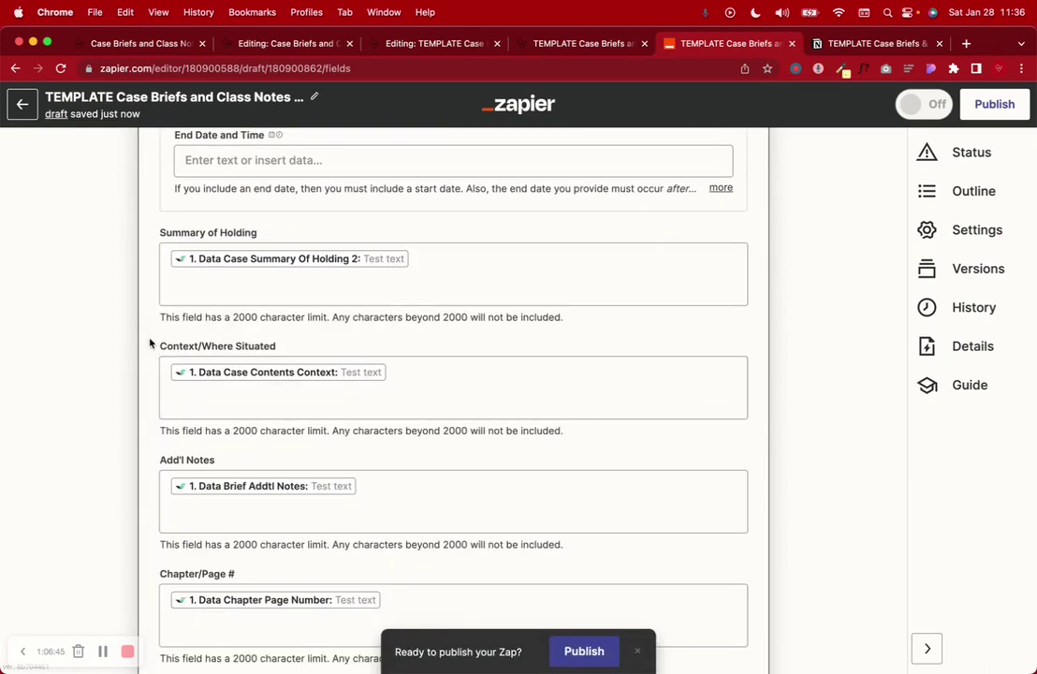
Step: Replace the Context/Where Situated mapping in the copied action with the Gavel field Data Case Contents Context 2
click(406, 373)
key(BackSpace)
click(275, 484)
text(conte)
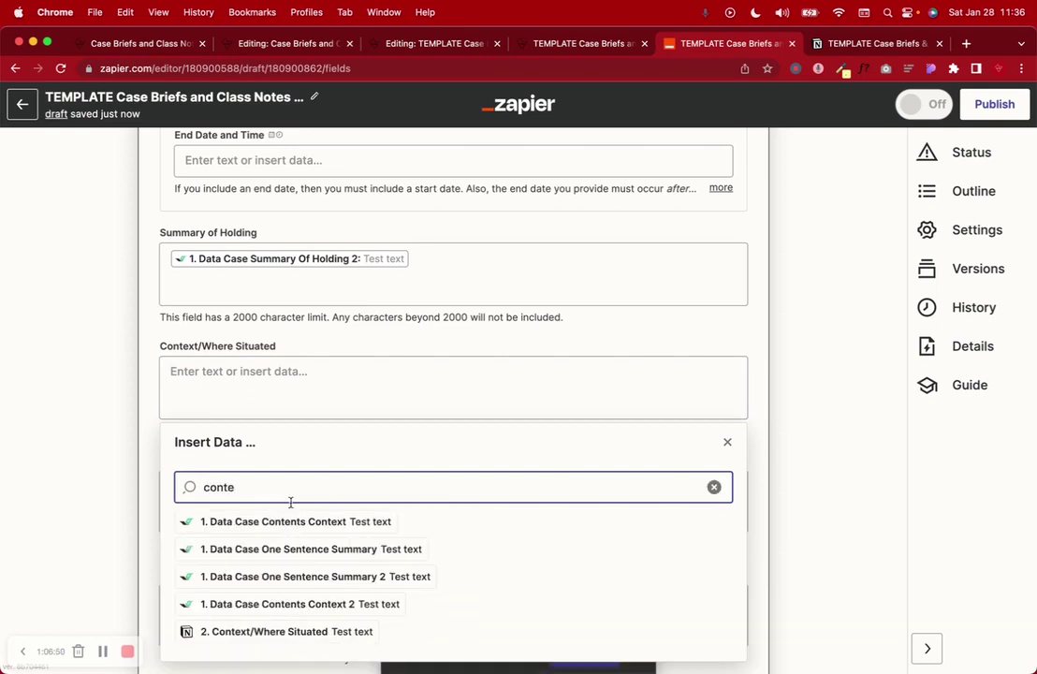
click(299, 605)
click(157, 331)
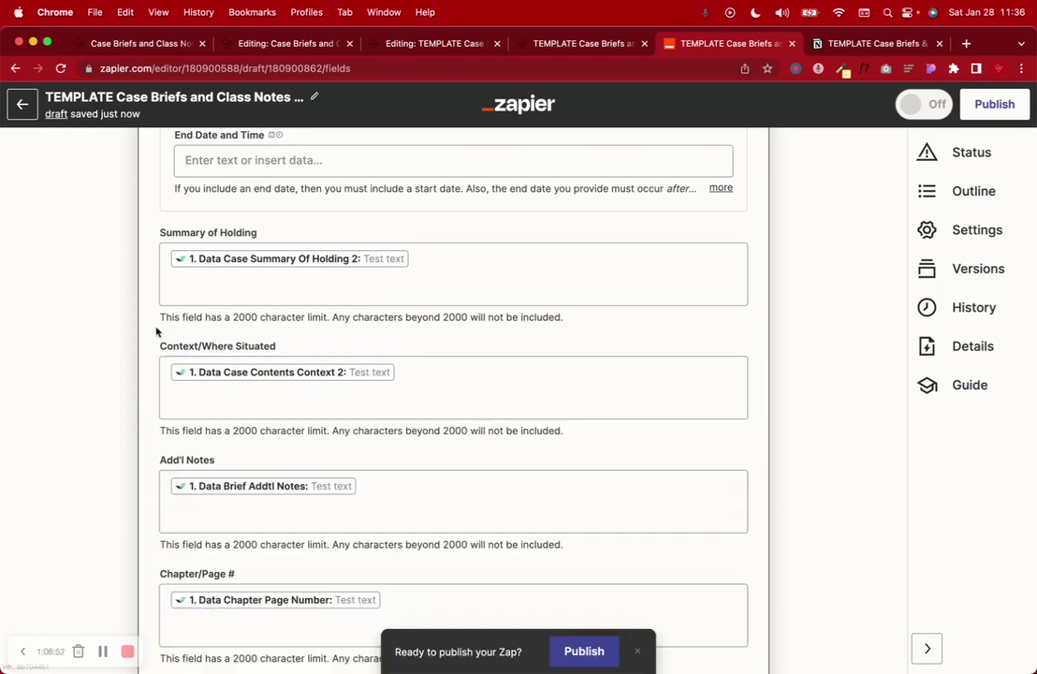
Step: Replace the Add'l Notes mapping in the copied action with the Gavel field Data Brief Addtl Notes 2
scroll(156, 331, down, 3)
click(379, 333)
key(BackSpace)
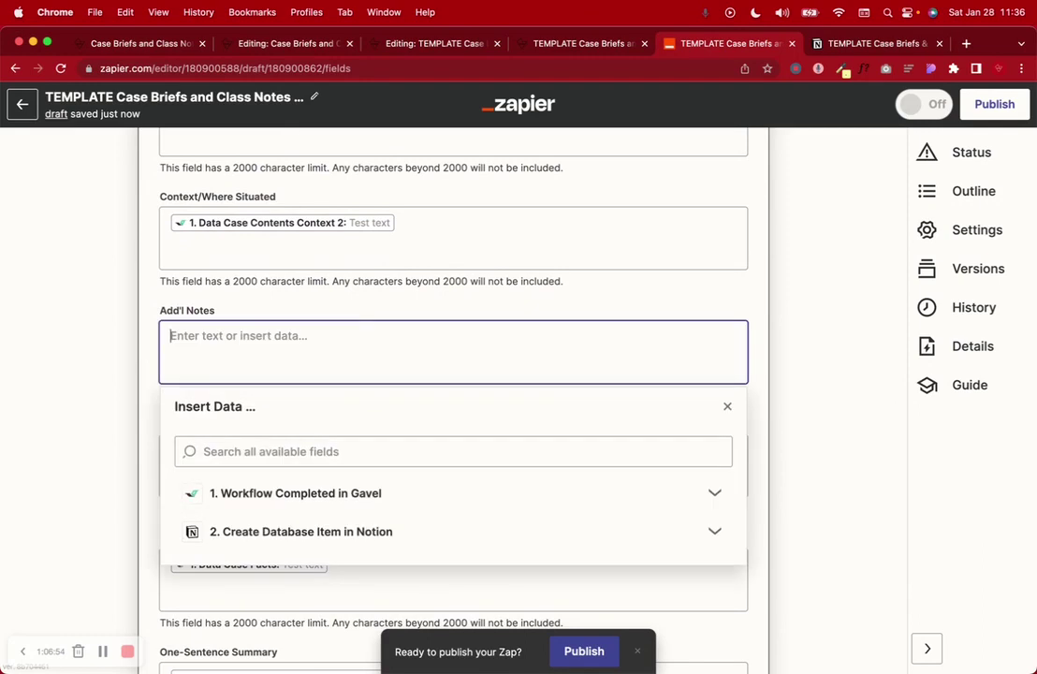
click(326, 450)
text(notes)
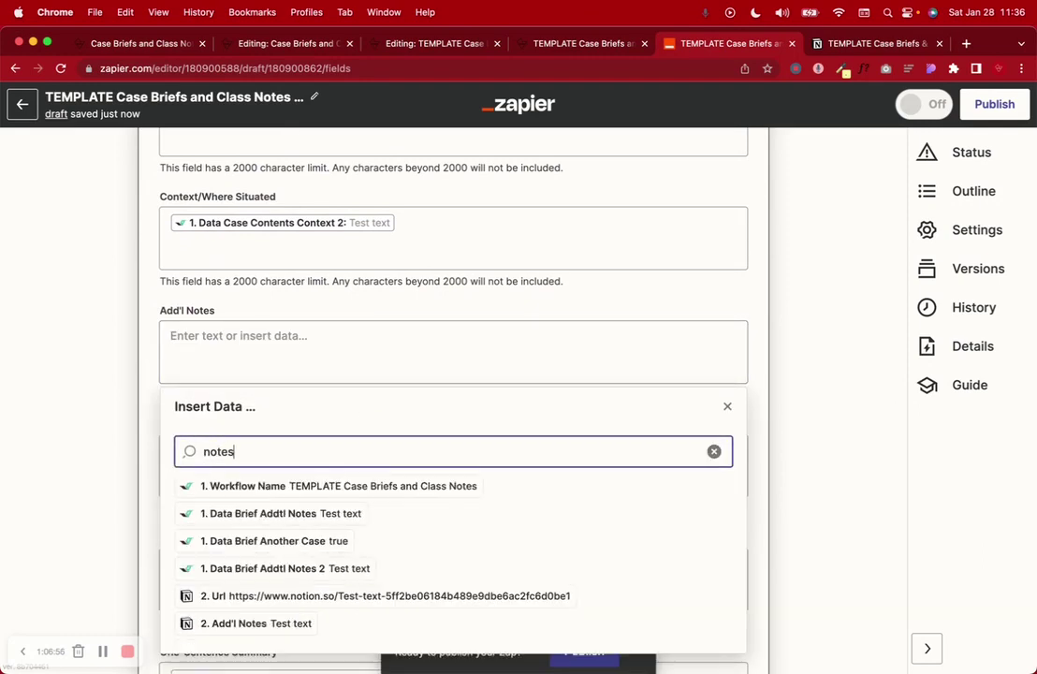
click(339, 568)
click(153, 386)
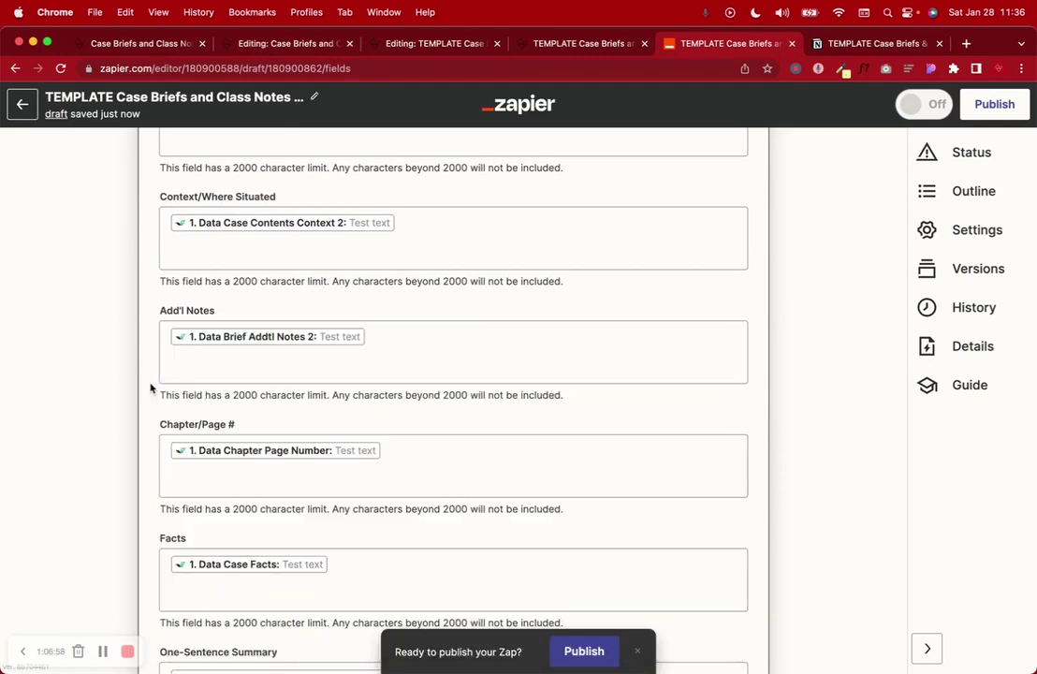
Step: Replace the Chapter/Page # mapping in the copied action with the Gavel field Data Chapter Page Number 2
scroll(149, 387, down, 3)
click(421, 306)
key(BackSpace)
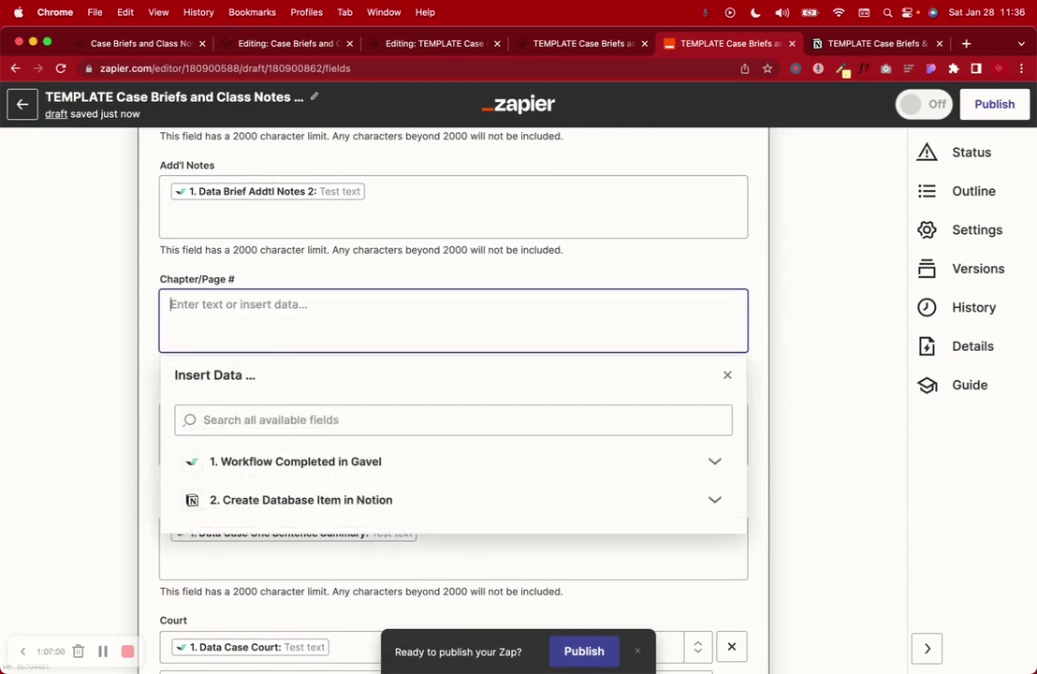
click(271, 423)
text(chap)
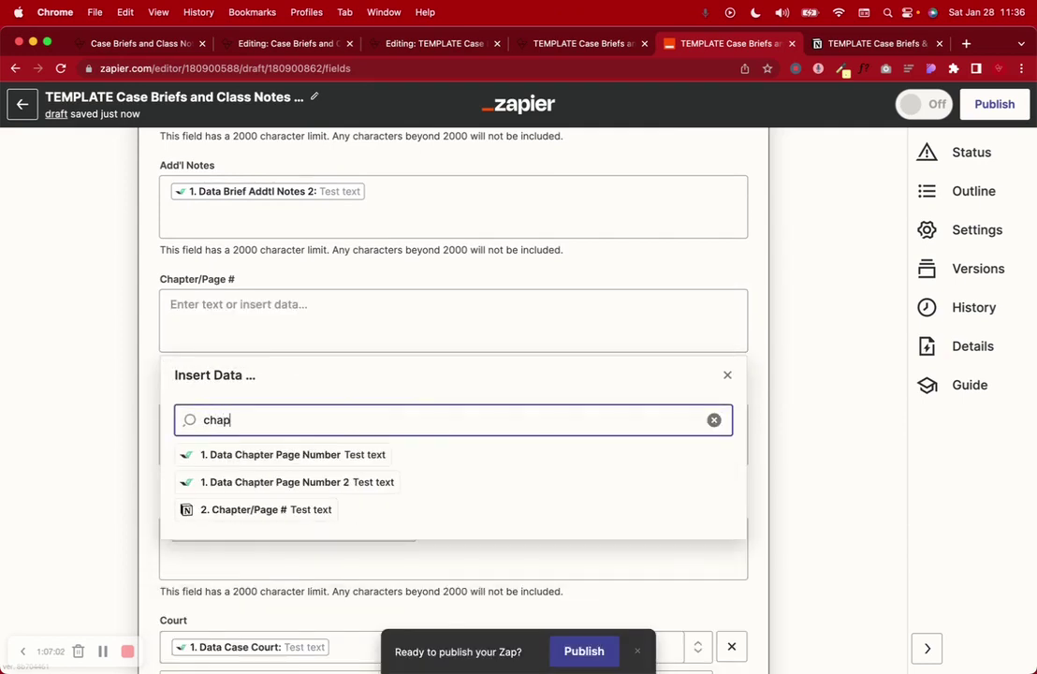
click(327, 482)
click(151, 324)
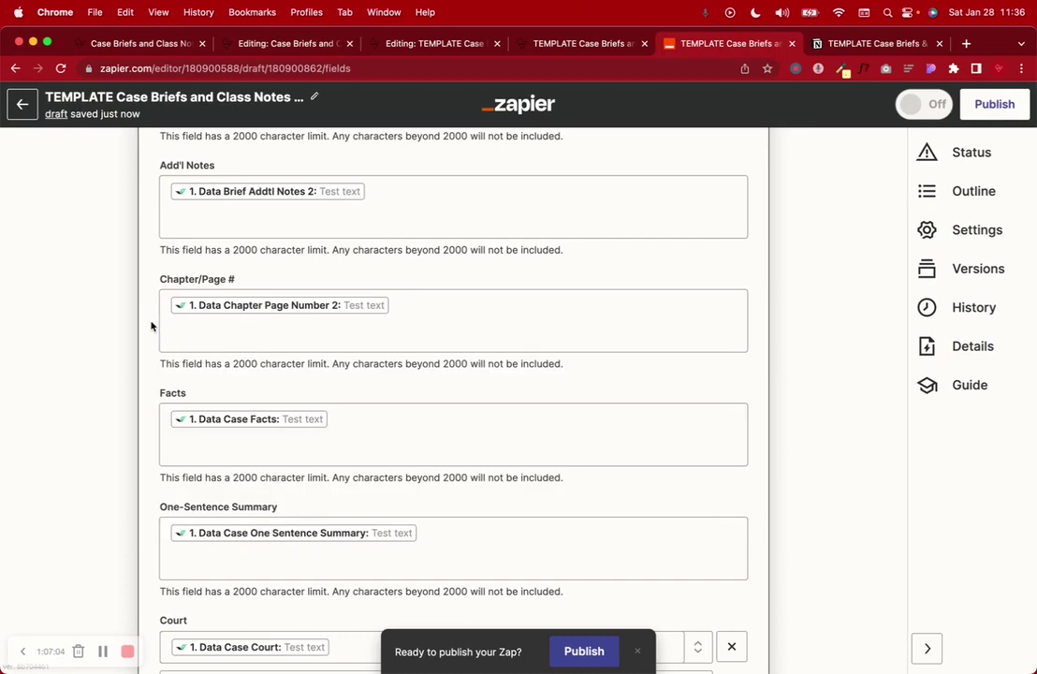
Step: Replace the Facts mapping in the copied action with the Gavel field Data Case Facts 2
scroll(151, 325, down, 3)
click(357, 305)
key(BackSpace)
text(facts)
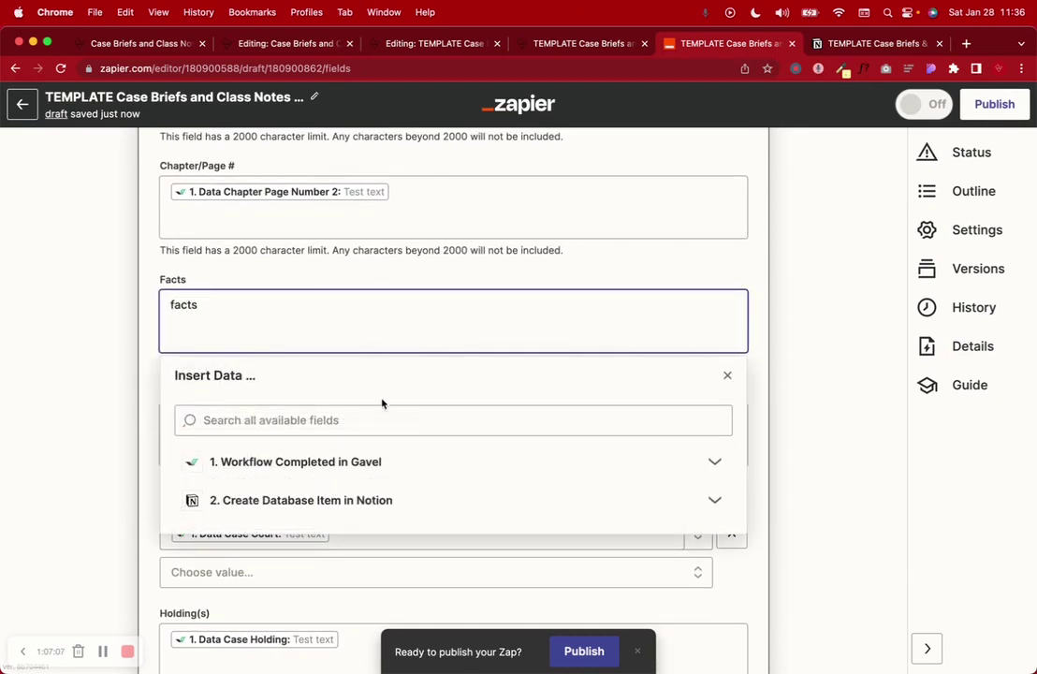
click(323, 461)
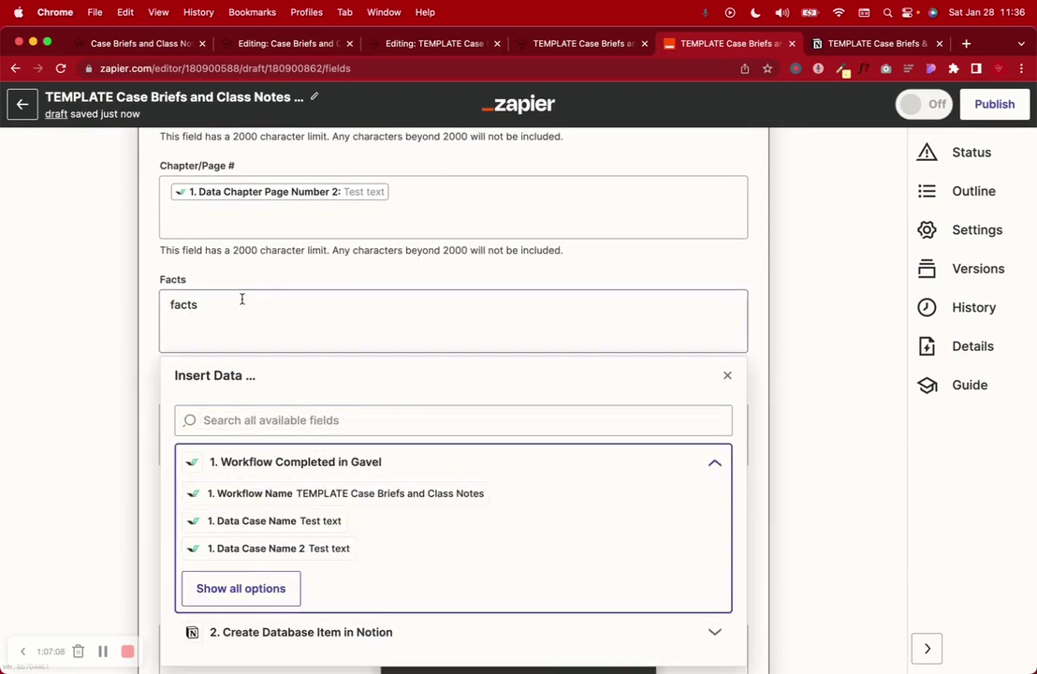
key(BackSpace)
key(BackSpace)
click(208, 419)
text(facts)
click(264, 518)
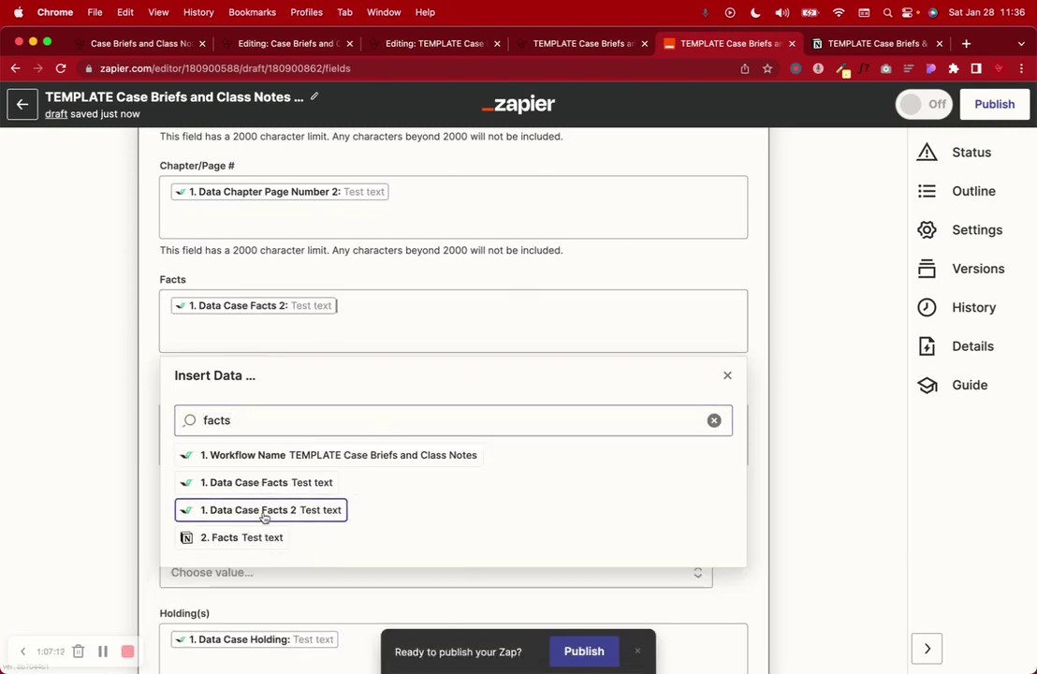
click(149, 332)
Step: Replace the One-Sentence Summary mapping in the copied action with the Gavel field Data Case One Sentence Summary 2
scroll(149, 335, down, 3)
click(447, 292)
key(BackSpace)
click(257, 415)
text(one)
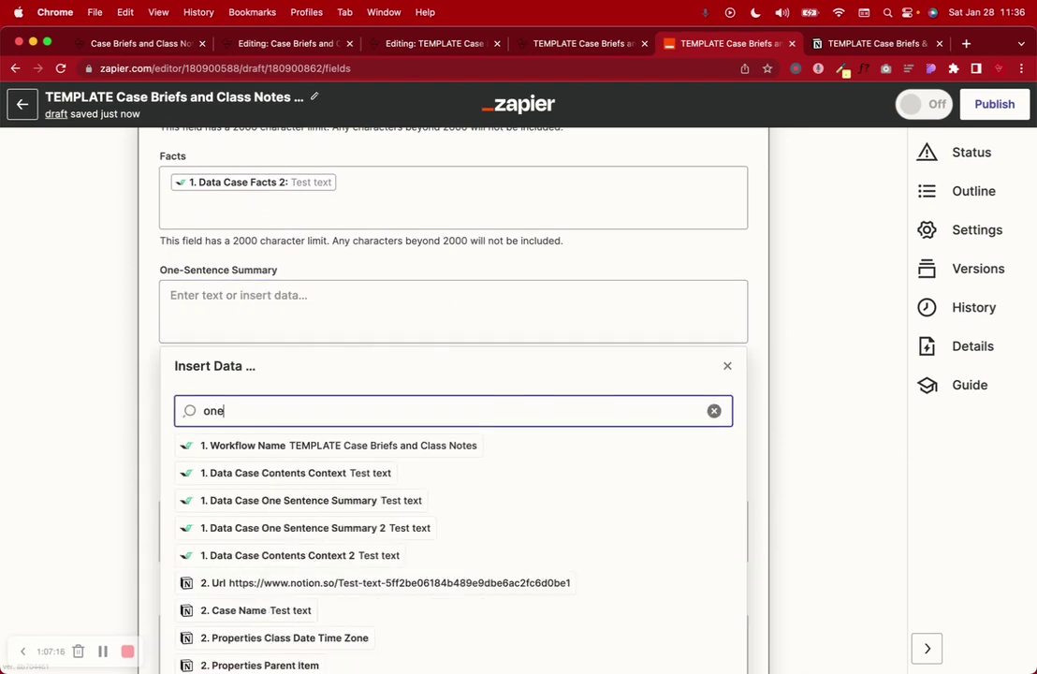
click(328, 530)
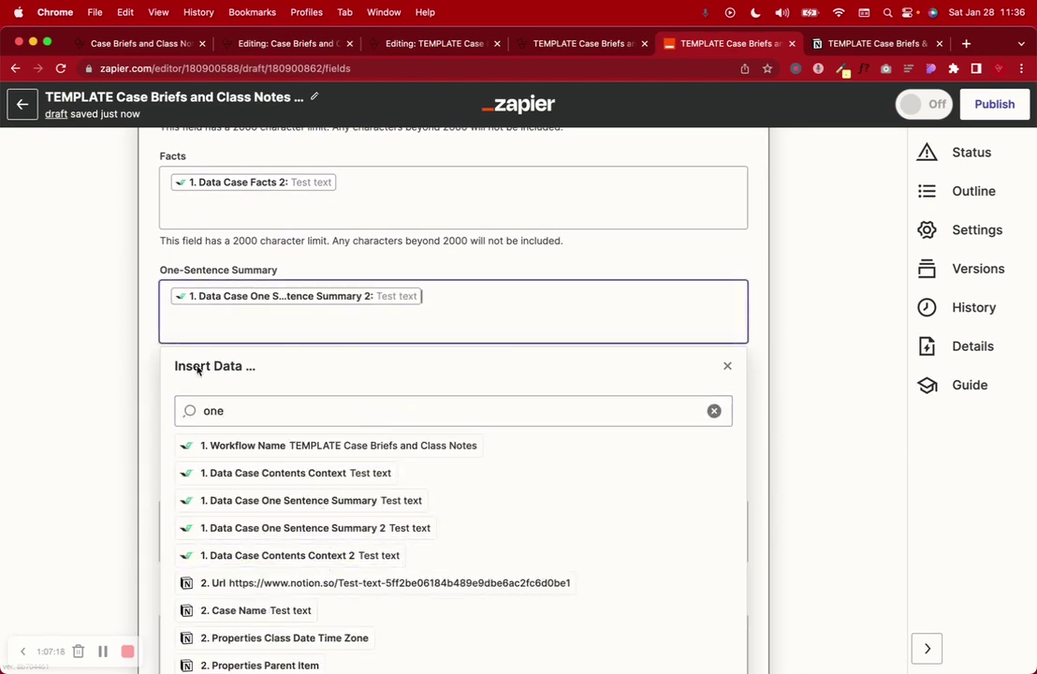
Step: Replace the Court mapping in the copied action with the Gavel field Data Case Court 2
click(152, 310)
scroll(151, 306, down, 2)
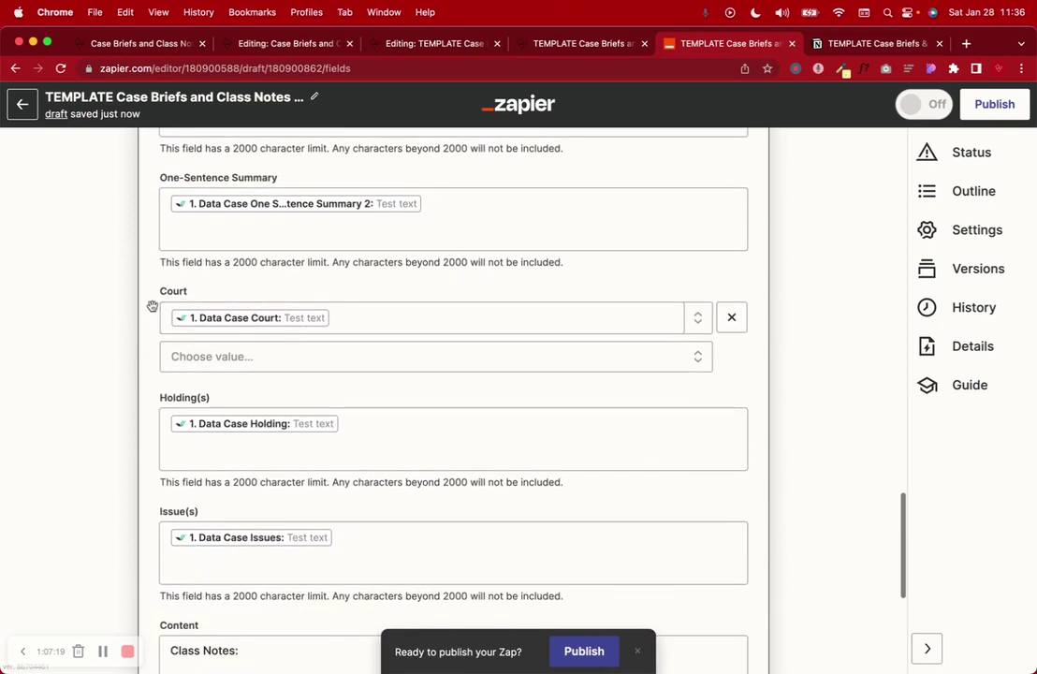
click(345, 316)
key(BackSpace)
click(259, 434)
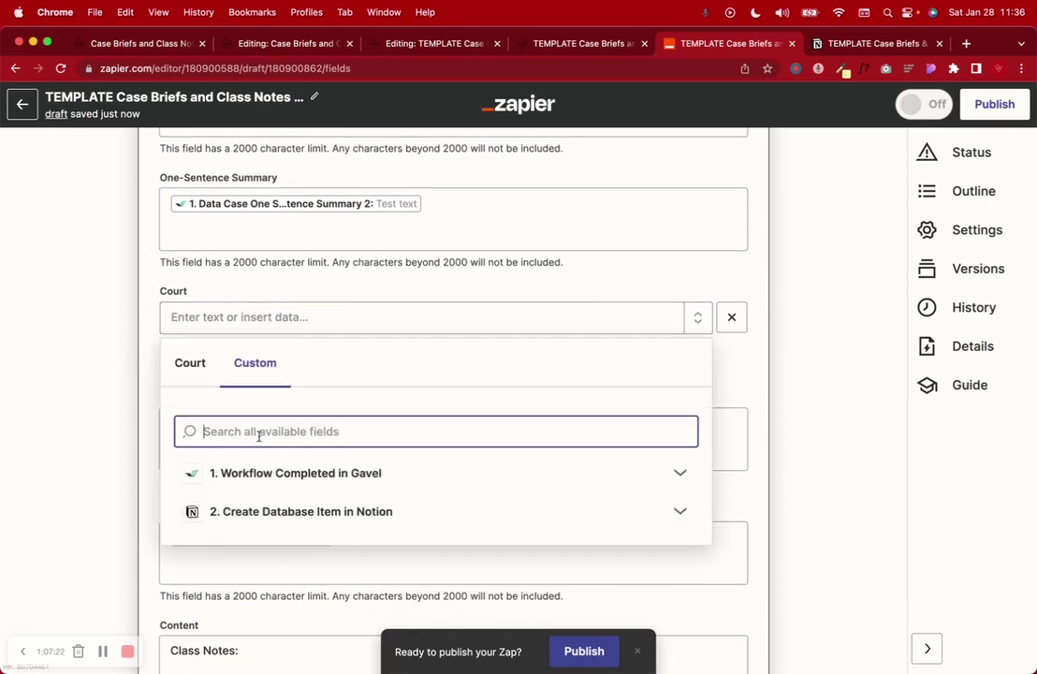
text(court)
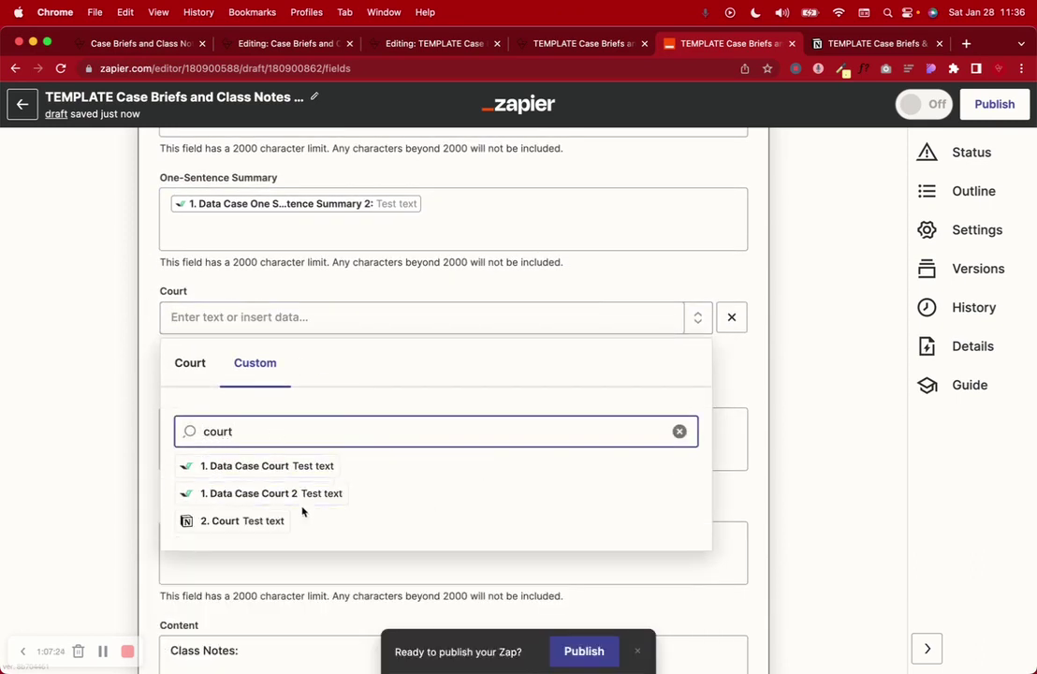
click(297, 494)
click(141, 317)
scroll(143, 317, down, 2)
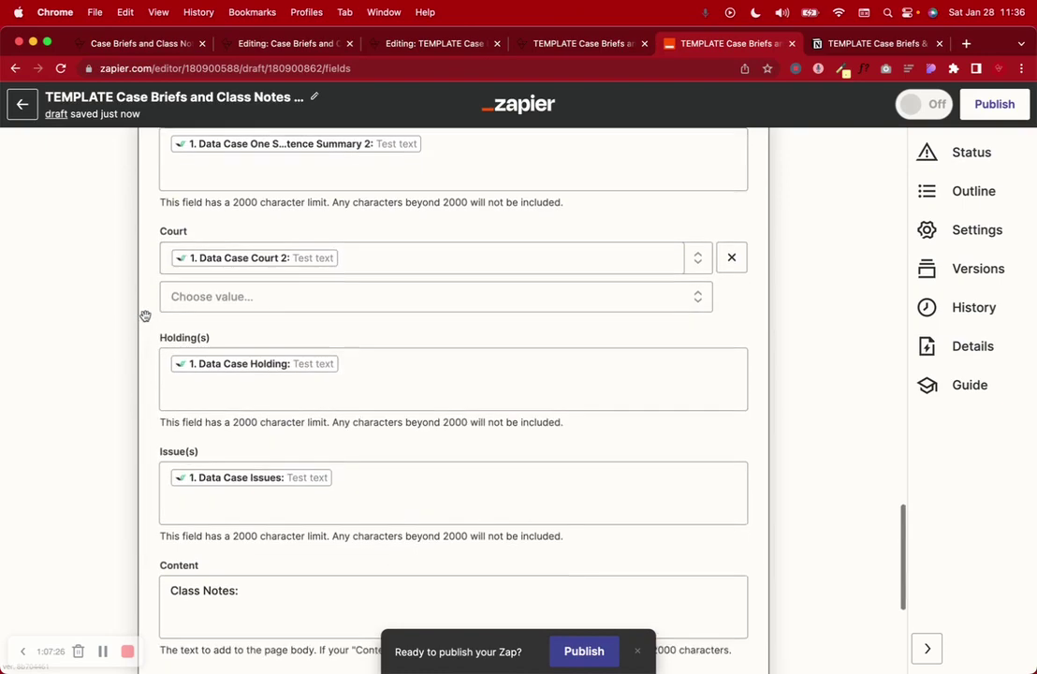
Step: Check the Case 2 question variables in the Gavel editor for the TEMPLATE Case Briefs and Class Notes workflow, and return to Zapier
click(283, 45)
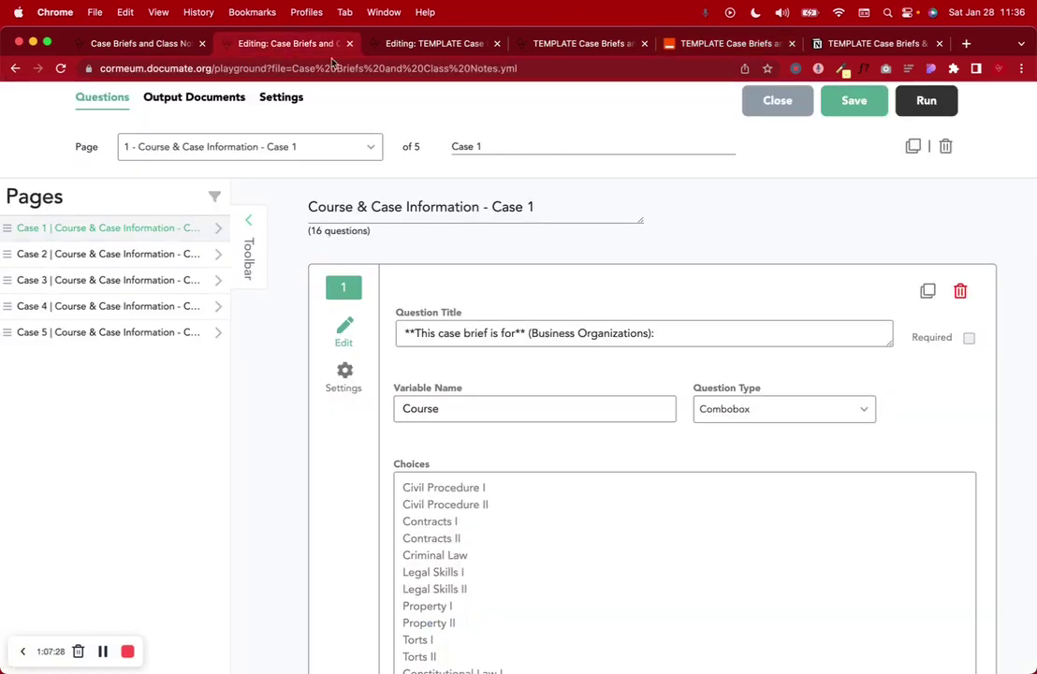
click(398, 47)
click(218, 134)
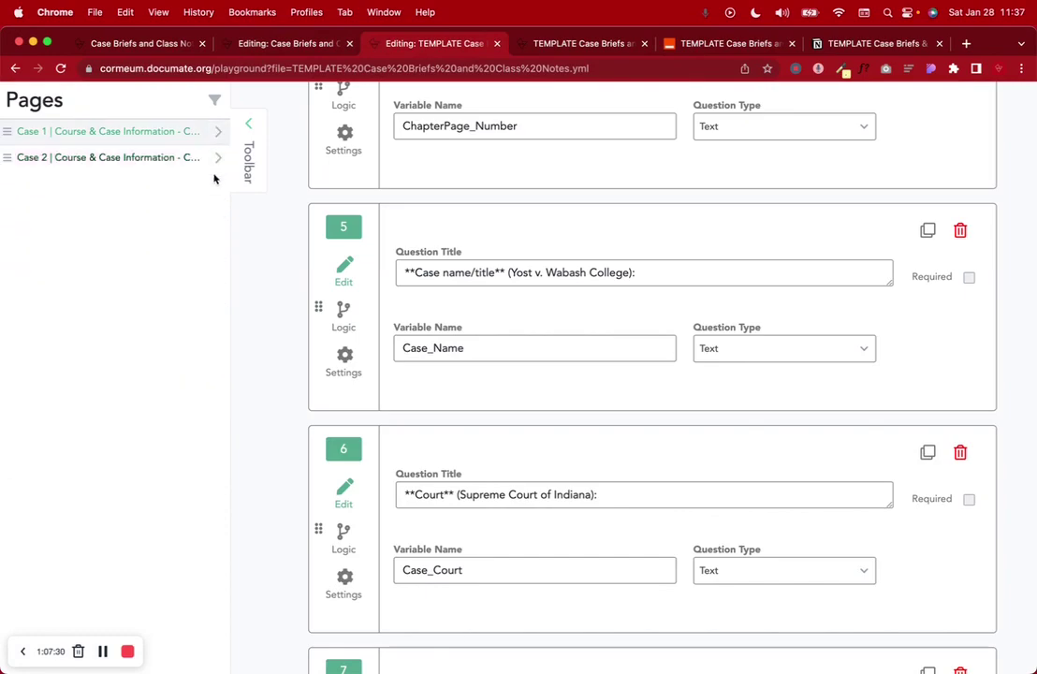
click(123, 159)
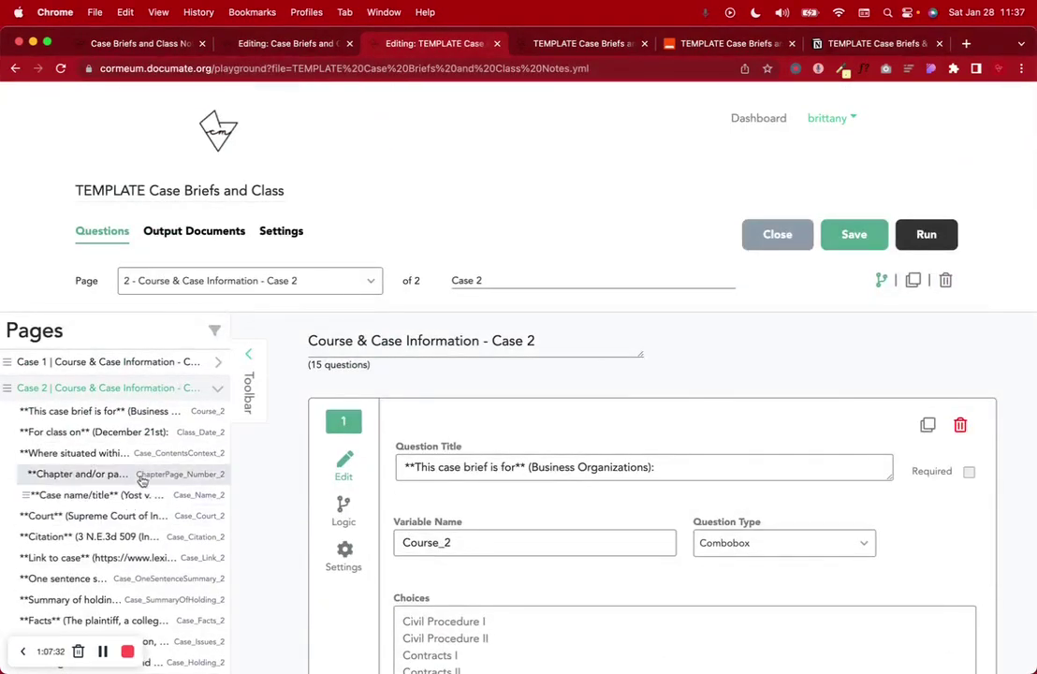
click(540, 47)
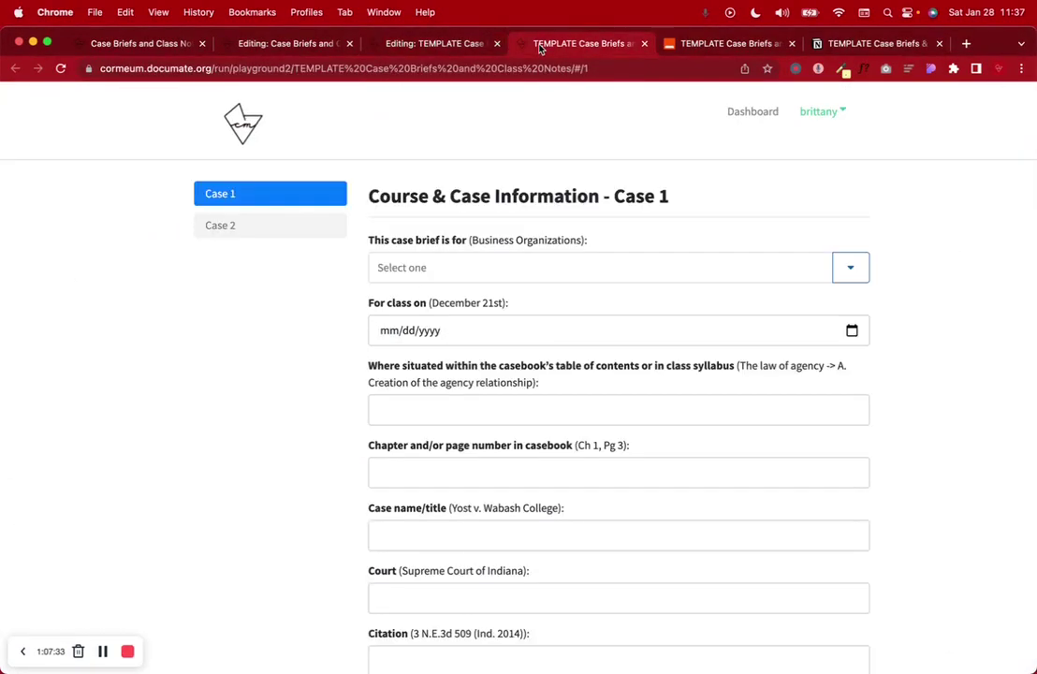
click(693, 43)
Step: Replace the Holding(s) mapping in the copied action with the Gavel field Data Case Holding 2
scroll(242, 383, down, 1)
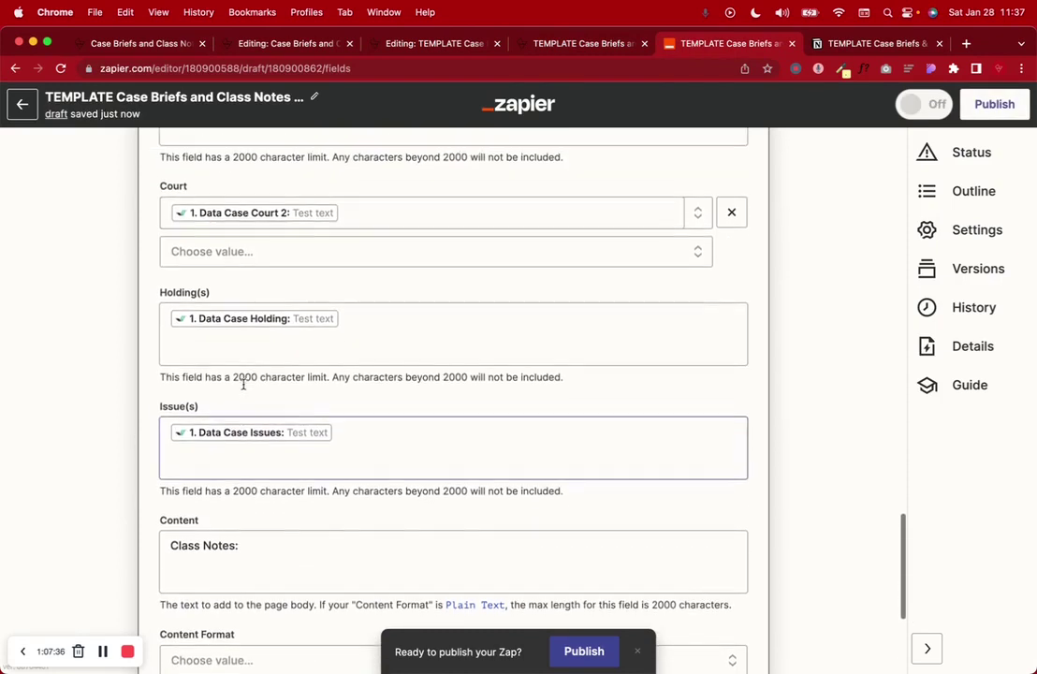
click(366, 319)
key(BackSpace)
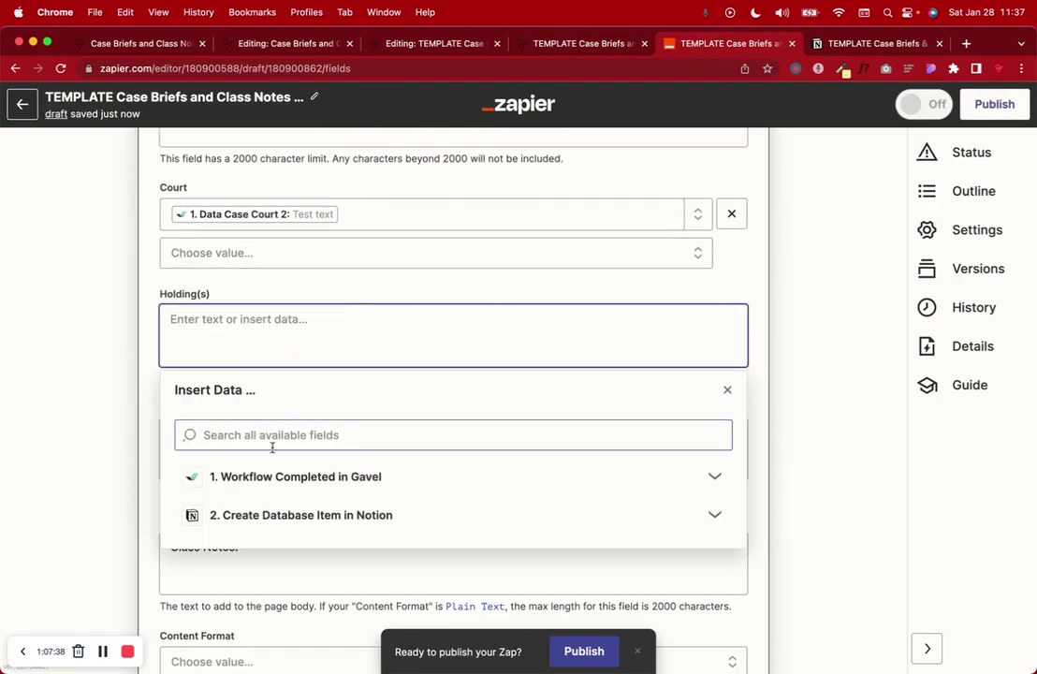
click(273, 436)
text(holding)
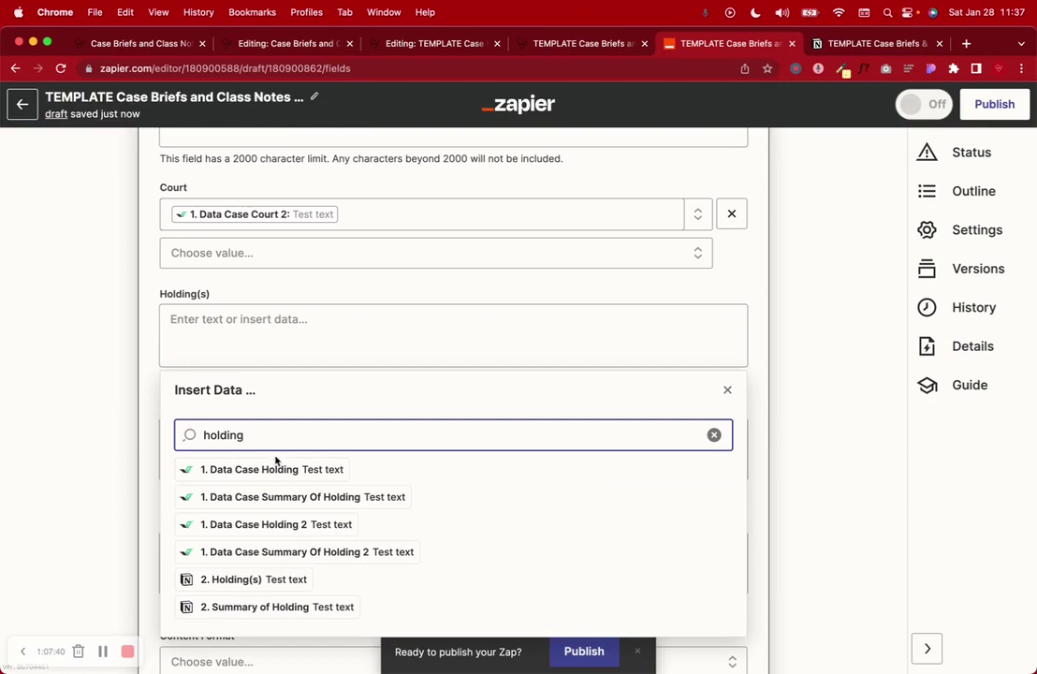
click(224, 524)
click(152, 341)
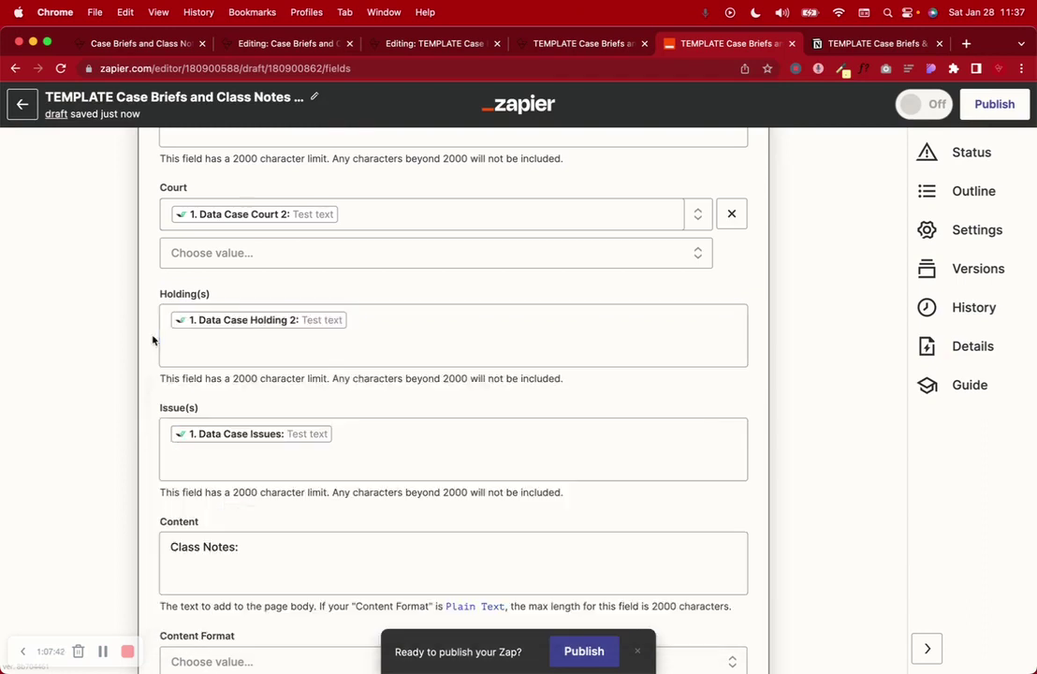
Step: Replace the Issue(s) mapping in the copied action with the Gavel field Data Case Issues 2
scroll(153, 340, down, 3)
click(368, 314)
key(BackSpace)
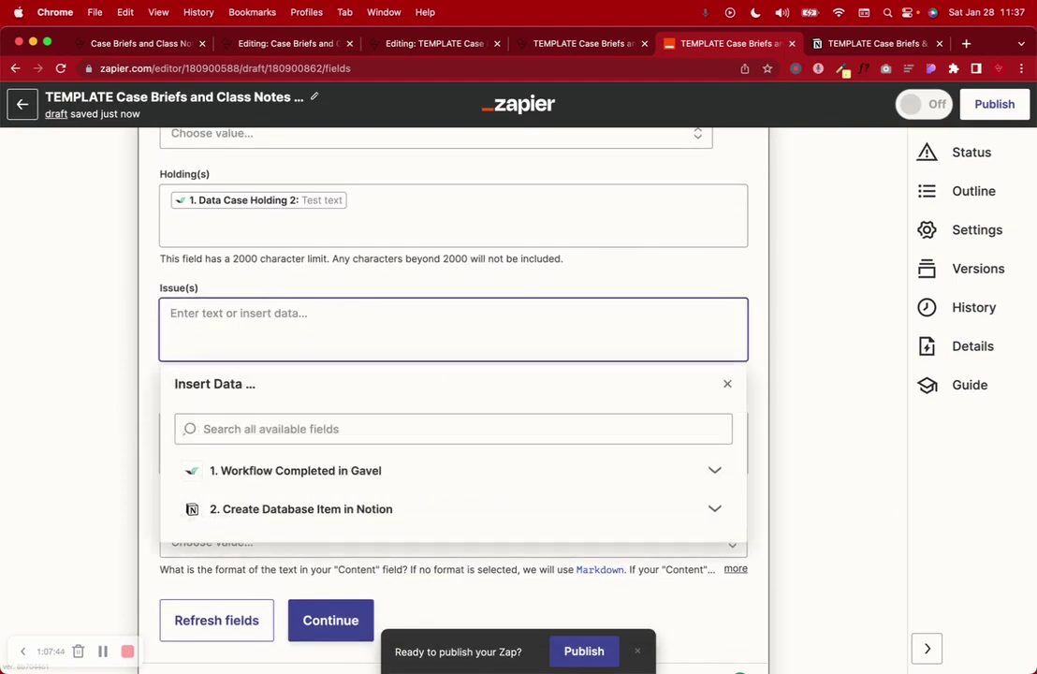
text(is)
key(BackSpace)
click(344, 423)
text(iss)
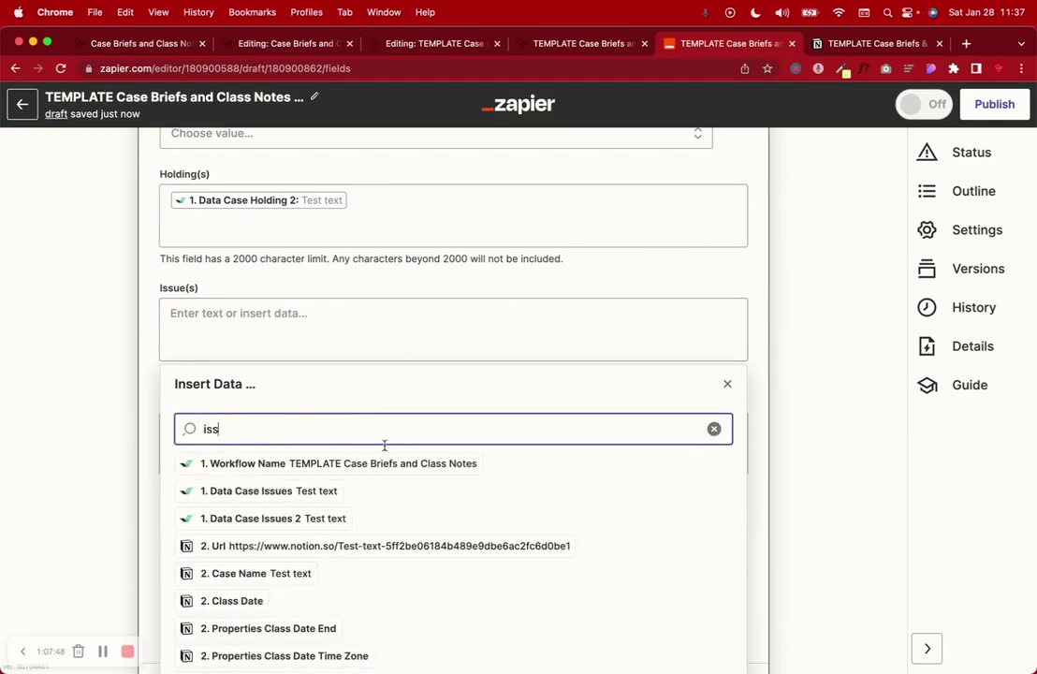
click(295, 518)
click(145, 354)
scroll(170, 338, down, 2)
Step: Examine the page body of the January 28 Test text entry in the Notion calendar, and return to Zapier
click(247, 300)
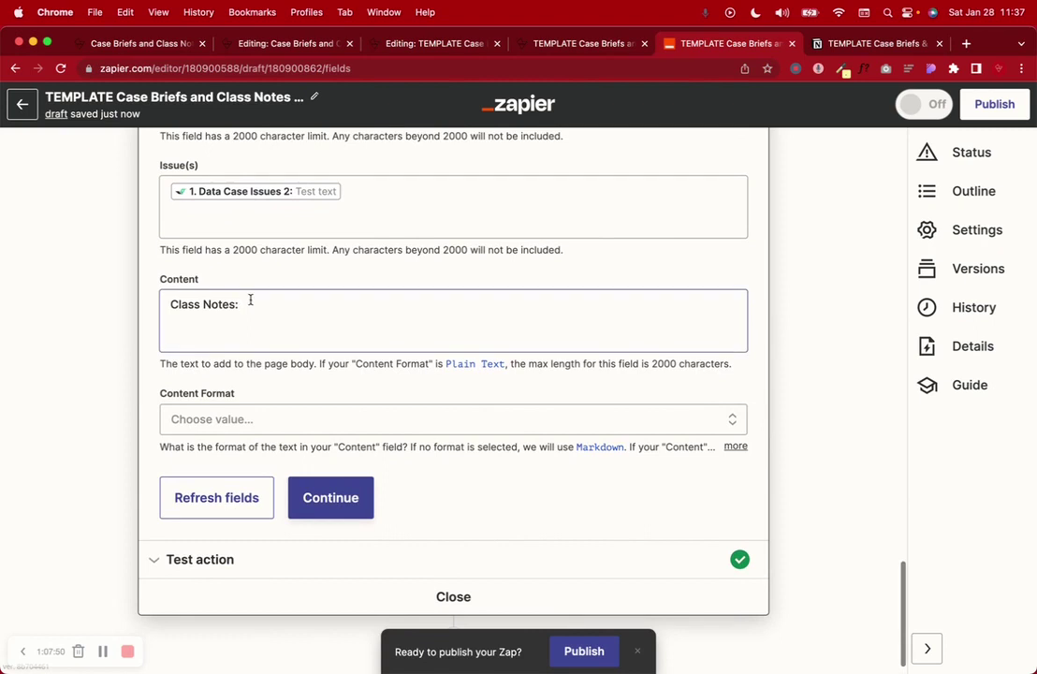
click(851, 47)
scroll(676, 512, down, 4)
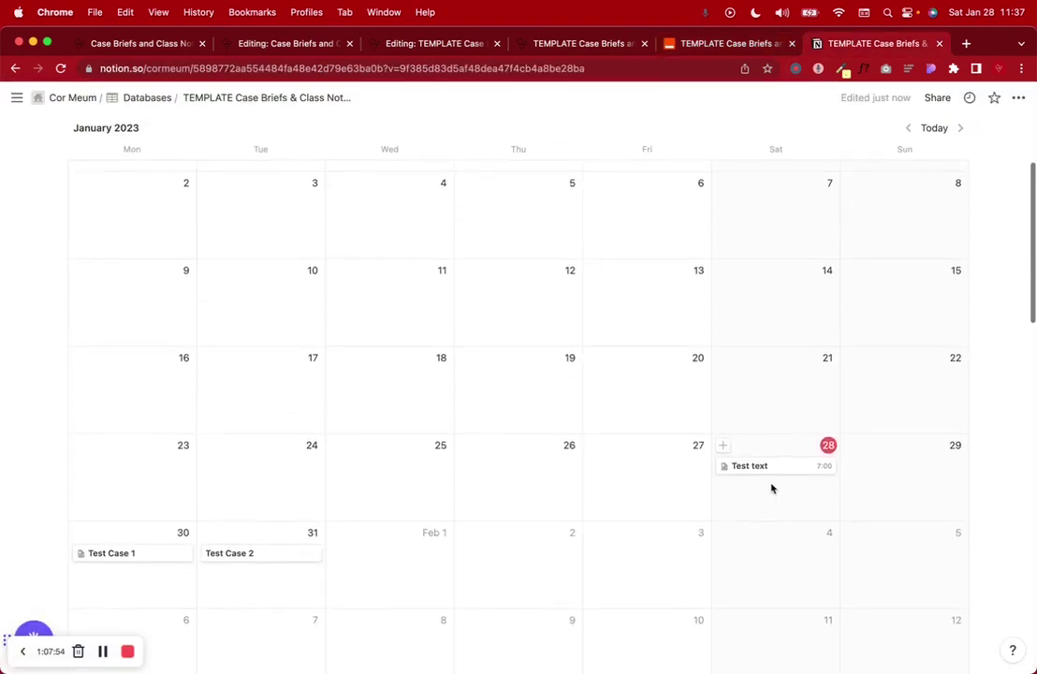
click(767, 467)
scroll(455, 502, down, 5)
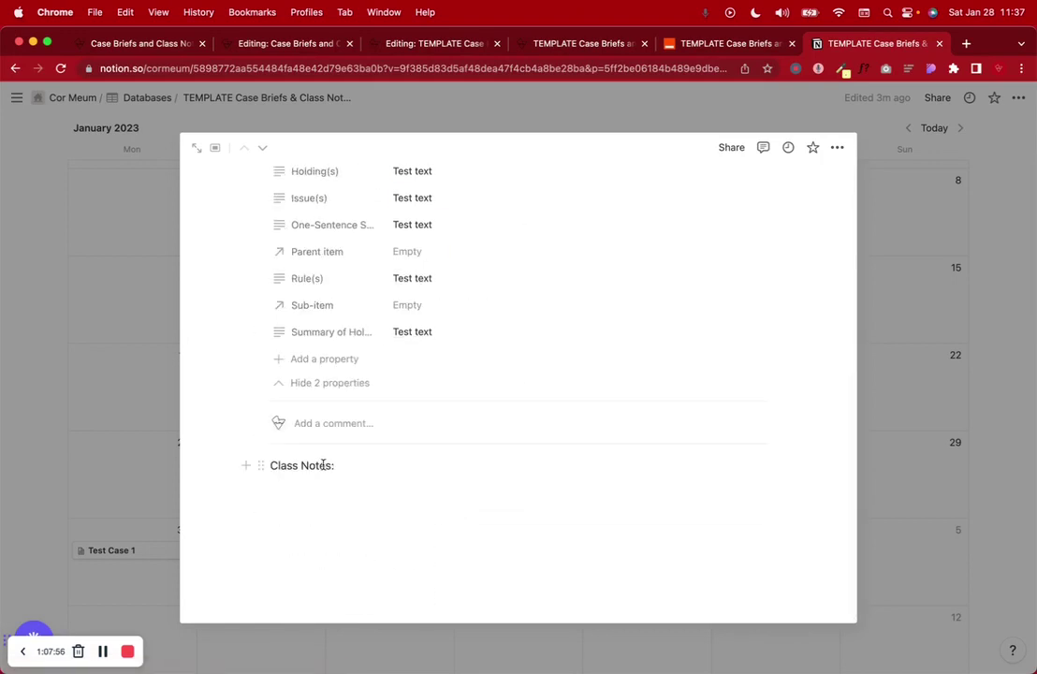
click(131, 309)
click(730, 43)
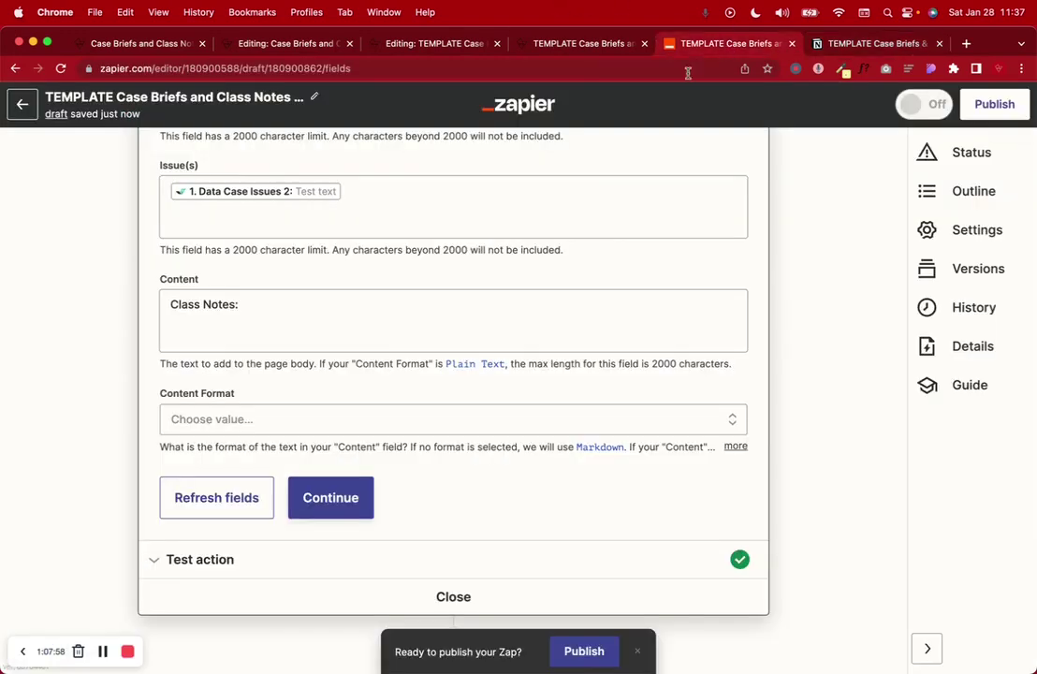
Step: Continue past the copied action's setup and retest it to send a second database item to Notion
click(307, 494)
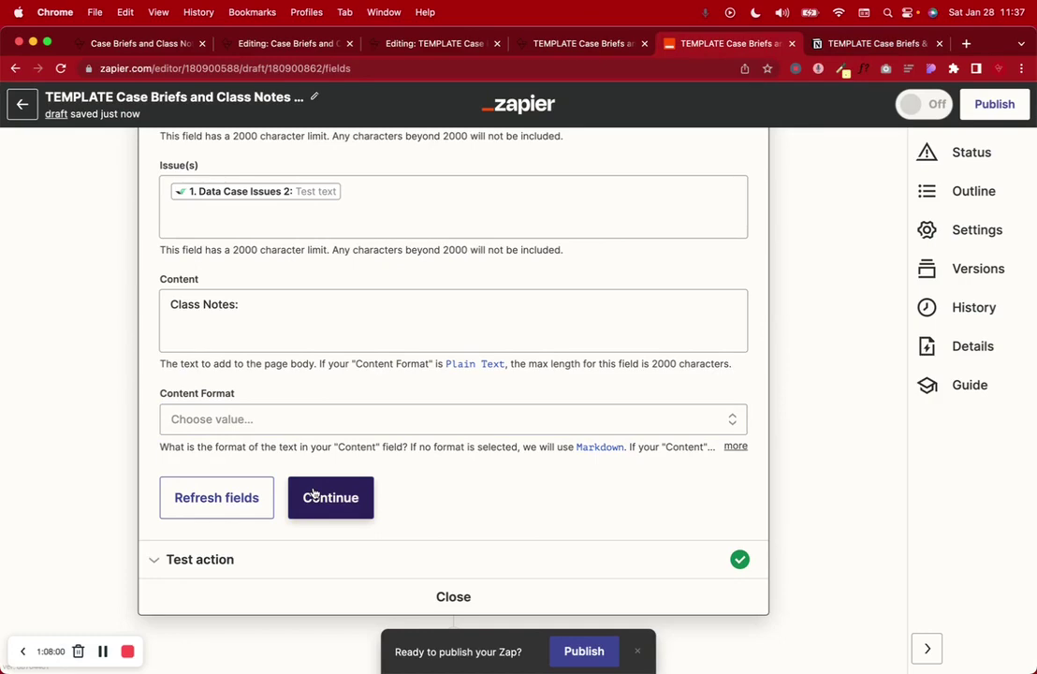
scroll(314, 493, up, 5)
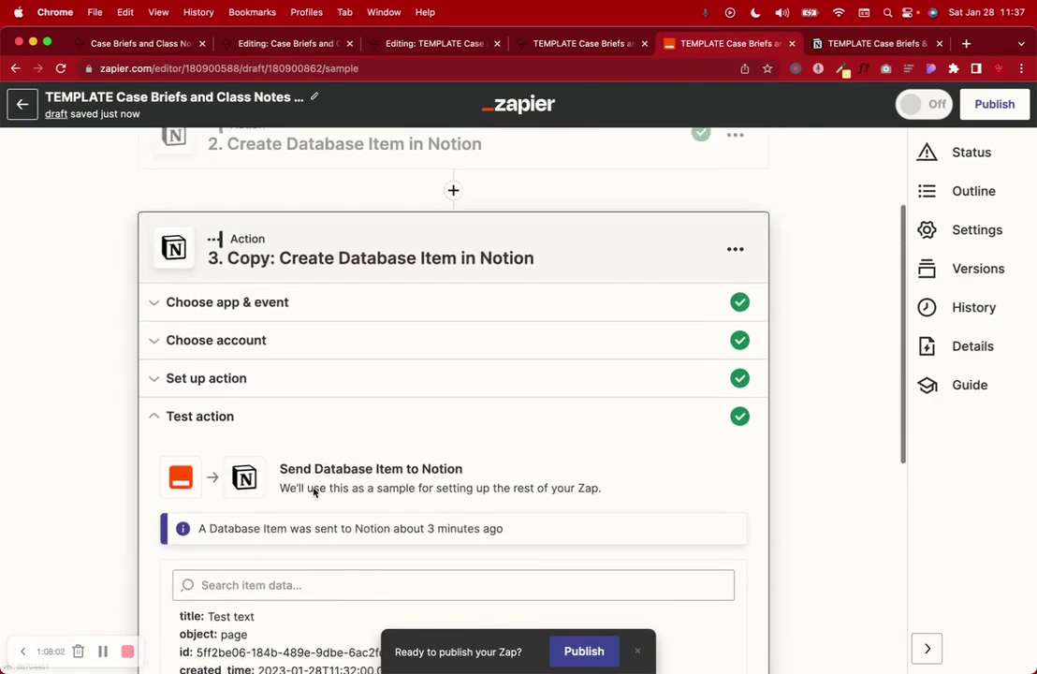
scroll(315, 493, down, 5)
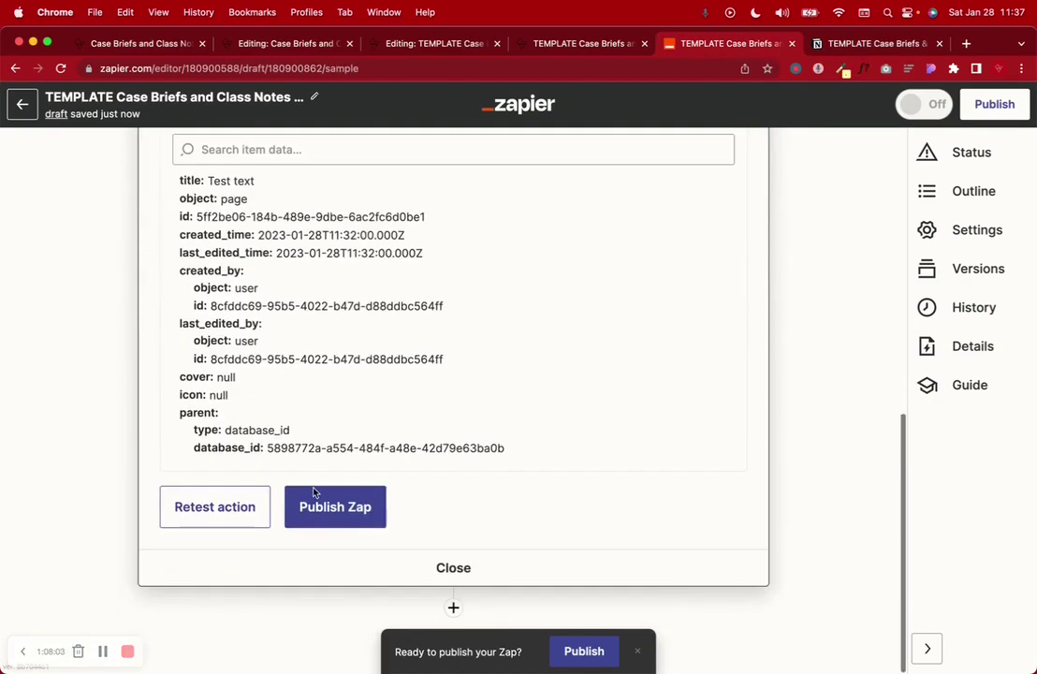
click(248, 507)
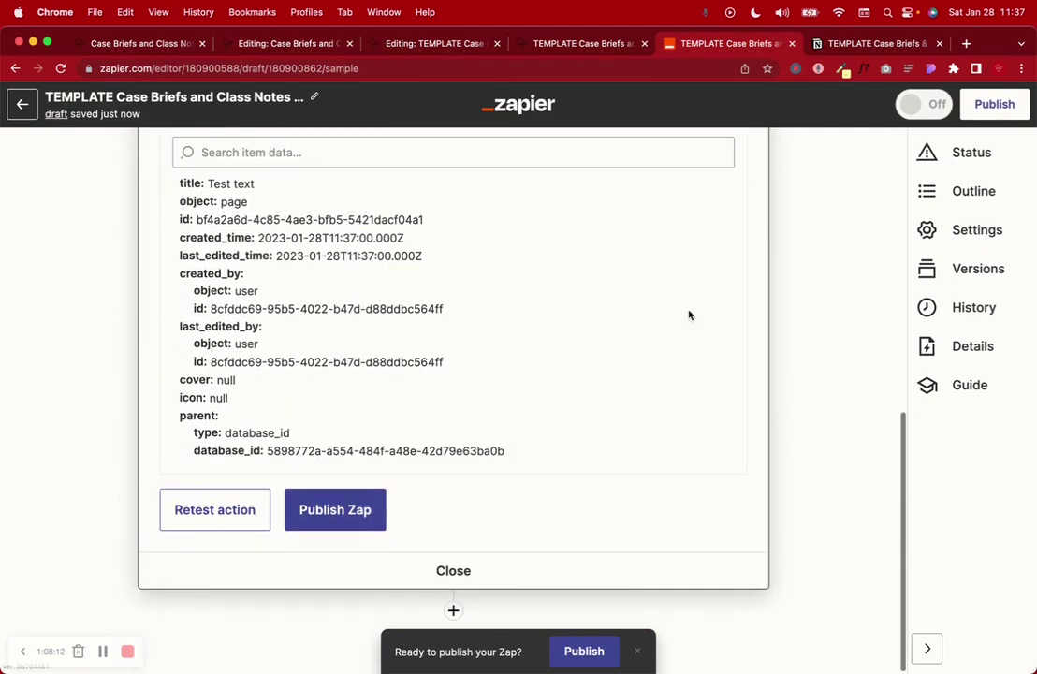
Step: Switch to the Notion database's Table view and set the newest Test text row's Class Date to January 29, 2023
click(847, 44)
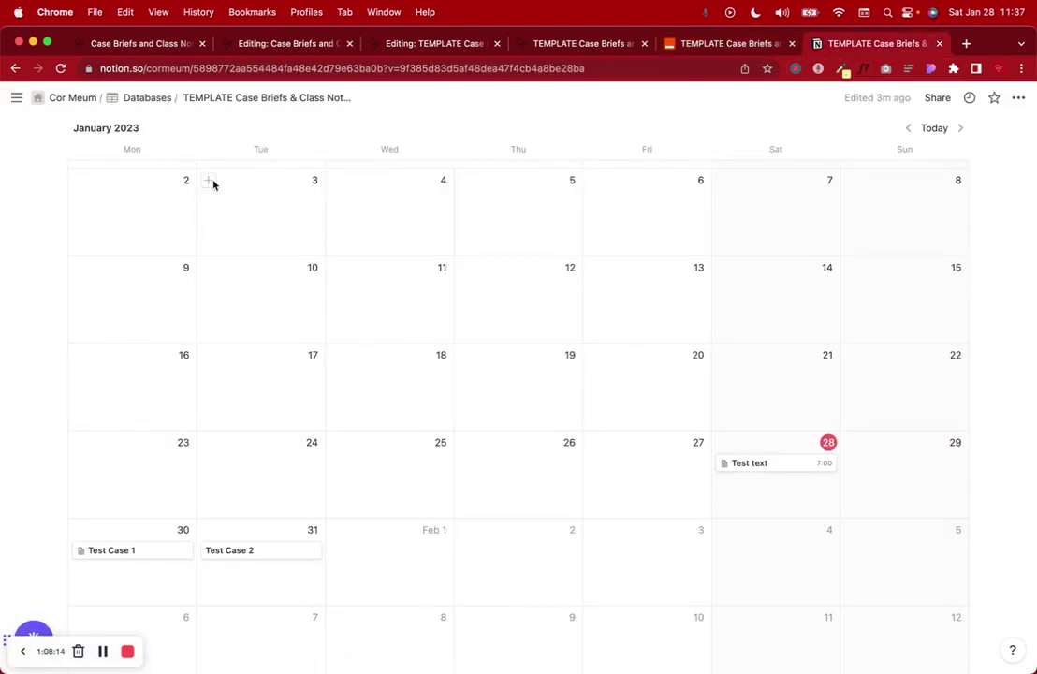
scroll(217, 192, up, 3)
click(262, 187)
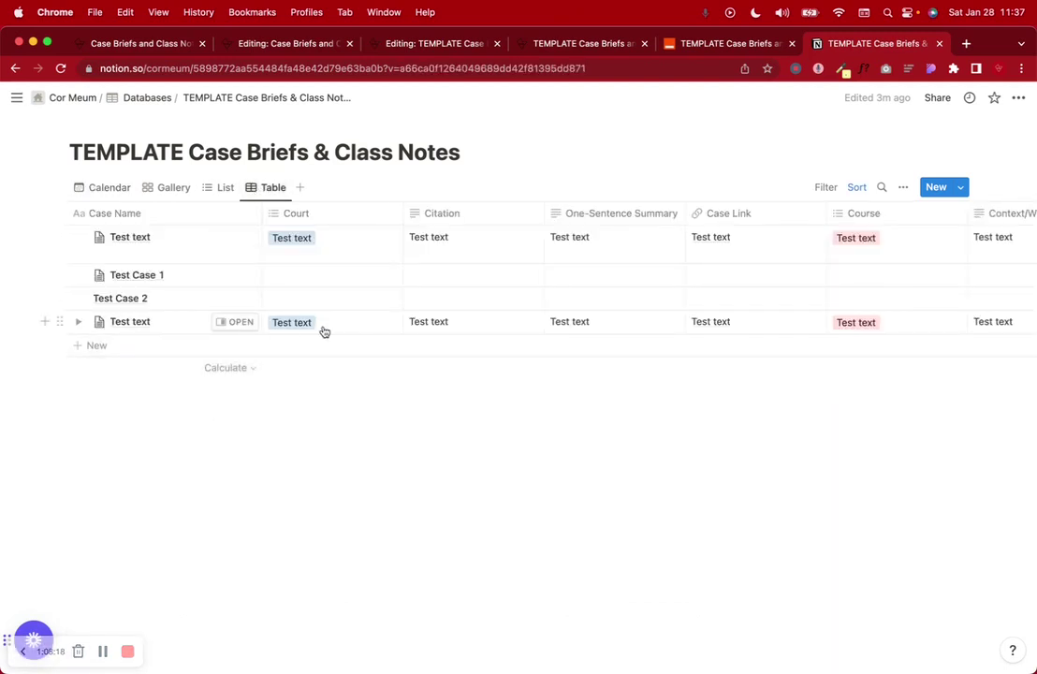
scroll(459, 334, right, 15)
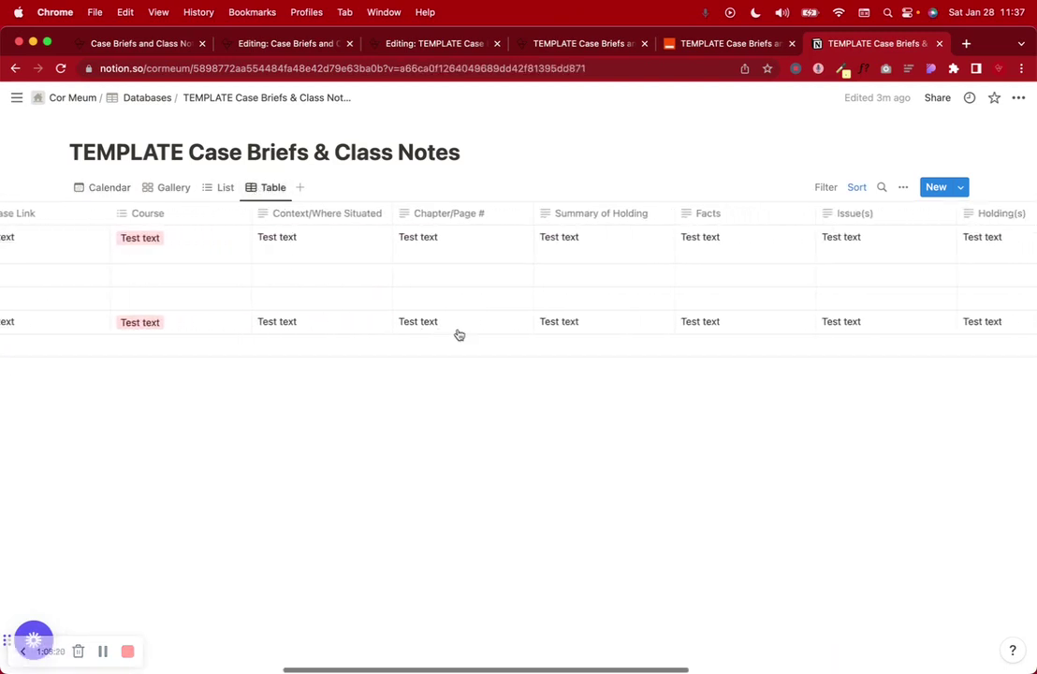
scroll(458, 334, right, 3)
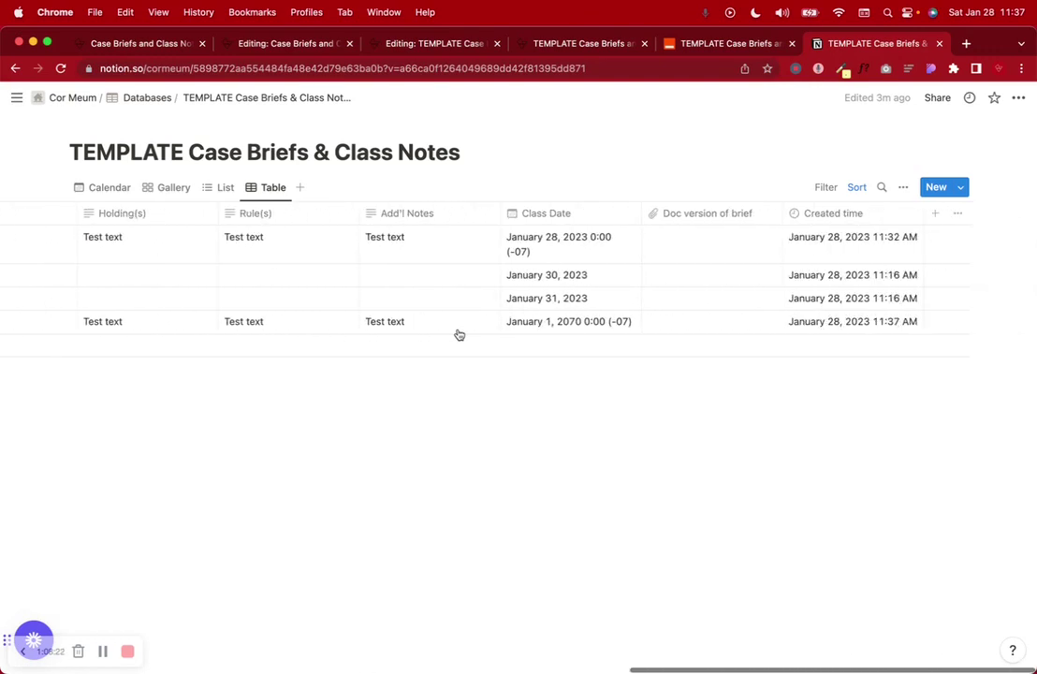
click(554, 322)
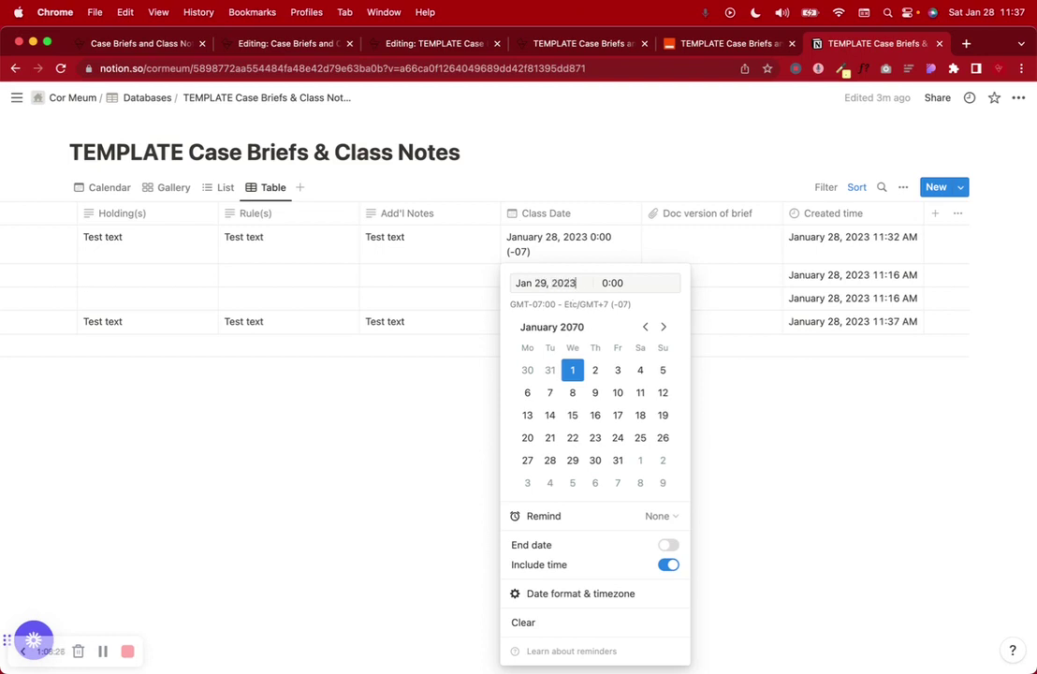
key(Return)
click(373, 440)
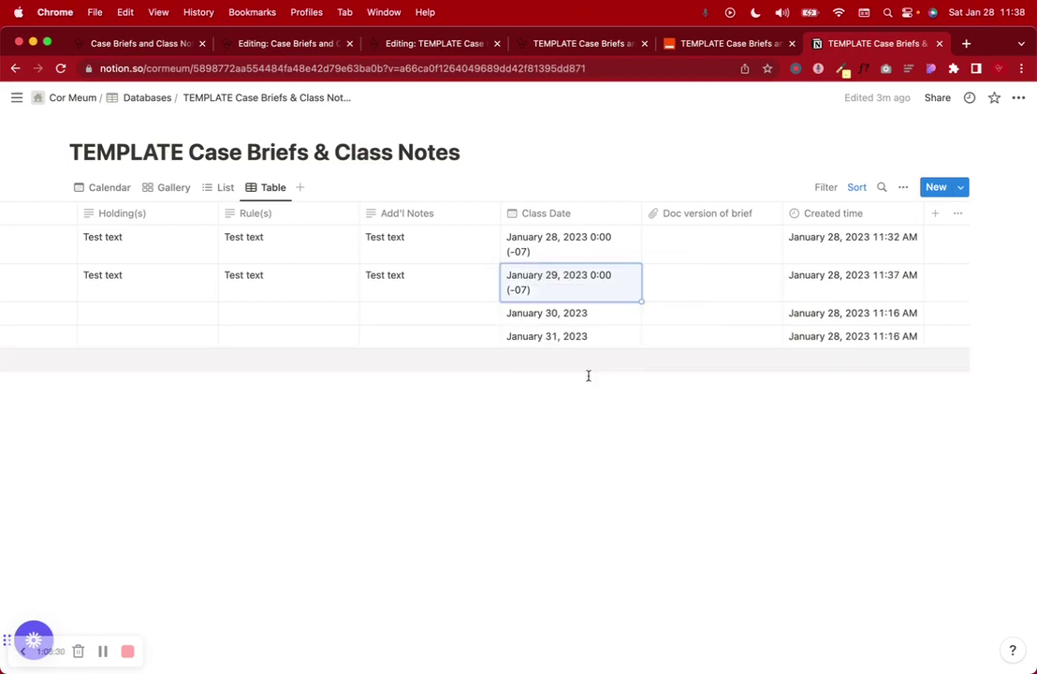
Step: Review the table rows and examine the January 28 and January 29 Test text entries in the database's Calendar view
scroll(496, 270, left, 10)
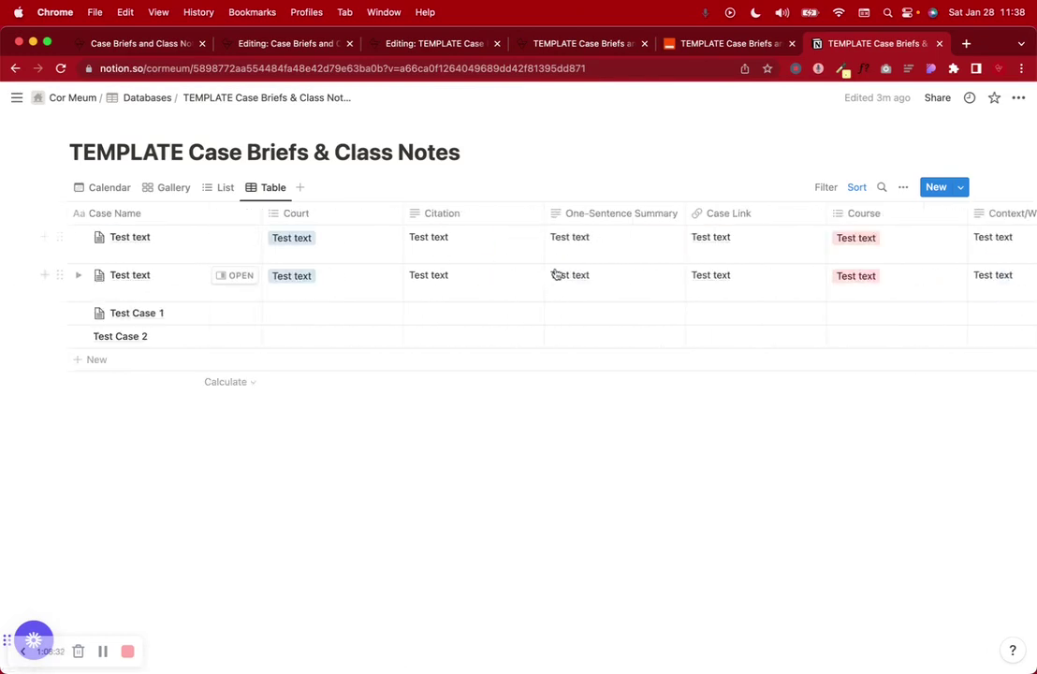
scroll(814, 240, right, 10)
scroll(544, 275, left, 10)
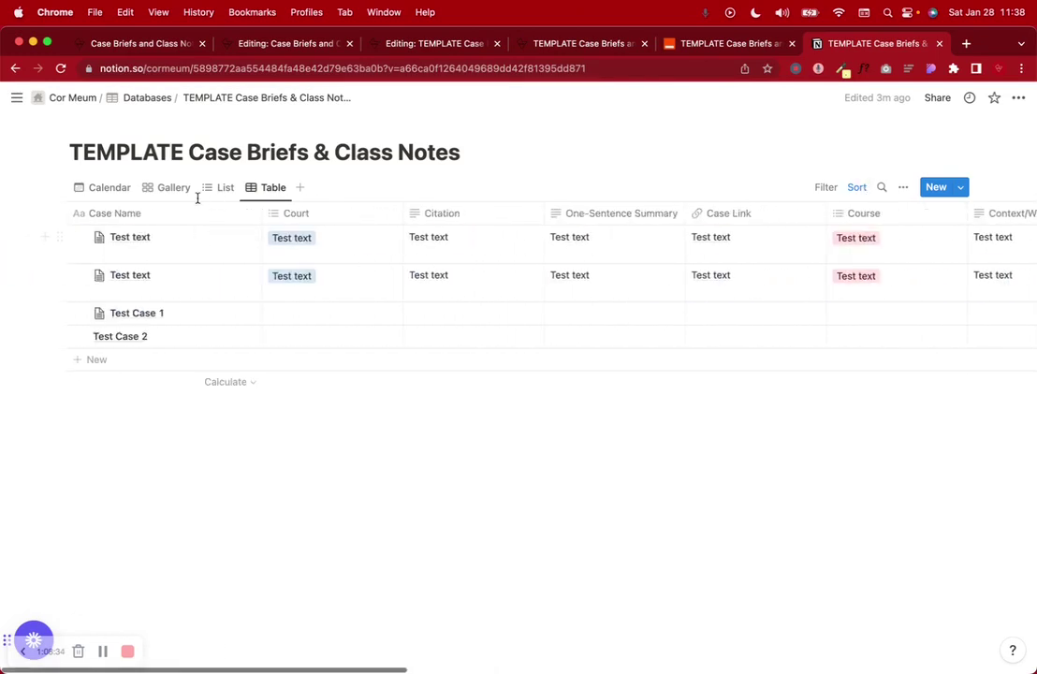
click(116, 190)
scroll(437, 453, down, 5)
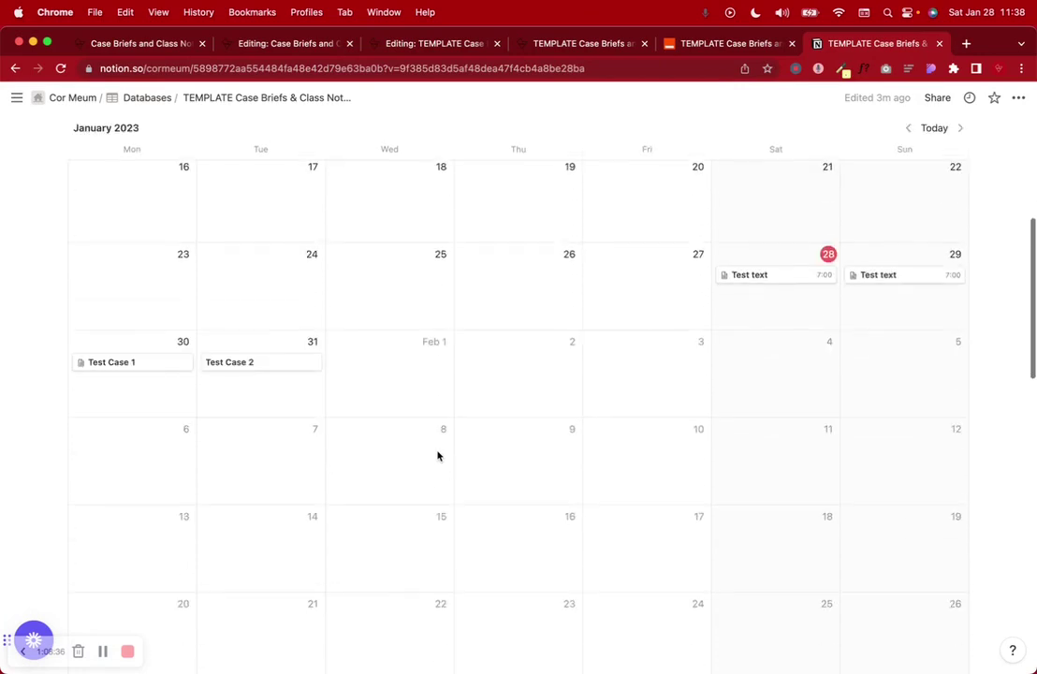
click(773, 275)
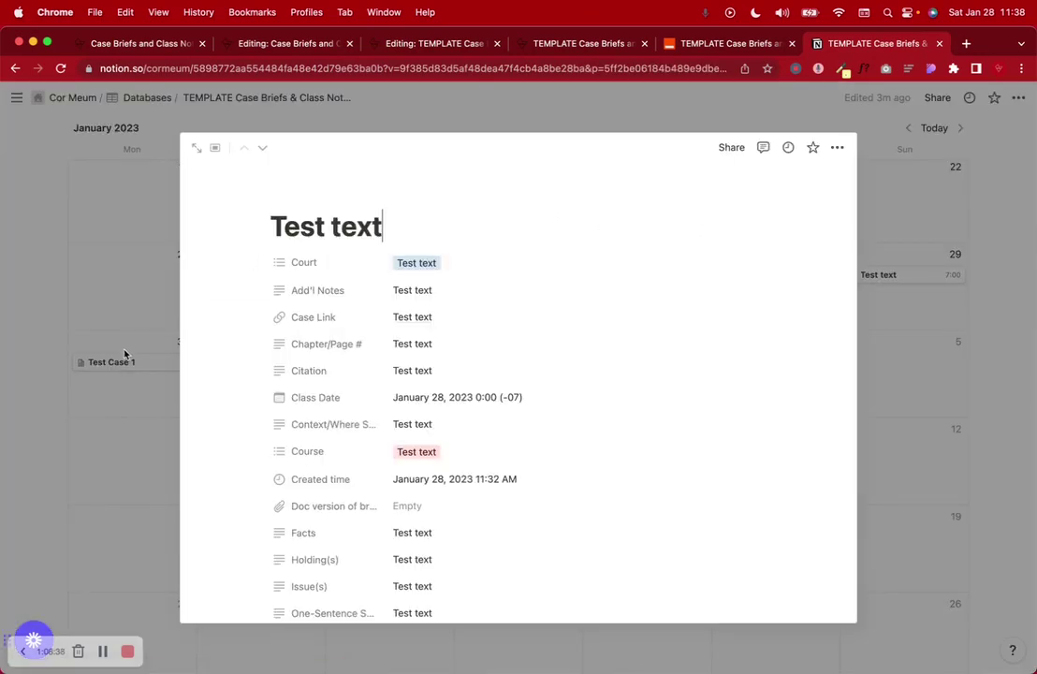
key(Escape)
click(908, 275)
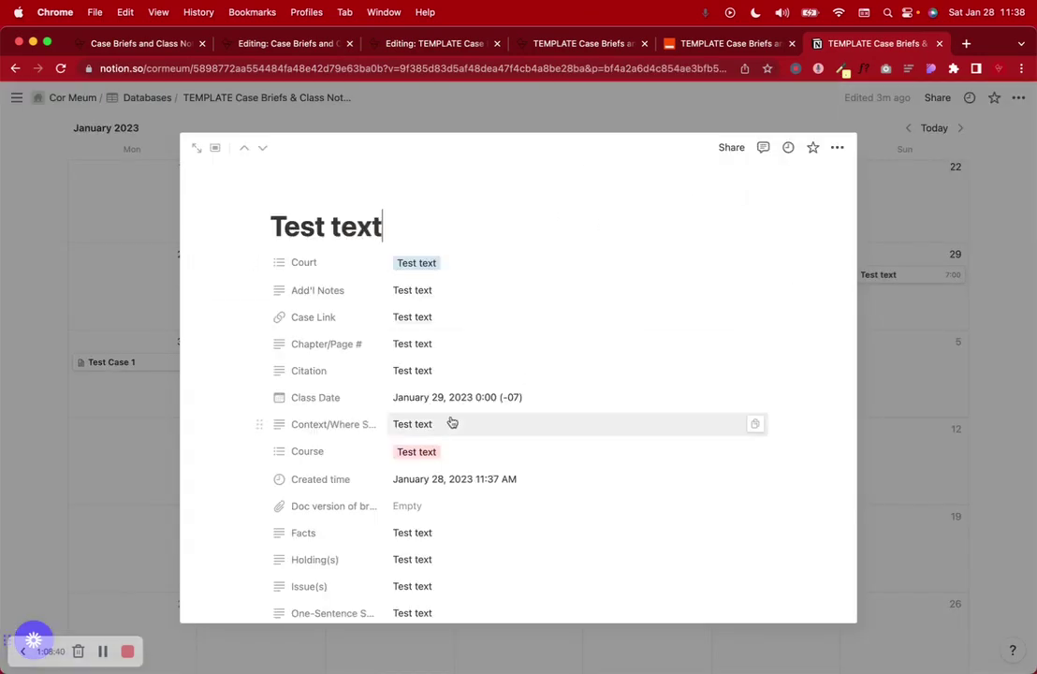
scroll(451, 421, down, 5)
scroll(451, 421, up, 5)
click(99, 338)
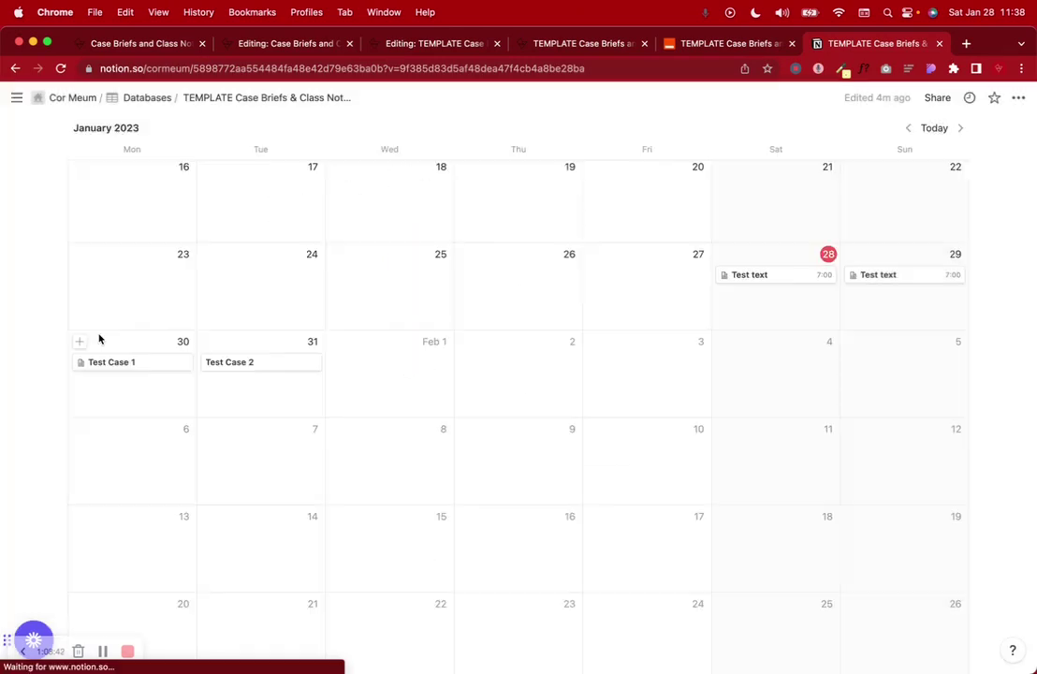
scroll(322, 386, up, 5)
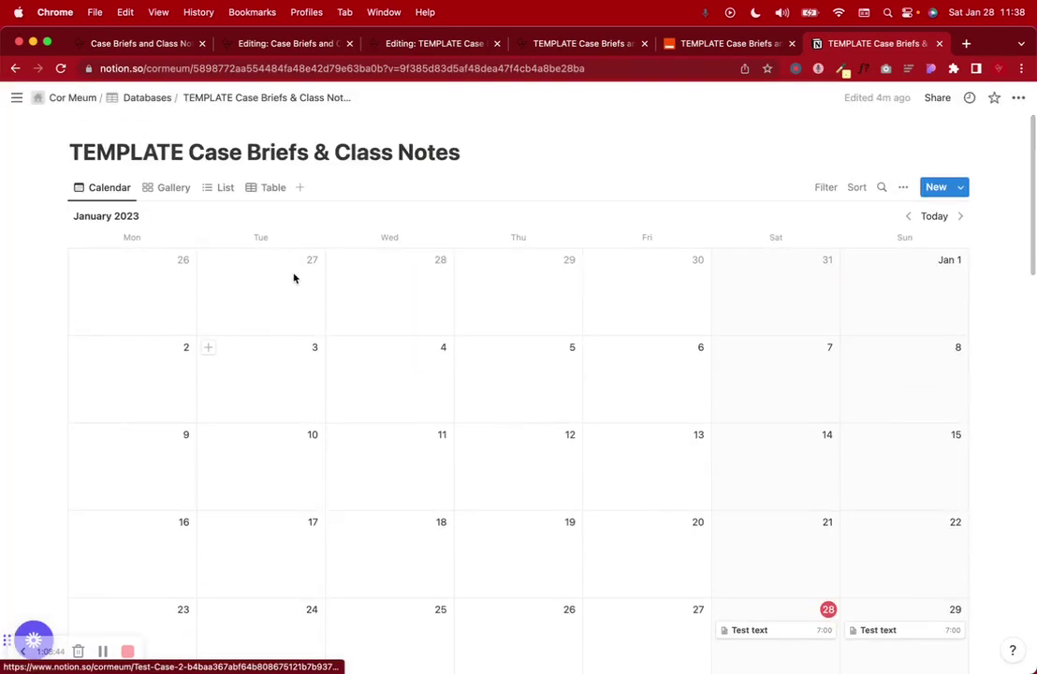
Step: Review the test entries in the Notion database's Gallery, List and Table views, including the table's further columns
click(171, 198)
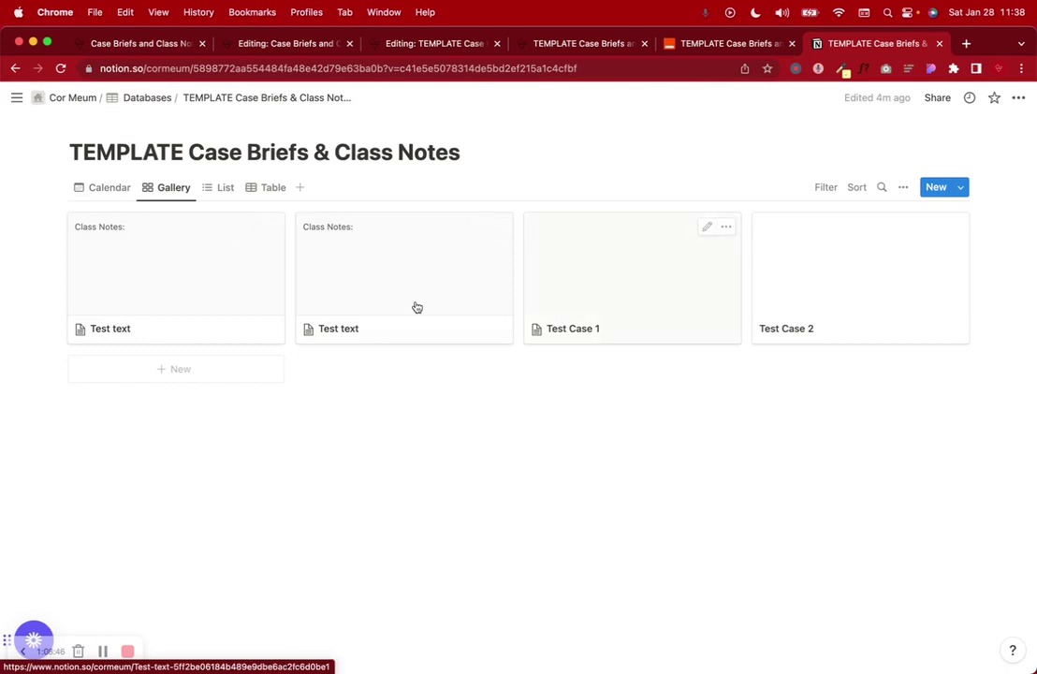
click(226, 186)
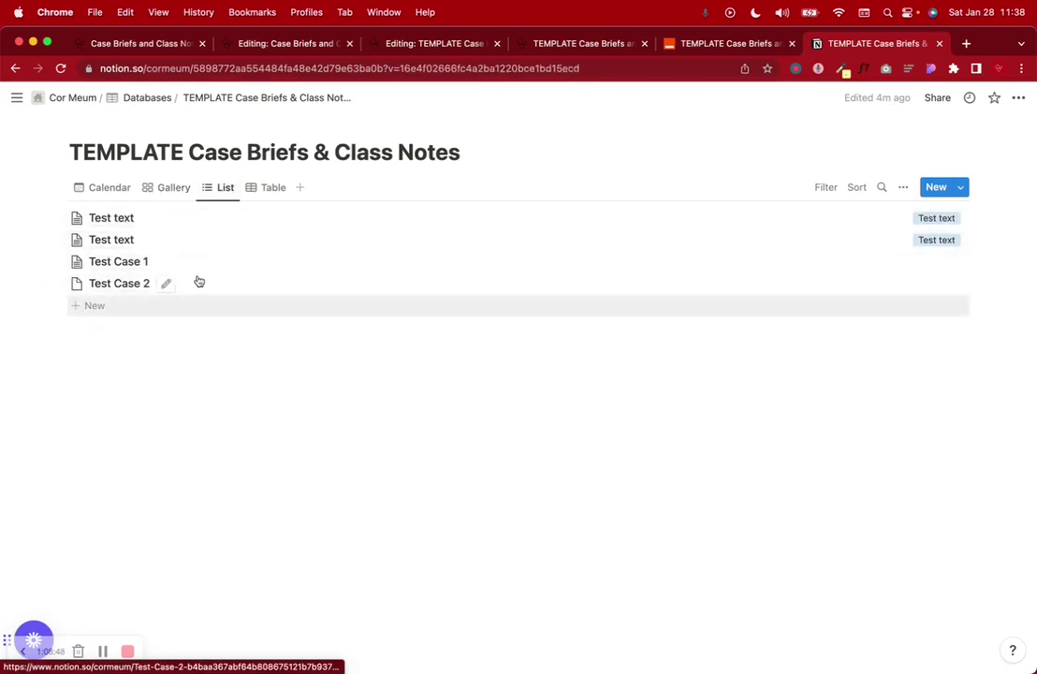
click(274, 187)
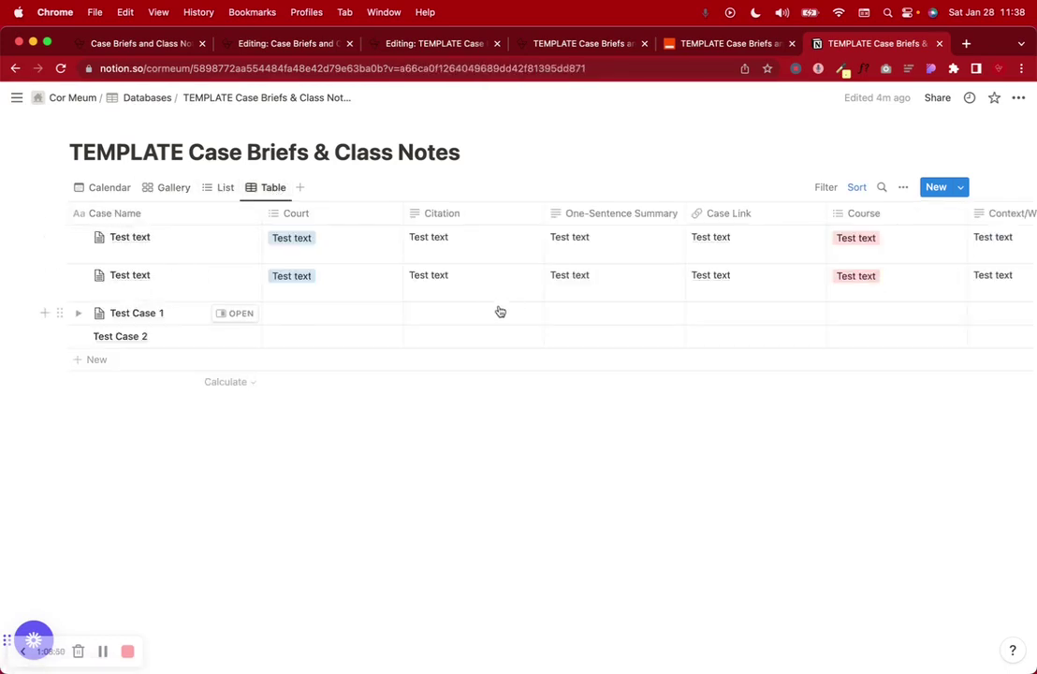
scroll(499, 311, right, 10)
scroll(500, 312, left, 10)
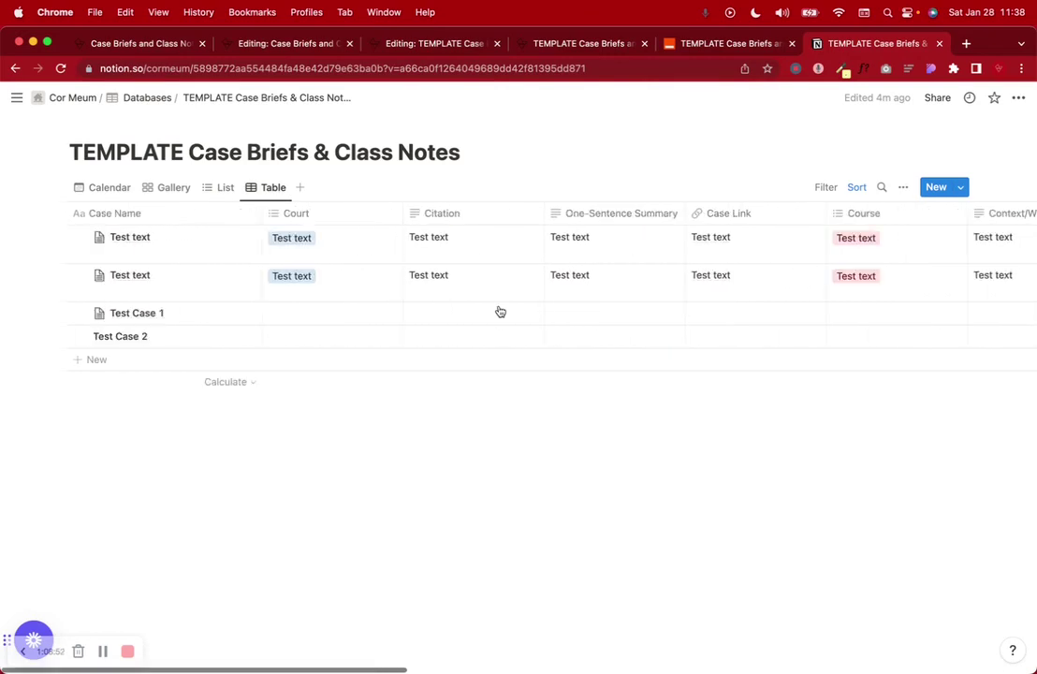
Step: Return to Zapier, publish the Gavel to Notion Zap and turn it on
click(687, 44)
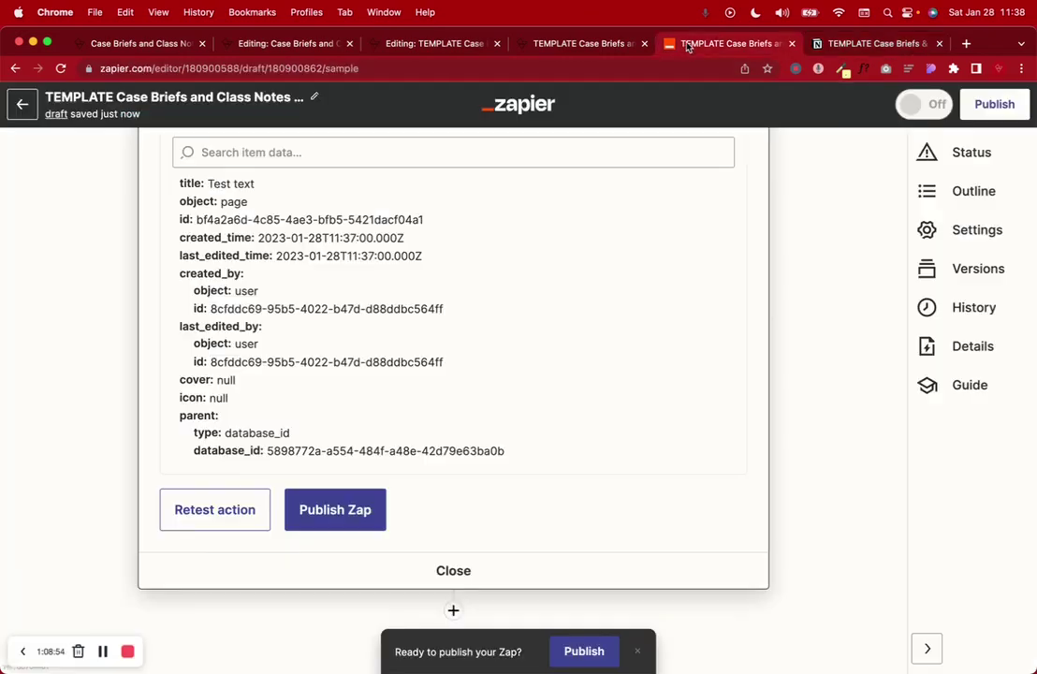
click(335, 516)
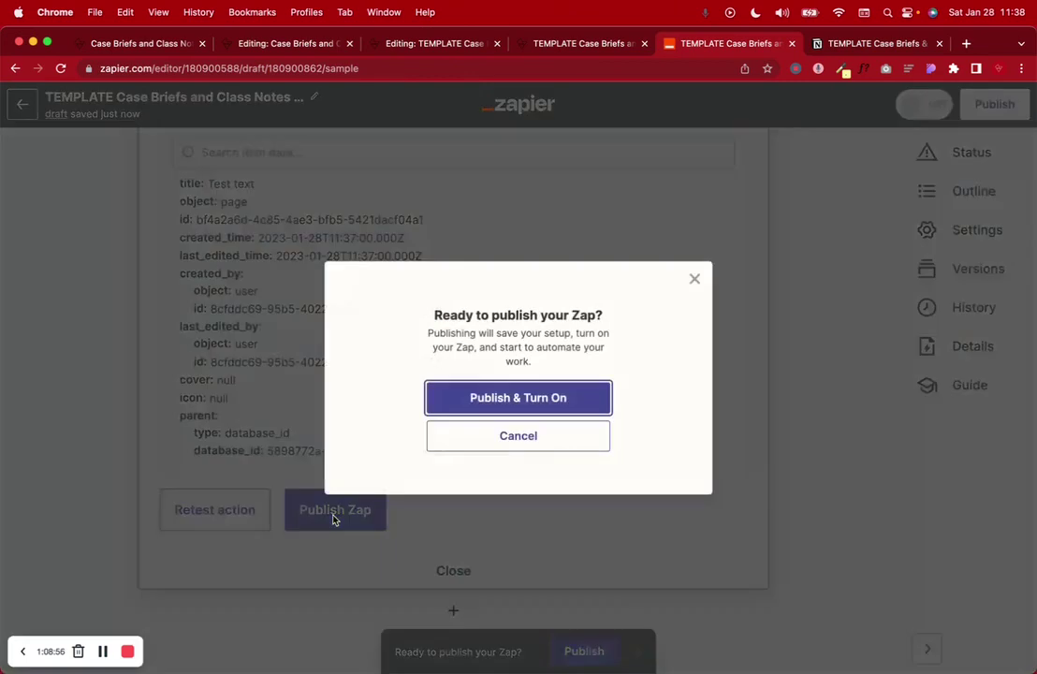
click(496, 404)
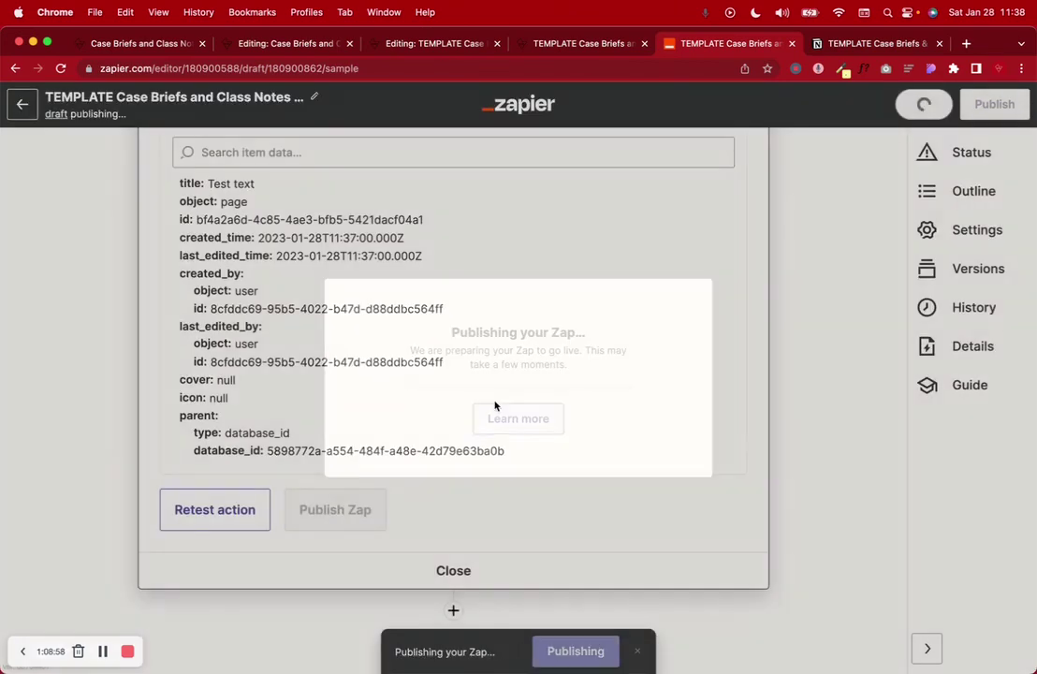
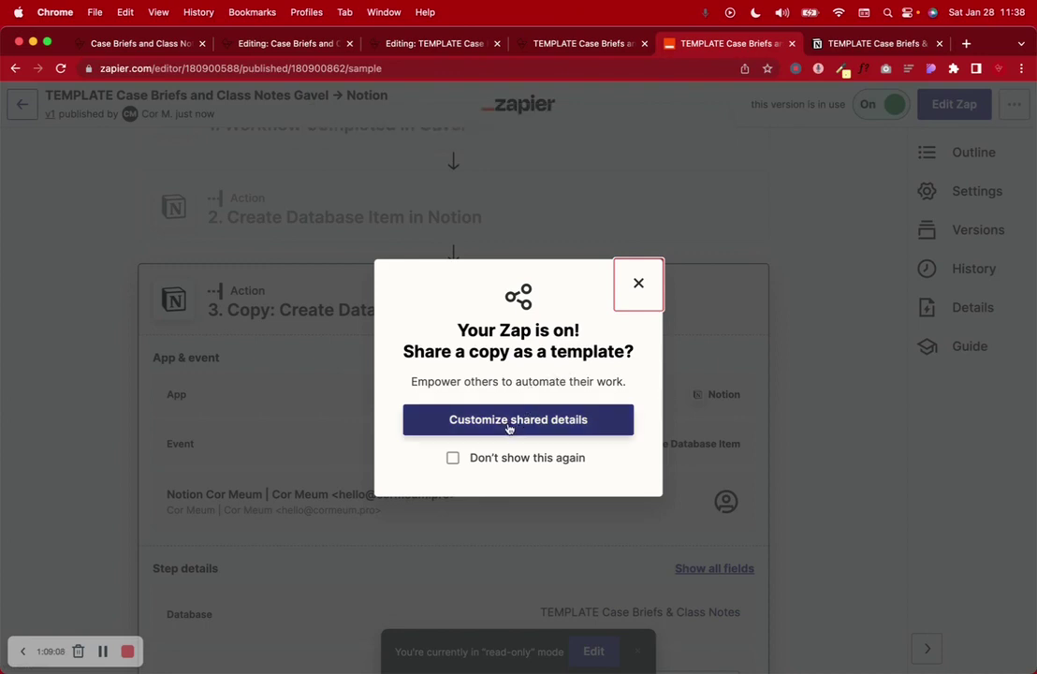
Step: Customize the shared template's details, replacing the description's second database item clause with "for each case brief completed"
click(508, 421)
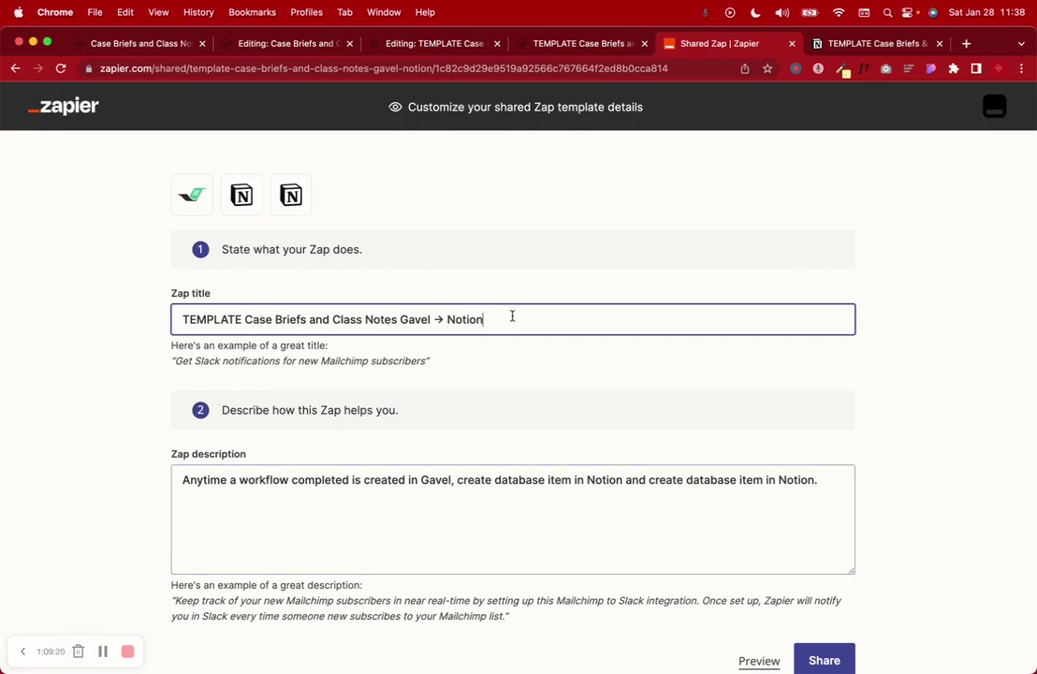
scroll(514, 319, down, 2)
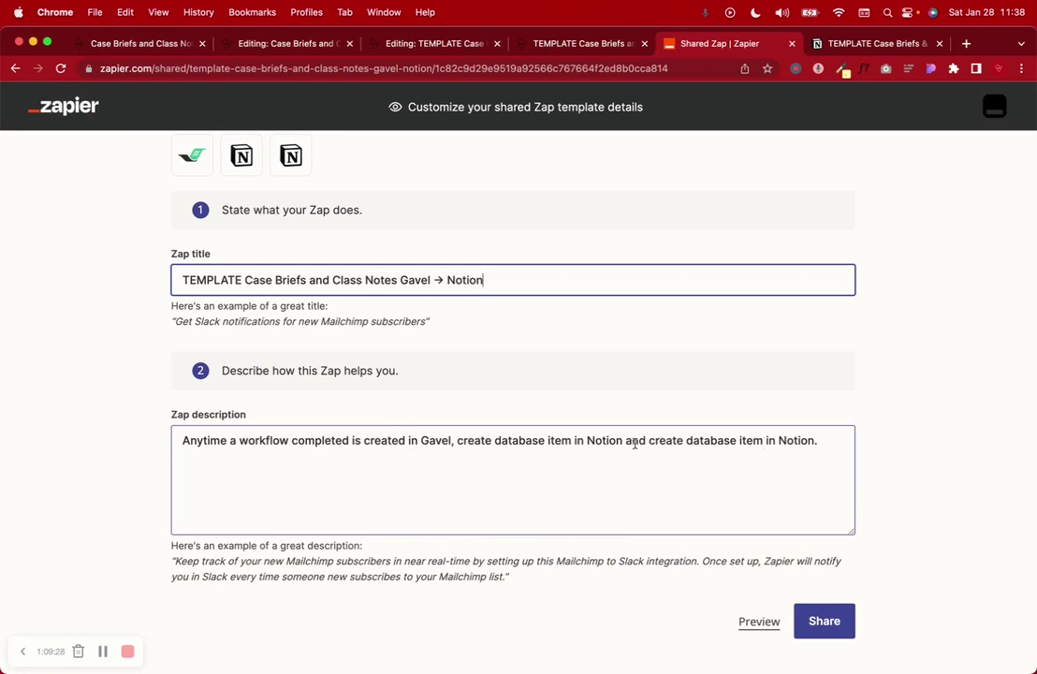
drag(627, 443, 815, 442)
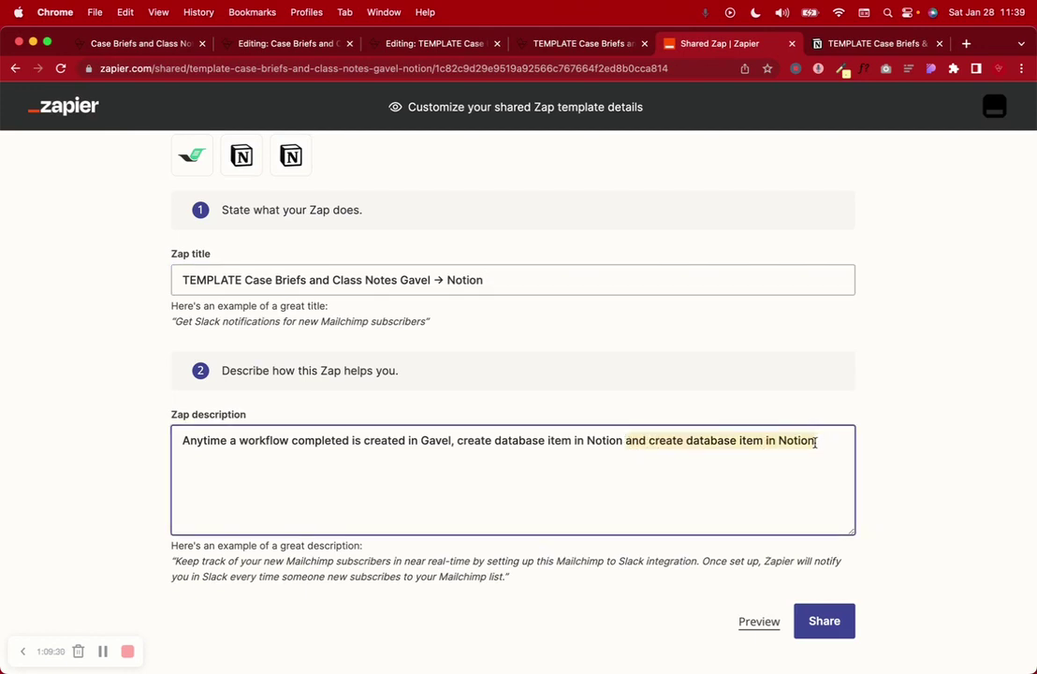
text(for each)
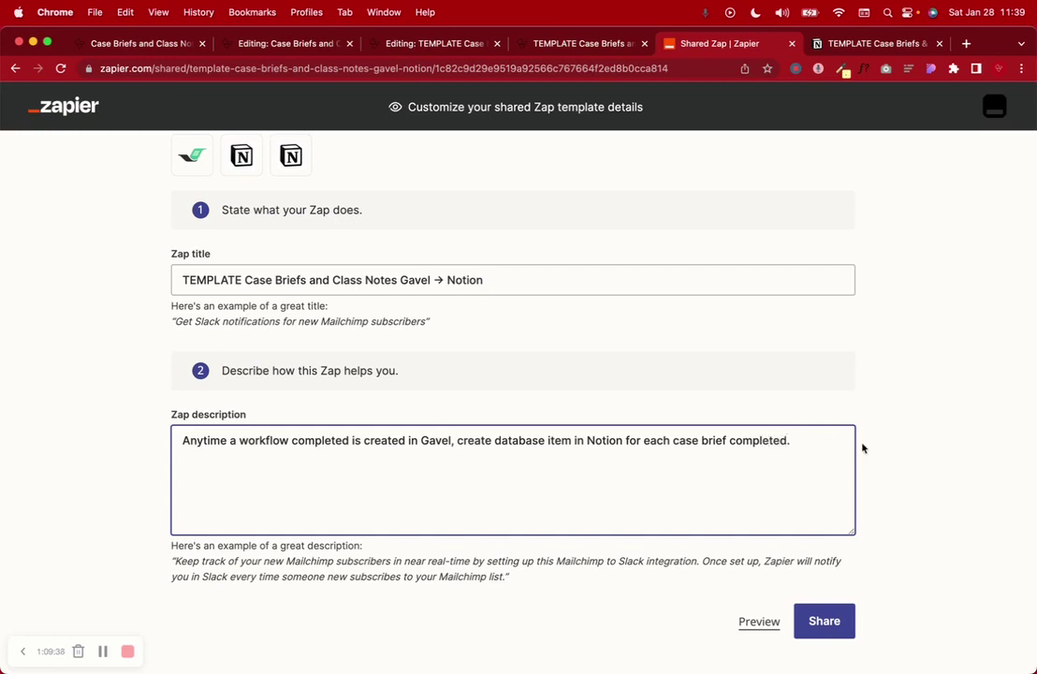
Step: Preview the shared Zap template and examine its title, description and app sections
click(759, 621)
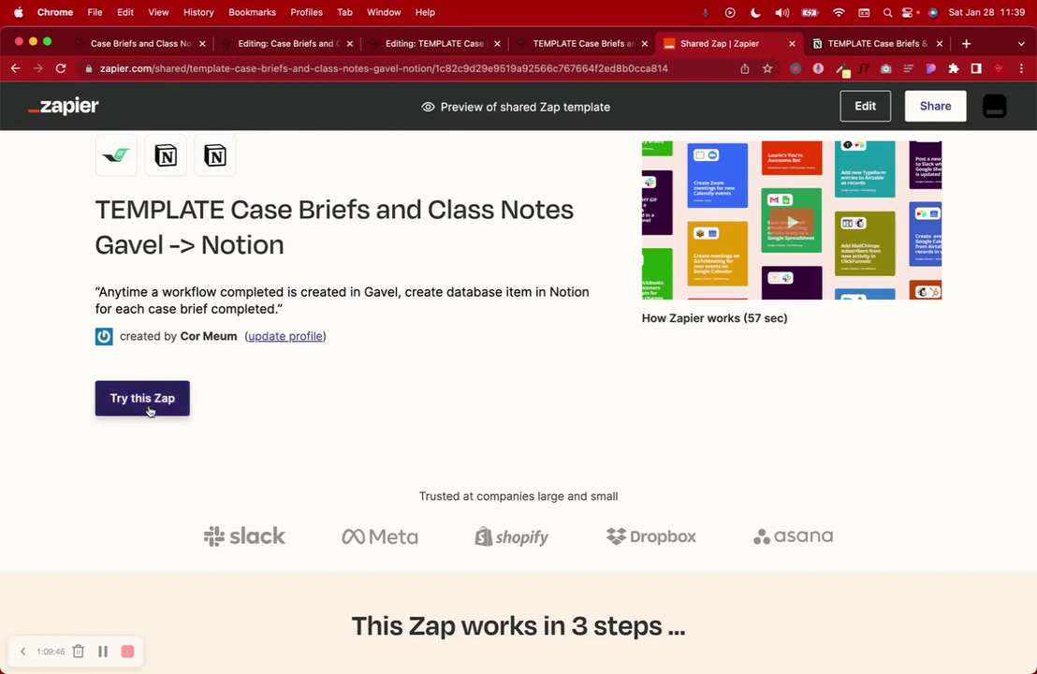
scroll(272, 474, down, 3)
scroll(272, 477, up, 2)
scroll(272, 476, up, 1)
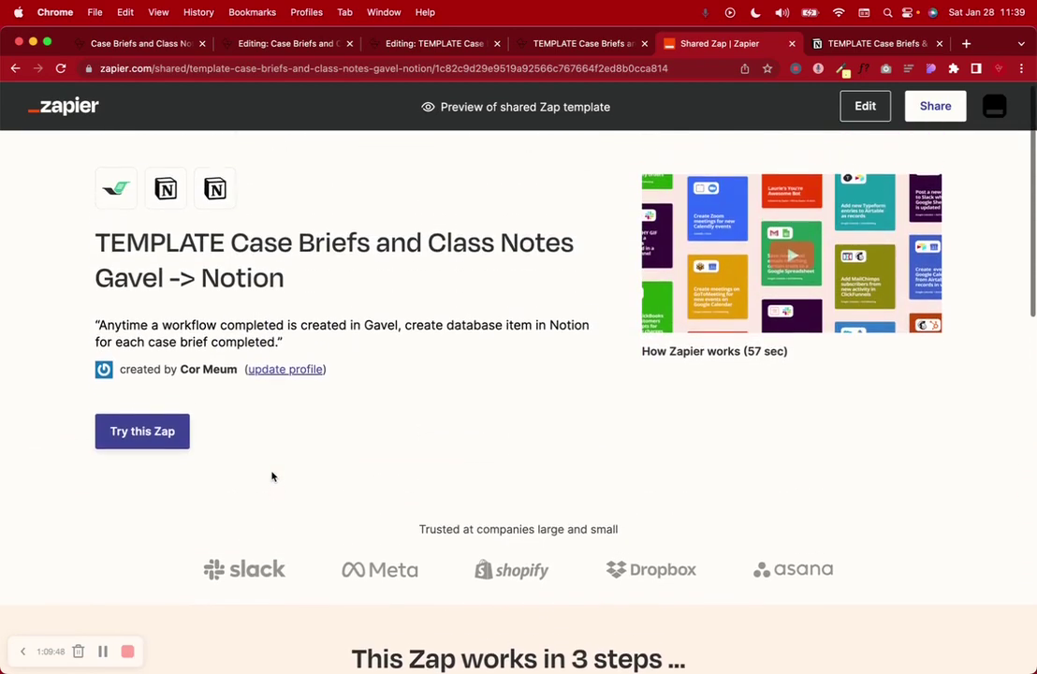
scroll(420, 277, down, 10)
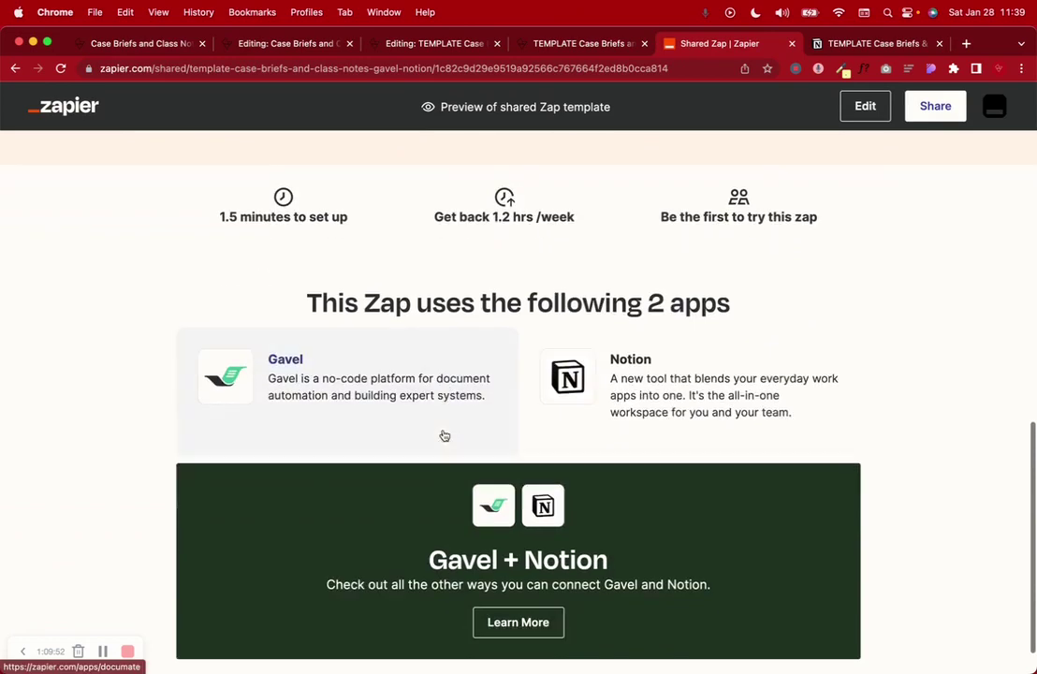
scroll(444, 434, up, 15)
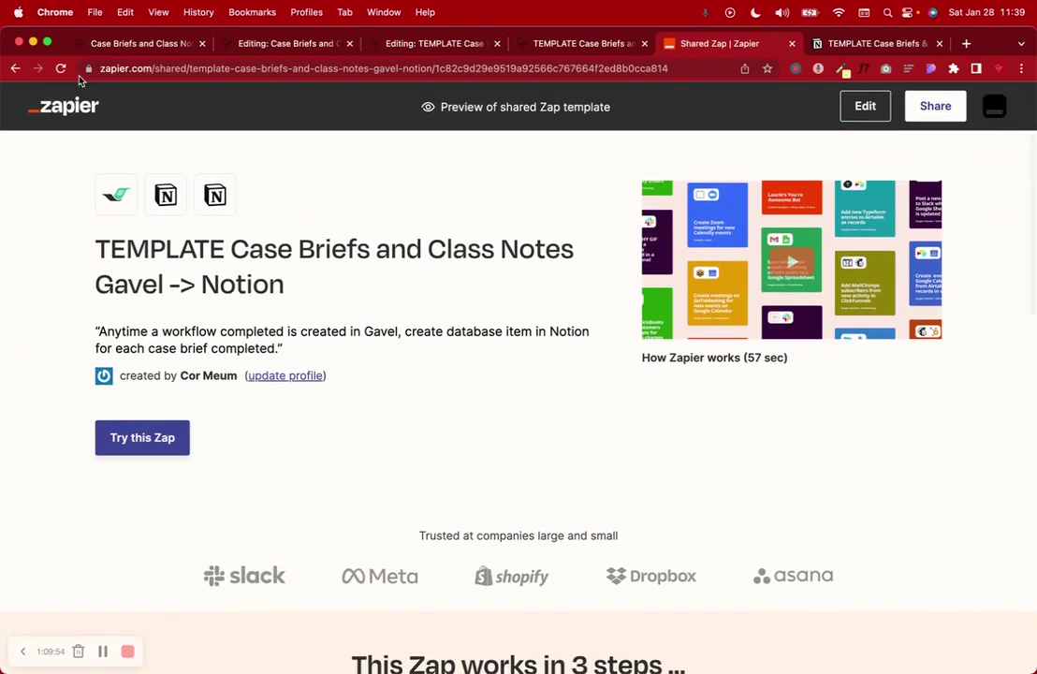
Step: Share the Zap as a public template, copy its Zap URL, and close the sharing dialog
click(934, 107)
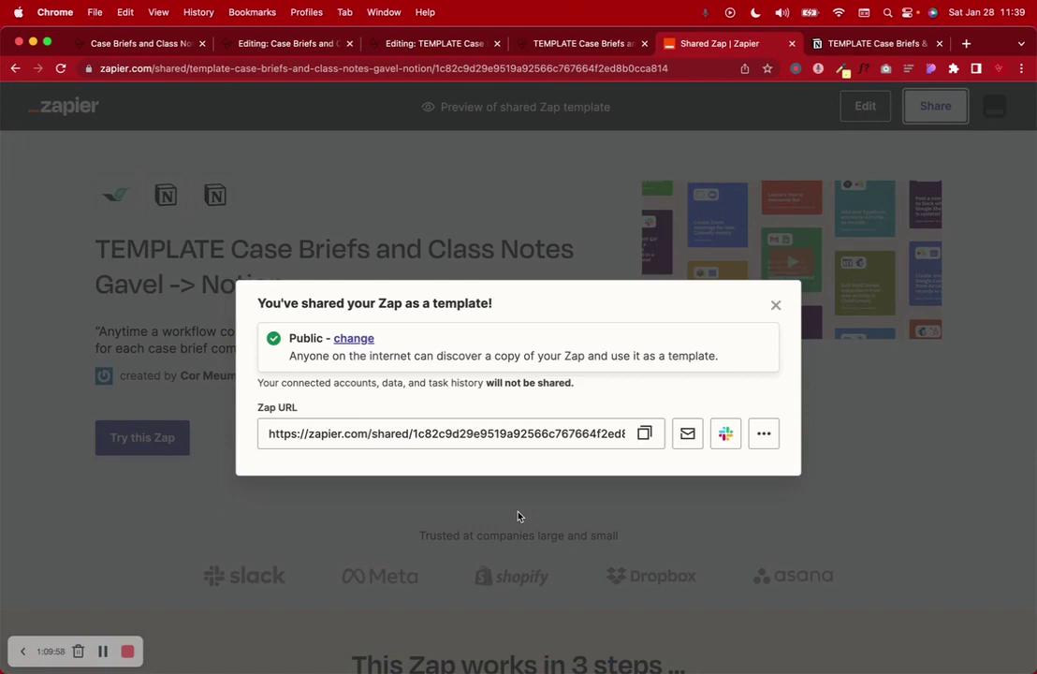
click(644, 432)
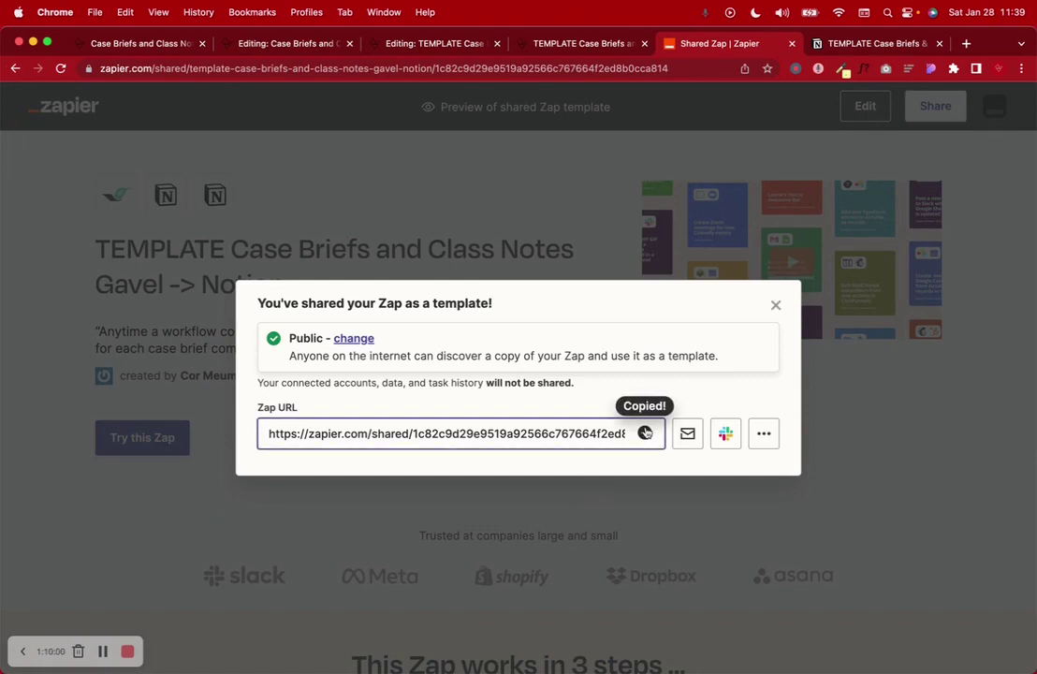
key(Tab)
key(Tab)
key(Tab)
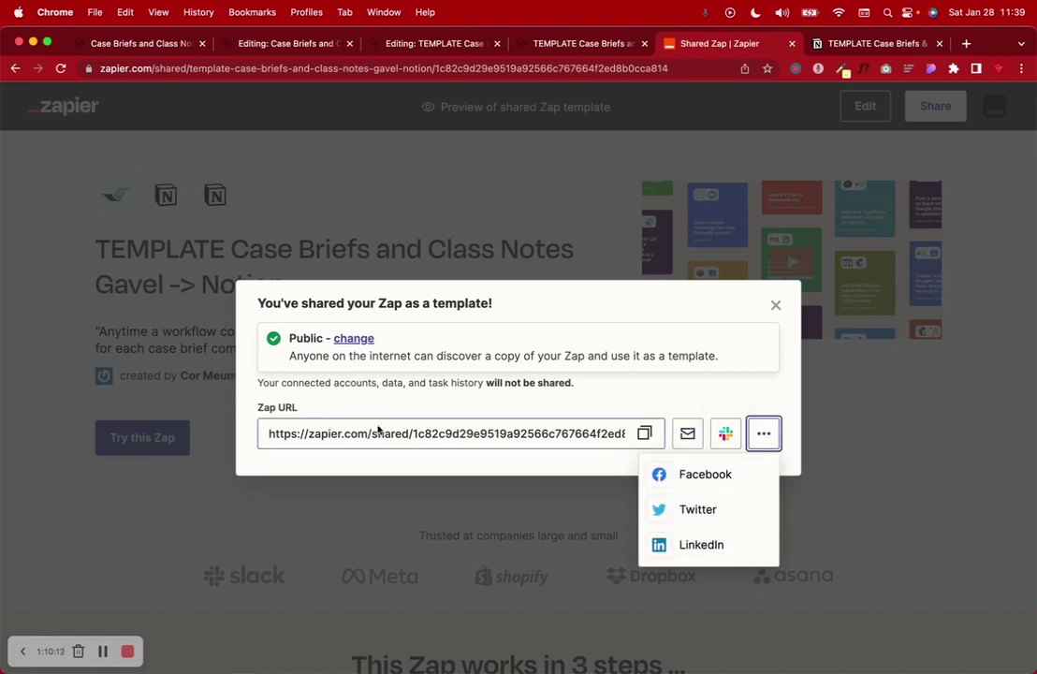
click(447, 433)
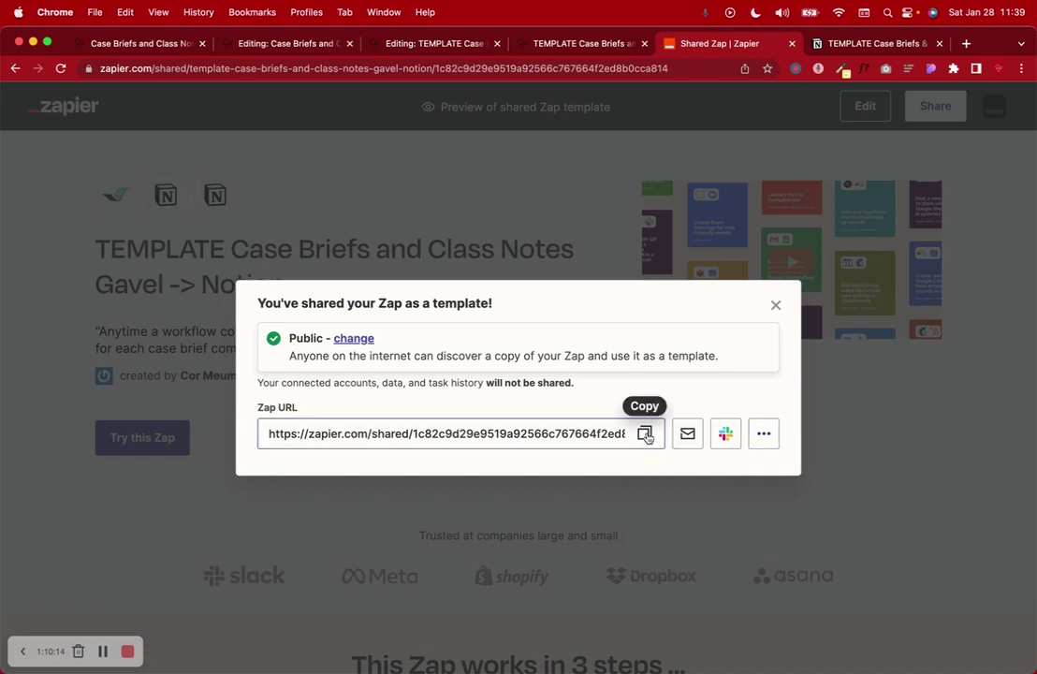
click(645, 434)
click(150, 626)
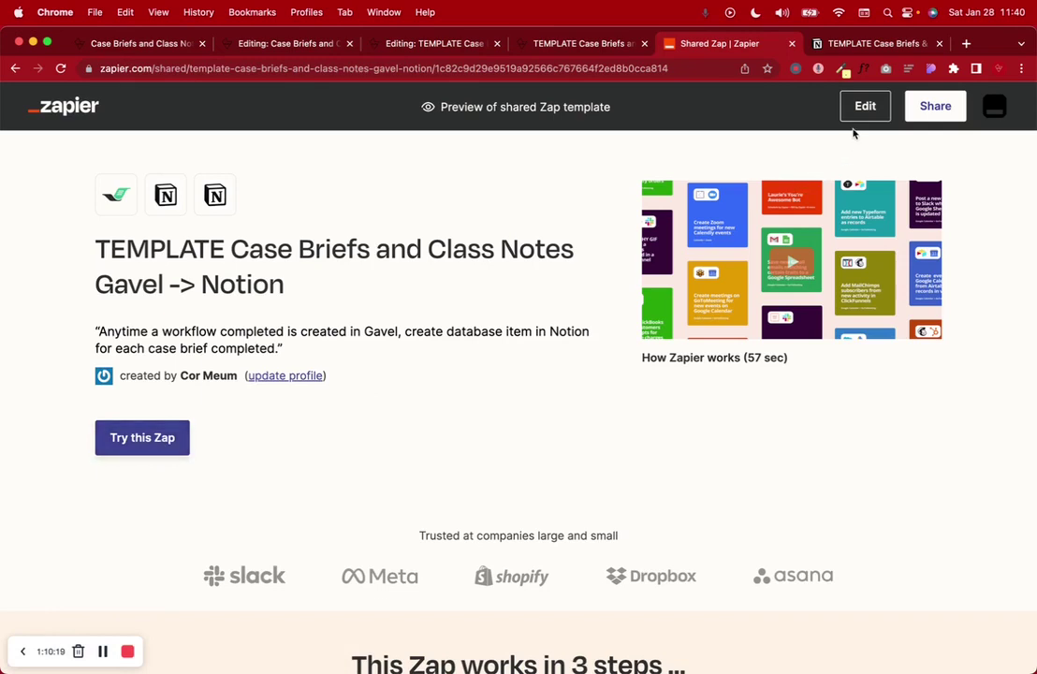
Step: Reopen the shared template's details for editing and review the Zap title and description
click(585, 45)
click(689, 43)
click(854, 110)
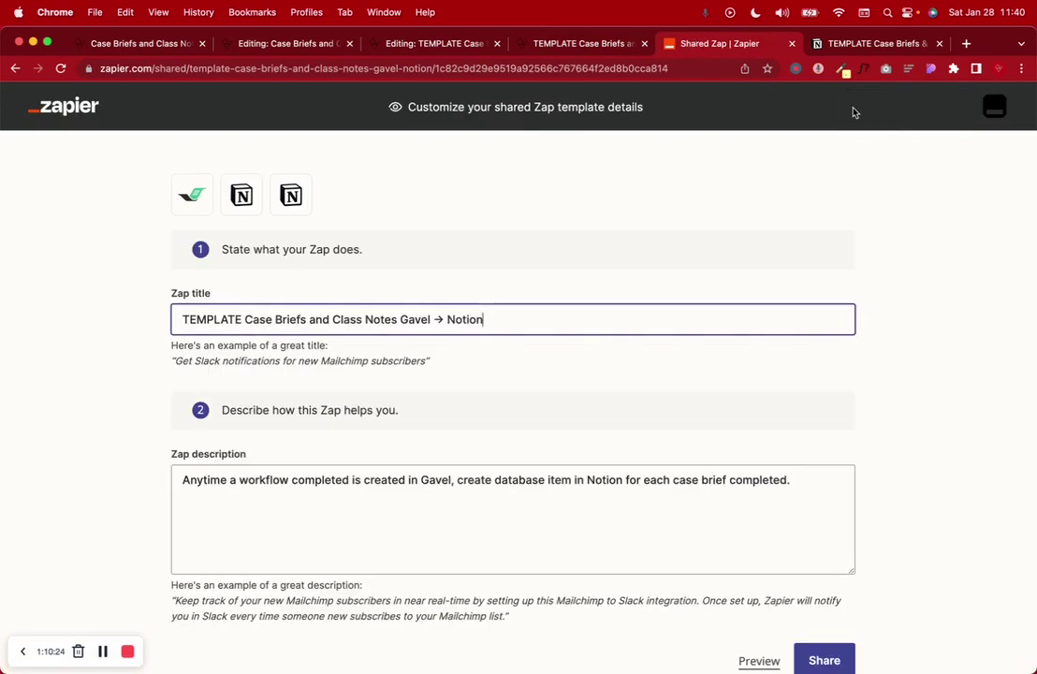
scroll(739, 181, down, 1)
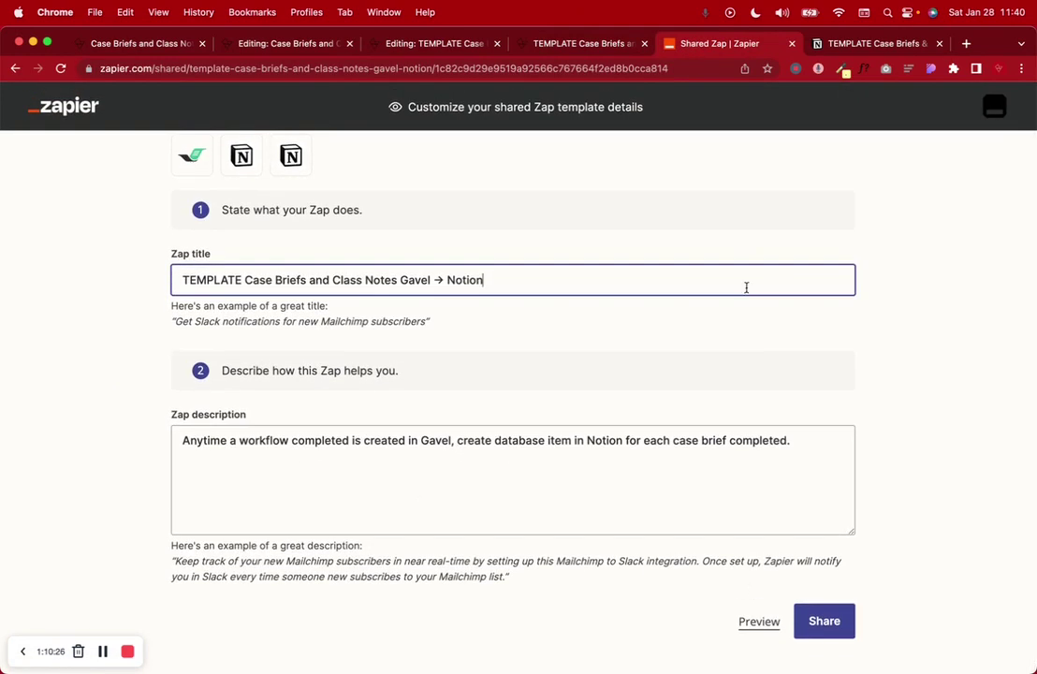
scroll(746, 287, up, 2)
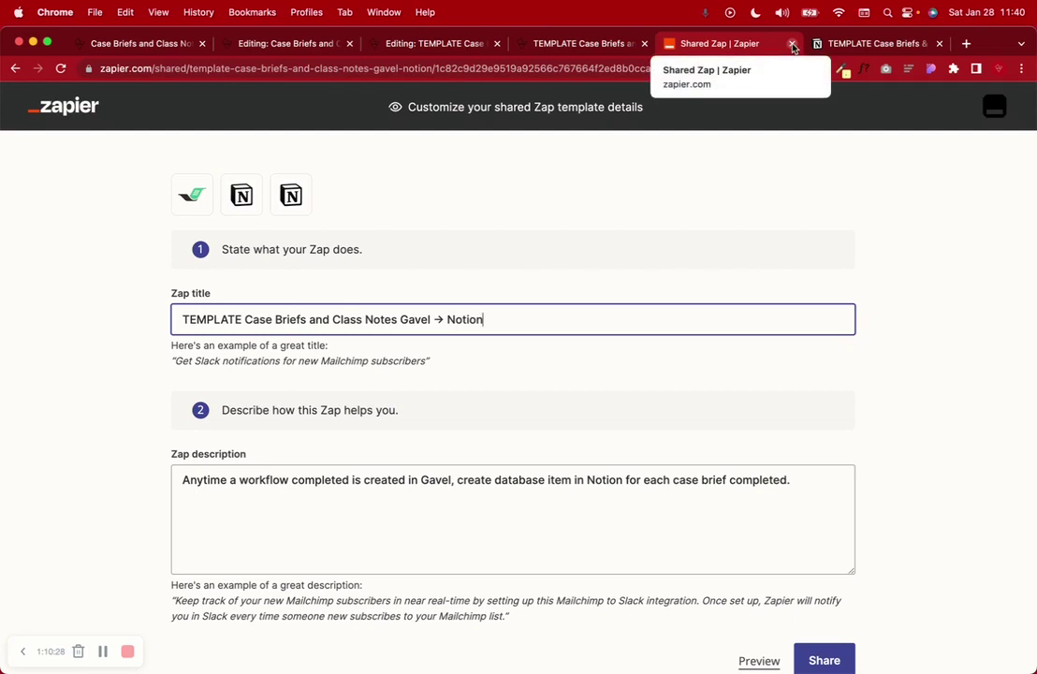
Step: Leave the template page for the Zaps list, check the Code Word HEX folder, and dismiss the folder-move dialog
click(82, 109)
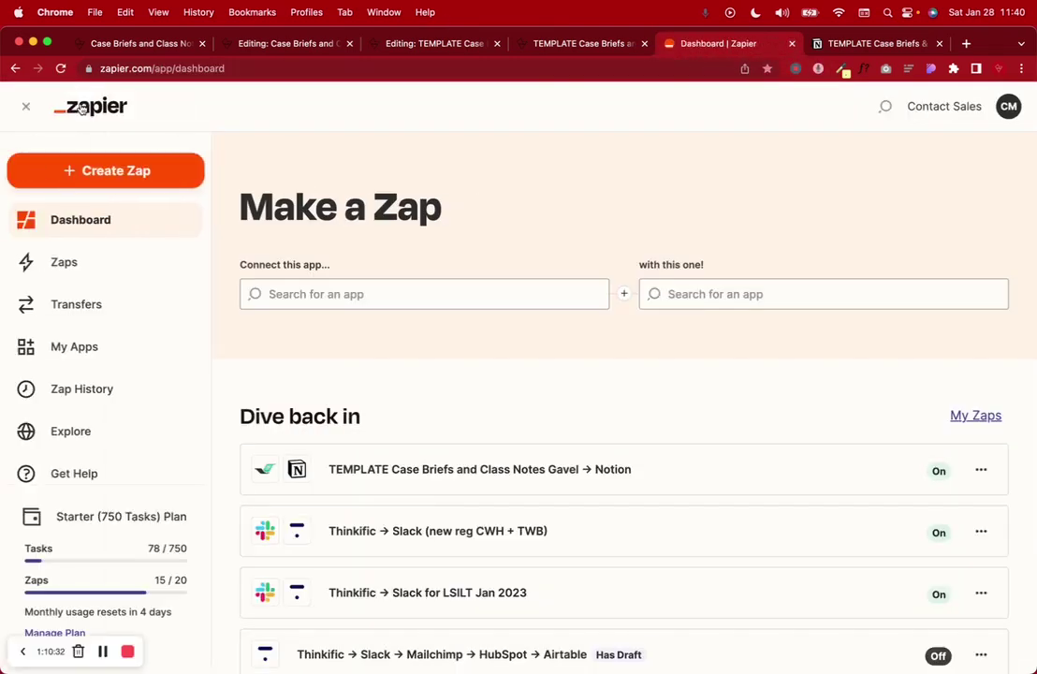
click(56, 265)
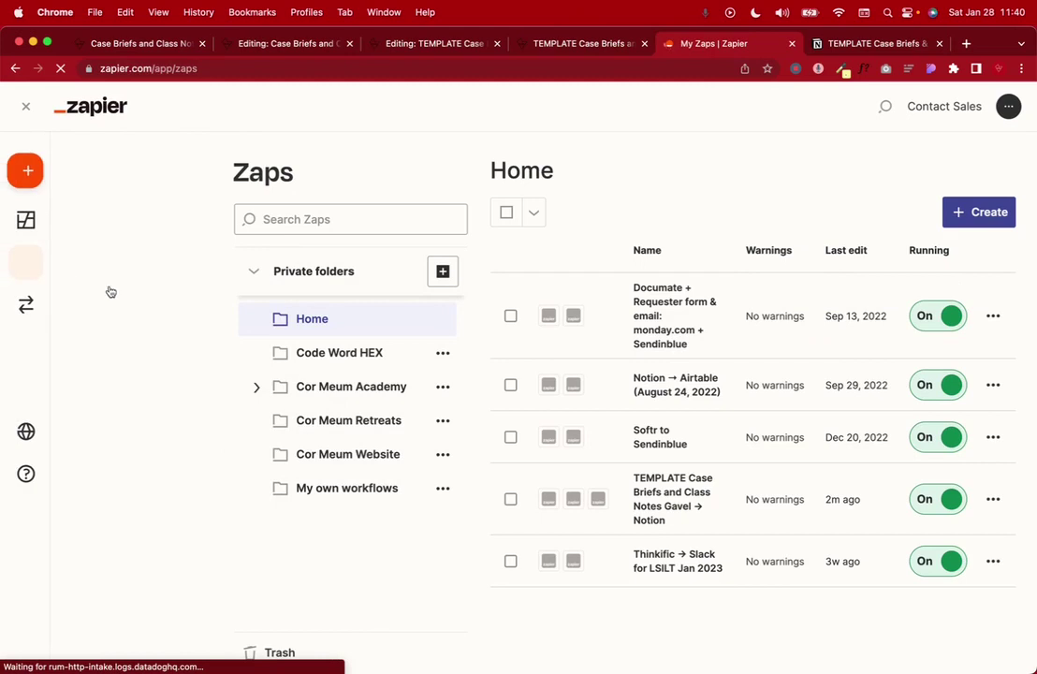
click(329, 370)
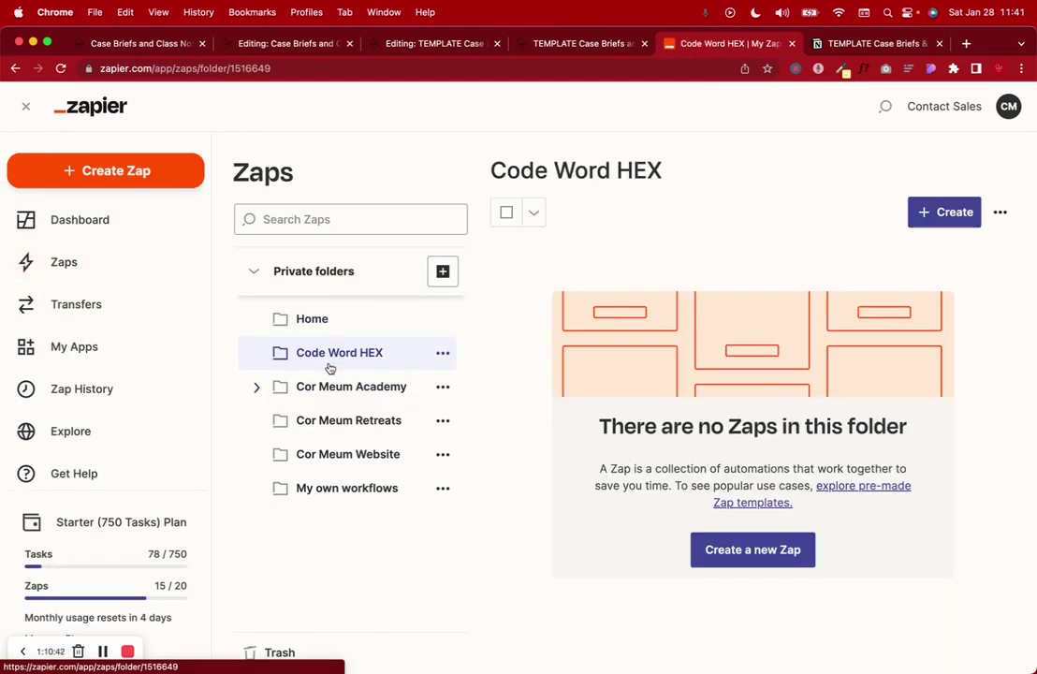
click(103, 651)
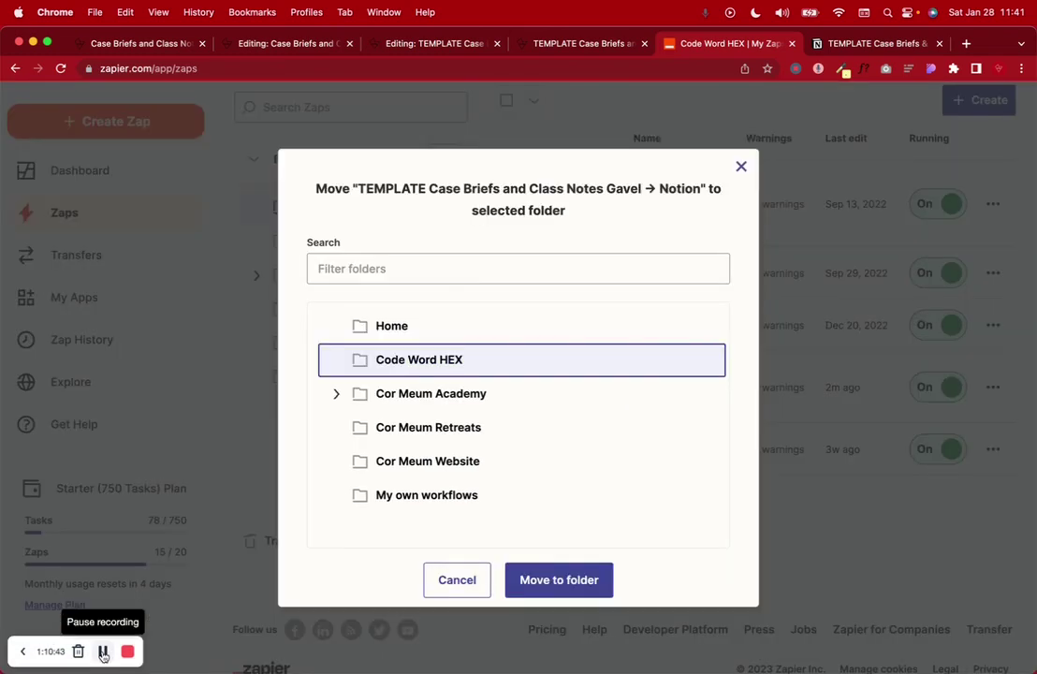
click(456, 579)
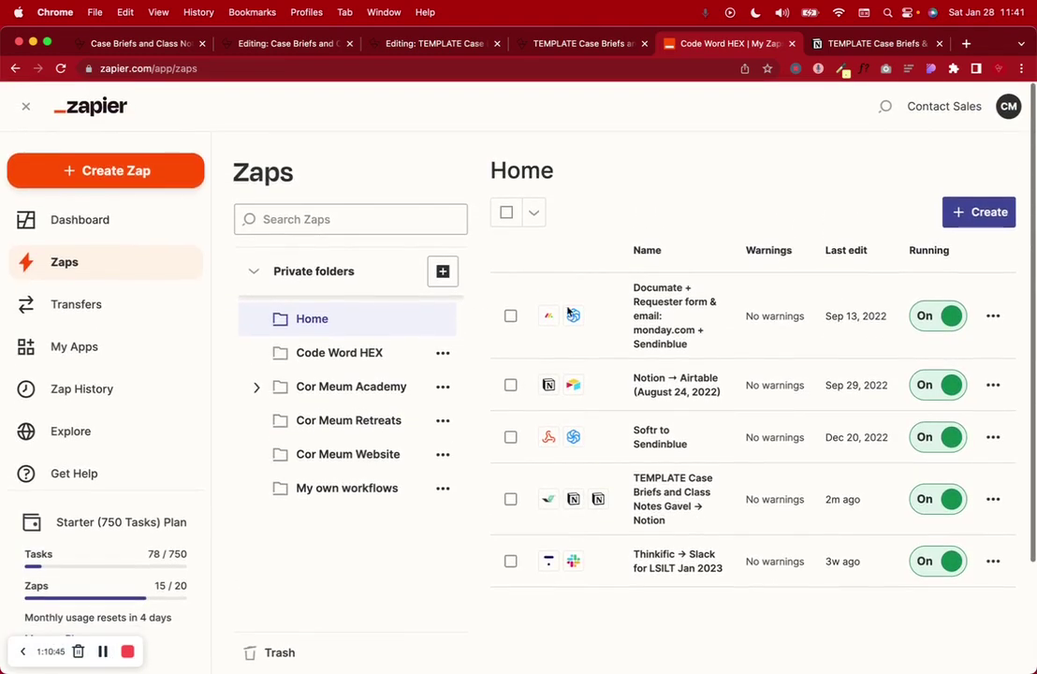
Step: Move the TEMPLATE Case Briefs and Class Notes Gavel → Notion Zap to the Code Word HEX folder and open that folder
scroll(787, 420, down, 2)
click(993, 440)
scroll(936, 580, down, 2)
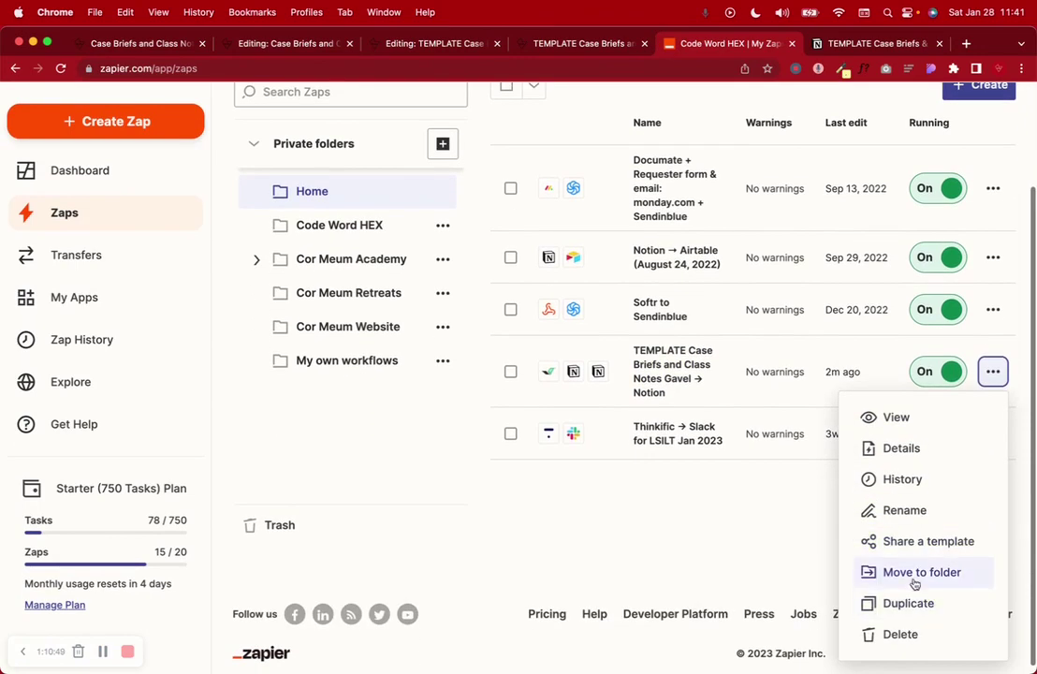
click(914, 581)
click(428, 366)
click(558, 578)
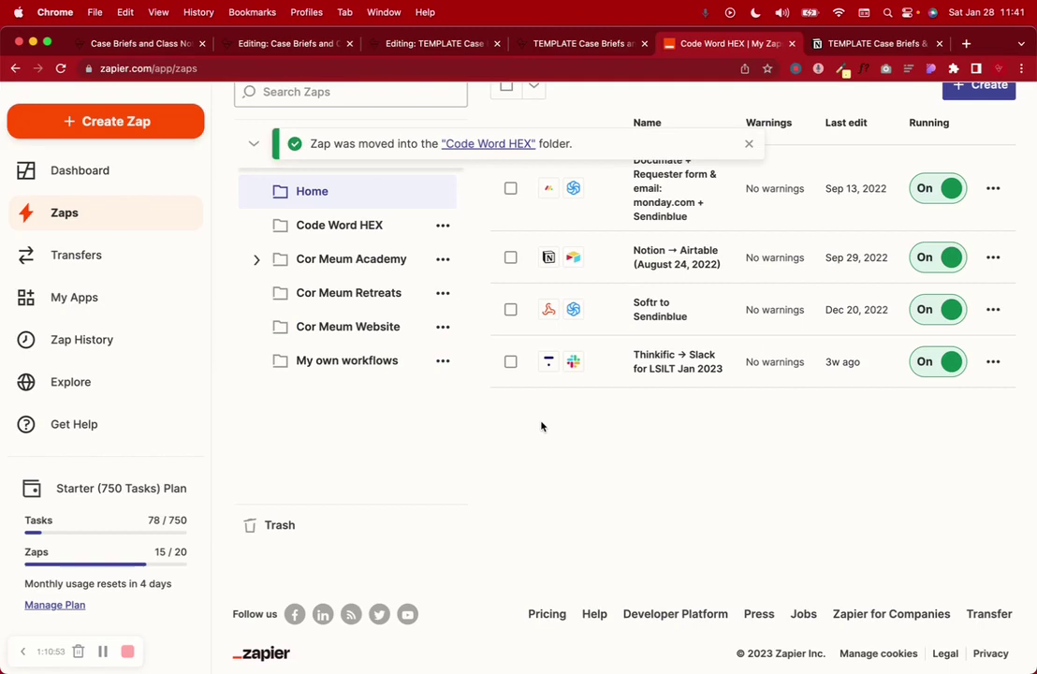
click(337, 225)
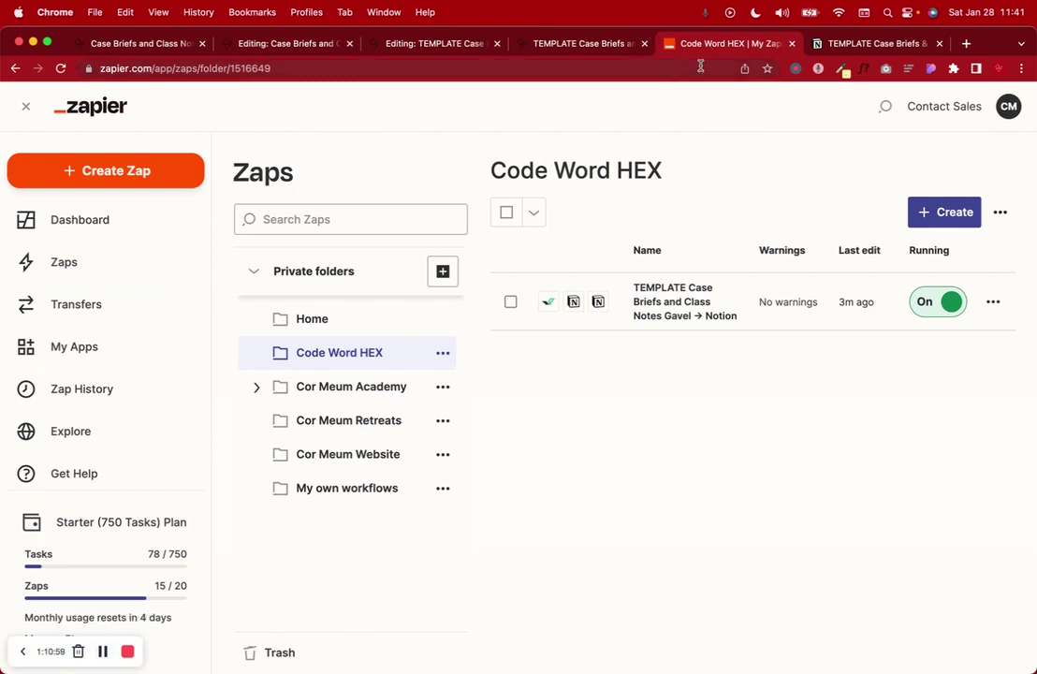
Step: Switch to the Notion database and delete the Test Case 1 and Test Case 2 rows from the table
click(894, 44)
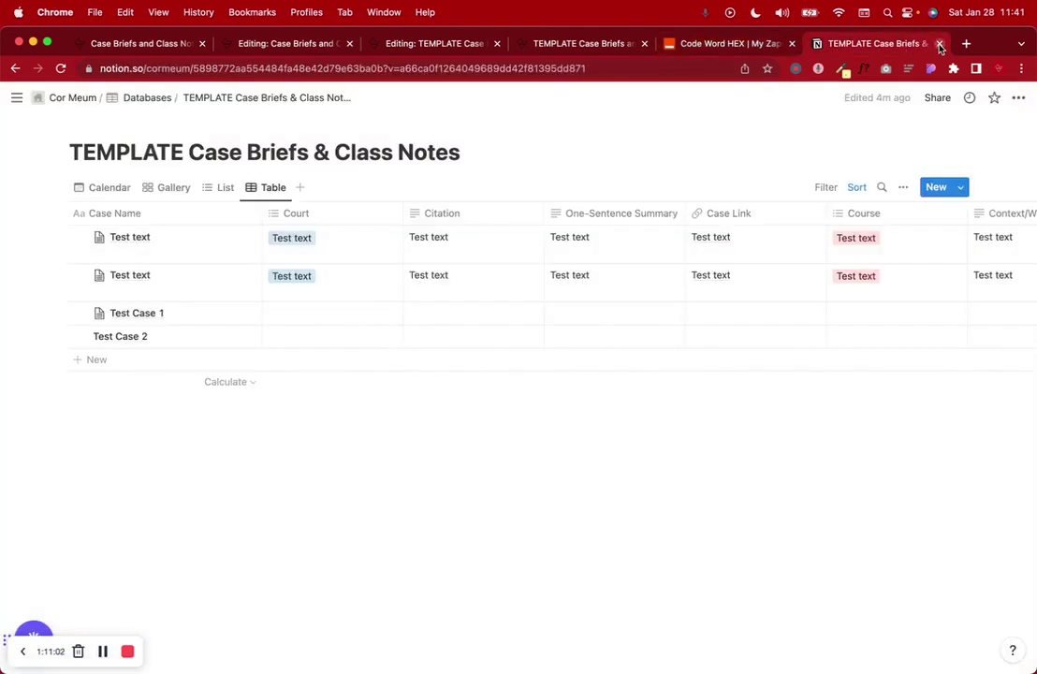
click(59, 312)
click(113, 247)
click(57, 311)
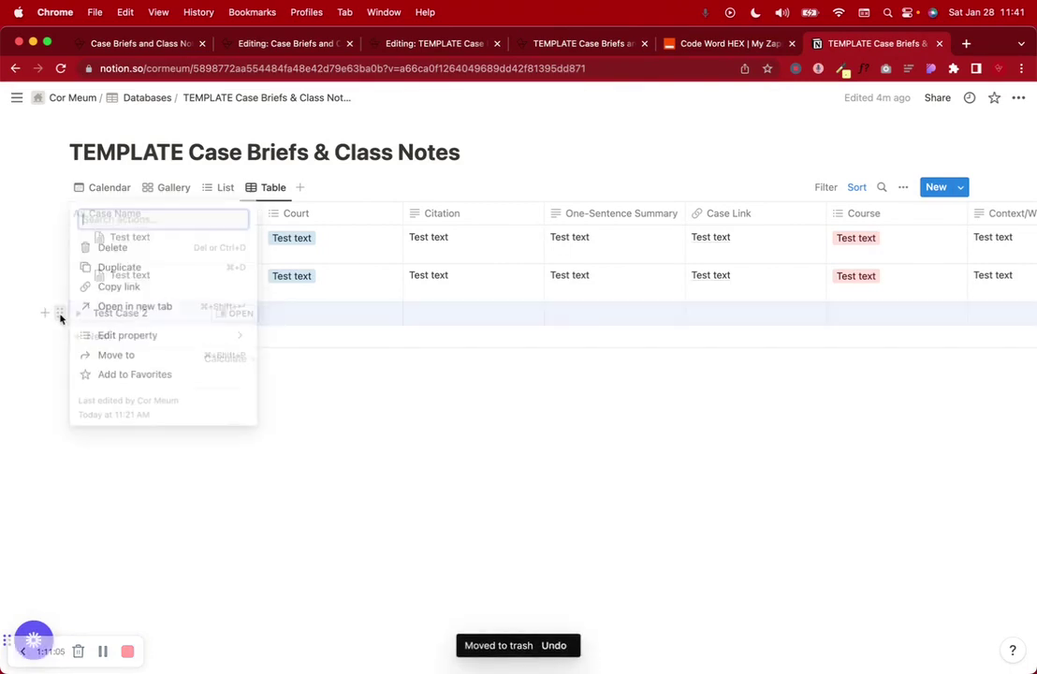
click(110, 248)
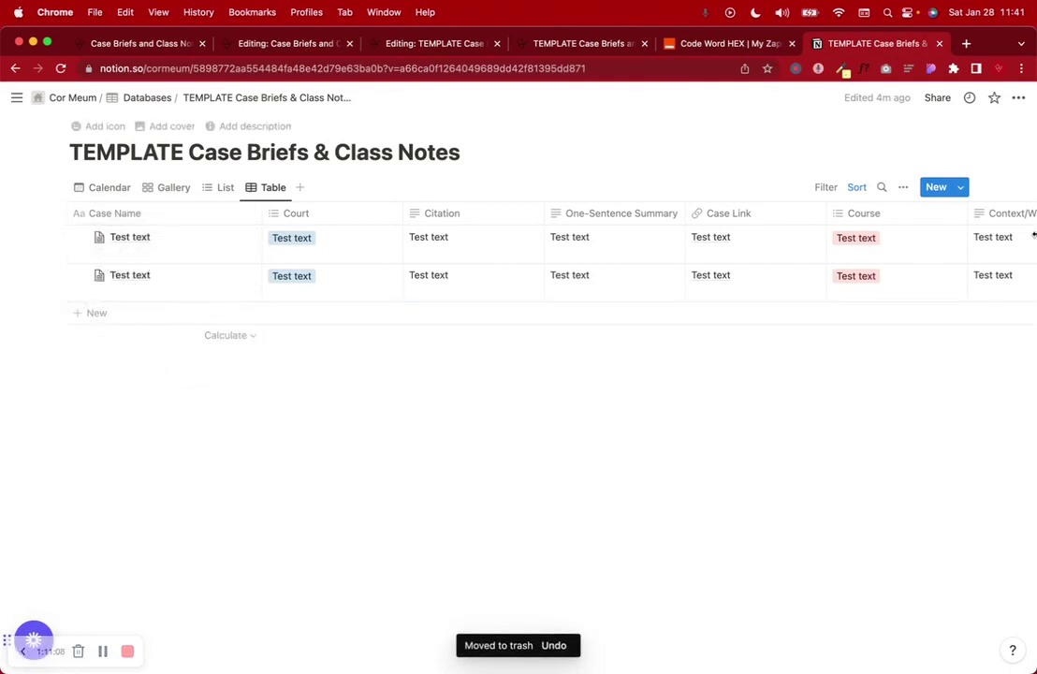
Step: Narrow the browser window to uncover the Notes window with the Zapier URL note and close Notes
drag(1035, 374, 796, 374)
click(821, 532)
click(836, 287)
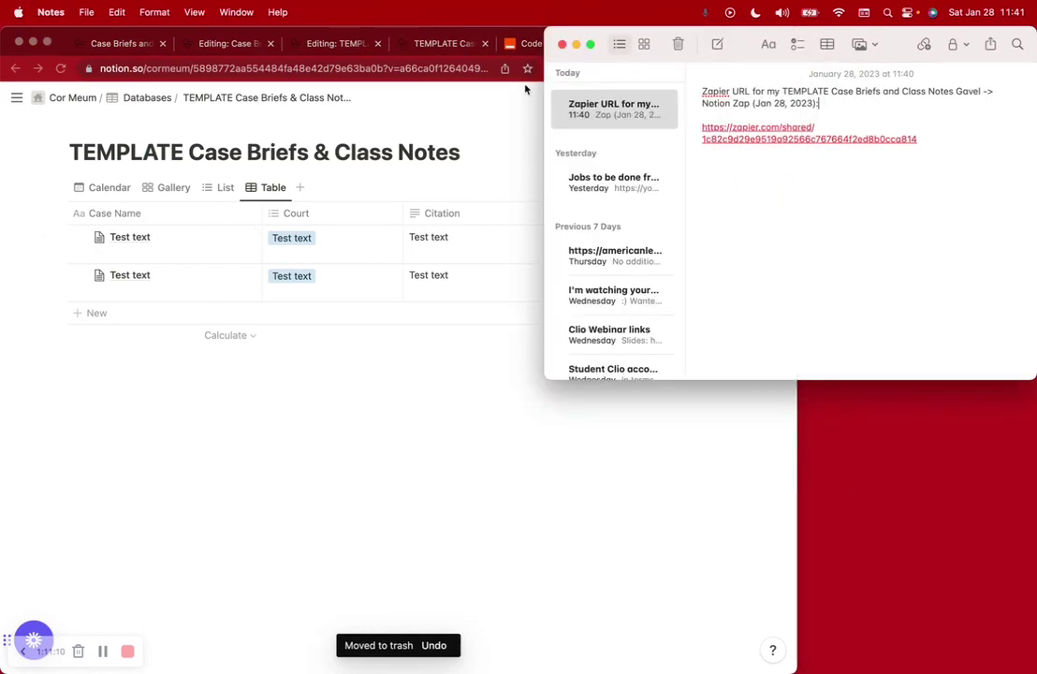
click(562, 45)
Step: Restore the minimized Case Briefs & Class Notes Notion window, narrow it, and bring a widened browser window back in front
mouse_move(748, 655)
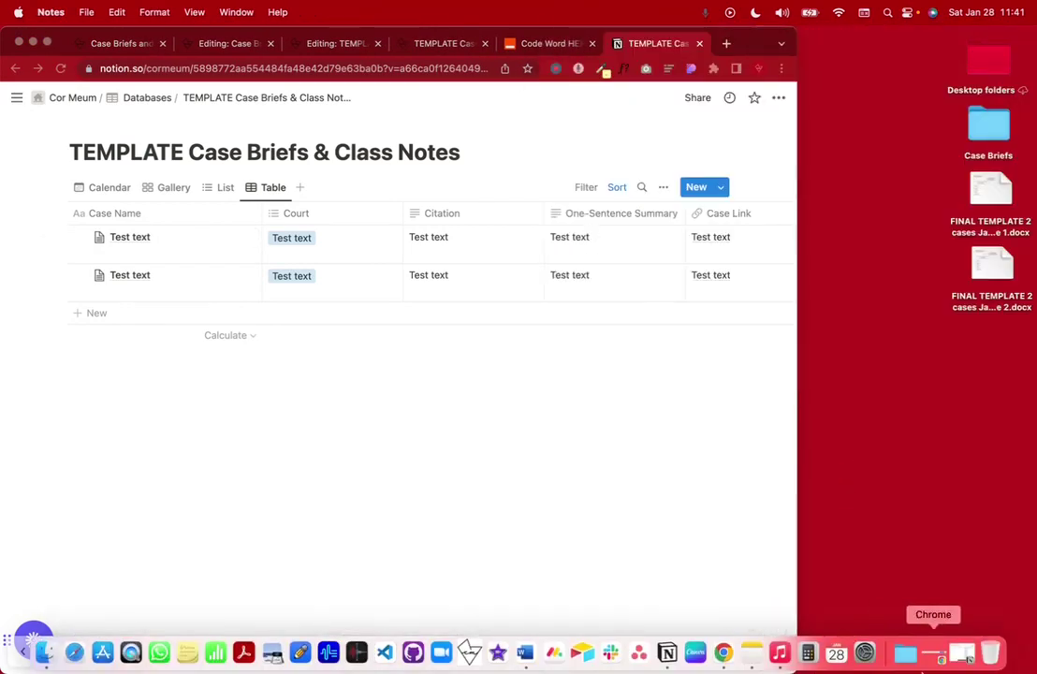
click(953, 665)
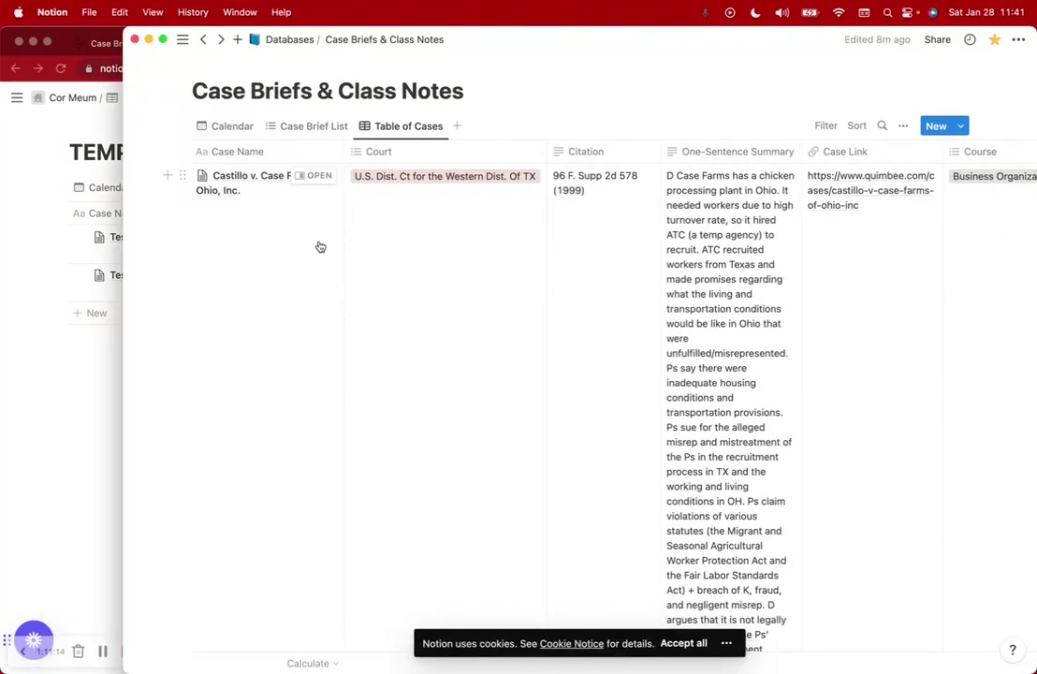
drag(124, 32, 520, 33)
click(273, 423)
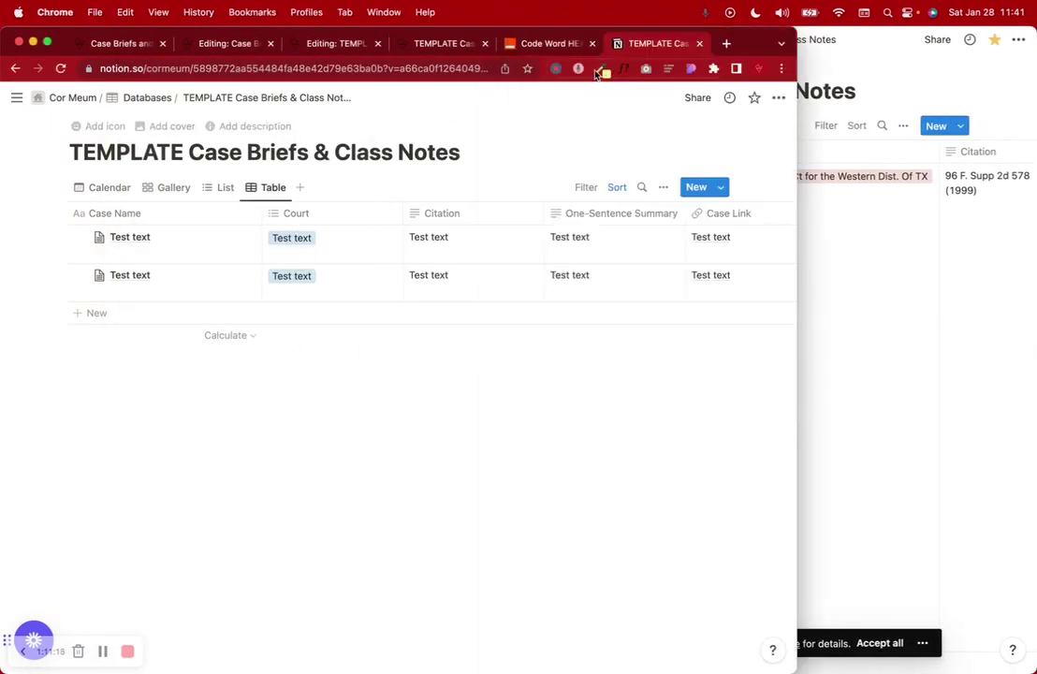
double_click(687, 31)
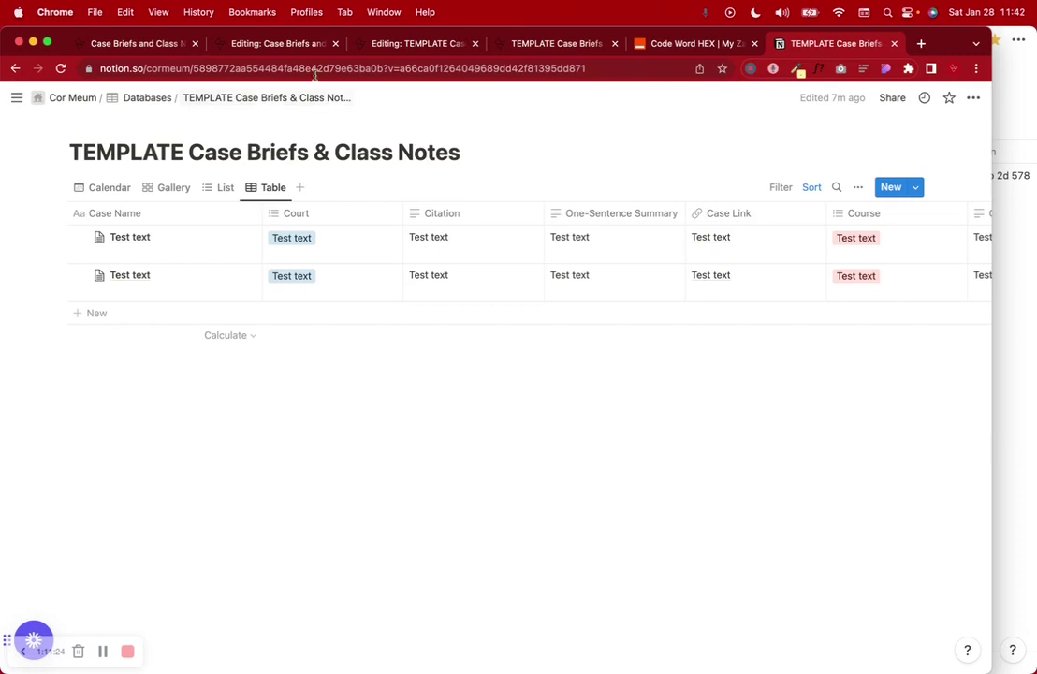
Step: Save the non-template Case Briefs and Class Notes workflow in the Gavel editor and close both of its browser tabs
click(286, 43)
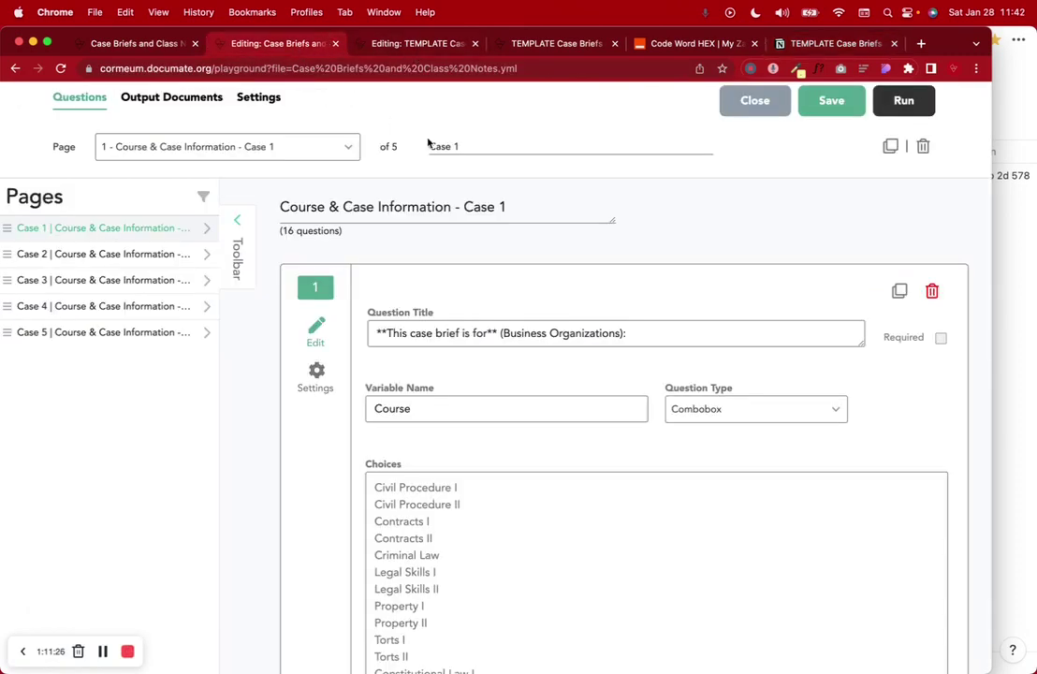
scroll(381, 118, up, 3)
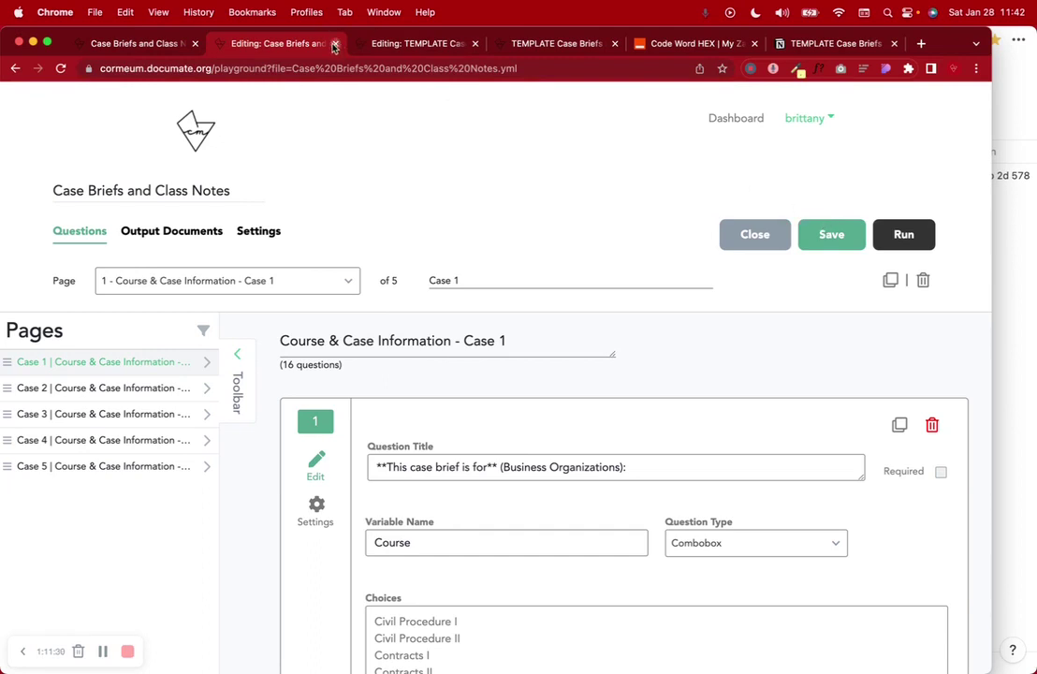
key(super+s)
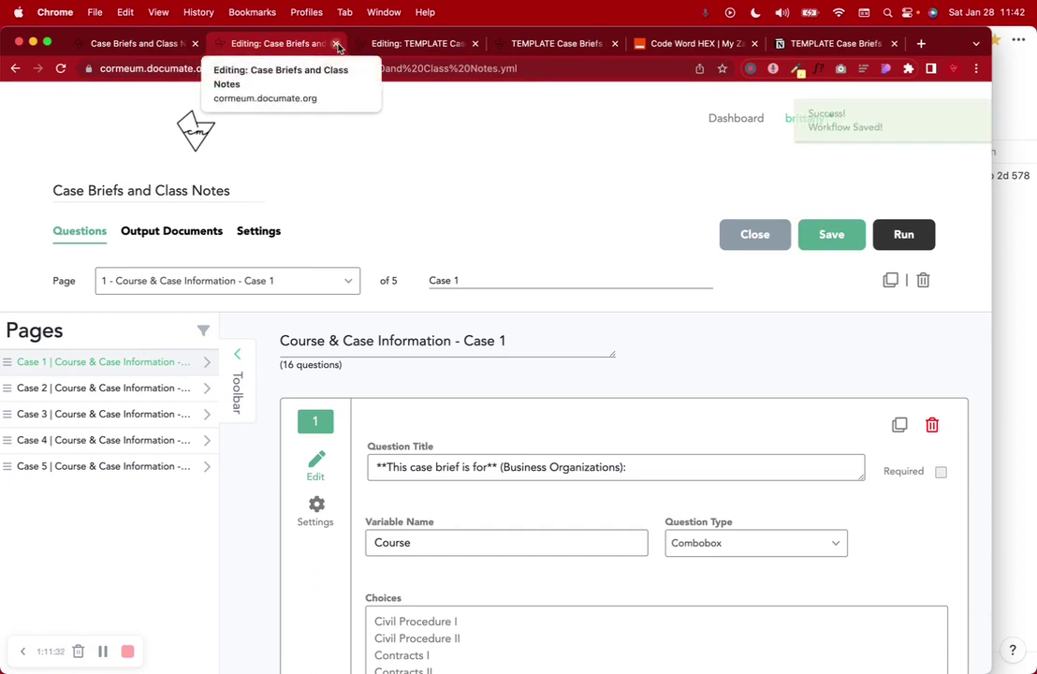
click(173, 43)
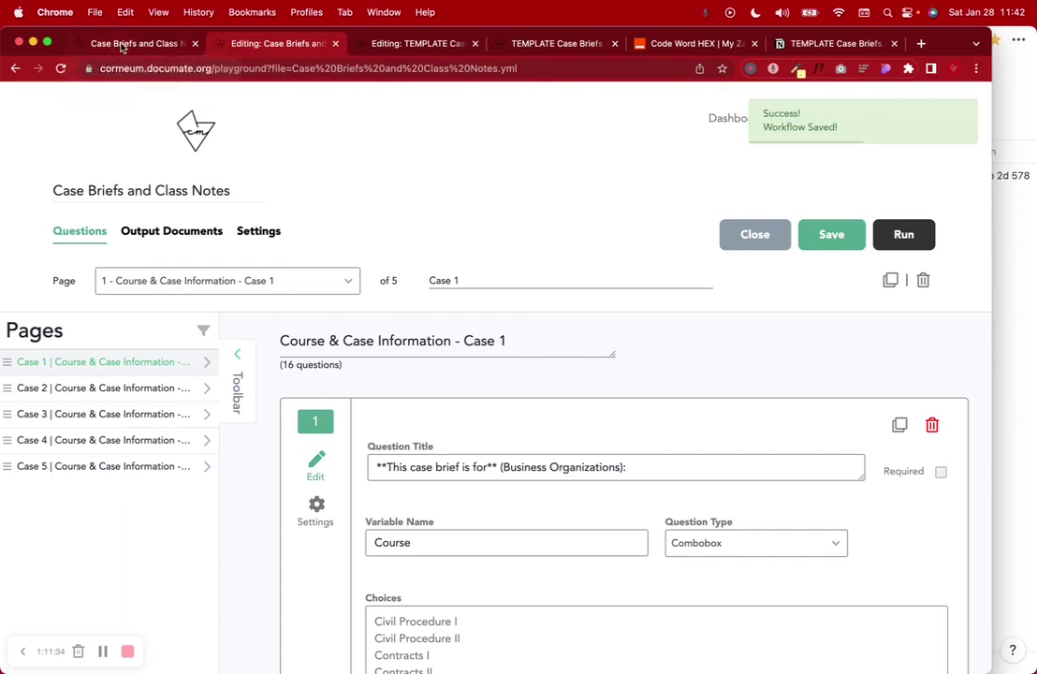
click(197, 43)
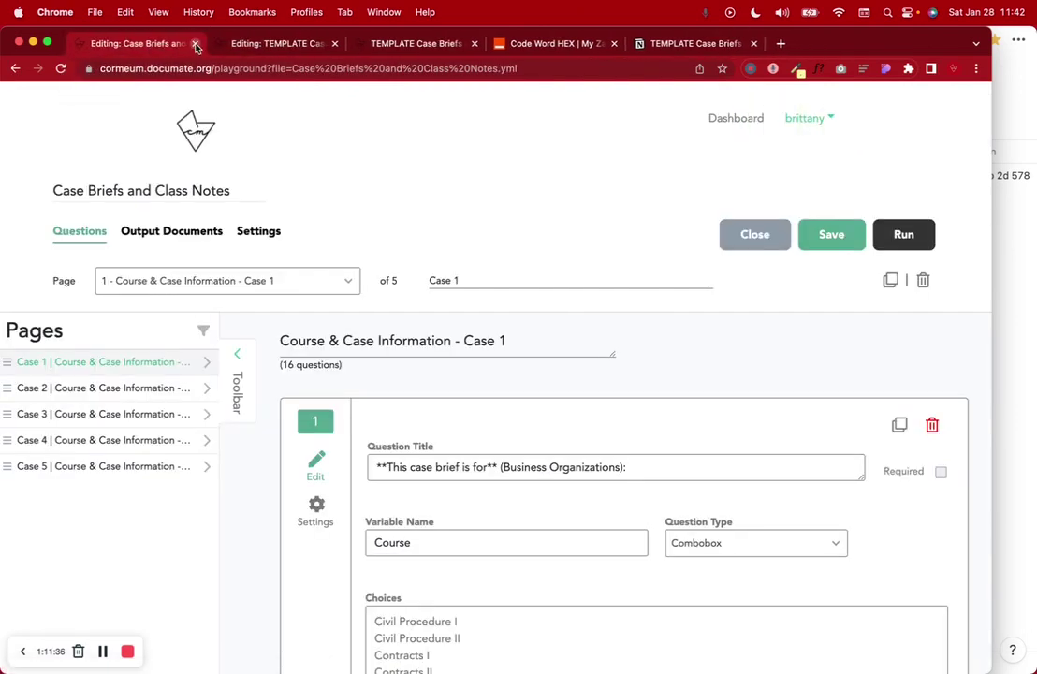
click(194, 44)
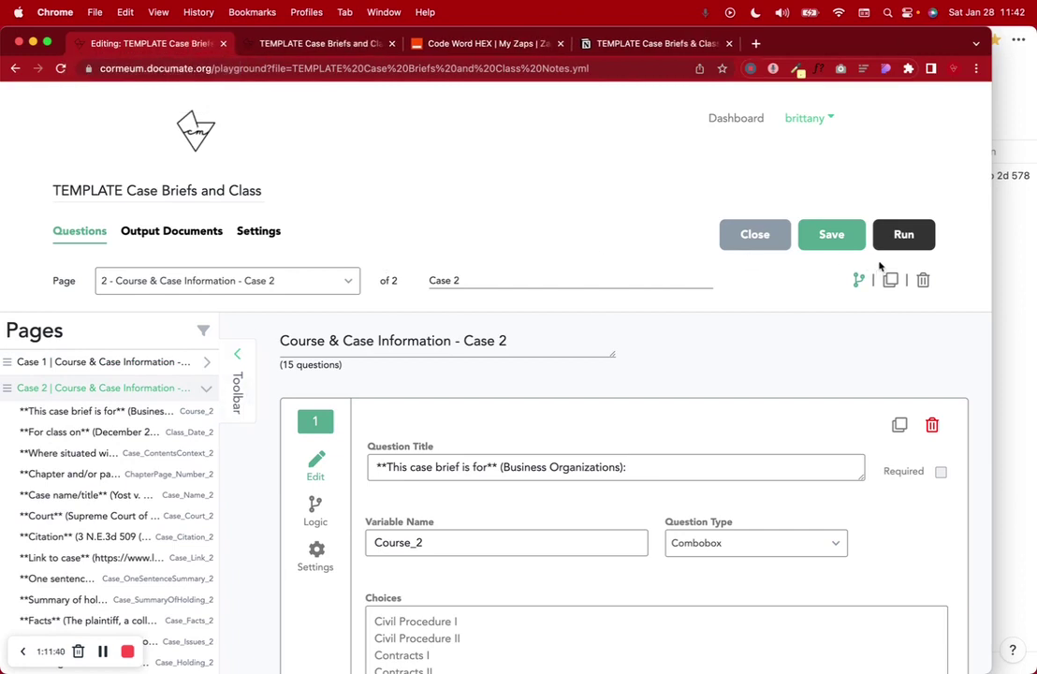
Step: Save the TEMPLATE Case Briefs and Class Notes workflow and reload its running questionnaire
key(super+s)
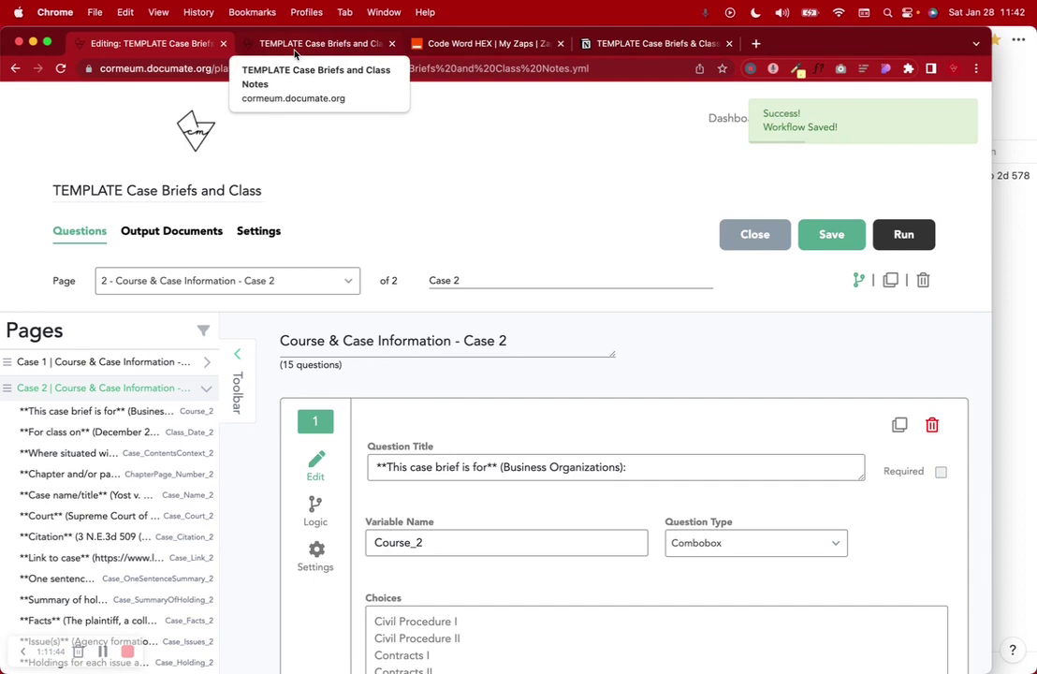
click(294, 47)
click(60, 69)
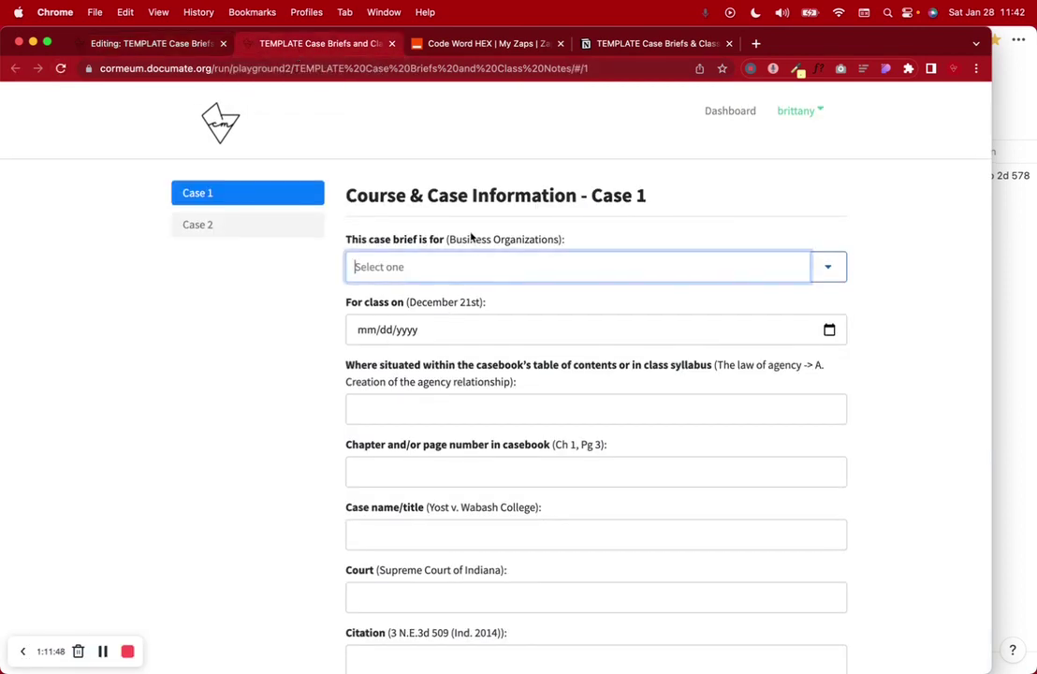
Step: On the Case 1 page, set the course to Business Organizations and the class date to 01/28/2023
drag(452, 243, 556, 243)
key(super+c)
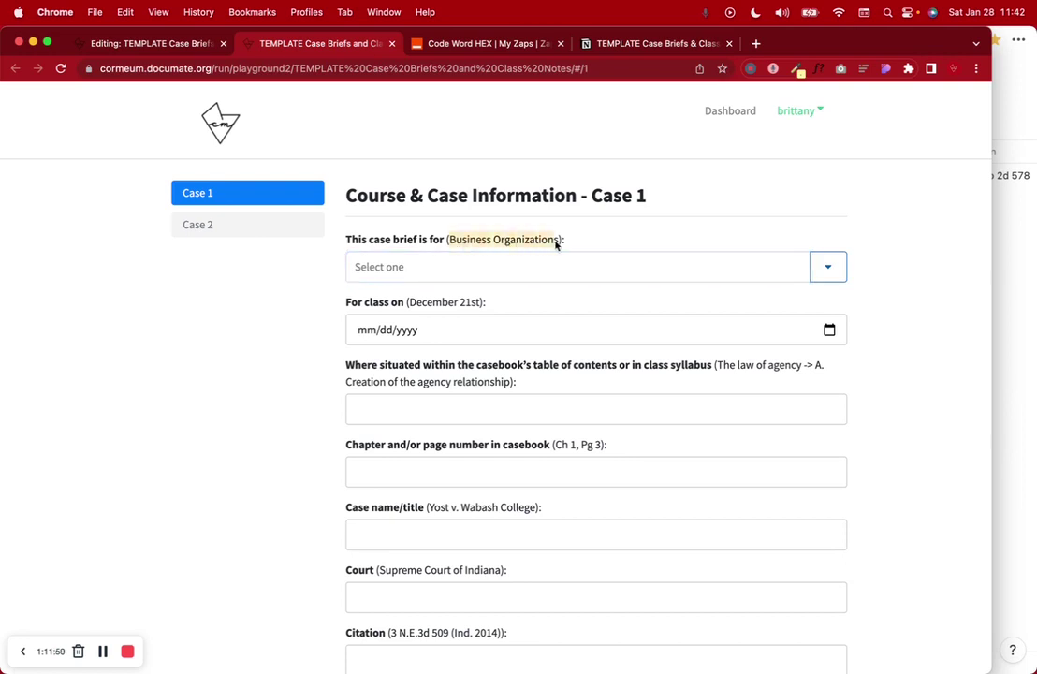
click(696, 270)
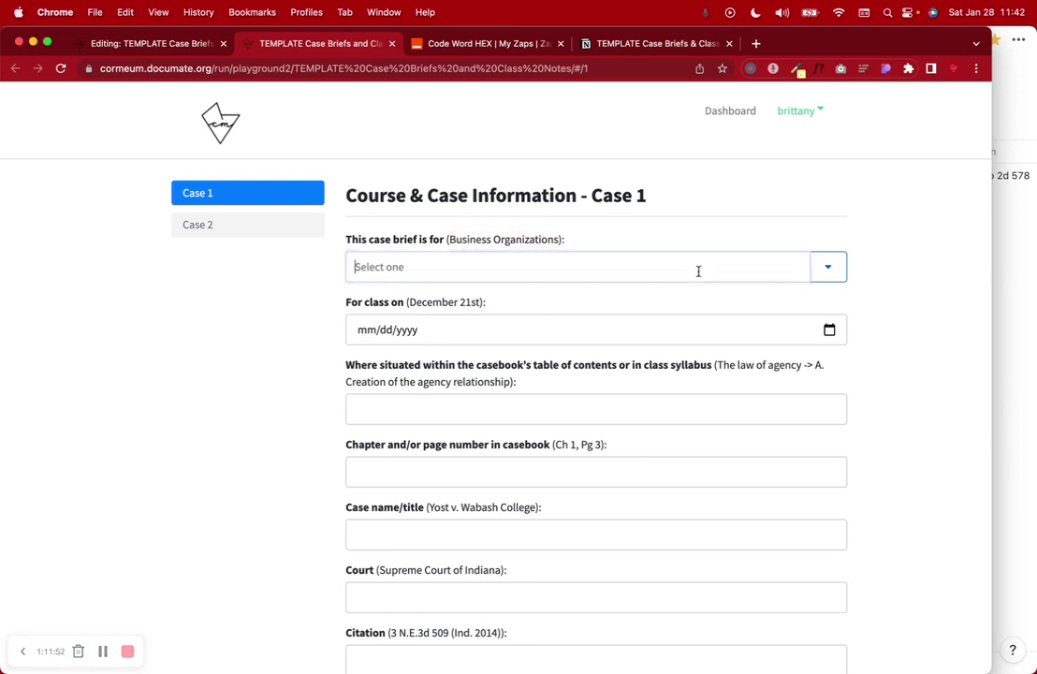
key(super+v)
click(463, 301)
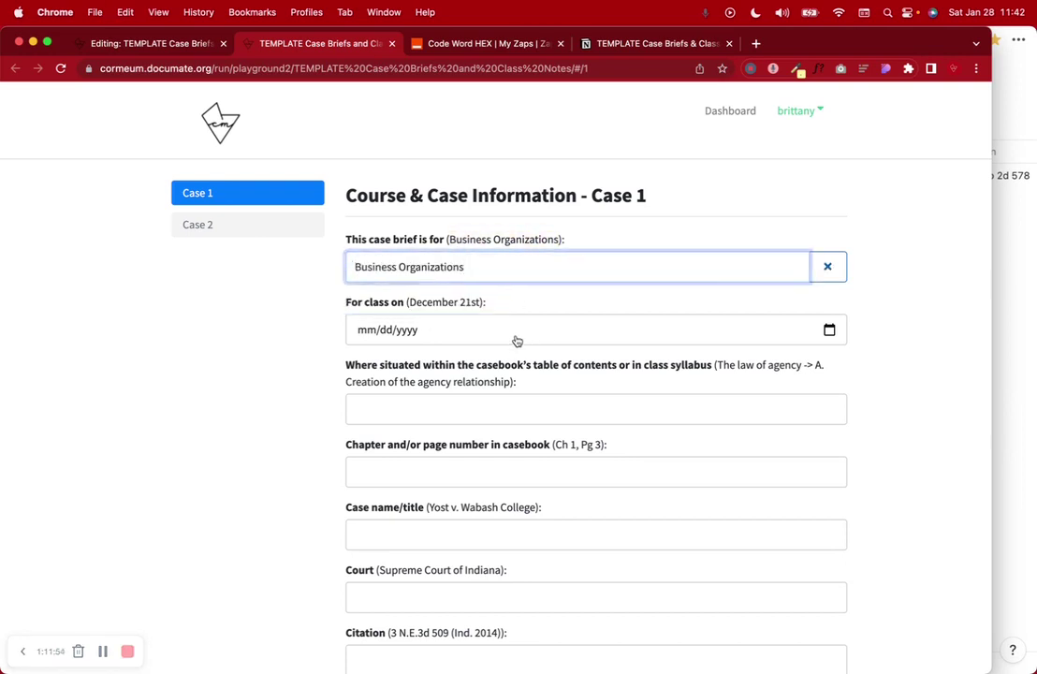
click(516, 341)
click(463, 483)
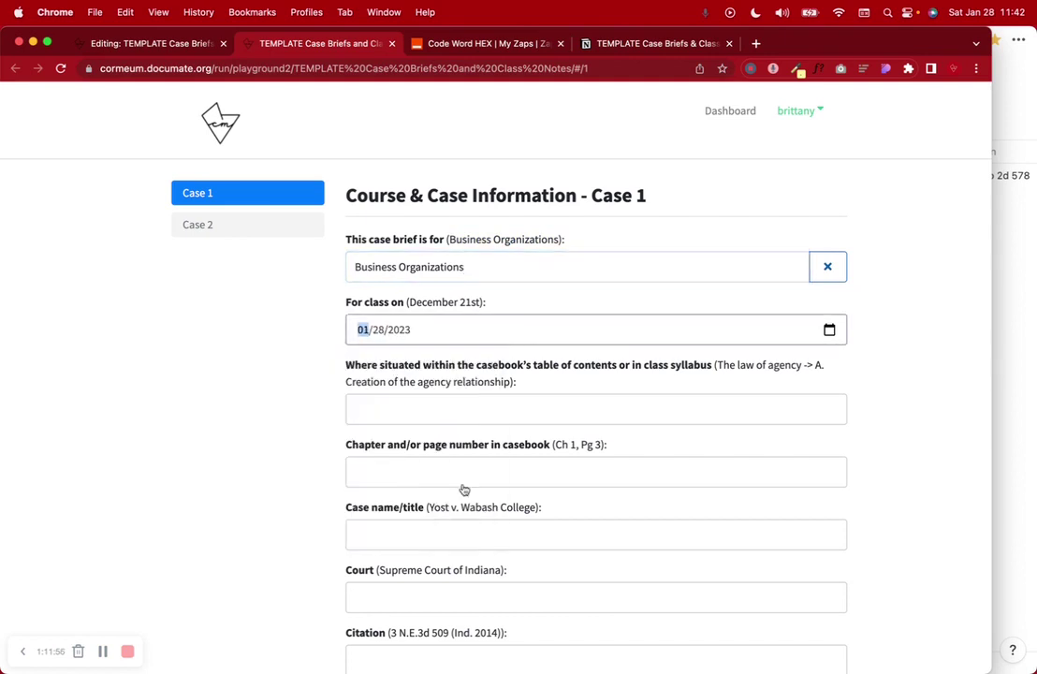
Step: Fill in the table of contents or syllabus location with "The law of agency -> A. Creation of the agency relationship"
click(429, 407)
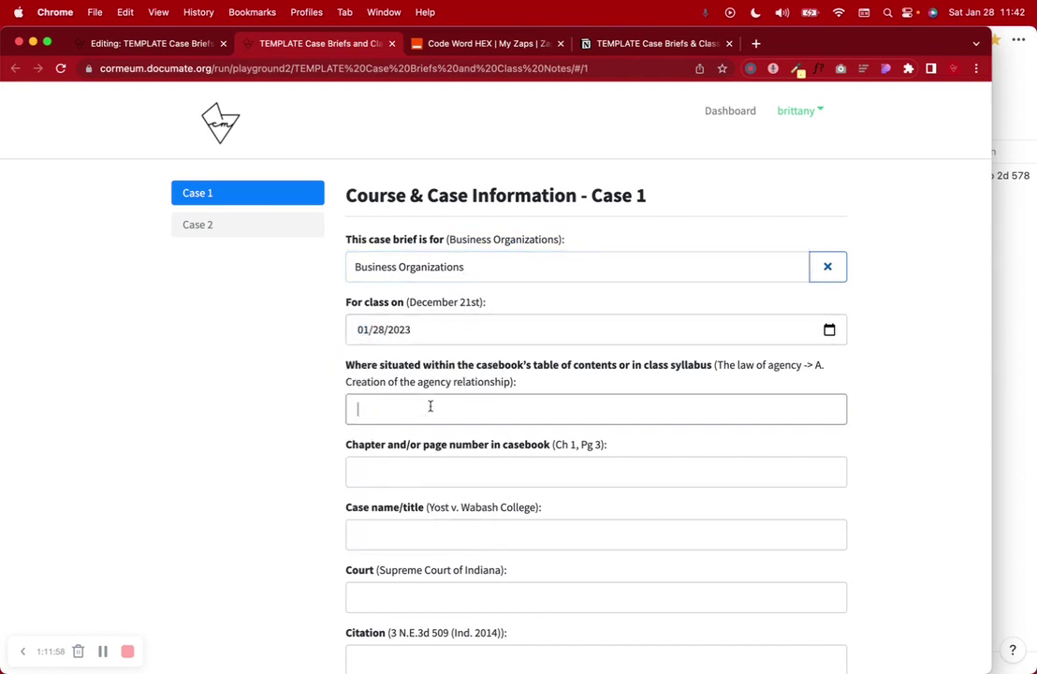
drag(715, 365, 573, 387)
key(cmd+c)
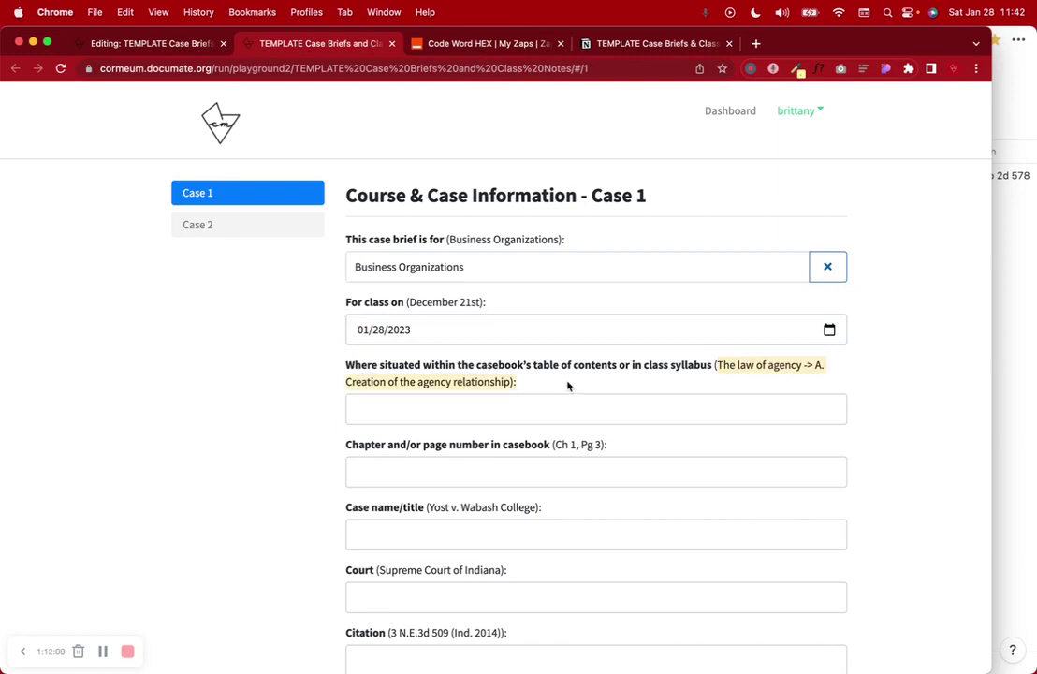
click(428, 409)
key(cmd+v)
Step: Fill in the casebook chapter and page number with the example "Ch 1, Pg 3"
scroll(427, 416, down, 3)
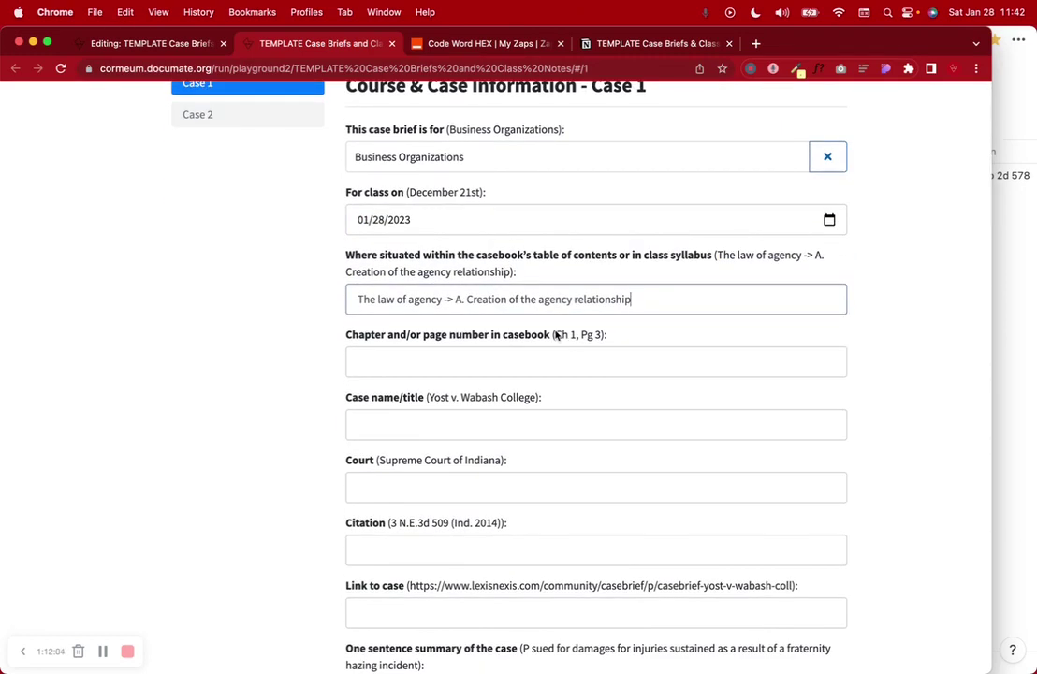
drag(554, 335, 596, 338)
key(cmd+c)
click(446, 360)
key(cmd+v)
Step: Fill in the case name/title with the example "Yost v. Wabash College"
scroll(447, 361, down, 2)
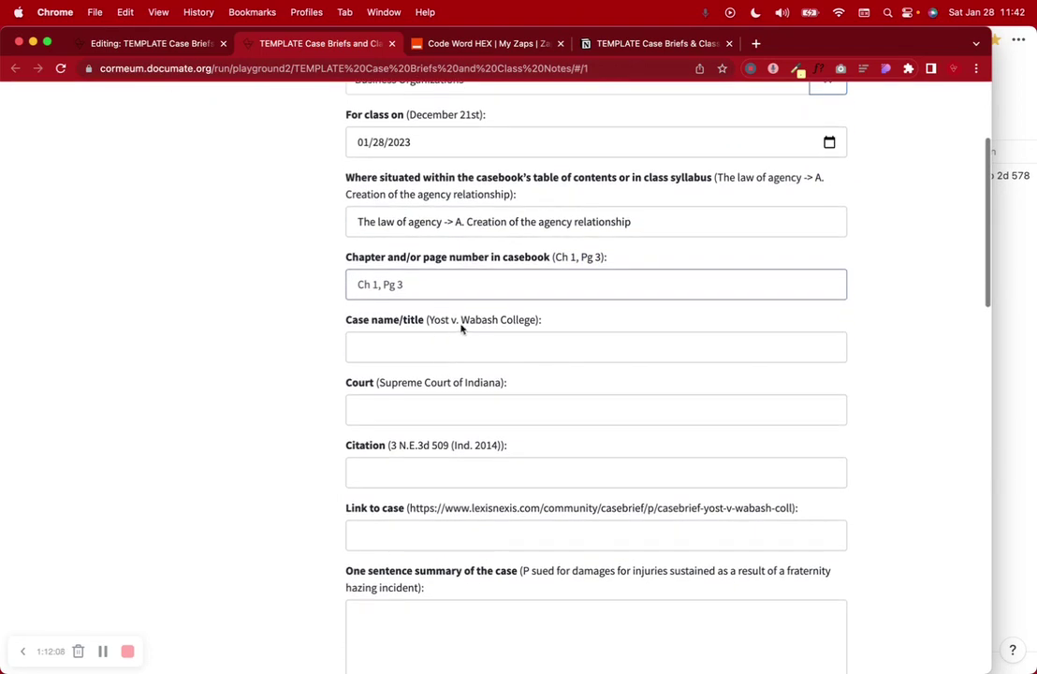
drag(428, 323, 539, 330)
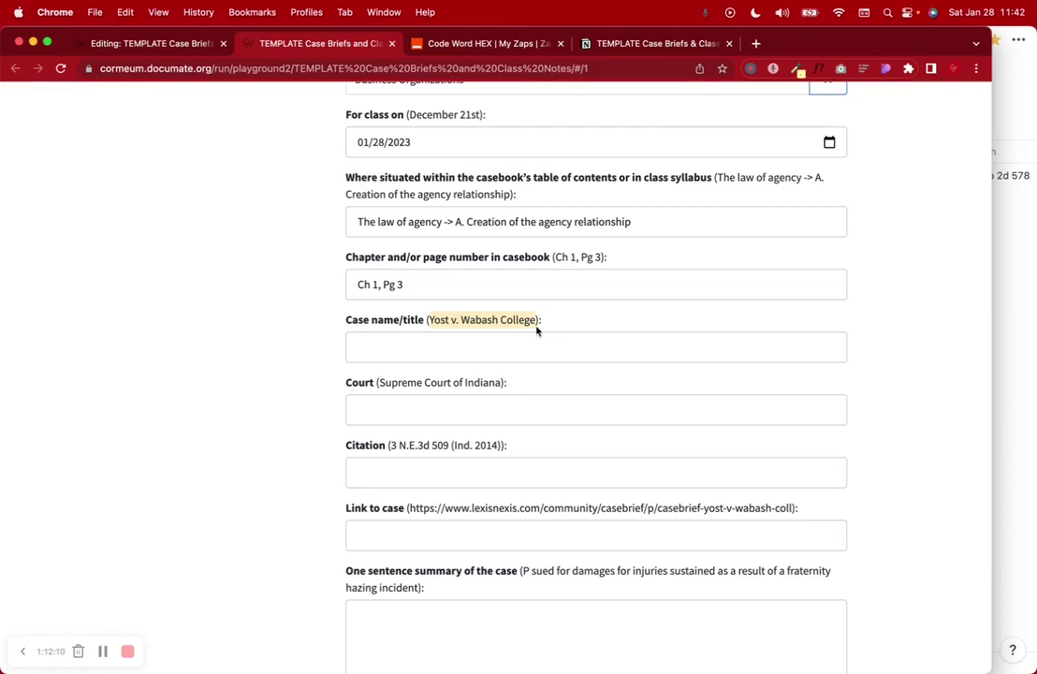
key(super+c)
click(446, 345)
key(super+v)
Step: Enter "Supreme Court of Indiana" as the court and "3 N.E.3d 509 (Ind. 2014)" as the citation
scroll(386, 328, down, 2)
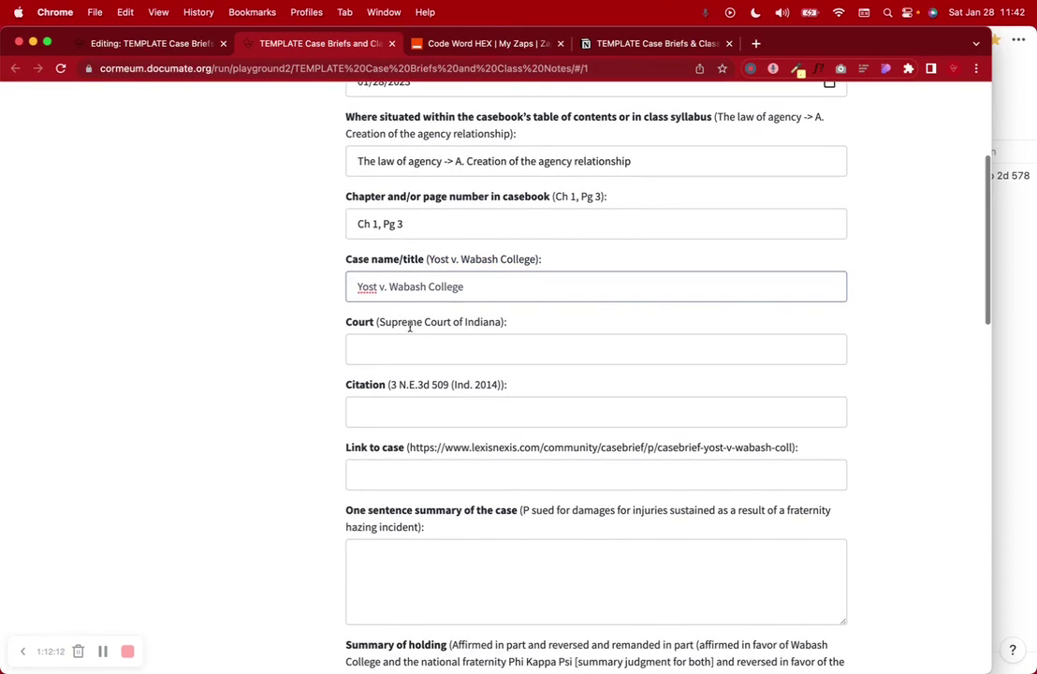
drag(383, 324, 495, 326)
key(super+c)
click(437, 343)
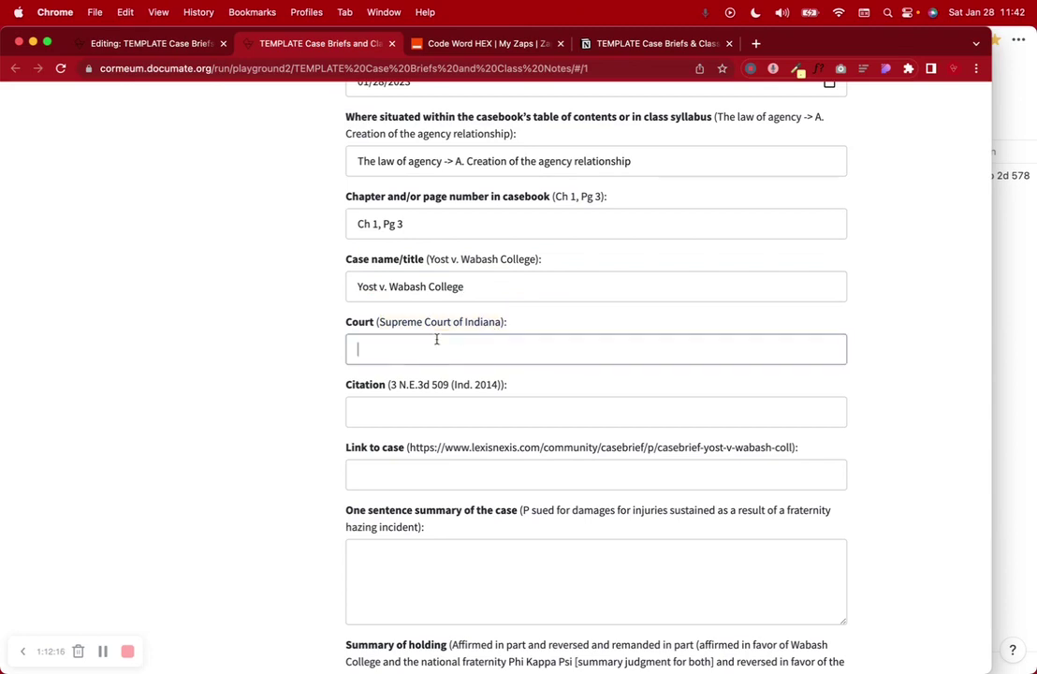
key(super+v)
drag(392, 390, 499, 388)
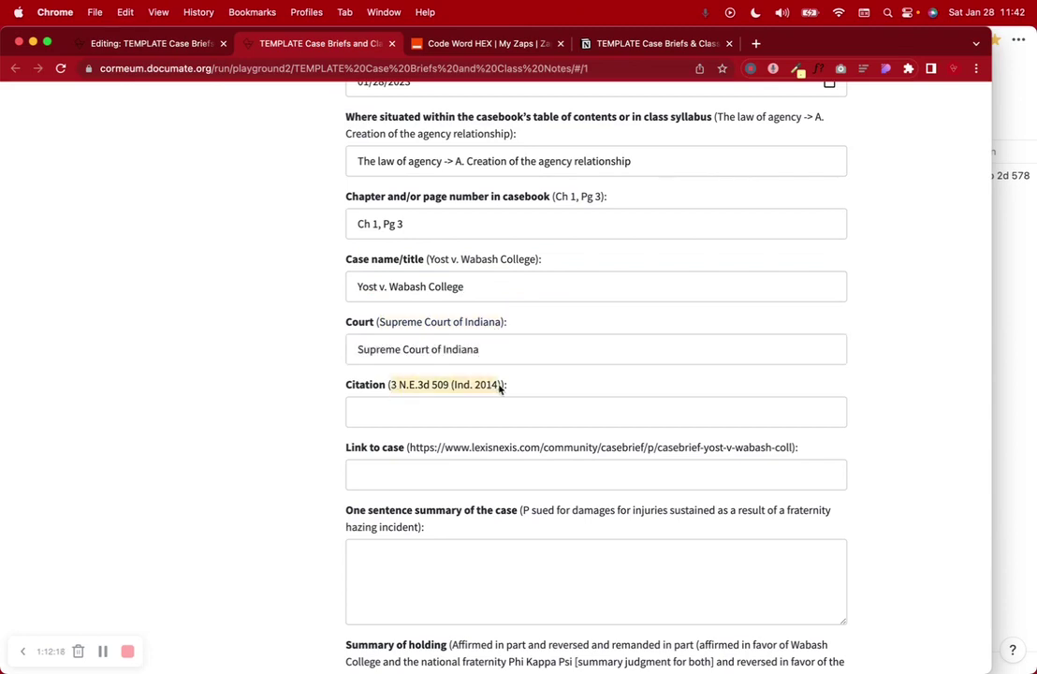
key(super+c)
click(434, 402)
key(super+v)
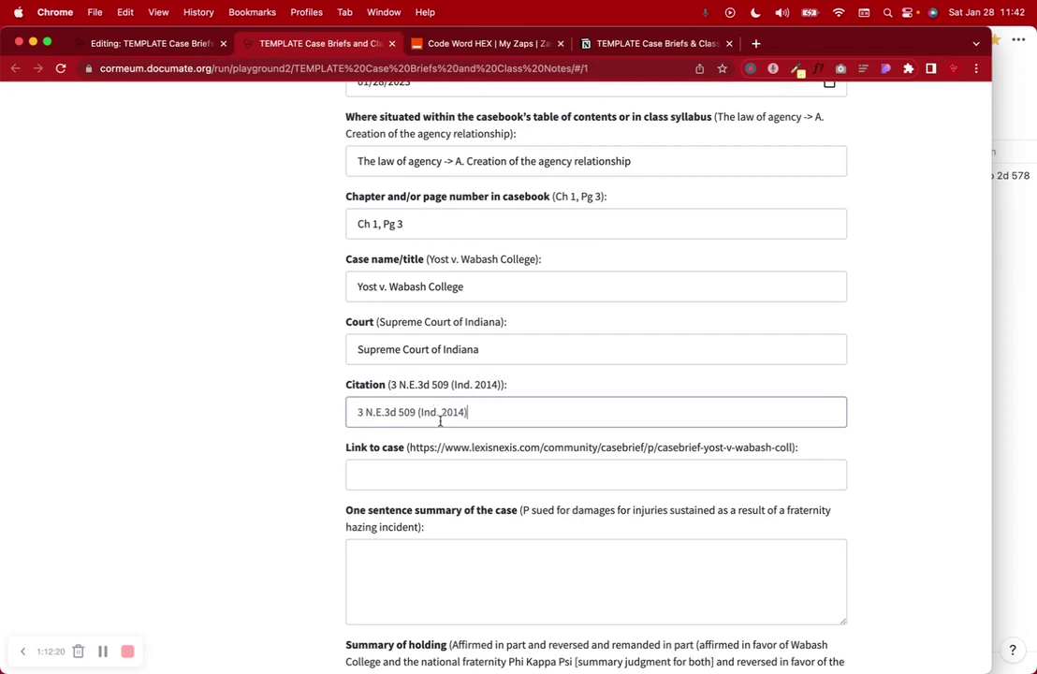
scroll(422, 412, down, 2)
drag(407, 366, 789, 369)
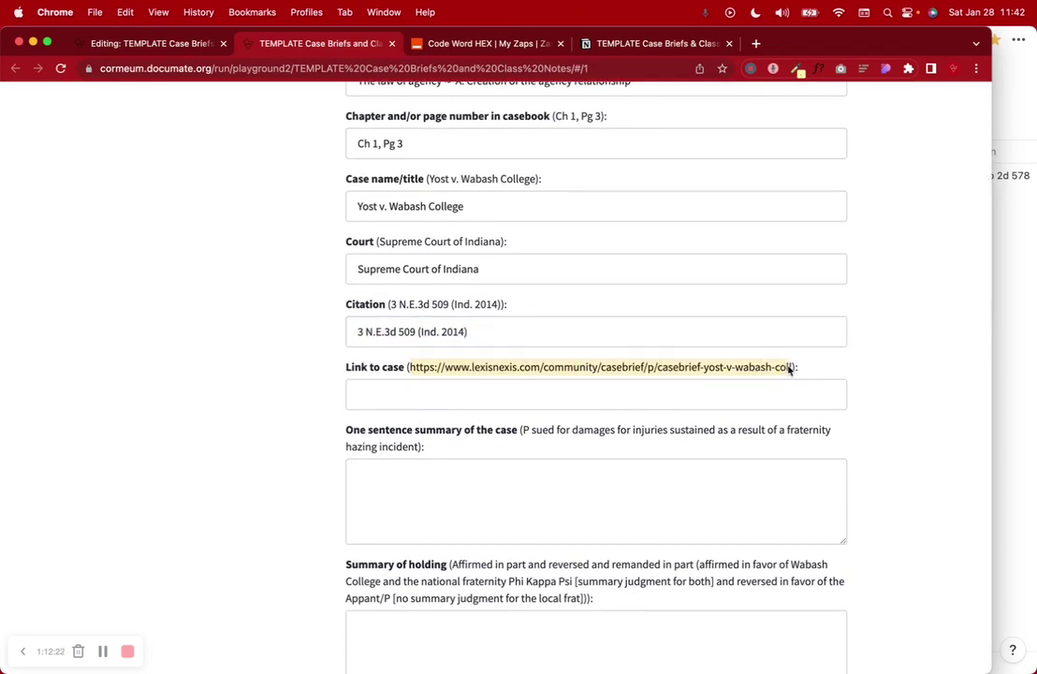
key(super+c)
click(500, 392)
key(super+v)
Step: Fill in the one-sentence summary with "P sued for damages for injuries sustained as a result of a fraternity hazing incident"
scroll(500, 392, down, 2)
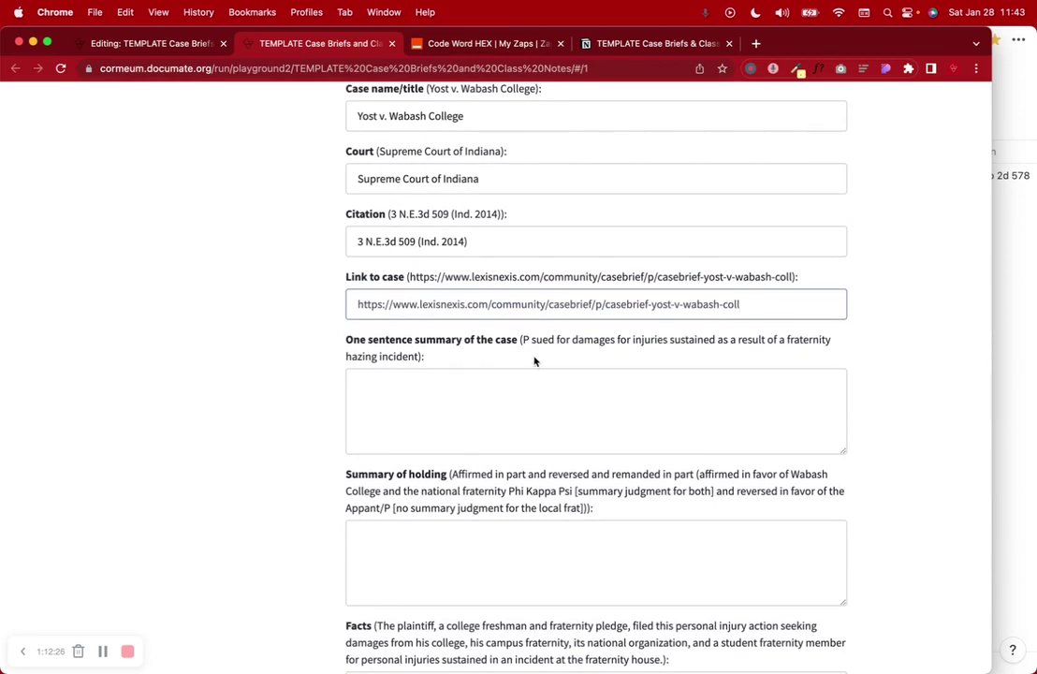
drag(521, 340, 511, 355)
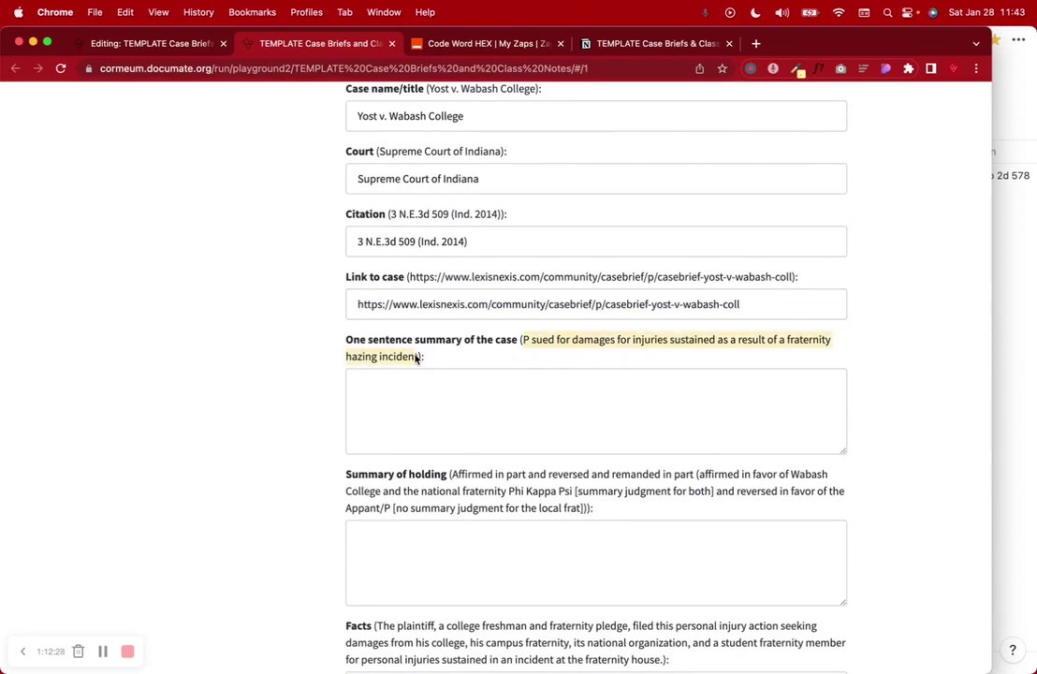
key(super+c)
click(393, 377)
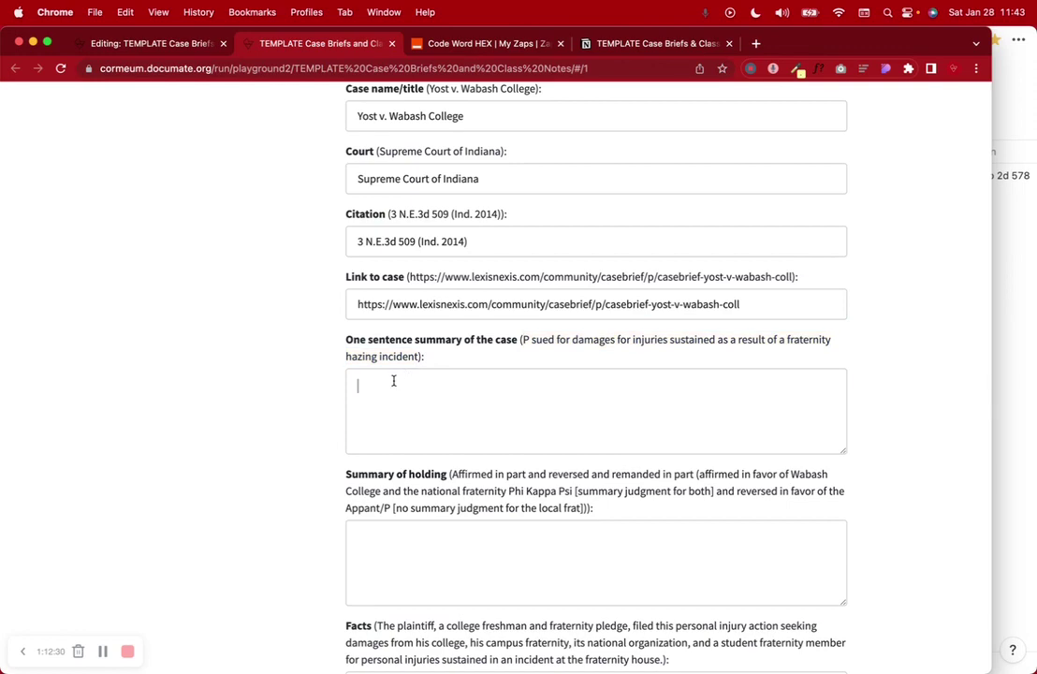
key(super+v)
Step: Copy the example "Affirmed in part and reversed and remanded in part" text from the Summary of holding question into its answer
scroll(393, 377, down, 3)
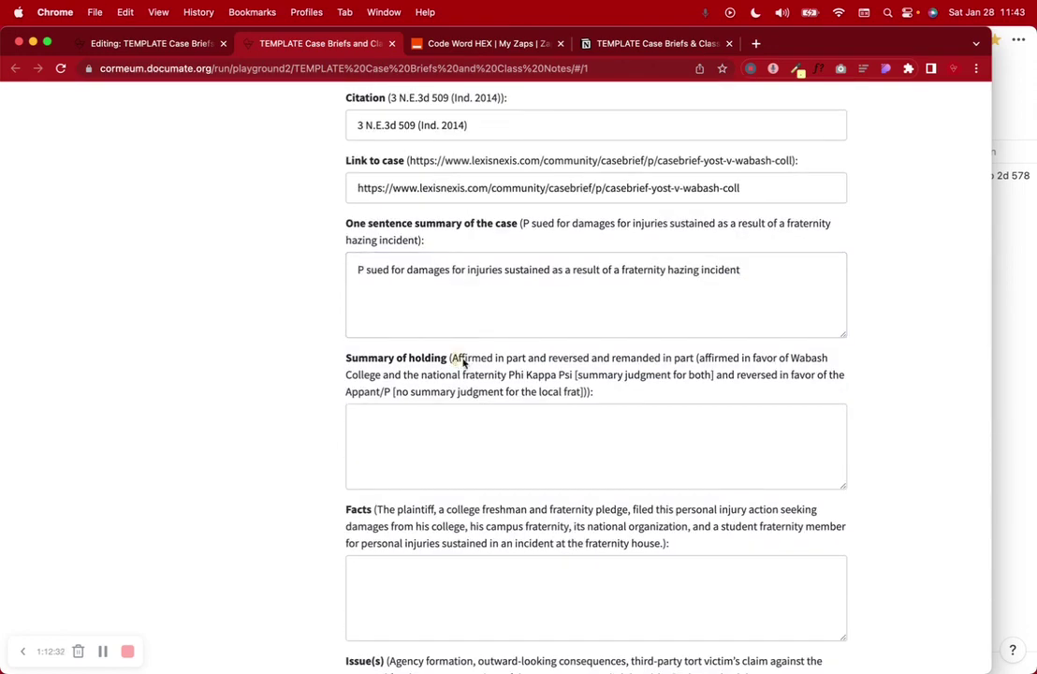
drag(452, 360, 589, 394)
key(super+c)
click(509, 446)
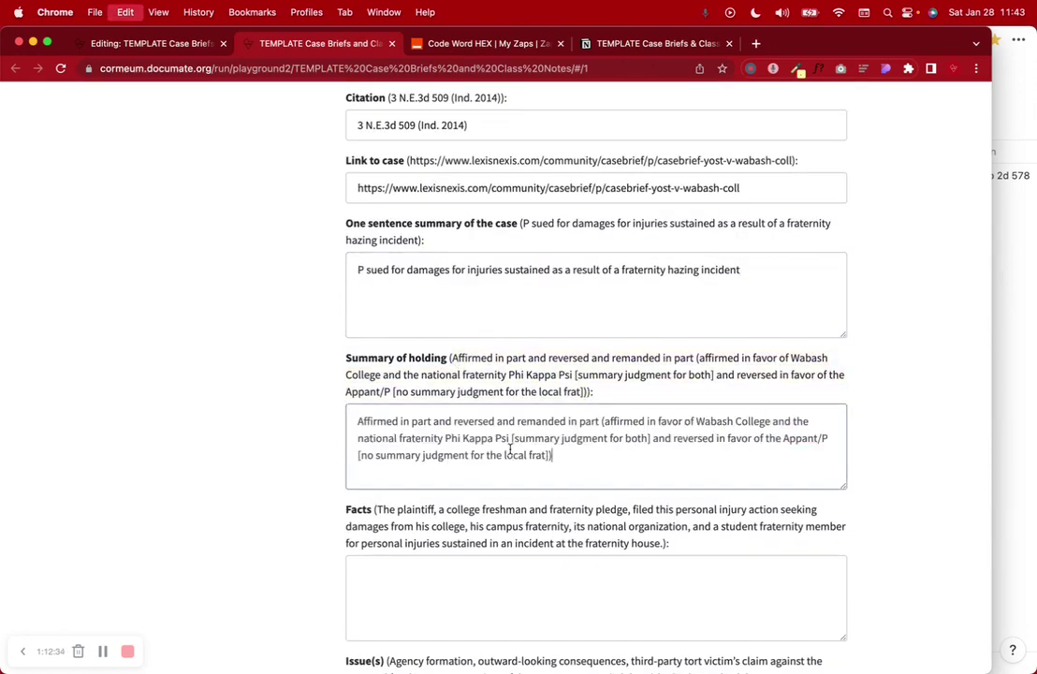
key(super+v)
Step: Copy the example text about the college freshman's personal injury action from the Facts question into its answer
scroll(509, 447, down, 4)
drag(377, 363, 656, 403)
key(super+c)
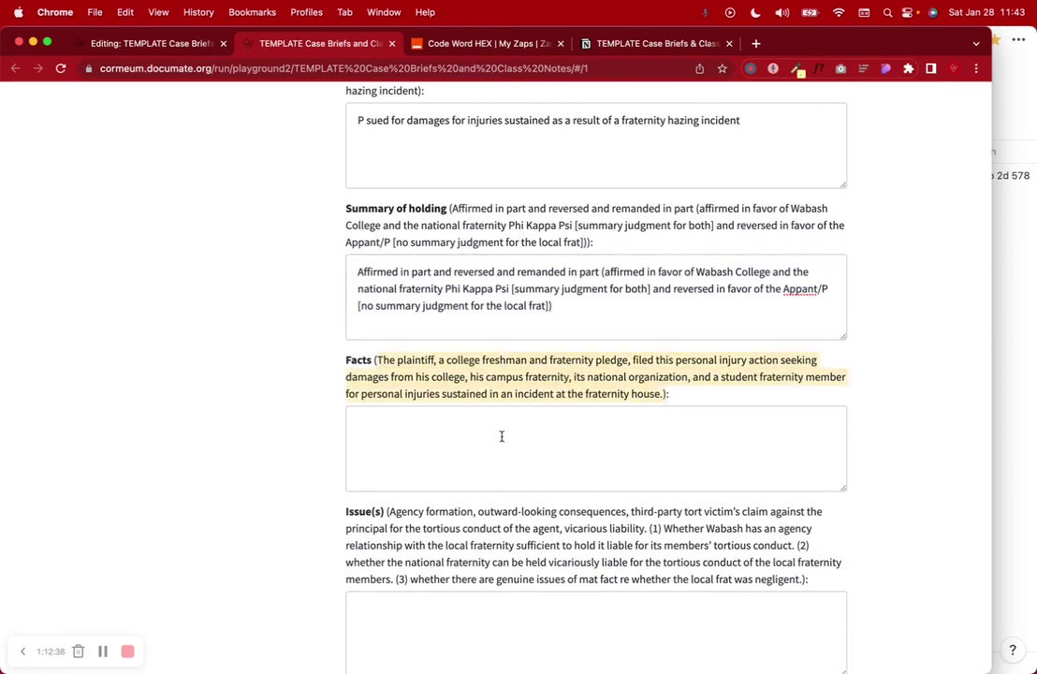
click(500, 435)
key(super+v)
Step: Copy the example agency and vicarious liability text from the Issue(s) question into its answer
scroll(499, 435, down, 5)
drag(390, 301, 802, 368)
key(super+c)
click(586, 415)
key(super+v)
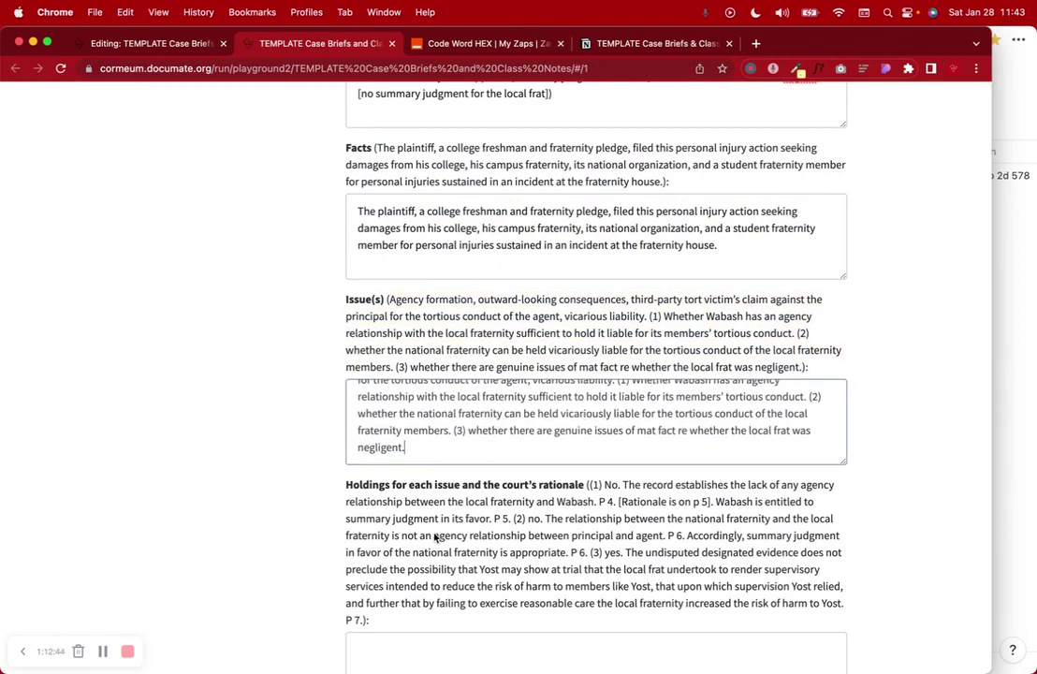
Step: Copy the example text about the lack of an agency relationship from the Holdings and court's rationale question into its answer
scroll(435, 538, down, 5)
drag(591, 271, 374, 402)
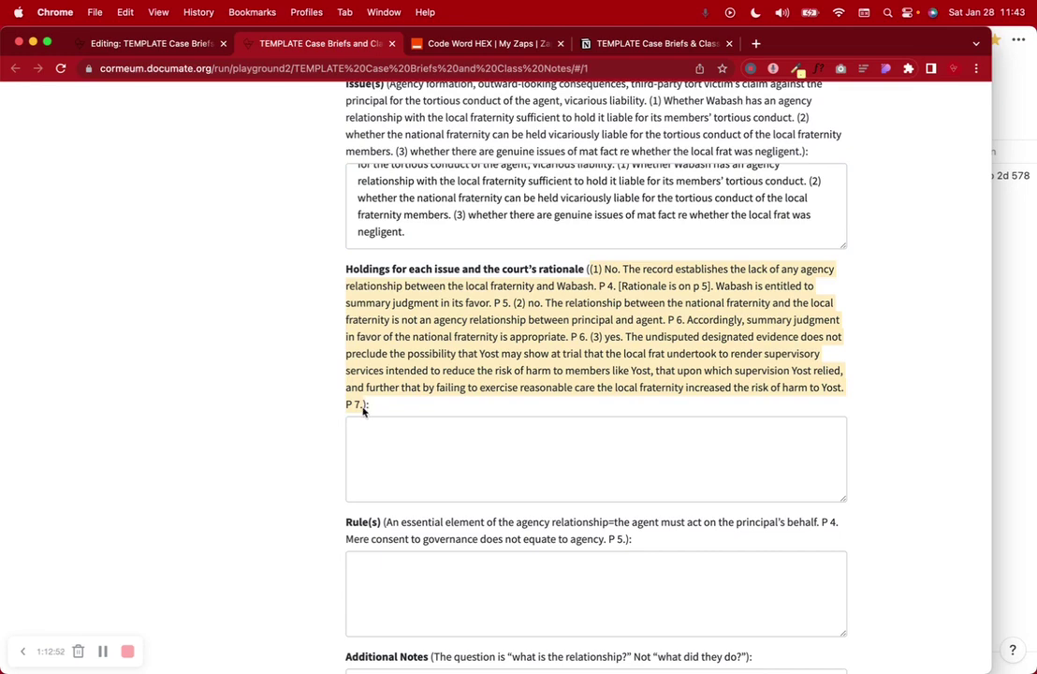
click(374, 444)
key(super+v)
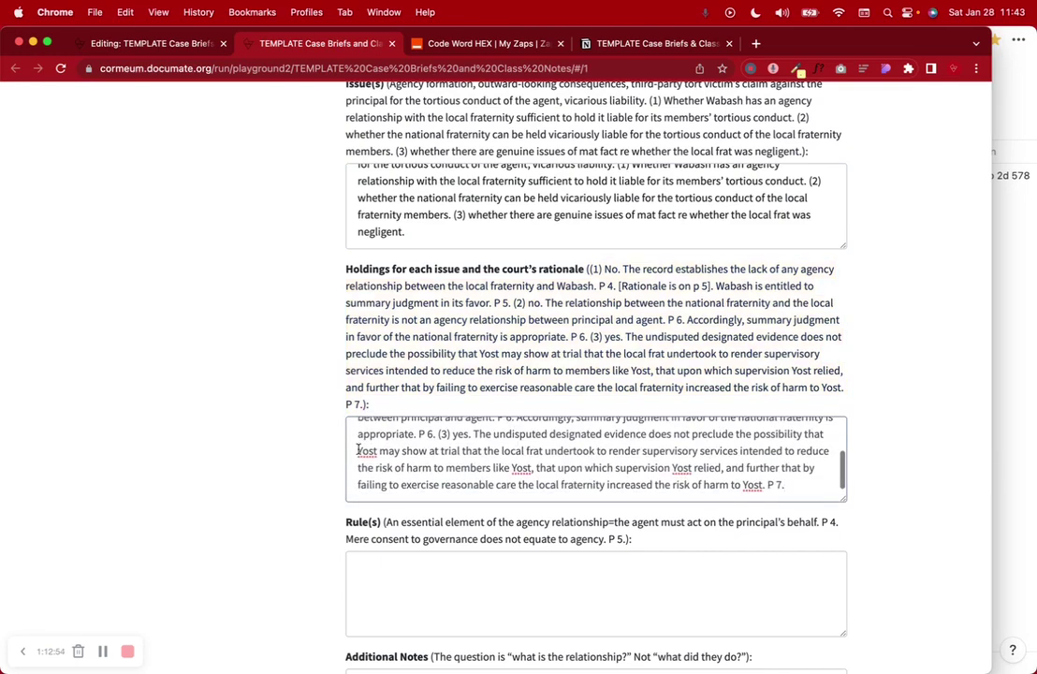
Step: Copy the example text about the essential element of the agency relationship from the Rule(s) question into its answer
scroll(482, 241, down, 6)
drag(385, 238, 627, 256)
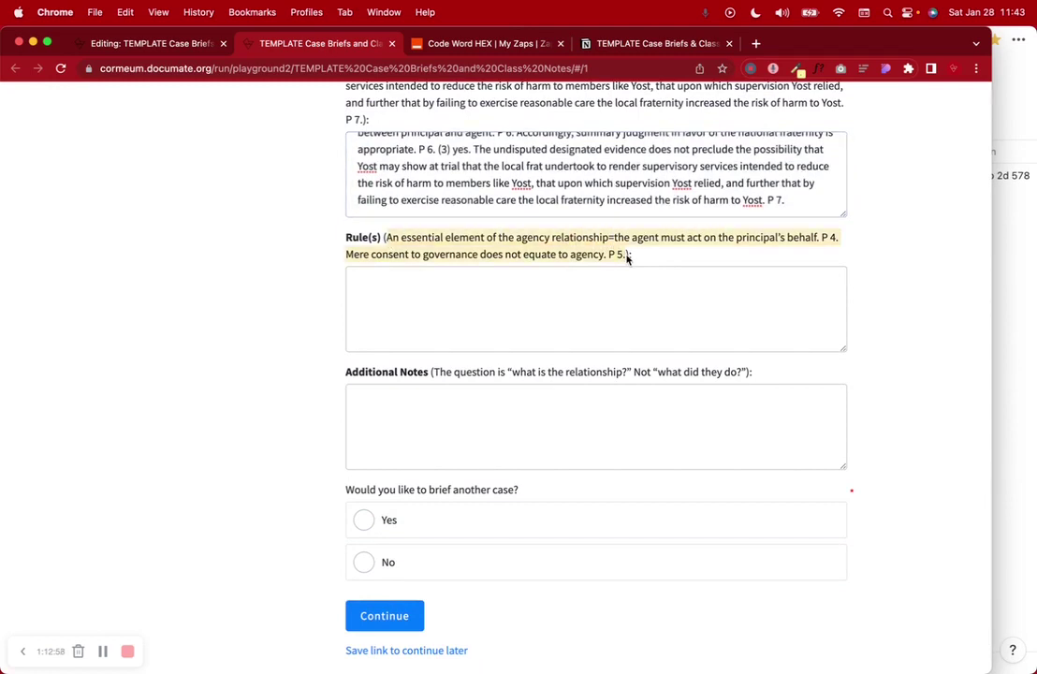
key(super+c)
click(606, 269)
key(super+v)
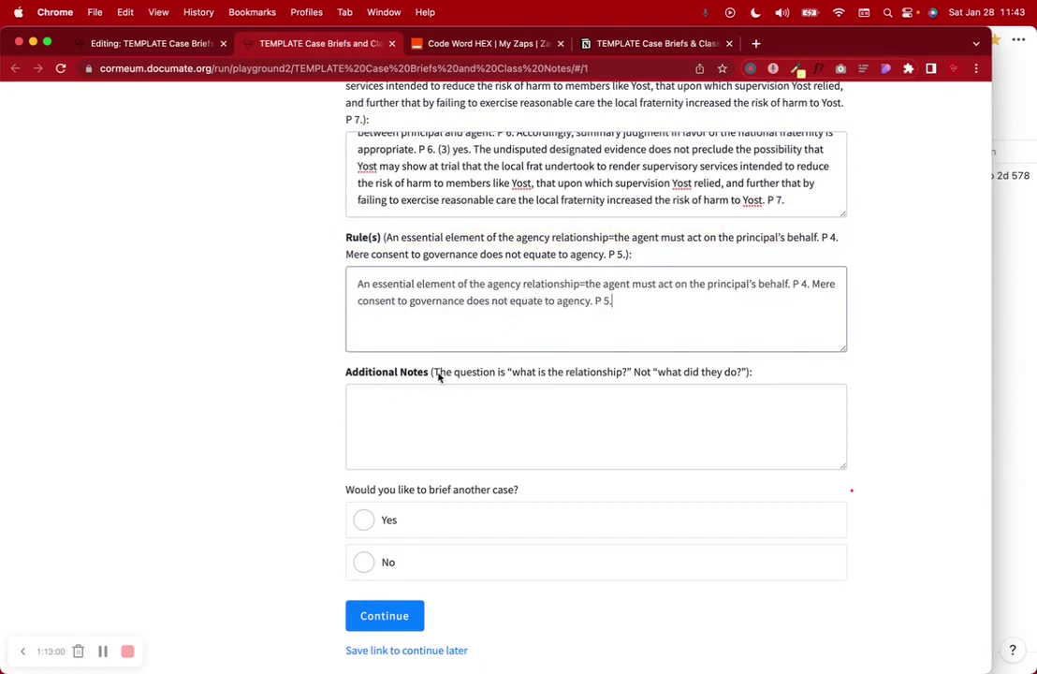
Step: Copy the example "The question is “what is the relationship?” Not “what did they do?”" from Additional Notes into its answer
click(694, 365)
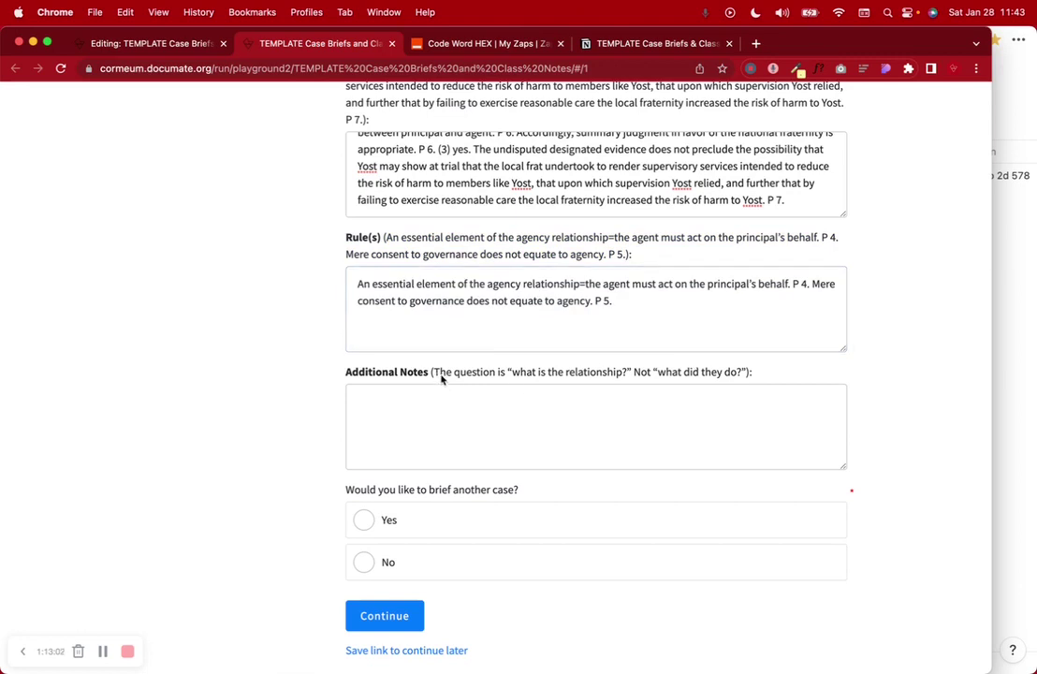
drag(433, 374, 743, 378)
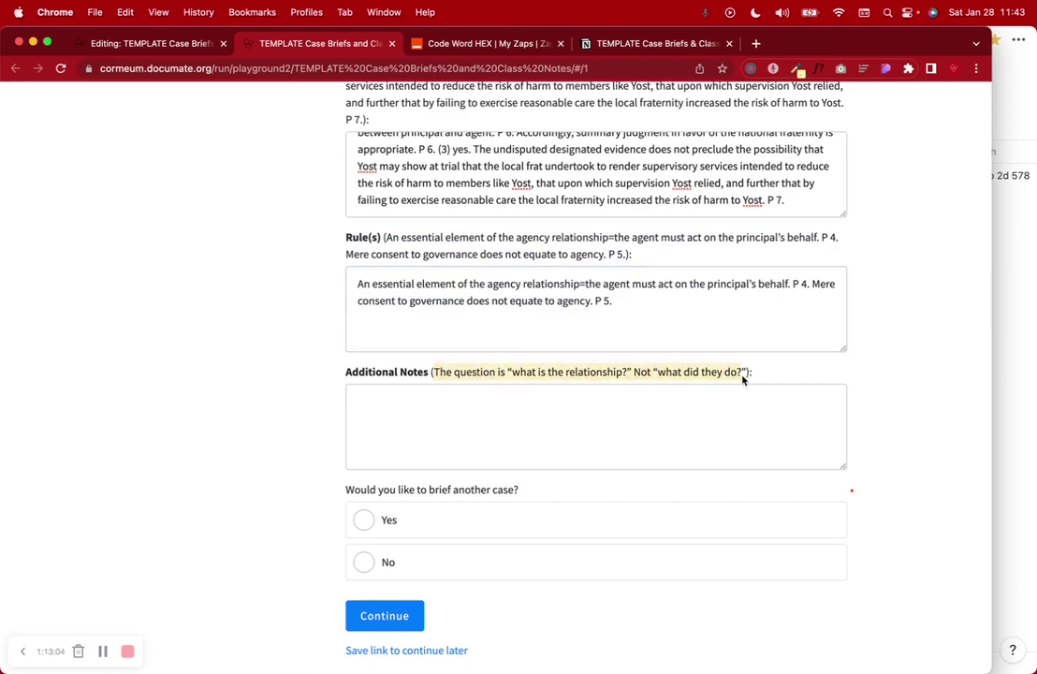
key(super+c)
click(479, 409)
key(super+v)
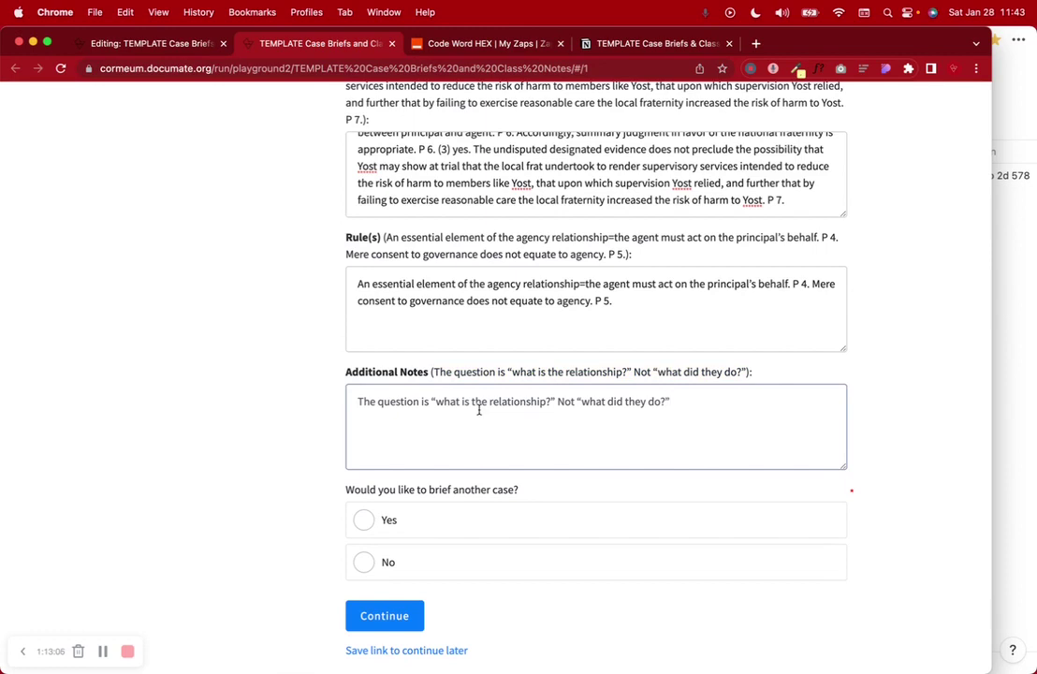
click(275, 465)
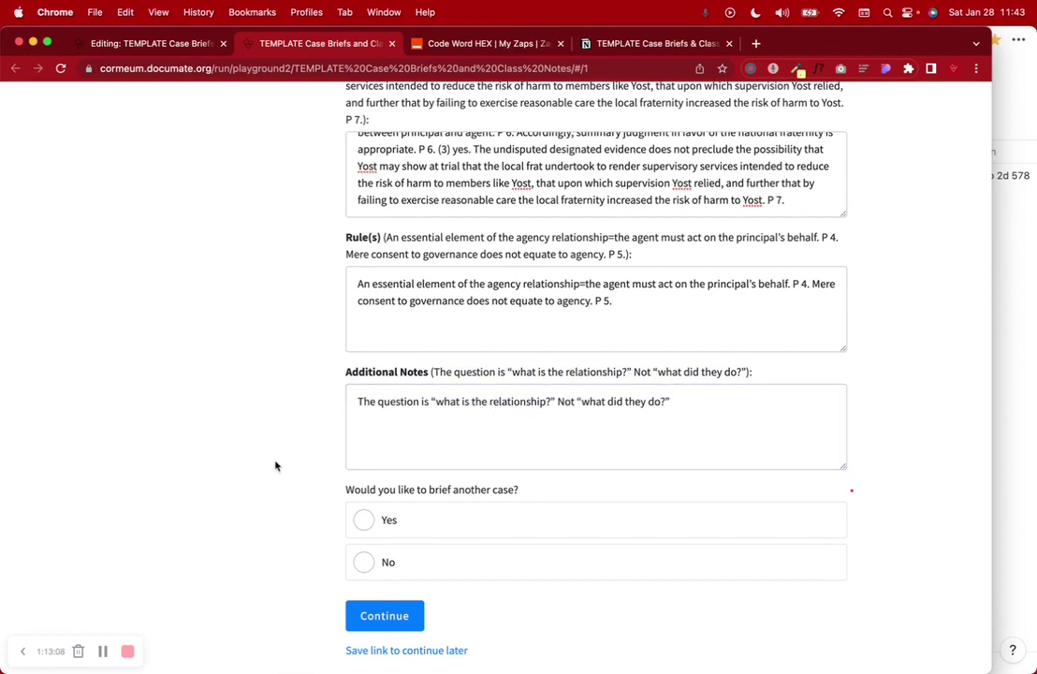
Step: Answer No to briefing another case, review the answers and submit the questionnaire through to its final page
click(390, 564)
click(403, 615)
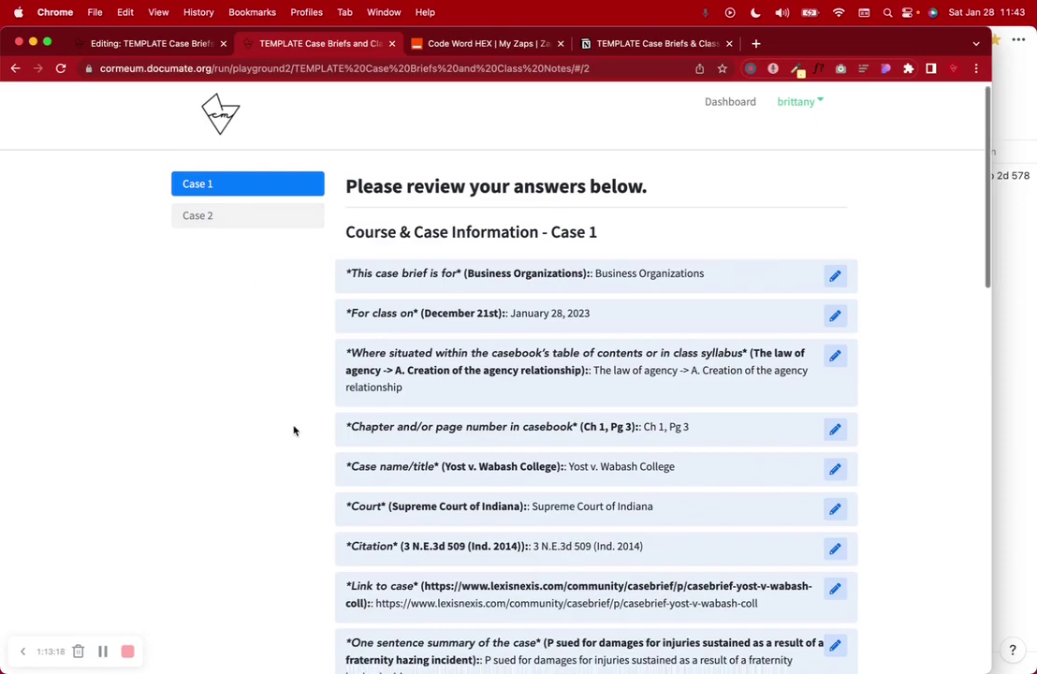
scroll(292, 431, down, 15)
click(438, 569)
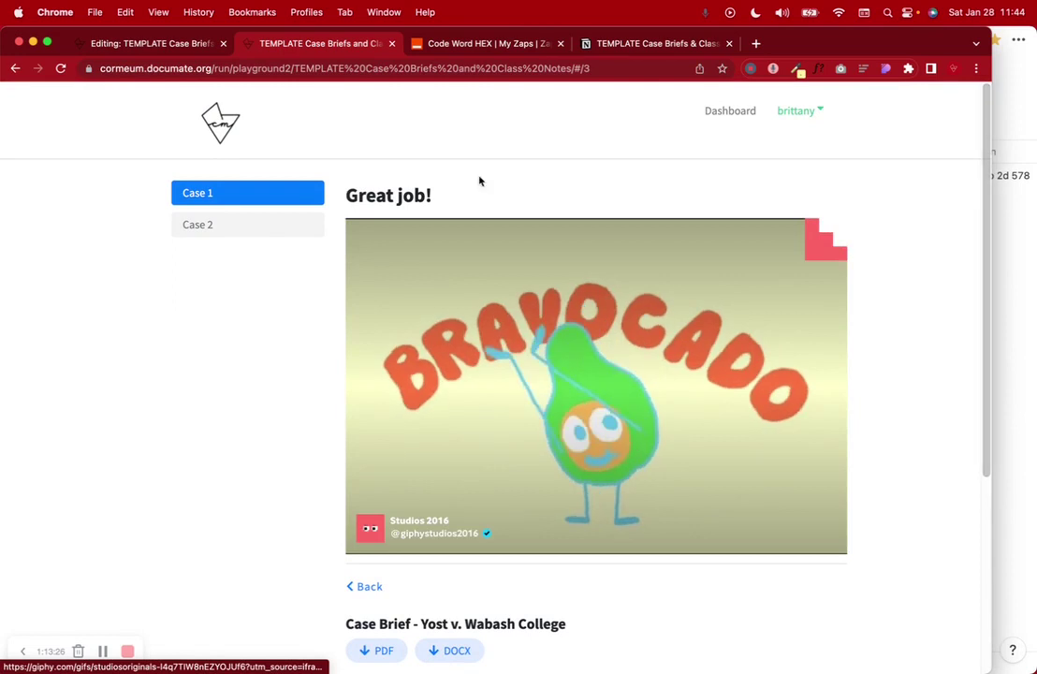
Step: Go to the TEMPLATE Case Briefs & Class Notes database in Notion and check its table for the submitted case
scroll(903, 360, down, 5)
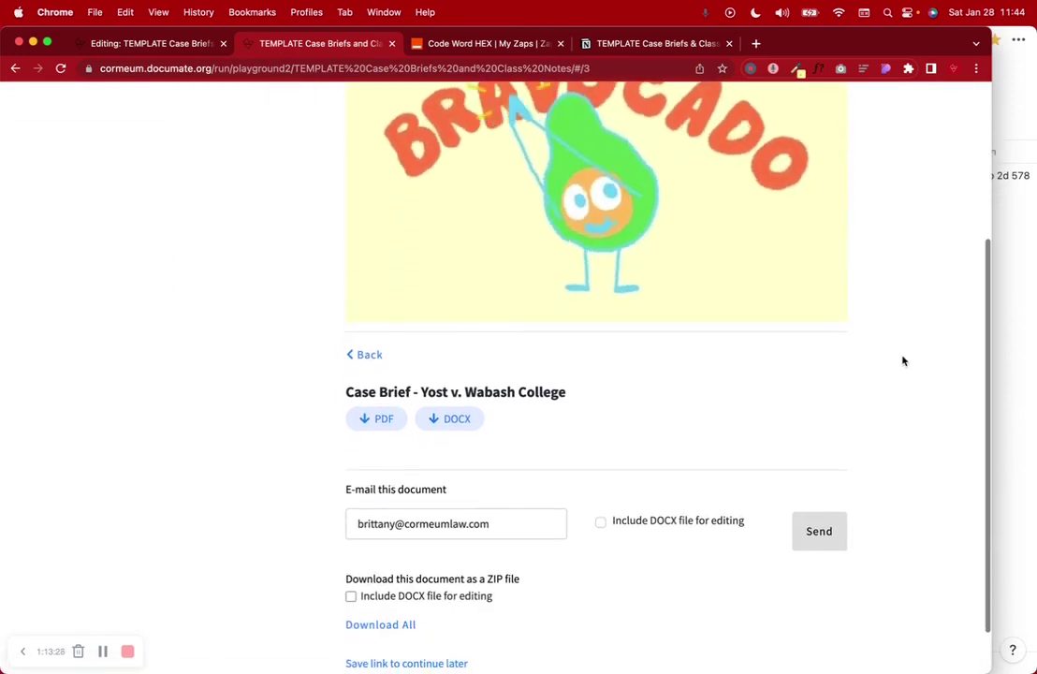
click(1029, 369)
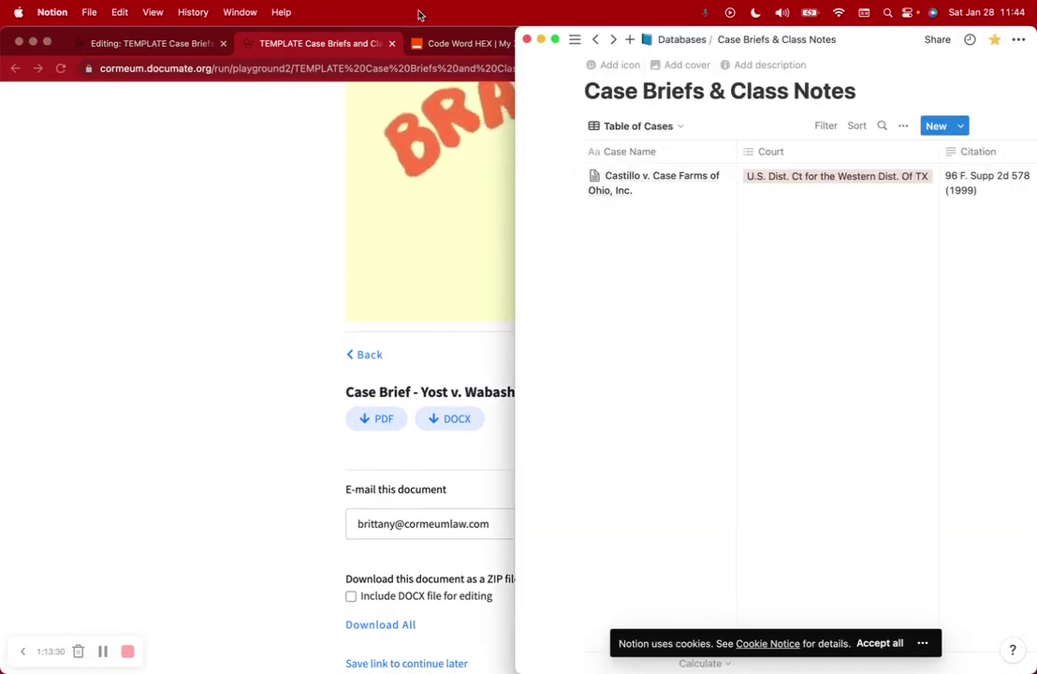
click(447, 40)
click(671, 43)
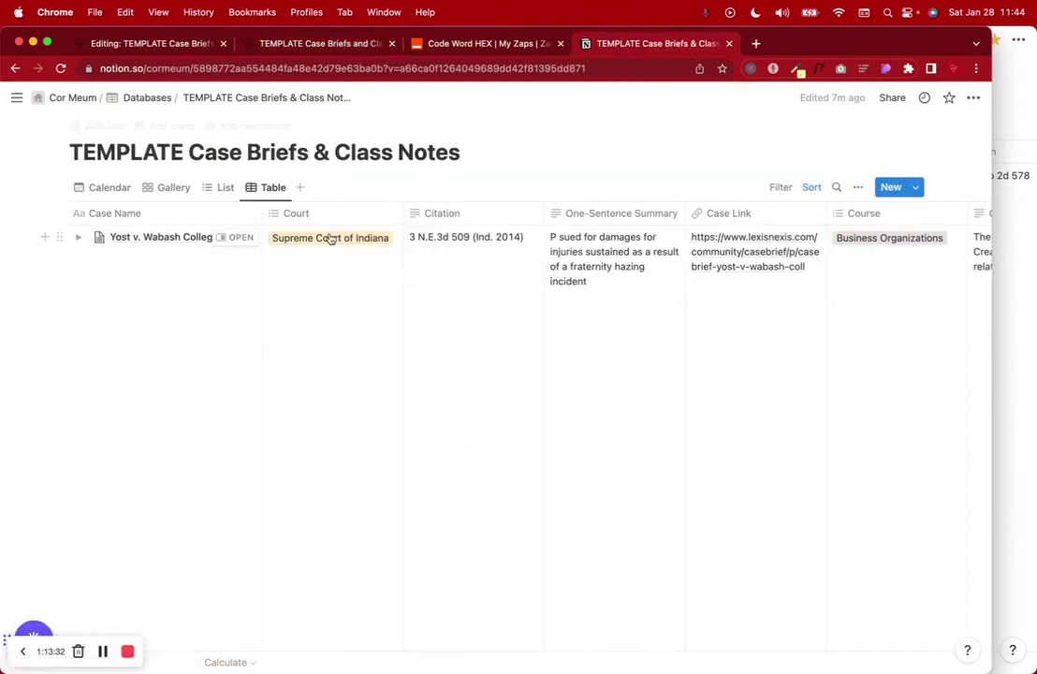
scroll(262, 415, down, 5)
scroll(262, 414, up, 4)
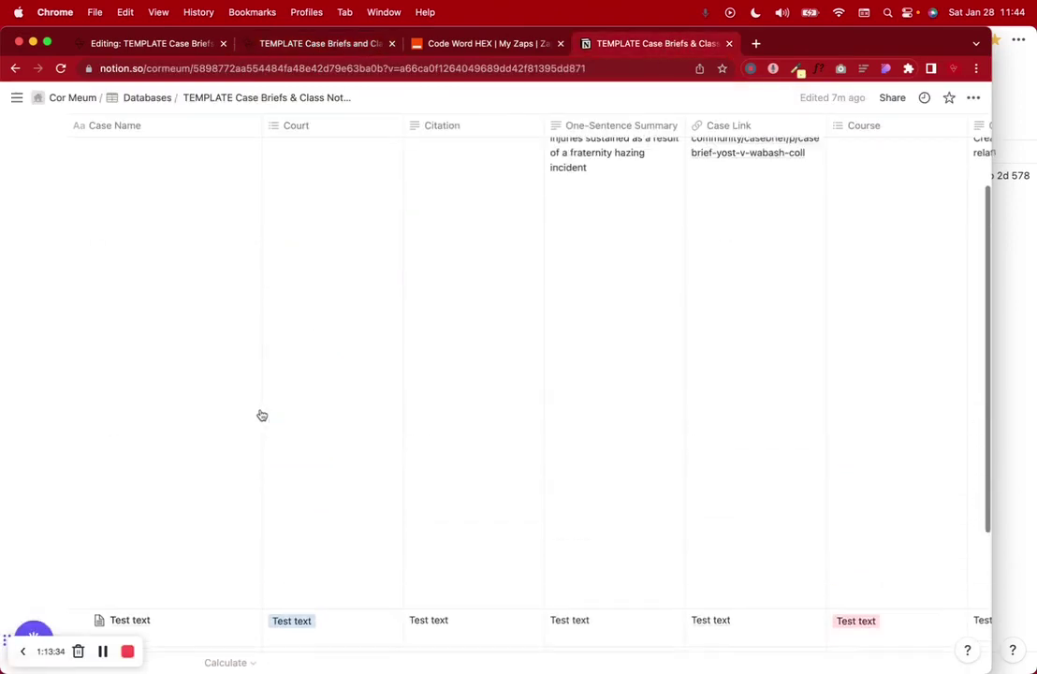
scroll(262, 277, up, 2)
Step: Delete the blank entry at the end of the TEMPLATE Case Briefs & Class Notes table
scroll(245, 397, down, 6)
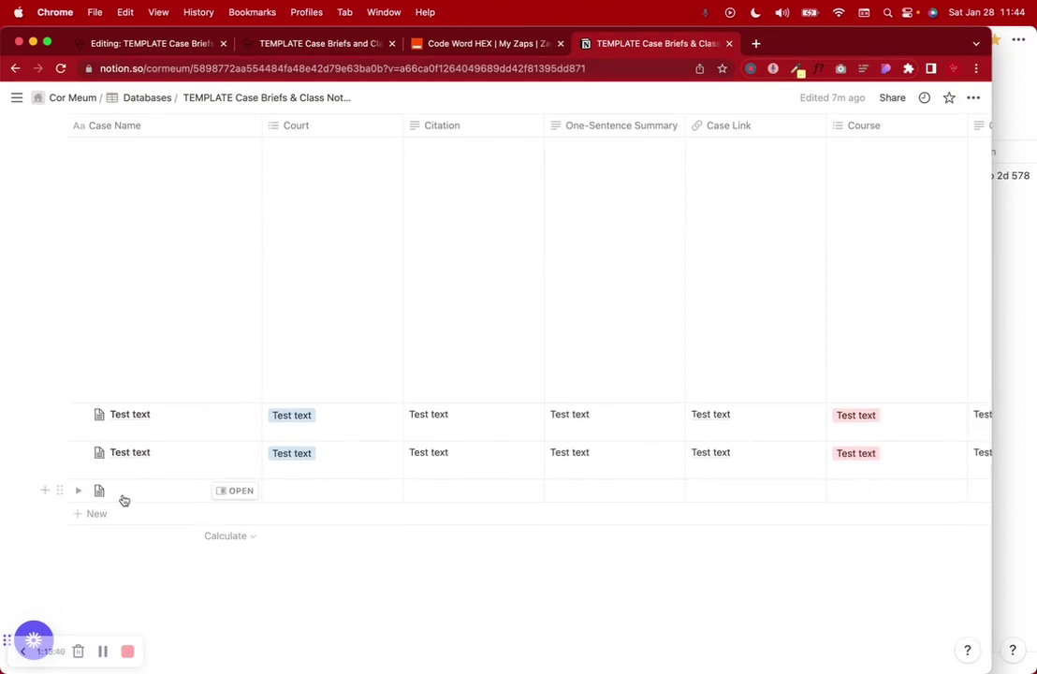
click(59, 491)
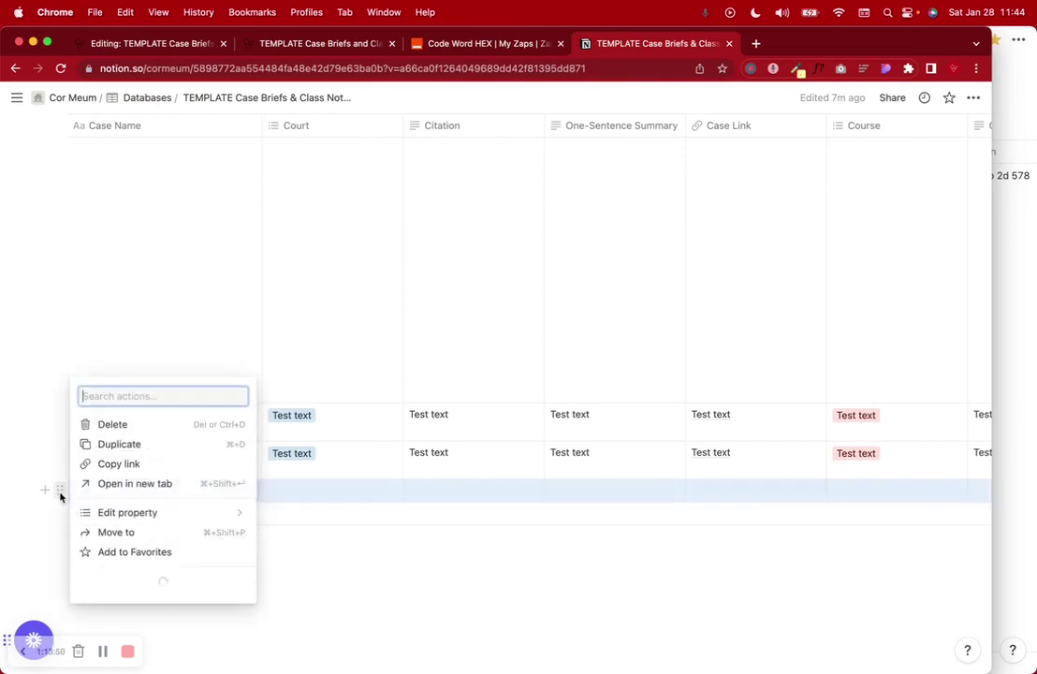
click(126, 428)
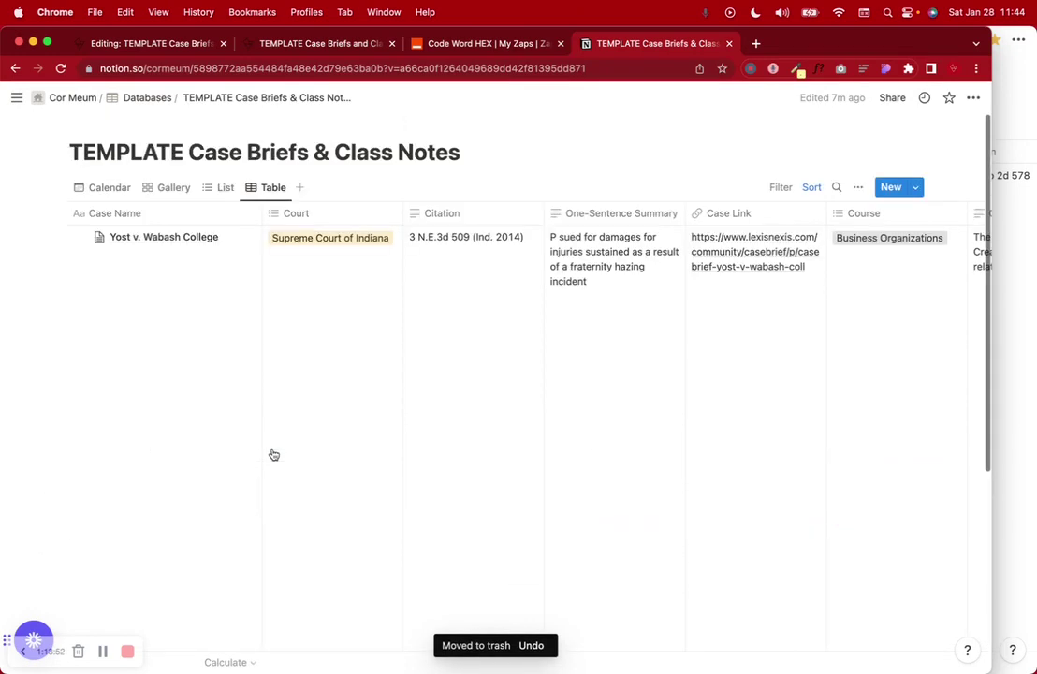
Step: Open the Yost v. Wabash College entry from the Calendar view and review all its properties and the Class Notes section
click(98, 192)
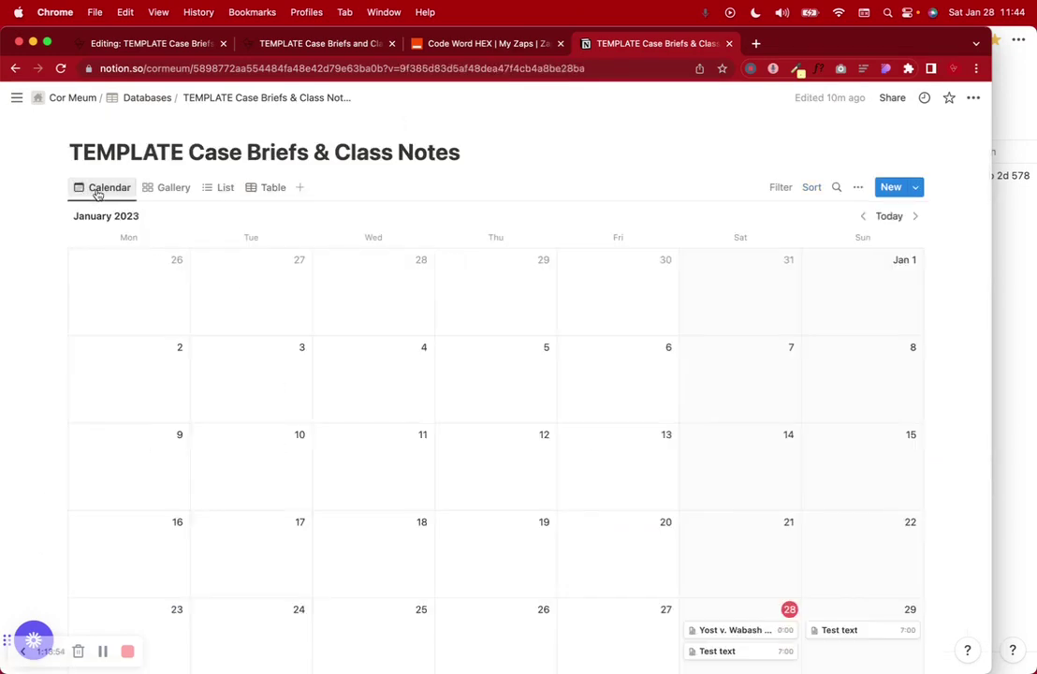
scroll(502, 356, down, 5)
click(734, 314)
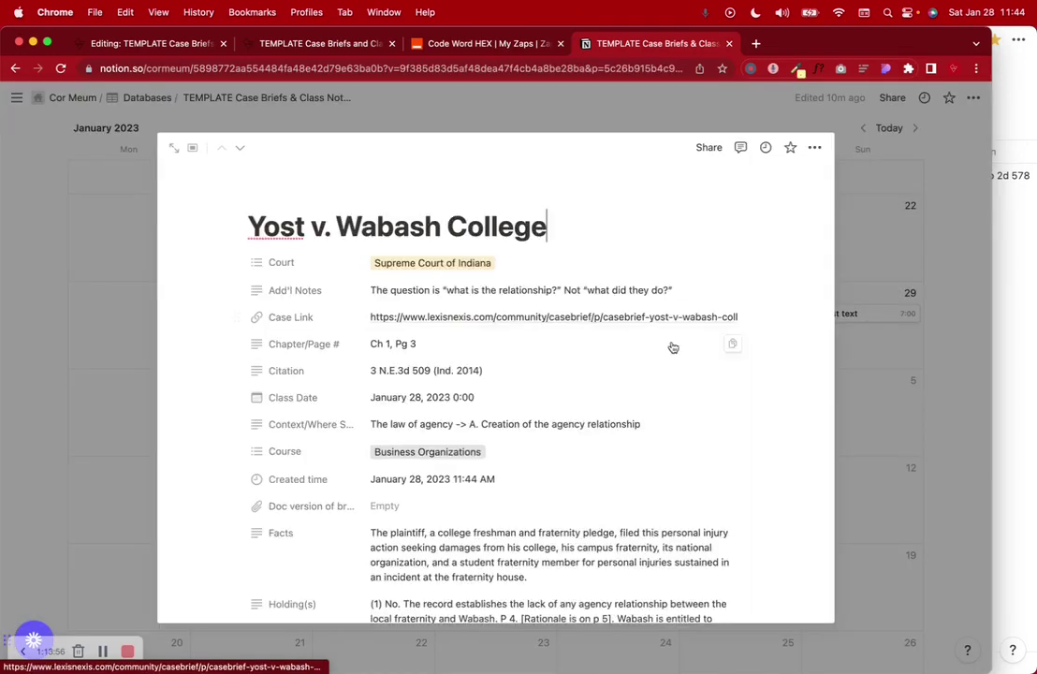
scroll(486, 404, down, 5)
scroll(486, 404, down, 4)
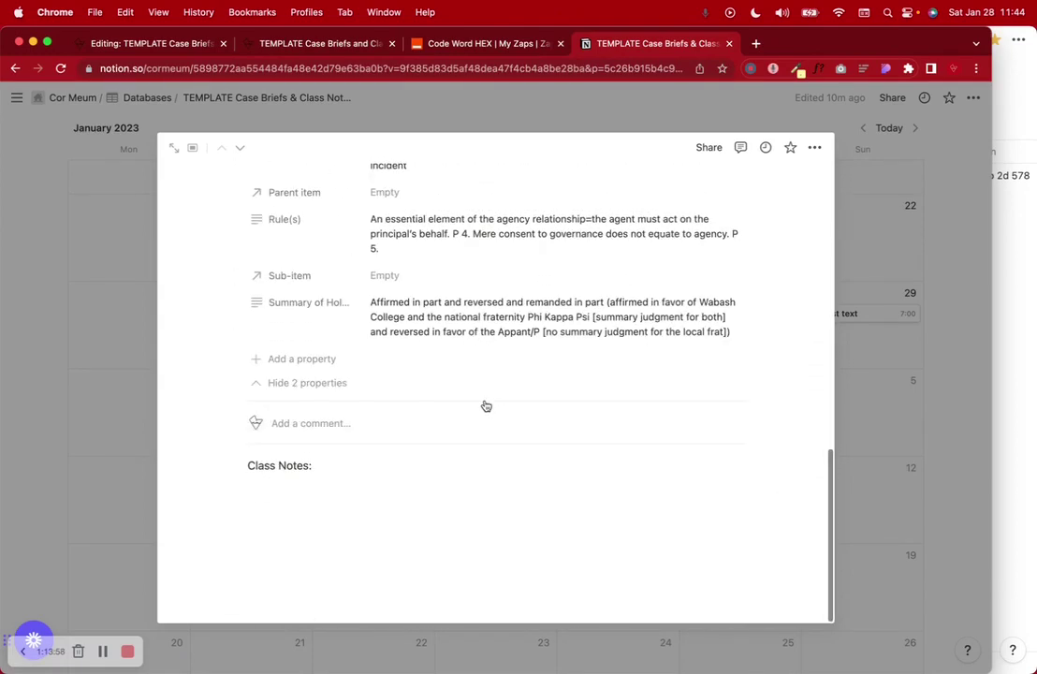
triple_click(263, 490)
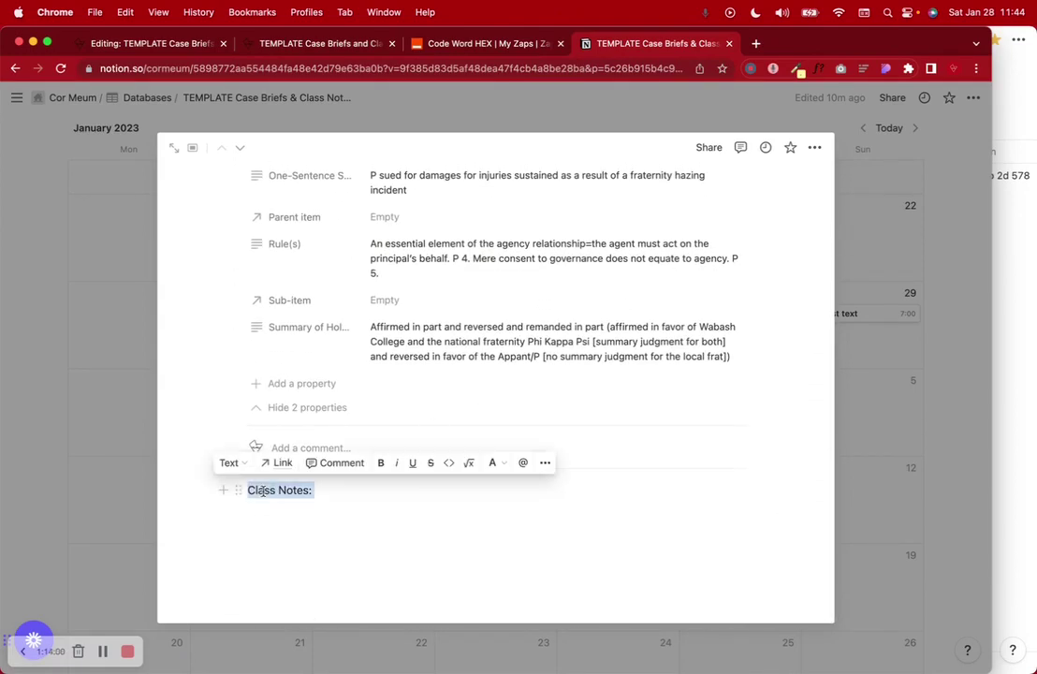
click(264, 504)
scroll(296, 507, up, 4)
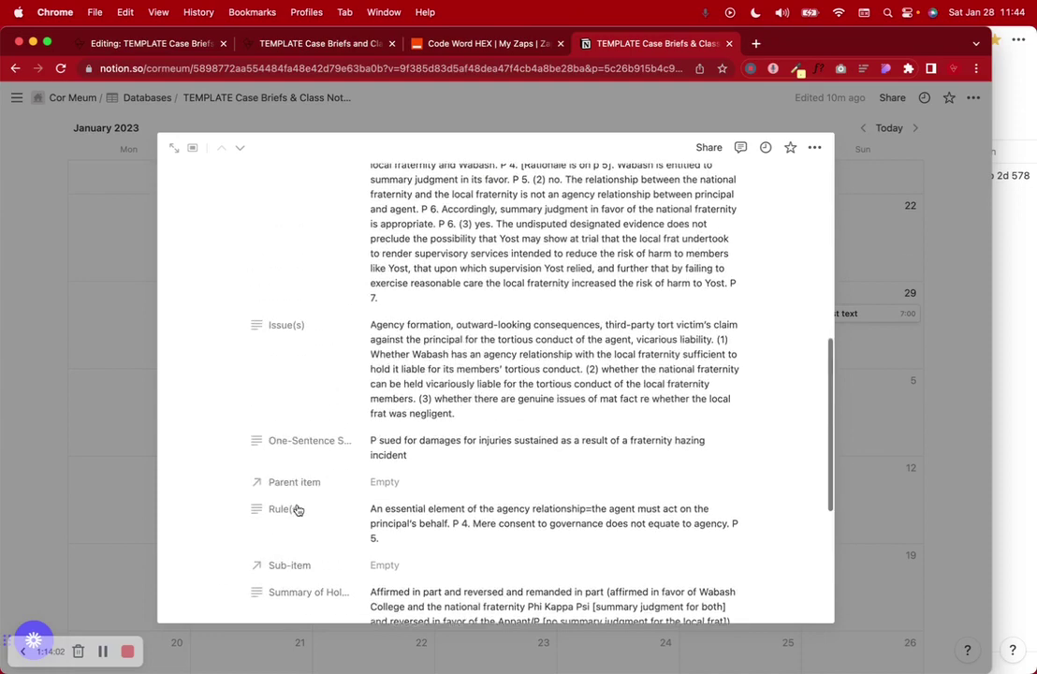
scroll(297, 508, up, 5)
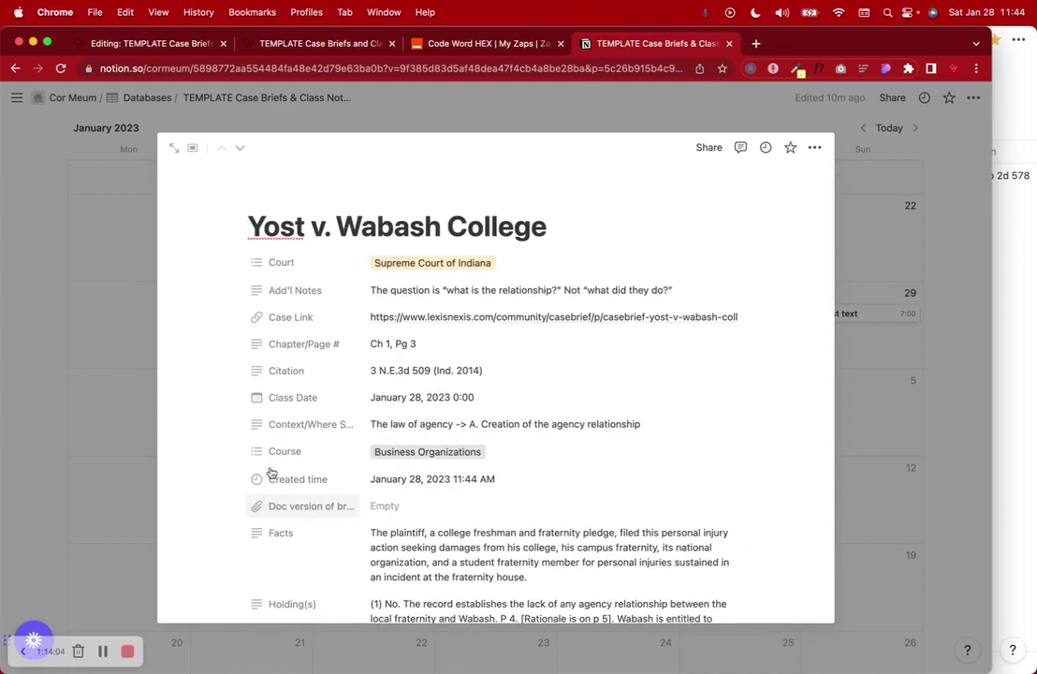
key(Escape)
Step: Check the Yost v. Wabash College entry in the Gallery view and open it from the List view
scroll(184, 308, up, 5)
click(169, 188)
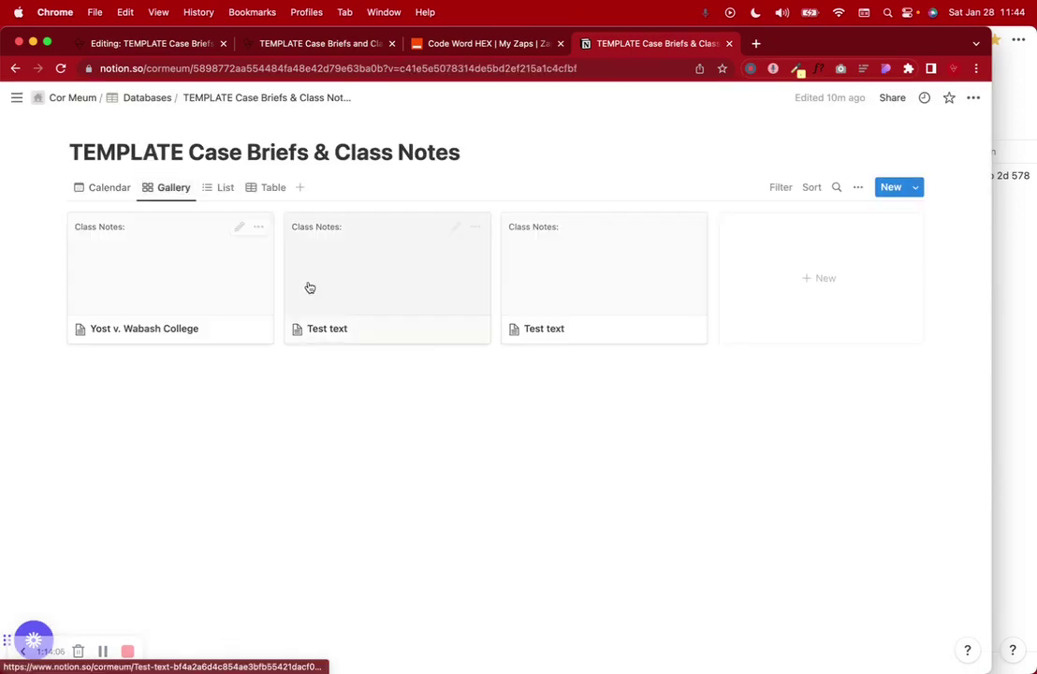
click(167, 292)
click(93, 412)
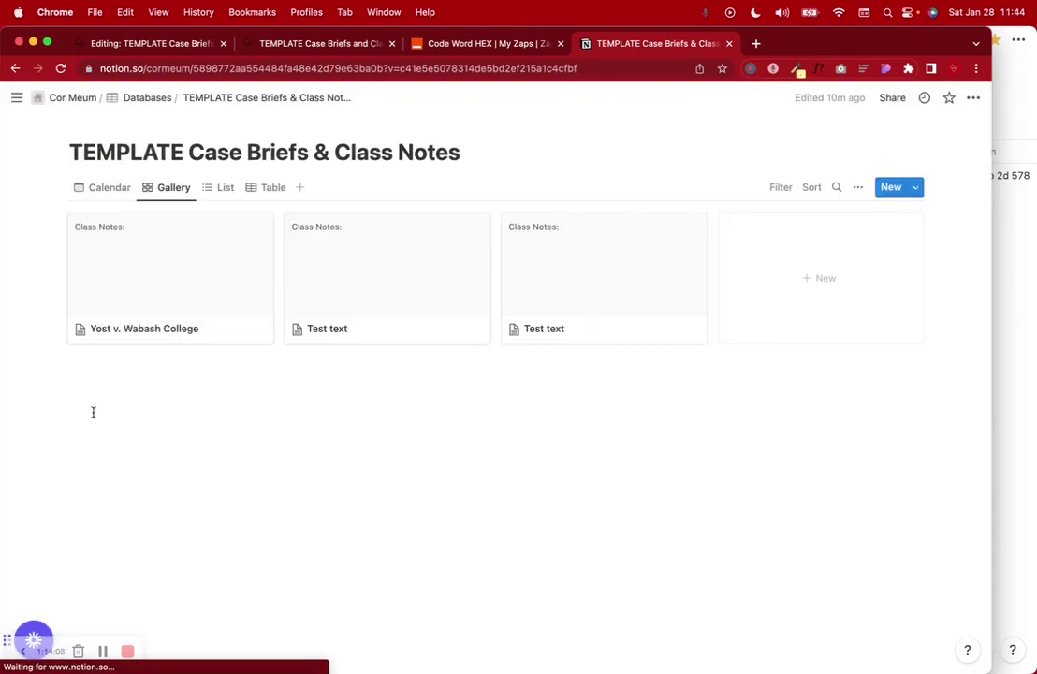
click(225, 188)
click(158, 221)
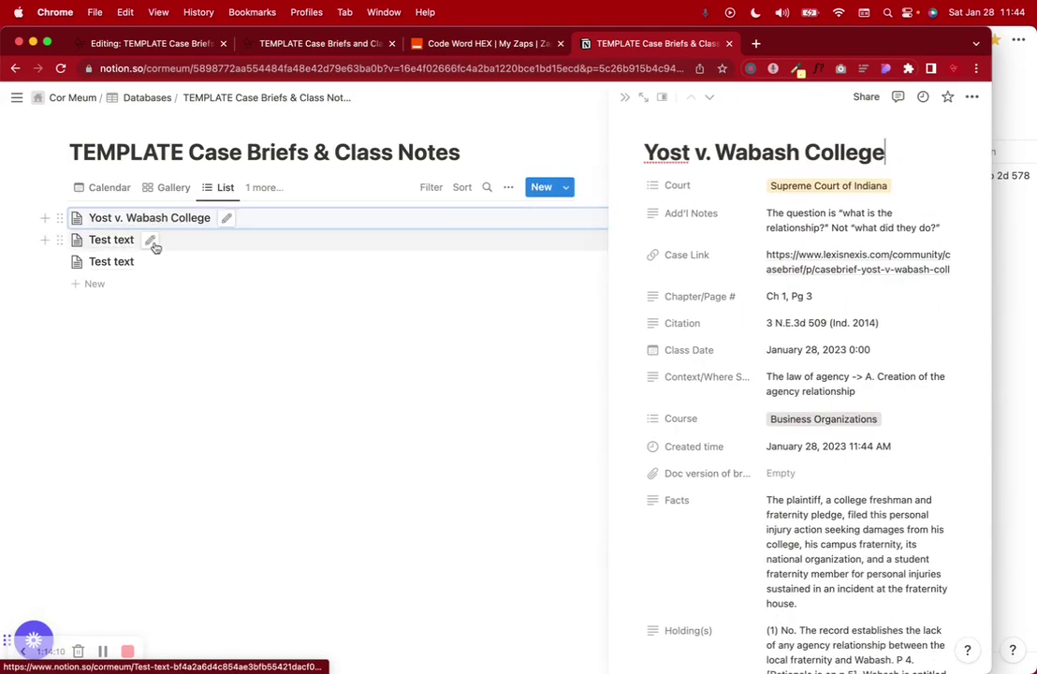
click(264, 271)
Step: Return to the Table view and examine the remaining columns through Created time
click(264, 187)
scroll(338, 315, right, 5)
scroll(338, 315, right, 10)
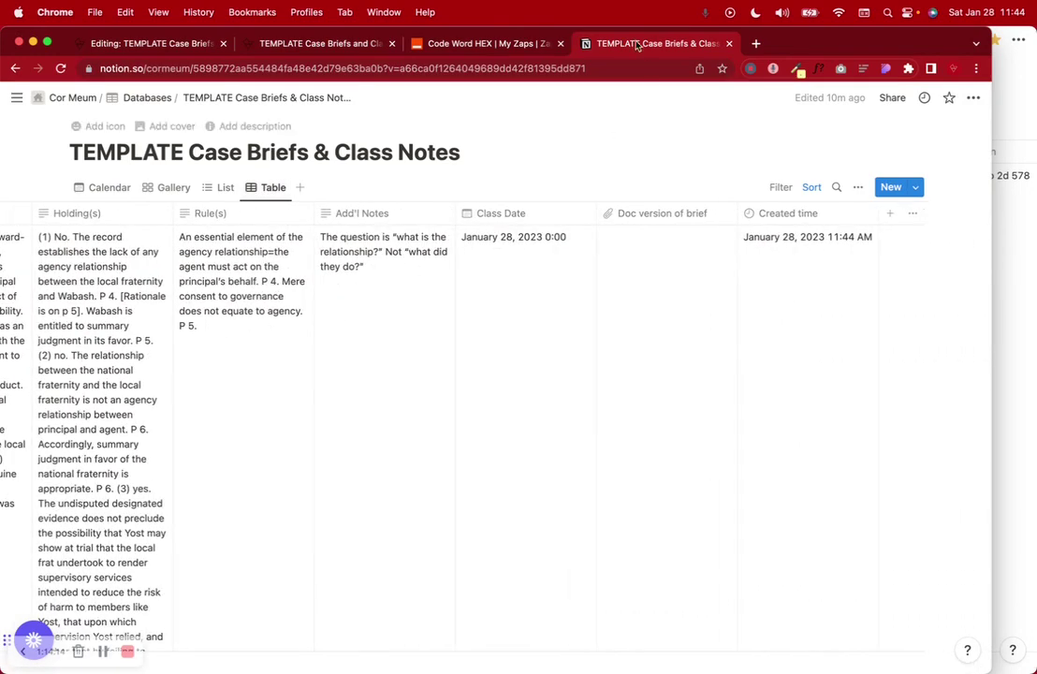
Step: View the PDF version of the generated Yost v. Wabash College case brief, then return to the questionnaire's final page
click(372, 44)
click(390, 421)
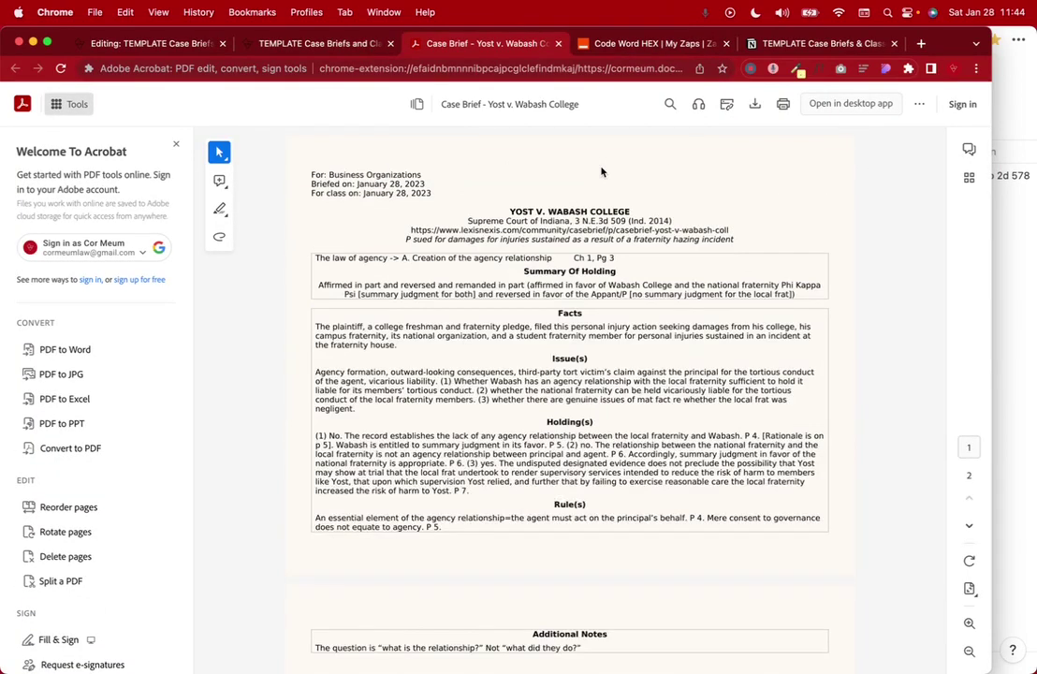
click(327, 44)
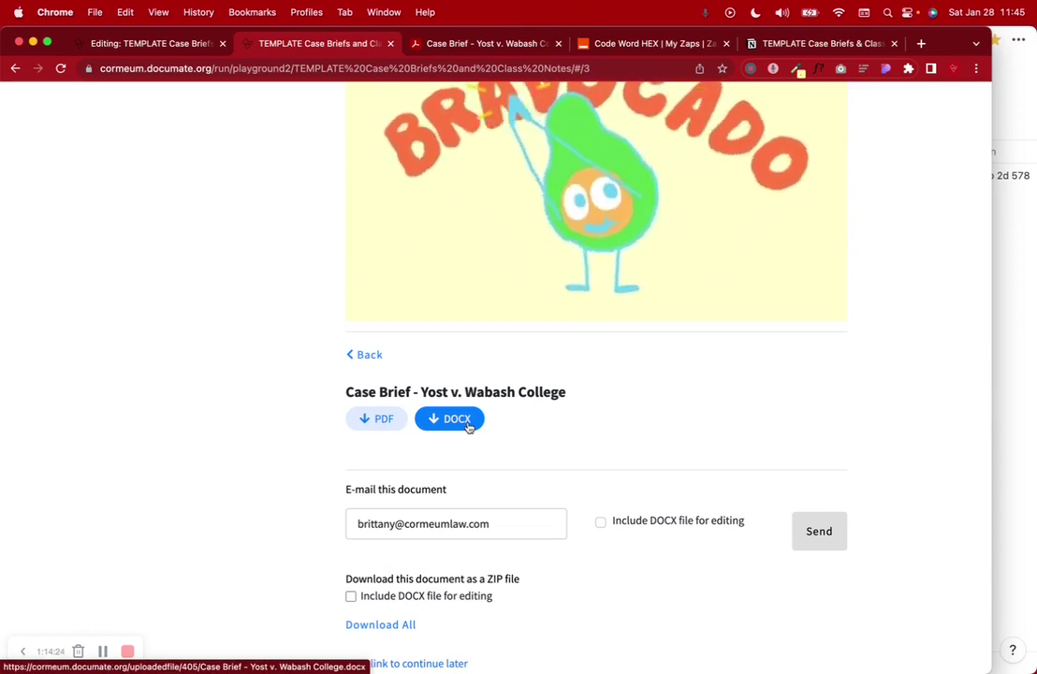
Step: Download the DOCX version of the Yost v. Wabash College case brief and bring it up in Word
click(454, 418)
mouse_move(765, 655)
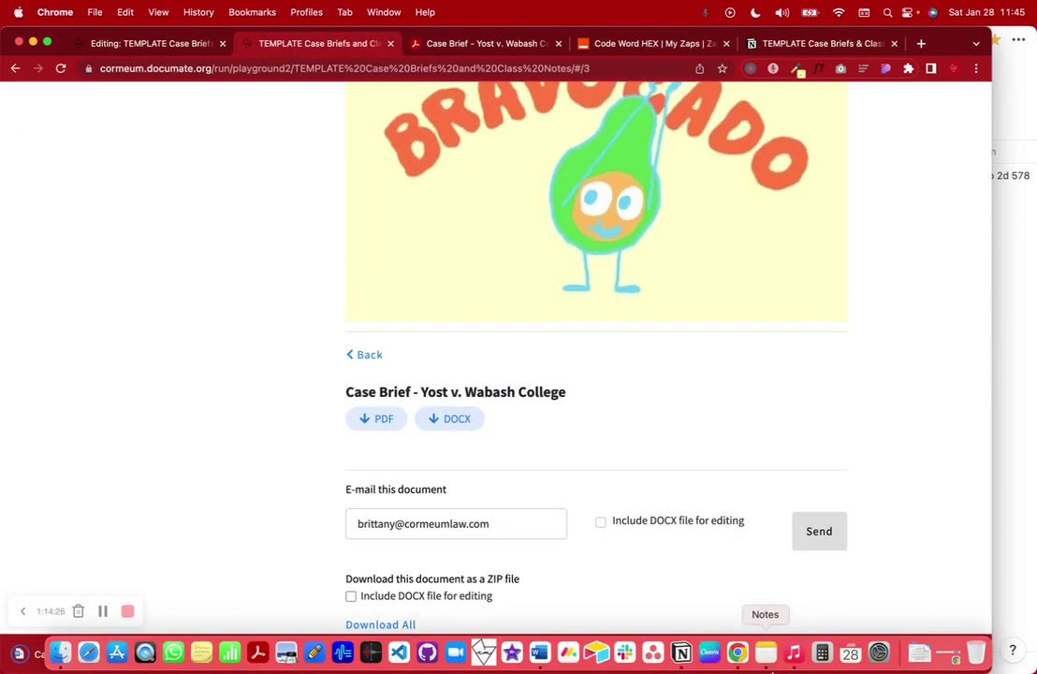
click(918, 652)
click(919, 598)
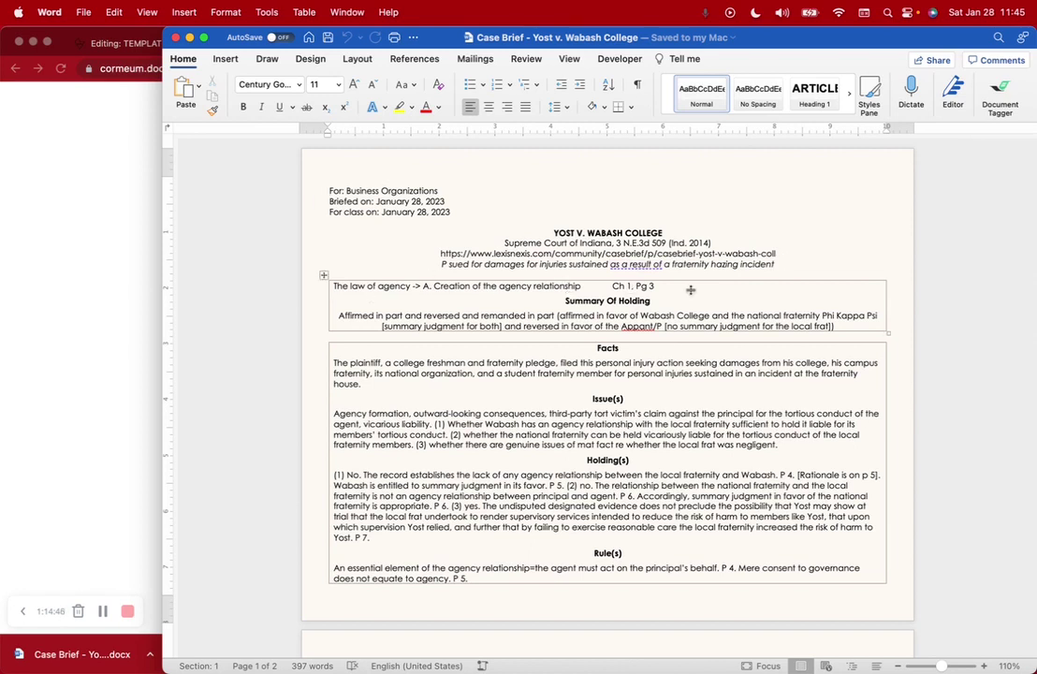
Step: Review the Word case brief from the case heading through the Additional Notes on the second page
scroll(672, 334, down, 3)
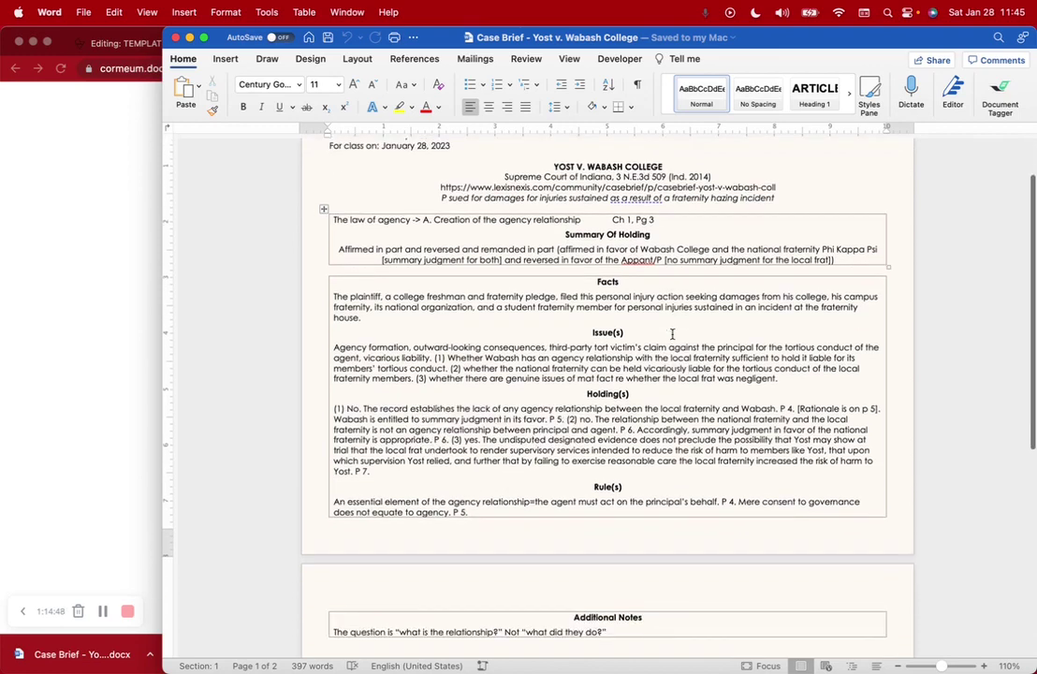
scroll(619, 430, down, 10)
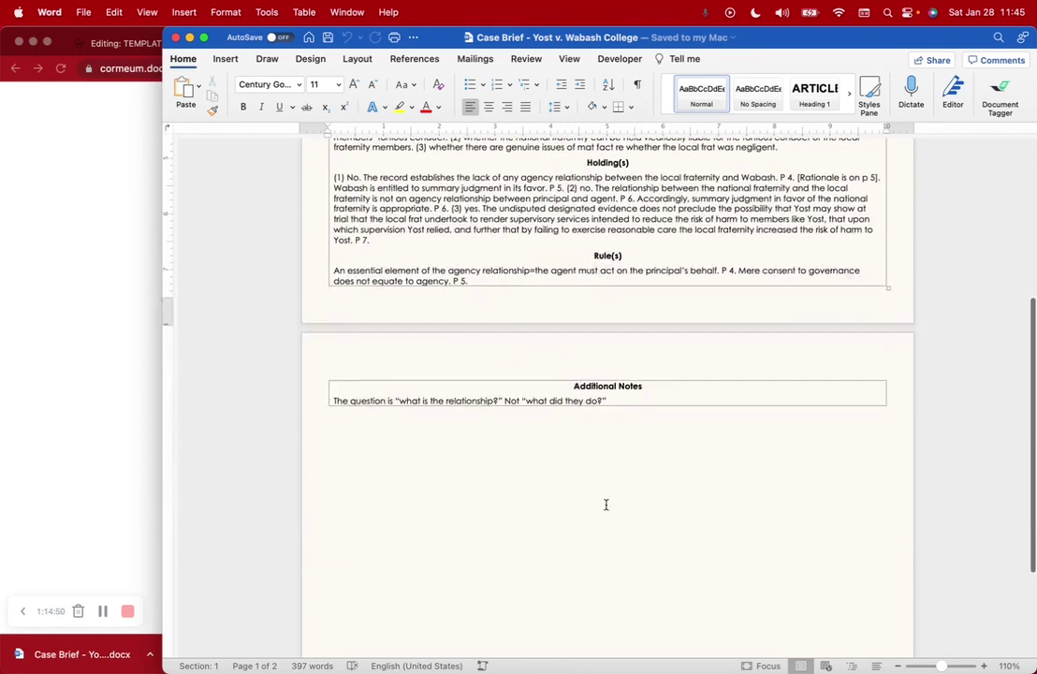
scroll(502, 310, down, 7)
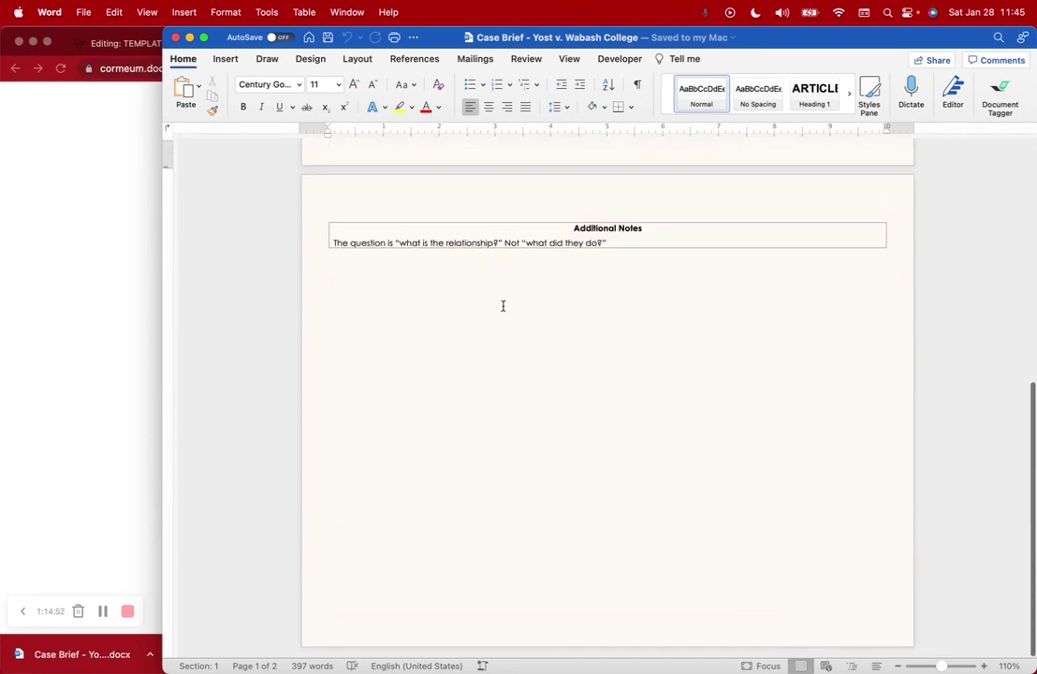
scroll(502, 310, up, 5)
scroll(562, 355, up, 8)
scroll(561, 355, down, 1)
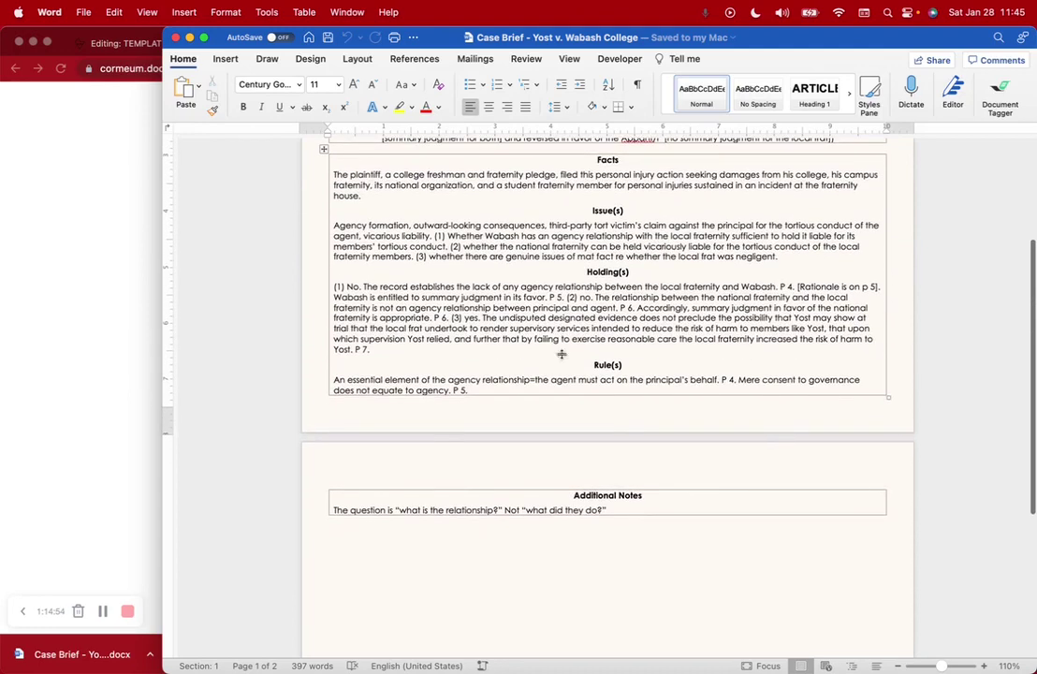
Step: Close the Word case brief and return to the TEMPLATE Case Briefs & Class Notes database in Chrome
scroll(631, 508, up, 14)
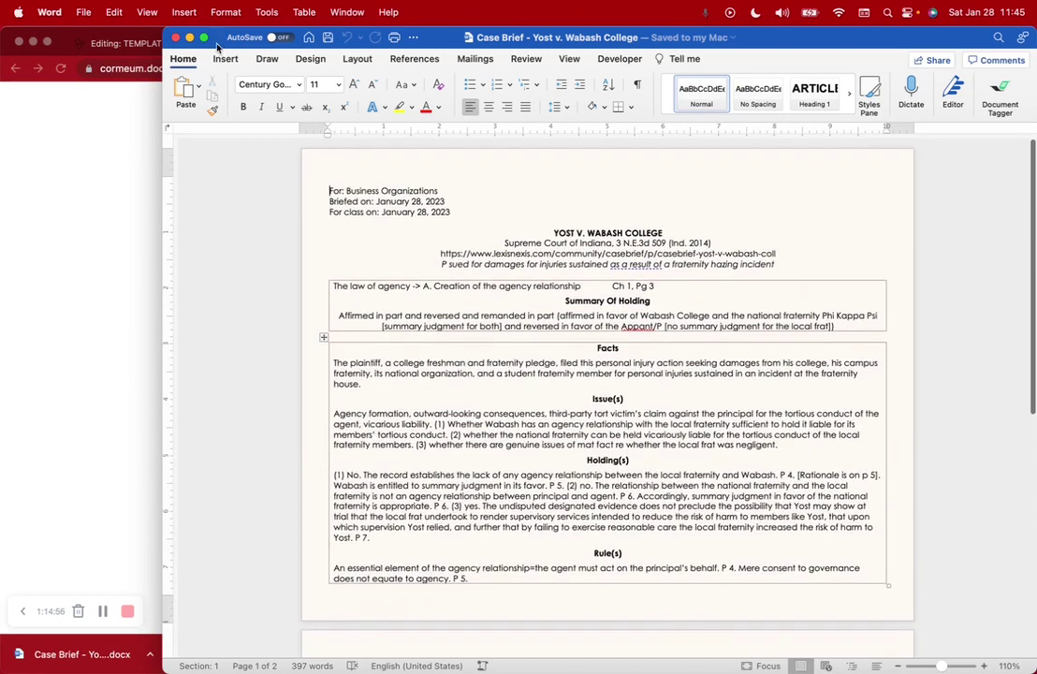
key(super+w)
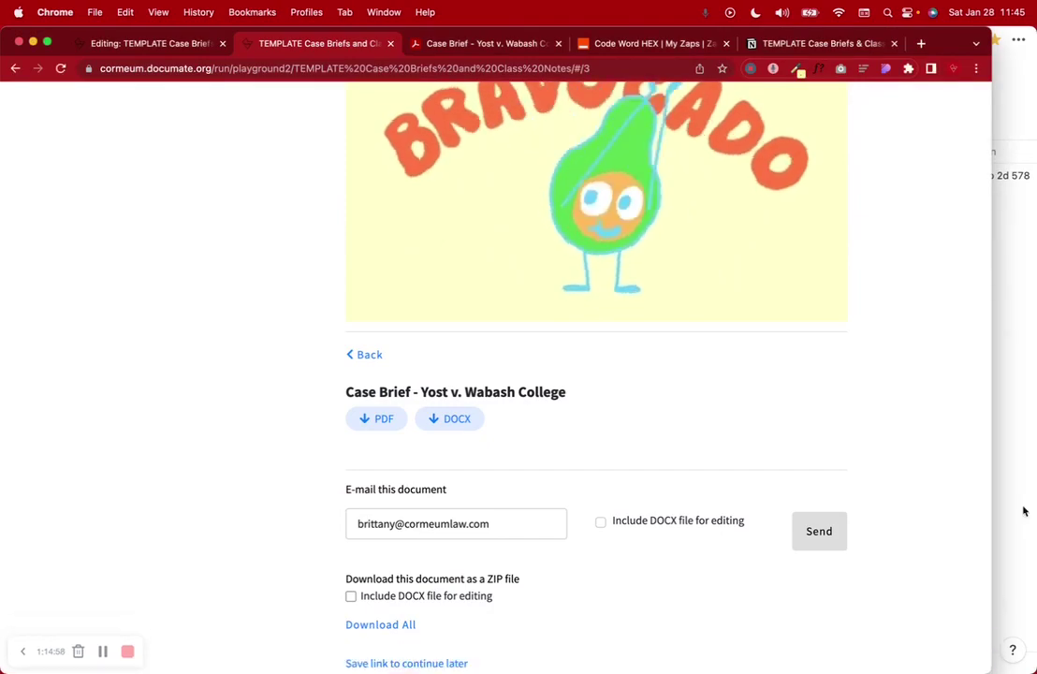
click(1023, 512)
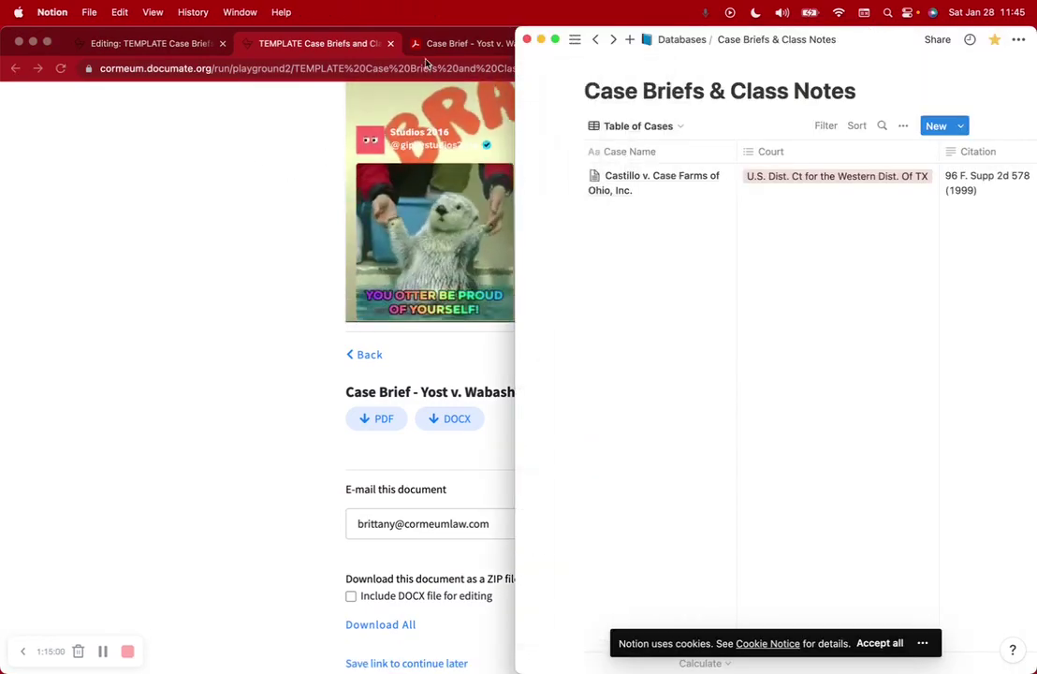
key(super+Tab)
click(773, 43)
Step: Look through the Yost v. Wabash College row's columns in the Table view, including the Doc version of brief column
scroll(516, 408, left, 10)
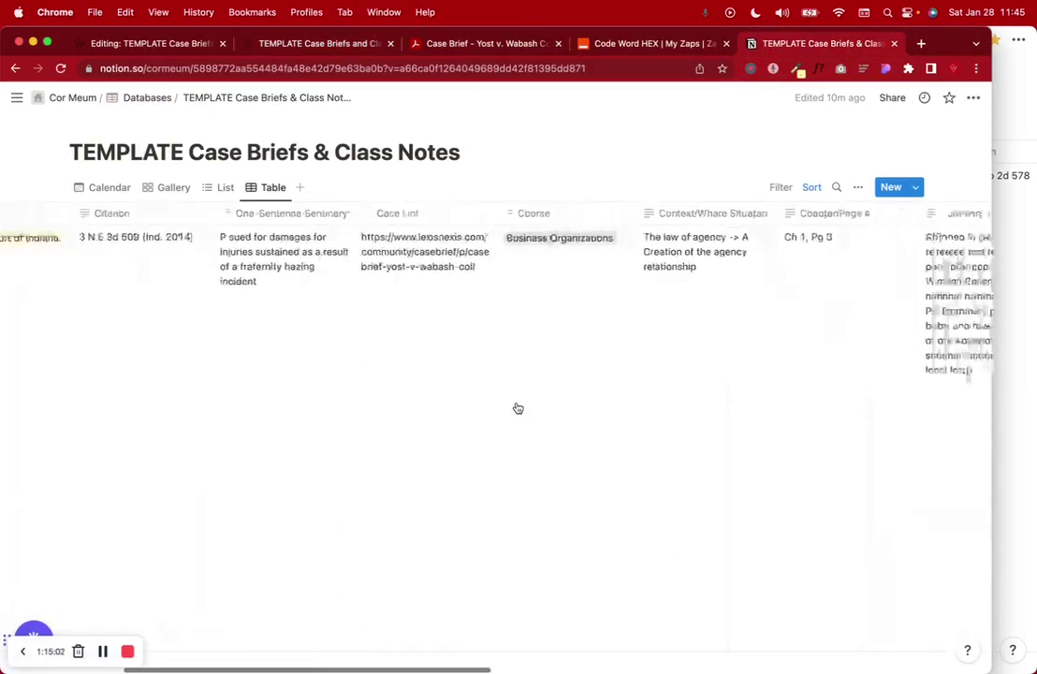
scroll(518, 408, right, 8)
scroll(802, 275, right, 5)
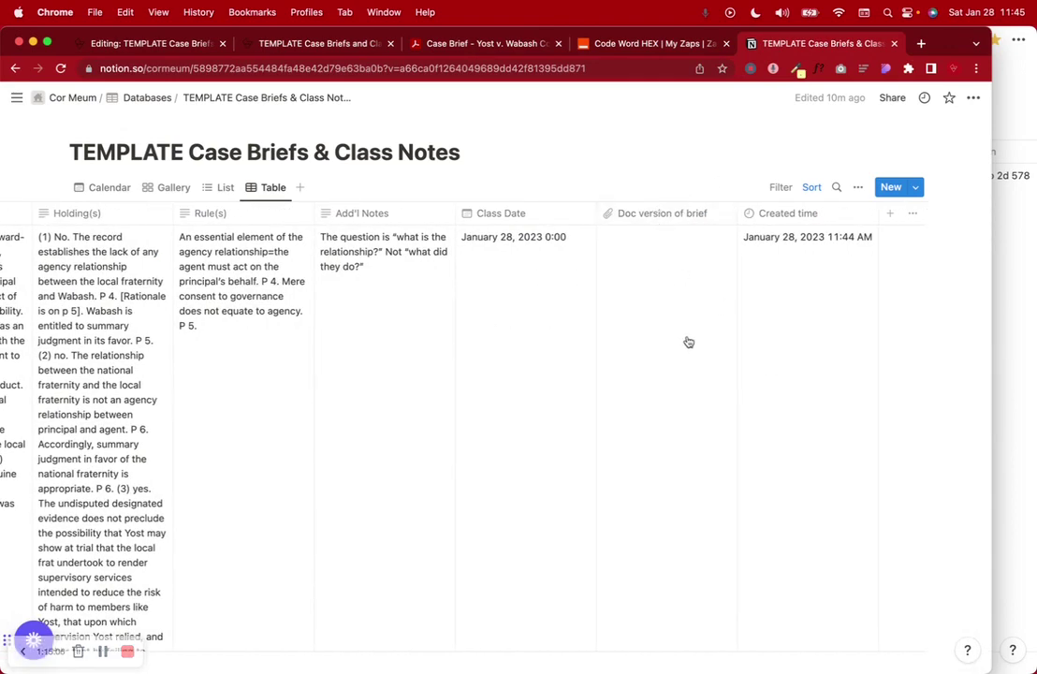
scroll(689, 342, left, 15)
scroll(229, 264, left, 3)
scroll(442, 383, right, 15)
Step: Open the Yost v. Wabash College entry on January 28 from the Calendar view and go to its Doc version of brief property
click(103, 187)
scroll(708, 440, down, 5)
scroll(708, 440, up, 2)
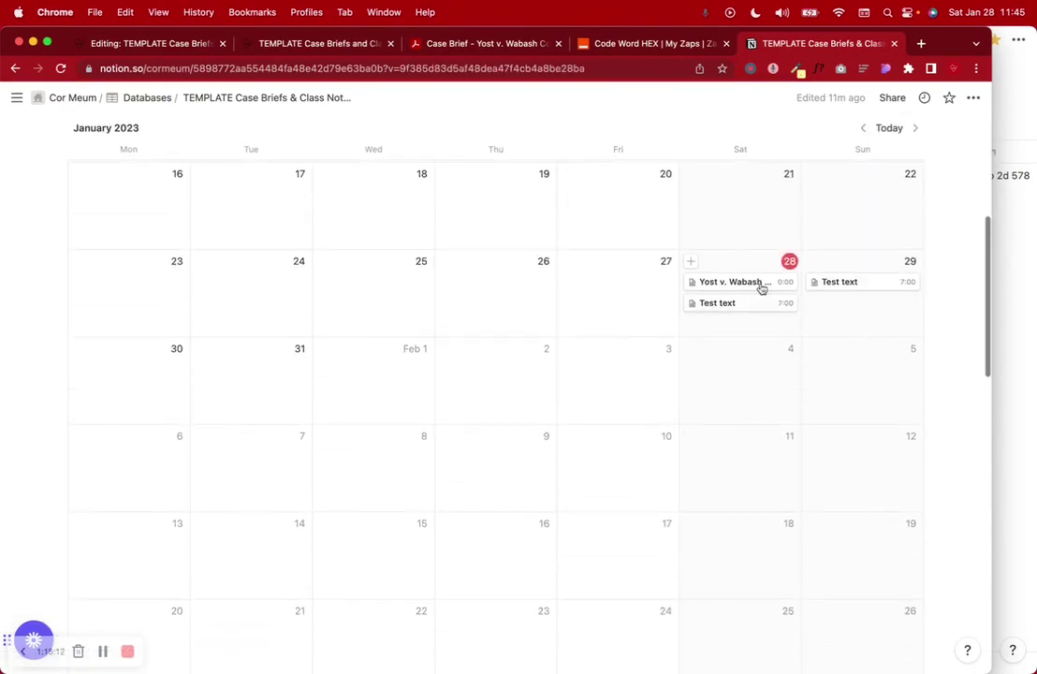
click(743, 288)
scroll(567, 451, down, 5)
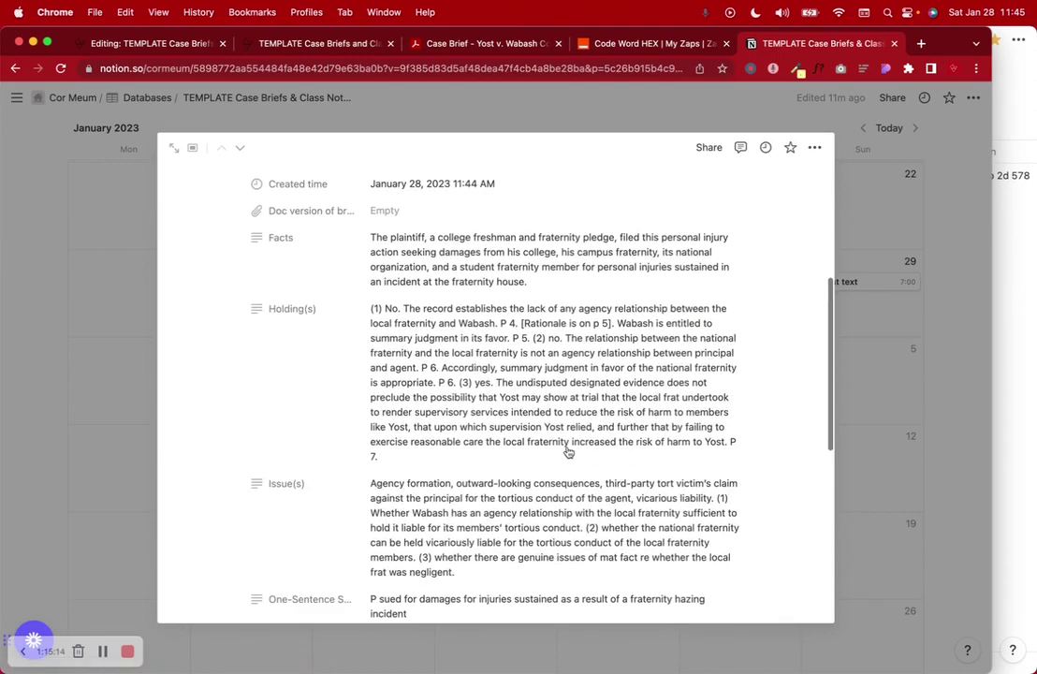
Step: Upload Case Brief - Yost v. Wabash College.docx from Downloads to the entry's Doc version of brief property
click(391, 211)
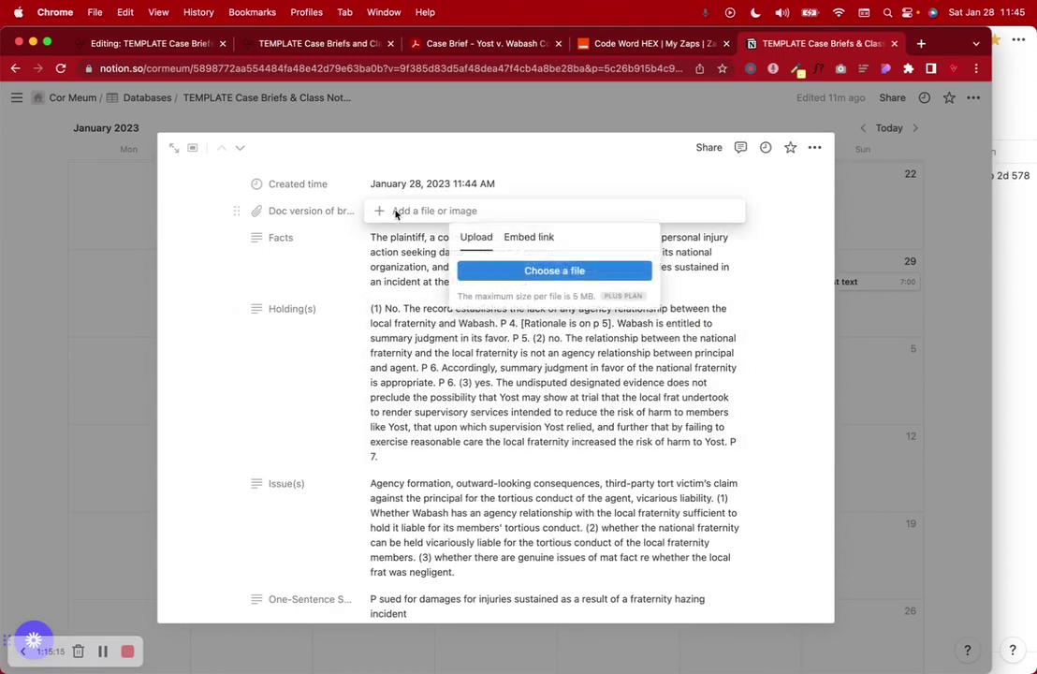
click(550, 272)
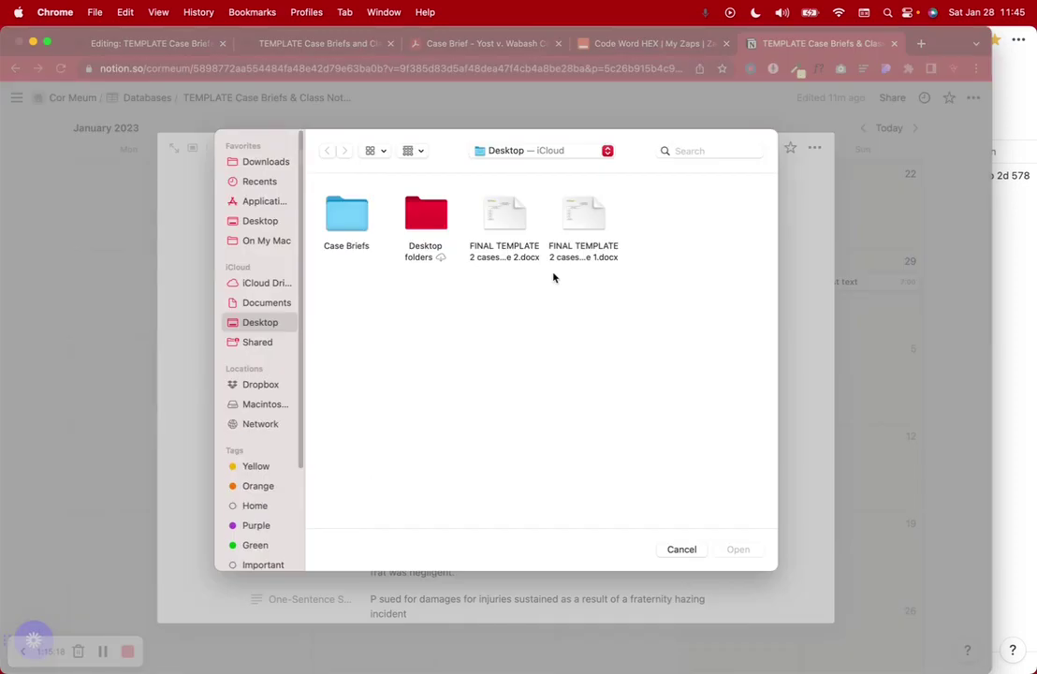
click(250, 164)
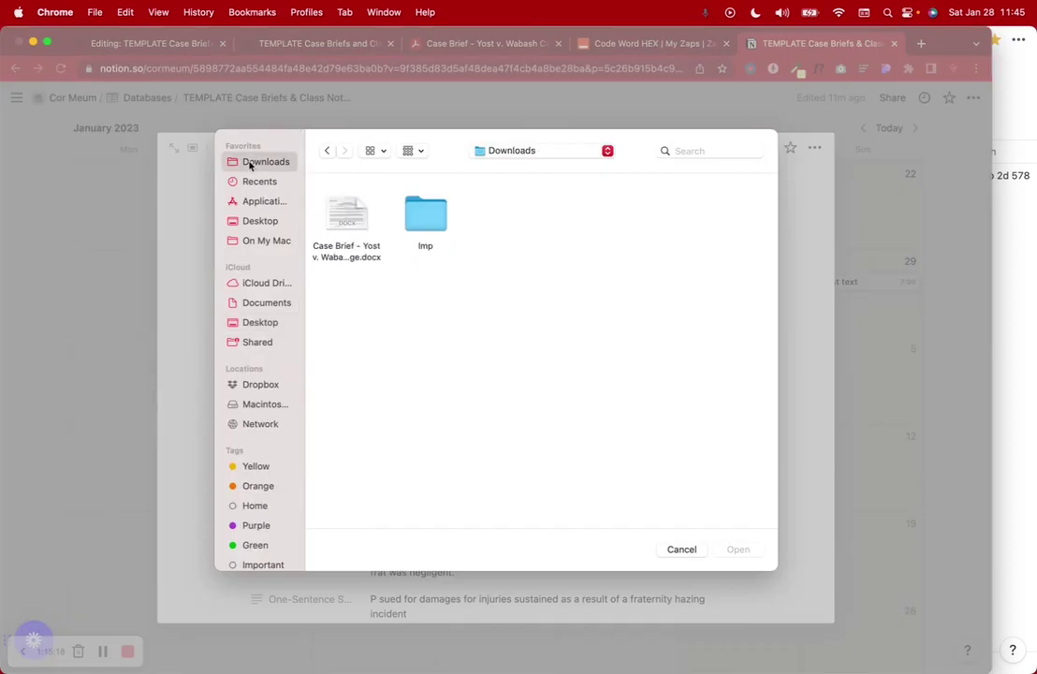
click(353, 216)
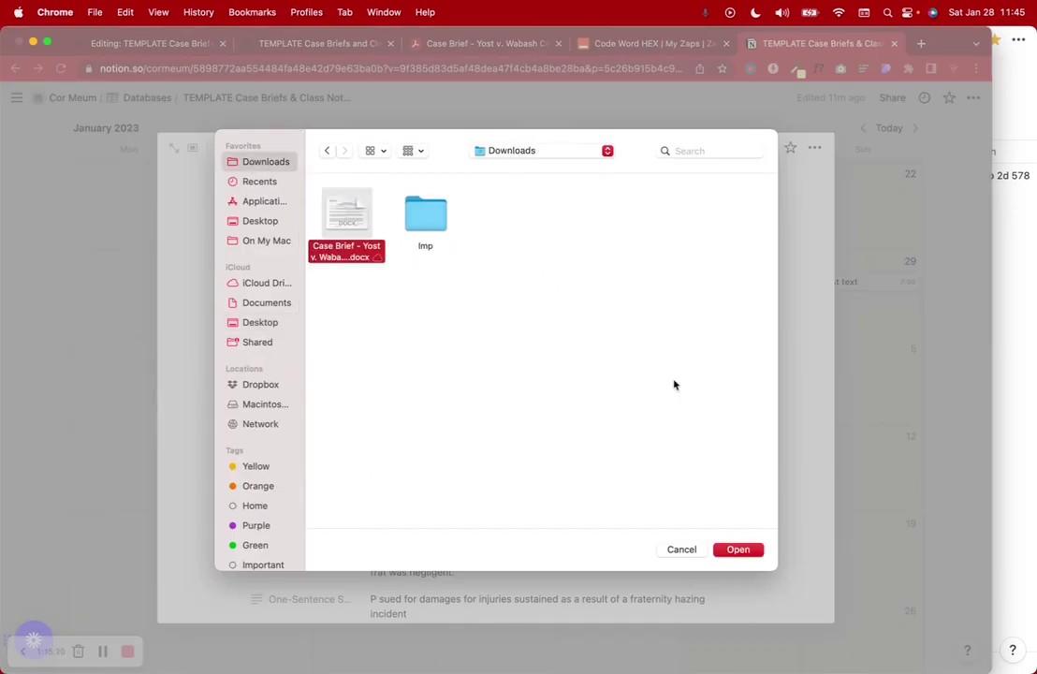
click(738, 550)
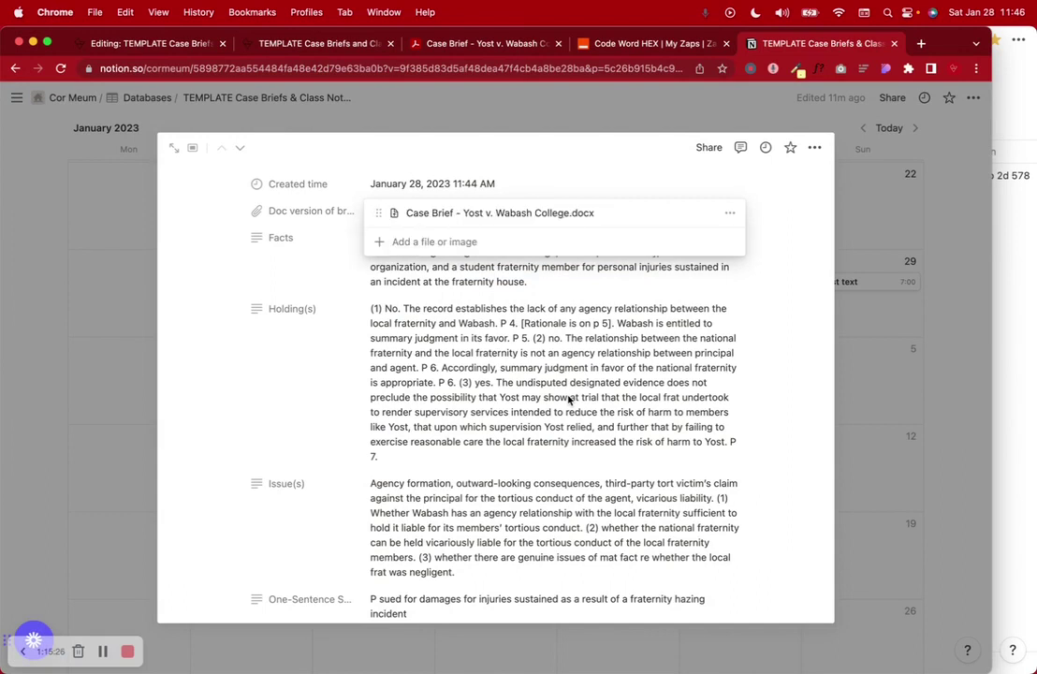
click(493, 415)
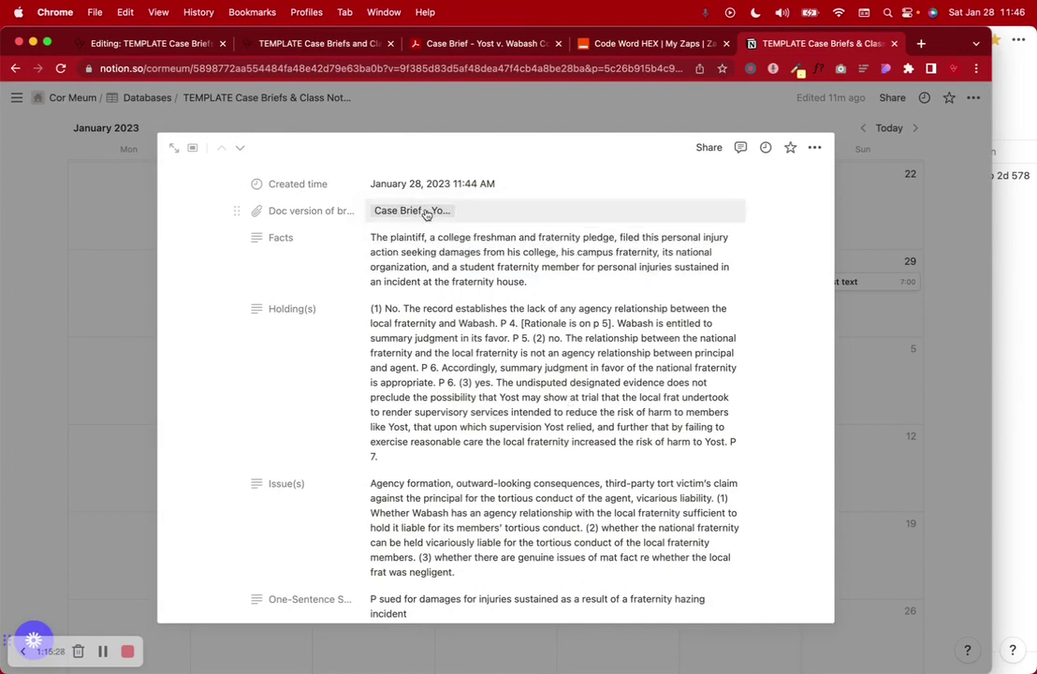
Step: Review the entry's properties and Class Notes section, and check the visibility setting of the Parent item property
scroll(514, 412, up, 5)
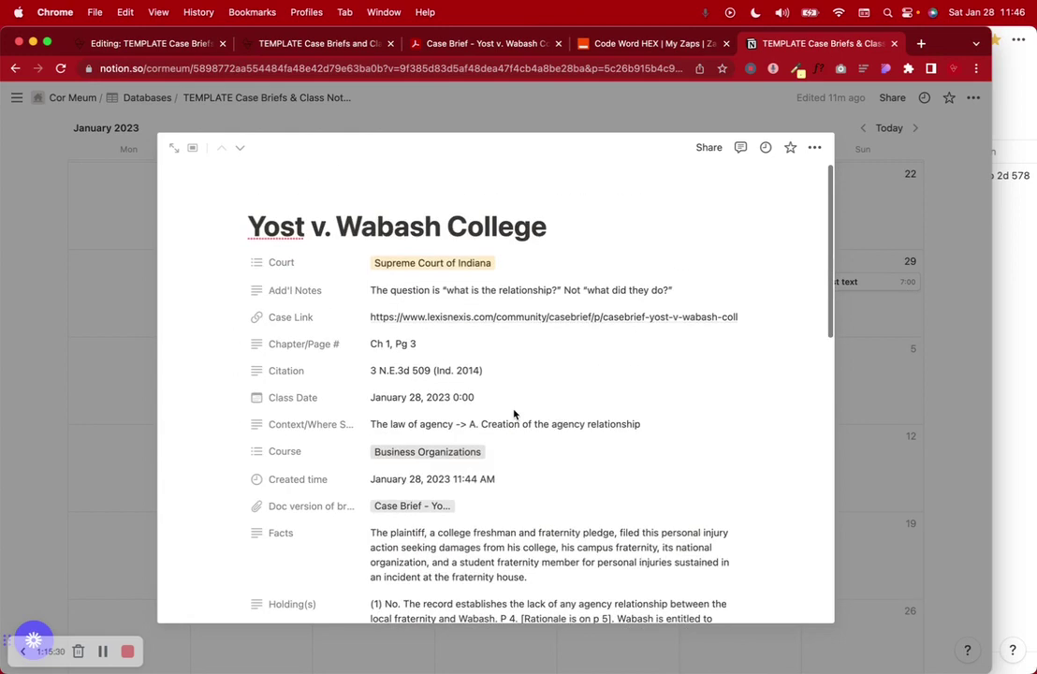
scroll(481, 491, down, 3)
scroll(481, 490, down, 10)
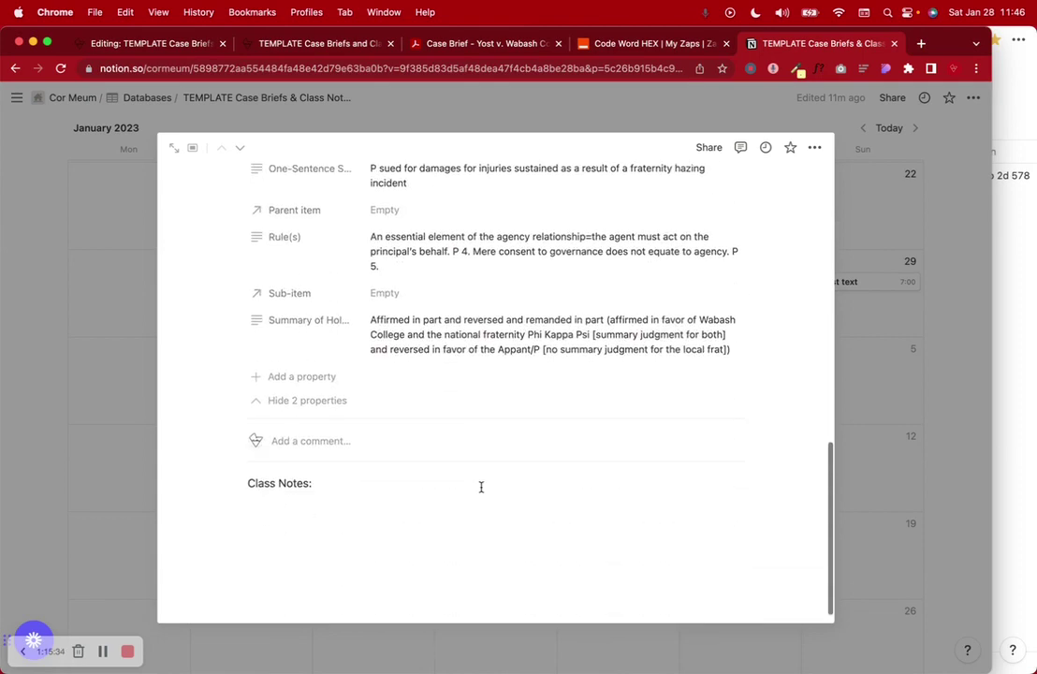
scroll(481, 486, up, 2)
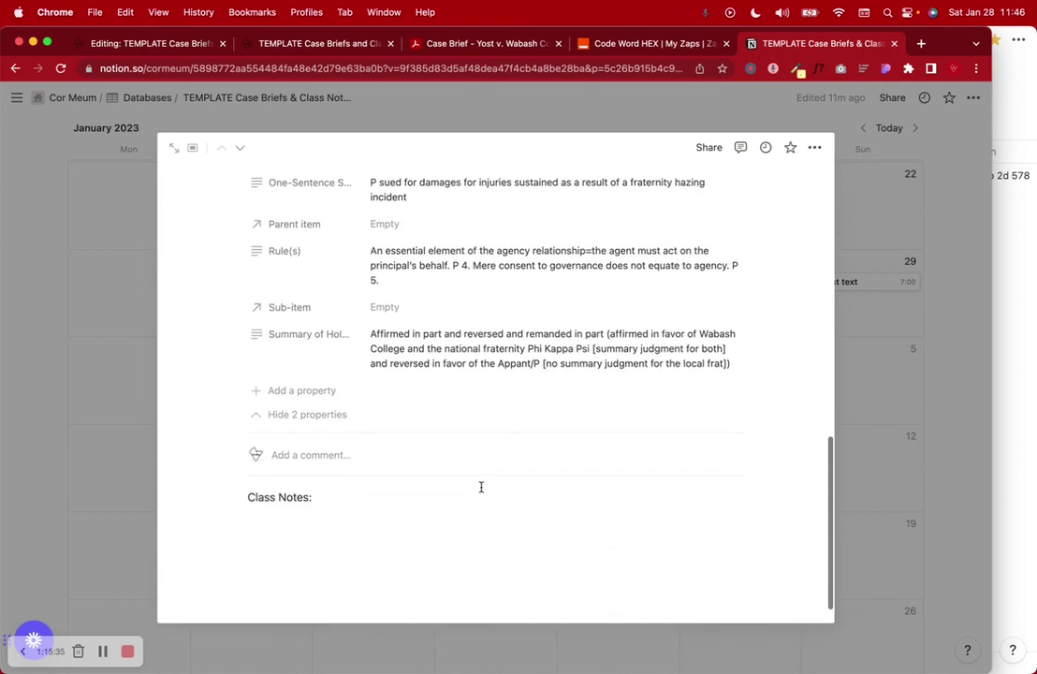
click(309, 236)
mouse_move(318, 339)
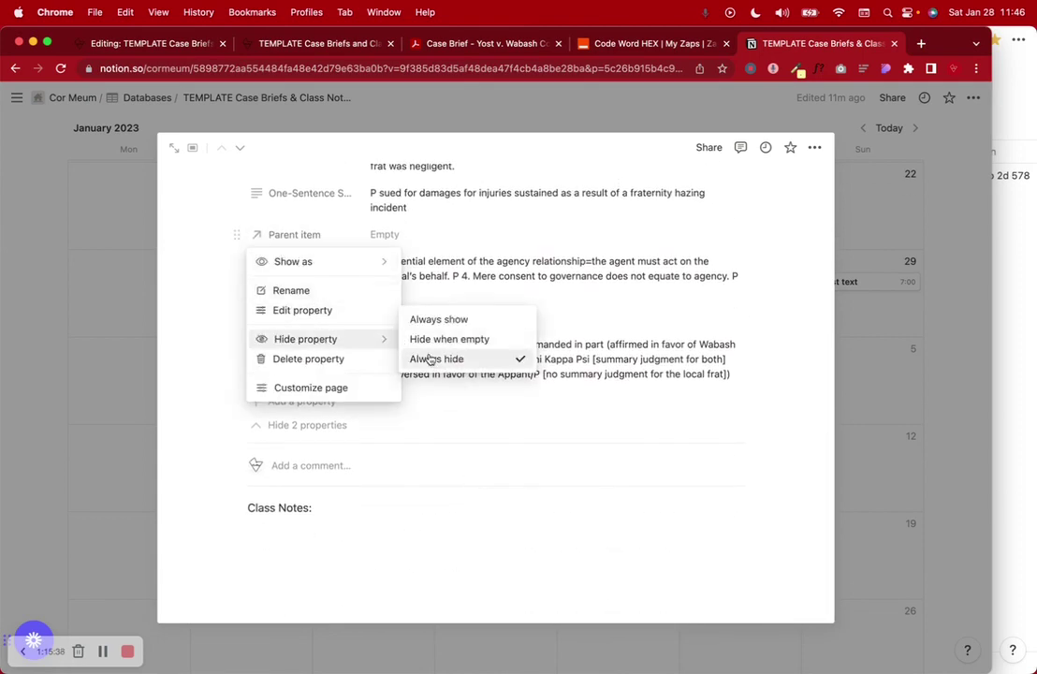
click(294, 561)
scroll(294, 557, up, 15)
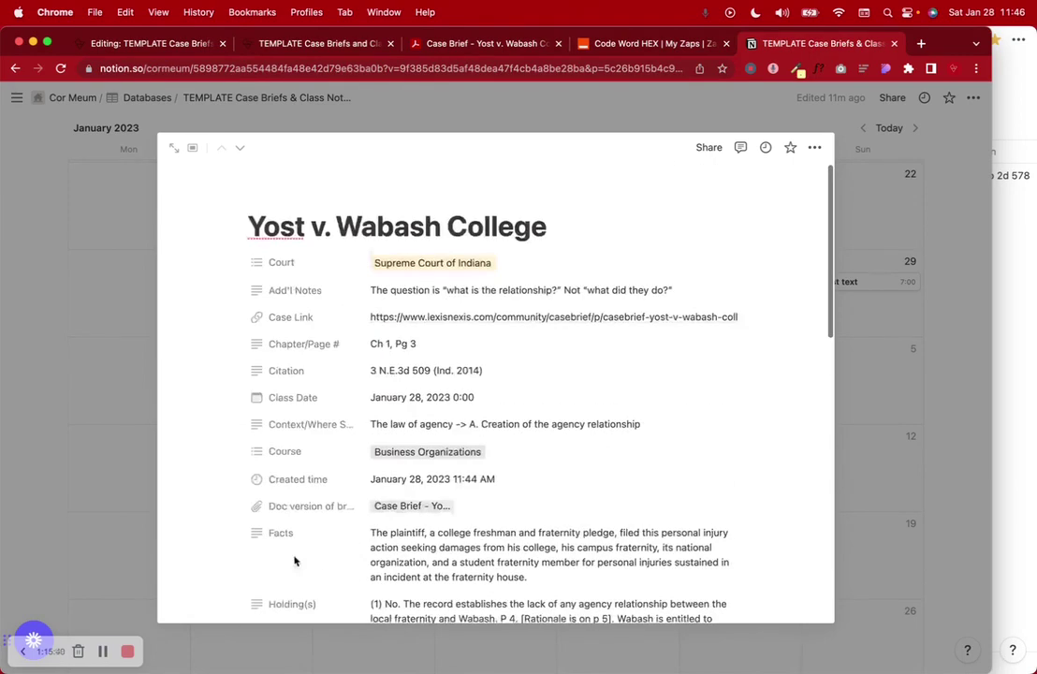
Step: Close the entry and view the case in the List, Gallery and Table views, ending on the Calendar view
click(110, 220)
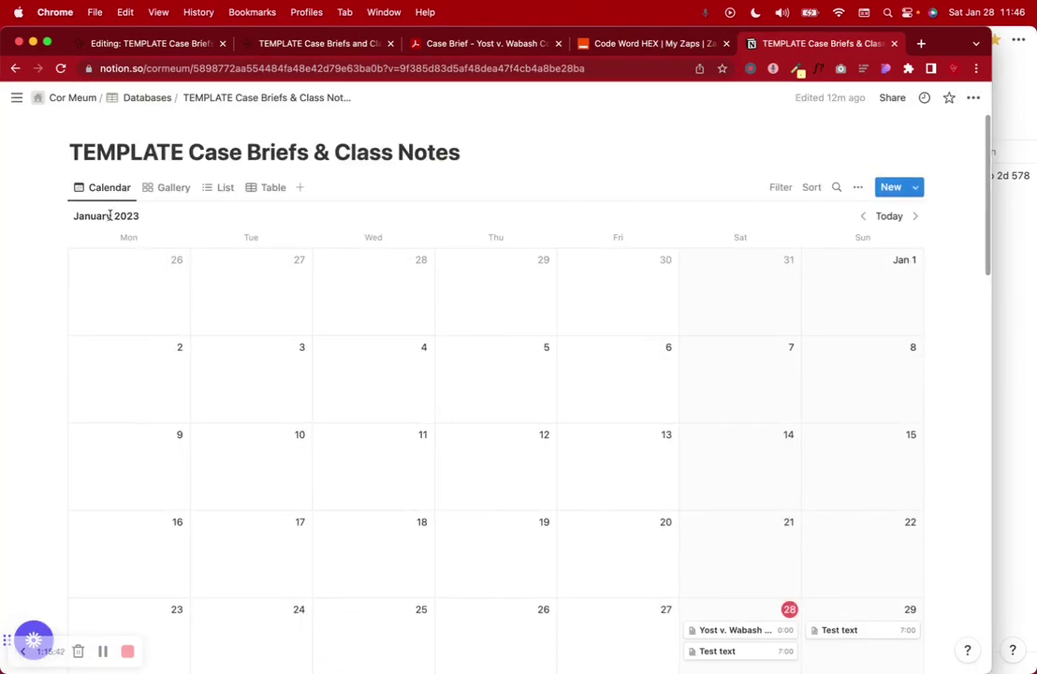
click(226, 187)
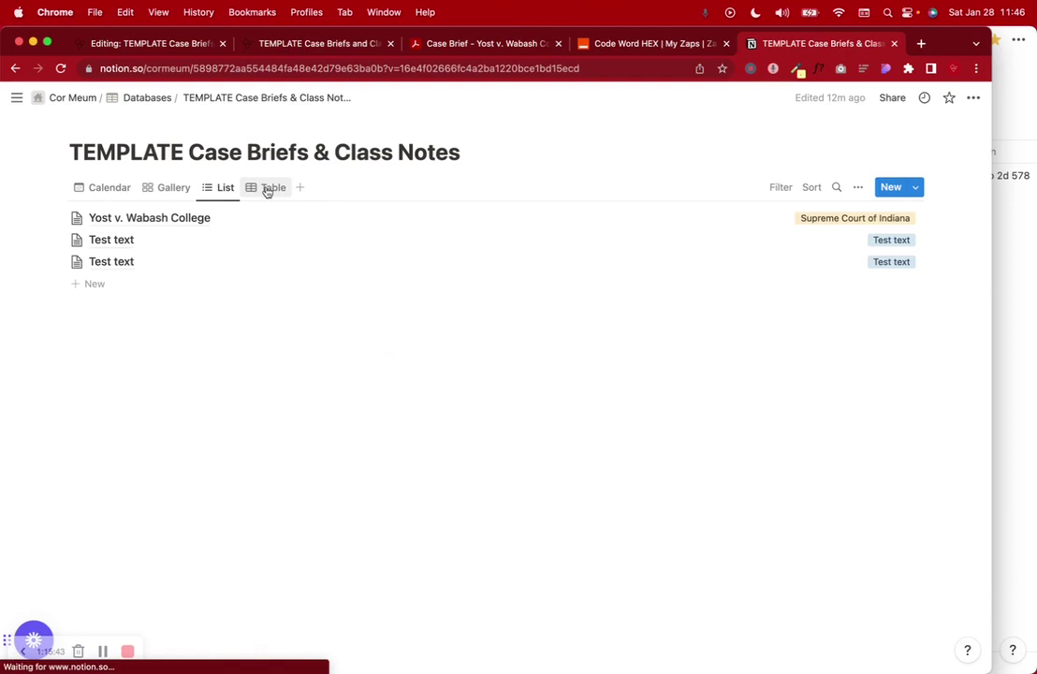
click(181, 219)
scroll(676, 394, down, 2)
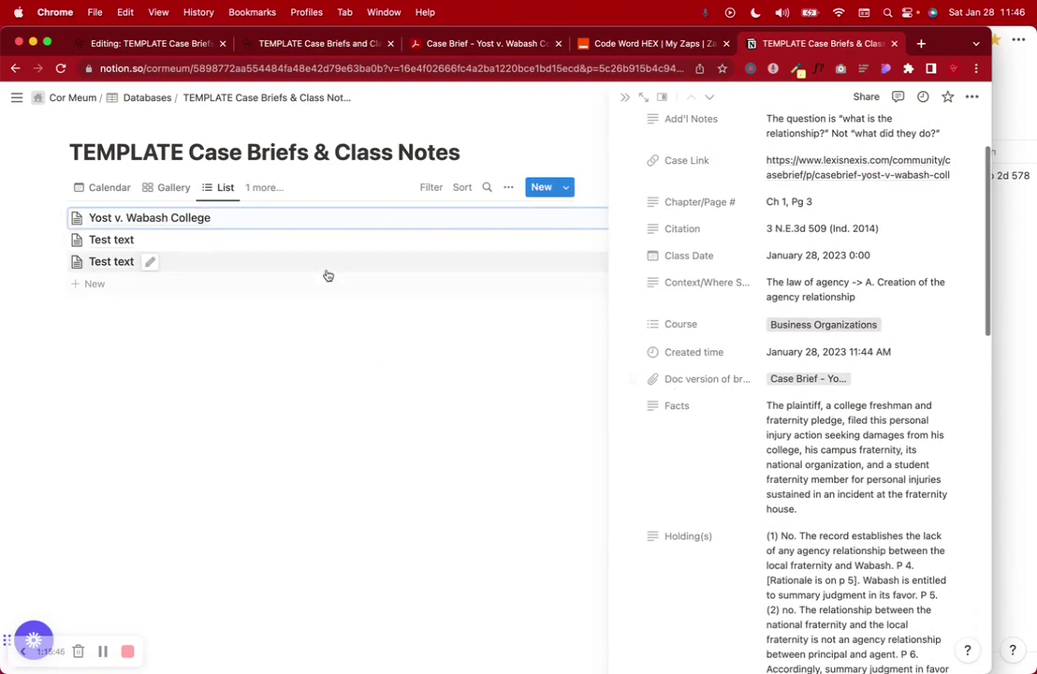
click(161, 189)
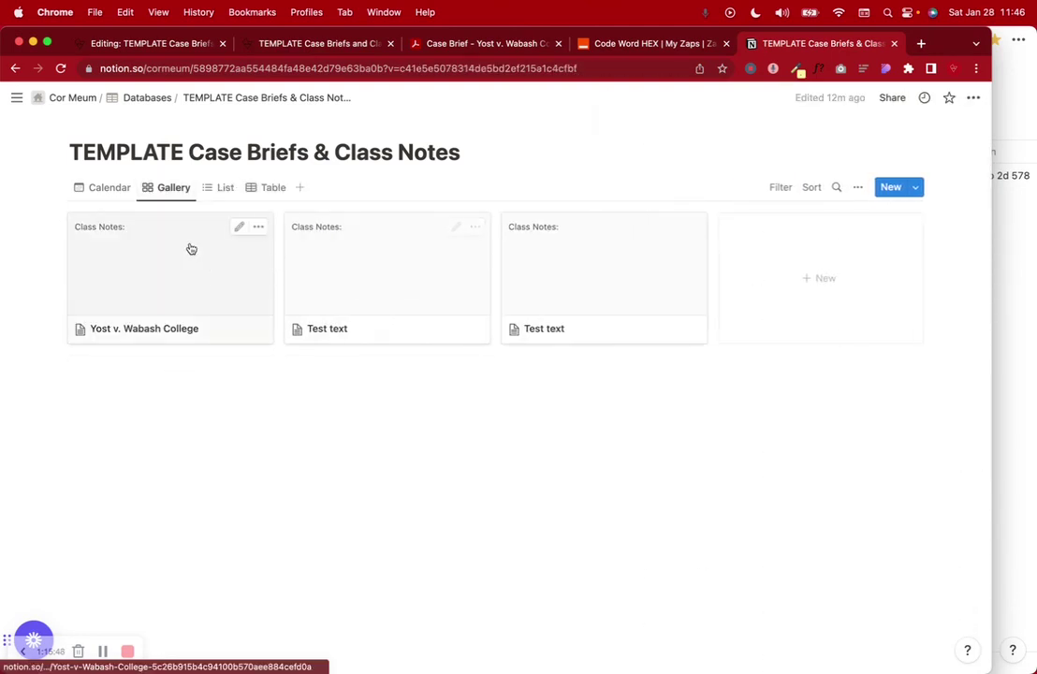
click(269, 187)
click(87, 187)
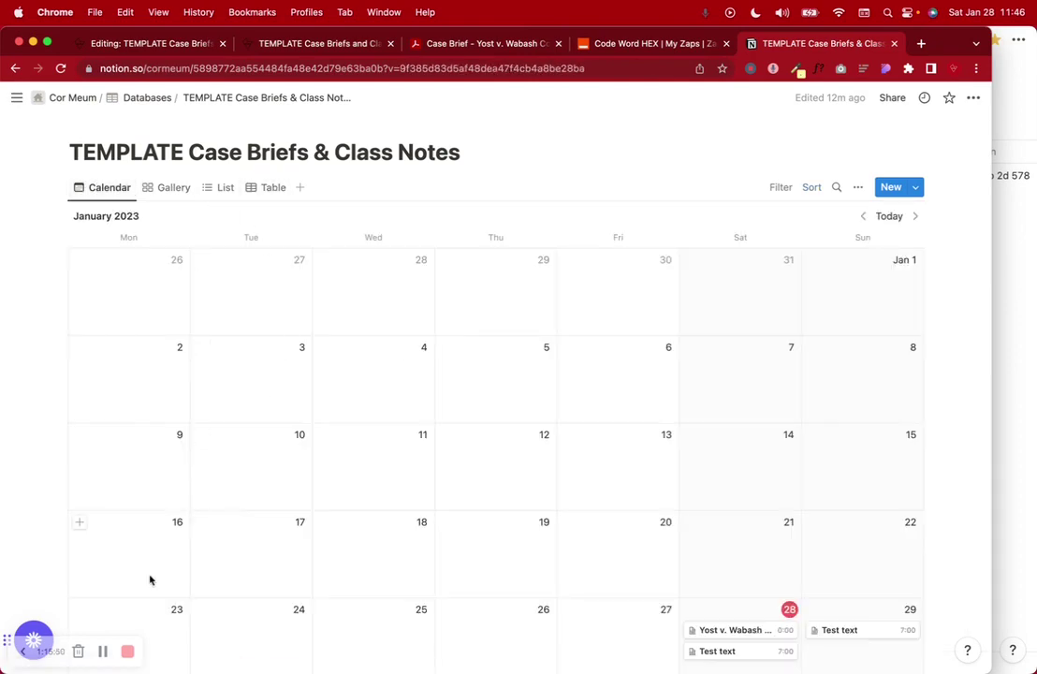
Step: Go back through the questionnaire to Case 1, answer Yes to briefing another case, and continue to Case 2
click(321, 41)
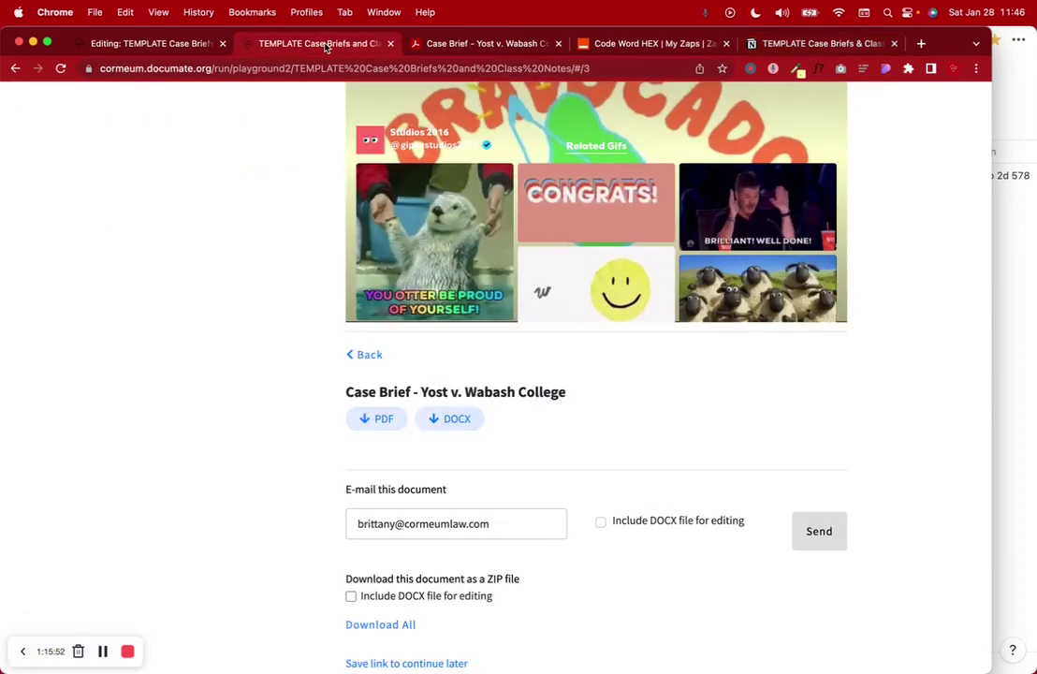
click(370, 356)
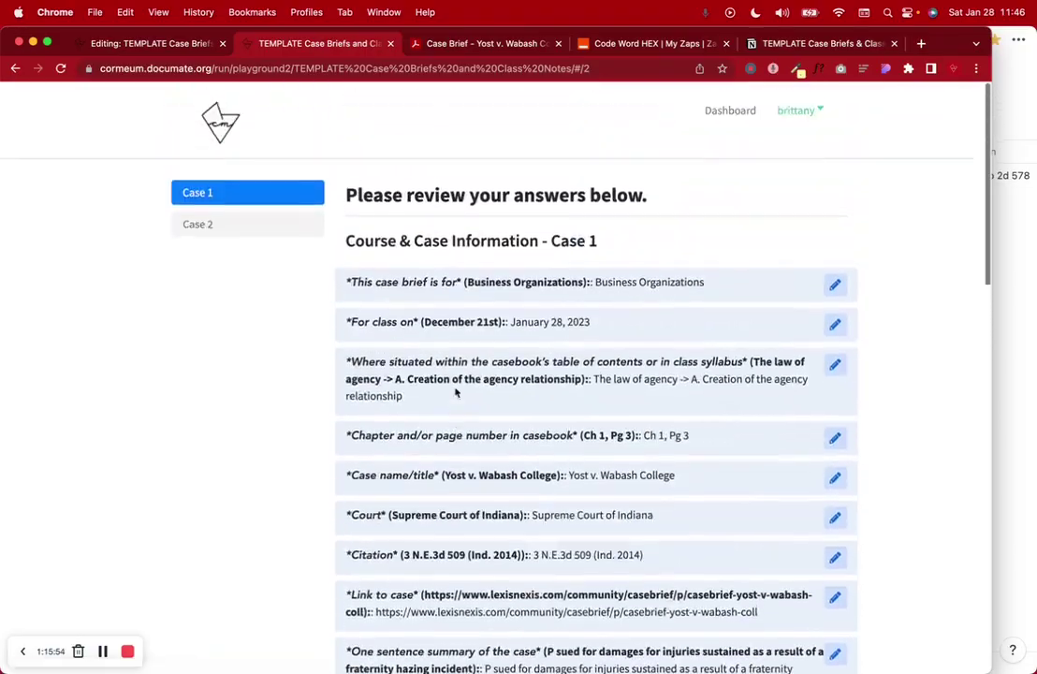
scroll(456, 393, down, 15)
click(833, 521)
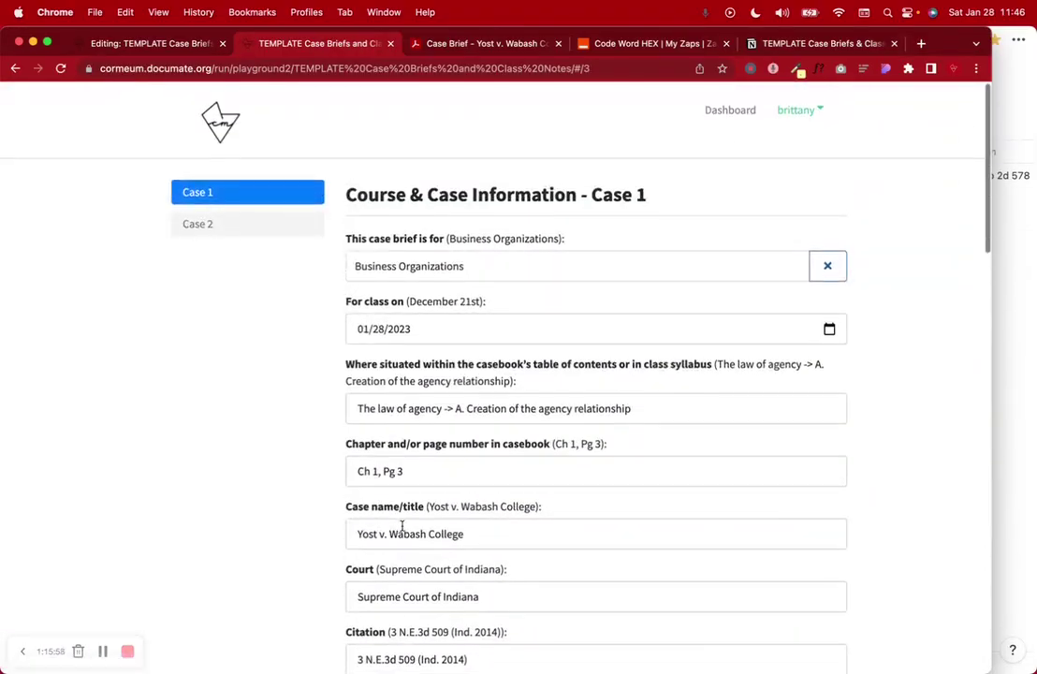
click(401, 485)
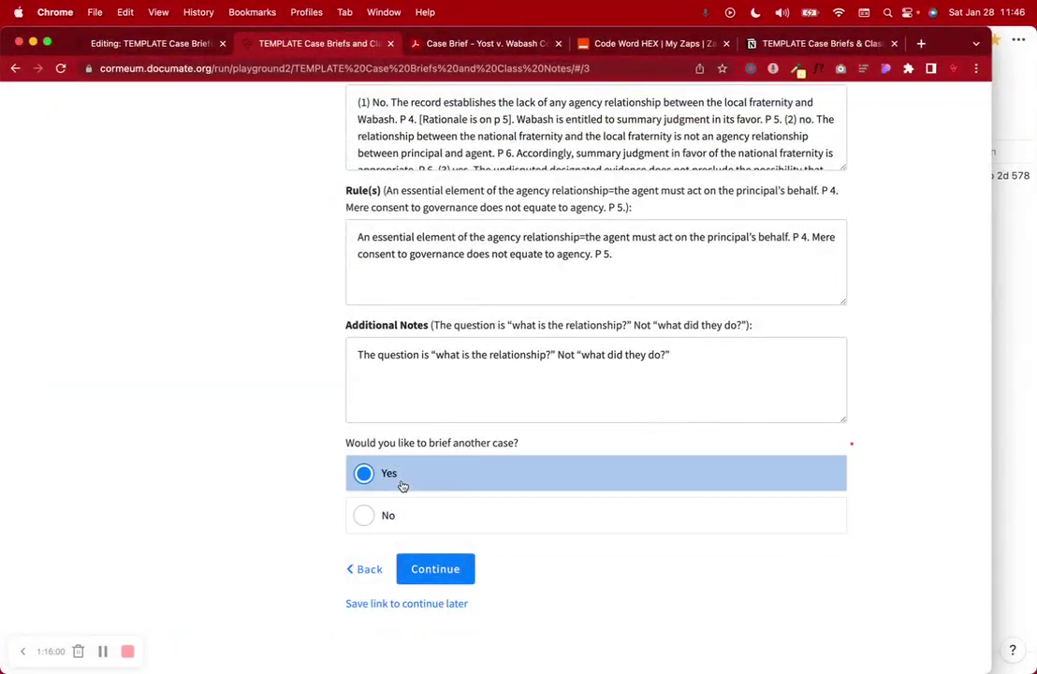
click(446, 574)
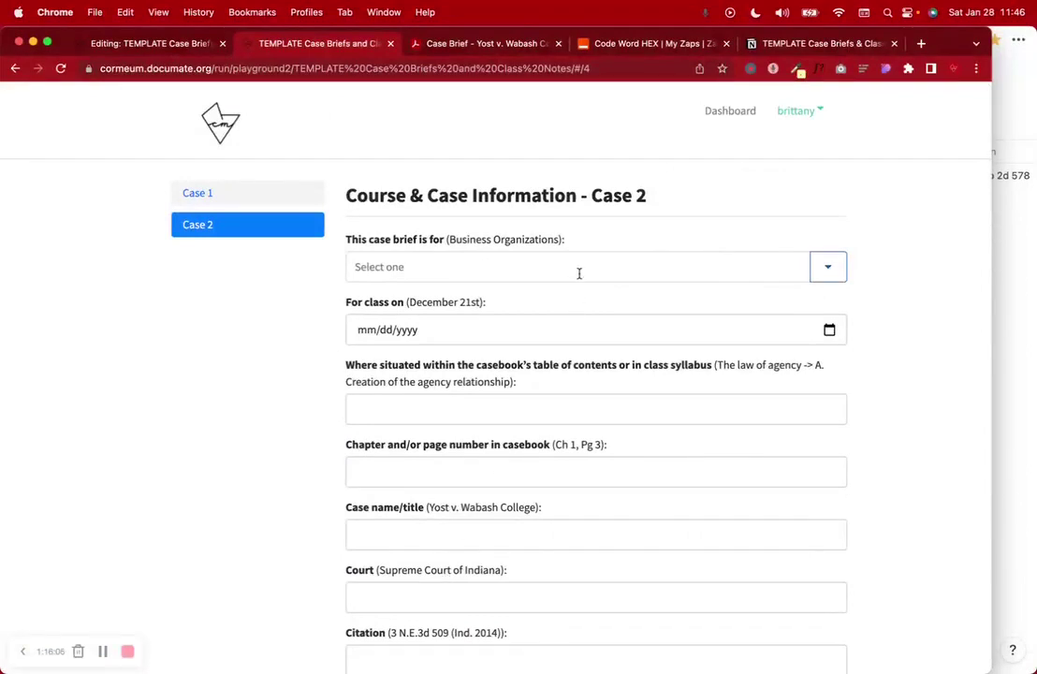
Step: Close the PDF case brief, open the Castillo v. Case Farms of Ohio, Inc. entry in the Notion app, and select its title
click(558, 44)
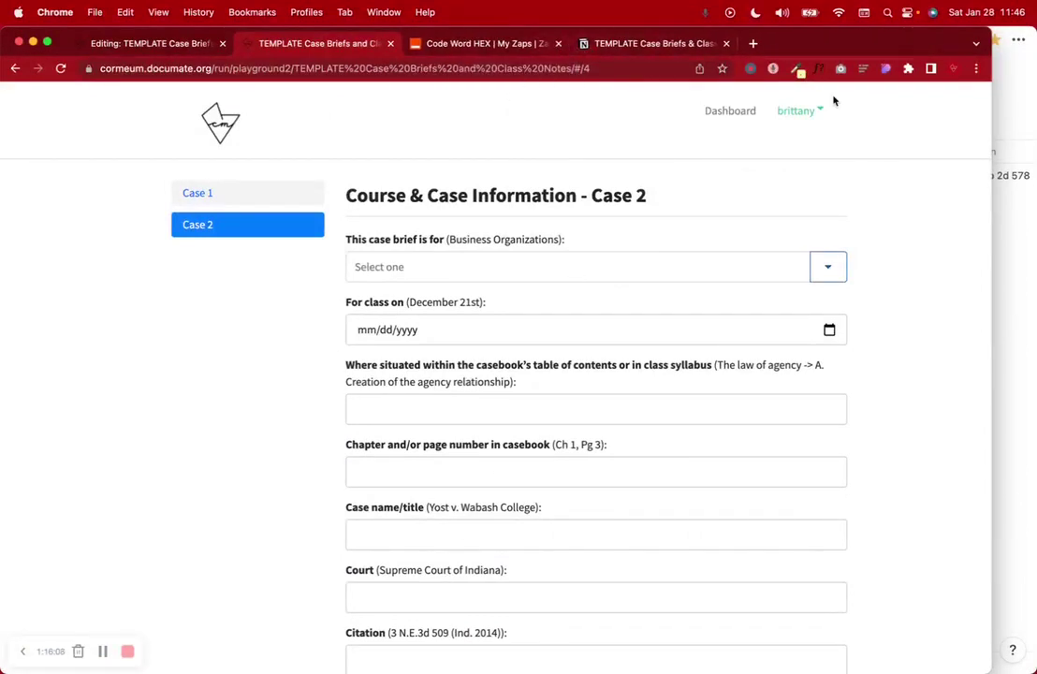
key(super+Tab)
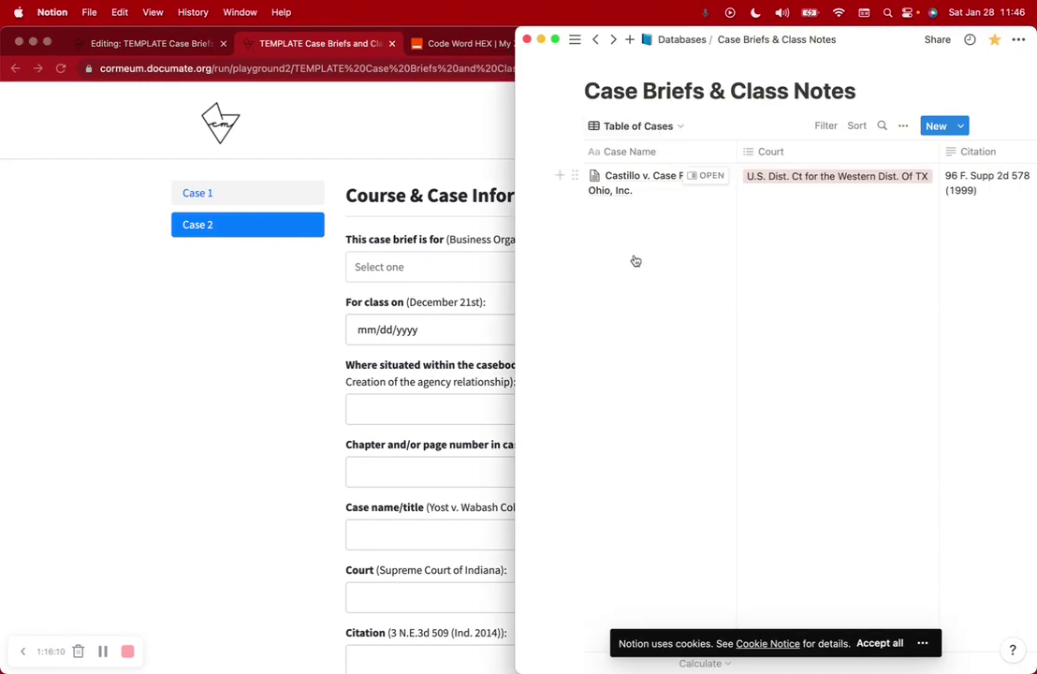
click(706, 177)
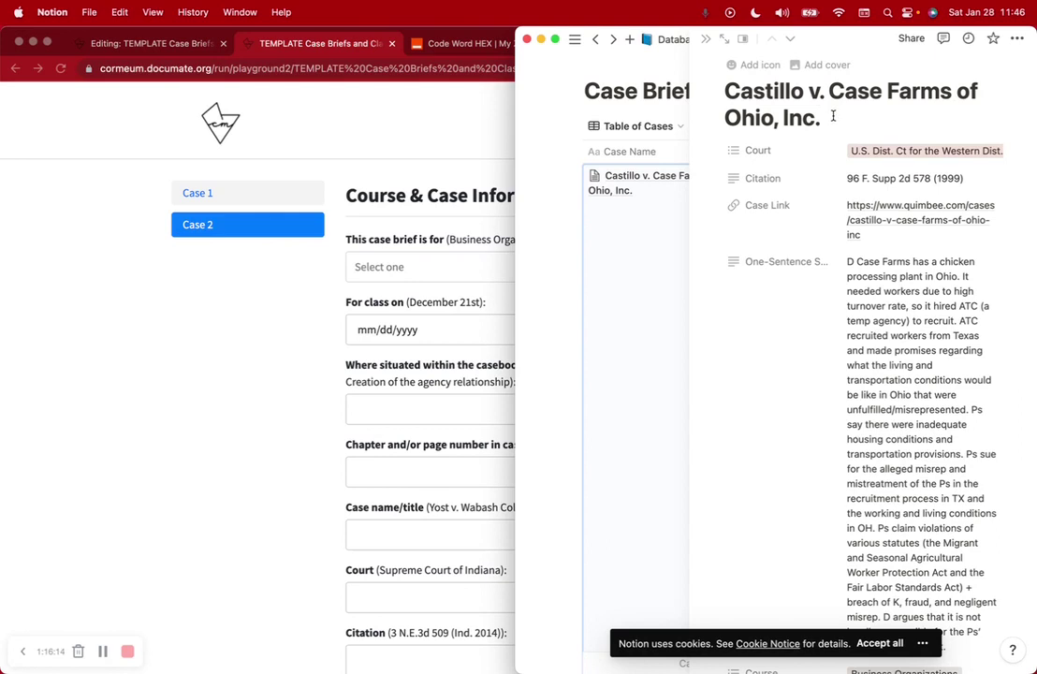
drag(833, 114, 725, 96)
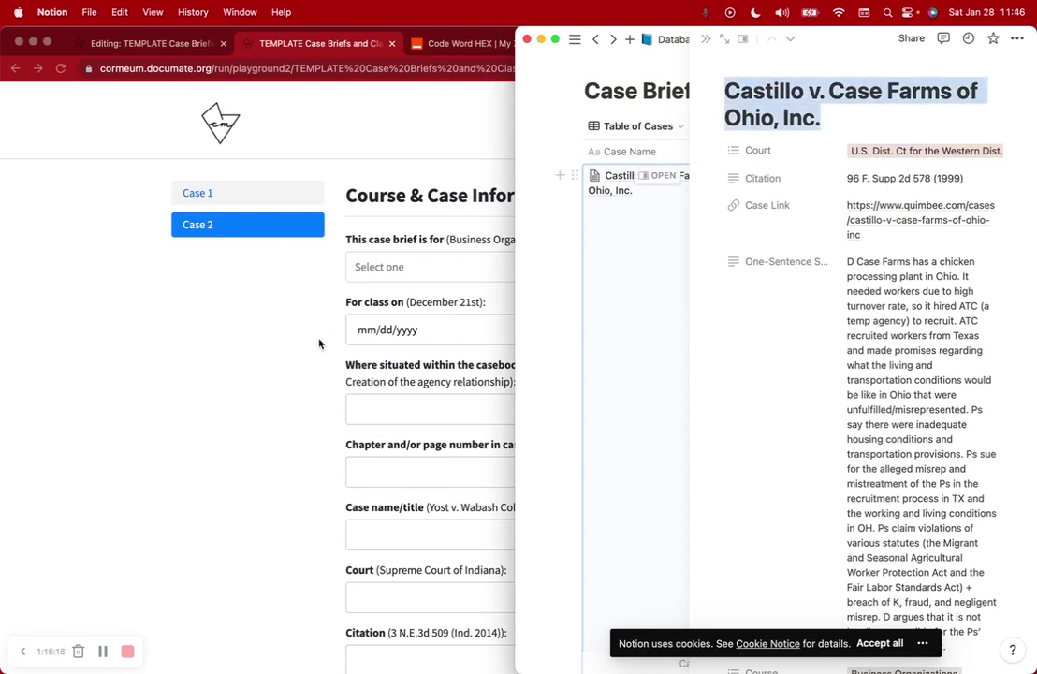
Step: Set Case 2's course to Business Organizations and its class date to 02/01/2023 in the questionnaire
click(291, 357)
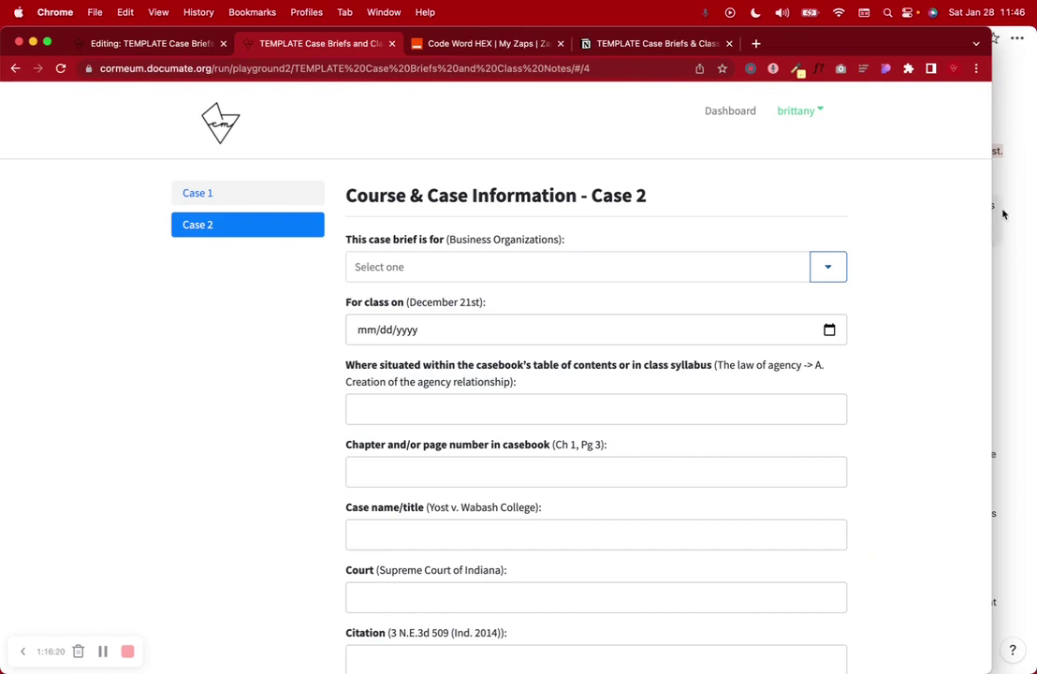
key(super+Tab)
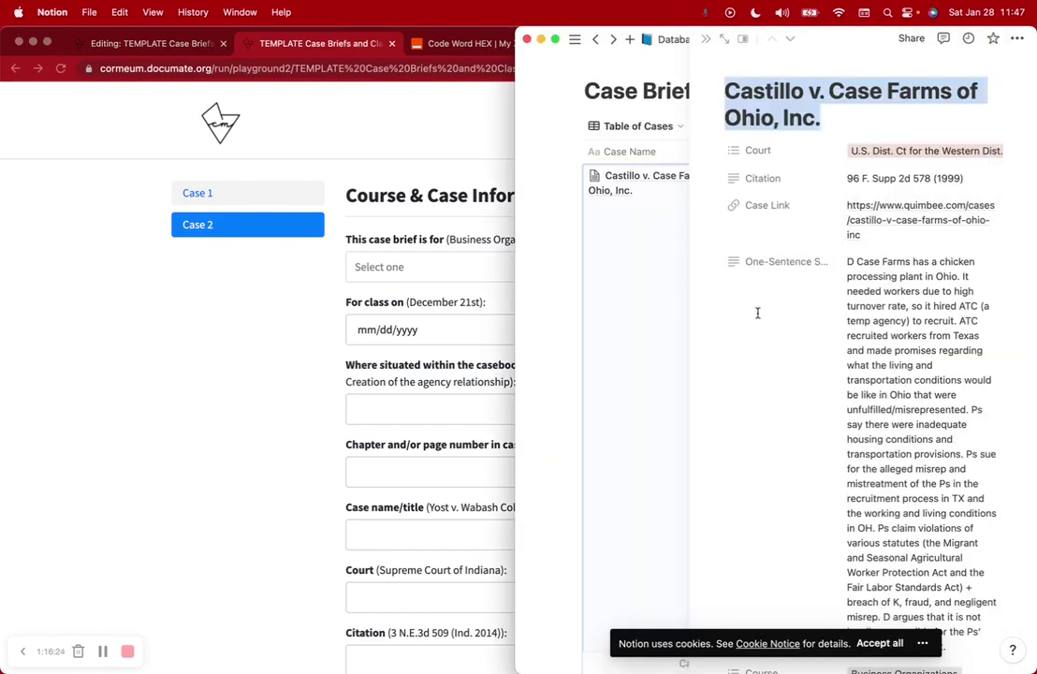
scroll(841, 335, down, 8)
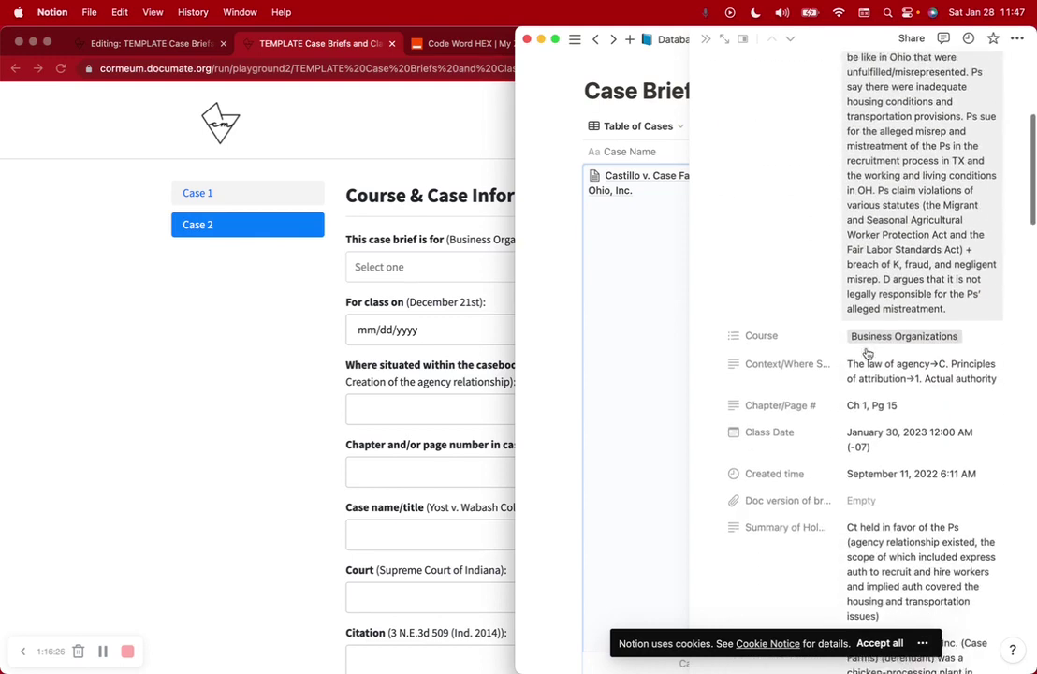
key(super+Tab)
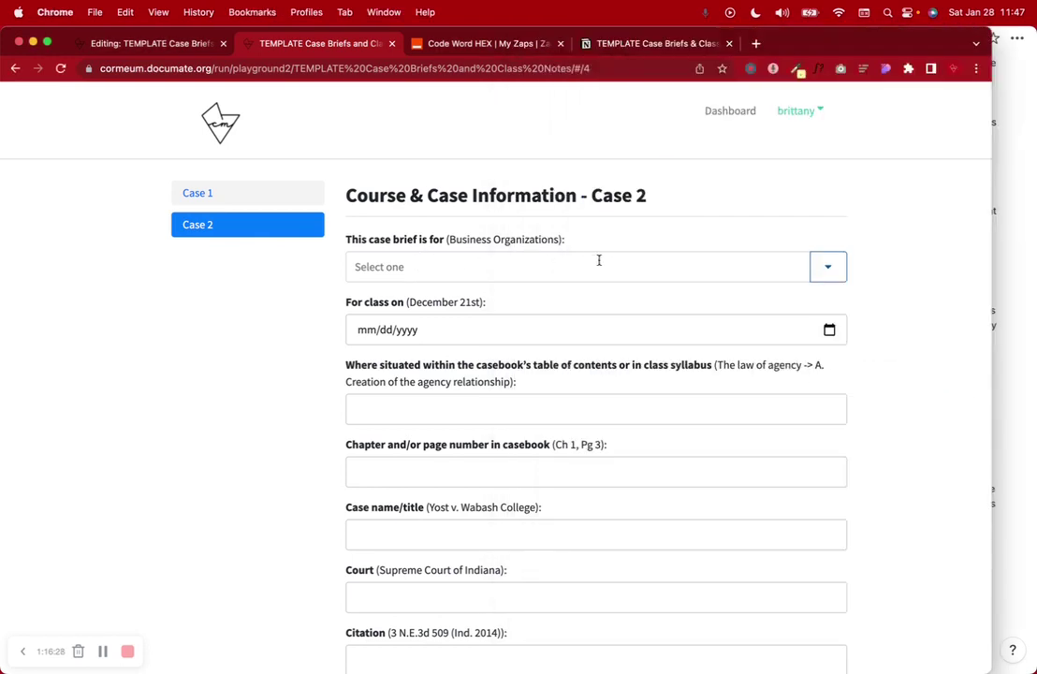
drag(537, 243, 447, 242)
key(super+c)
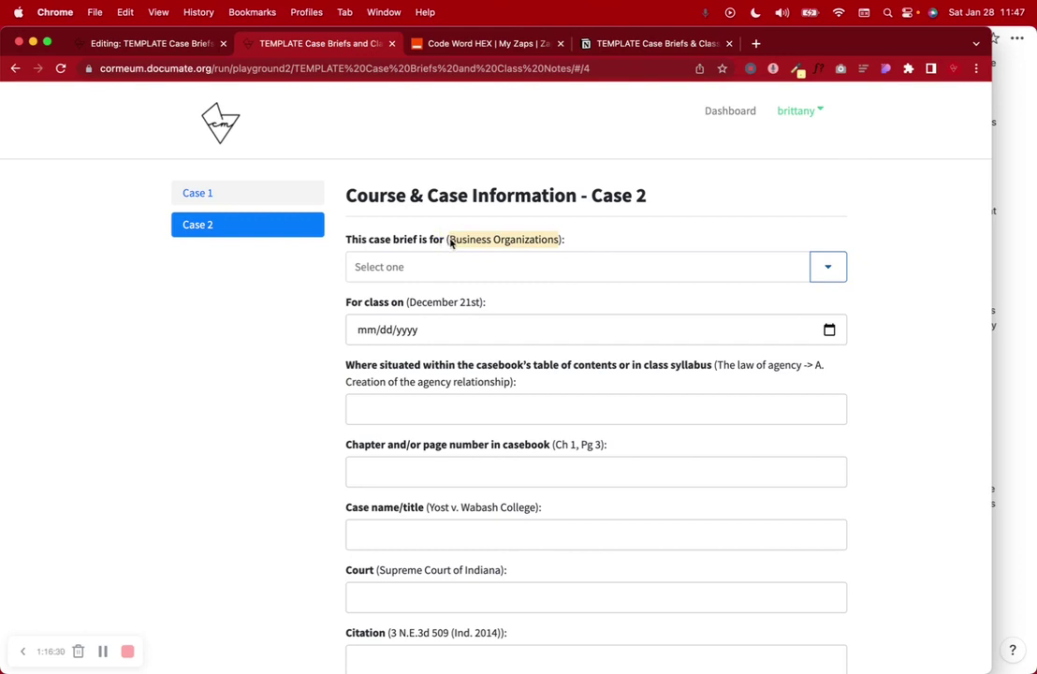
click(417, 275)
key(super+v)
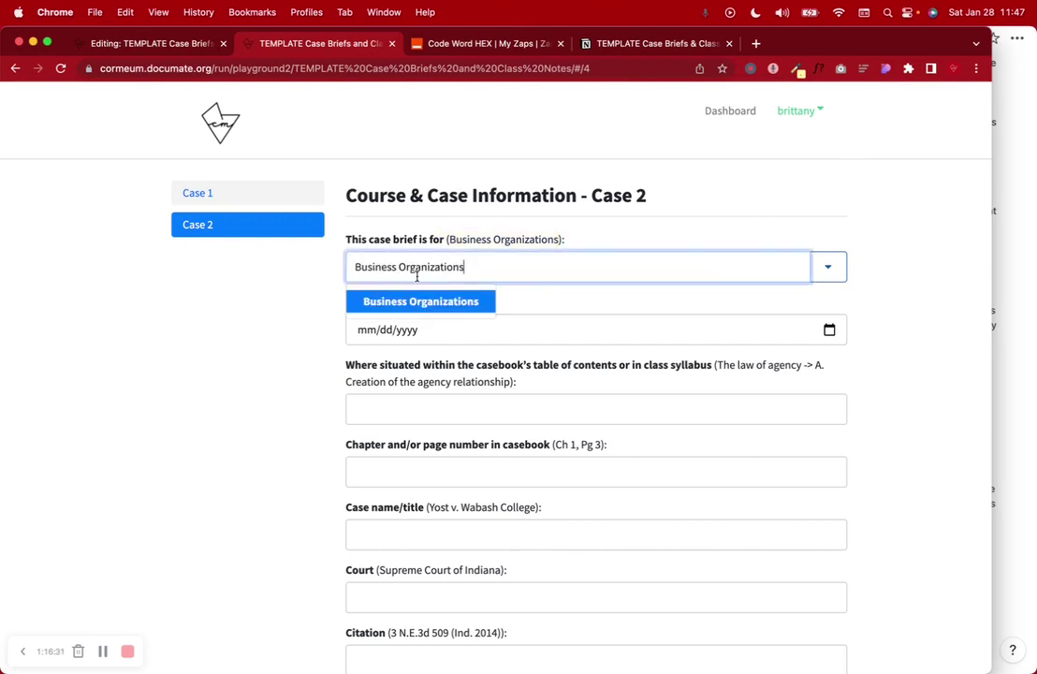
click(486, 303)
click(459, 329)
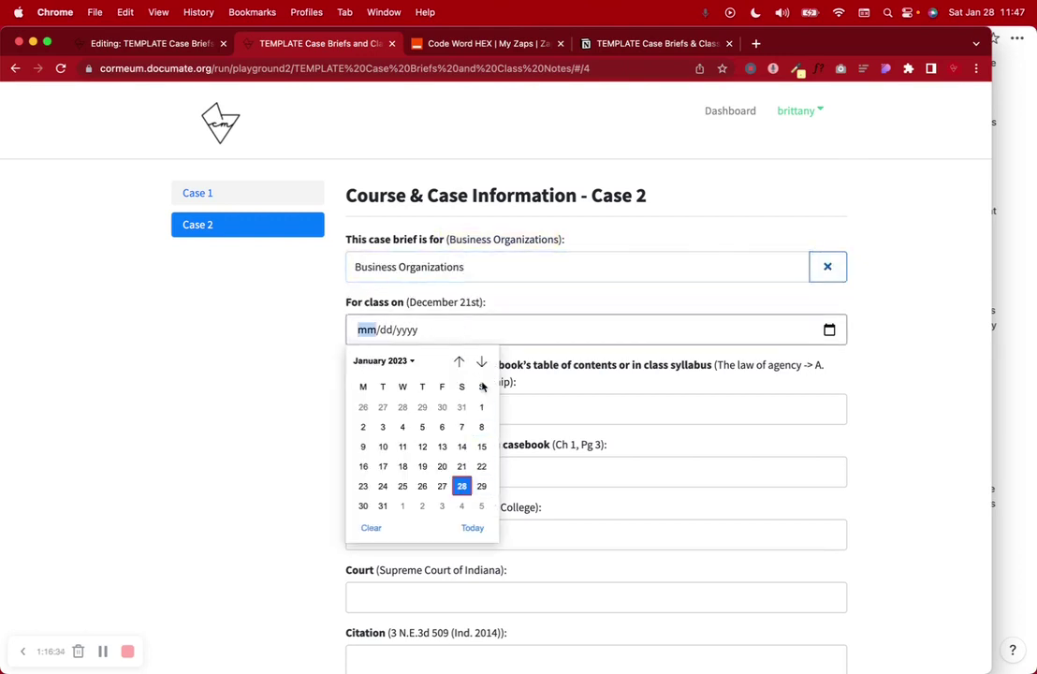
click(403, 505)
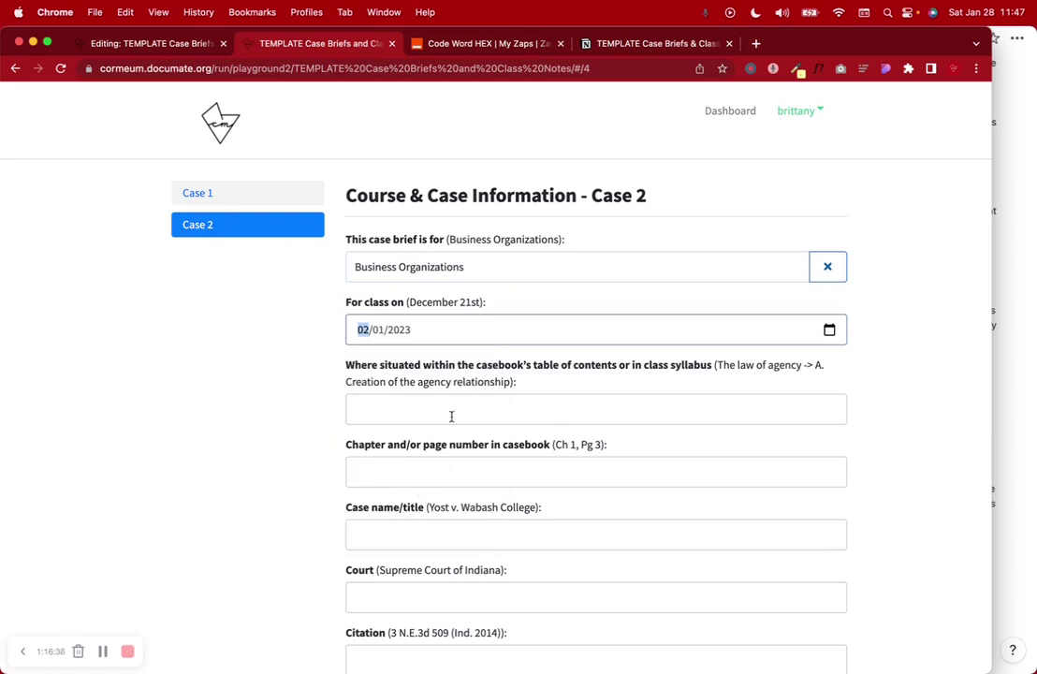
Step: Copy the Notion entry's context, "The law of agency→C. Principles of attribution→1. Actual authority", into the questionnaire's casebook placement field
scroll(451, 416, down, 2)
key(super+Tab)
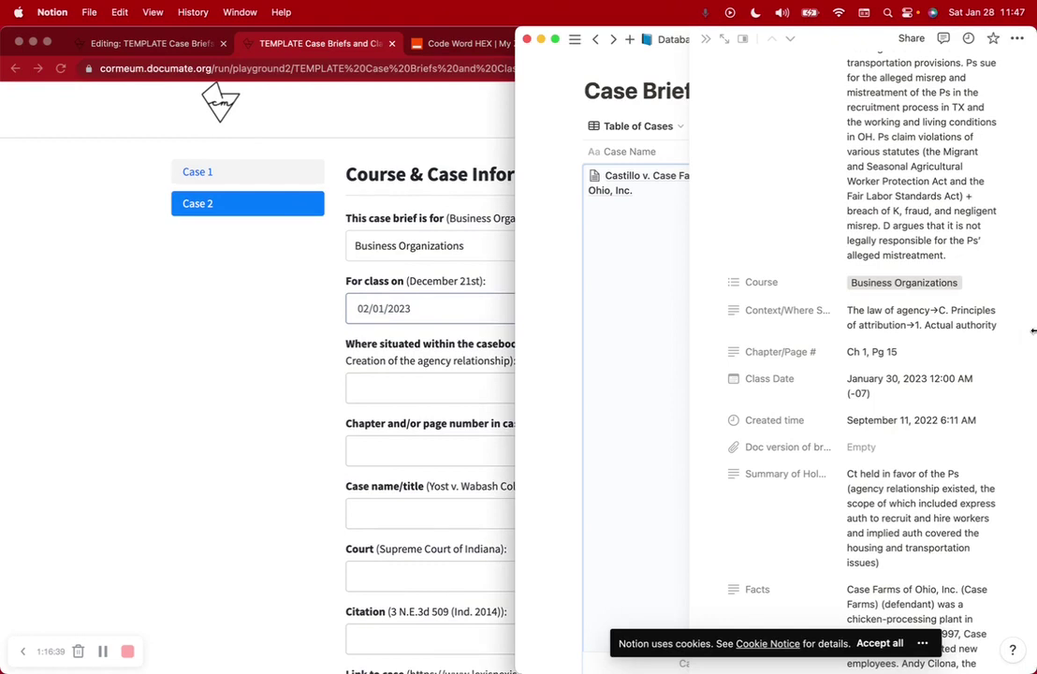
click(887, 315)
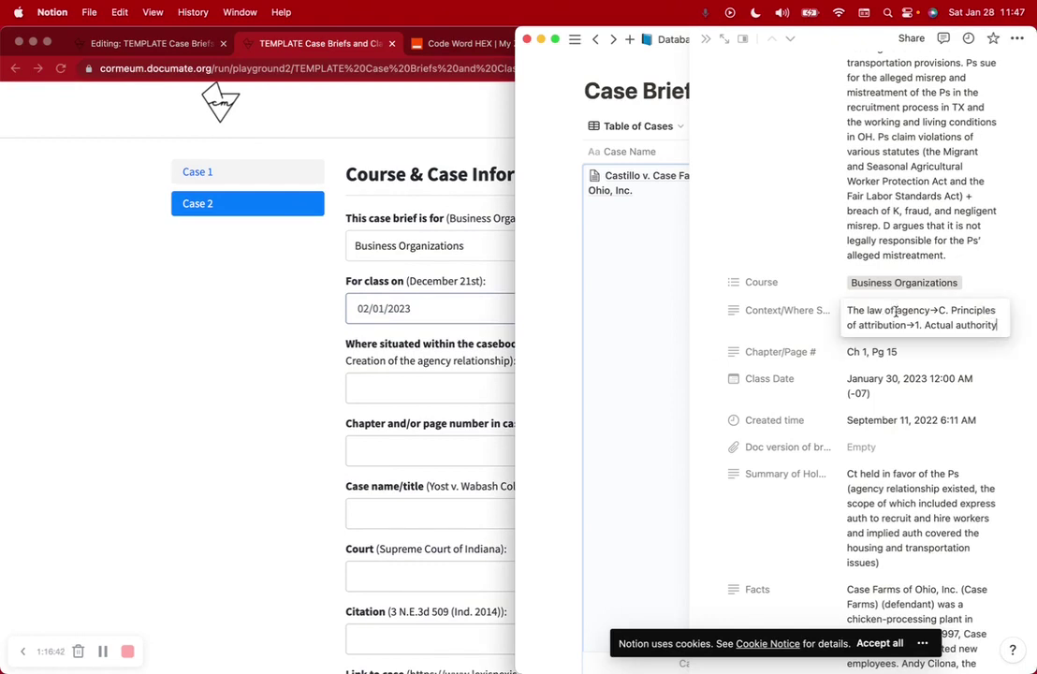
key(super+a)
key(super+c)
key(super+Tab)
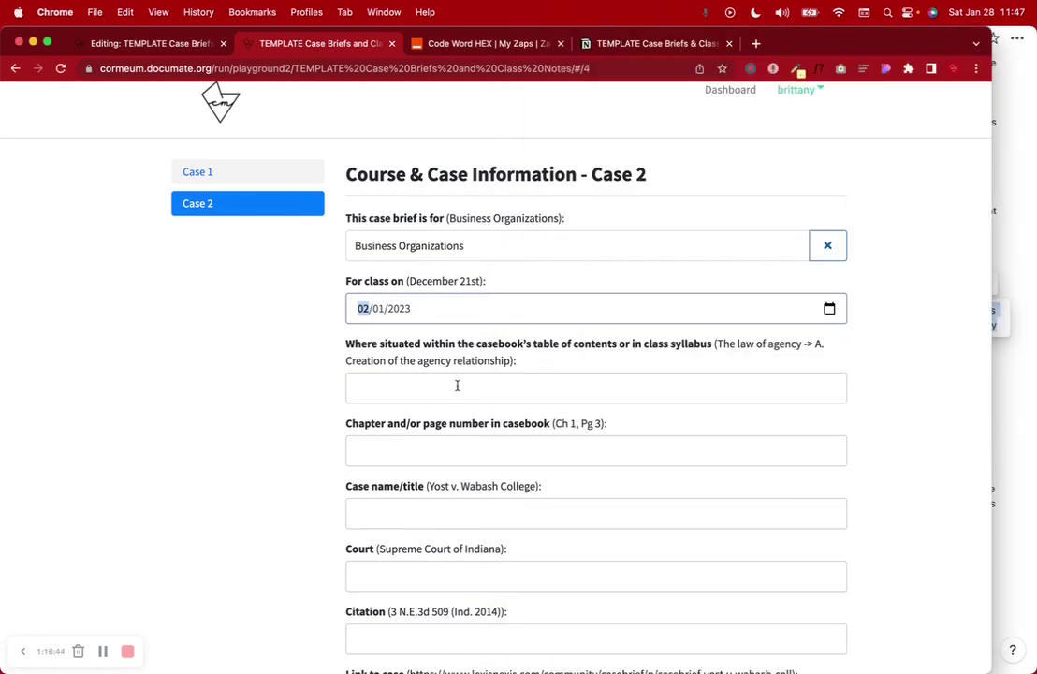
click(449, 387)
key(super+v)
Step: Copy the chapter and page reference "Ch 1, Pg 15" from the Notion entry into the questionnaire's chapter/page number field
click(449, 456)
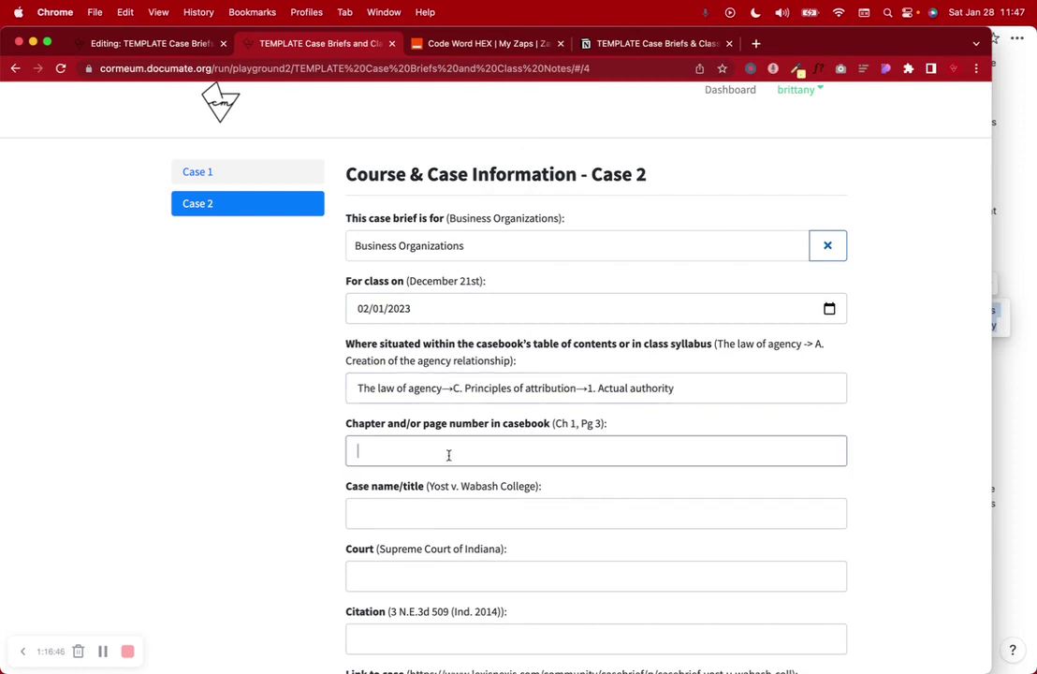
click(1028, 400)
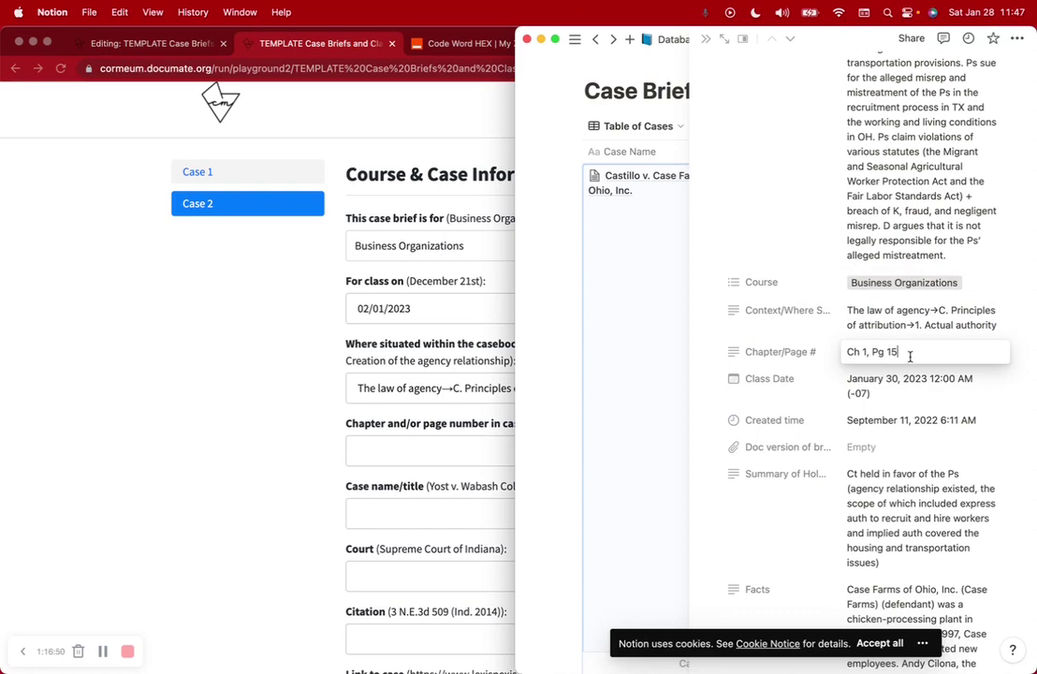
key(super+a)
key(super+c)
click(467, 462)
key(super+v)
scroll(466, 488, down, 1)
Step: Copy the entry title "Castillo v. Case Farms of Ohio, Inc." from Notion into the questionnaire's case name field
click(454, 474)
click(1024, 433)
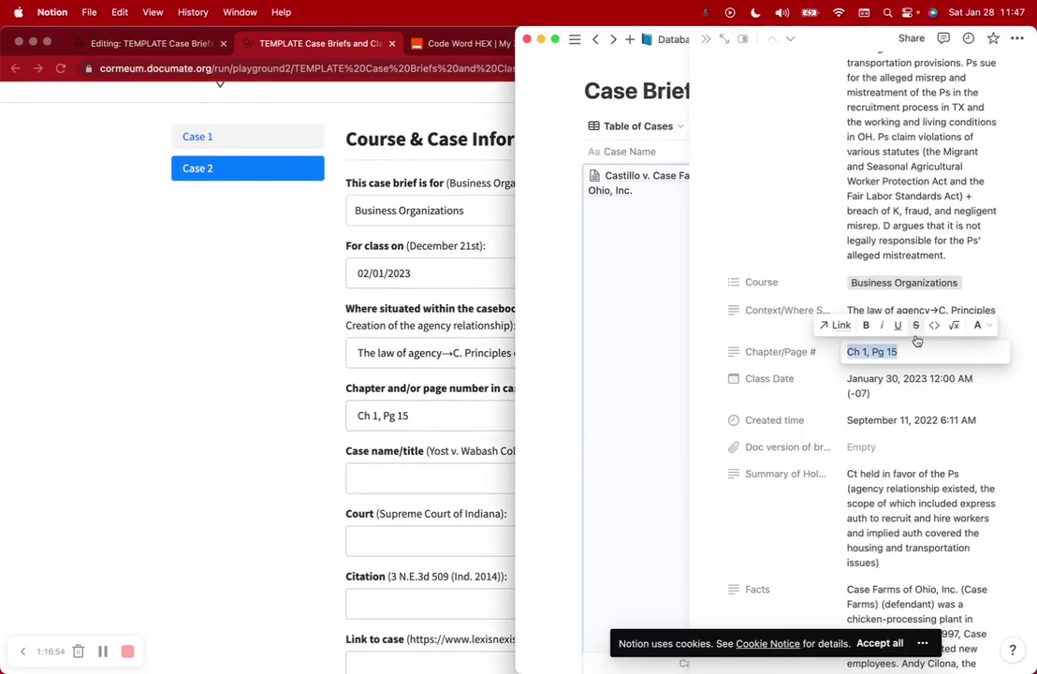
scroll(873, 185, up, 5)
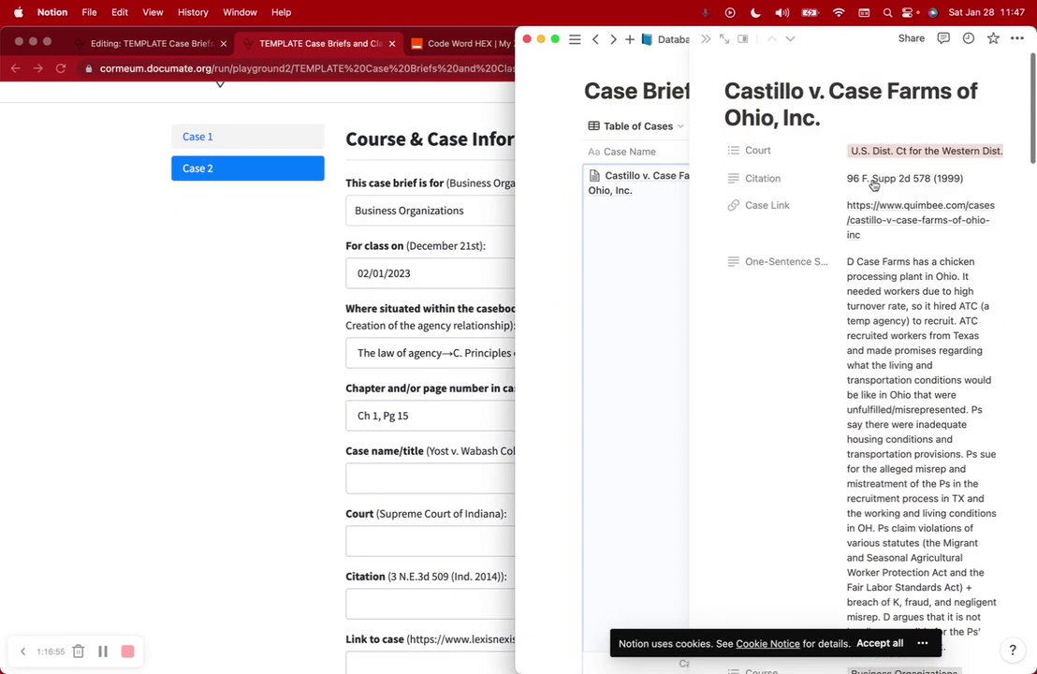
triple_click(850, 122)
click(395, 474)
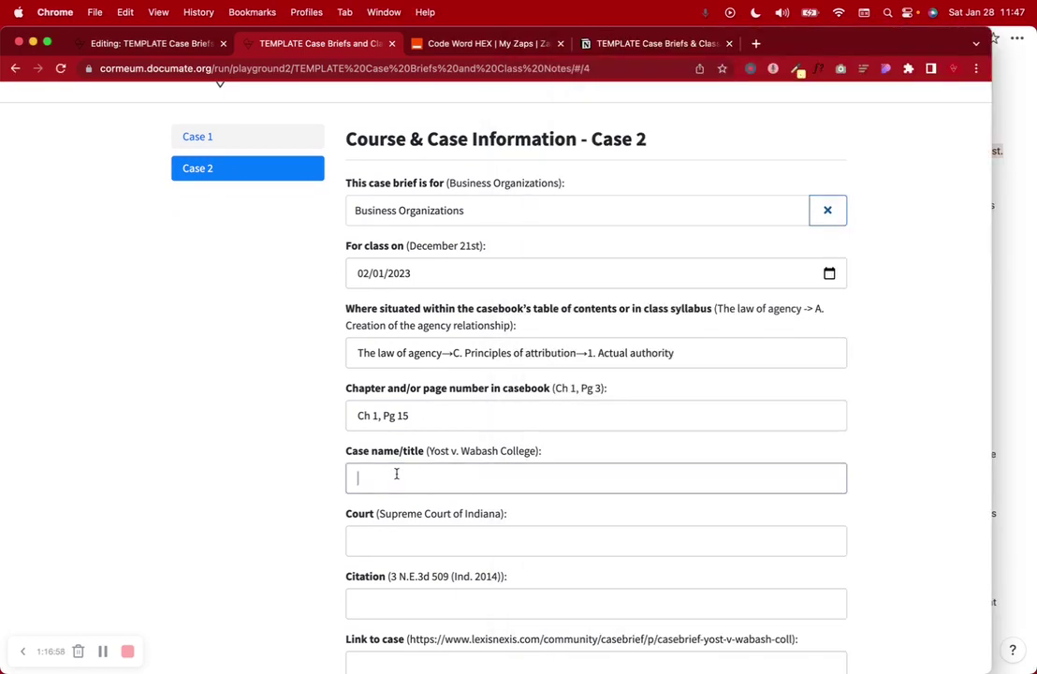
key(Tab)
Step: Copy the court option "U.S. Dist. Ct for the Western Dist. Of TX" from Notion's Court property settings into the questionnaire's Court field
scroll(431, 530, down, 3)
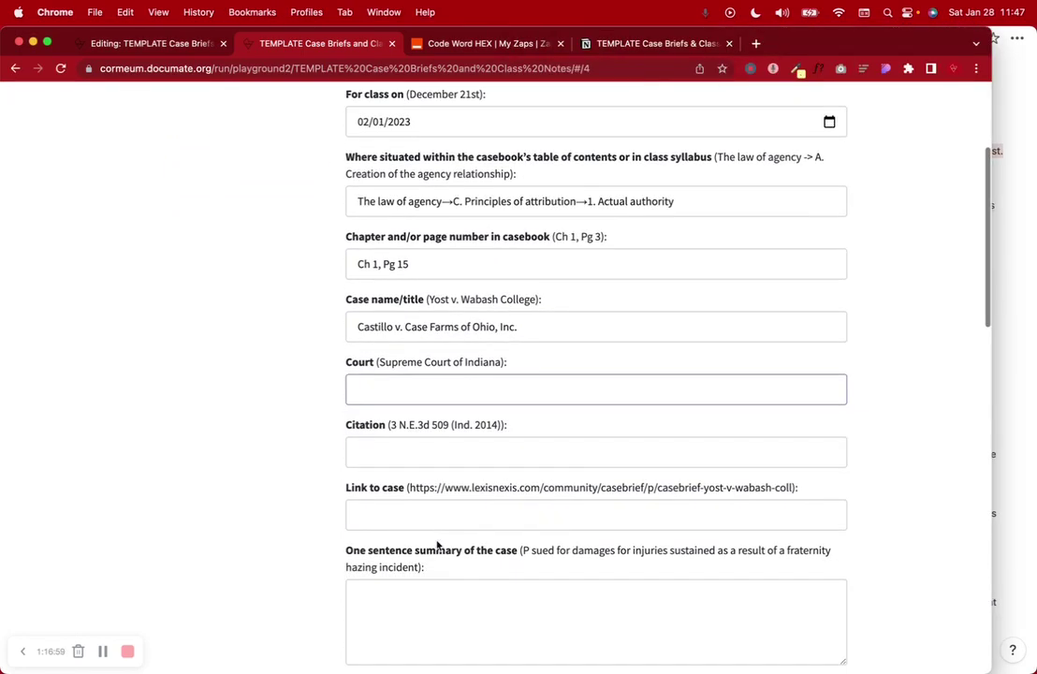
click(1033, 377)
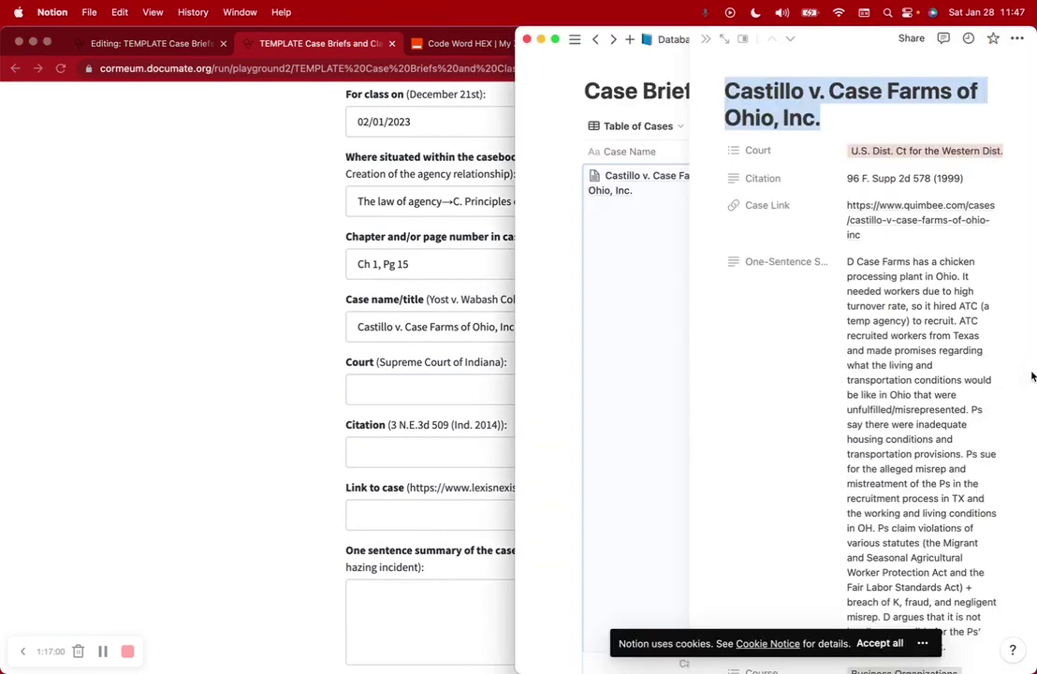
click(899, 150)
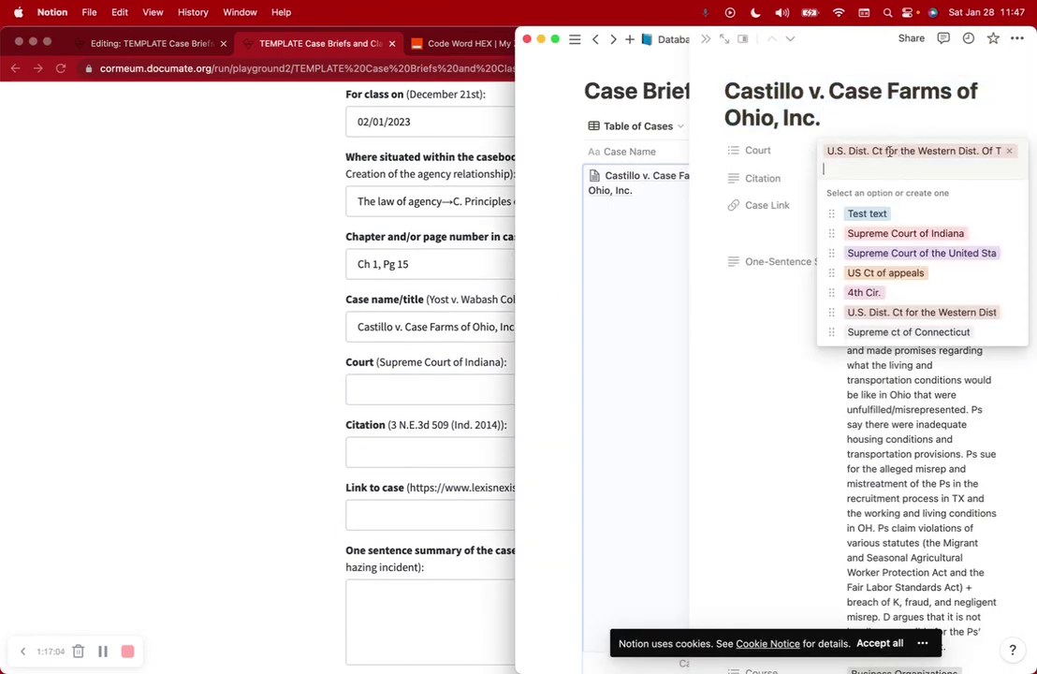
click(764, 151)
click(740, 151)
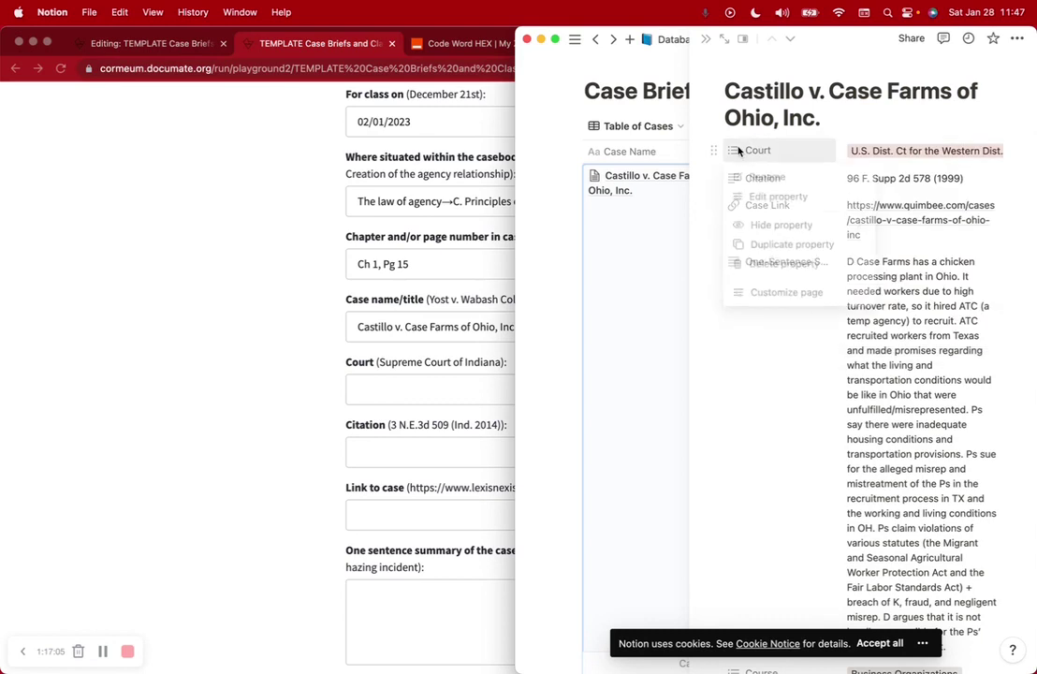
click(765, 199)
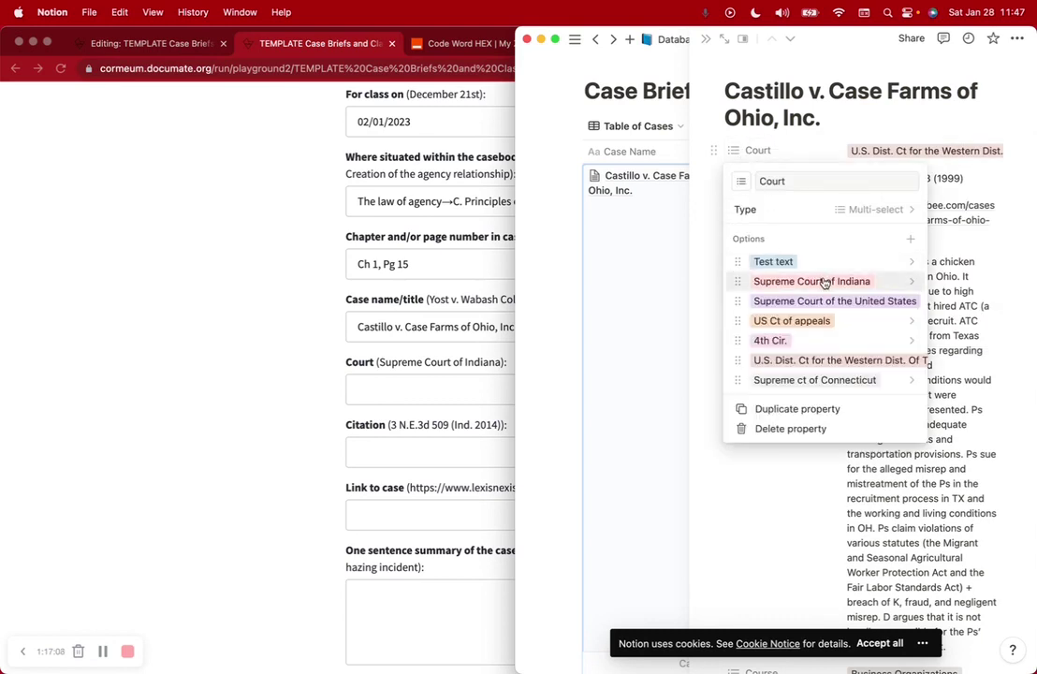
click(817, 363)
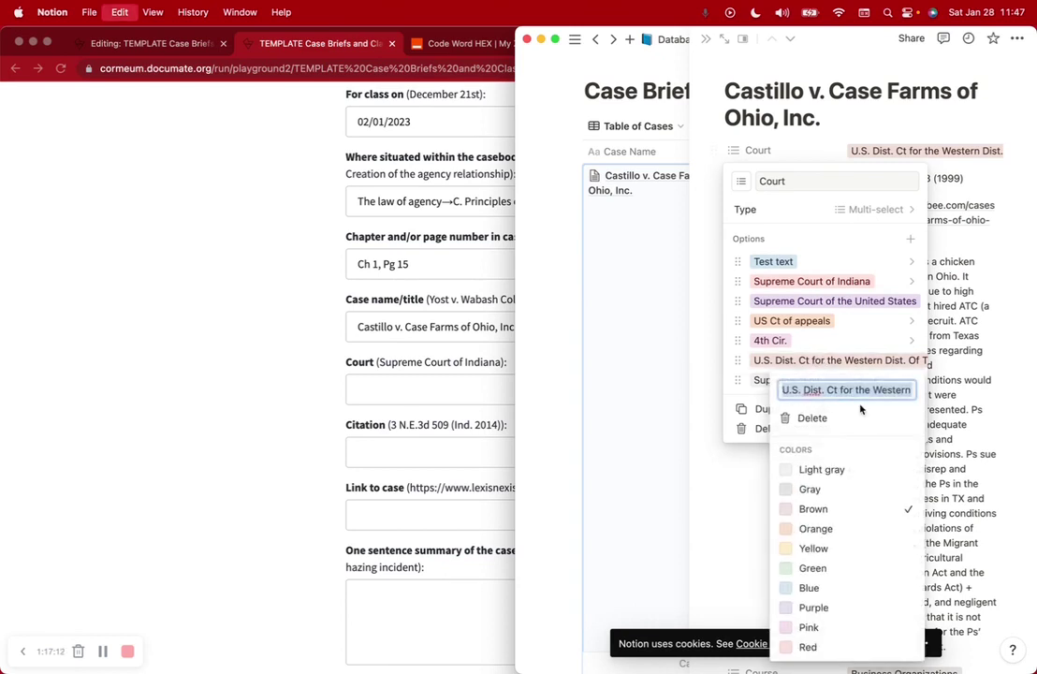
click(385, 375)
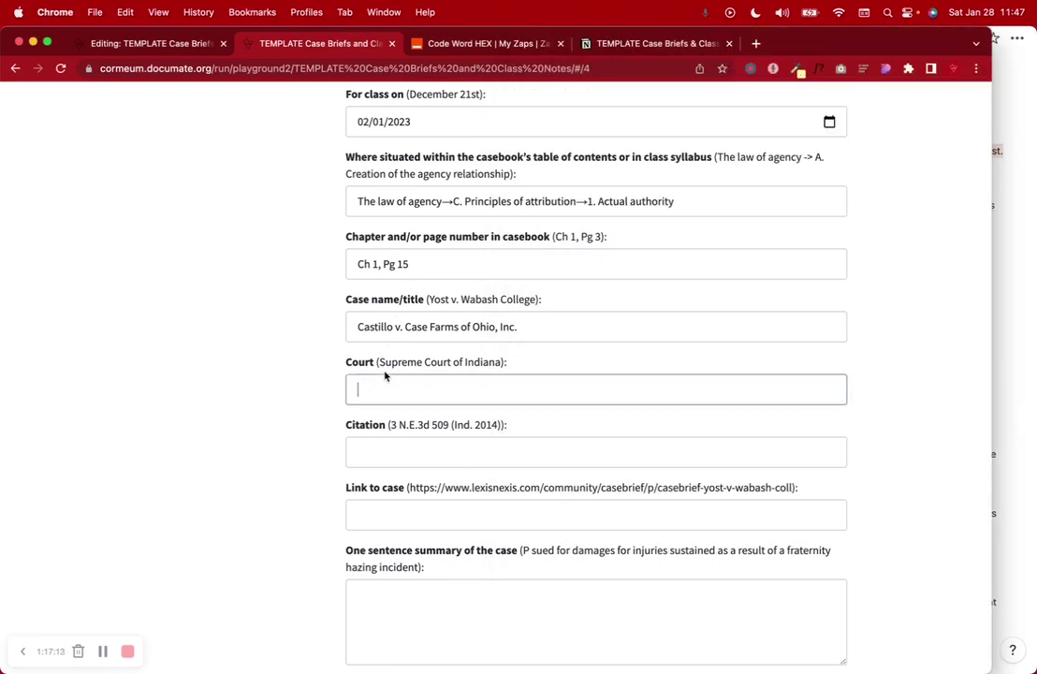
Step: Close the Court property settings in Notion and copy the citation "96 F. Supp 2d 578 (1999)" into the questionnaire's Citation field
click(427, 452)
click(1028, 315)
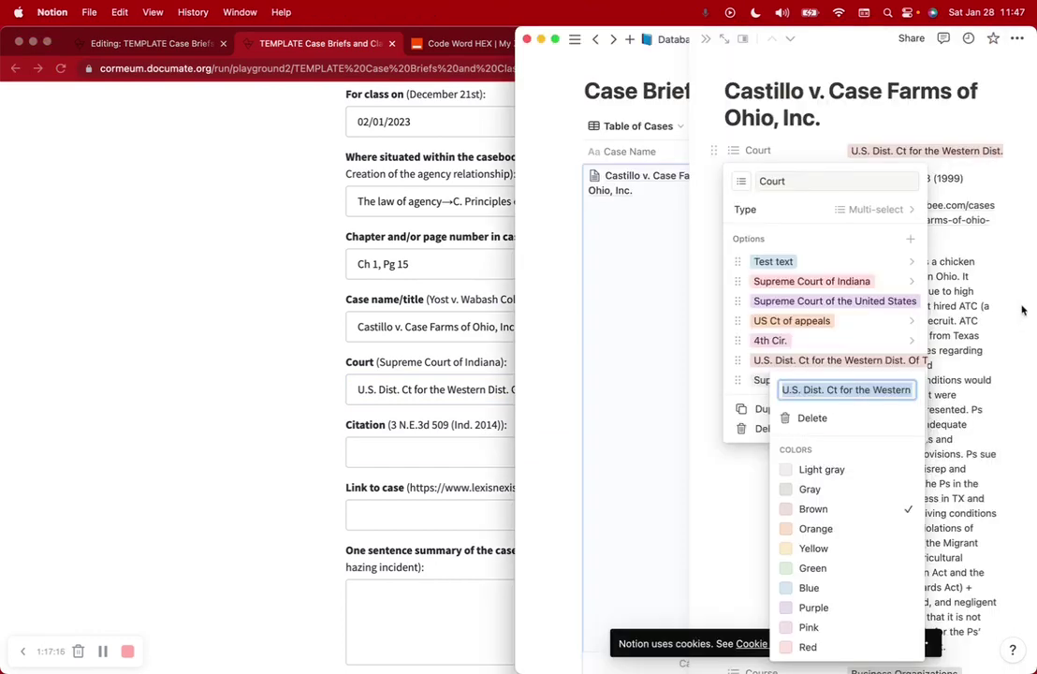
key(Escape)
key(Escape)
click(927, 178)
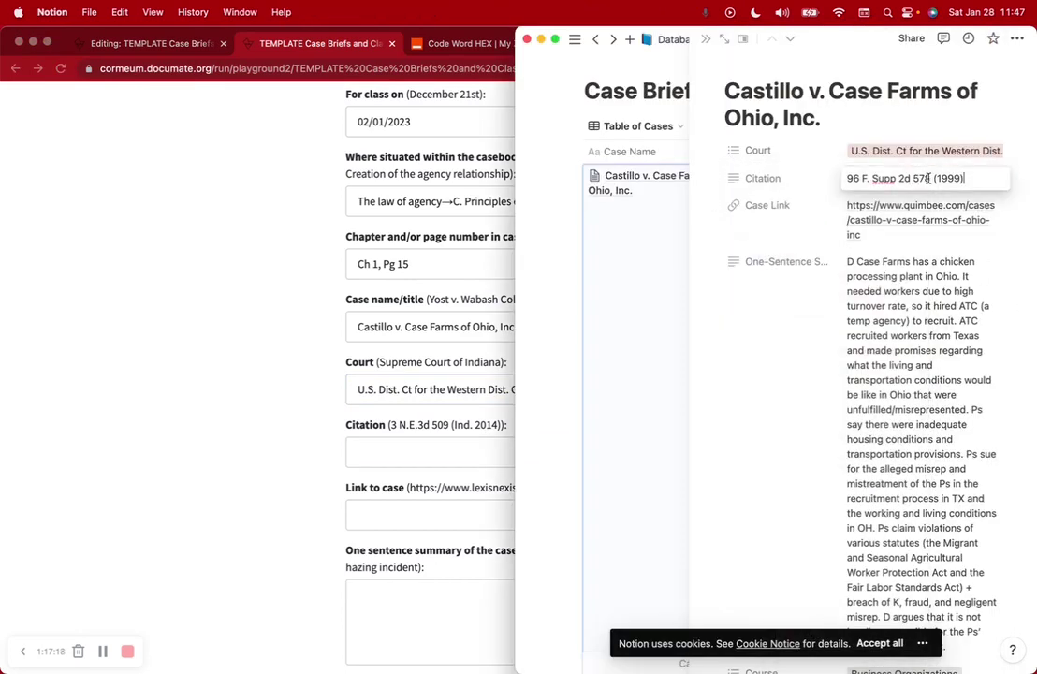
key(super+a)
click(449, 453)
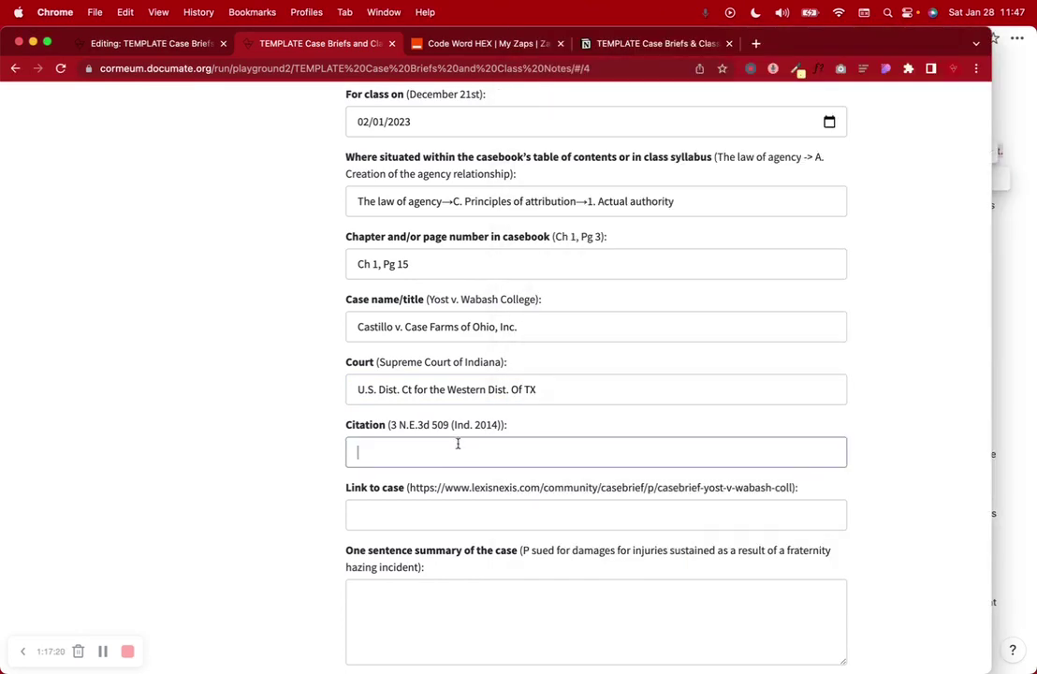
scroll(457, 443, down, 3)
click(470, 361)
click(1033, 315)
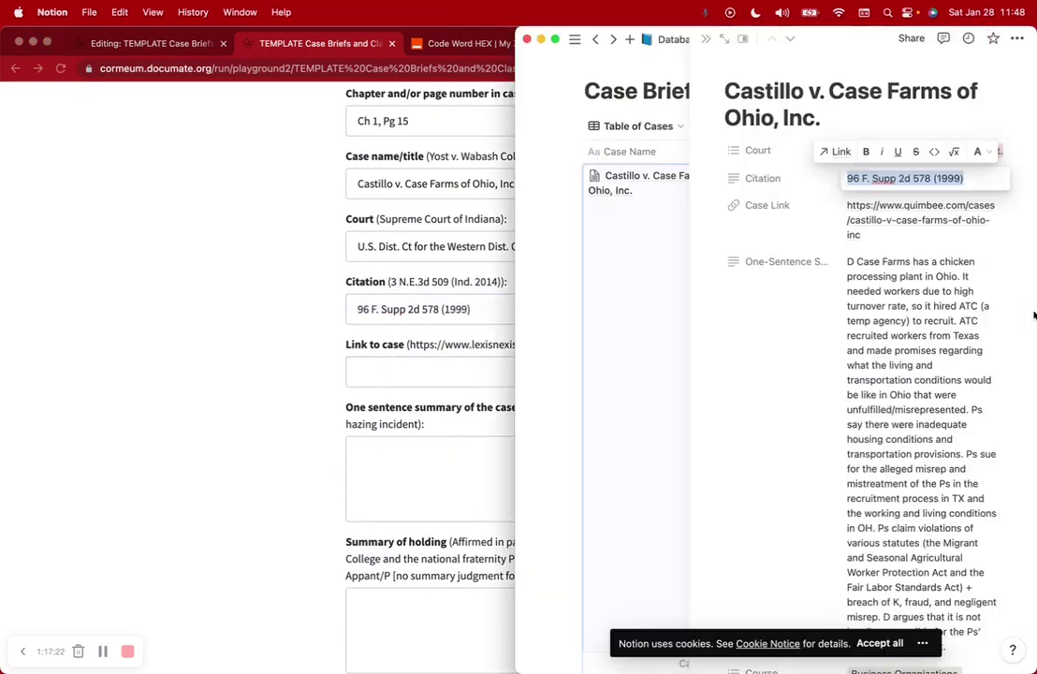
click(901, 229)
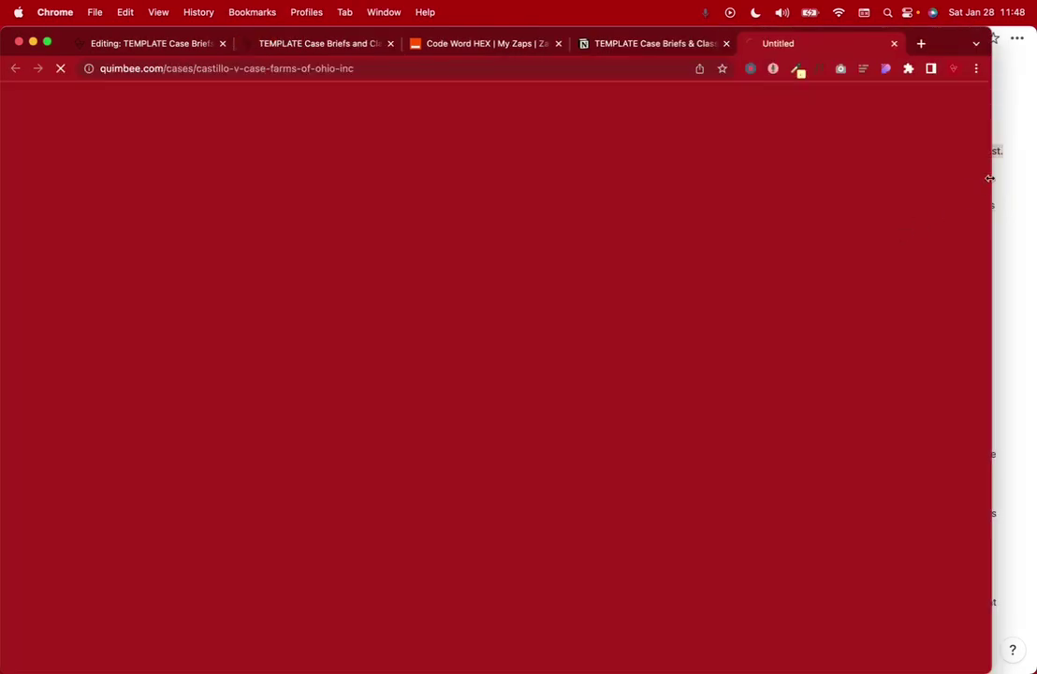
click(894, 43)
click(996, 224)
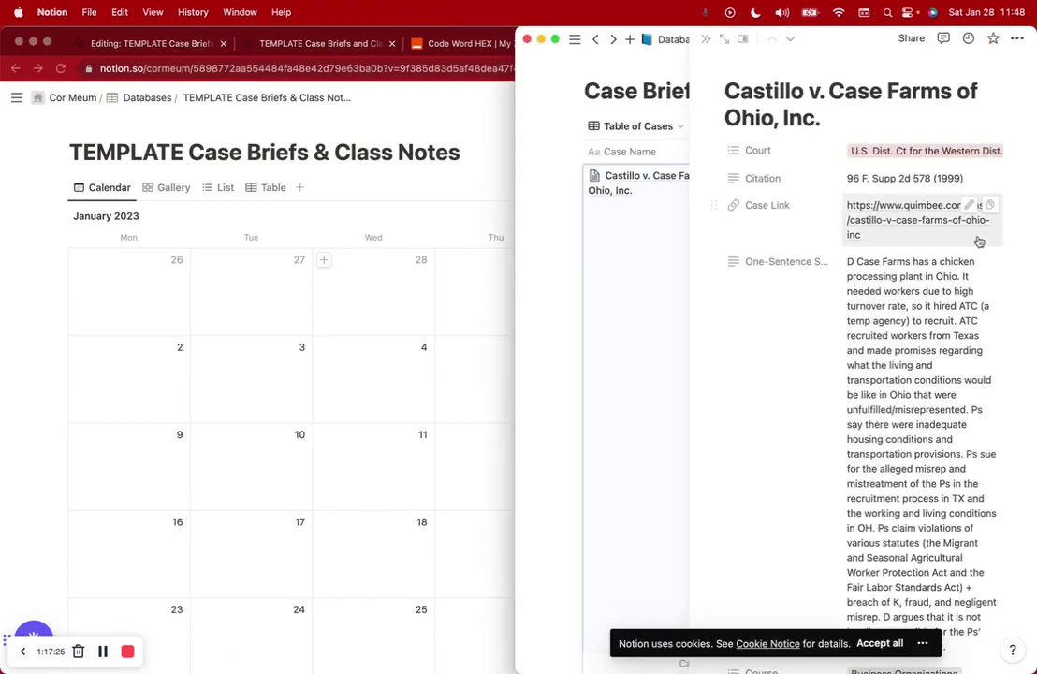
click(988, 209)
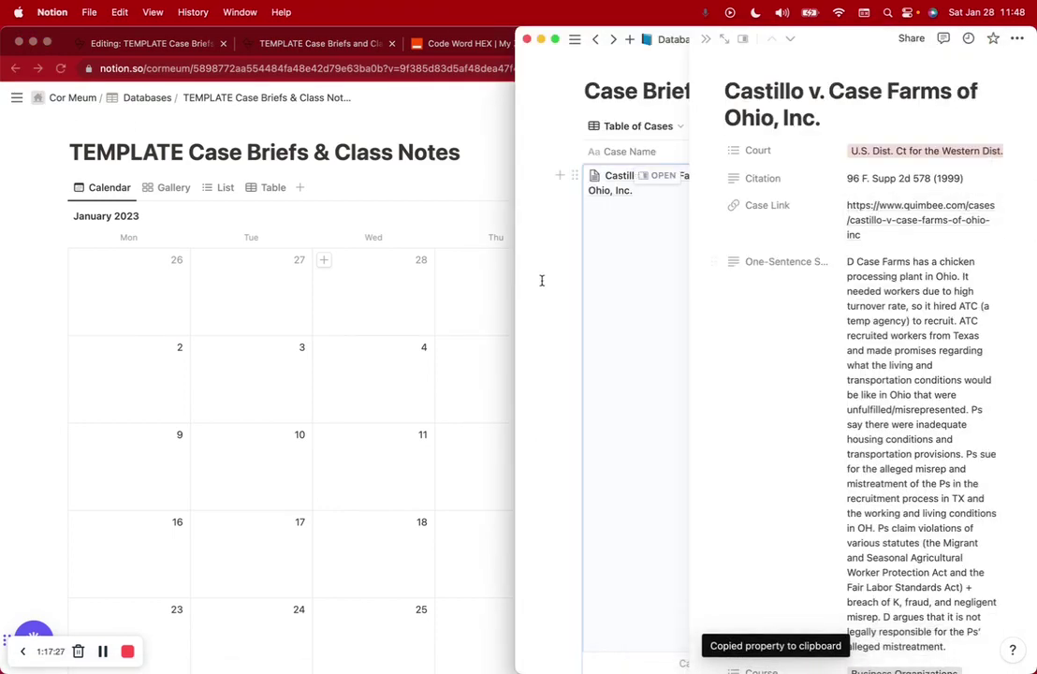
click(415, 119)
click(328, 43)
Step: Copy the entire one-sentence summary from the Notion entry into the questionnaire's one sentence summary field
click(503, 486)
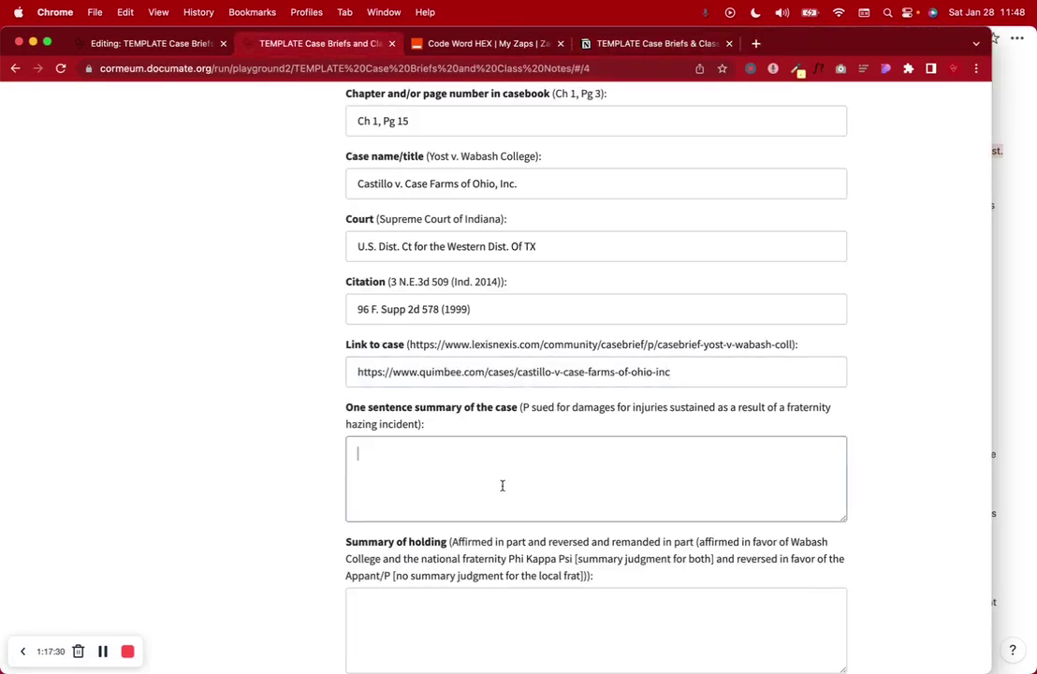
key(super+Tab)
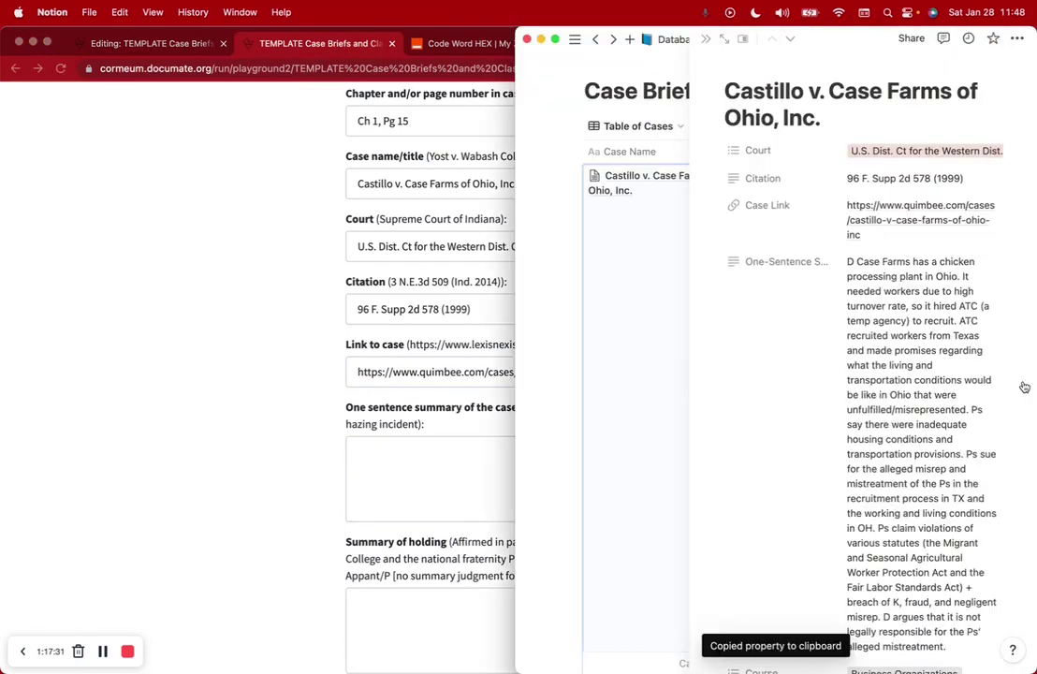
scroll(873, 296, down, 5)
click(893, 259)
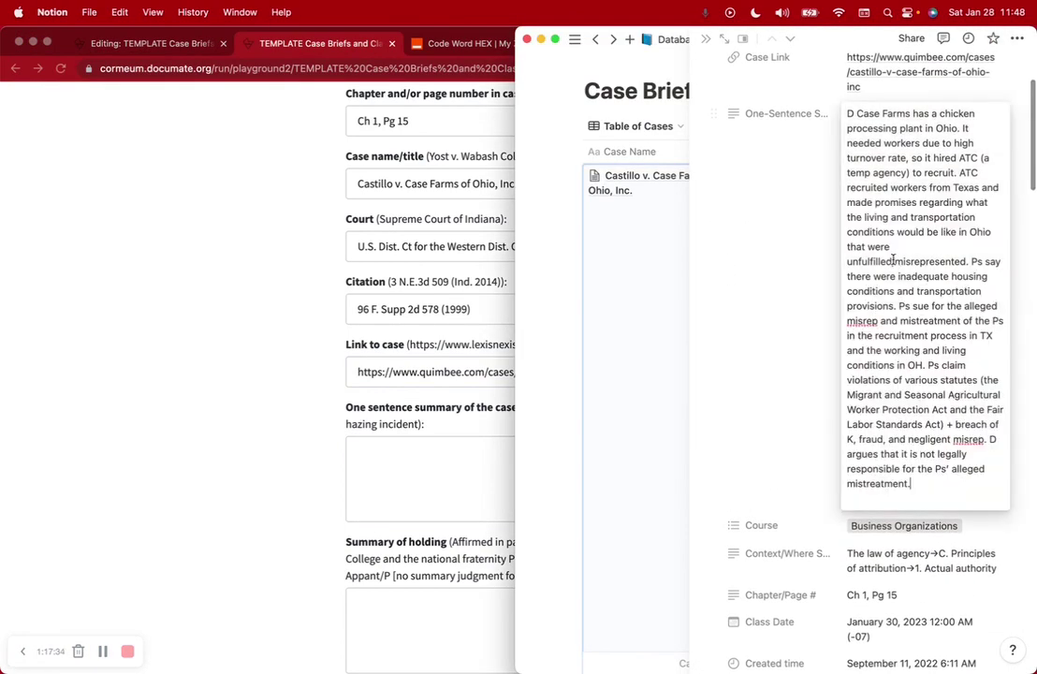
key(super+a)
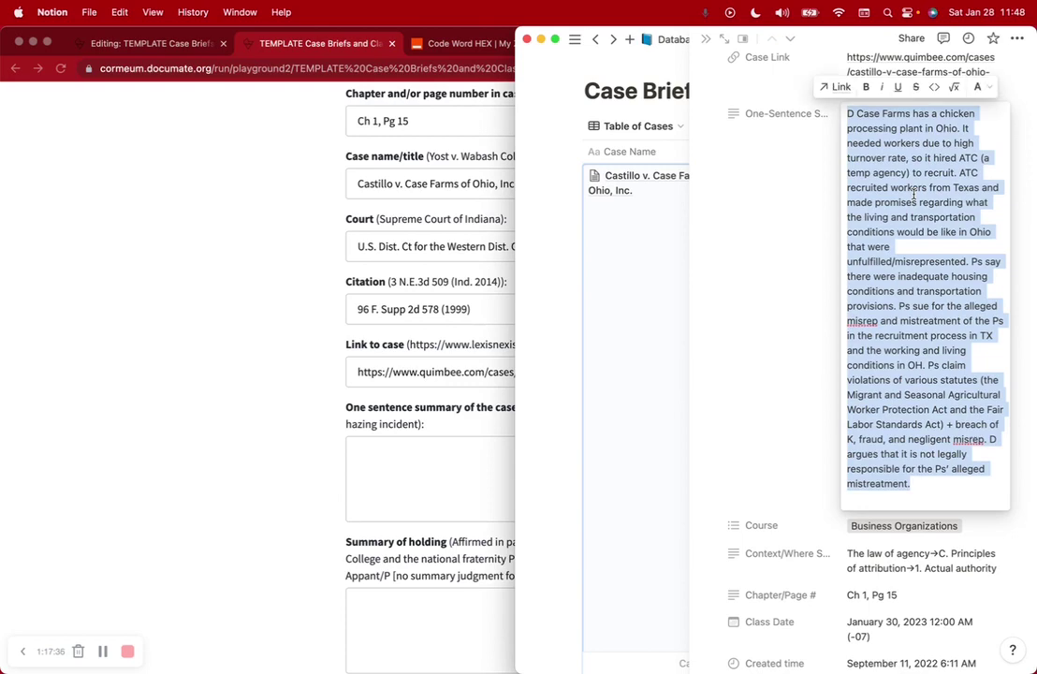
click(398, 447)
key(super+v)
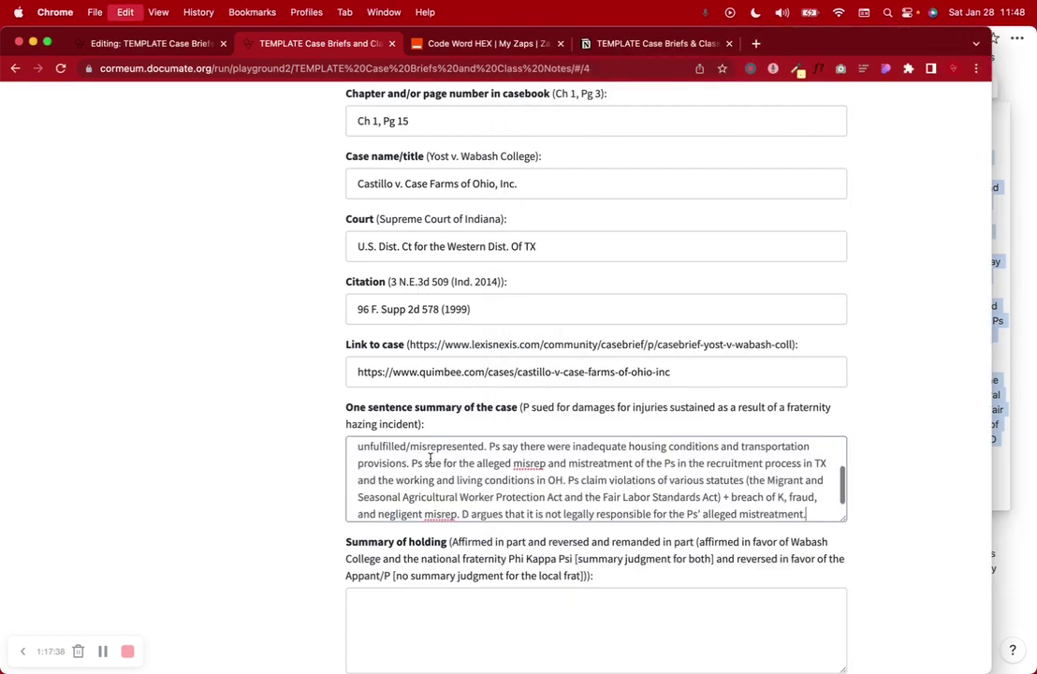
Step: Copy the entire summary of holding from the Notion entry into the questionnaire's Summary of holding field
scroll(429, 459, down, 4)
click(427, 456)
click(1027, 518)
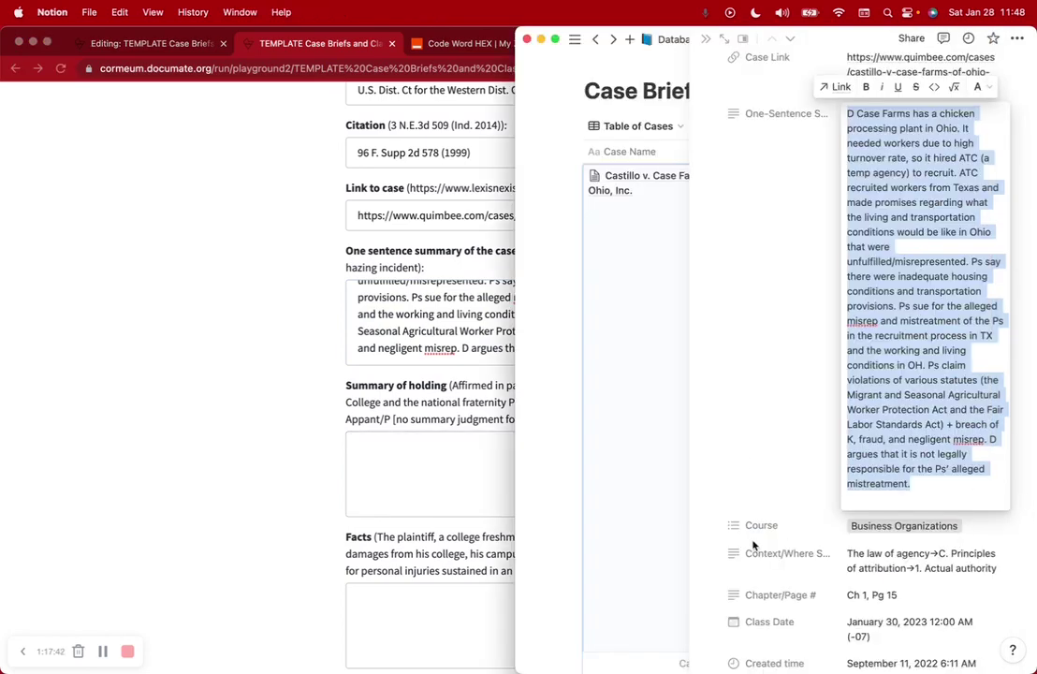
click(770, 395)
scroll(768, 396, down, 5)
scroll(768, 395, down, 6)
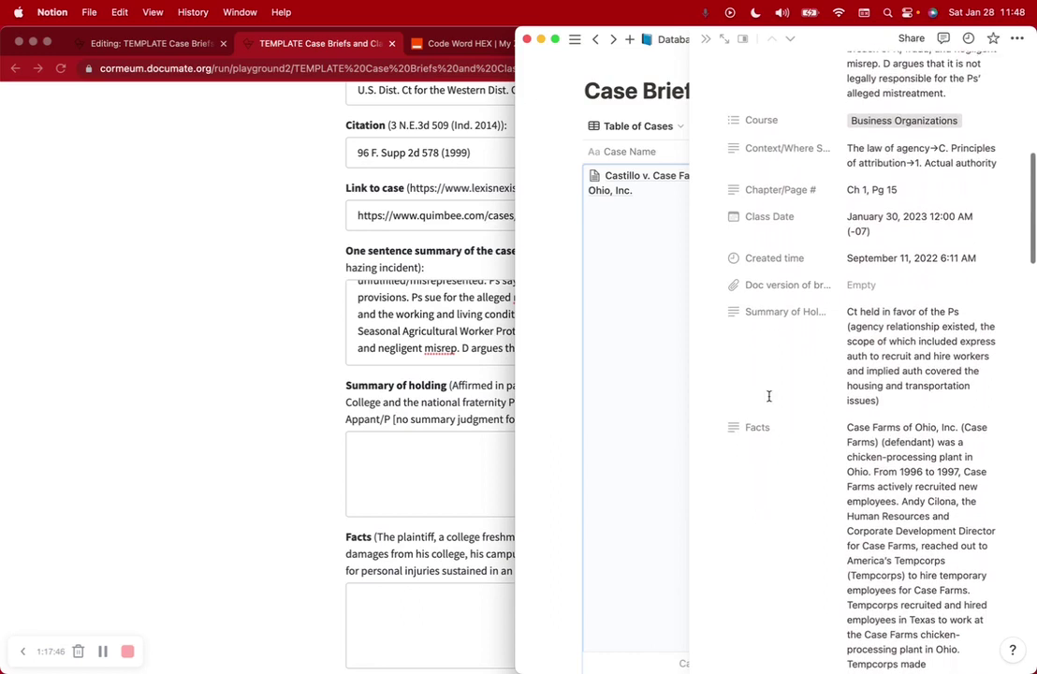
click(880, 334)
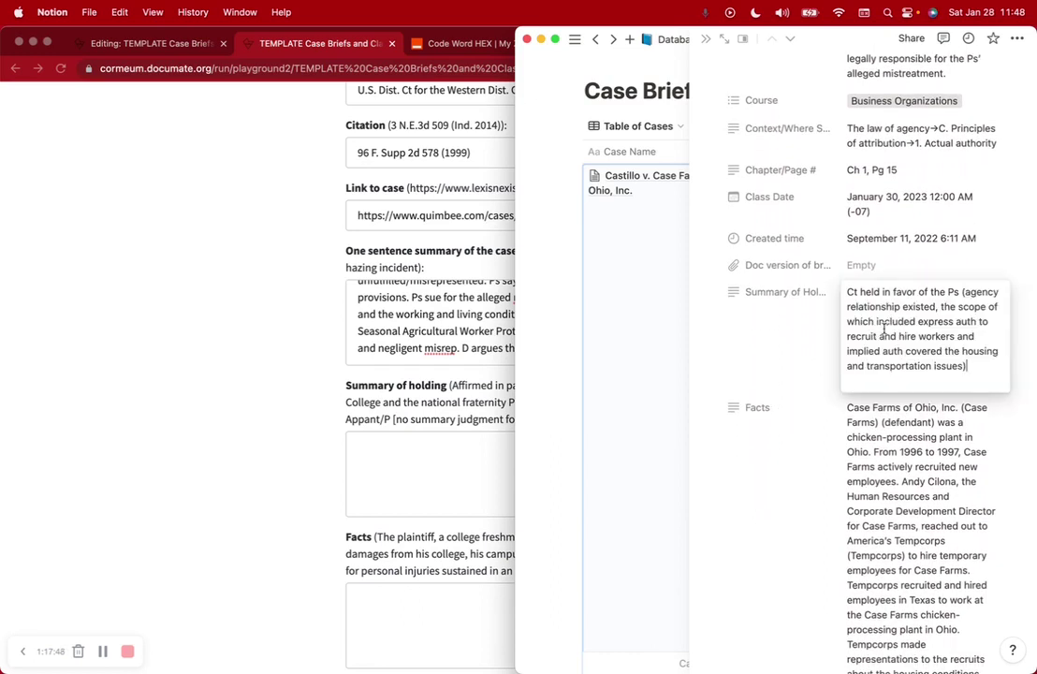
key(super+a)
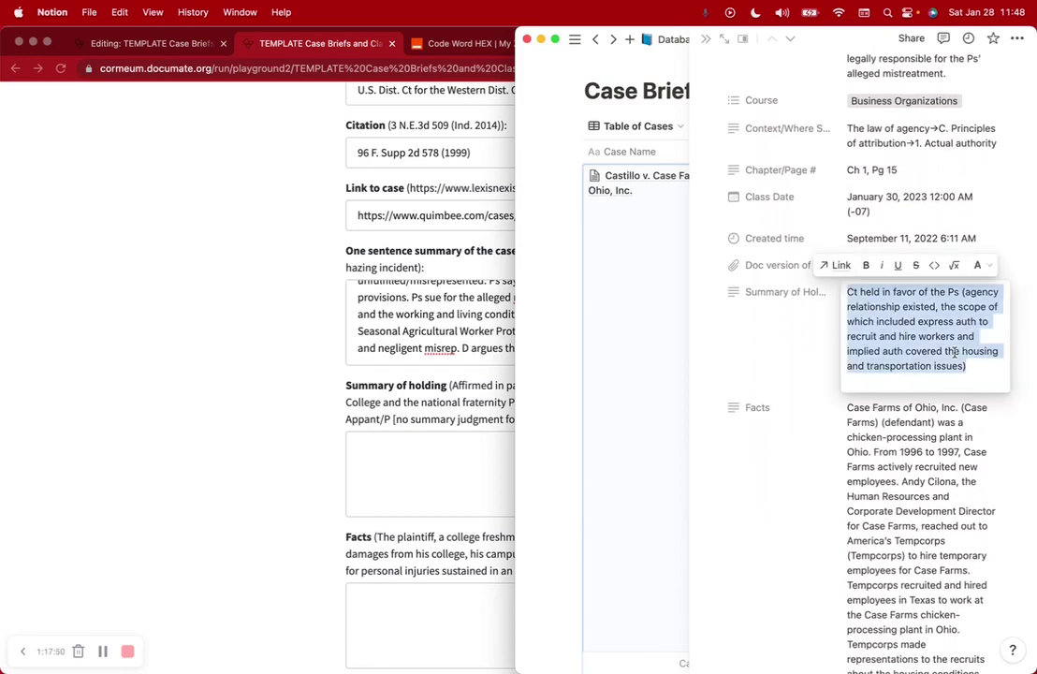
key(super+c)
click(493, 432)
key(super+v)
Step: Copy the full facts text from the Notion entry into the questionnaire's Facts field
scroll(476, 465, down, 4)
click(476, 465)
key(super+Tab)
click(845, 451)
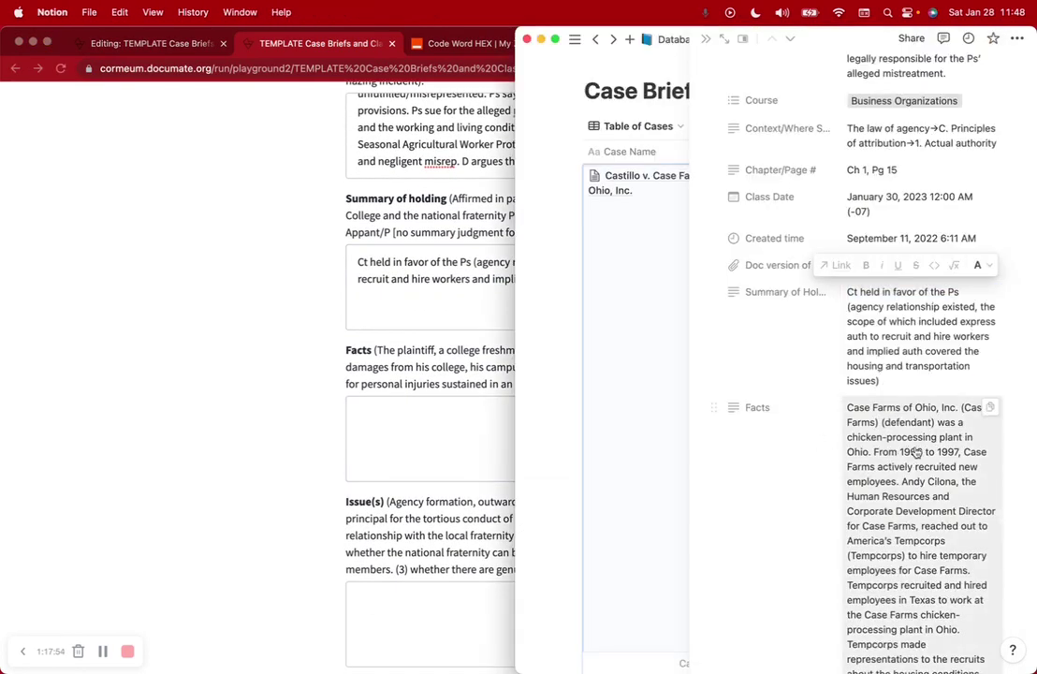
key(super+a)
key(super+c)
click(423, 447)
key(super+v)
Step: Copy the issues text from the Notion entry into the questionnaire's Issue(s) field
scroll(436, 415, down, 8)
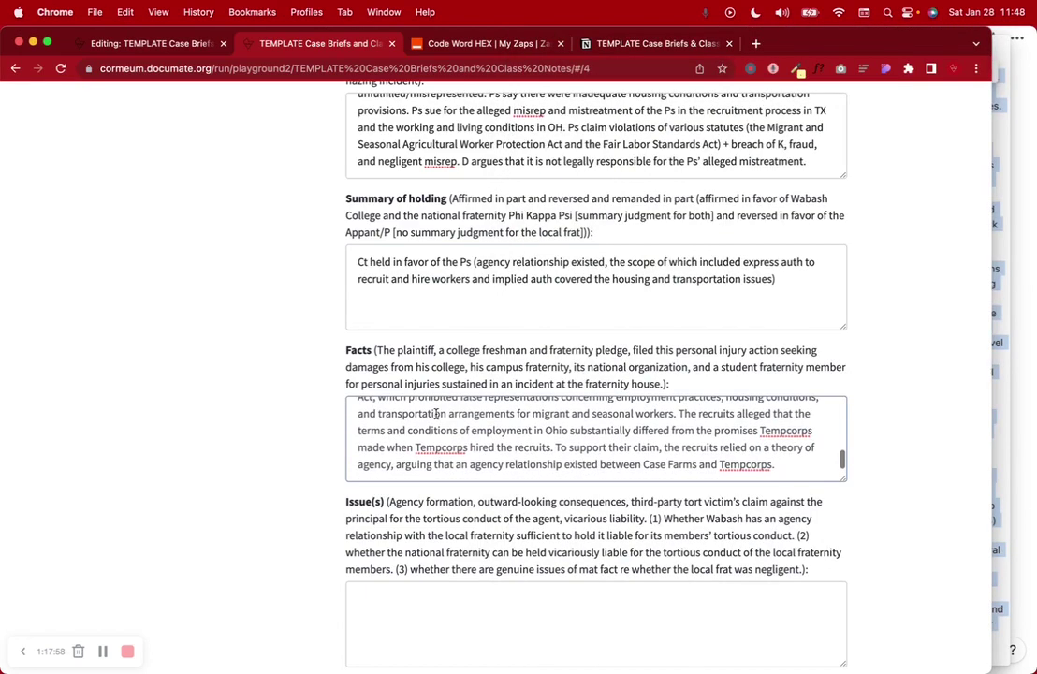
key(super+Tab)
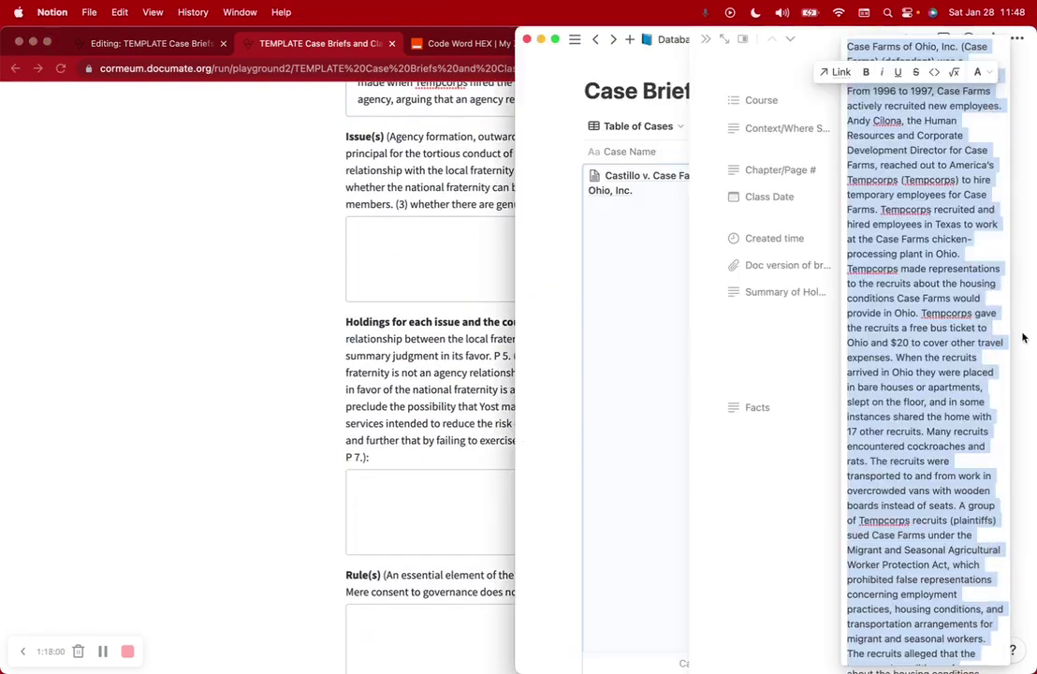
click(773, 406)
scroll(822, 451, down, 10)
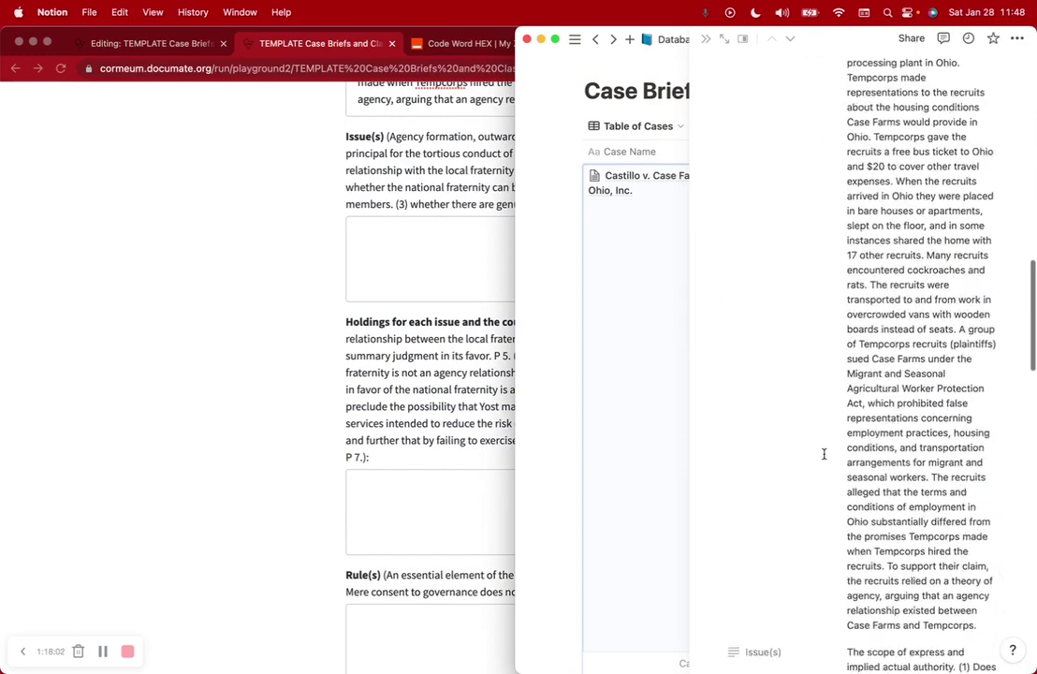
click(900, 454)
key(super+a)
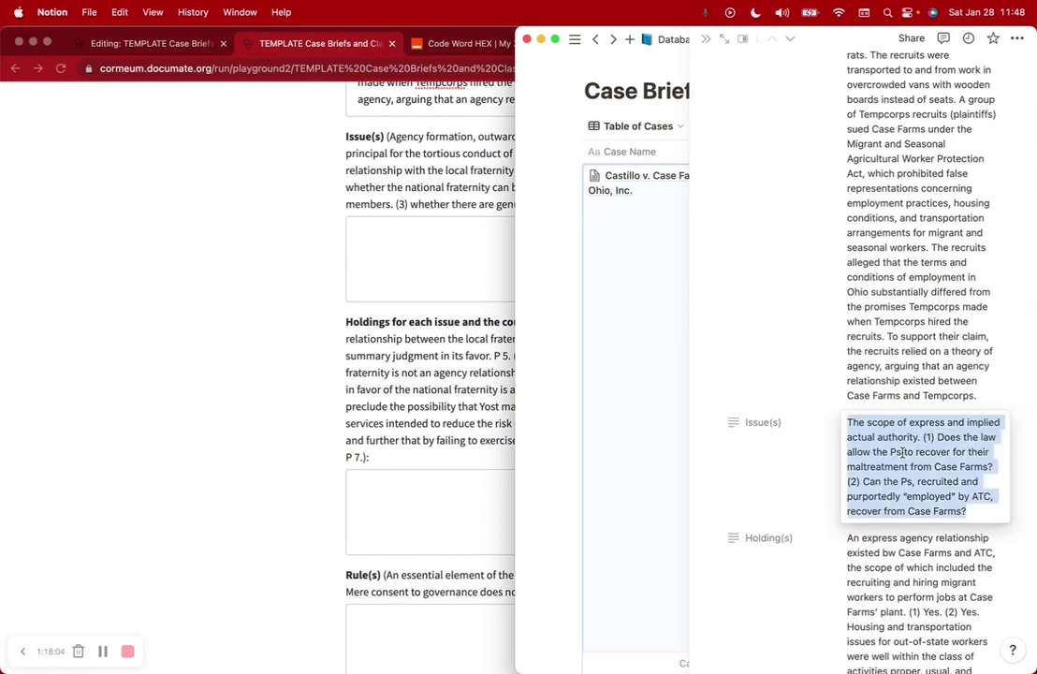
key(super+c)
key(super+Tab)
key(super+v)
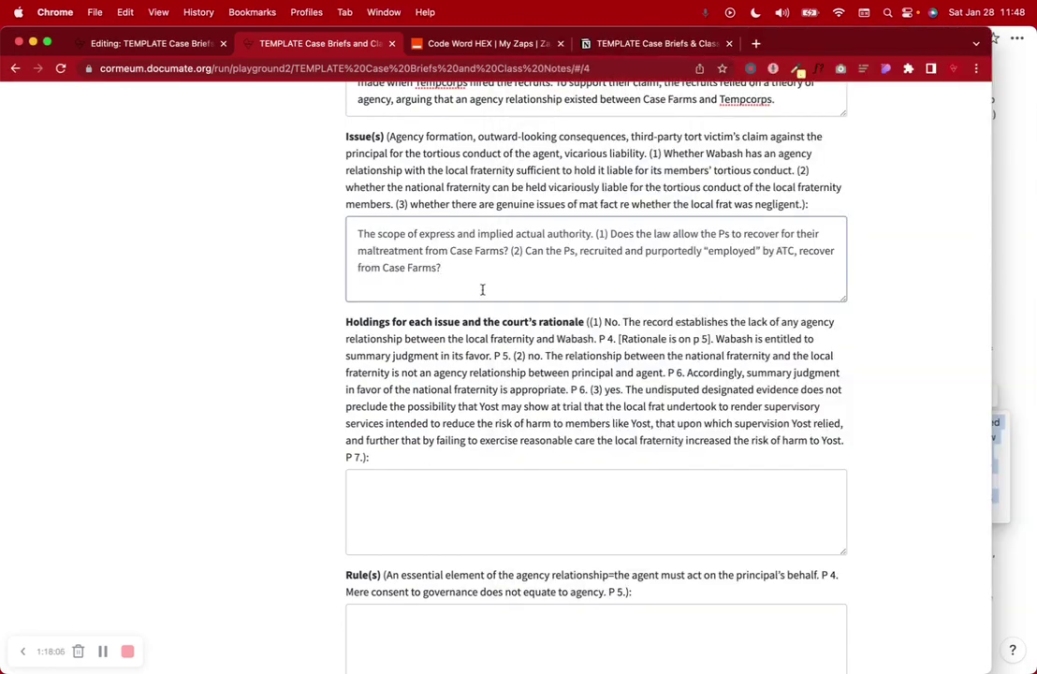
Step: Copy the holdings text from the Notion entry into the questionnaire's field for holdings and the court's rationale
scroll(481, 290, up, 20)
scroll(482, 290, down, 6)
scroll(482, 294, down, 10)
click(450, 342)
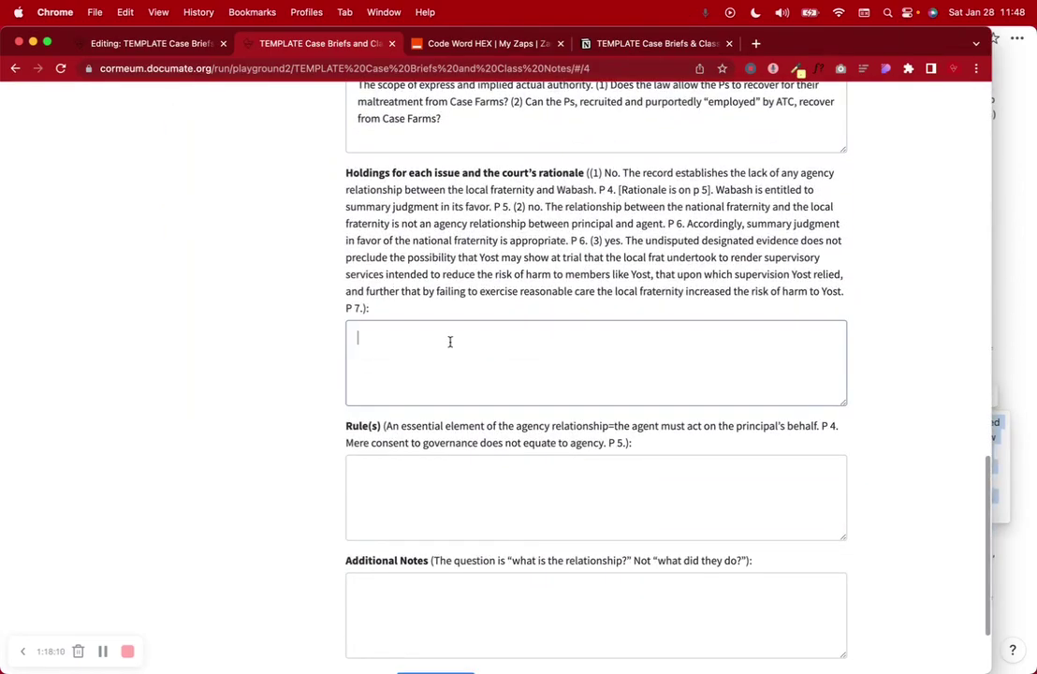
key(super+Tab)
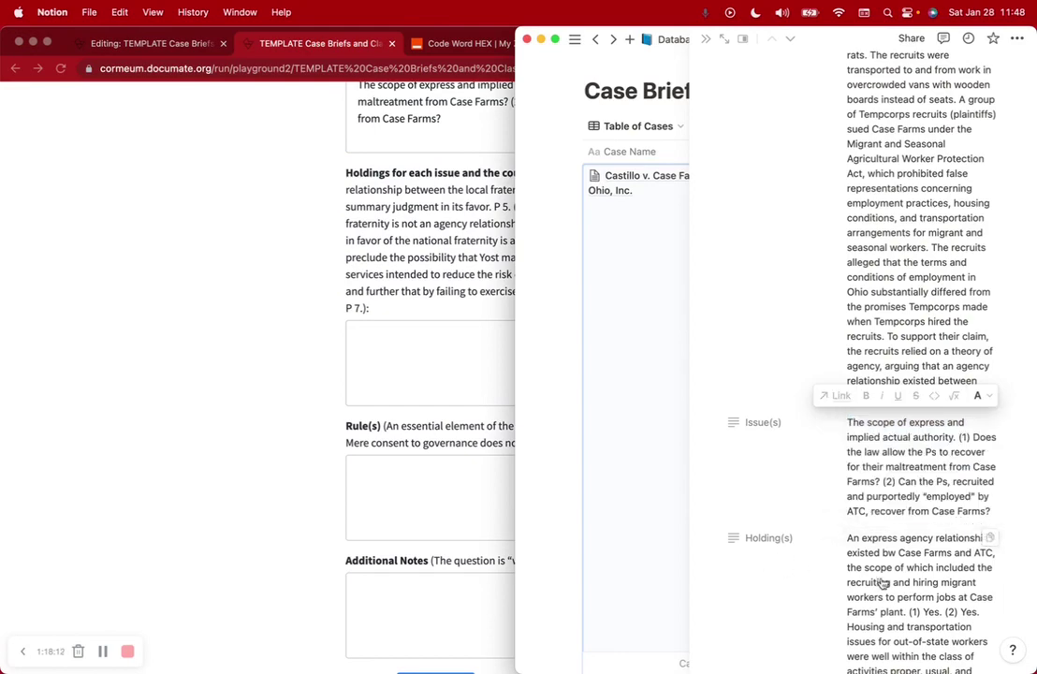
click(894, 565)
key(super+a)
key(super+c)
key(super+Tab)
key(super+v)
scroll(430, 352, down, 1)
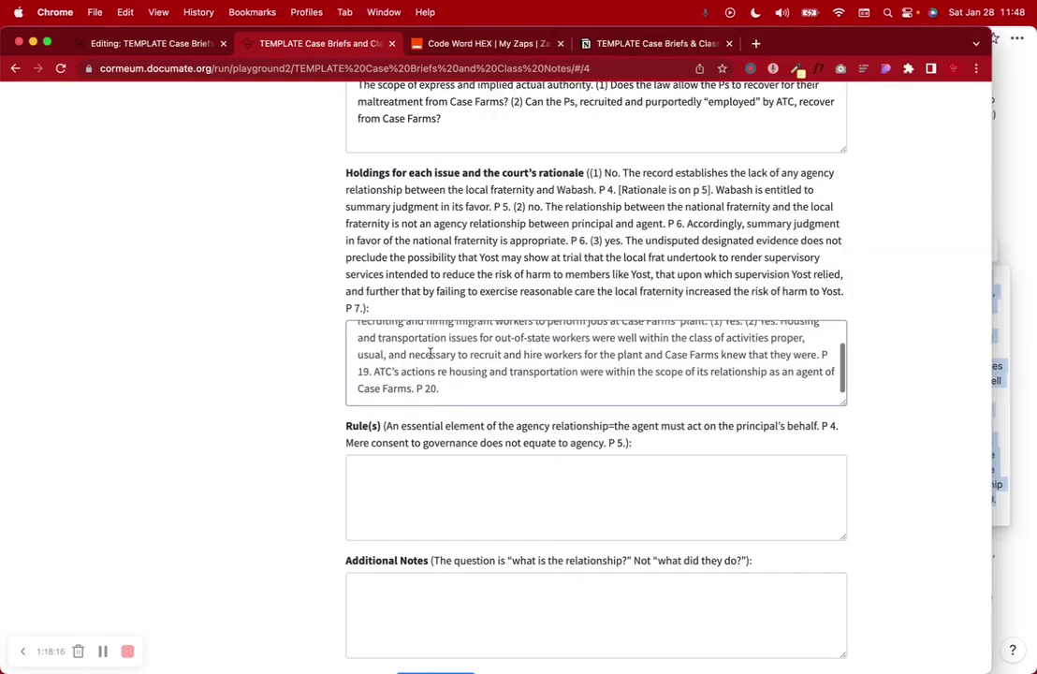
Step: Copy the rules text from the Notion entry into the questionnaire's Rule(s) field
click(435, 464)
click(1011, 363)
click(775, 456)
scroll(773, 446, down, 4)
scroll(773, 447, down, 7)
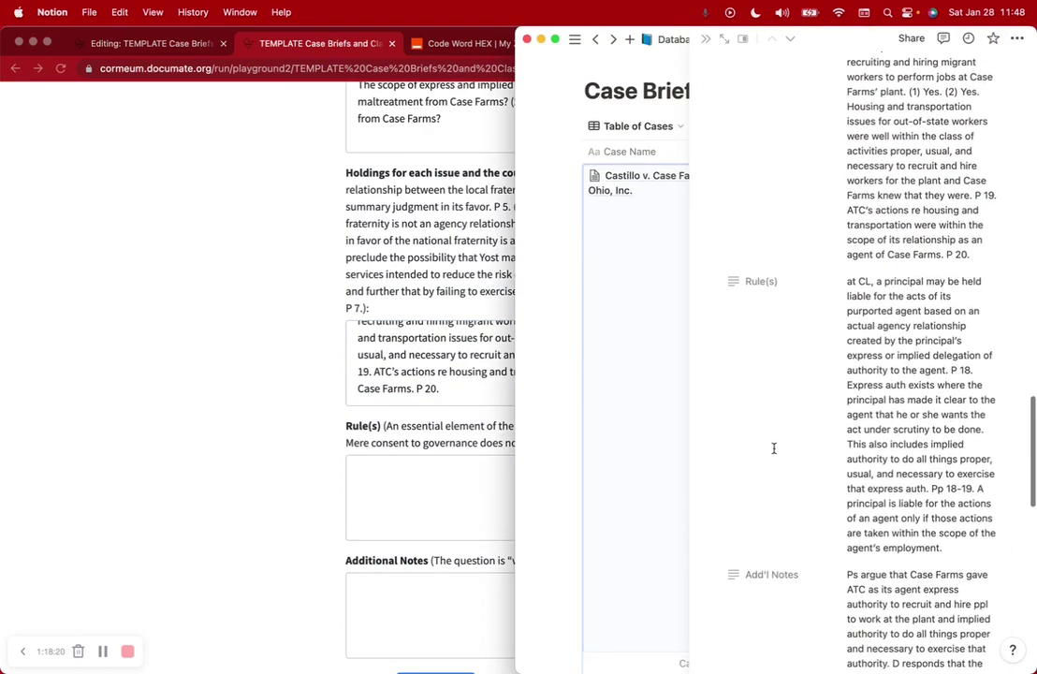
click(896, 304)
key(super+a)
key(super+c)
click(411, 480)
key(super+v)
Step: Copy the Add'l Notes text from the Notion entry into the questionnaire's Additional Notes field
click(413, 575)
click(1015, 423)
scroll(787, 468, down, 10)
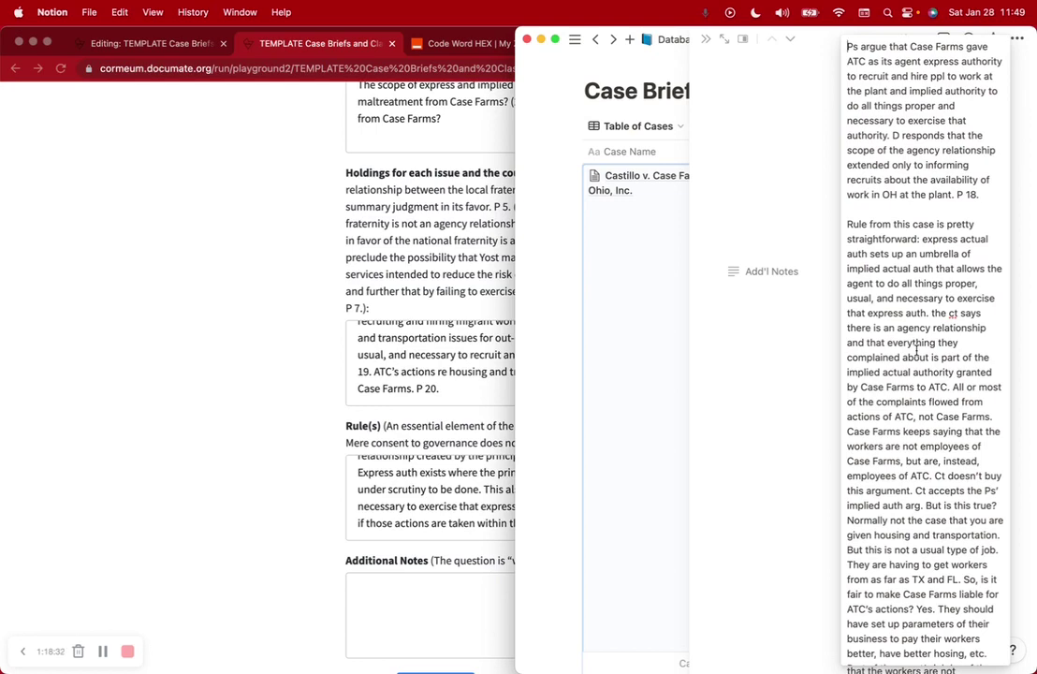
triple_click(916, 349)
click(916, 349)
click(396, 635)
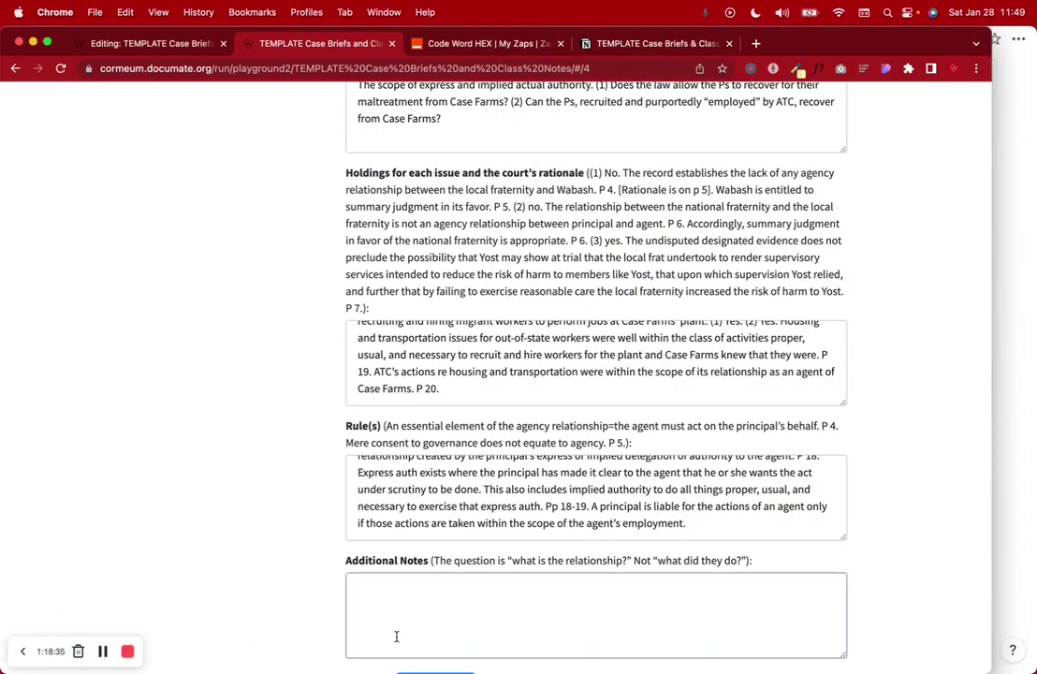
key(super+v)
scroll(396, 635, down, 3)
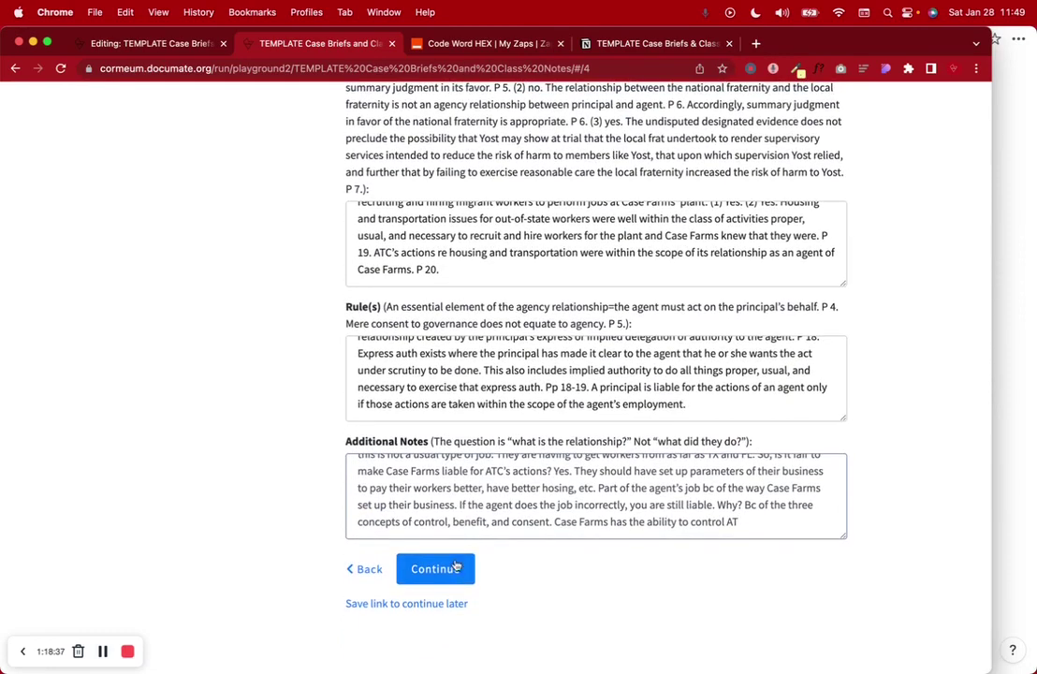
Step: Continue to the answer review, look over the answers for both cases, and submit the questionnaire
click(450, 565)
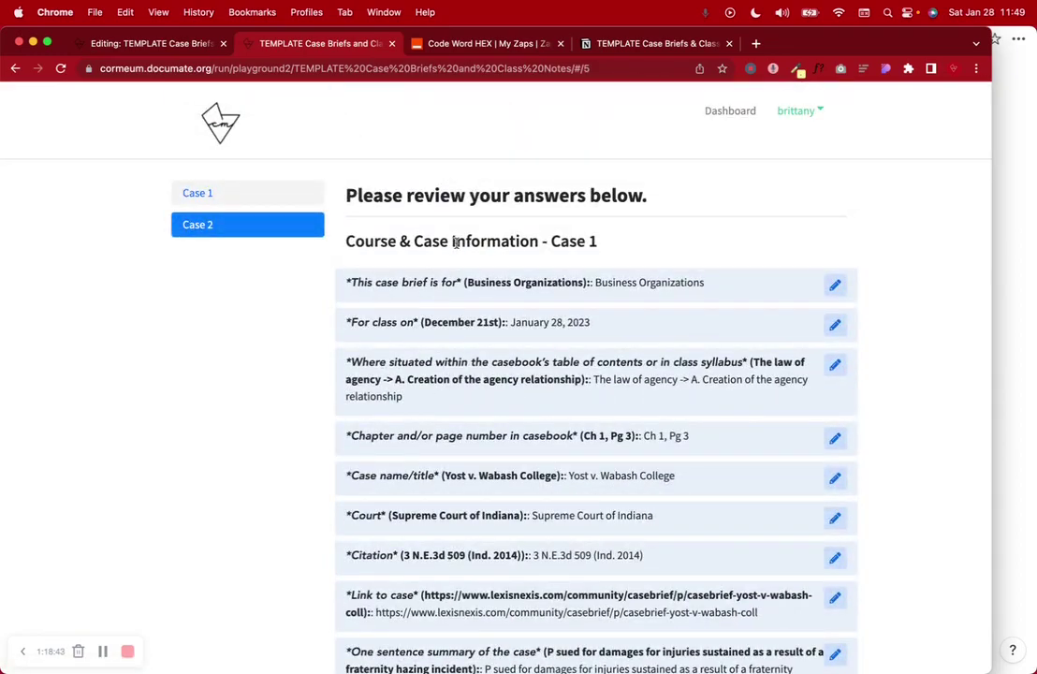
scroll(524, 467, down, 20)
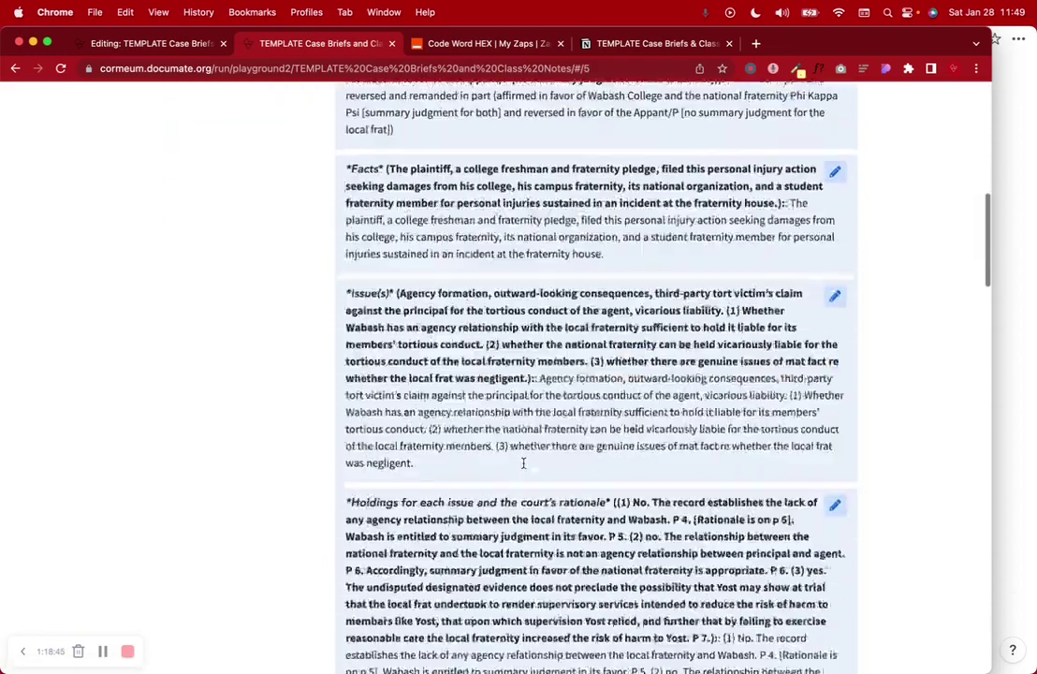
scroll(524, 463, down, 15)
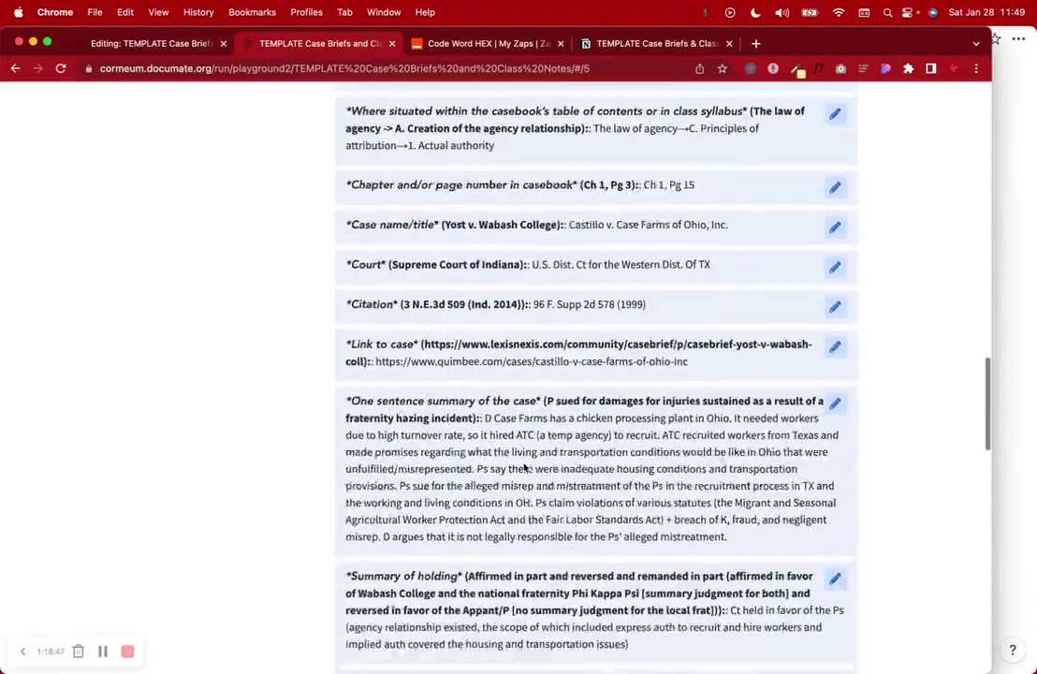
scroll(524, 464, down, 15)
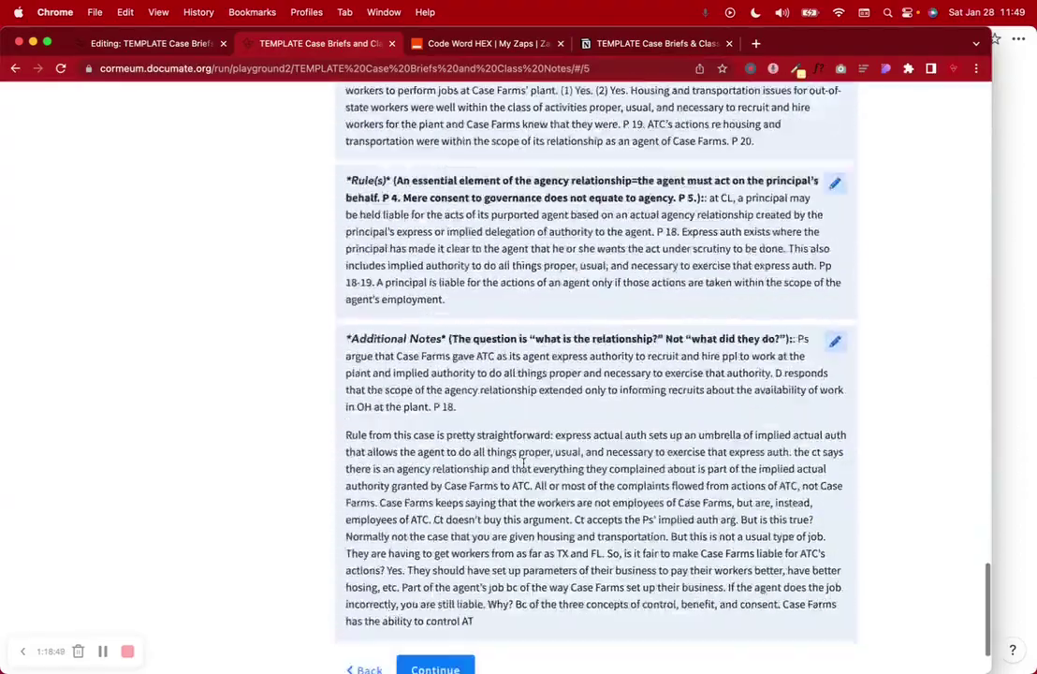
click(454, 567)
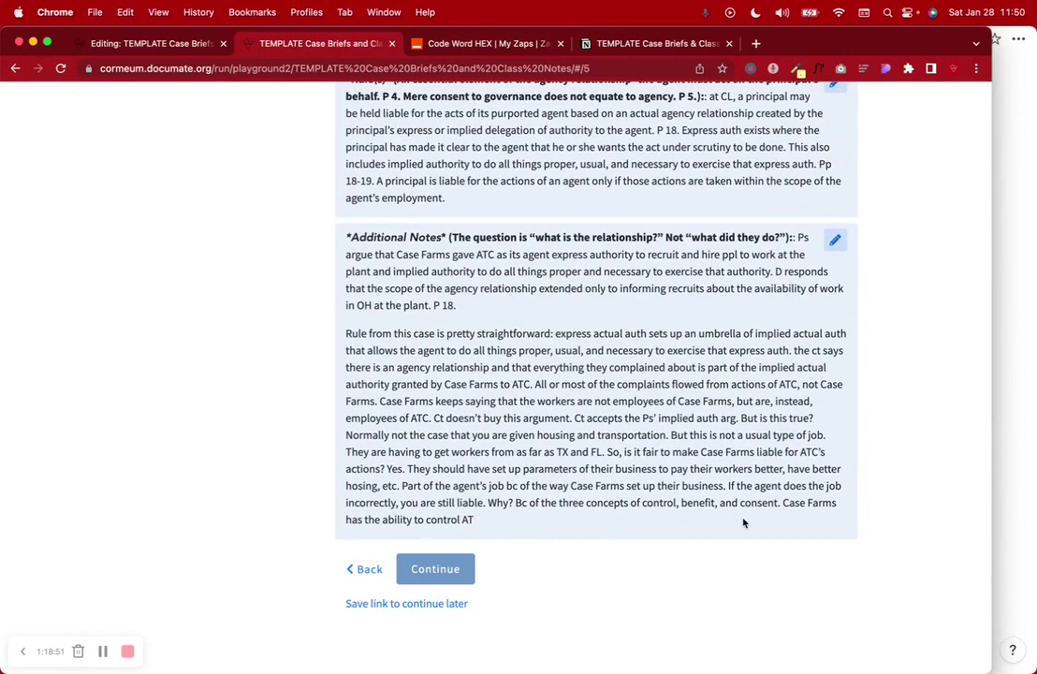
click(1019, 382)
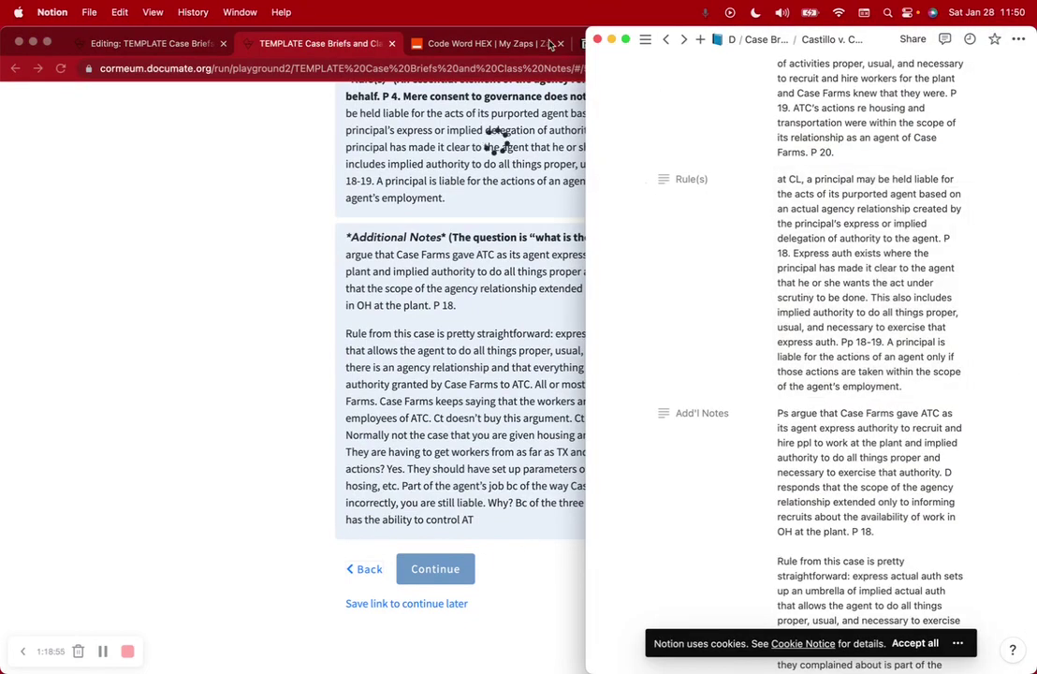
click(356, 49)
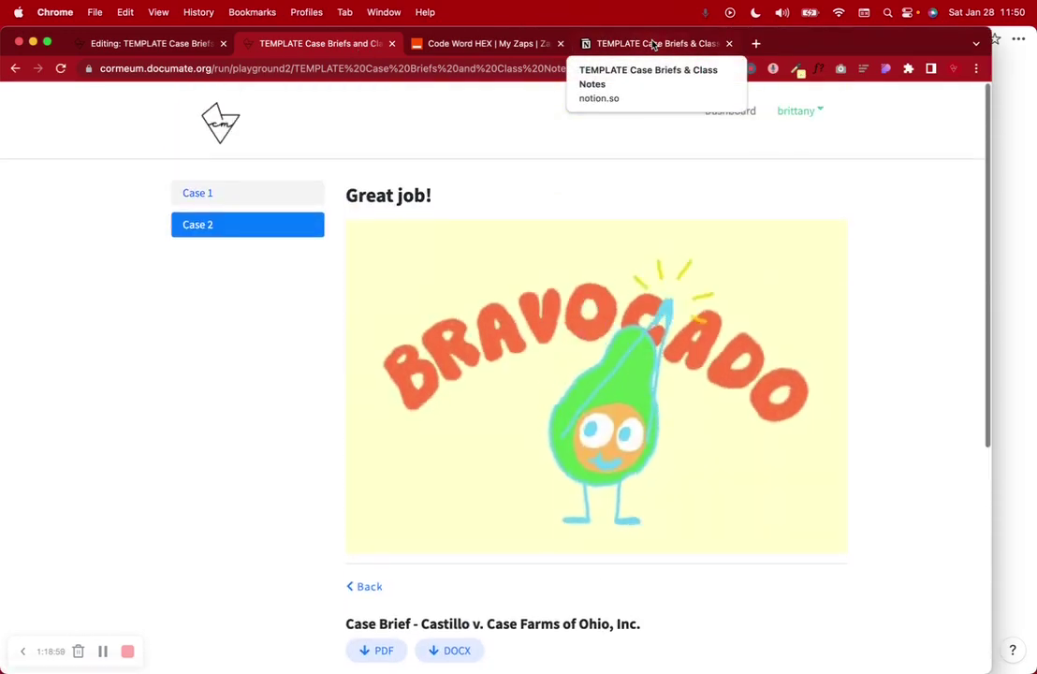
Step: Download the Castillo v. Case Farms of Ohio, Inc. case brief as a DOCX file
scroll(850, 274, down, 5)
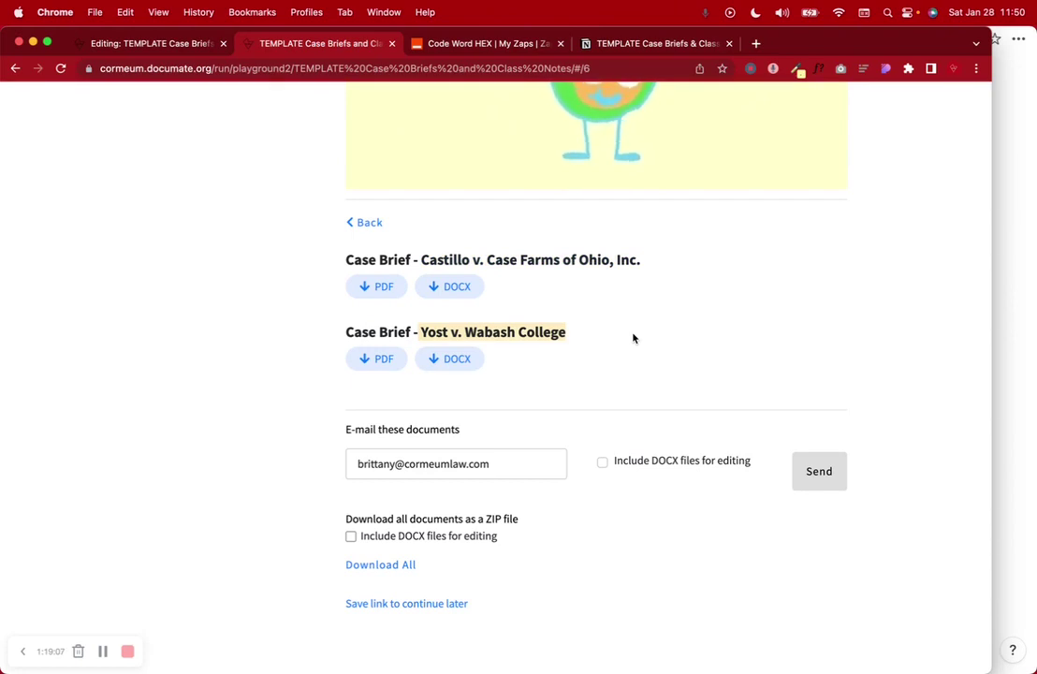
click(454, 288)
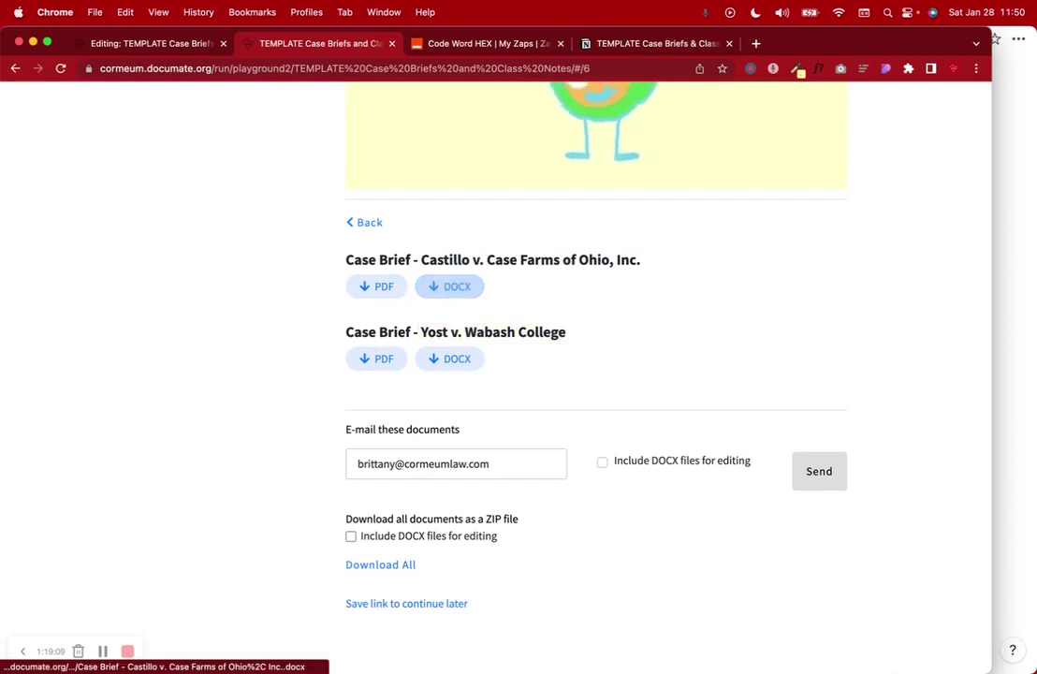
mouse_move(875, 664)
click(920, 653)
click(920, 652)
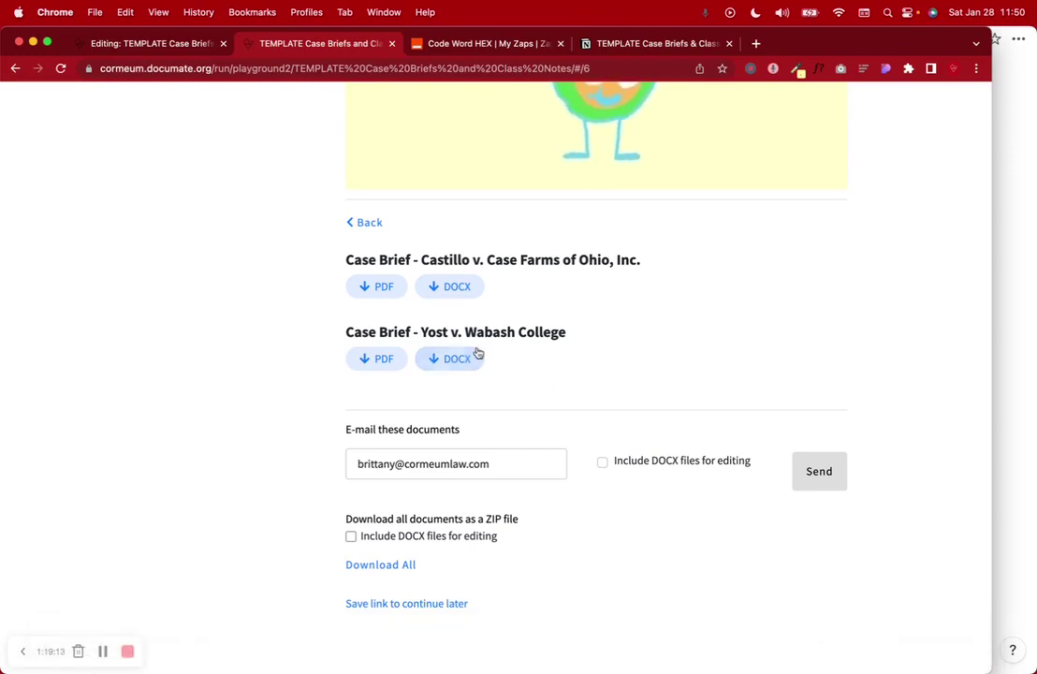
Step: View the generated PDFs of the Castillo and Yost v. Wabash College case briefs, and close both
click(367, 286)
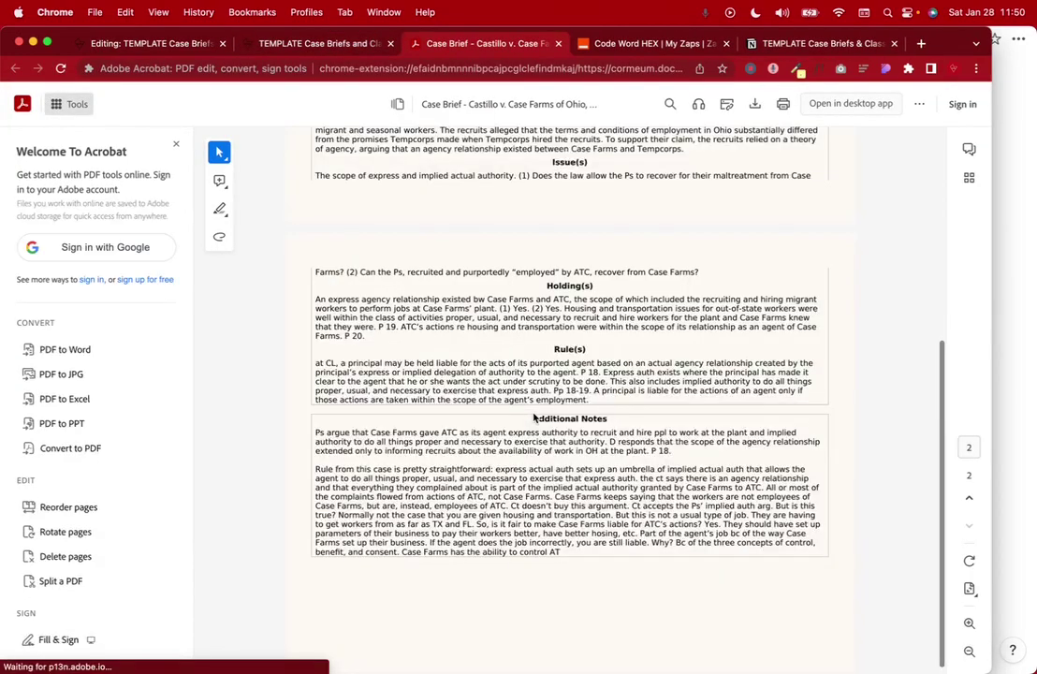
scroll(534, 417, up, 5)
scroll(535, 417, down, 5)
click(338, 44)
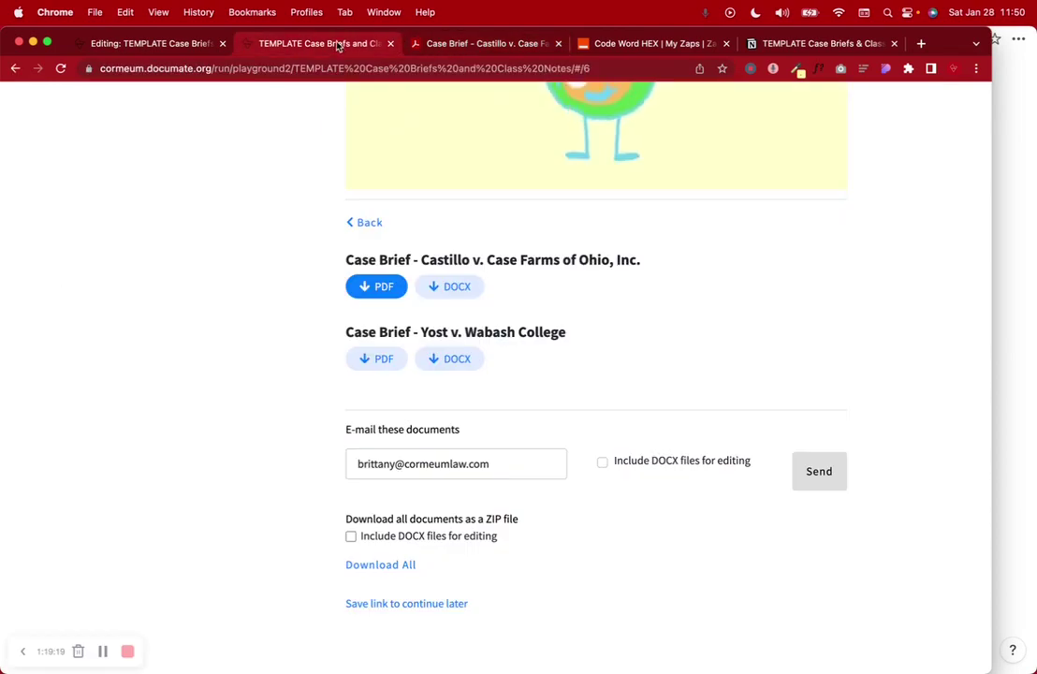
click(375, 360)
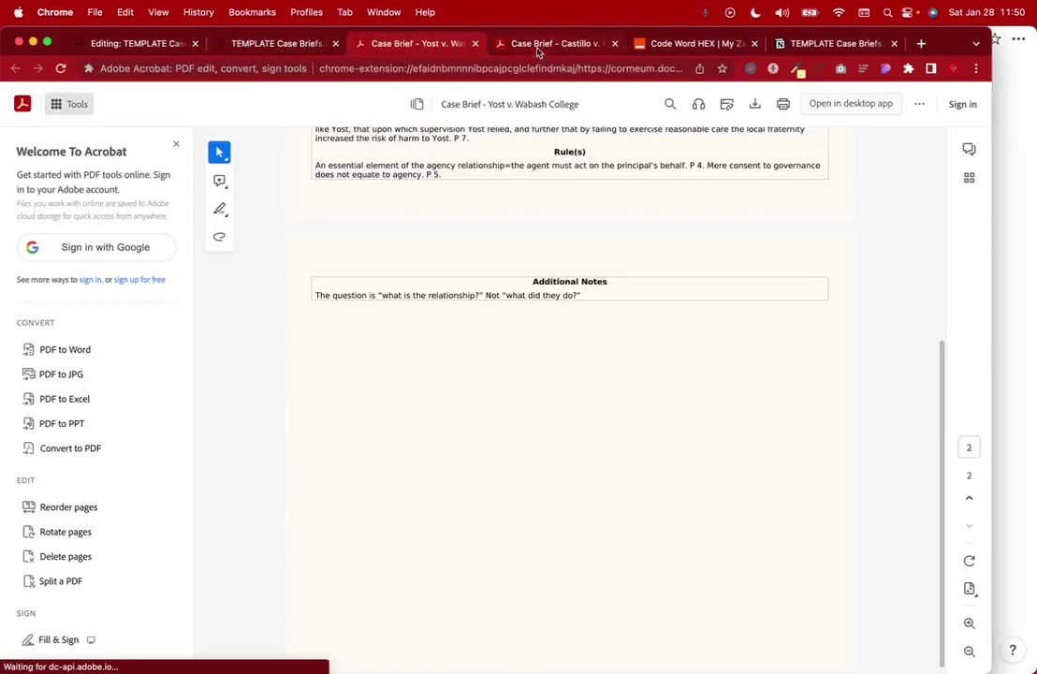
click(476, 45)
click(468, 45)
click(475, 45)
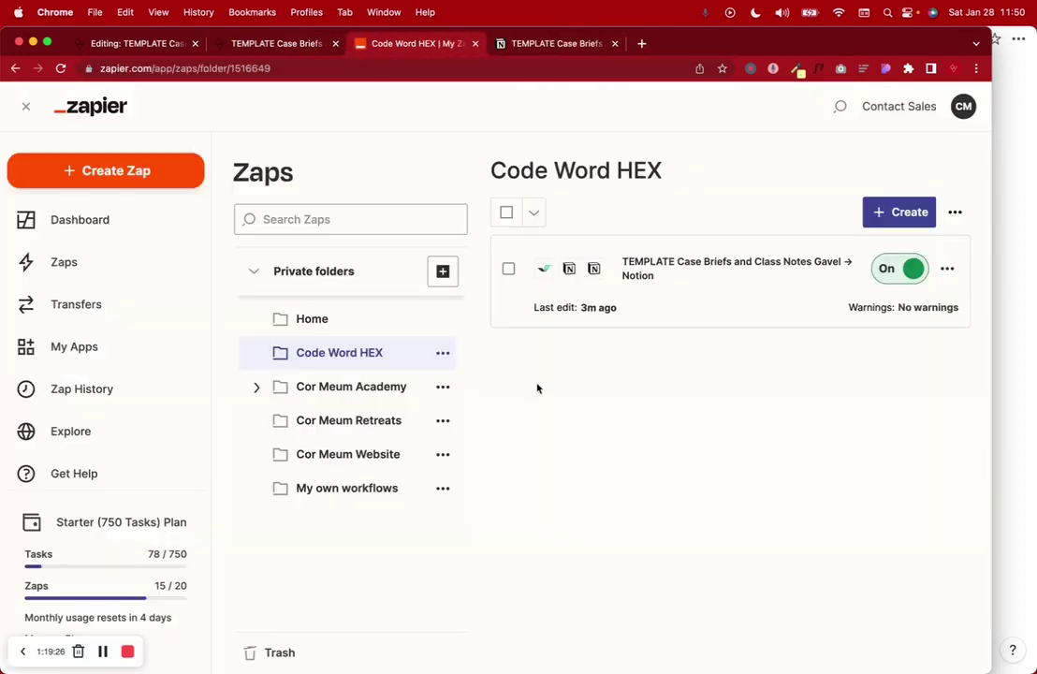
Step: Download both the Castillo and Yost v. Wabash College case briefs as DOCX files from the questionnaire's final page
click(318, 42)
click(463, 288)
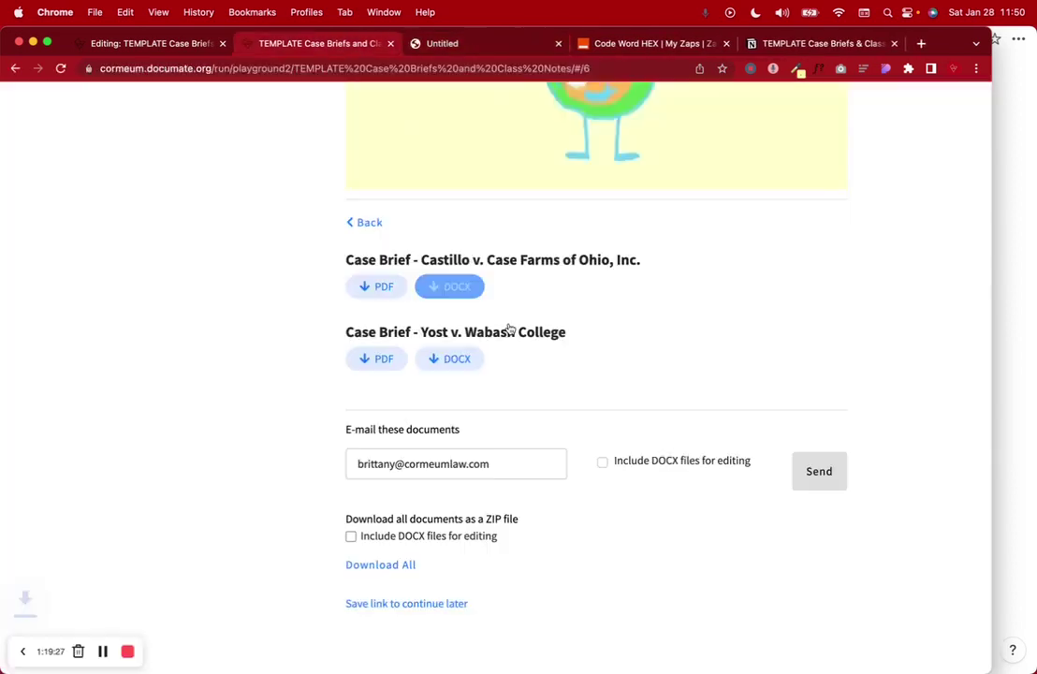
click(463, 359)
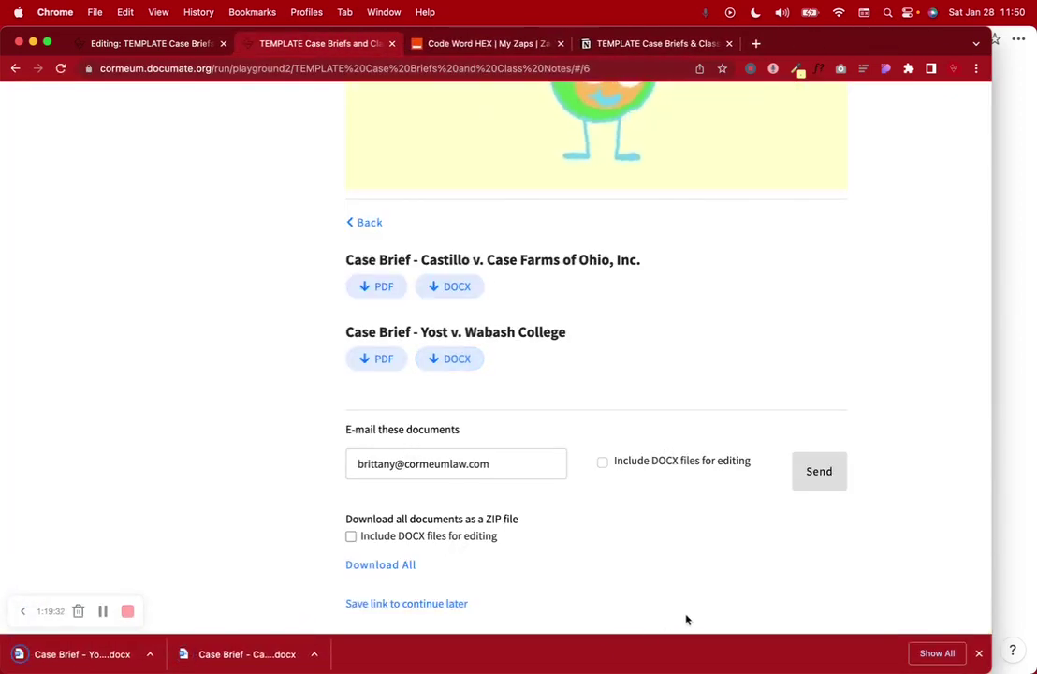
click(979, 653)
Step: Switch to the Notion case brief database and examine its entries in the calendar, list, gallery and table views
click(621, 43)
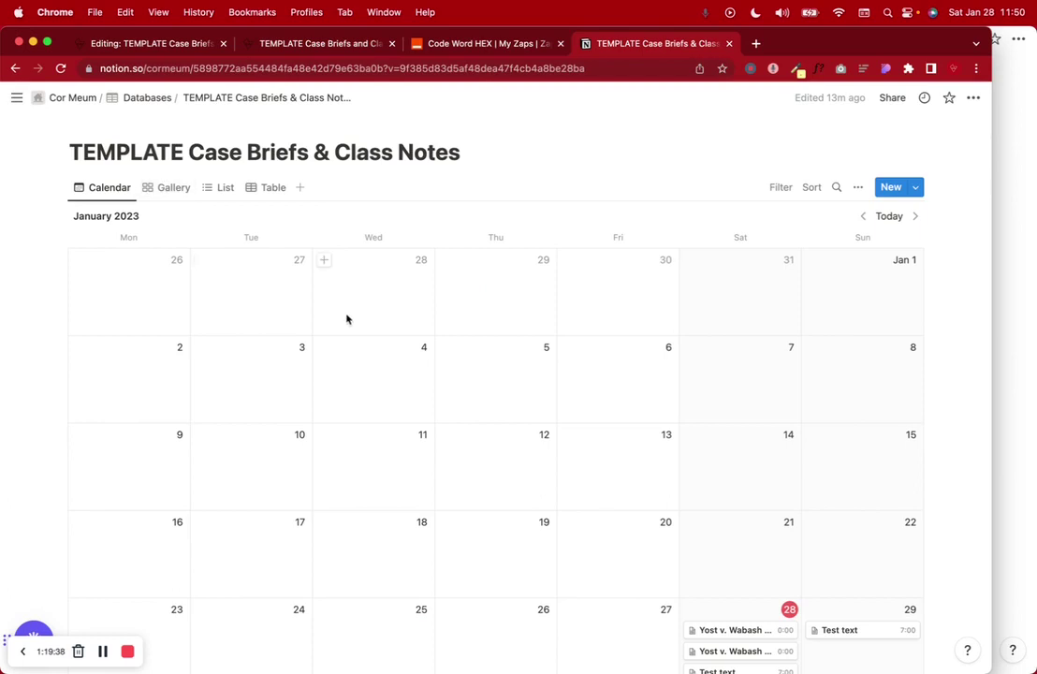
scroll(346, 319, down, 3)
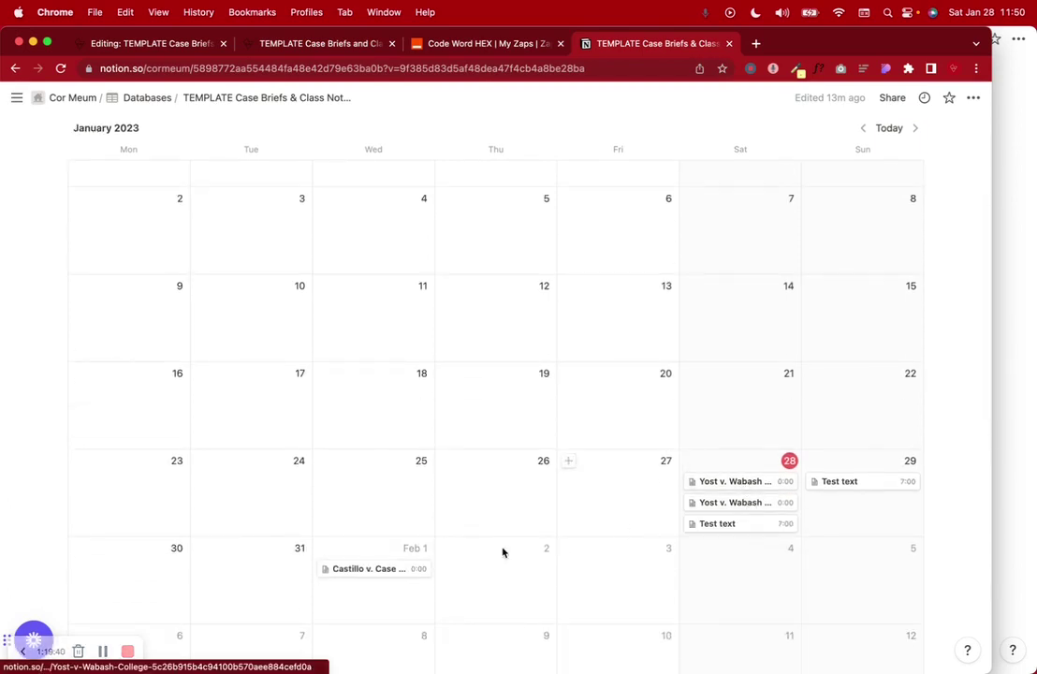
scroll(395, 574, up, 3)
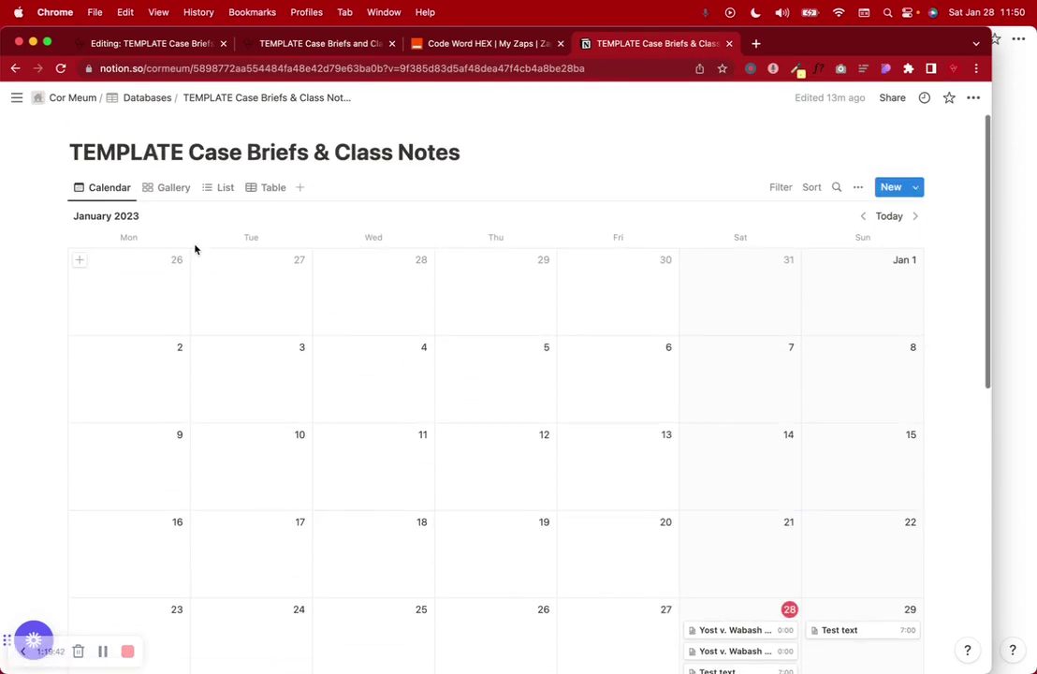
click(224, 188)
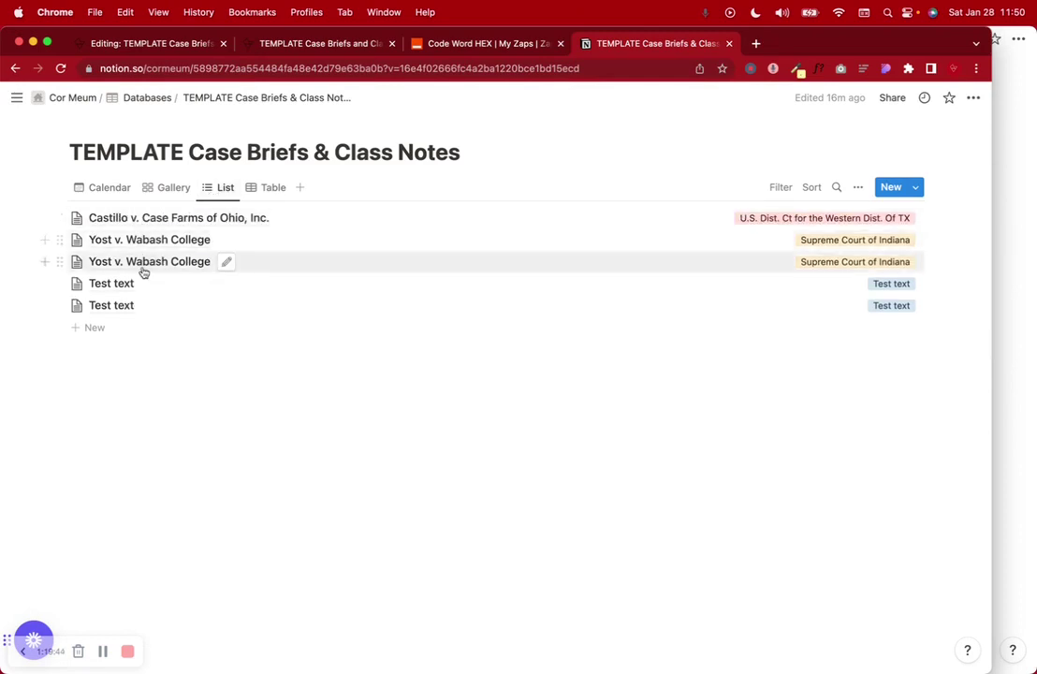
click(169, 187)
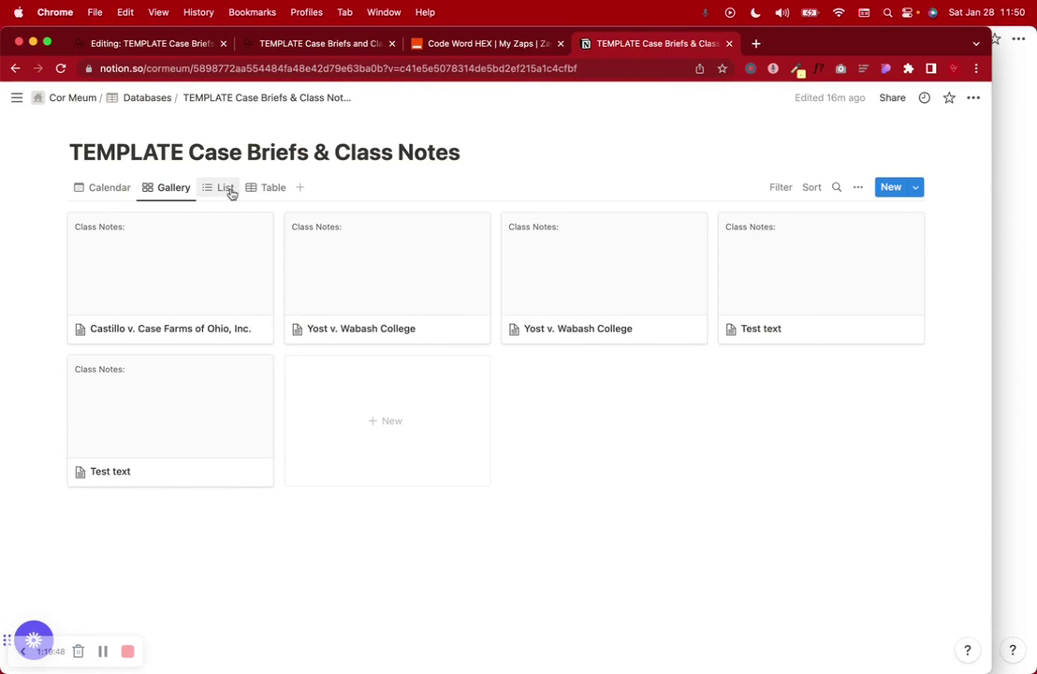
click(273, 187)
scroll(327, 419, down, 5)
scroll(327, 419, up, 5)
scroll(327, 419, right, 5)
scroll(328, 420, right, 10)
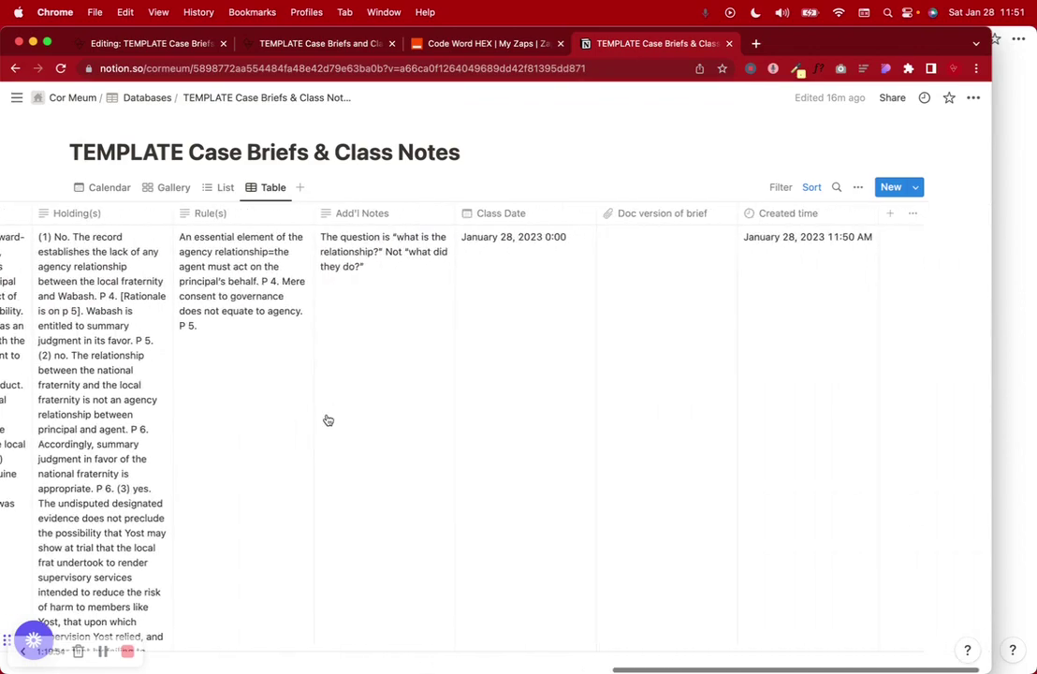
Step: Delete the duplicate Yost v. Wabash College entry, the one just above the test rows, from the table
scroll(328, 420, down, 3)
scroll(328, 420, left, 15)
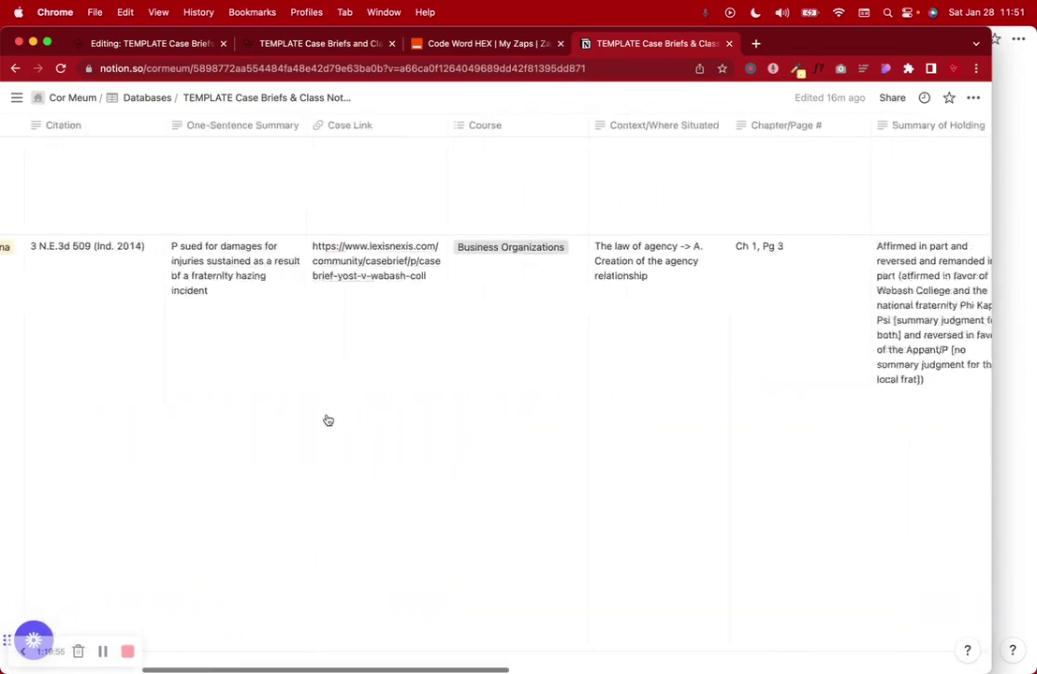
scroll(327, 420, left, 5)
click(57, 244)
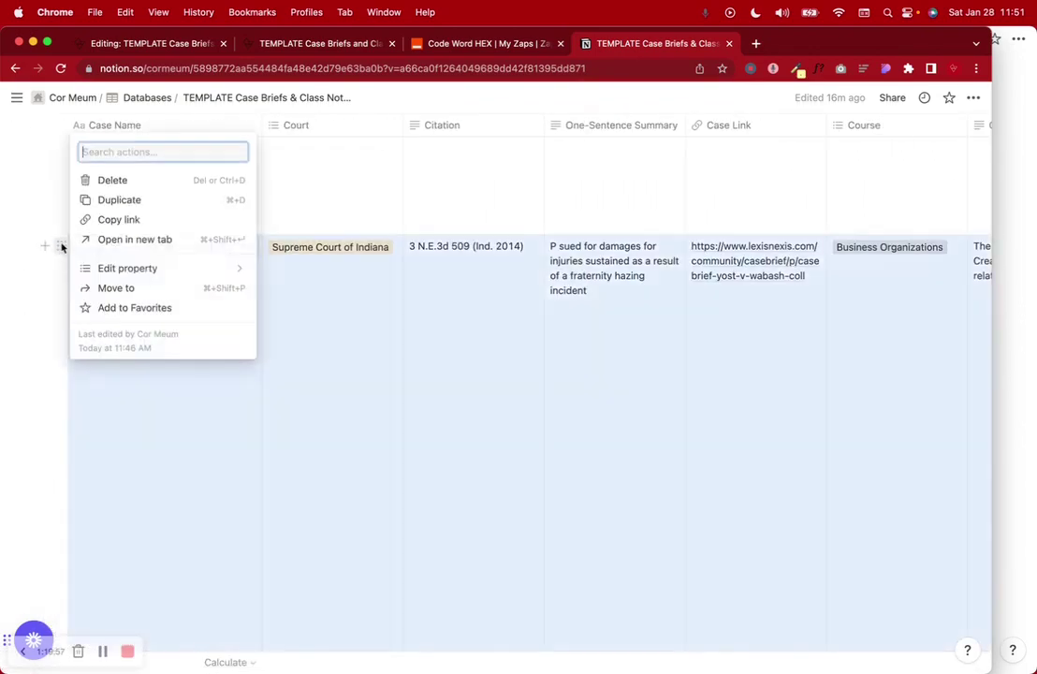
click(103, 180)
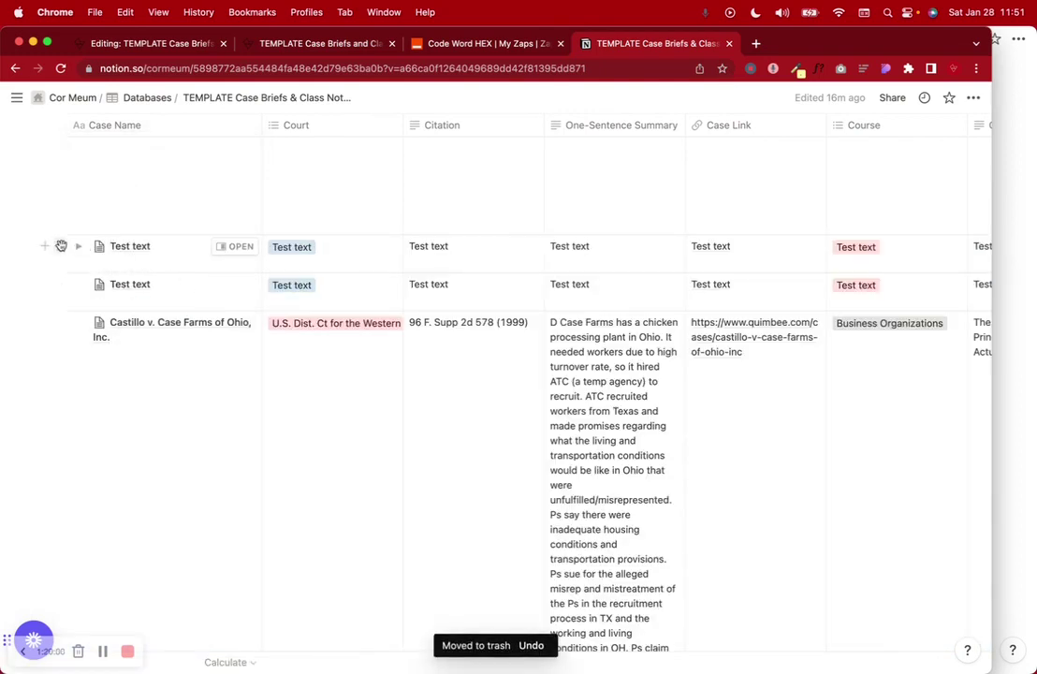
Step: Delete both "Test text" entries from the table
click(59, 245)
click(99, 180)
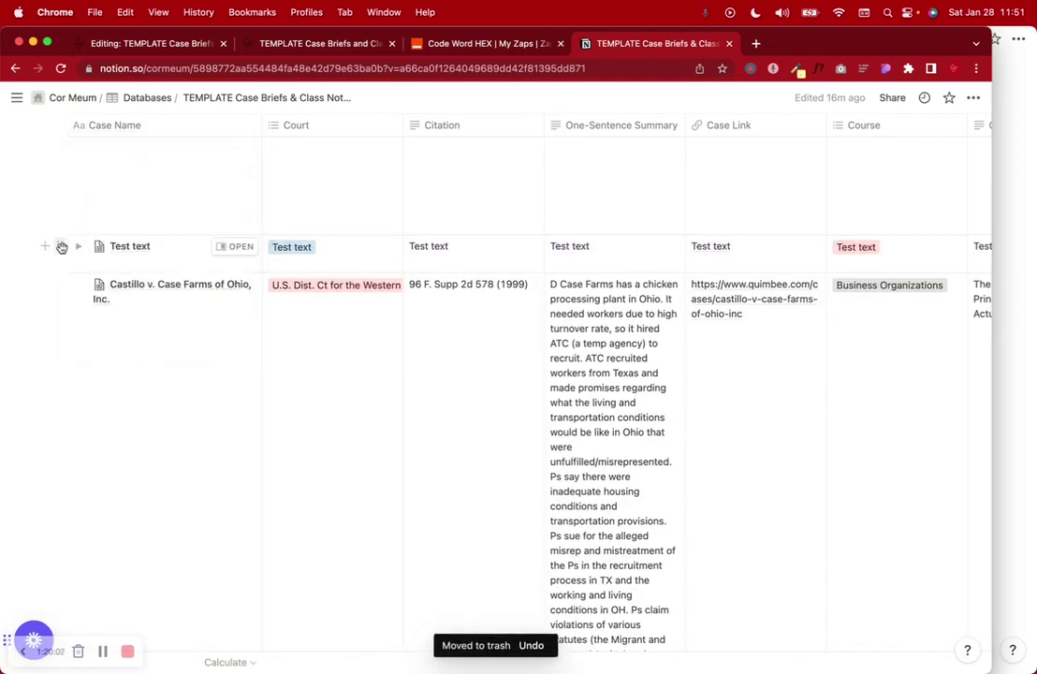
click(59, 245)
click(89, 180)
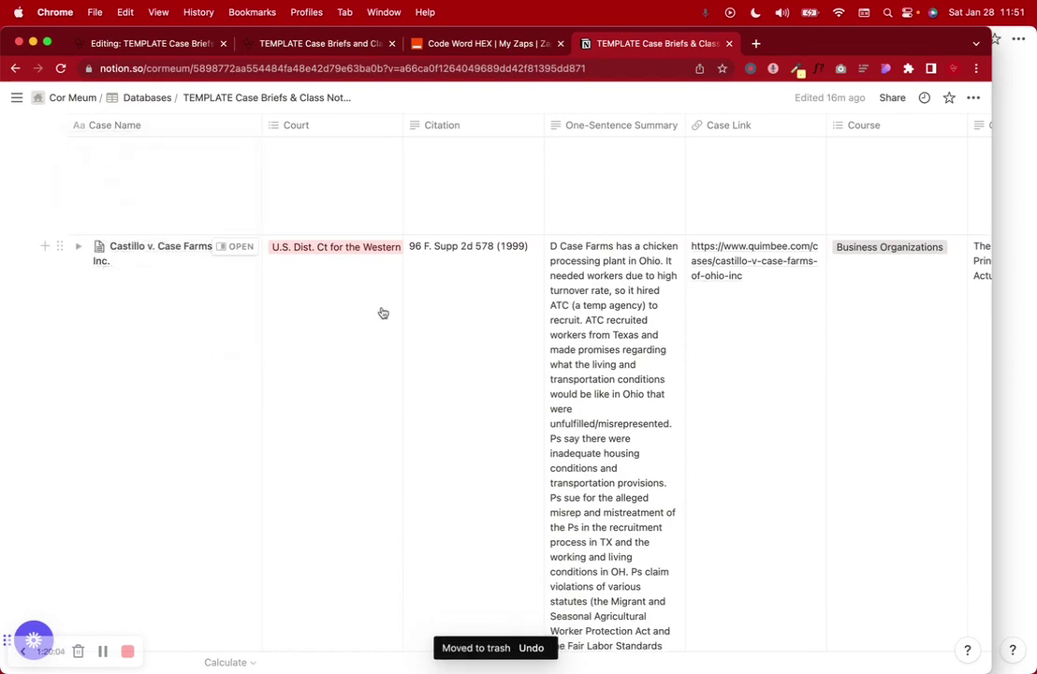
scroll(381, 312, down, 5)
scroll(382, 312, up, 3)
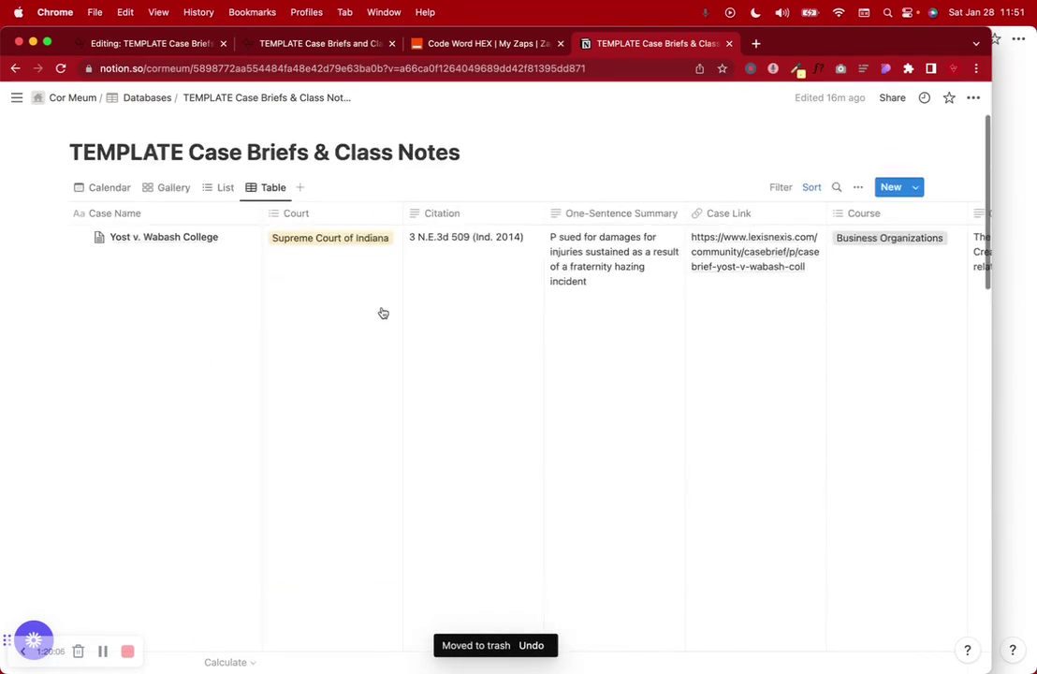
Step: Show the database as a calendar and open the Yost v. Wabash College entry on January 28
click(106, 186)
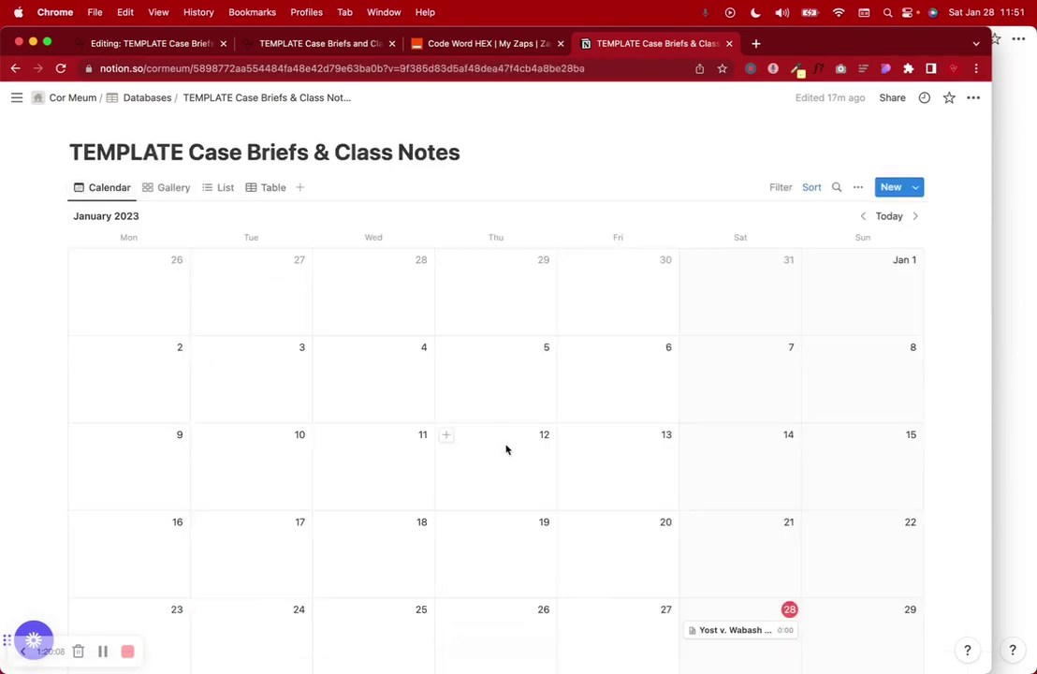
scroll(508, 446, down, 5)
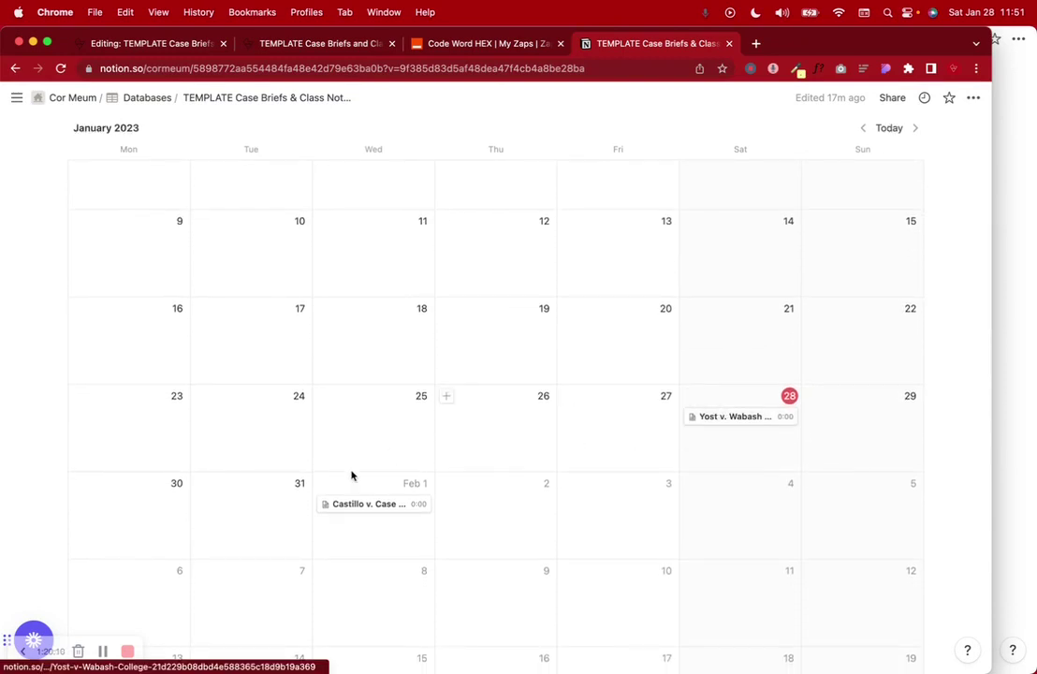
scroll(432, 548, down, 3)
scroll(432, 549, up, 3)
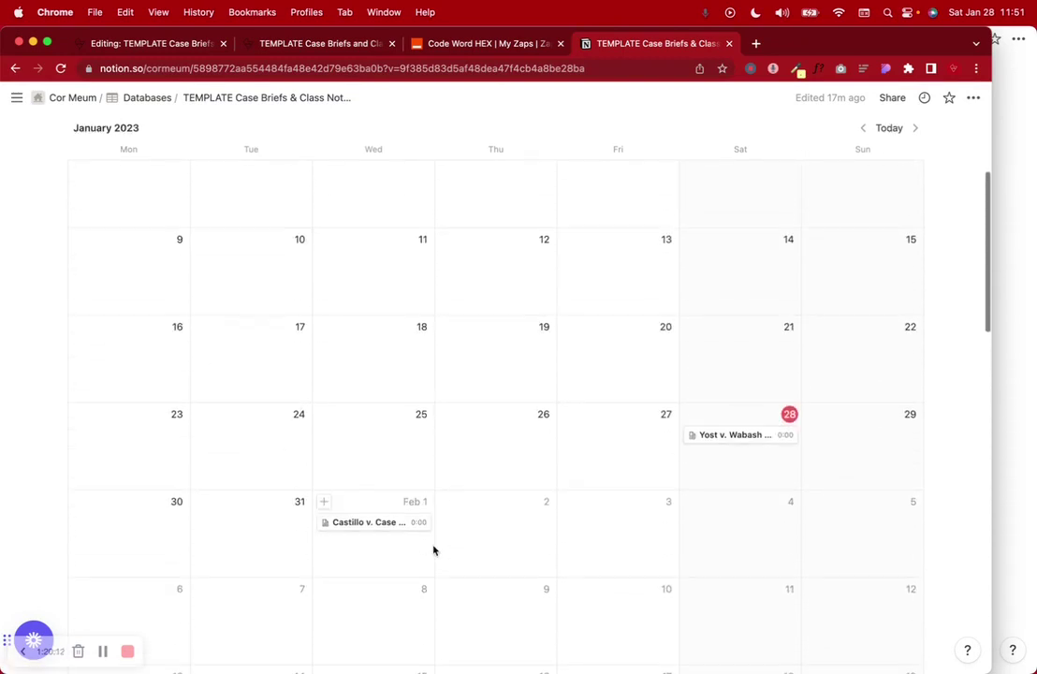
click(720, 432)
scroll(600, 449, down, 3)
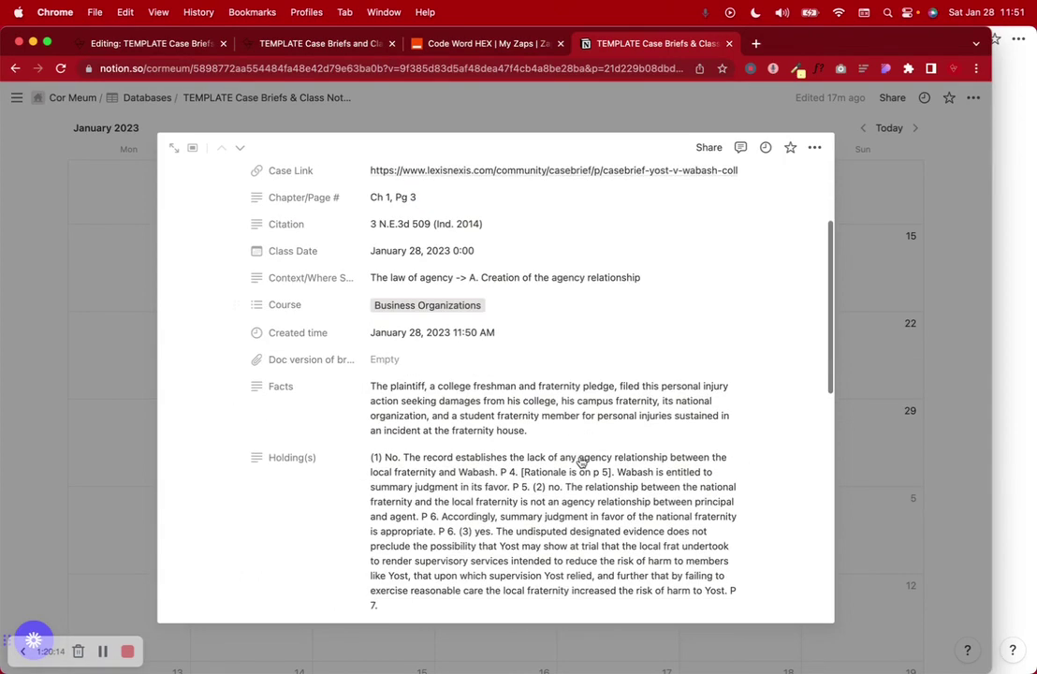
Step: Attach the downloaded Yost v. Wabash College DOCX brief to the entry's Doc version of brief property and close the entry
click(395, 361)
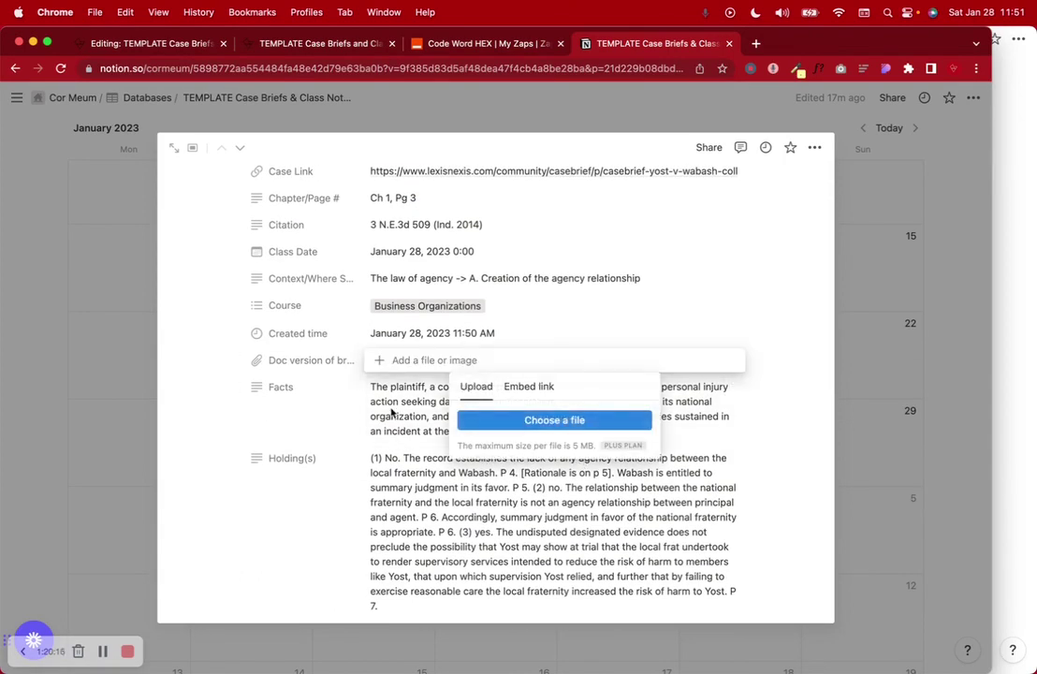
click(203, 372)
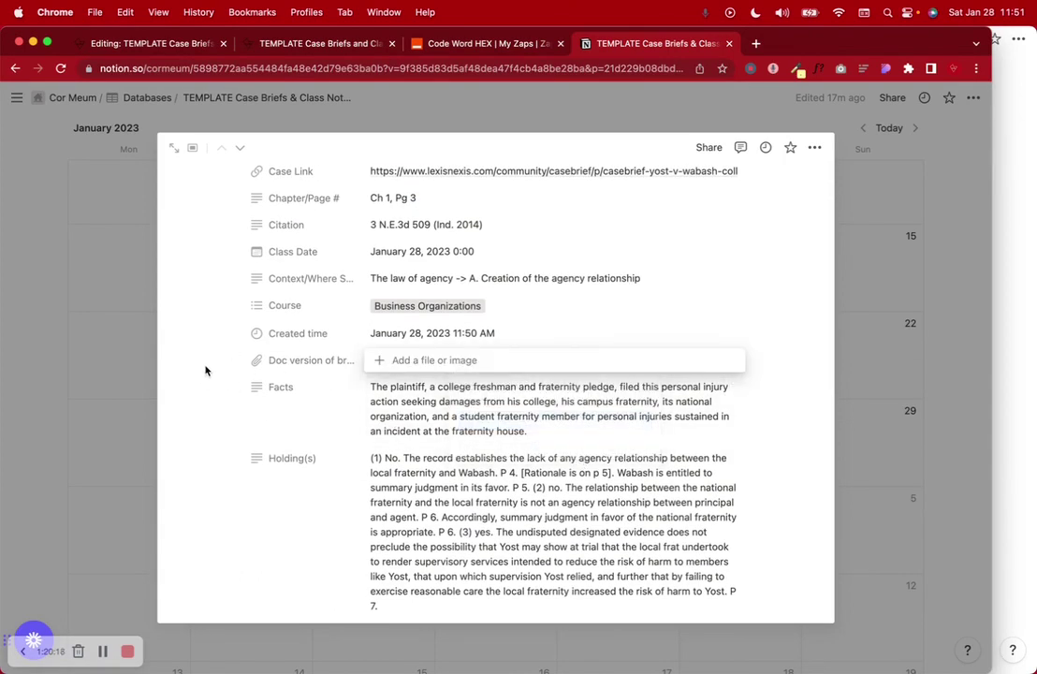
scroll(646, 330, up, 3)
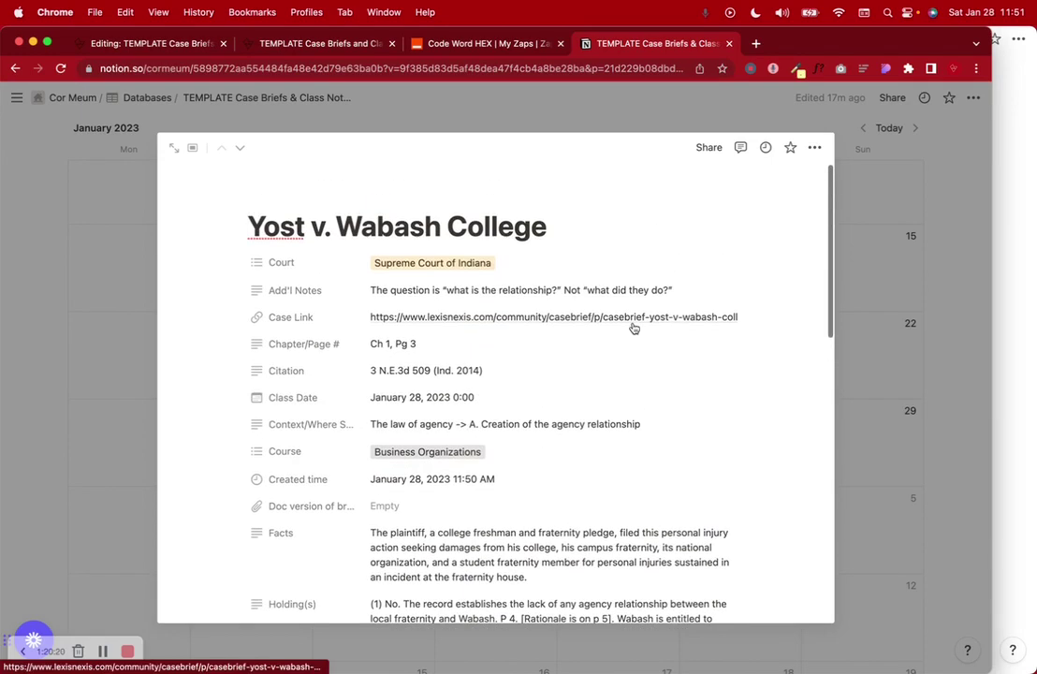
click(398, 505)
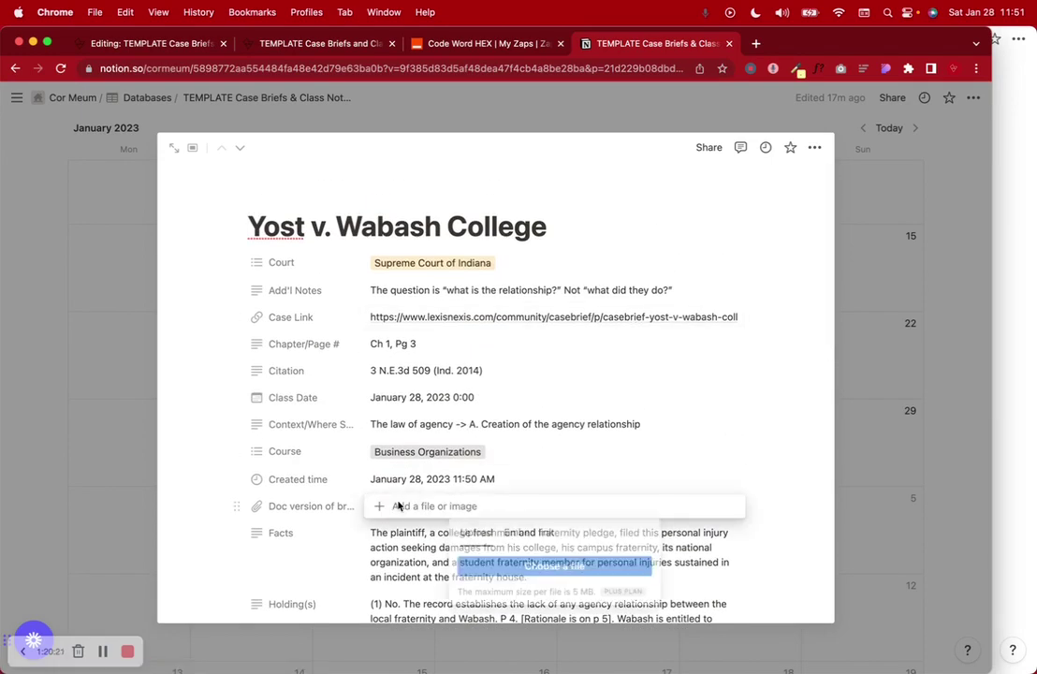
click(529, 566)
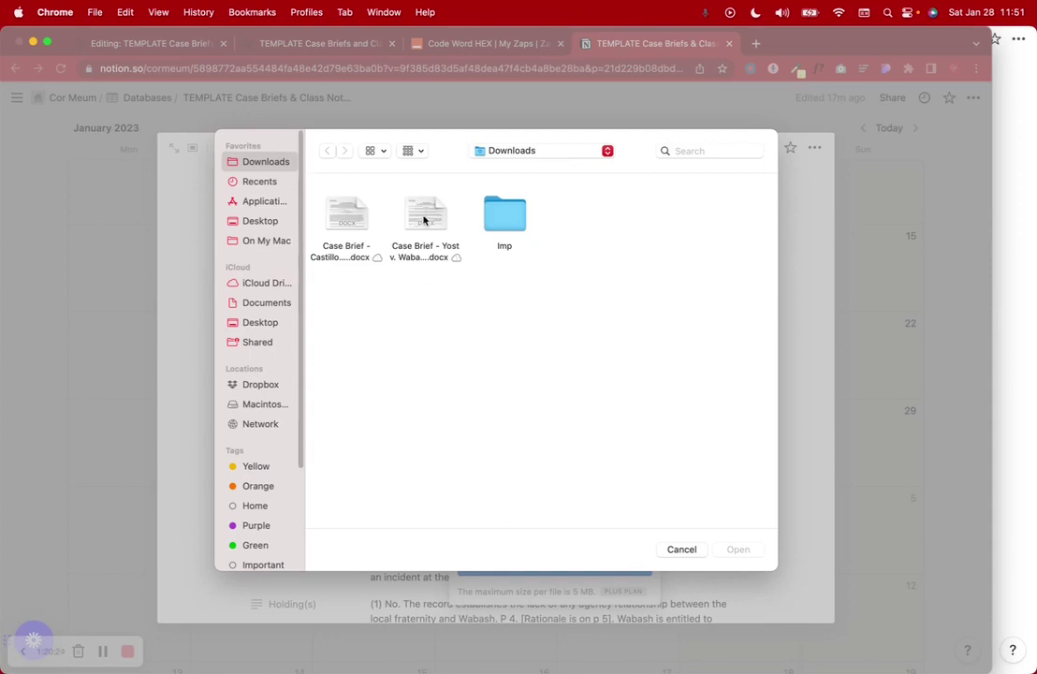
click(744, 552)
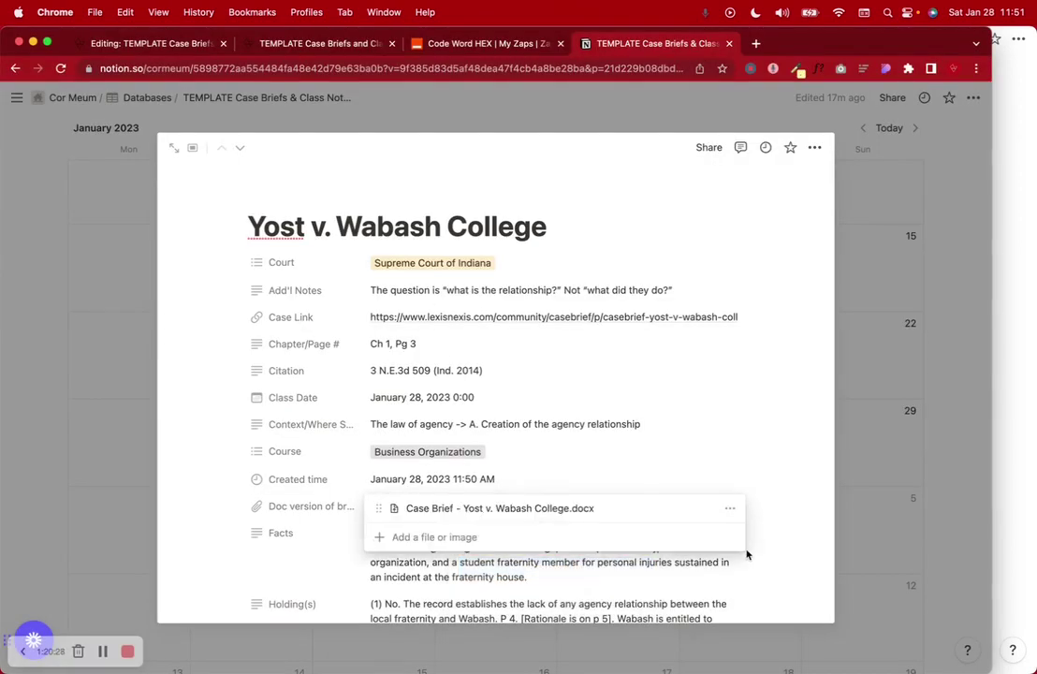
click(173, 468)
click(33, 263)
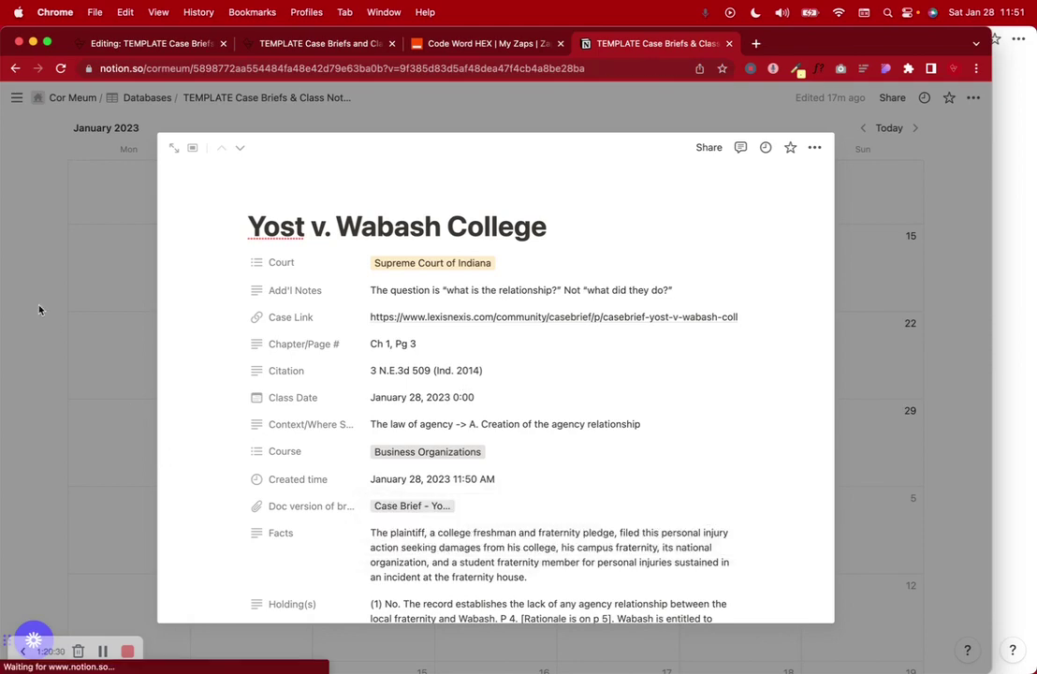
Step: Attach the downloaded Castillo DOCX brief to the Doc version of brief property of the February 1 Castillo entry, and close the entry
click(389, 521)
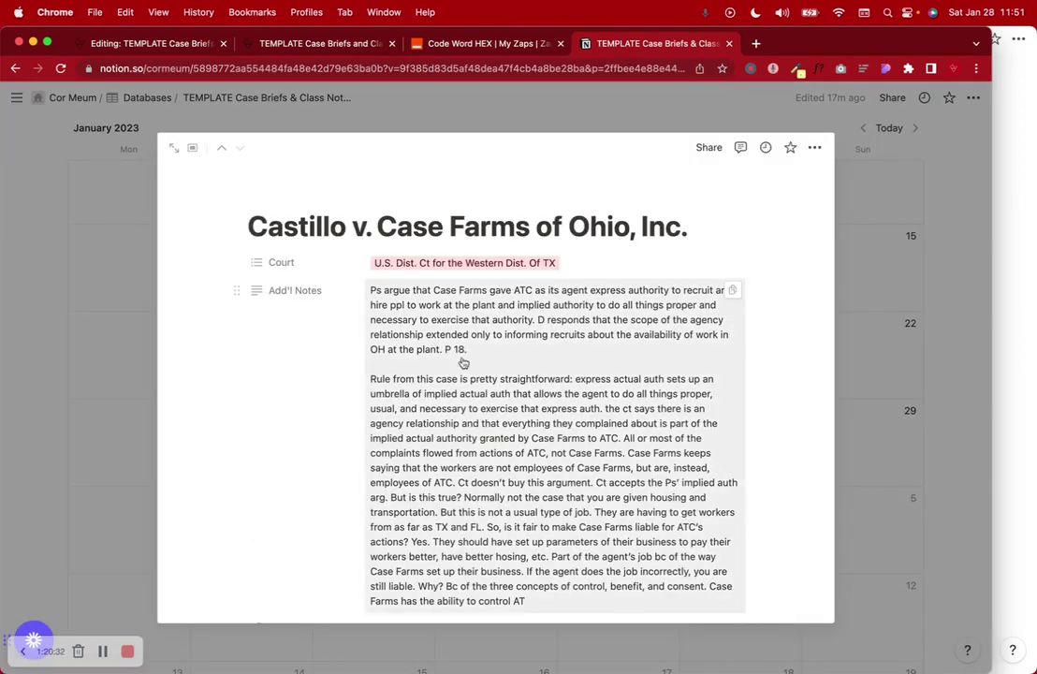
scroll(465, 371, down, 10)
click(393, 272)
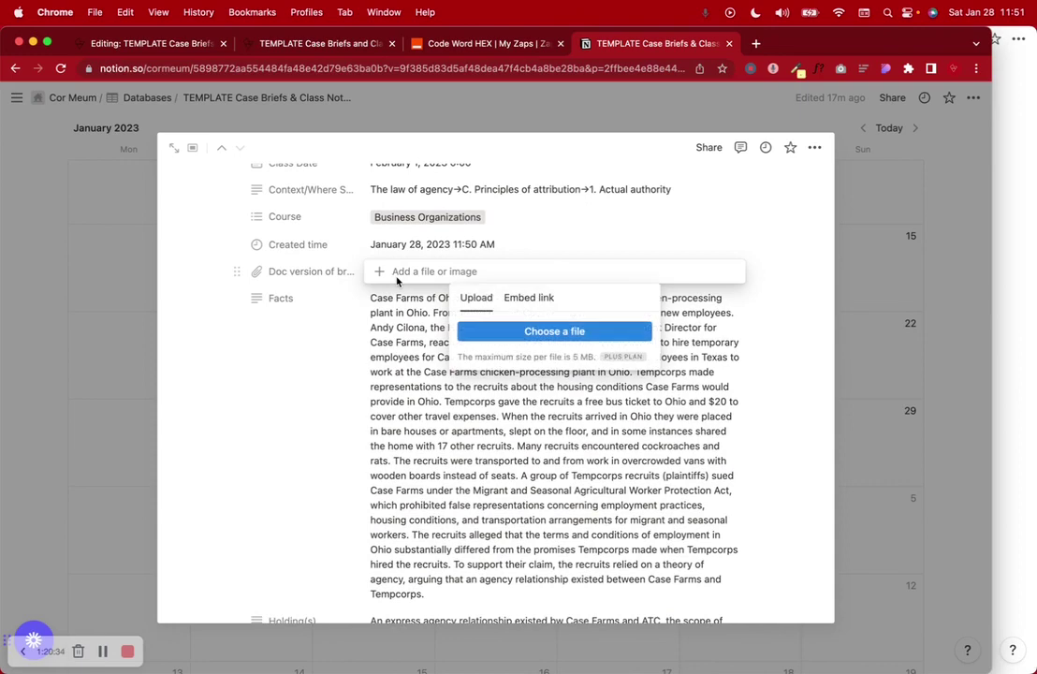
click(486, 331)
click(353, 213)
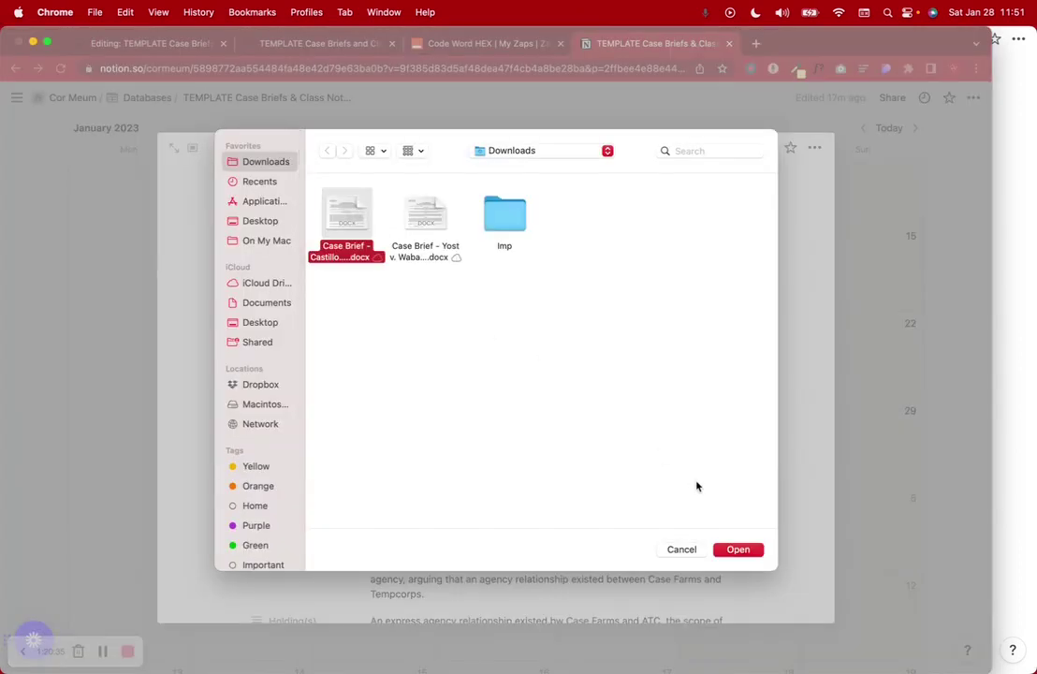
click(738, 549)
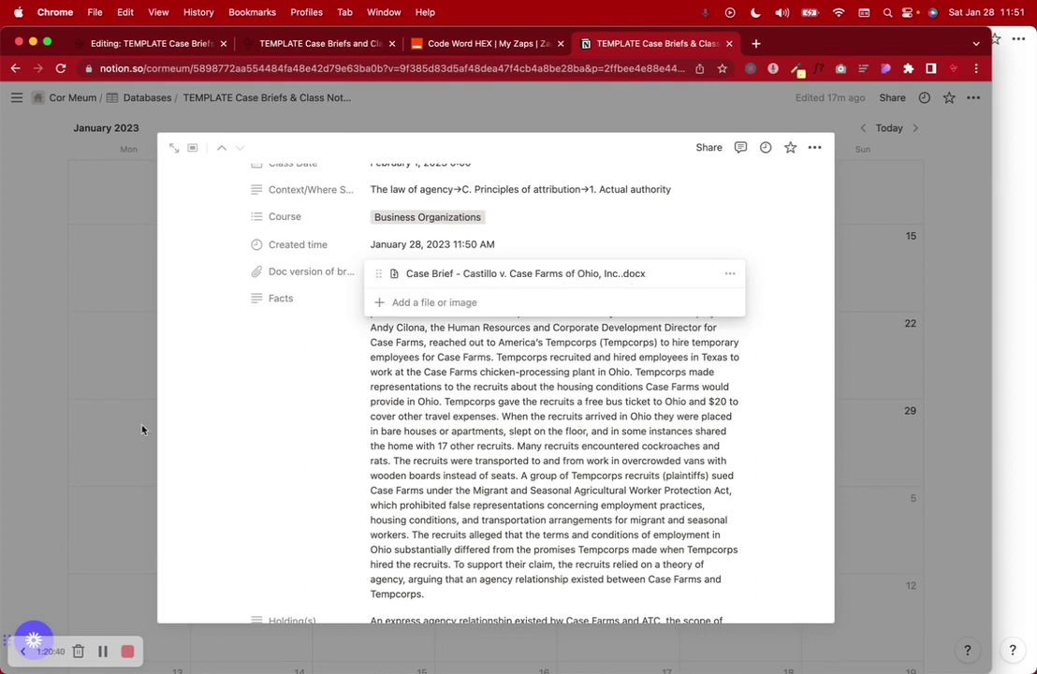
click(116, 429)
click(94, 418)
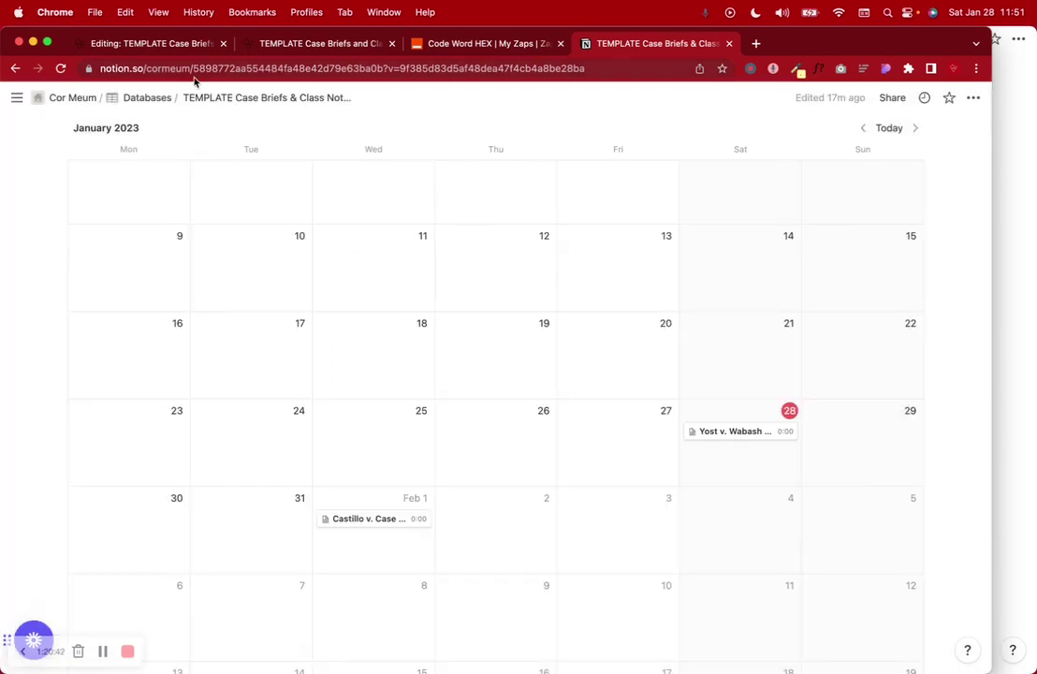
Step: Show the database as a gallery and look into the Yost and Castillo entries, closing each one
scroll(181, 341, up, 5)
click(170, 187)
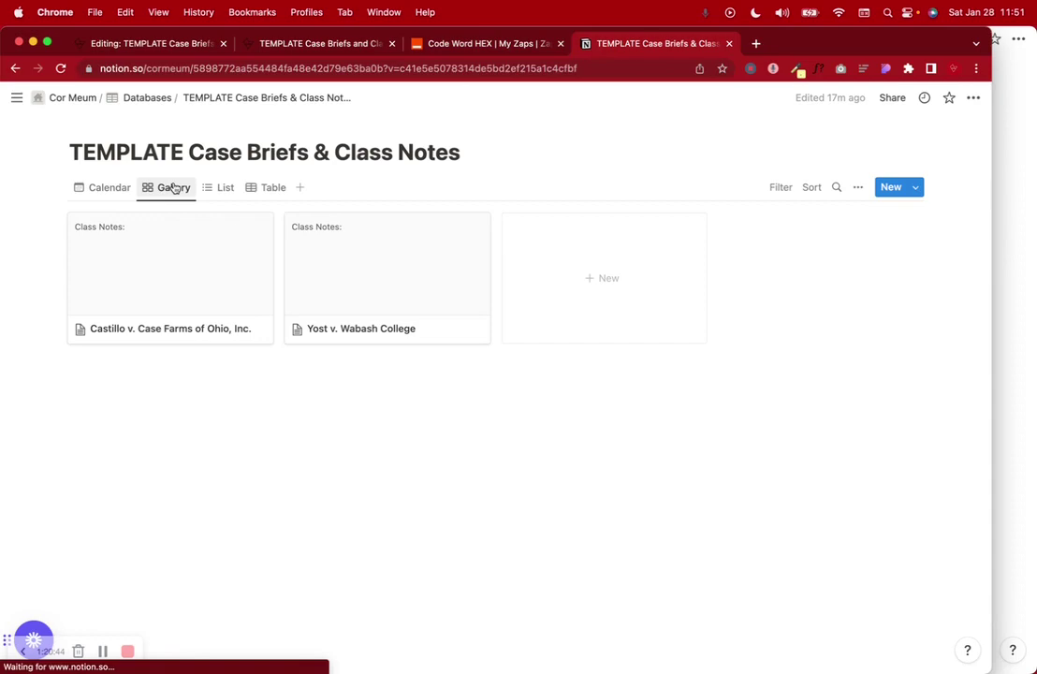
click(377, 283)
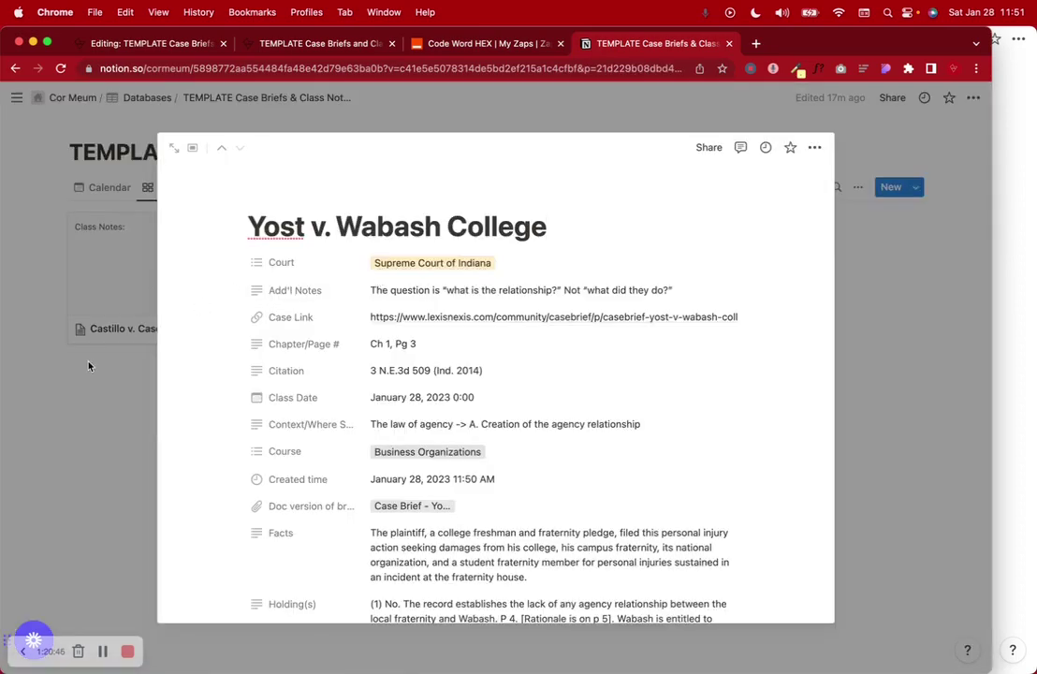
click(76, 312)
click(124, 278)
click(65, 371)
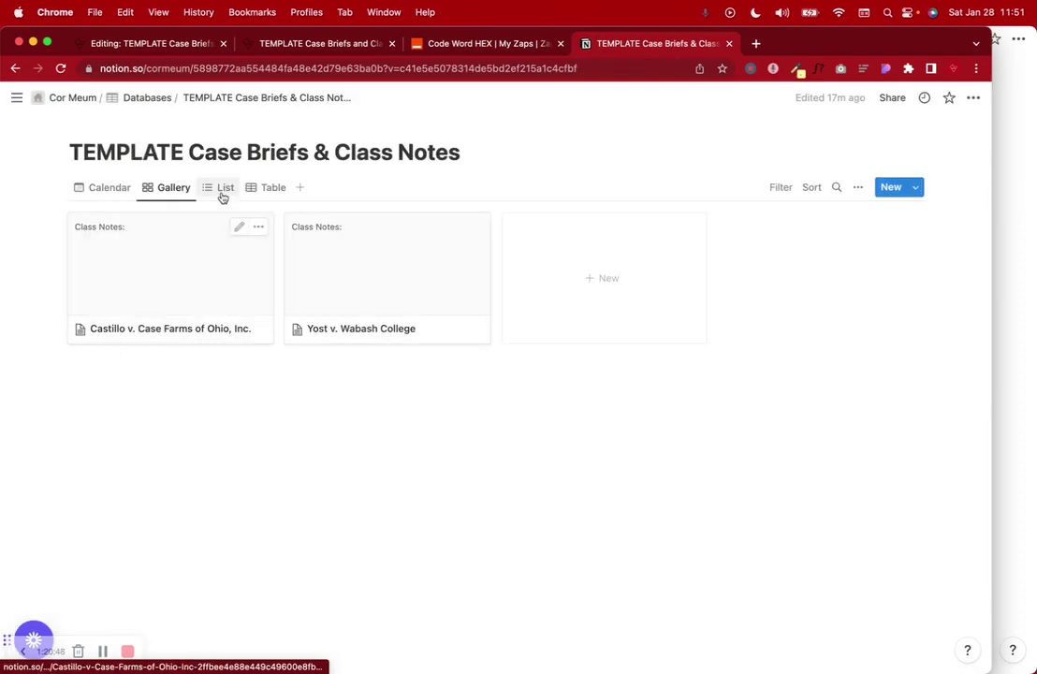
Step: Show the database as a list and look into the Castillo and Yost entries, closing each one
click(222, 189)
click(174, 223)
click(116, 359)
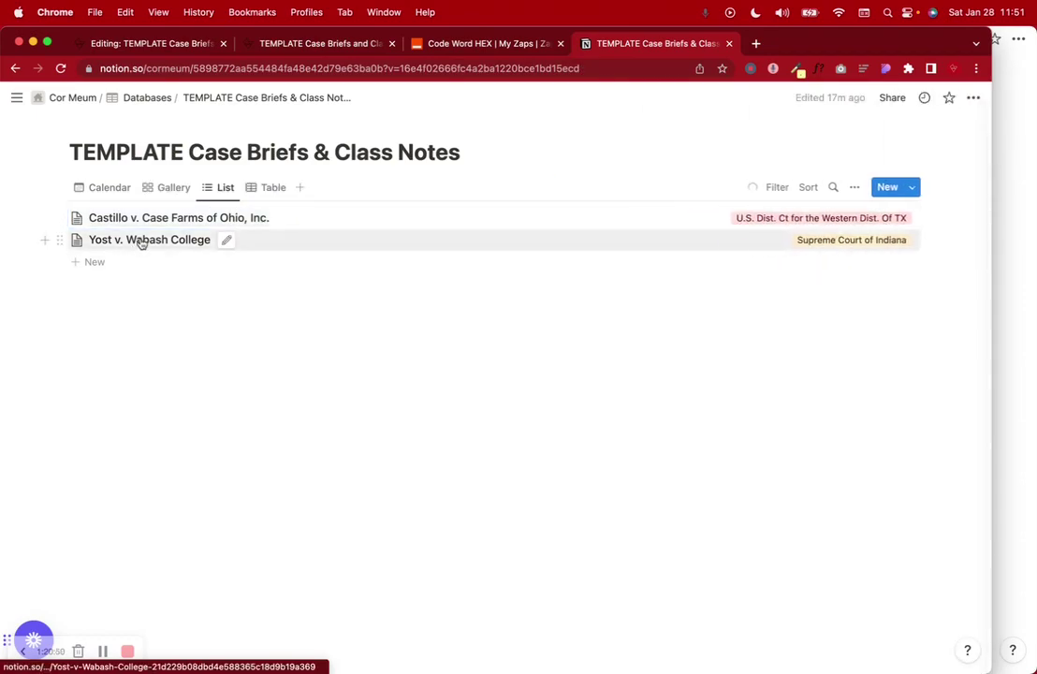
click(141, 242)
click(190, 368)
Step: Show the database as a table and look over all columns, including the attached brief documents
click(254, 186)
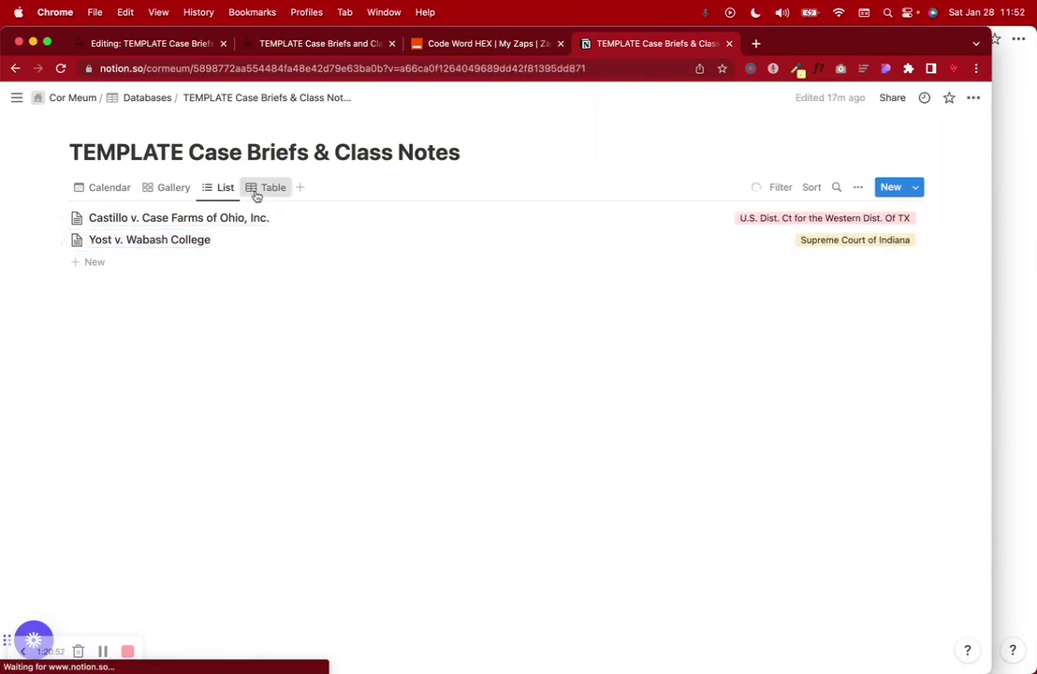
scroll(348, 450, right, 10)
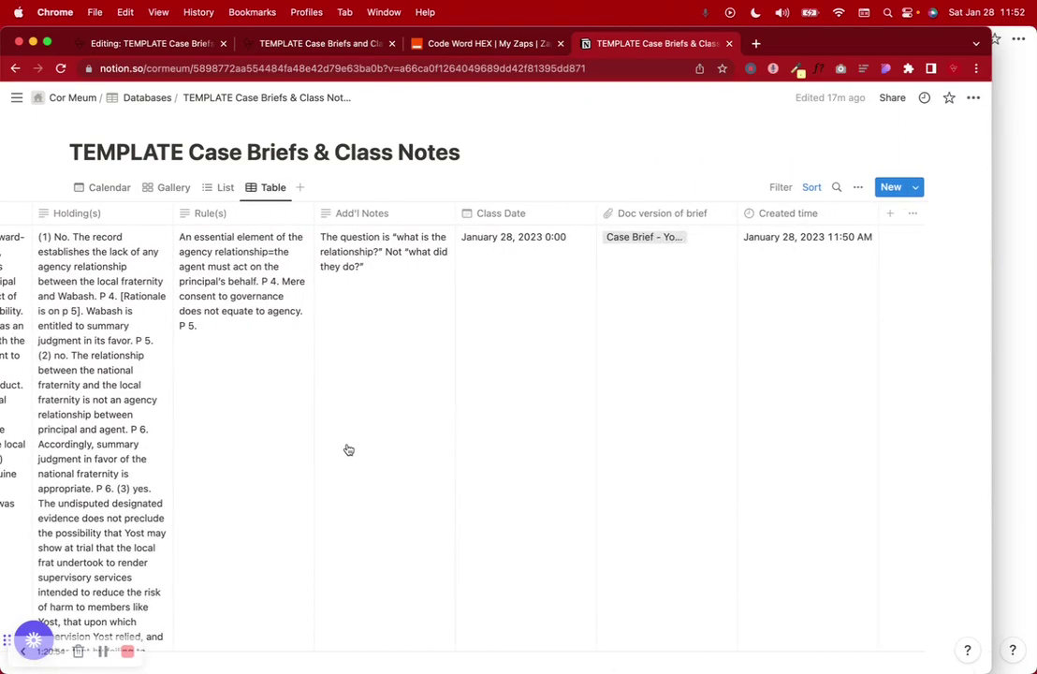
scroll(355, 454, left, 10)
scroll(362, 459, down, 10)
scroll(362, 459, up, 10)
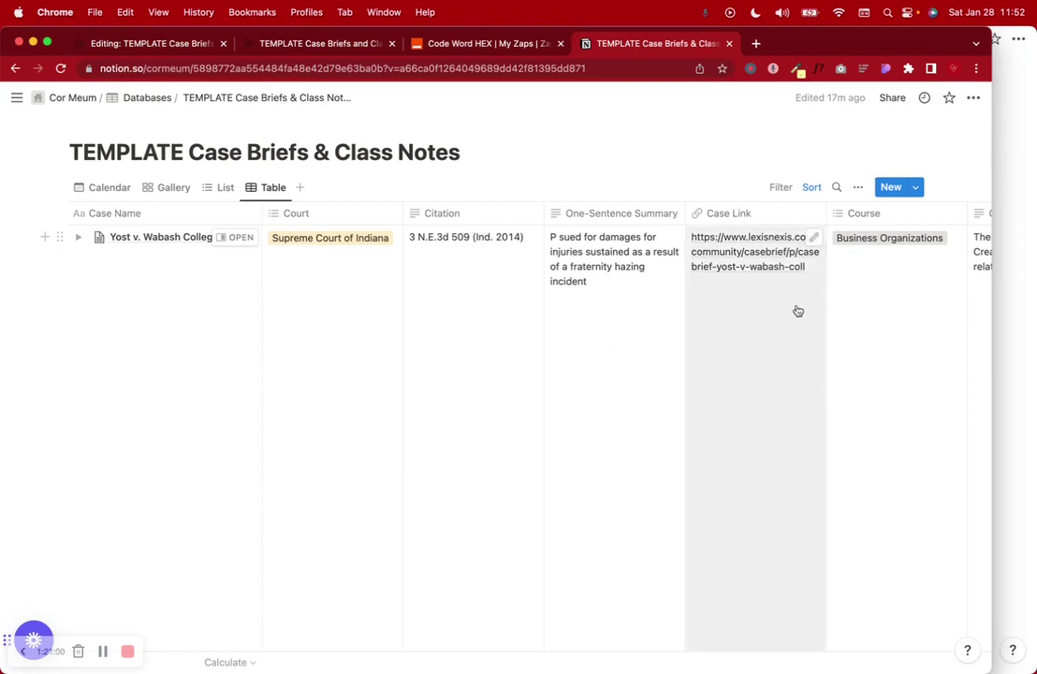
Step: Share the TEMPLATE Case Briefs & Class Notes database to the web and copy its public web link
click(883, 99)
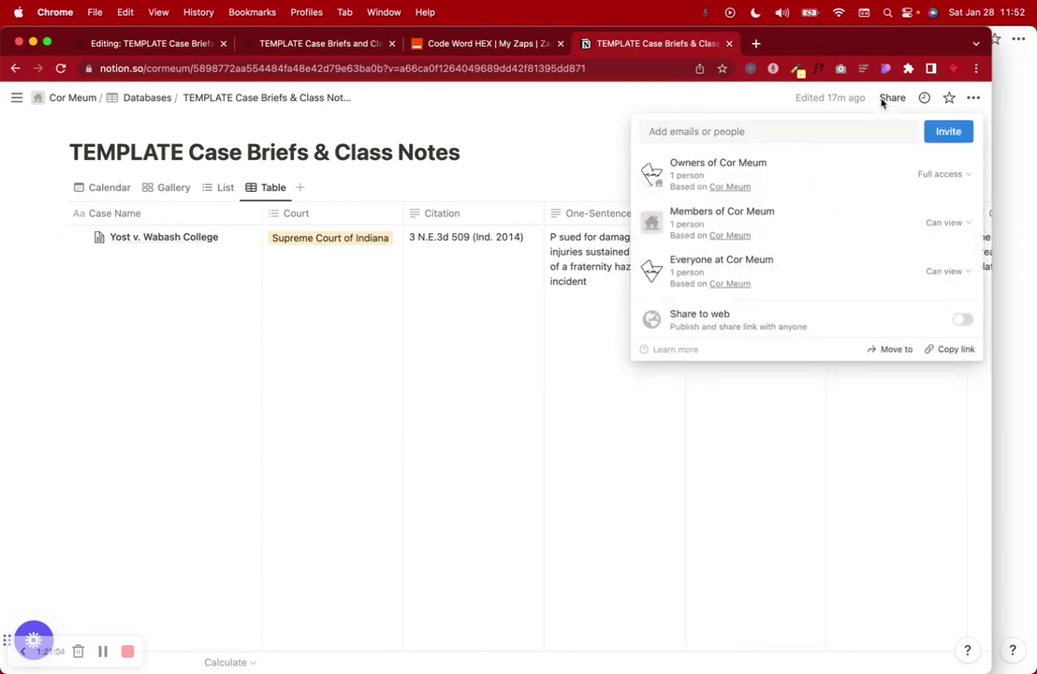
mouse_move(889, 324)
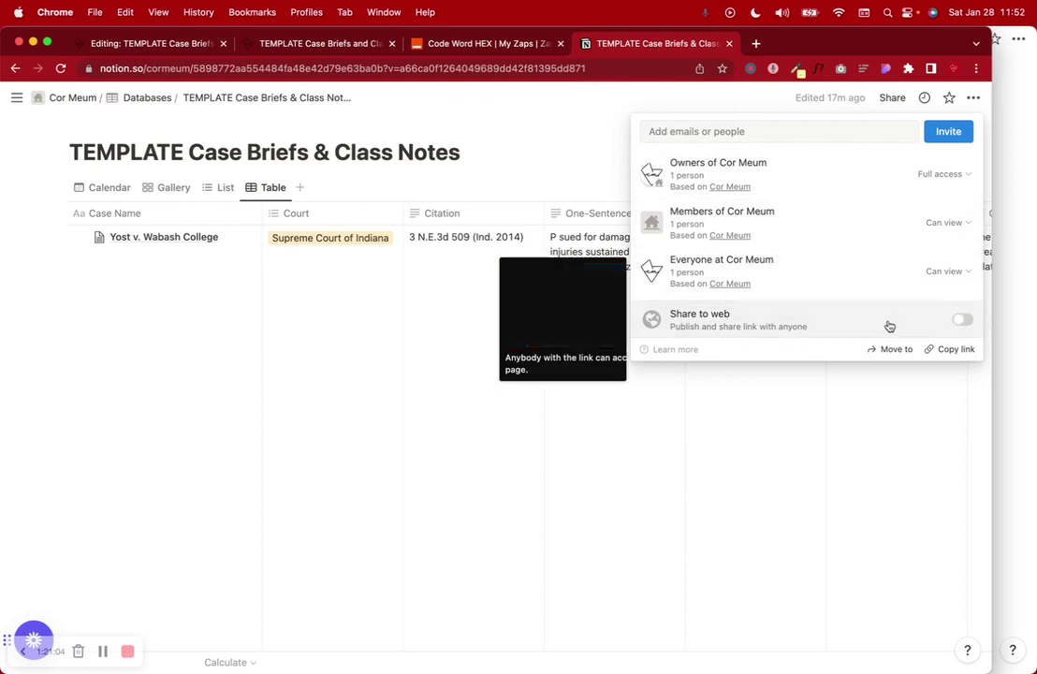
click(963, 322)
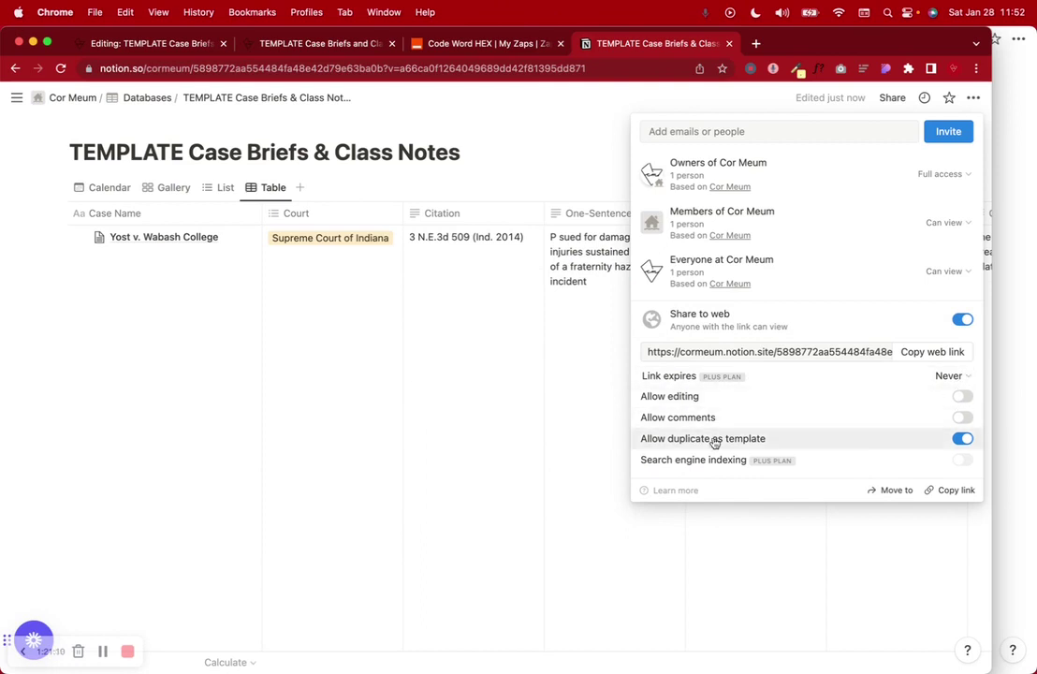
mouse_move(713, 450)
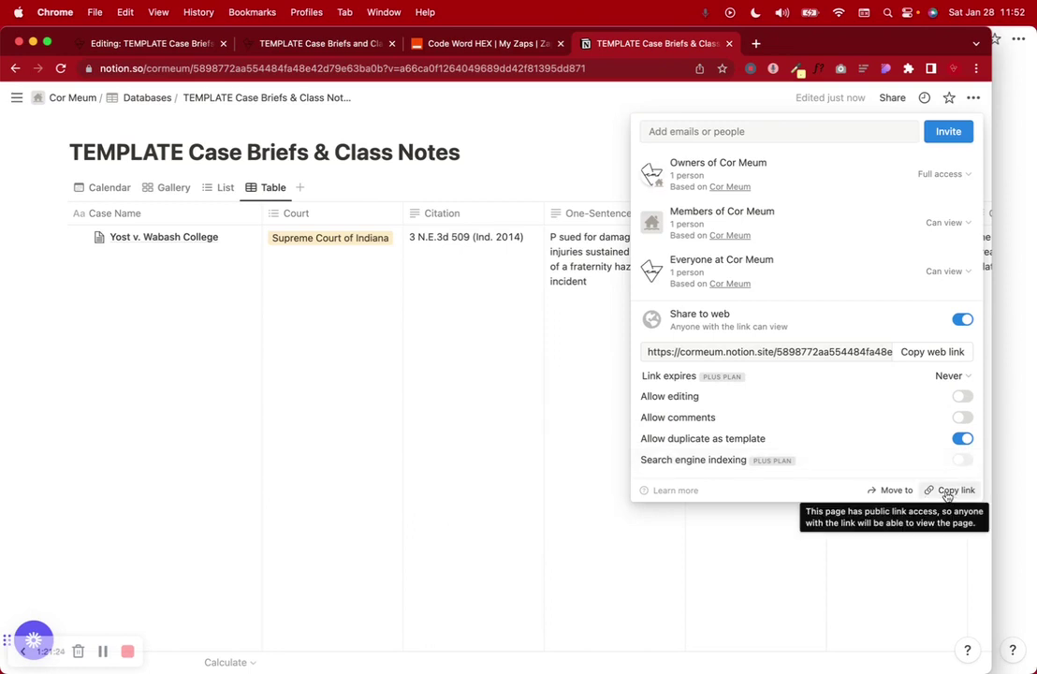
click(933, 352)
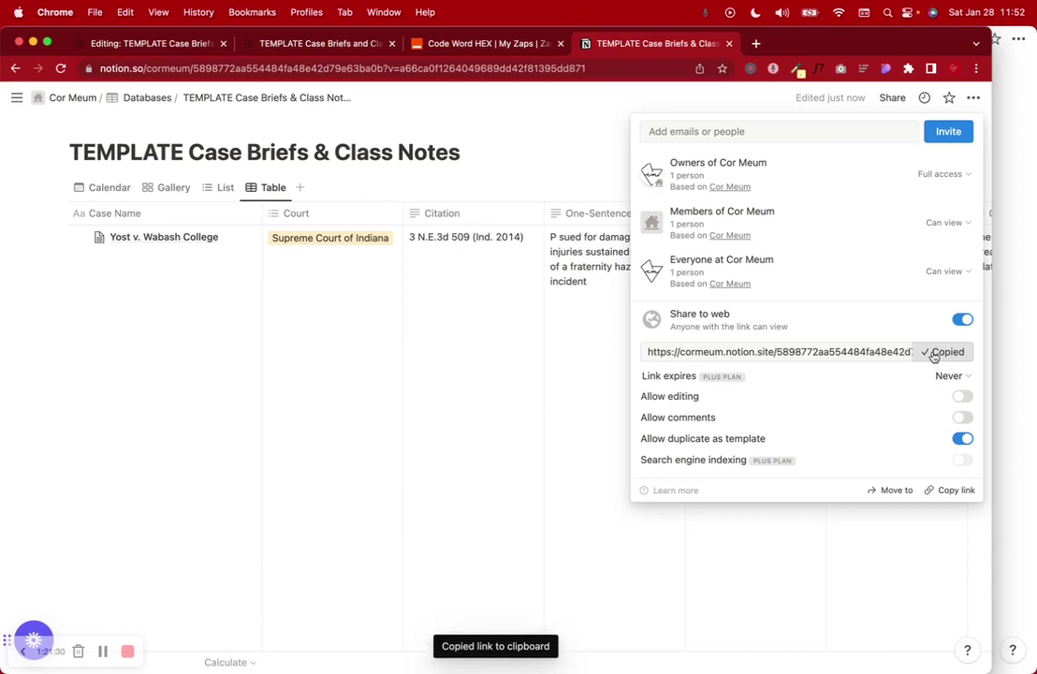
Step: Open the copied public database link in a new incognito window
click(95, 12)
click(120, 69)
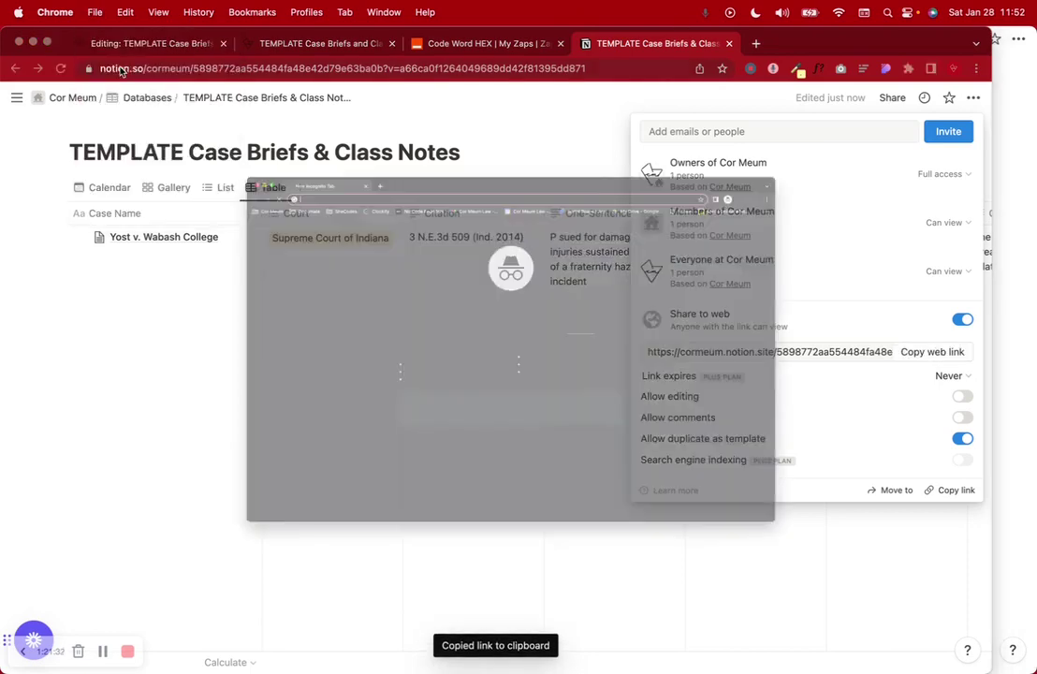
key(super+v)
key(Return)
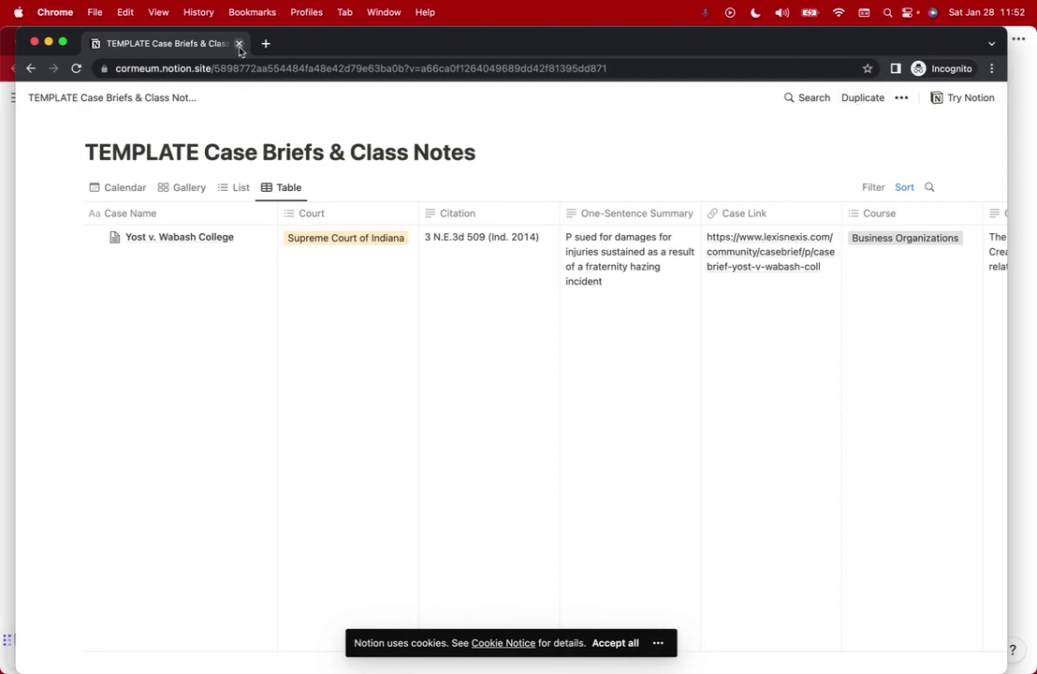
Step: Look over the public page's table and calendar views, then close the incognito window and the database's sharing settings
scroll(319, 352, down, 15)
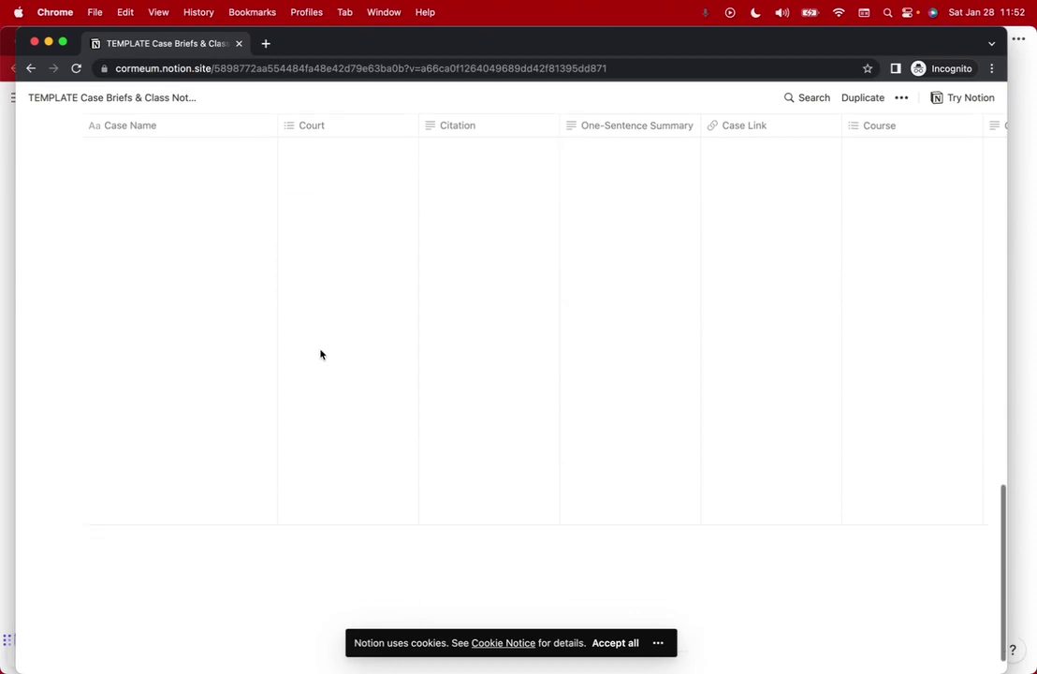
scroll(319, 351, up, 15)
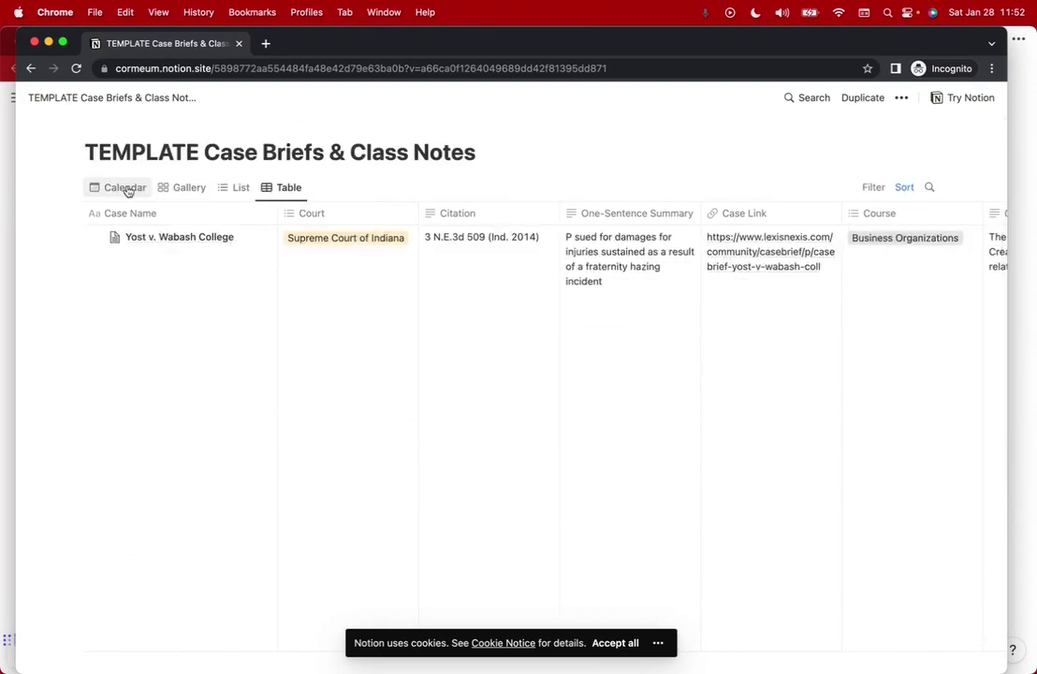
click(126, 188)
scroll(379, 327, down, 5)
scroll(379, 326, up, 4)
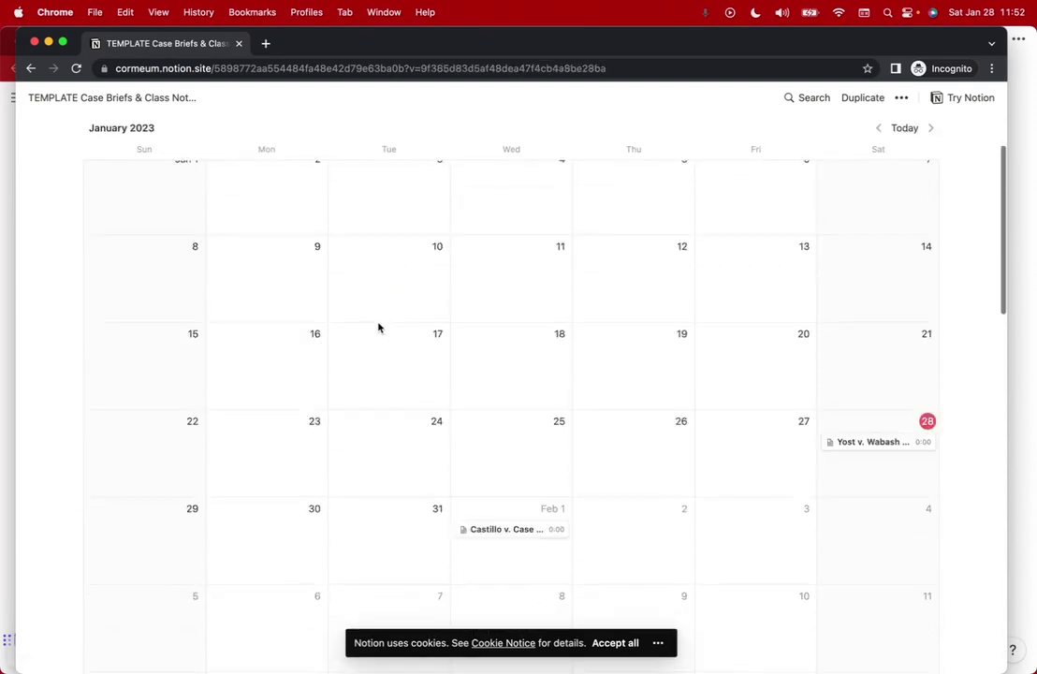
scroll(379, 327, up, 3)
click(35, 43)
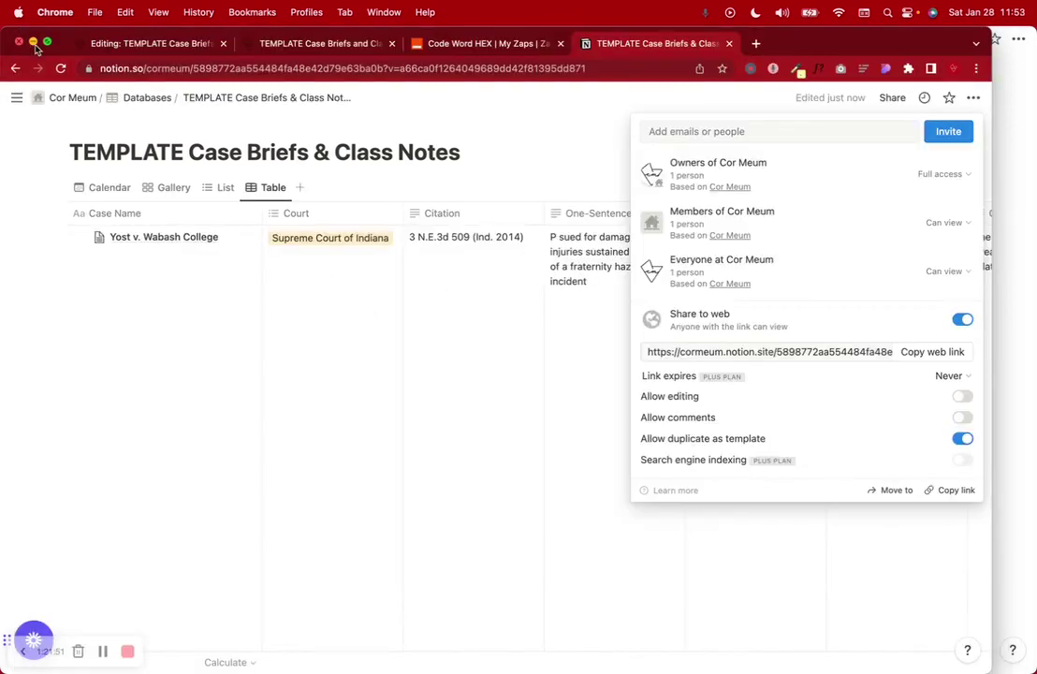
click(580, 506)
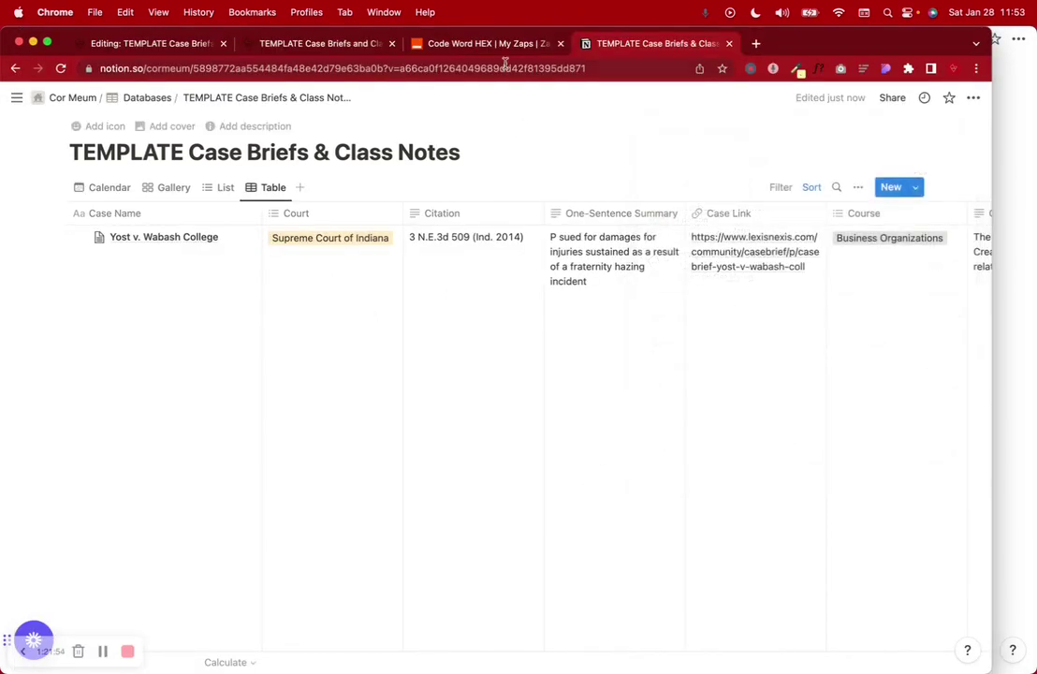
Step: Review the Code Word HEX zap folder, the Notion database and the finished Documate interview, ending at the template's question editor
click(501, 52)
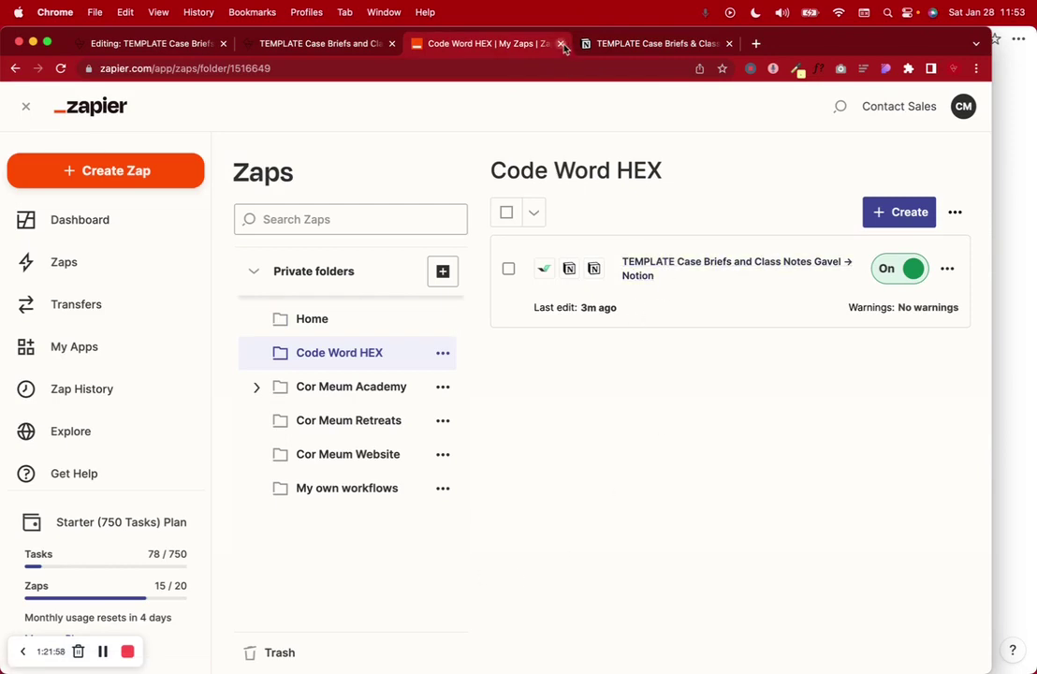
click(613, 42)
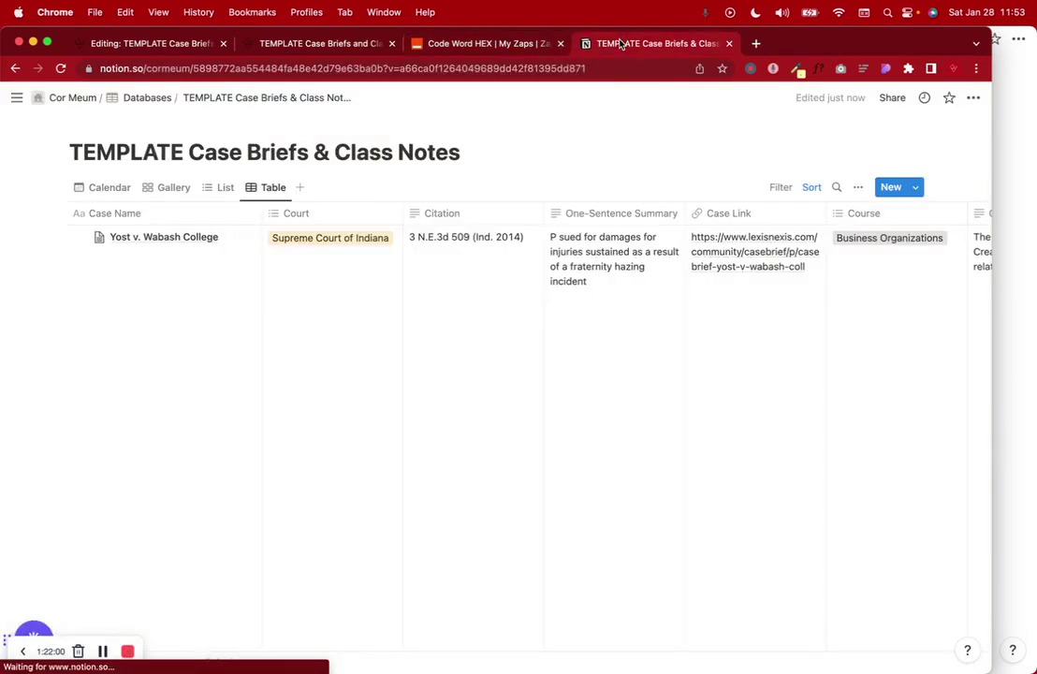
click(276, 43)
scroll(372, 488, up, 5)
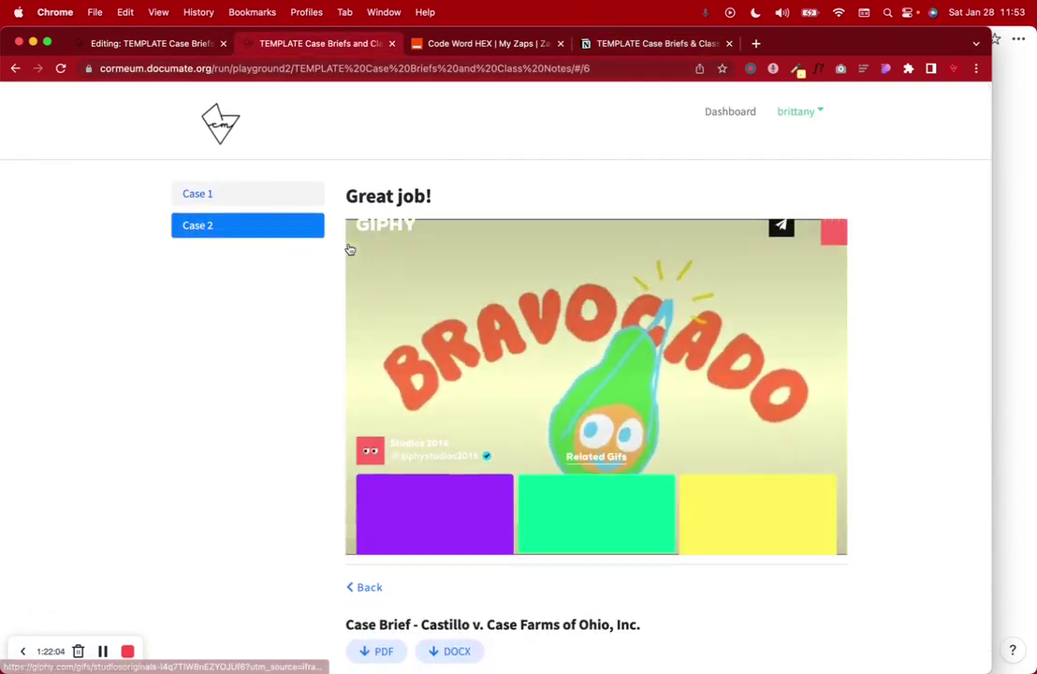
click(174, 45)
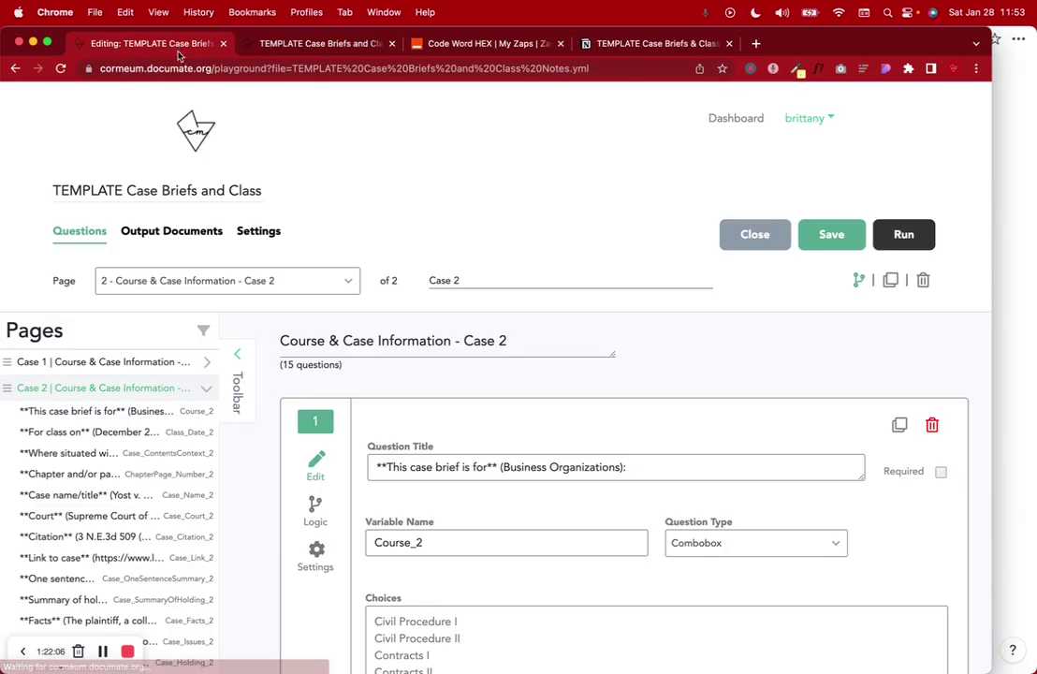
scroll(476, 351, up, 2)
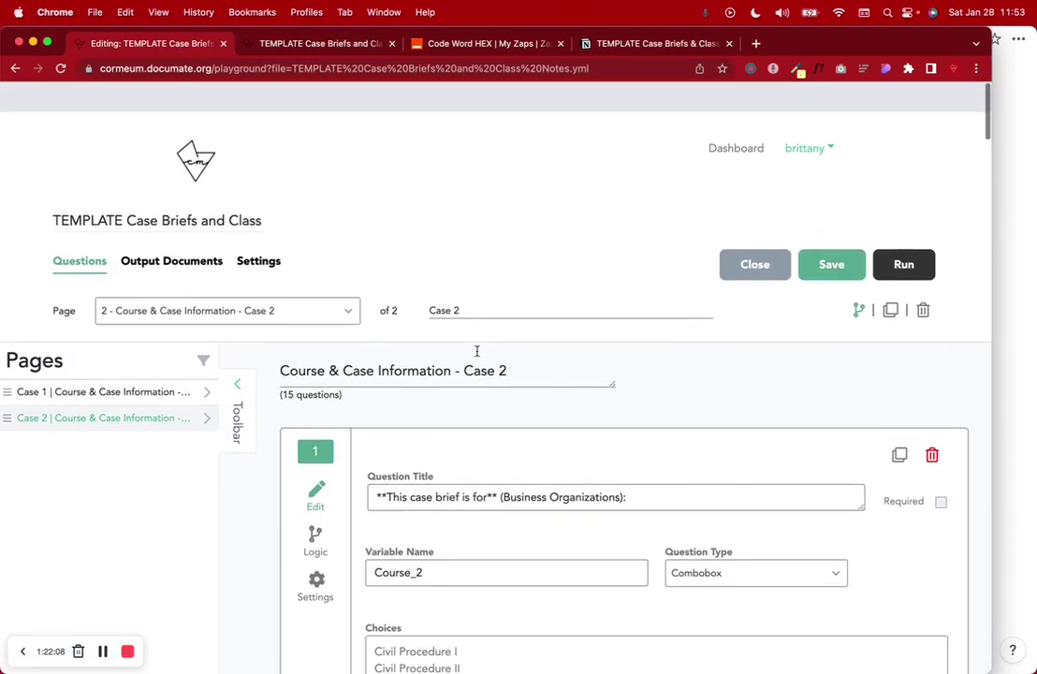